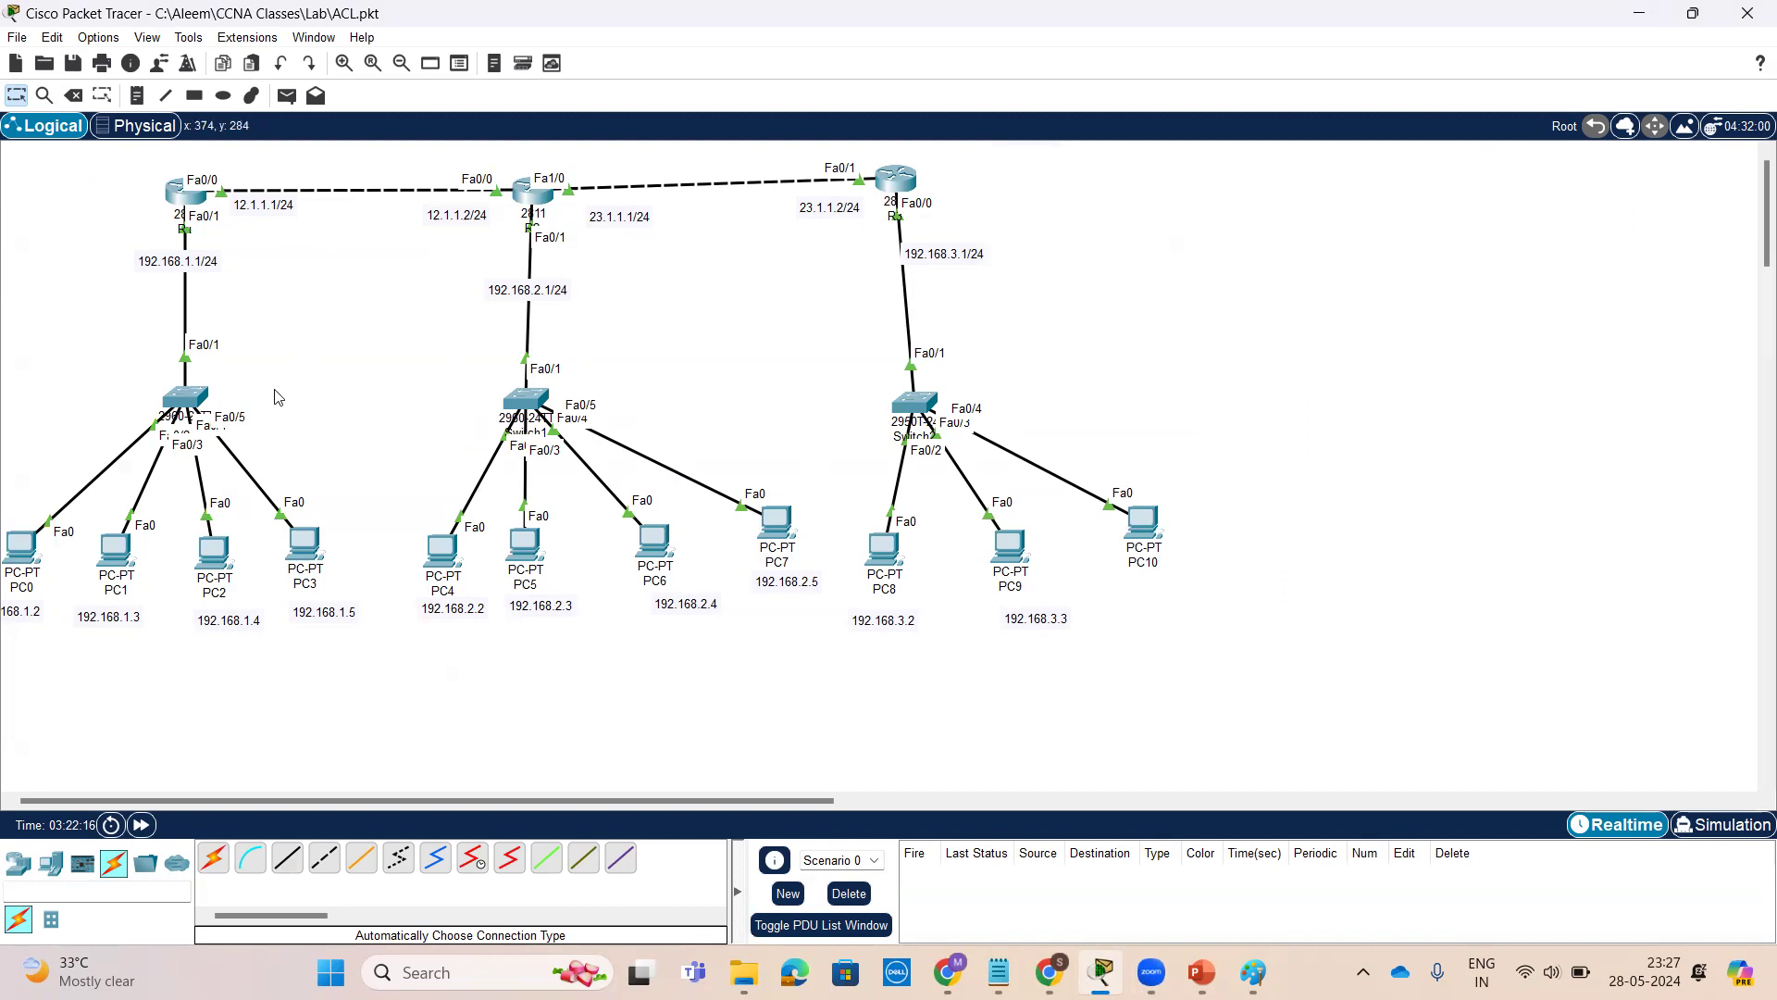
# Open PC0's IP configuration to check its address settings, then close it
pyautogui.click(19, 546)
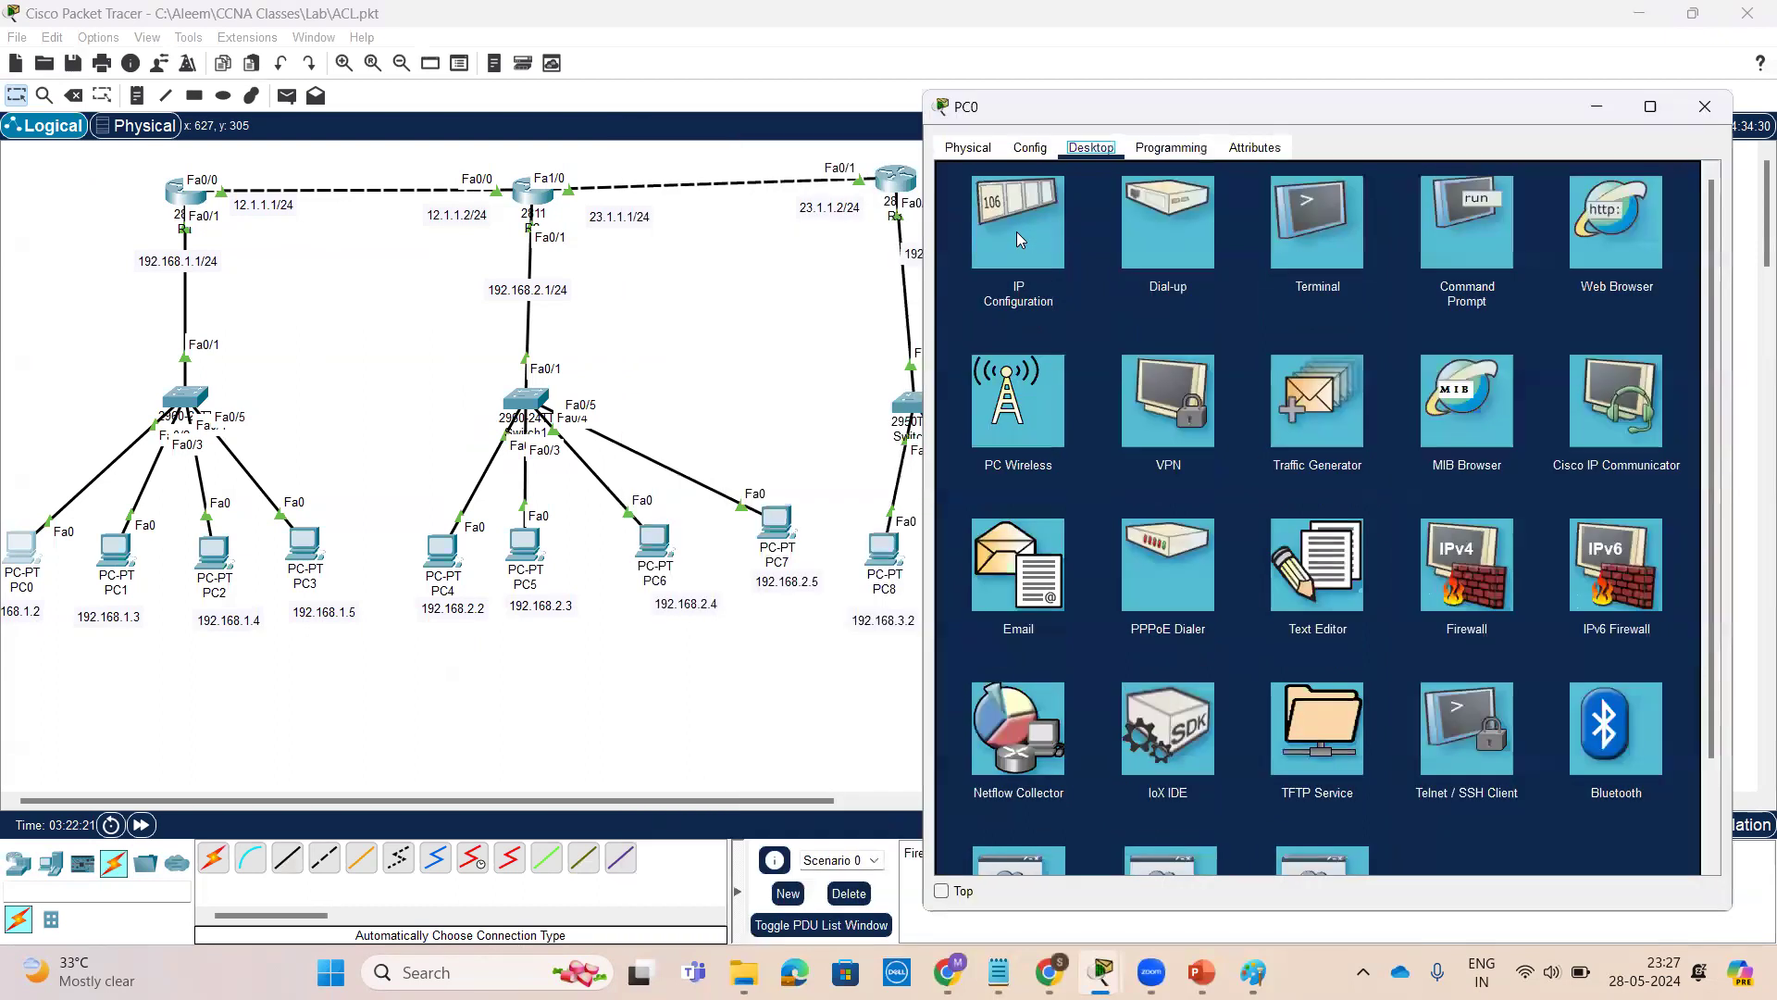
pyautogui.click(1016, 231)
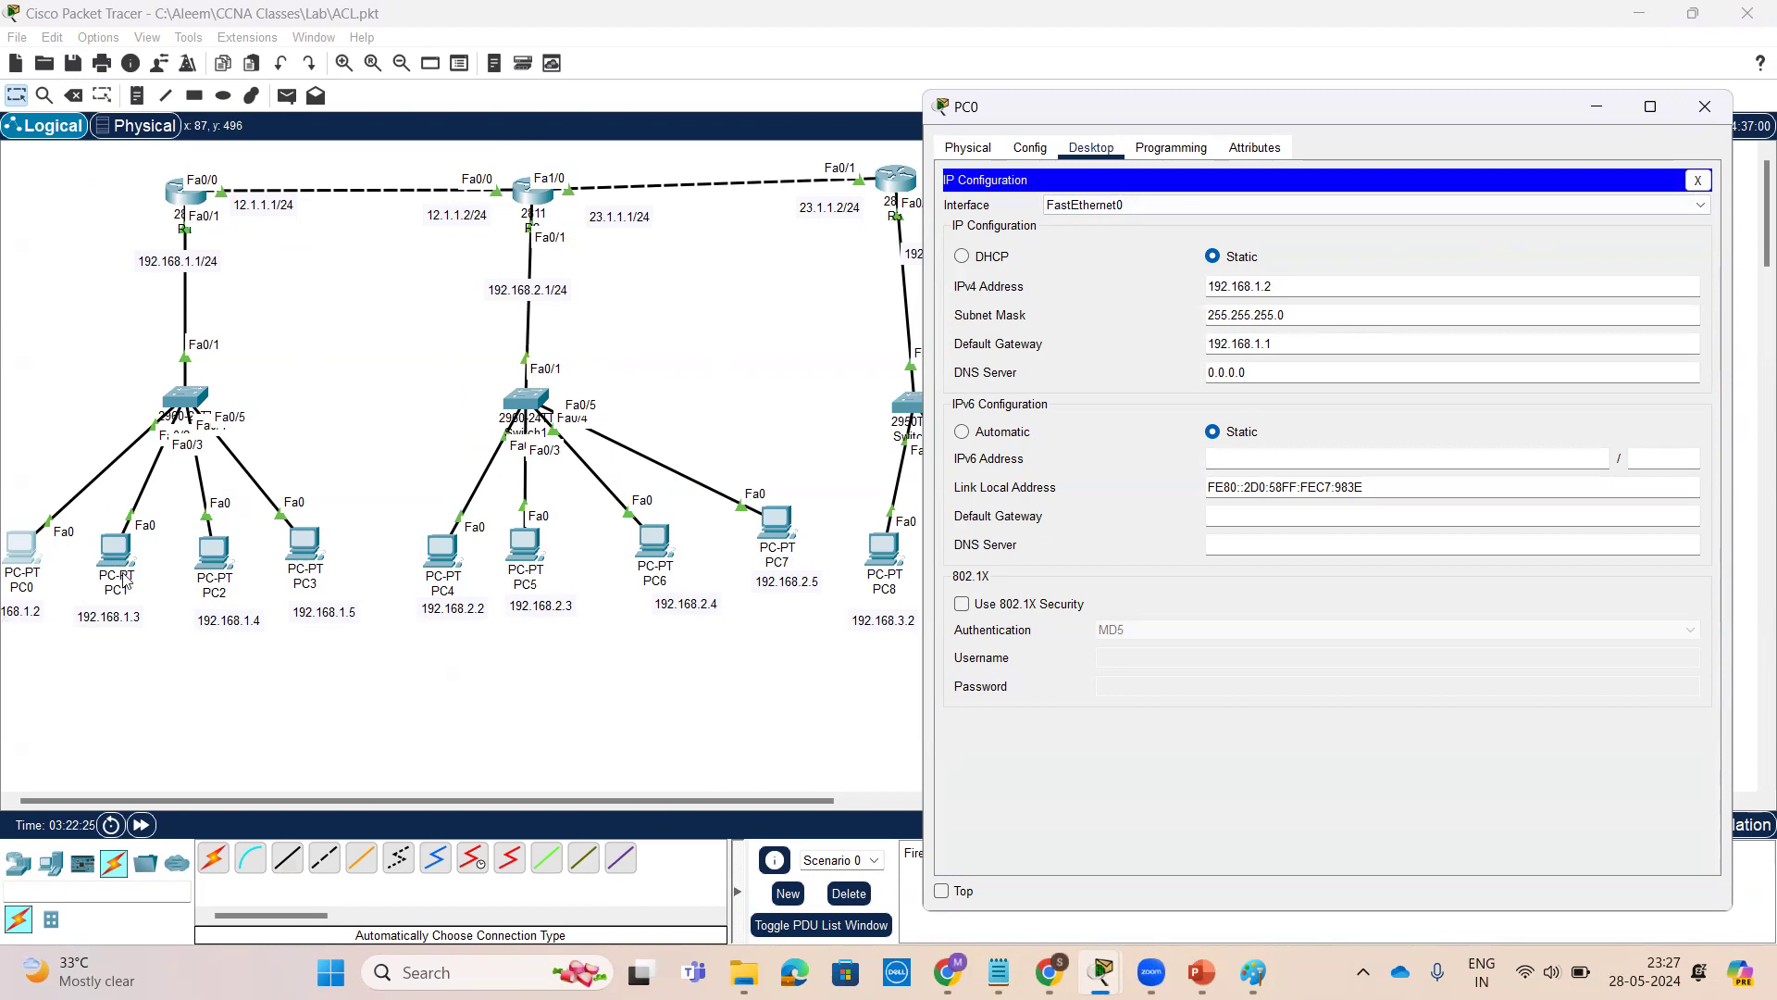
pyautogui.click(1706, 107)
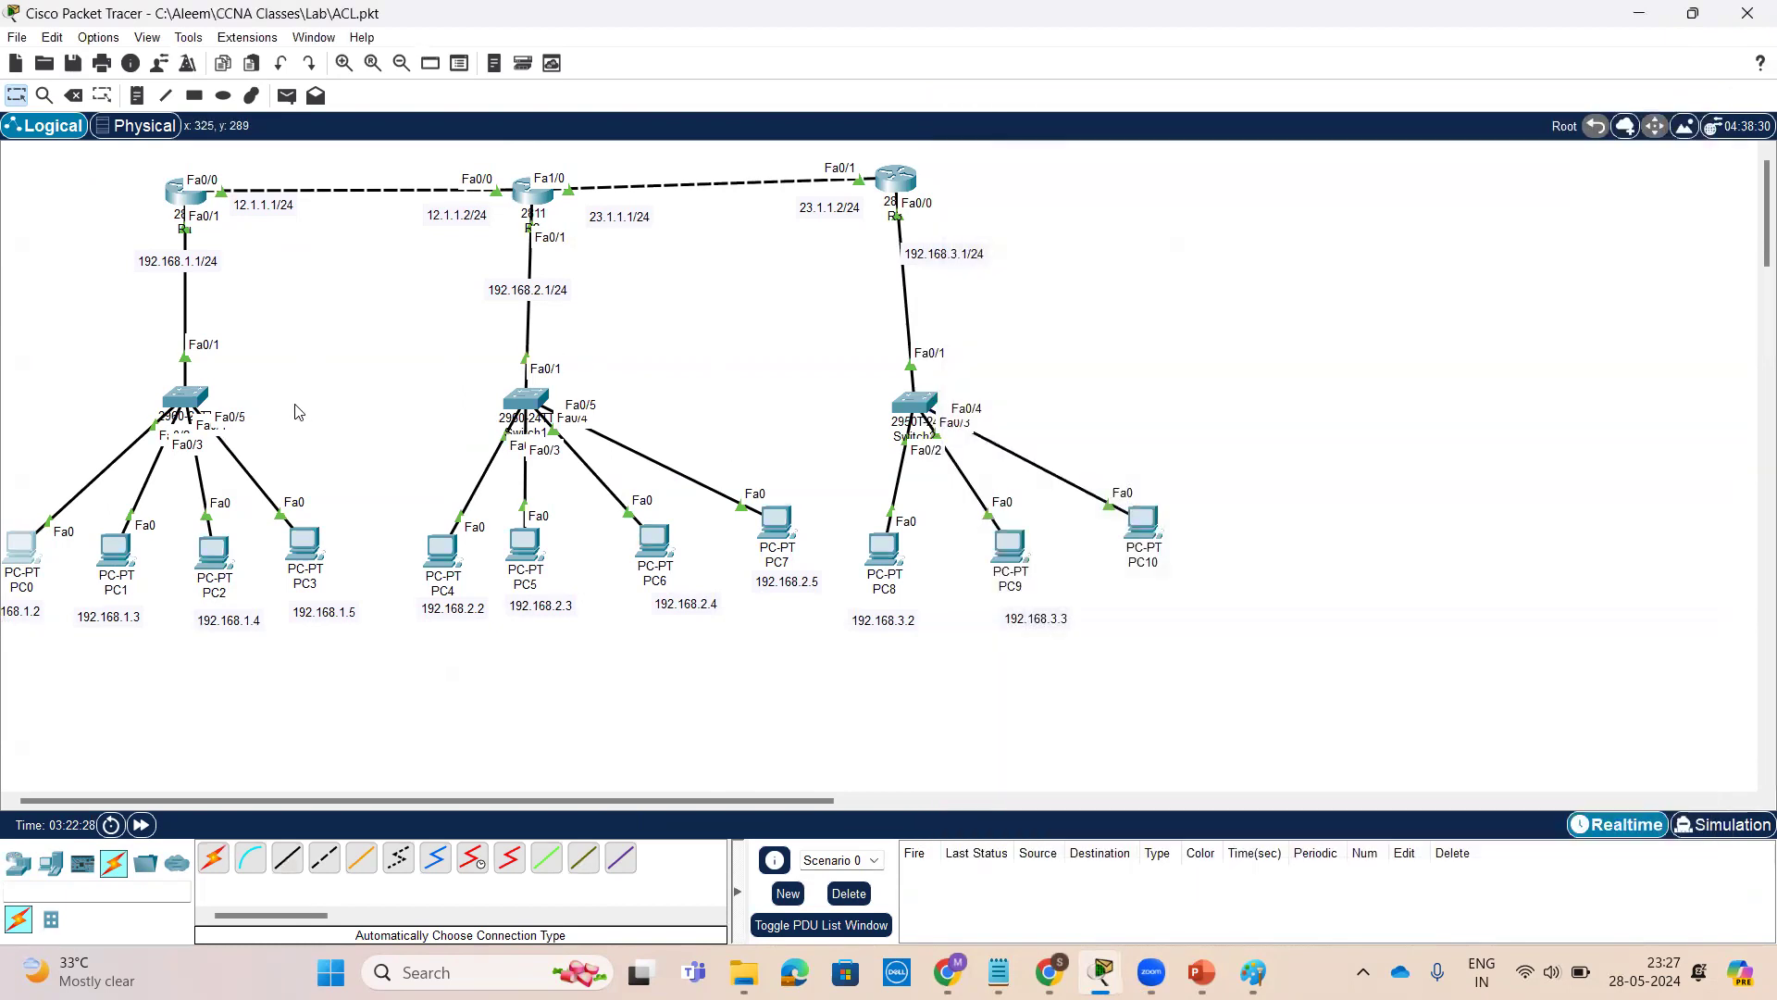
# Open Switch0's command line and enter privileged EXEC mode with enable
pyautogui.click(185, 405)
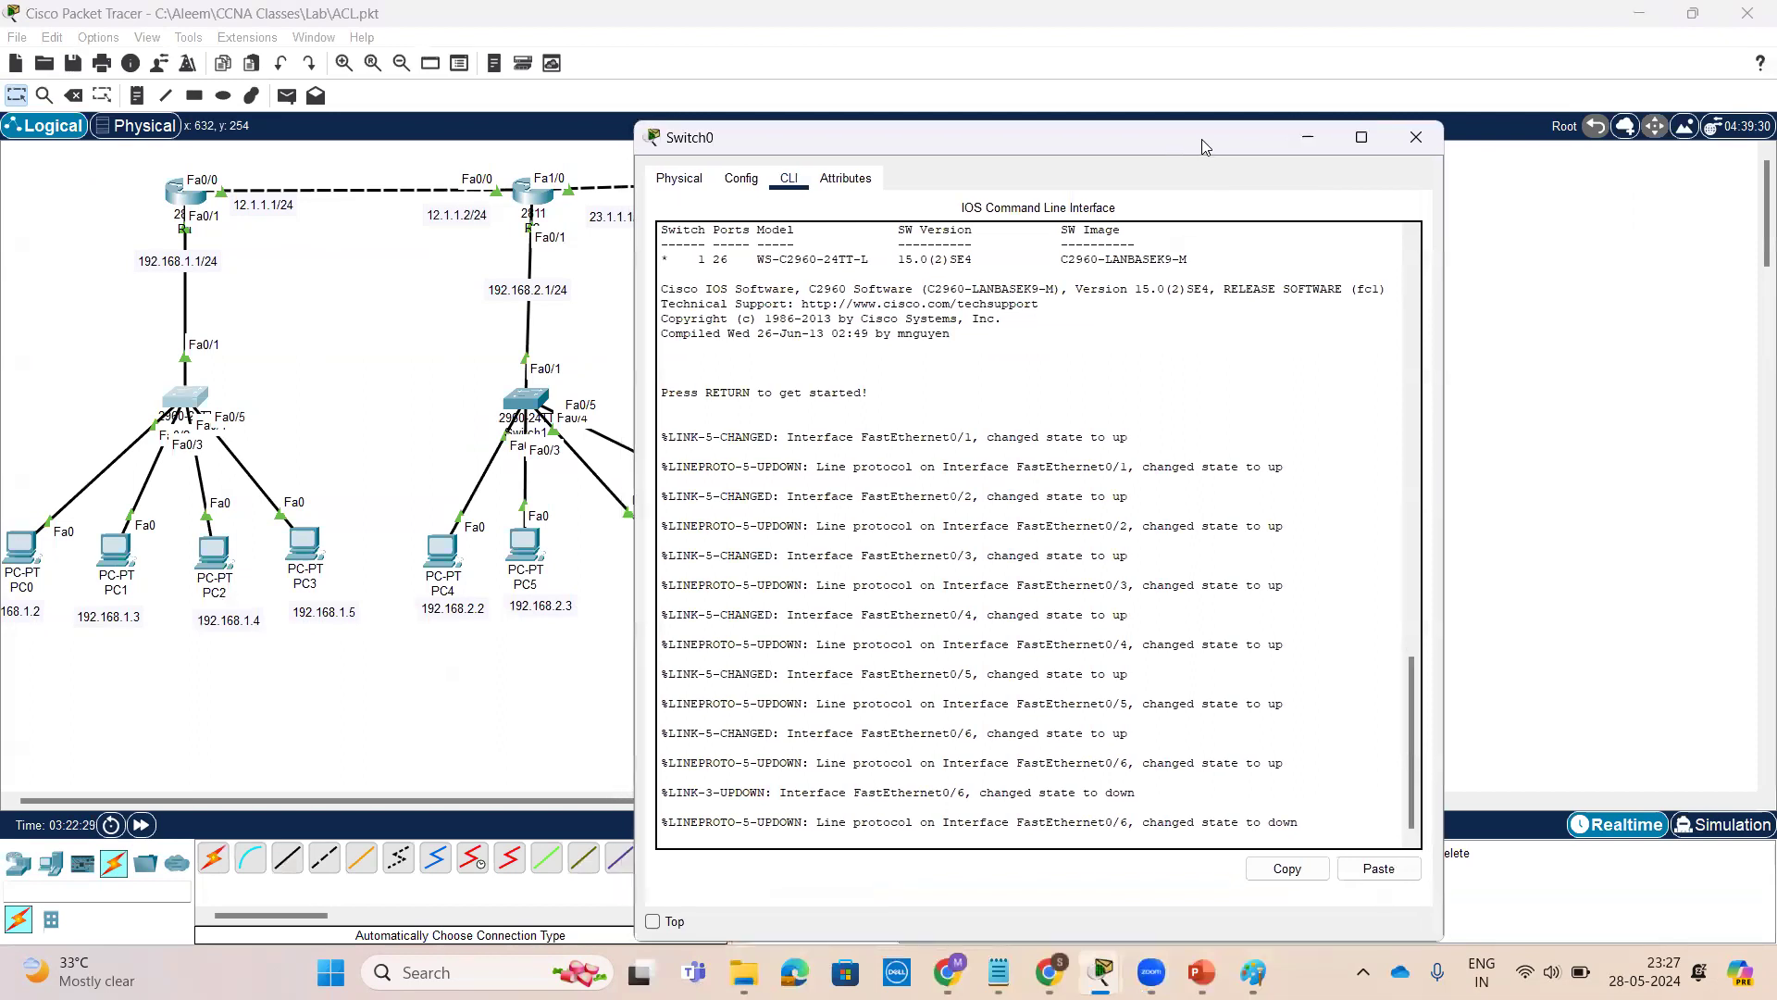
pyautogui.moveTo(1202, 139); pyautogui.dragTo(1548, 93)
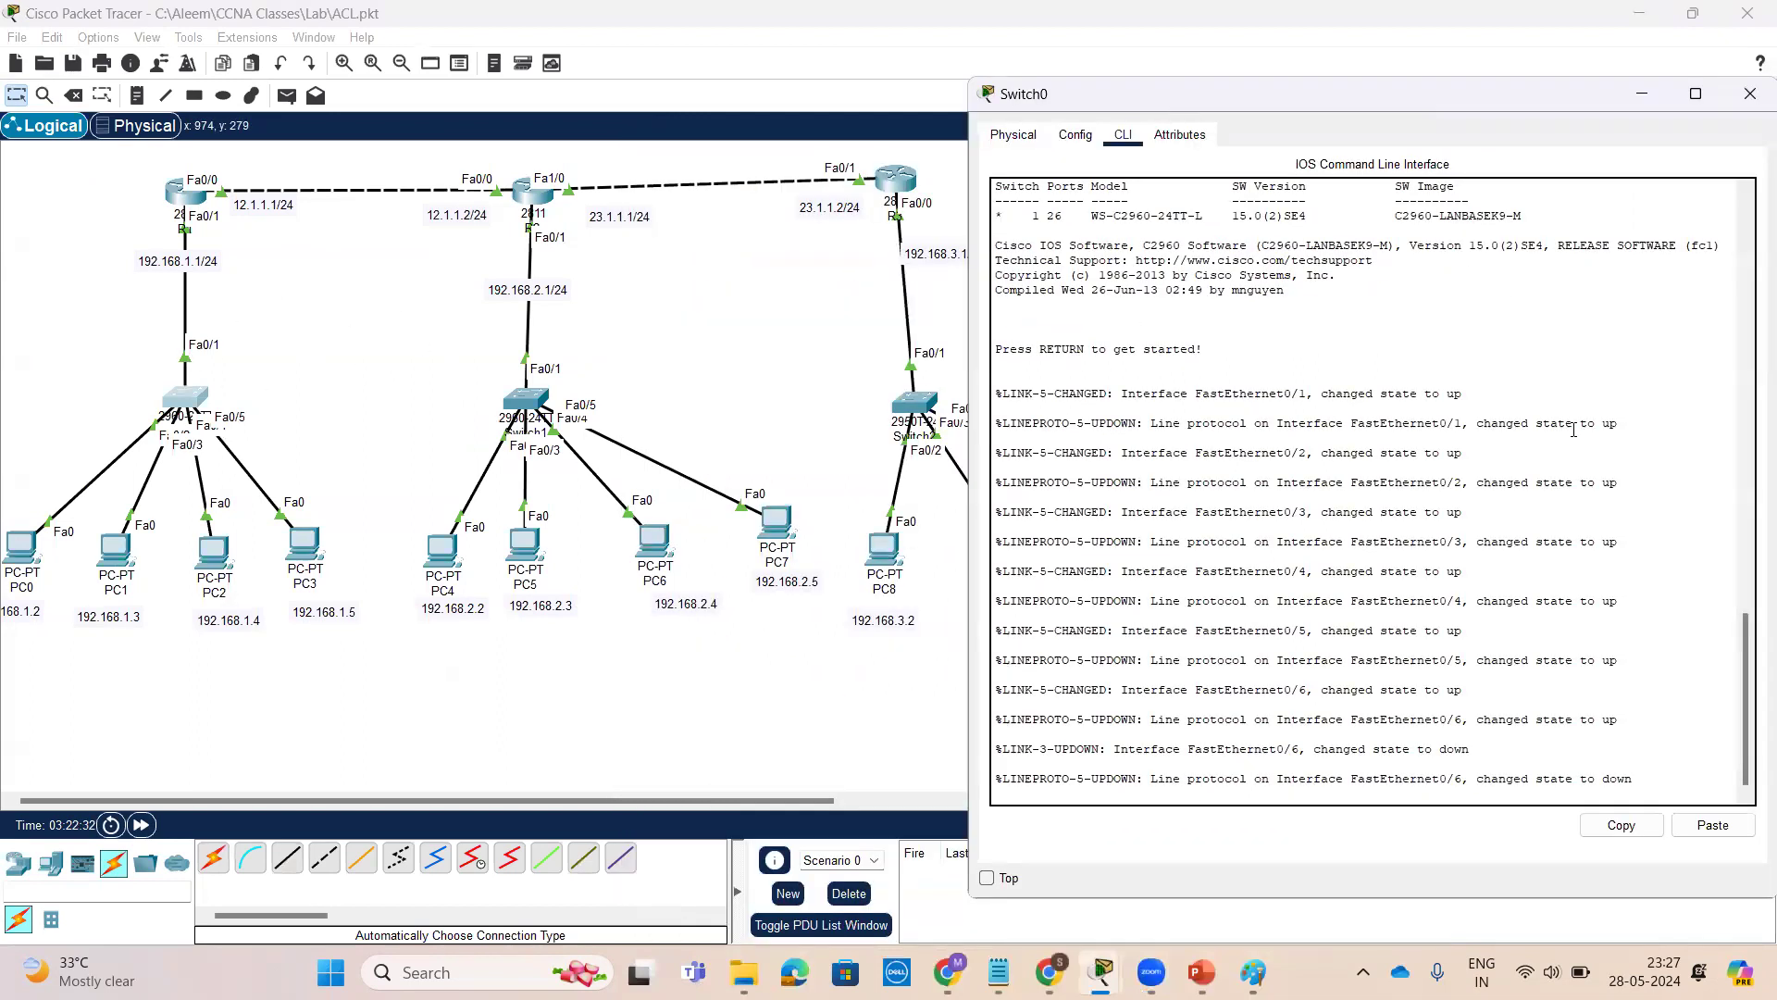
pyautogui.press('Return')
pyautogui.press('Return')
pyautogui.press('Return')
pyautogui.press('Return')
pyautogui.write('sh')
pyautogui.press('Tab')
pyautogui.write('run')
pyautogui.press('Tab')
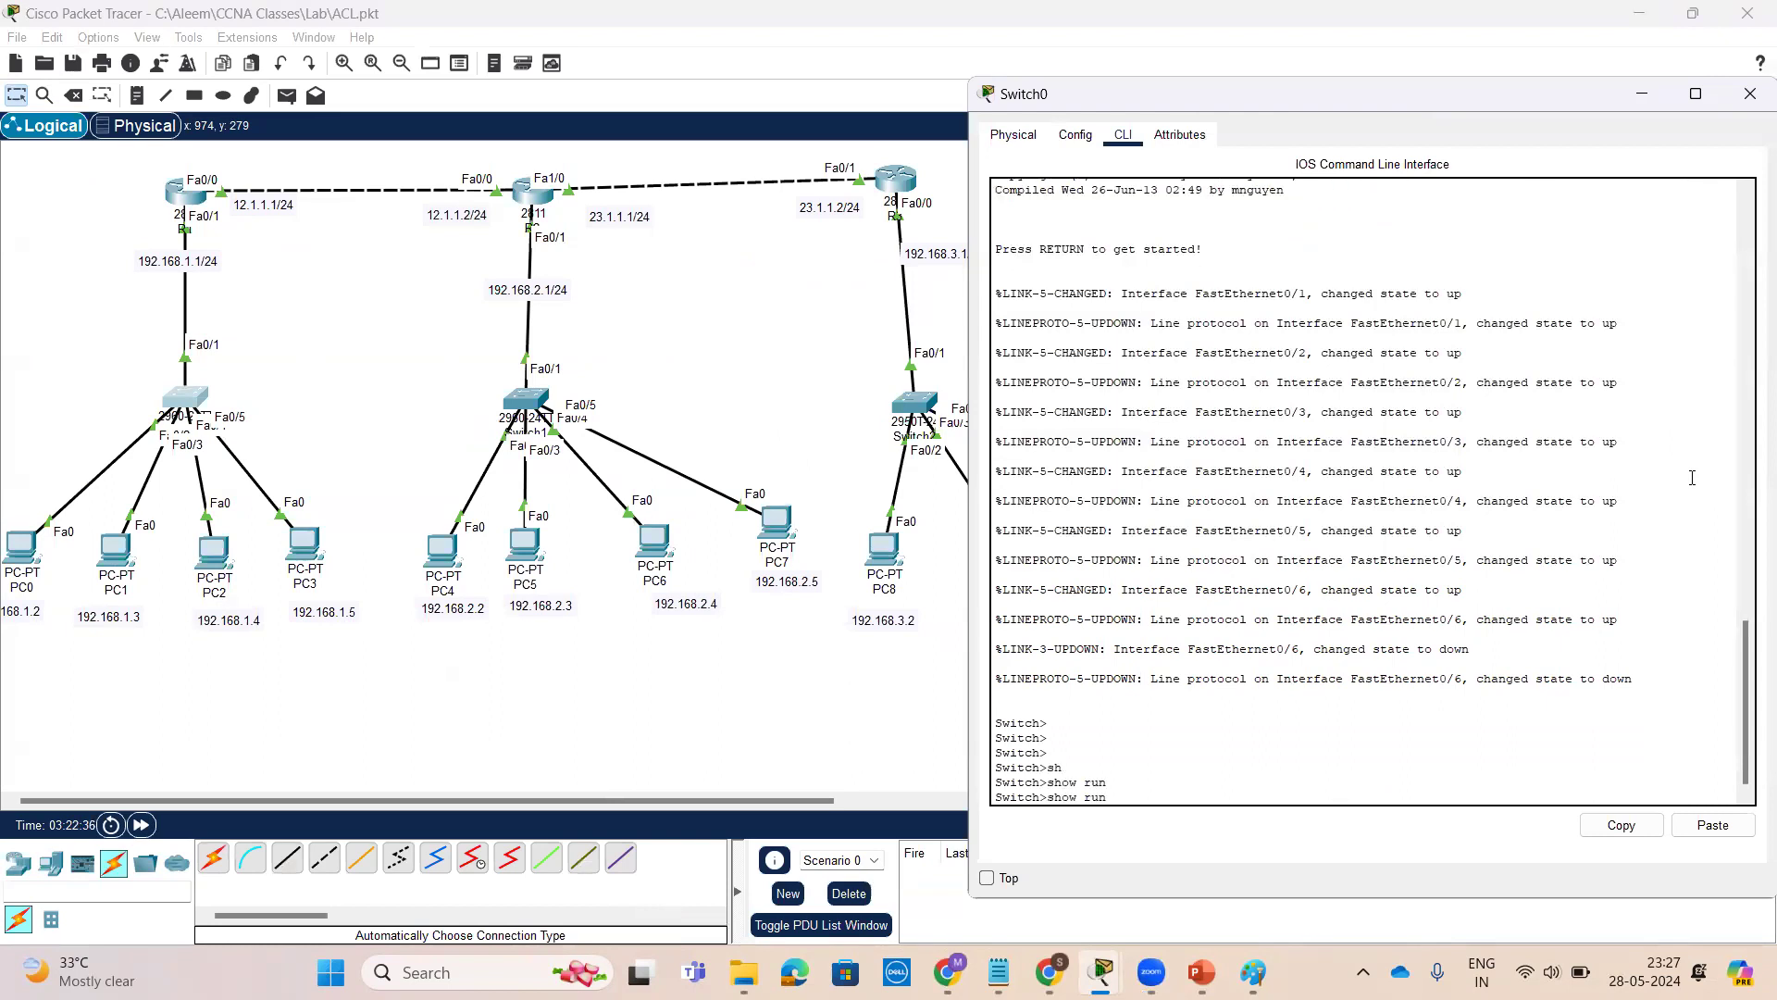
pyautogui.press('BackSpace')
pyautogui.press('BackSpace')
pyautogui.press('BackSpace')
pyautogui.press('BackSpace')
pyautogui.press('BackSpace')
pyautogui.press('BackSpace')
pyautogui.press('BackSpace')
pyautogui.press('BackSpace')
pyautogui.write('en')
pyautogui.press('Return')
# Display Switch0's running configuration, review it, and close the switch window
pyautogui.write('sh')
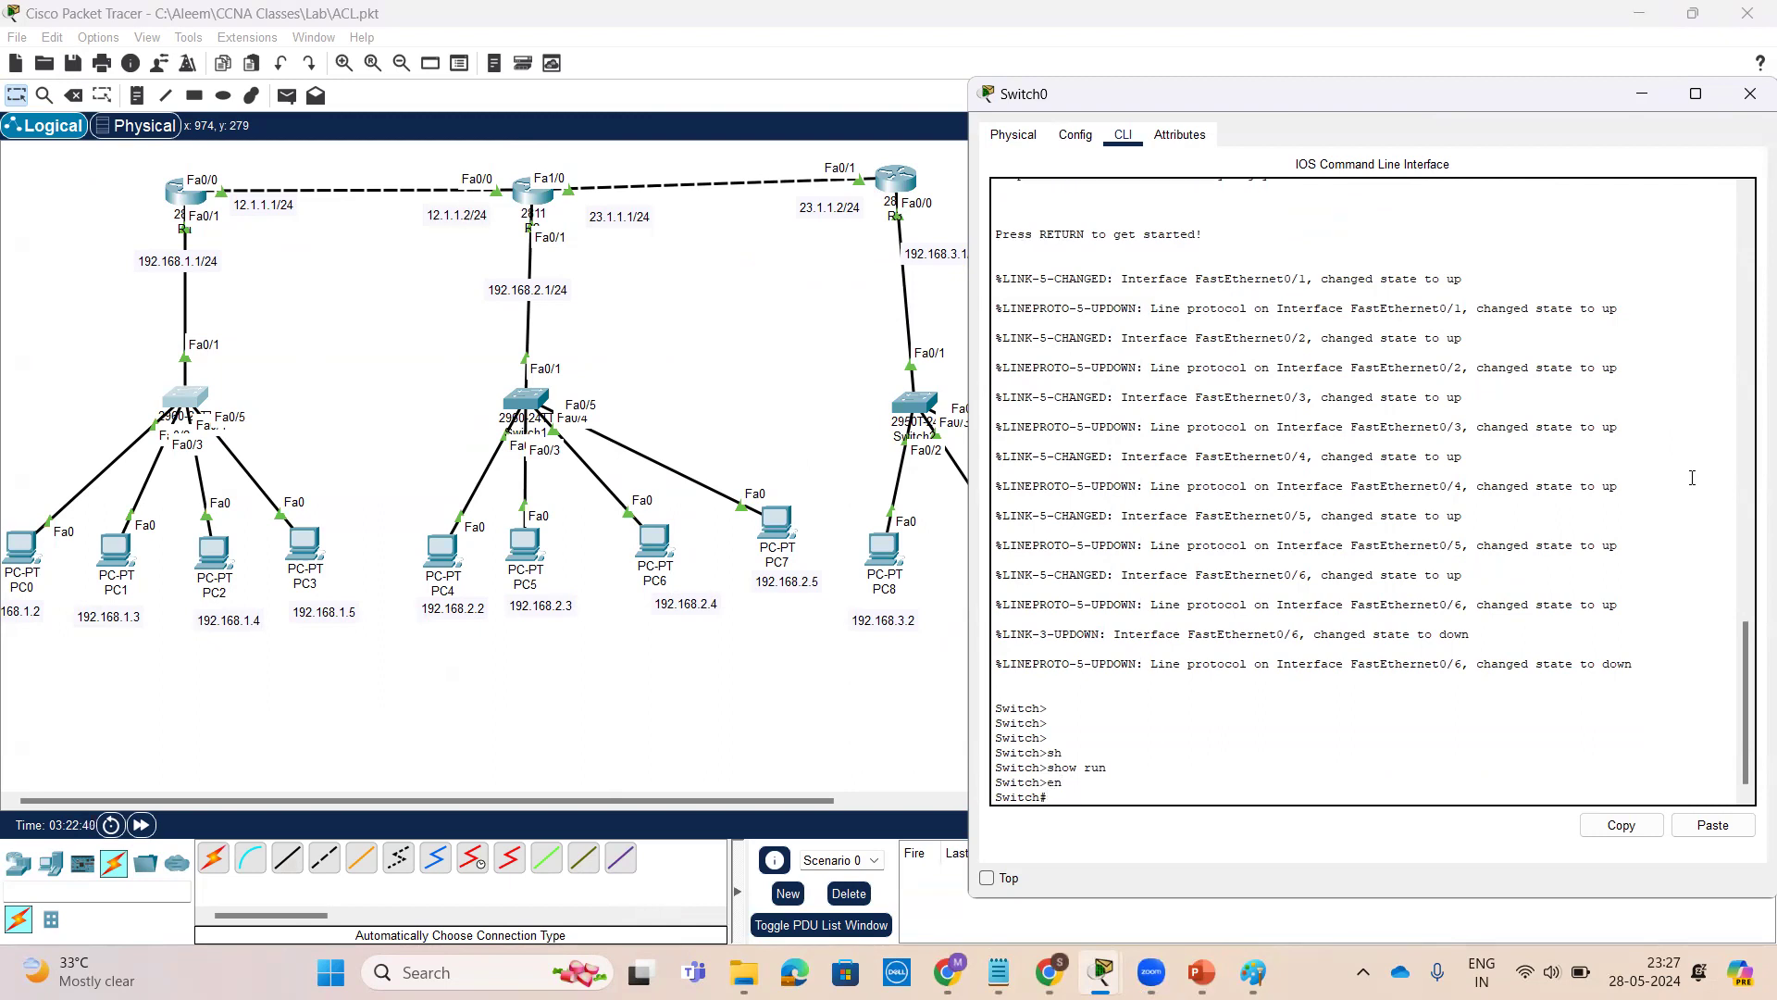
pyautogui.press('Tab')
pyautogui.write('r')
pyautogui.press('Tab')
pyautogui.press('Return')
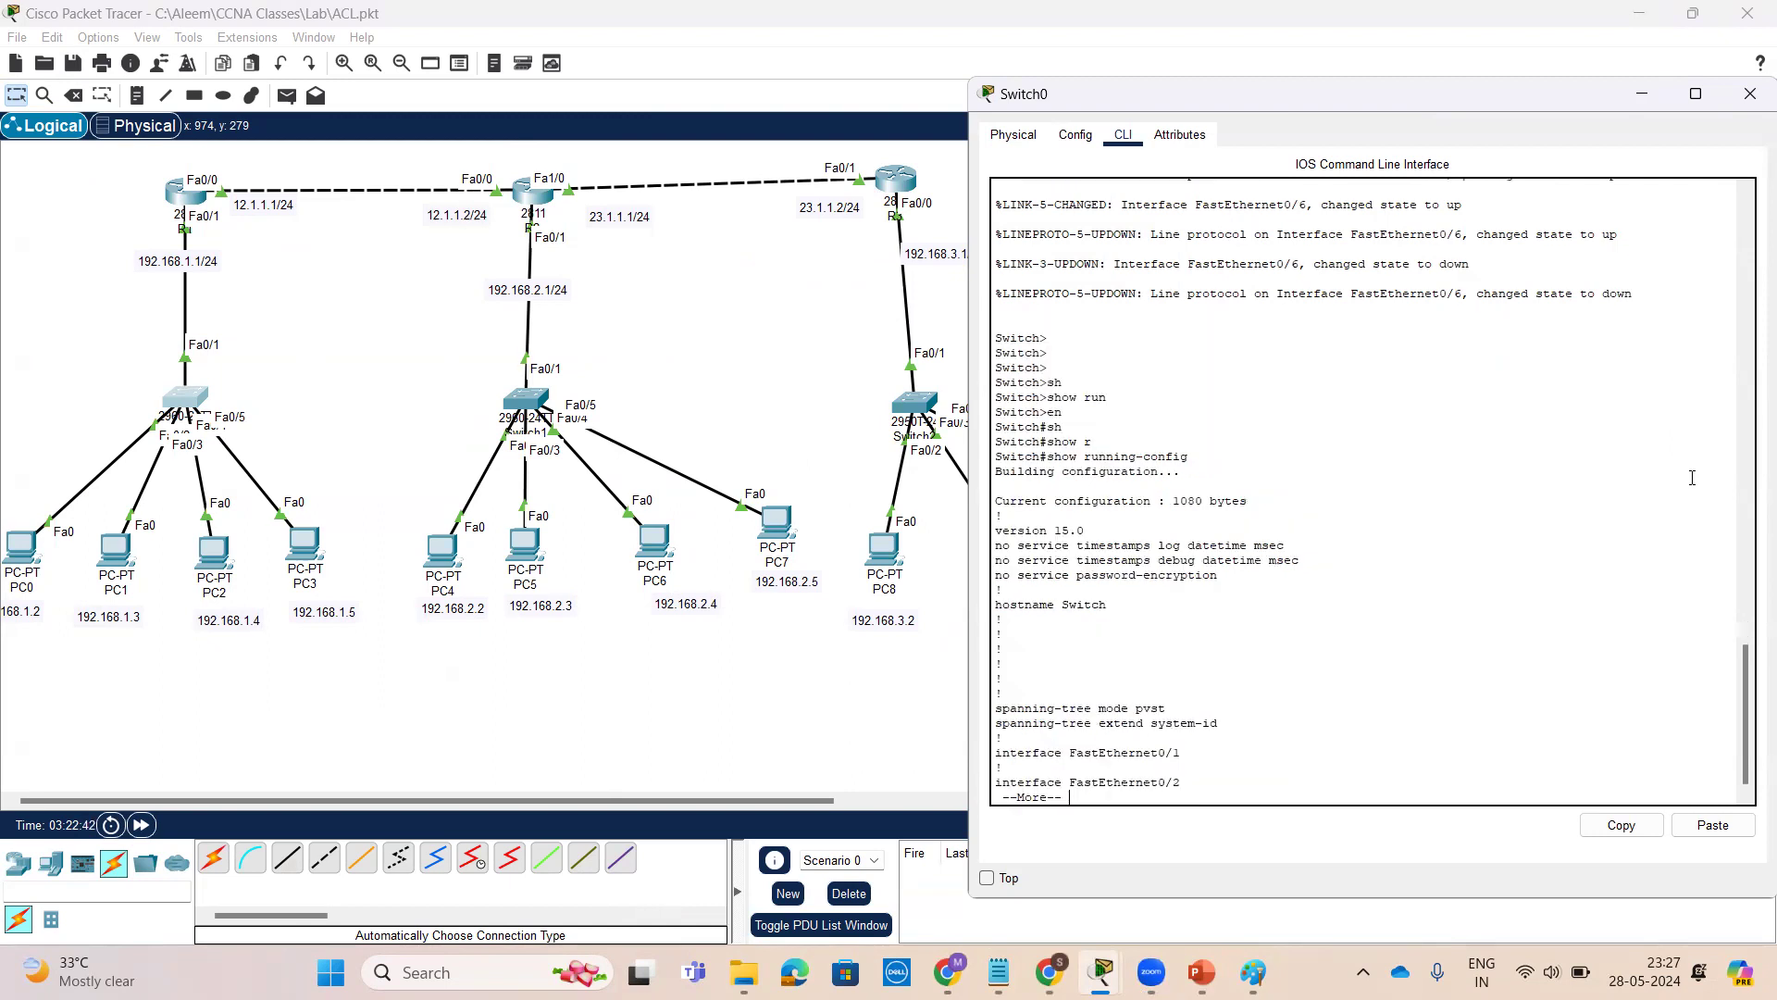
pyautogui.scroll(15, 1653, 474)
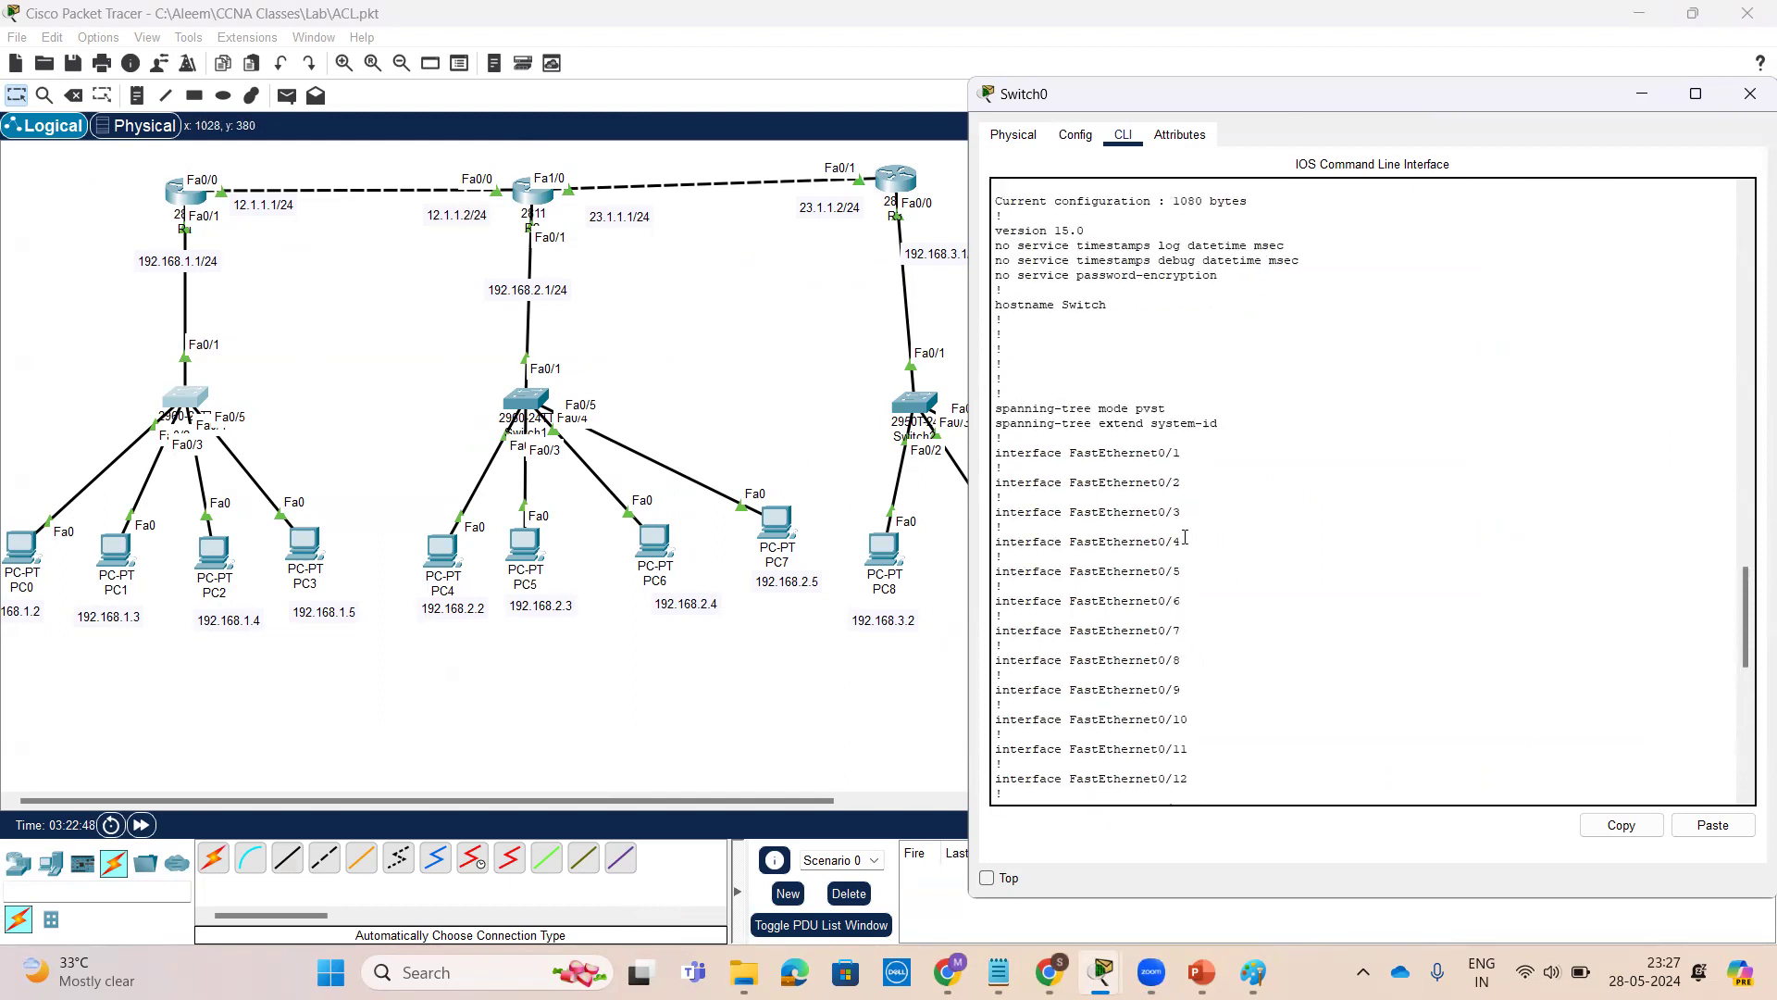
pyautogui.scroll(4, 1265, 590)
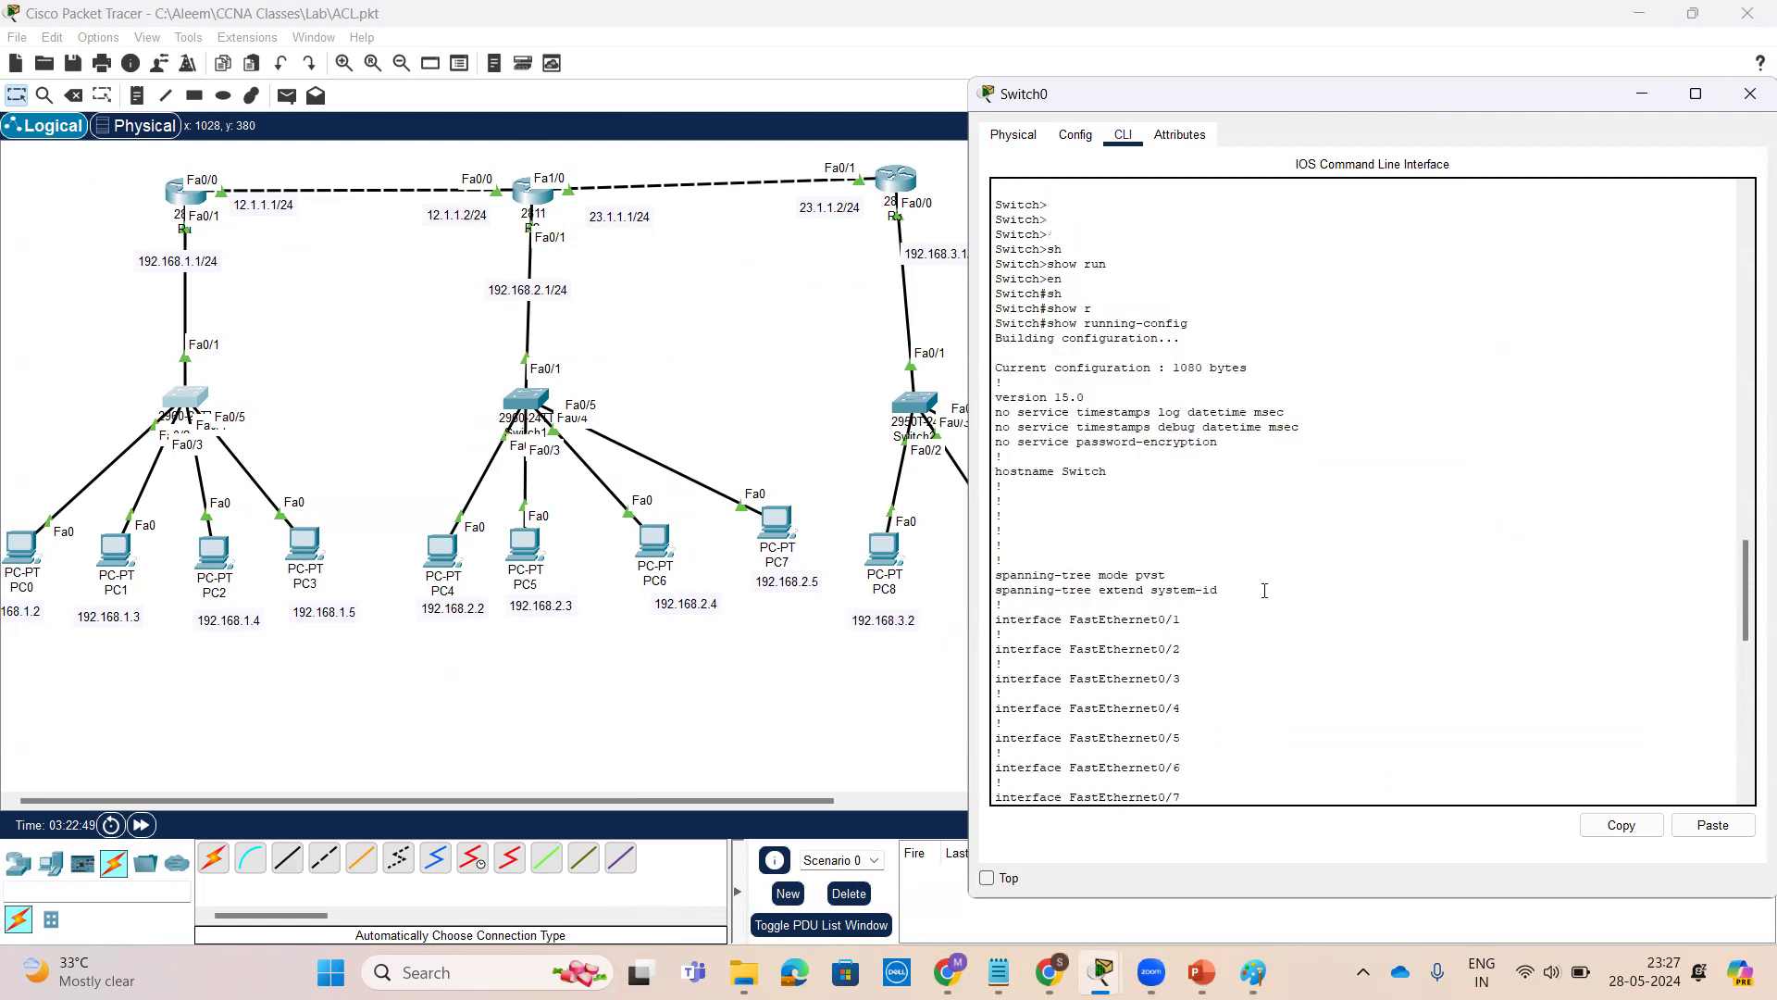
pyautogui.click(1750, 94)
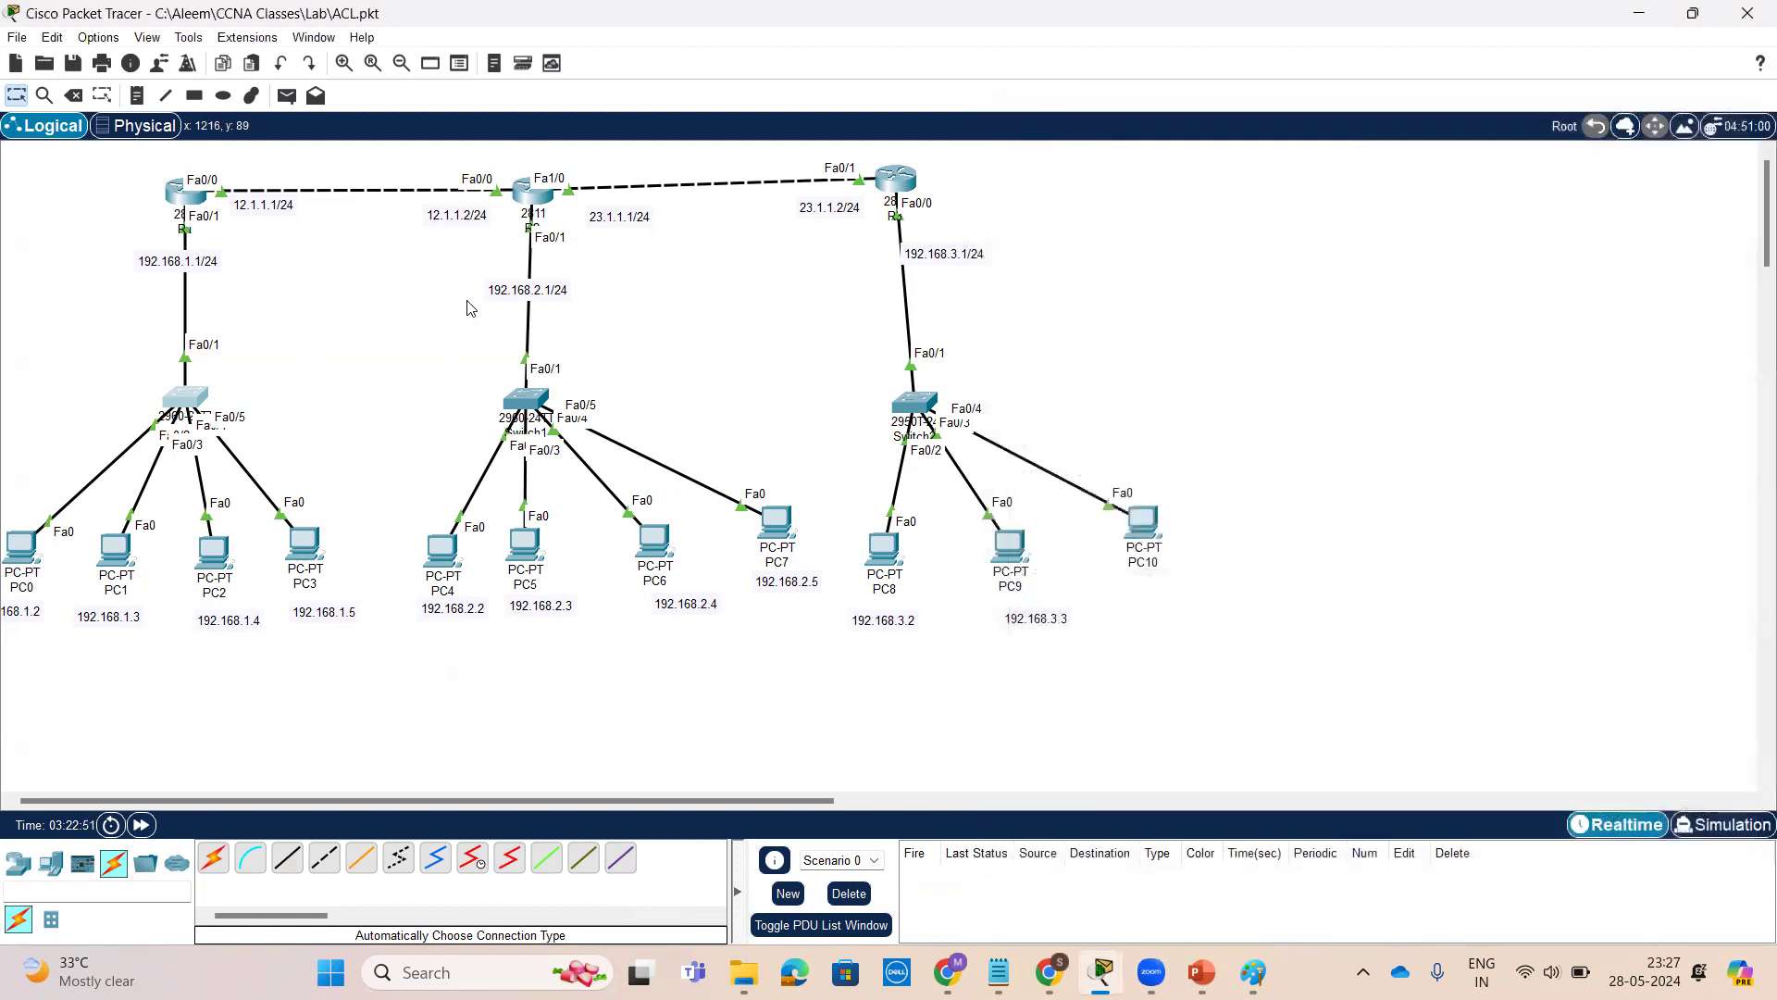
# Open R1's command line and enter privileged EXEC mode with enable
pyautogui.click(193, 195)
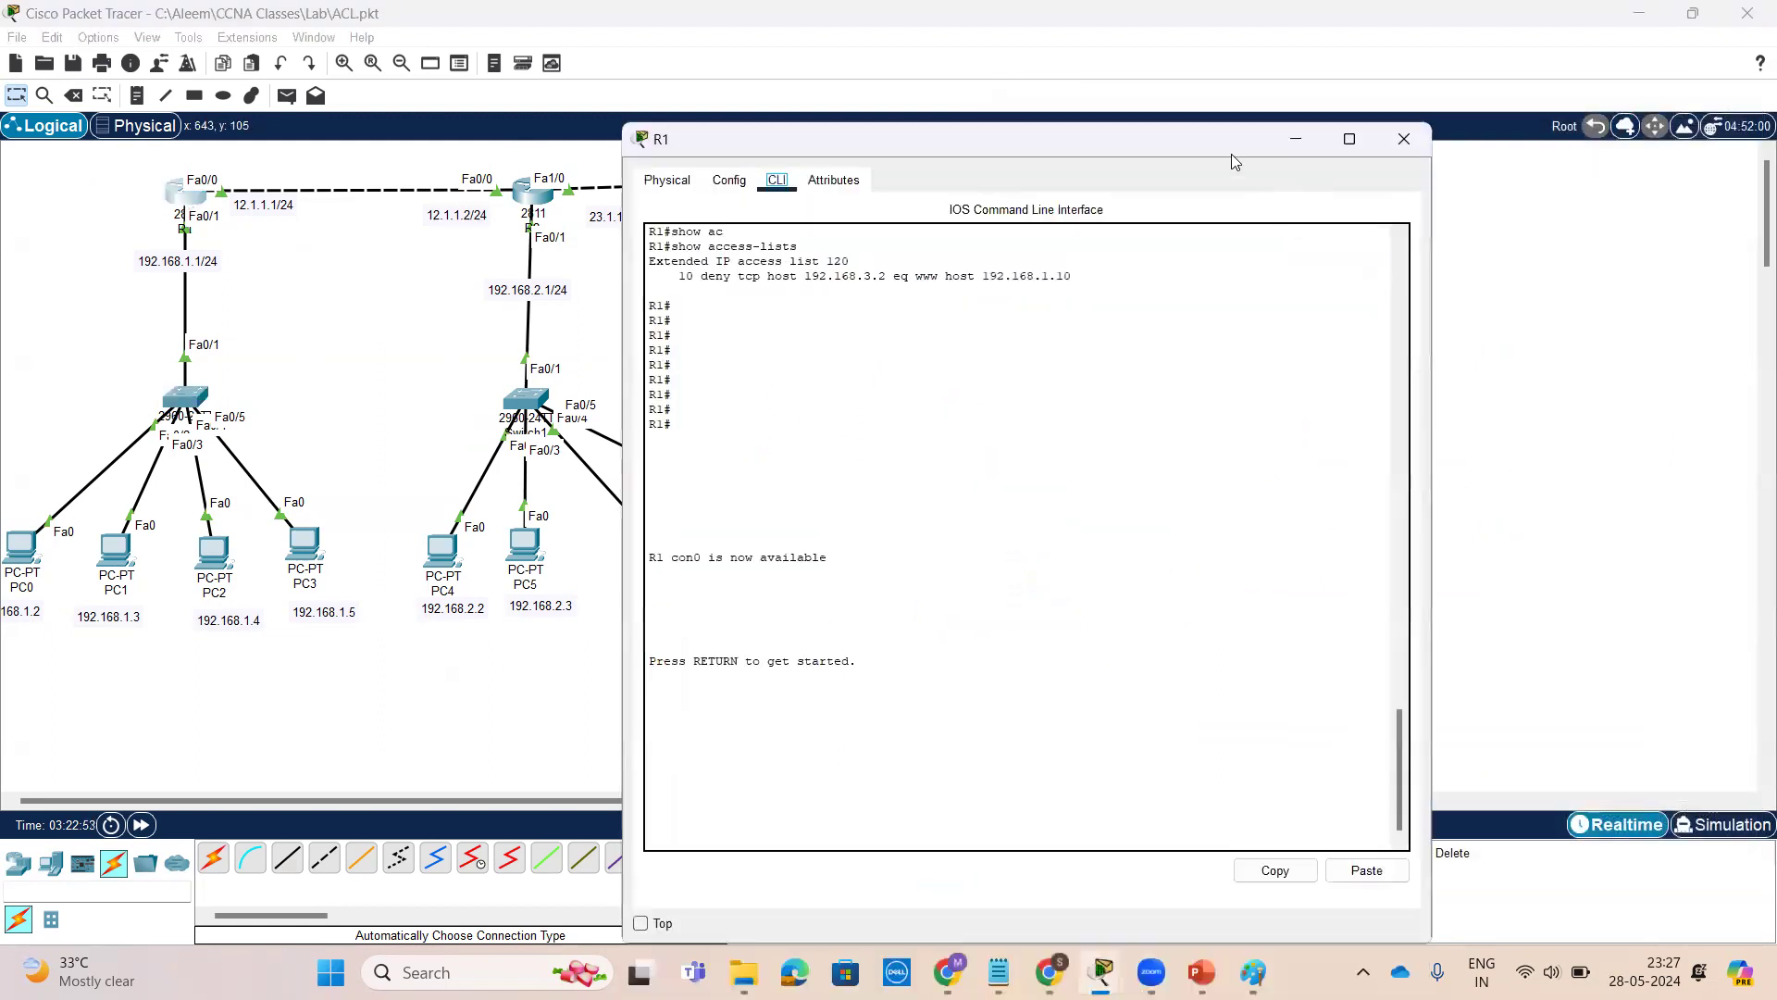
pyautogui.moveTo(1216, 141); pyautogui.dragTo(1614, 72)
pyautogui.press('Return')
pyautogui.press('Return')
pyautogui.press('Return')
pyautogui.press('Return')
pyautogui.write('en')
pyautogui.press('Return')
pyautogui.press('Return')
pyautogui.press('Return')
pyautogui.press('Return')
pyautogui.press('Return')
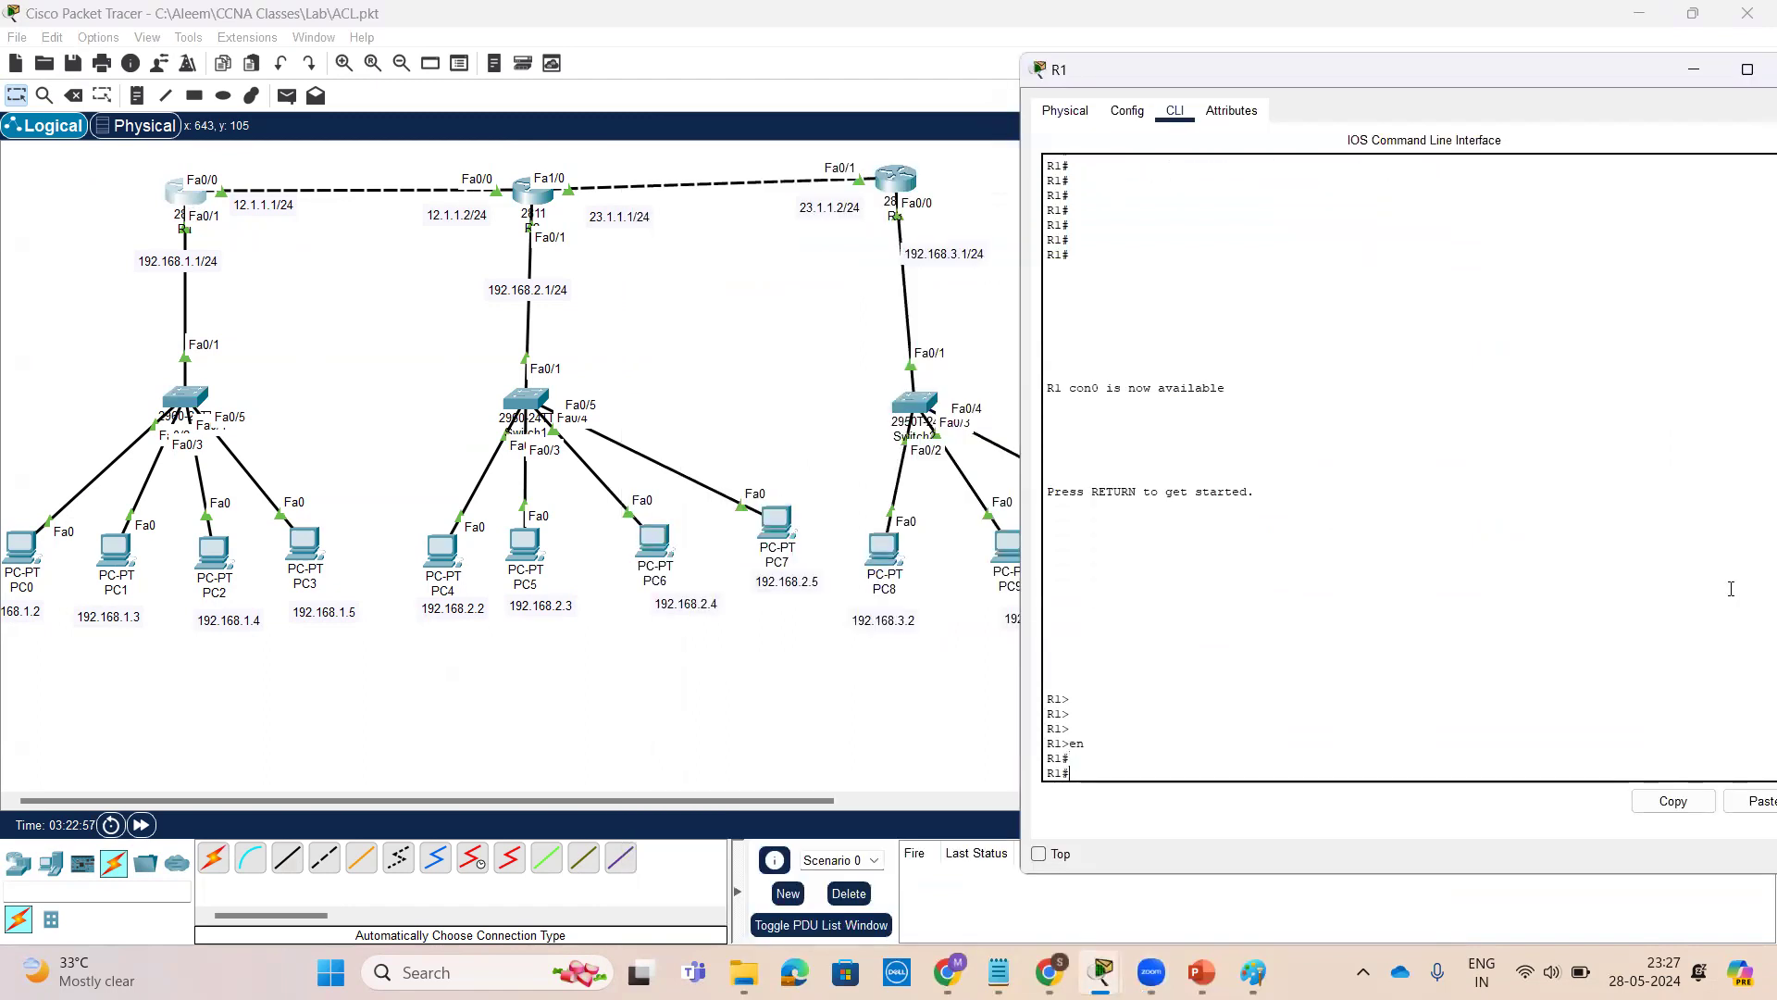
# Display R1's interface summary with show ip interface brief and examine the interface addresses
pyautogui.write('sh')
pyautogui.press('Tab')
pyautogui.write('ip ')
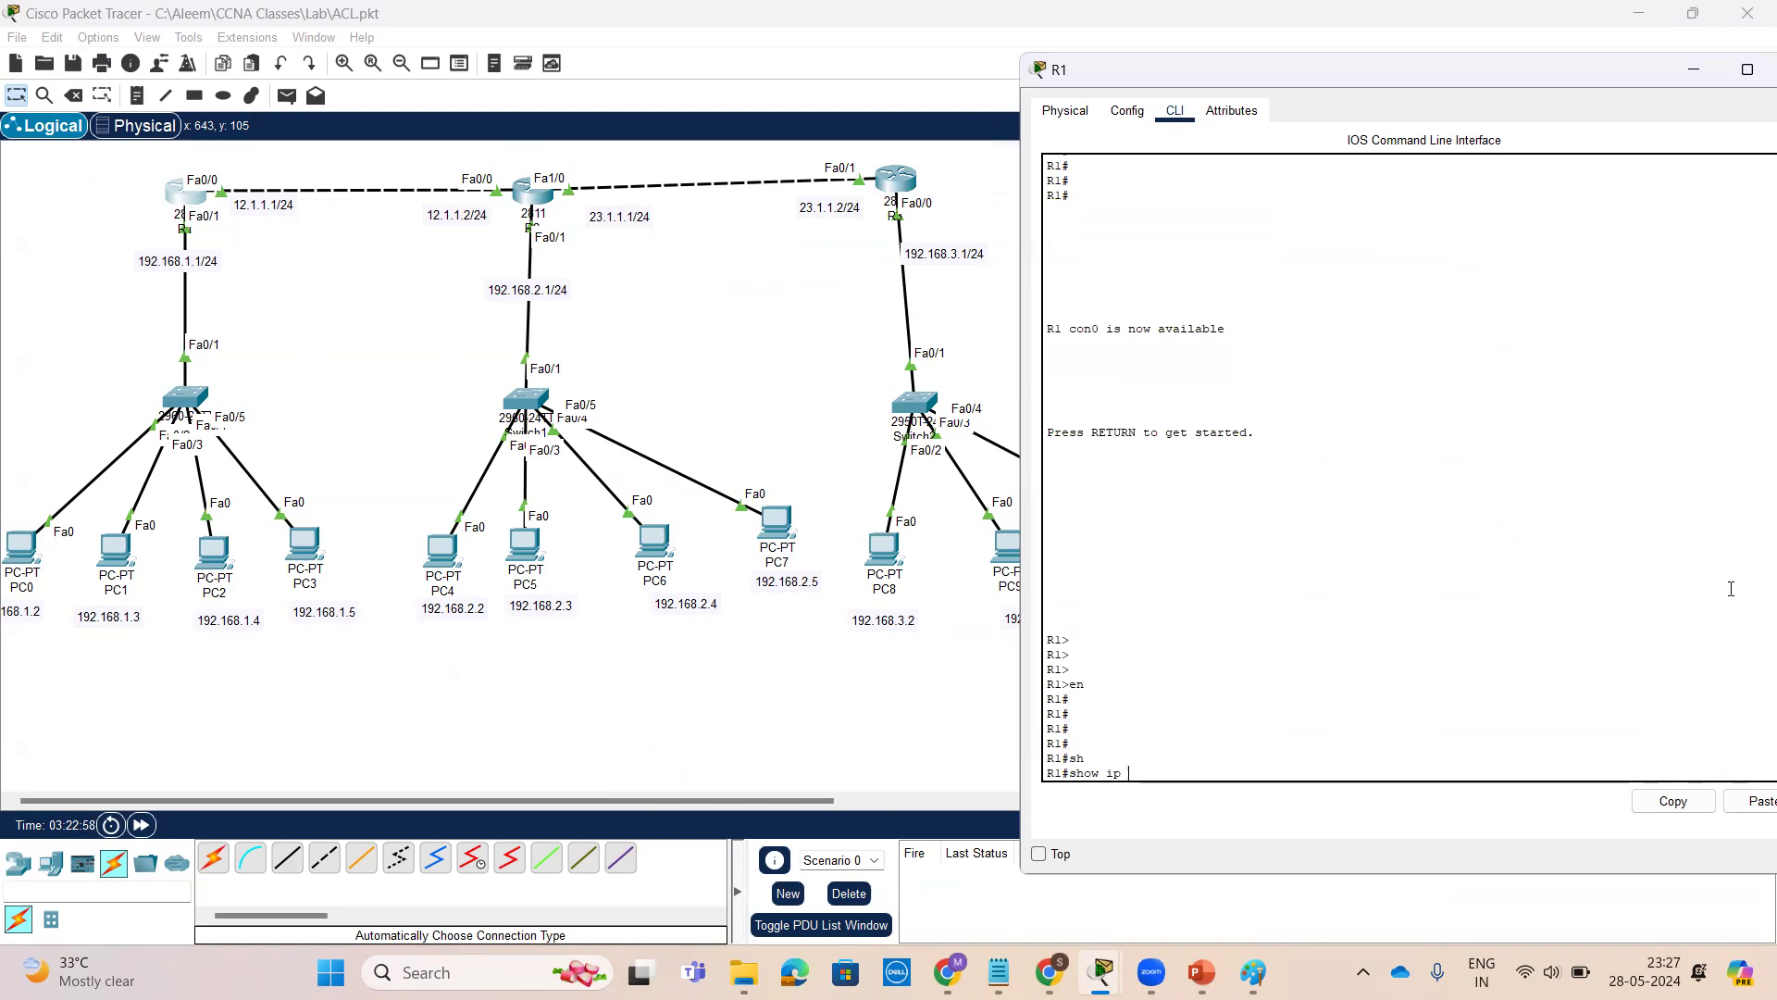
pyautogui.write('iont br')
pyautogui.press('Return')
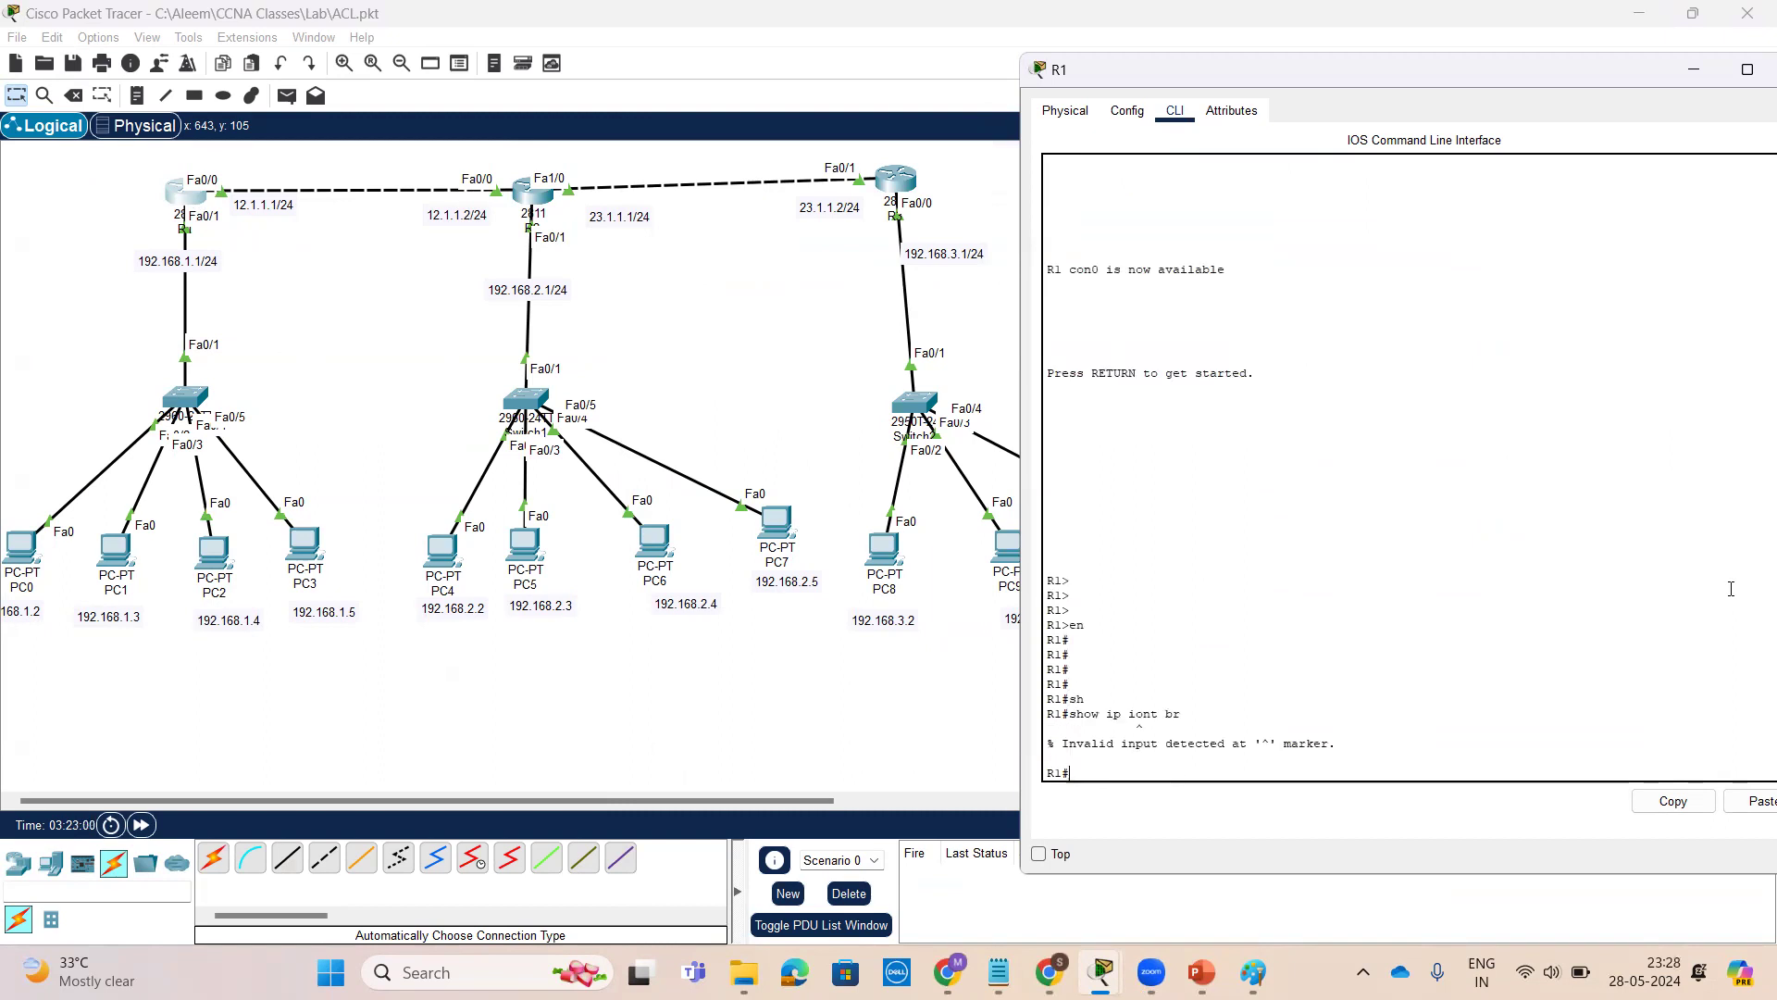
pyautogui.write('sh ip int br')
pyautogui.press('Return')
pyautogui.press('Return')
pyautogui.press('Return')
pyautogui.press('Return')
pyautogui.press('Return')
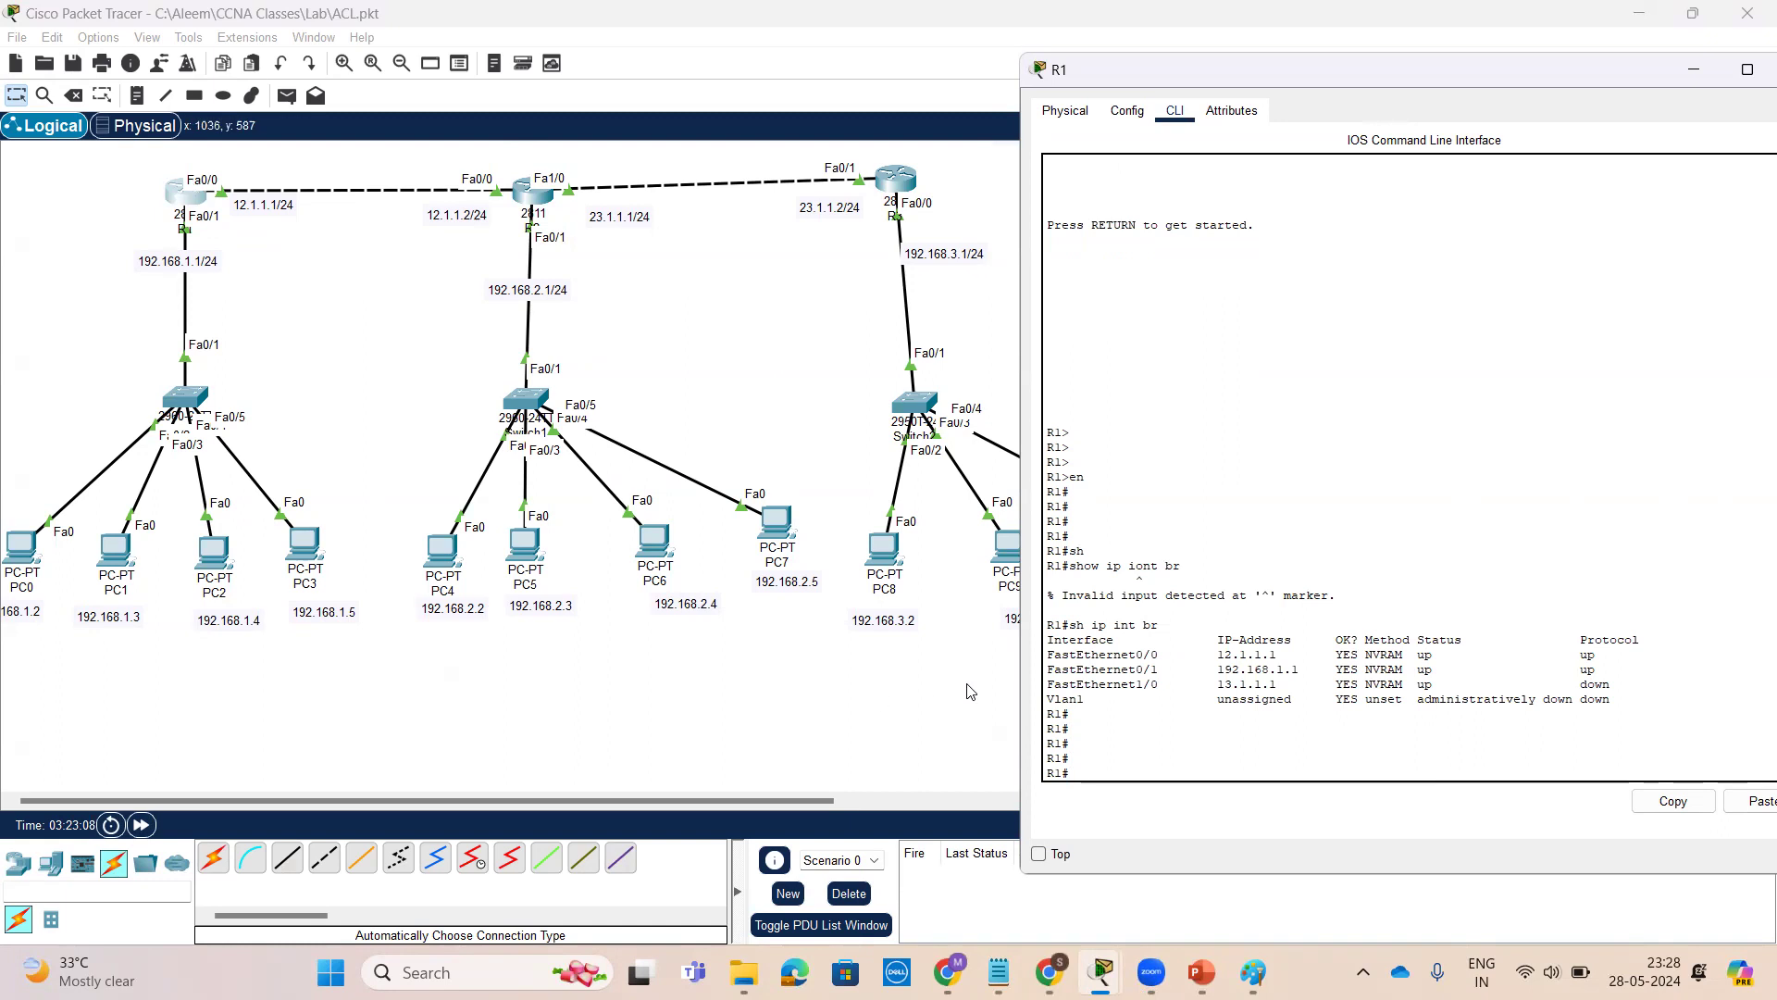
pyautogui.moveTo(1211, 655); pyautogui.dragTo(1299, 654)
pyautogui.moveTo(1166, 670); pyautogui.dragTo(1046, 673)
pyautogui.moveTo(1211, 661)
pyautogui.mouseDown()
pyautogui.moveTo(1292, 665)
pyautogui.moveTo(1309, 684)
pyautogui.moveTo(1210, 684)
pyautogui.mouseUp()
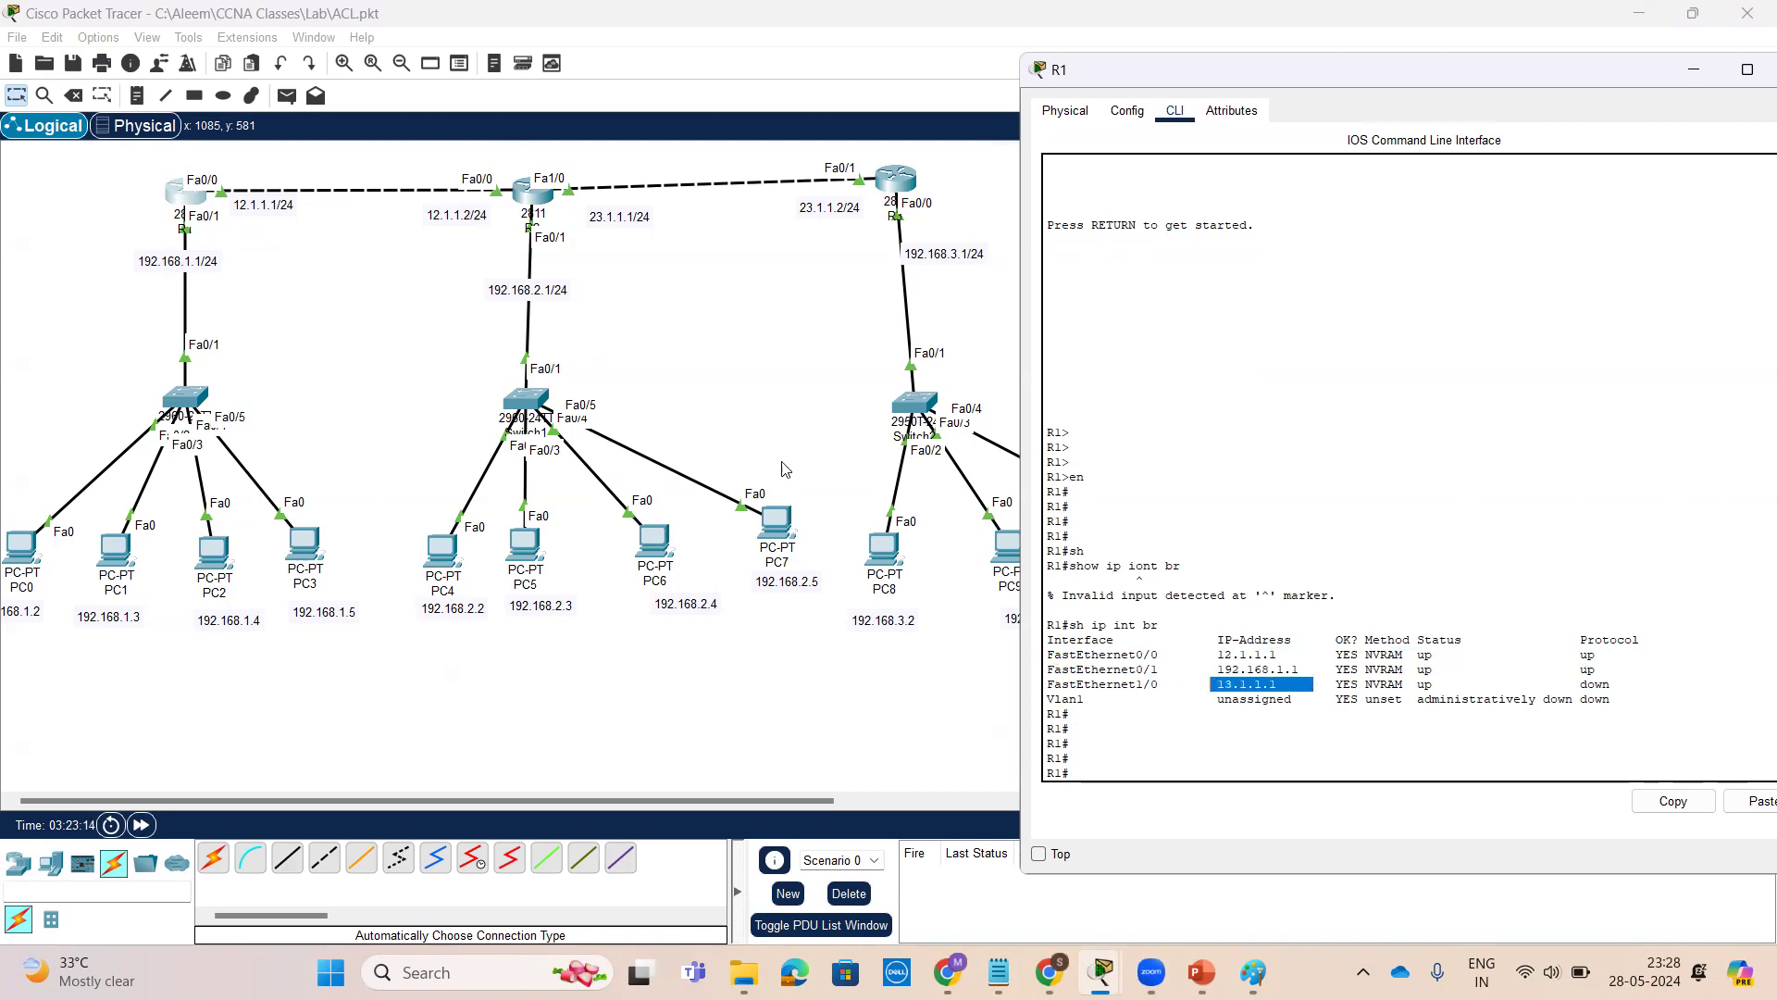
# Display R1's running configuration and page through it
pyautogui.click(1181, 778)
pyautogui.press('Return')
pyautogui.press('Return')
pyautogui.press('Return')
pyautogui.press('Return')
pyautogui.write('s')
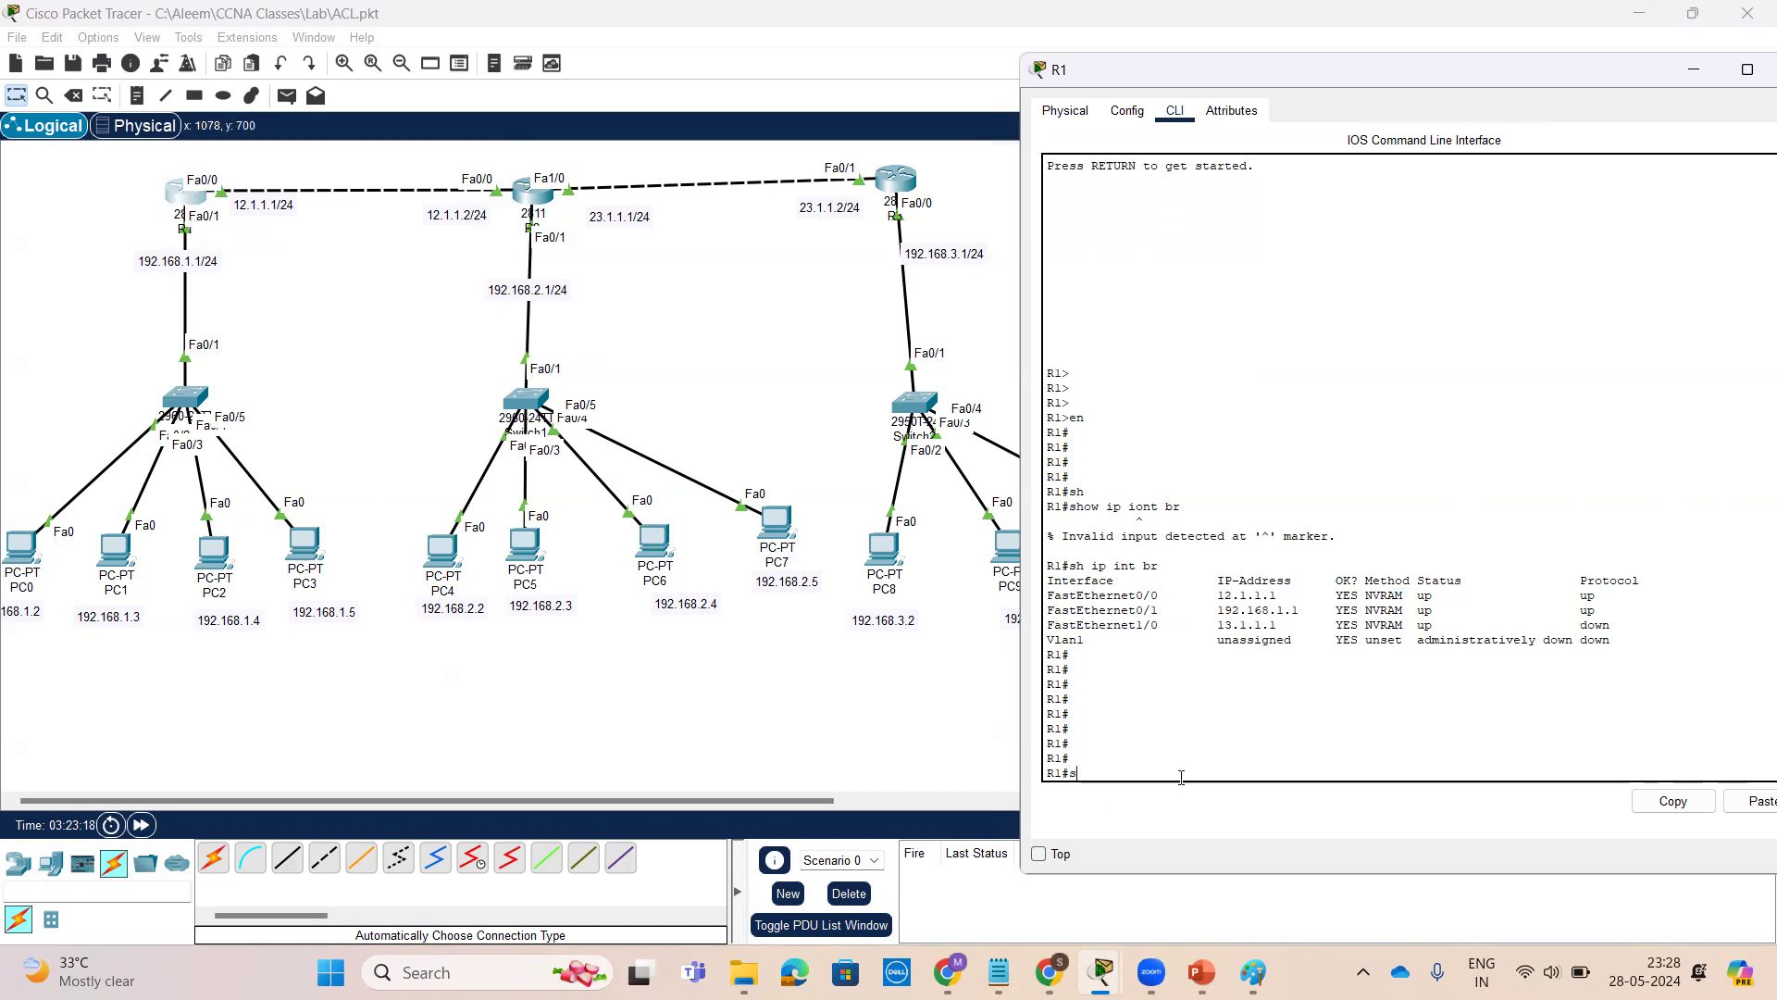
pyautogui.write('how r')
pyautogui.press('Tab')
pyautogui.write('r')
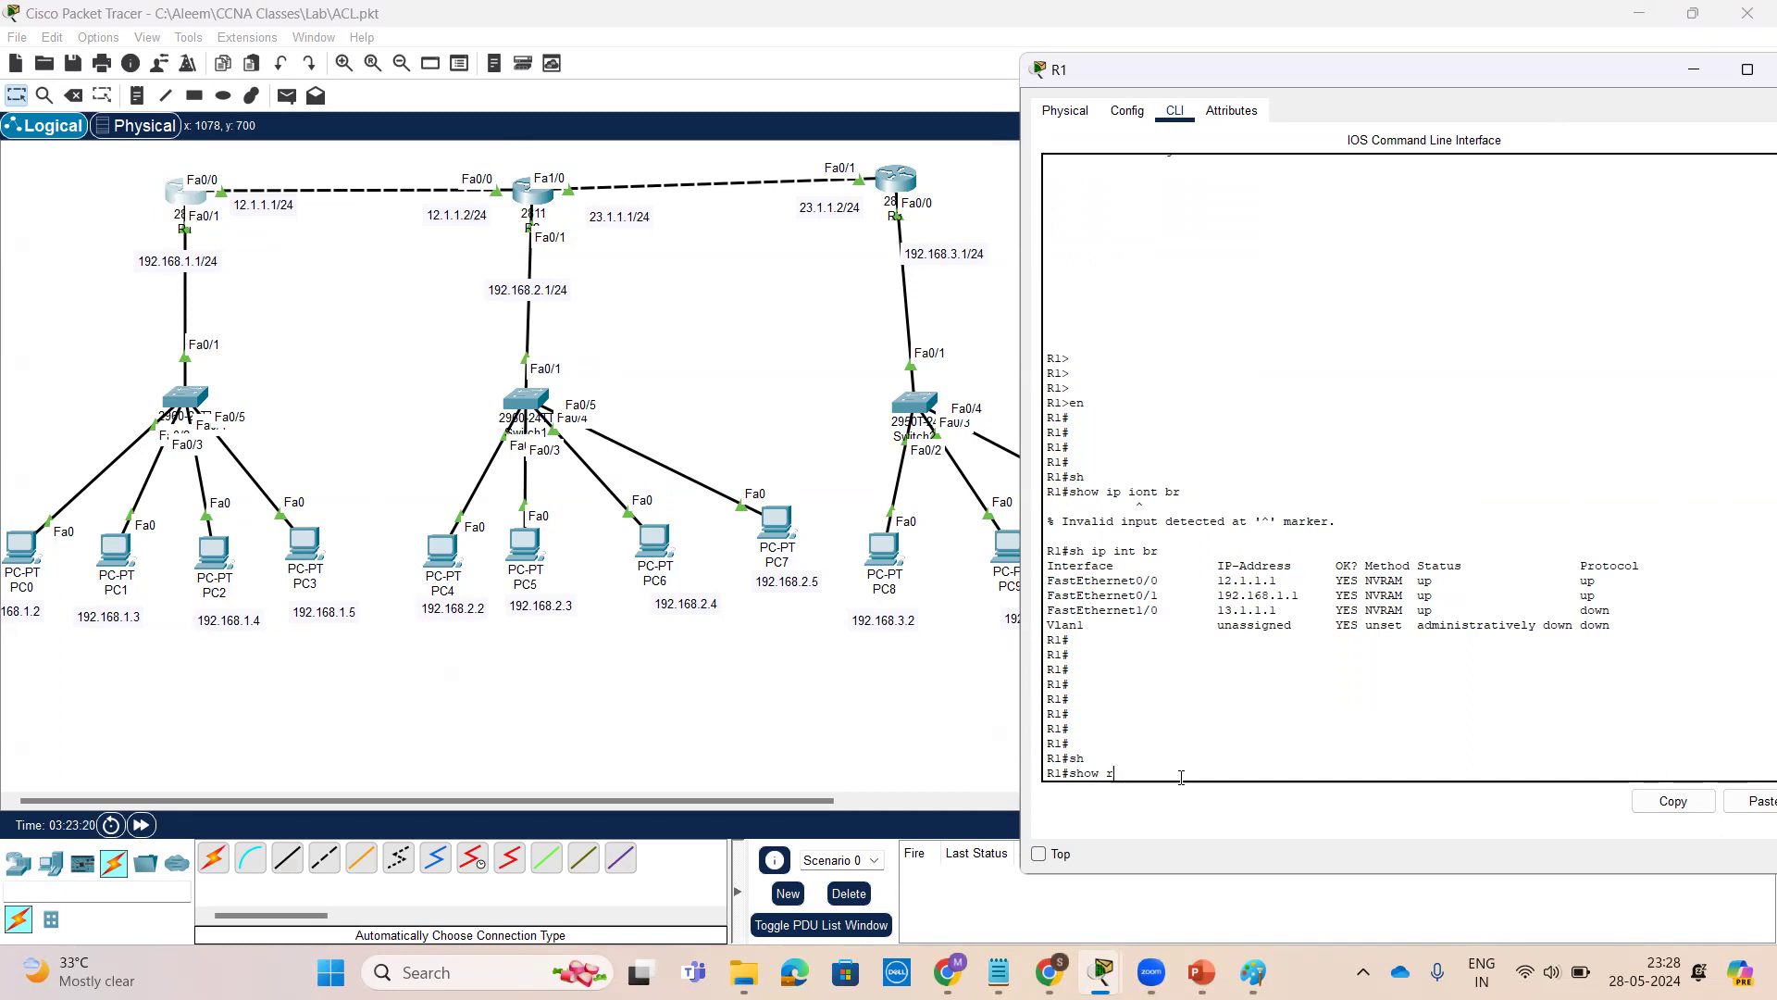
pyautogui.write('un')
pyautogui.press('Tab')
pyautogui.press('Return')
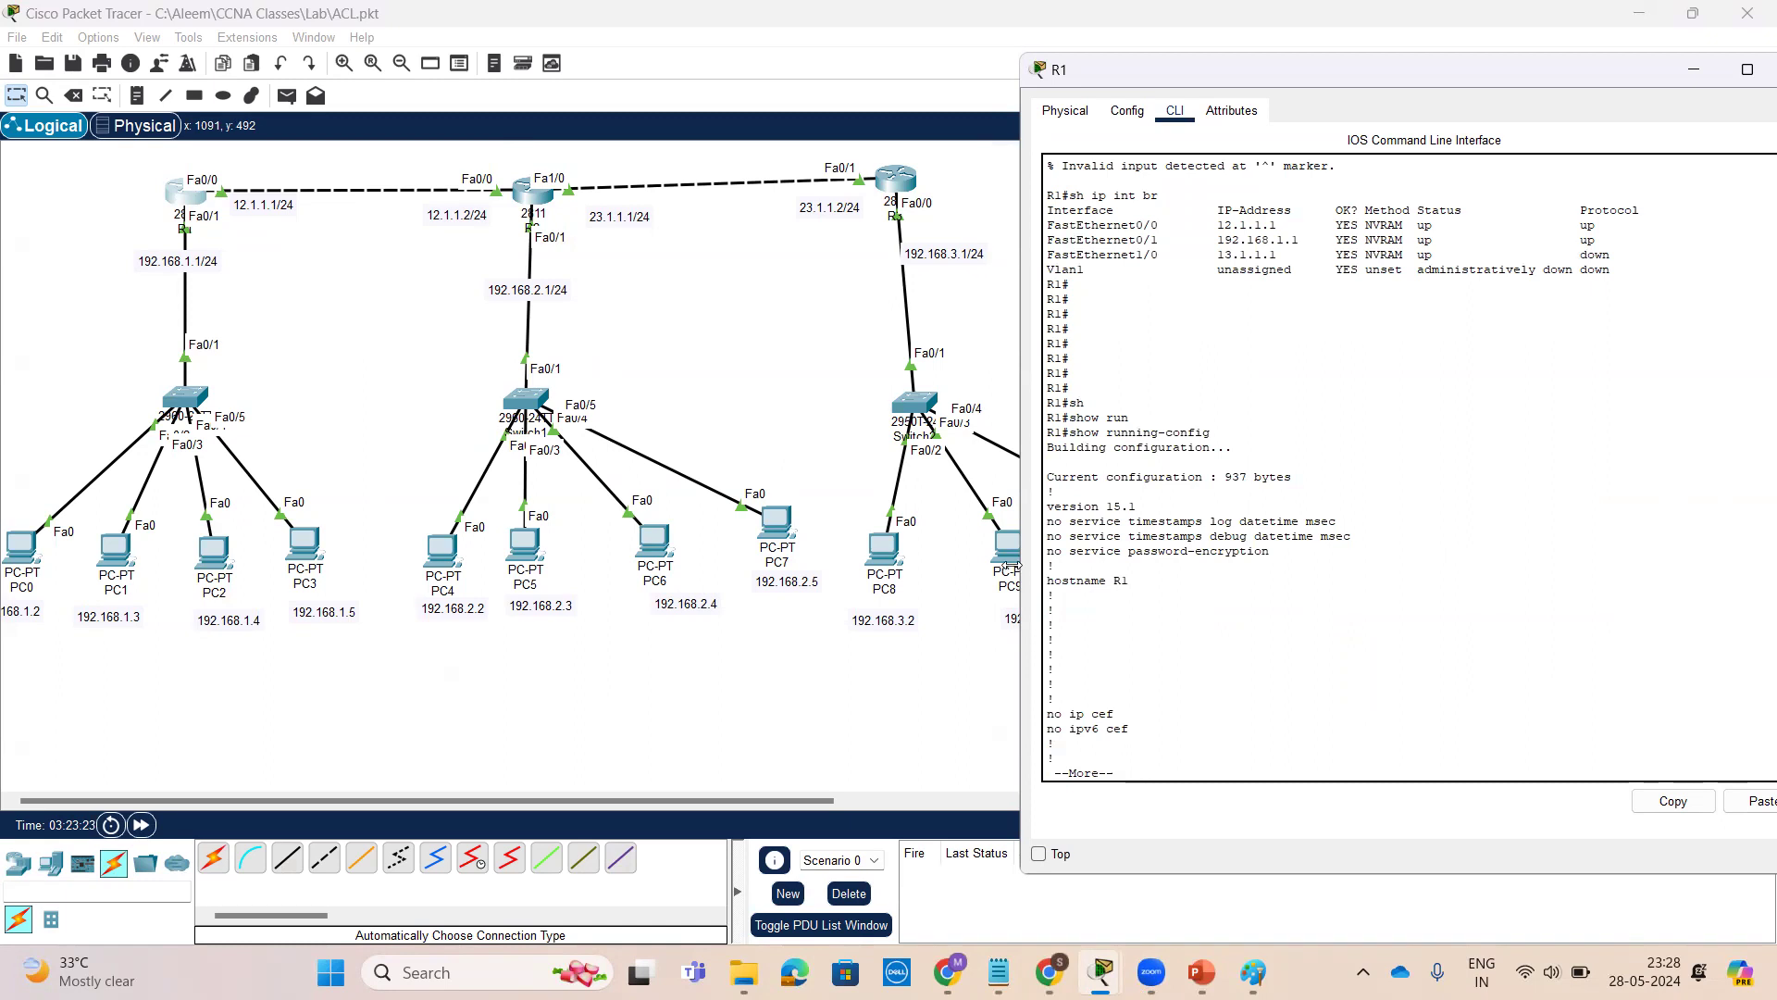
pyautogui.moveTo(1010, 565); pyautogui.dragTo(791, 565)
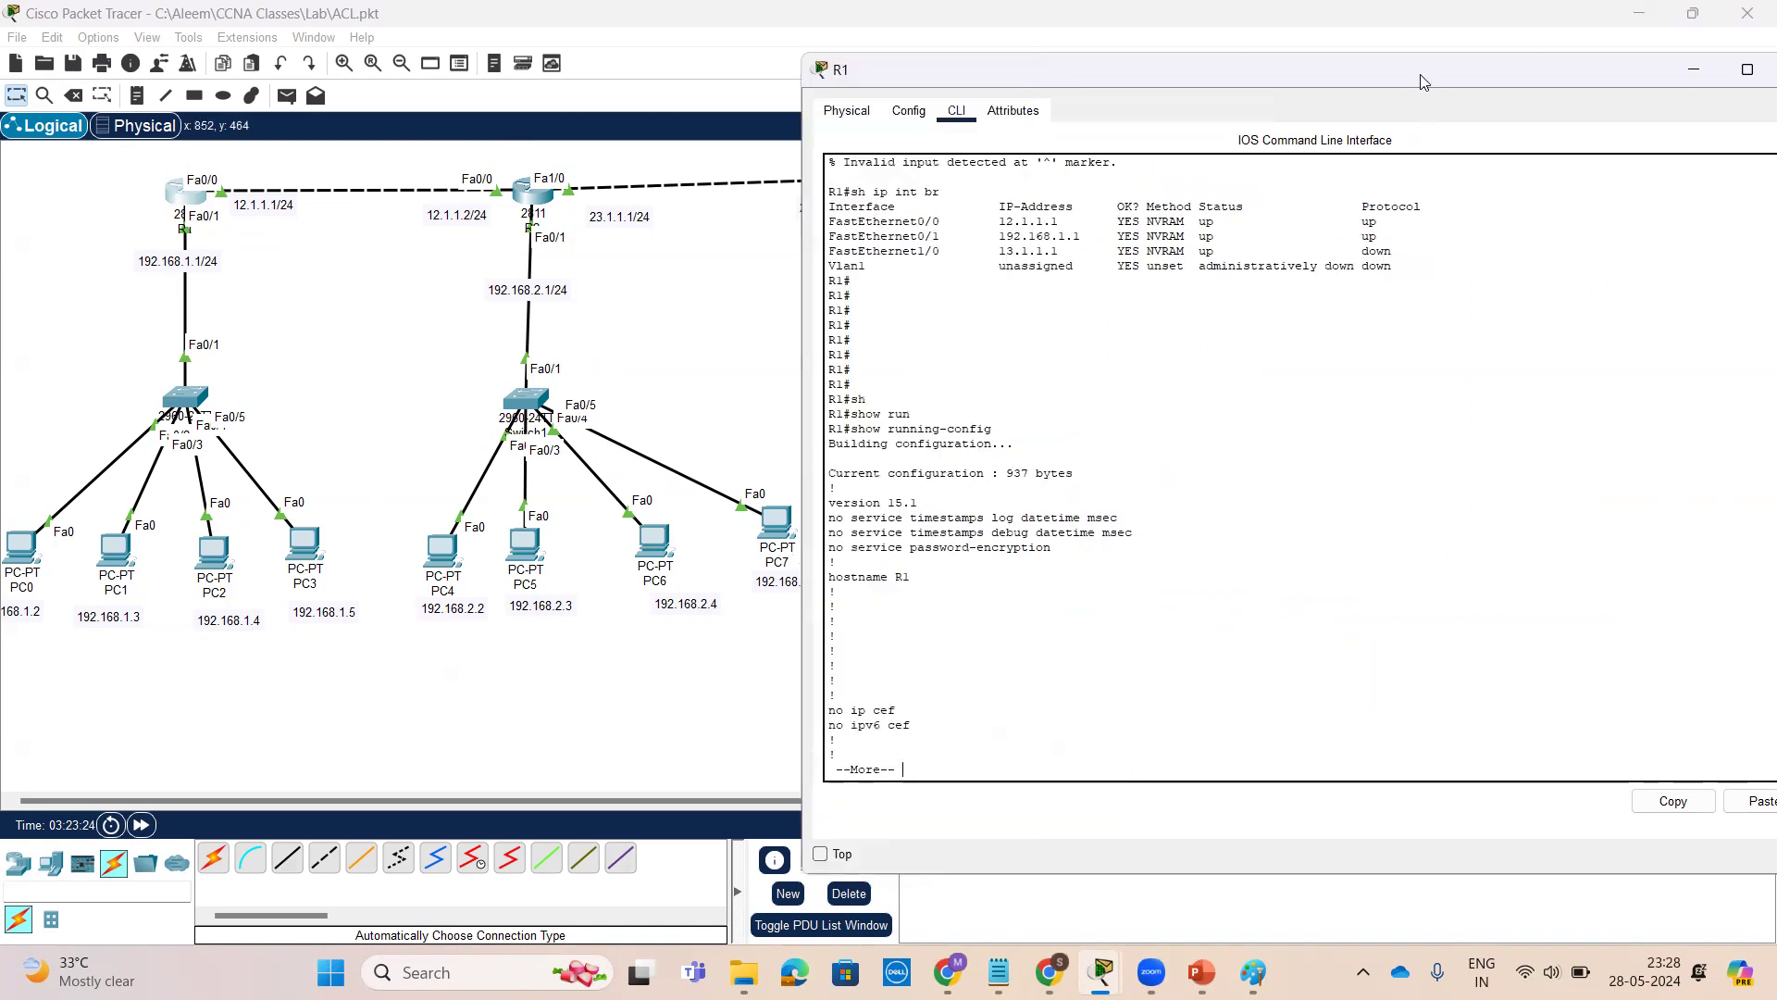
pyautogui.moveTo(1422, 82); pyautogui.dragTo(1419, 51)
pyautogui.press('space')
pyautogui.press('space')
pyautogui.press('space')
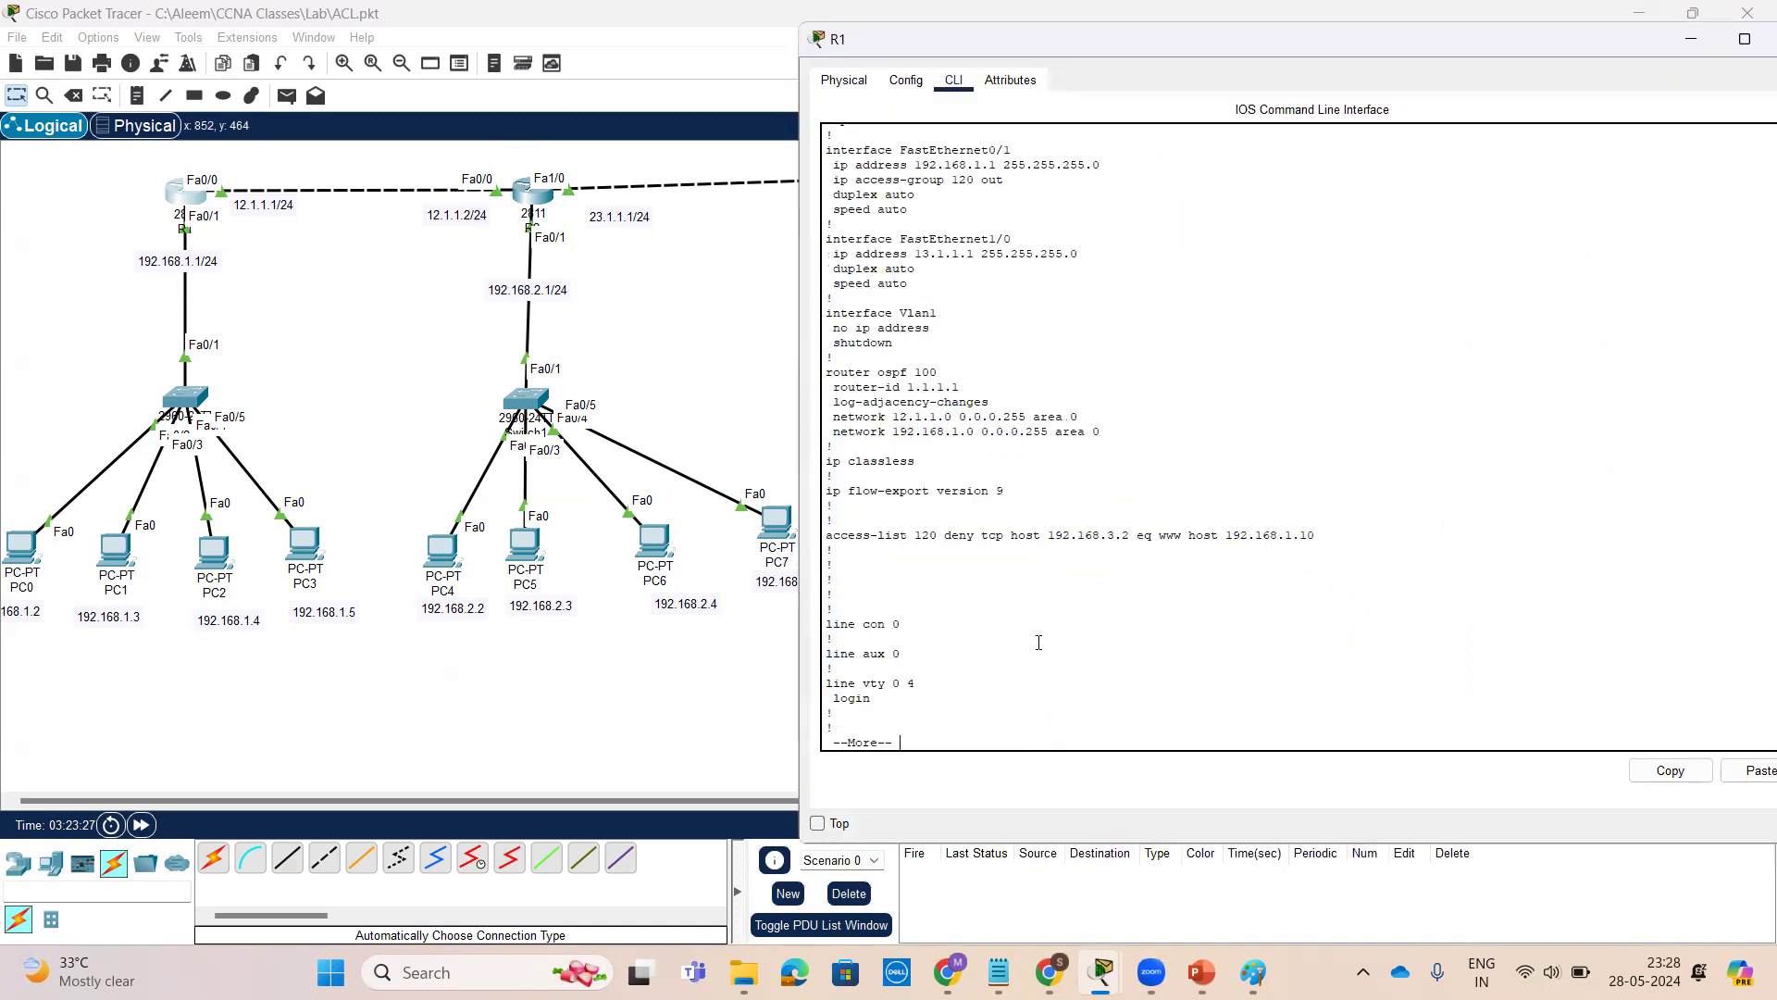
# Review R1's interface configurations and access-list 120 in the running configuration
pyautogui.scroll(3, 1105, 559)
pyautogui.moveTo(824, 185); pyautogui.dragTo(1053, 235)
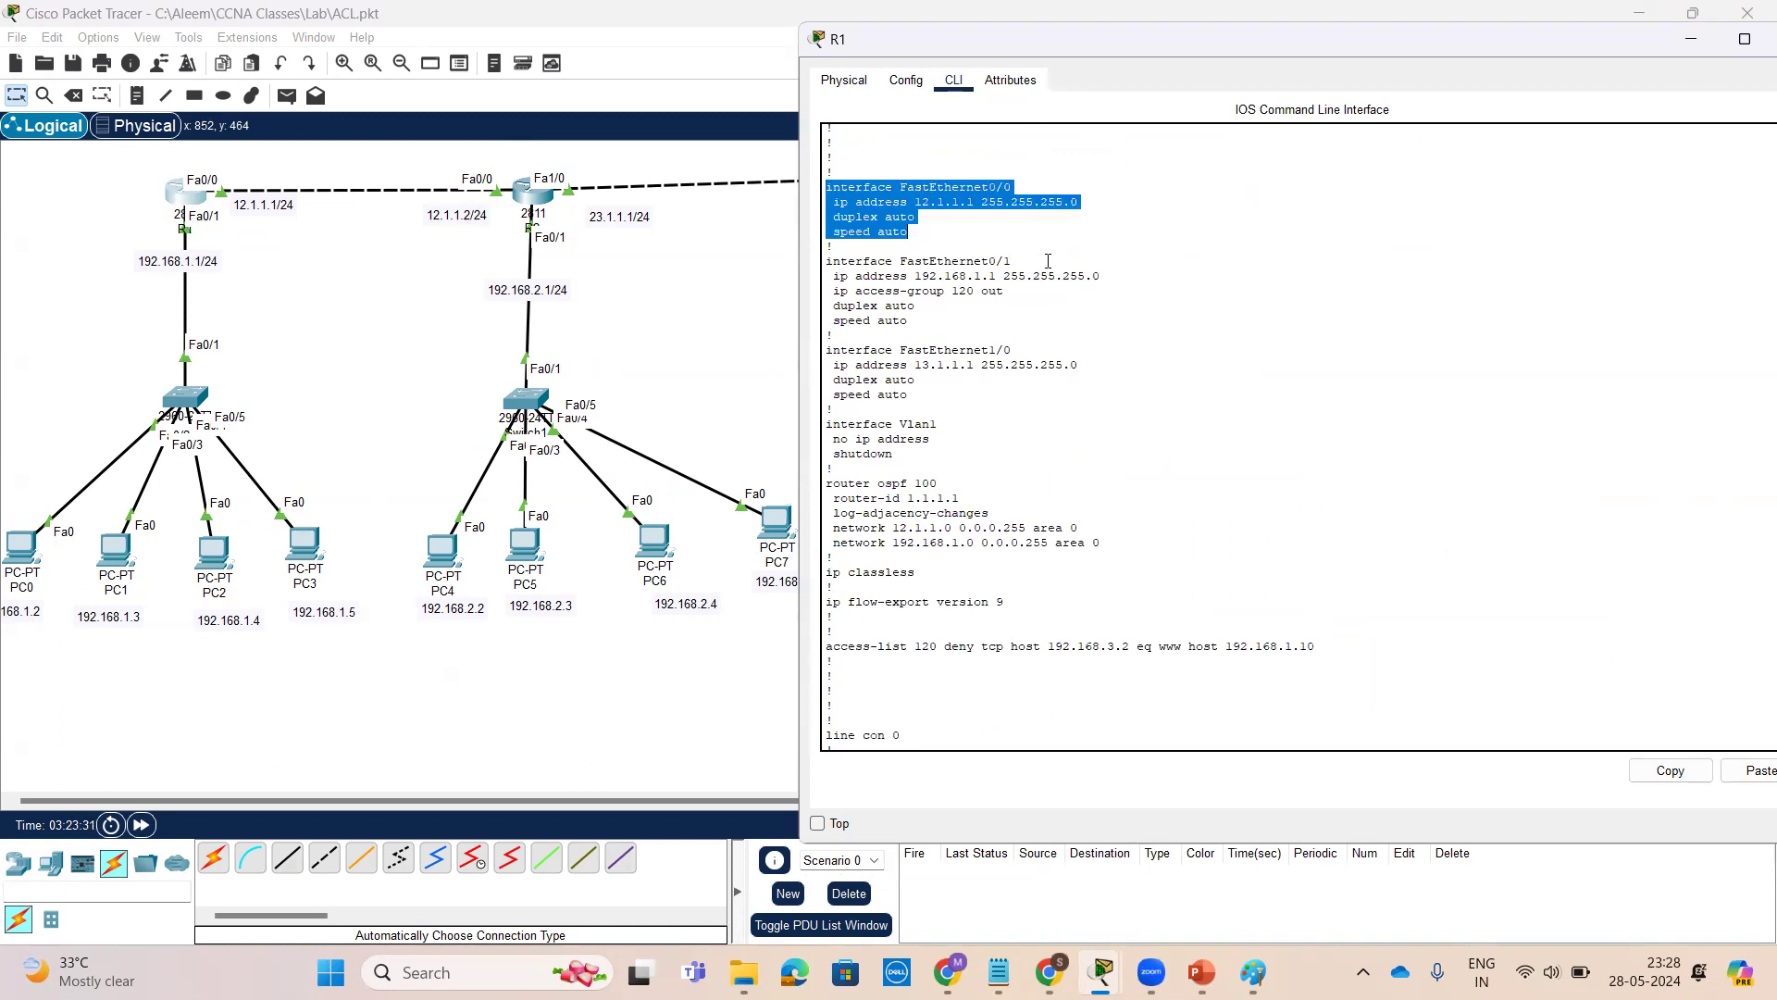
pyautogui.moveTo(968, 331); pyautogui.dragTo(803, 270)
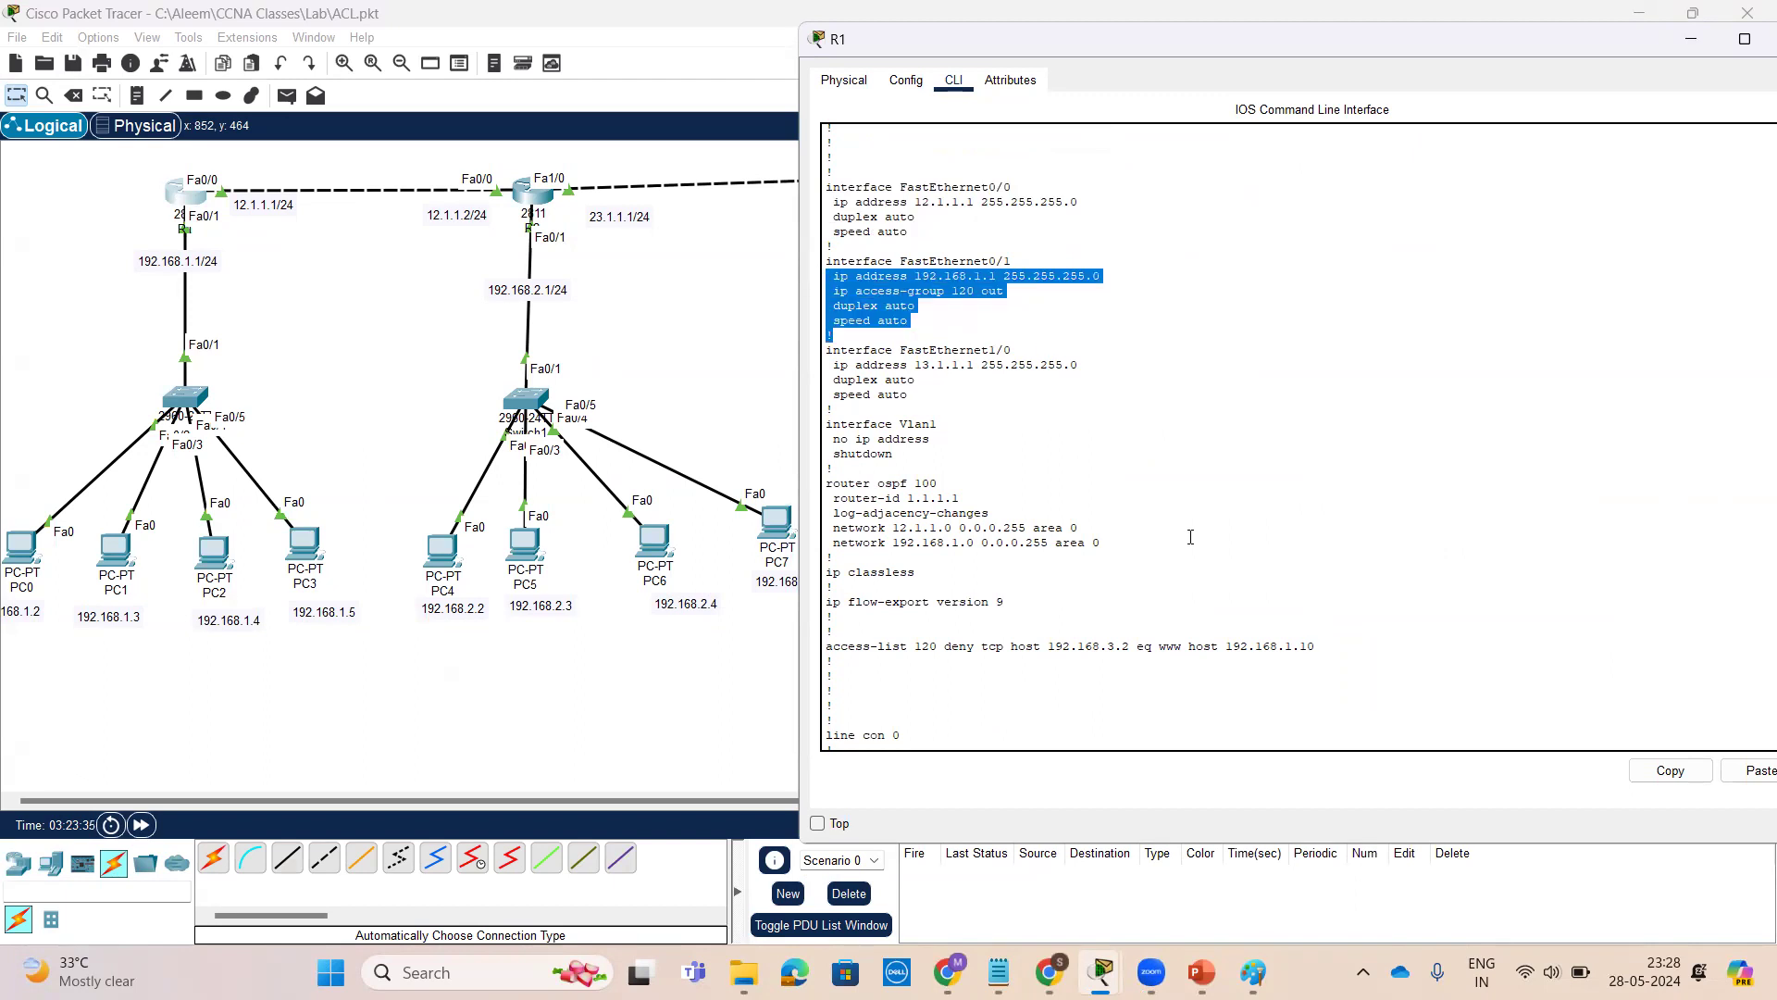
pyautogui.scroll(2, 1191, 537)
pyautogui.scroll(-3, 1190, 537)
pyautogui.scroll(3, 1094, 465)
pyautogui.scroll(-3, 1164, 439)
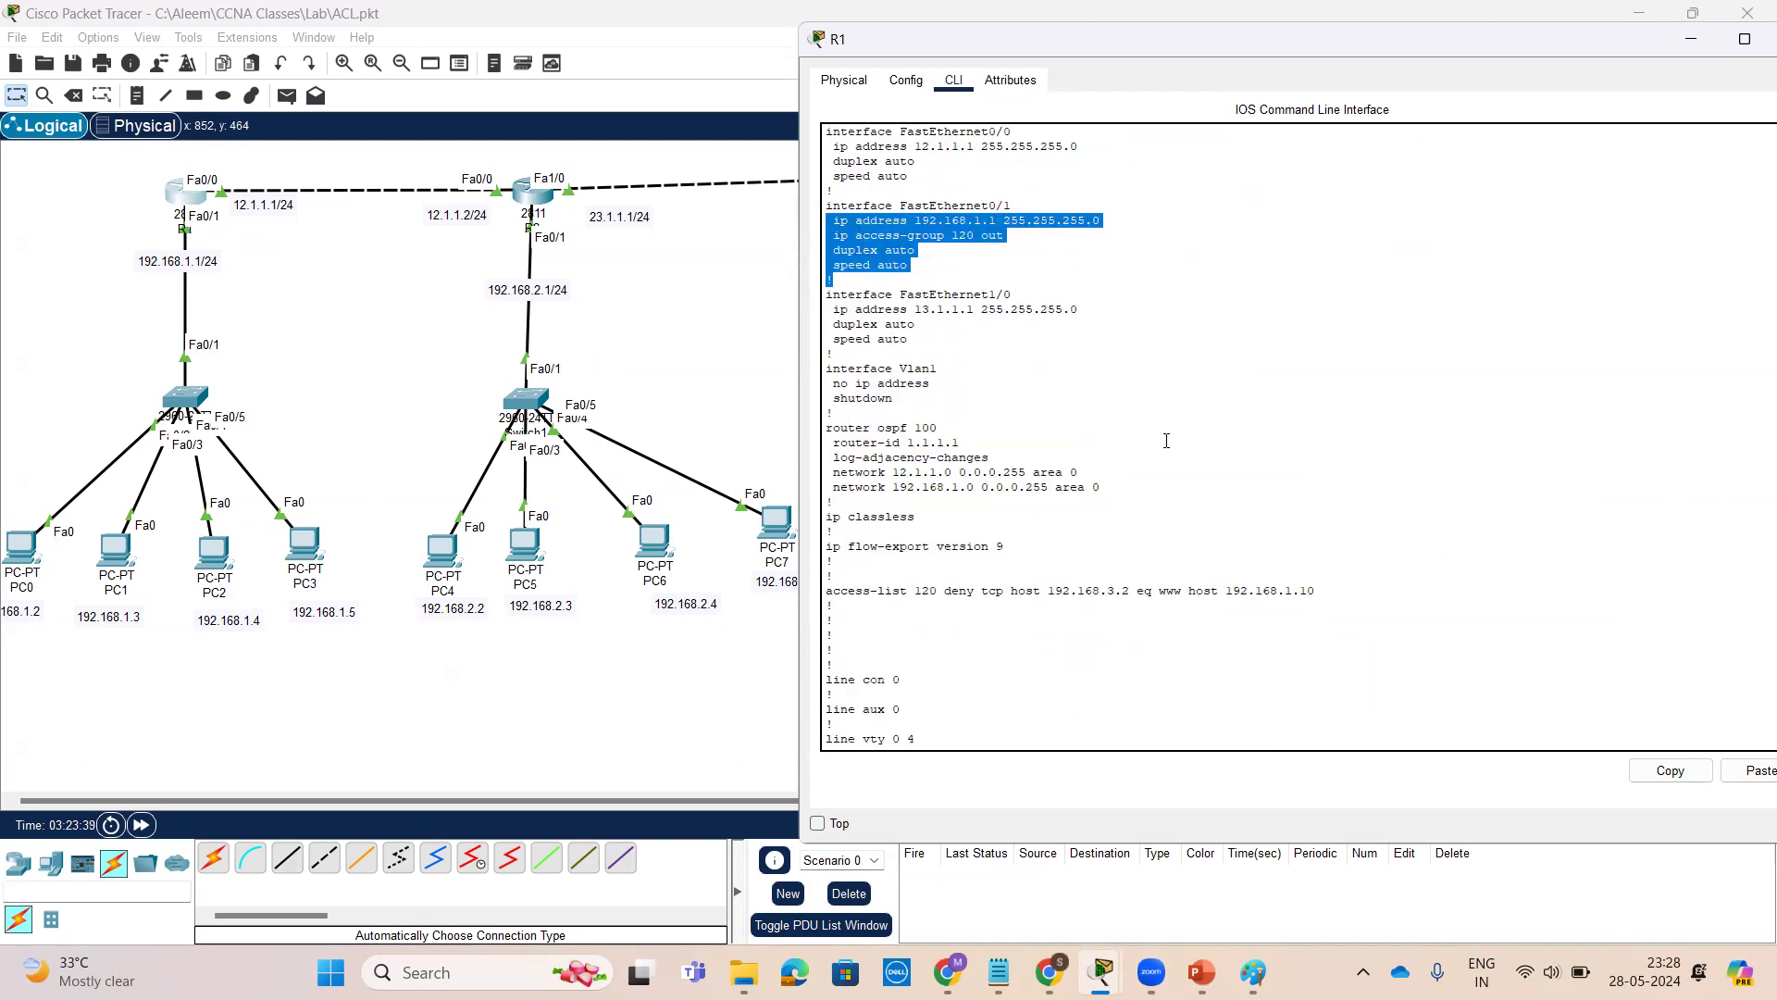
pyautogui.moveTo(981, 267); pyautogui.dragTo(827, 206)
pyautogui.scroll(-2, 1277, 591)
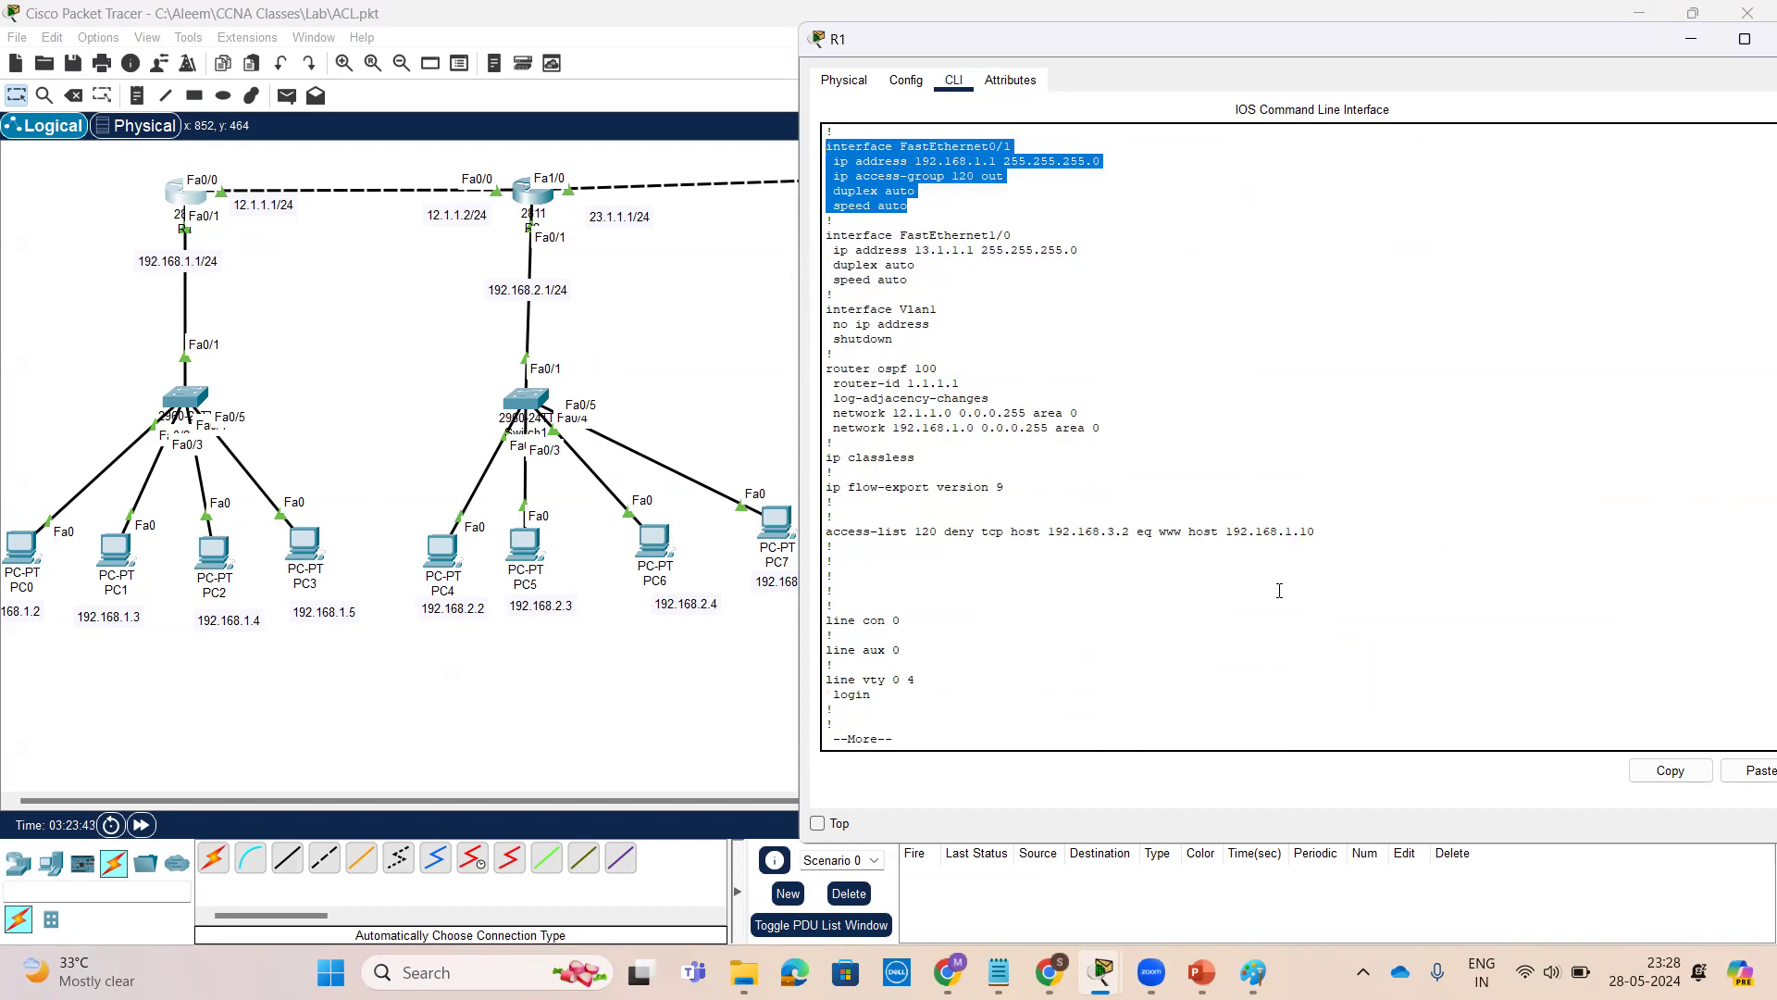
pyautogui.press('space')
pyautogui.scroll(2, 1280, 590)
pyautogui.scroll(6, 1280, 591)
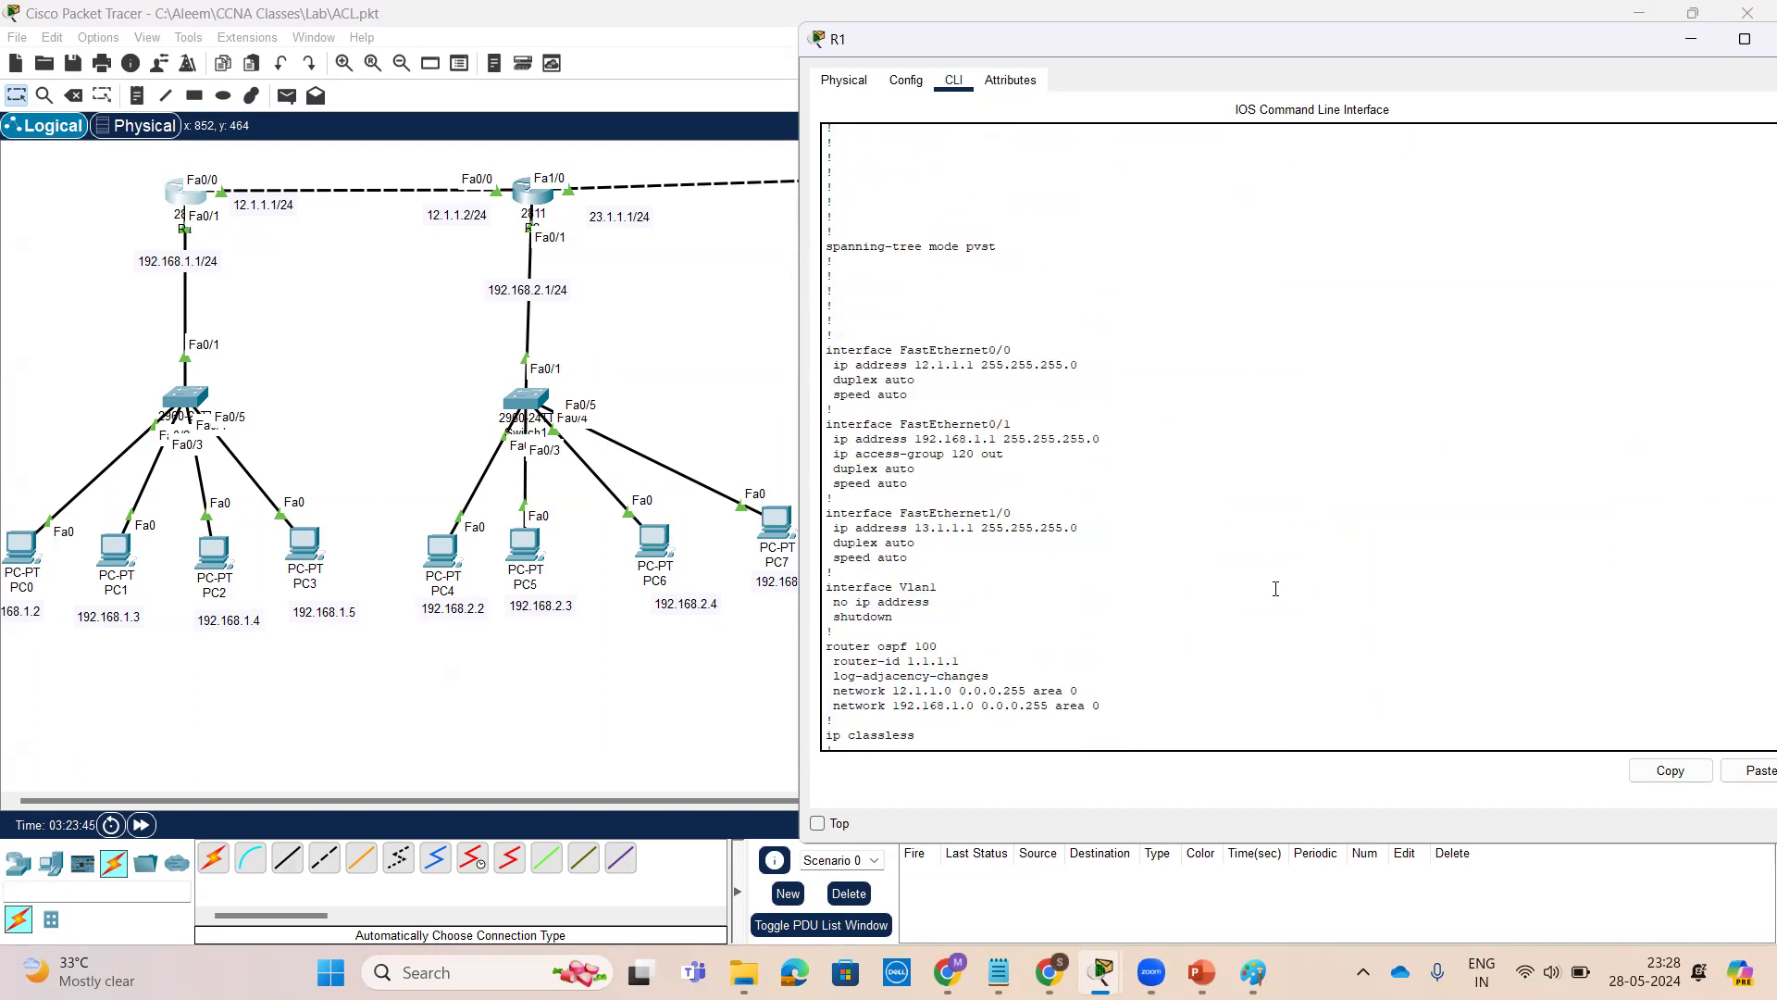
# Enter global configuration mode on R1 and select interface FastEthernet 0/1
pyautogui.moveTo(1021, 422); pyautogui.dragTo(828, 426)
pyautogui.rightClick(840, 431)
pyautogui.click(870, 441)
pyautogui.scroll(-9, 1150, 548)
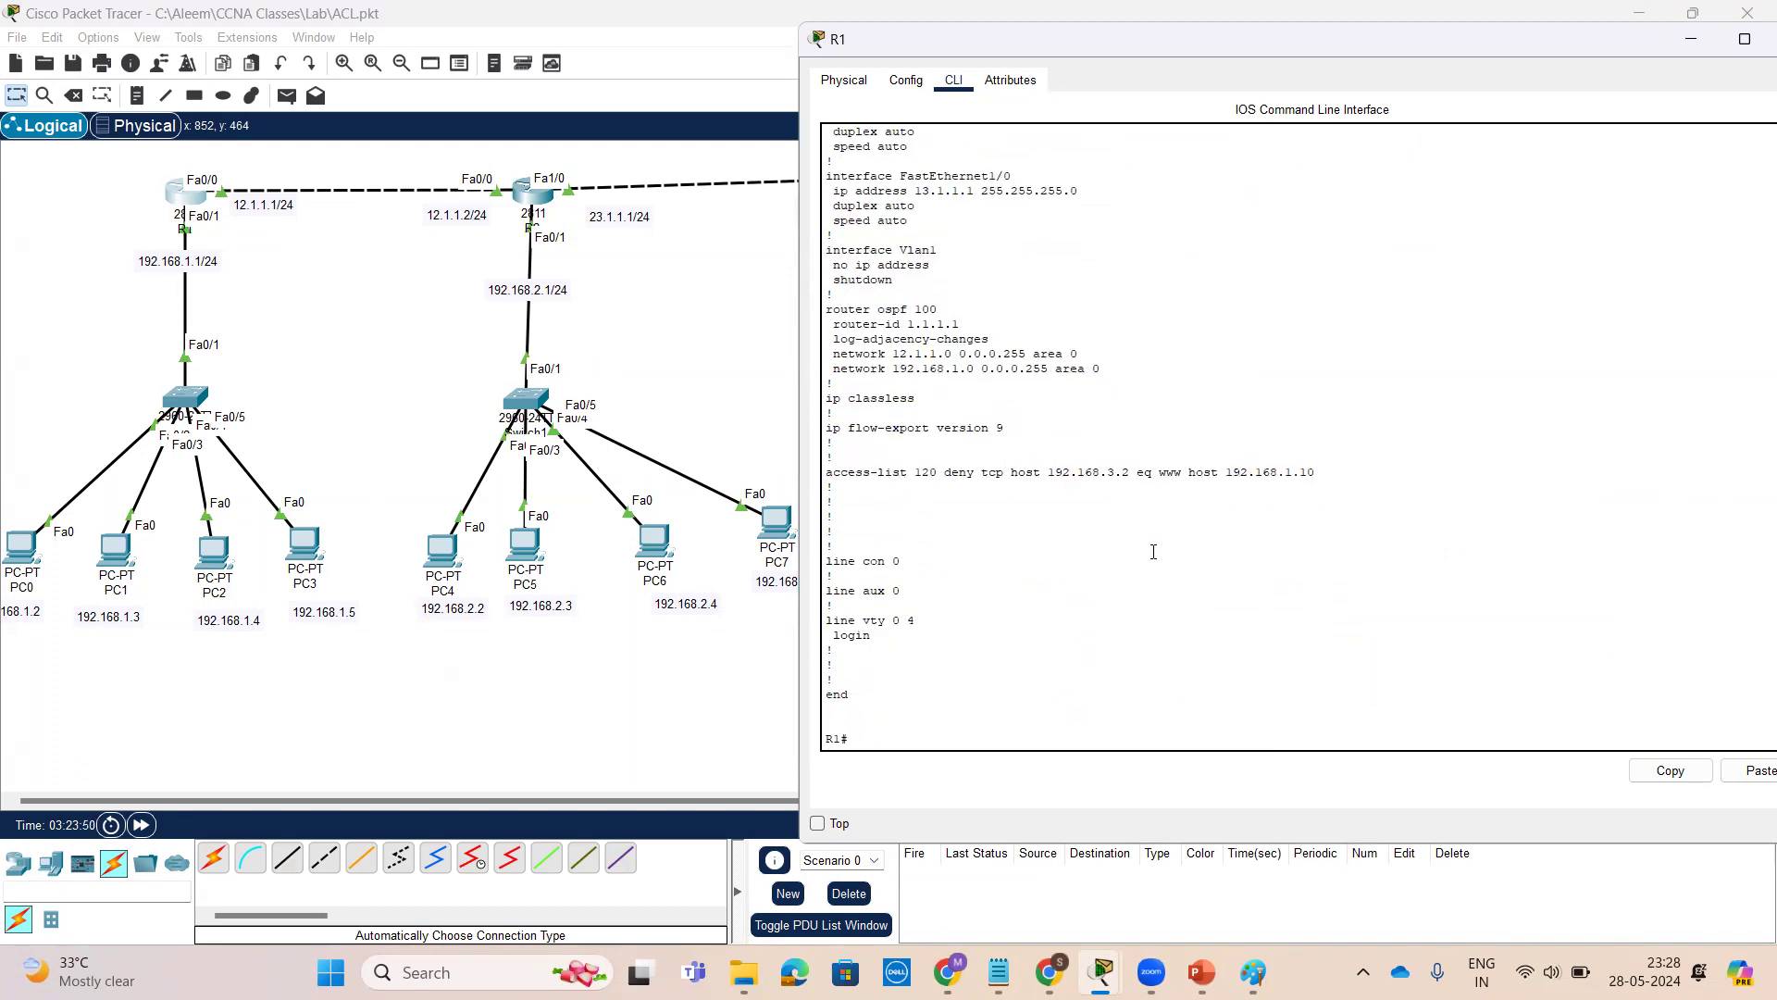
pyautogui.press('Return')
pyautogui.press('Return')
pyautogui.press('Return')
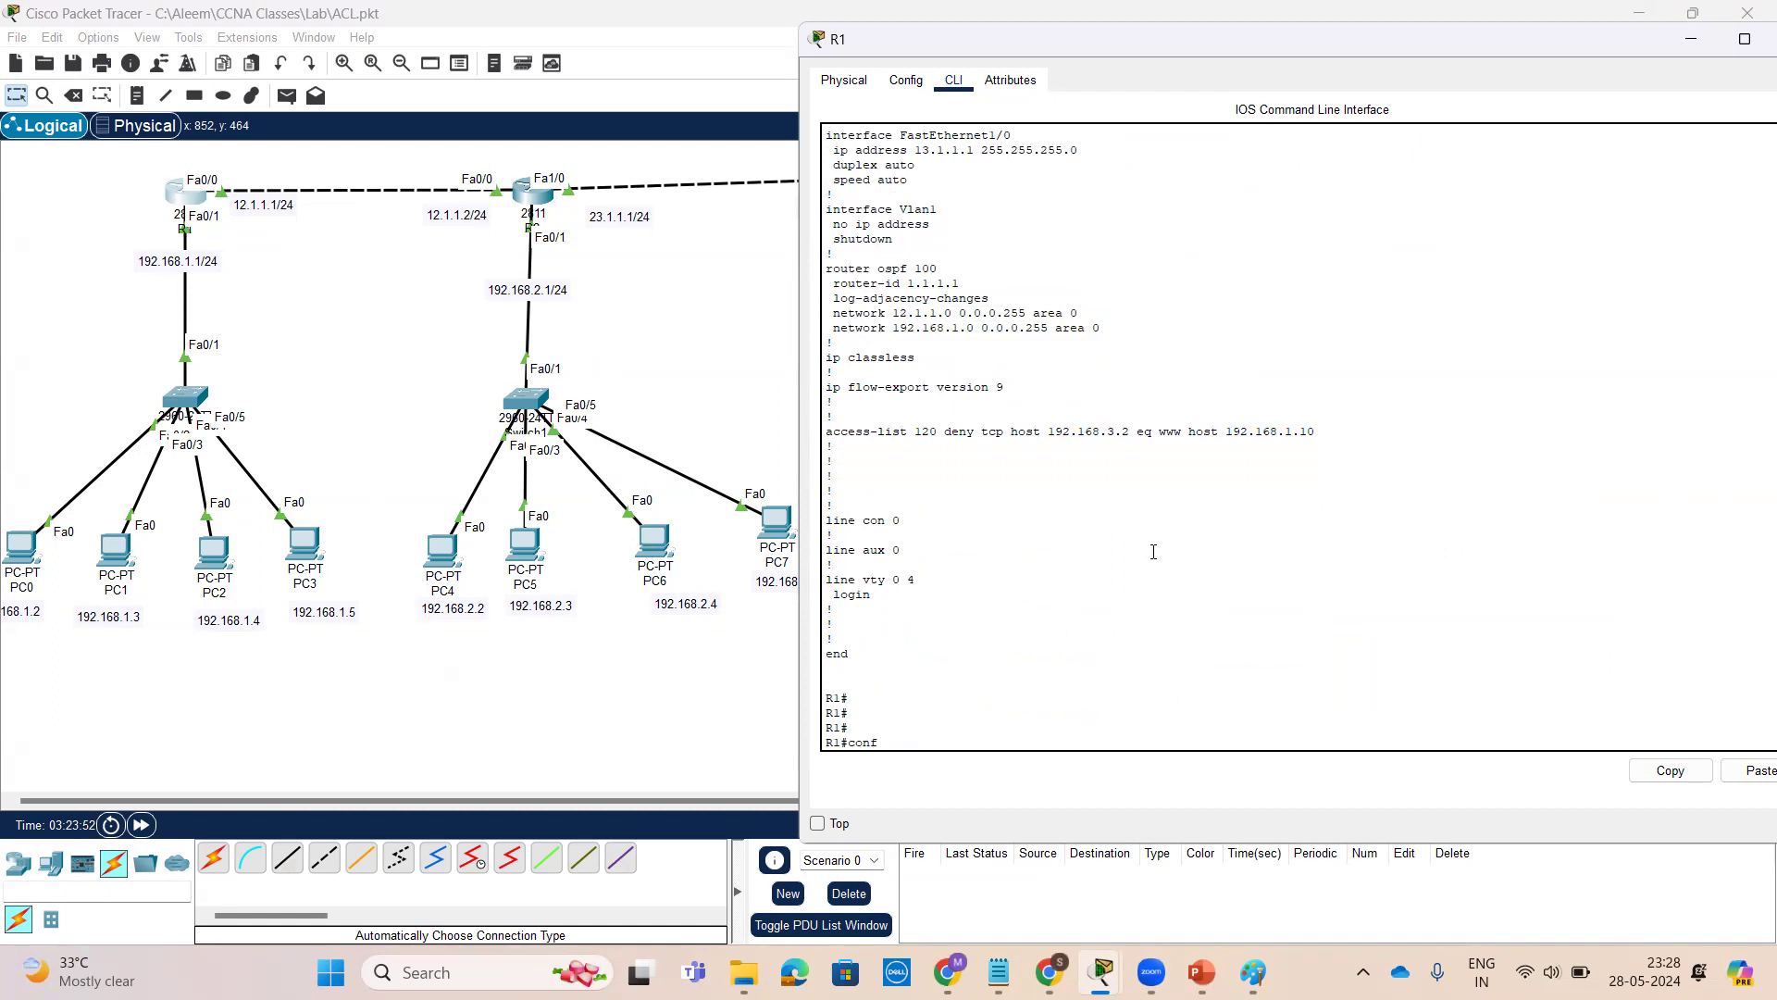
pyautogui.write('conf t')
pyautogui.press('Return')
pyautogui.press('Return')
pyautogui.press('Return')
pyautogui.write('int')
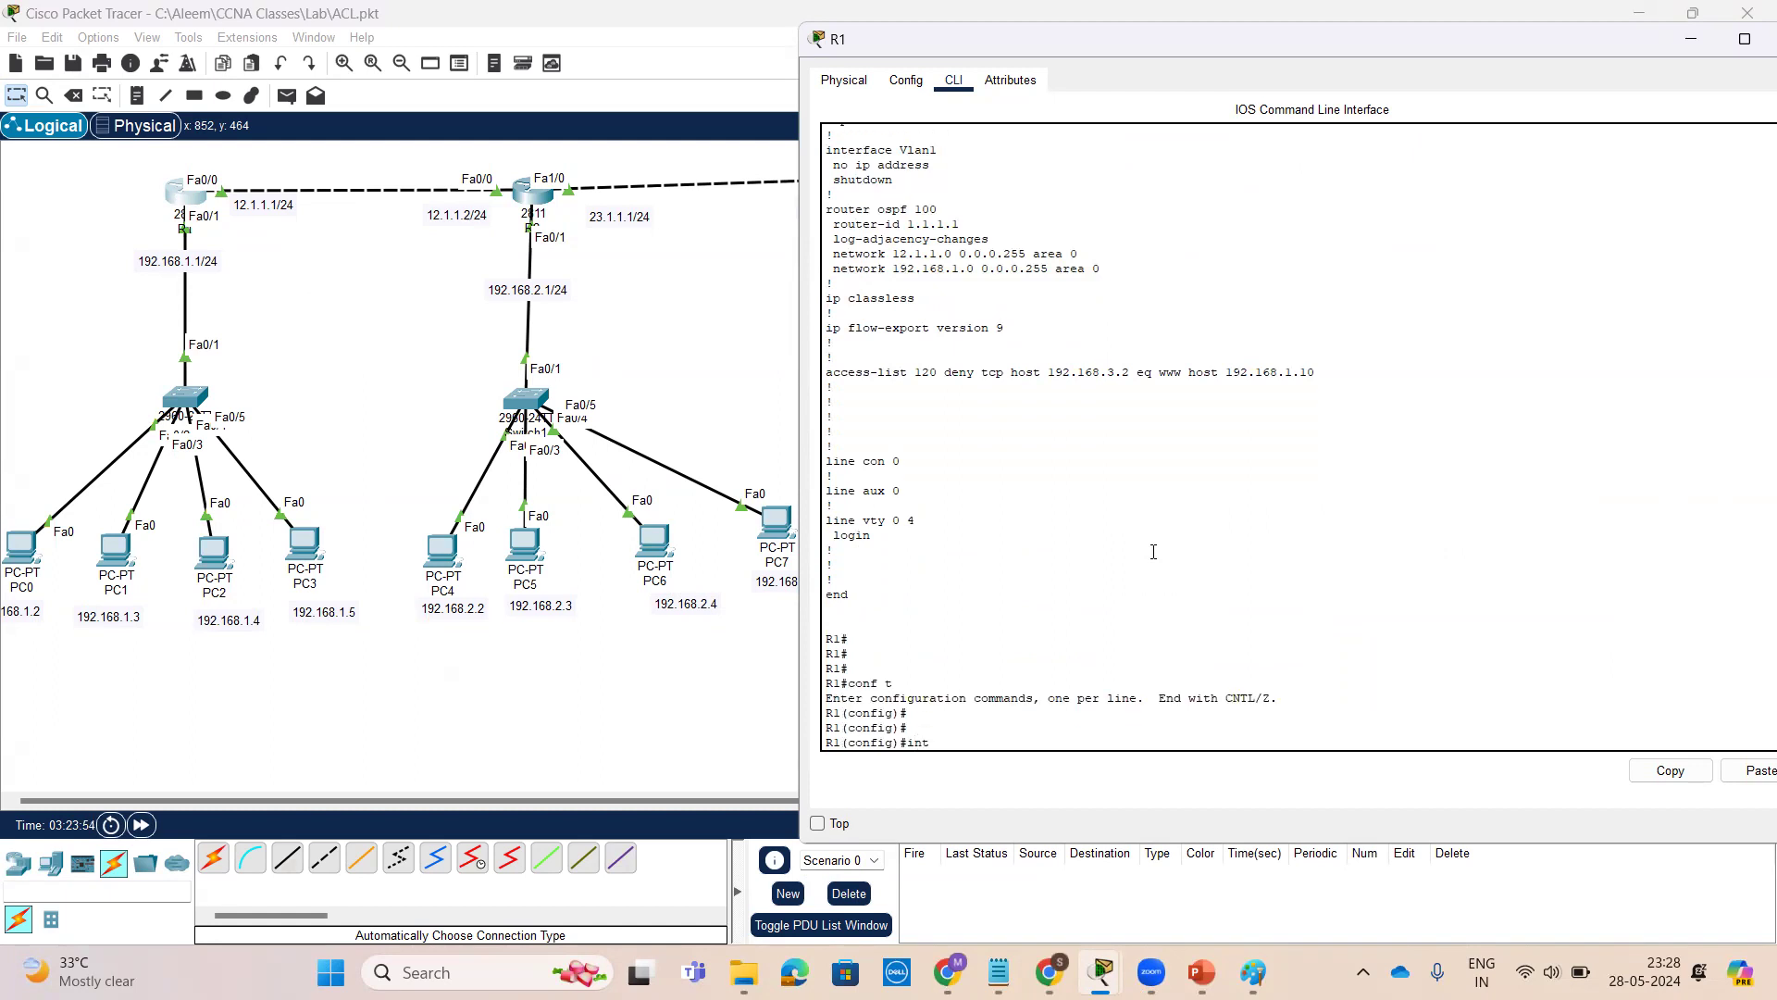
pyautogui.press('Tab')
pyautogui.write('f')
pyautogui.press('Tab')
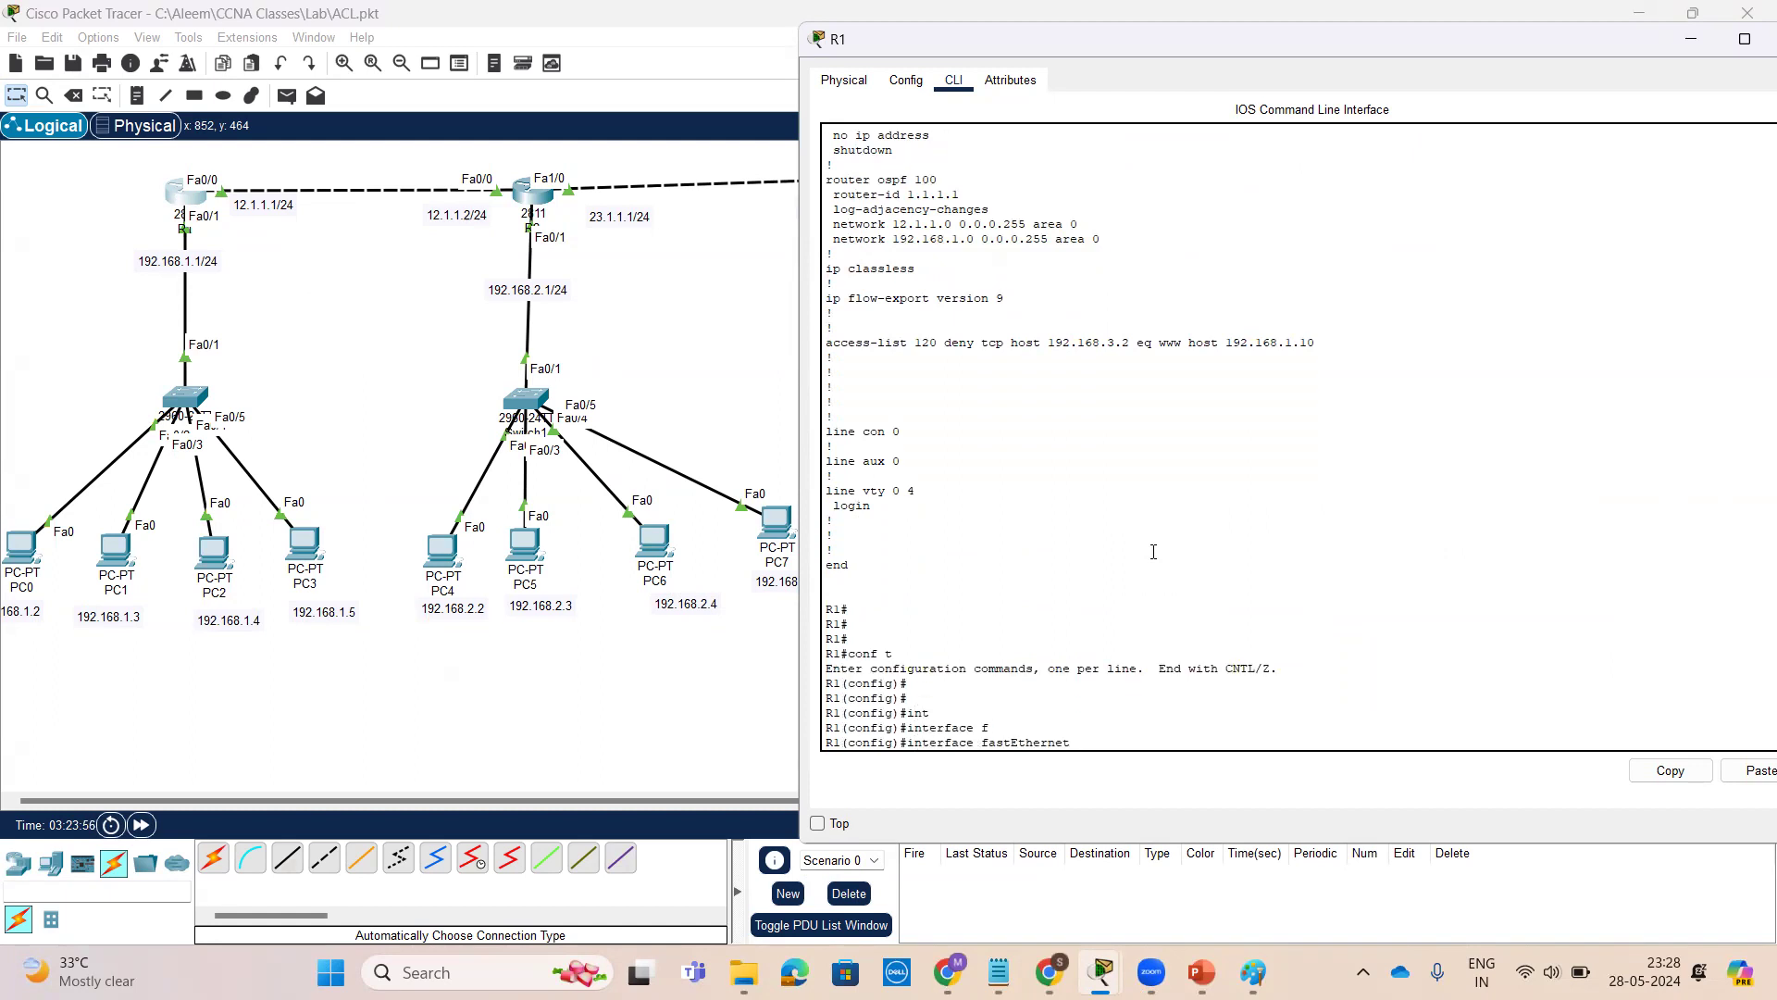
pyautogui.write('0/01')
pyautogui.press('BackSpace')
pyautogui.press('BackSpace')
# Remove access group 120 outbound from FastEthernet 0/1 with no ip access-group 120 out
pyautogui.scroll(6, 1154, 551)
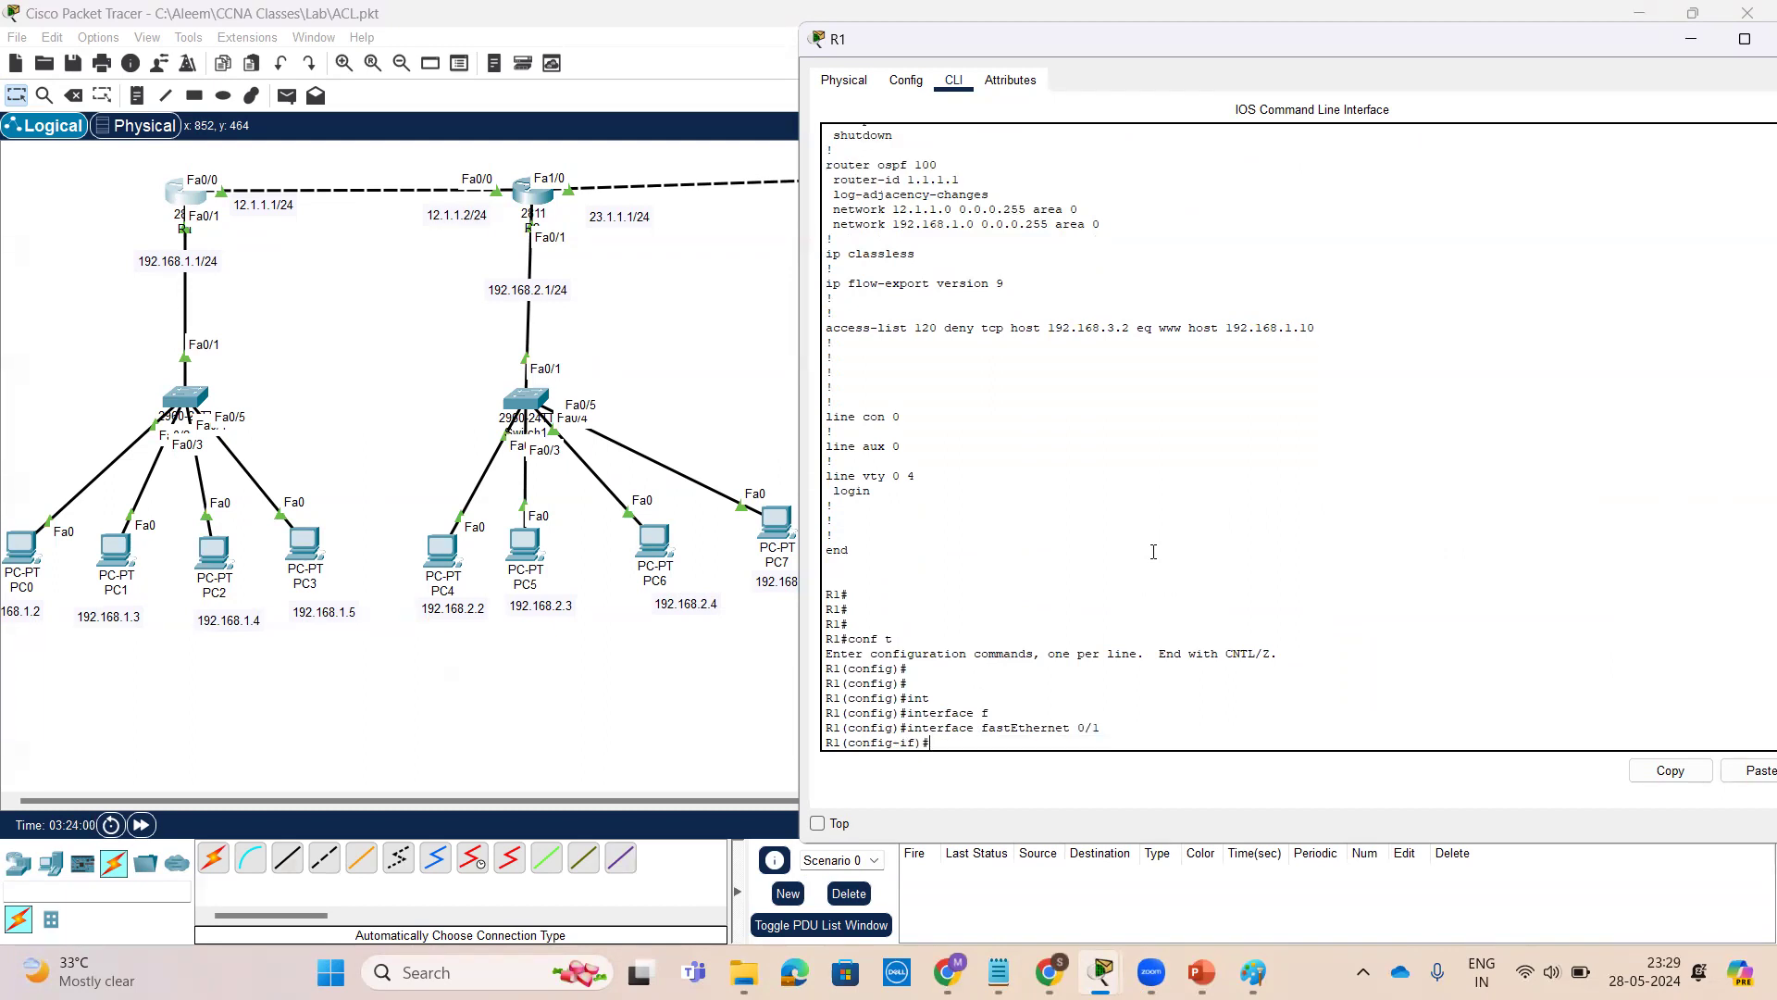
pyautogui.moveTo(835, 250); pyautogui.dragTo(1004, 251)
pyautogui.rightClick(987, 263)
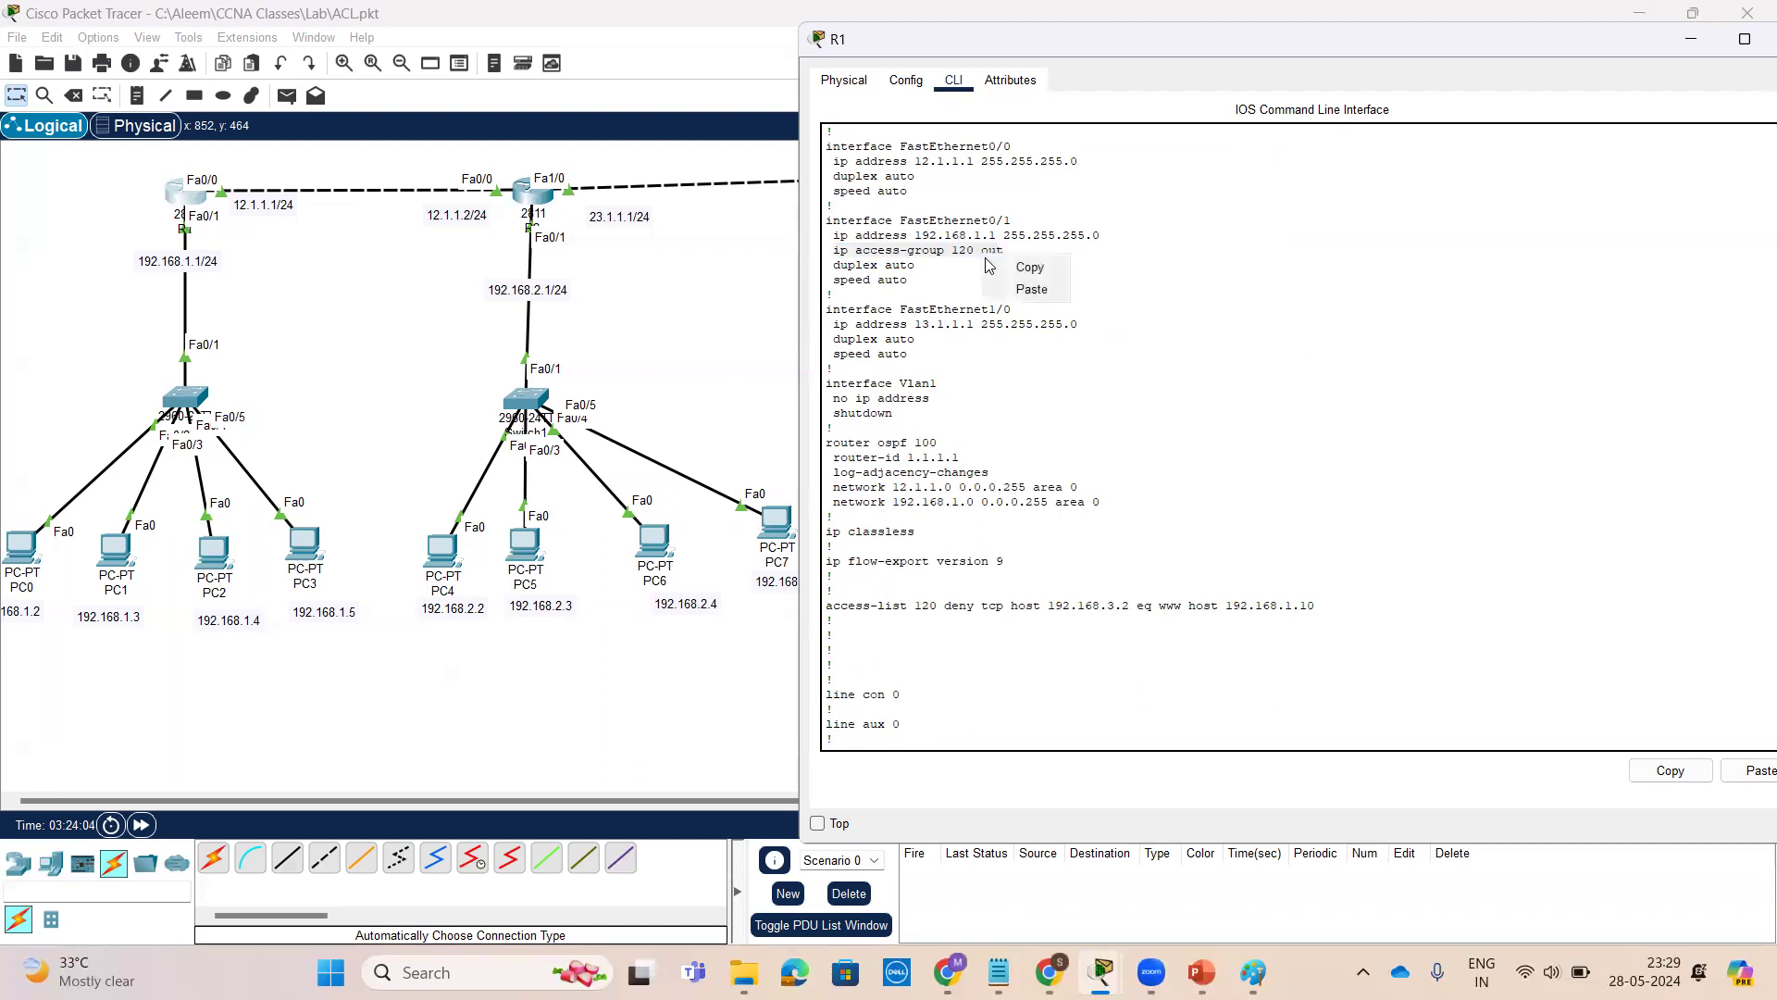
pyautogui.click(1030, 267)
pyautogui.click(1150, 479)
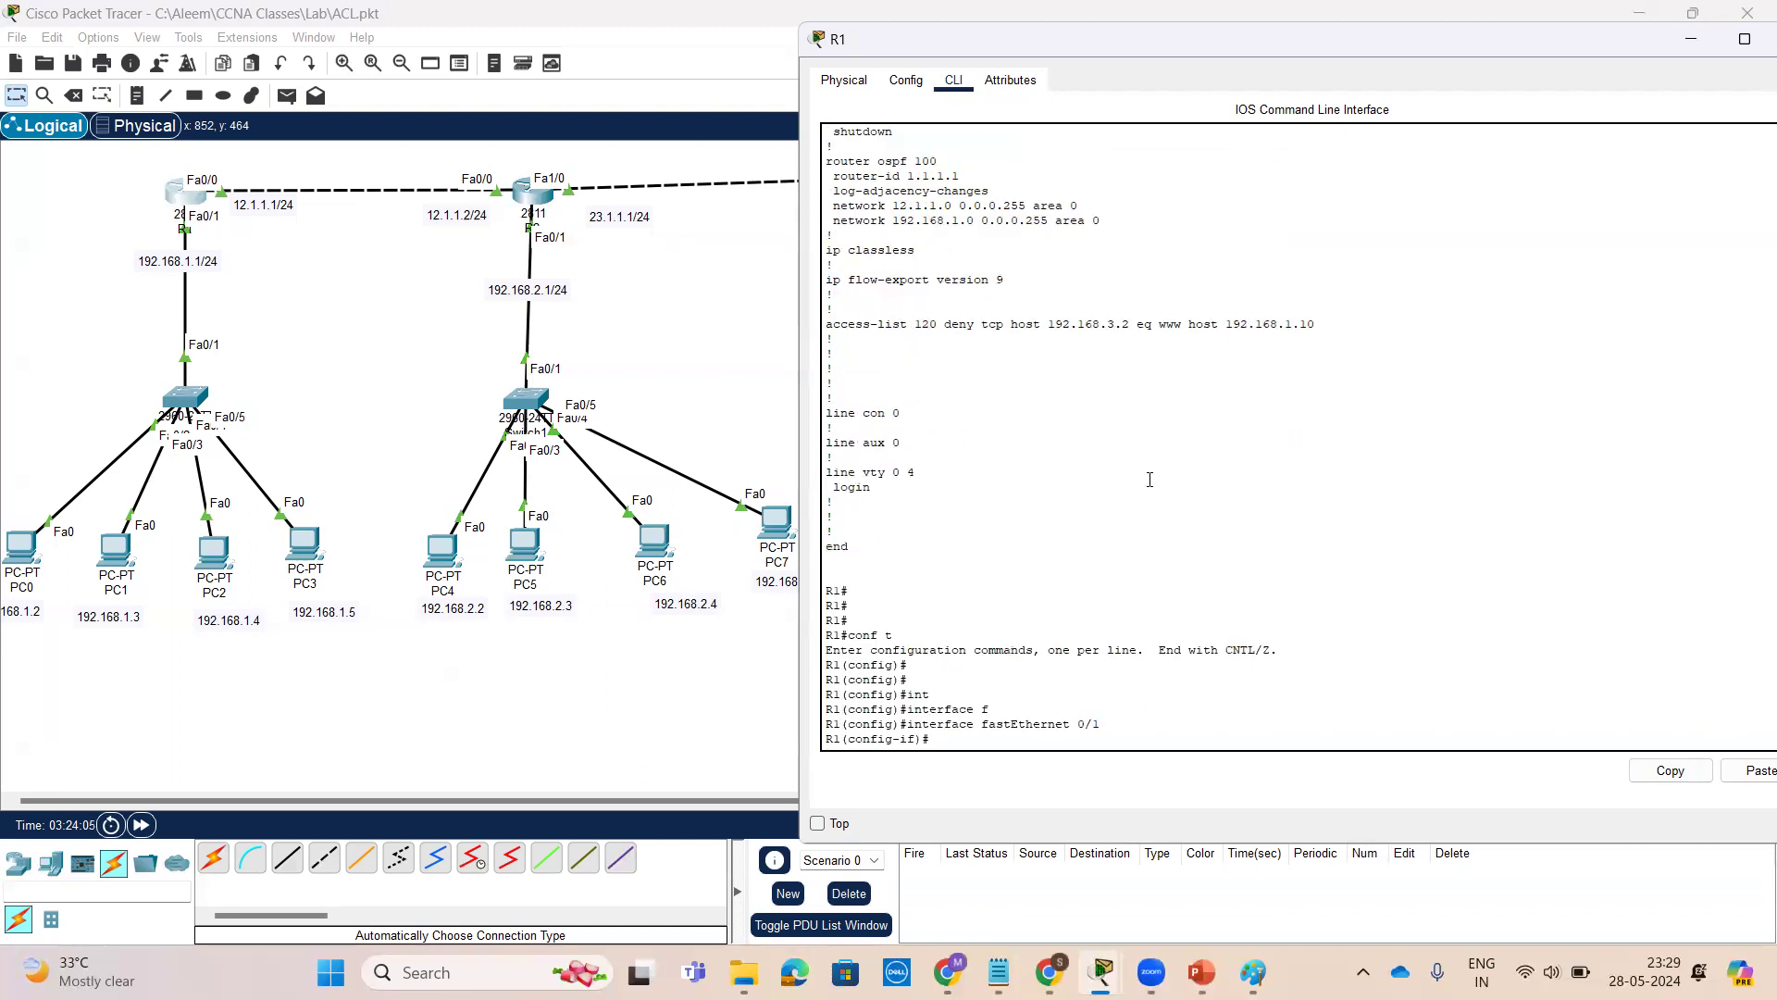
pyautogui.rightClick(1235, 733)
pyautogui.click(1292, 768)
pyautogui.write('no')
pyautogui.press('Return')
pyautogui.press('Return')
pyautogui.press('Return')
pyautogui.press('Return')
pyautogui.press('Return')
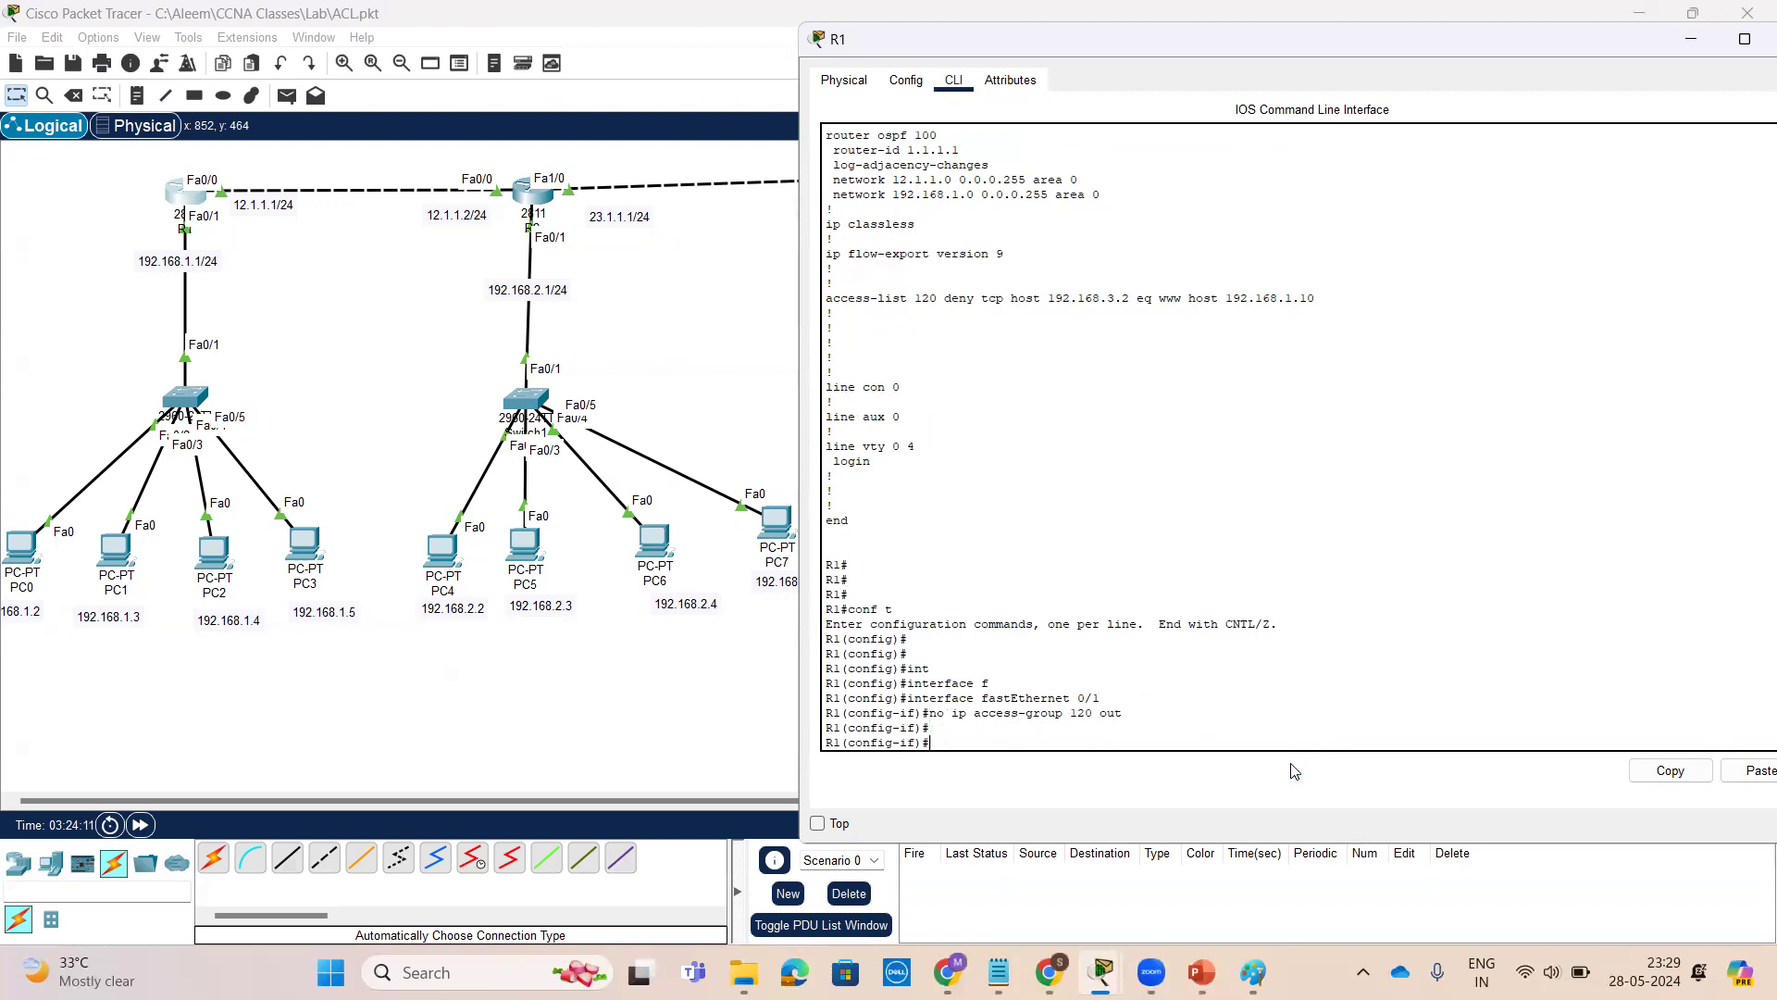
# Leave configuration mode on R1 and review its running configuration, checking the interfaces and access-list 120
pyautogui.hotkey('ctrl', 'z')
pyautogui.press('Return')
pyautogui.press('Return')
pyautogui.press('Return')
pyautogui.press('Return')
pyautogui.write('sh')
pyautogui.press('Tab')
pyautogui.write('run')
pyautogui.press('Tab')
pyautogui.press('Return')
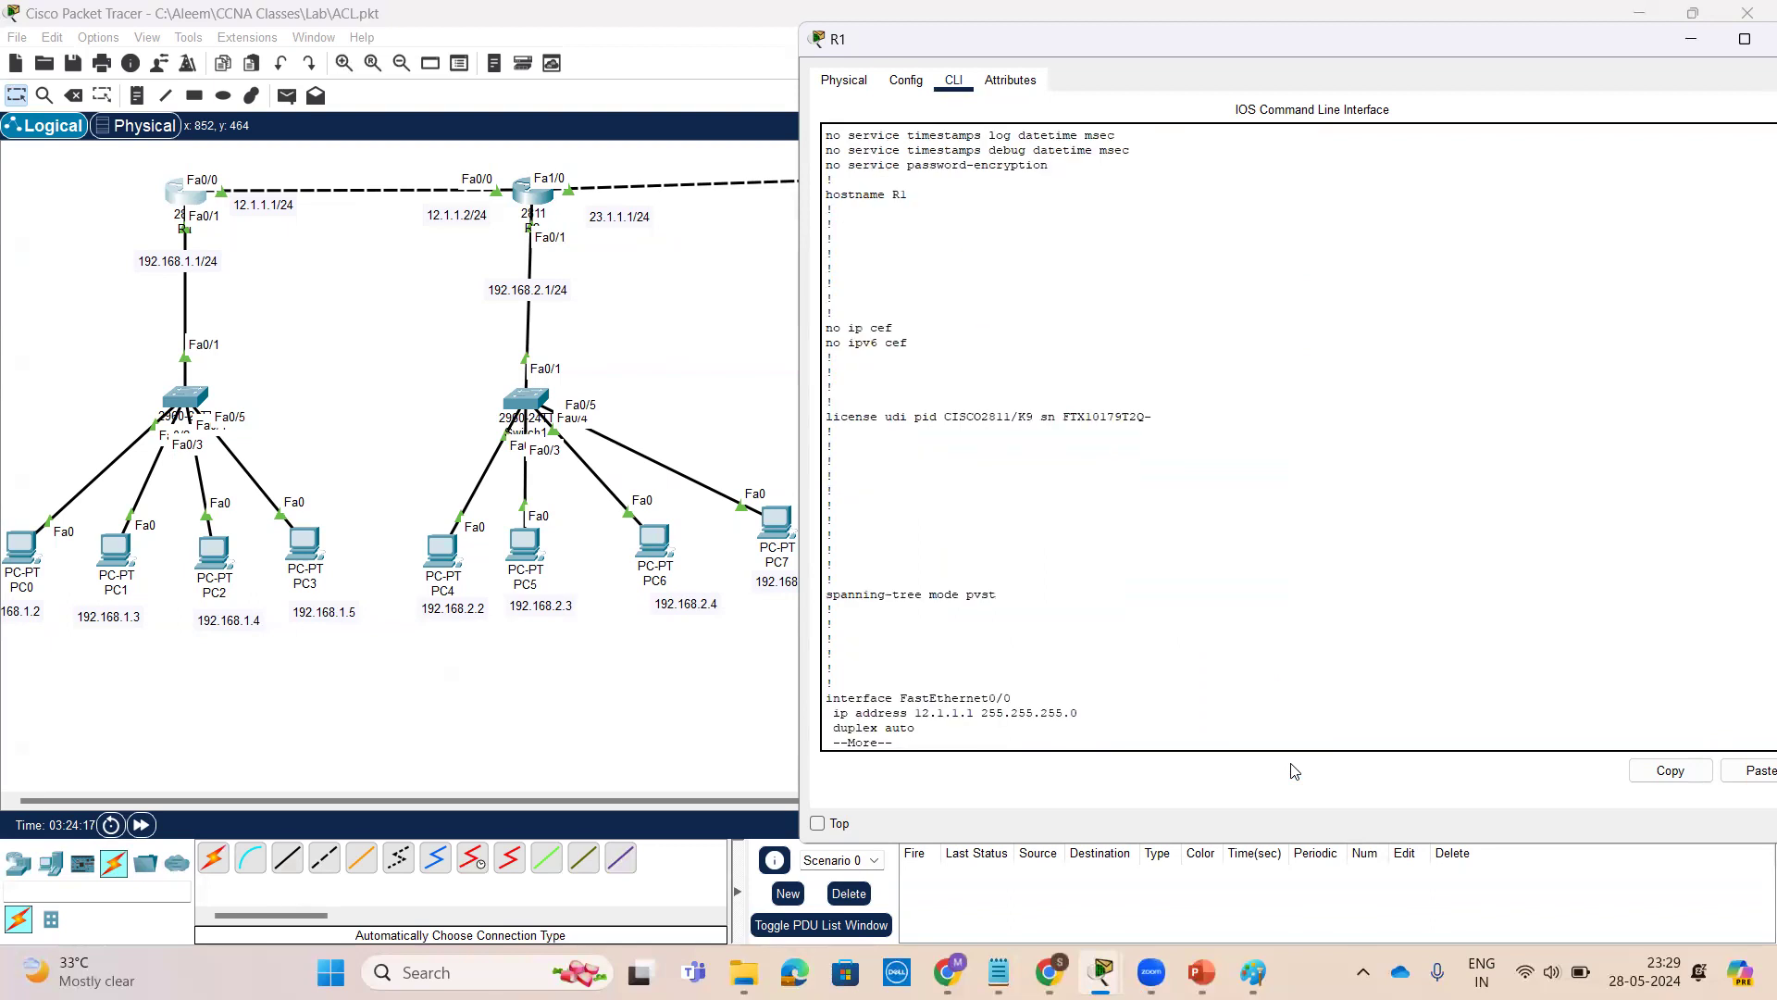
pyautogui.press('space')
pyautogui.scroll(5, 1204, 703)
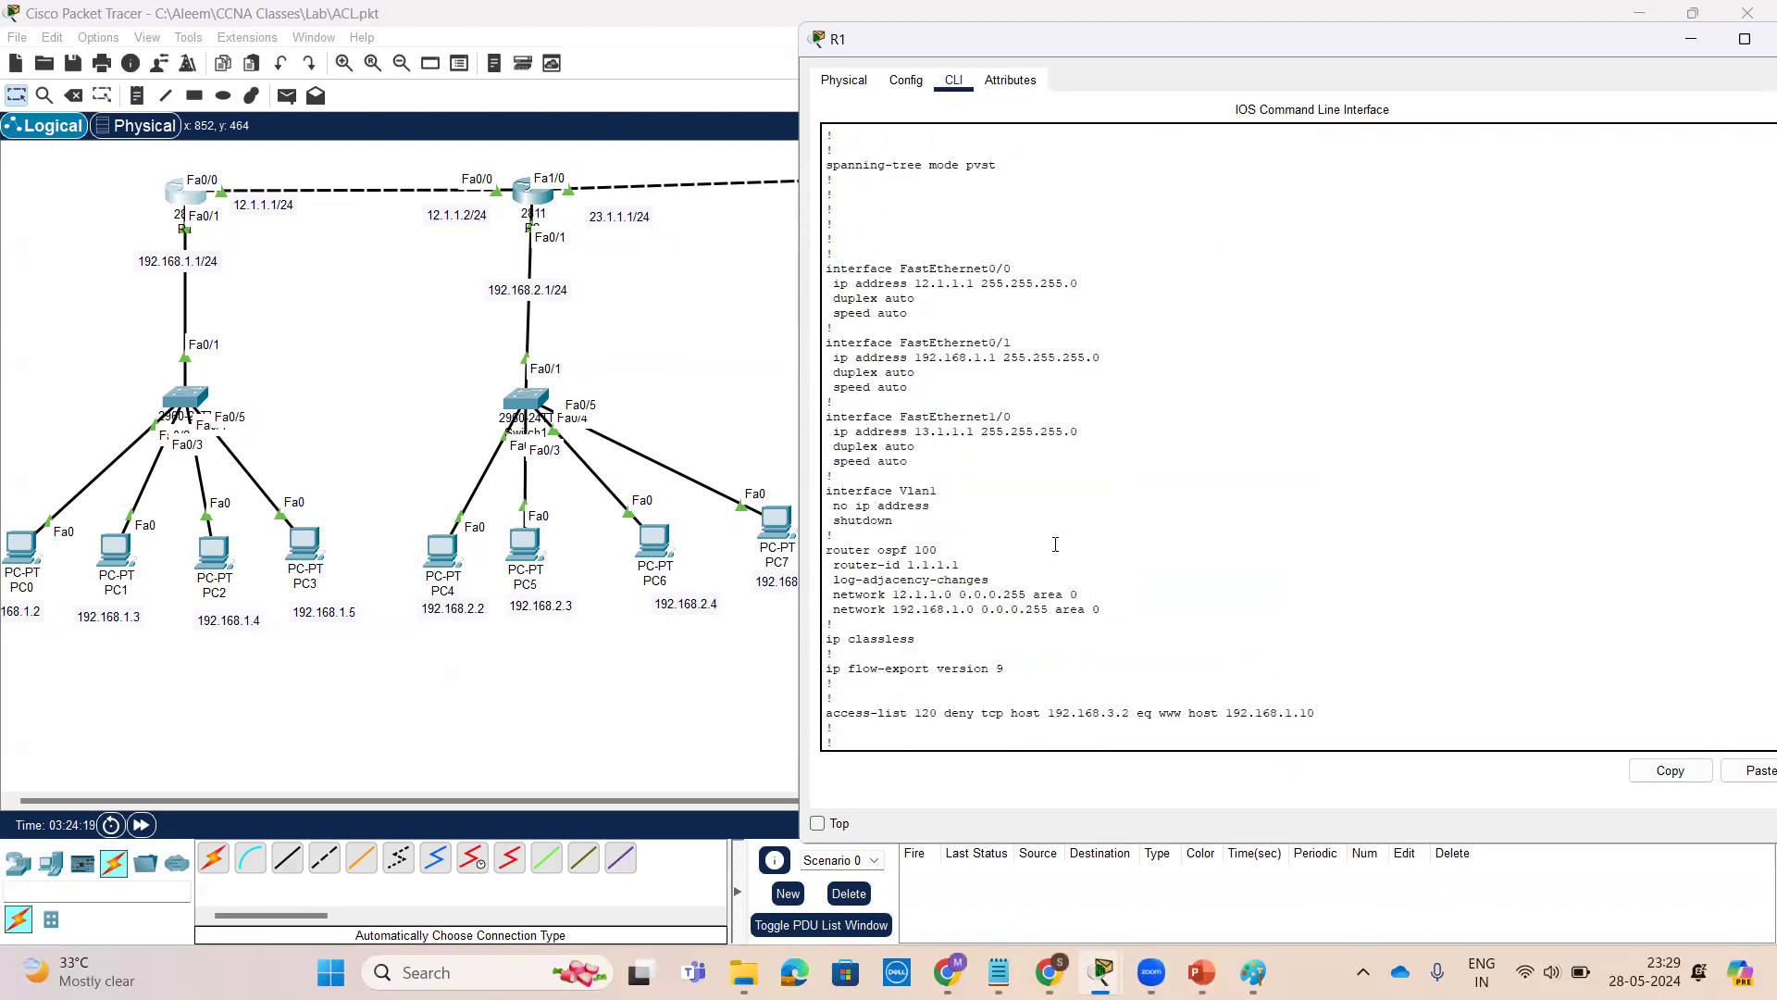
pyautogui.scroll(-2, 957, 407)
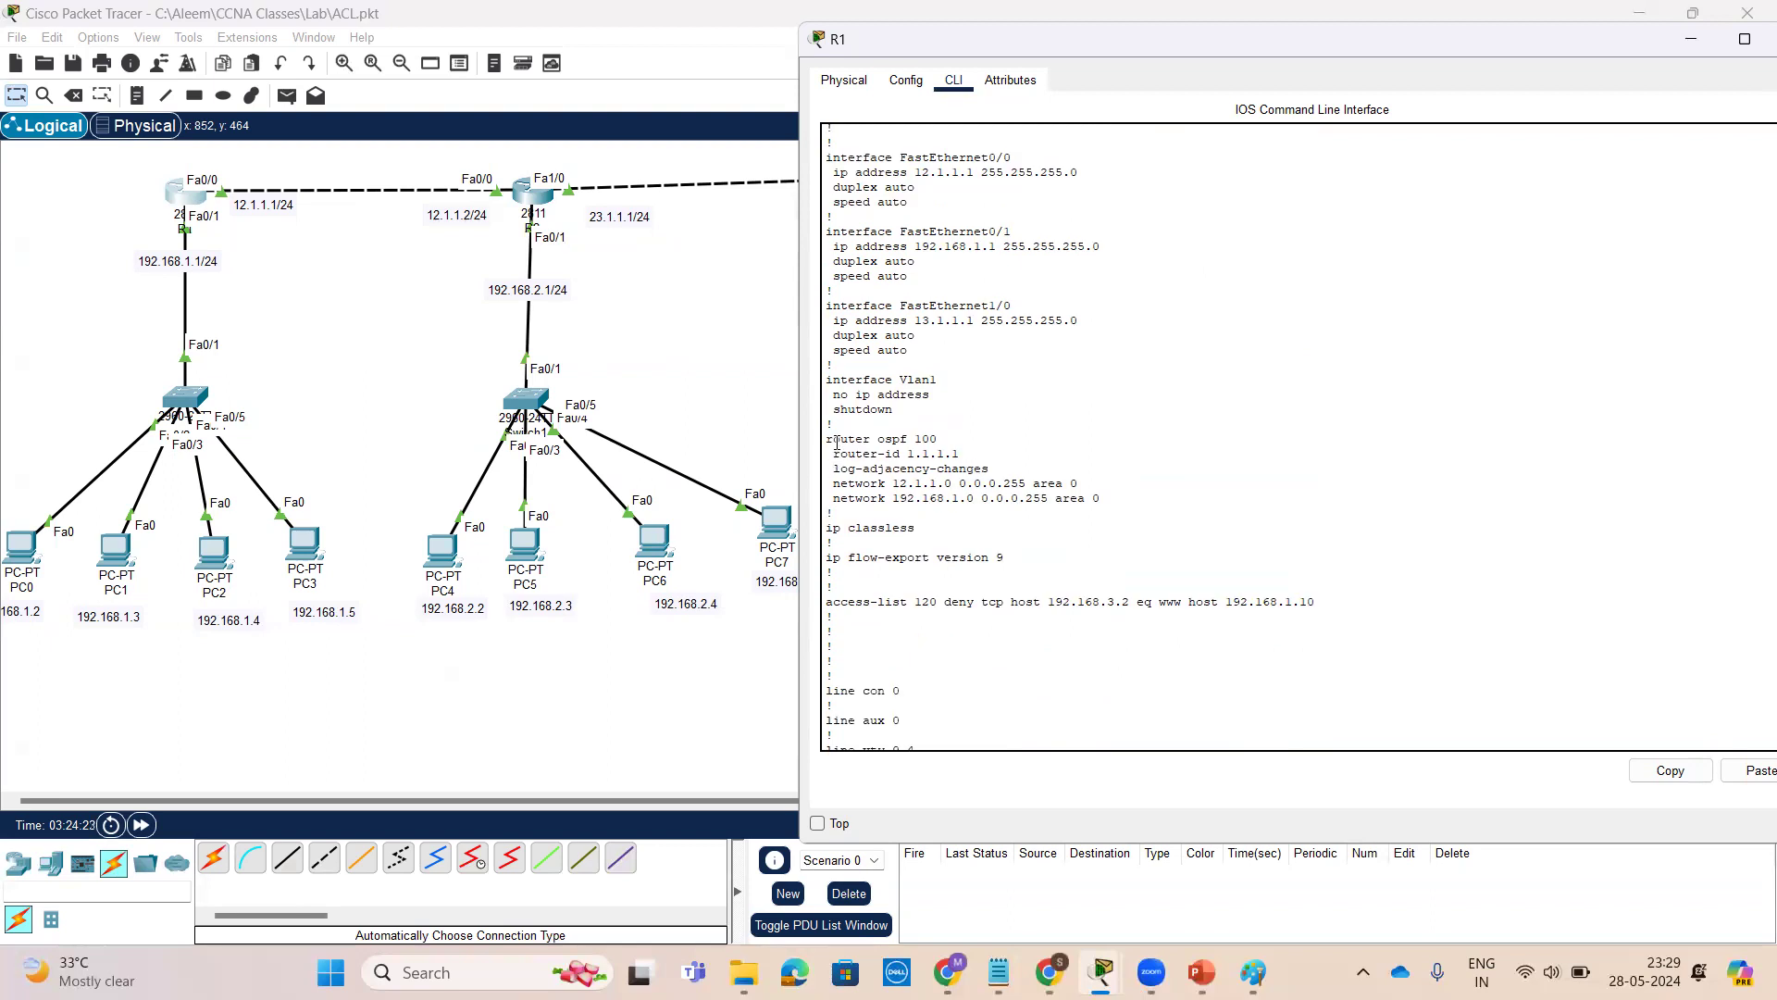
pyautogui.moveTo(826, 435); pyautogui.dragTo(1154, 508)
pyautogui.click(1155, 505)
pyautogui.scroll(-4, 1138, 540)
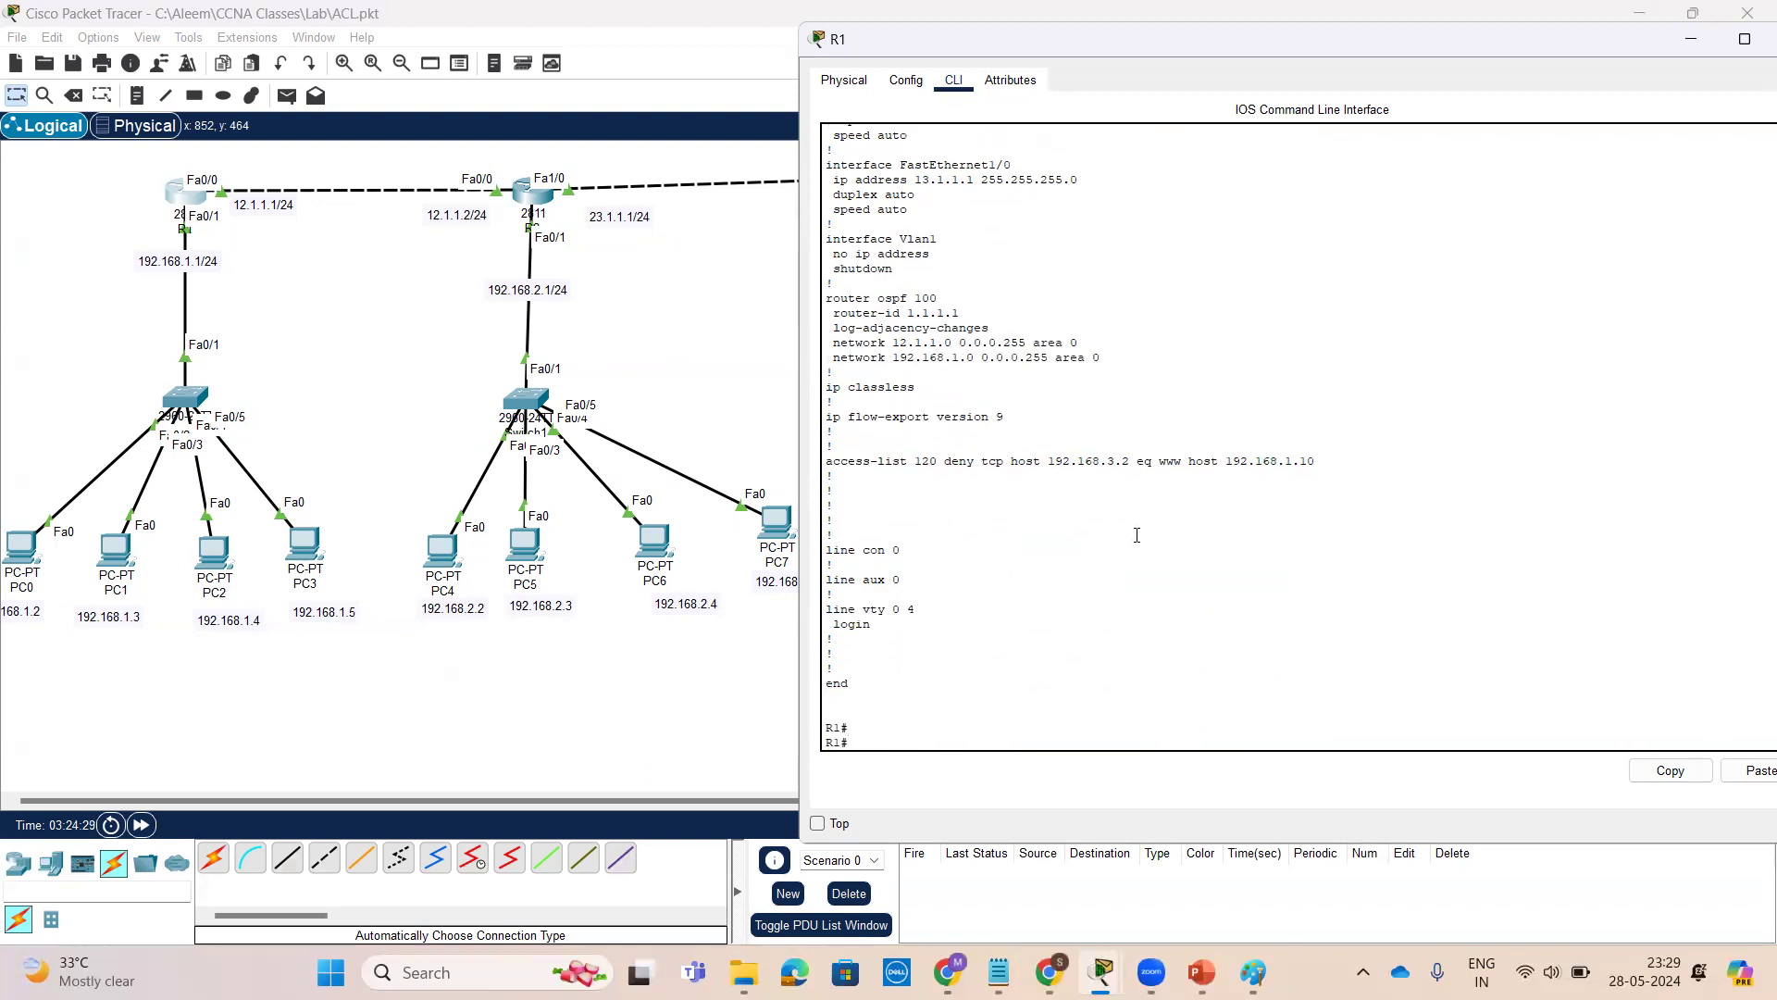
# Show only the OSPF section of R1's running configuration, then close R1's window
pyautogui.press('Return')
pyautogui.write('sh')
pyautogui.press('Tab')
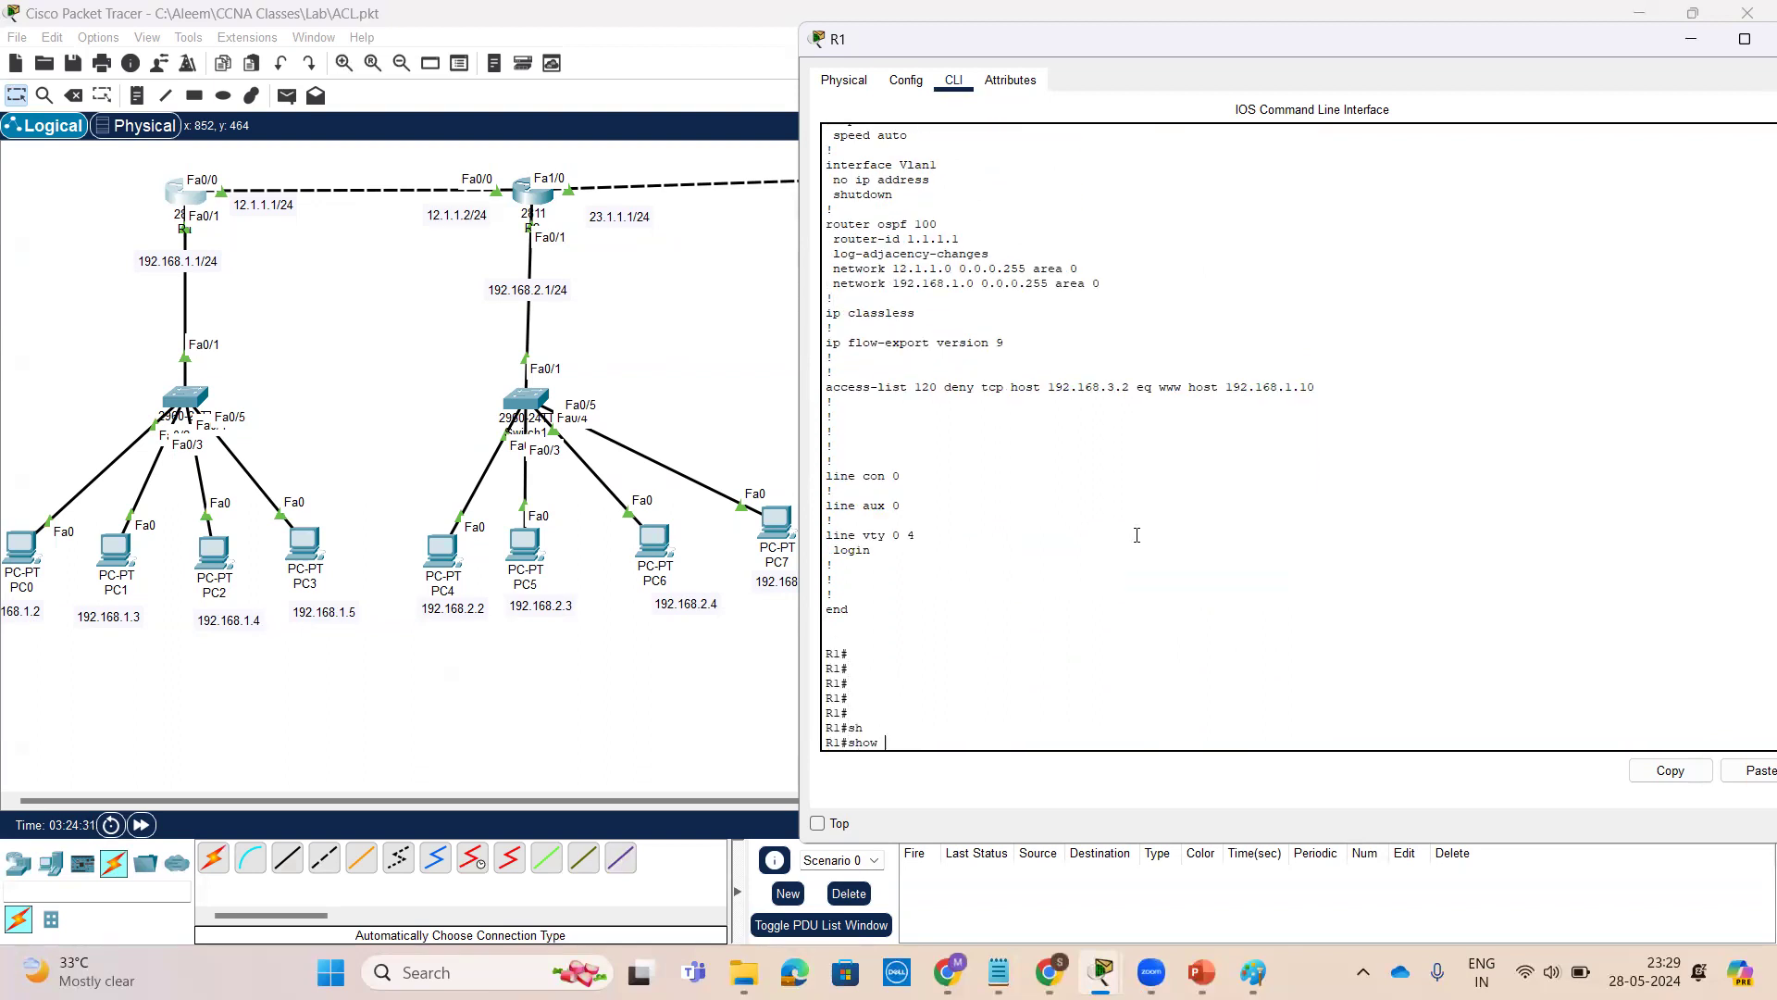
pyautogui.write('ru')
pyautogui.press('Tab')
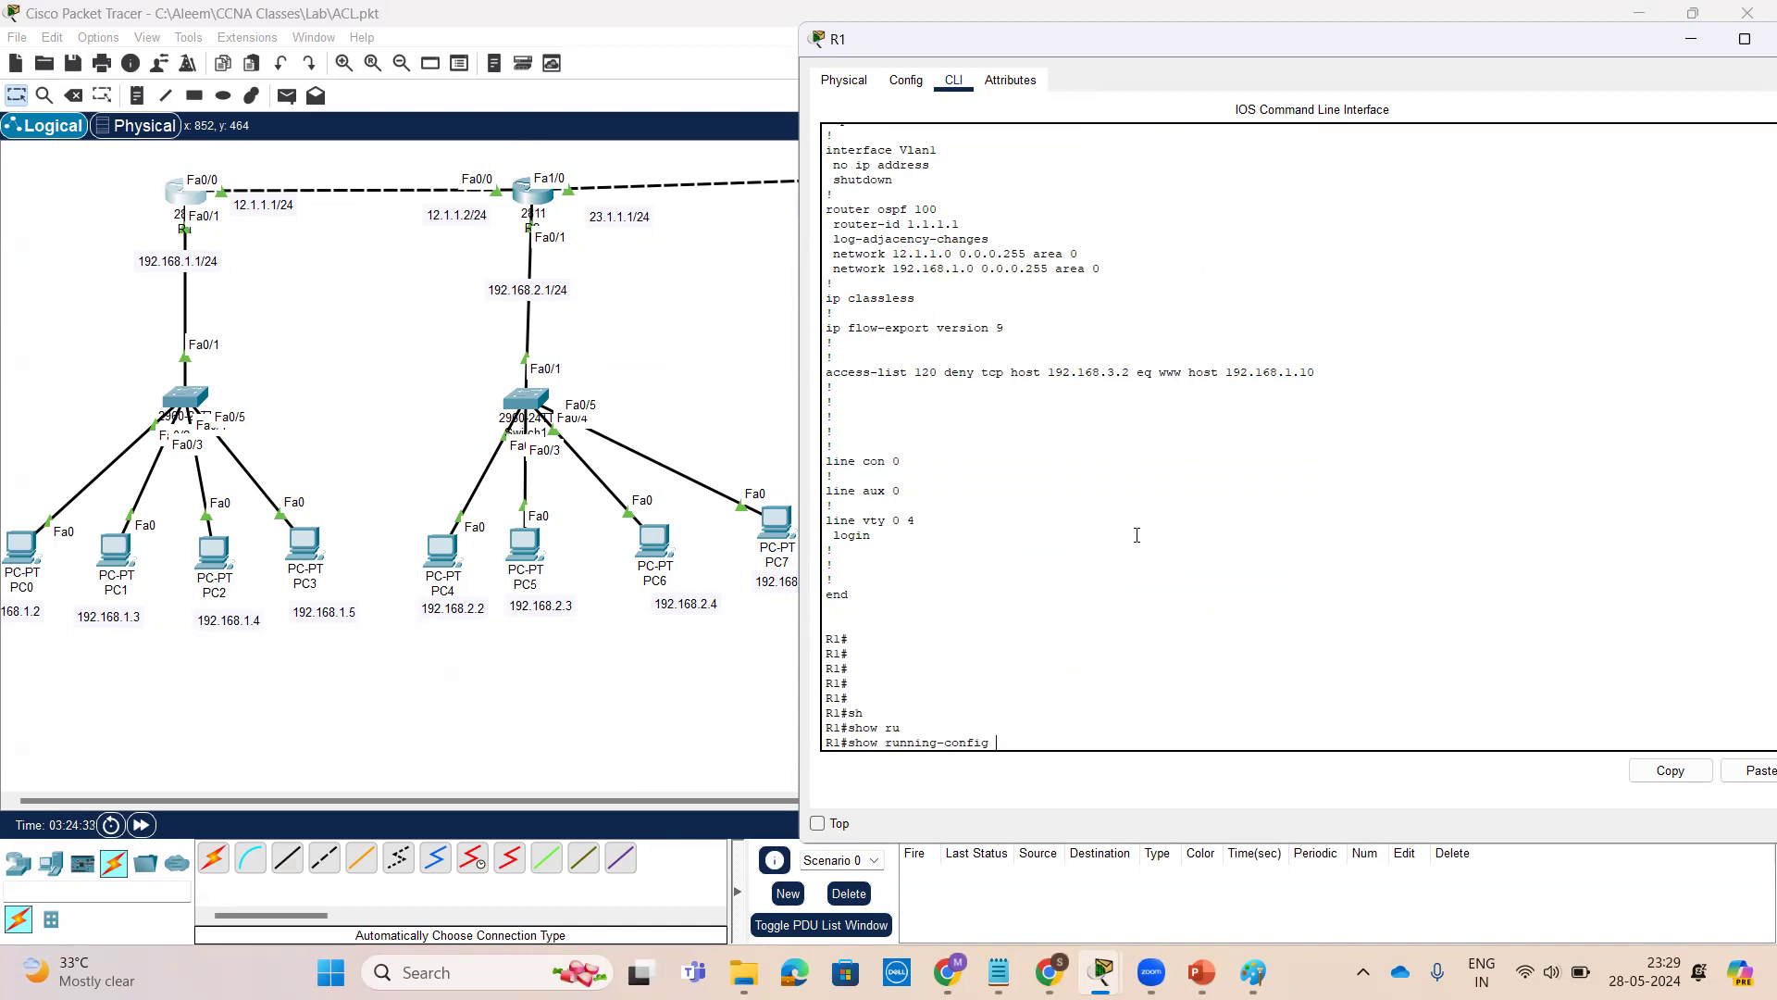
pyautogui.write('| sec')
pyautogui.press('Tab')
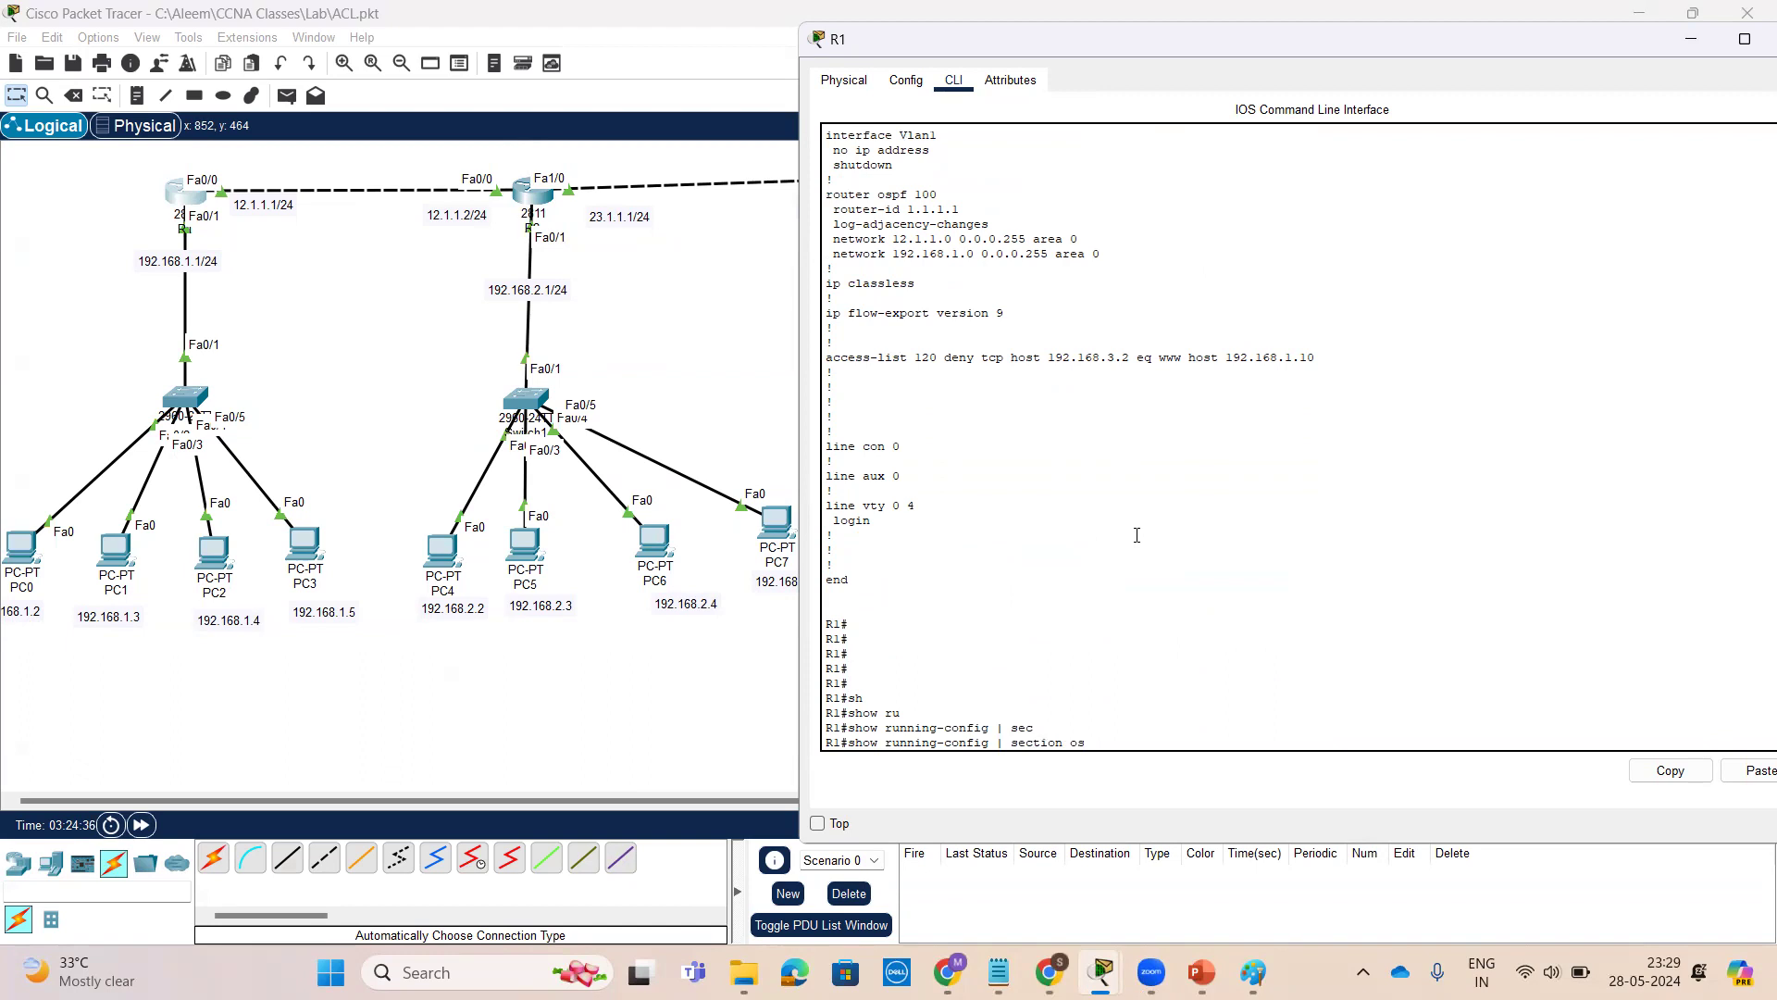
pyautogui.write('ospf')
pyautogui.press('Return')
pyautogui.press('Return')
pyautogui.press('Return')
pyautogui.press('Return')
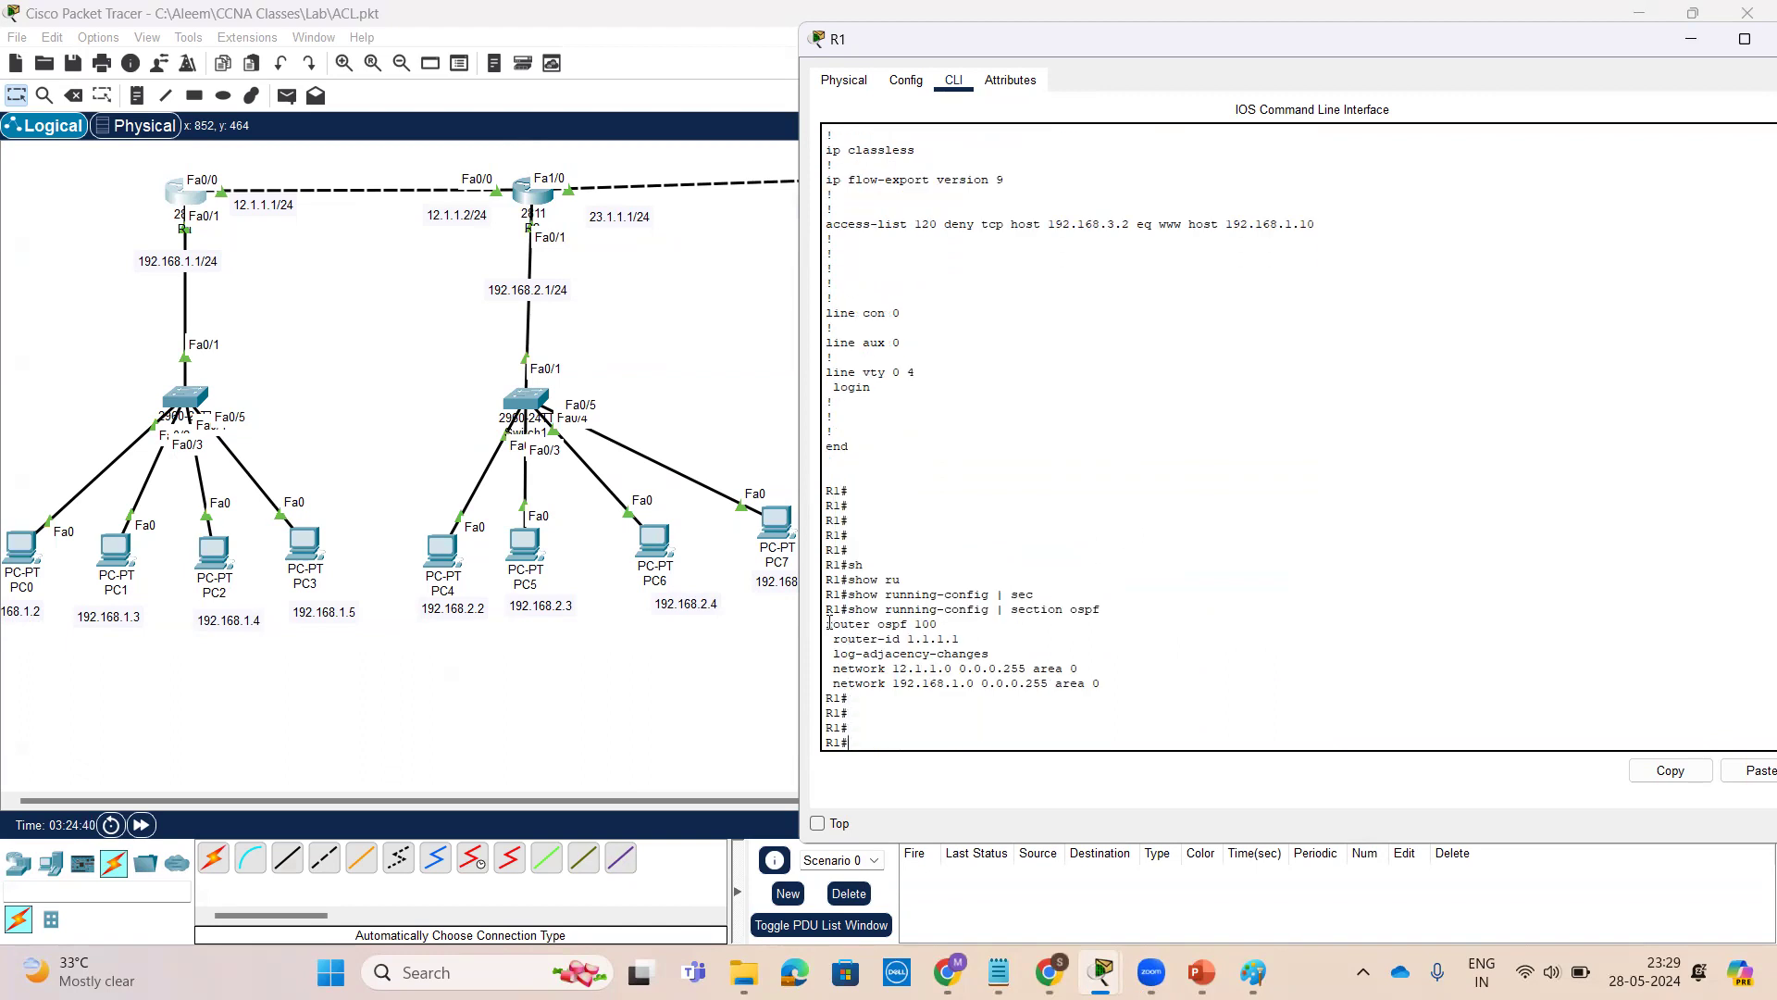
pyautogui.moveTo(824, 624); pyautogui.dragTo(1102, 685)
pyautogui.click(1692, 40)
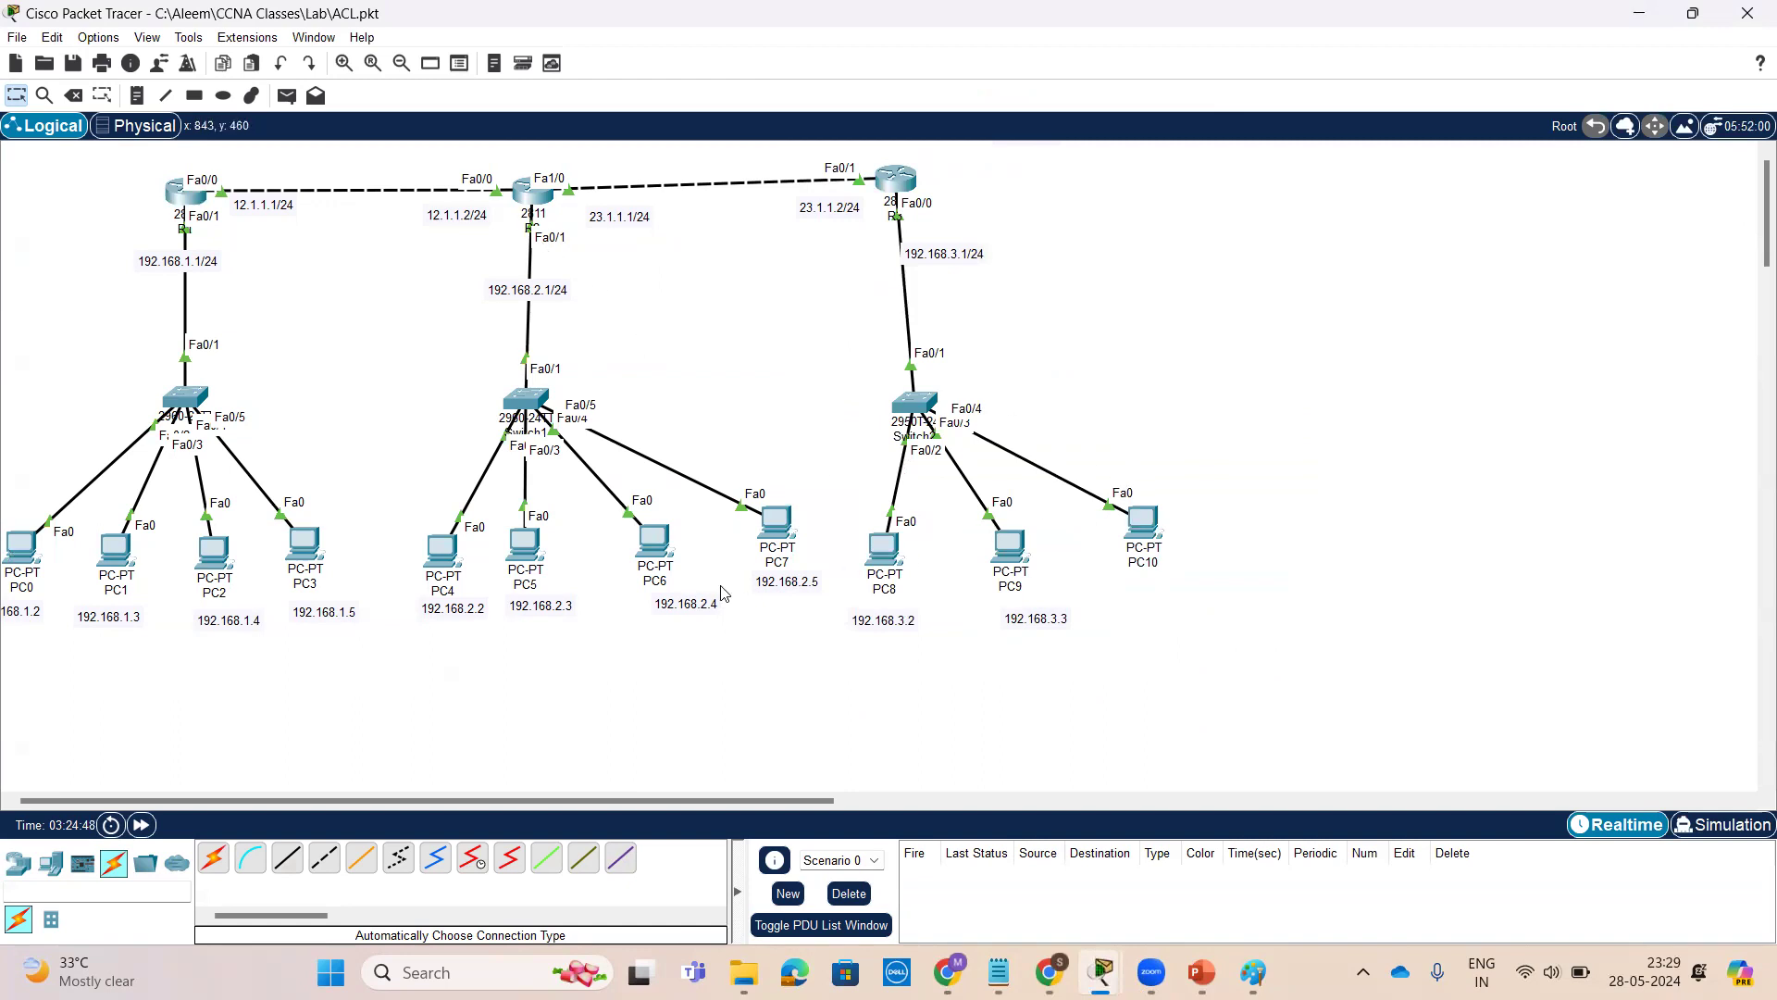
# Open R2's command line, enter privileged mode and show its access lists
pyautogui.click(532, 192)
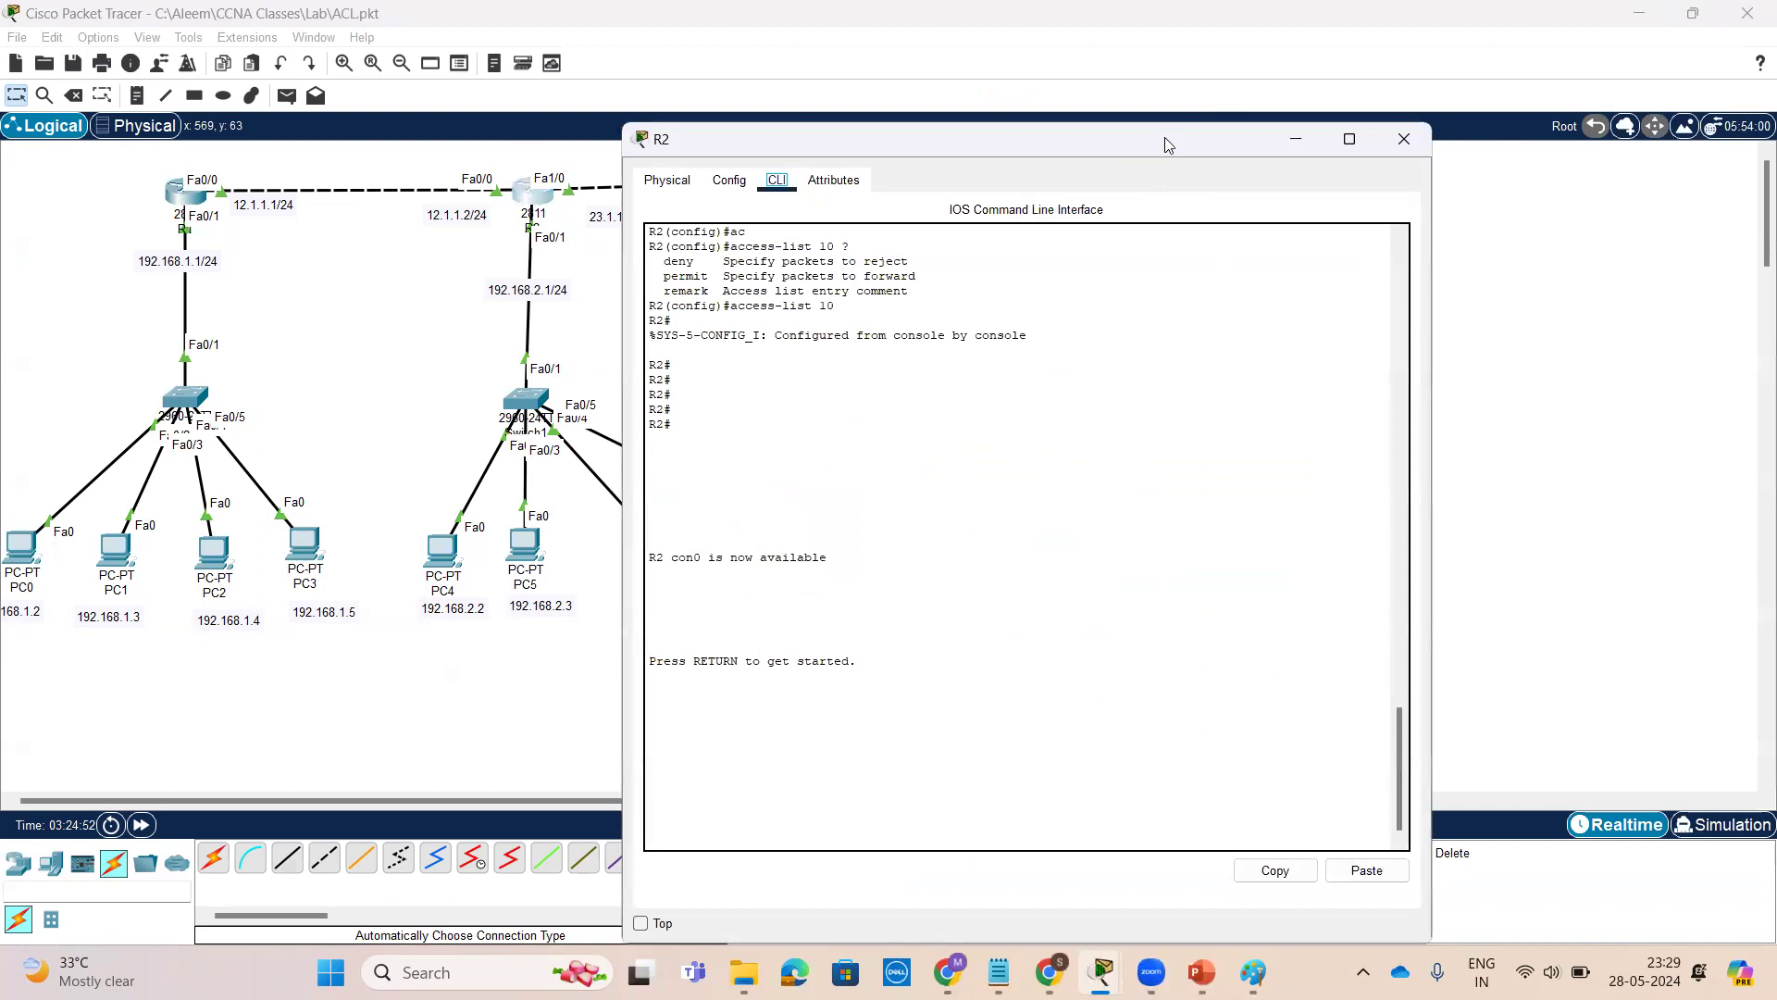
pyautogui.moveTo(1164, 137); pyautogui.dragTo(1437, 112)
pyautogui.press('Return')
pyautogui.press('Return')
pyautogui.press('Return')
pyautogui.press('Return')
pyautogui.write('en')
pyautogui.press('Return')
pyautogui.press('Return')
pyautogui.write('sh')
pyautogui.press('Tab')
pyautogui.write('ac')
pyautogui.press('Tab')
pyautogui.press('Return')
pyautogui.press('Return')
pyautogui.press('Return')
pyautogui.press('Return')
pyautogui.press('Return')
pyautogui.press('Return')
pyautogui.press('Return')
pyautogui.press('Return')
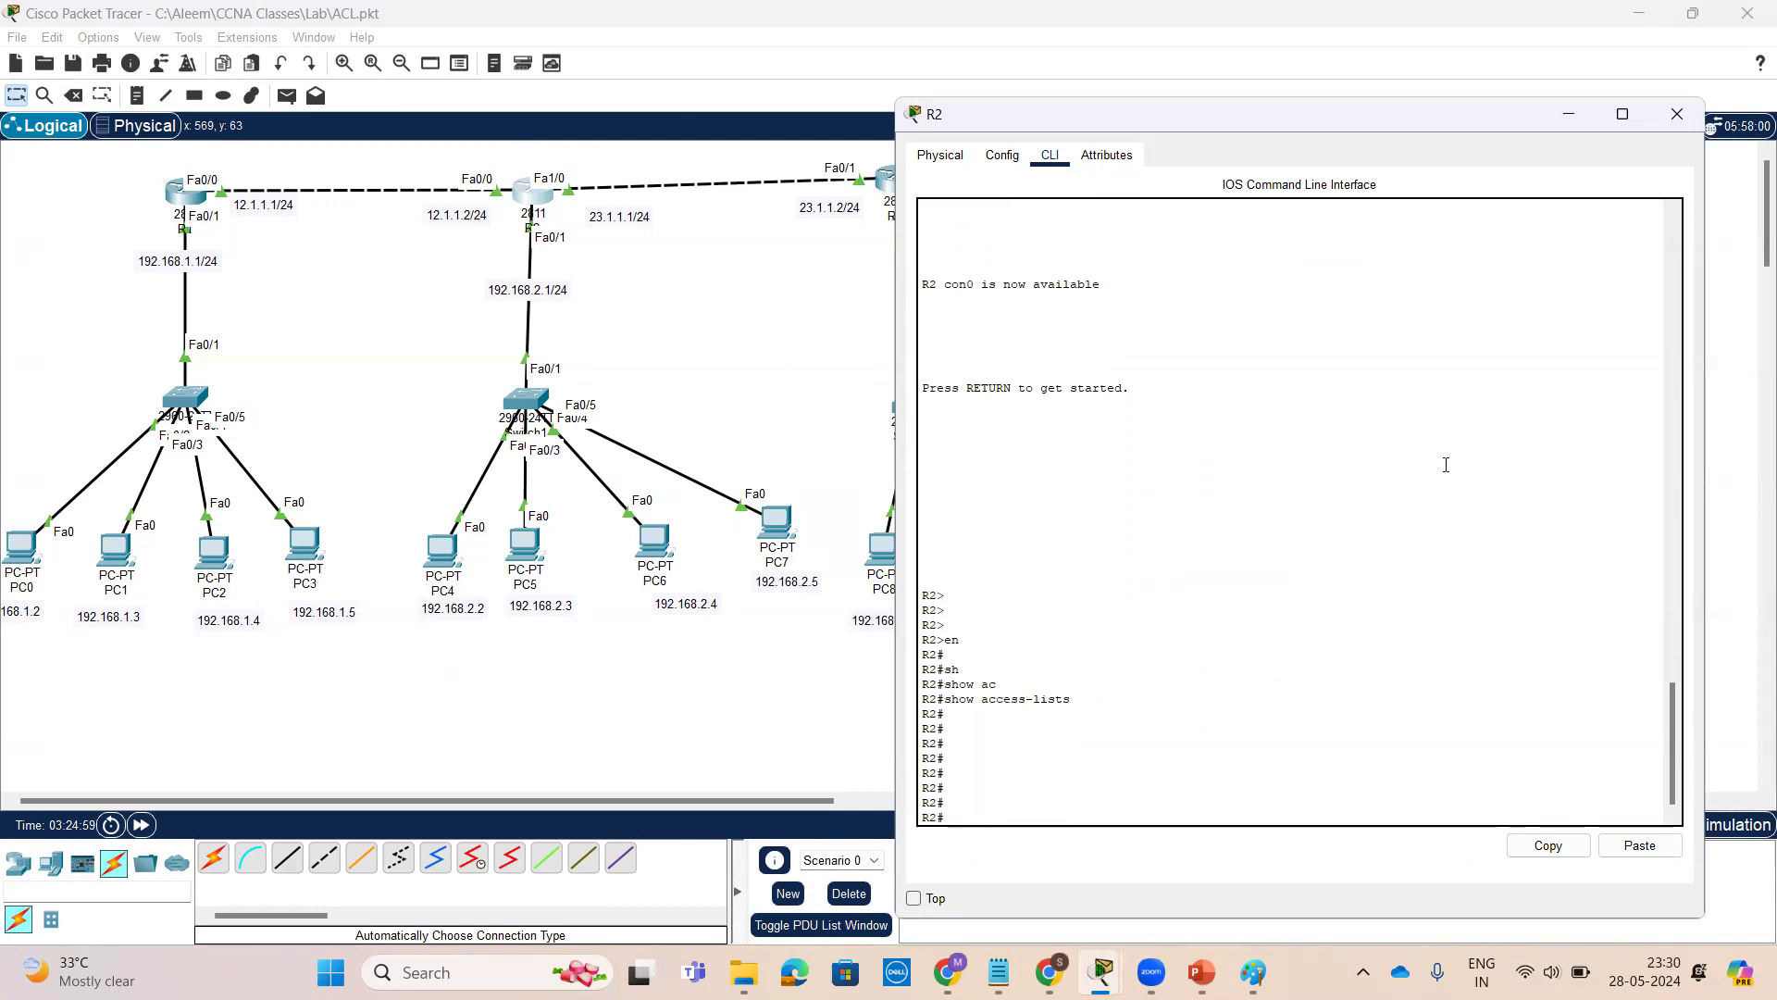
# Display R2's running configuration and copy the ip access-group 10 out line under FastEthernet 0/1
pyautogui.write('sh')
pyautogui.press('Tab')
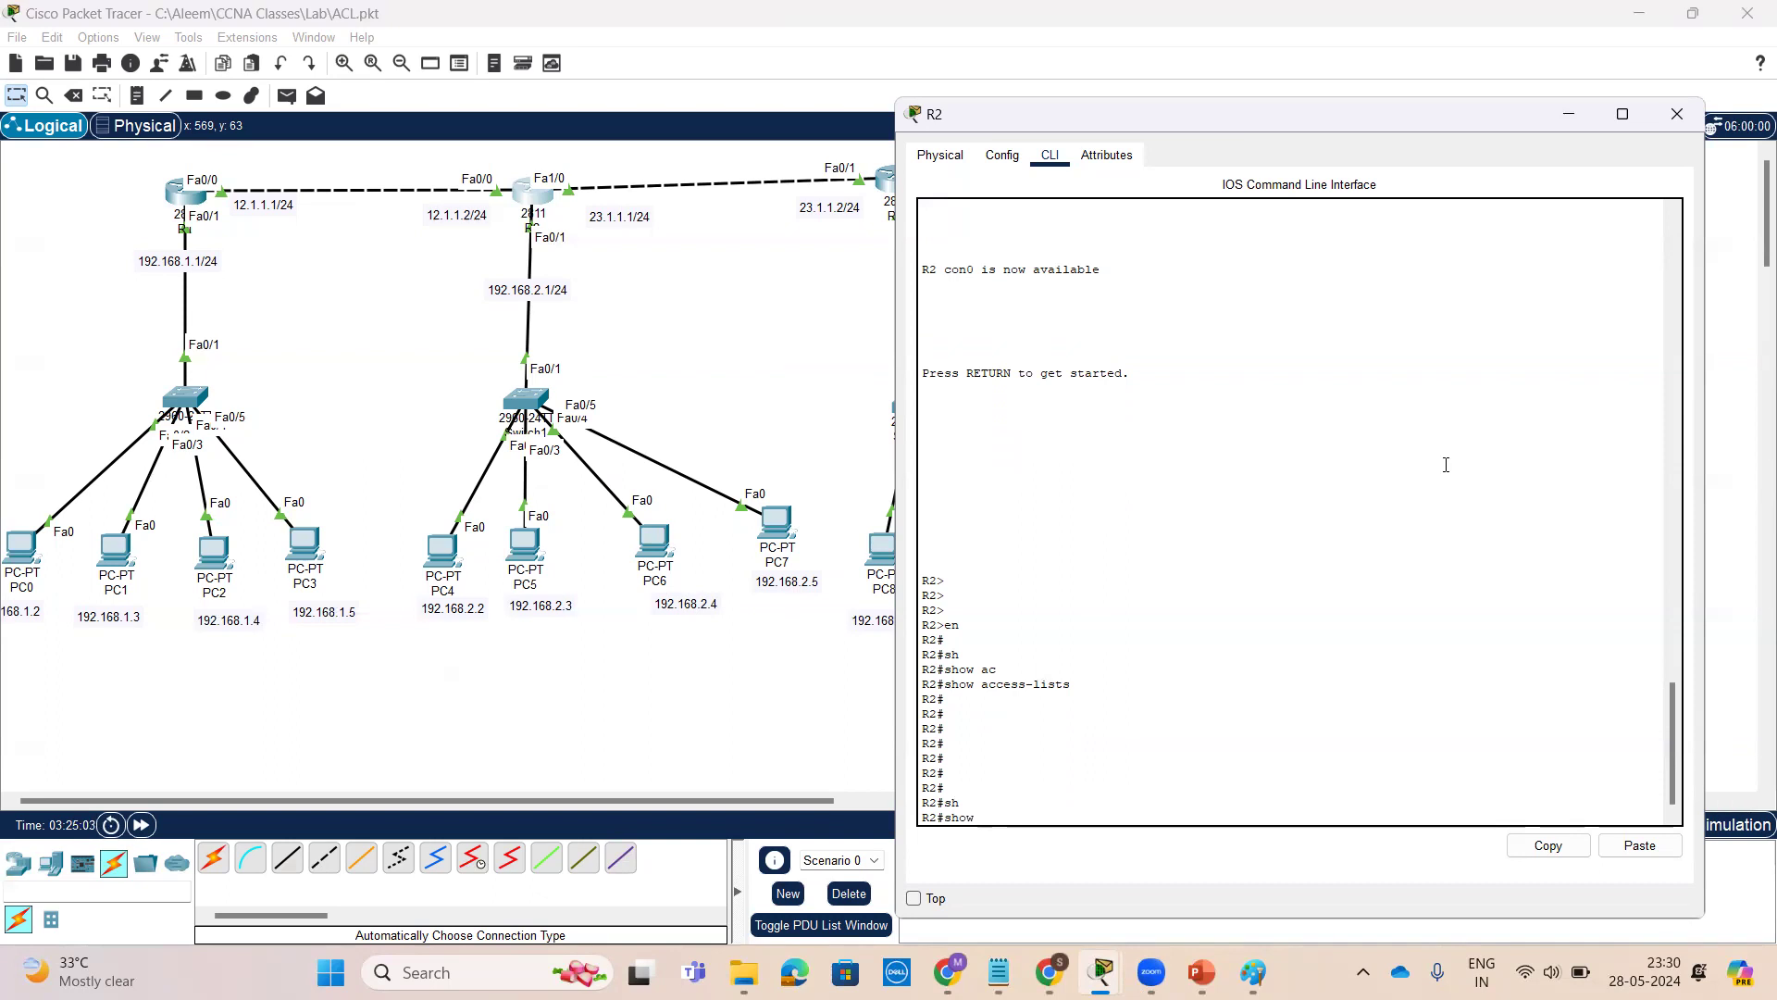
pyautogui.write('run')
pyautogui.press('Tab')
pyautogui.press('Return')
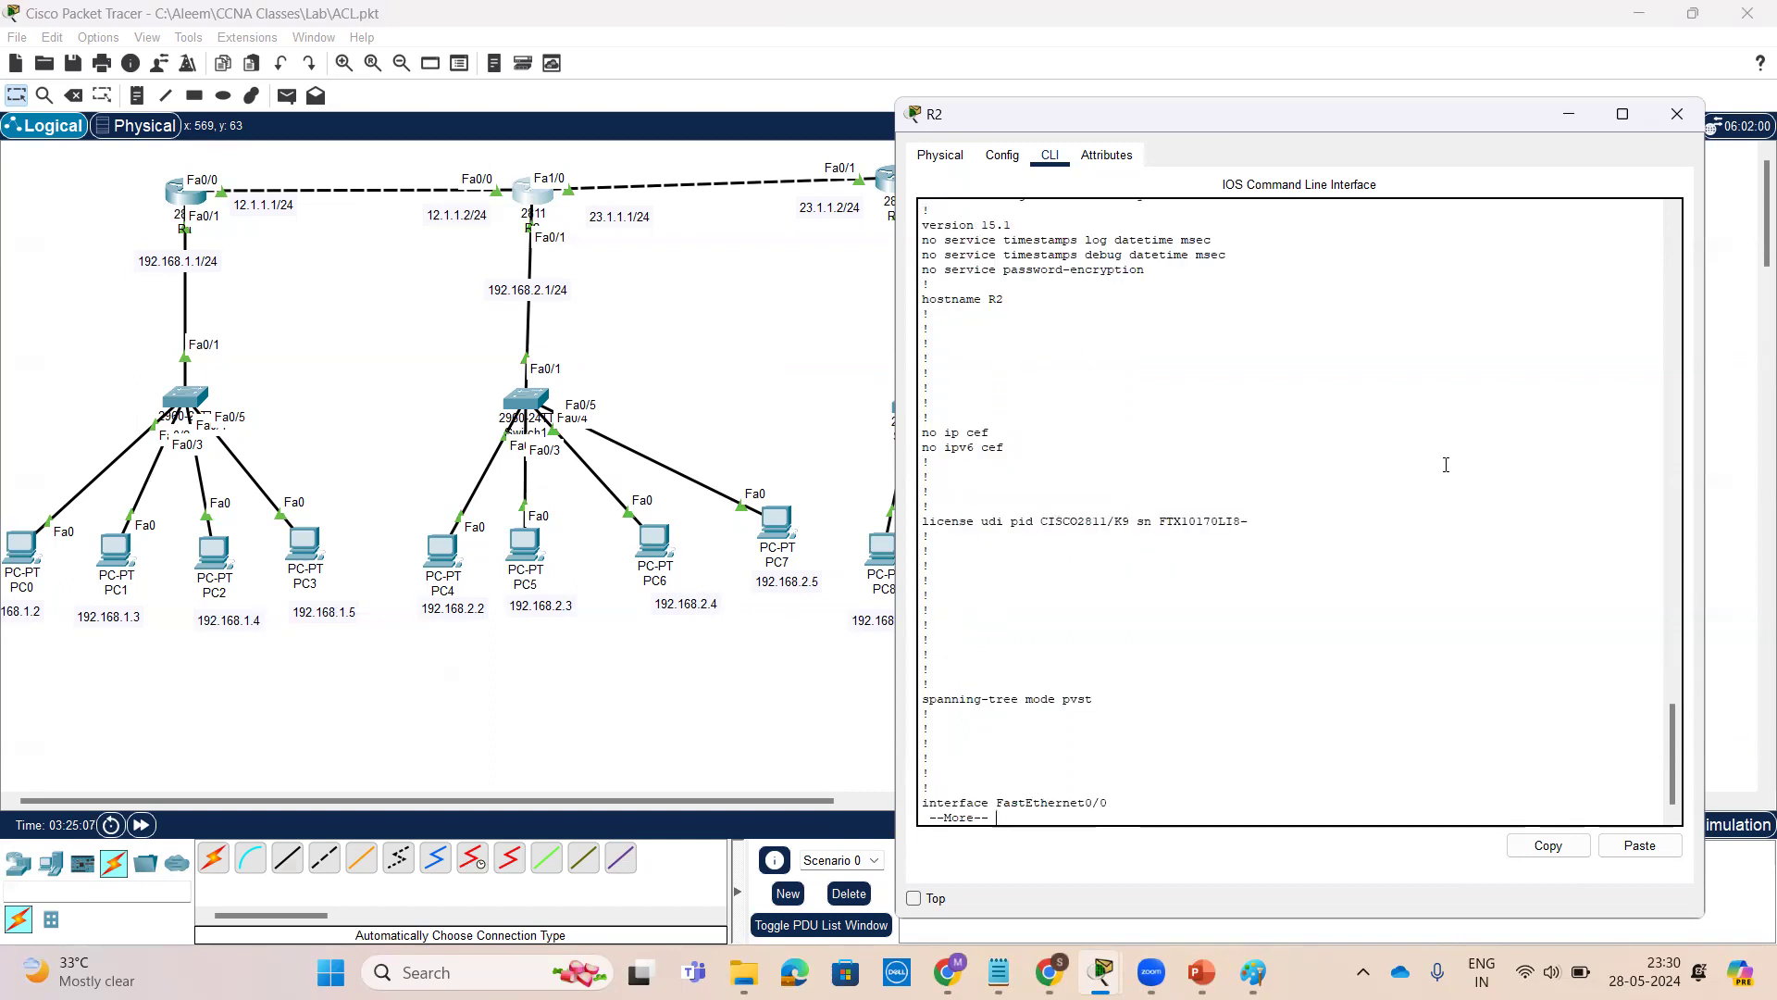
pyautogui.press('space')
pyautogui.press('space')
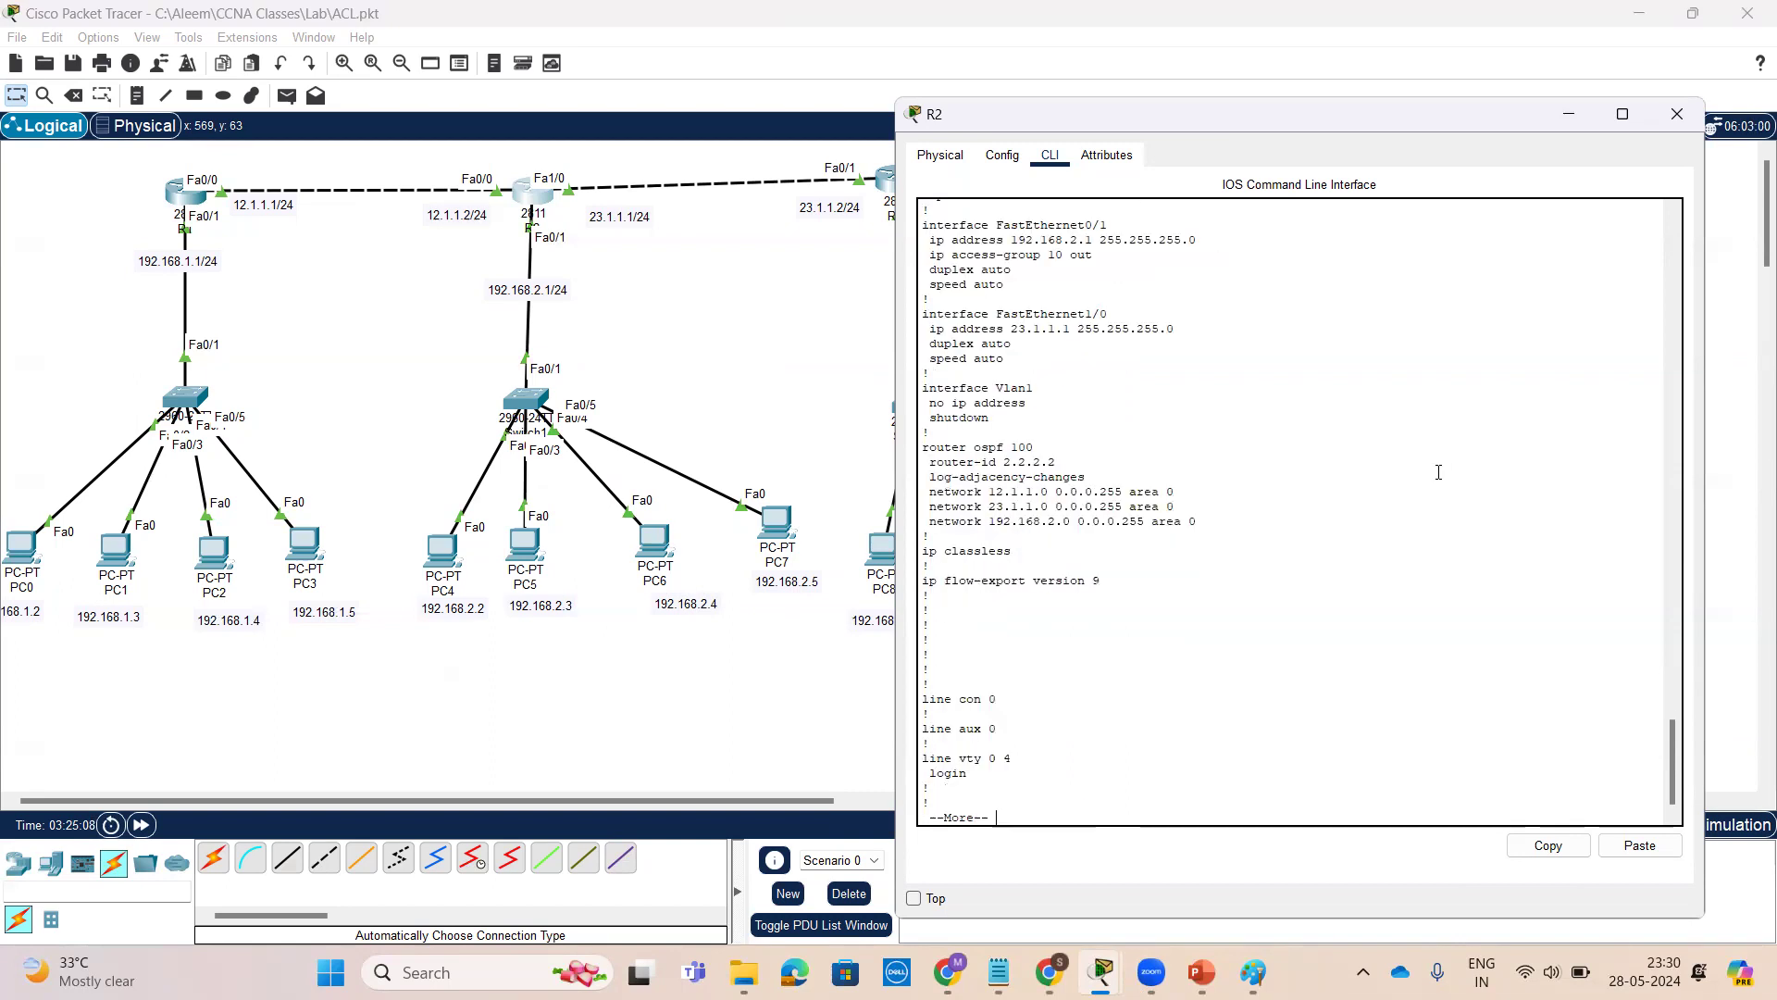
pyautogui.press('space')
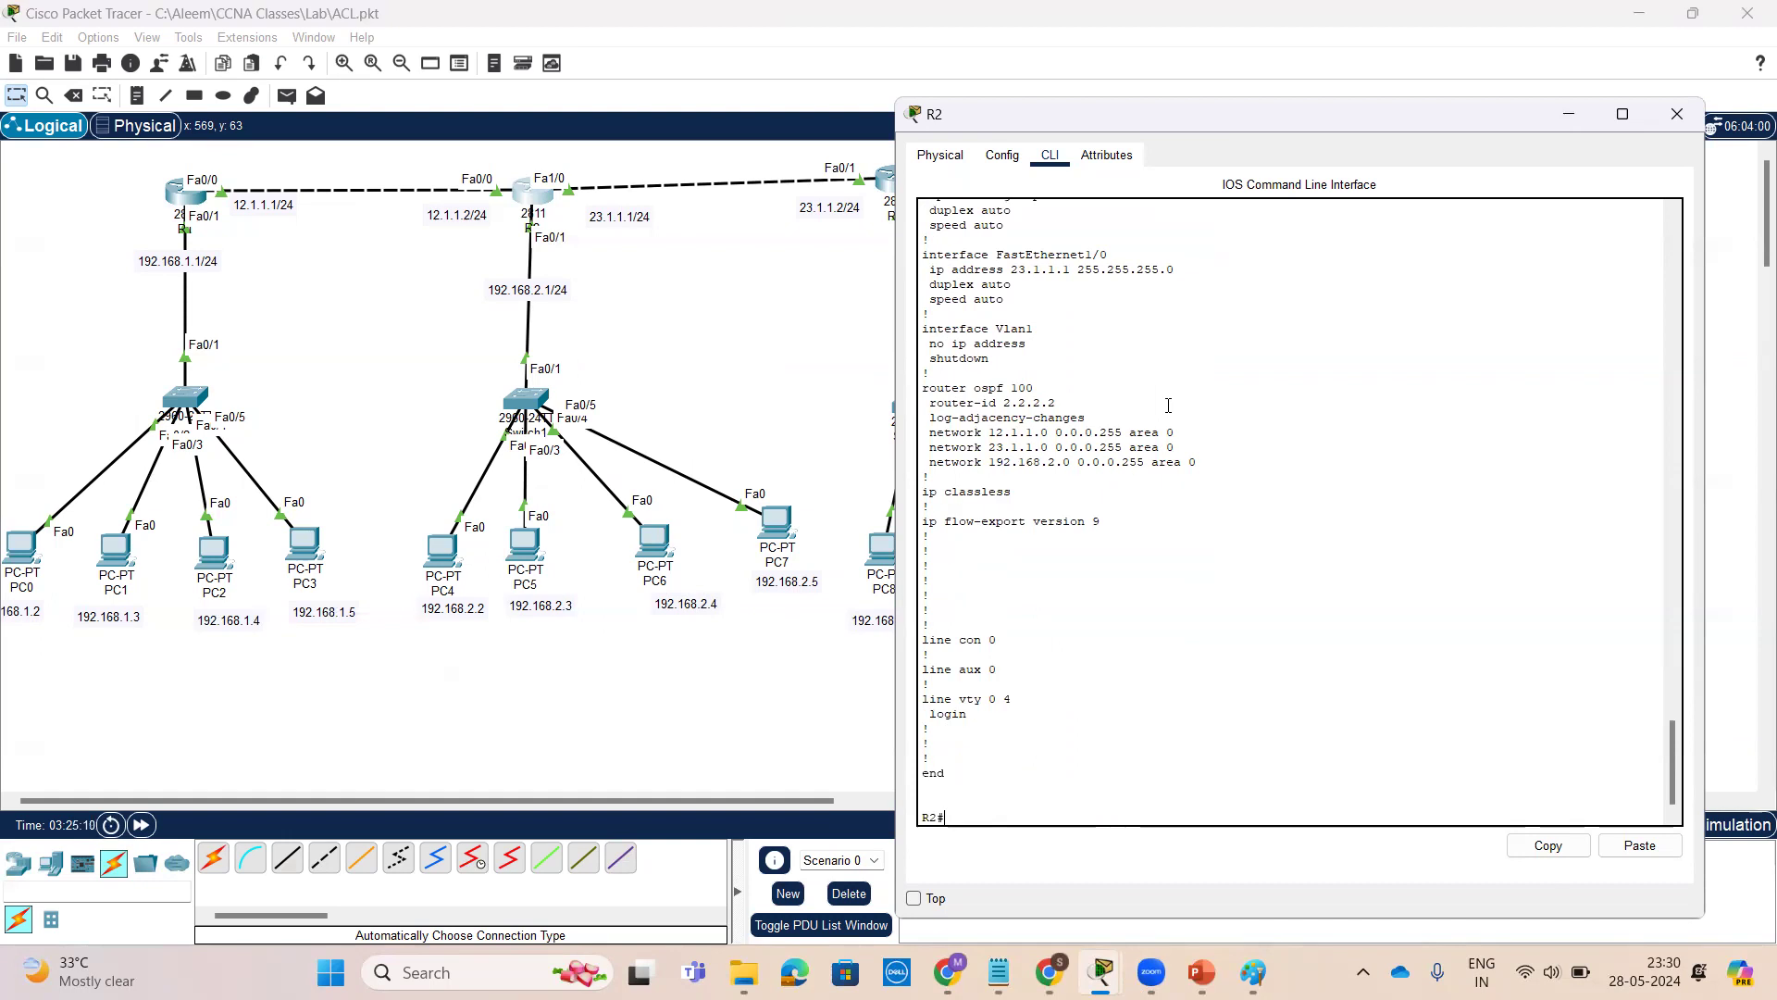
pyautogui.scroll(2, 1168, 405)
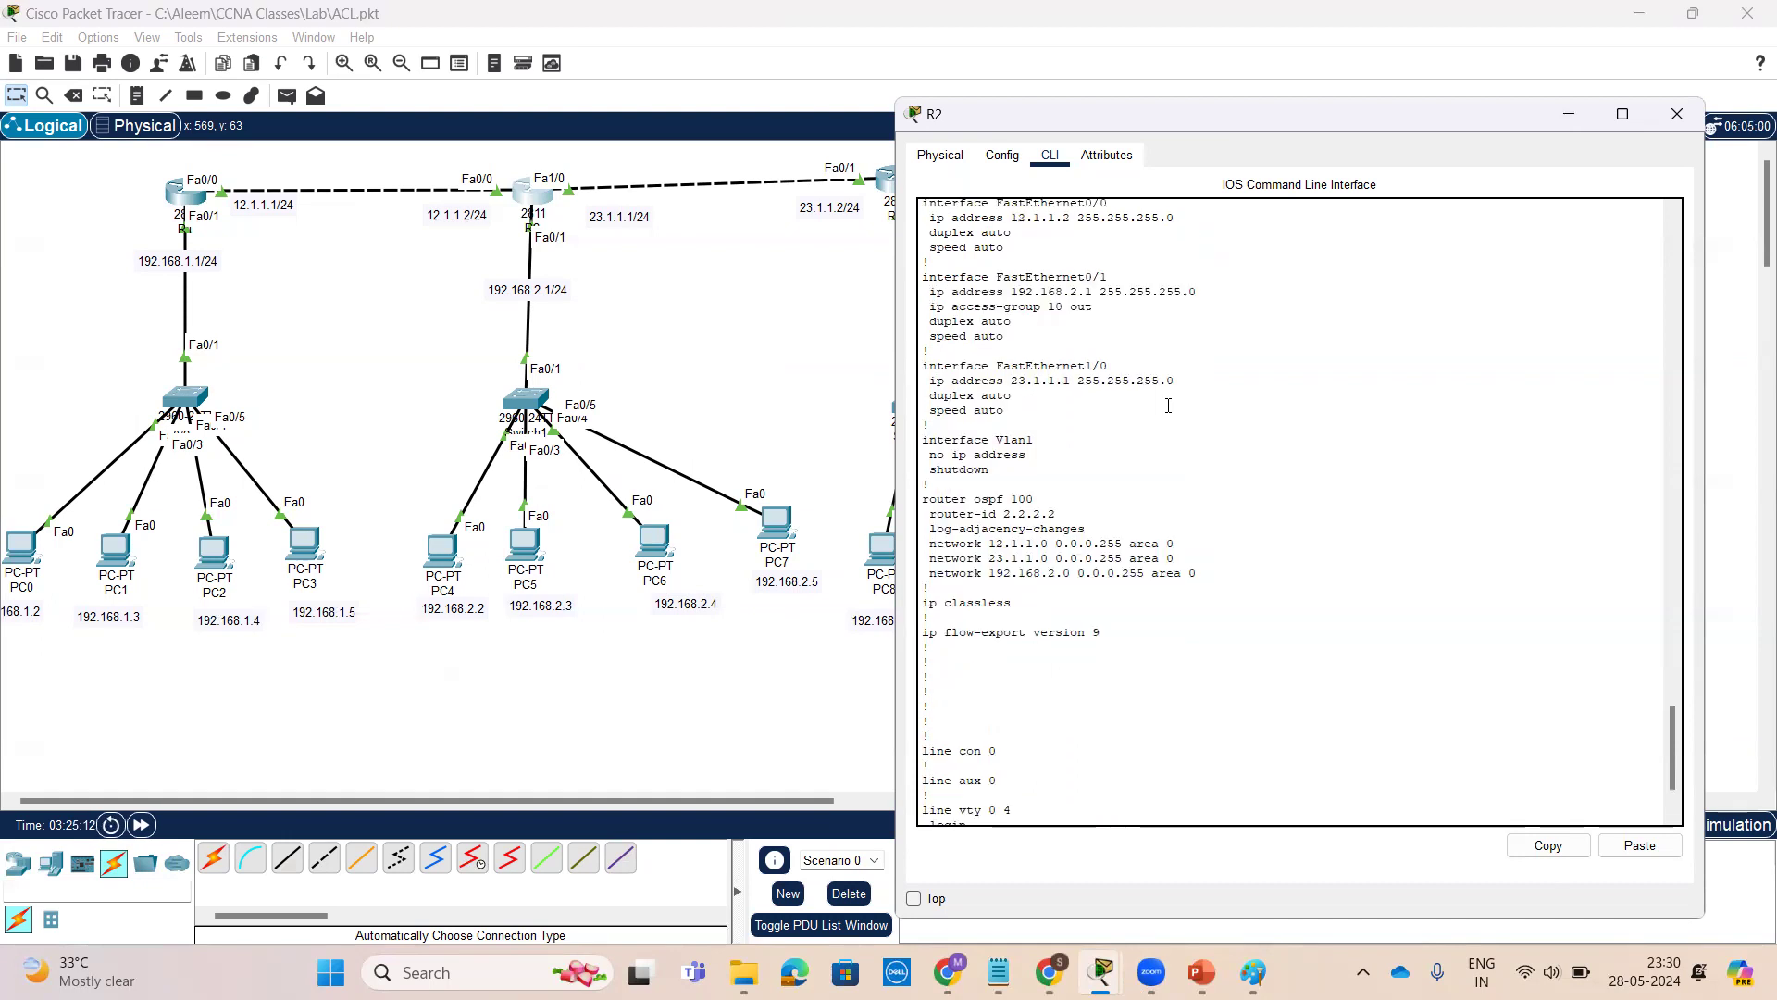
pyautogui.scroll(1, 1116, 401)
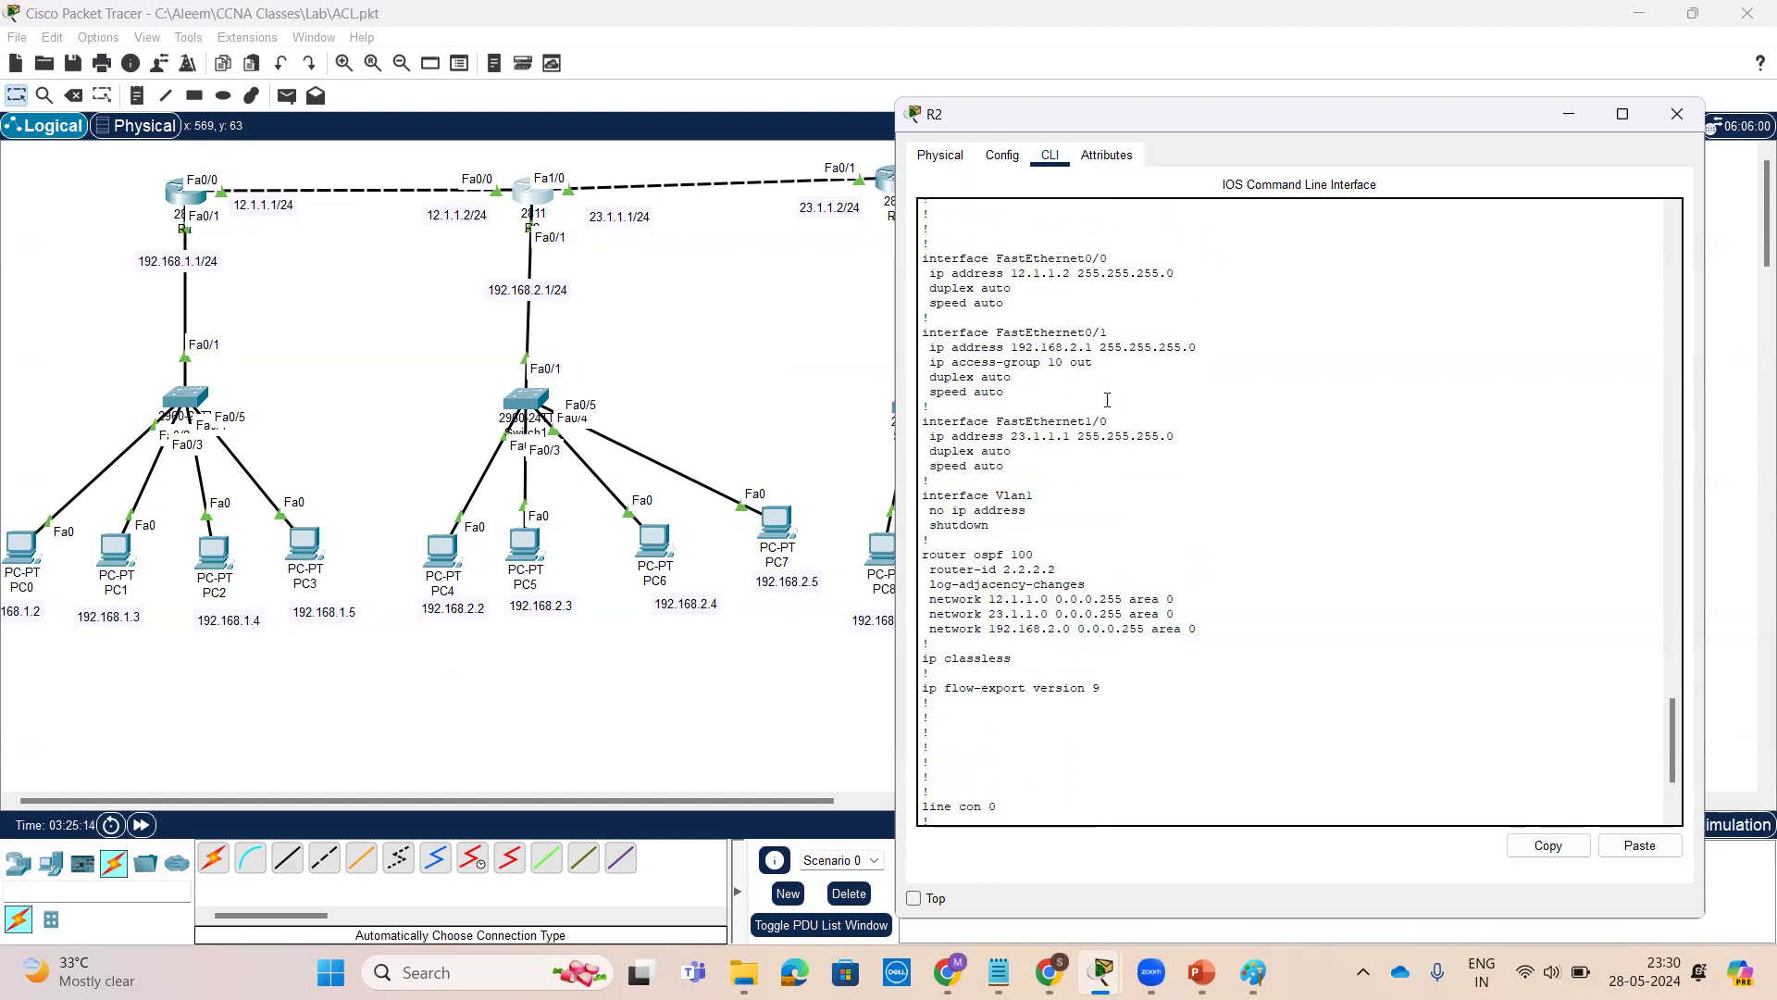
pyautogui.moveTo(1111, 370); pyautogui.dragTo(929, 367)
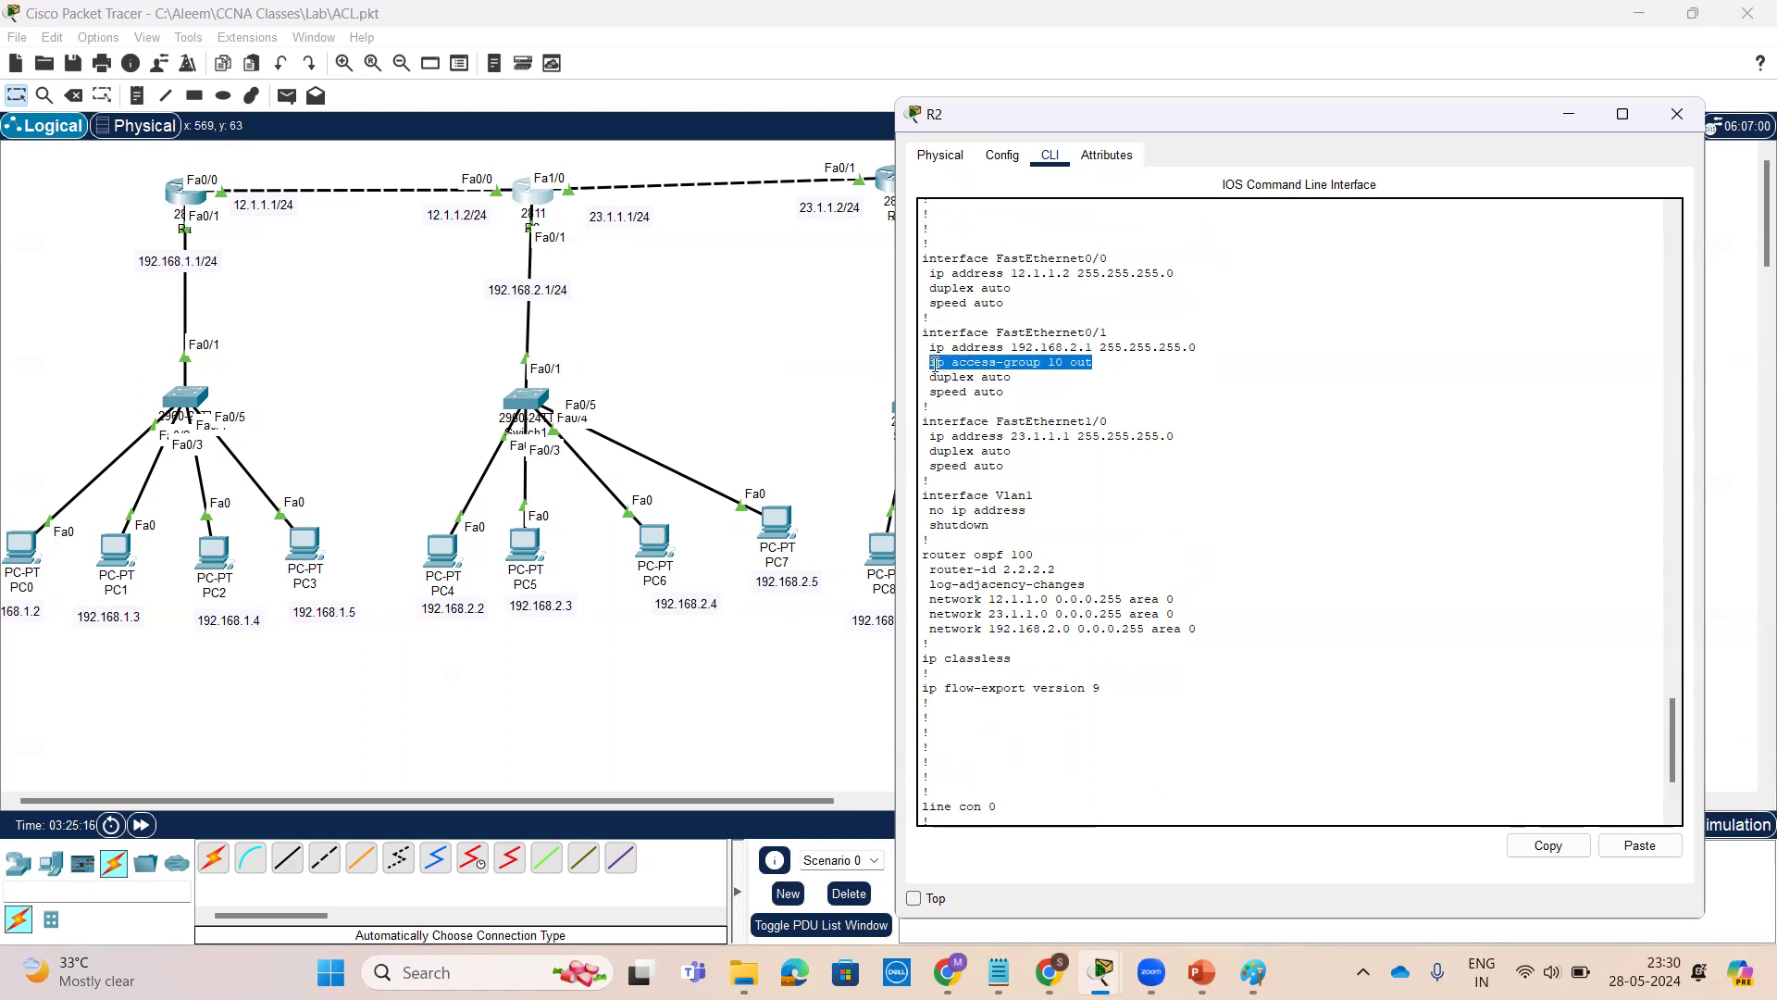
pyautogui.rightClick(935, 370)
pyautogui.click(980, 380)
pyautogui.scroll(-3, 1222, 600)
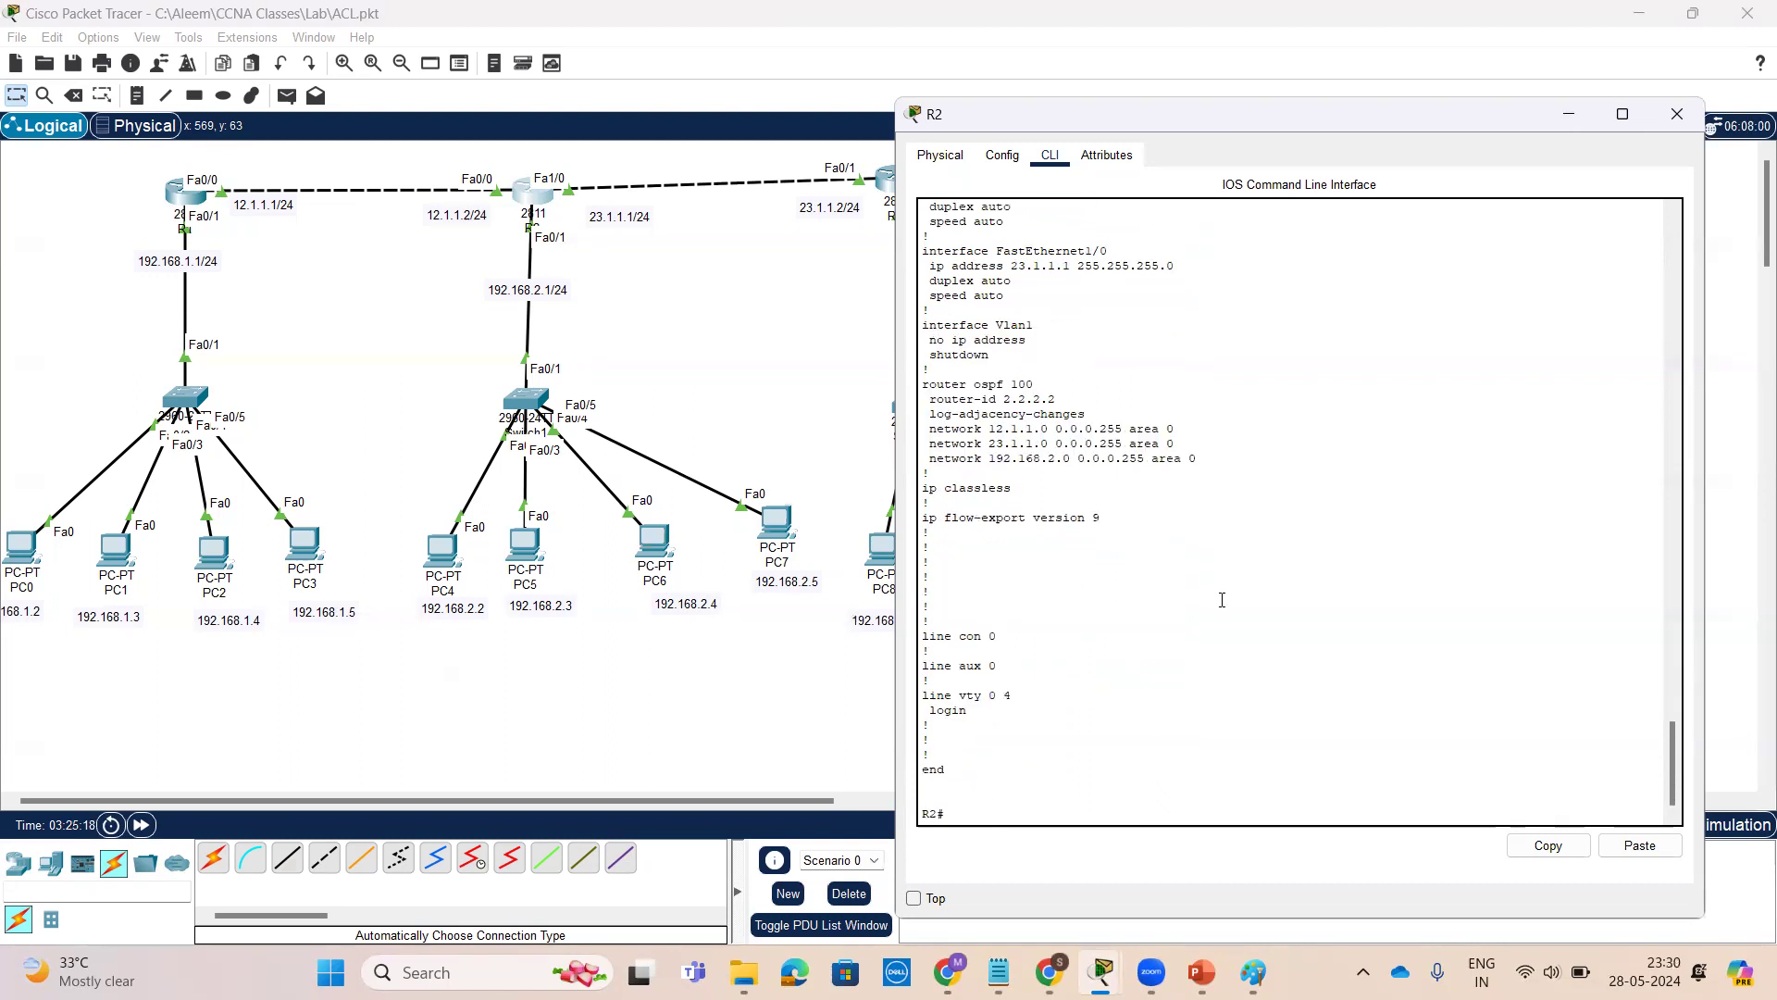
# Remove access group 10 outbound from R2's FastEthernet 0/1 with no ip access-group 10 out, then exit configuration mode
pyautogui.press('Return')
pyautogui.press('Return')
pyautogui.press('Return')
pyautogui.press('Return')
pyautogui.write('conf t')
pyautogui.press('Return')
pyautogui.write('int')
pyautogui.press('Tab')
pyautogui.write('f')
pyautogui.press('Tab')
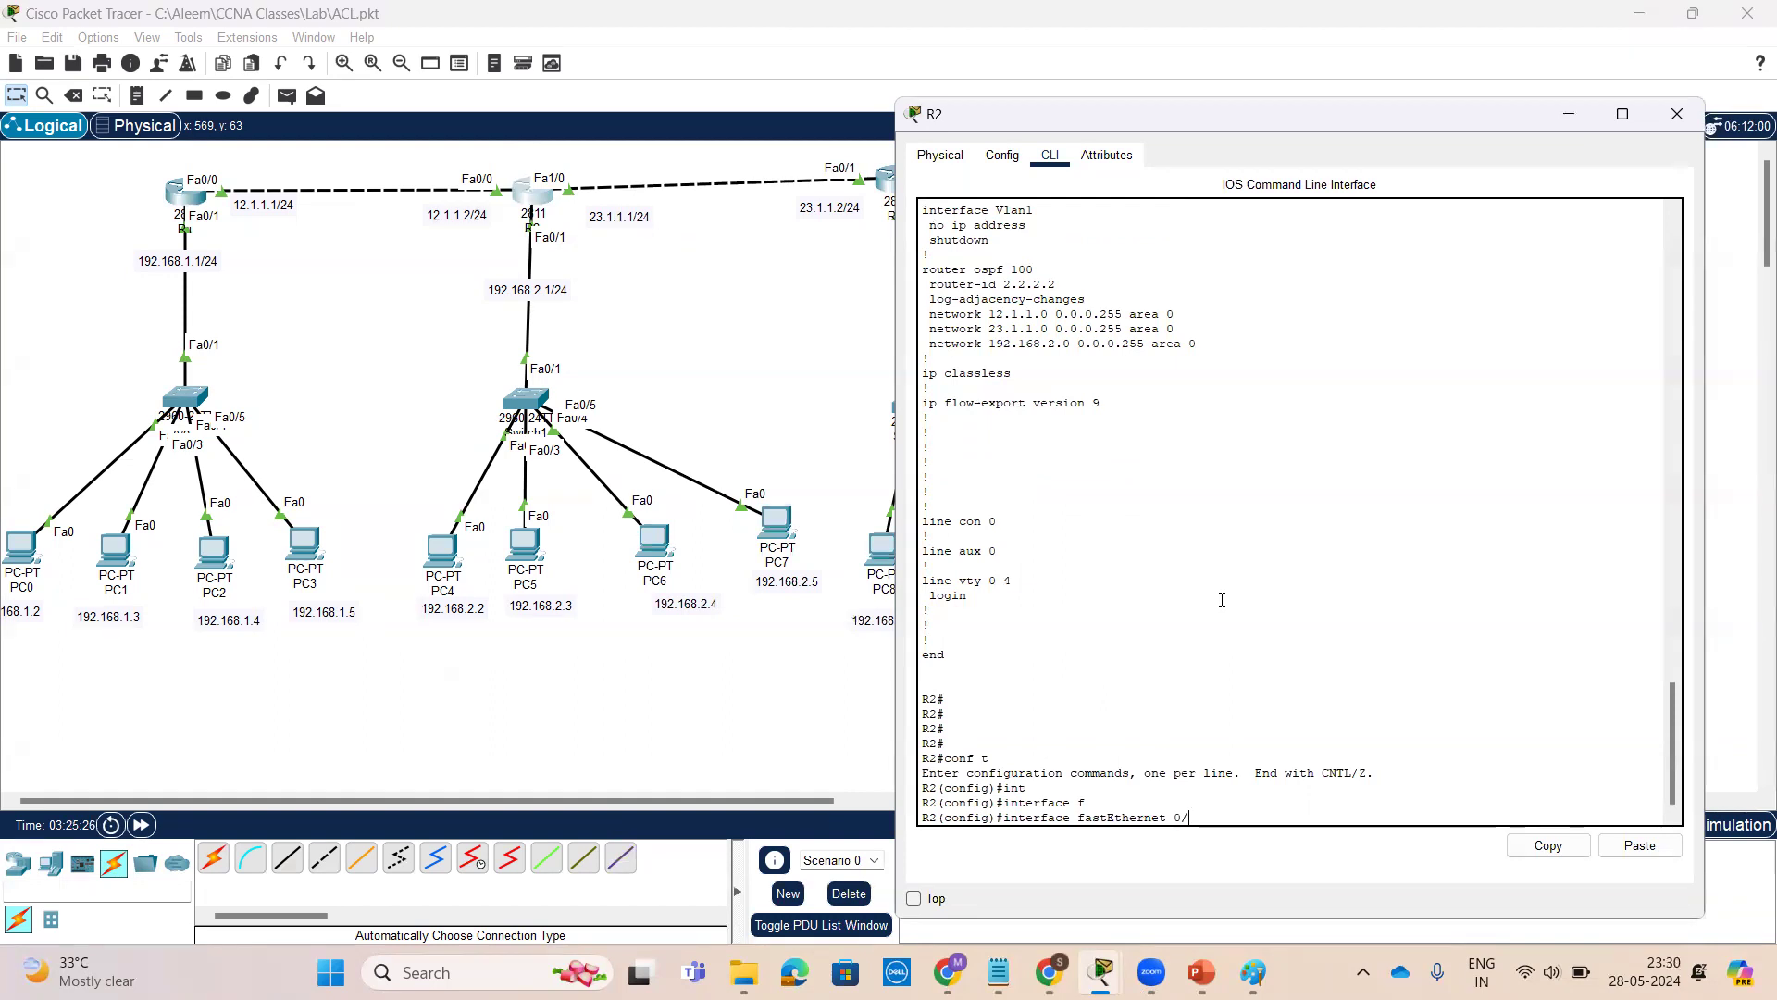
pyautogui.press('Return')
pyautogui.press('Return')
pyautogui.press('Return')
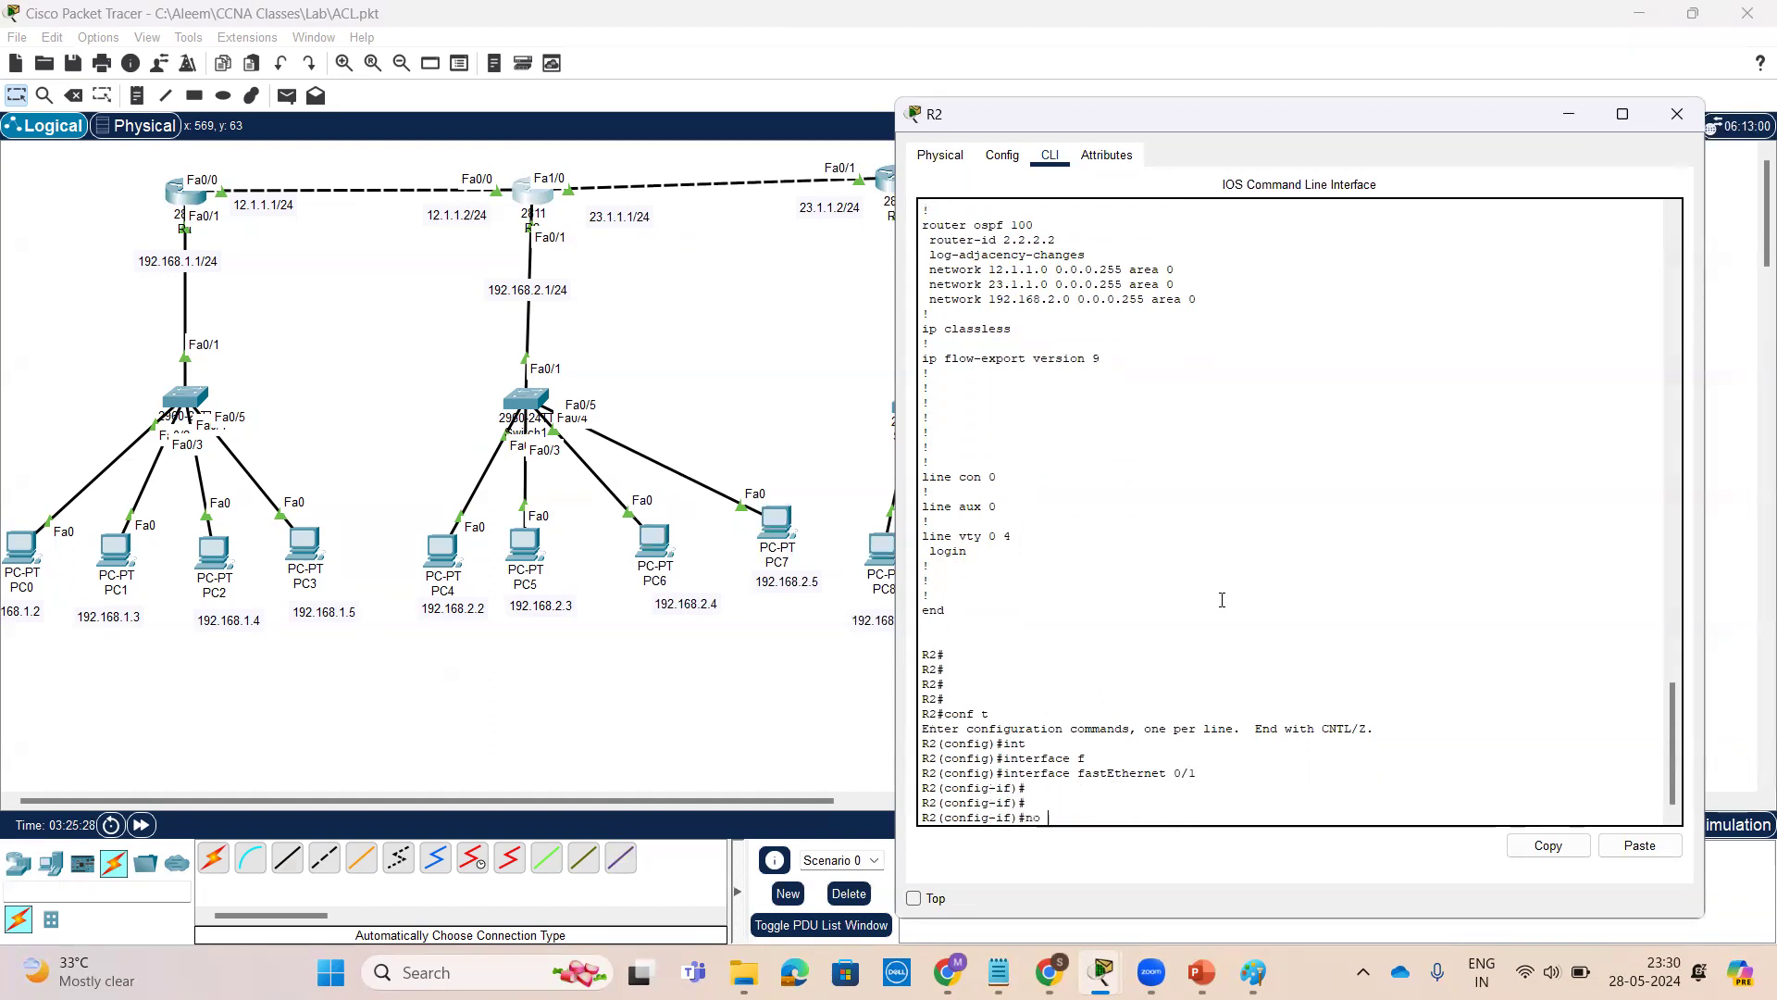
pyautogui.write('no')
pyautogui.rightClick(1271, 743)
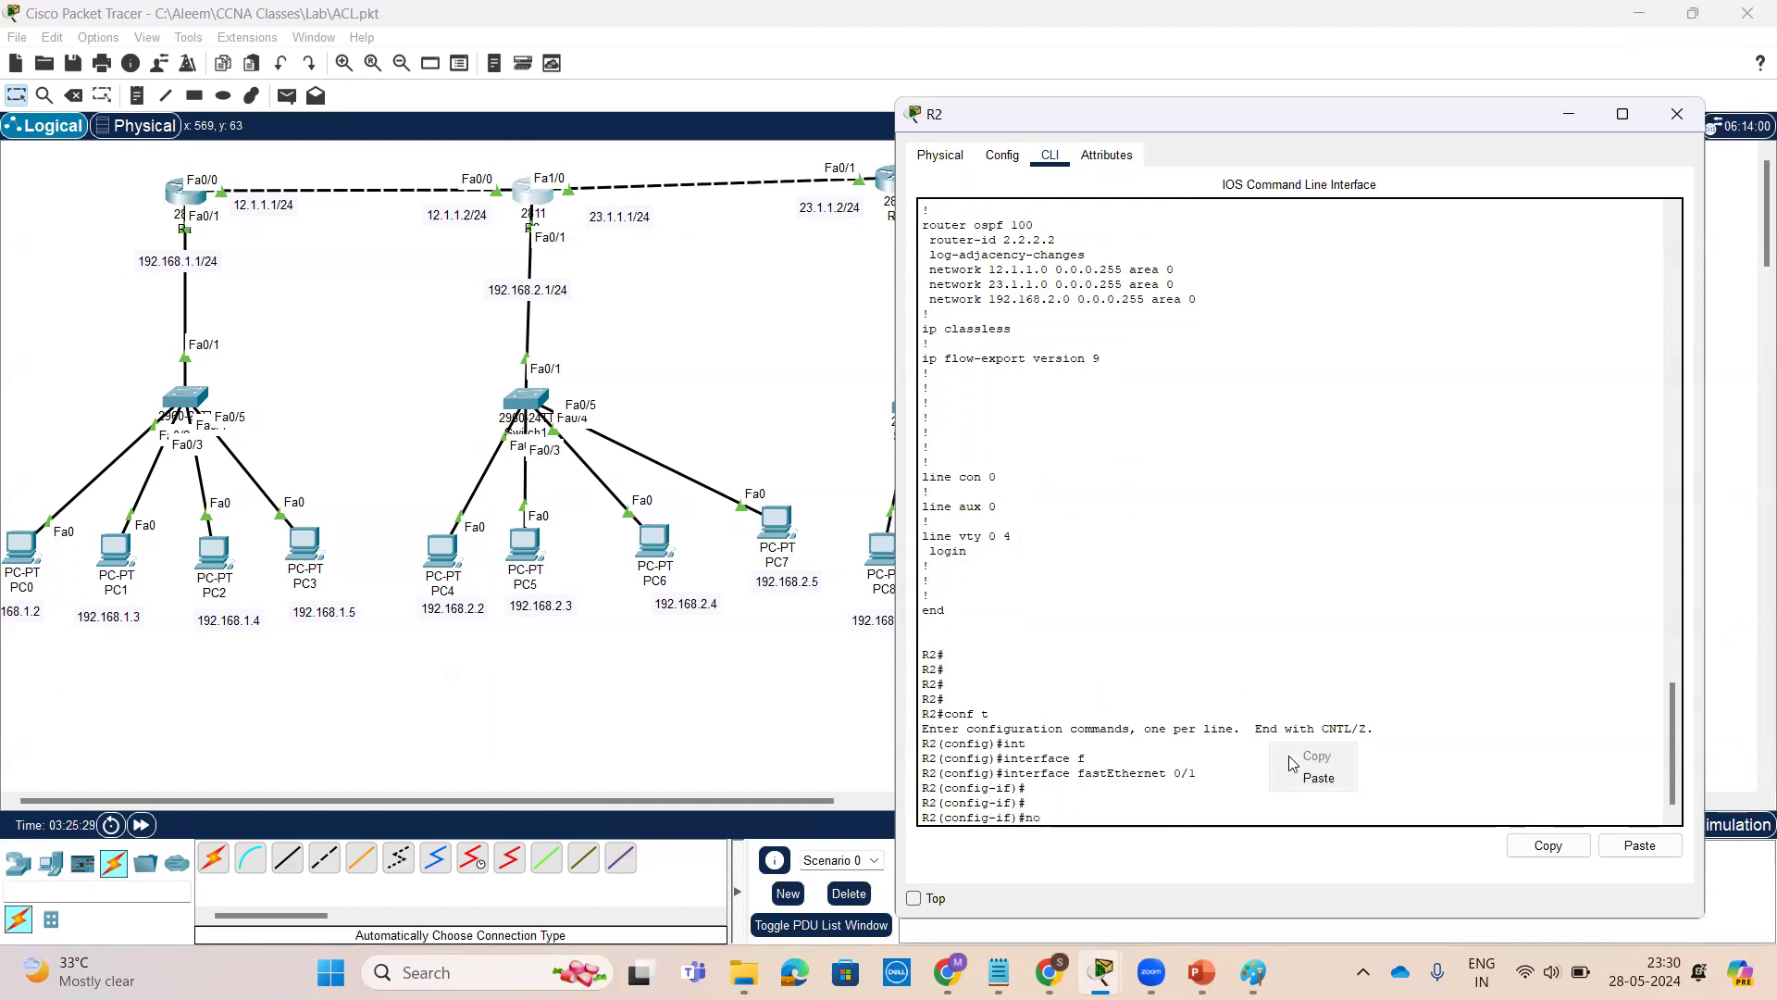
pyautogui.click(1350, 776)
pyautogui.press('Return')
pyautogui.press('Return')
pyautogui.press('Return')
pyautogui.press('Return')
pyautogui.press('Return')
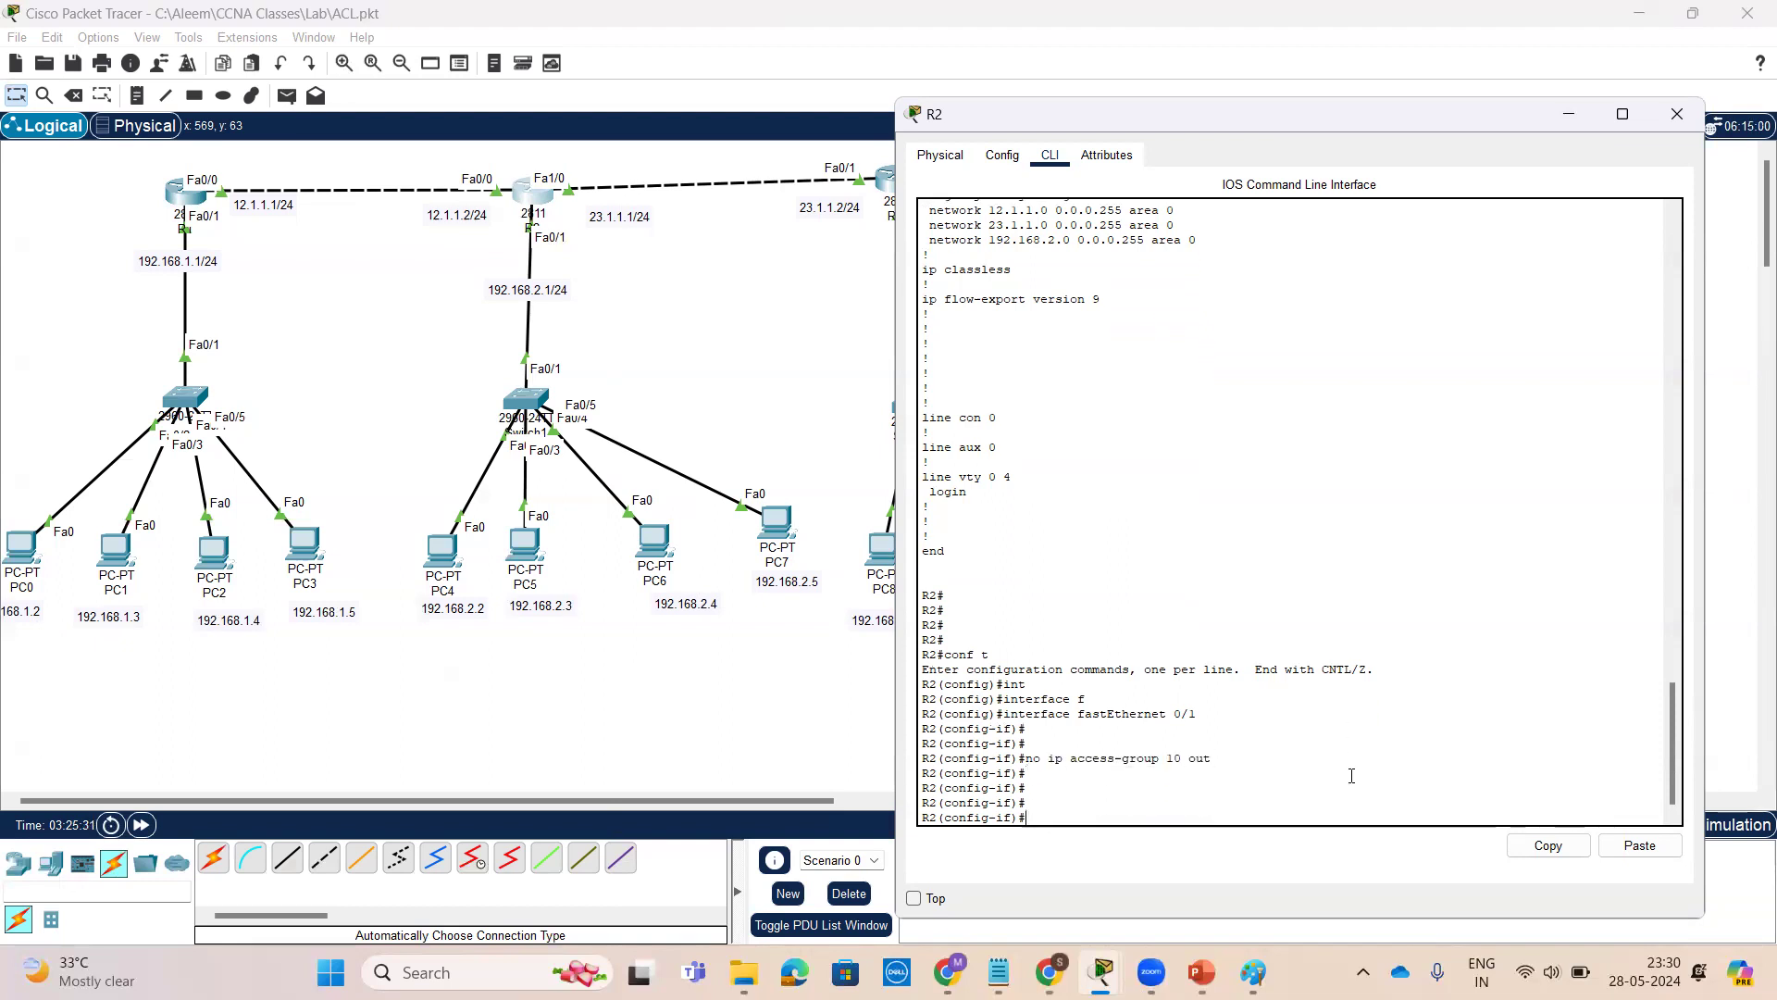
pyautogui.hotkey('ctrl', 'z')
pyautogui.press('Return')
pyautogui.press('Return')
pyautogui.press('Return')
pyautogui.press('Return')
pyautogui.press('Return')
pyautogui.press('Return')
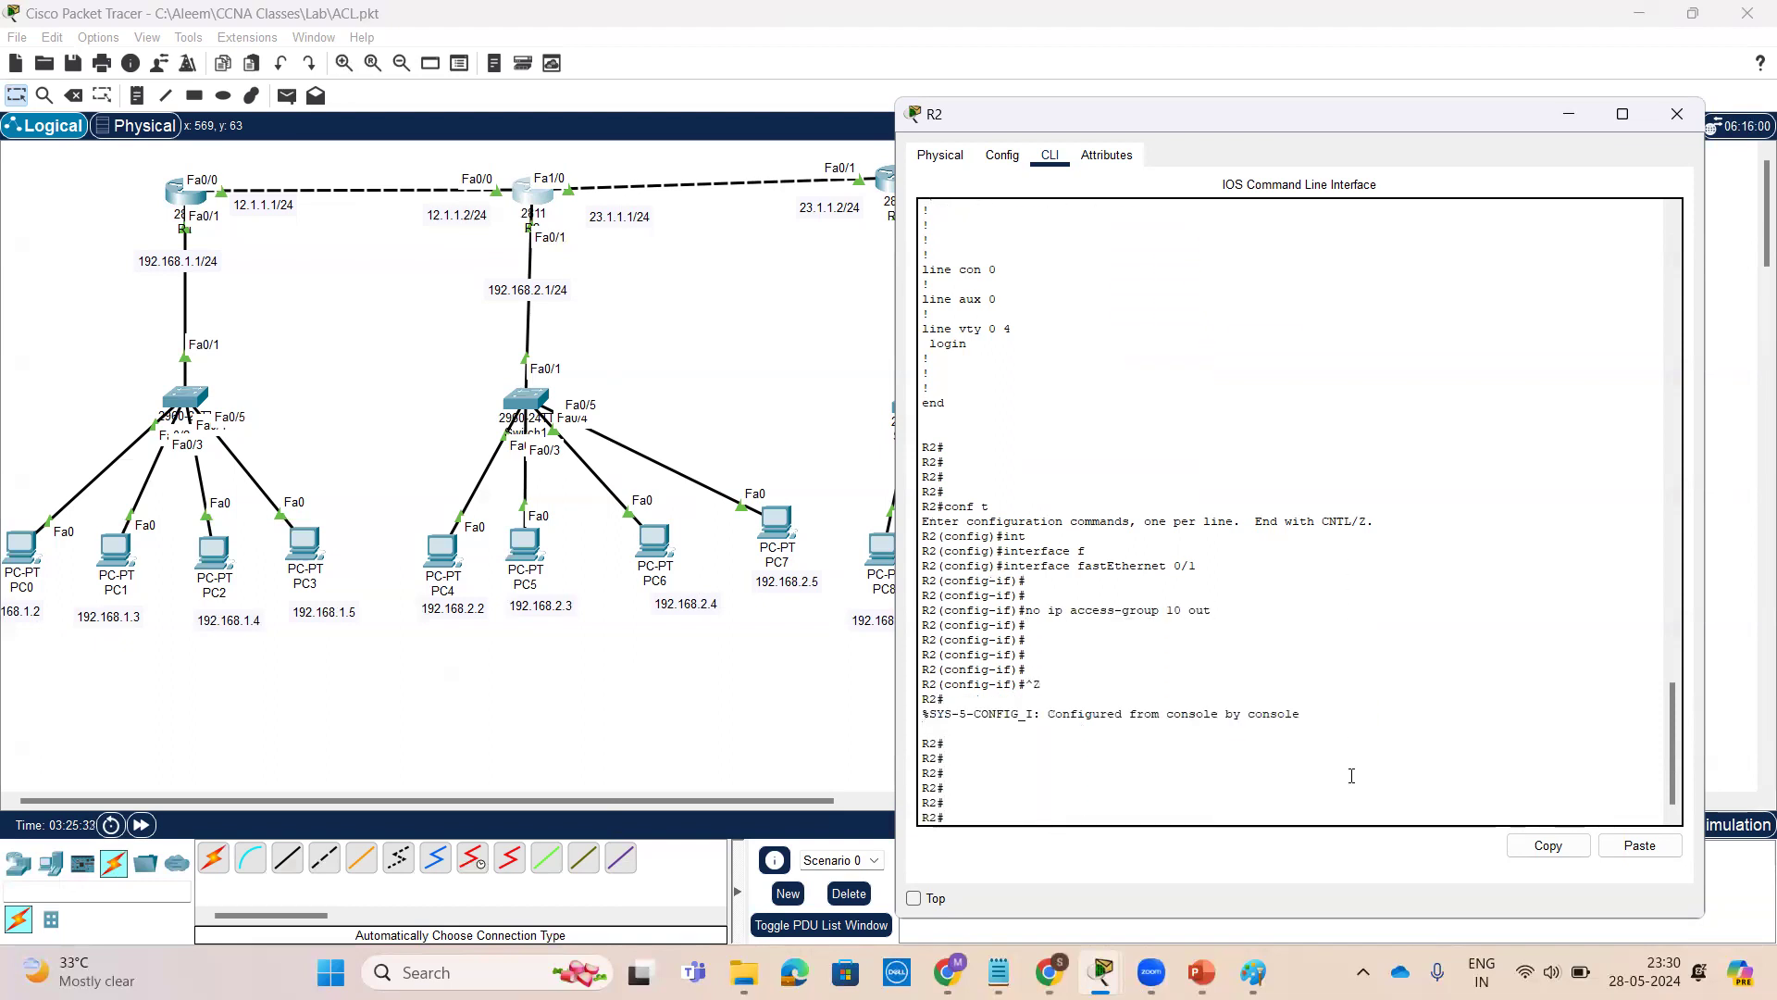
# Open R3's command line, enter privileged mode and display its running configuration
pyautogui.click(870, 223)
pyautogui.click(890, 179)
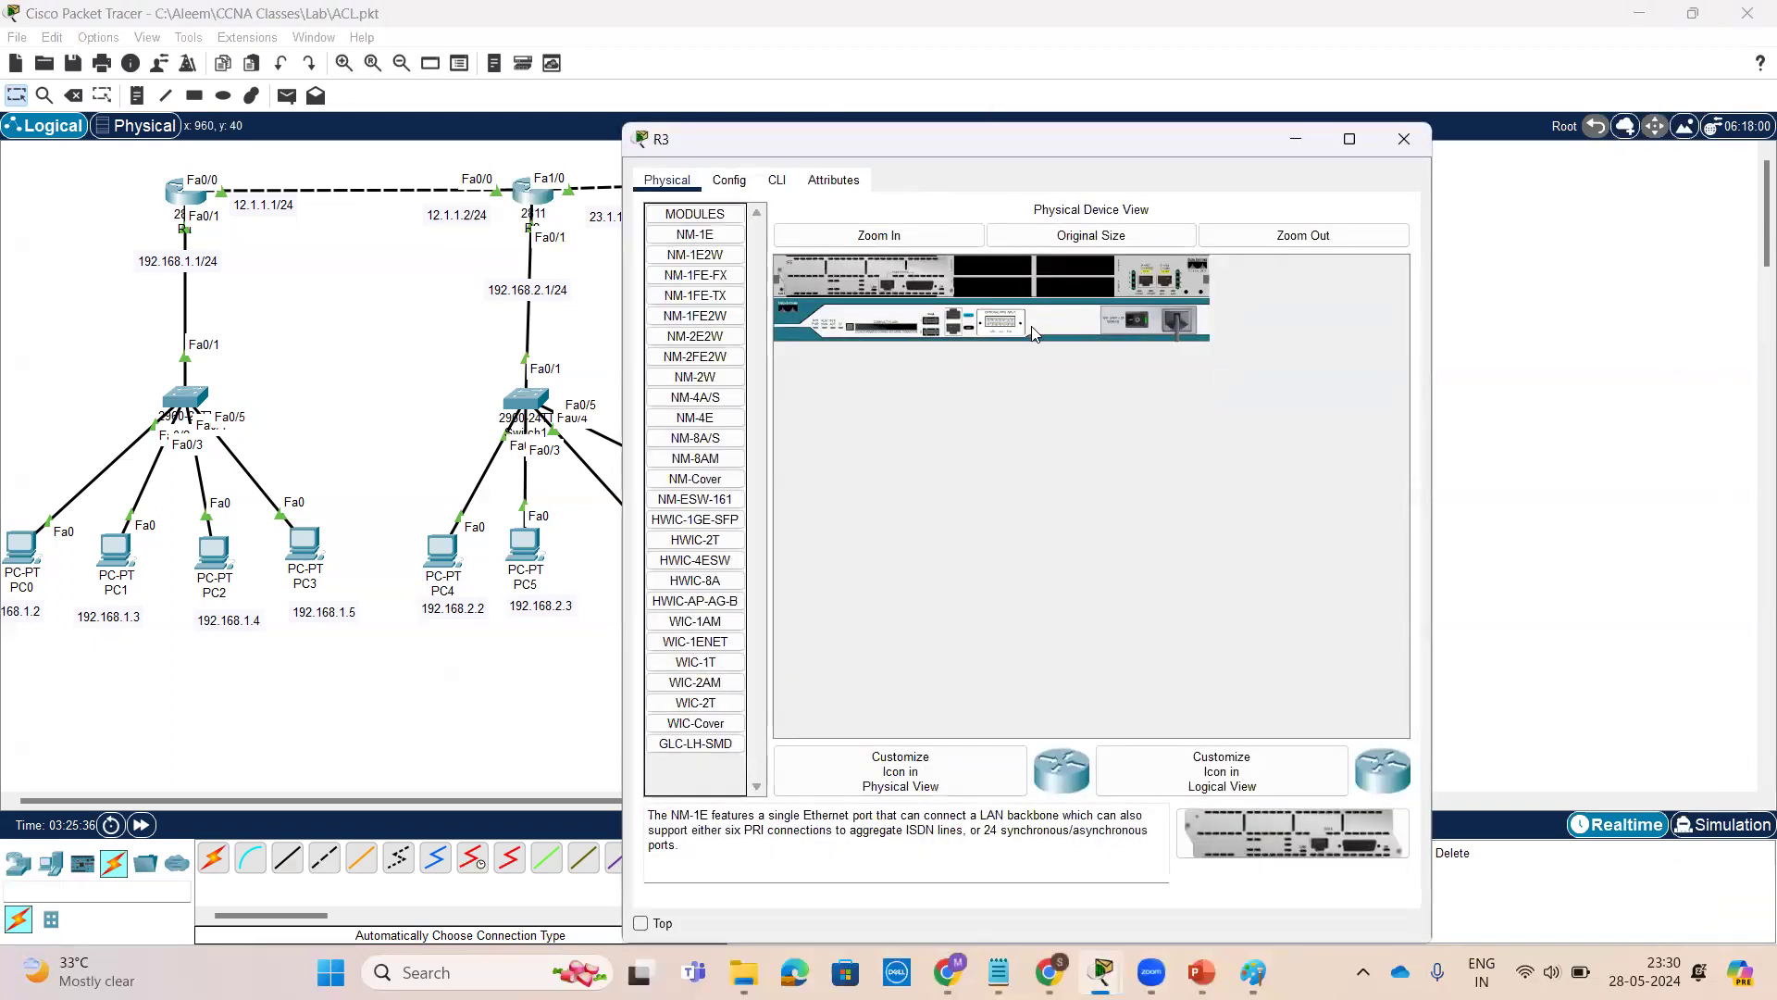
pyautogui.click(778, 182)
pyautogui.press('Return')
pyautogui.press('Return')
pyautogui.press('Return')
pyautogui.press('Return')
pyautogui.write('en')
pyautogui.press('Return')
pyautogui.press('Return')
pyautogui.press('Return')
pyautogui.write('sh')
pyautogui.press('Tab')
pyautogui.write('r')
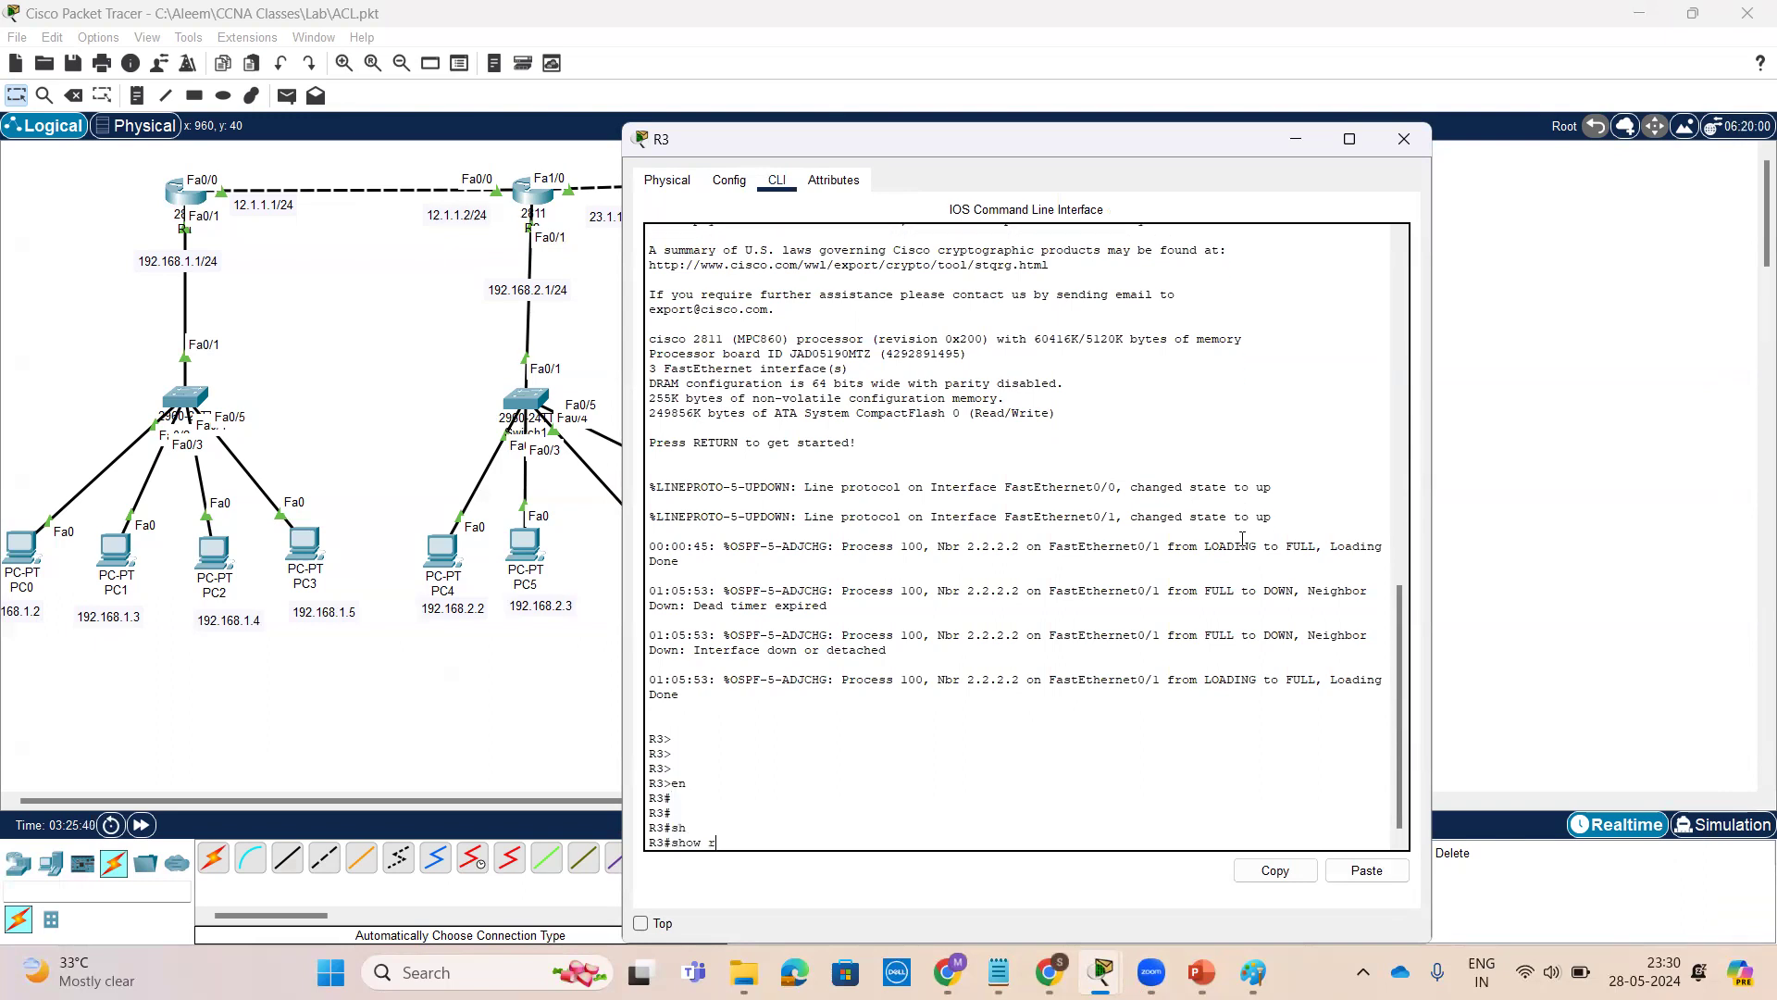
pyautogui.write('u')
pyautogui.press('Tab')
pyautogui.press('Return')
pyautogui.press('space')
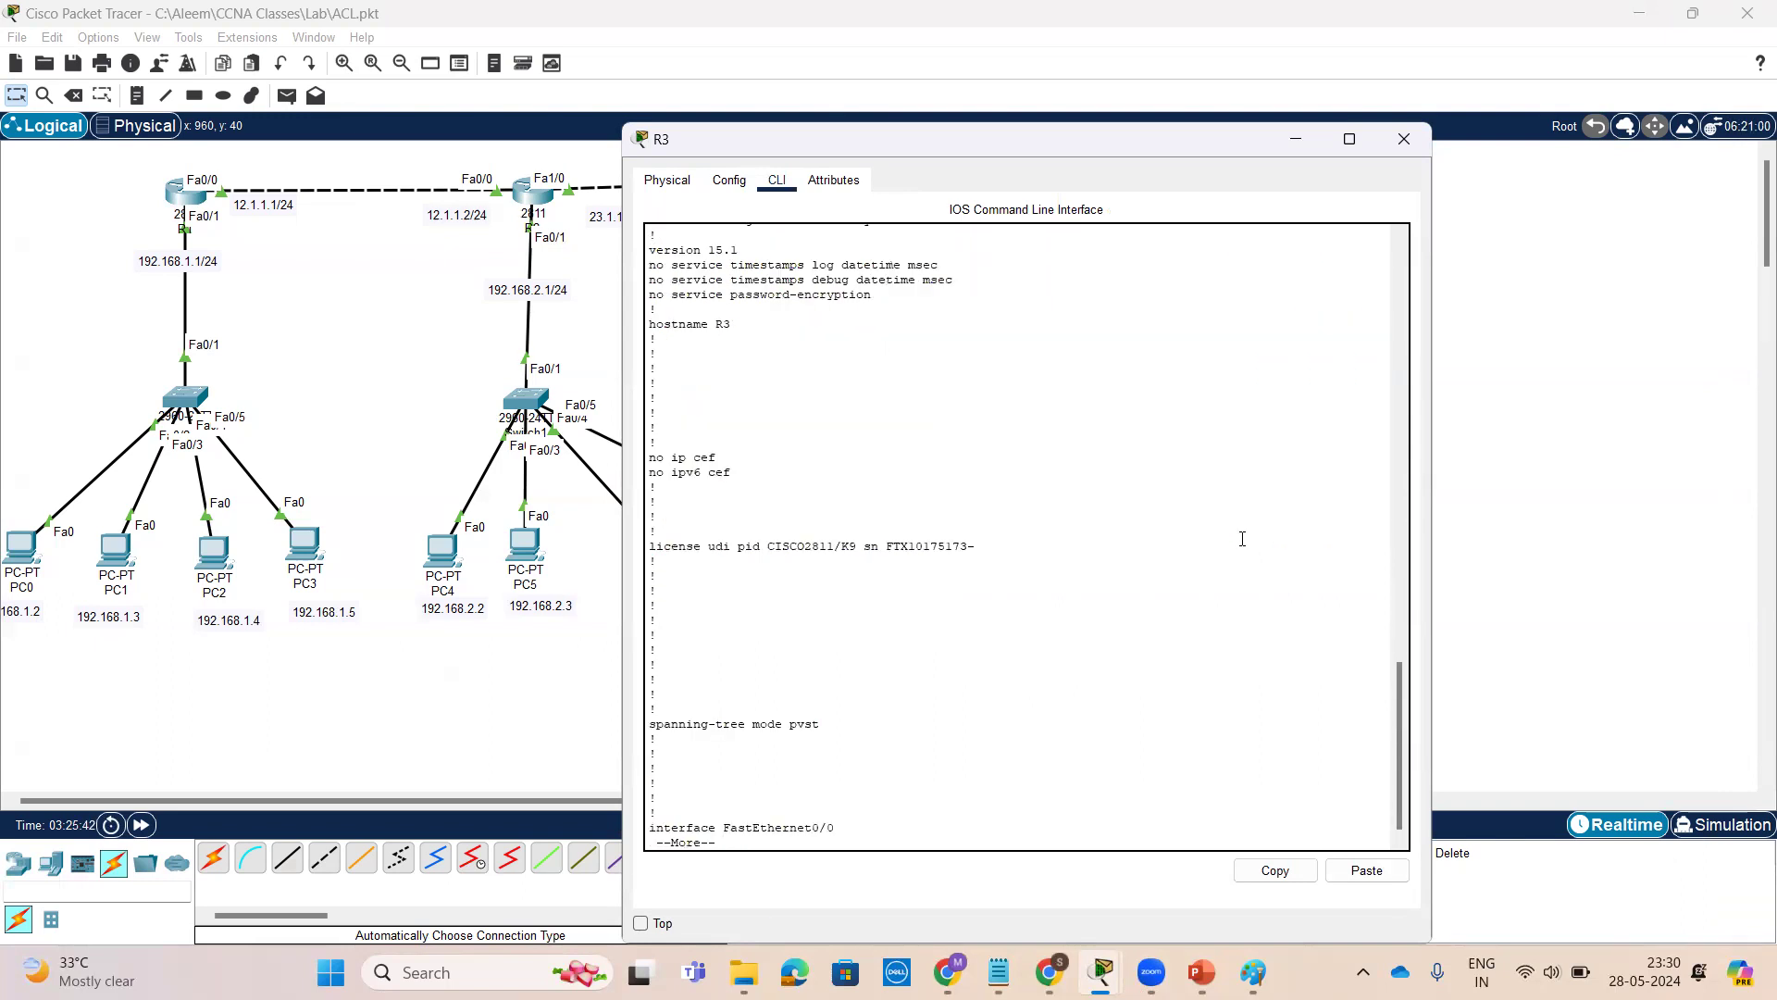
pyautogui.press('space')
# Review R3's interface and OSPF network statements, then close R3's window
pyautogui.scroll(4, 1114, 503)
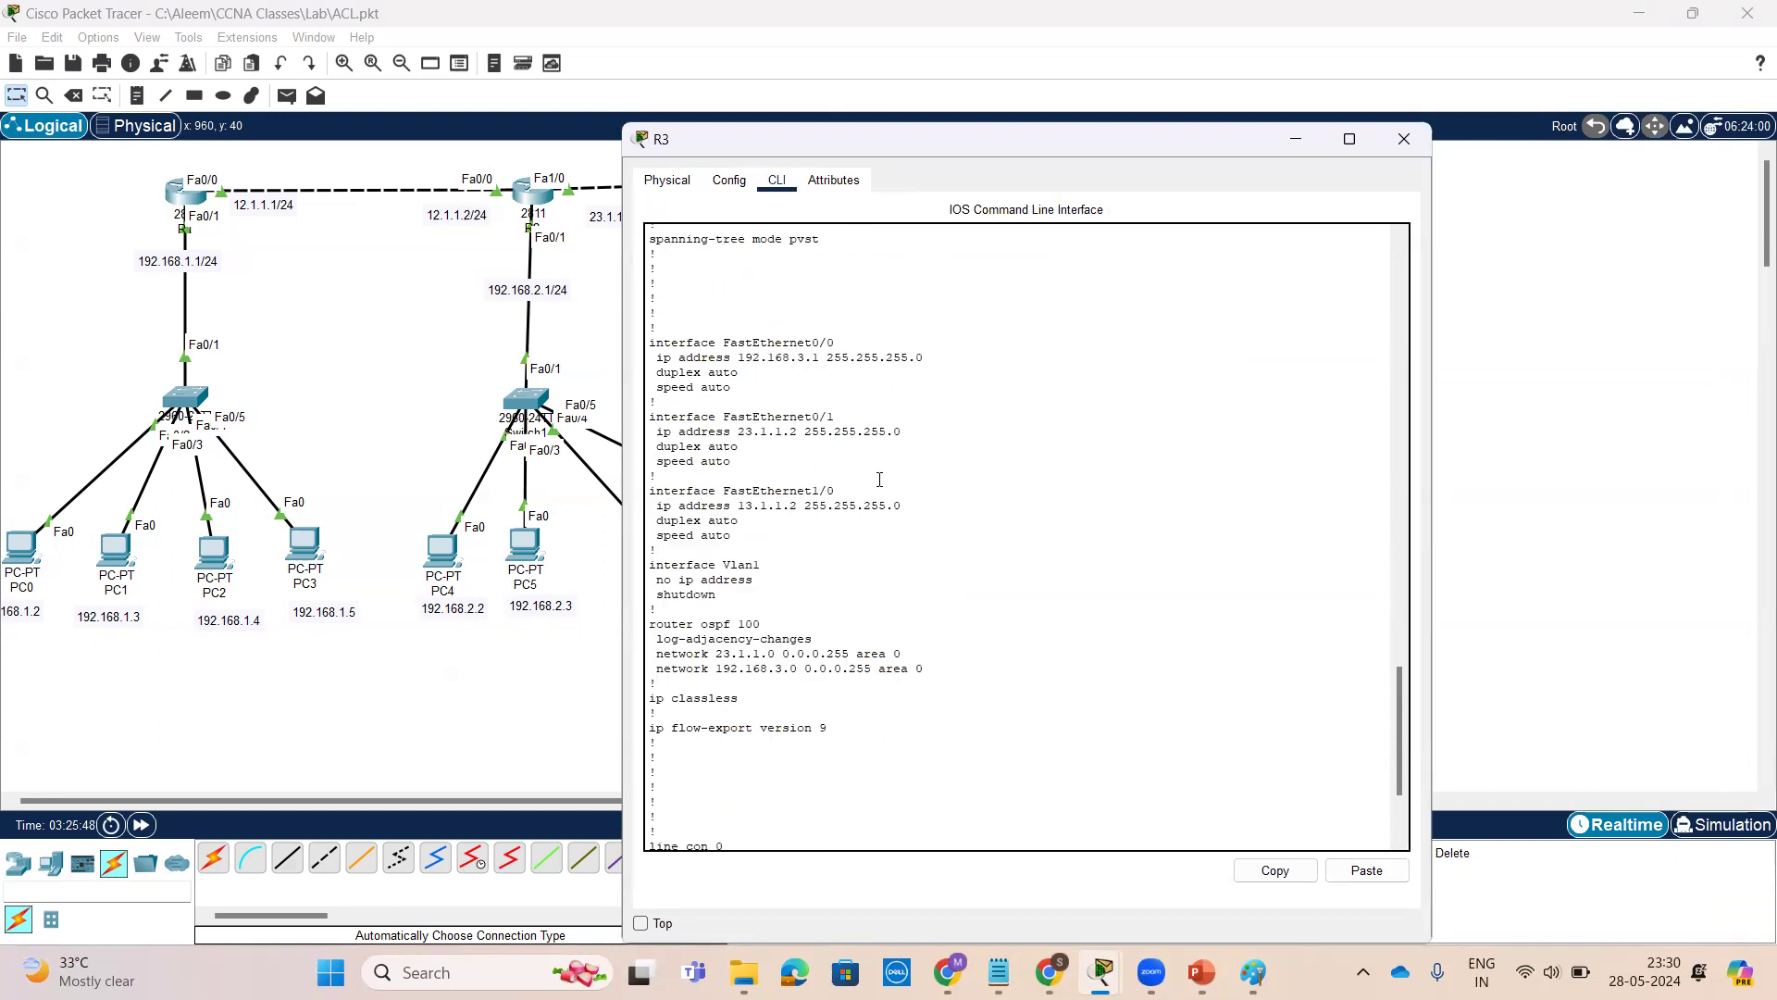
pyautogui.scroll(-2, 850, 533)
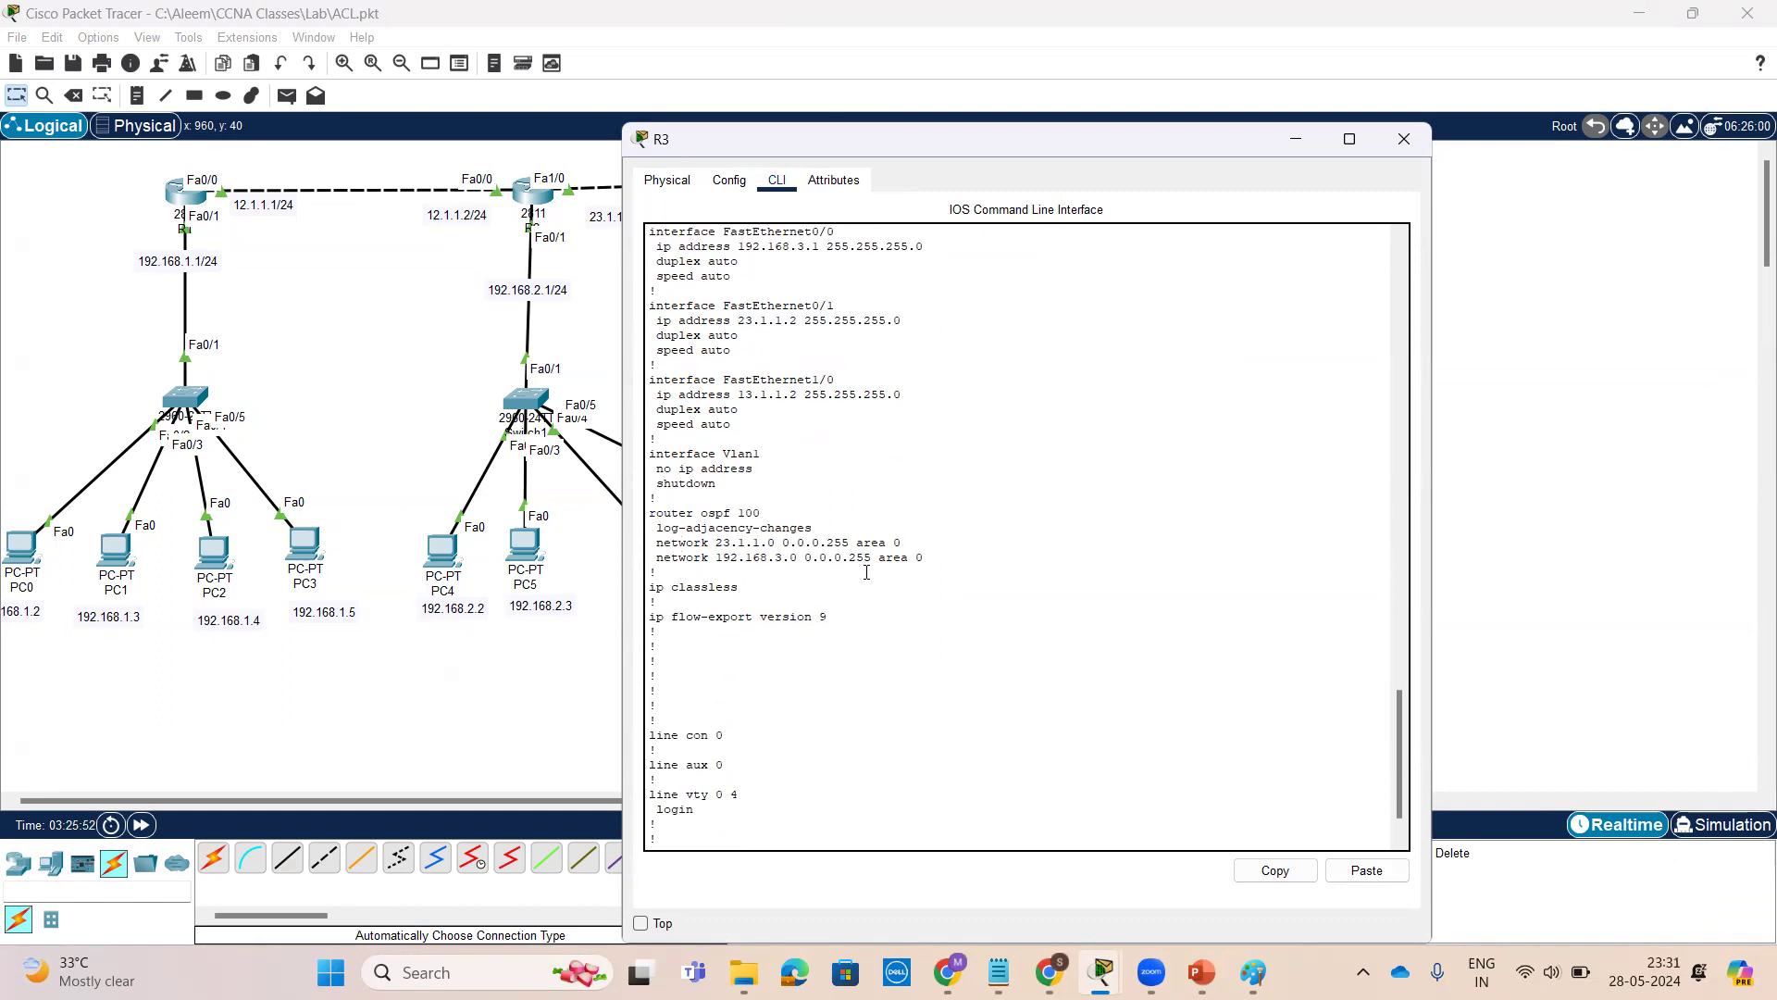
pyautogui.moveTo(929, 558); pyautogui.dragTo(673, 527)
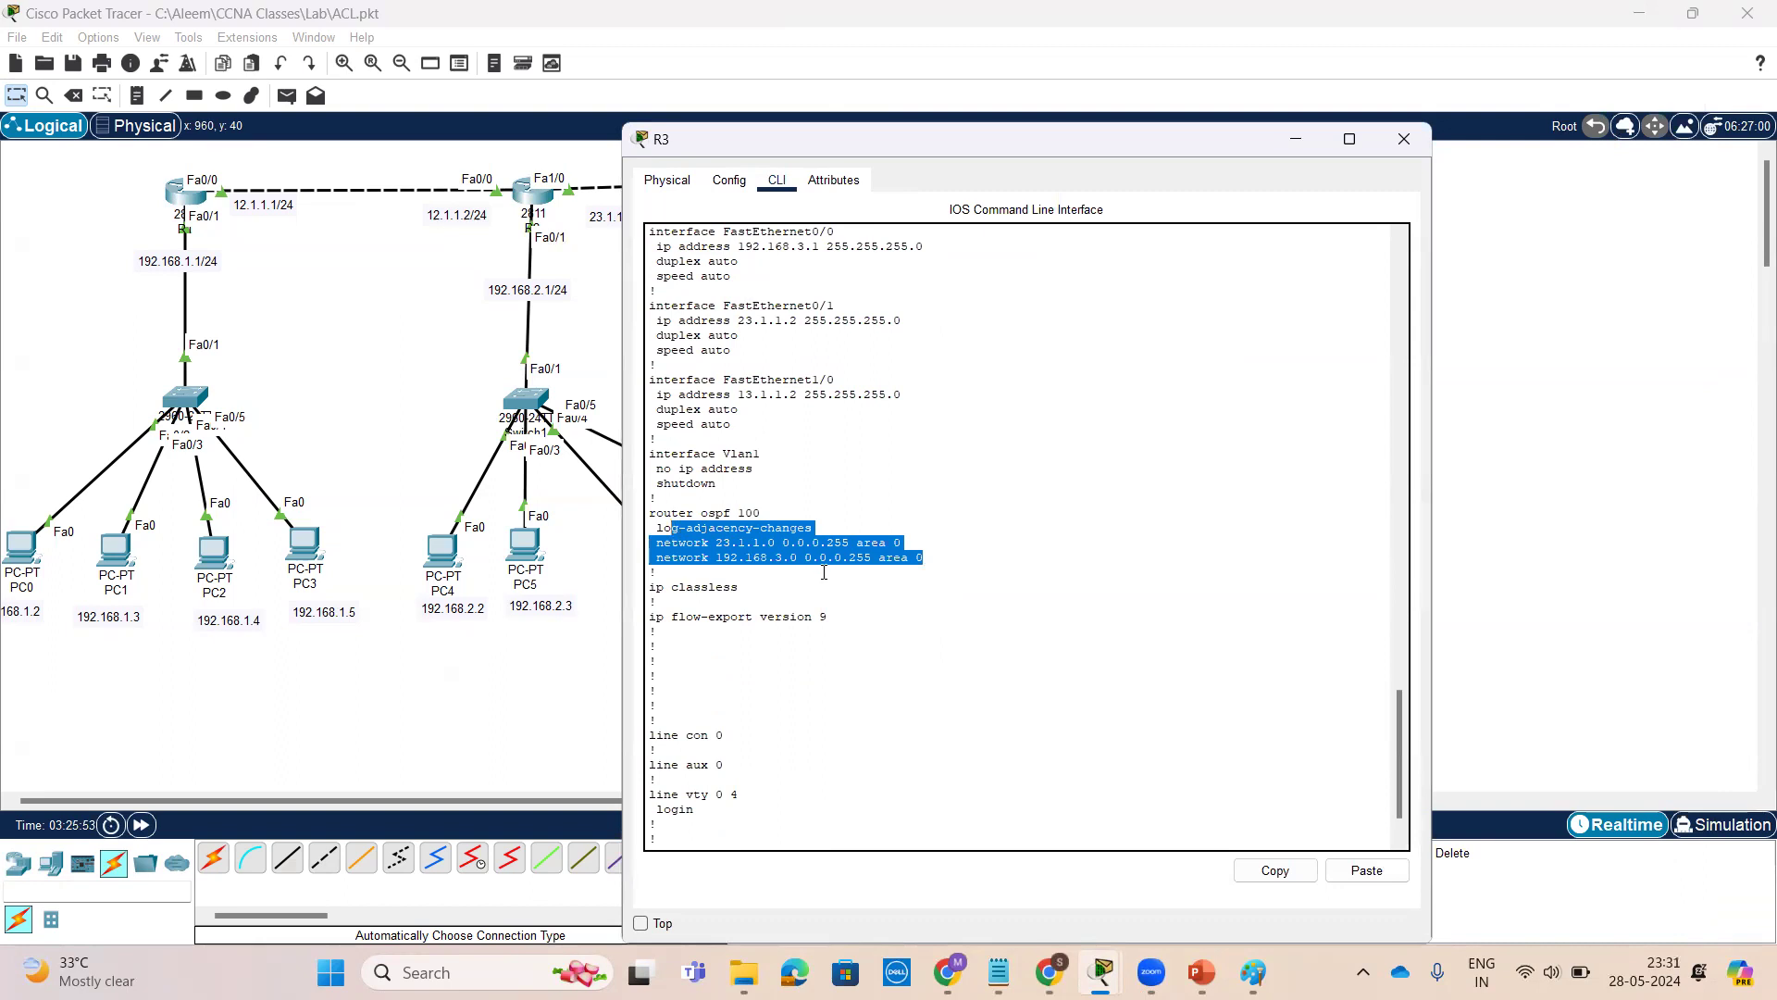
pyautogui.scroll(-2, 822, 572)
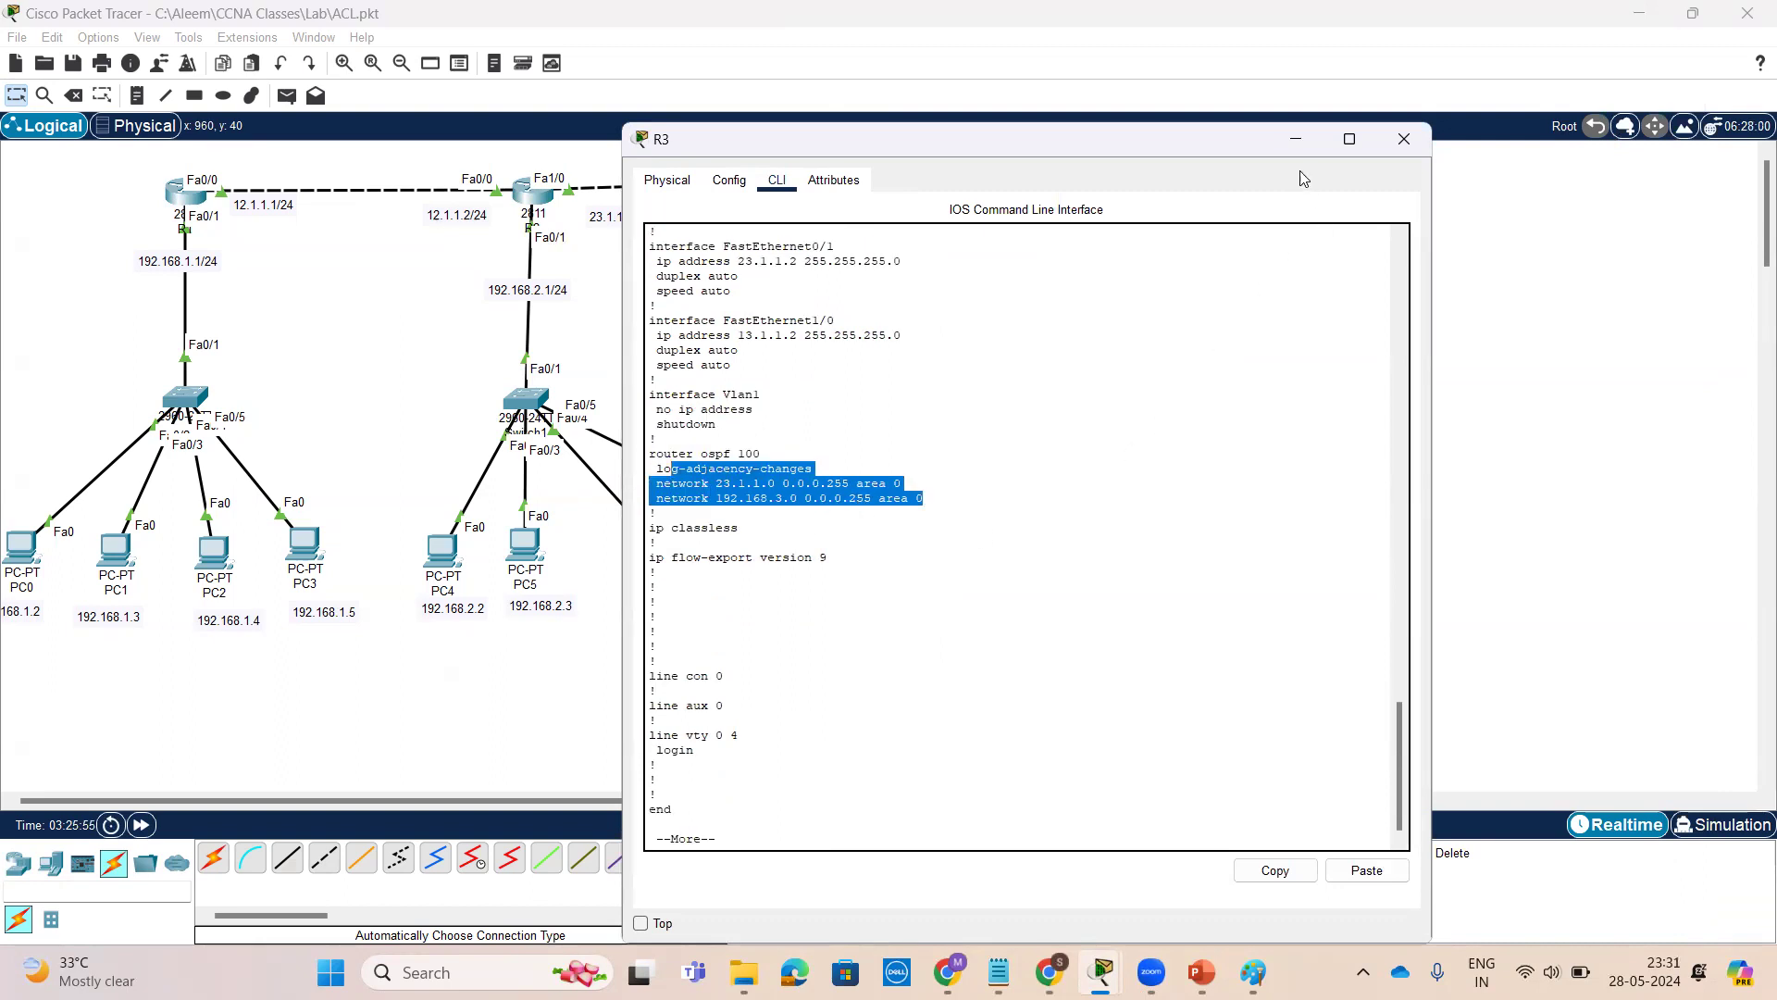
pyautogui.click(1296, 142)
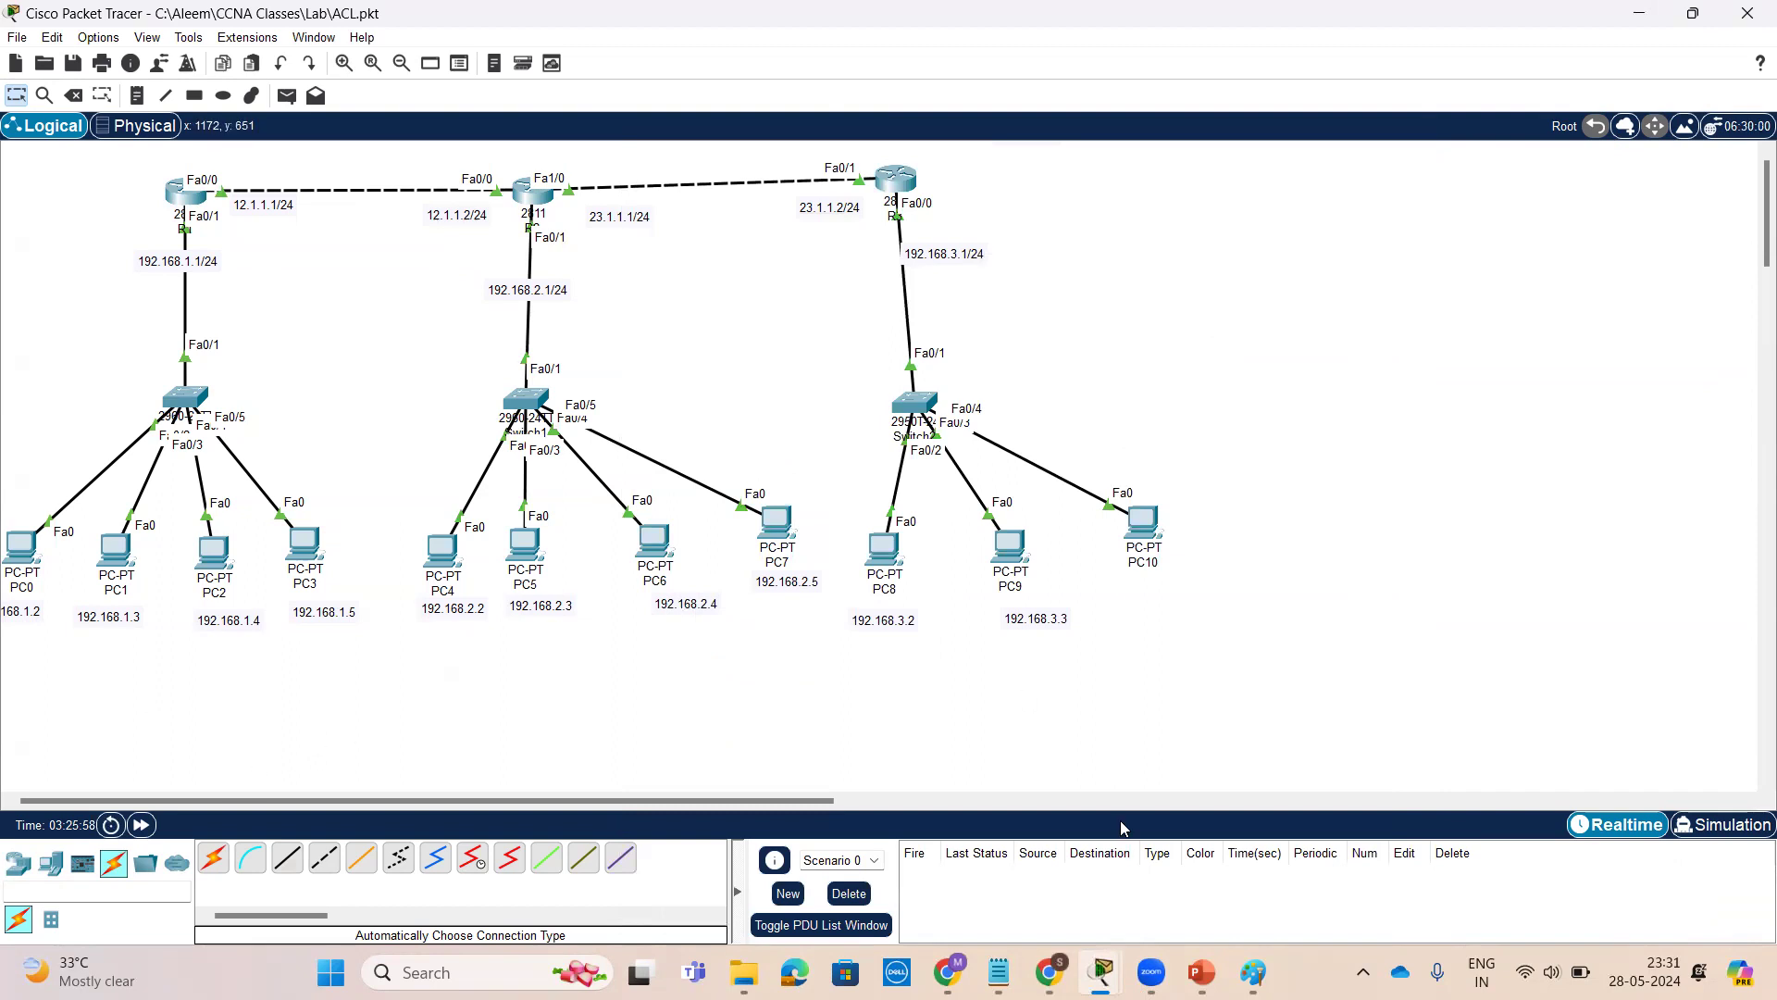
pyautogui.click(770, 74)
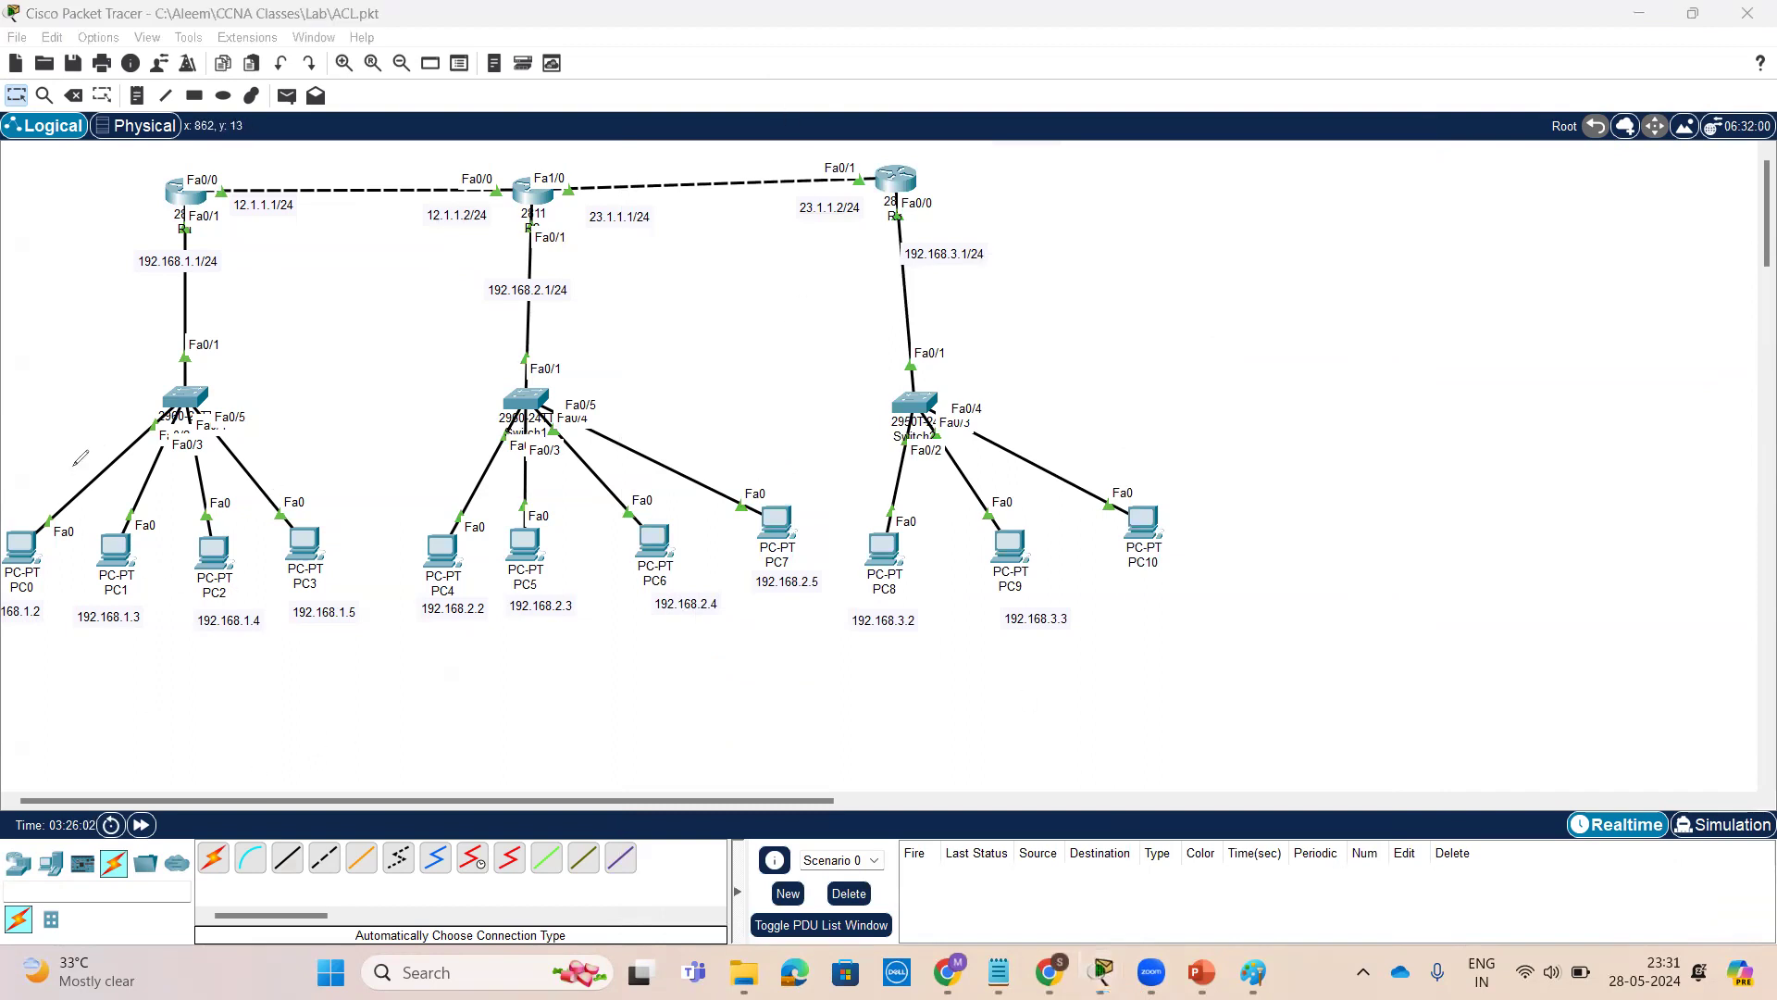
pyautogui.moveTo(74, 463)
pyautogui.mouseDown()
pyautogui.moveTo(296, 153)
pyautogui.moveTo(792, 166)
pyautogui.moveTo(919, 297)
pyautogui.moveTo(910, 531)
pyautogui.moveTo(932, 507)
pyautogui.mouseUp()
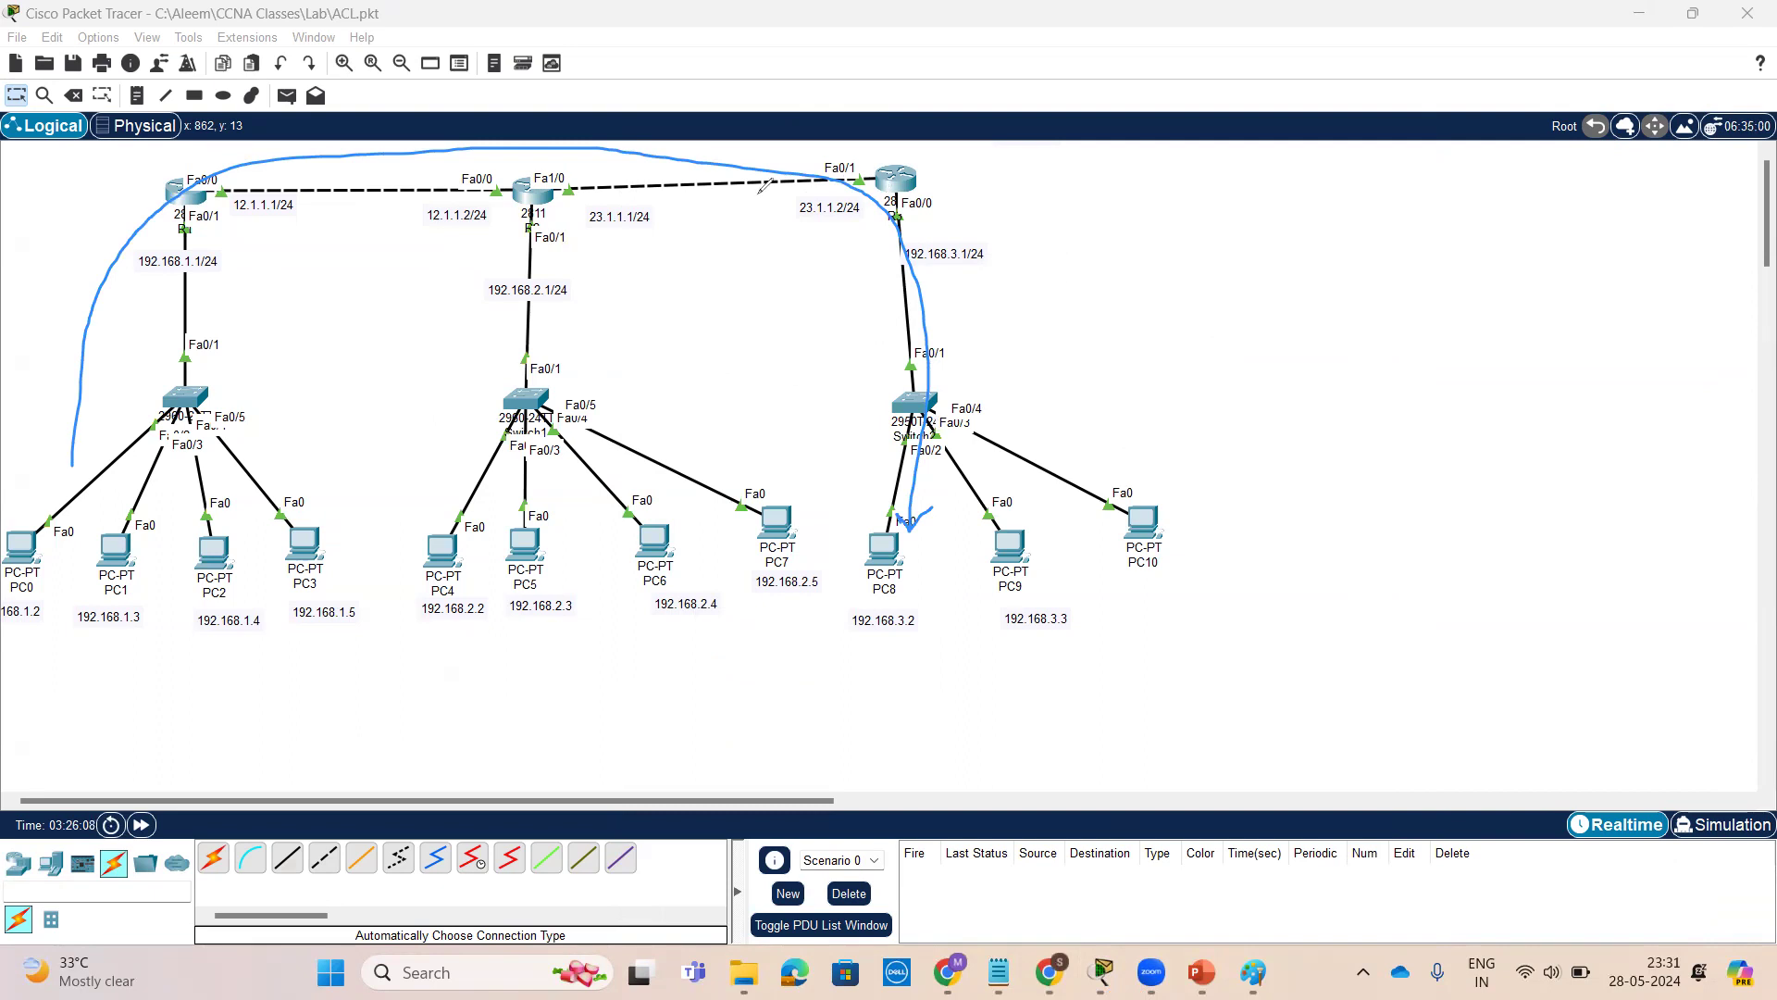
pyautogui.moveTo(230, 227); pyautogui.dragTo(828, 227)
pyautogui.moveTo(960, 215)
pyautogui.mouseDown()
pyautogui.moveTo(1055, 197)
pyautogui.moveTo(1041, 222)
pyautogui.moveTo(1155, 207)
pyautogui.mouseUp()
pyautogui.moveTo(1159, 166)
pyautogui.mouseDown()
pyautogui.moveTo(1150, 225)
pyautogui.moveTo(1205, 176)
pyautogui.mouseUp()
pyautogui.moveTo(1130, 292)
pyautogui.mouseDown()
pyautogui.moveTo(1126, 305)
pyautogui.moveTo(1126, 283)
pyautogui.mouseUp()
pyautogui.moveTo(1189, 269)
pyautogui.mouseDown()
pyautogui.moveTo(1174, 311)
pyautogui.moveTo(1217, 283)
pyautogui.mouseUp()
pyautogui.moveTo(1211, 261); pyautogui.dragTo(1221, 271)
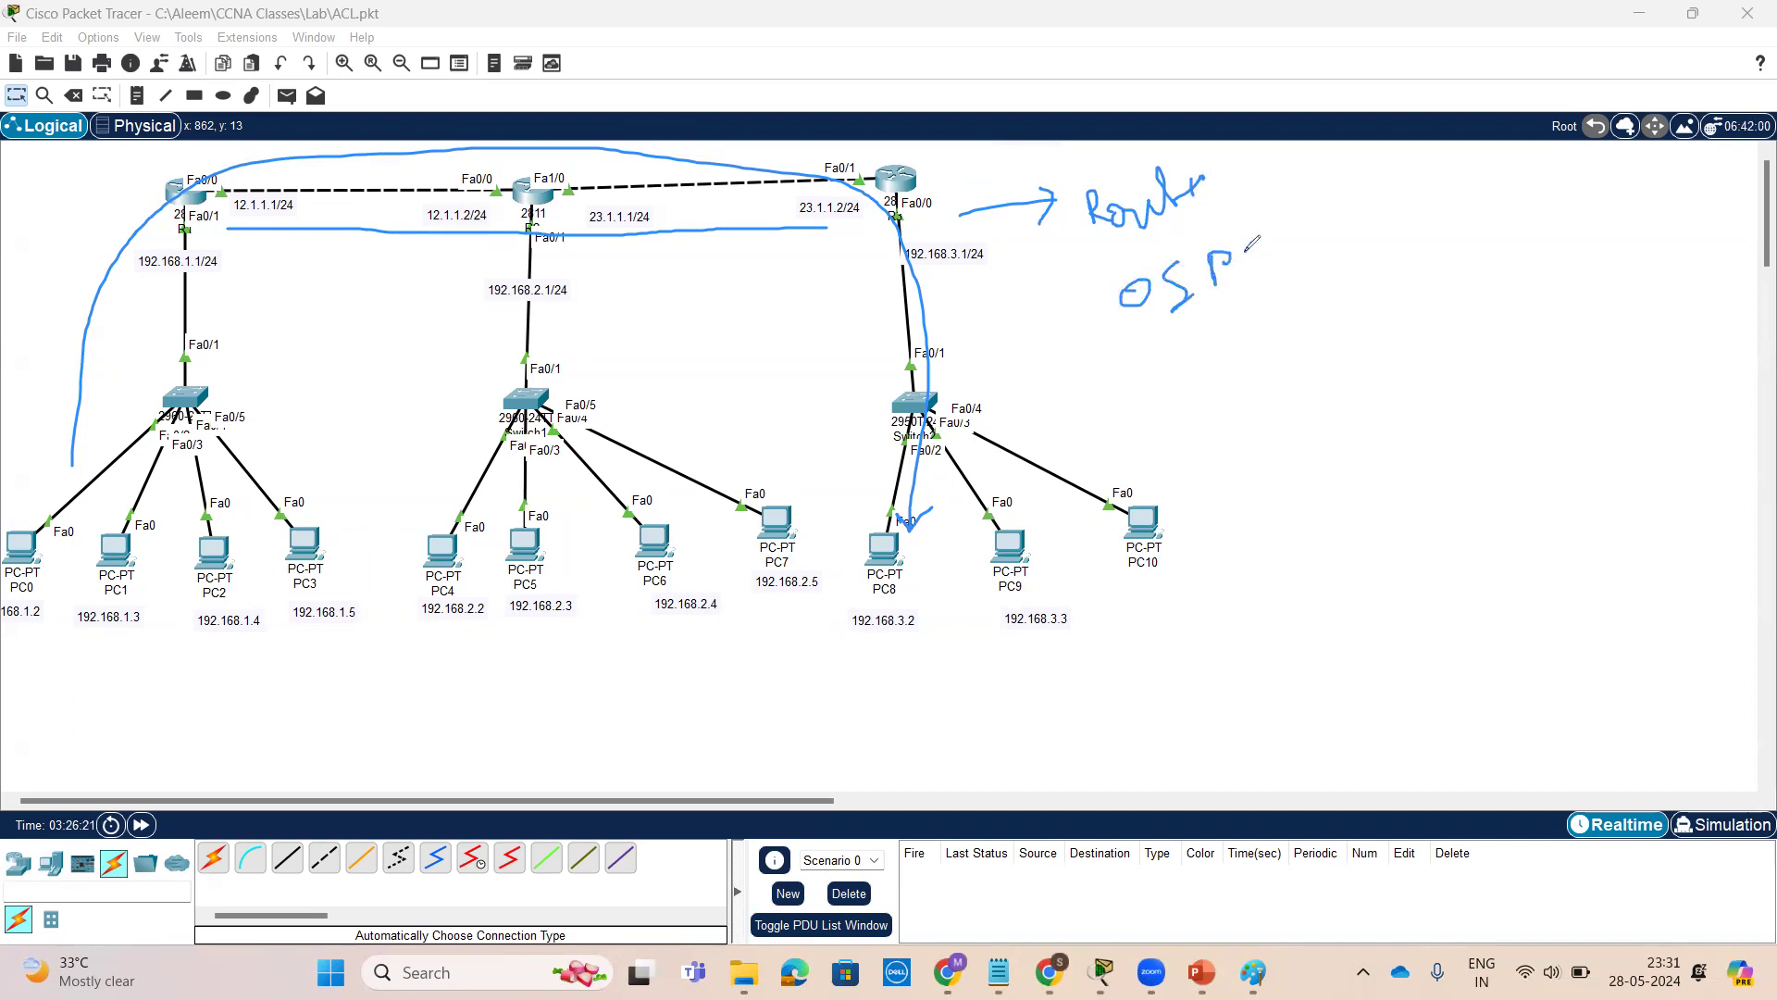
pyautogui.moveTo(1261, 252)
pyautogui.mouseDown()
pyautogui.moveTo(1257, 286)
pyautogui.moveTo(1292, 249)
pyautogui.moveTo(1287, 264)
pyautogui.mouseUp()
pyautogui.moveTo(1198, 385)
pyautogui.mouseDown()
pyautogui.moveTo(1207, 352)
pyautogui.moveTo(1245, 363)
pyautogui.moveTo(1298, 337)
pyautogui.mouseUp()
pyautogui.moveTo(1244, 456)
pyautogui.mouseDown()
pyautogui.moveTo(1277, 452)
pyautogui.moveTo(1284, 430)
pyautogui.moveTo(1314, 466)
pyautogui.mouseUp()
pyautogui.moveTo(1345, 395)
pyautogui.mouseDown()
pyautogui.moveTo(1362, 430)
pyautogui.moveTo(1381, 393)
pyautogui.moveTo(1466, 390)
pyautogui.mouseUp()
pyautogui.moveTo(140, 294); pyautogui.dragTo(222, 286)
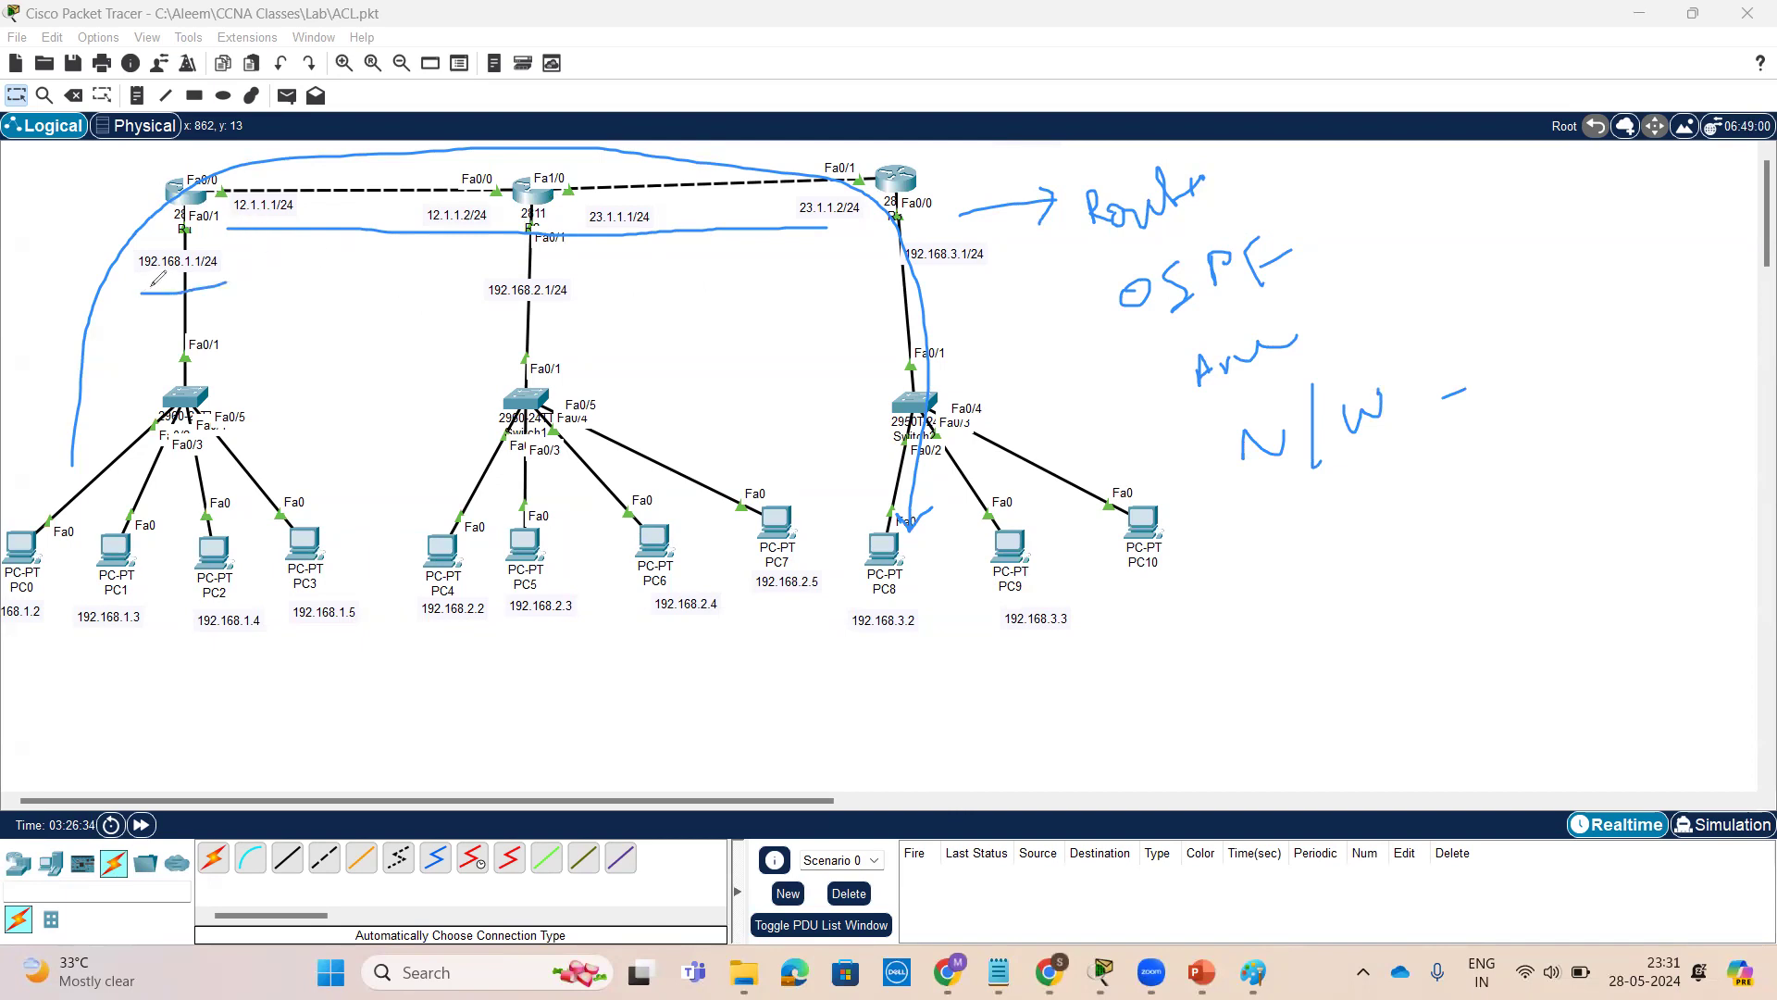
pyautogui.moveTo(230, 222); pyautogui.dragTo(312, 221)
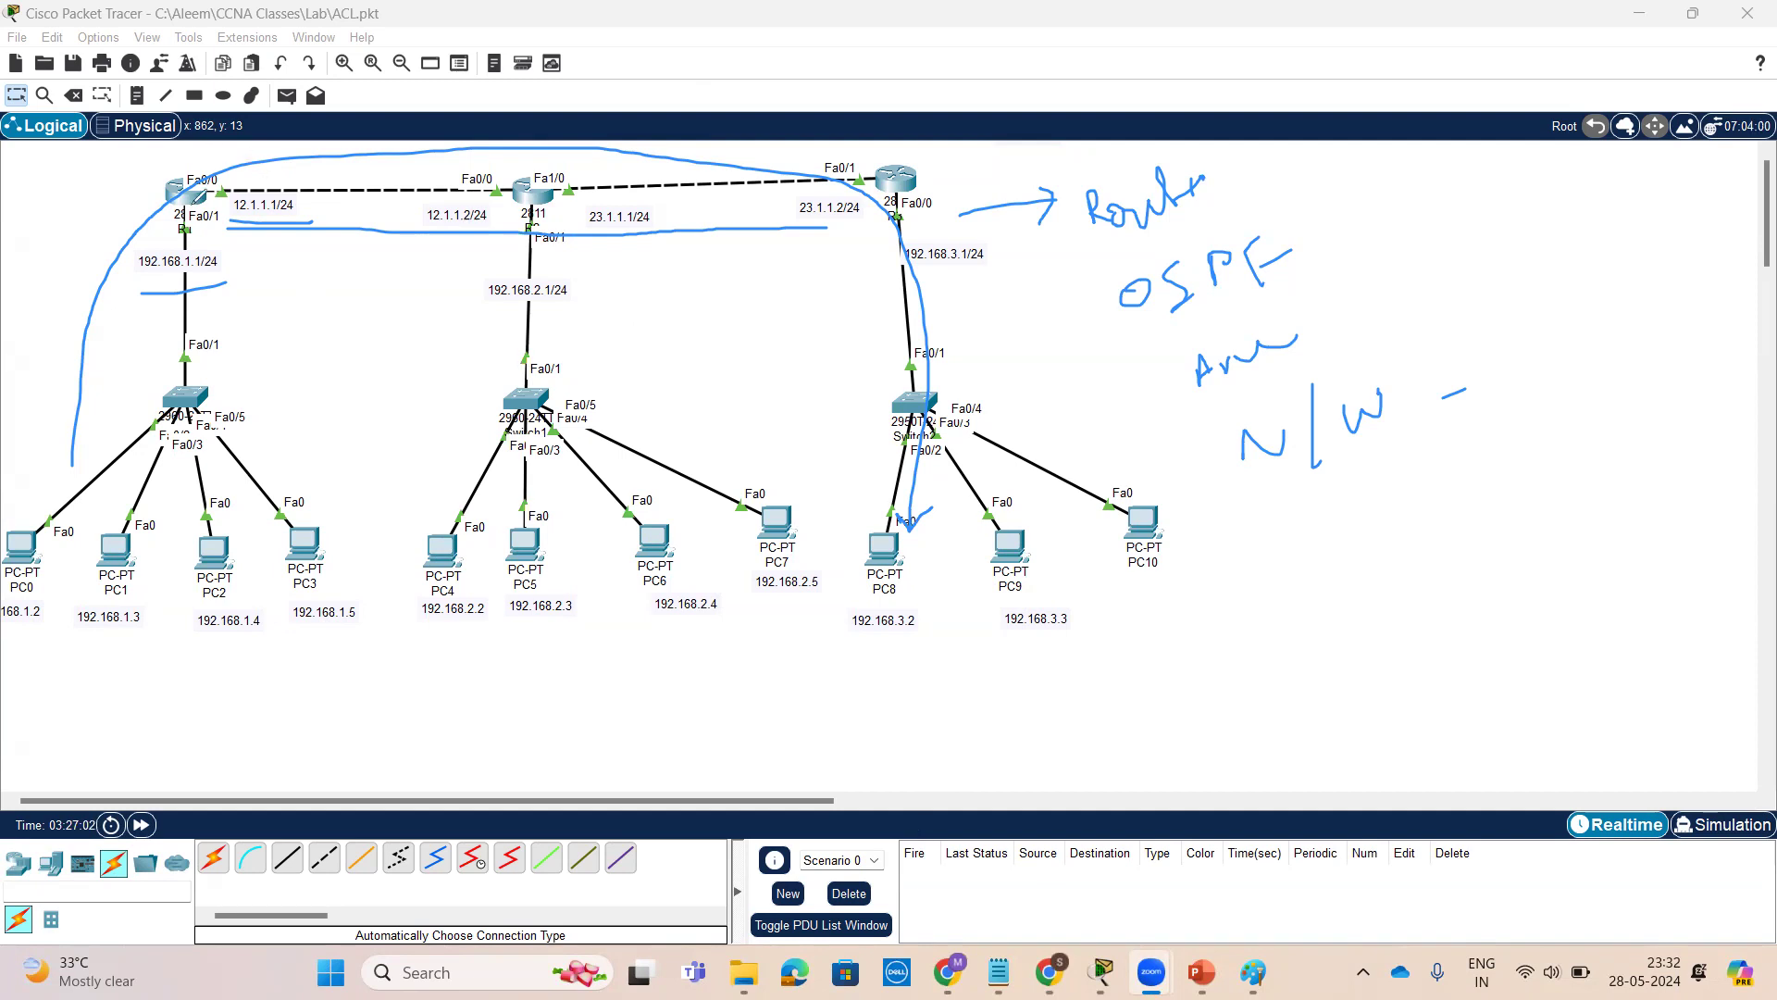
# Open R1's command line, enter global configuration mode and display the routing protocols with do sh ip proto
pyautogui.click(188, 192)
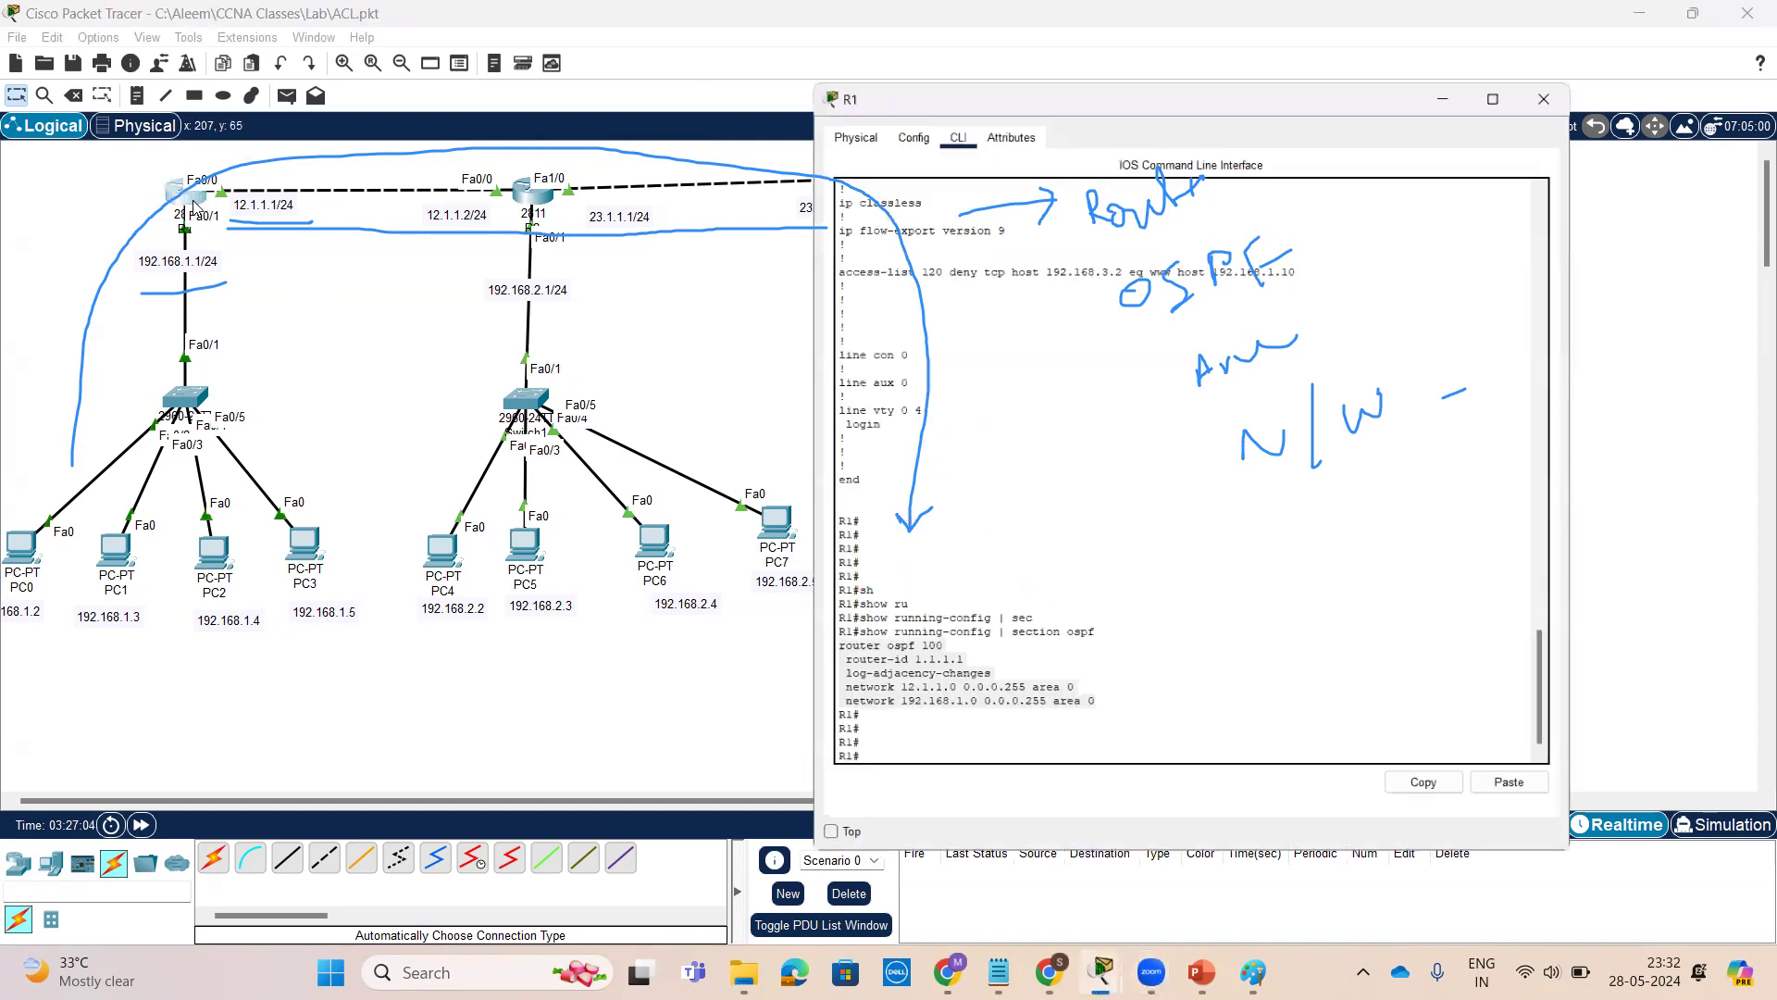
pyautogui.click(1233, 578)
pyautogui.press('Return')
pyautogui.press('Return')
pyautogui.press('Return')
pyautogui.press('Return')
pyautogui.press('Return')
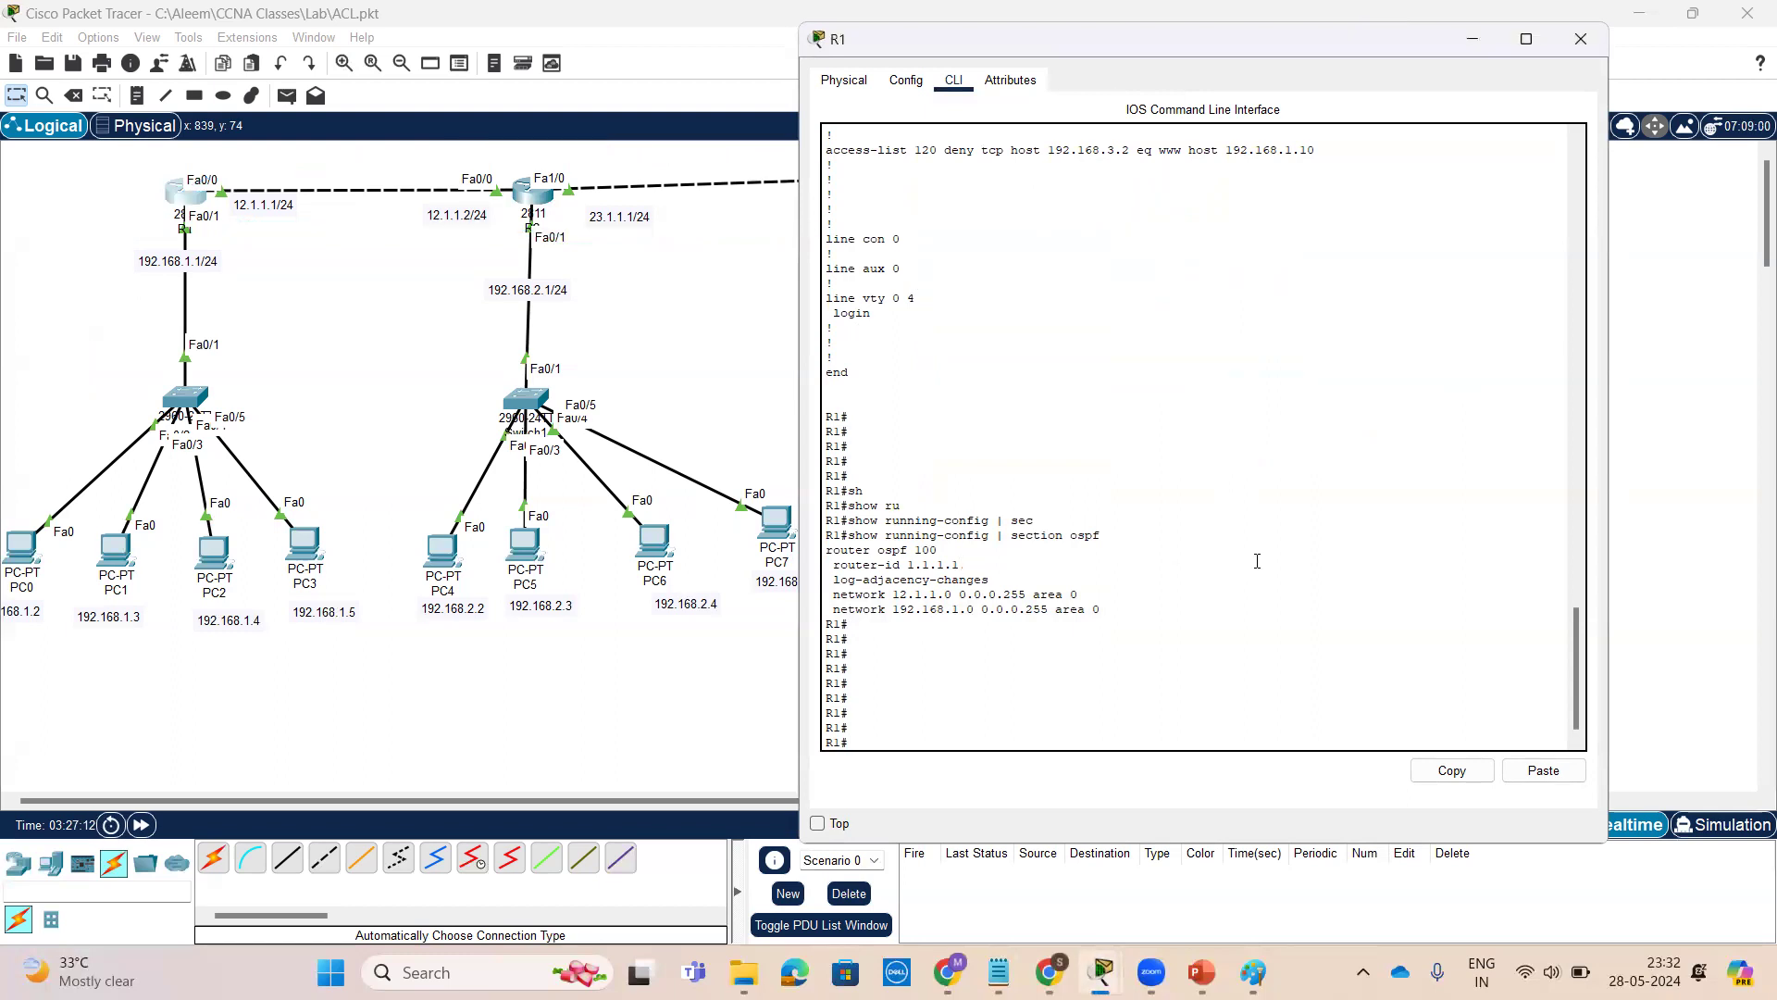
pyautogui.press('Return')
pyautogui.press('Return')
pyautogui.press('Return')
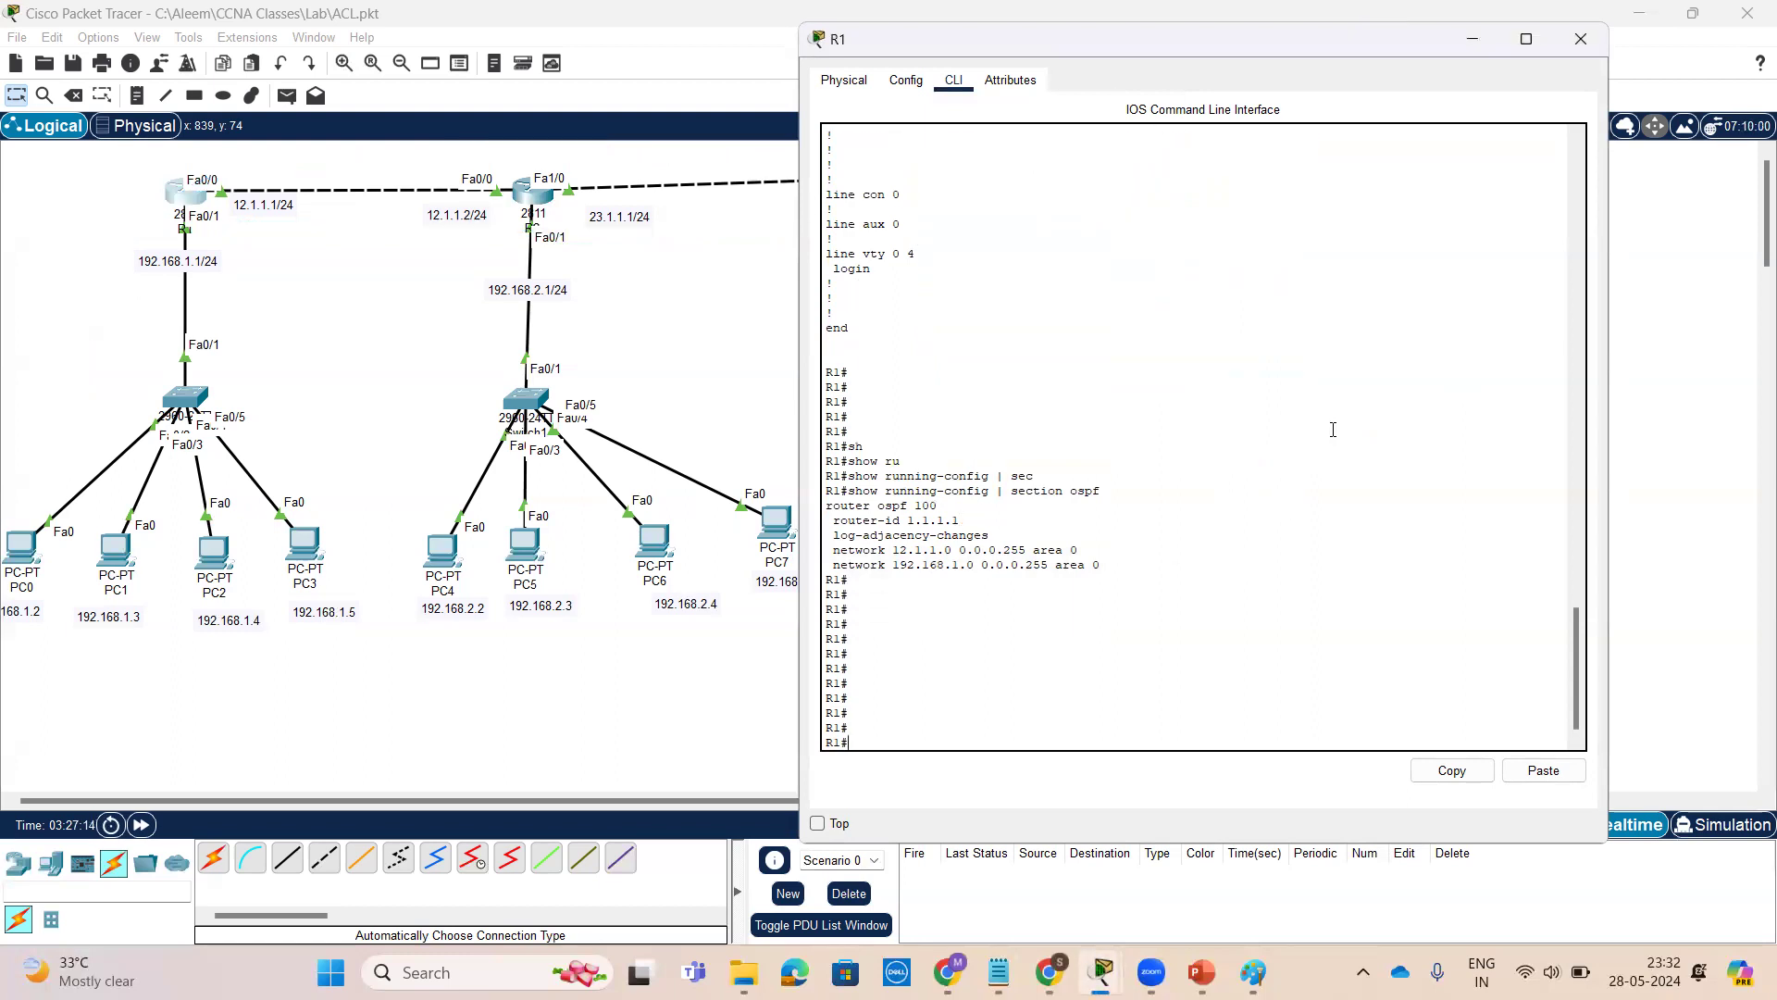
pyautogui.write('conf t')
pyautogui.press('Return')
pyautogui.press('Return')
pyautogui.press('Return')
pyautogui.press('Return')
pyautogui.write('no')
pyautogui.press('BackSpace')
pyautogui.press('BackSpace')
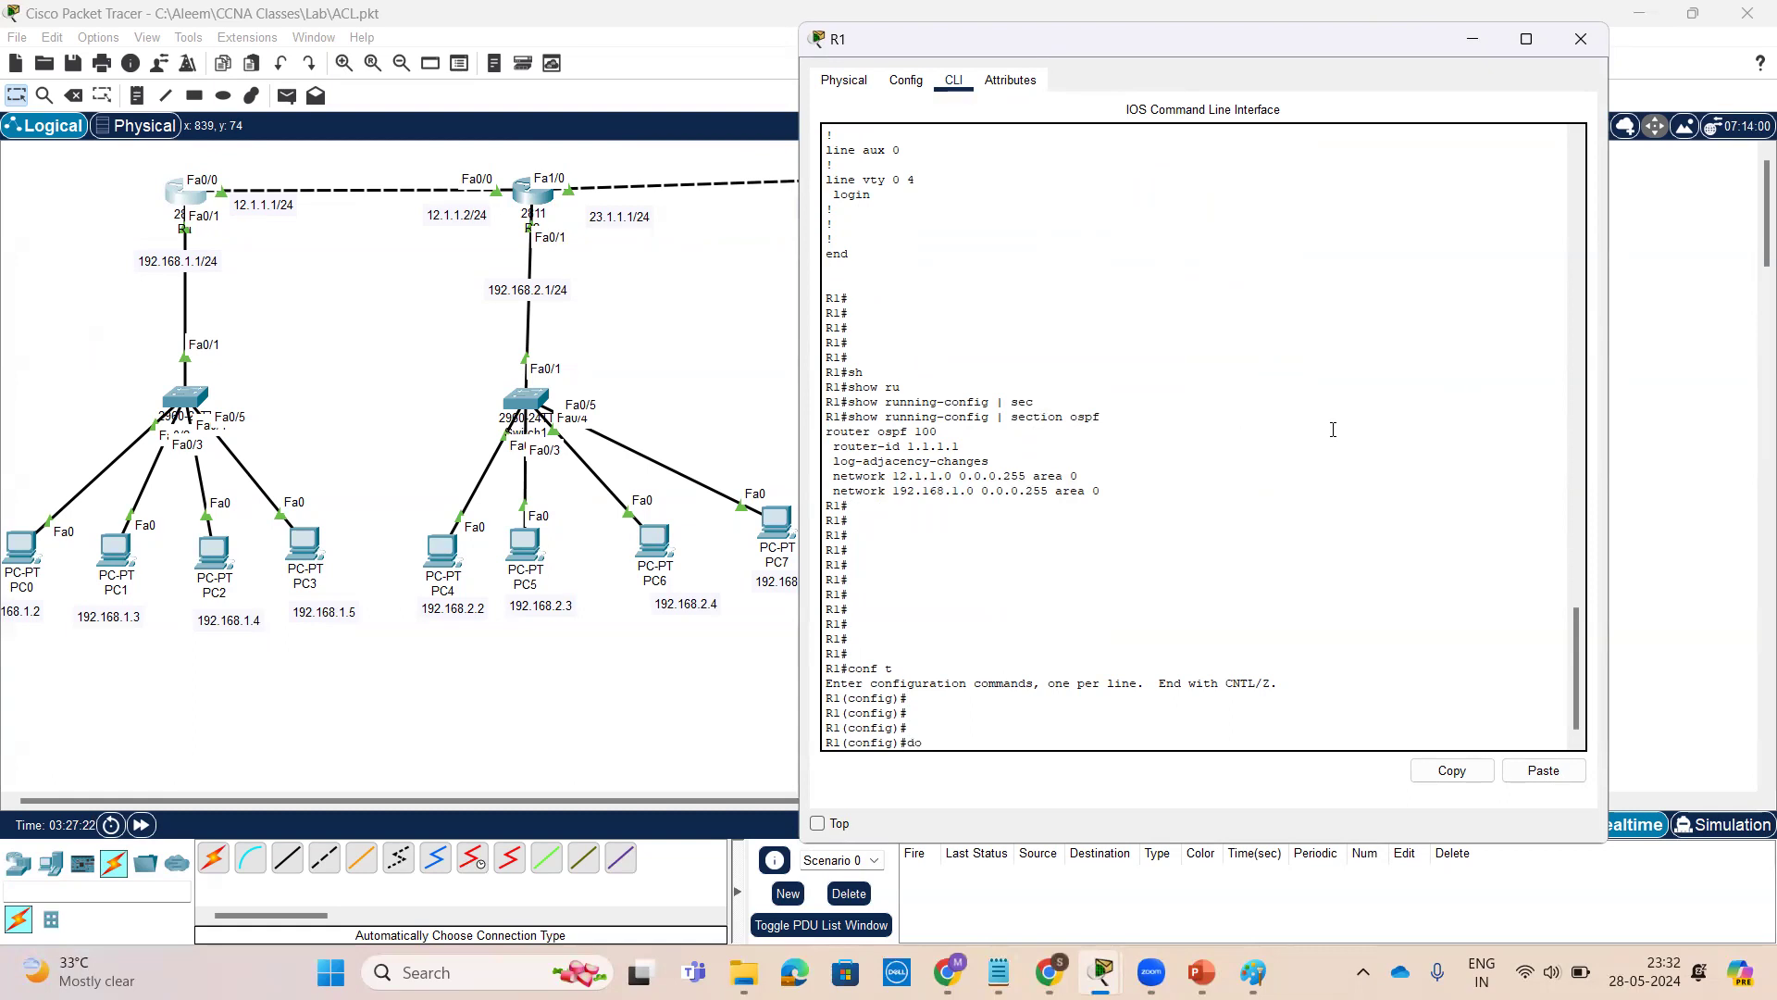
pyautogui.write('do sh ip r')
pyautogui.write('roto')
pyautogui.press('Return')
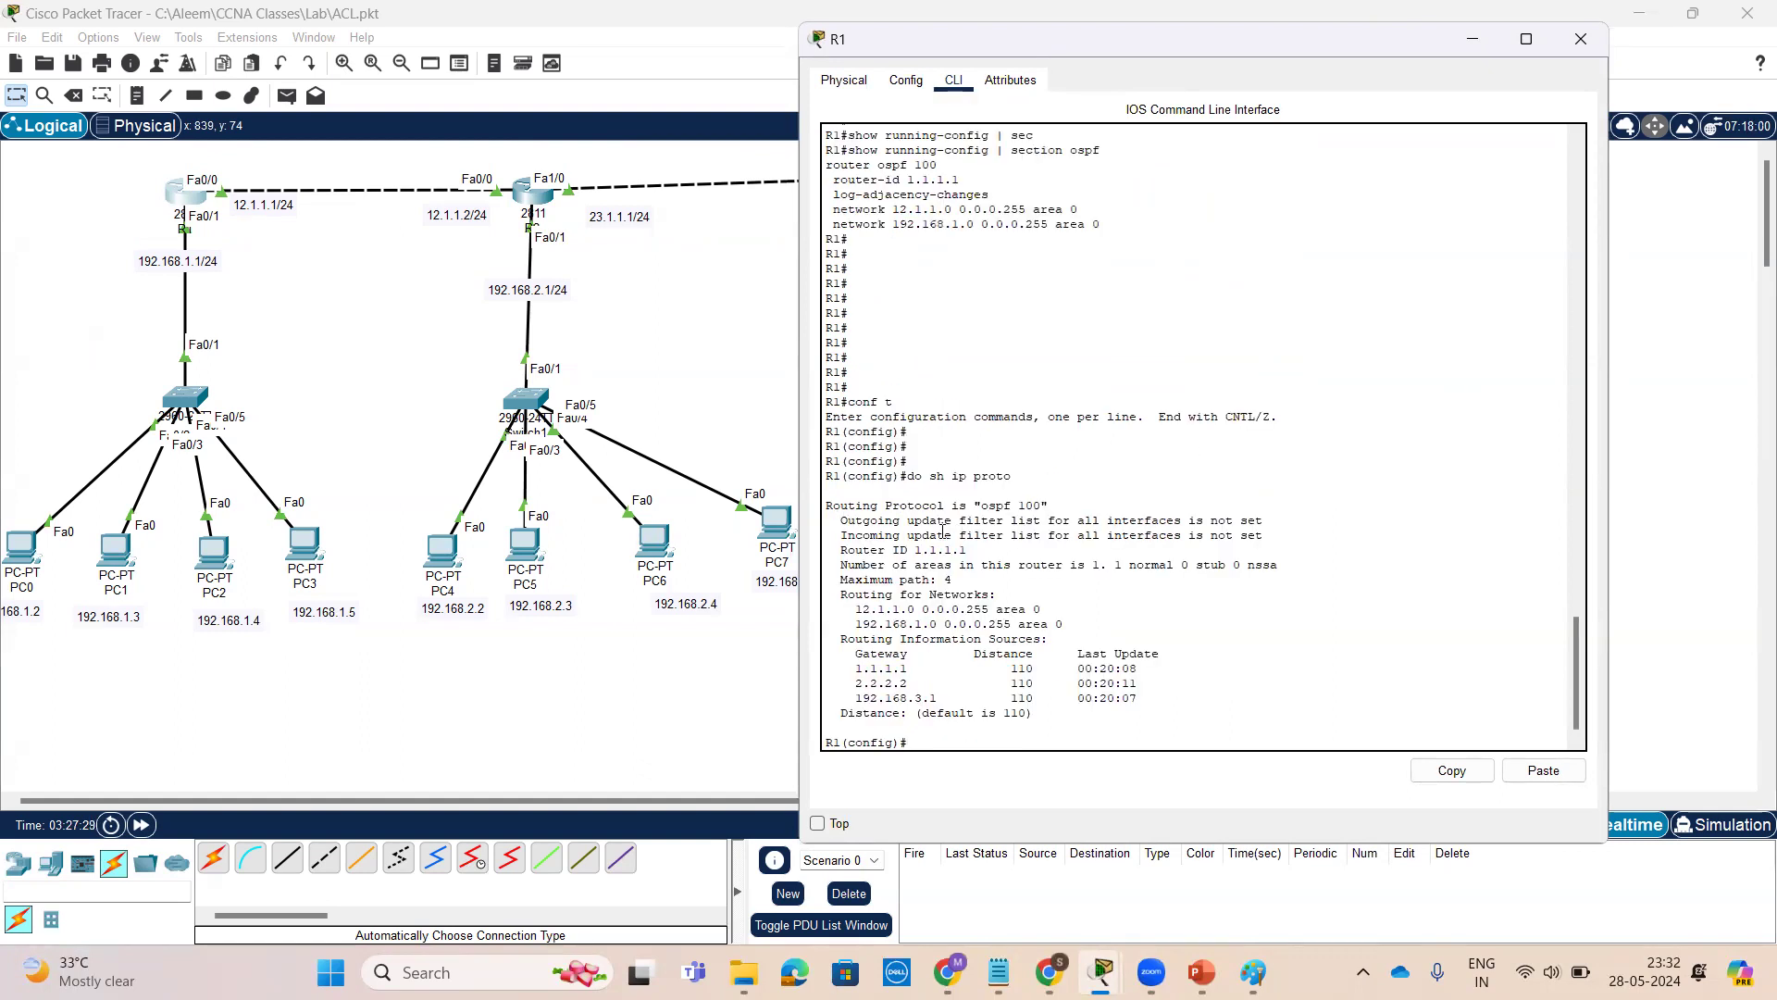
# Review the advertised networks and routing information sources in R1's OSPF protocol output
pyautogui.moveTo(983, 507); pyautogui.dragTo(1044, 502)
pyautogui.moveTo(839, 556); pyautogui.dragTo(975, 547)
pyautogui.moveTo(846, 608); pyautogui.dragTo(1072, 620)
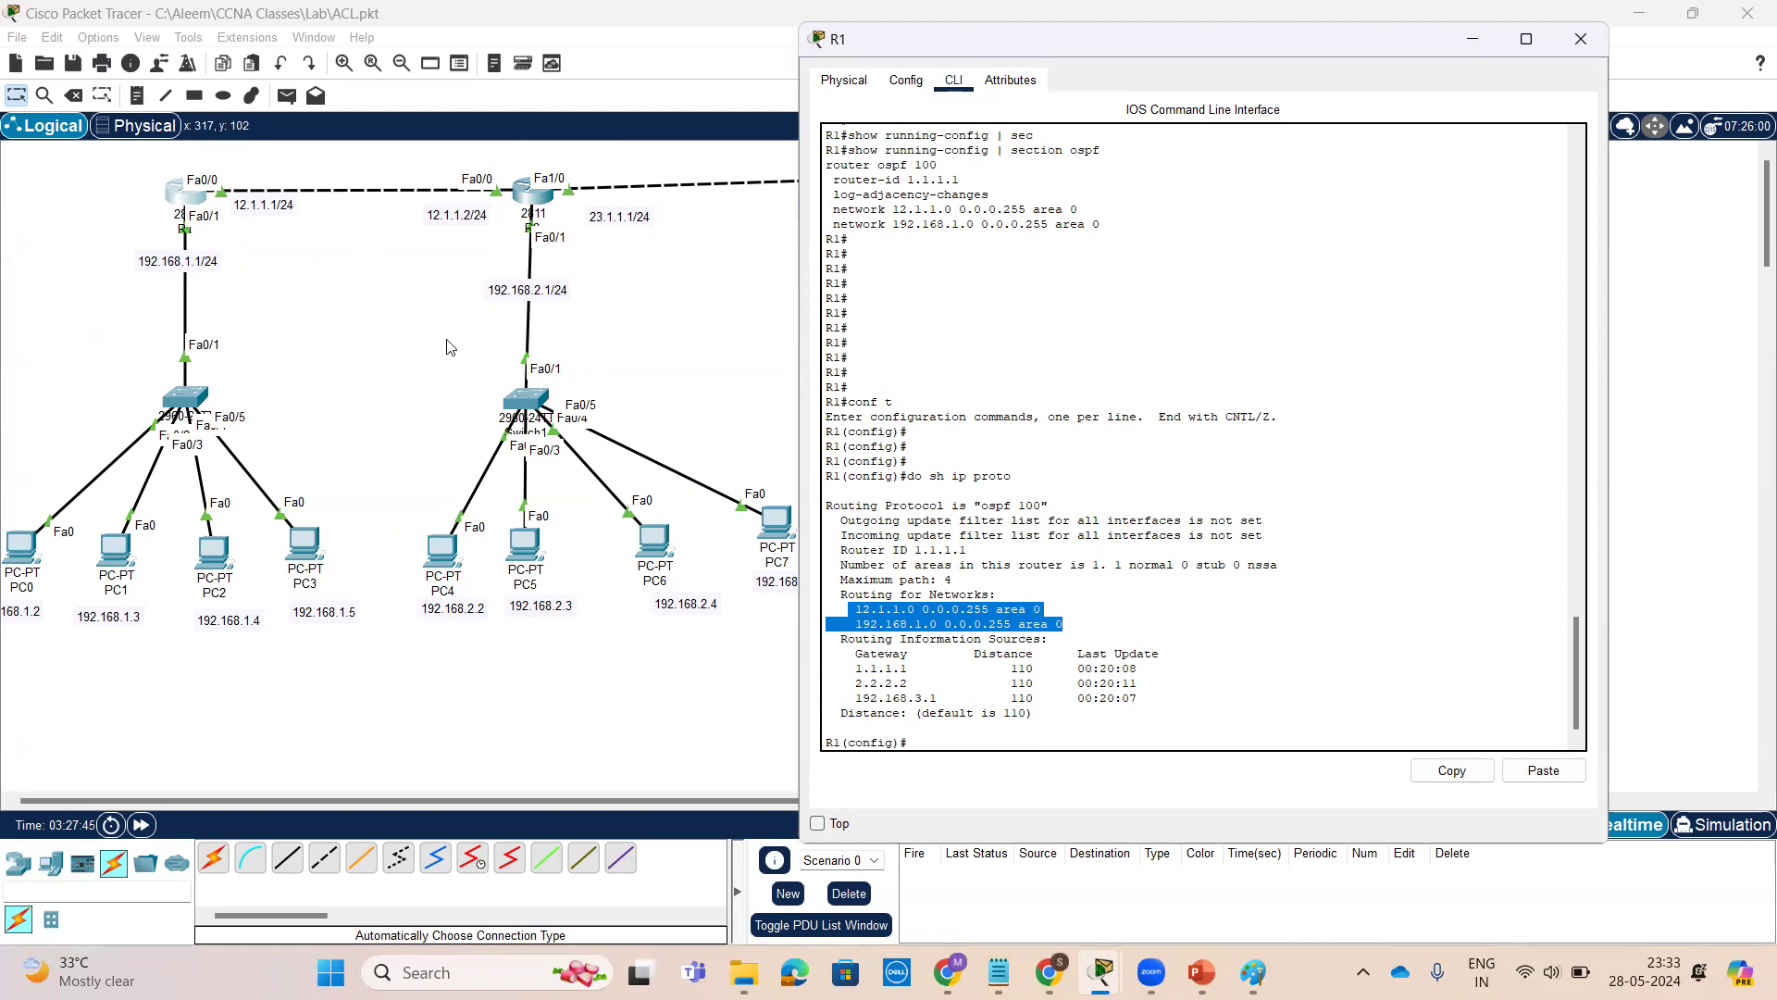
pyautogui.moveTo(845, 672); pyautogui.dragTo(1165, 700)
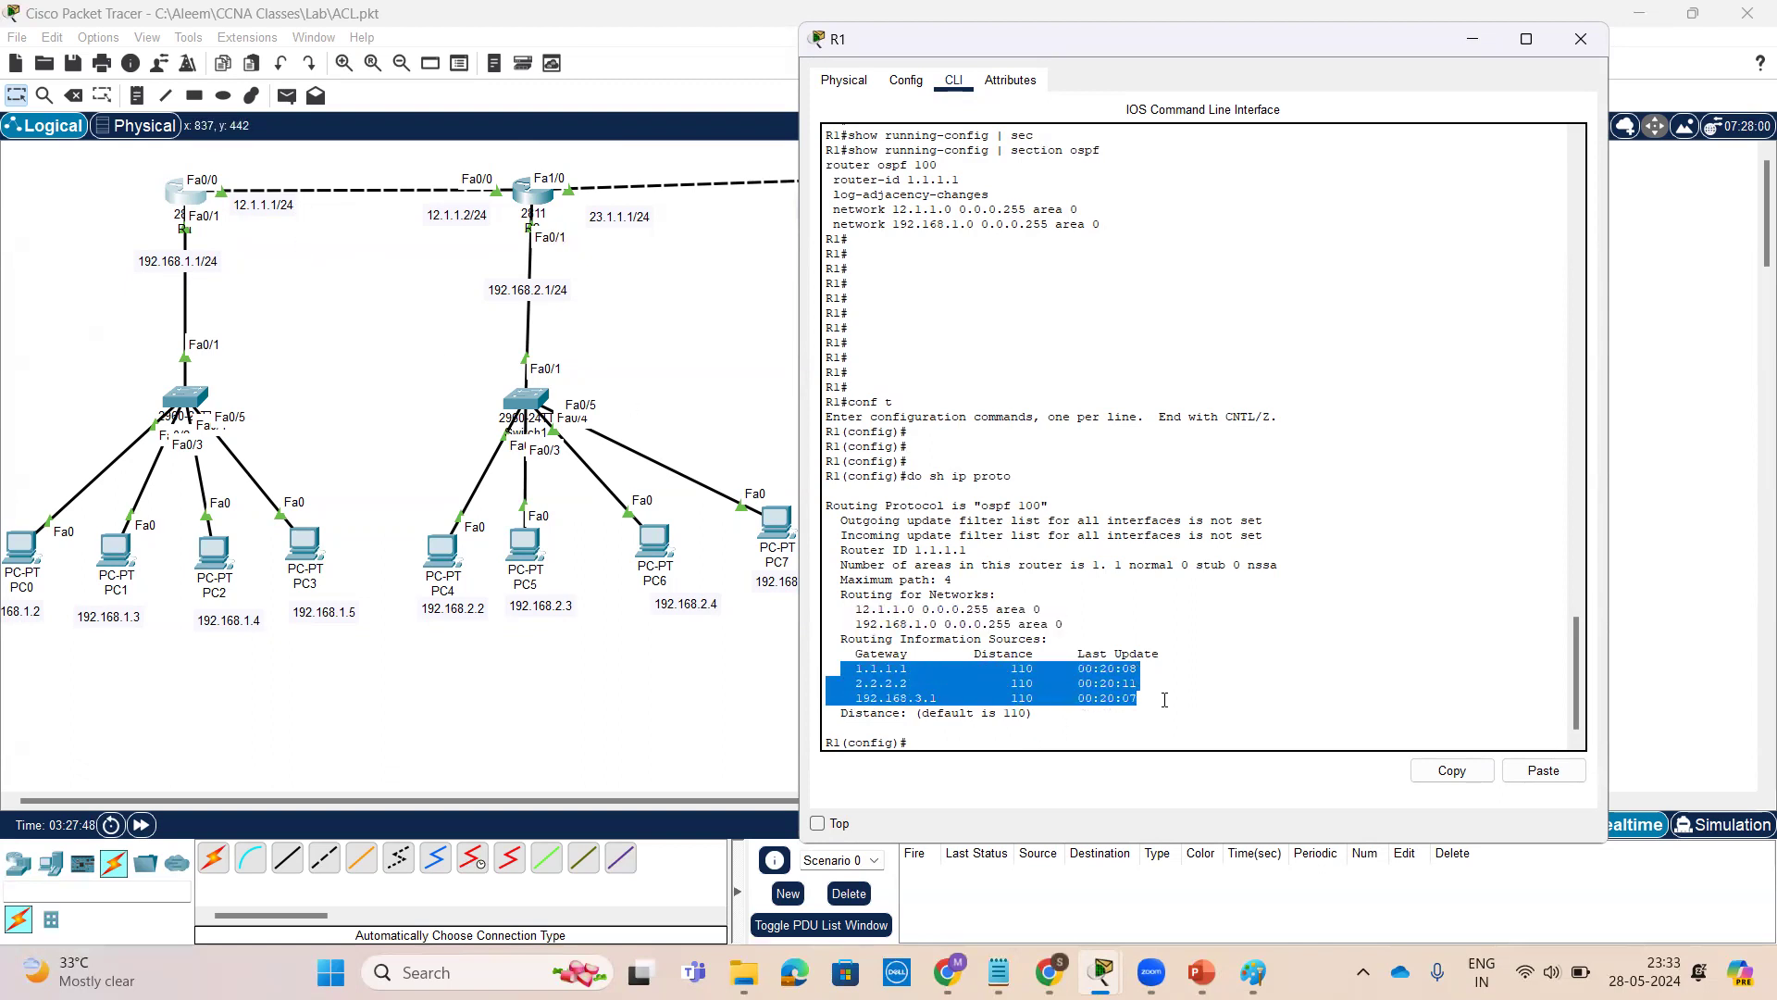
pyautogui.click(1339, 669)
pyautogui.press('Return')
pyautogui.press('Return')
pyautogui.press('Return')
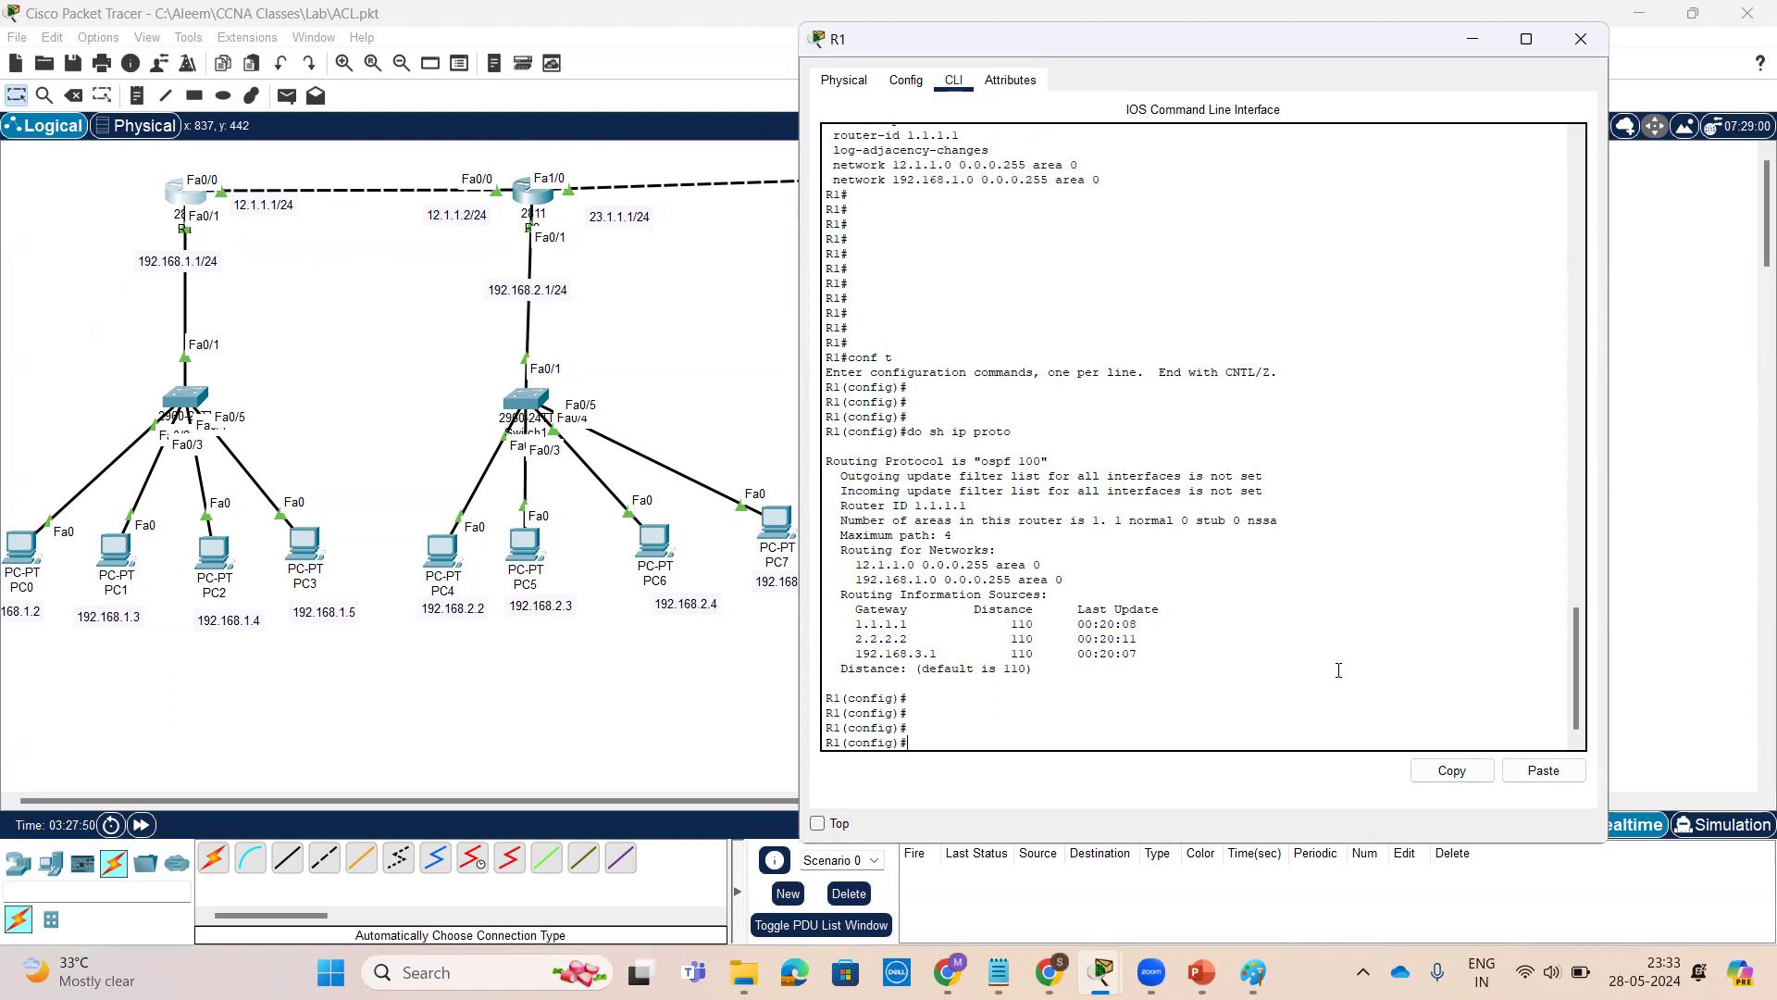
# Exit configuration mode, display R1's OSPF routes with show ip route ospf, then close R1's window
pyautogui.write('ex')
pyautogui.press('Return')
pyautogui.press('Return')
pyautogui.write('sh')
pyautogui.press('Tab')
pyautogui.write('ip r')
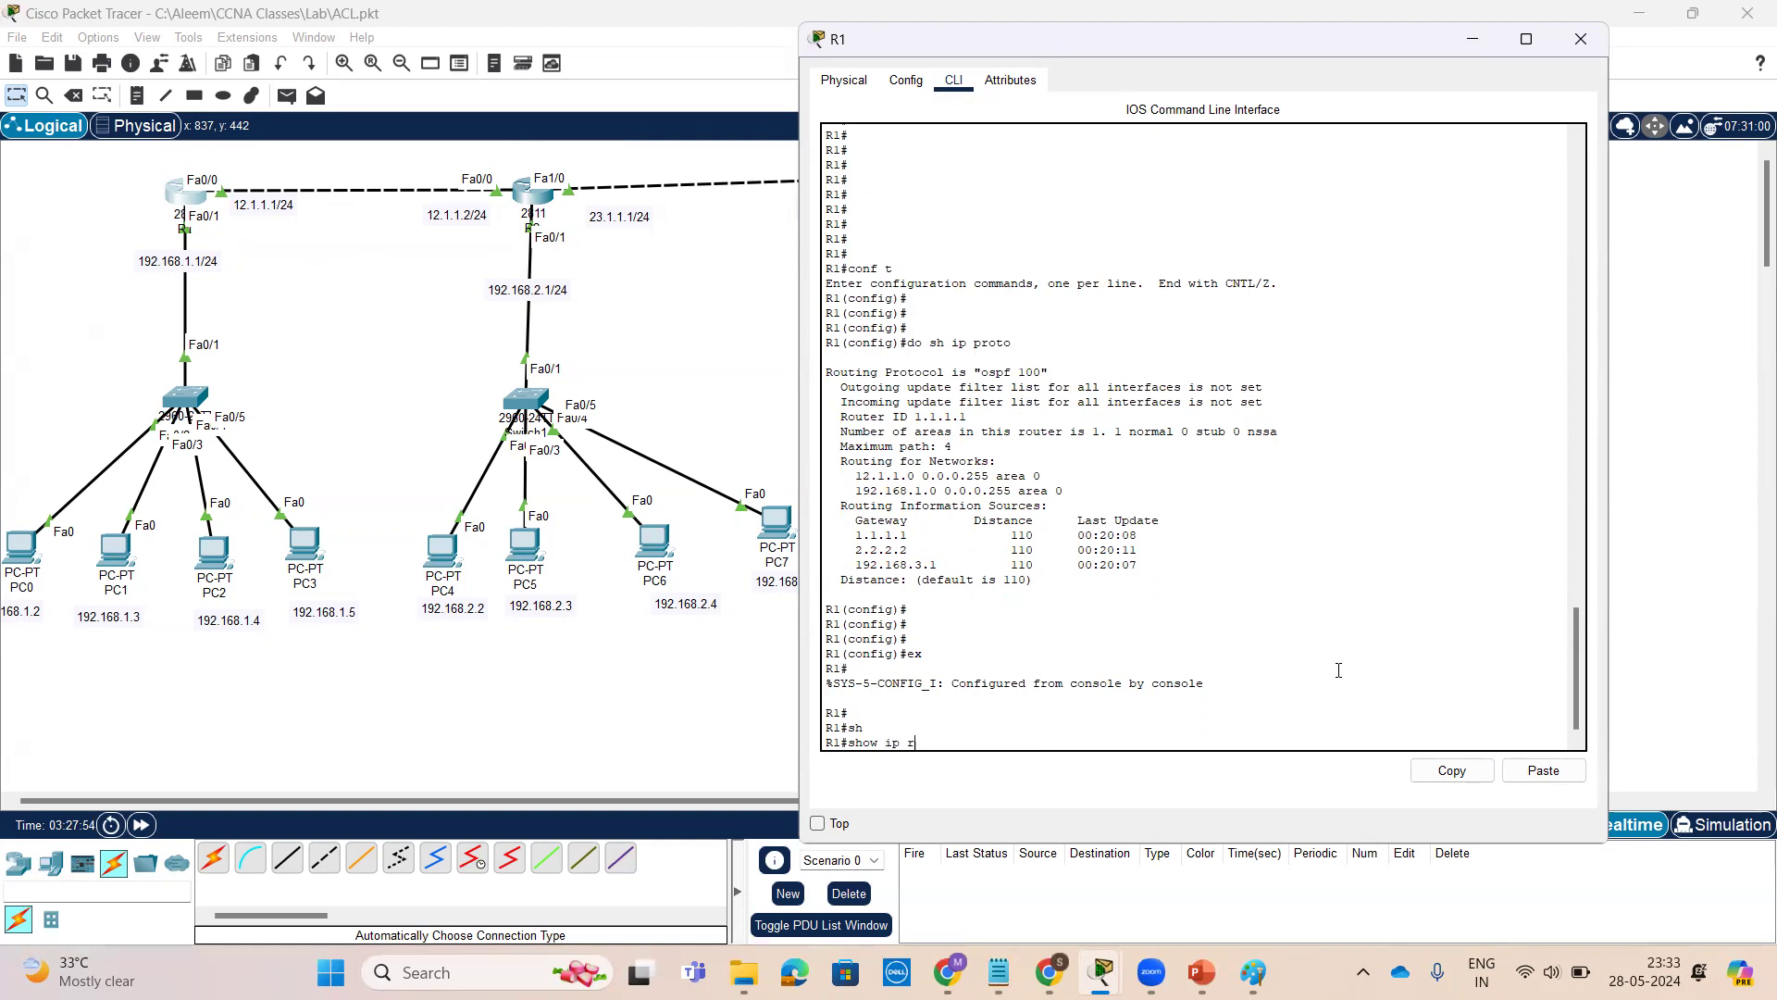
pyautogui.write('ou')
pyautogui.press('Tab')
pyautogui.write('os')
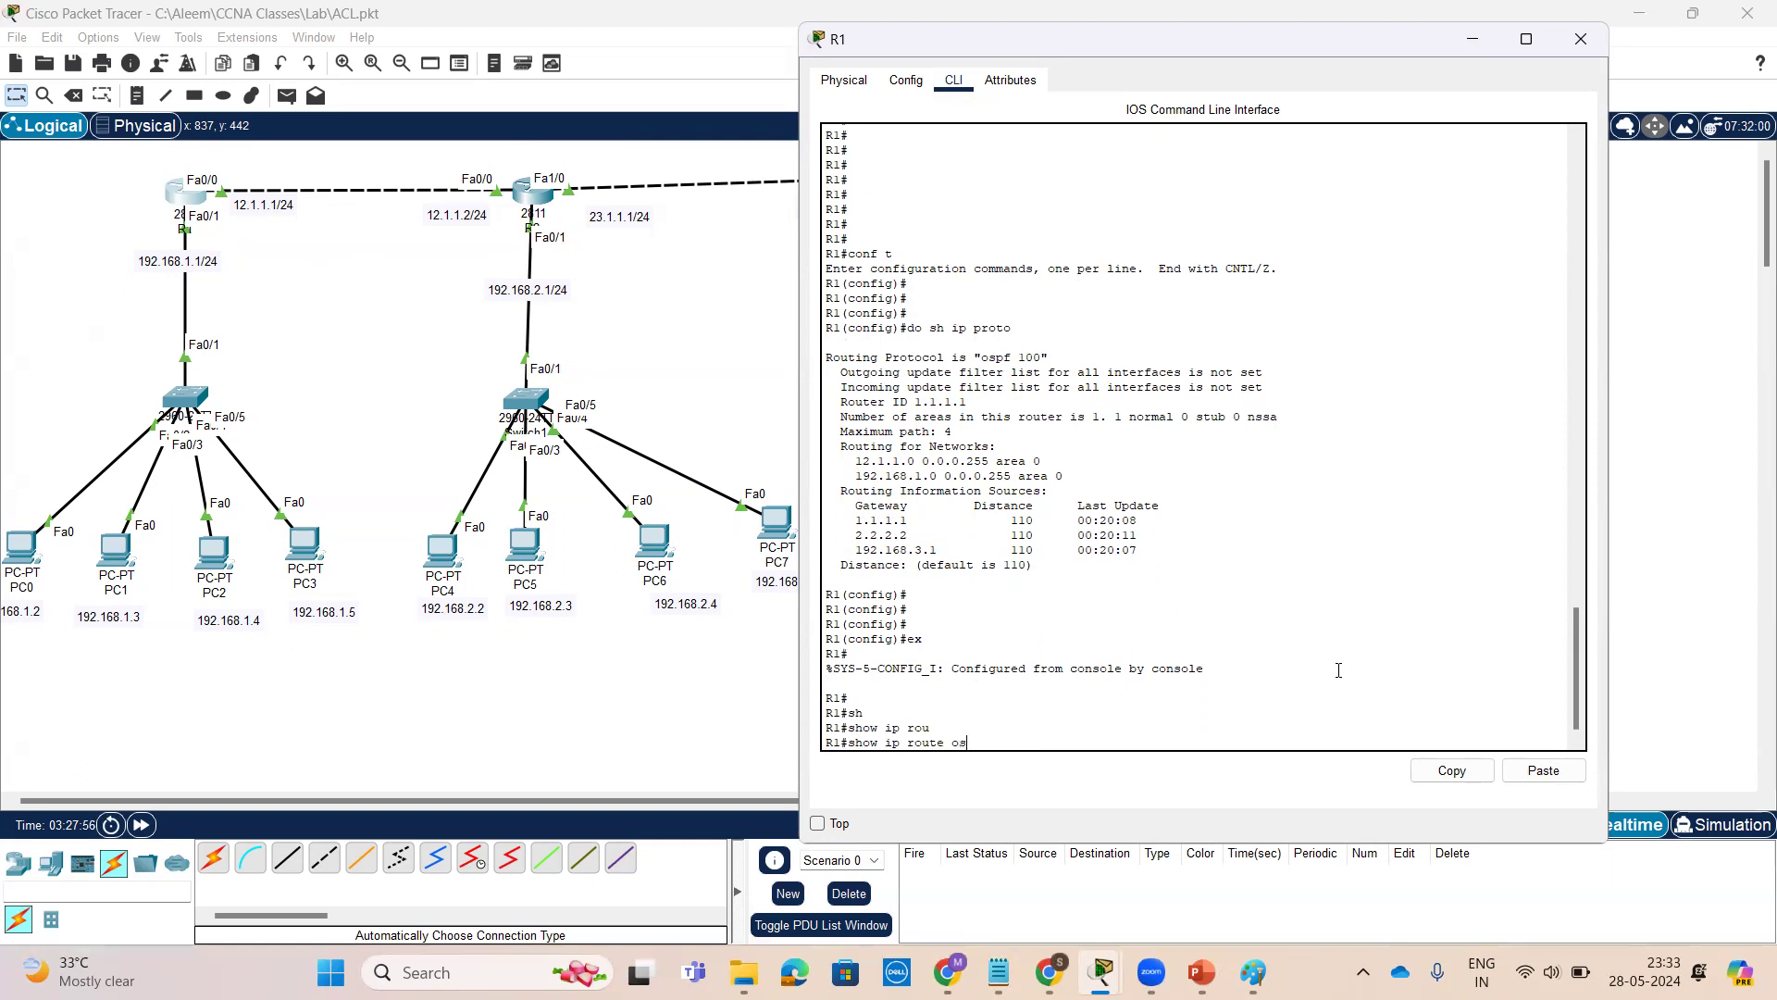
pyautogui.press('Return')
pyautogui.press('Return')
pyautogui.press('Return')
pyautogui.press('Return')
pyautogui.press('Return')
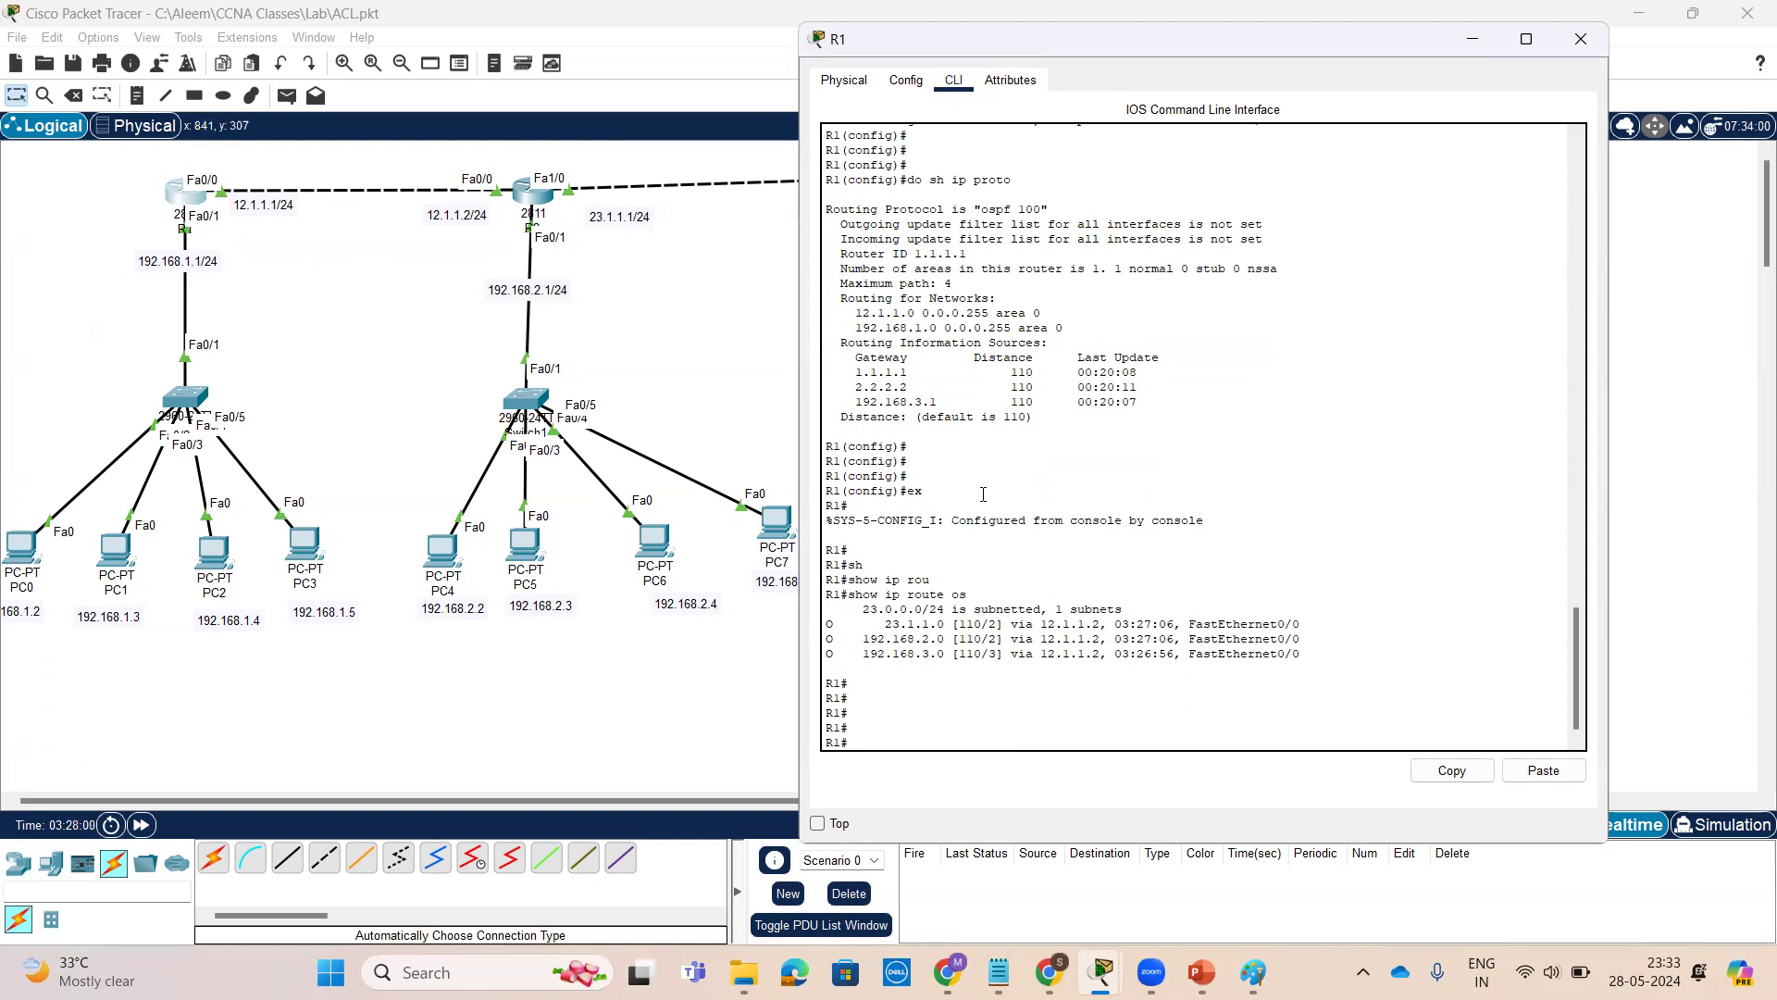
pyautogui.click(1473, 39)
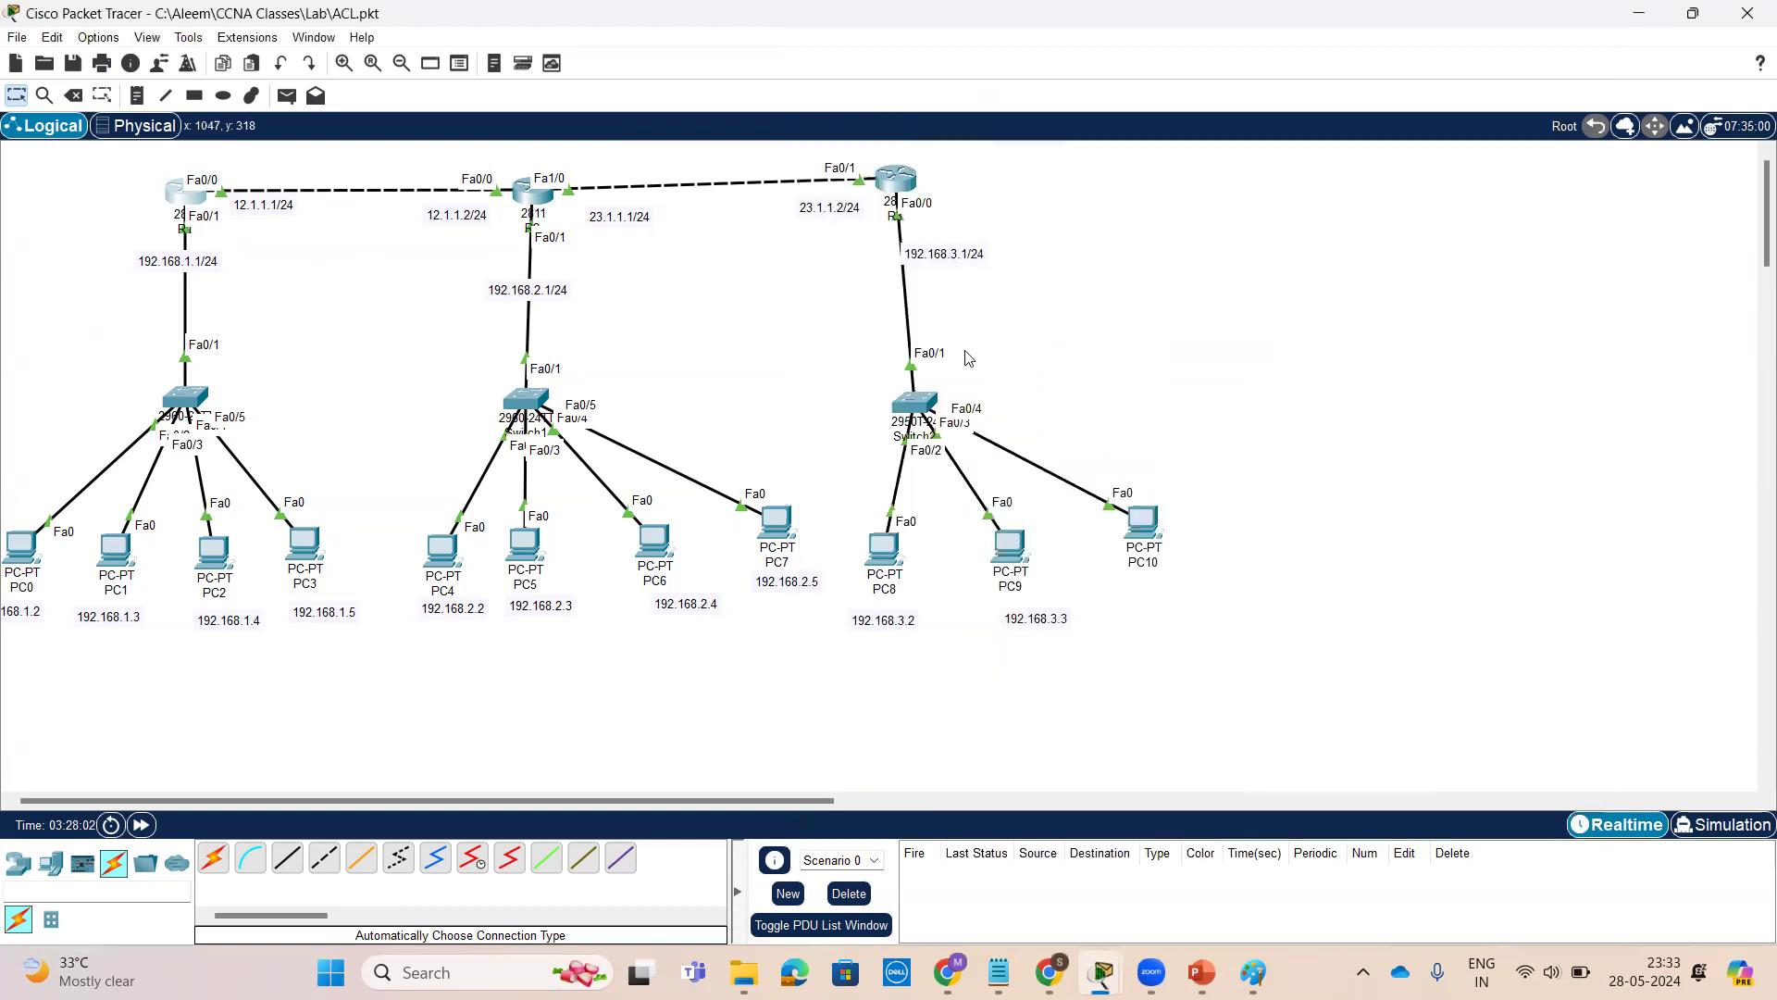
# Open PC0's command prompt and ping 192.168.2.2
pyautogui.click(14, 553)
pyautogui.moveTo(1050, 137); pyautogui.dragTo(1404, 81)
pyautogui.click(1091, 198)
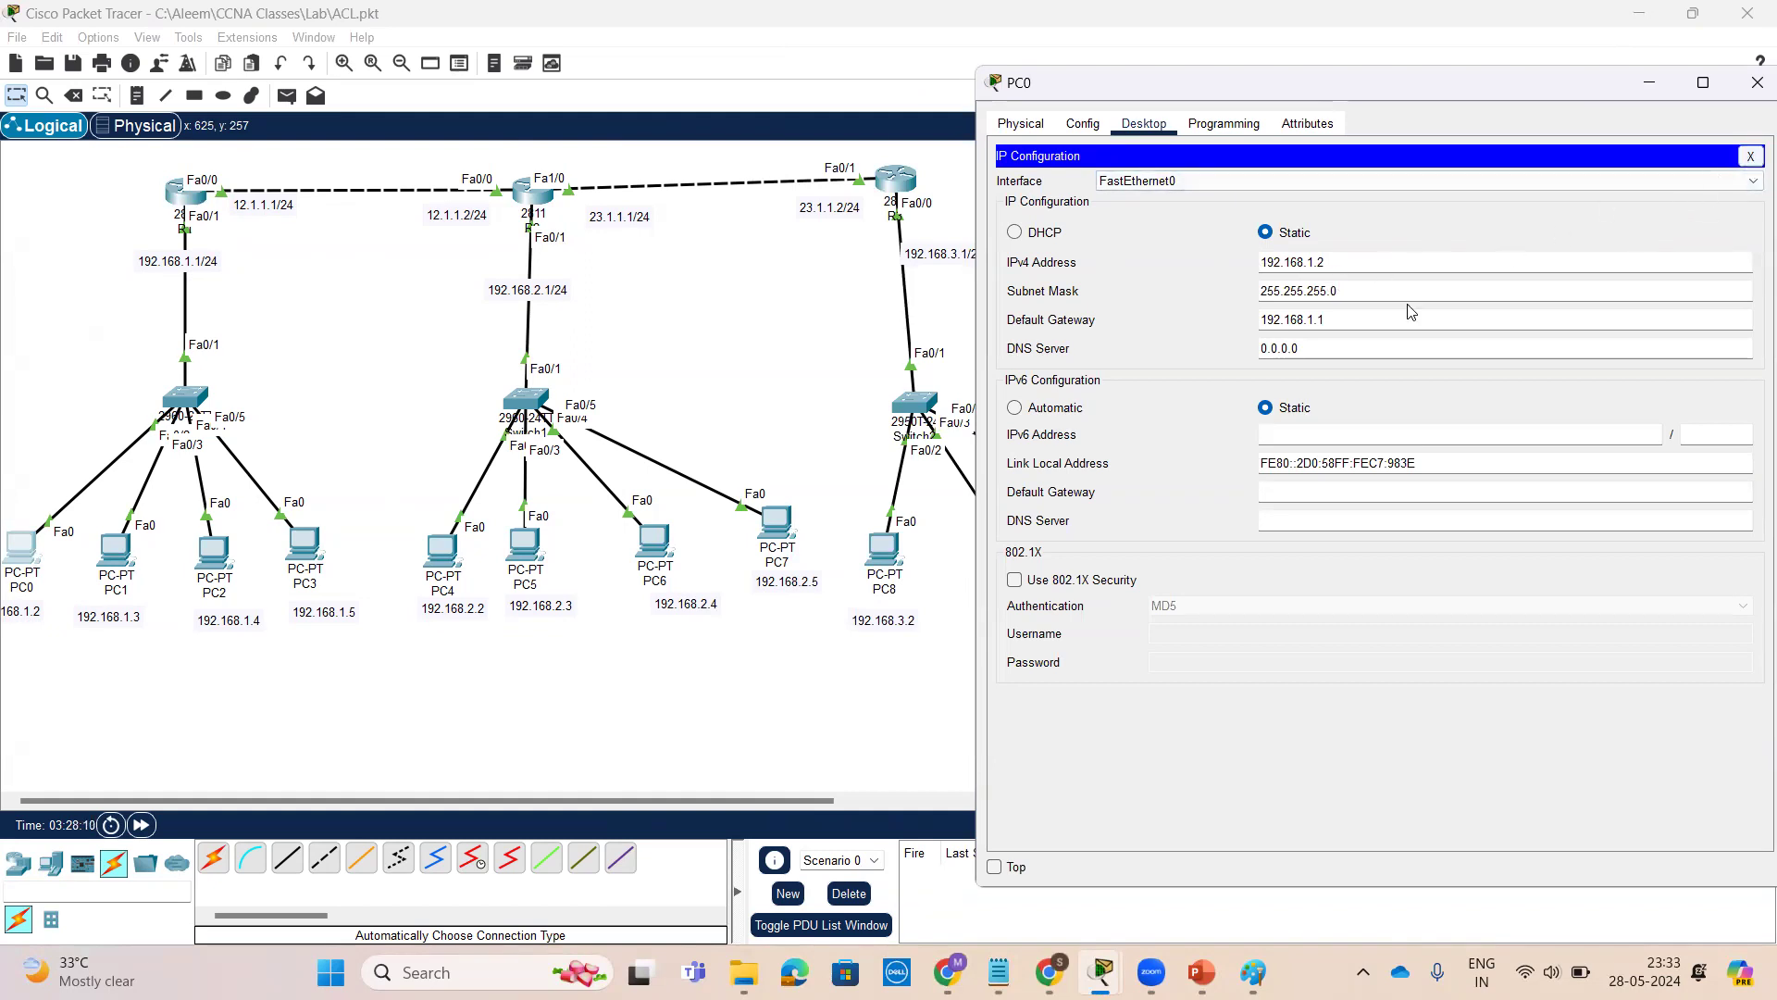
pyautogui.click(1746, 160)
pyautogui.click(1537, 217)
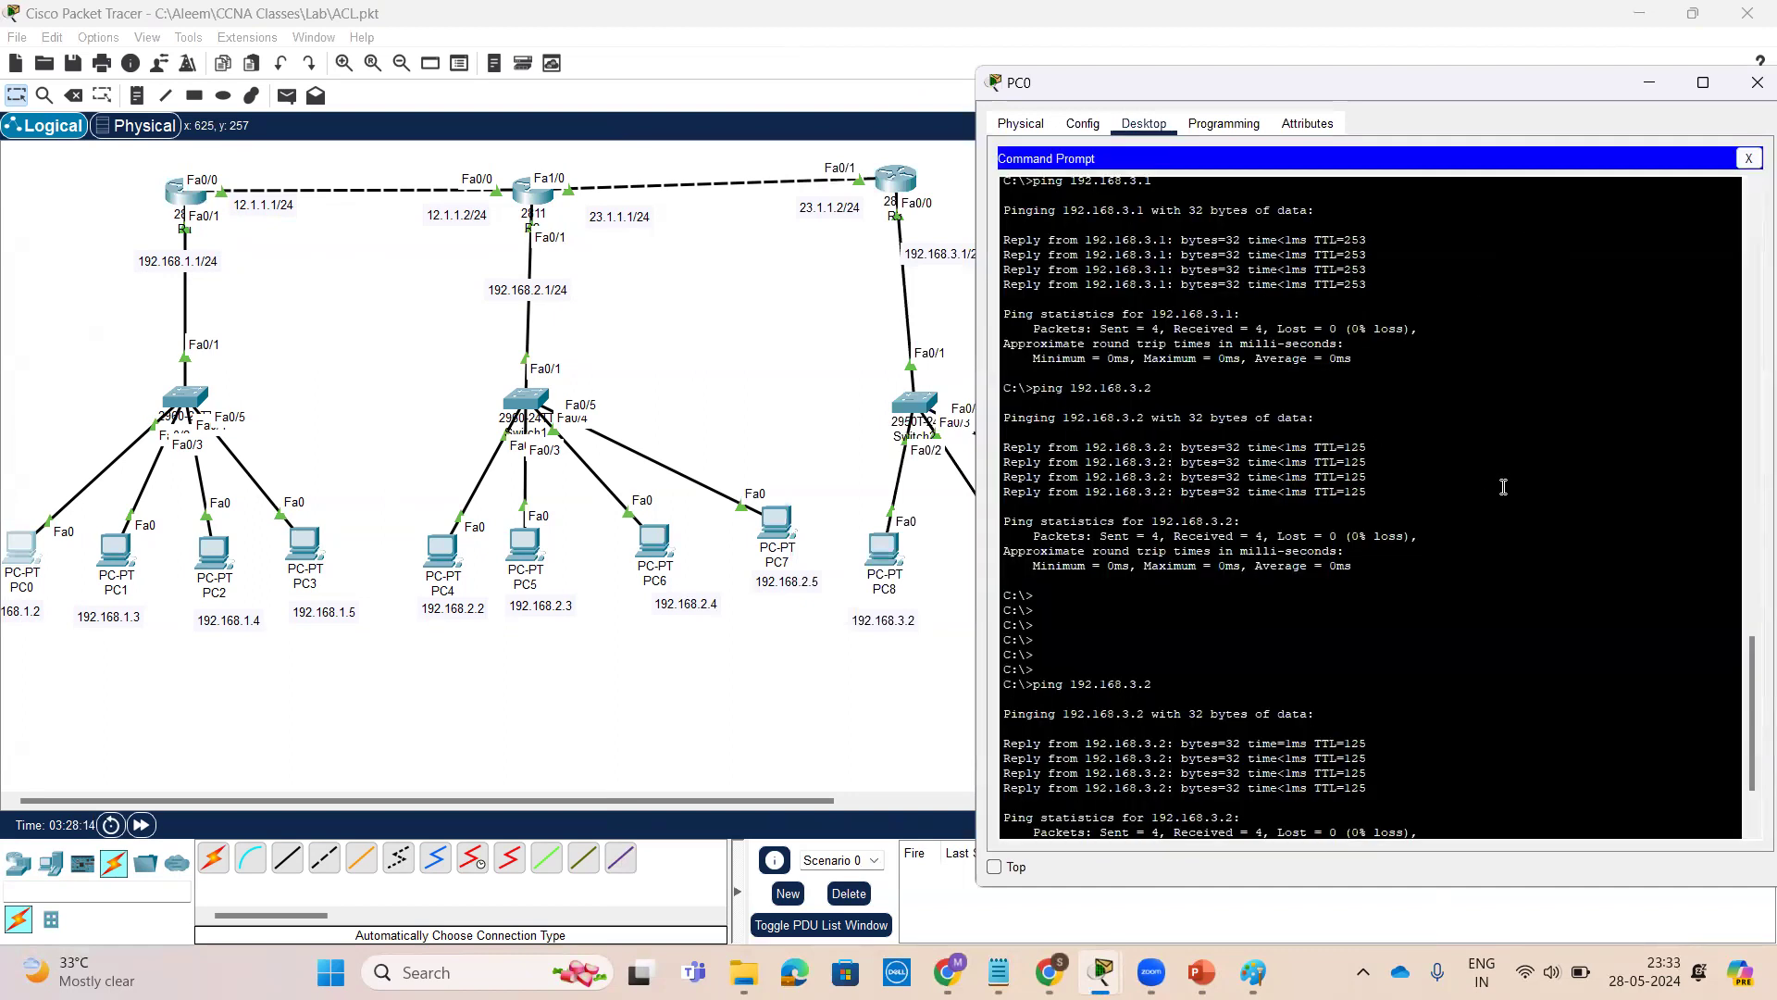
pyautogui.press('Return')
pyautogui.press('Return')
pyautogui.press('Return')
pyautogui.press('Return')
pyautogui.press('Return')
pyautogui.press('Return')
pyautogui.press('Return')
pyautogui.press('Return')
pyautogui.press('Return')
pyautogui.press('Return')
pyautogui.press('Return')
pyautogui.press('Return')
pyautogui.press('Return')
pyautogui.press('Return')
pyautogui.press('Return')
pyautogui.press('Return')
pyautogui.press('Return')
pyautogui.press('Return')
pyautogui.press('Return')
pyautogui.press('Return')
pyautogui.press('Return')
pyautogui.press('Return')
pyautogui.press('Return')
pyautogui.press('Return')
pyautogui.press('Return')
pyautogui.press('Return')
pyautogui.press('Return')
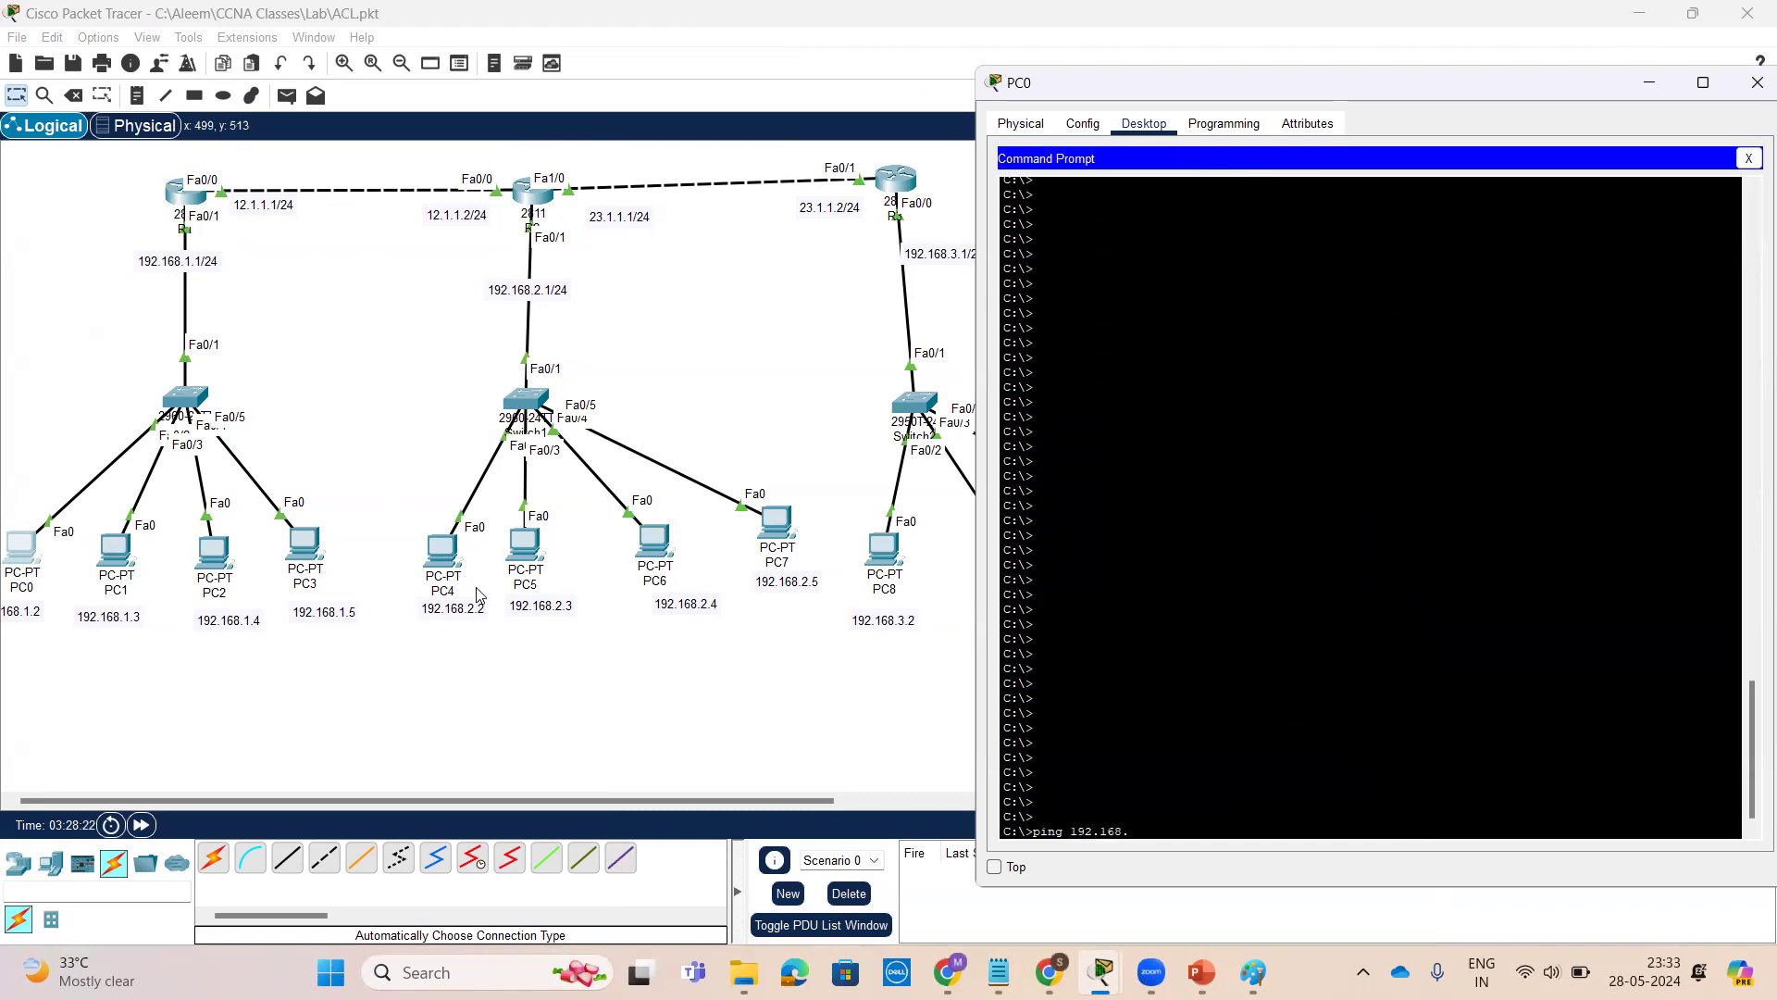
pyautogui.press('Return')
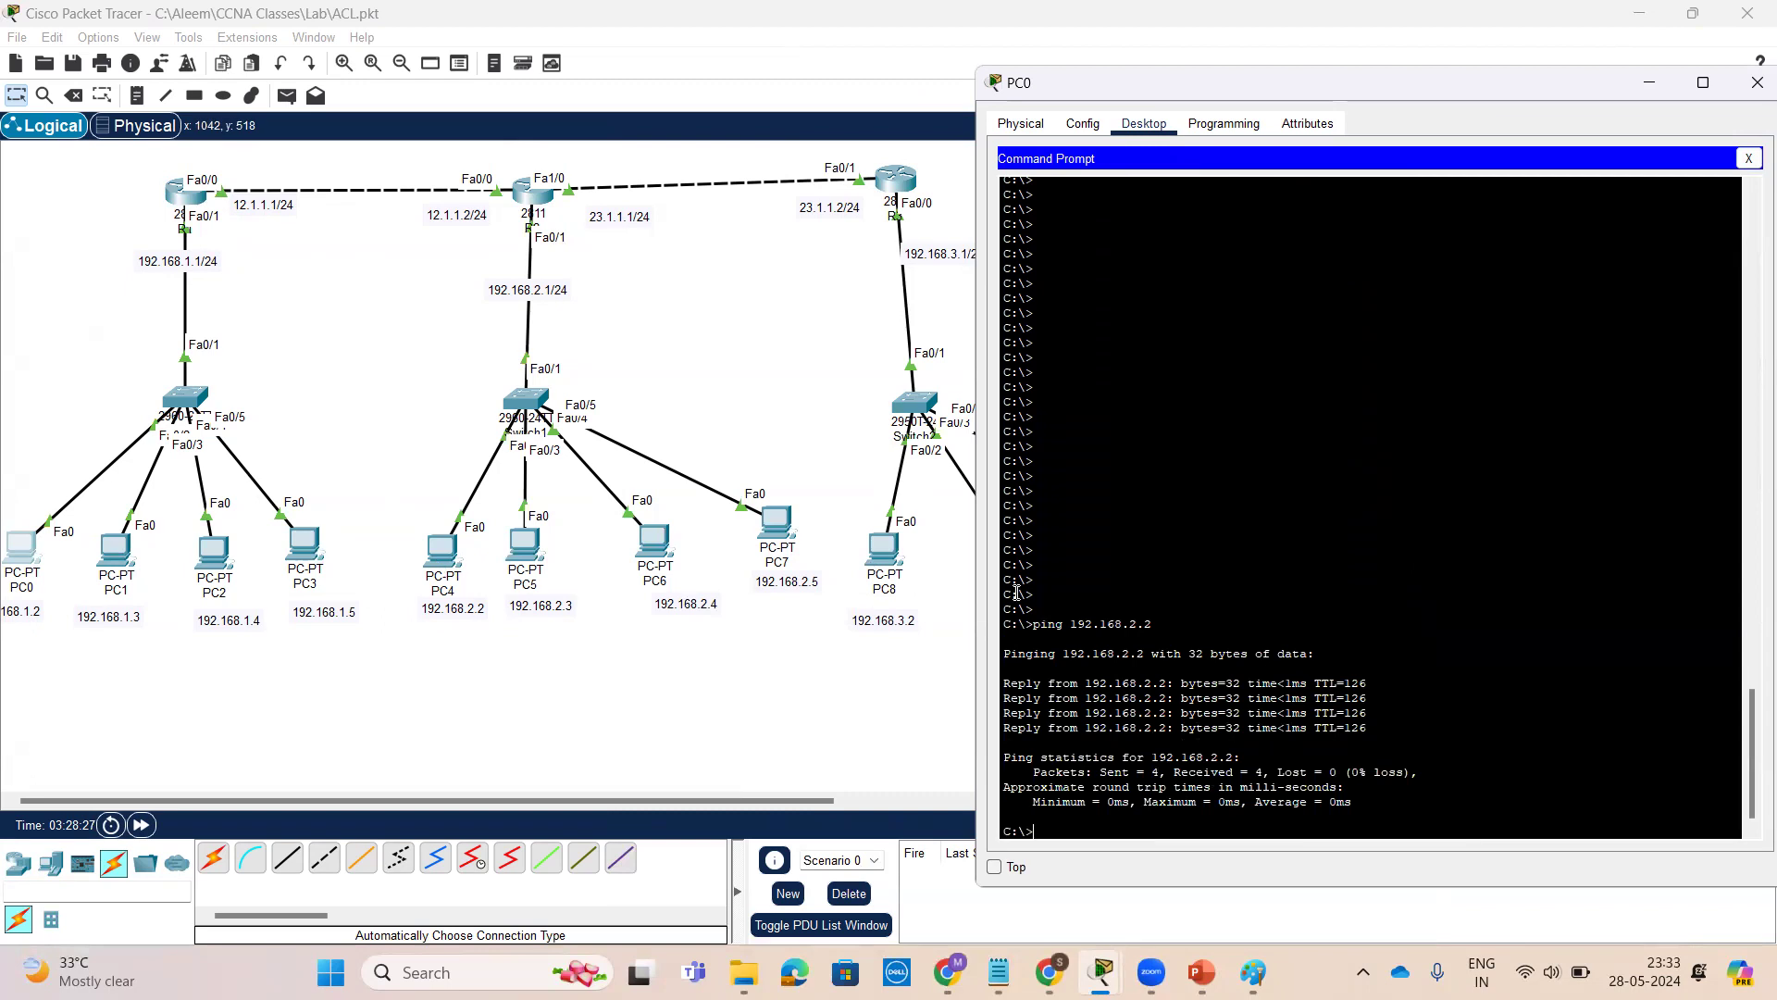
# Ping 192.168.3.2 from PC0's command prompt
pyautogui.press('Return')
pyautogui.press('Return')
pyautogui.press('Return')
pyautogui.write('ping')
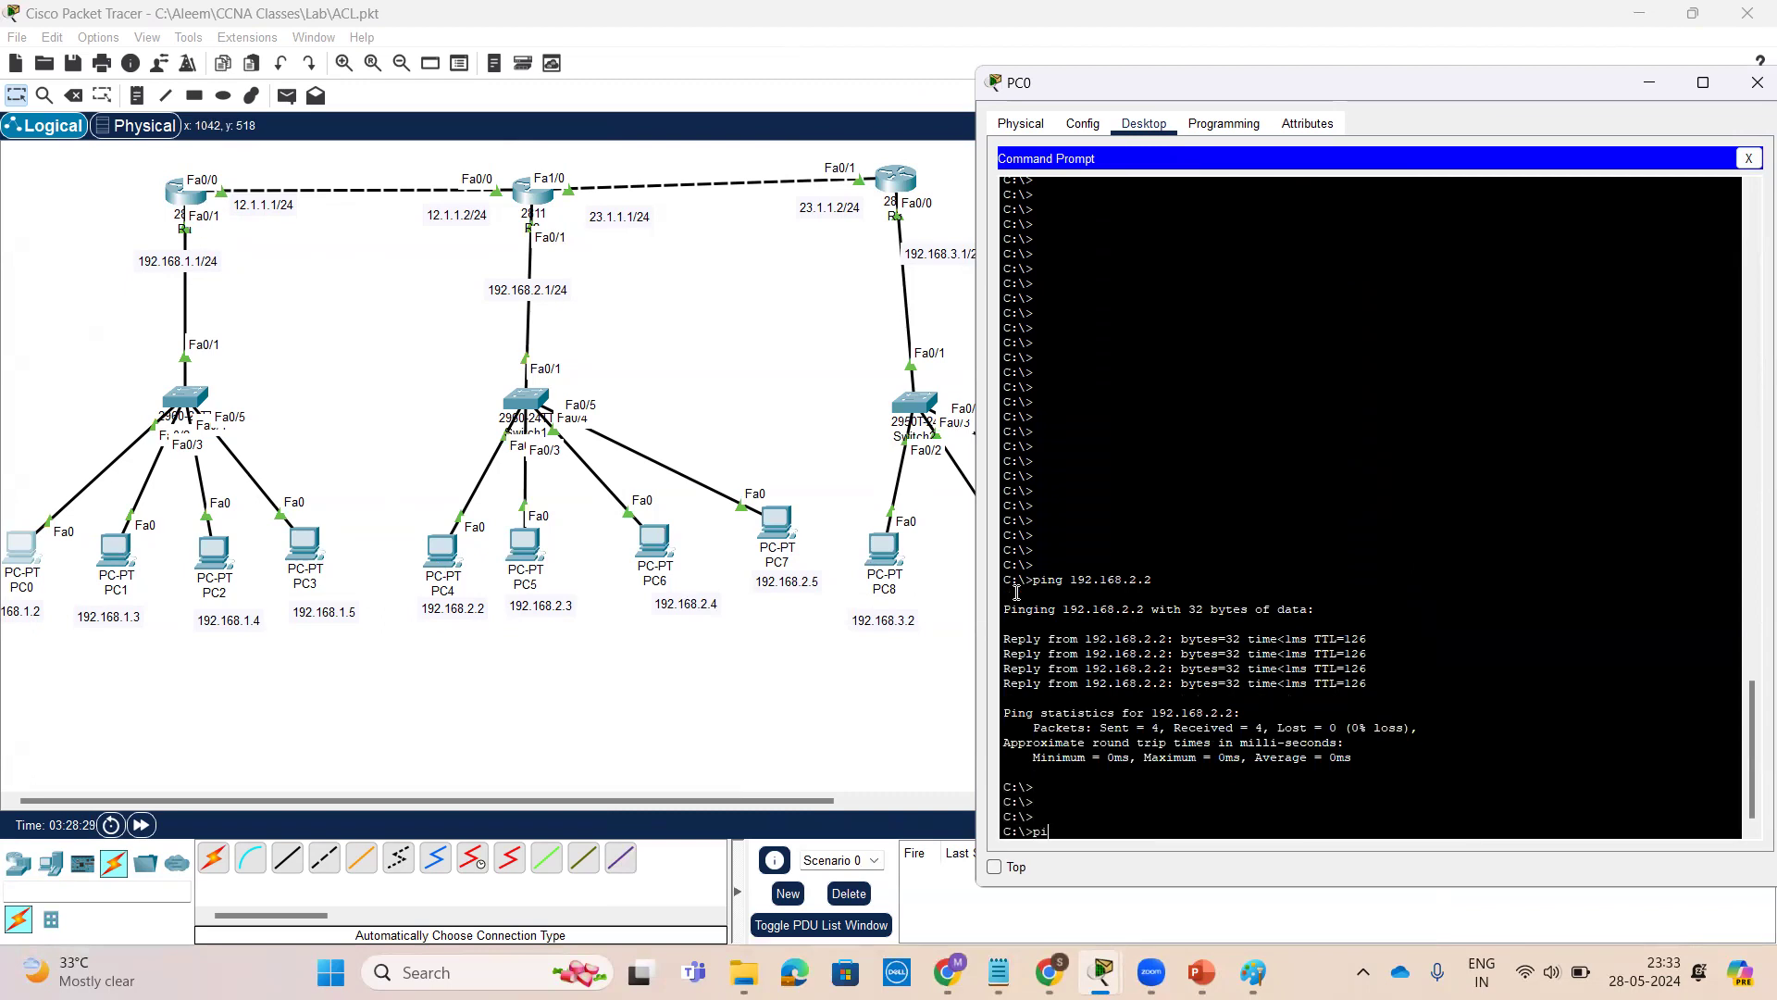
pyautogui.write(' 192.168.3.2')
pyautogui.press('Return')
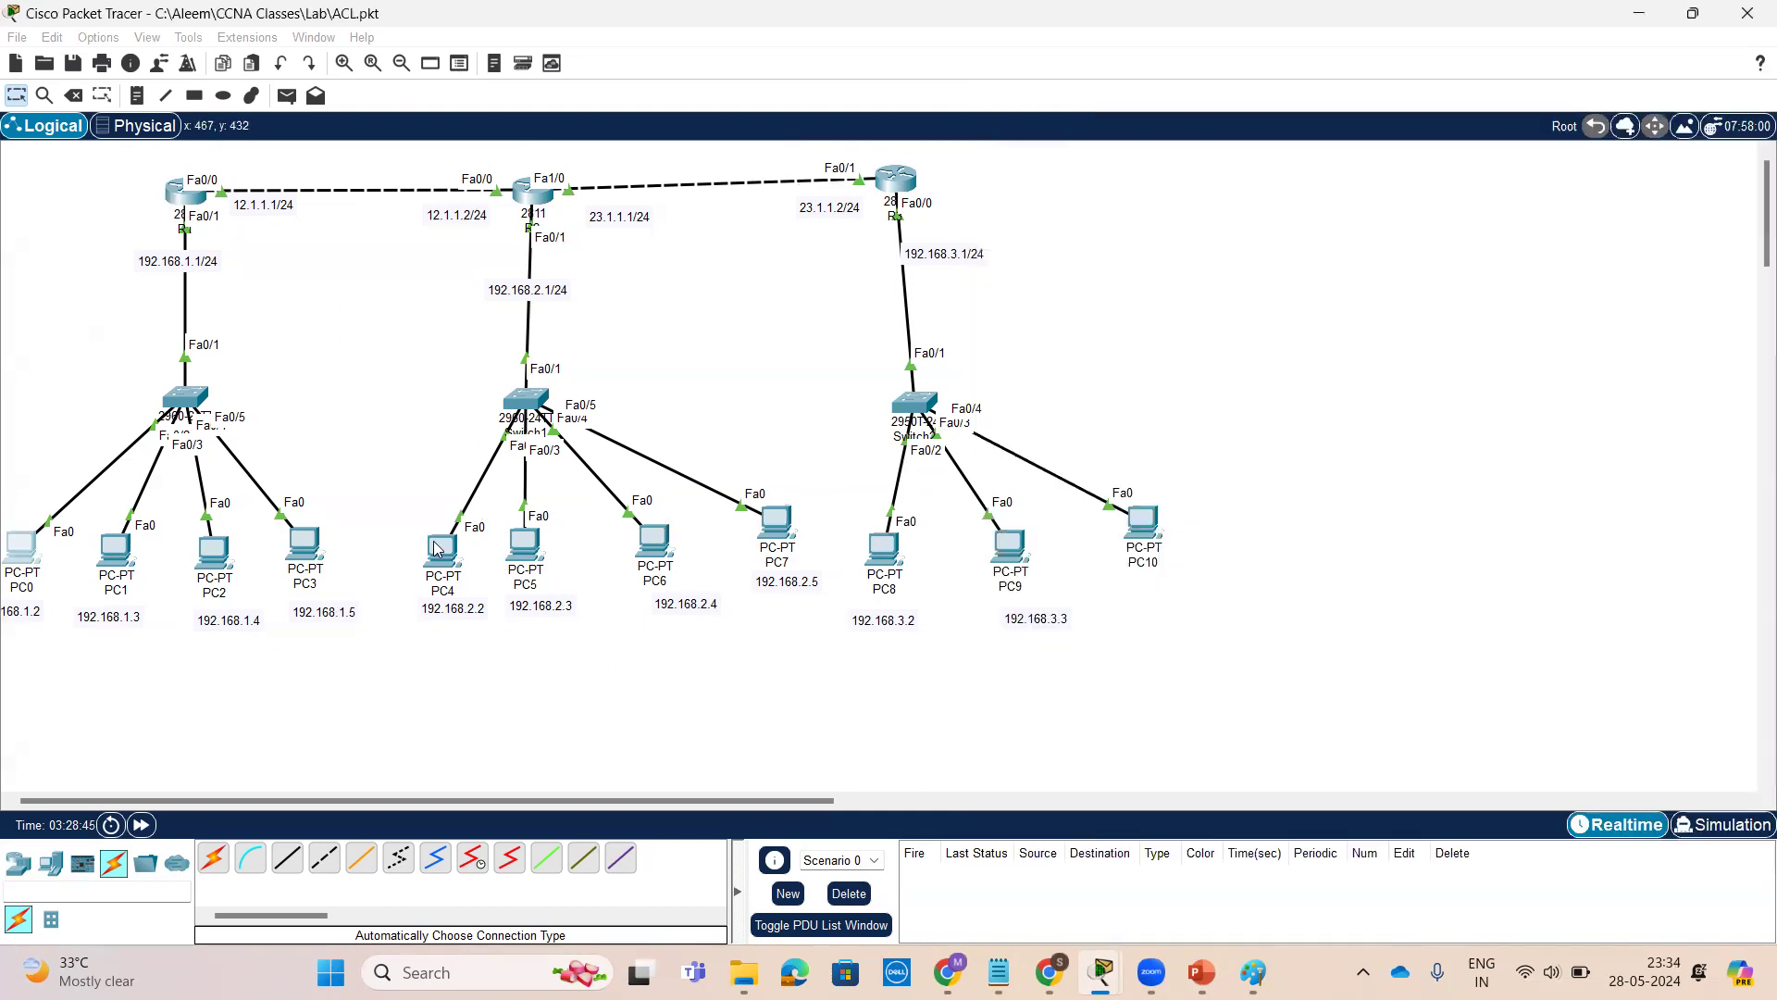
# Open PC4's command prompt and ping 192.168.3.2 and 192.168.1.2
pyautogui.click(435, 554)
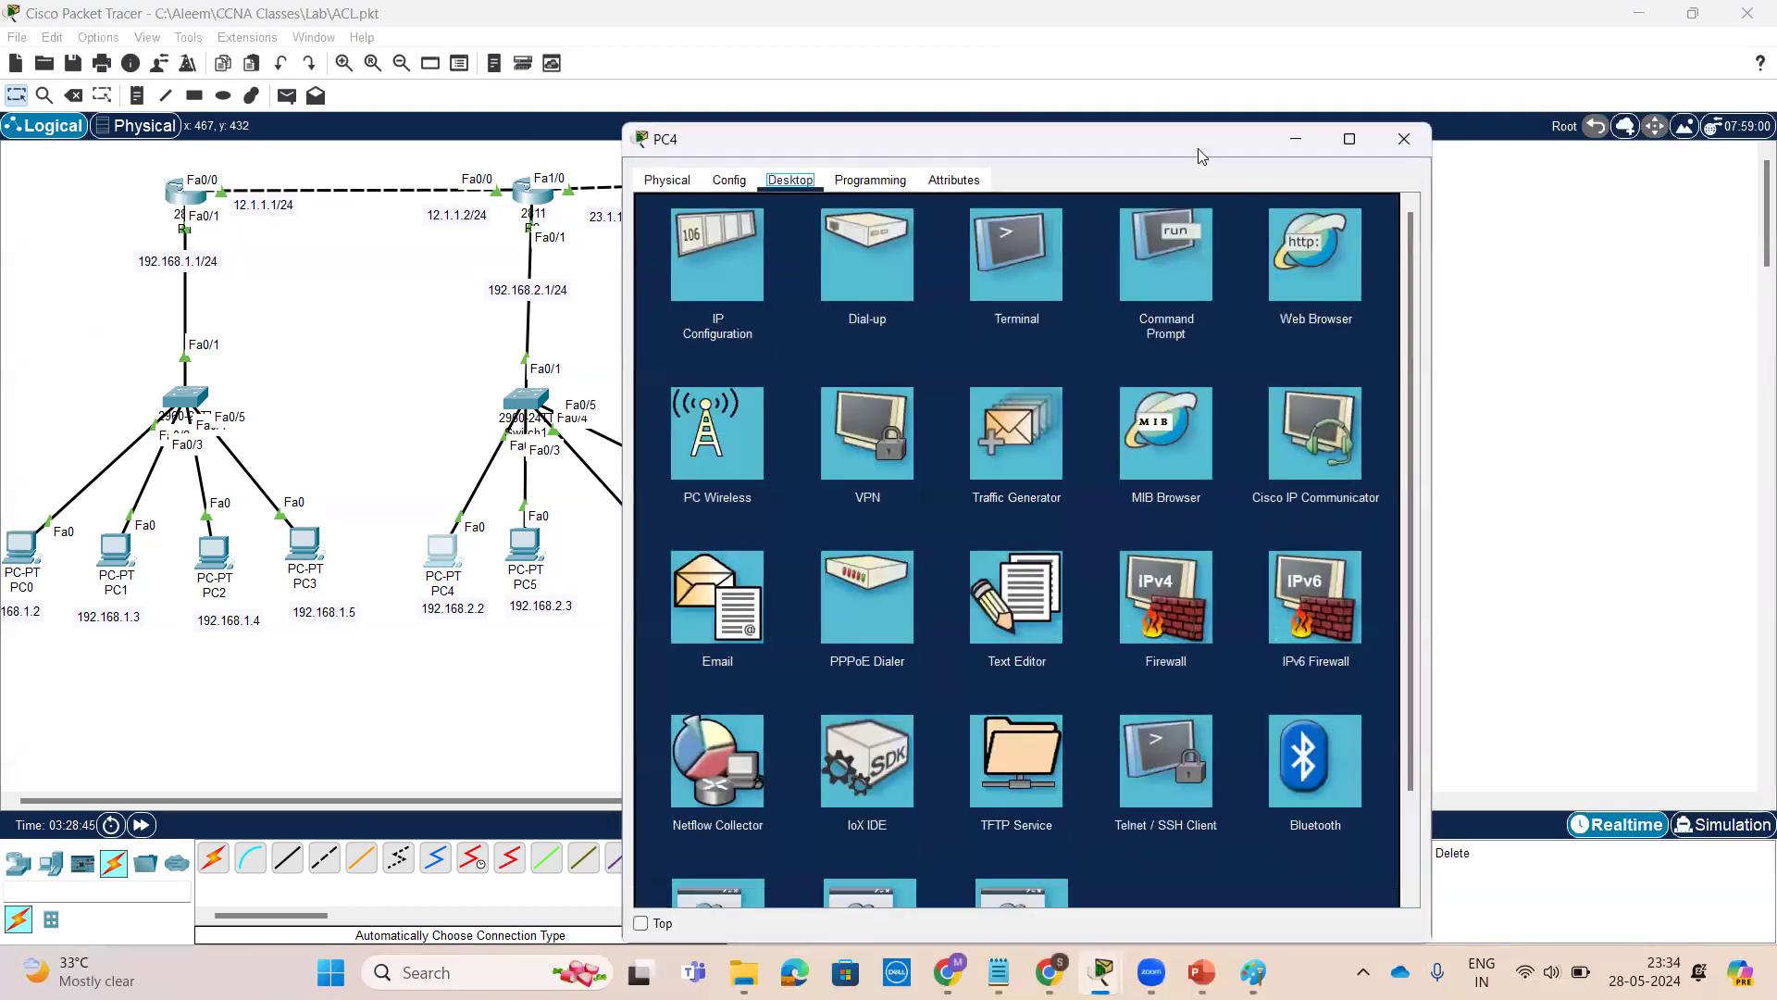
pyautogui.moveTo(1186, 139); pyautogui.dragTo(1508, 106)
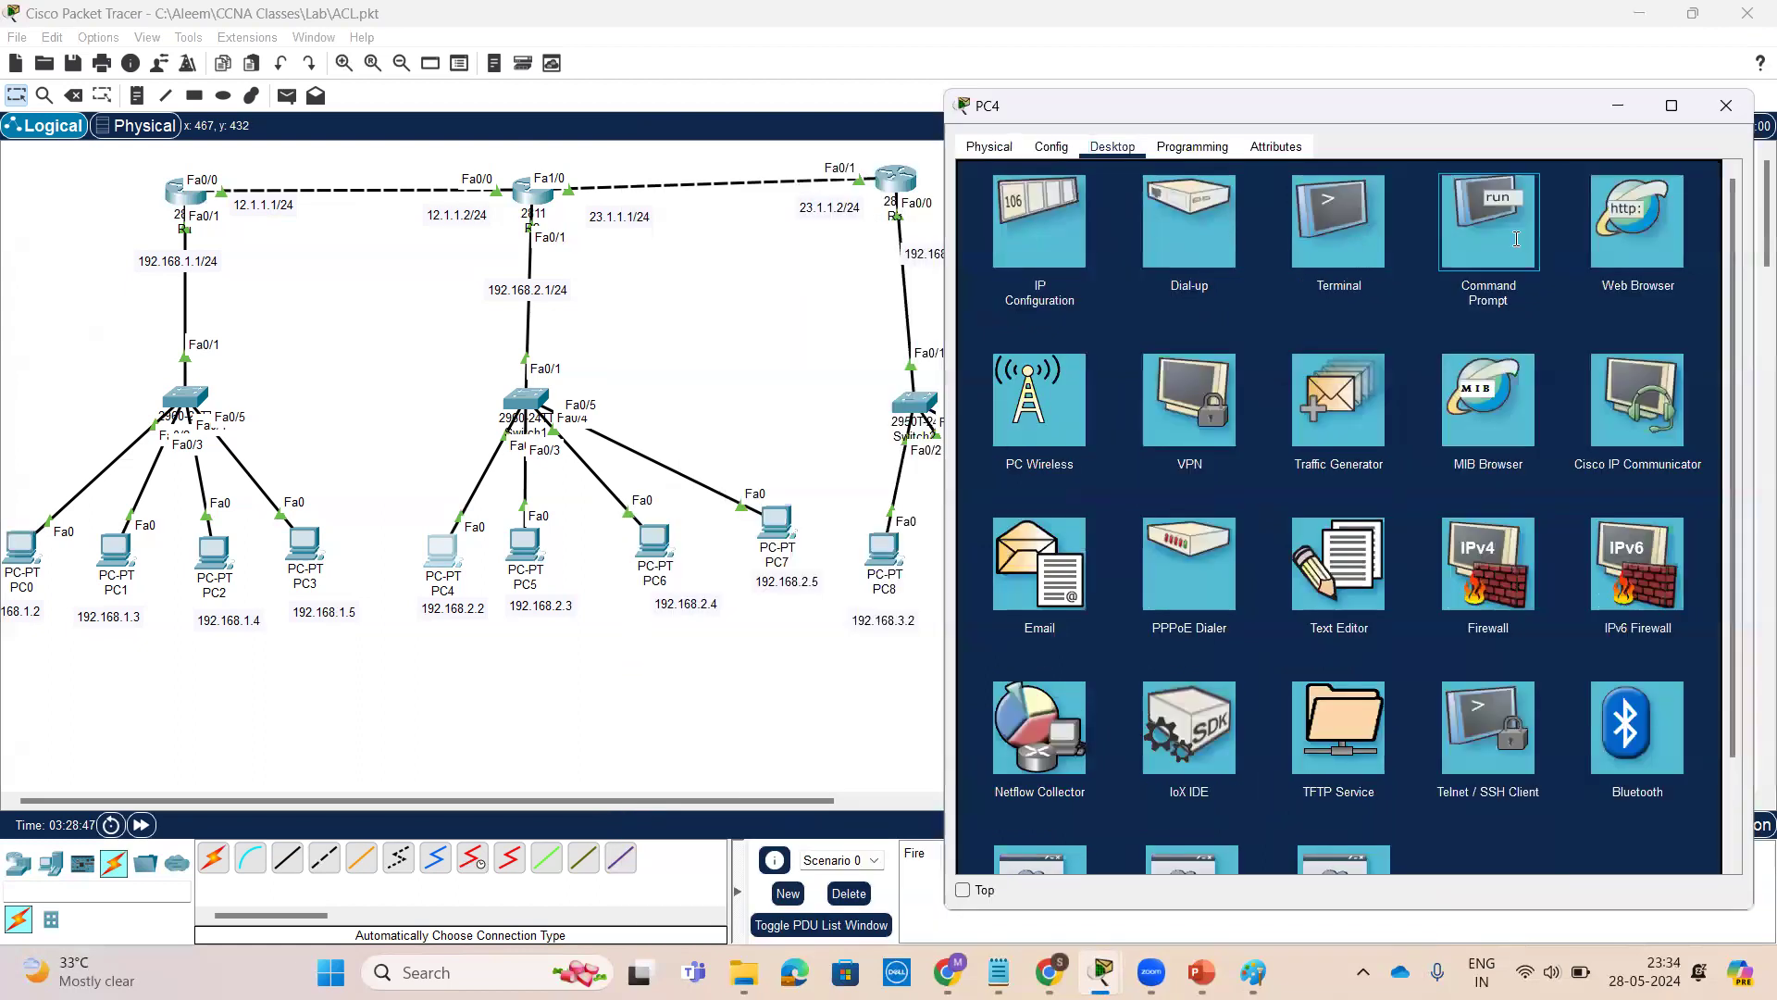
pyautogui.click(1486, 227)
pyautogui.press('Return')
pyautogui.press('Return')
pyautogui.press('Return')
pyautogui.press('Return')
pyautogui.press('Return')
pyautogui.press('Return')
pyautogui.press('Return')
pyautogui.press('Return')
pyautogui.press('Return')
pyautogui.press('Return')
pyautogui.press('Return')
pyautogui.press('Return')
pyautogui.press('Return')
pyautogui.press('Return')
pyautogui.press('Return')
pyautogui.press('Return')
pyautogui.press('Return')
pyautogui.press('Return')
pyautogui.press('Return')
pyautogui.press('Return')
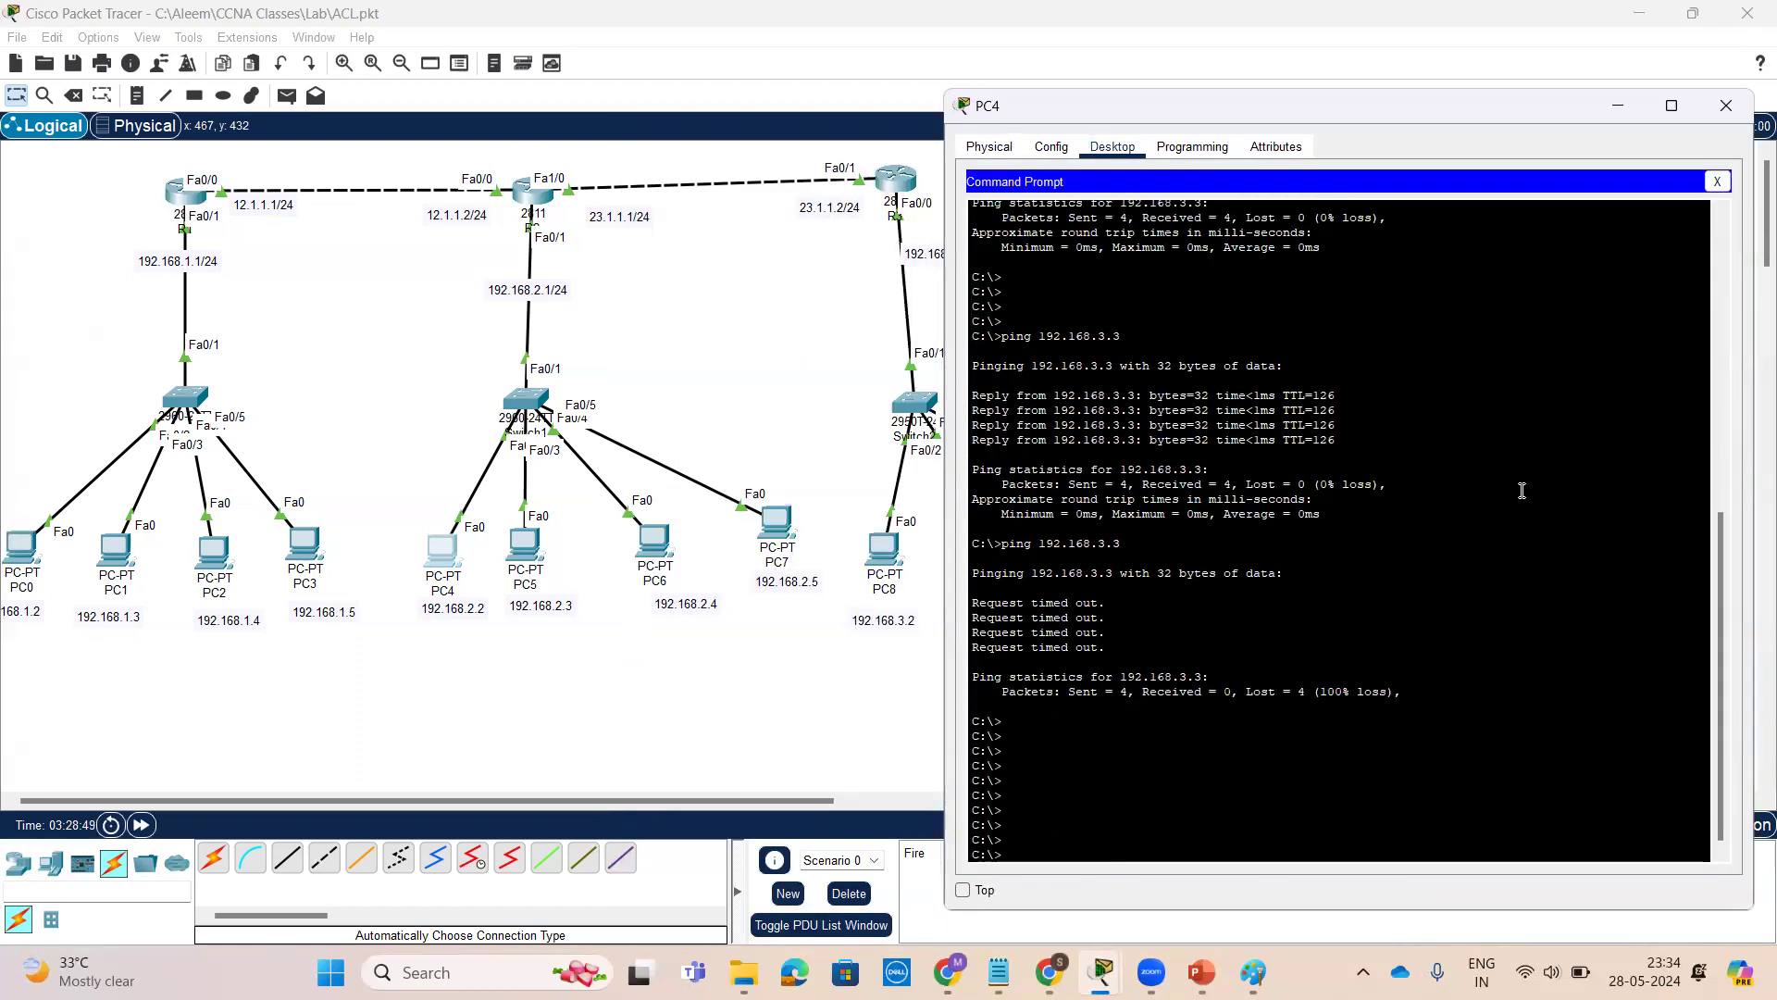
pyautogui.press('Return')
pyautogui.press('Return')
pyautogui.press('Return')
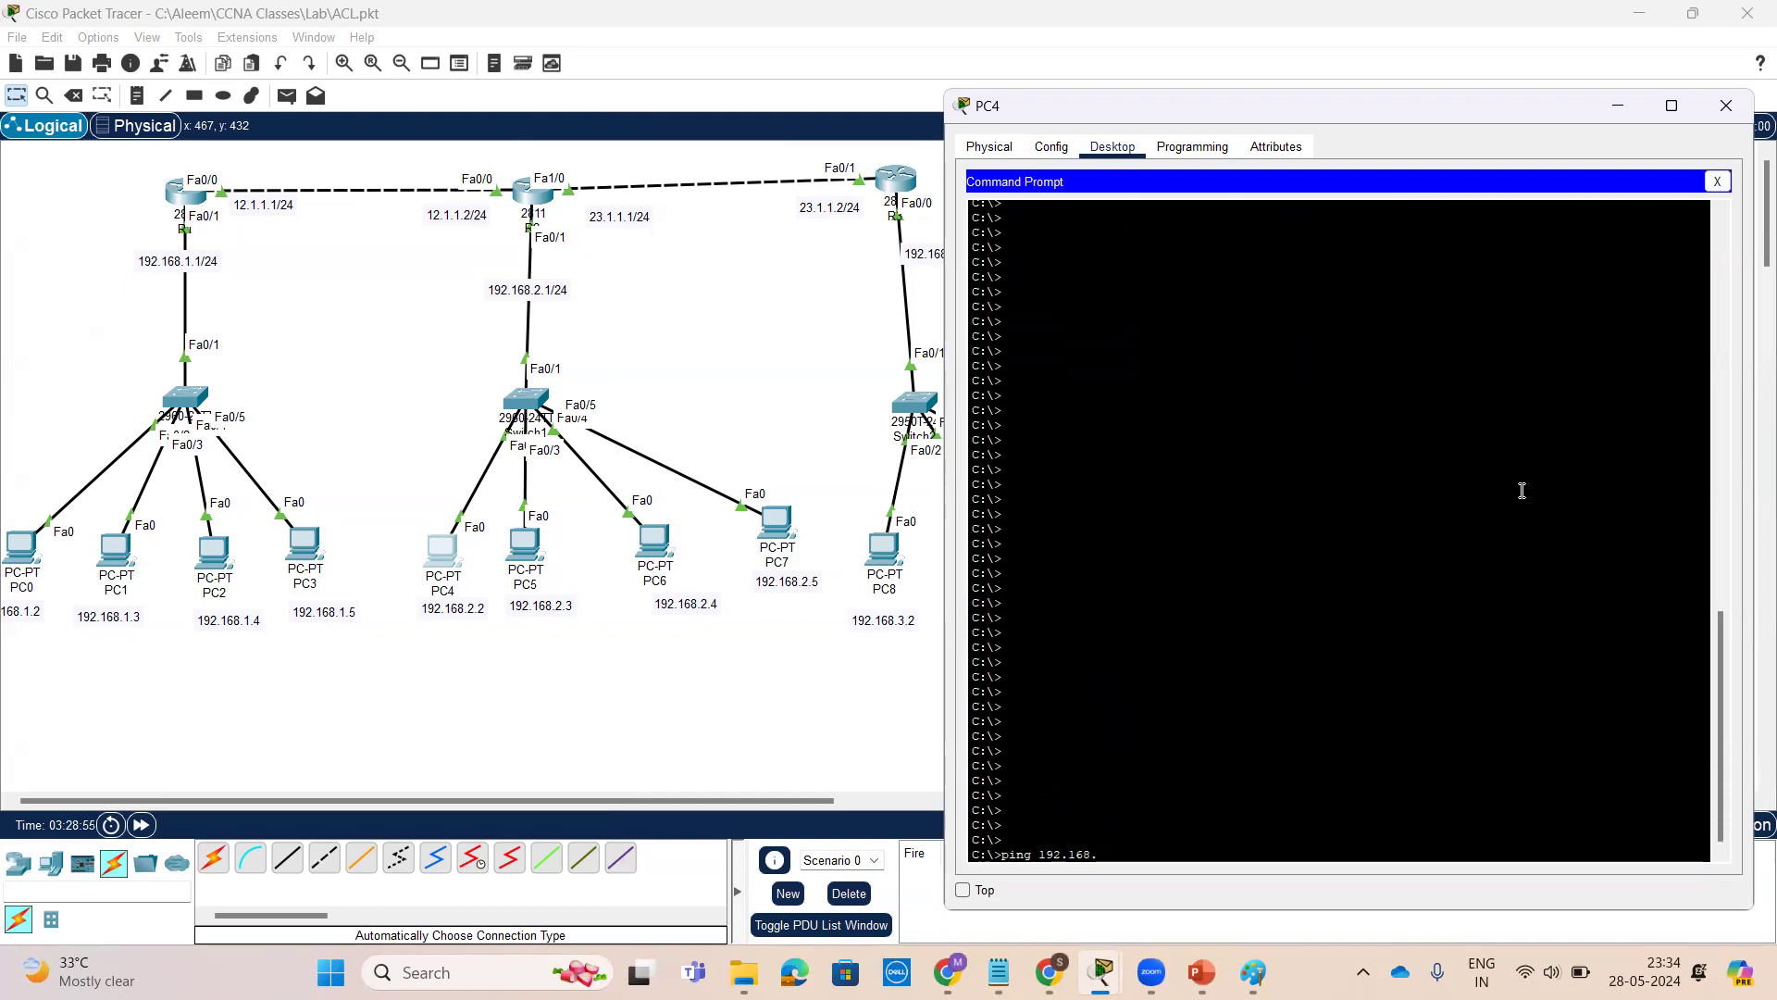
pyautogui.write('ping 192.168.3.2')
pyautogui.press('Return')
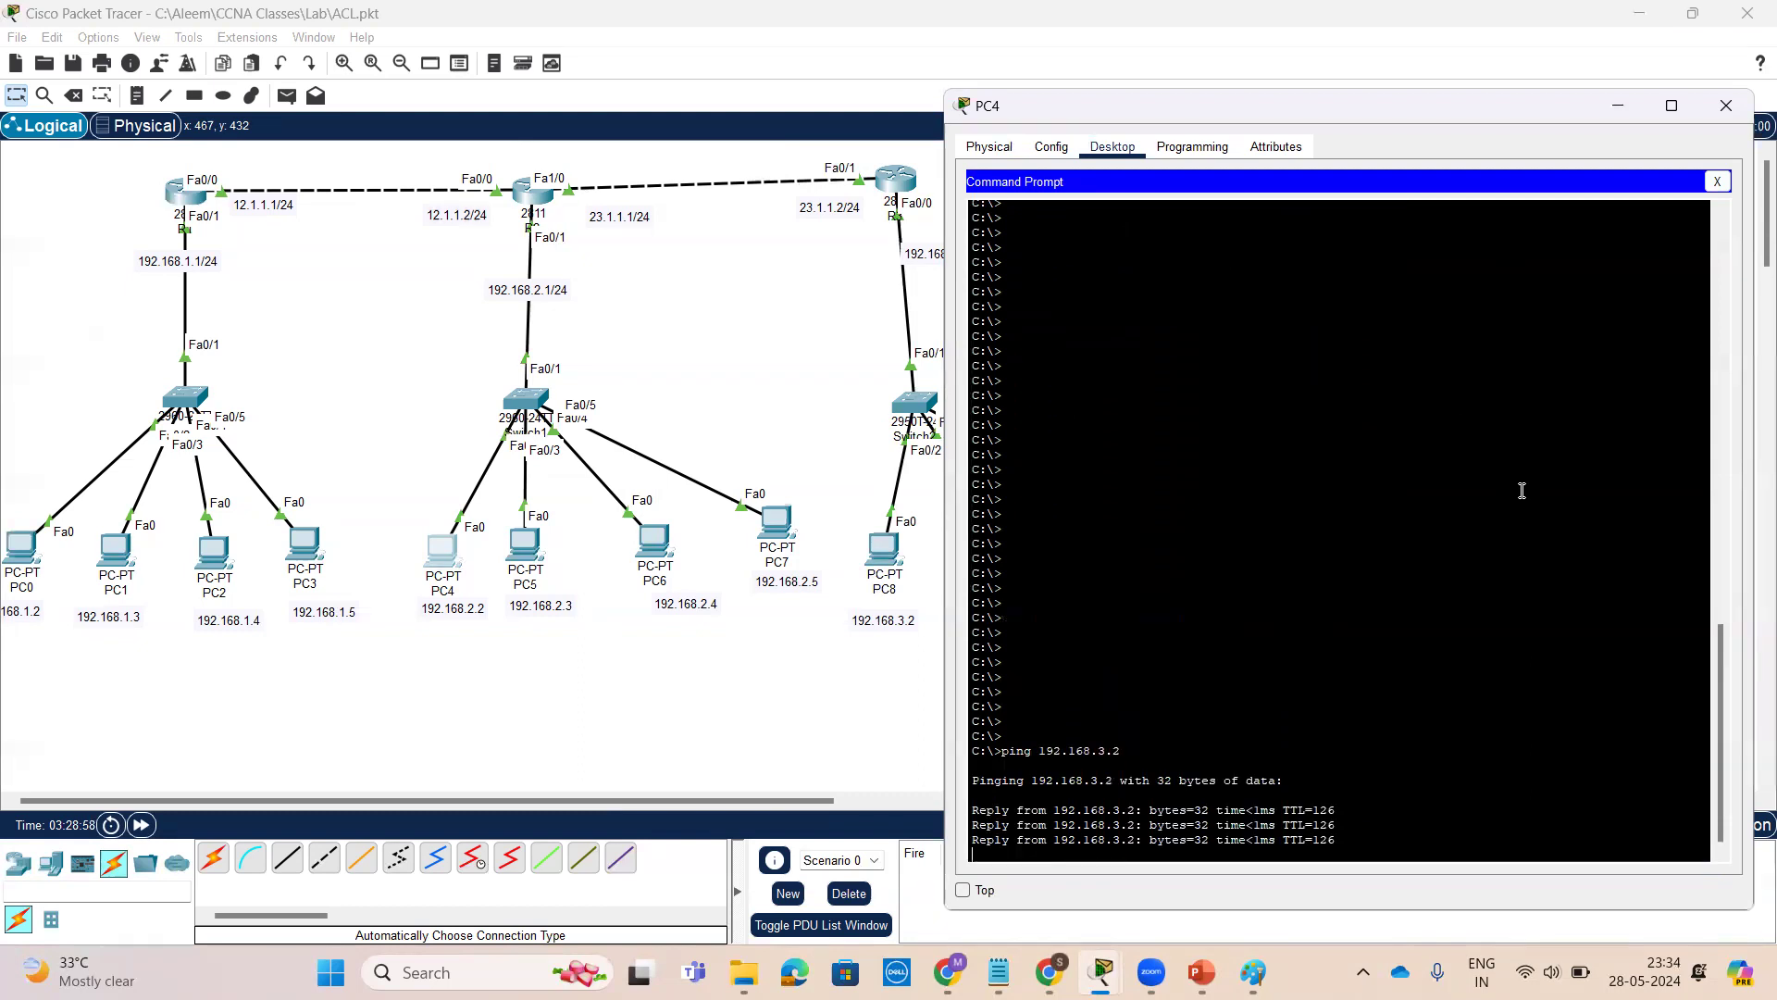
pyautogui.press('Up')
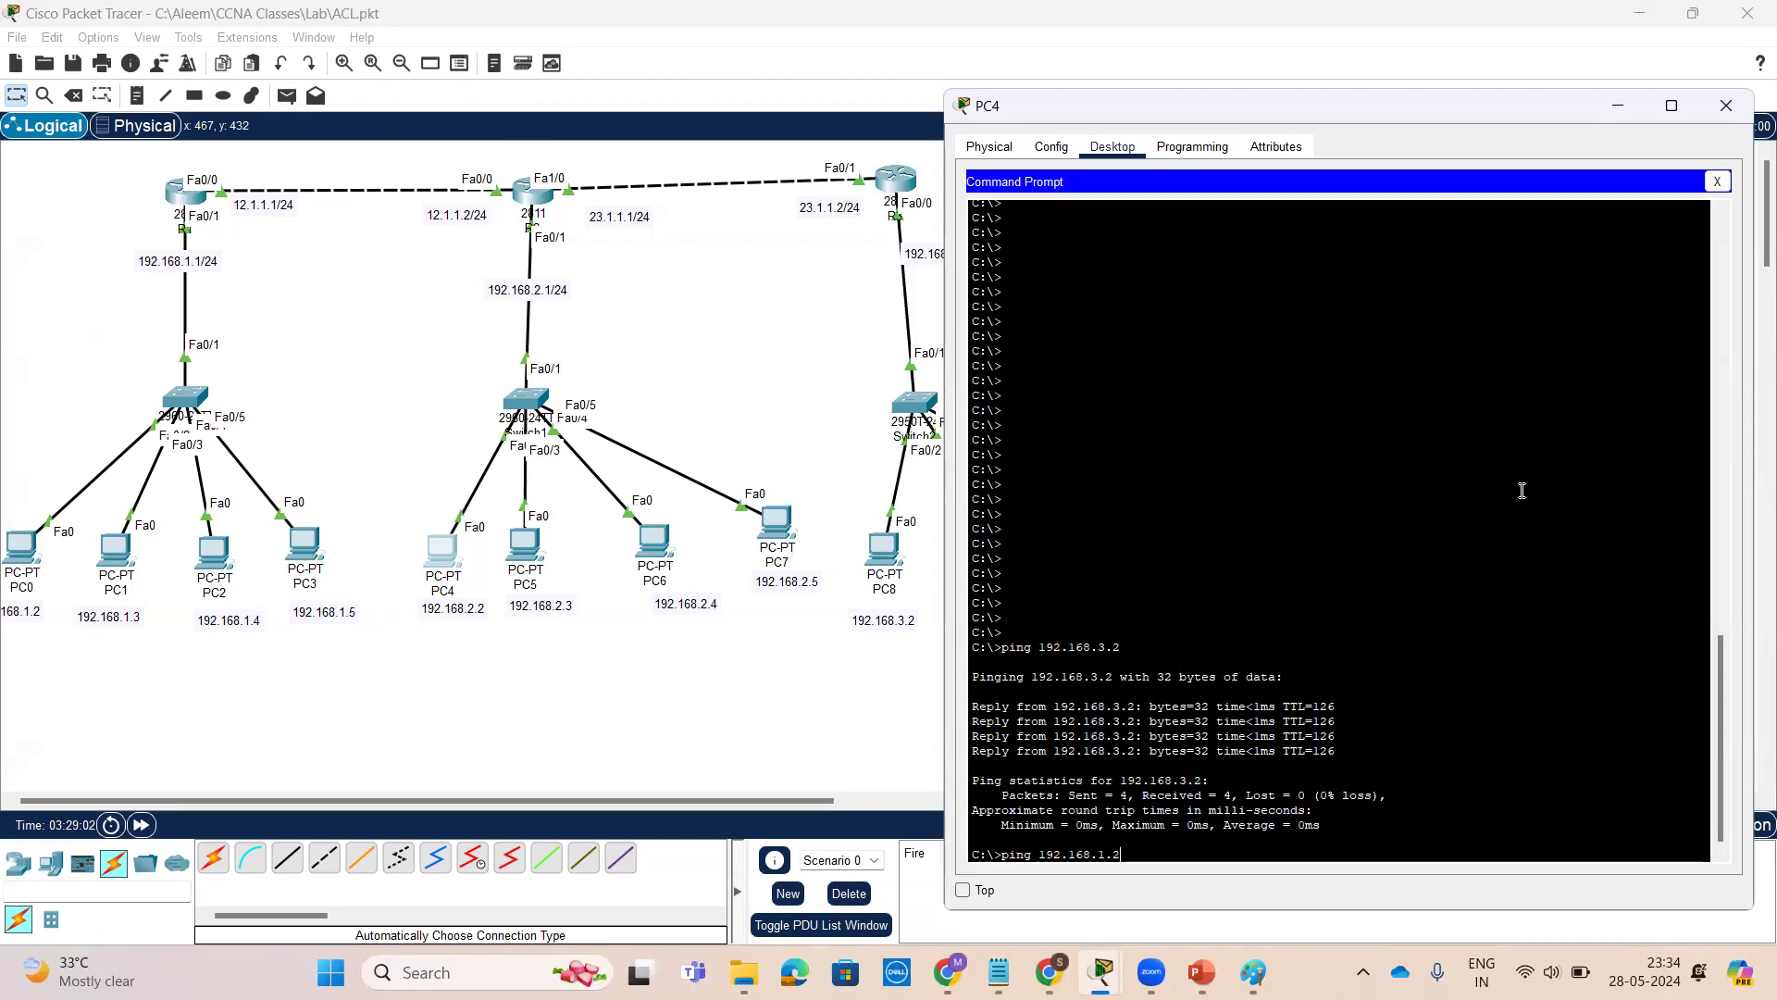
pyautogui.press('Return')
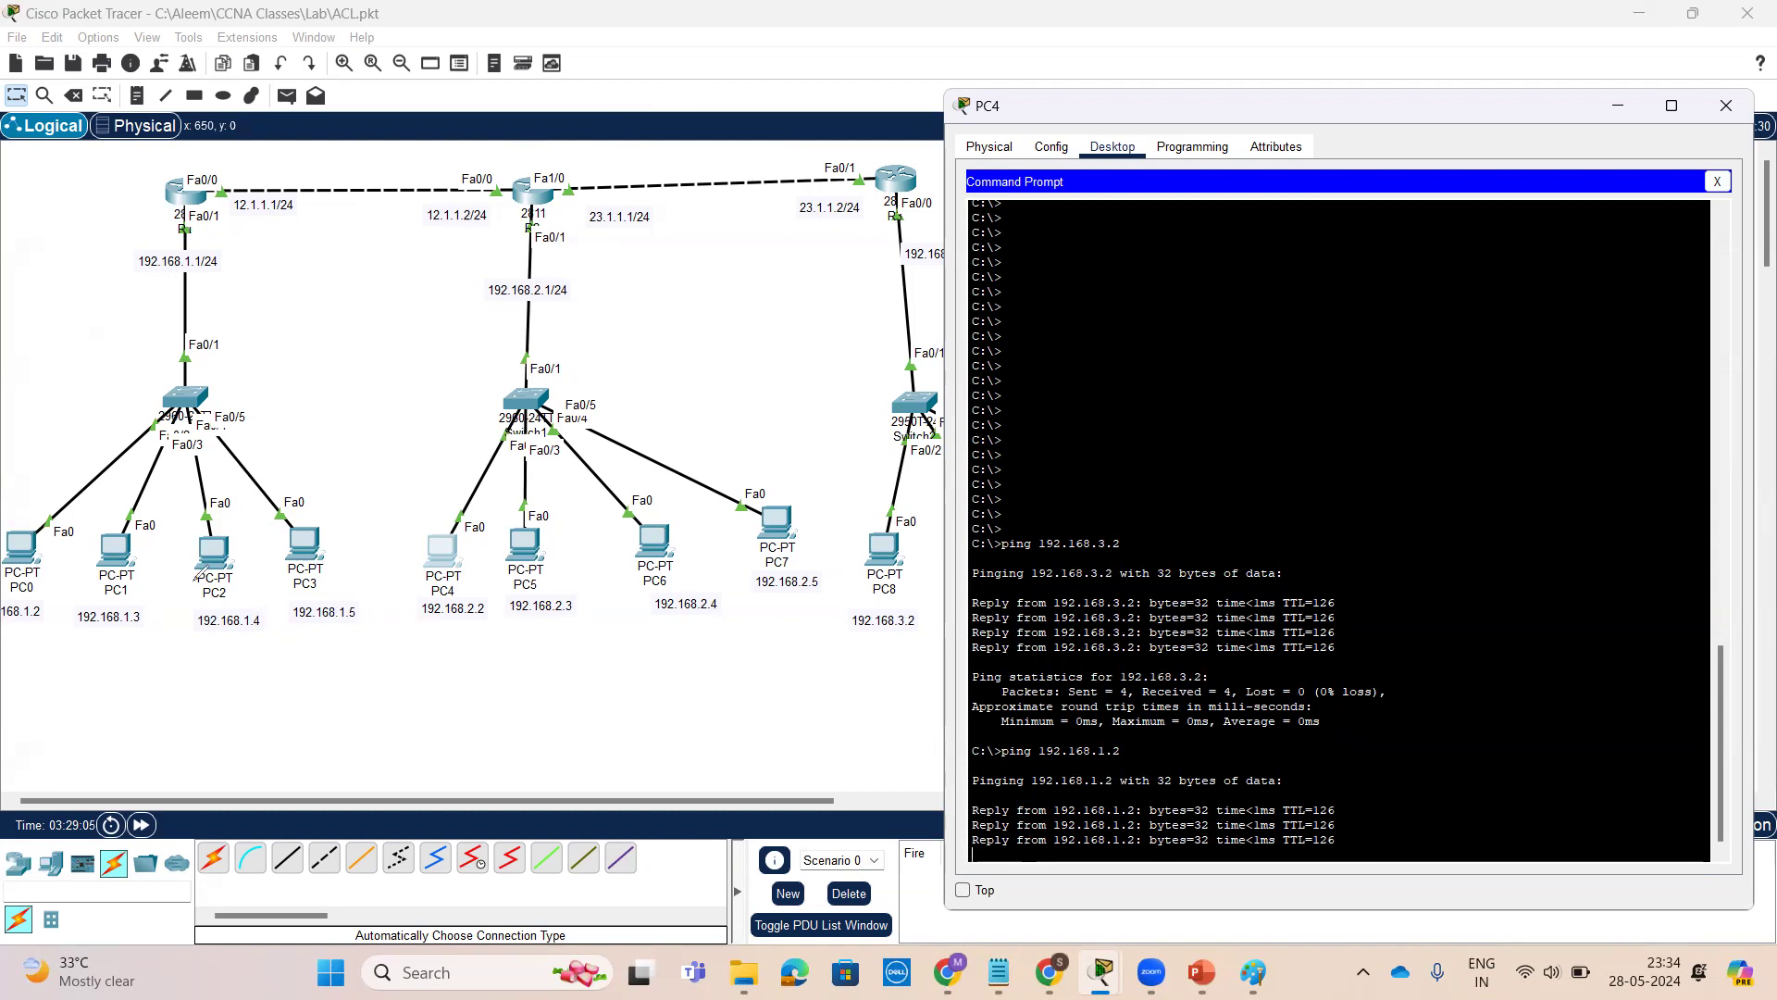
pyautogui.moveTo(50, 594); pyautogui.dragTo(498, 555)
pyautogui.moveTo(56, 566)
pyautogui.mouseDown()
pyautogui.moveTo(768, 120)
pyautogui.moveTo(851, 564)
pyautogui.mouseUp()
pyautogui.moveTo(597, 576); pyautogui.dragTo(598, 488)
pyautogui.moveTo(602, 352); pyautogui.dragTo(923, 526)
pyautogui.moveTo(503, 484)
pyautogui.mouseDown()
pyautogui.moveTo(461, 302)
pyautogui.moveTo(250, 556)
pyautogui.moveTo(262, 543)
pyautogui.mouseUp()
pyautogui.moveTo(590, 535)
pyautogui.mouseDown()
pyautogui.moveTo(598, 563)
pyautogui.moveTo(654, 532)
pyautogui.mouseUp()
pyautogui.moveTo(811, 532)
pyautogui.mouseDown()
pyautogui.moveTo(877, 554)
pyautogui.moveTo(931, 488)
pyautogui.mouseUp()
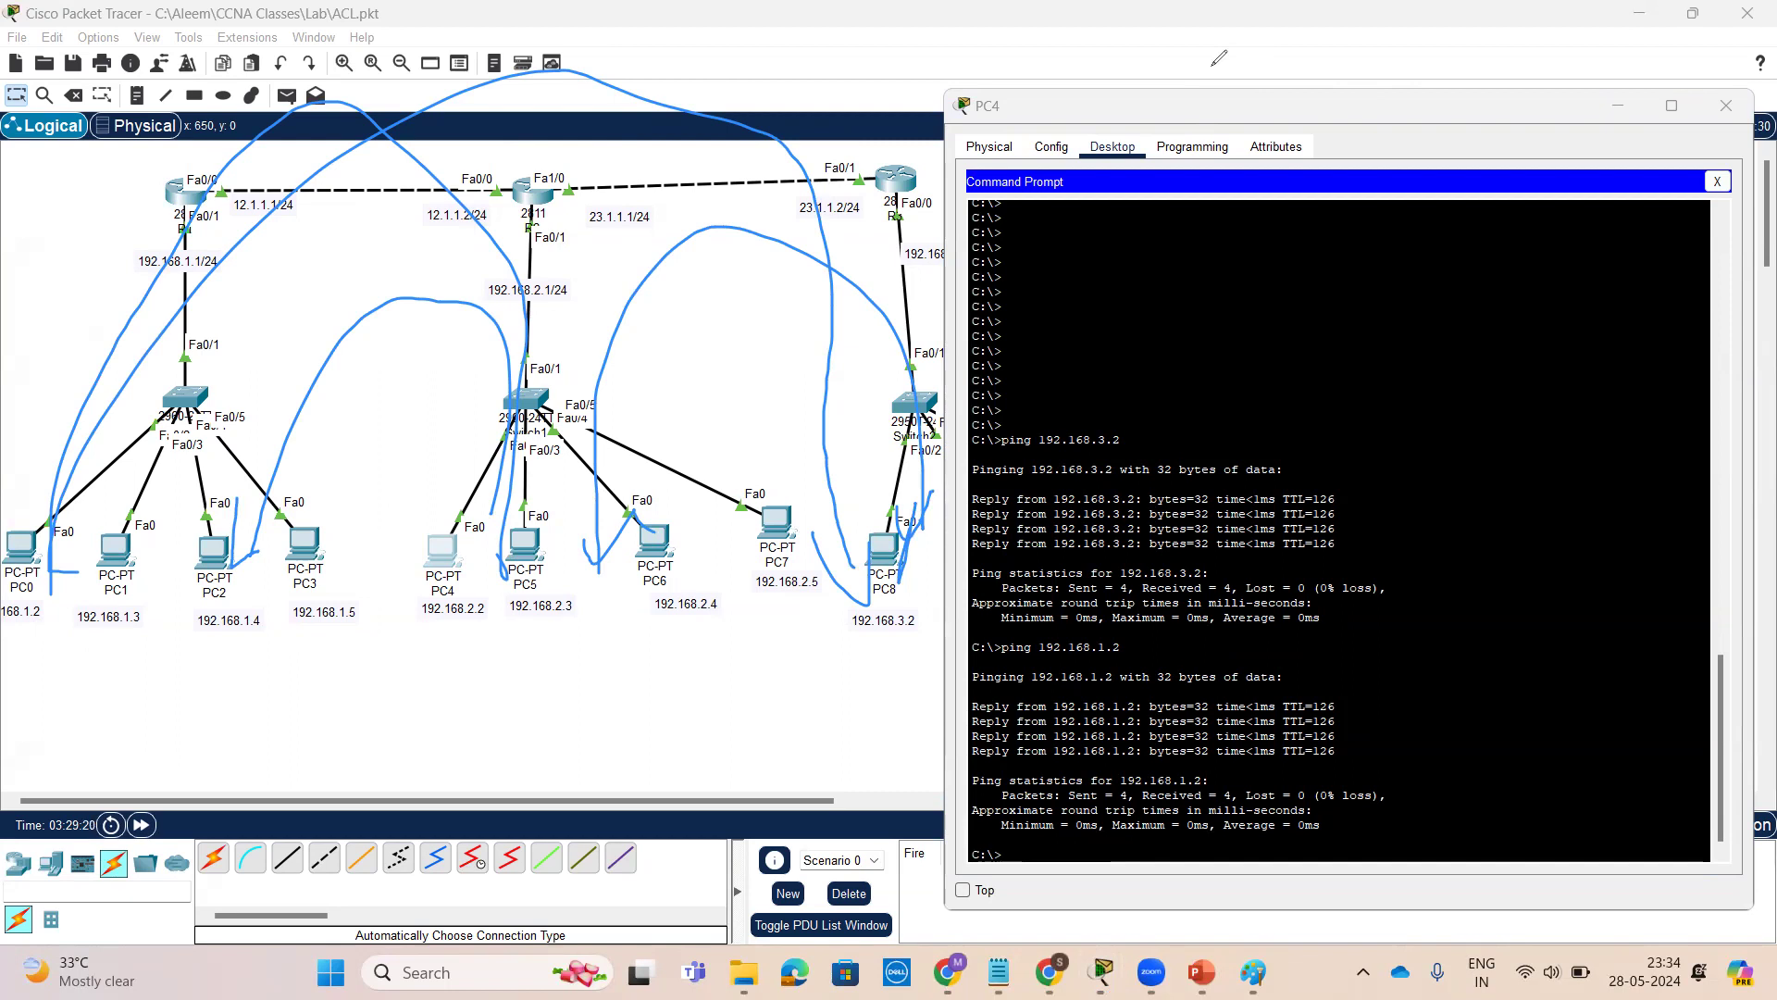
pyautogui.press('e')
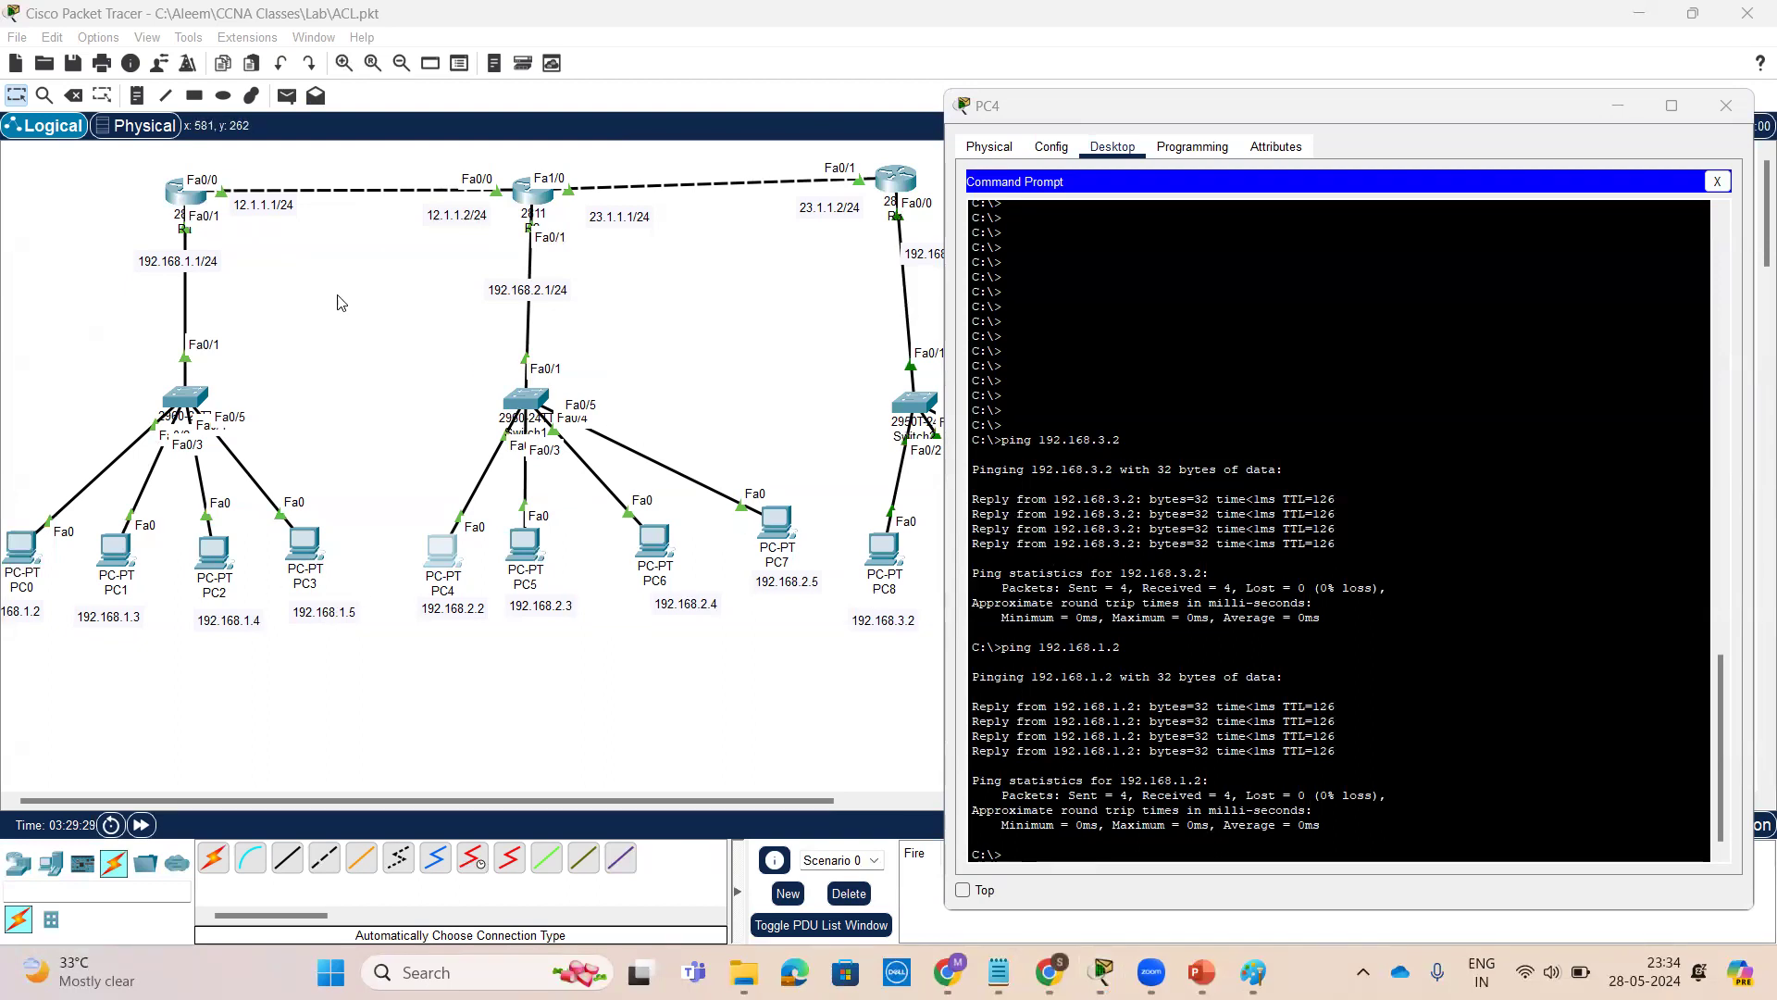
pyautogui.click(188, 194)
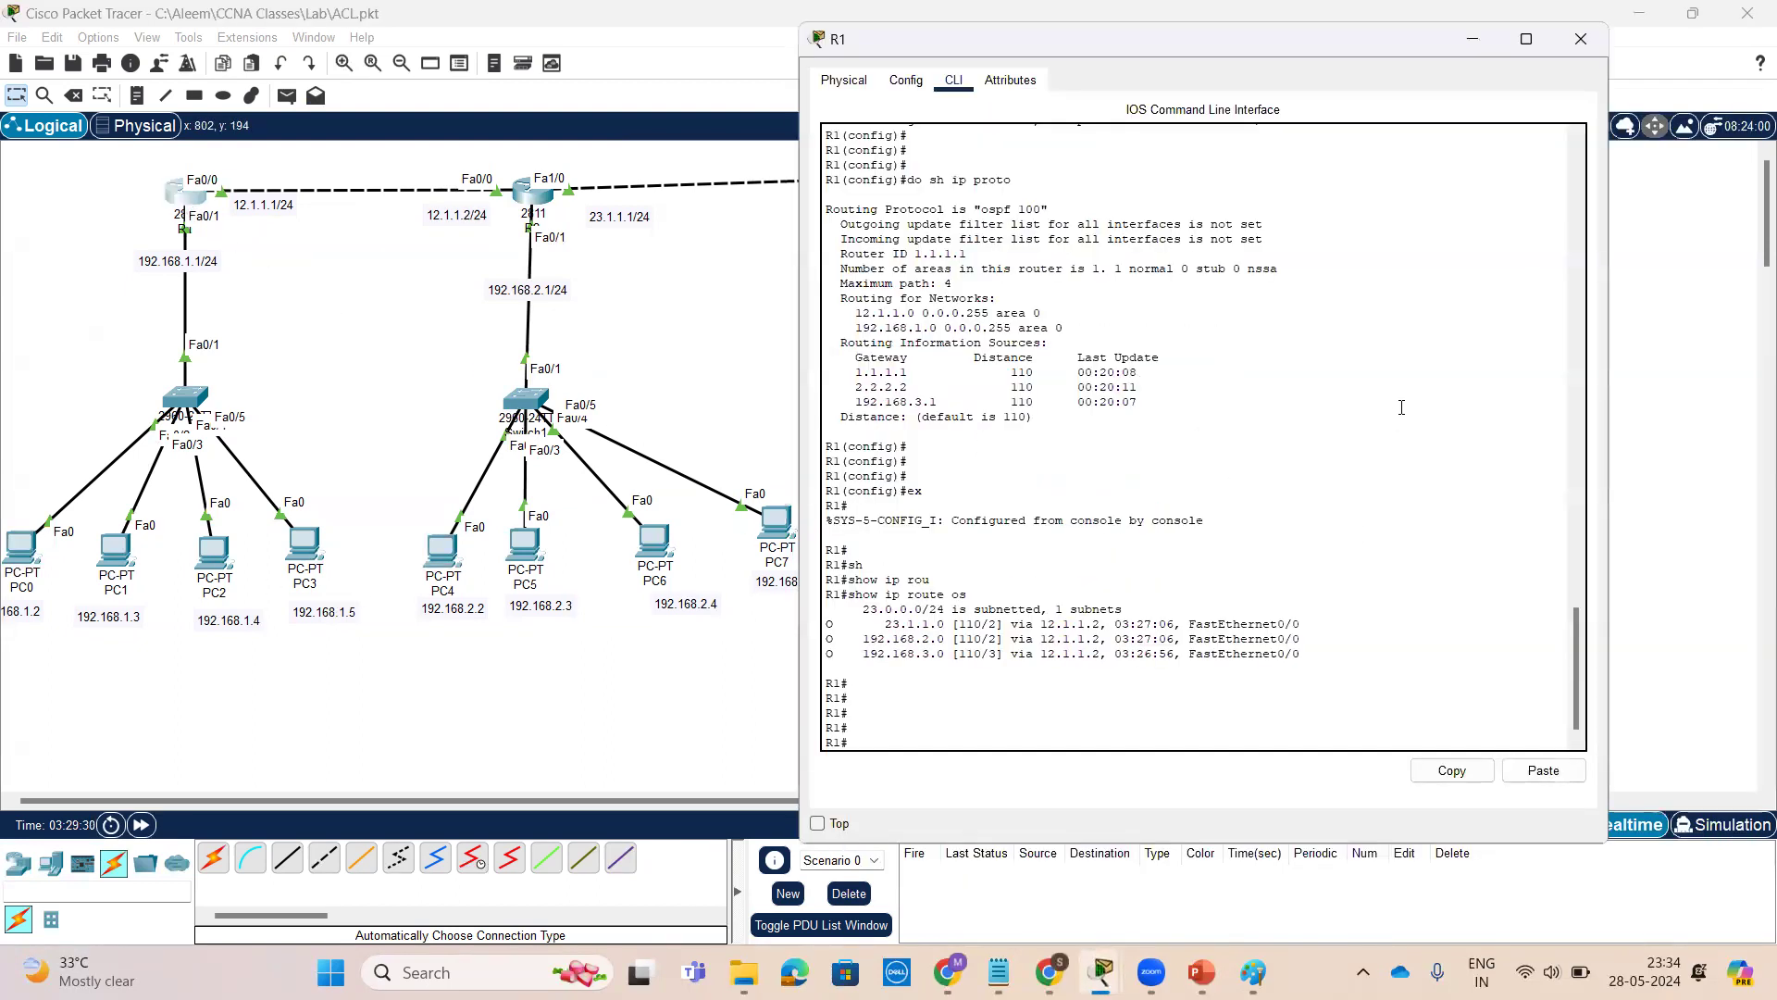
pyautogui.click(1492, 50)
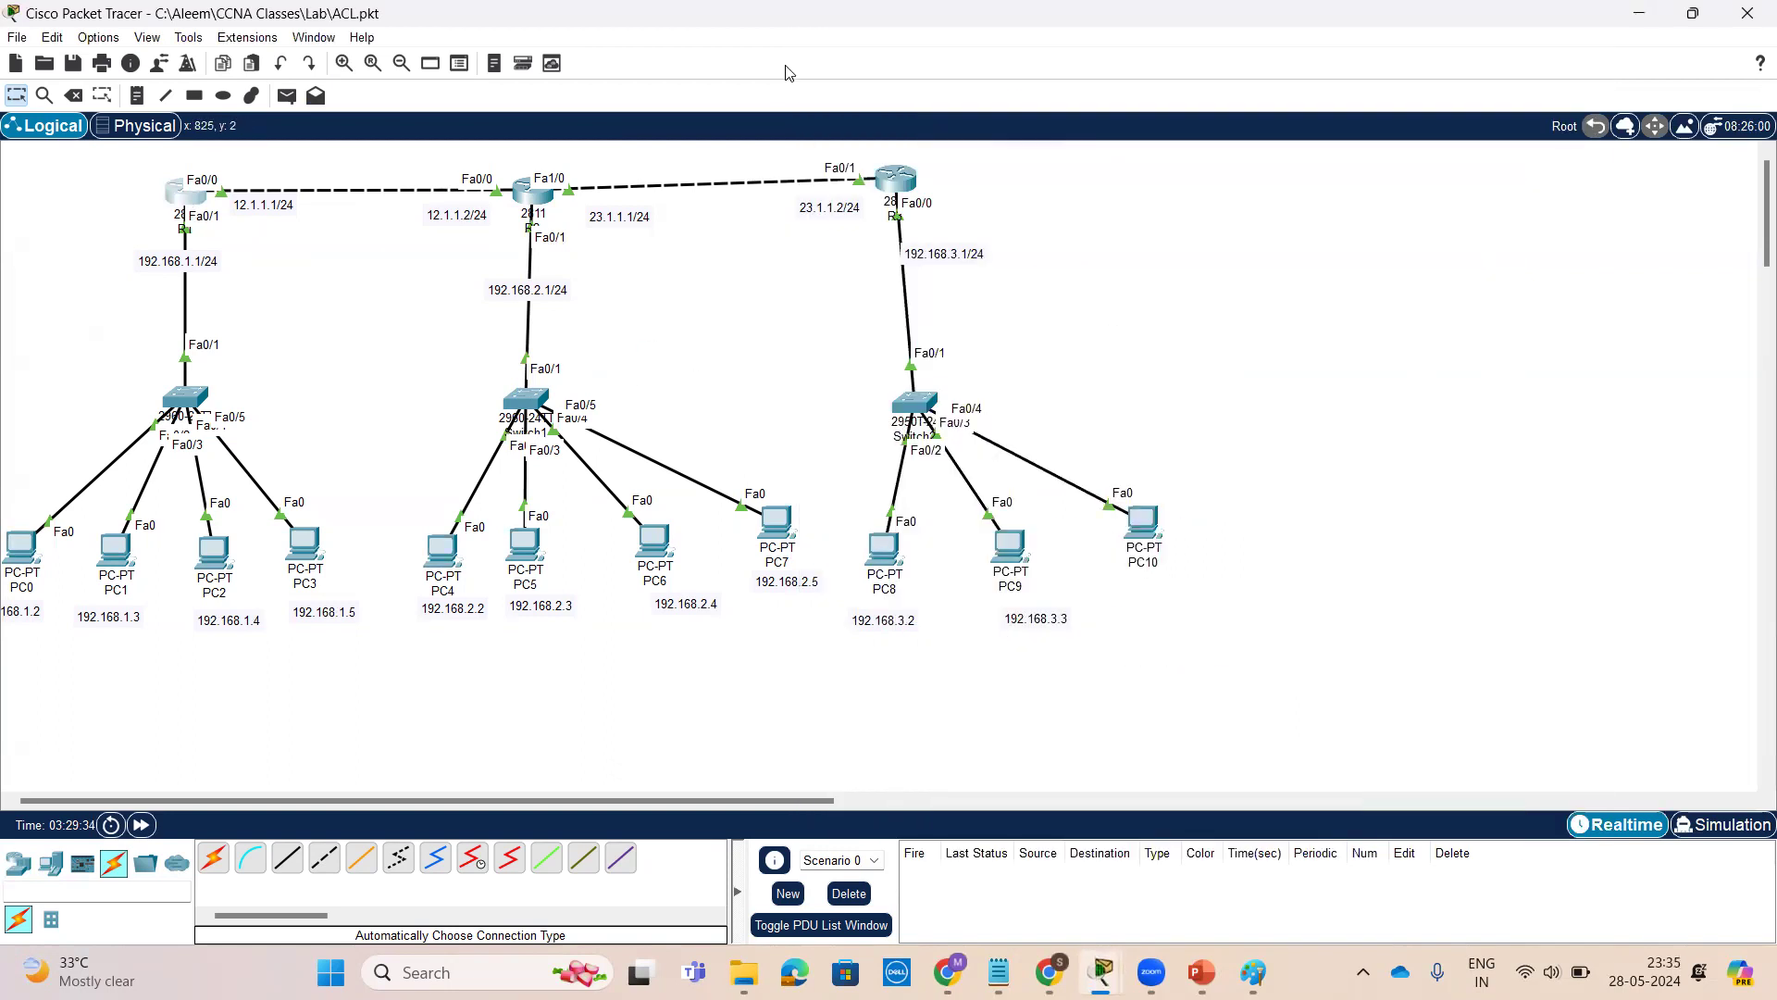
pyautogui.click(772, 111)
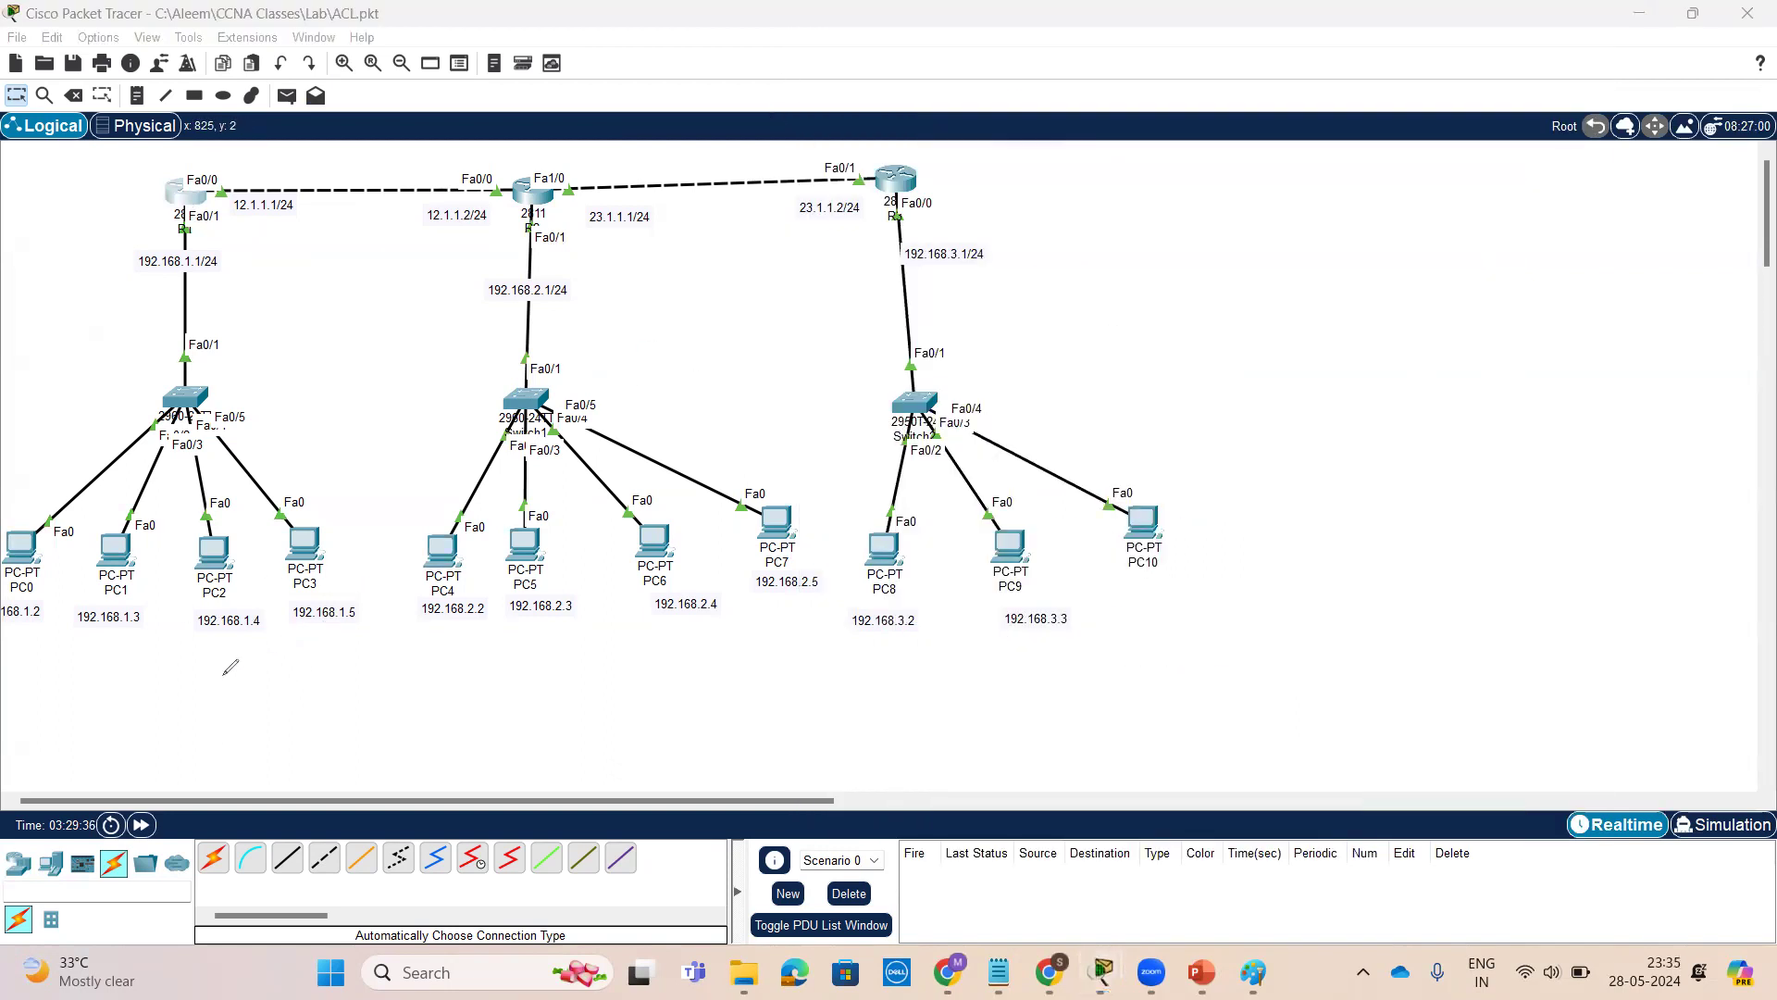
pyautogui.moveTo(66, 546)
pyautogui.mouseDown()
pyautogui.moveTo(9, 505)
pyautogui.moveTo(18, 607)
pyautogui.moveTo(46, 600)
pyautogui.mouseUp()
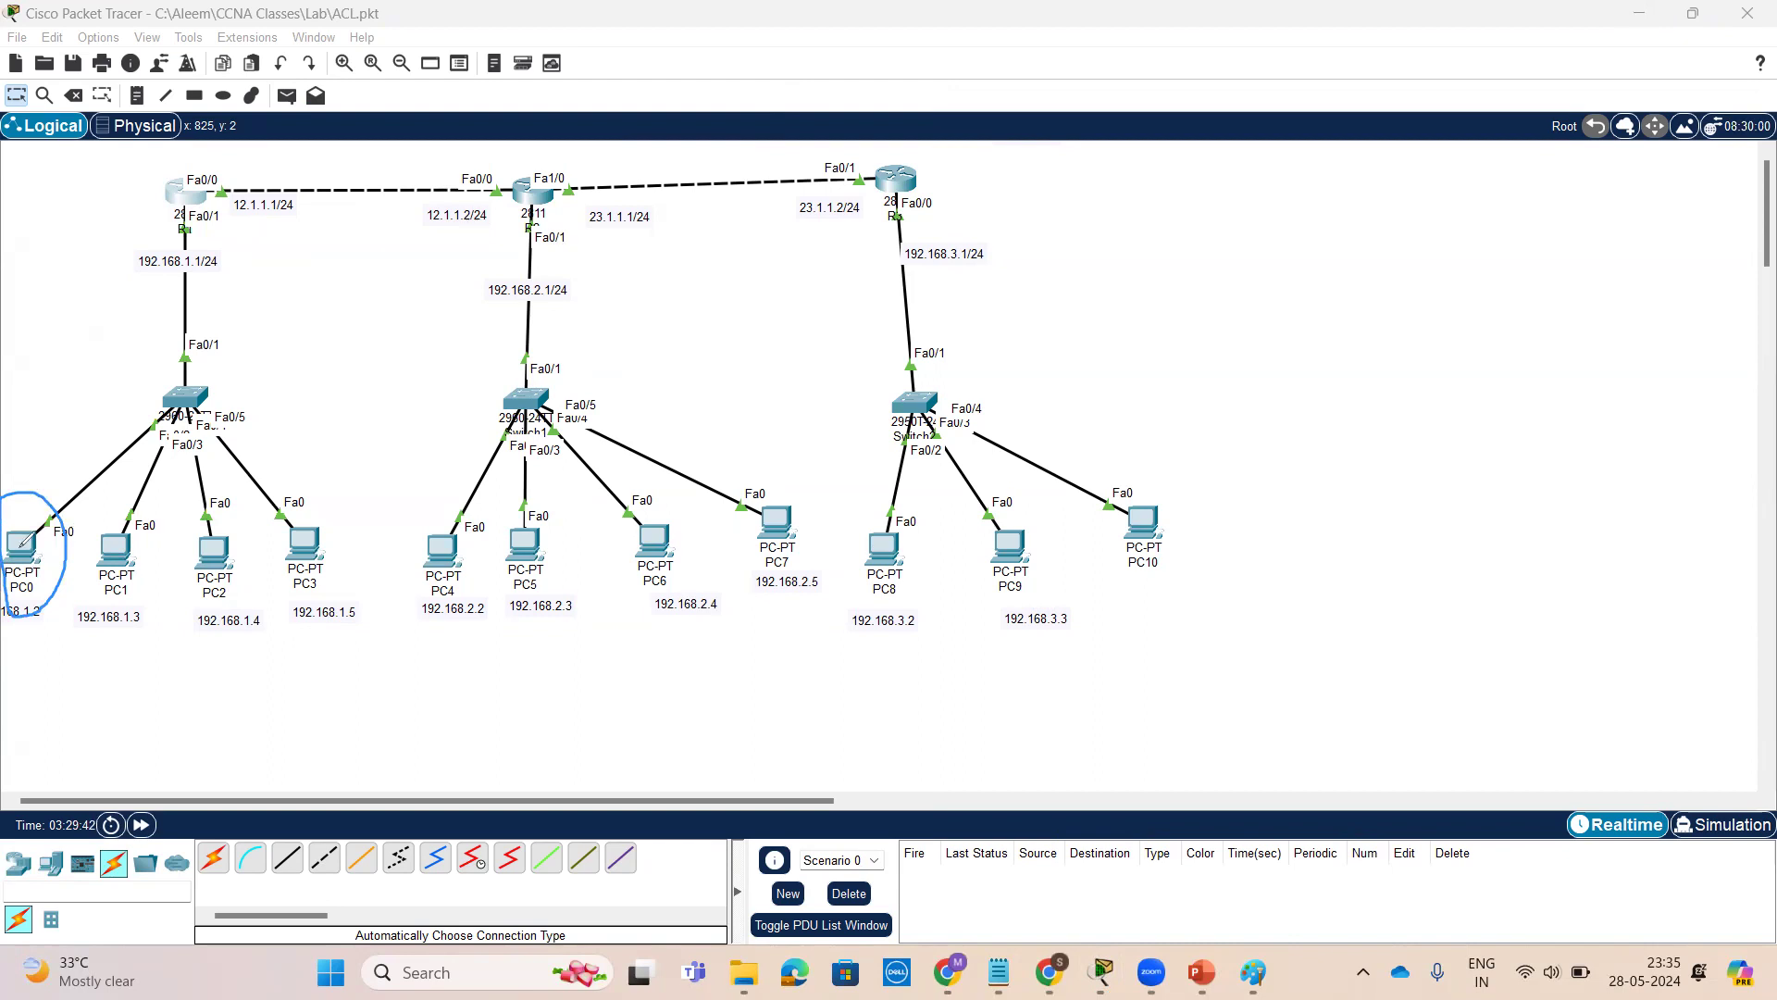
pyautogui.moveTo(67, 522)
pyautogui.mouseDown()
pyautogui.moveTo(80, 357)
pyautogui.moveTo(284, 164)
pyautogui.moveTo(504, 266)
pyautogui.moveTo(504, 484)
pyautogui.moveTo(526, 458)
pyautogui.mouseUp()
pyautogui.moveTo(527, 319)
pyautogui.mouseDown()
pyautogui.moveTo(477, 376)
pyautogui.moveTo(562, 348)
pyautogui.mouseUp()
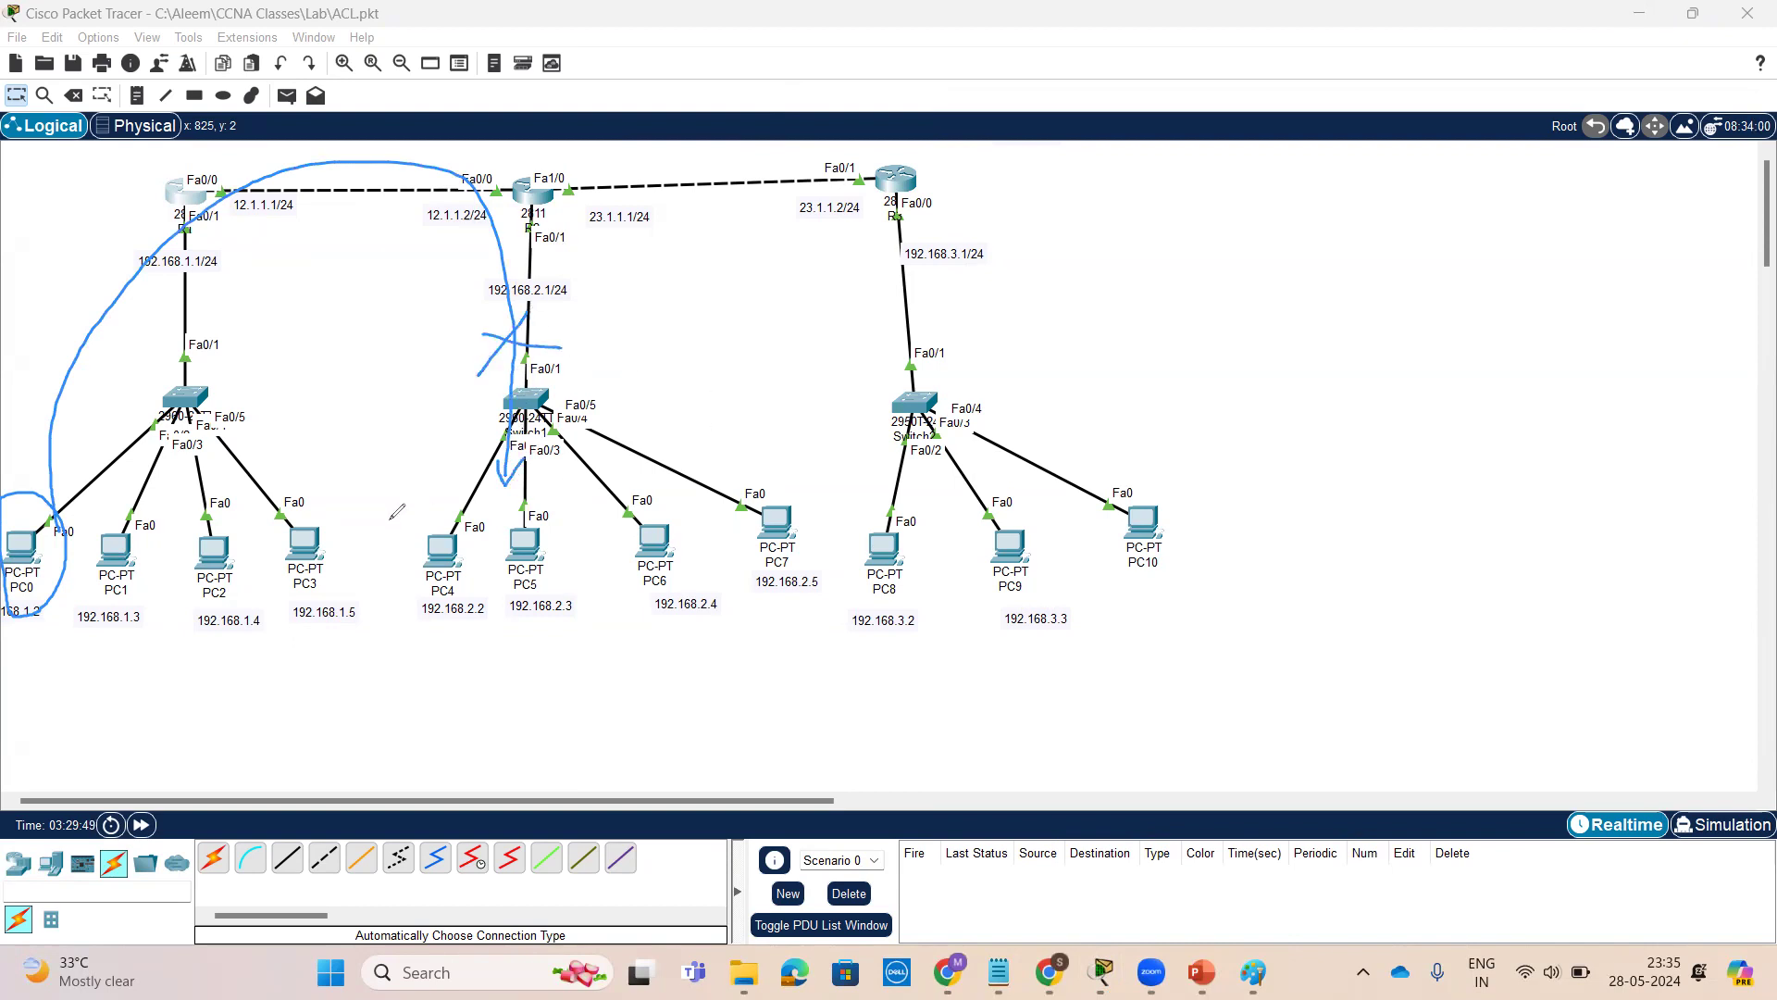
pyautogui.moveTo(77, 657)
pyautogui.mouseDown()
pyautogui.moveTo(163, 555)
pyautogui.moveTo(116, 519)
pyautogui.moveTo(69, 619)
pyautogui.moveTo(87, 659)
pyautogui.mouseUp()
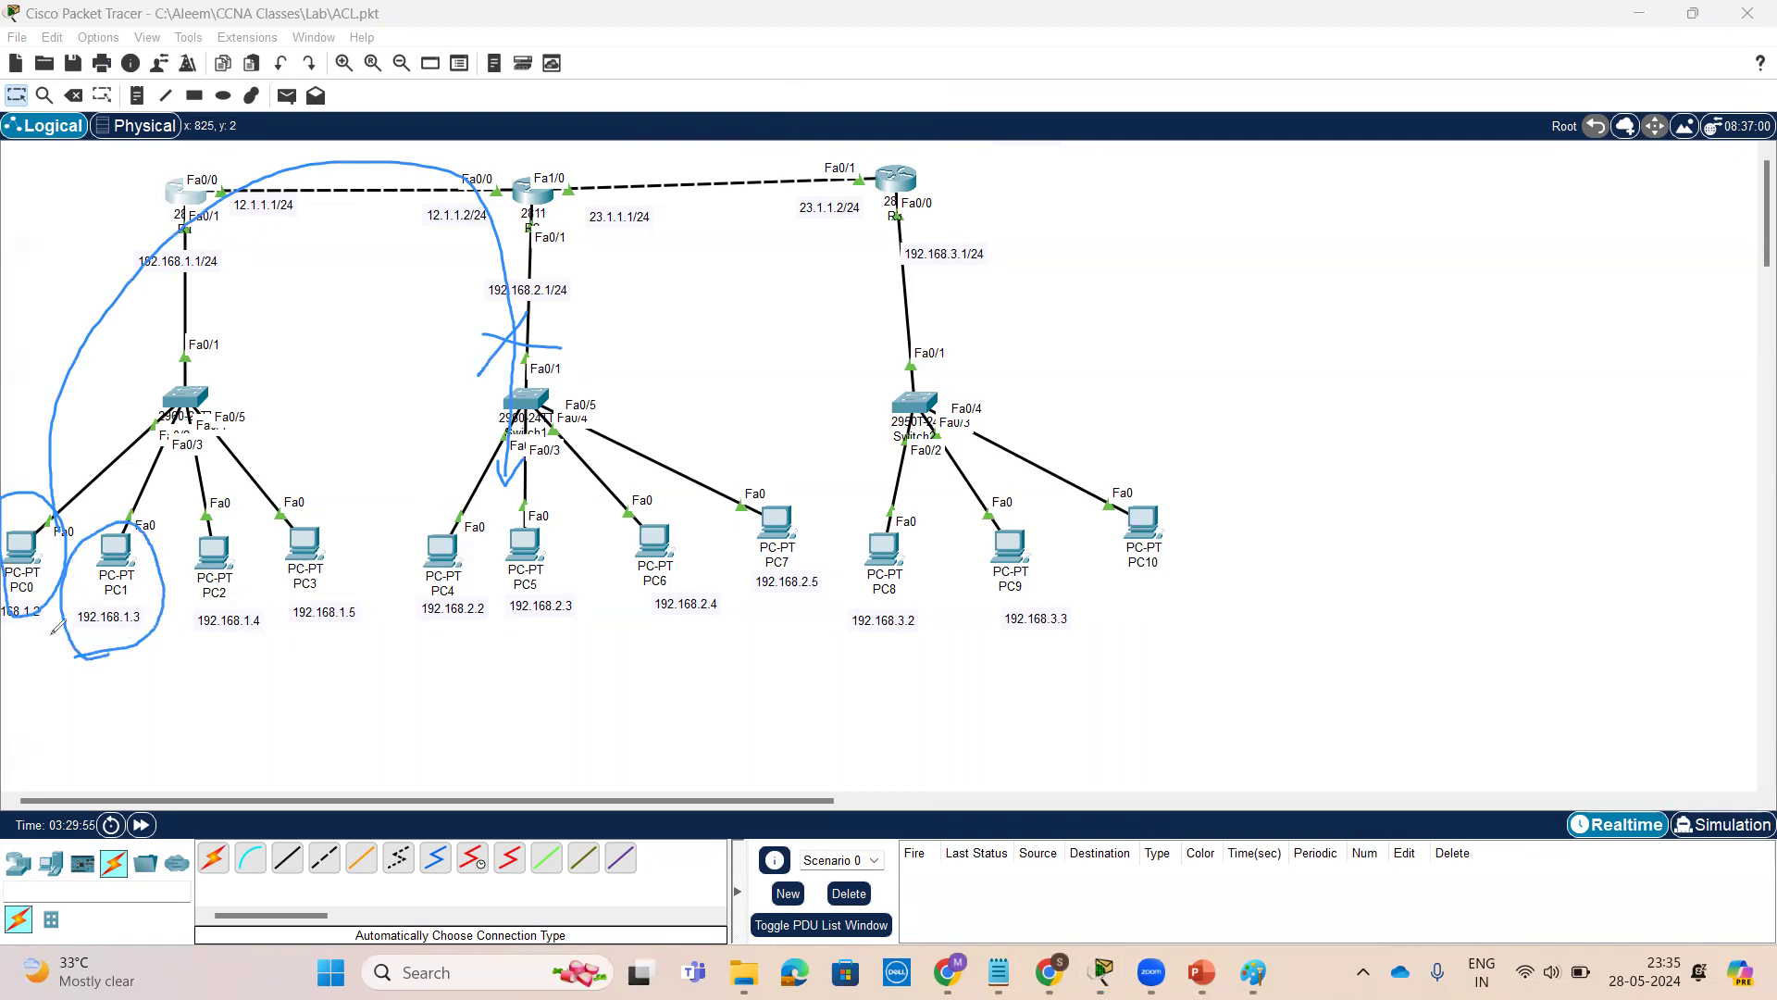
pyautogui.moveTo(112, 529)
pyautogui.mouseDown()
pyautogui.moveTo(170, 280)
pyautogui.moveTo(334, 229)
pyautogui.moveTo(445, 311)
pyautogui.moveTo(450, 460)
pyautogui.moveTo(474, 446)
pyautogui.mouseUp()
pyautogui.moveTo(464, 360)
pyautogui.mouseDown()
pyautogui.moveTo(435, 406)
pyautogui.moveTo(474, 396)
pyautogui.mouseUp()
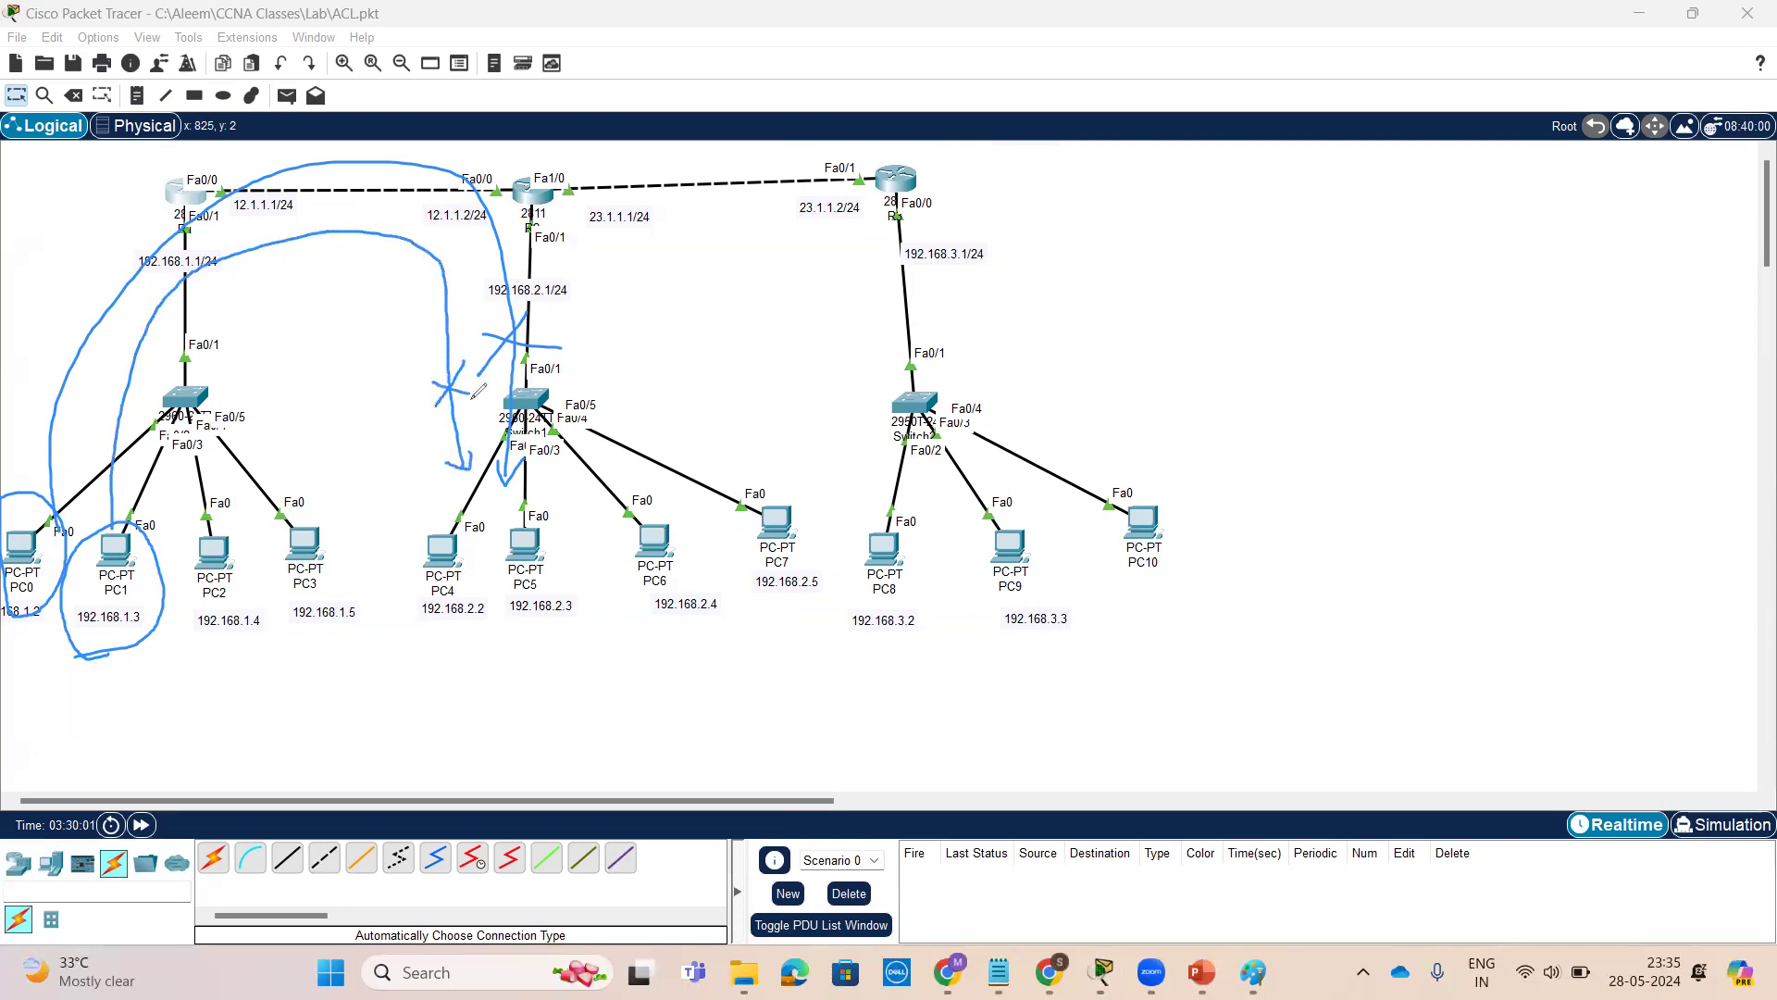
pyautogui.moveTo(392, 338)
pyautogui.mouseDown()
pyautogui.moveTo(400, 378)
pyautogui.moveTo(449, 329)
pyautogui.mouseUp()
pyautogui.moveTo(1105, 421)
pyautogui.mouseDown()
pyautogui.moveTo(930, 370)
pyautogui.moveTo(852, 570)
pyautogui.moveTo(1051, 662)
pyautogui.moveTo(1140, 450)
pyautogui.mouseUp()
pyautogui.moveTo(895, 470)
pyautogui.mouseDown()
pyautogui.moveTo(873, 370)
pyautogui.moveTo(606, 148)
pyautogui.moveTo(586, 415)
pyautogui.moveTo(603, 375)
pyautogui.mouseUp()
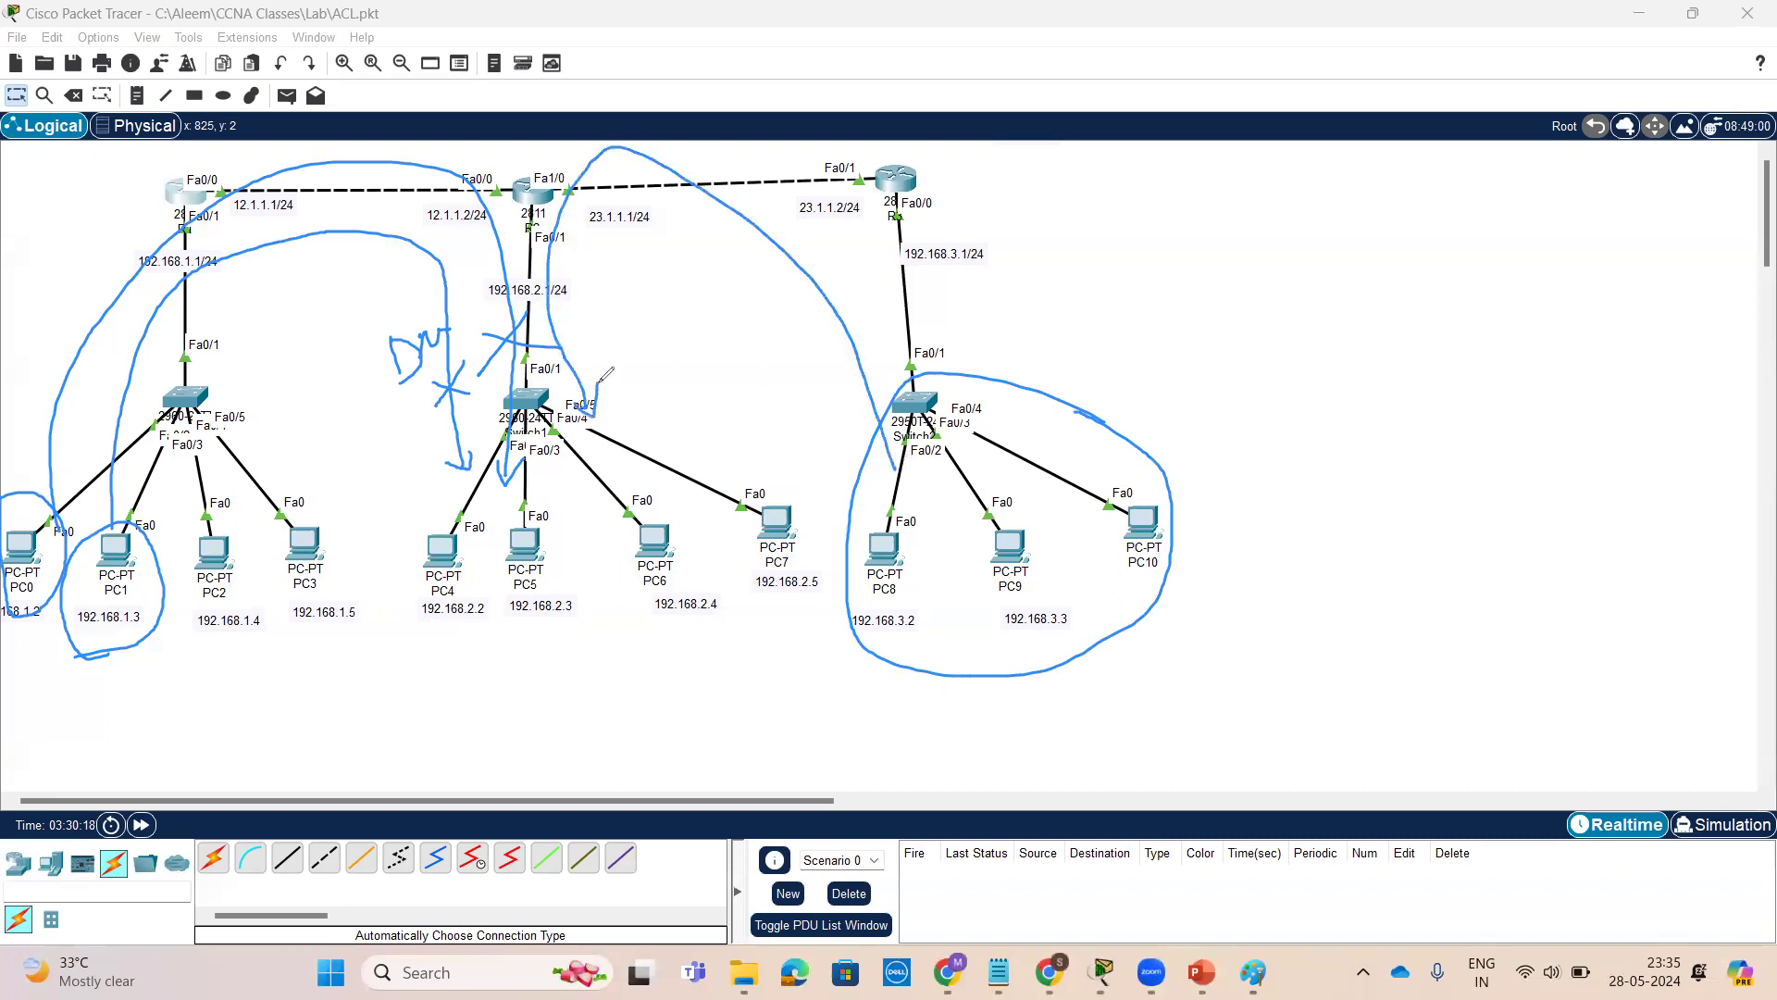
pyautogui.moveTo(602, 288)
pyautogui.mouseDown()
pyautogui.moveTo(553, 351)
pyautogui.moveTo(604, 331)
pyautogui.mouseUp()
pyautogui.moveTo(485, 300); pyautogui.dragTo(578, 285)
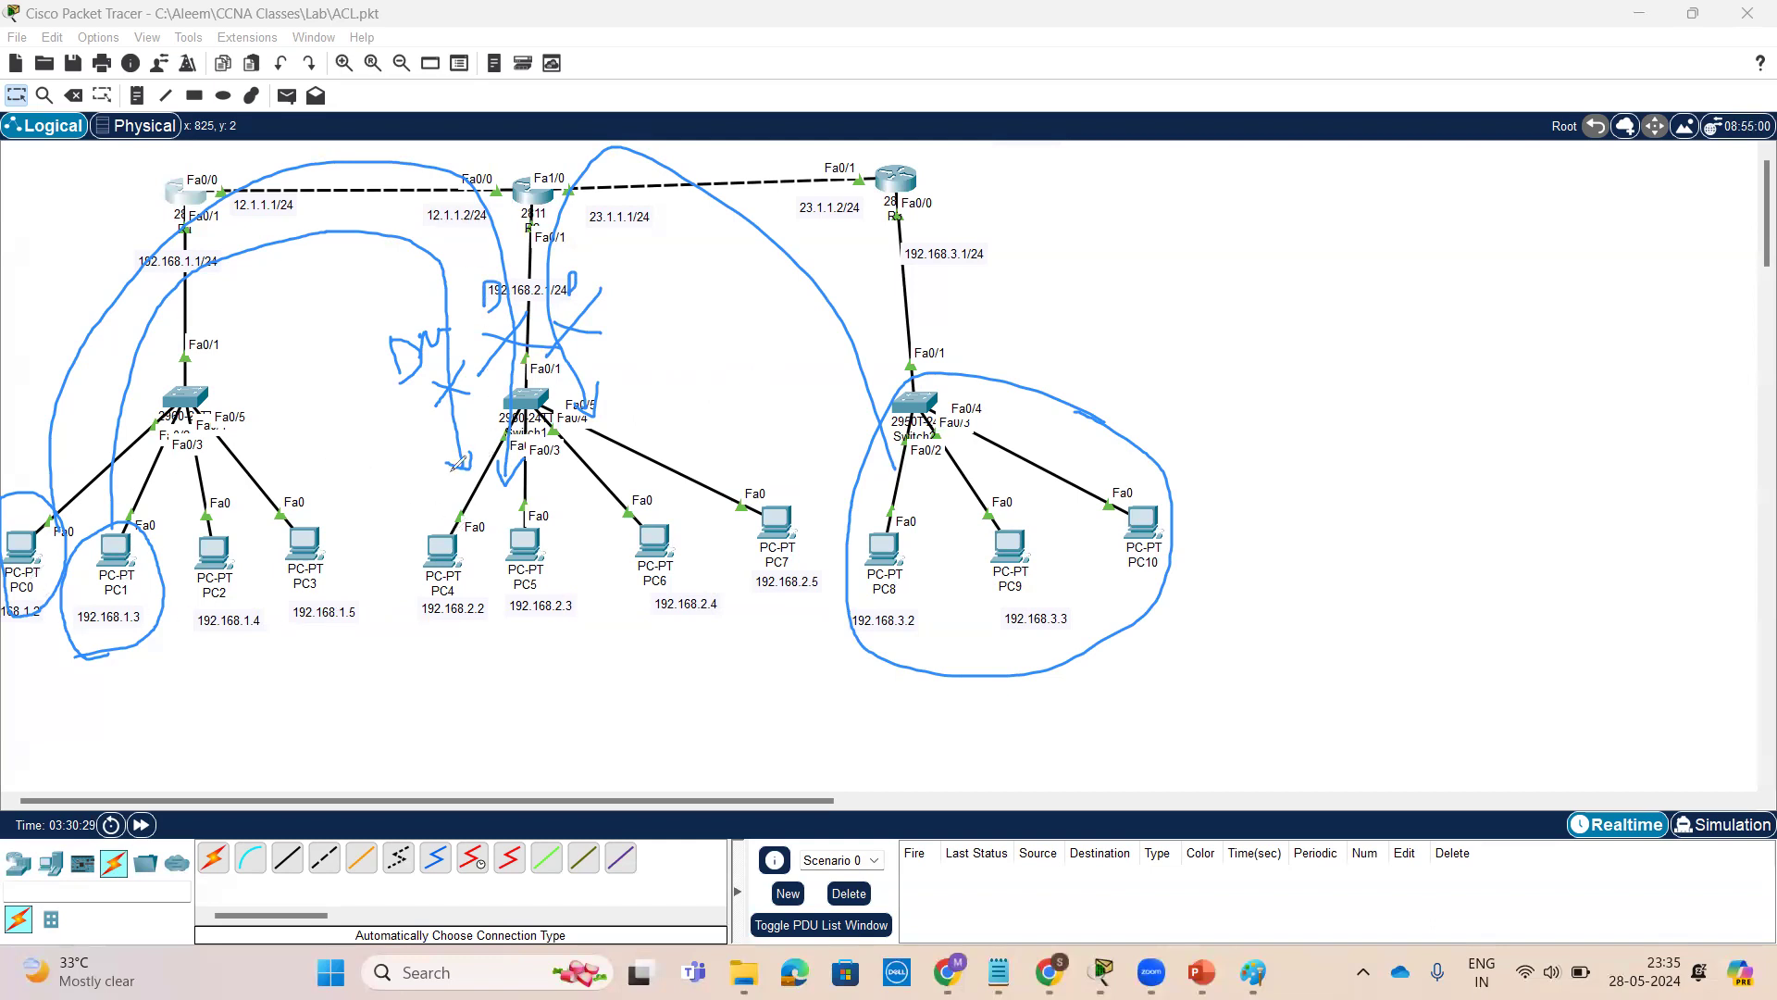
pyautogui.moveTo(300, 146); pyautogui.dragTo(350, 222)
pyautogui.moveTo(759, 200)
pyautogui.mouseDown()
pyautogui.moveTo(802, 198)
pyautogui.moveTo(784, 228)
pyautogui.mouseUp()
pyautogui.moveTo(222, 658)
pyautogui.mouseDown()
pyautogui.moveTo(313, 617)
pyautogui.moveTo(926, 687)
pyautogui.moveTo(891, 731)
pyautogui.mouseUp()
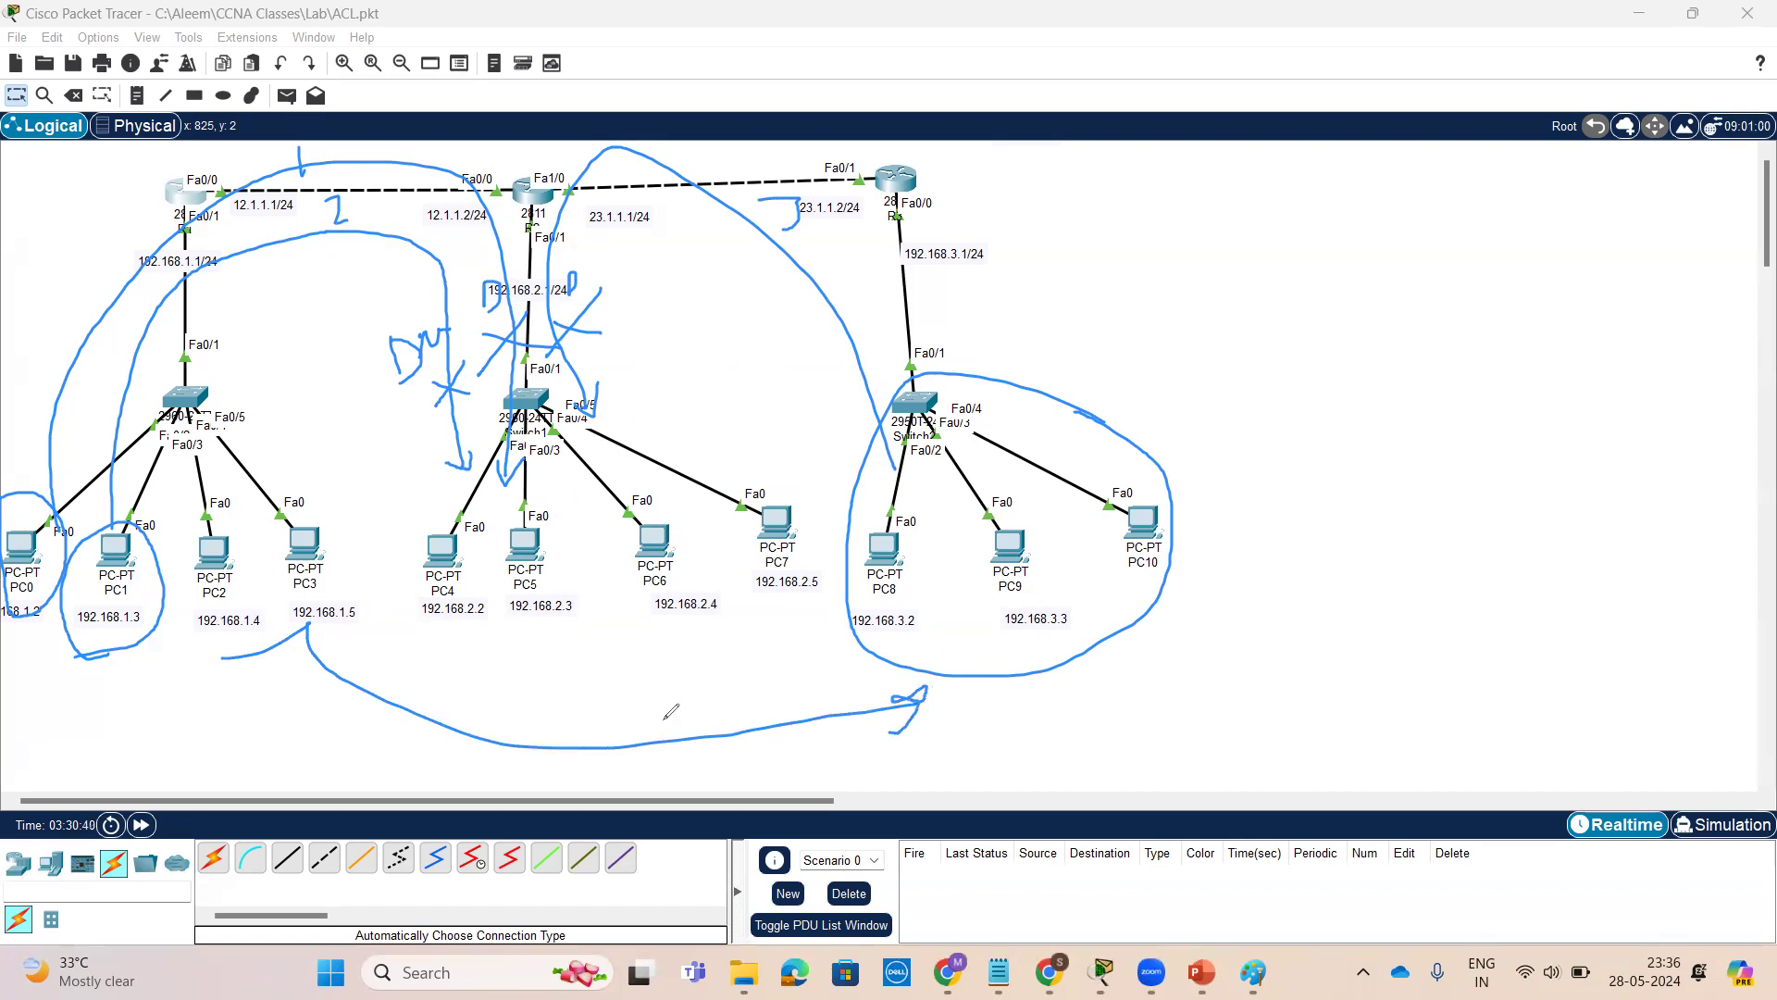
pyautogui.moveTo(344, 625)
pyautogui.mouseDown()
pyautogui.moveTo(434, 686)
pyautogui.moveTo(643, 653)
pyautogui.moveTo(620, 665)
pyautogui.moveTo(629, 683)
pyautogui.mouseUp()
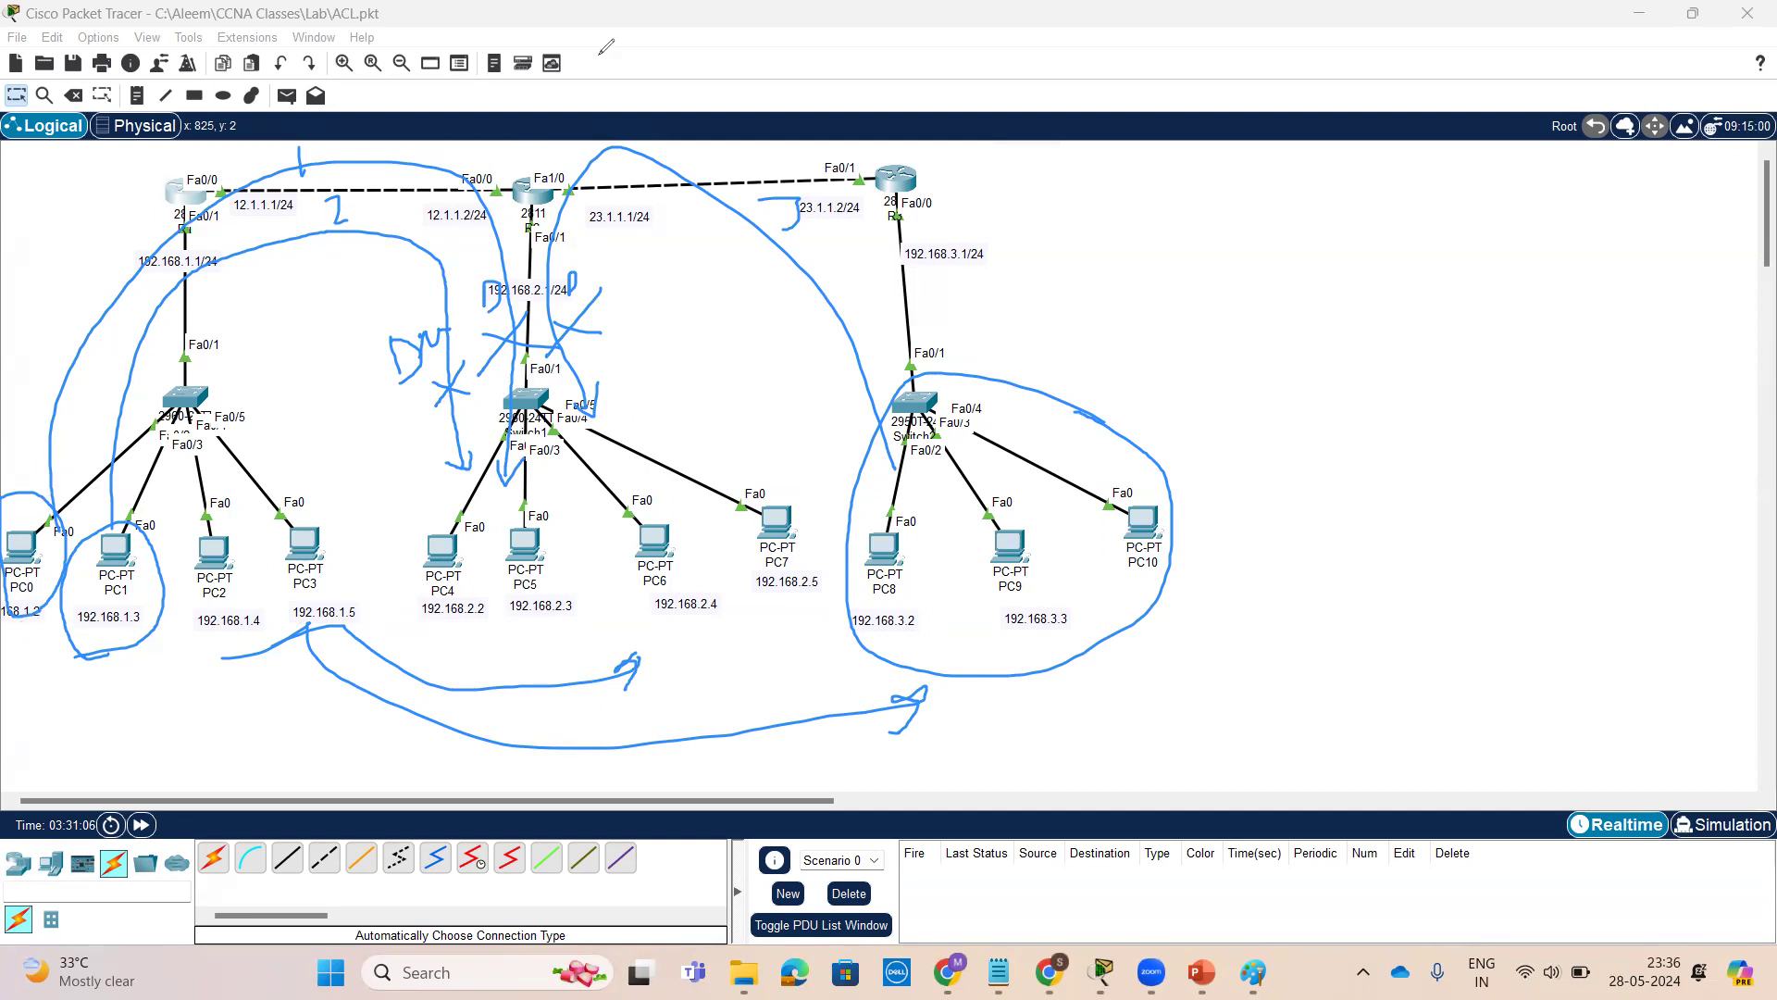
pyautogui.click(1203, 77)
pyautogui.moveTo(58, 578)
pyautogui.mouseDown()
pyautogui.moveTo(51, 507)
pyautogui.moveTo(3, 546)
pyautogui.moveTo(23, 630)
pyautogui.moveTo(63, 572)
pyautogui.mouseUp()
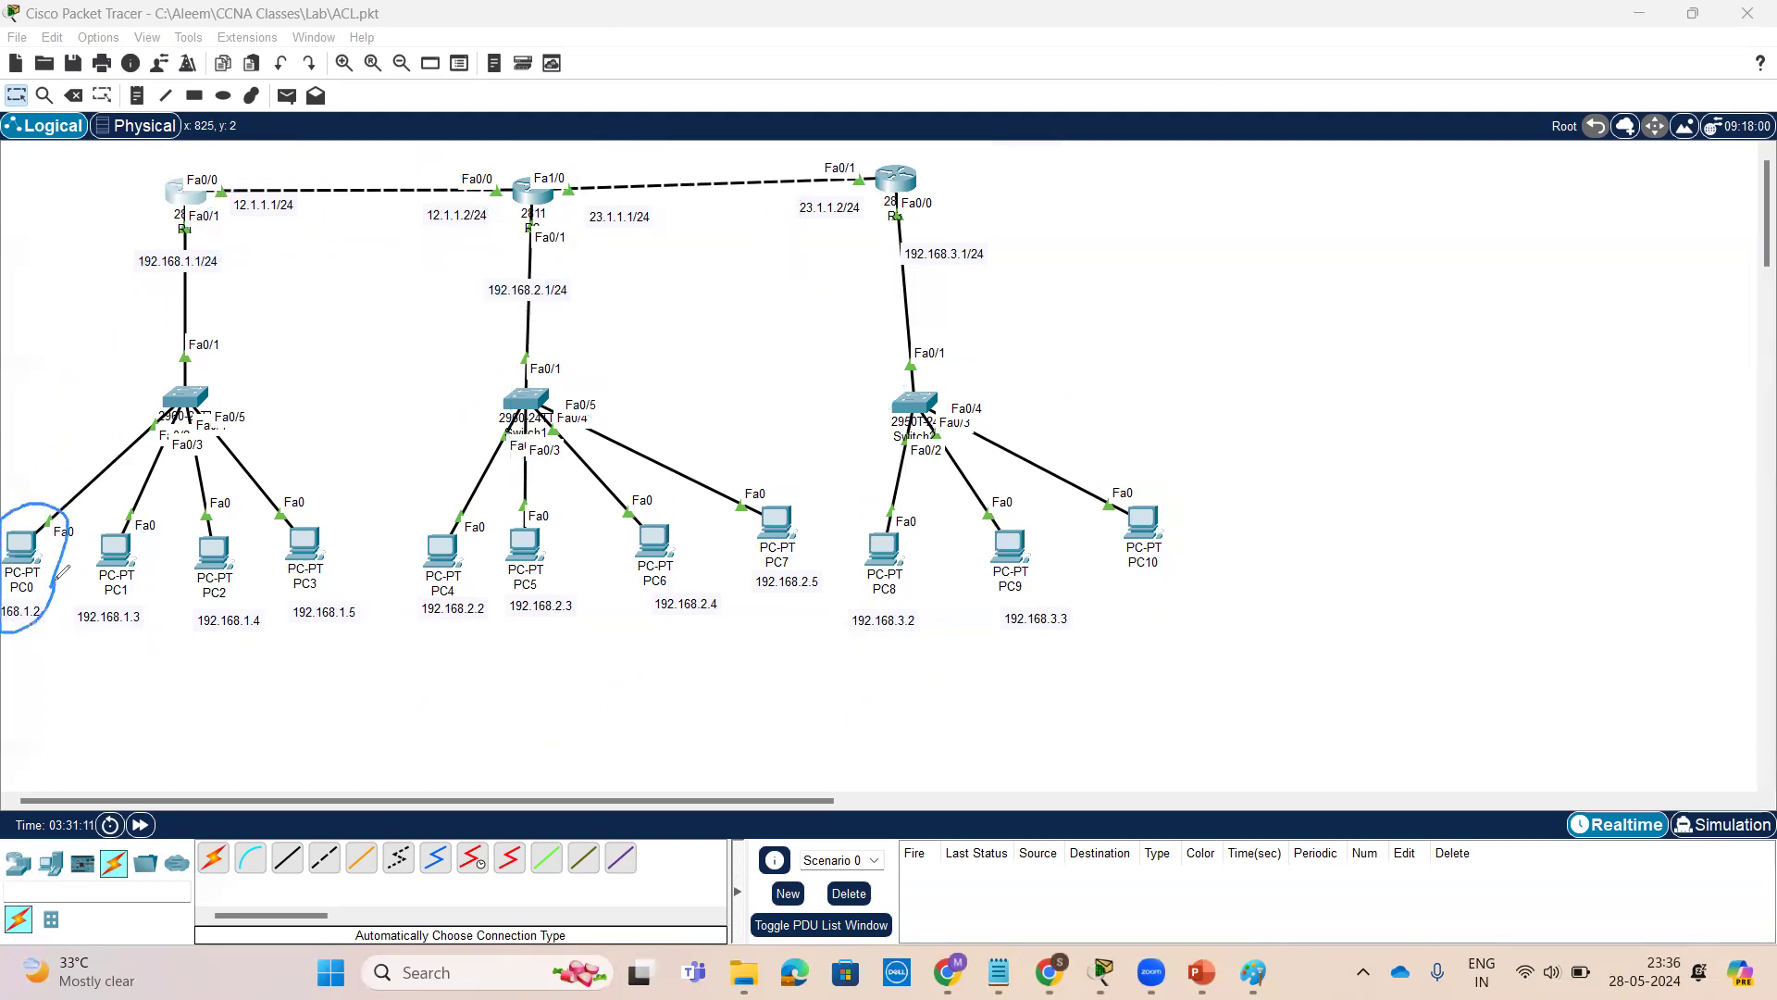
pyautogui.moveTo(19, 631)
pyautogui.mouseDown()
pyautogui.moveTo(113, 738)
pyautogui.moveTo(410, 767)
pyautogui.moveTo(562, 660)
pyautogui.moveTo(530, 687)
pyautogui.moveTo(566, 663)
pyautogui.moveTo(556, 714)
pyautogui.mouseUp()
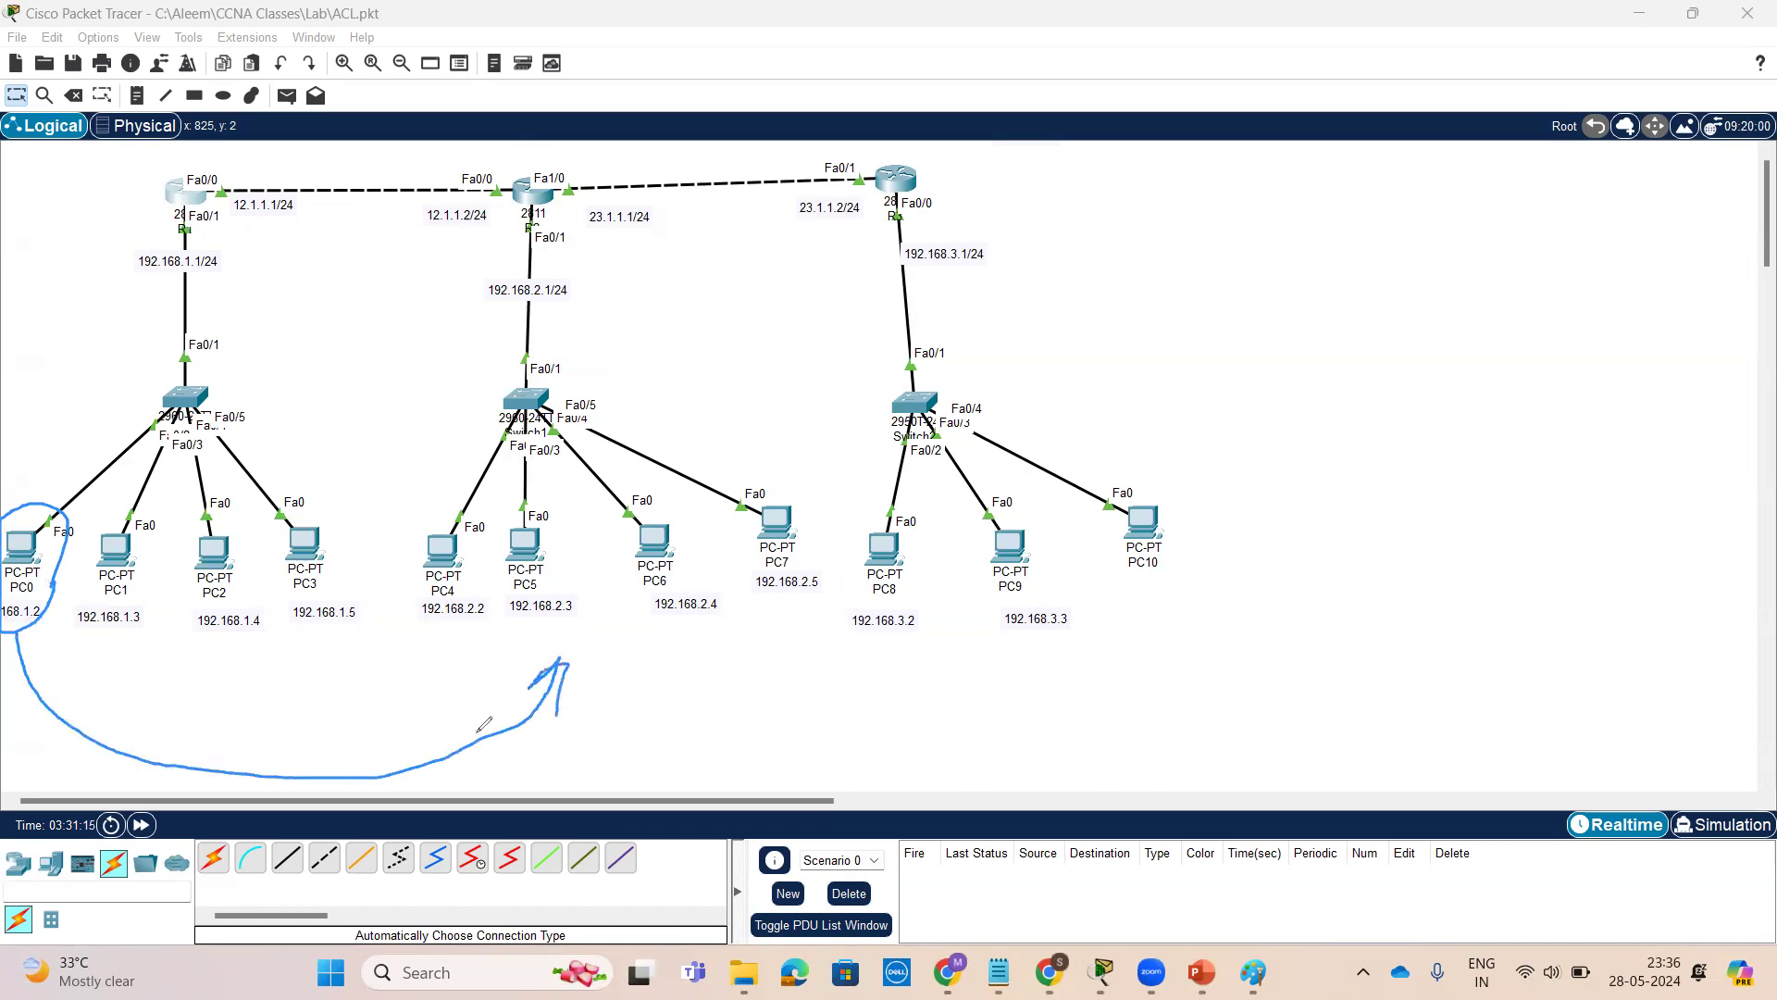
pyautogui.moveTo(268, 744); pyautogui.dragTo(277, 774)
pyautogui.moveTo(393, 734)
pyautogui.mouseDown()
pyautogui.moveTo(333, 838)
pyautogui.moveTo(348, 826)
pyautogui.mouseUp()
pyautogui.moveTo(325, 757); pyautogui.dragTo(440, 795)
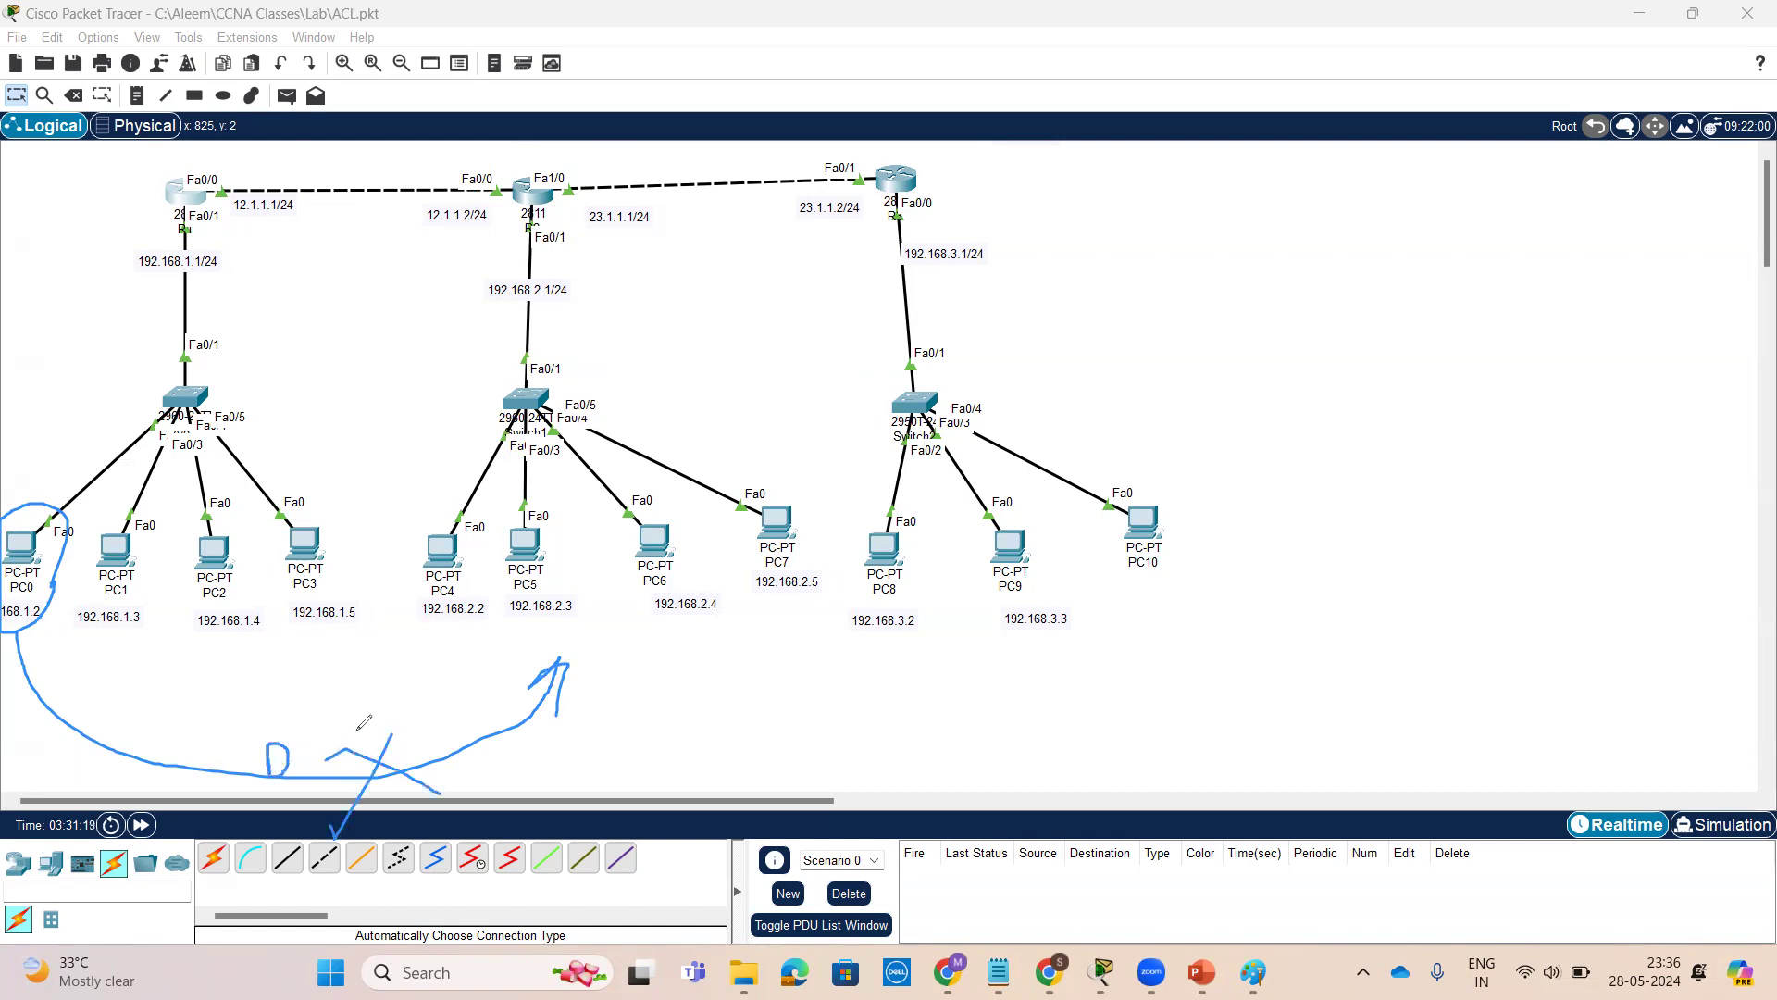
pyautogui.moveTo(153, 632)
pyautogui.mouseDown()
pyautogui.moveTo(166, 544)
pyautogui.moveTo(86, 532)
pyautogui.moveTo(78, 650)
pyautogui.moveTo(148, 629)
pyautogui.moveTo(384, 711)
pyautogui.moveTo(549, 645)
pyautogui.moveTo(523, 694)
pyautogui.mouseUp()
pyautogui.moveTo(430, 648)
pyautogui.mouseDown()
pyautogui.moveTo(711, 642)
pyautogui.moveTo(837, 553)
pyautogui.moveTo(697, 469)
pyautogui.moveTo(464, 480)
pyautogui.moveTo(400, 603)
pyautogui.moveTo(467, 651)
pyautogui.mouseUp()
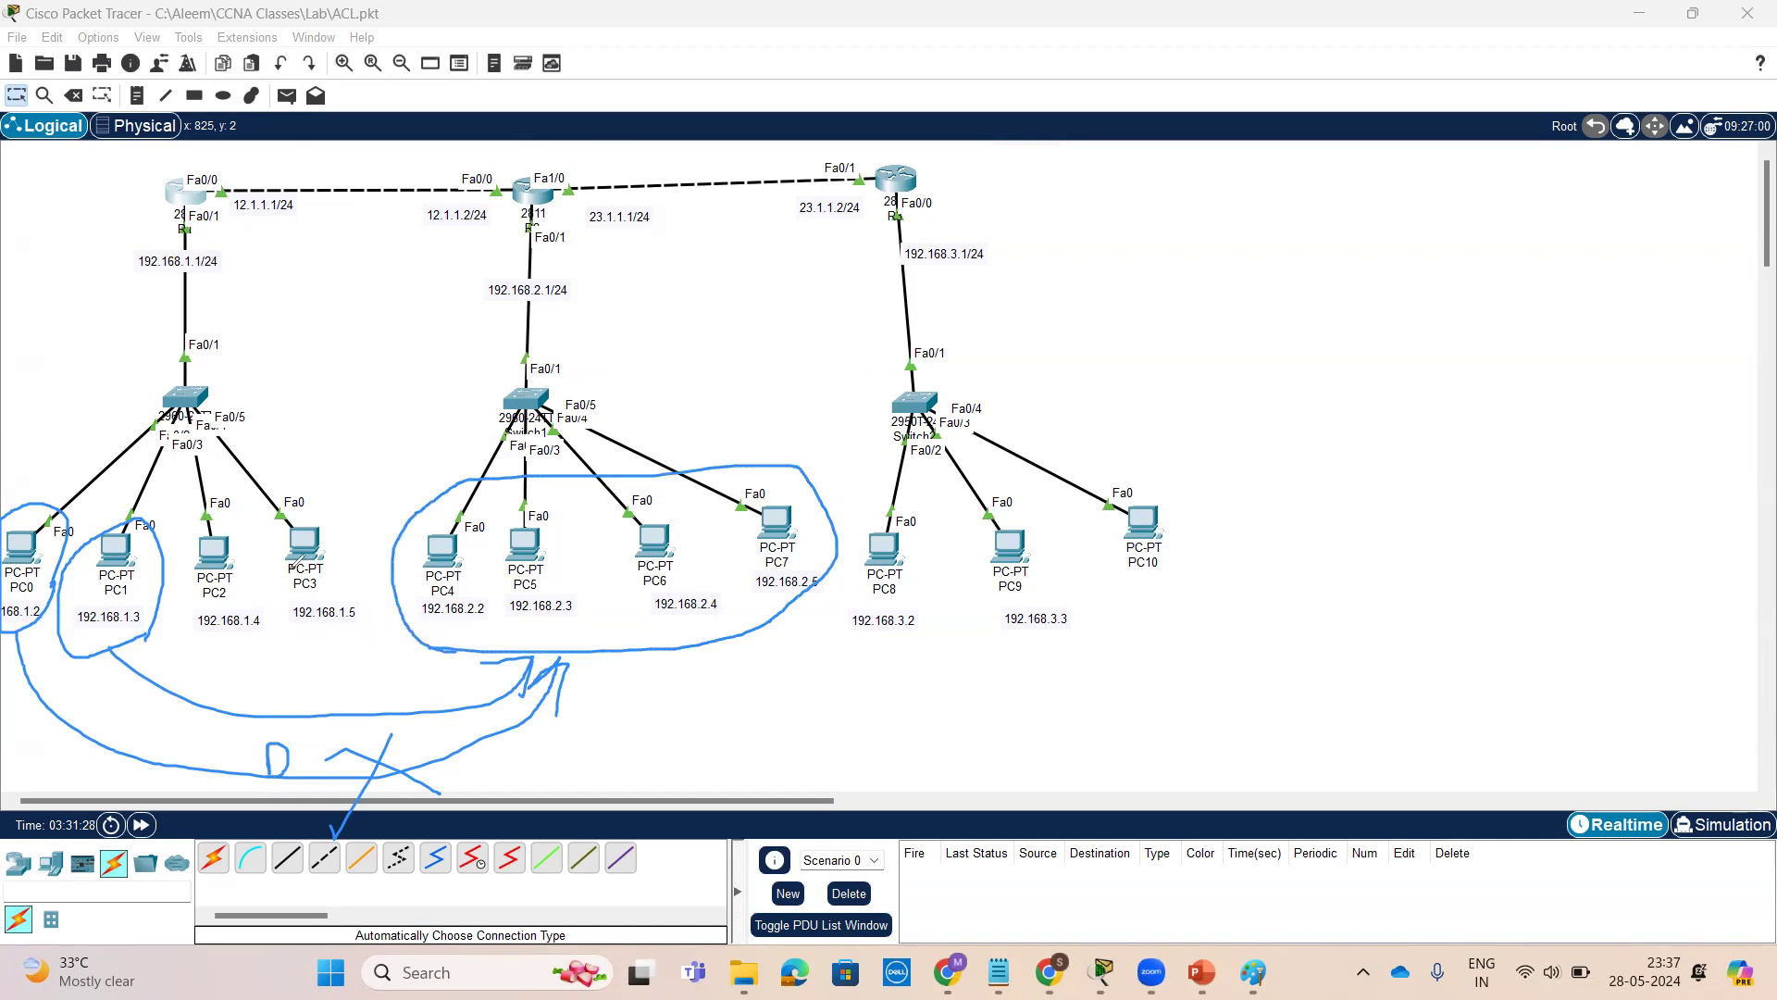
pyautogui.moveTo(267, 470)
pyautogui.mouseDown()
pyautogui.moveTo(299, 444)
pyautogui.moveTo(239, 450)
pyautogui.mouseUp()
pyautogui.moveTo(271, 489)
pyautogui.mouseDown()
pyautogui.moveTo(408, 357)
pyautogui.moveTo(472, 451)
pyautogui.moveTo(439, 455)
pyautogui.mouseUp()
pyautogui.moveTo(378, 285)
pyautogui.mouseDown()
pyautogui.moveTo(386, 335)
pyautogui.moveTo(505, 190)
pyautogui.mouseUp()
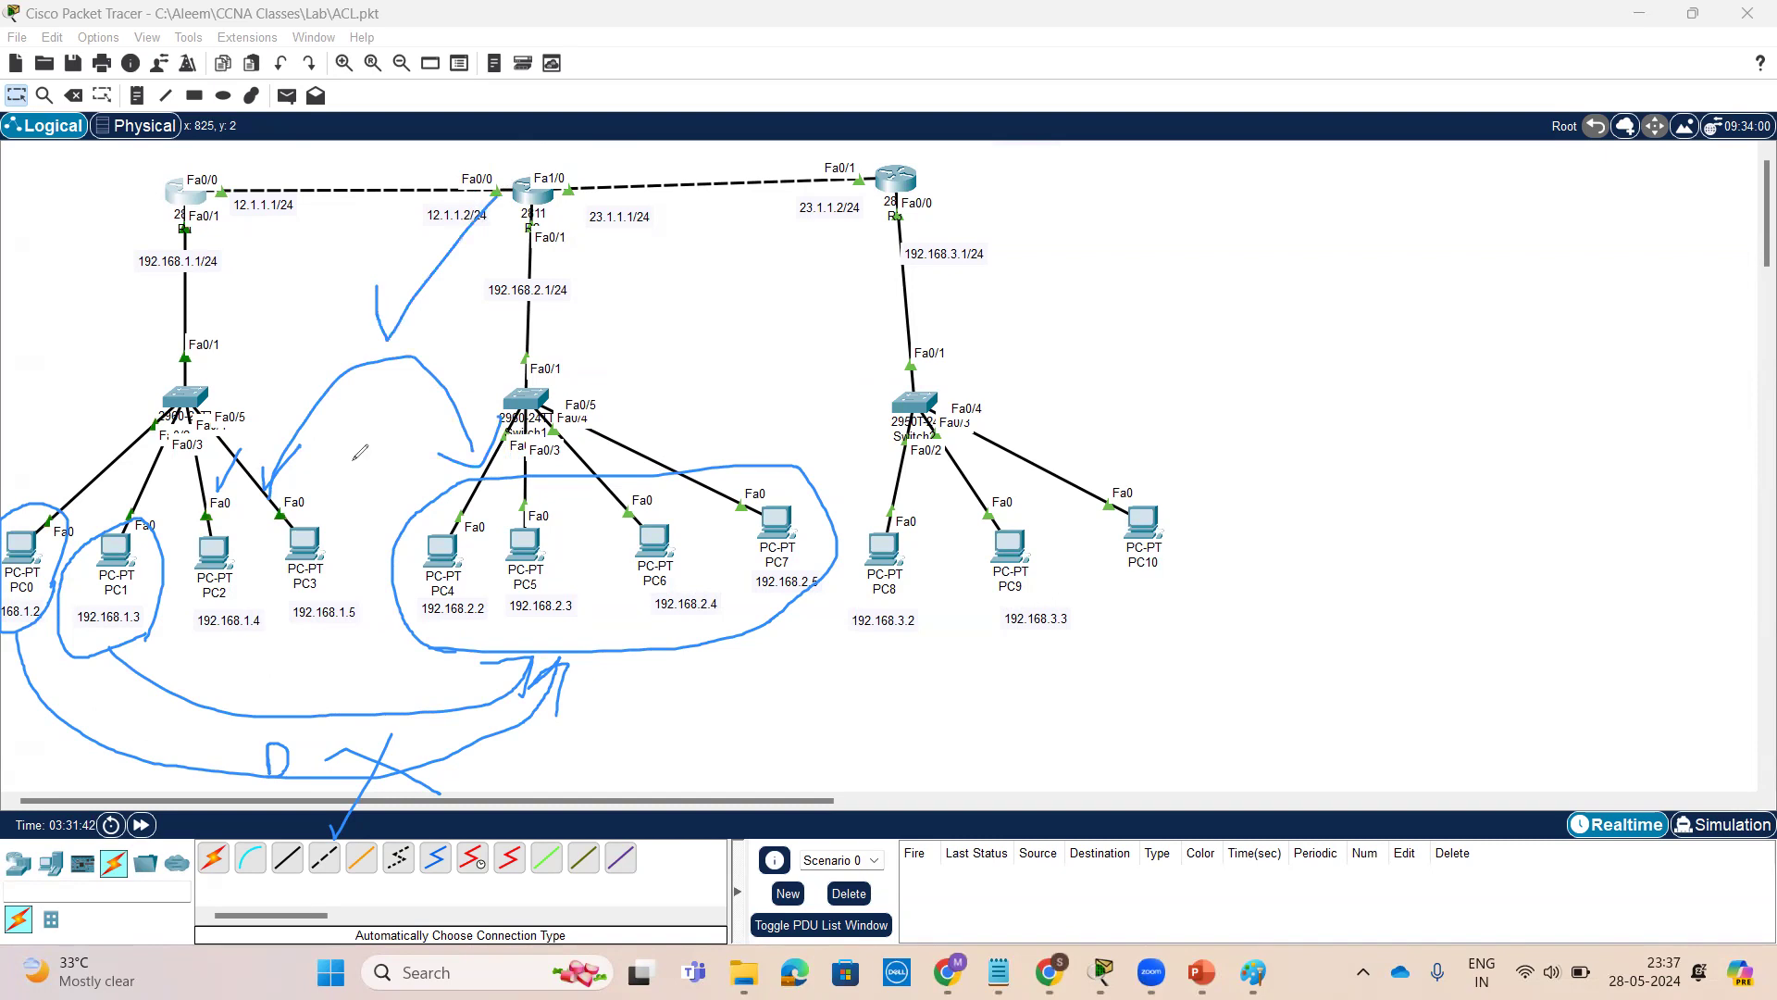
pyautogui.moveTo(326, 326)
pyautogui.mouseDown()
pyautogui.moveTo(336, 352)
pyautogui.moveTo(340, 319)
pyautogui.mouseUp()
pyautogui.moveTo(357, 683)
pyautogui.mouseDown()
pyautogui.moveTo(335, 738)
pyautogui.moveTo(383, 713)
pyautogui.mouseUp()
pyautogui.moveTo(892, 692)
pyautogui.mouseDown()
pyautogui.moveTo(1249, 524)
pyautogui.moveTo(981, 500)
pyautogui.moveTo(887, 623)
pyautogui.moveTo(1013, 681)
pyautogui.moveTo(933, 737)
pyautogui.moveTo(731, 664)
pyautogui.moveTo(750, 687)
pyautogui.mouseUp()
pyautogui.moveTo(855, 712)
pyautogui.mouseDown()
pyautogui.moveTo(839, 765)
pyautogui.moveTo(887, 755)
pyautogui.mouseUp()
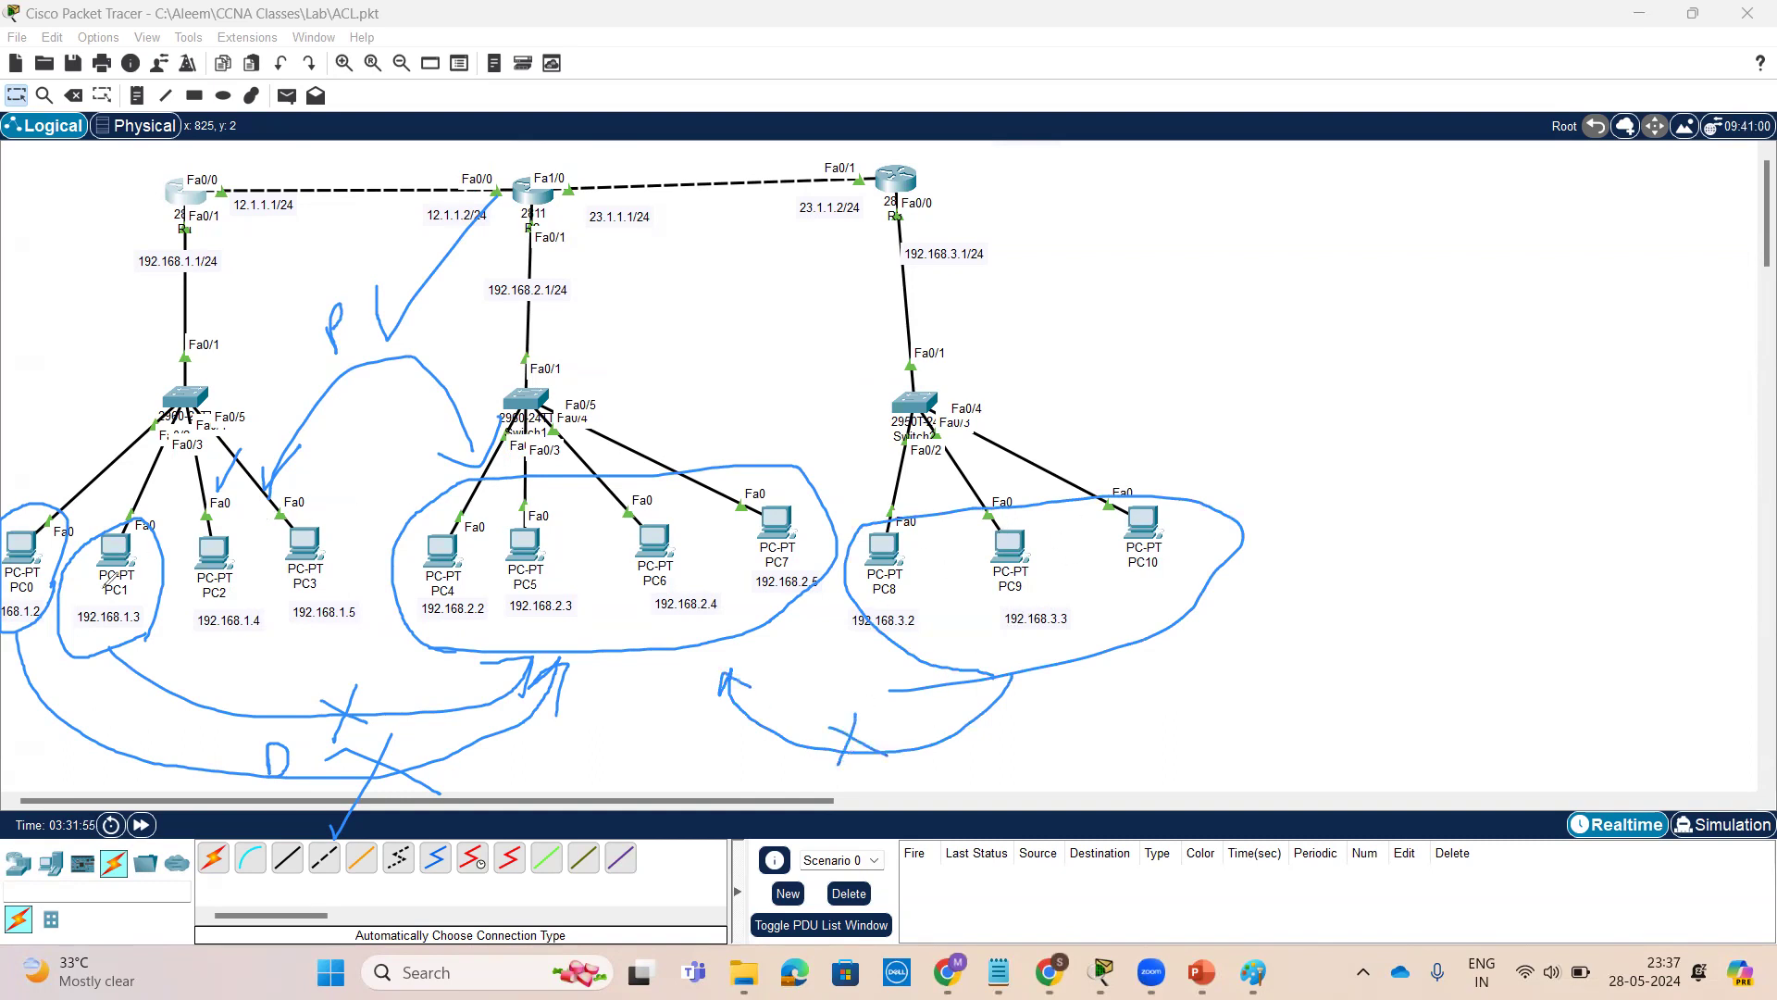
pyautogui.moveTo(1007, 506)
pyautogui.mouseDown()
pyautogui.moveTo(896, 276)
pyautogui.moveTo(502, 229)
pyautogui.moveTo(268, 333)
pyautogui.moveTo(222, 363)
pyautogui.moveTo(237, 374)
pyautogui.mouseUp()
pyautogui.moveTo(776, 215); pyautogui.dragTo(861, 161)
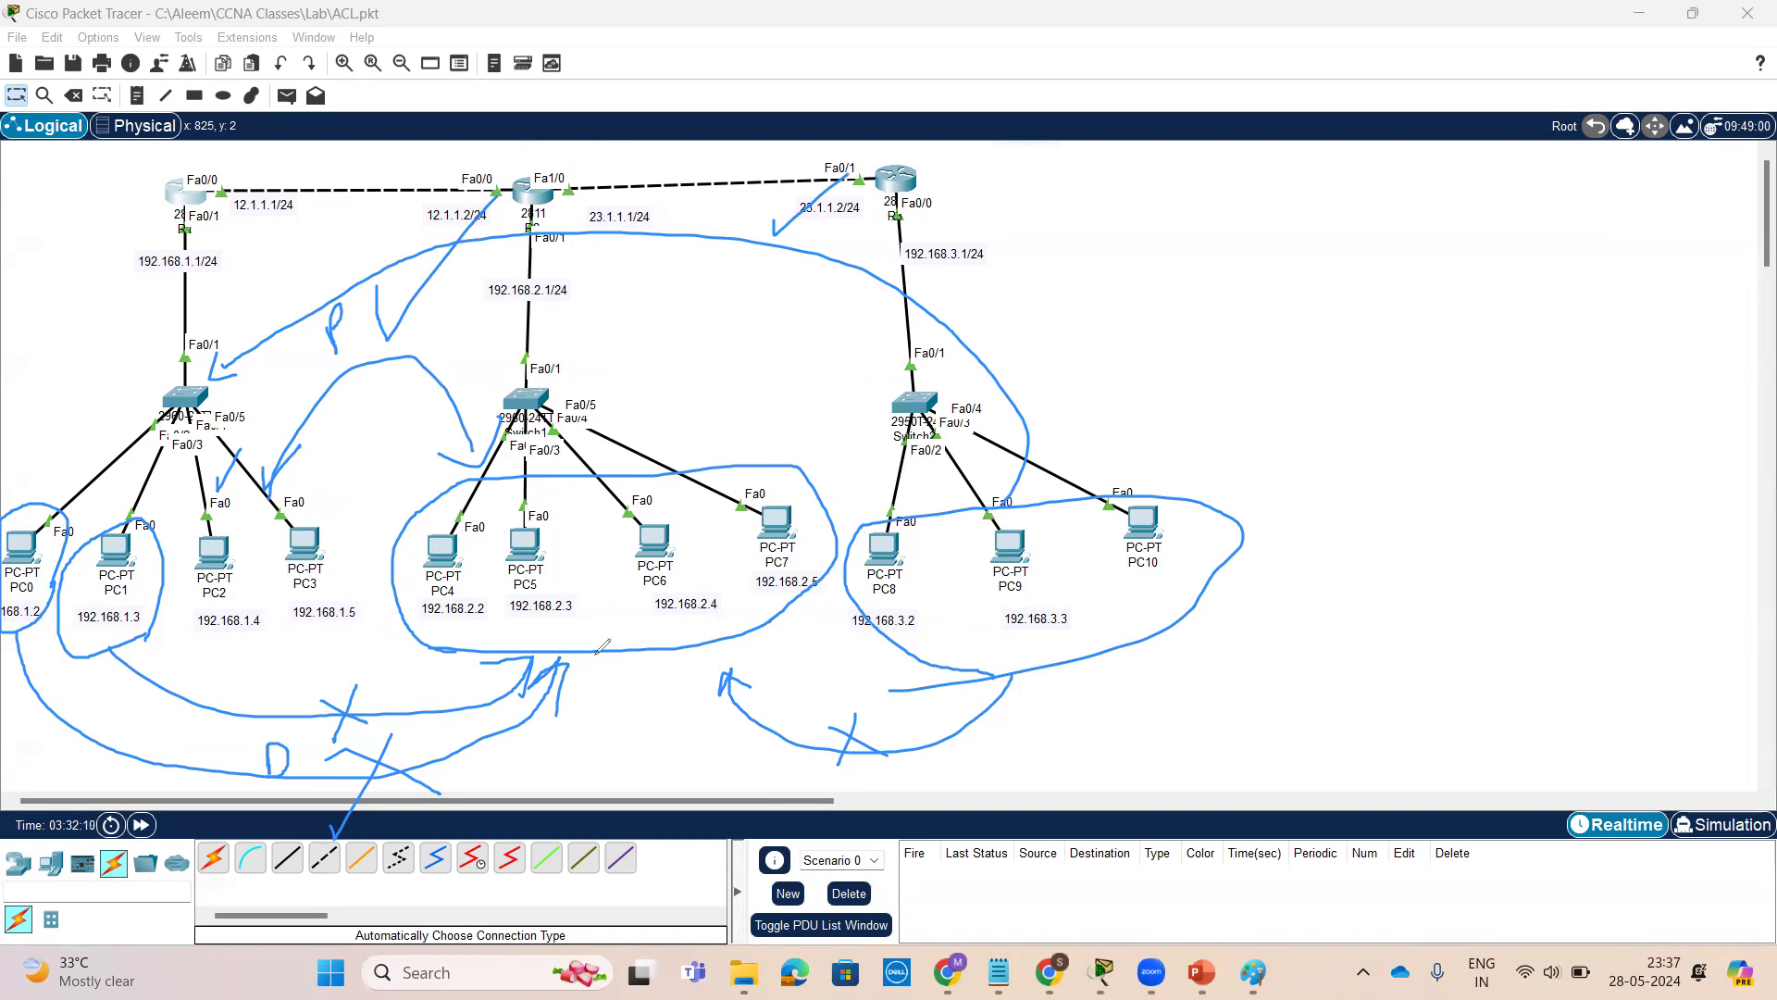
pyautogui.moveTo(1026, 727)
pyautogui.mouseDown()
pyautogui.moveTo(1000, 781)
pyautogui.moveTo(1055, 720)
pyautogui.mouseUp()
pyautogui.click(1095, 78)
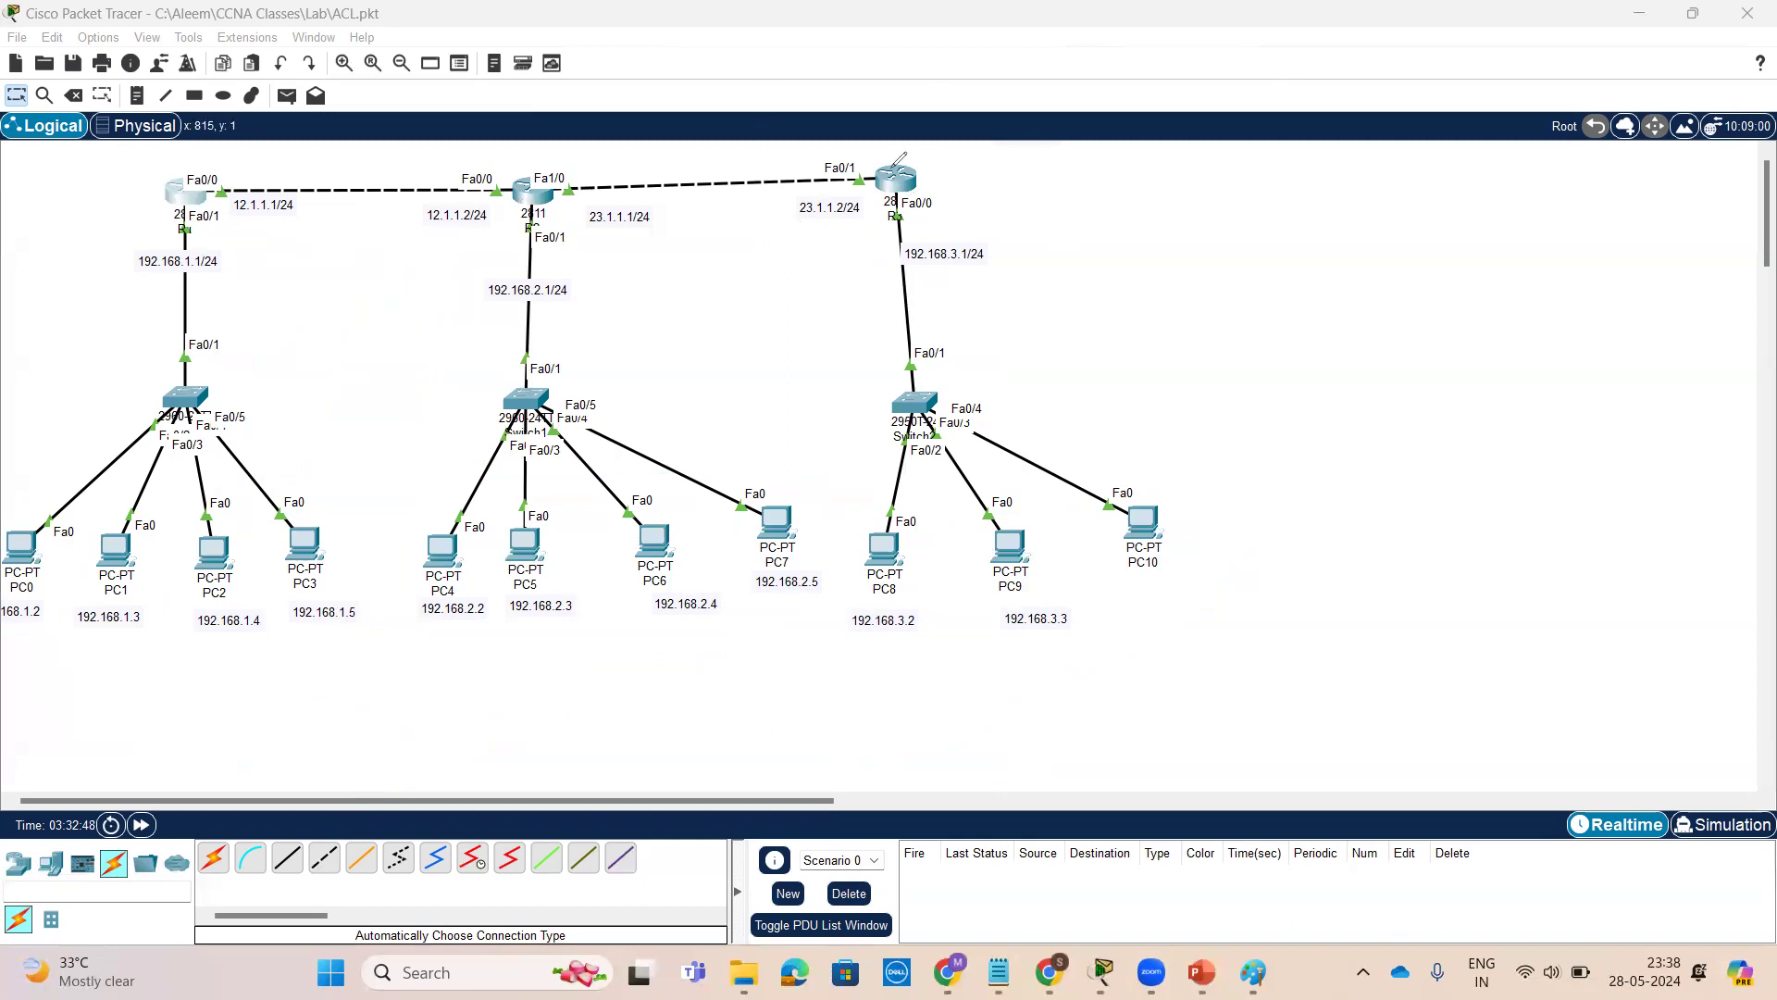
pyautogui.moveTo(17, 633)
pyautogui.mouseDown()
pyautogui.moveTo(139, 597)
pyautogui.moveTo(78, 520)
pyautogui.moveTo(30, 628)
pyautogui.moveTo(131, 706)
pyautogui.moveTo(508, 718)
pyautogui.moveTo(534, 685)
pyautogui.moveTo(528, 736)
pyautogui.mouseUp()
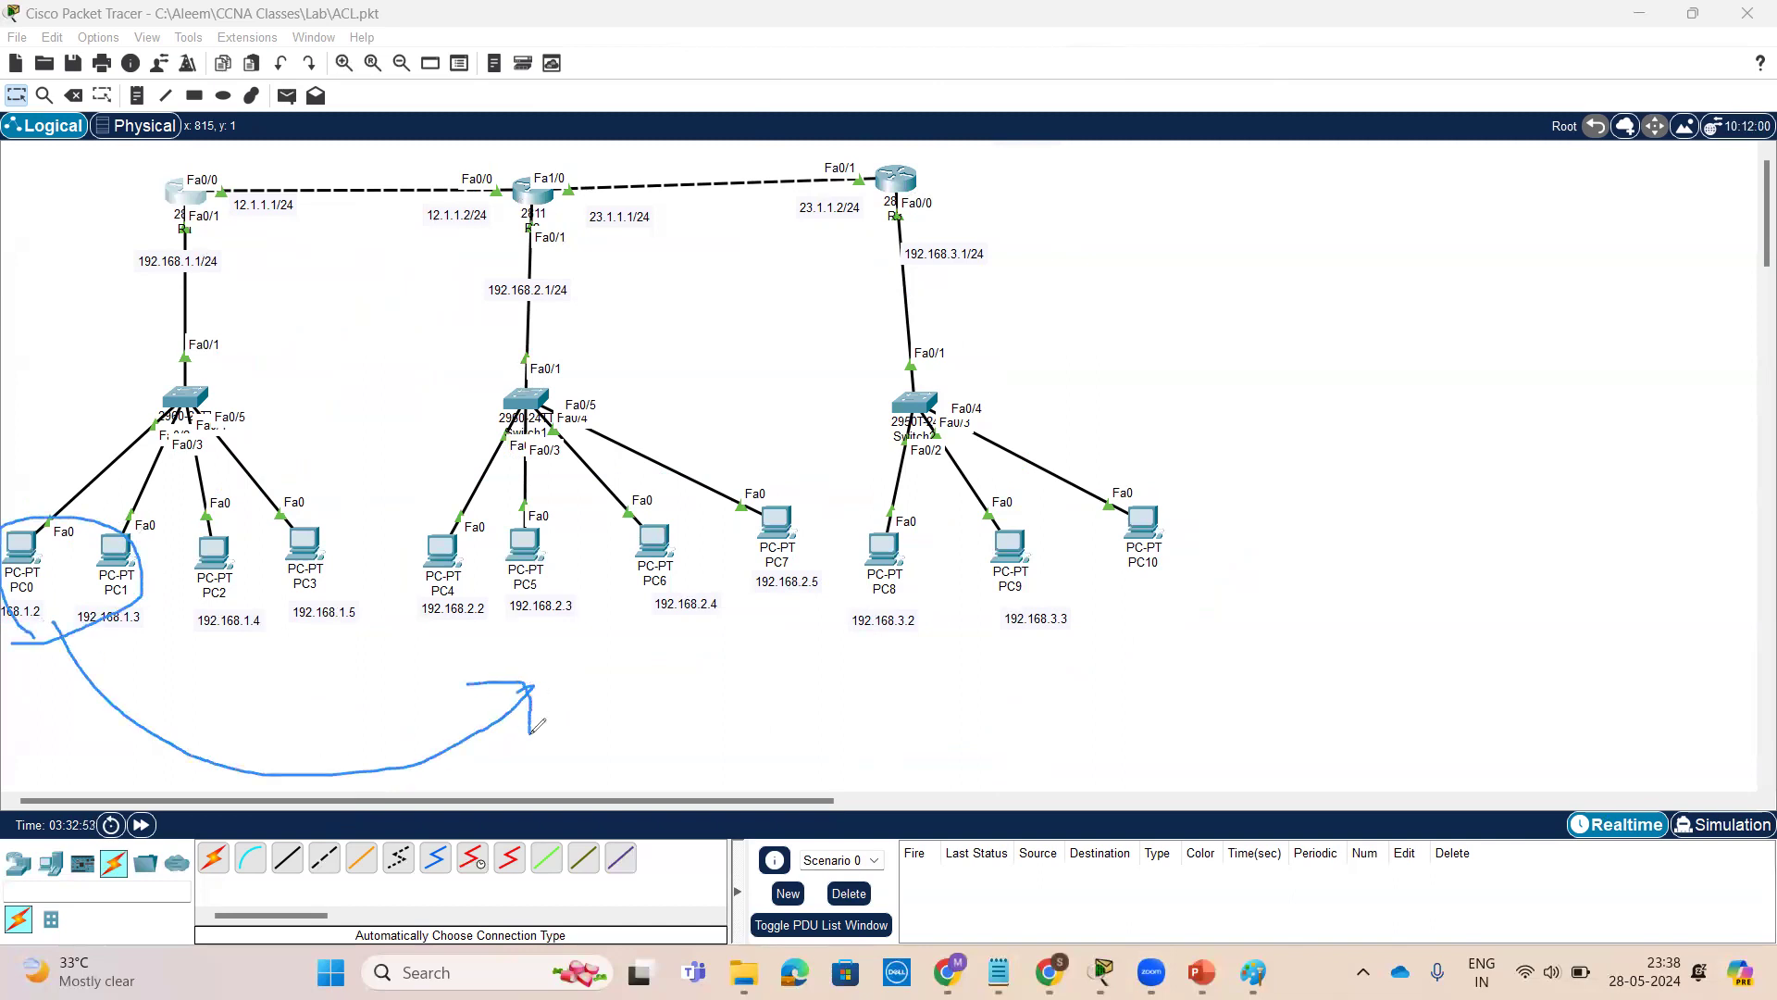
pyautogui.moveTo(36, 486); pyautogui.dragTo(70, 506)
pyautogui.moveTo(602, 389)
pyautogui.mouseDown()
pyautogui.moveTo(424, 528)
pyautogui.moveTo(751, 553)
pyautogui.moveTo(582, 394)
pyautogui.mouseUp()
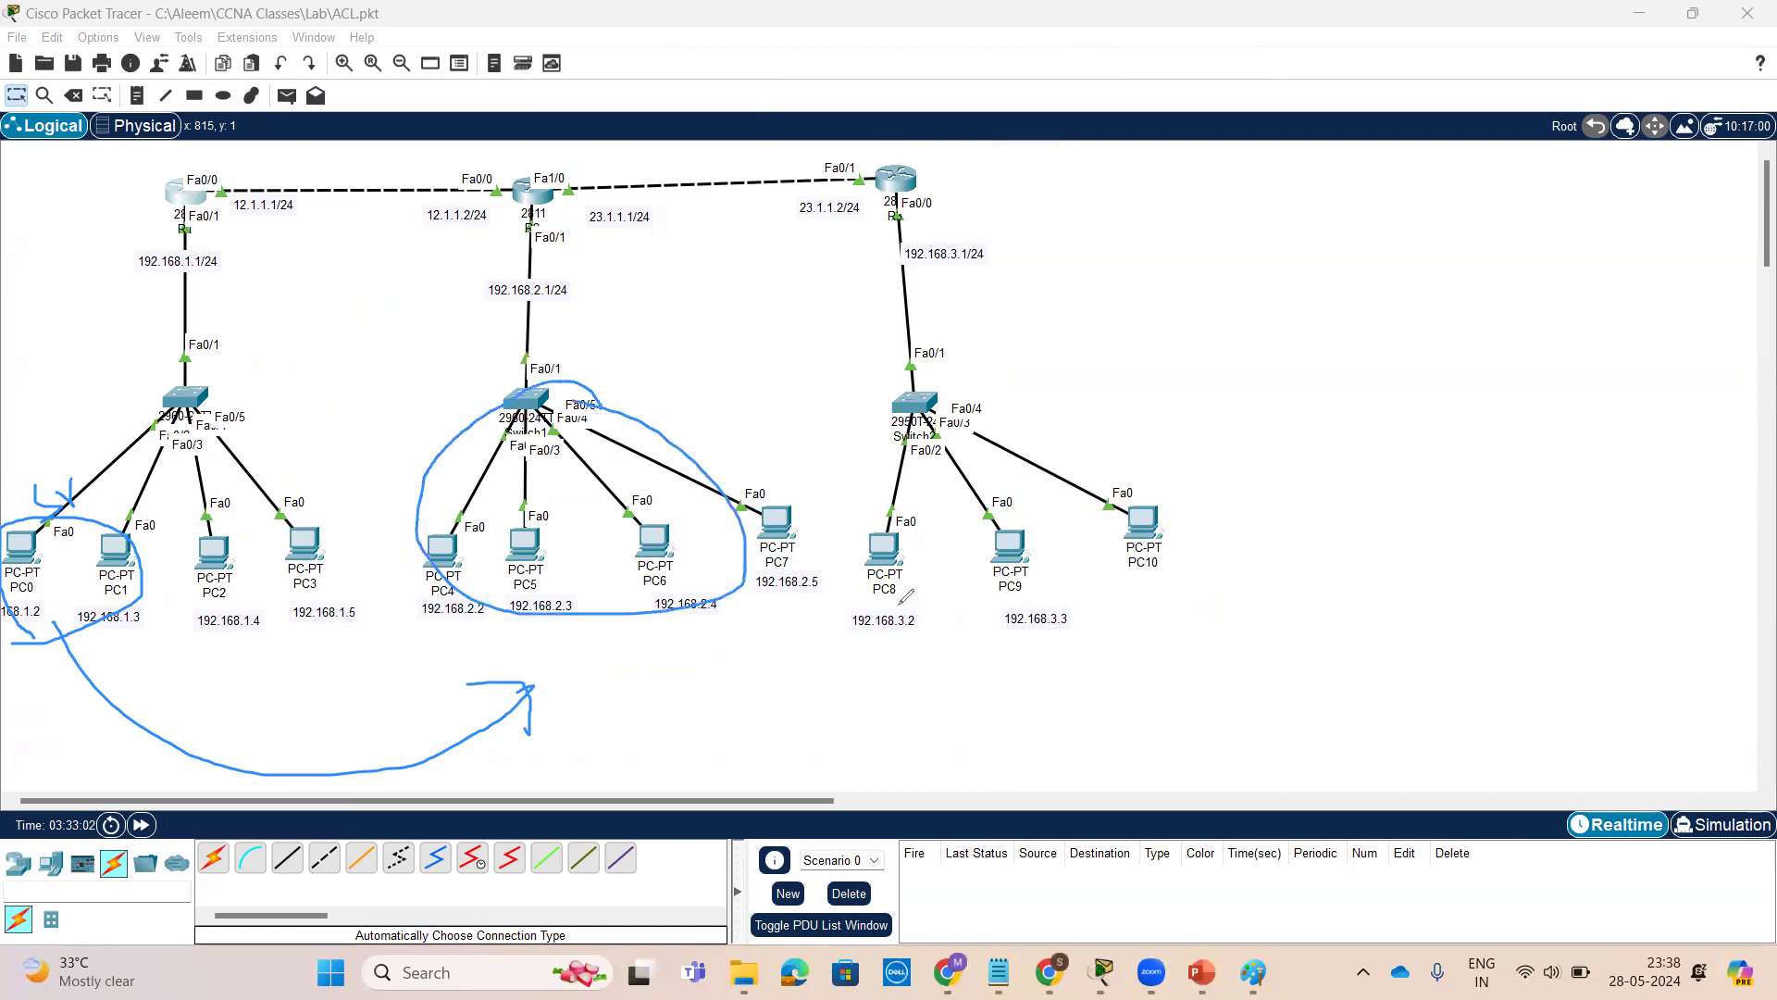
pyautogui.moveTo(1115, 479)
pyautogui.mouseDown()
pyautogui.moveTo(862, 569)
pyautogui.moveTo(1176, 539)
pyautogui.moveTo(1123, 486)
pyautogui.mouseUp()
pyautogui.moveTo(968, 673)
pyautogui.mouseDown()
pyautogui.moveTo(754, 718)
pyautogui.moveTo(659, 629)
pyautogui.moveTo(703, 661)
pyautogui.mouseUp()
pyautogui.moveTo(431, 720)
pyautogui.mouseDown()
pyautogui.moveTo(428, 773)
pyautogui.moveTo(481, 764)
pyautogui.mouseUp()
pyautogui.moveTo(767, 674); pyautogui.dragTo(748, 727)
pyautogui.moveTo(734, 699); pyautogui.dragTo(792, 715)
pyautogui.moveTo(1103, 430)
pyautogui.mouseDown()
pyautogui.moveTo(1131, 482)
pyautogui.moveTo(1147, 441)
pyautogui.mouseUp()
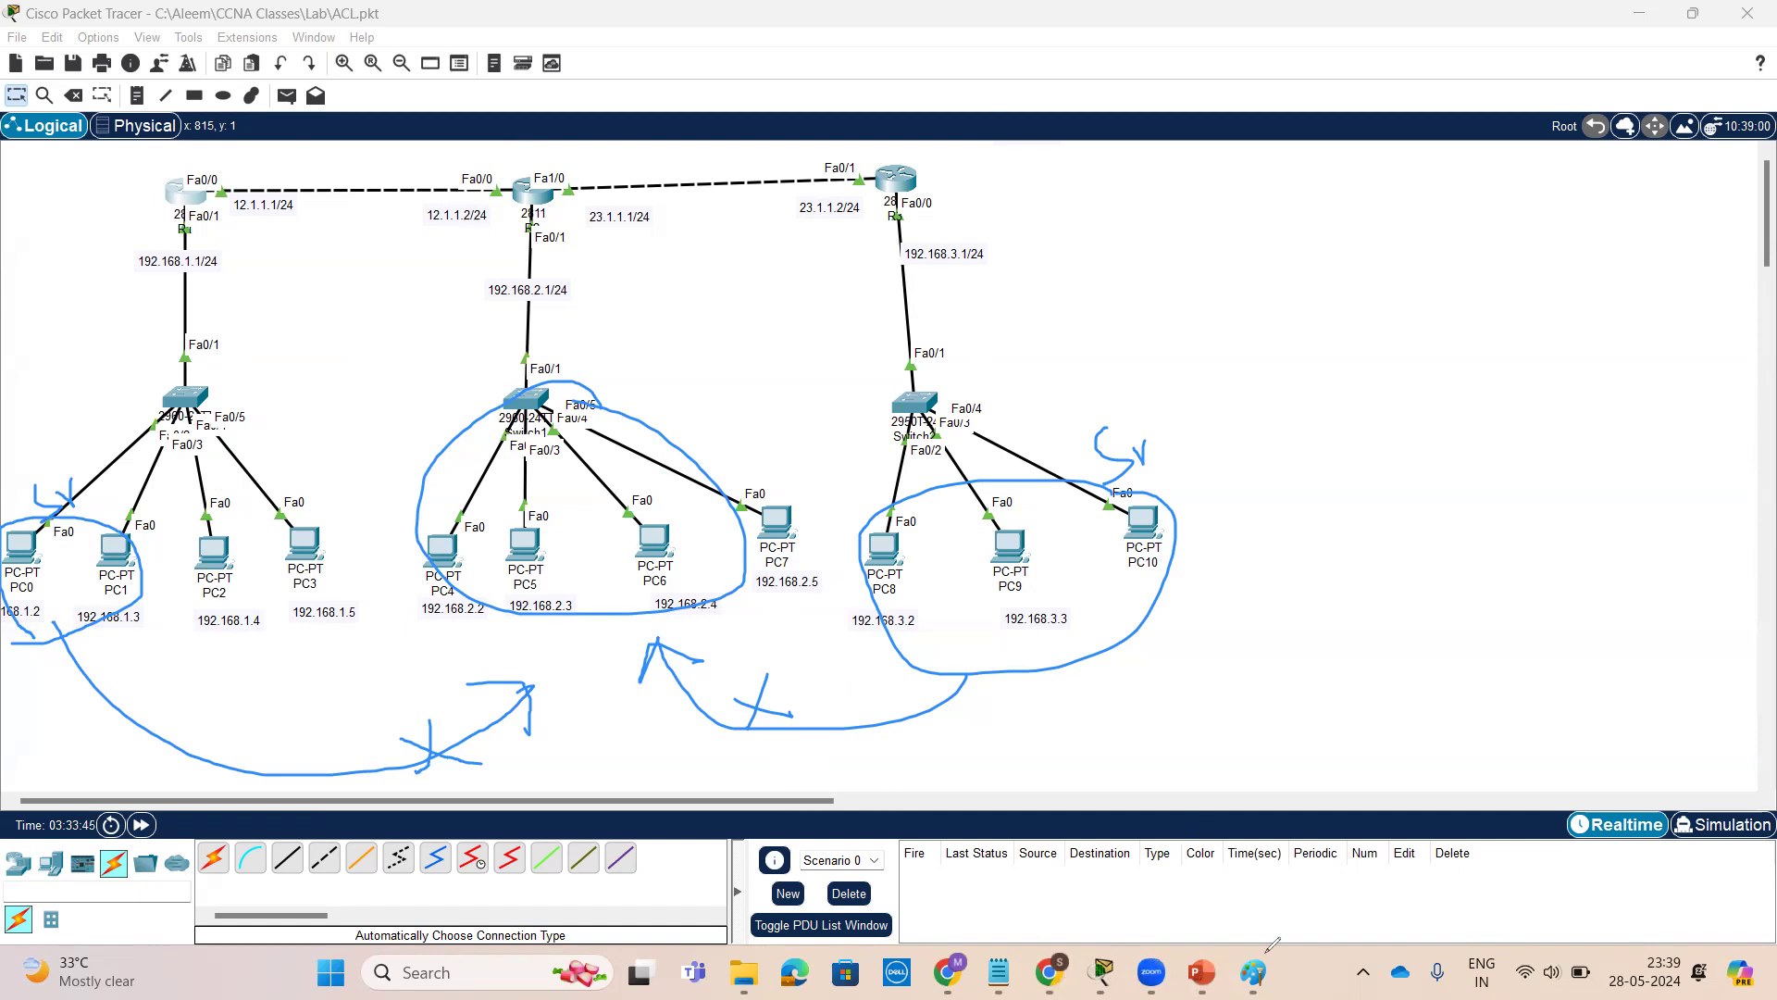
# Switch to the ACL slides and point out the word router in the note on selecting the appropriate router
pyautogui.click(1201, 972)
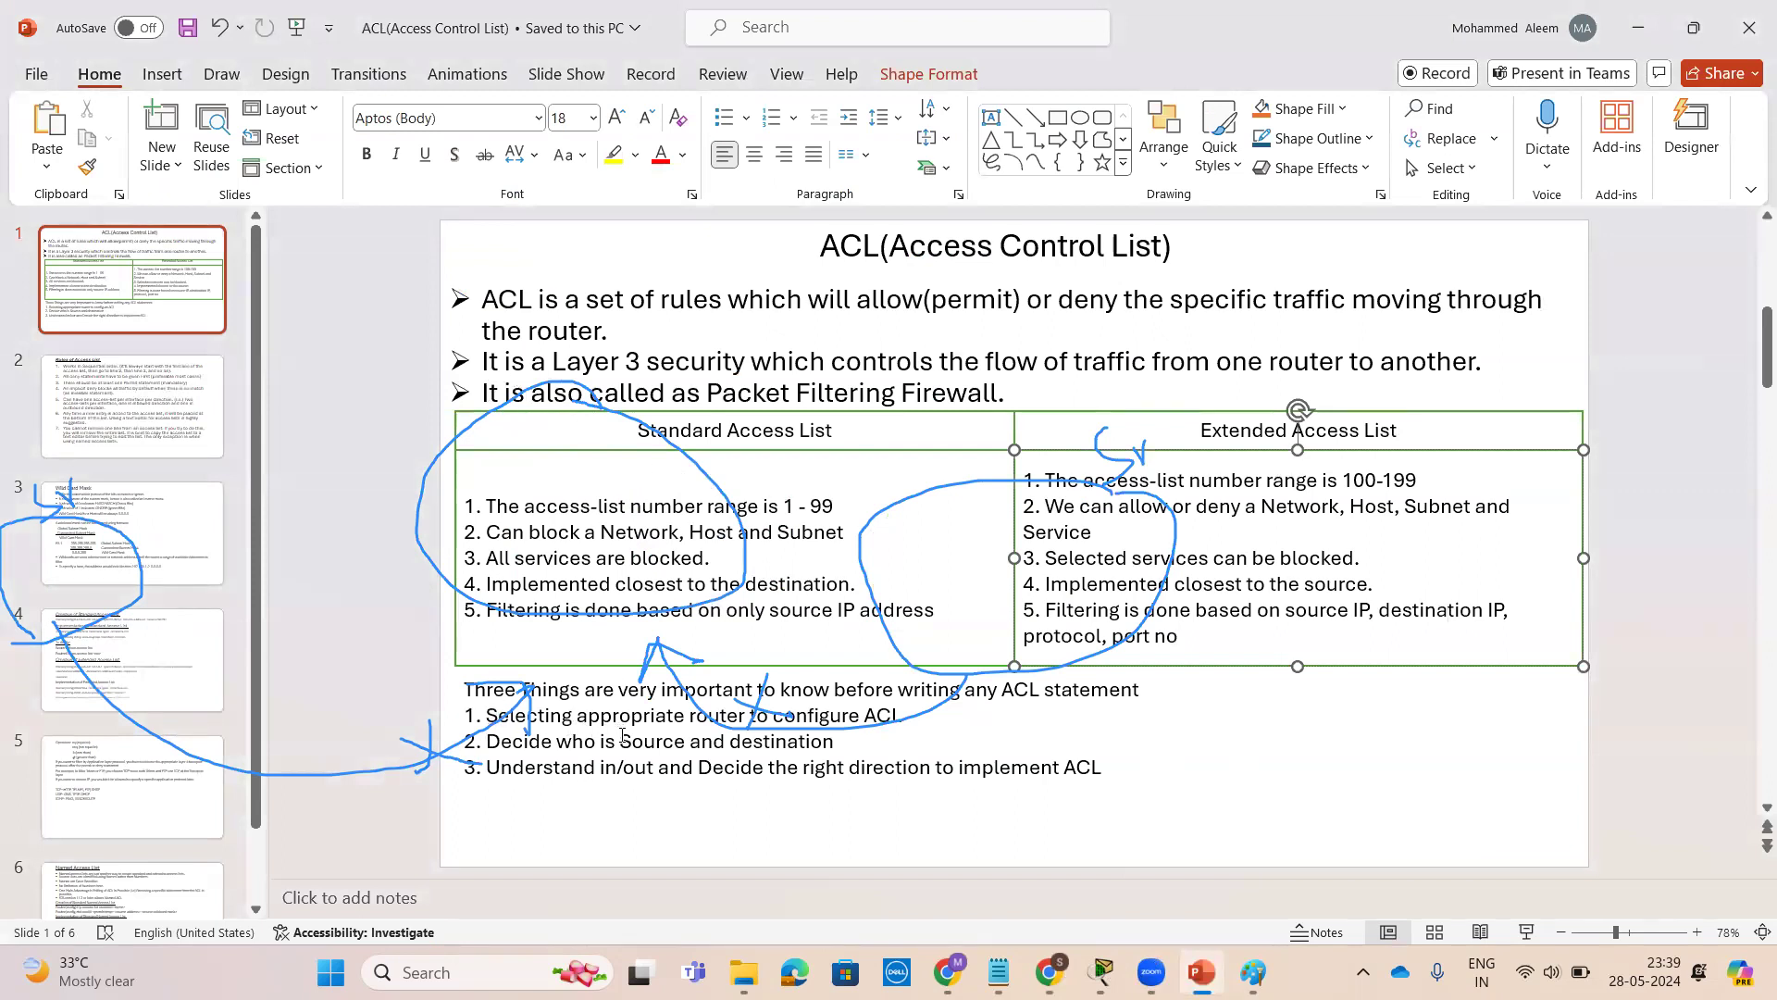
pyautogui.moveTo(578, 715); pyautogui.dragTo(746, 717)
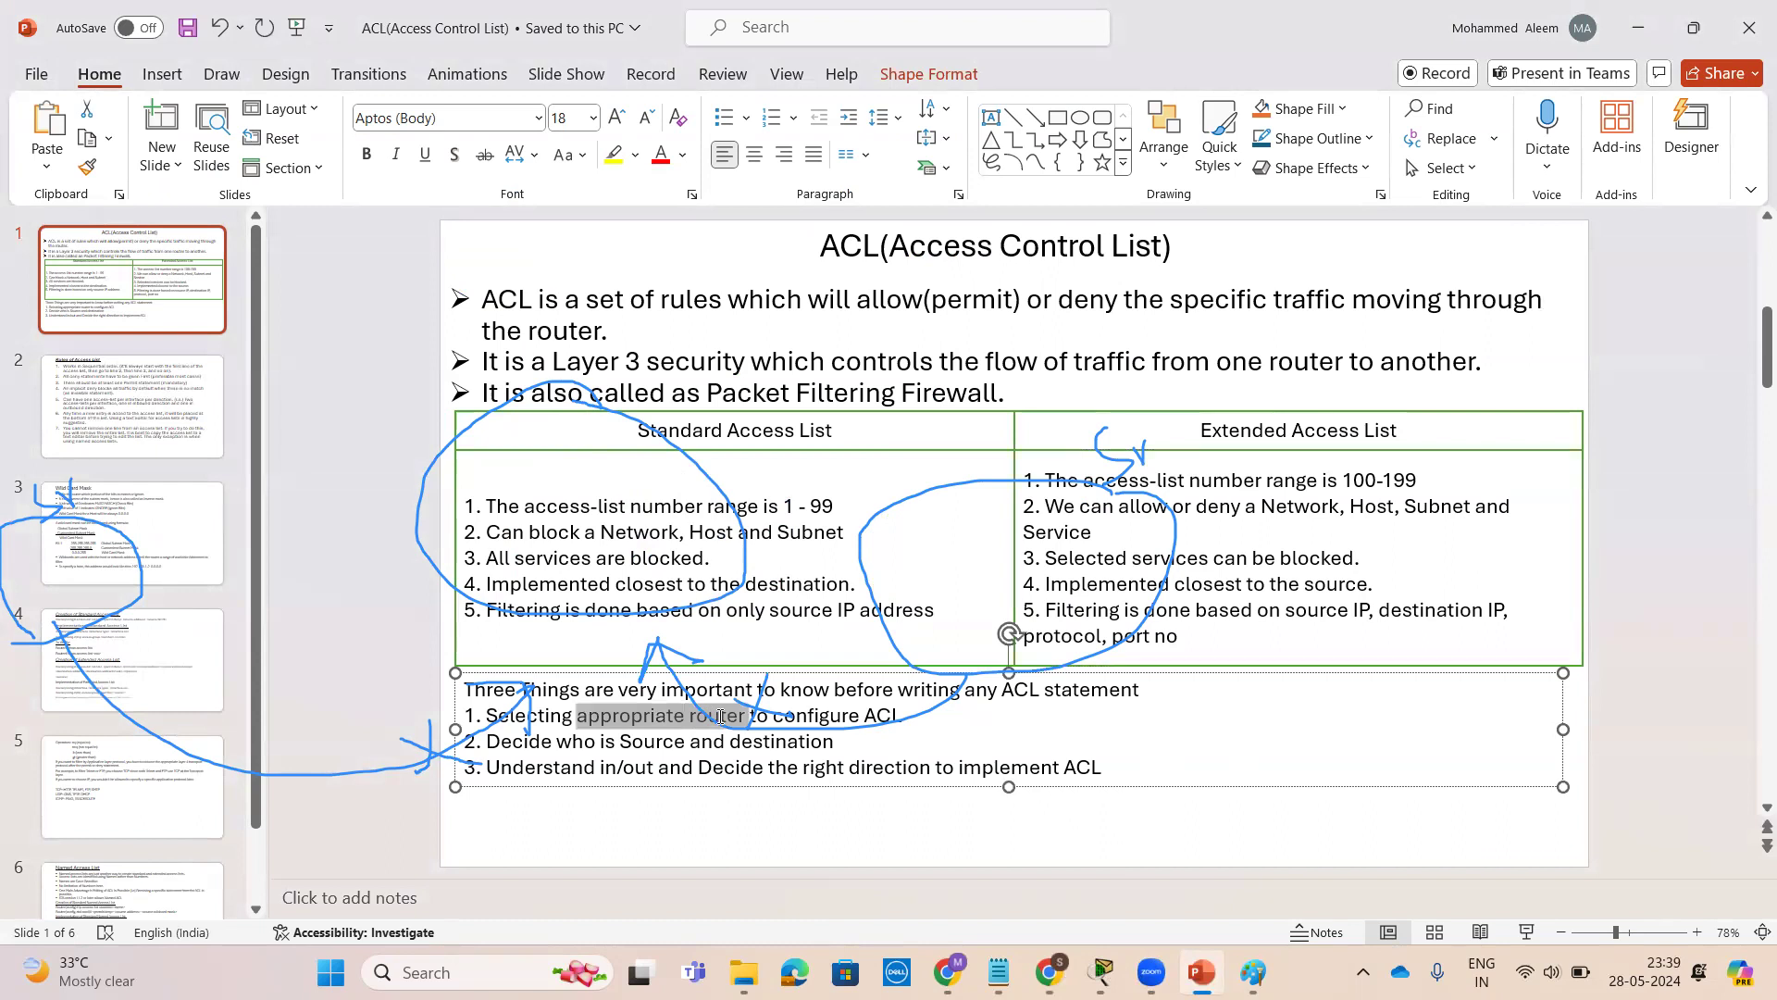
pyautogui.moveTo(899, 719); pyautogui.dragTo(727, 736)
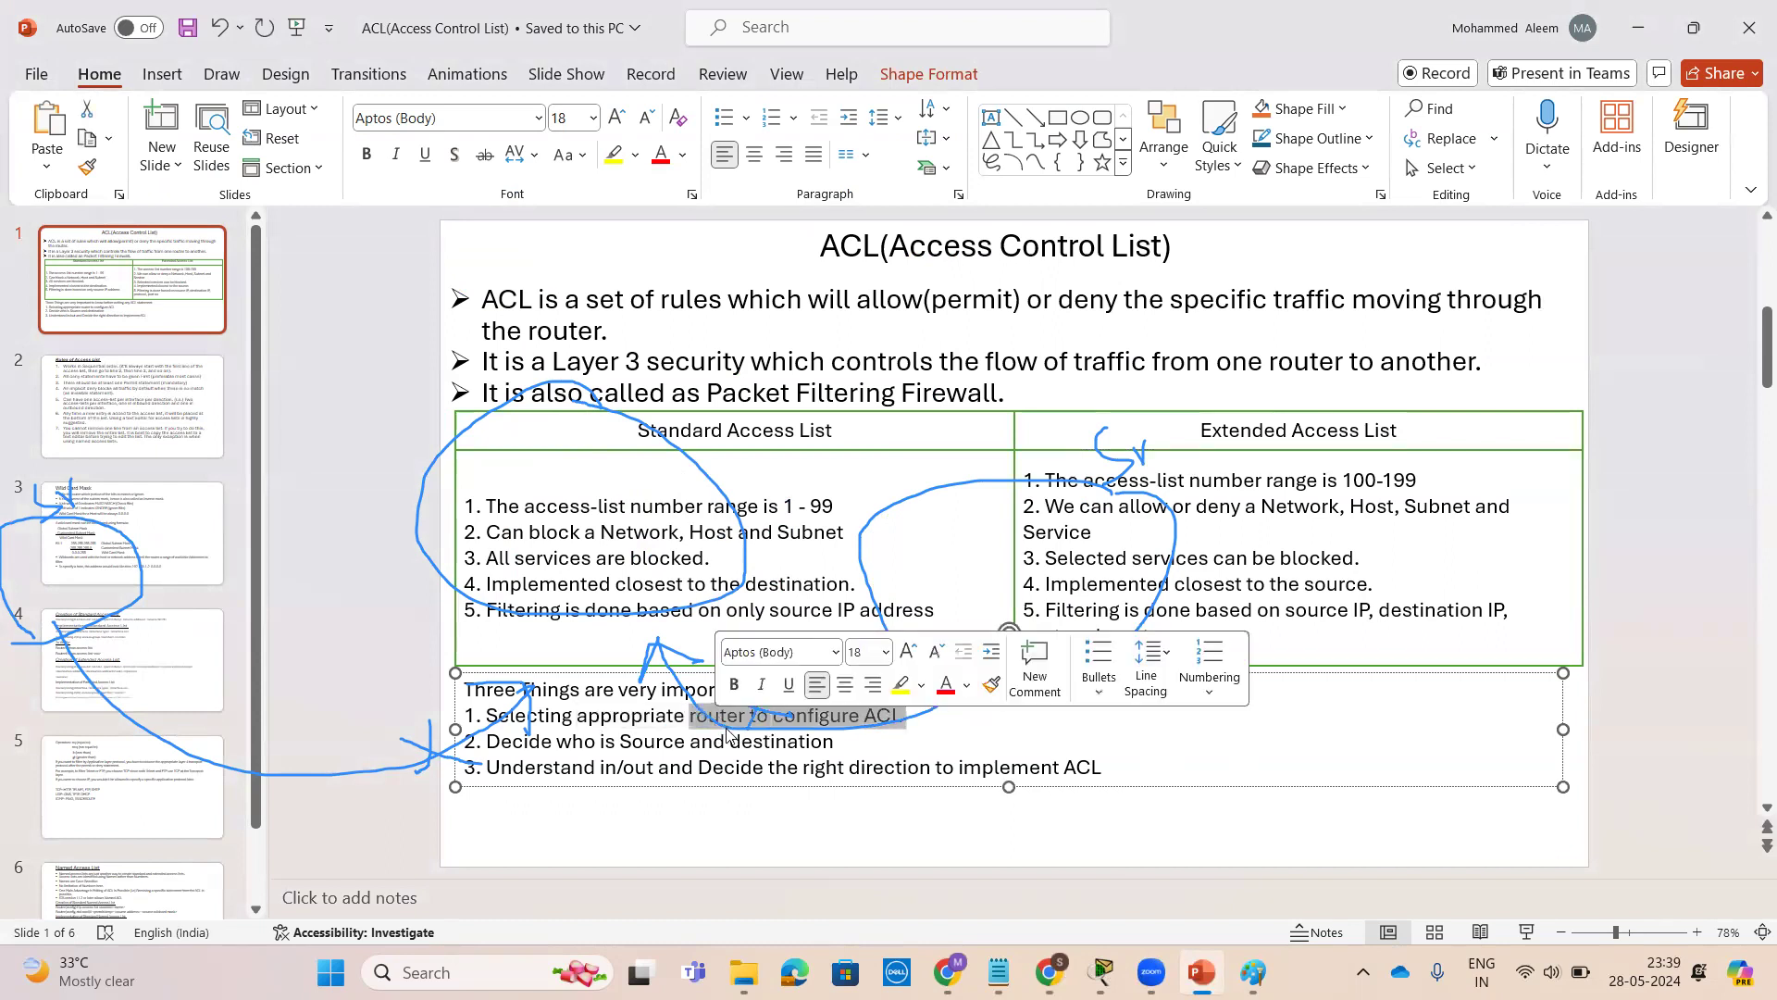
pyautogui.click(739, 718)
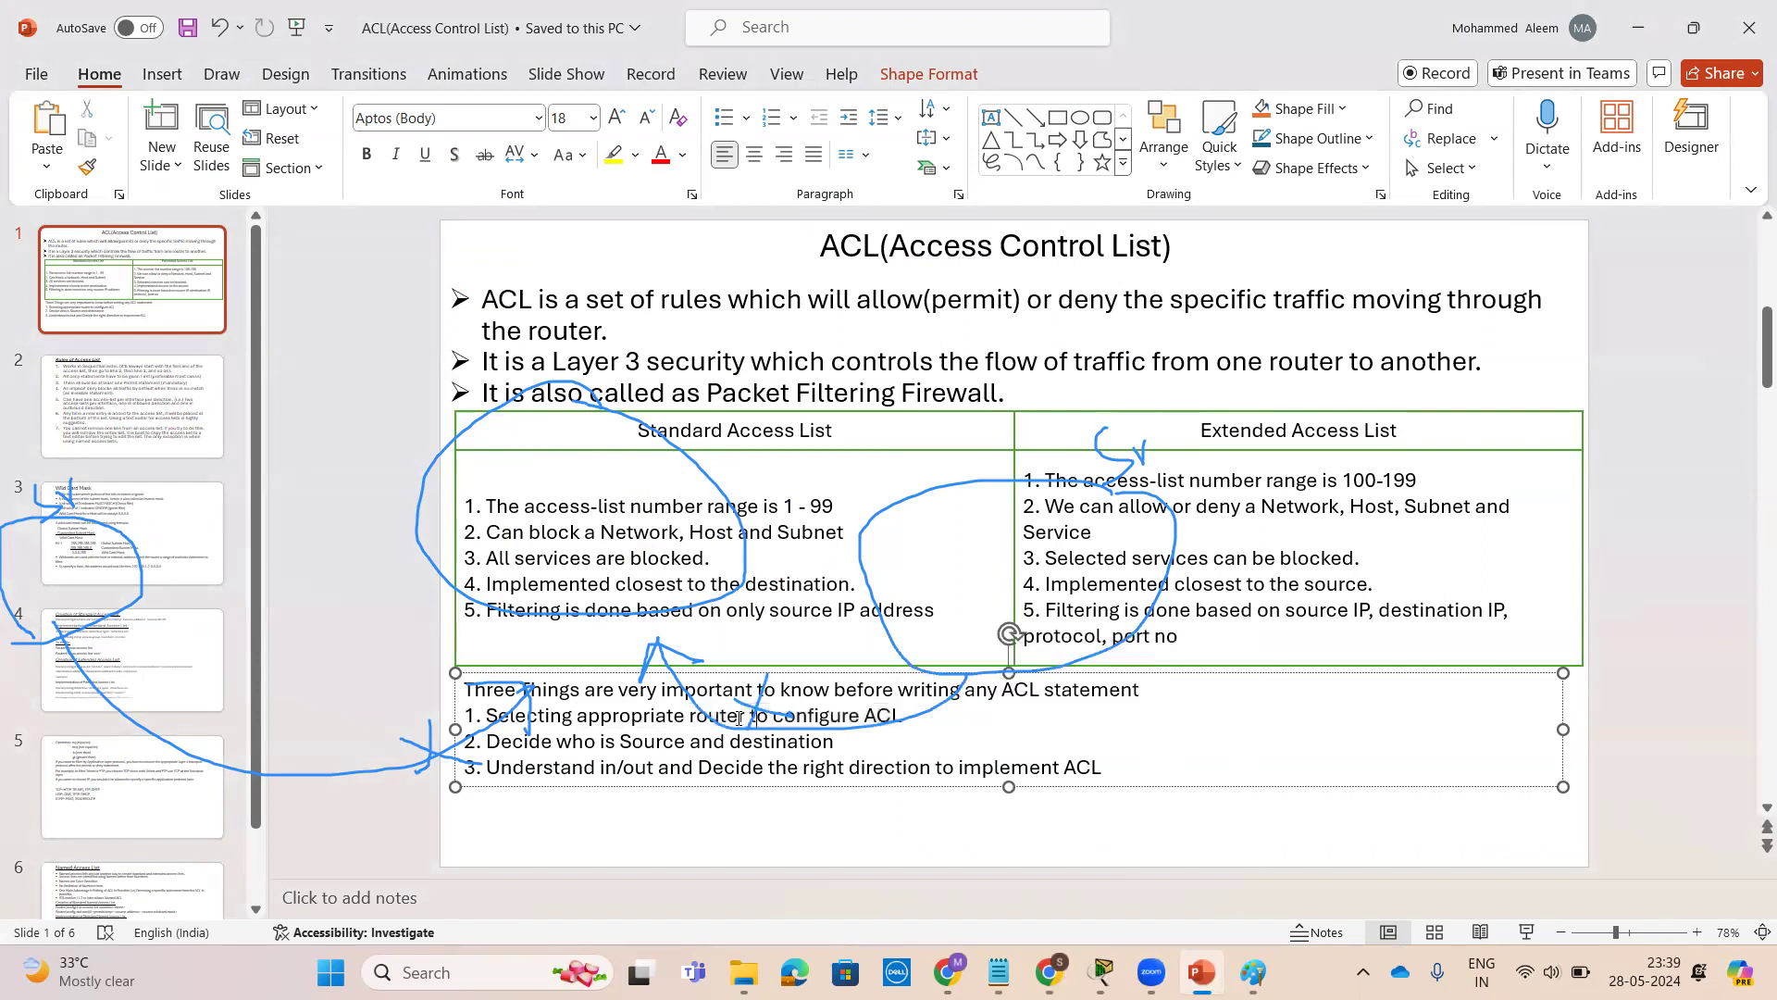
pyautogui.doubleClick(718, 717)
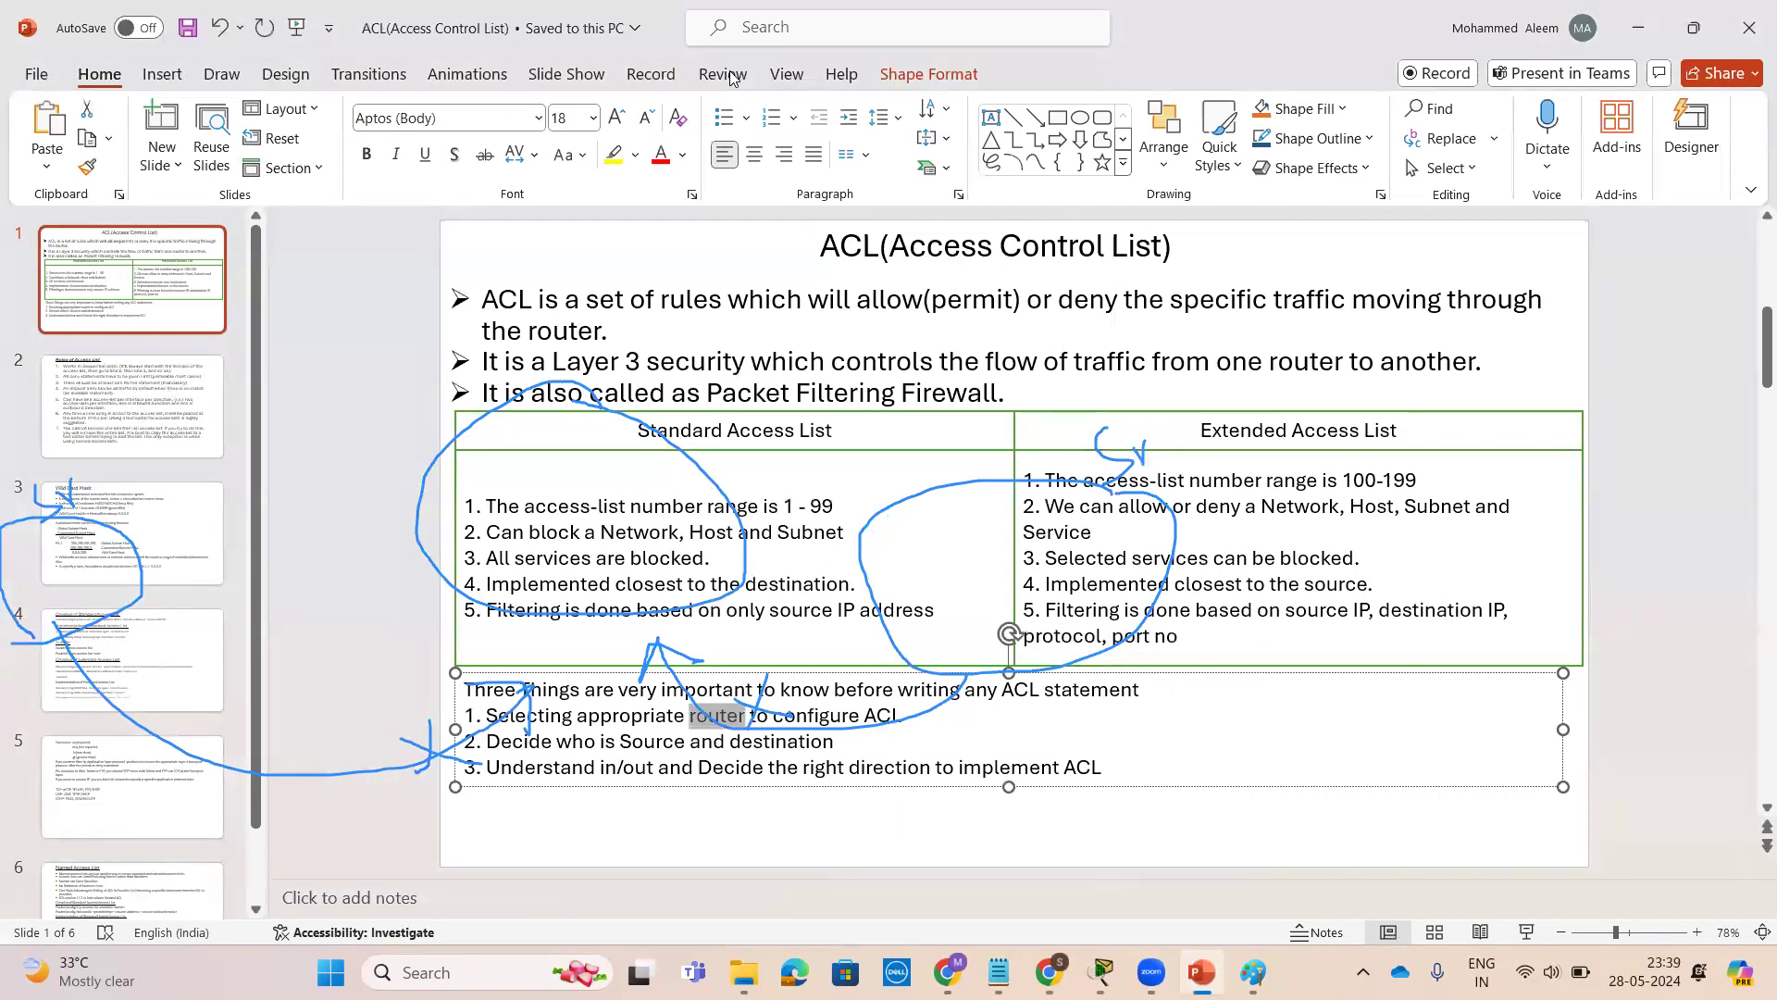
pyautogui.click(1030, 300)
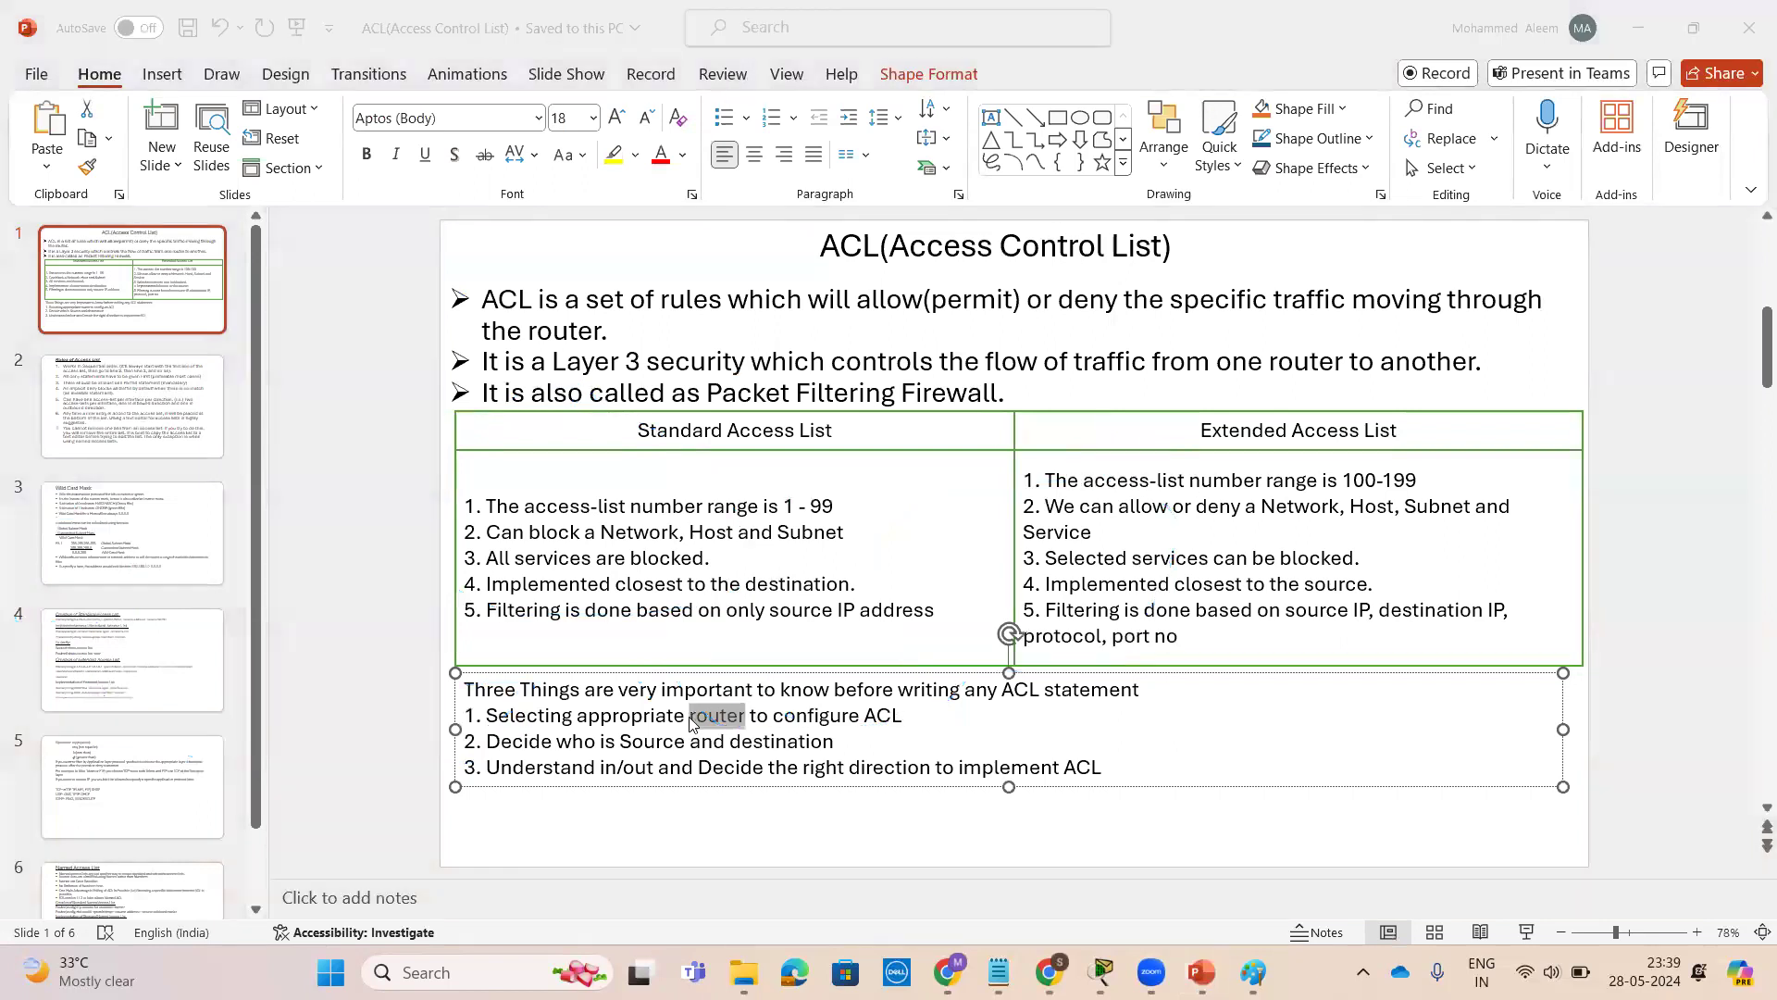
pyautogui.click(1638, 28)
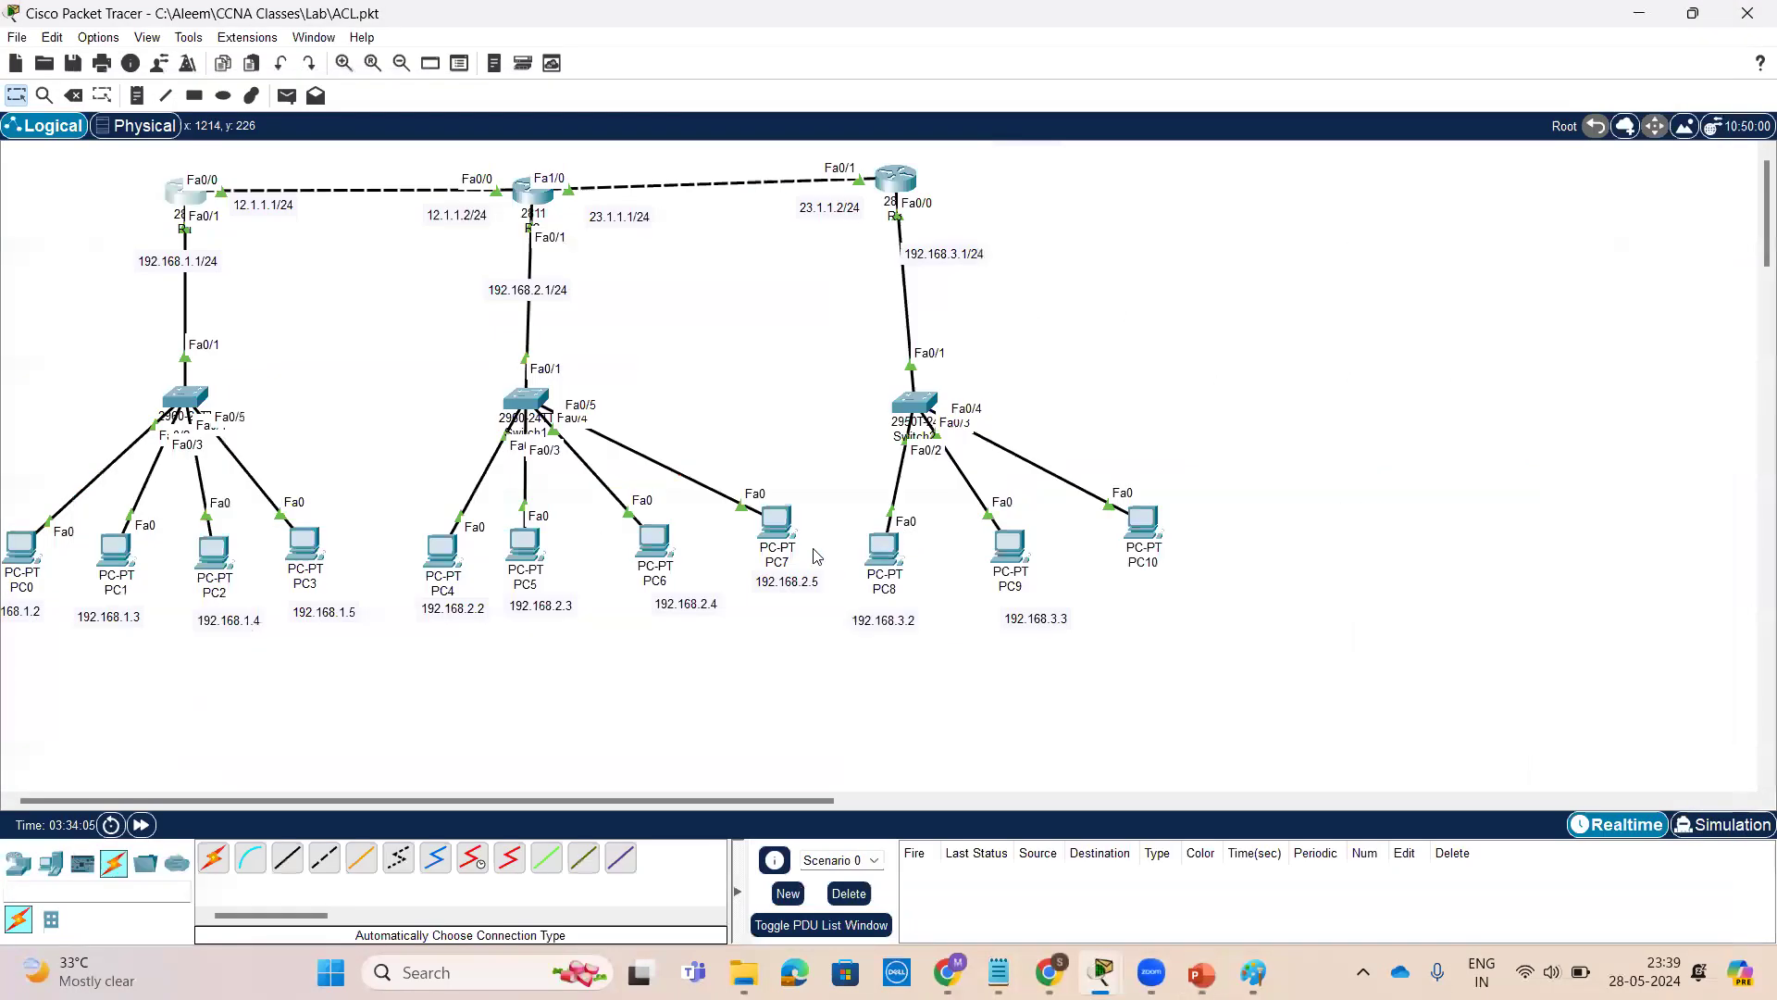
pyautogui.click(775, 79)
pyautogui.moveTo(160, 574)
pyautogui.mouseDown()
pyautogui.moveTo(36, 645)
pyautogui.moveTo(127, 556)
pyautogui.mouseUp()
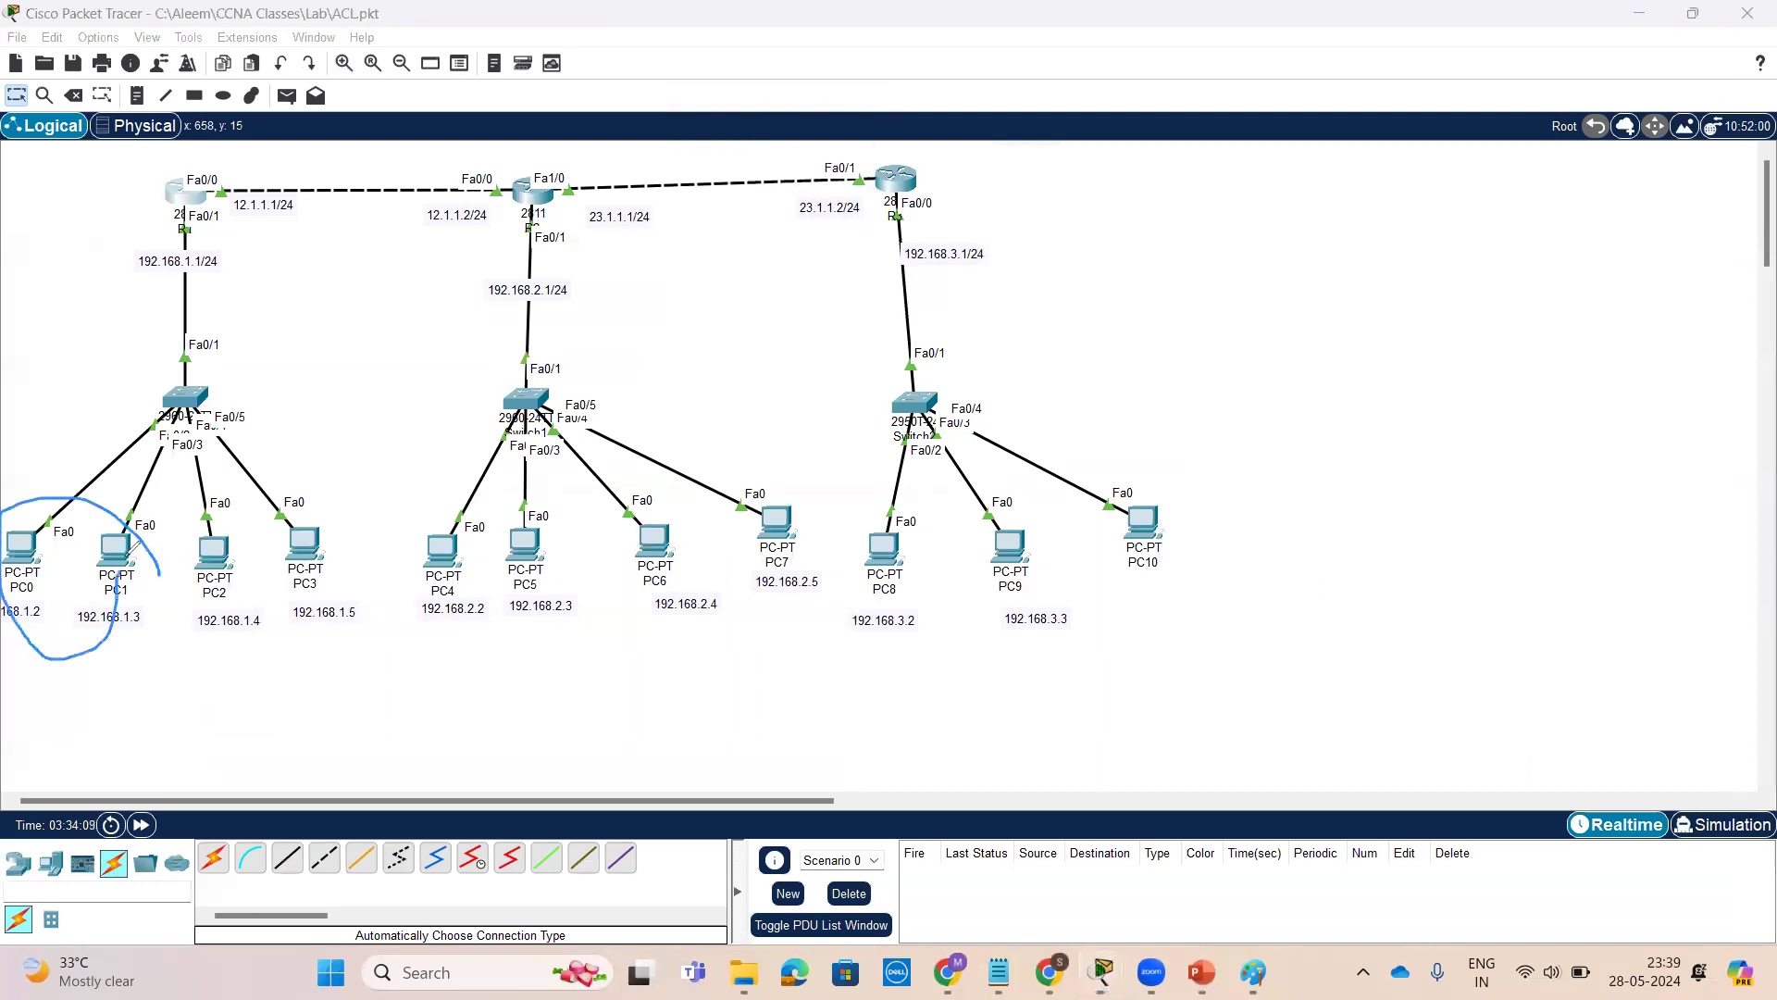
pyautogui.moveTo(92, 641)
pyautogui.mouseDown()
pyautogui.moveTo(339, 729)
pyautogui.moveTo(518, 665)
pyautogui.moveTo(485, 695)
pyautogui.mouseUp()
pyautogui.moveTo(44, 442)
pyautogui.mouseDown()
pyautogui.moveTo(73, 464)
pyautogui.moveTo(50, 485)
pyautogui.mouseUp()
pyautogui.moveTo(51, 485); pyautogui.dragTo(68, 469)
pyautogui.moveTo(1229, 504)
pyautogui.mouseDown()
pyautogui.moveTo(870, 499)
pyautogui.moveTo(1182, 548)
pyautogui.moveTo(1150, 487)
pyautogui.mouseUp()
pyautogui.moveTo(1095, 423); pyautogui.dragTo(1124, 459)
pyautogui.moveTo(719, 413)
pyautogui.mouseDown()
pyautogui.moveTo(431, 422)
pyautogui.moveTo(726, 600)
pyautogui.moveTo(687, 375)
pyautogui.mouseUp()
pyautogui.moveTo(1020, 645)
pyautogui.mouseDown()
pyautogui.moveTo(702, 727)
pyautogui.moveTo(622, 700)
pyautogui.moveTo(685, 698)
pyautogui.mouseUp()
pyautogui.moveTo(408, 685); pyautogui.dragTo(403, 738)
pyautogui.moveTo(377, 696); pyautogui.dragTo(427, 728)
pyautogui.moveTo(796, 708); pyautogui.dragTo(783, 766)
pyautogui.moveTo(792, 711); pyautogui.dragTo(824, 749)
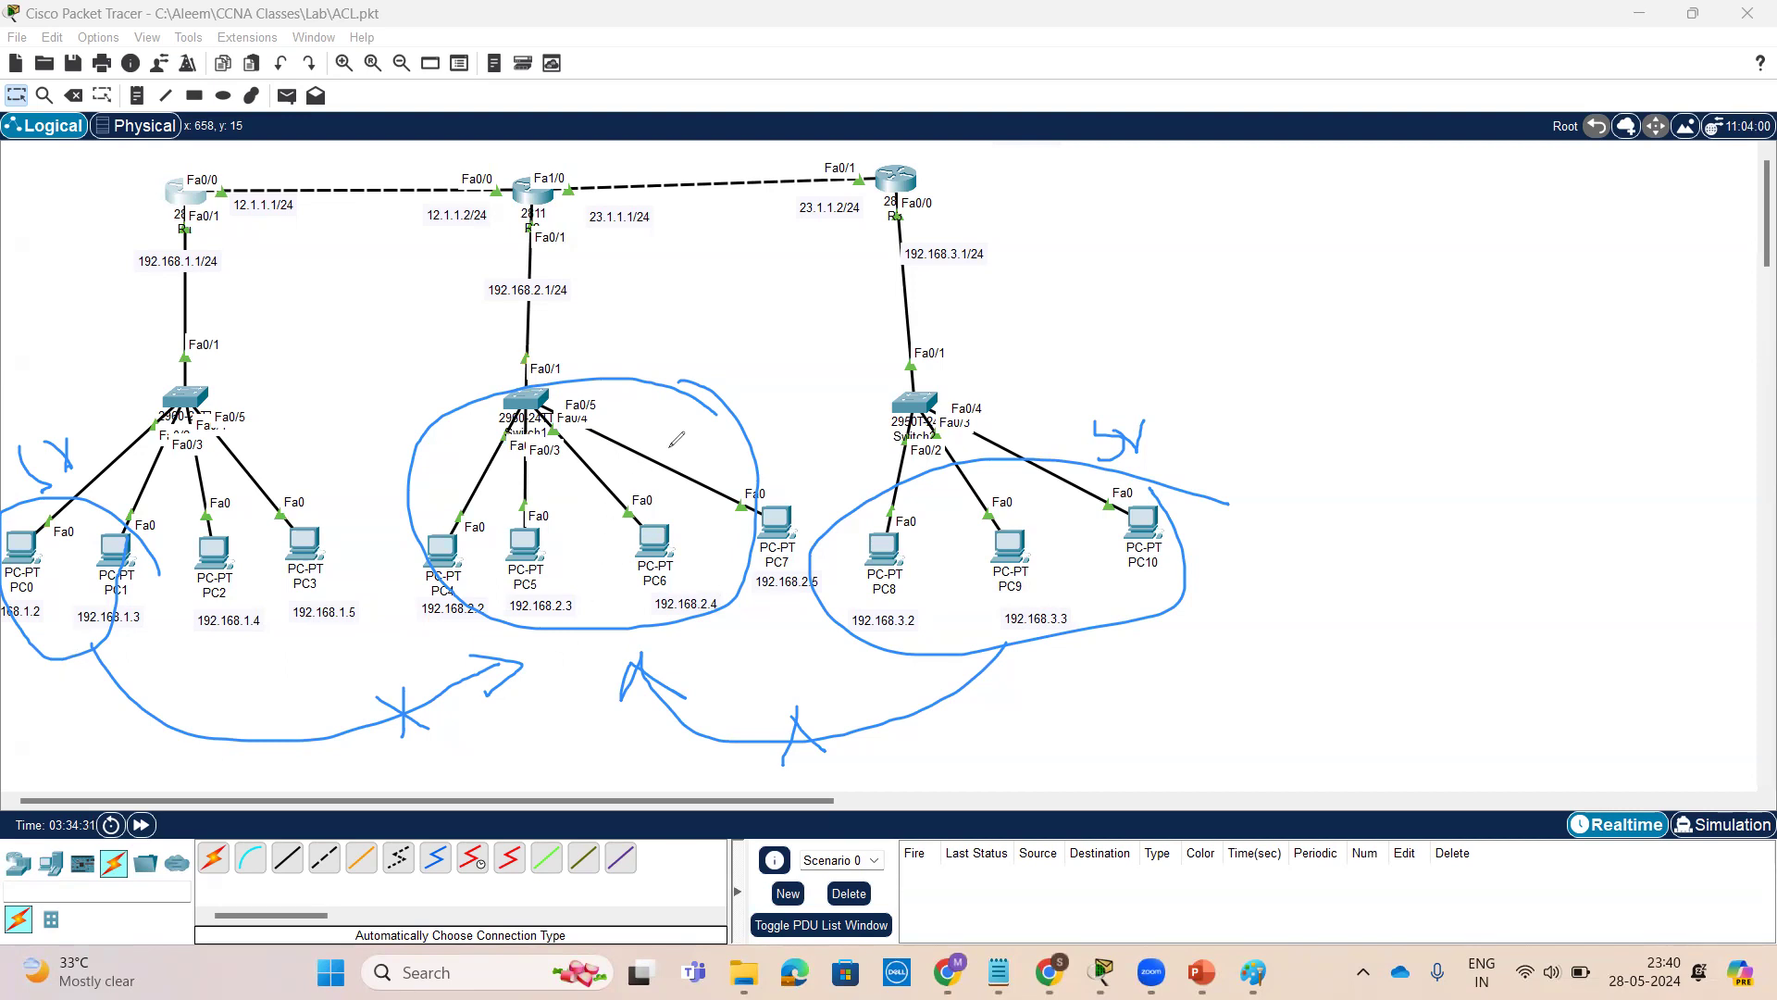
pyautogui.moveTo(580, 222)
pyautogui.mouseDown()
pyautogui.moveTo(581, 169)
pyautogui.moveTo(486, 190)
pyautogui.moveTo(585, 228)
pyautogui.moveTo(580, 188)
pyautogui.mouseUp()
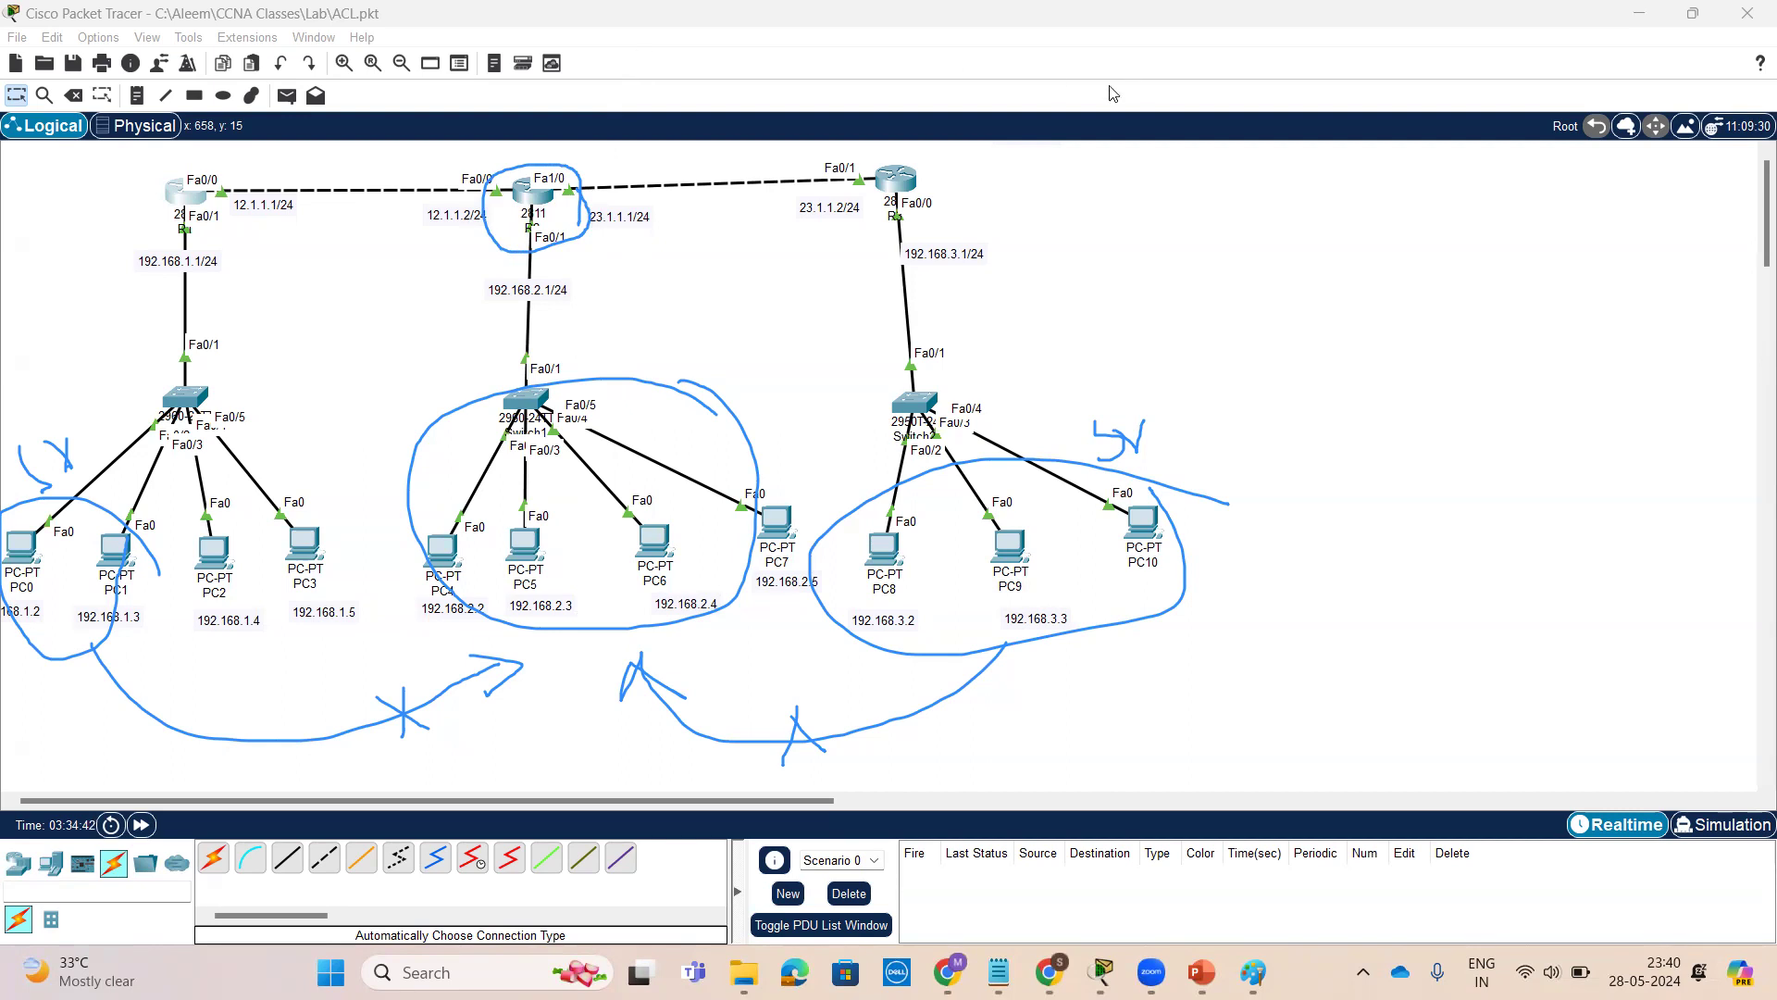
# Open R2's command line and enter global configuration mode with conf t
pyautogui.click(516, 199)
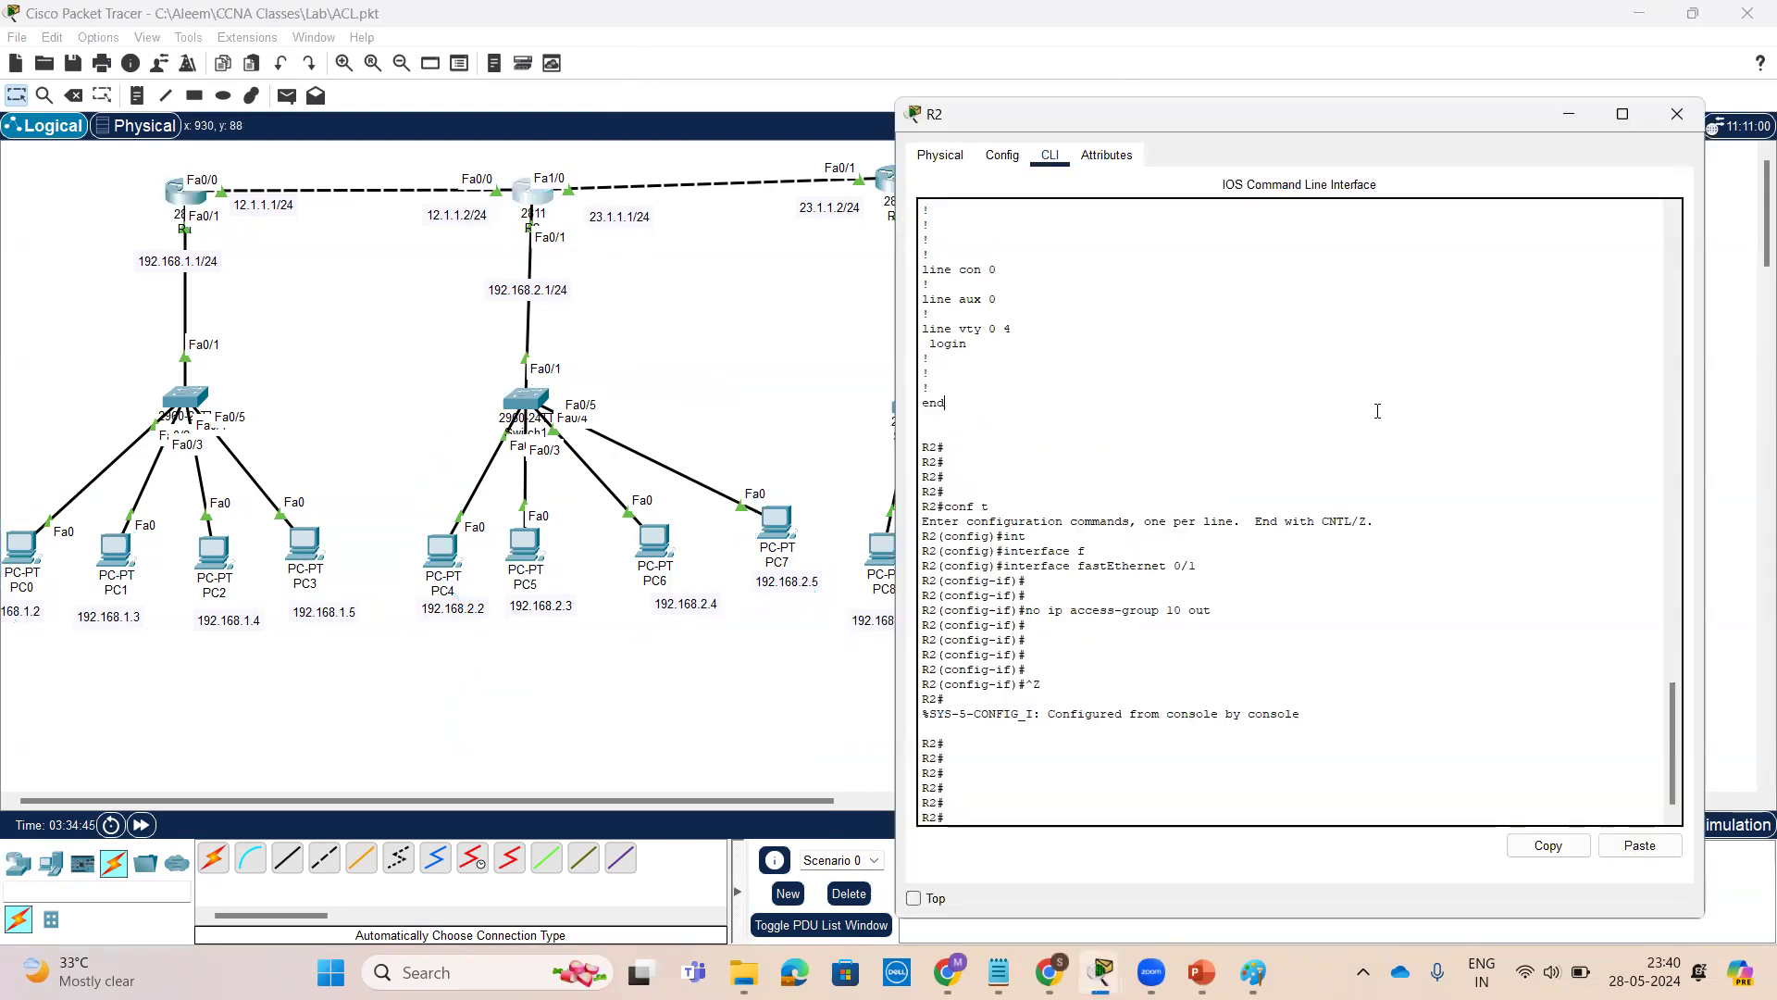
pyautogui.press('Return')
pyautogui.press('Return')
pyautogui.press('Return')
pyautogui.press('Return')
pyautogui.press('Return')
pyautogui.press('Return')
pyautogui.press('Return')
pyautogui.press('Return')
pyautogui.press('Return')
pyautogui.press('Return')
pyautogui.press('Return')
pyautogui.press('Return')
pyautogui.press('Return')
pyautogui.press('Return')
pyautogui.press('Return')
pyautogui.press('Return')
pyautogui.press('Return')
pyautogui.press('Return')
pyautogui.press('Return')
pyautogui.press('Return')
pyautogui.press('Return')
pyautogui.press('Return')
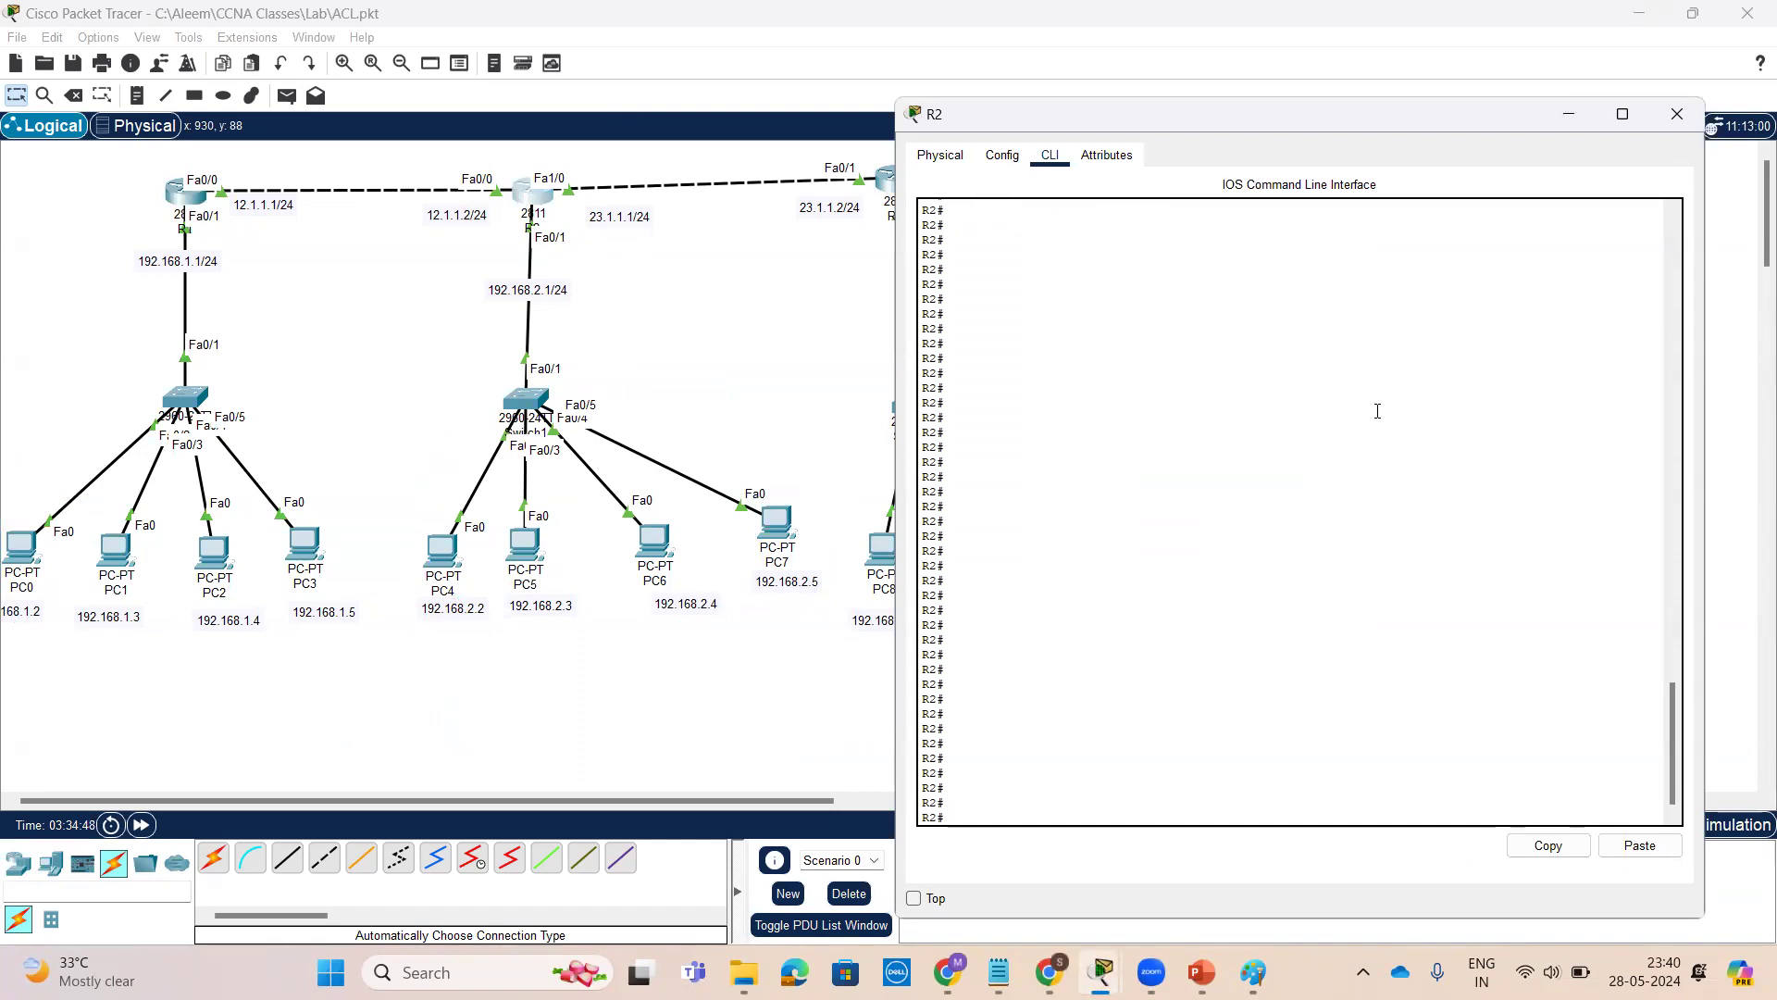
pyautogui.write('conf t')
pyautogui.press('Return')
pyautogui.press('Return')
pyautogui.press('Return')
pyautogui.press('Return')
pyautogui.press('Return')
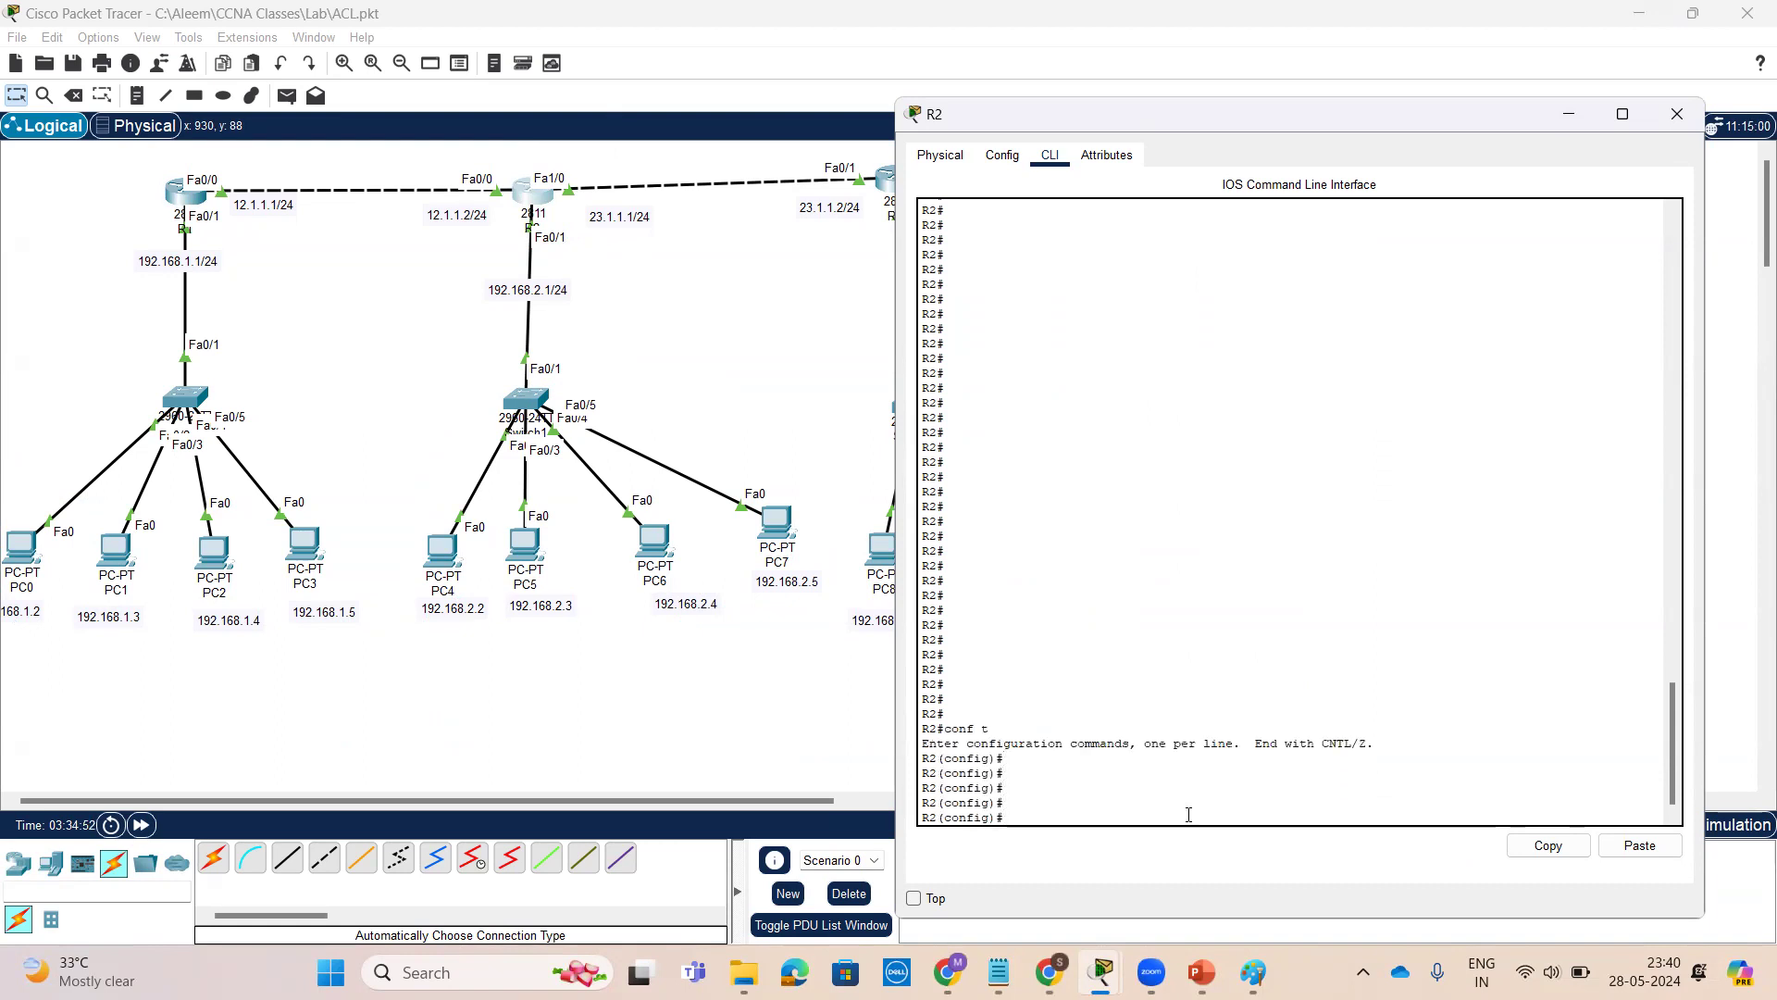
# Switch to the ACL slides and review the standard access-list creation syntax on slide 4
pyautogui.click(1202, 972)
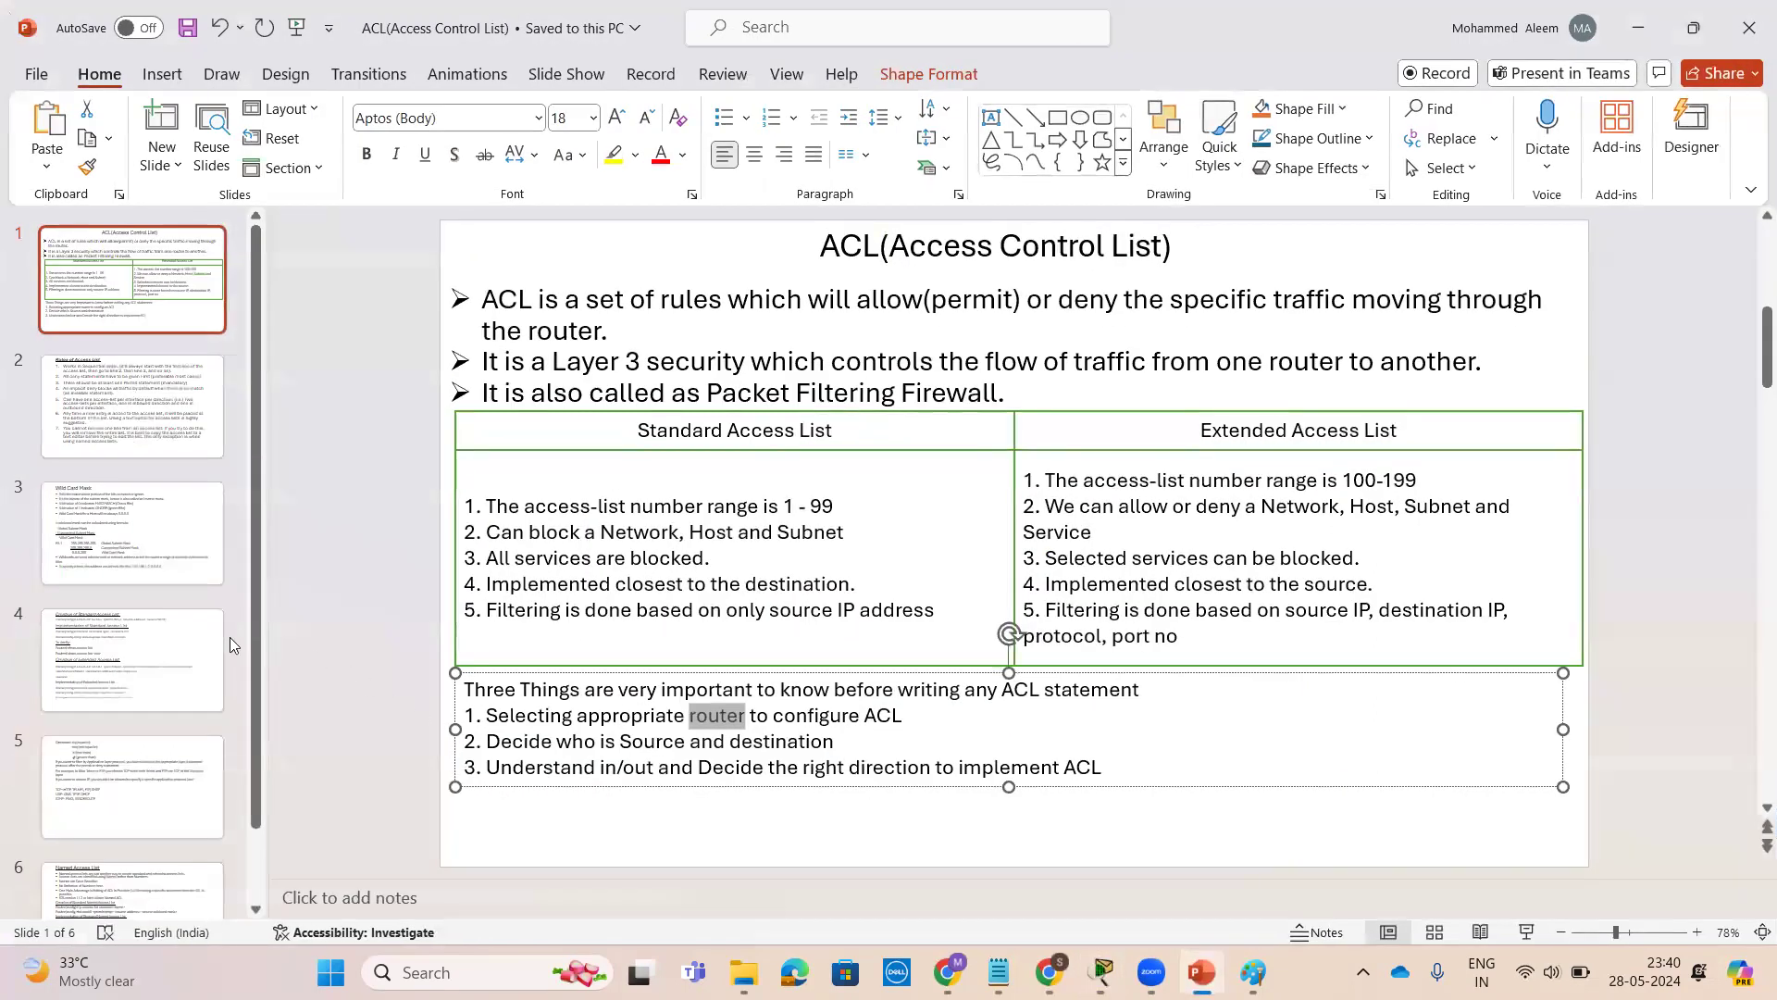
pyautogui.click(145, 648)
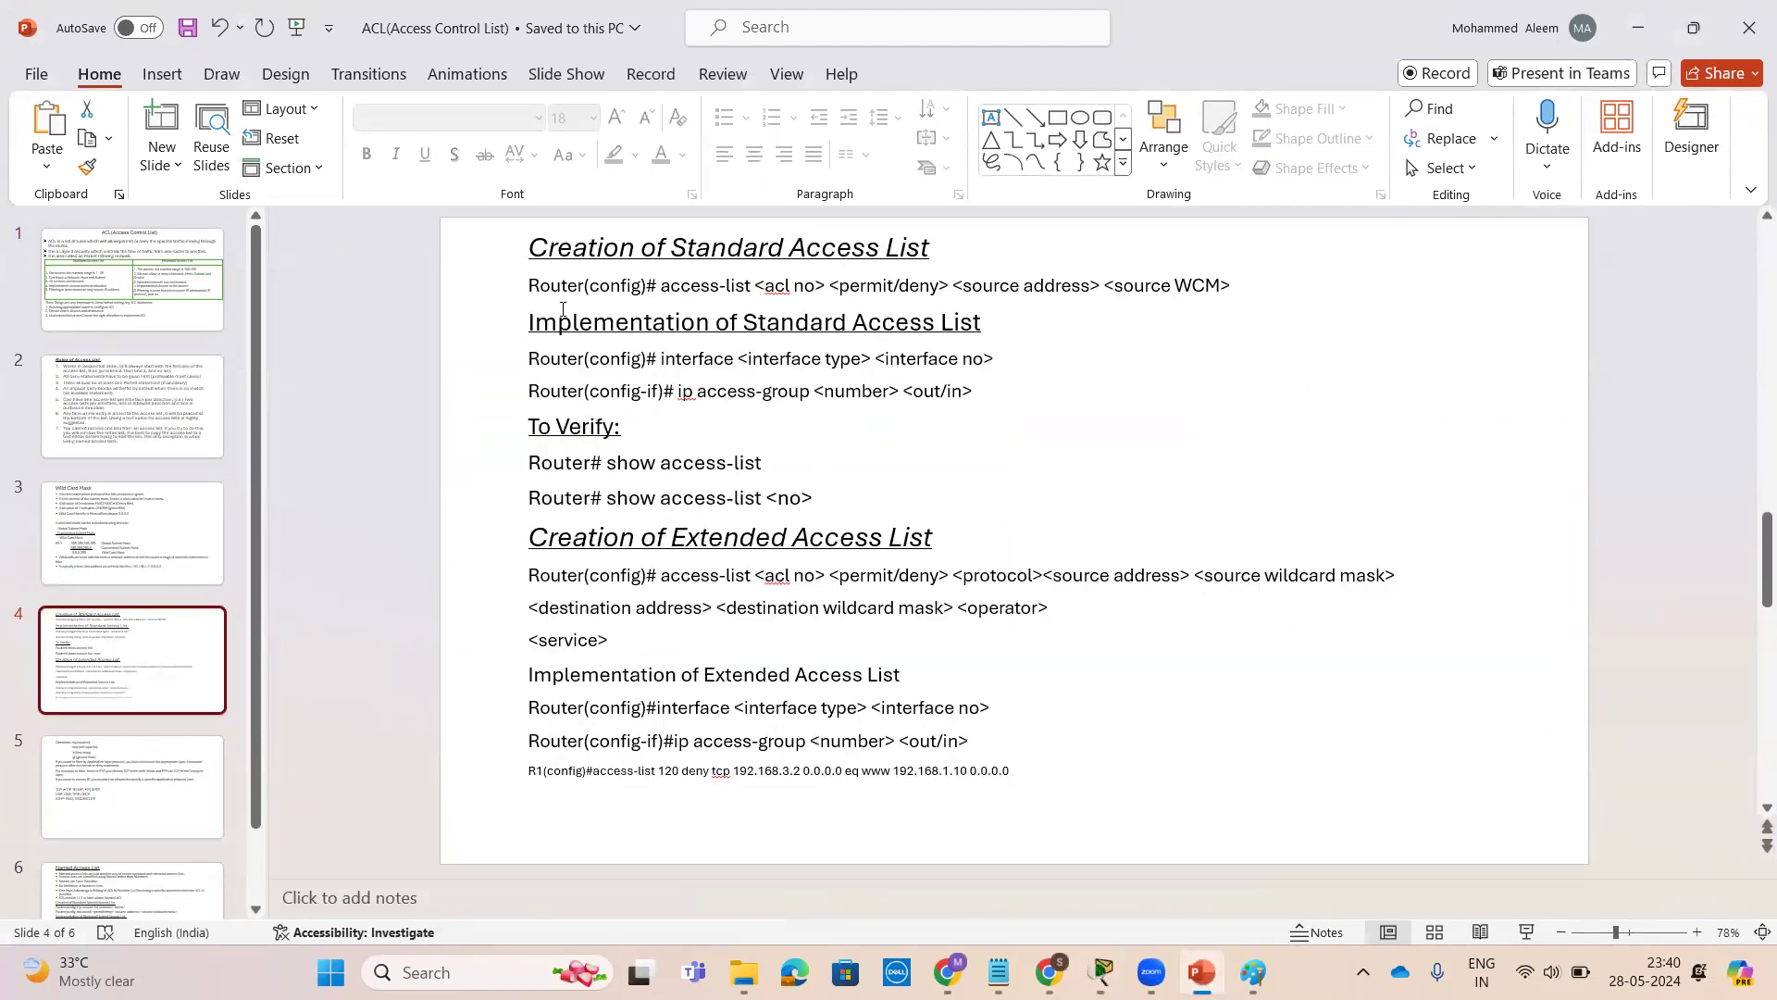
pyautogui.click(662, 287)
pyautogui.moveTo(714, 287); pyautogui.dragTo(916, 293)
pyautogui.click(833, 291)
pyautogui.click(908, 290)
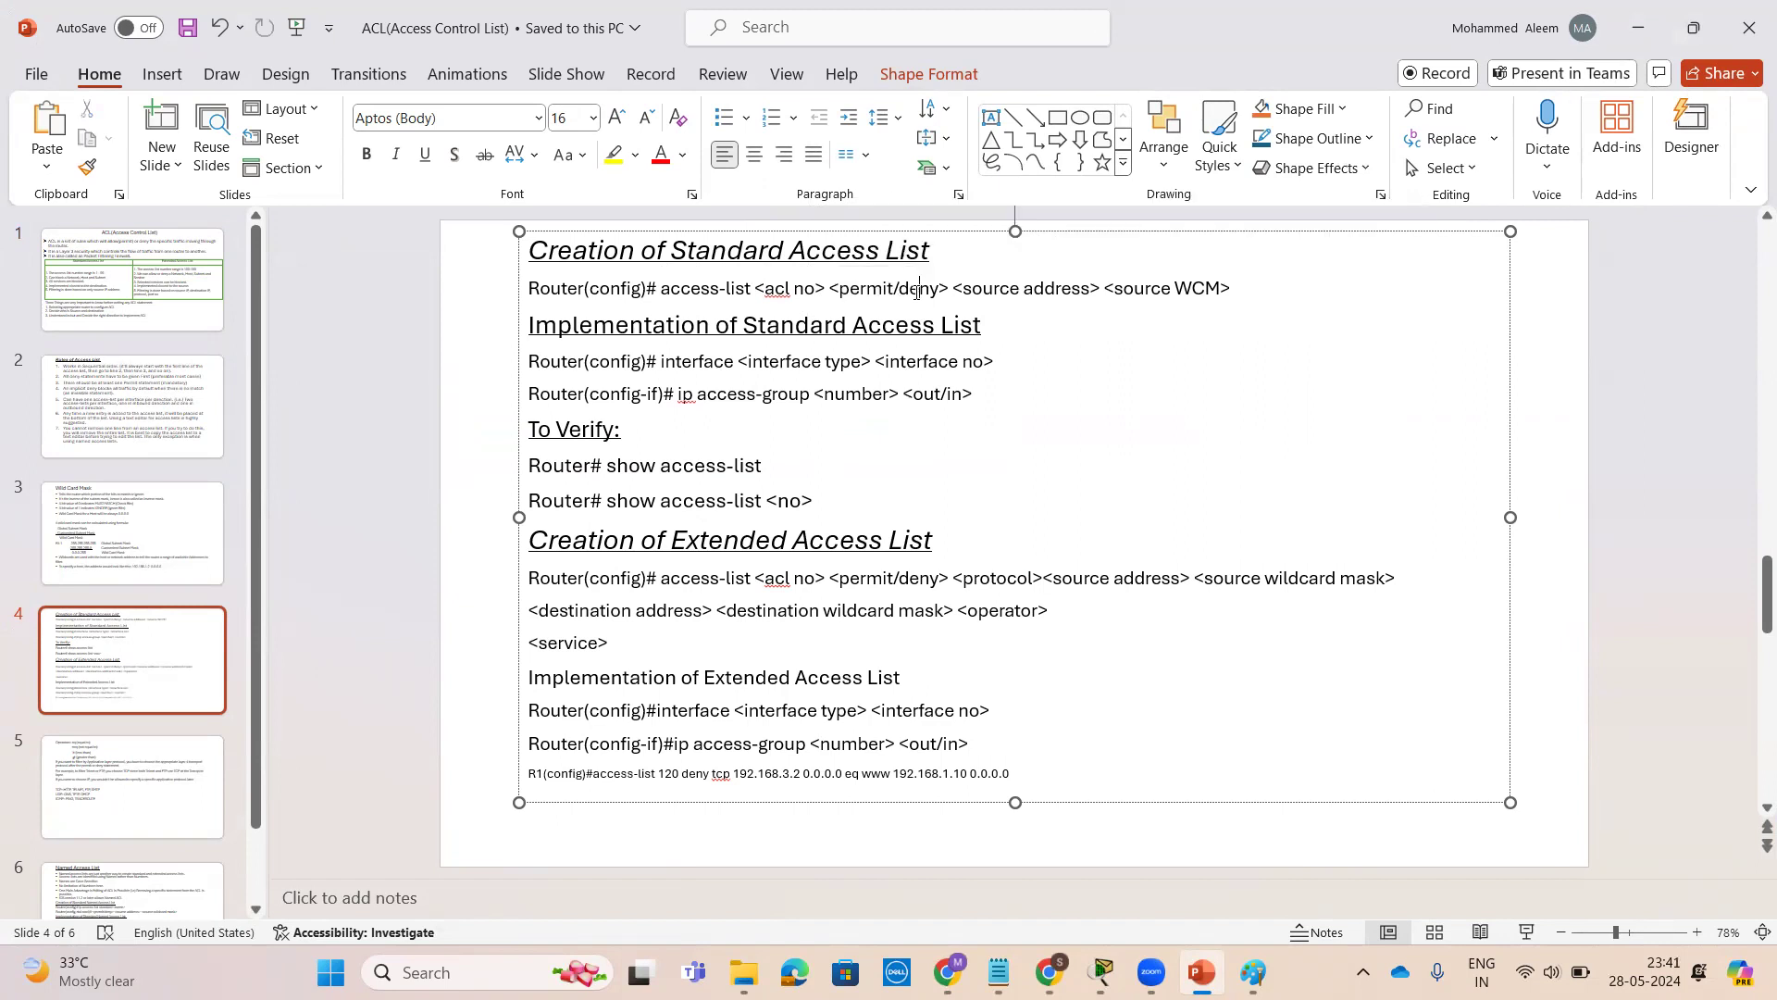
pyautogui.tripleClick(921, 293)
pyautogui.click(951, 293)
pyautogui.click(928, 293)
pyautogui.moveTo(963, 291); pyautogui.dragTo(1216, 289)
pyautogui.click(1116, 290)
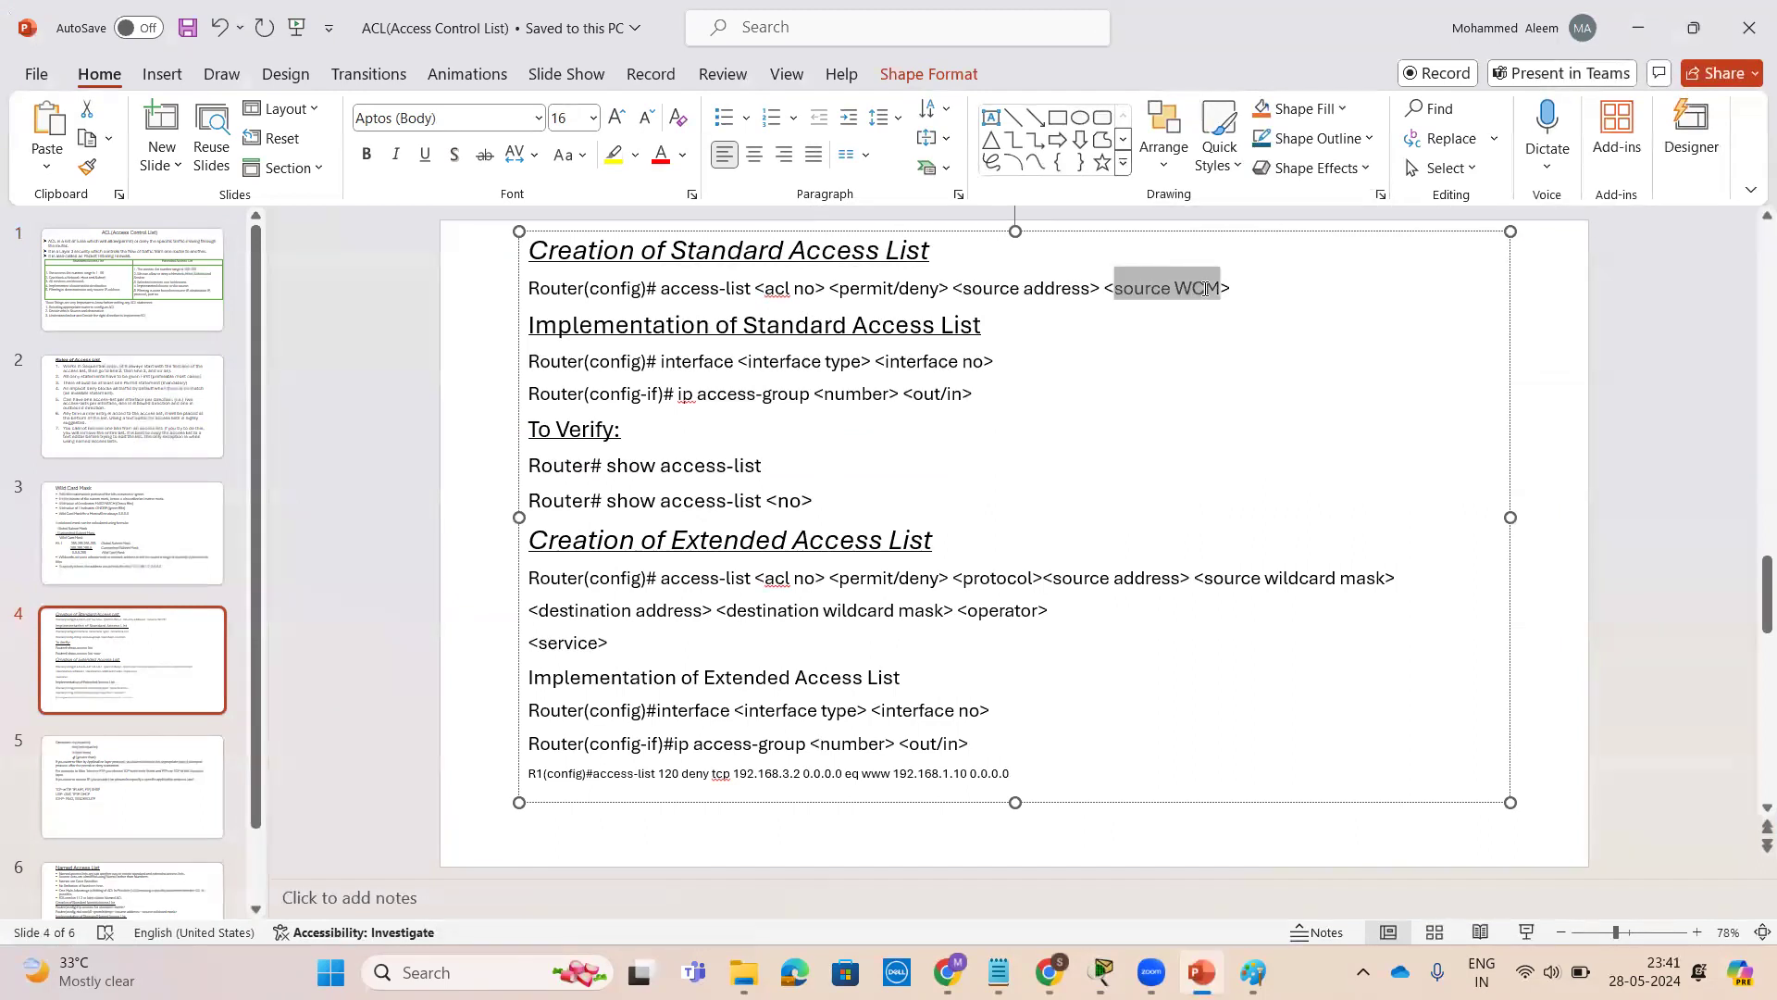
pyautogui.click(1115, 387)
pyautogui.click(1639, 28)
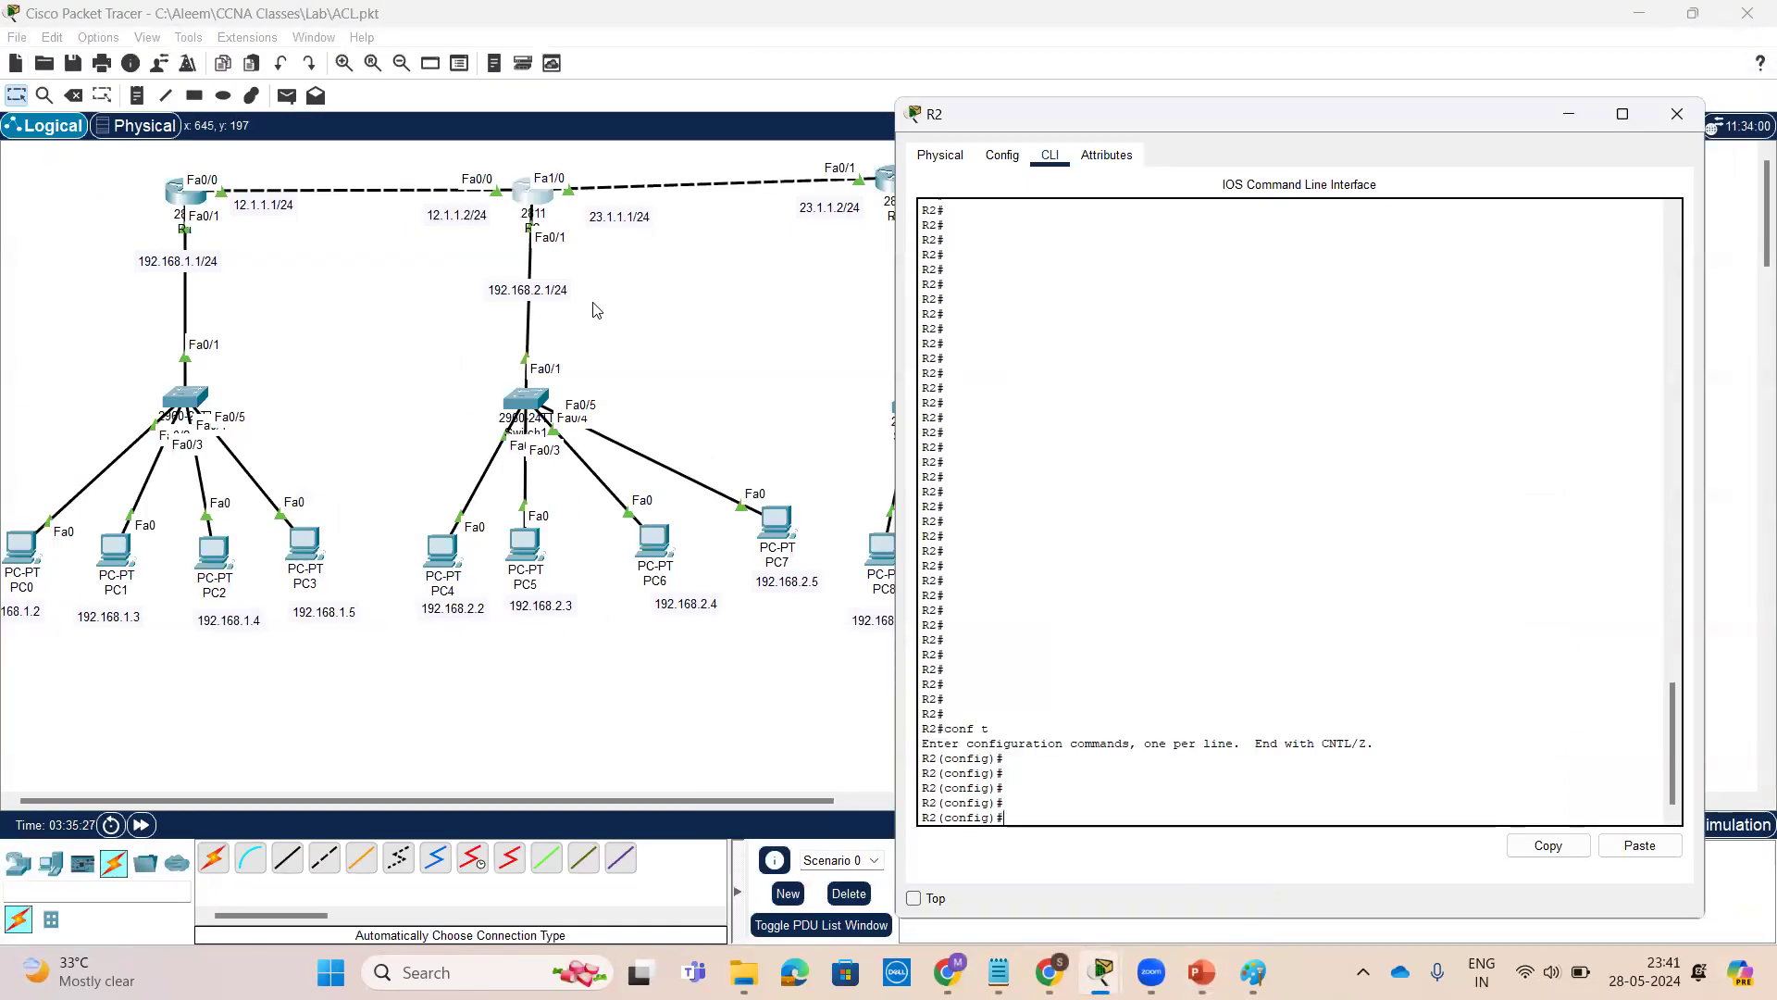
# List the available access-list number ranges on R2 and highlight the standard and extended range descriptions
pyautogui.press('Return')
pyautogui.press('Return')
pyautogui.press('Return')
pyautogui.press('Return')
pyautogui.press('Return')
pyautogui.press('Return')
pyautogui.write('ac')
pyautogui.press('Tab')
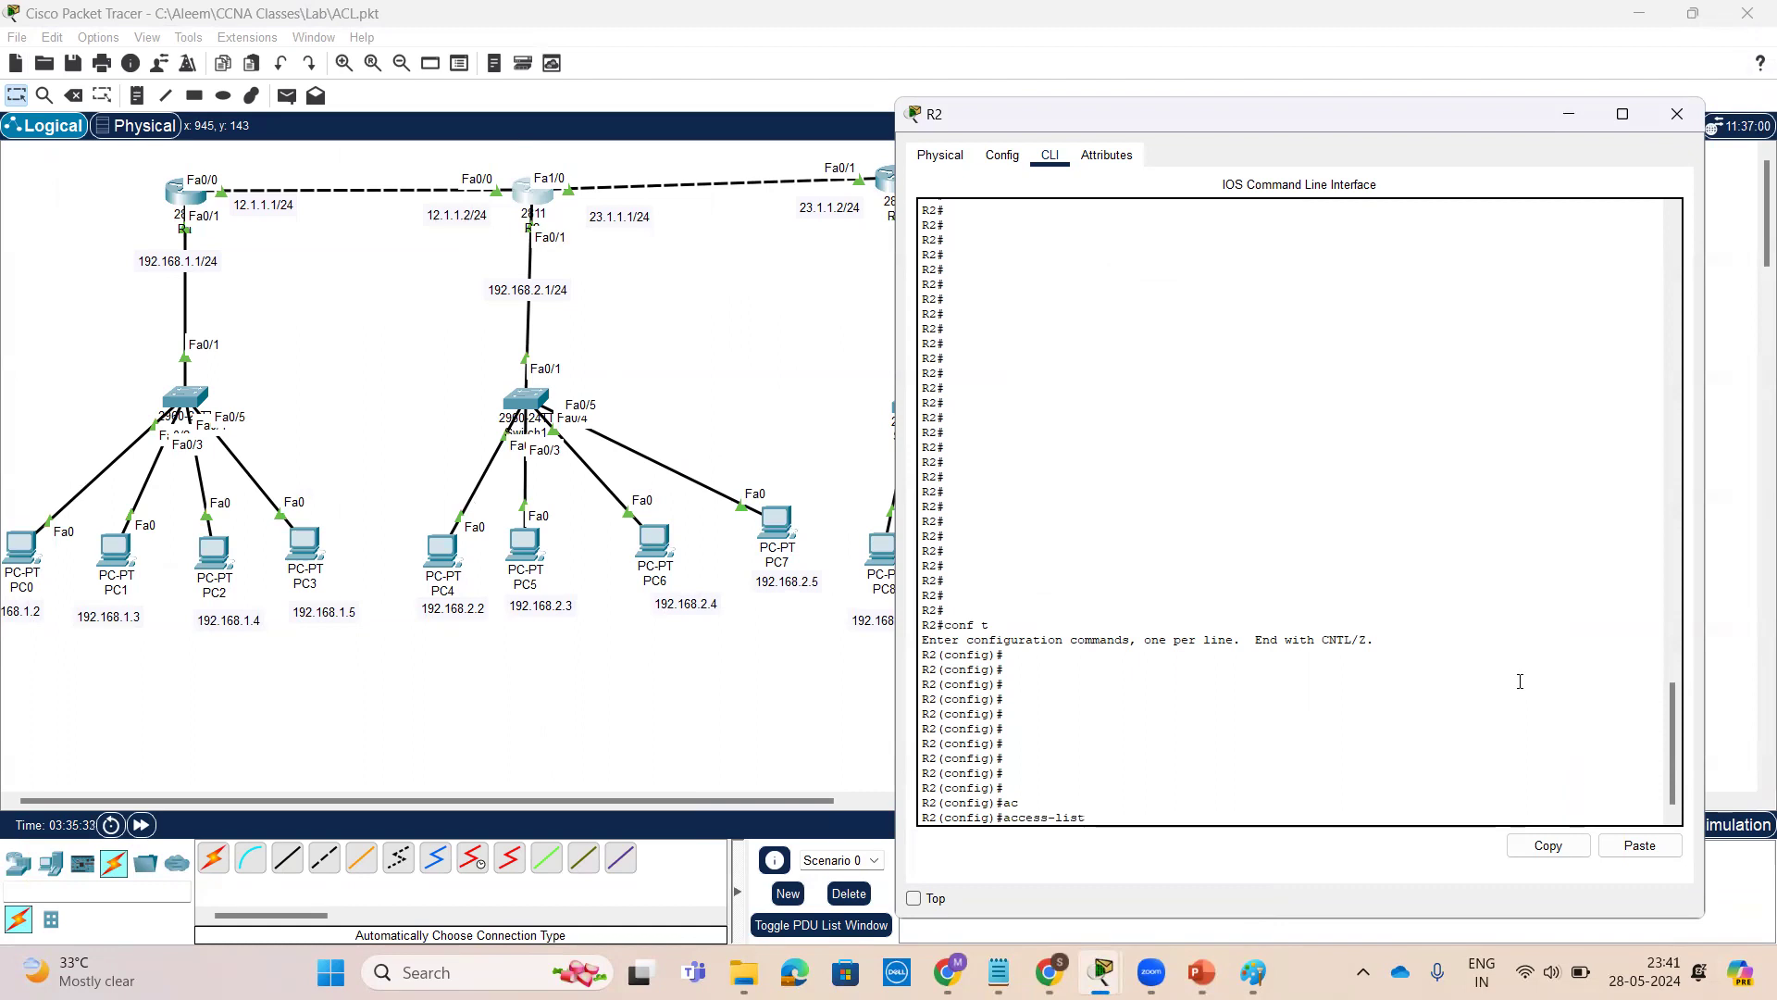
pyautogui.write('?')
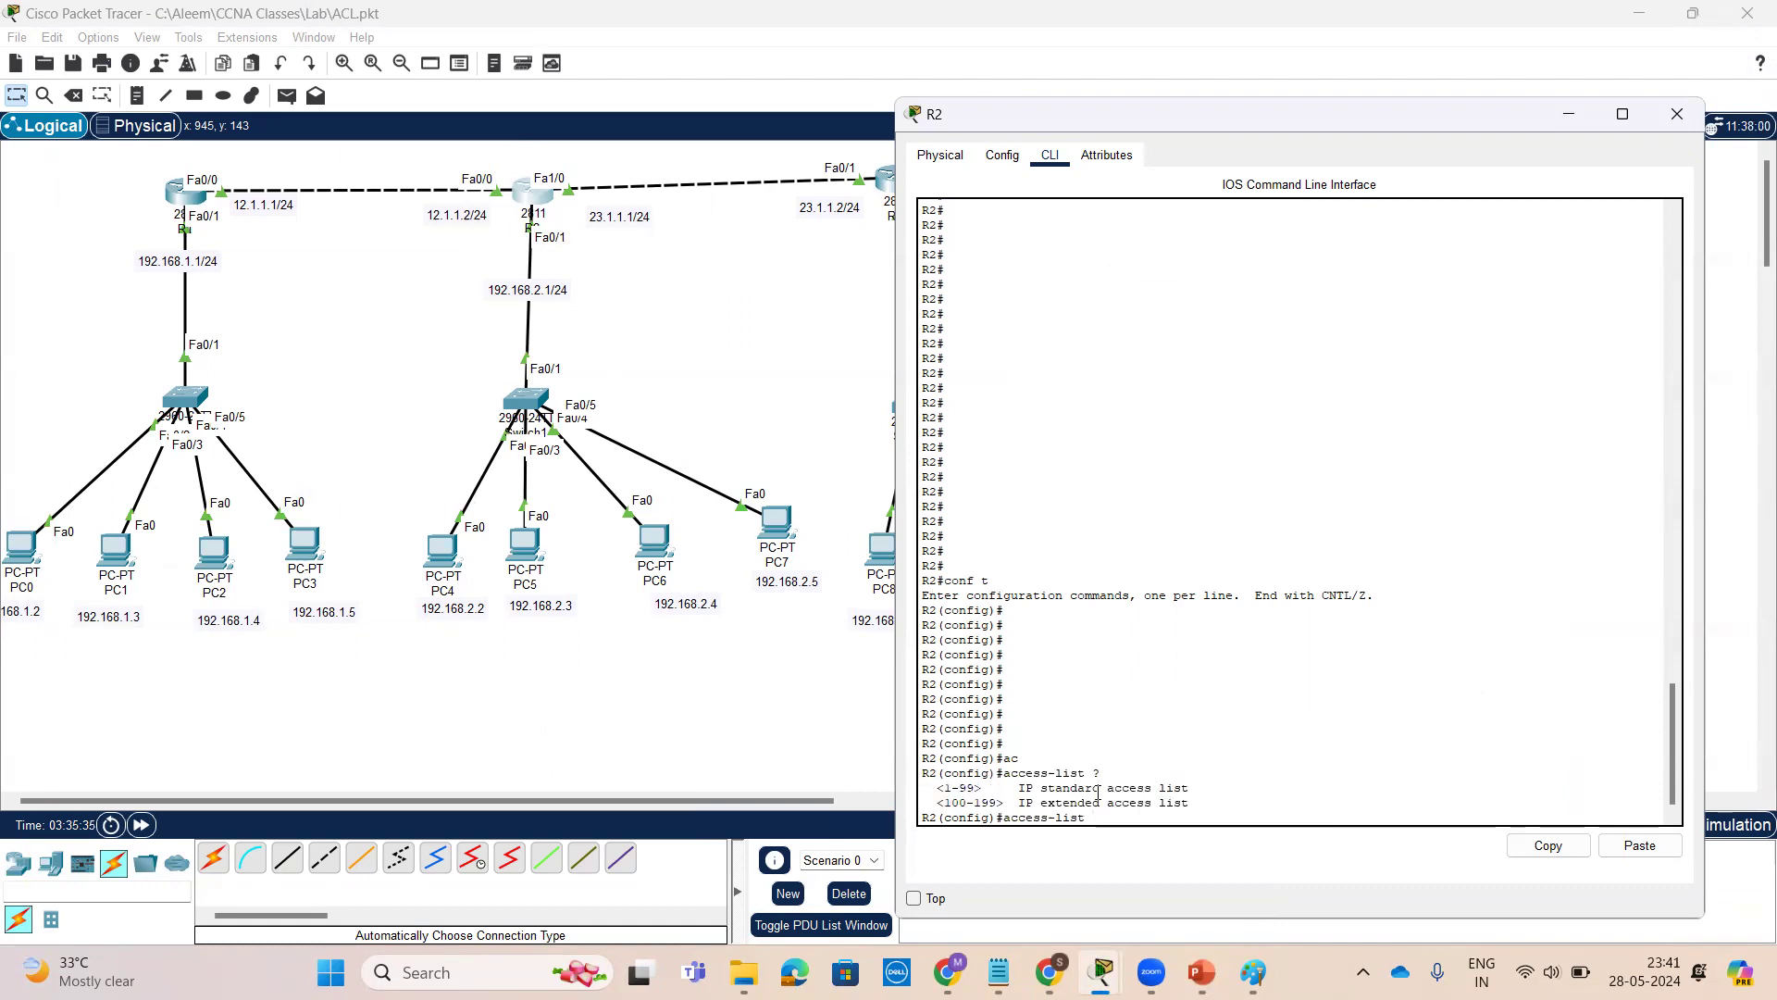
pyautogui.moveTo(1040, 788); pyautogui.dragTo(1198, 784)
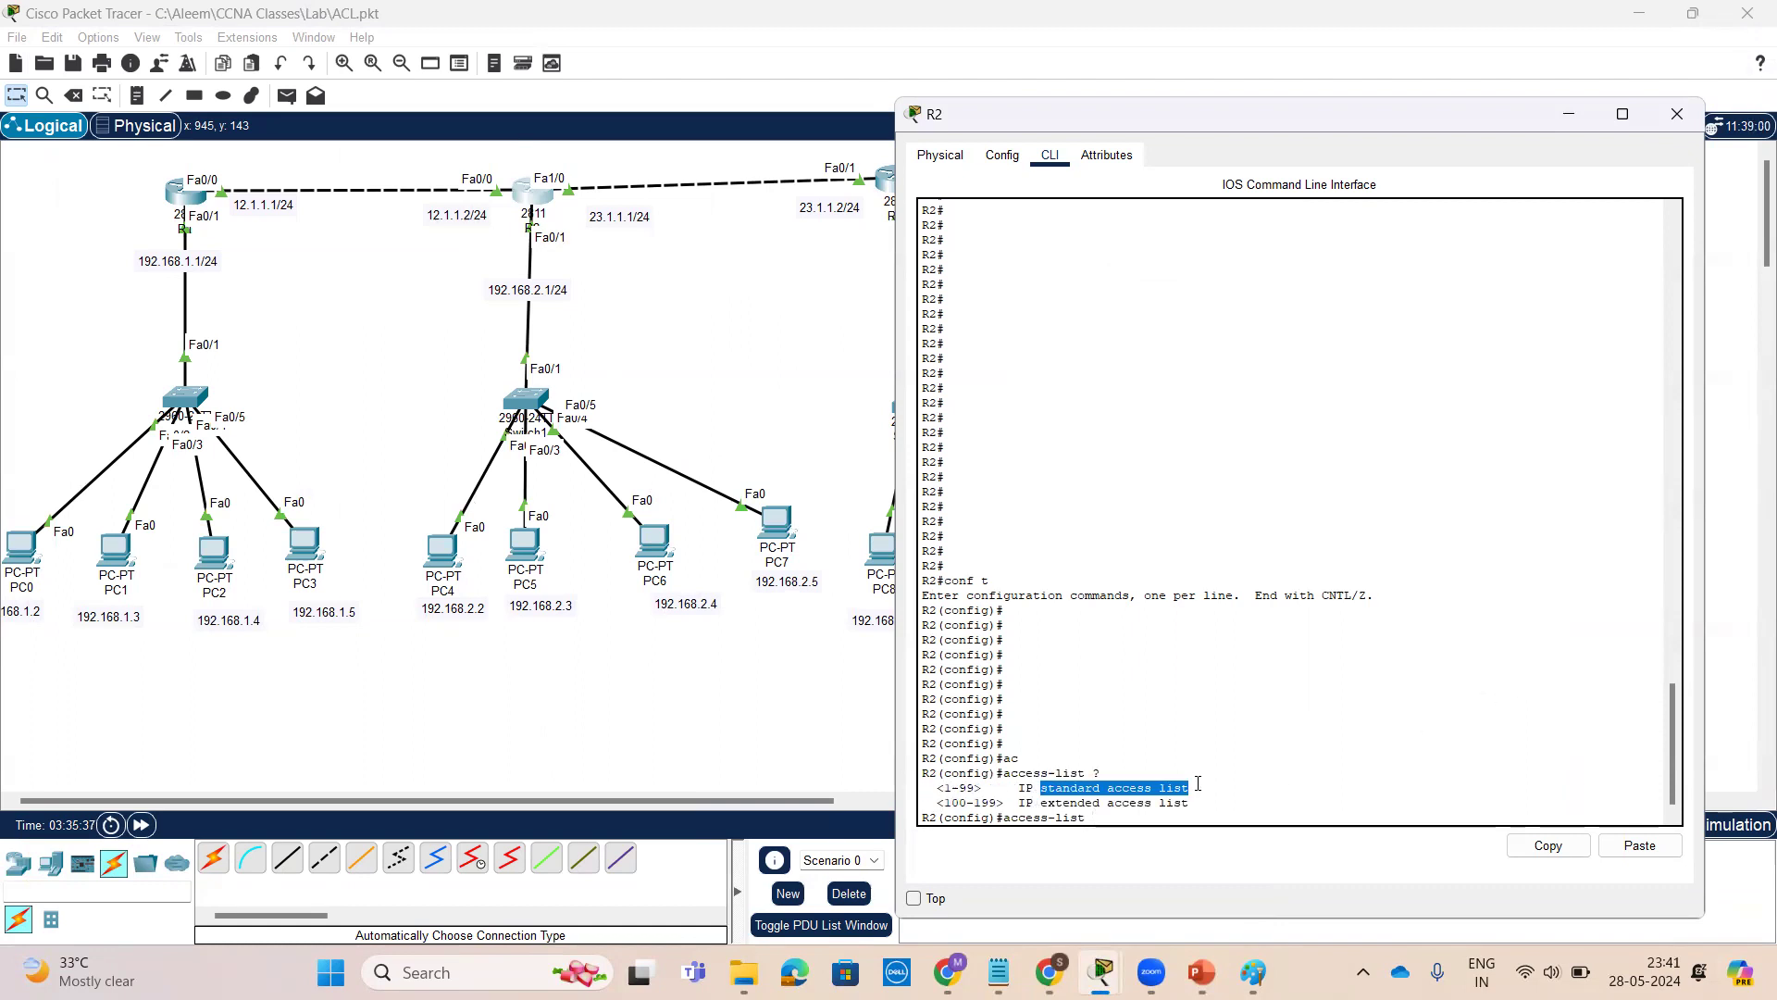
pyautogui.moveTo(944, 802); pyautogui.dragTo(1196, 801)
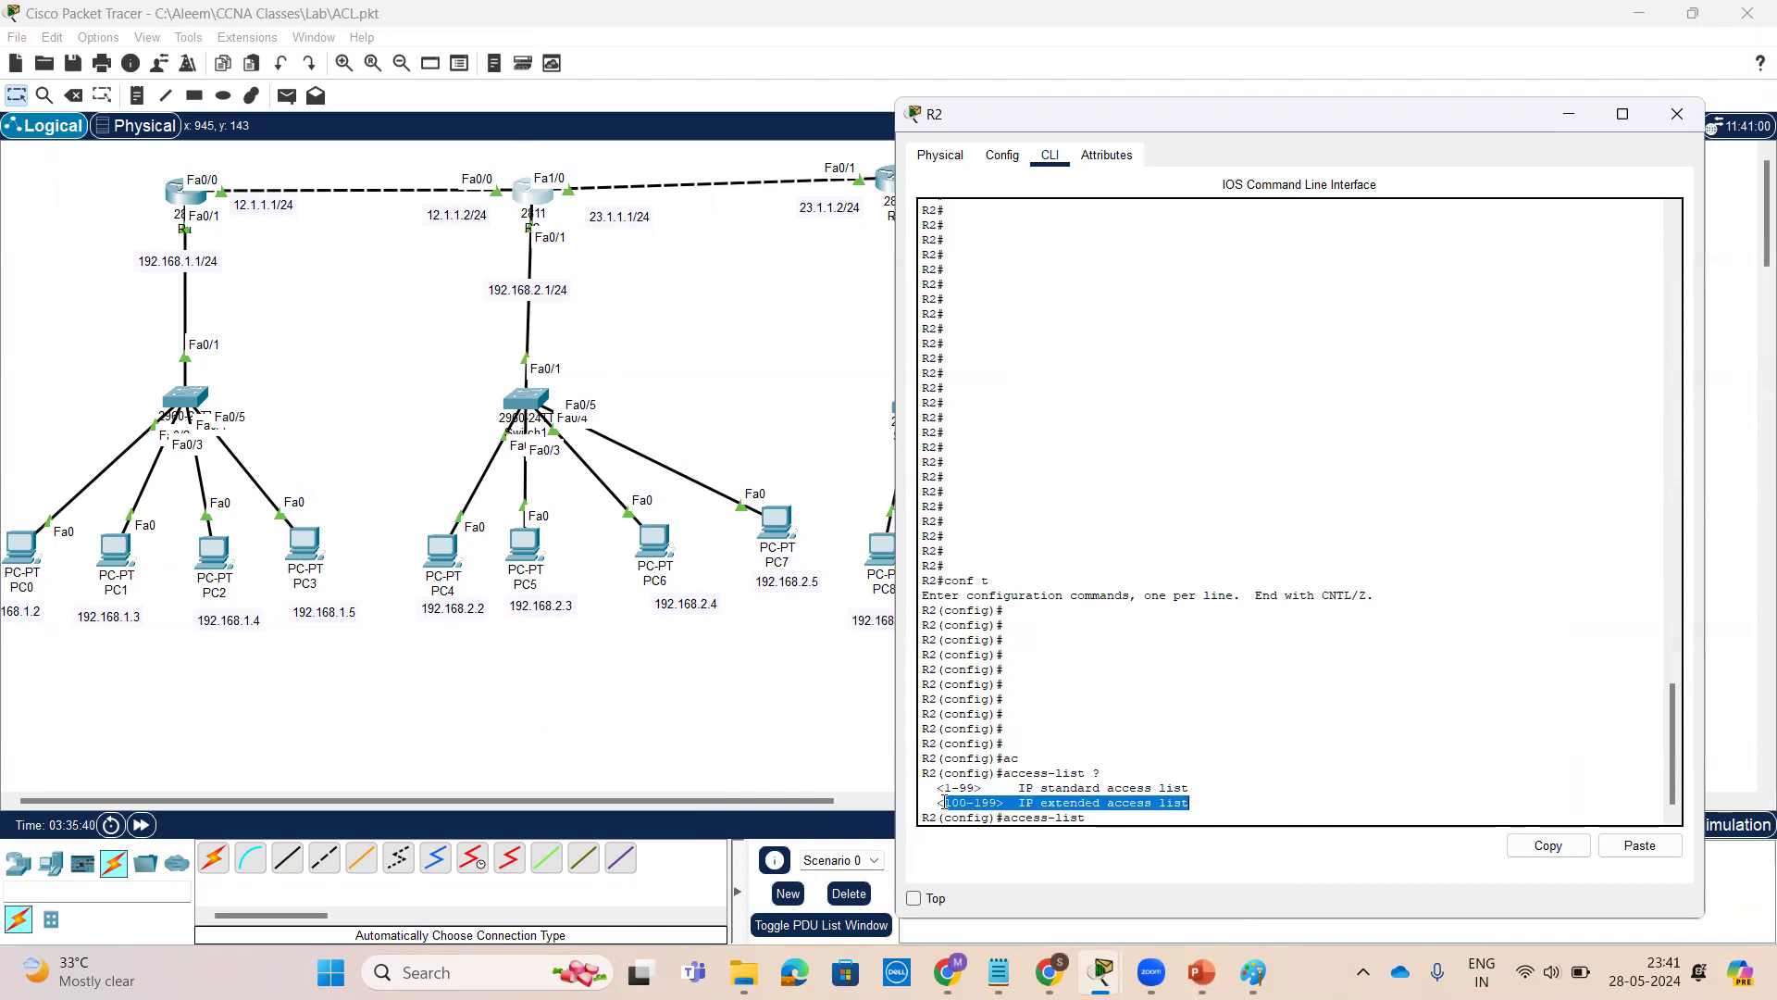
pyautogui.click(1213, 820)
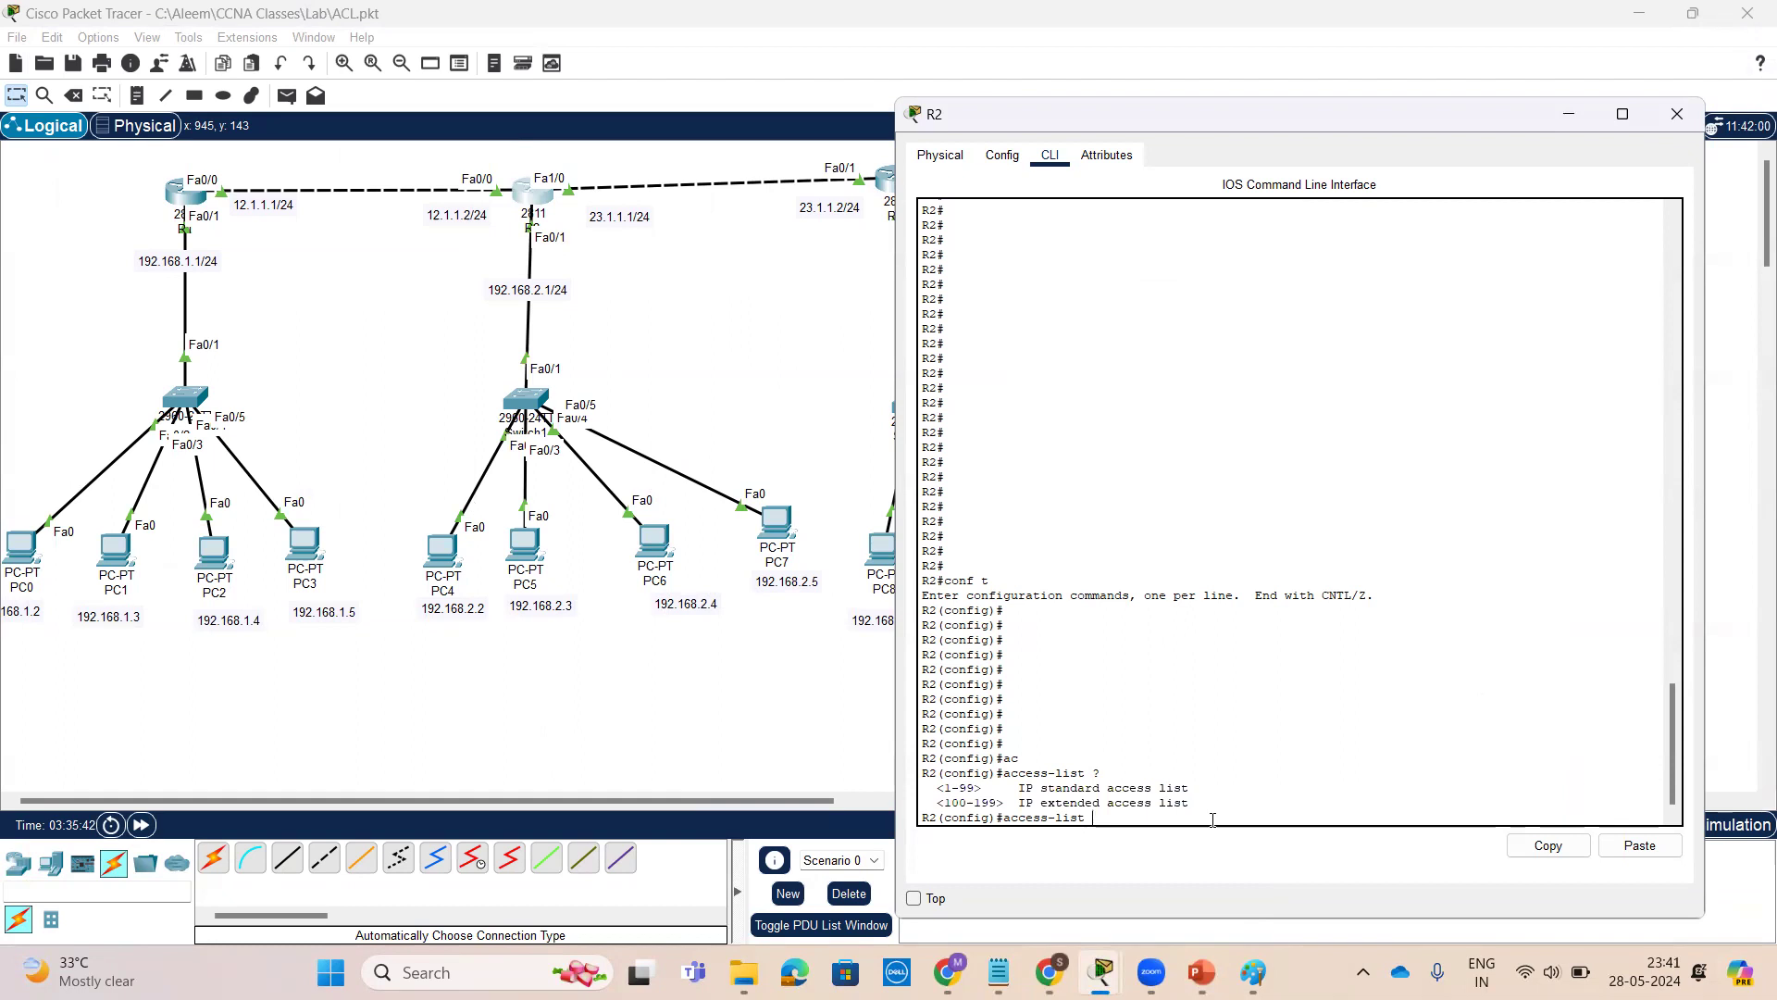
pyautogui.press('Tab')
pyautogui.press('Tab')
pyautogui.press('Tab')
pyautogui.press('Tab')
pyautogui.press('Tab')
pyautogui.press('Tab')
pyautogui.press('Tab')
pyautogui.press('Tab')
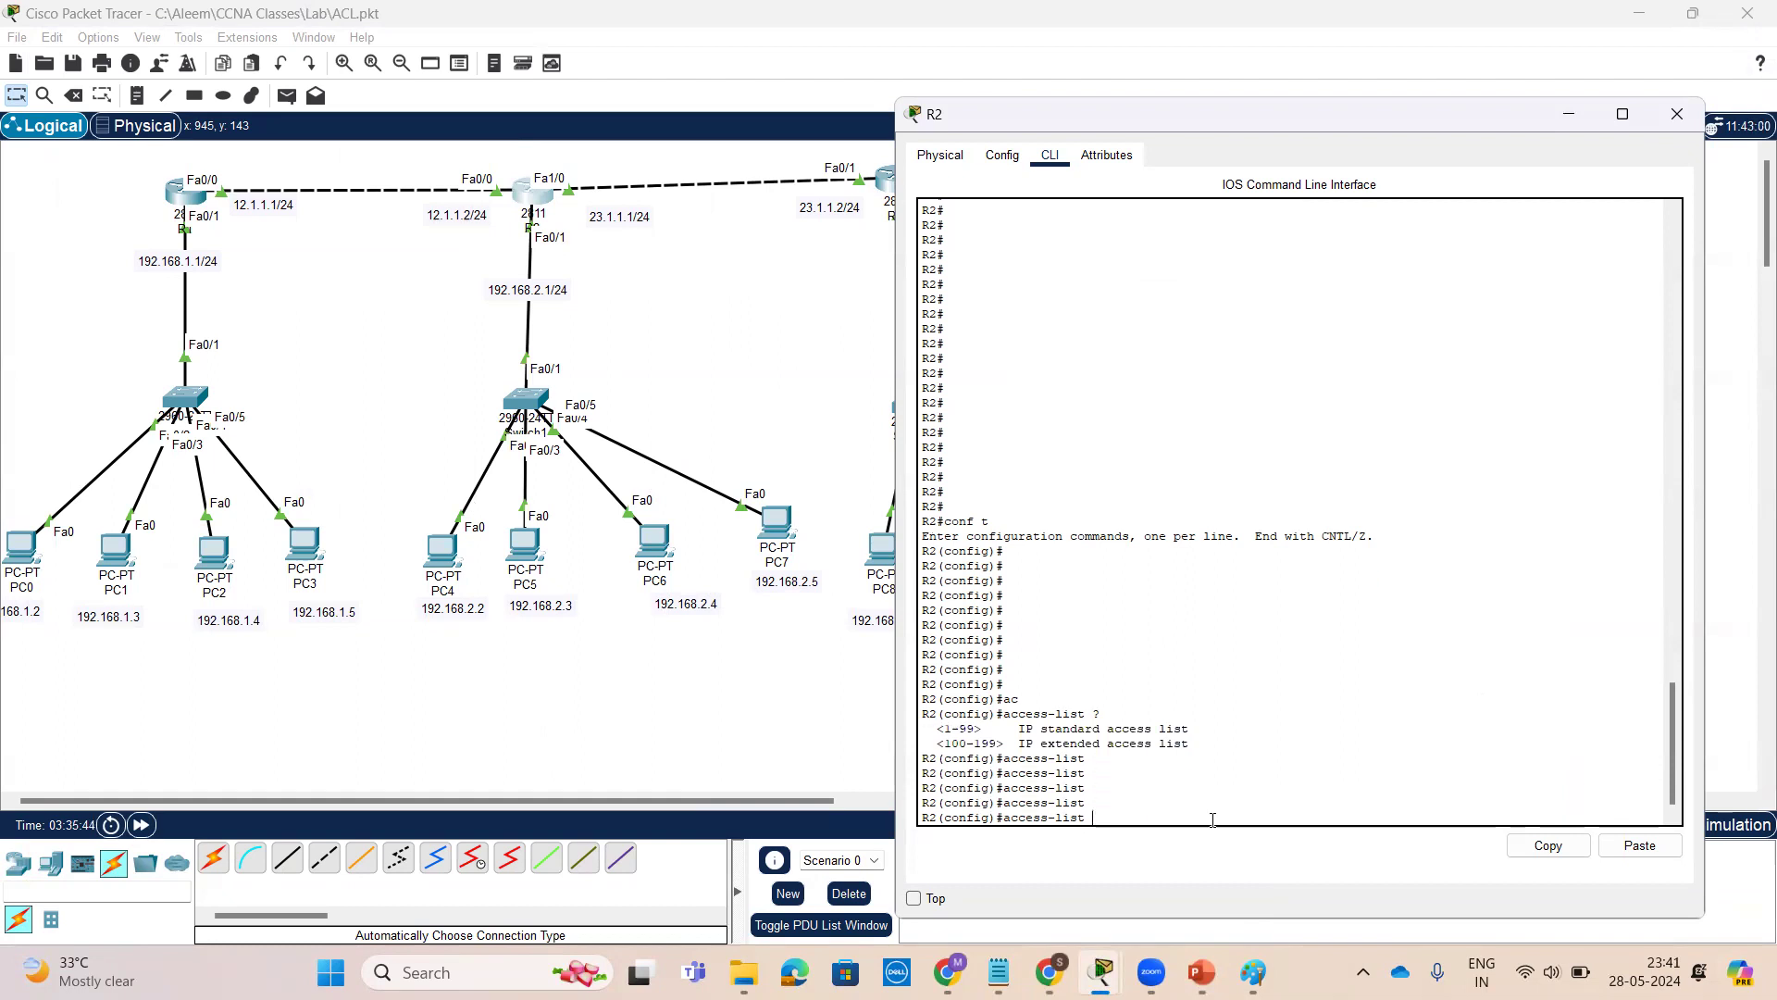
pyautogui.press('Tab')
pyautogui.press('Tab')
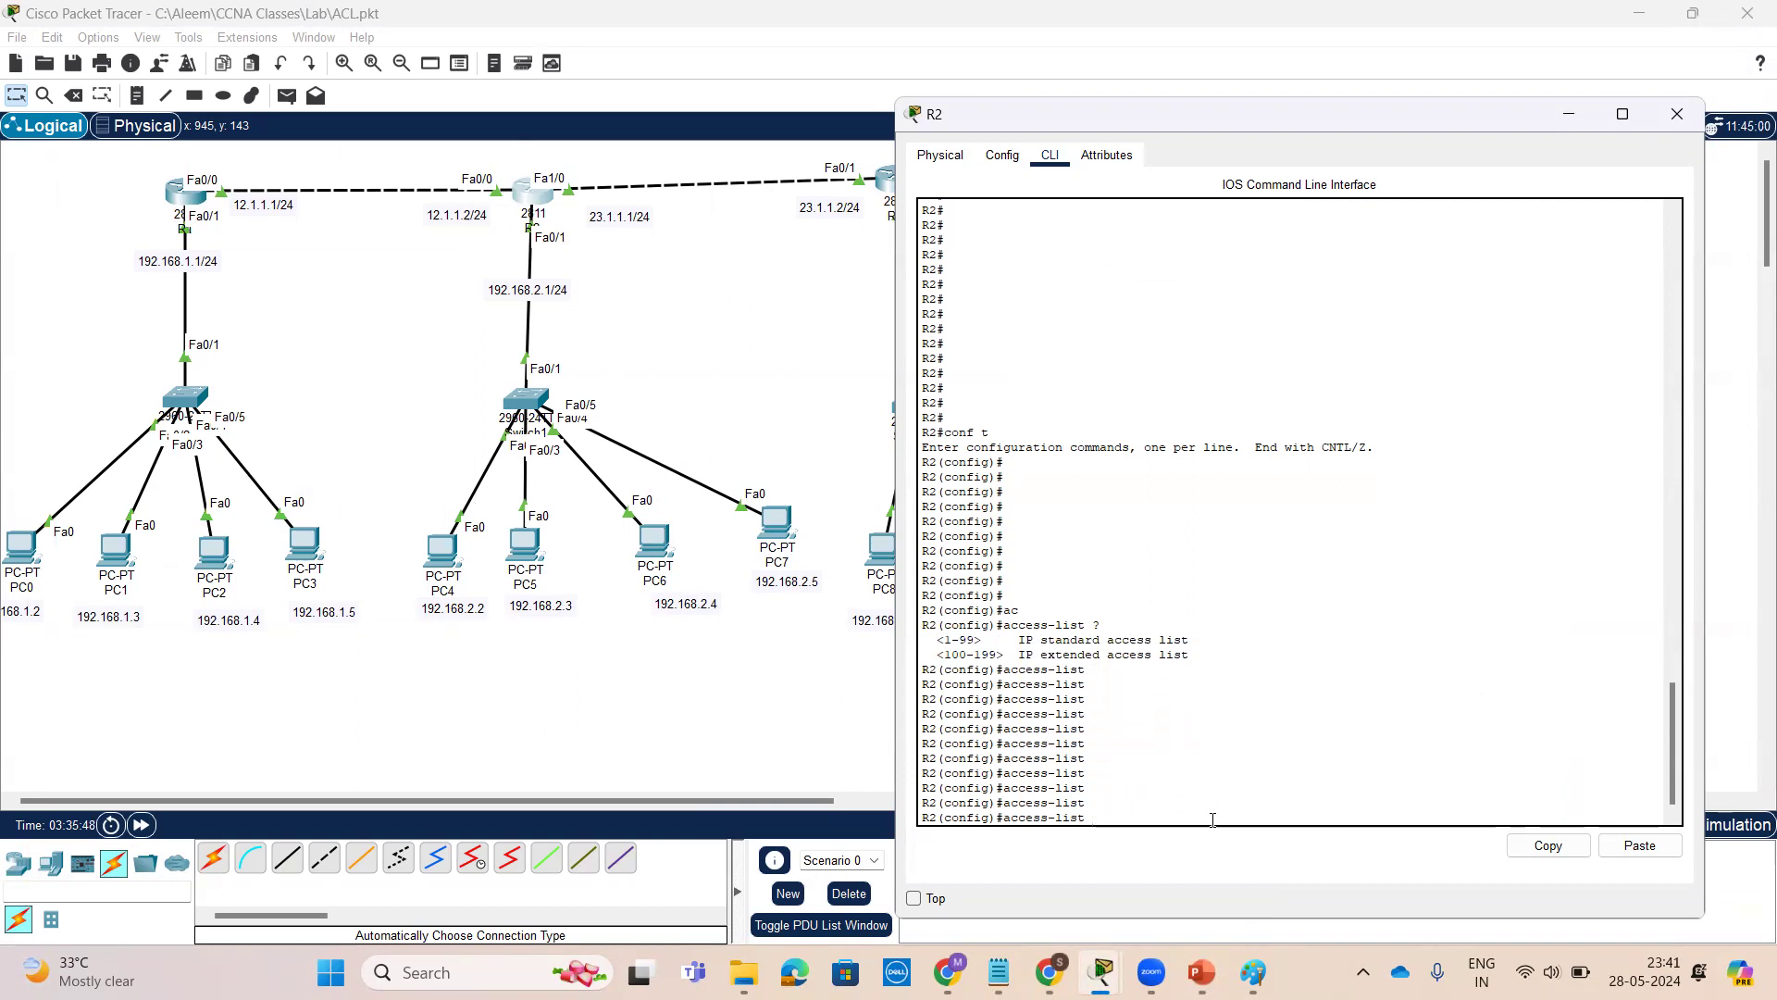
pyautogui.scroll(9, 1213, 820)
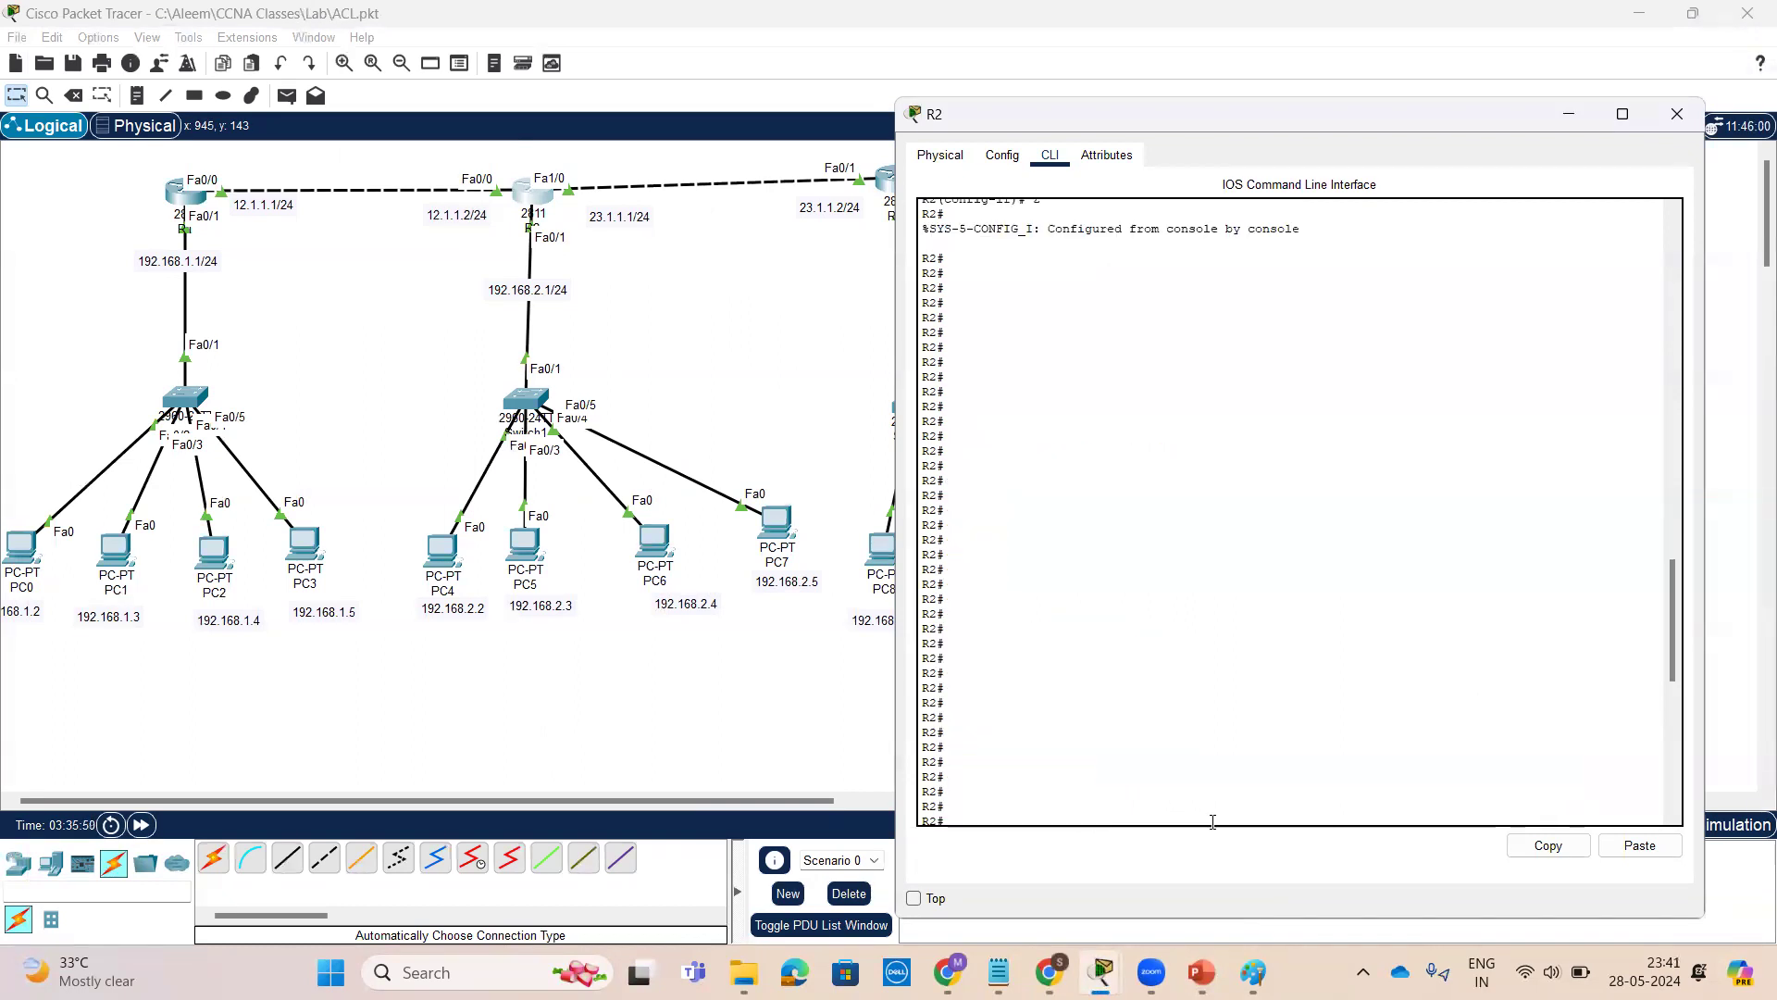
pyautogui.scroll(-15, 1589, 663)
pyautogui.scroll(20, 1209, 712)
pyautogui.scroll(-20, 1209, 713)
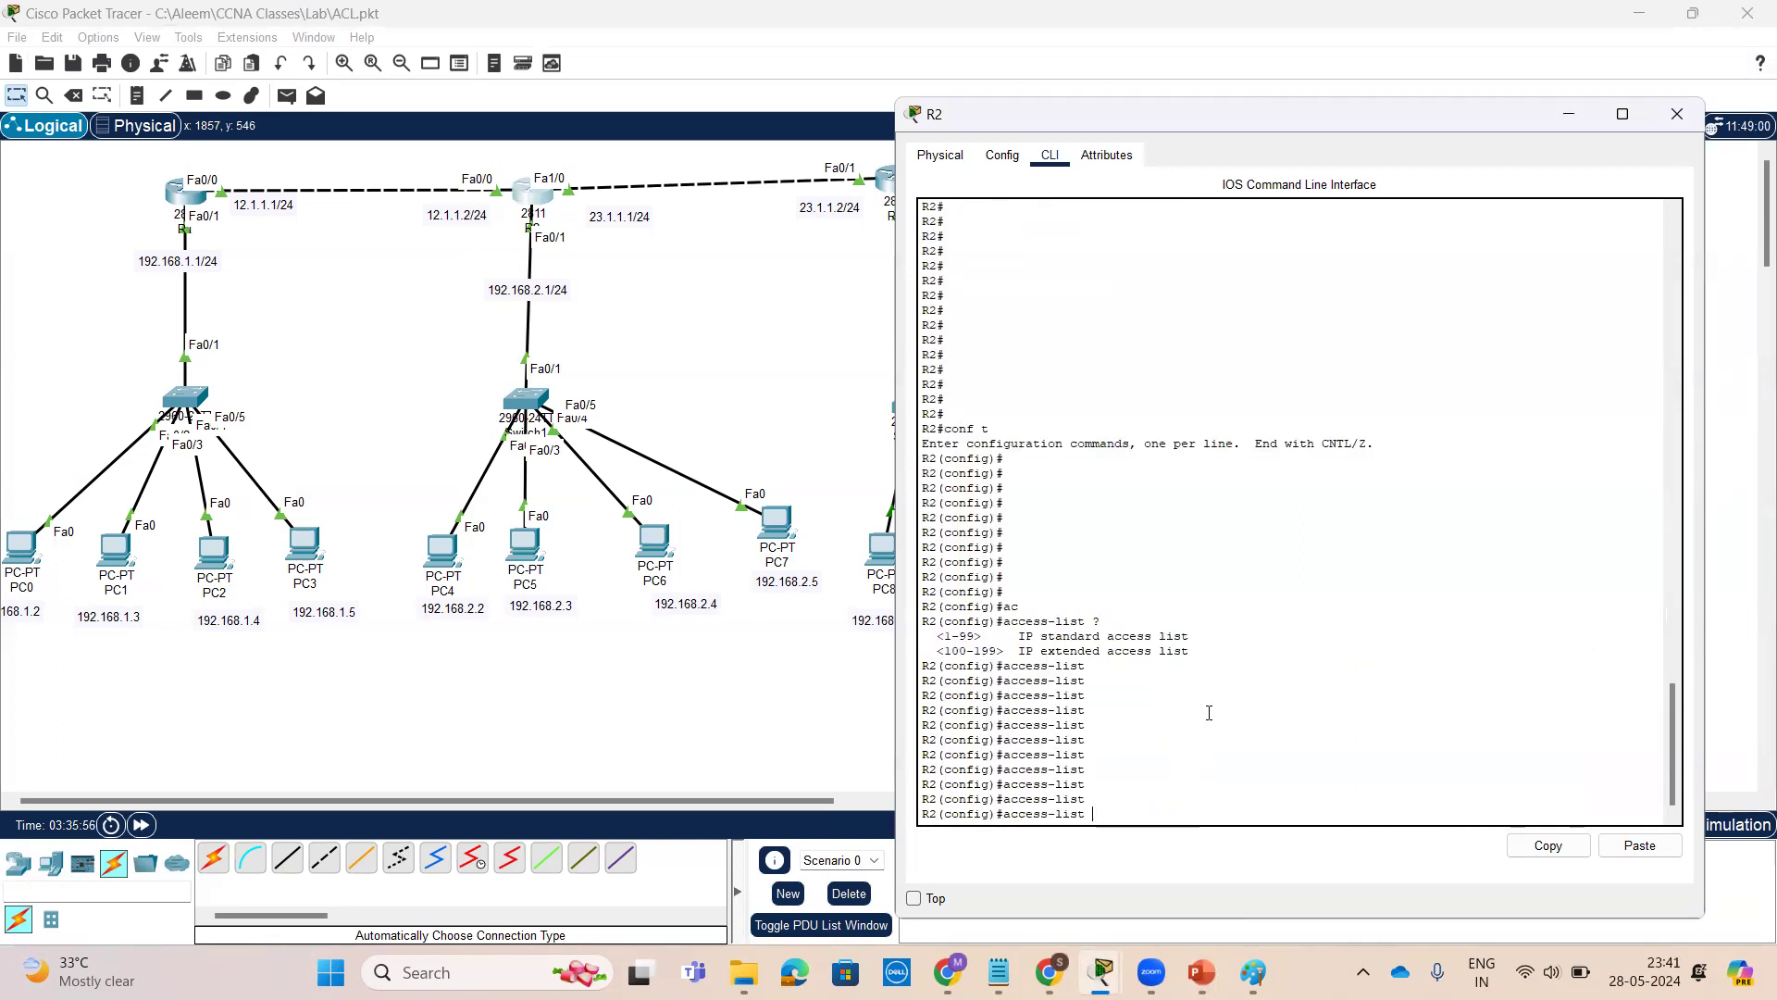
# Start standard access list 10 denying source 192.168.1.2, querying the available options at each level
pyautogui.write('0 ?')
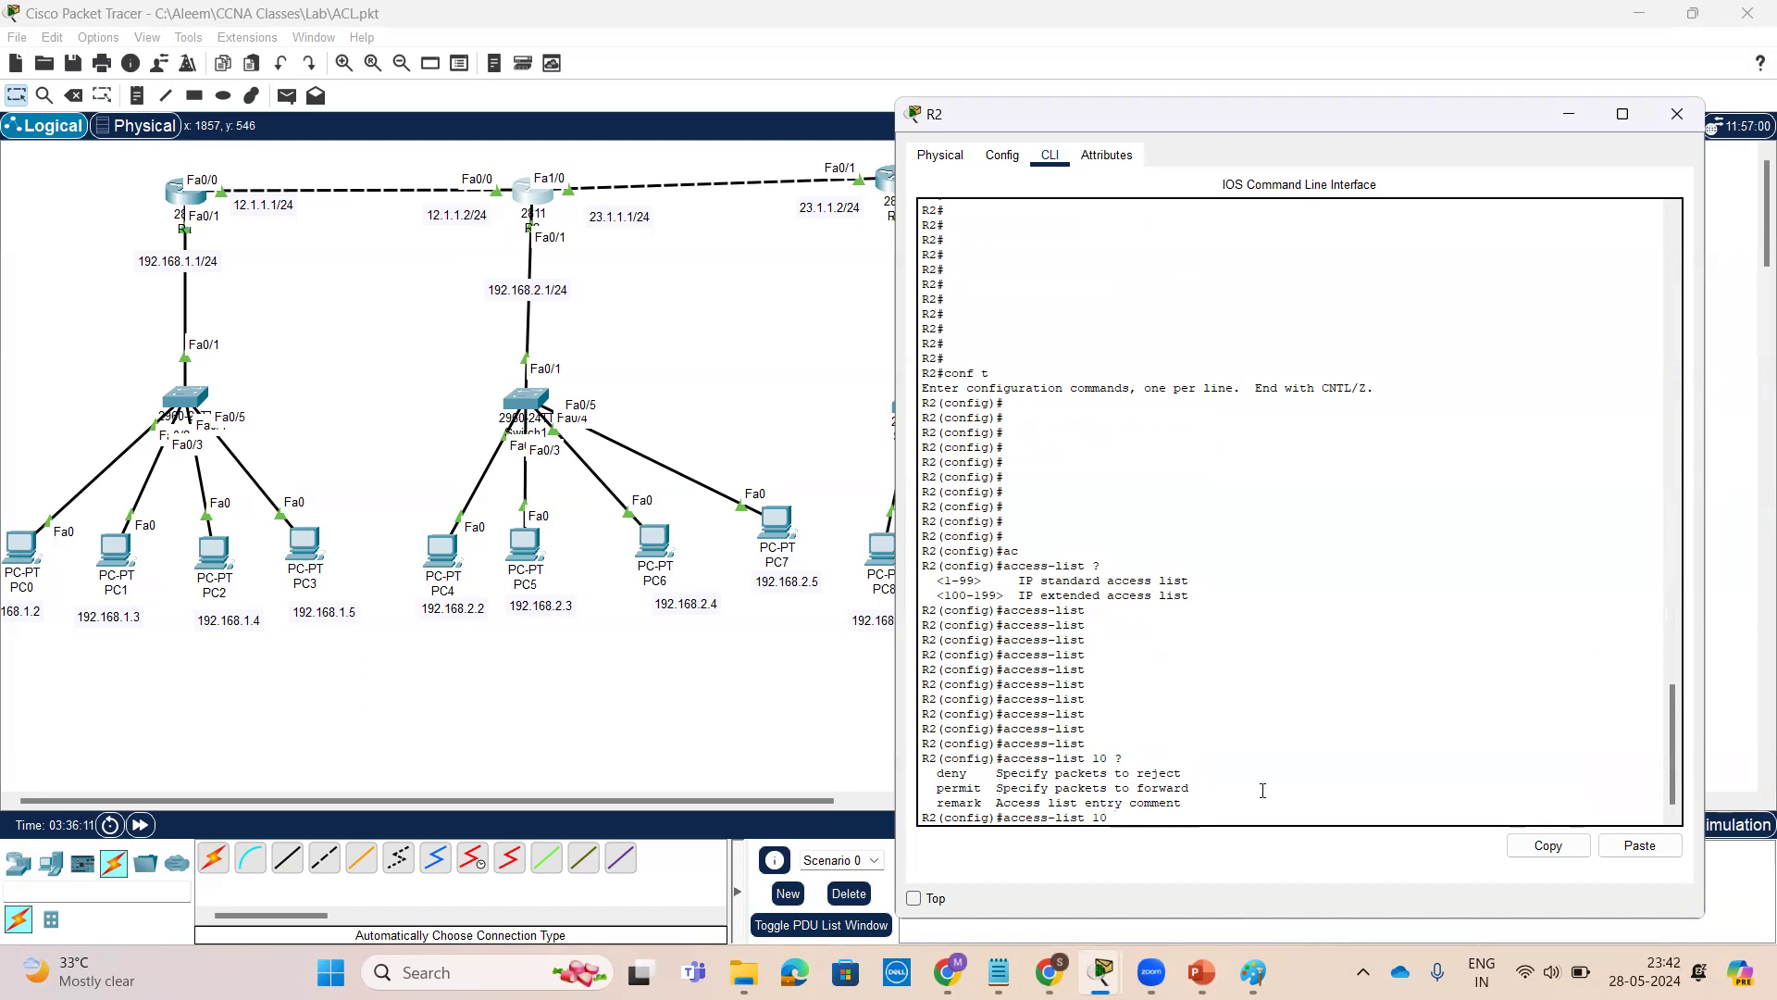
pyautogui.write('d')
pyautogui.press('Tab')
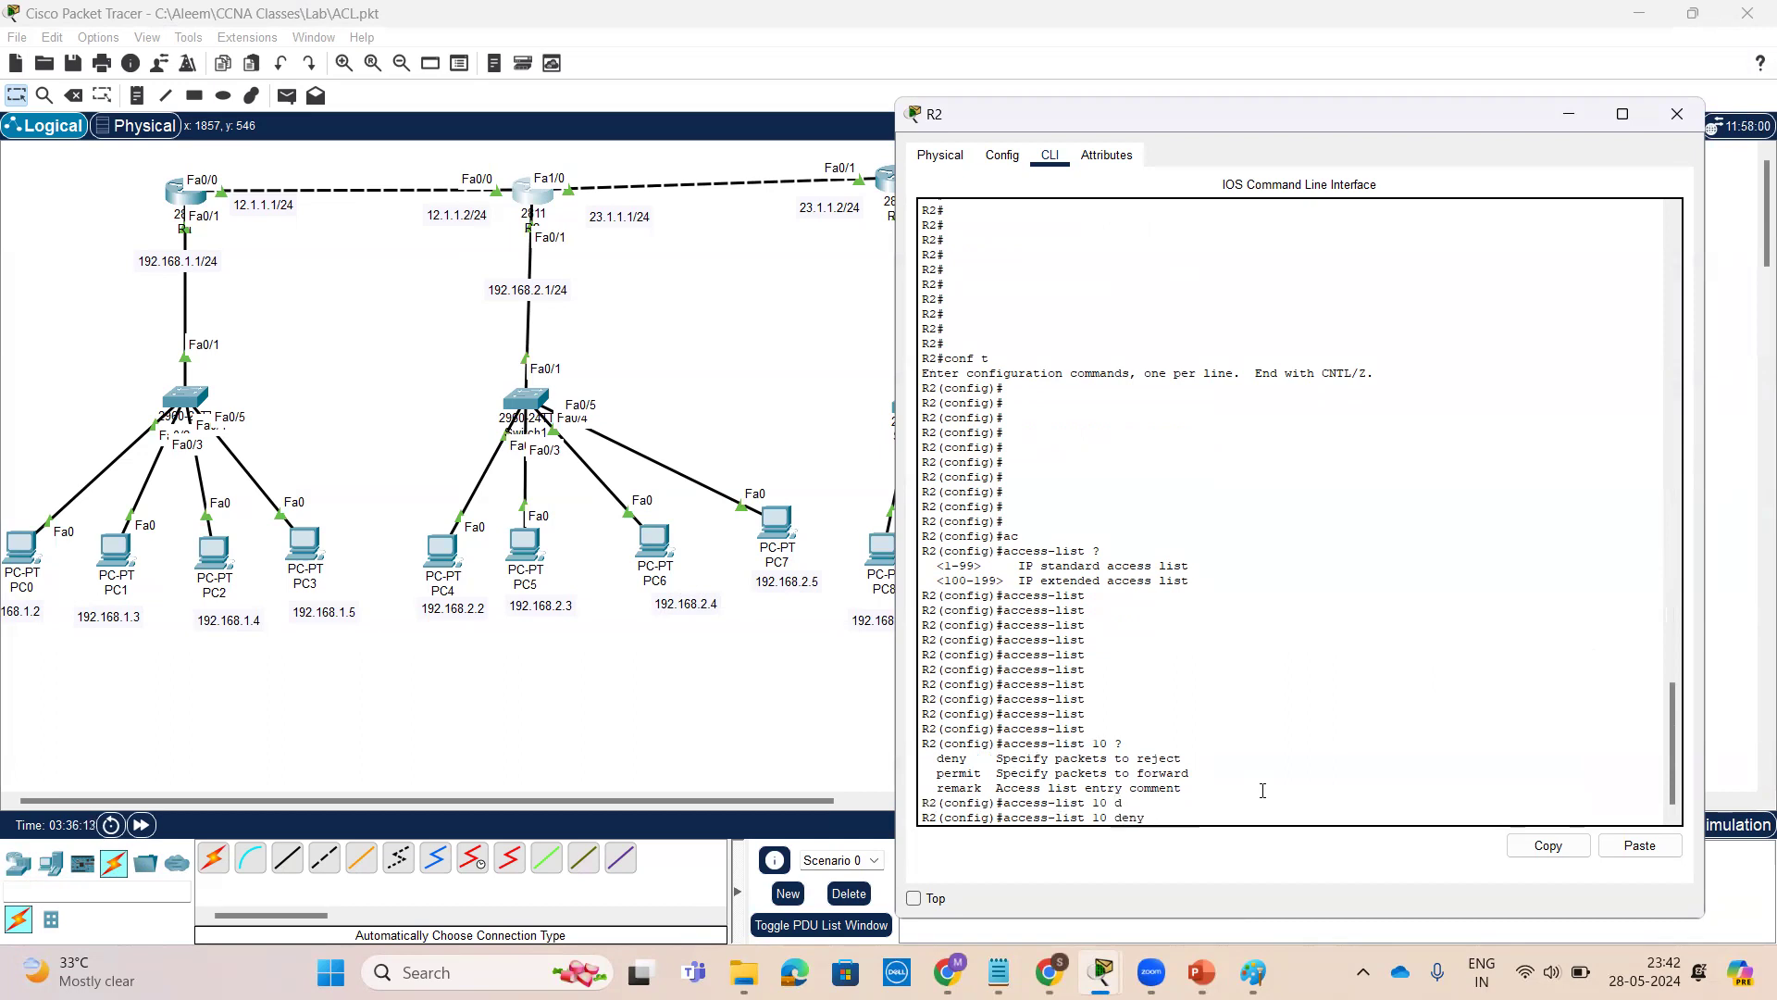
pyautogui.write('?')
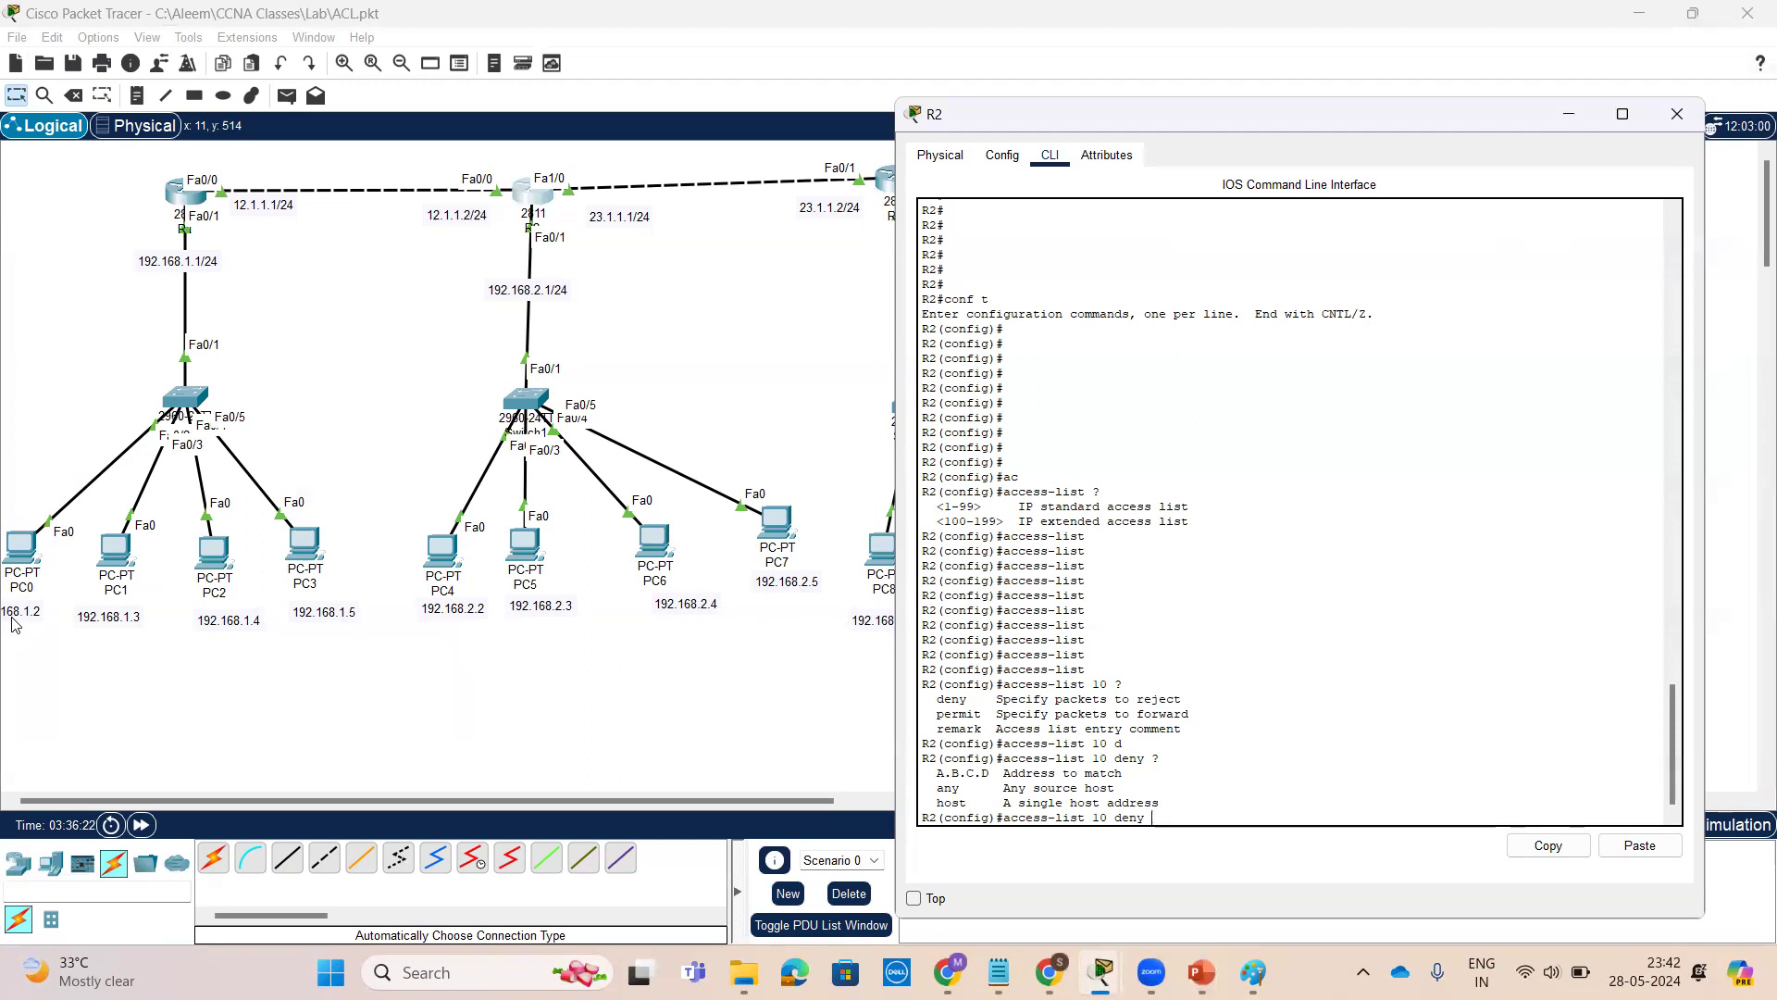
pyautogui.write('192.168.1.2 ?')
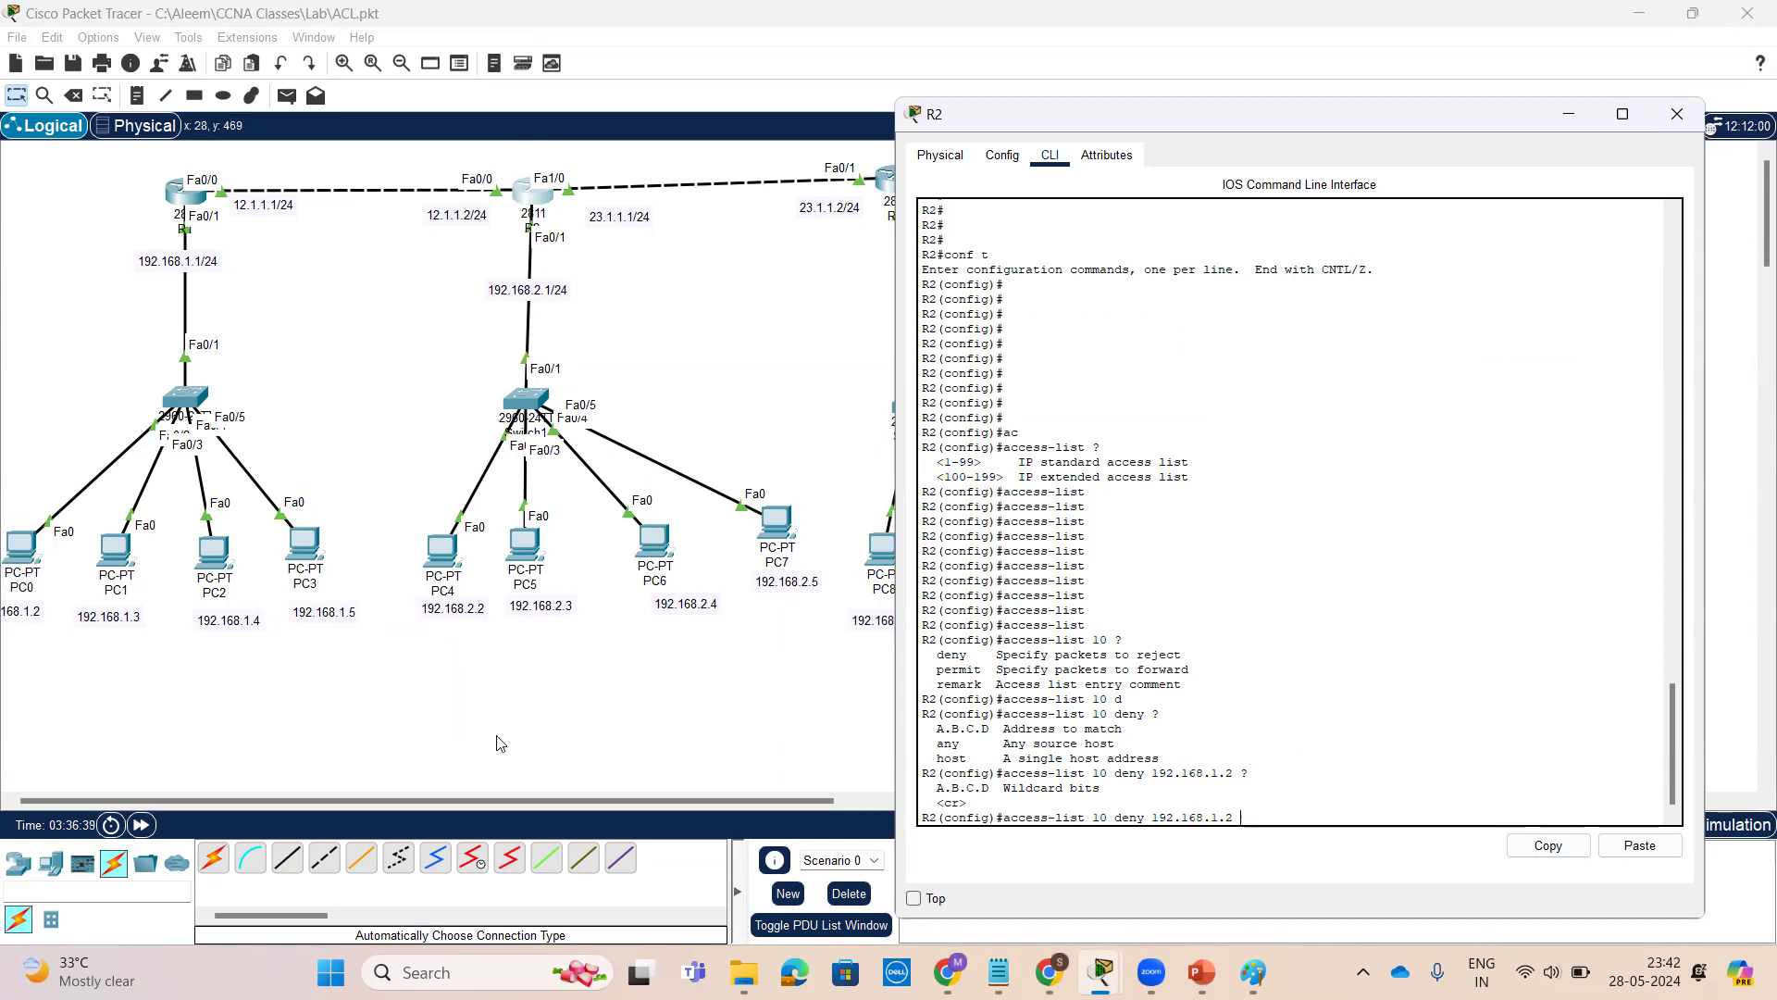
# Switch to the ACL slides and review the wildcard mask slide's single-host example
pyautogui.hotkey('alt', 'Tab')
pyautogui.press('pageup')
pyautogui.press('pageup')
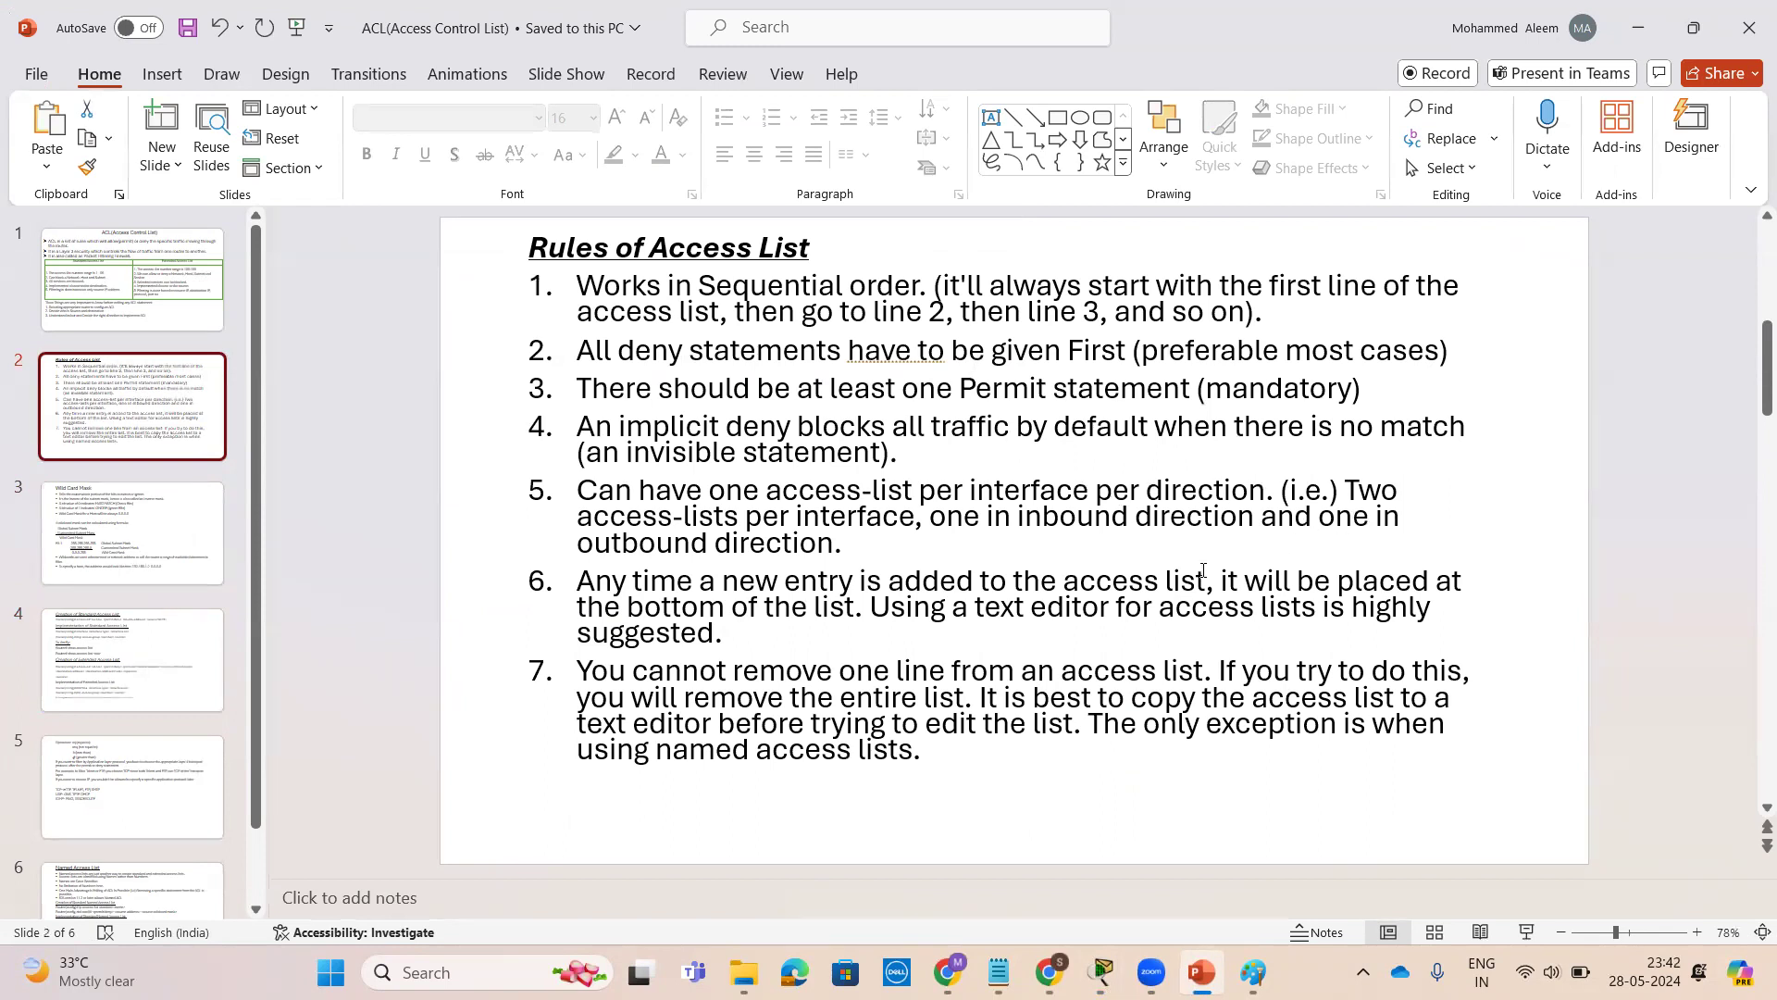
pyautogui.click(97, 553)
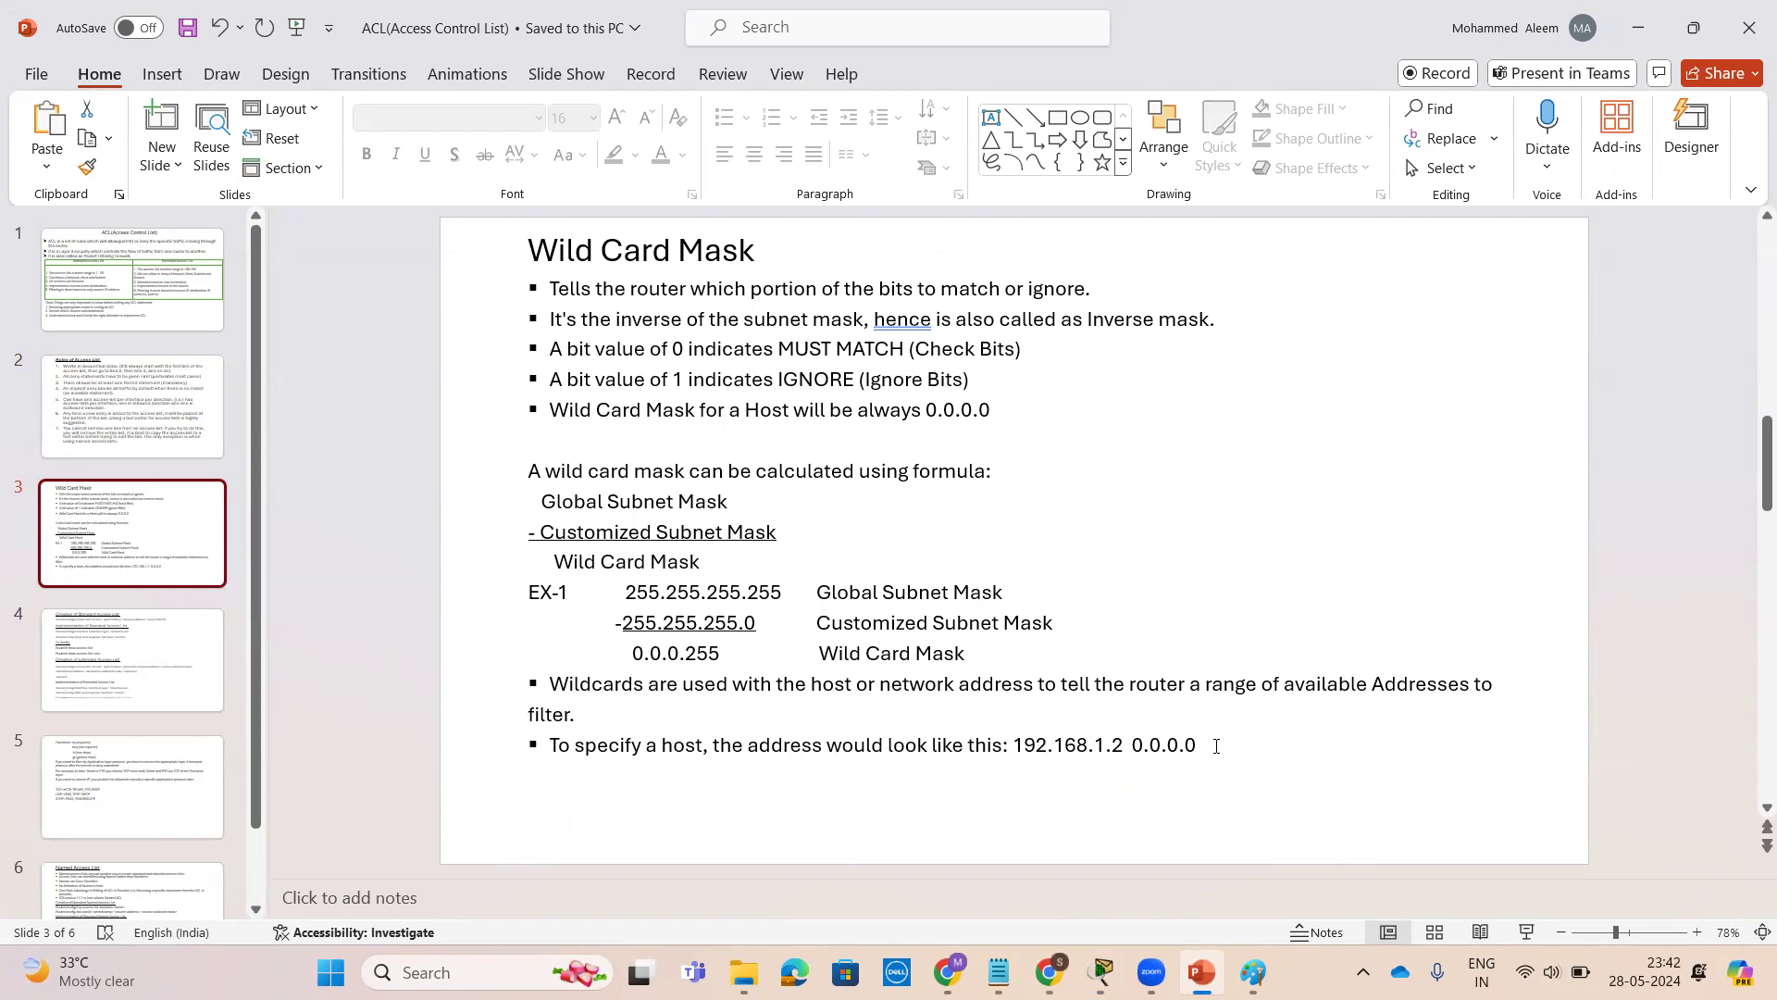
pyautogui.moveTo(1216, 746); pyautogui.dragTo(1013, 748)
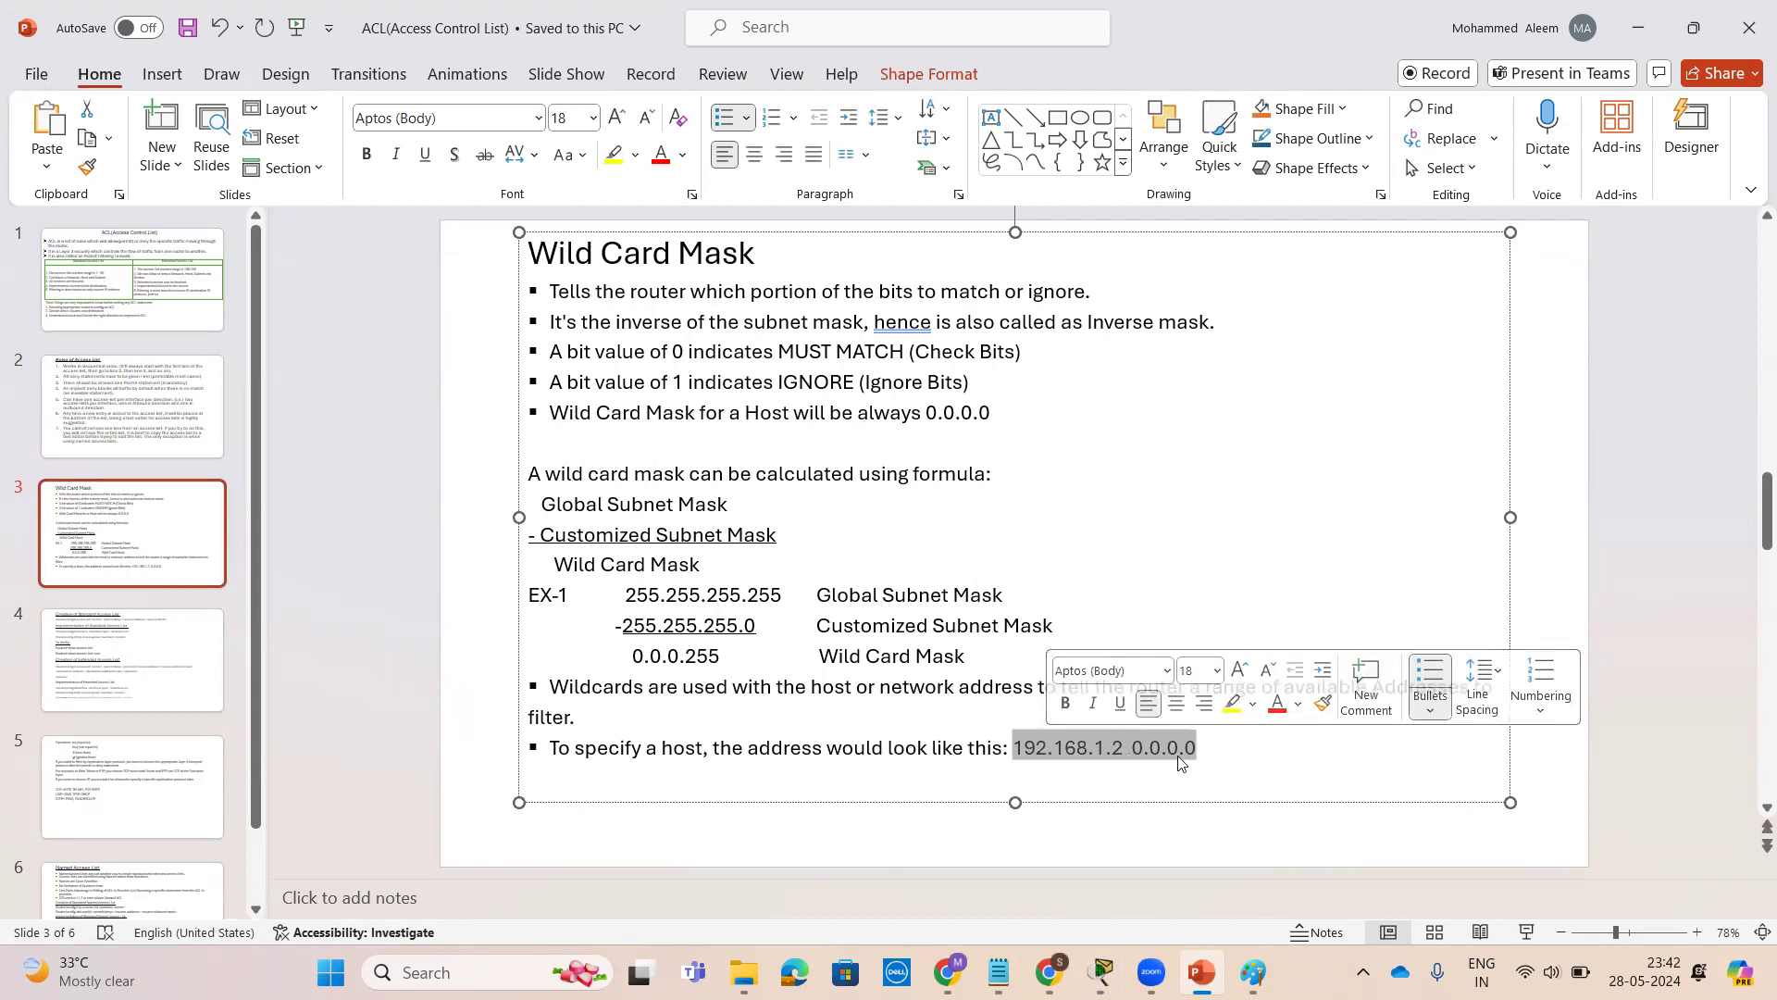
pyautogui.click(1203, 757)
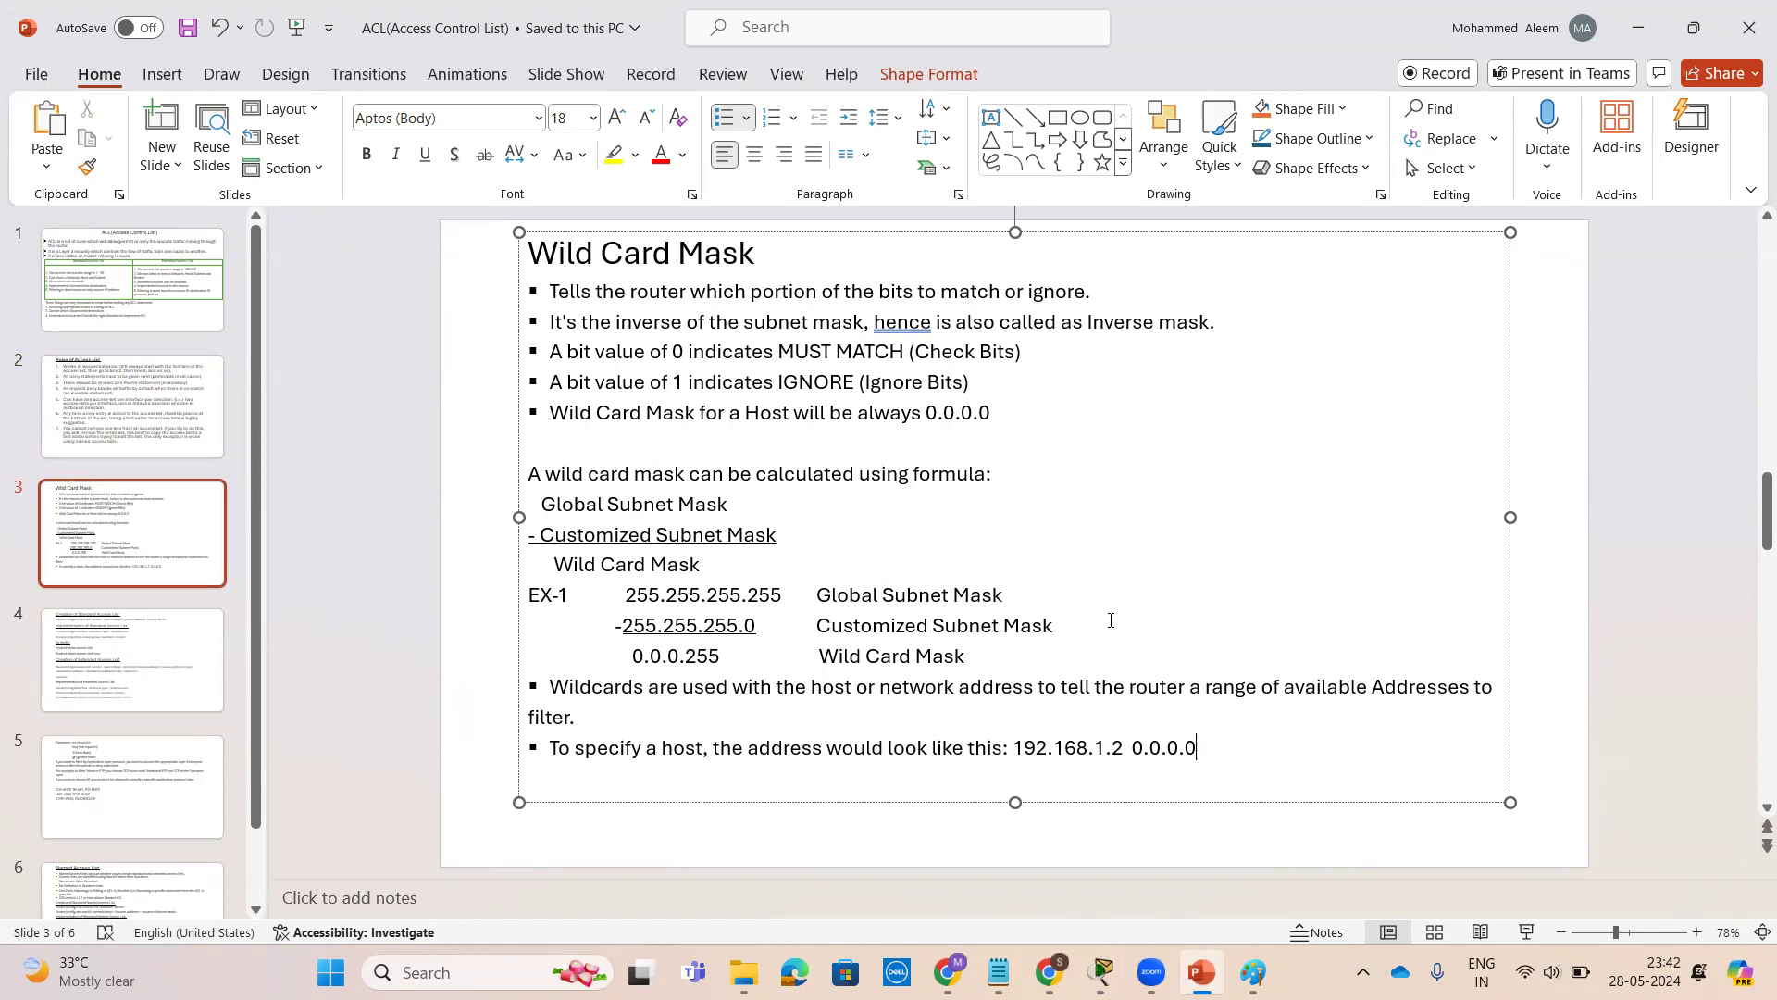
pyautogui.moveTo(782, 351); pyautogui.dragTo(886, 350)
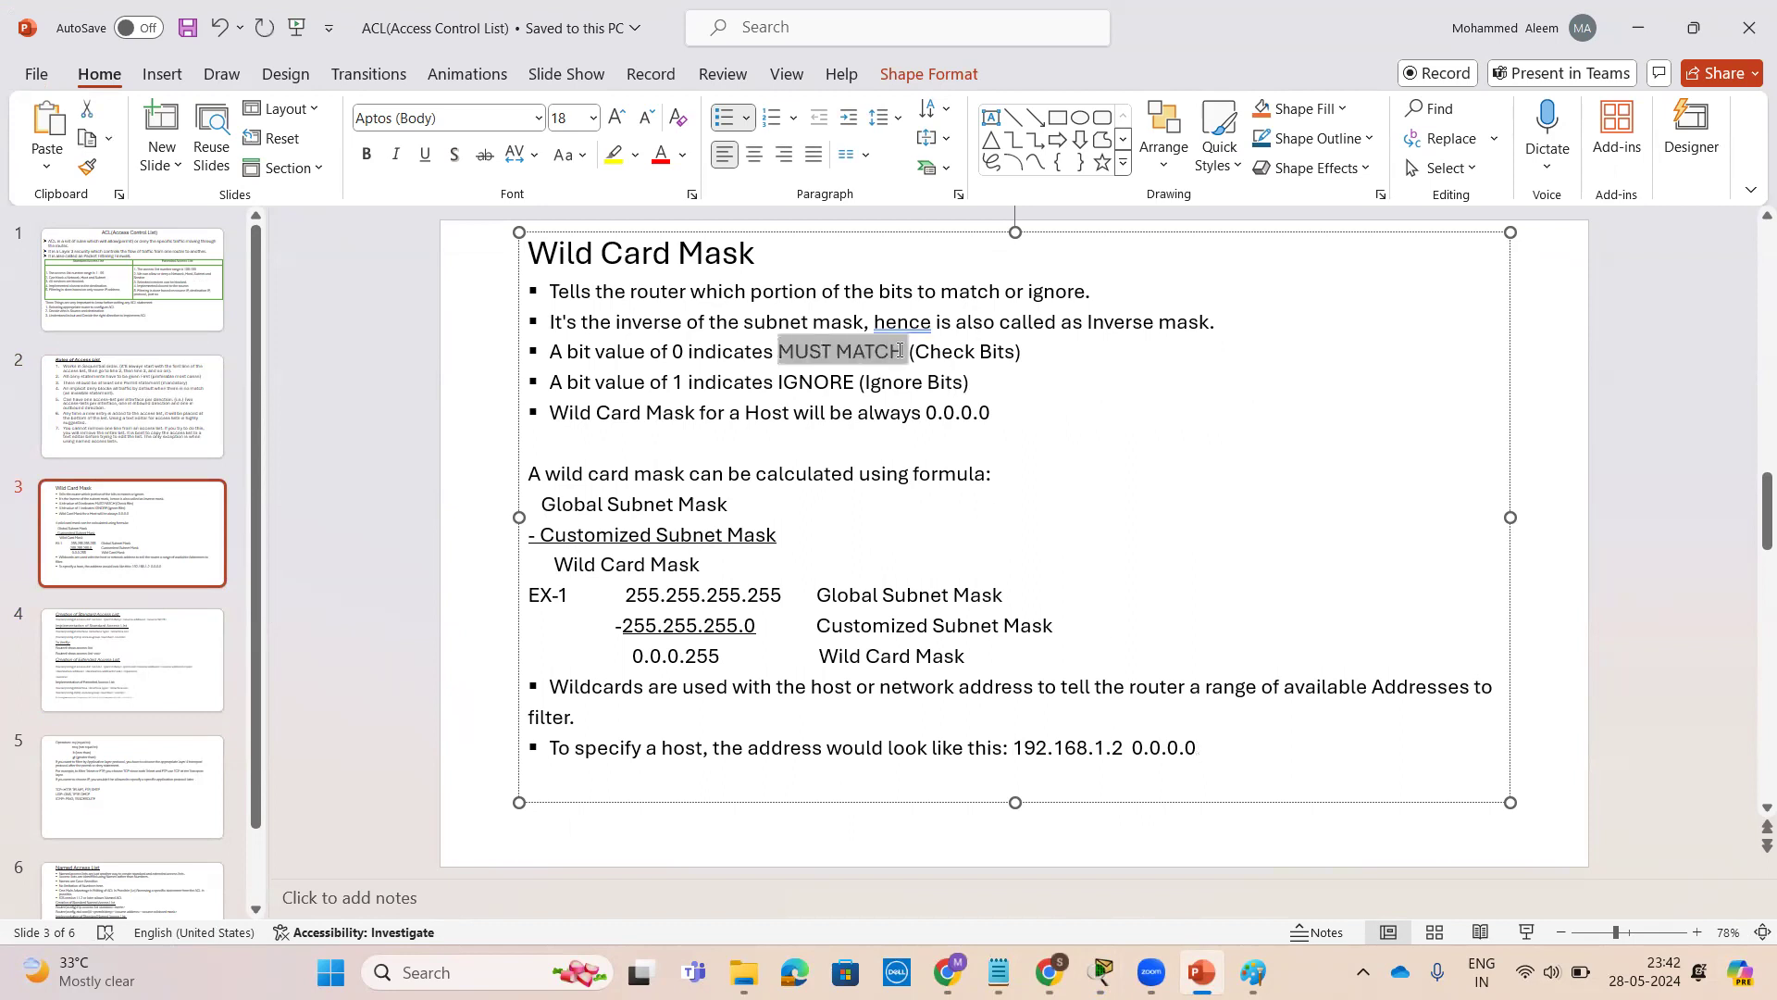
pyautogui.moveTo(1131, 747); pyautogui.dragTo(1215, 746)
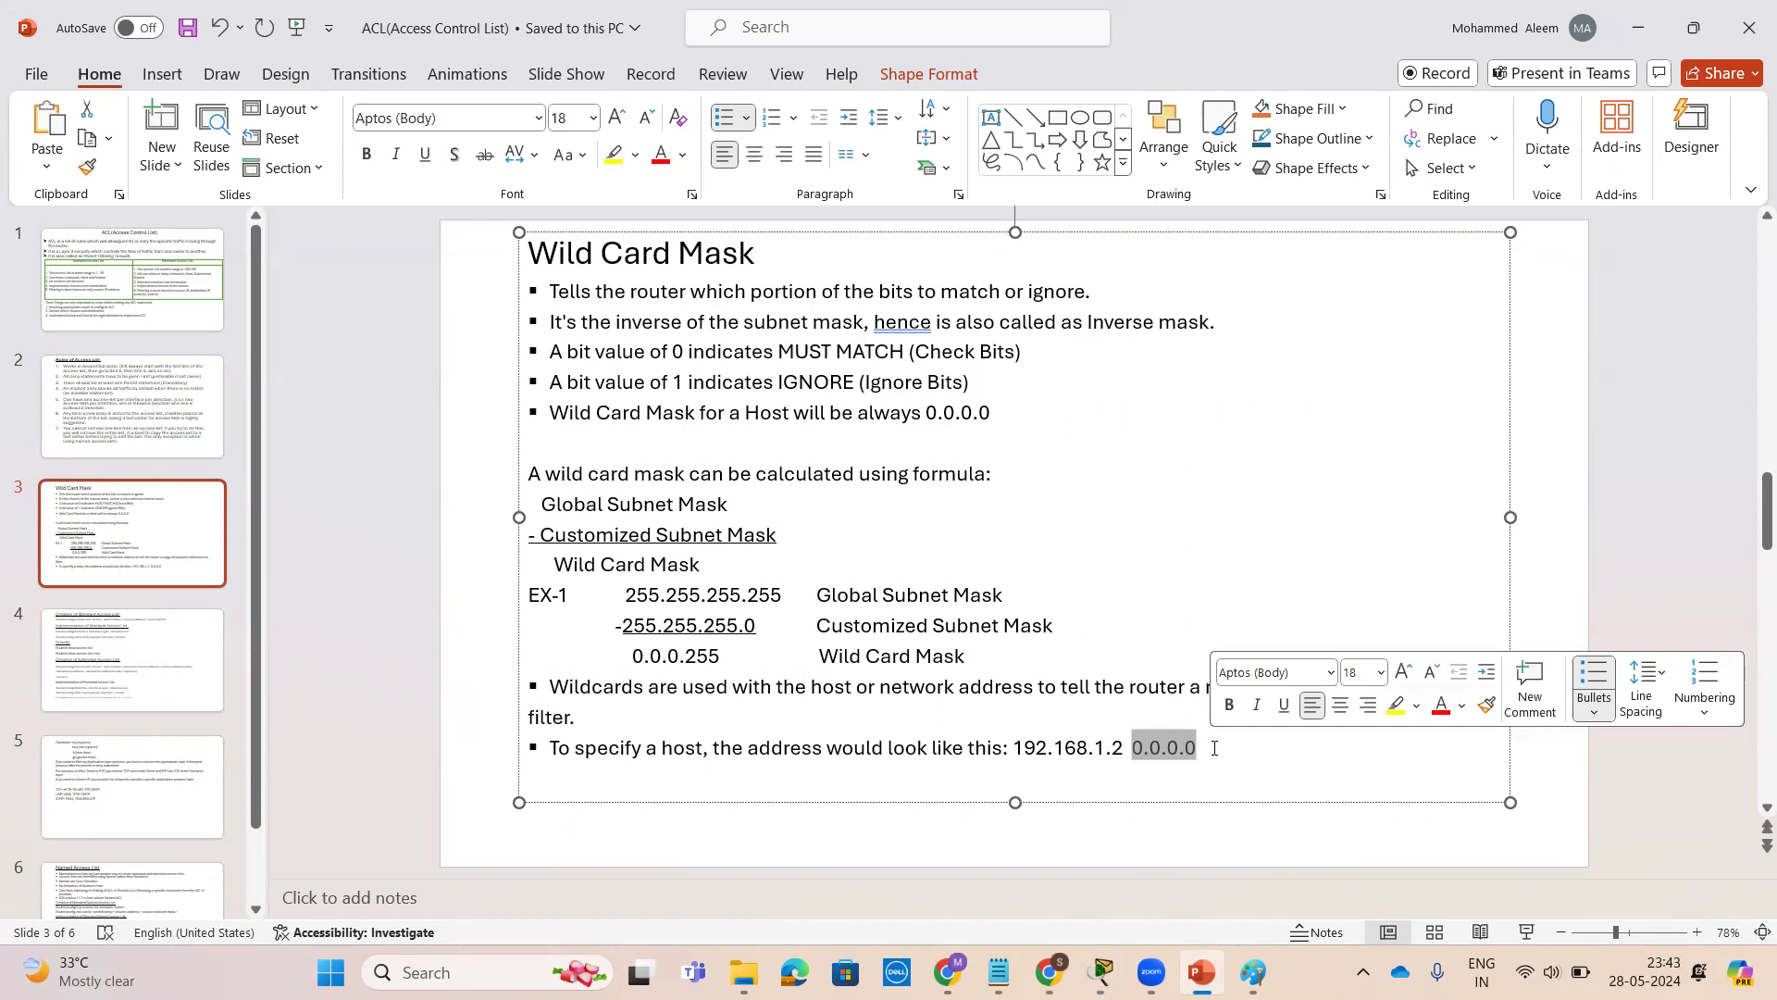
pyautogui.click(1638, 26)
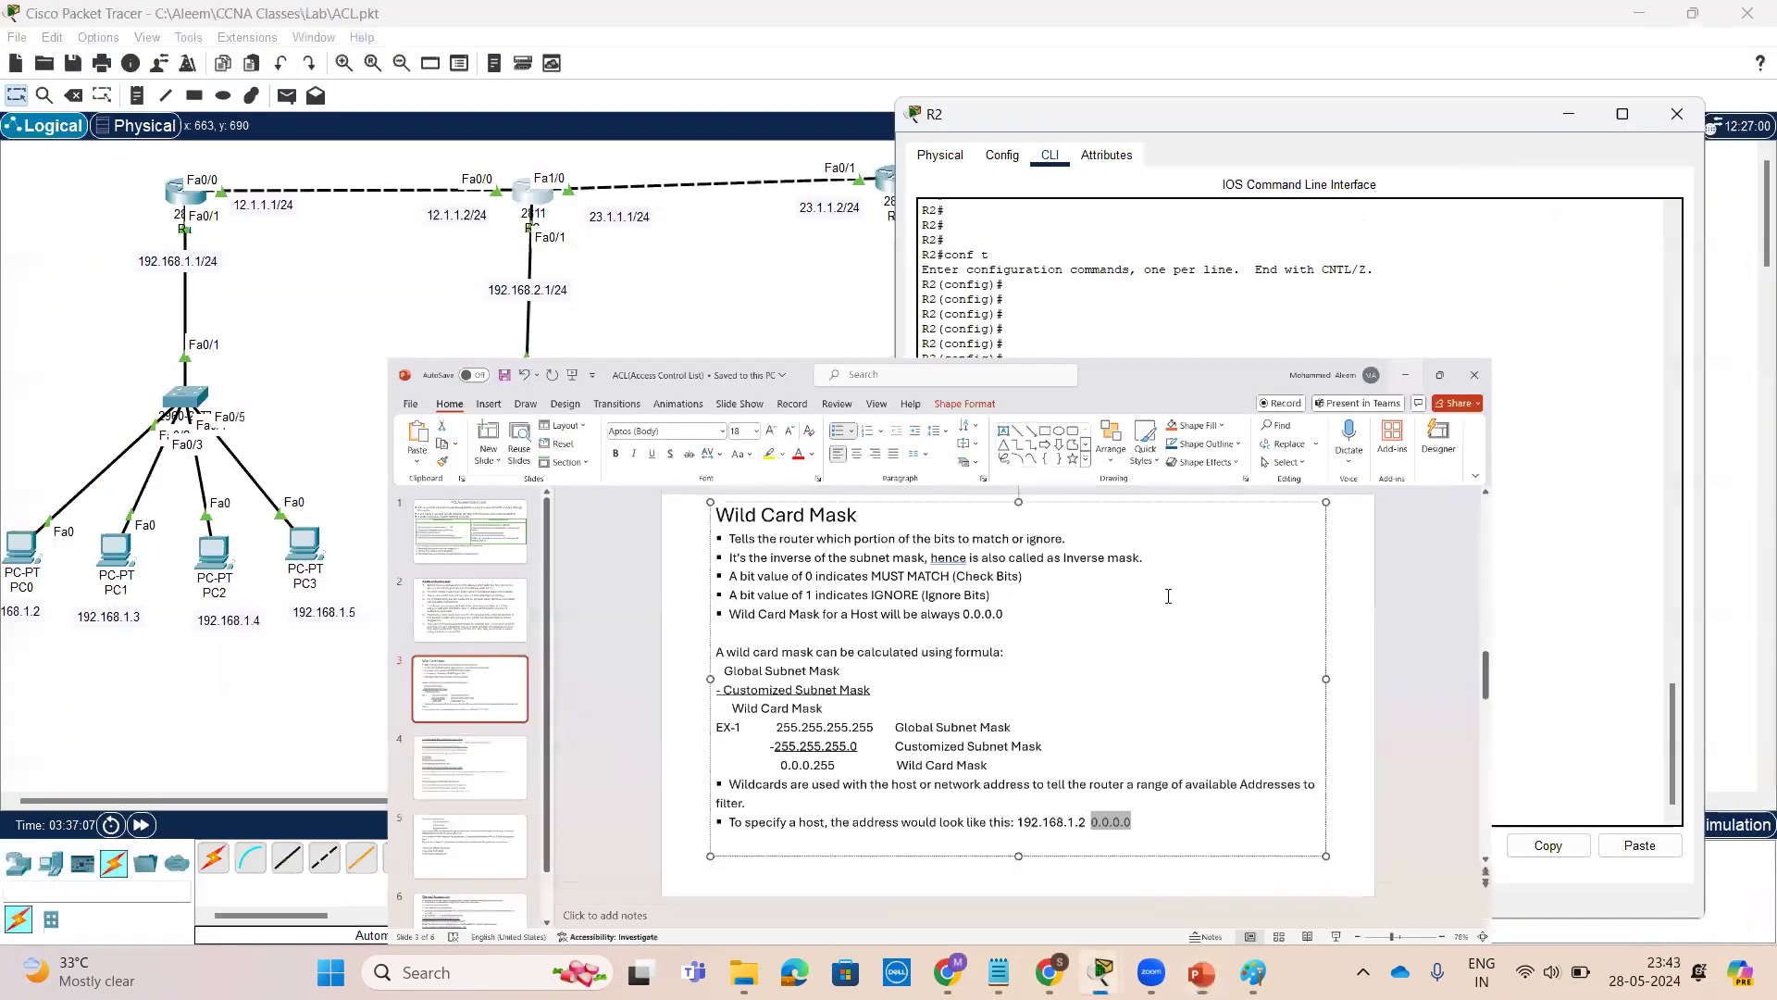
# Complete access list 10 deny 192.168.1.2 with wildcard mask 0.0.0.0 and enter the command
pyautogui.write('0.0.0.')
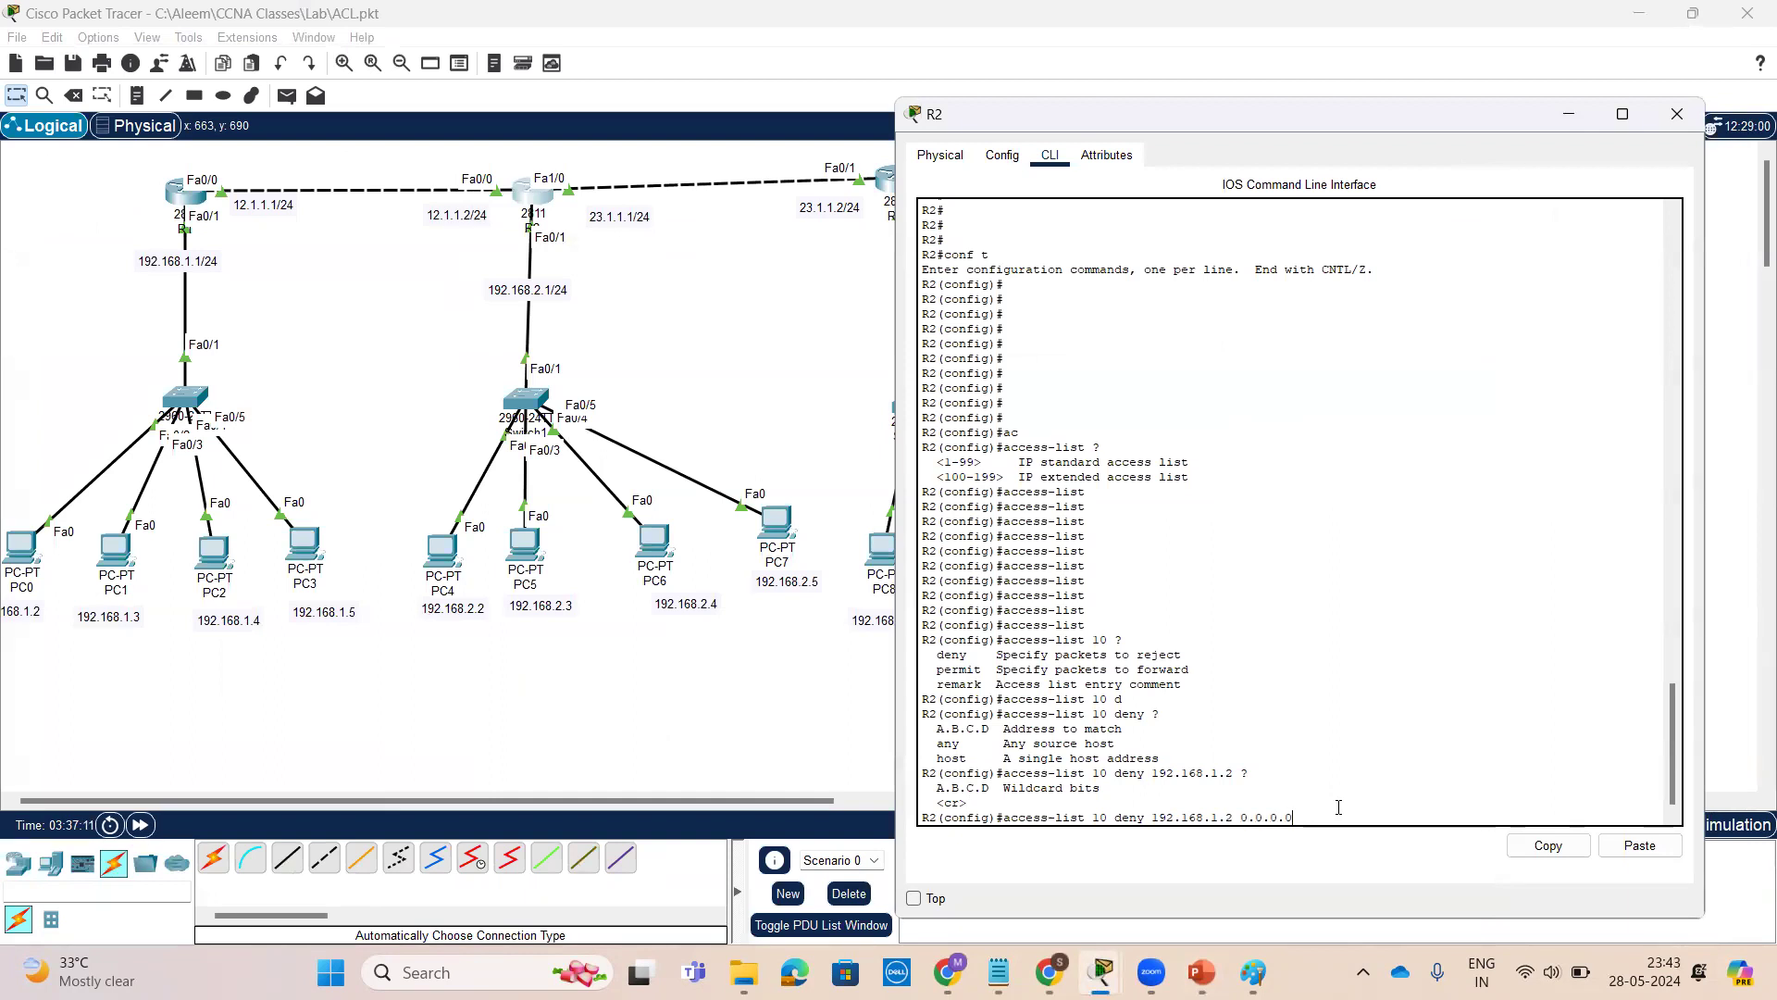
pyautogui.write('0 ?')
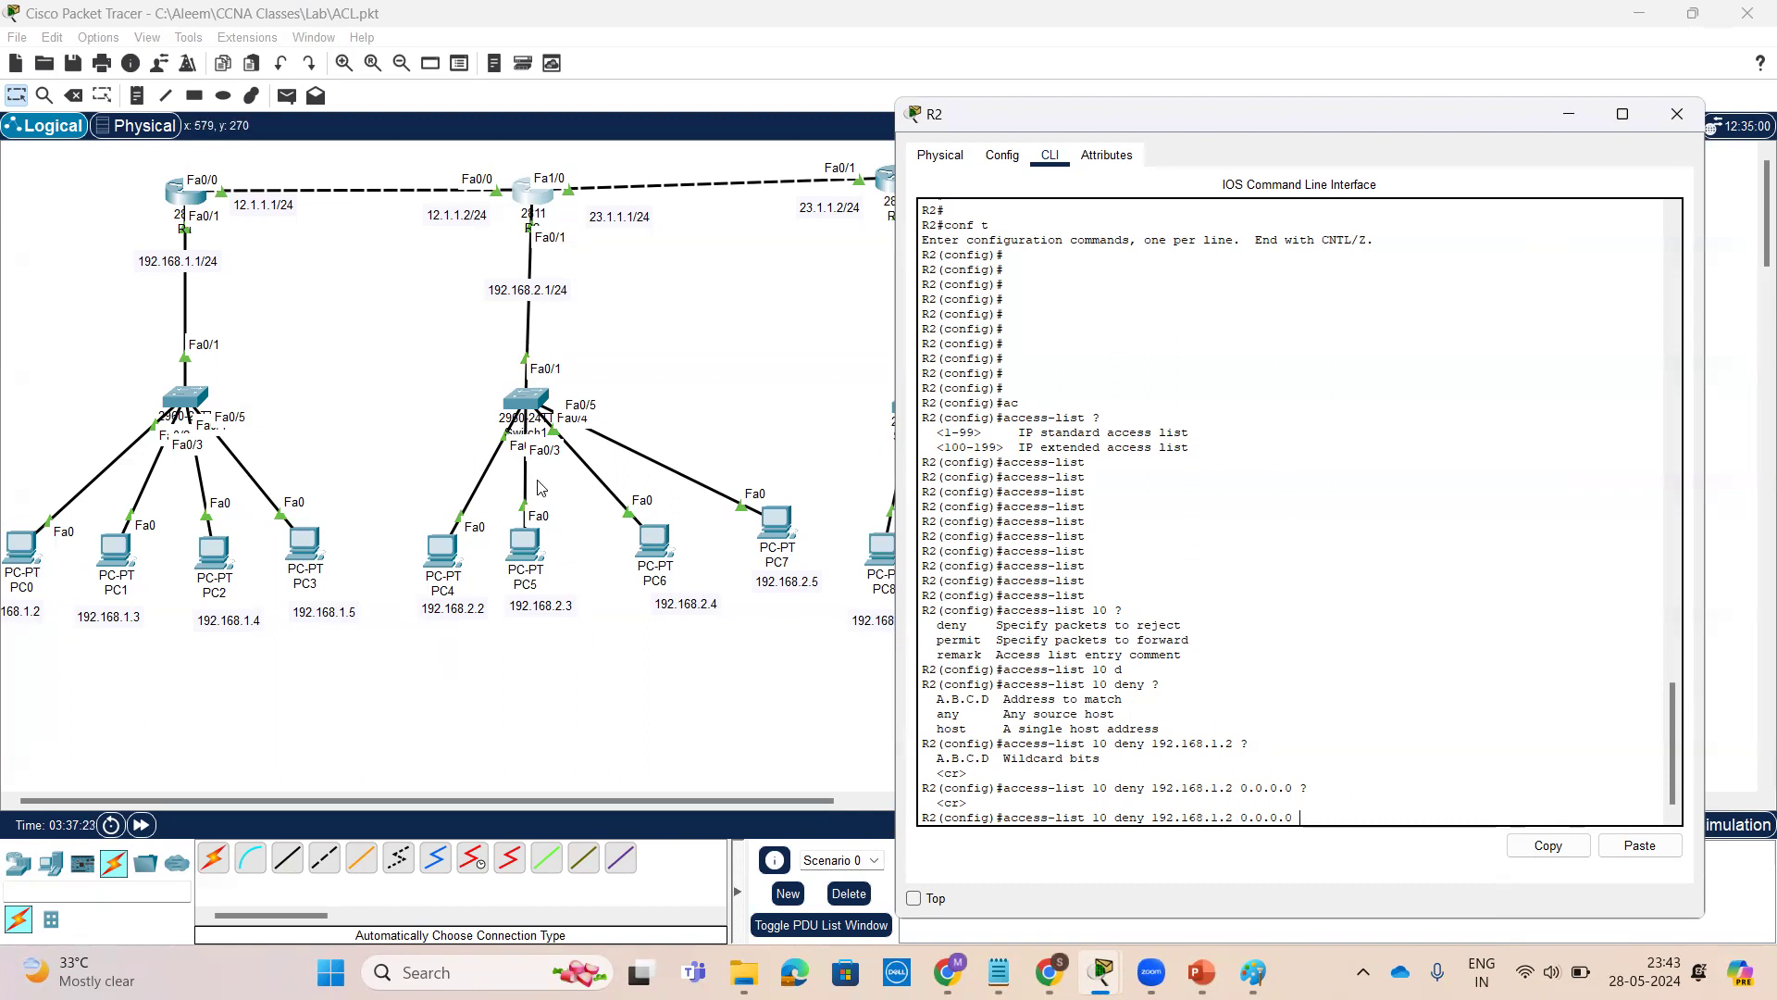
pyautogui.press('Return')
pyautogui.press('Return')
pyautogui.press('Return')
pyautogui.press('Return')
pyautogui.press('Return')
pyautogui.press('Return')
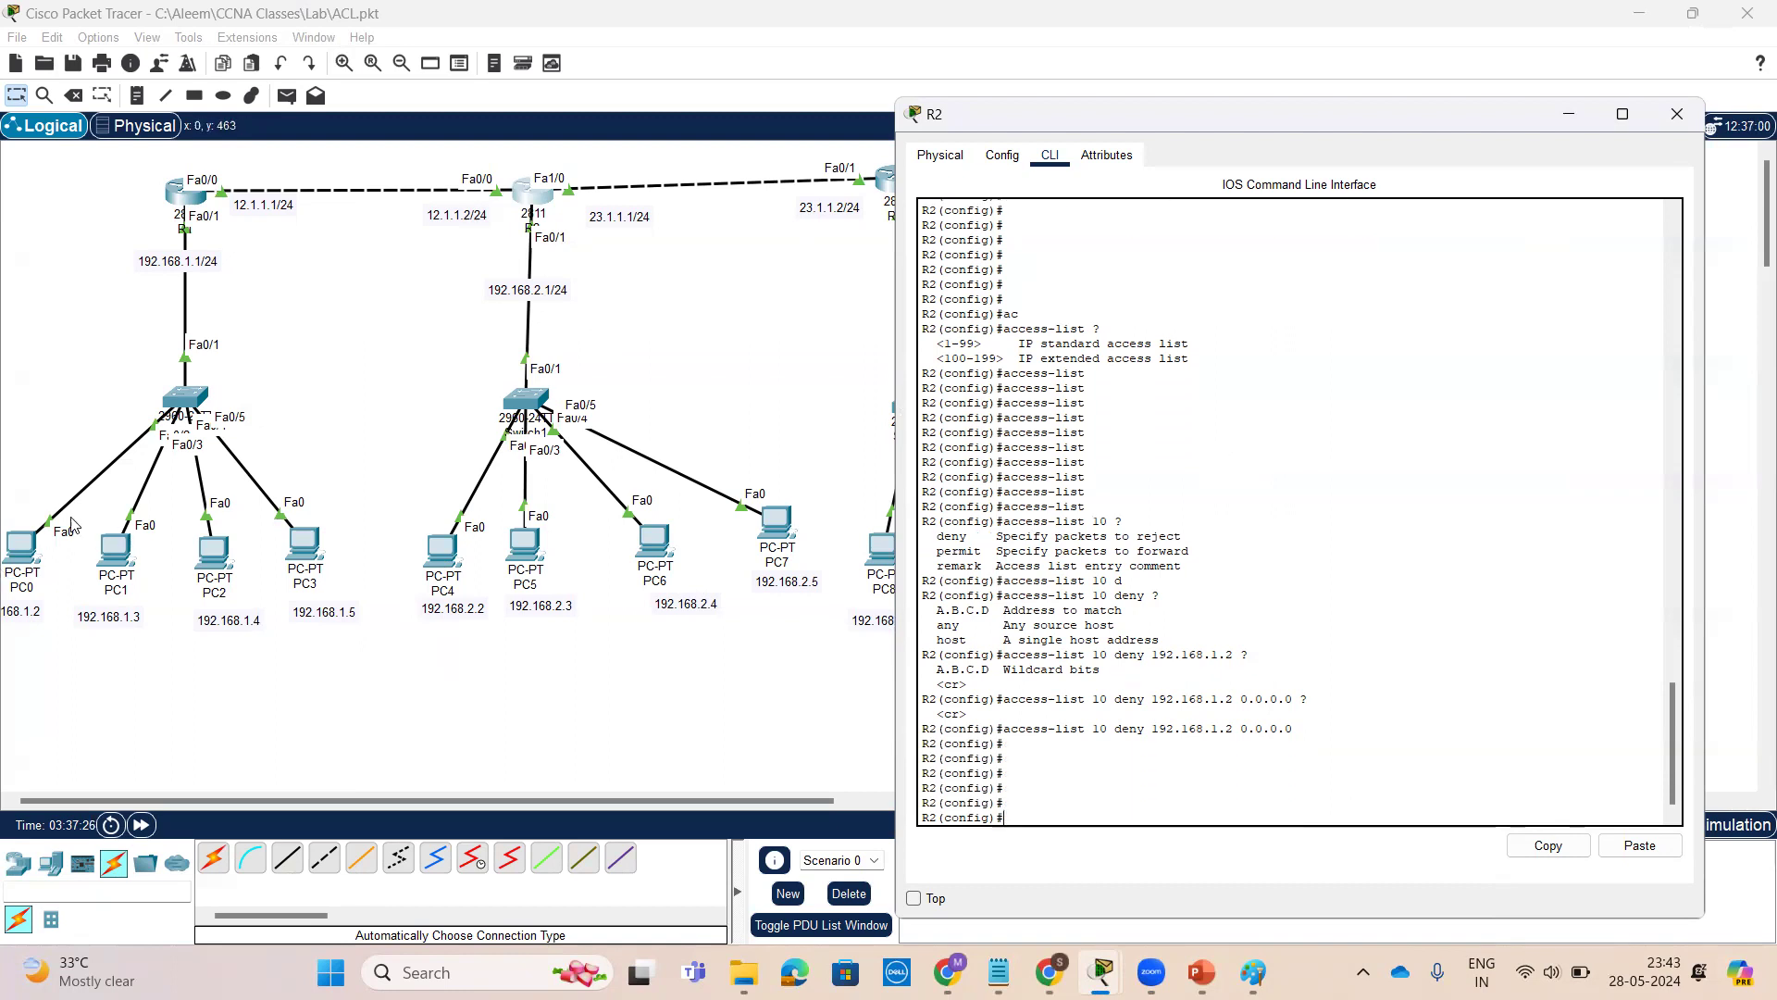
pyautogui.moveTo(14, 588)
pyautogui.mouseDown()
pyautogui.moveTo(106, 296)
pyautogui.moveTo(393, 456)
pyautogui.moveTo(442, 583)
pyautogui.moveTo(515, 446)
pyautogui.moveTo(381, 548)
pyautogui.mouseUp()
pyautogui.moveTo(416, 340)
pyautogui.mouseDown()
pyautogui.moveTo(352, 393)
pyautogui.moveTo(475, 393)
pyautogui.mouseUp()
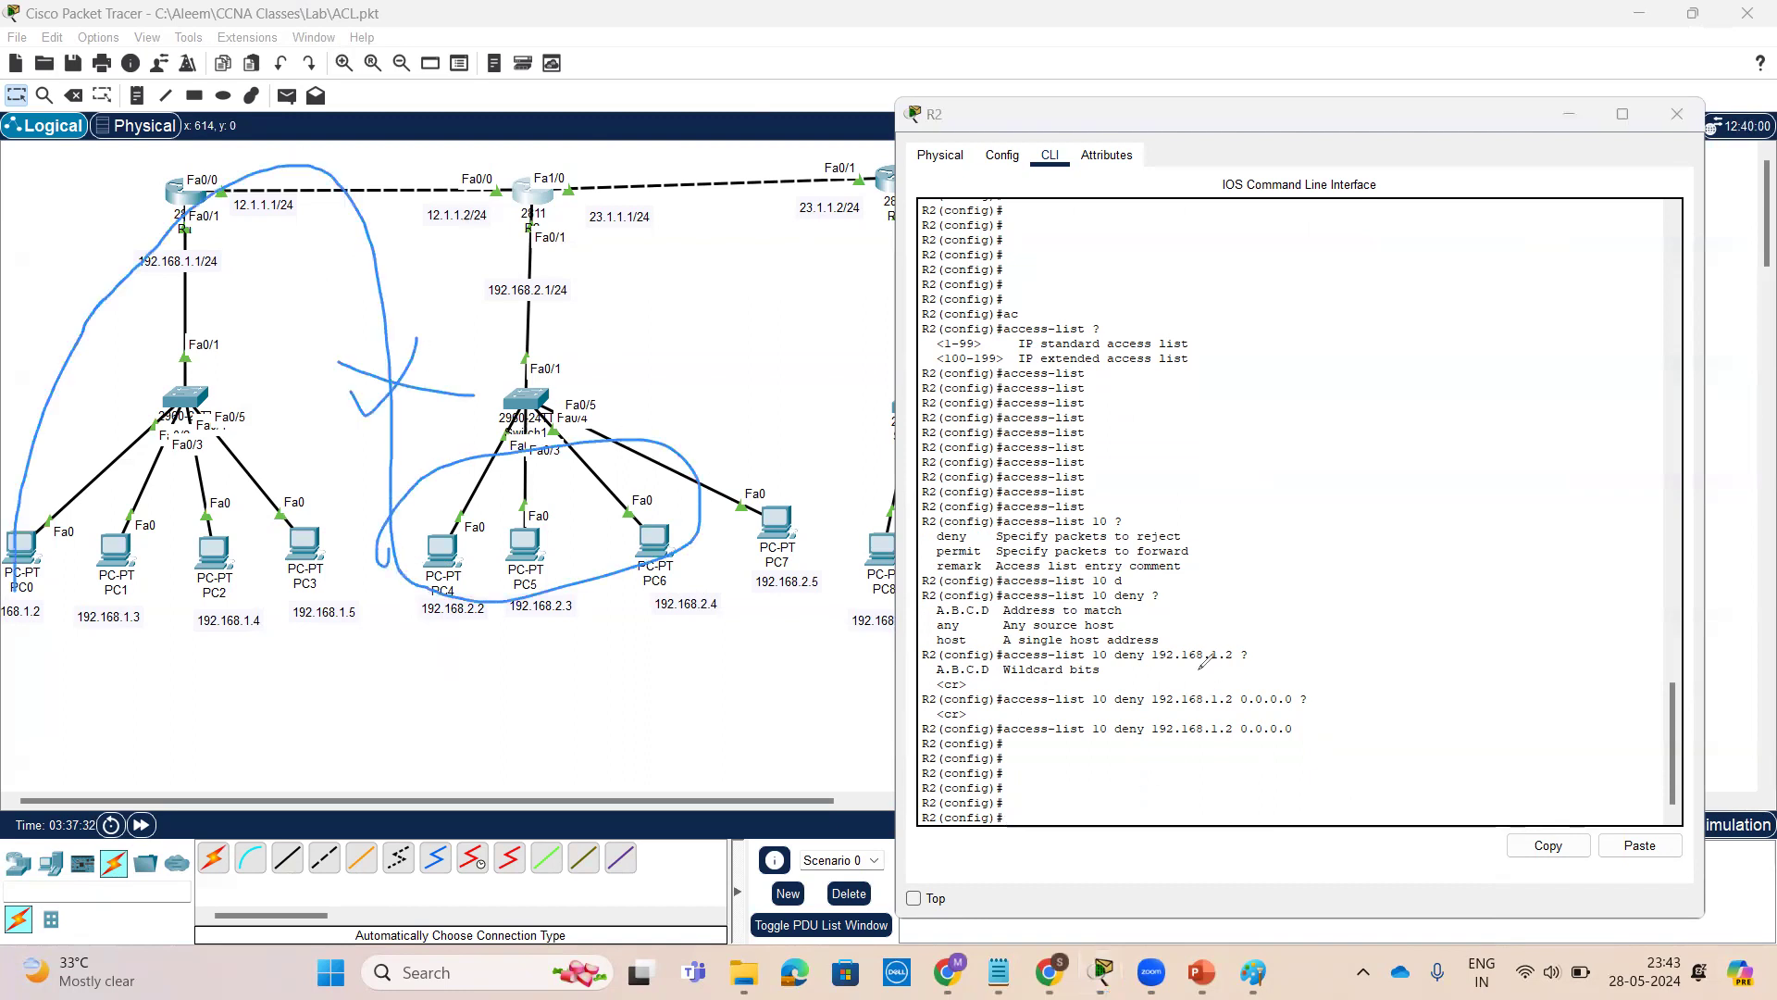
pyautogui.click(1375, 644)
pyautogui.press('Return')
pyautogui.press('Return')
pyautogui.press('Return')
pyautogui.press('Return')
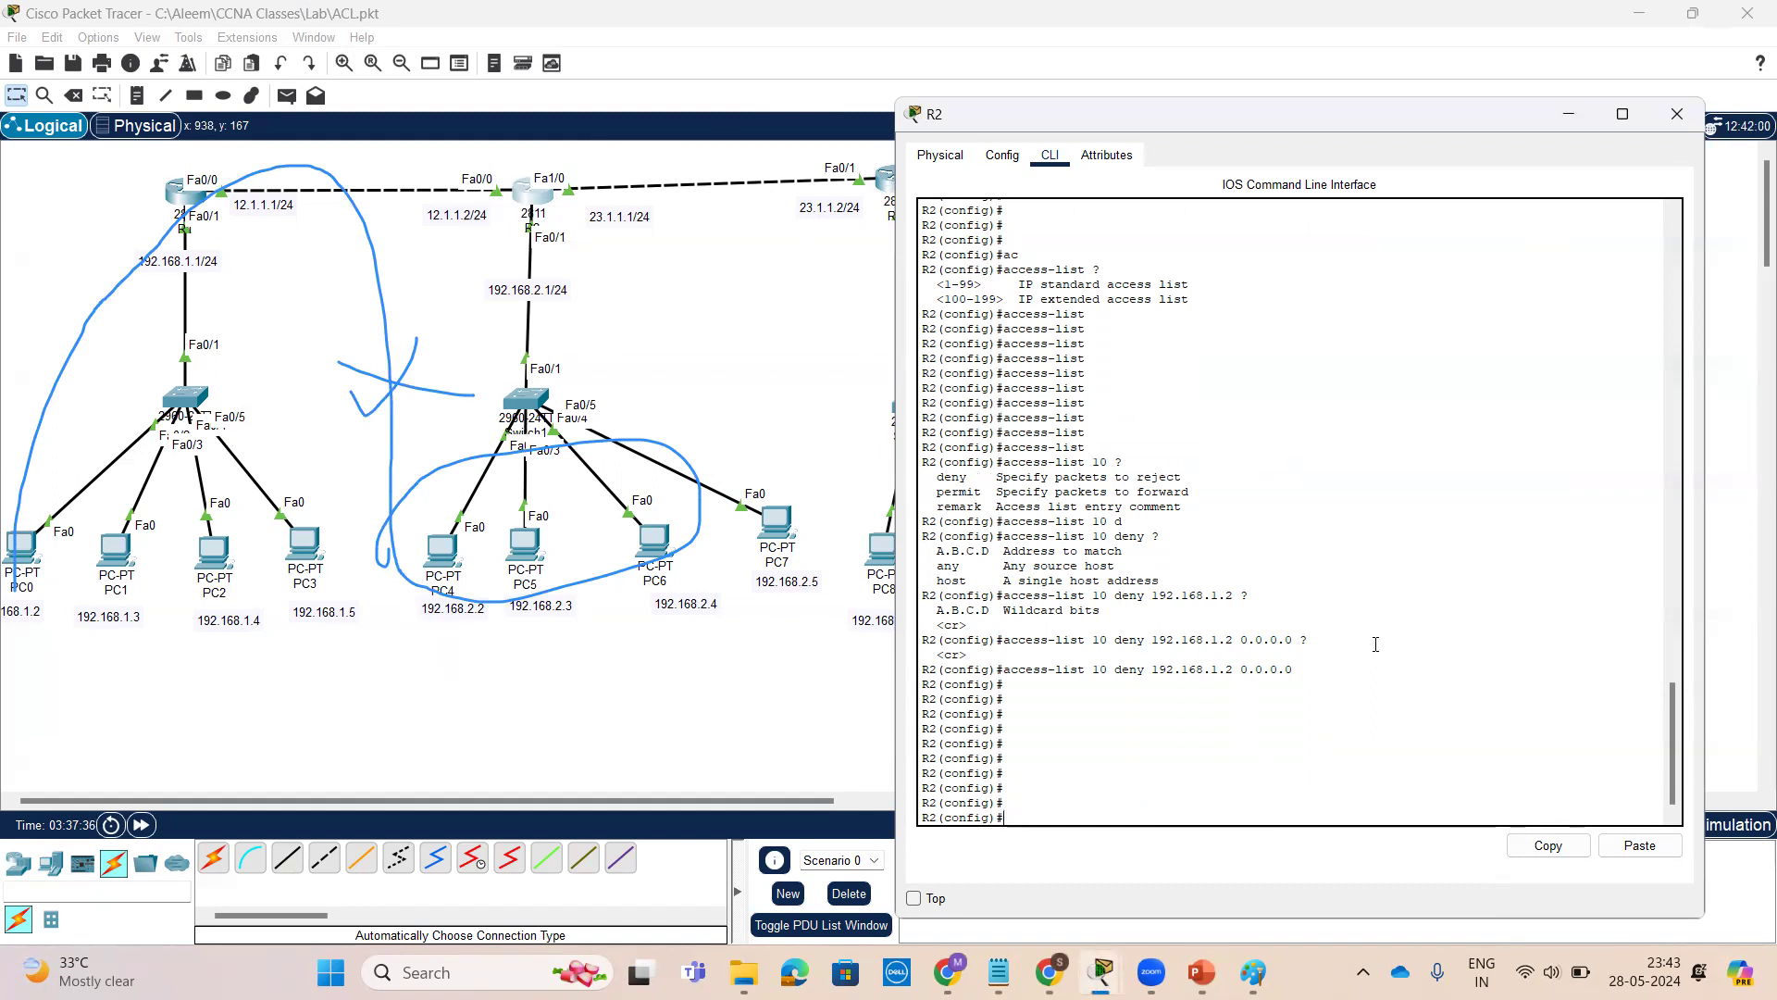
pyautogui.press('Return')
pyautogui.press('Return')
pyautogui.press('Return')
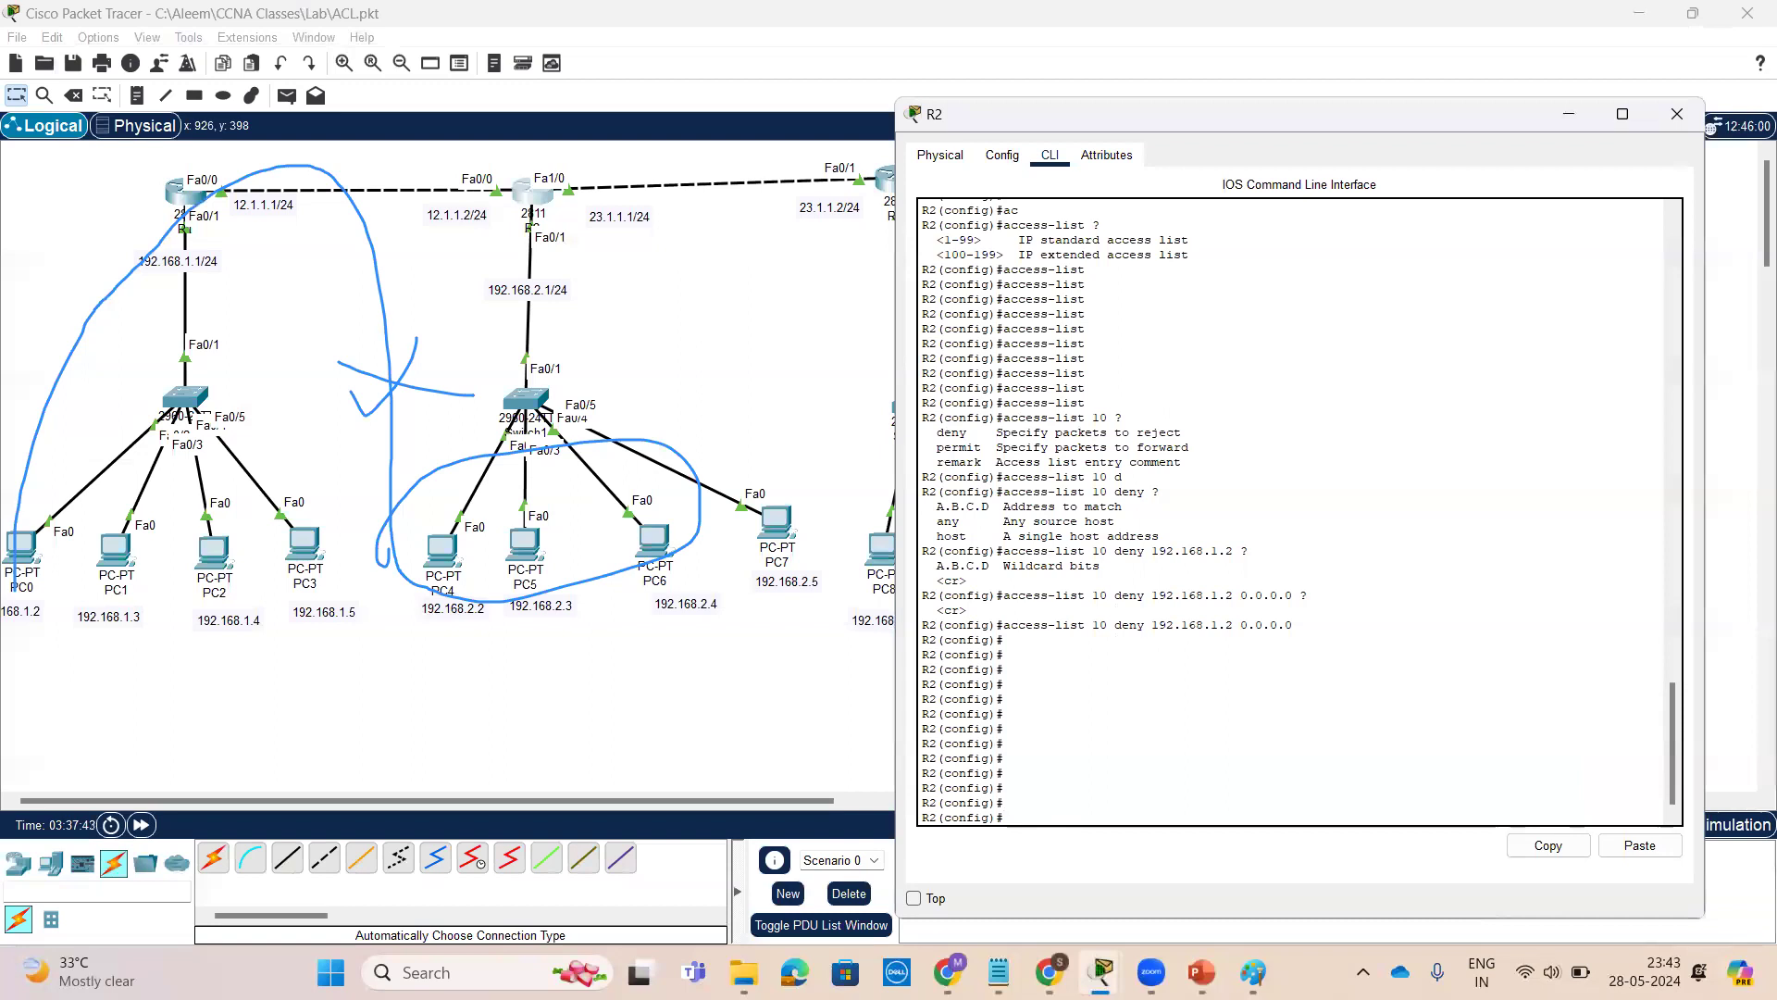
# Switch to the ACL slides and review the standard access-list implementation syntax on slide 4
pyautogui.click(1202, 972)
pyautogui.click(107, 709)
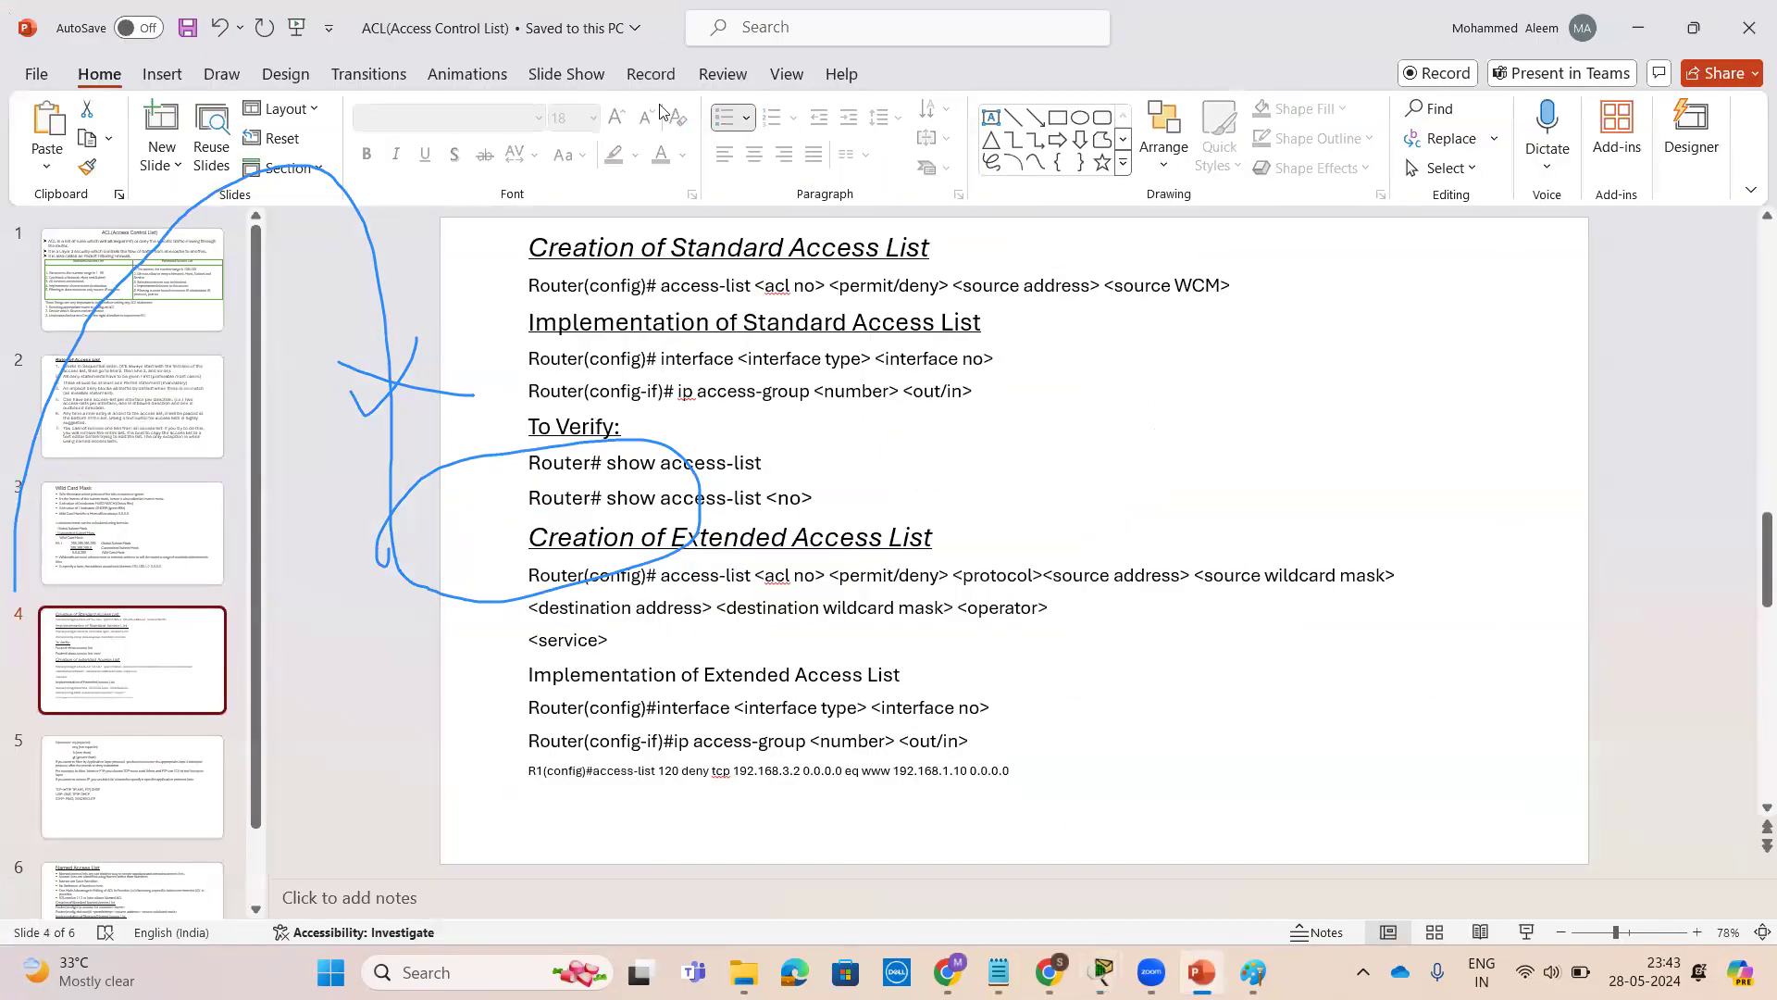
pyautogui.click(809, 452)
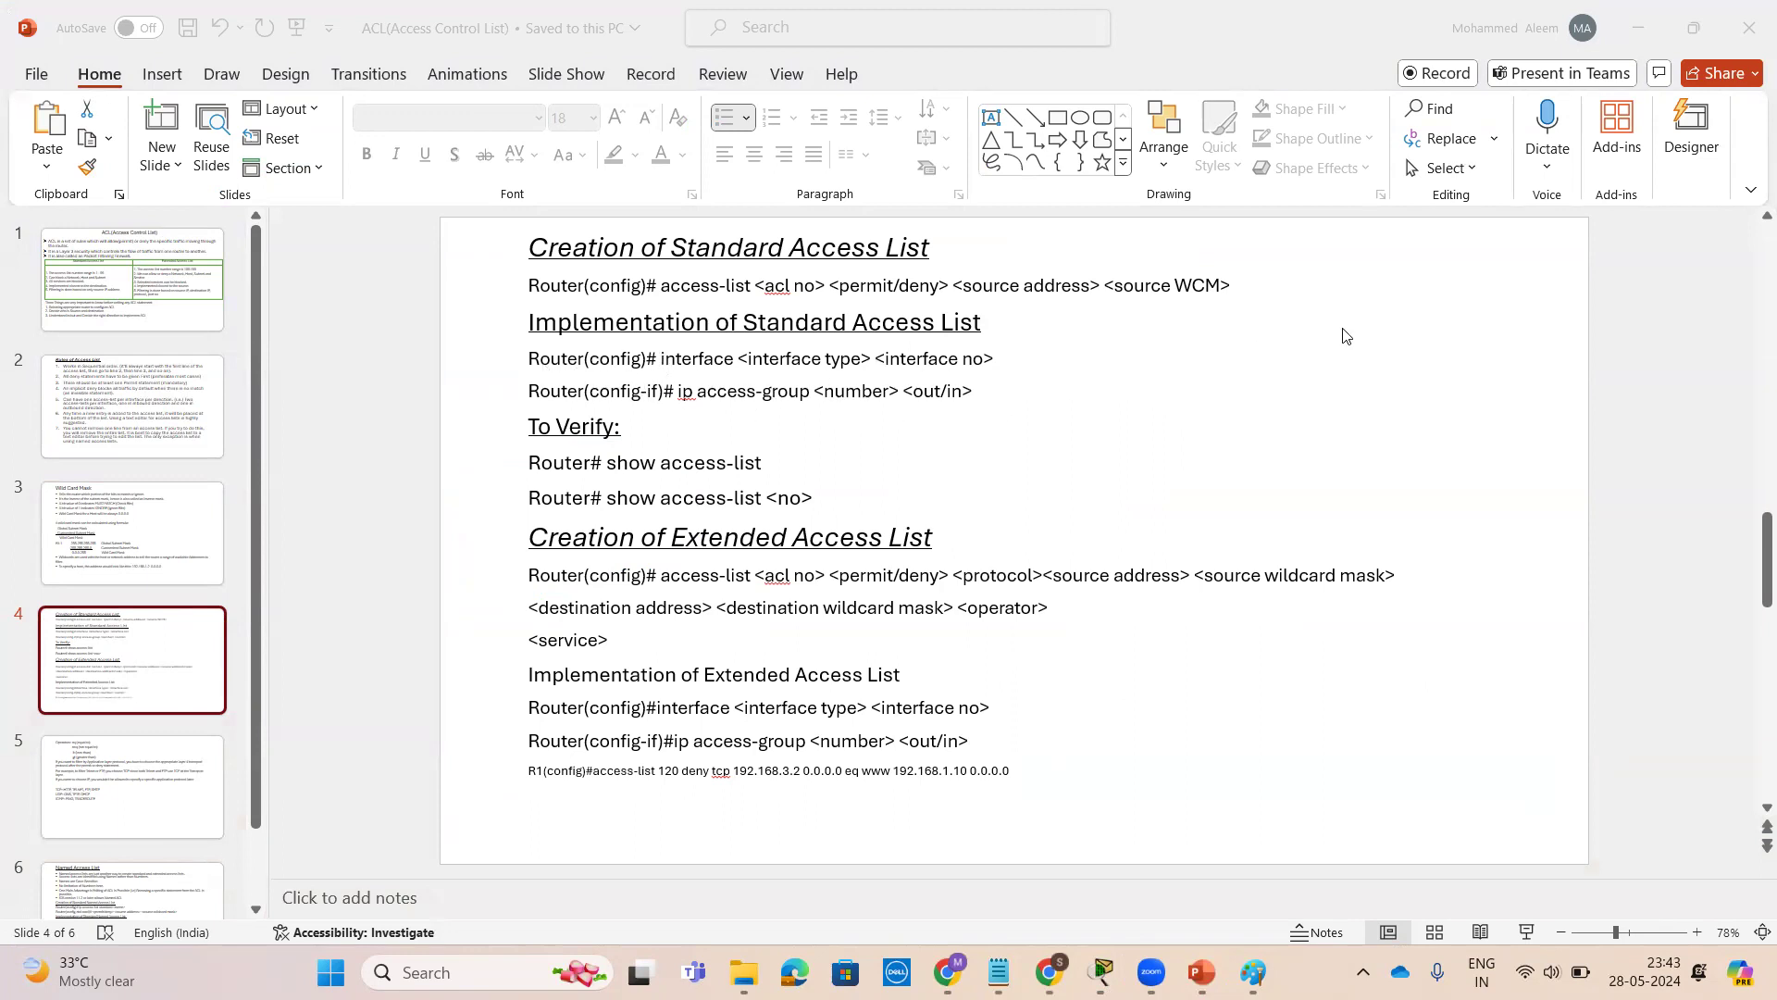
pyautogui.click(935, 388)
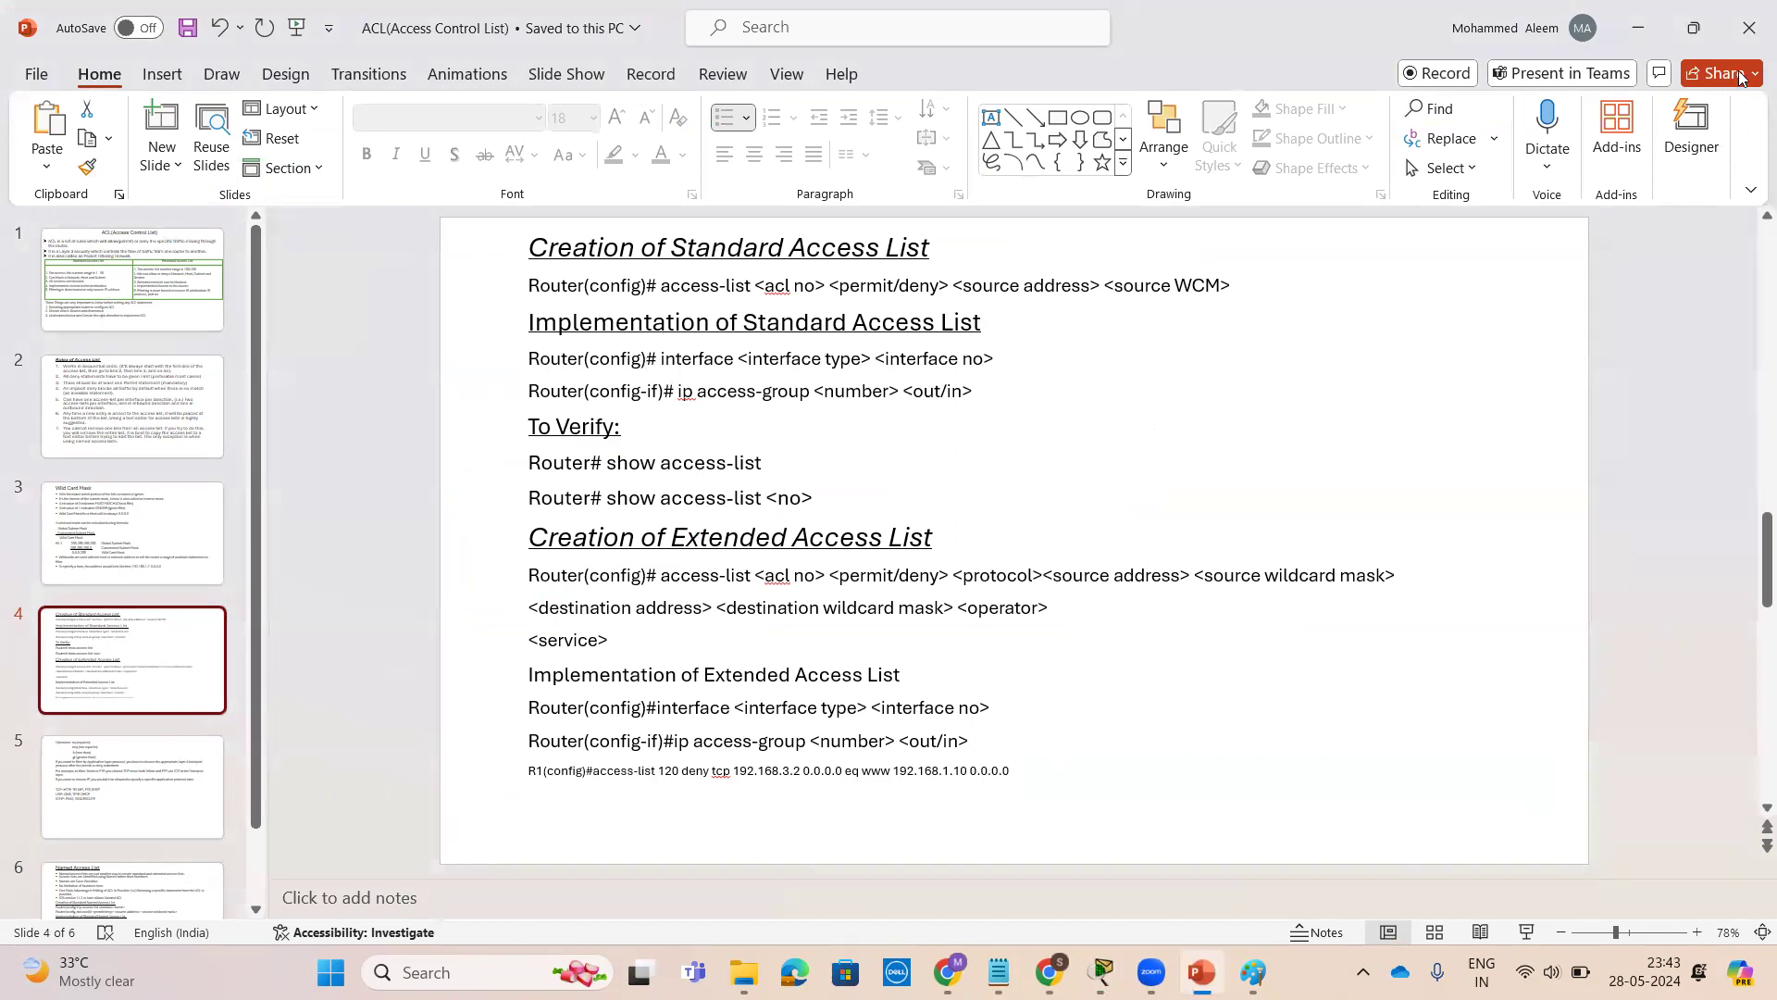
pyautogui.click(1637, 28)
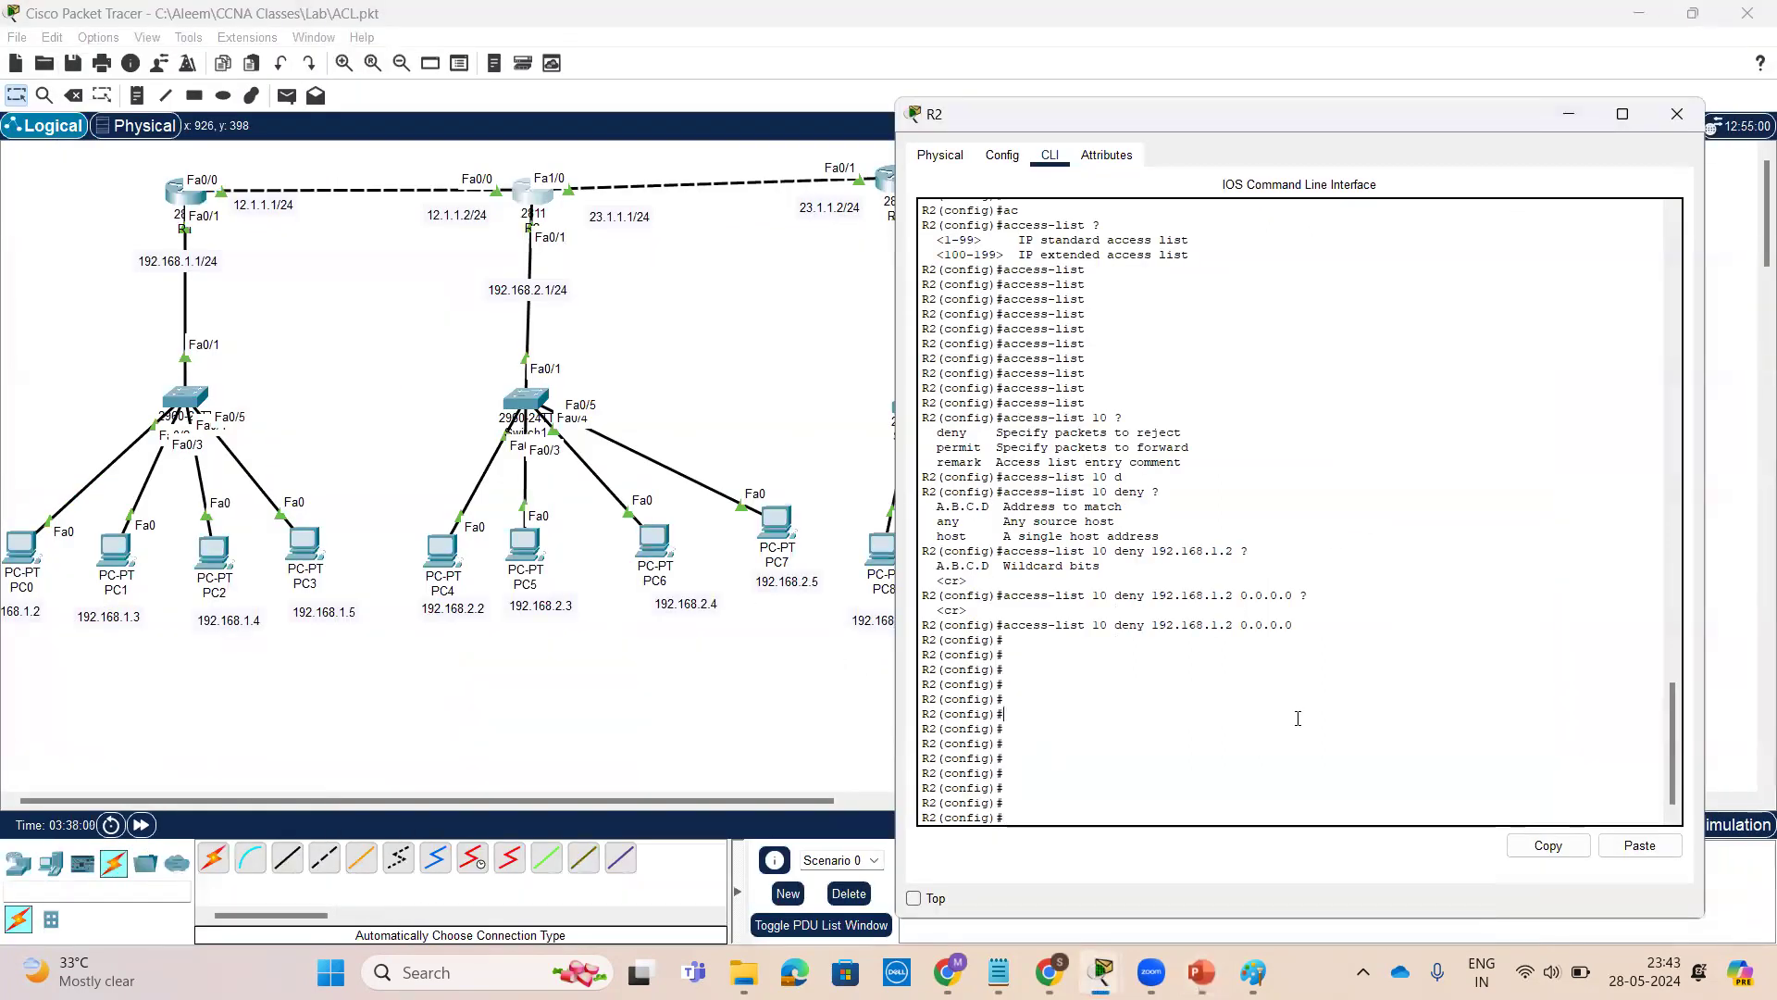
# Enter interface configuration mode for FastEthernet 0/1 on R2
pyautogui.press('Return')
pyautogui.press('Return')
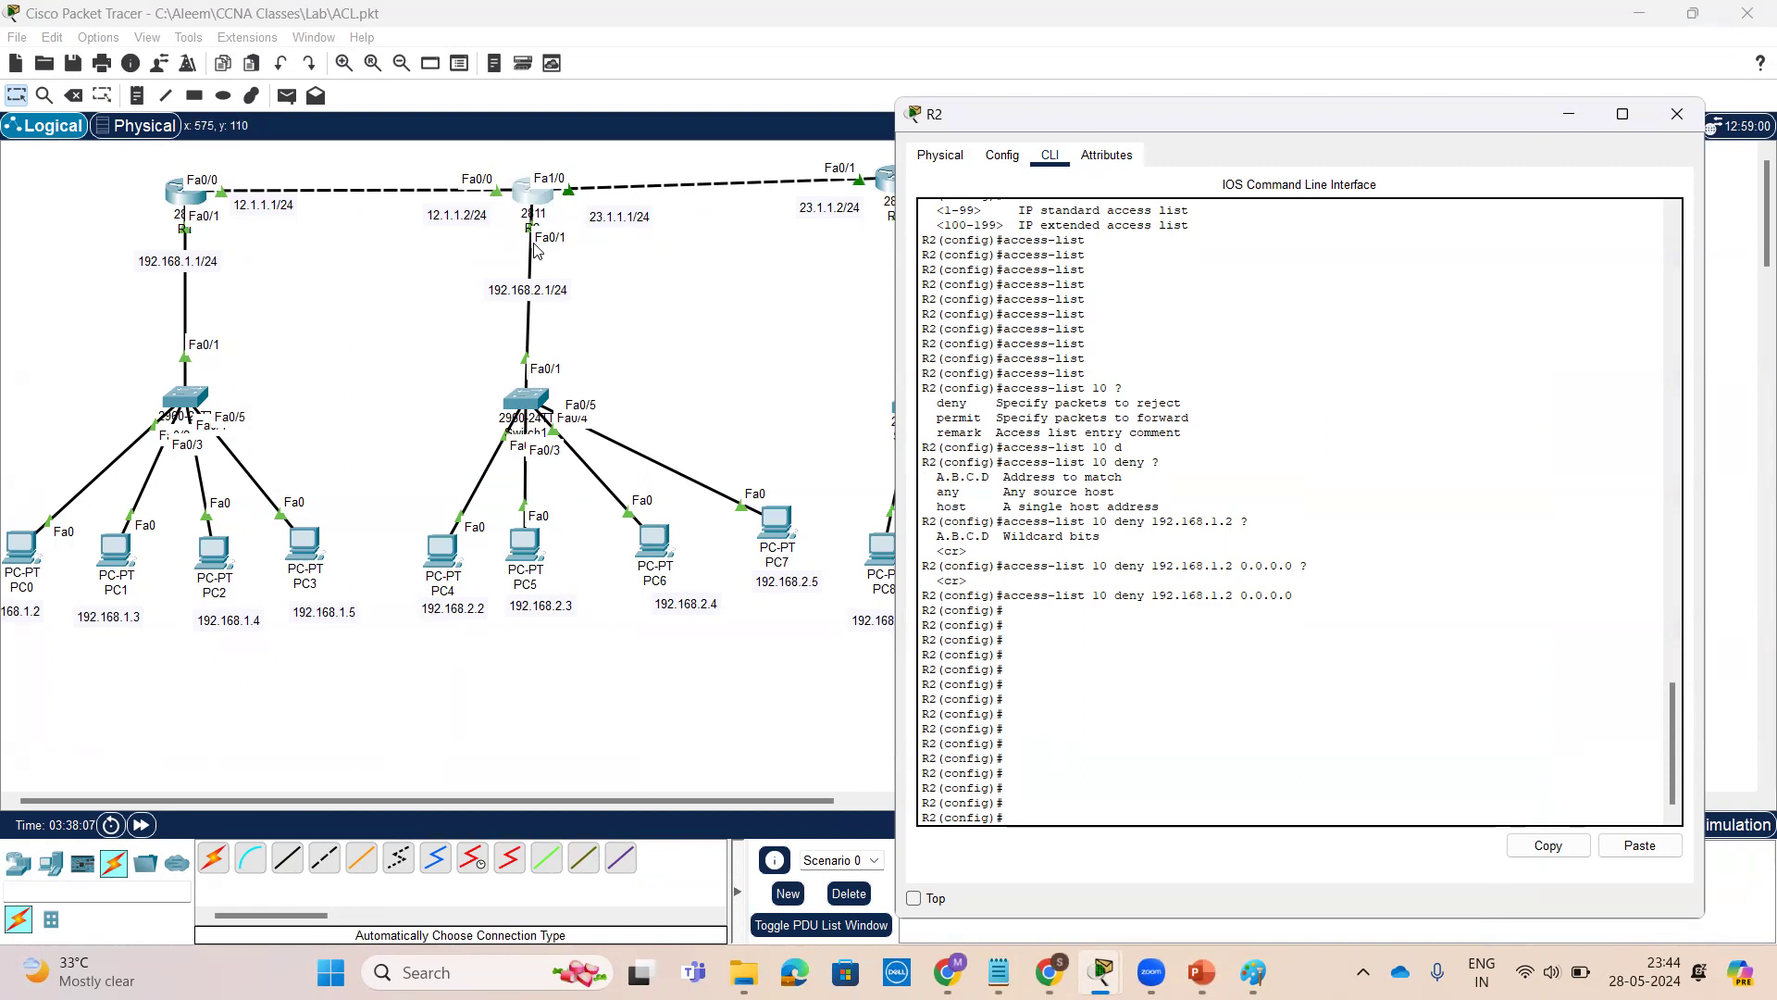
pyautogui.press('Return')
pyautogui.press('Return')
pyautogui.press('Return')
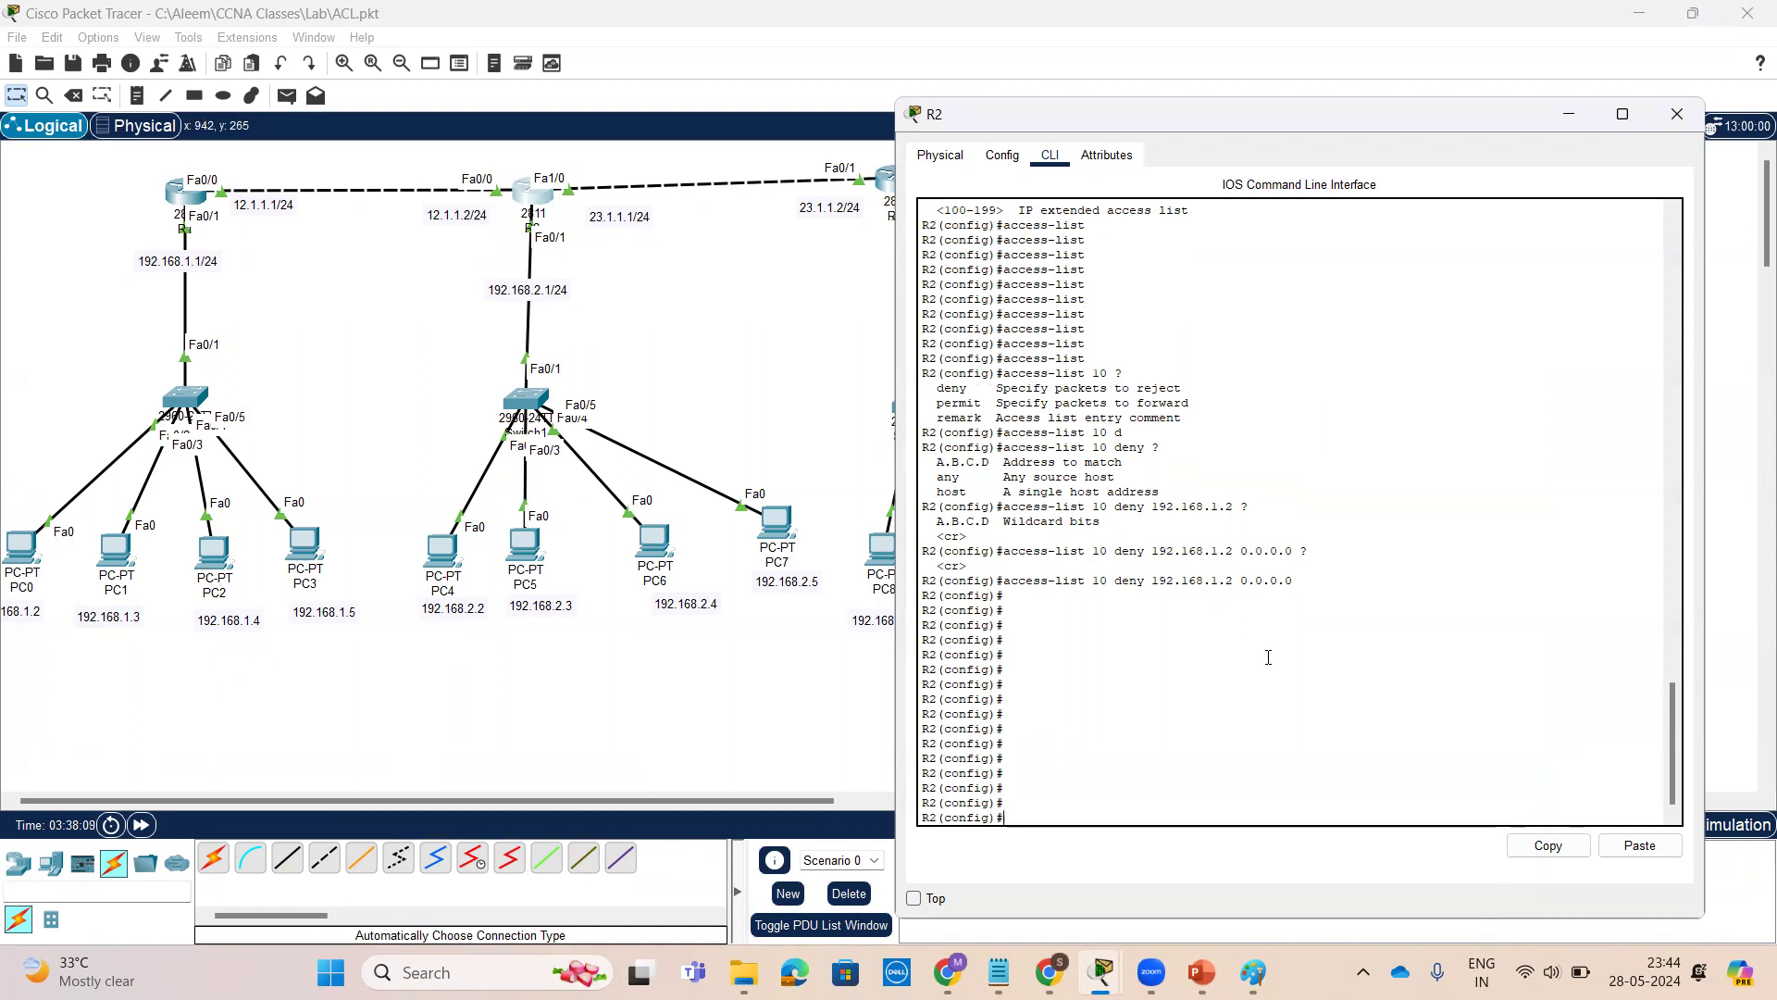
pyautogui.write('i')
pyautogui.write('nt')
pyautogui.press('Tab')
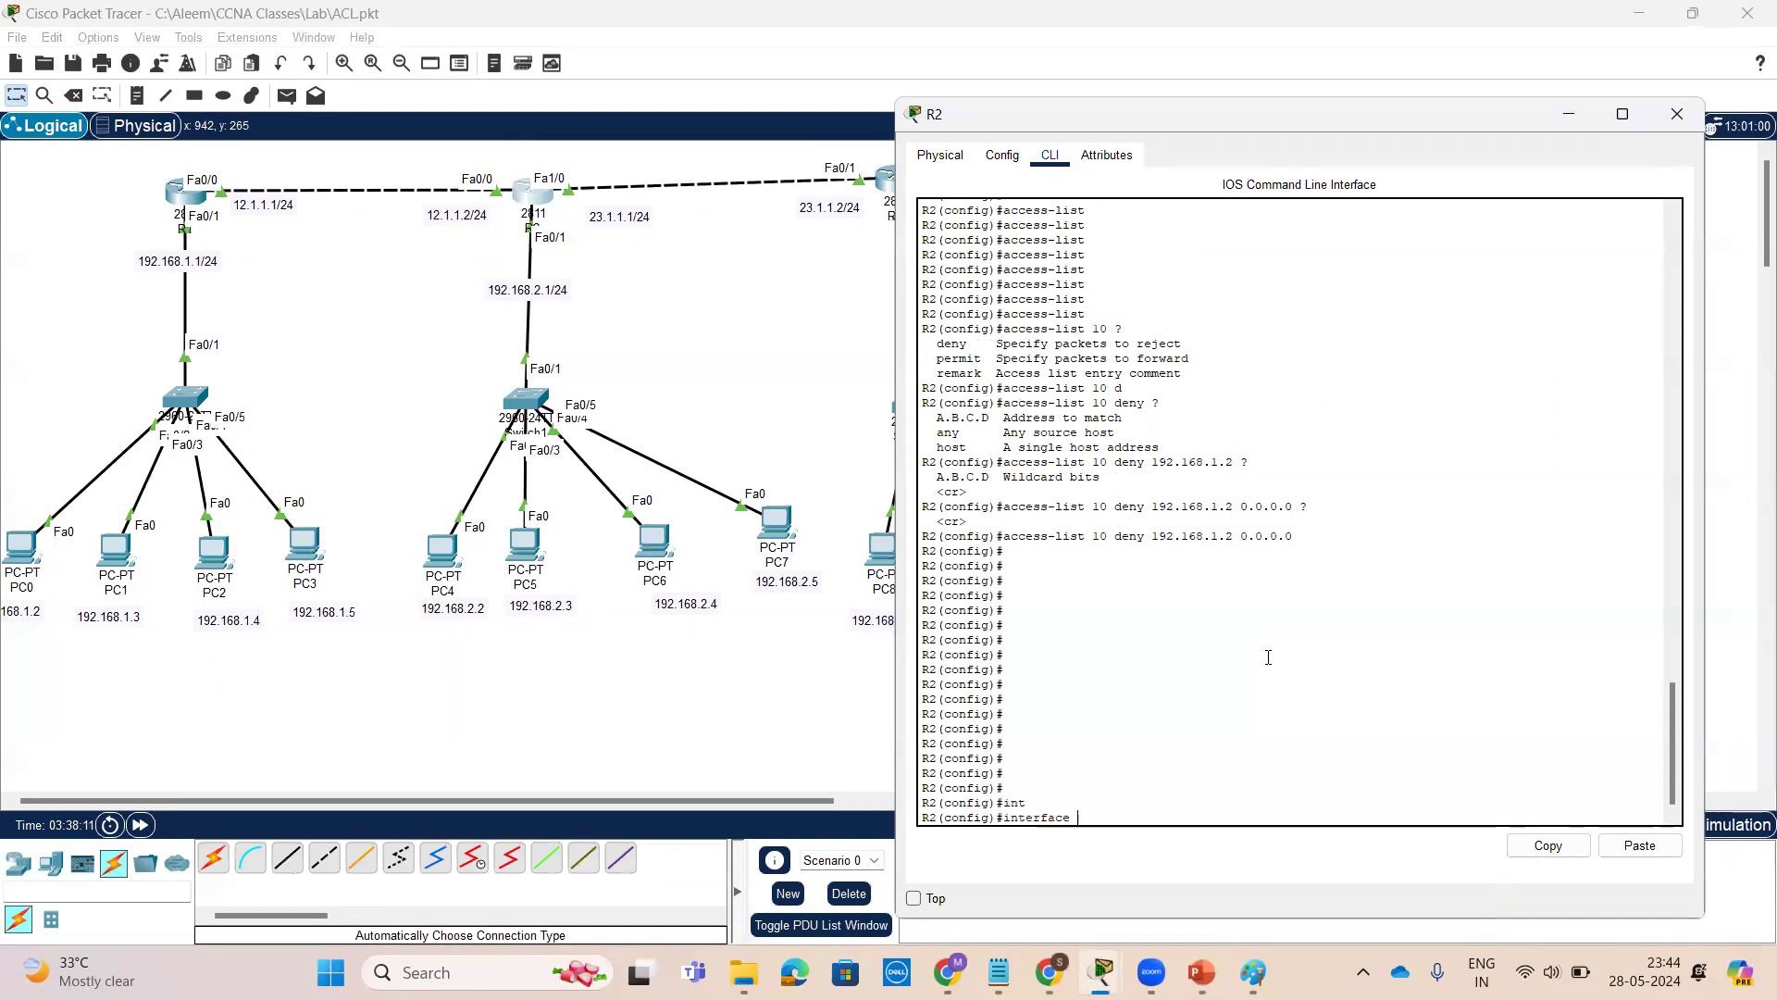
pyautogui.write('f')
pyautogui.press('Tab')
pyautogui.write('0/1')
pyautogui.press('Return')
pyautogui.press('Return')
pyautogui.press('Return')
pyautogui.press('Return')
pyautogui.press('Return')
pyautogui.press('Return')
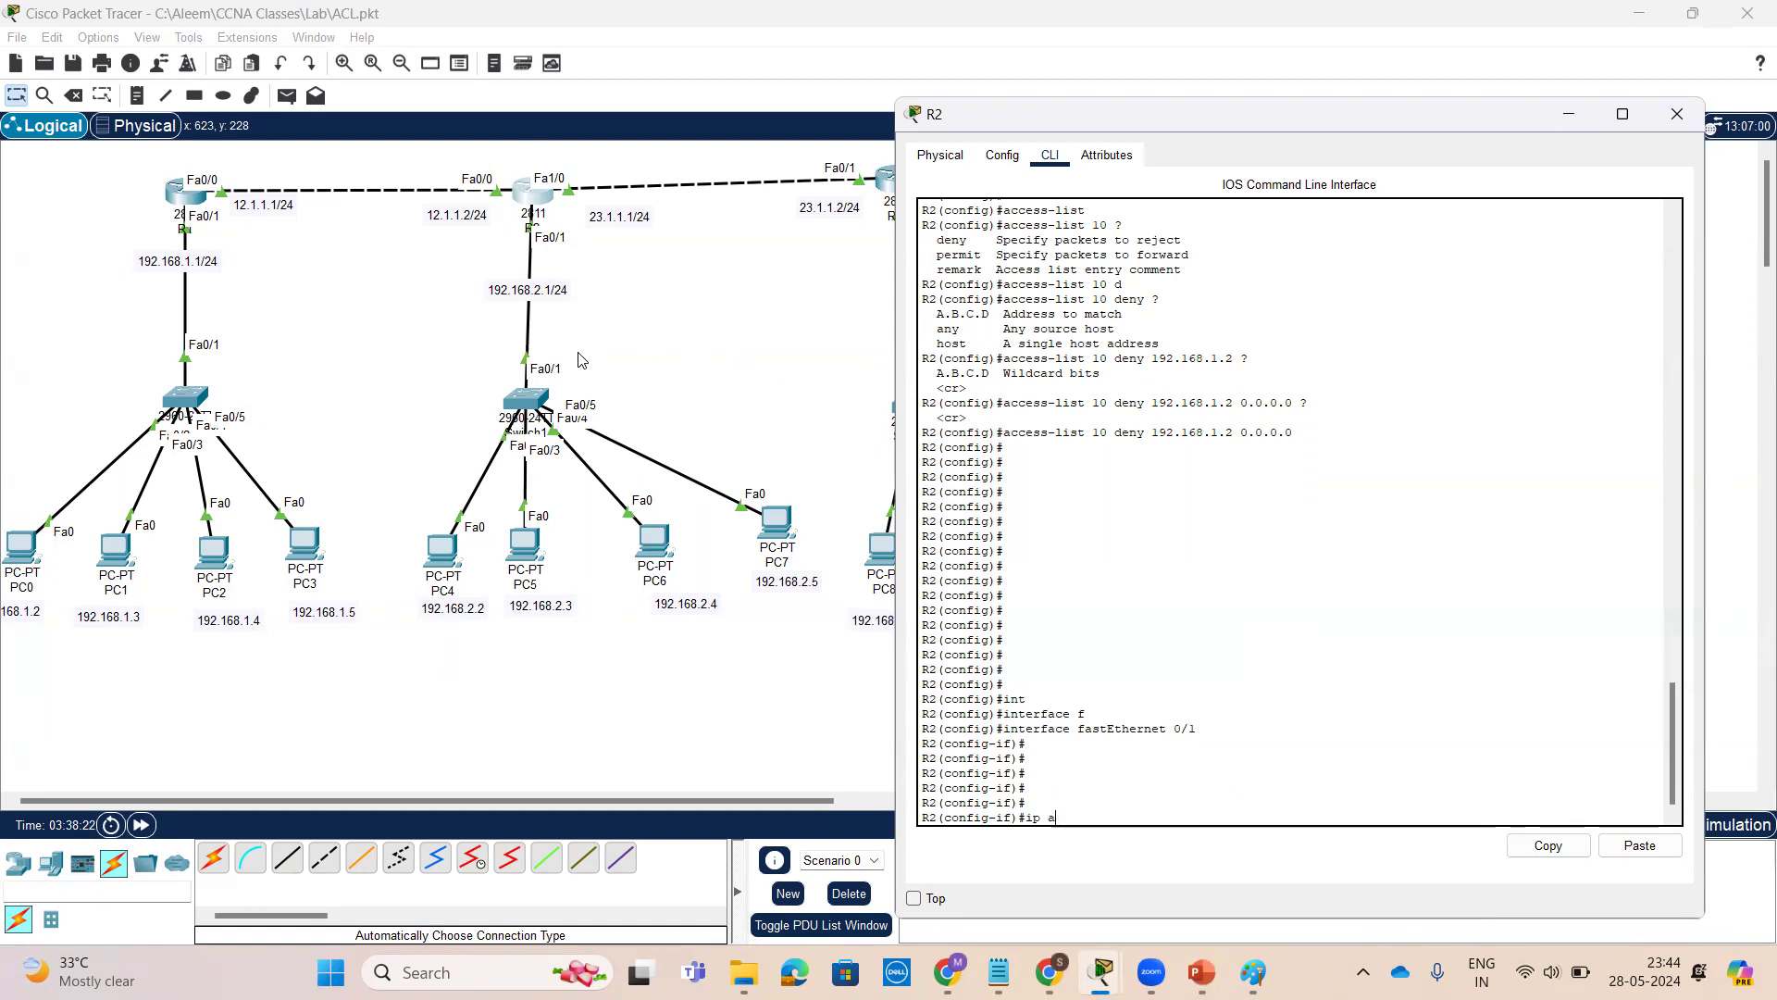
# Begin the ip access-group command on the interface, checking help for the list number and direction options for list 10
pyautogui.write('ip ac')
pyautogui.press('Tab')
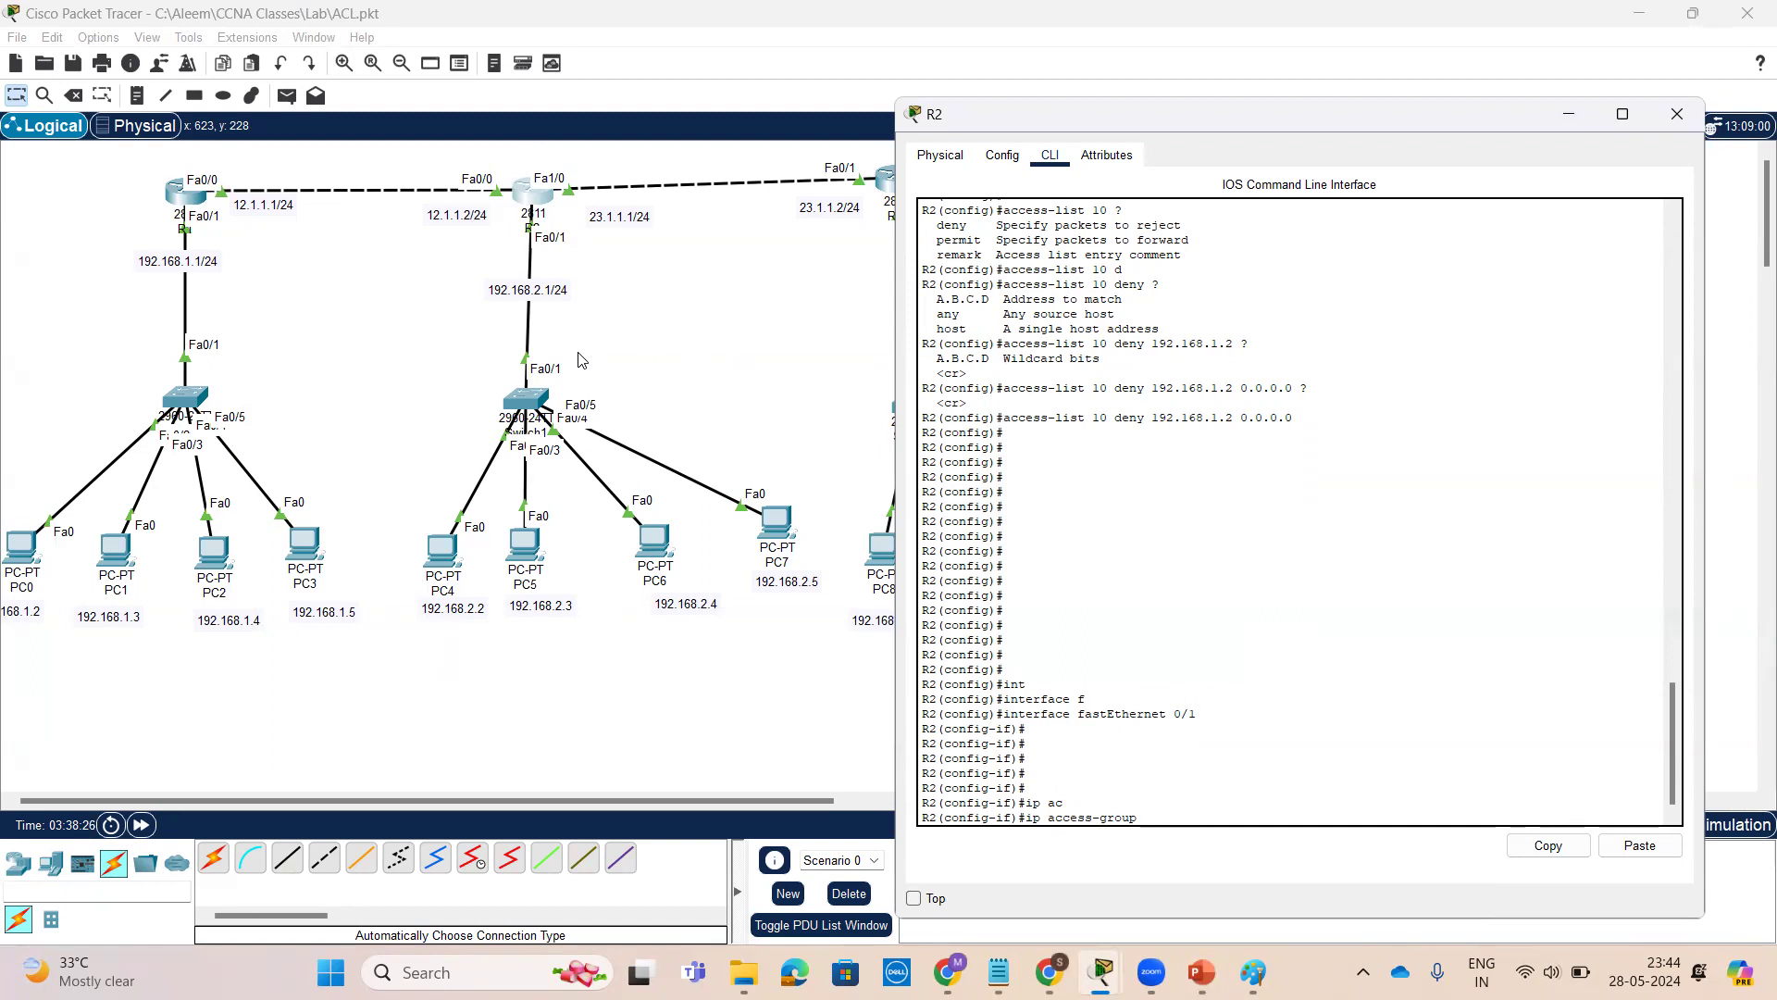
pyautogui.write('?')
pyautogui.write('10')
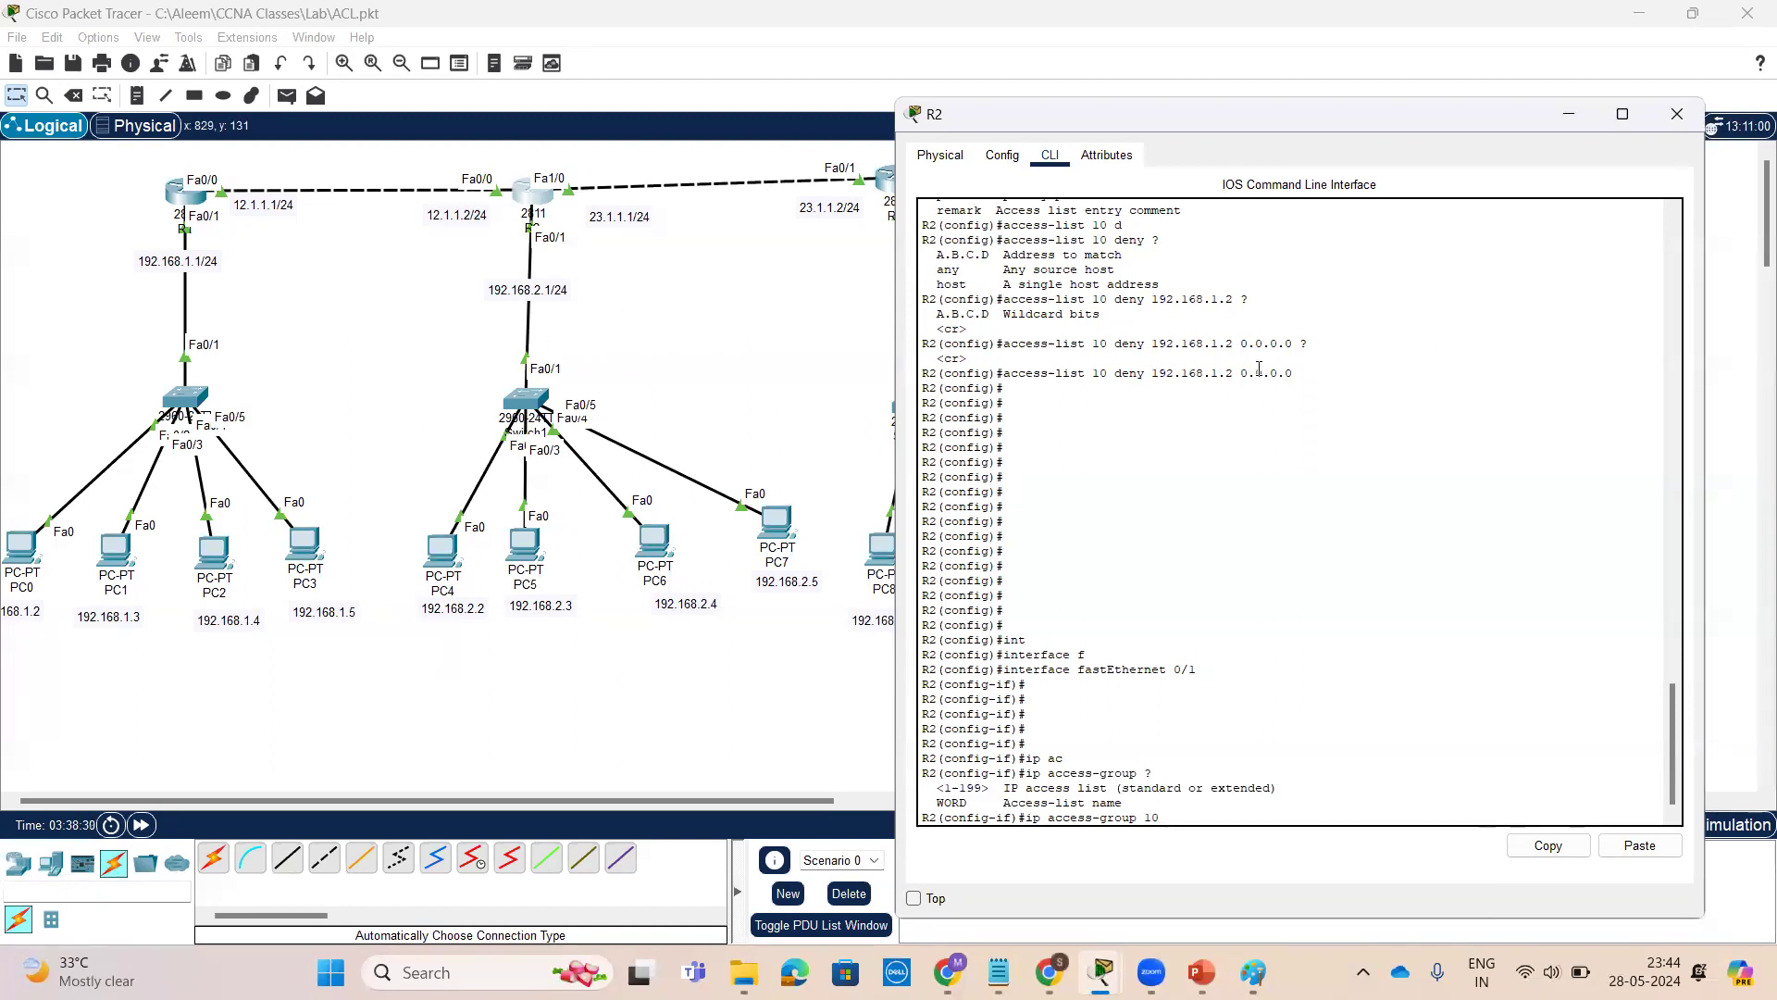
pyautogui.write(' ?')
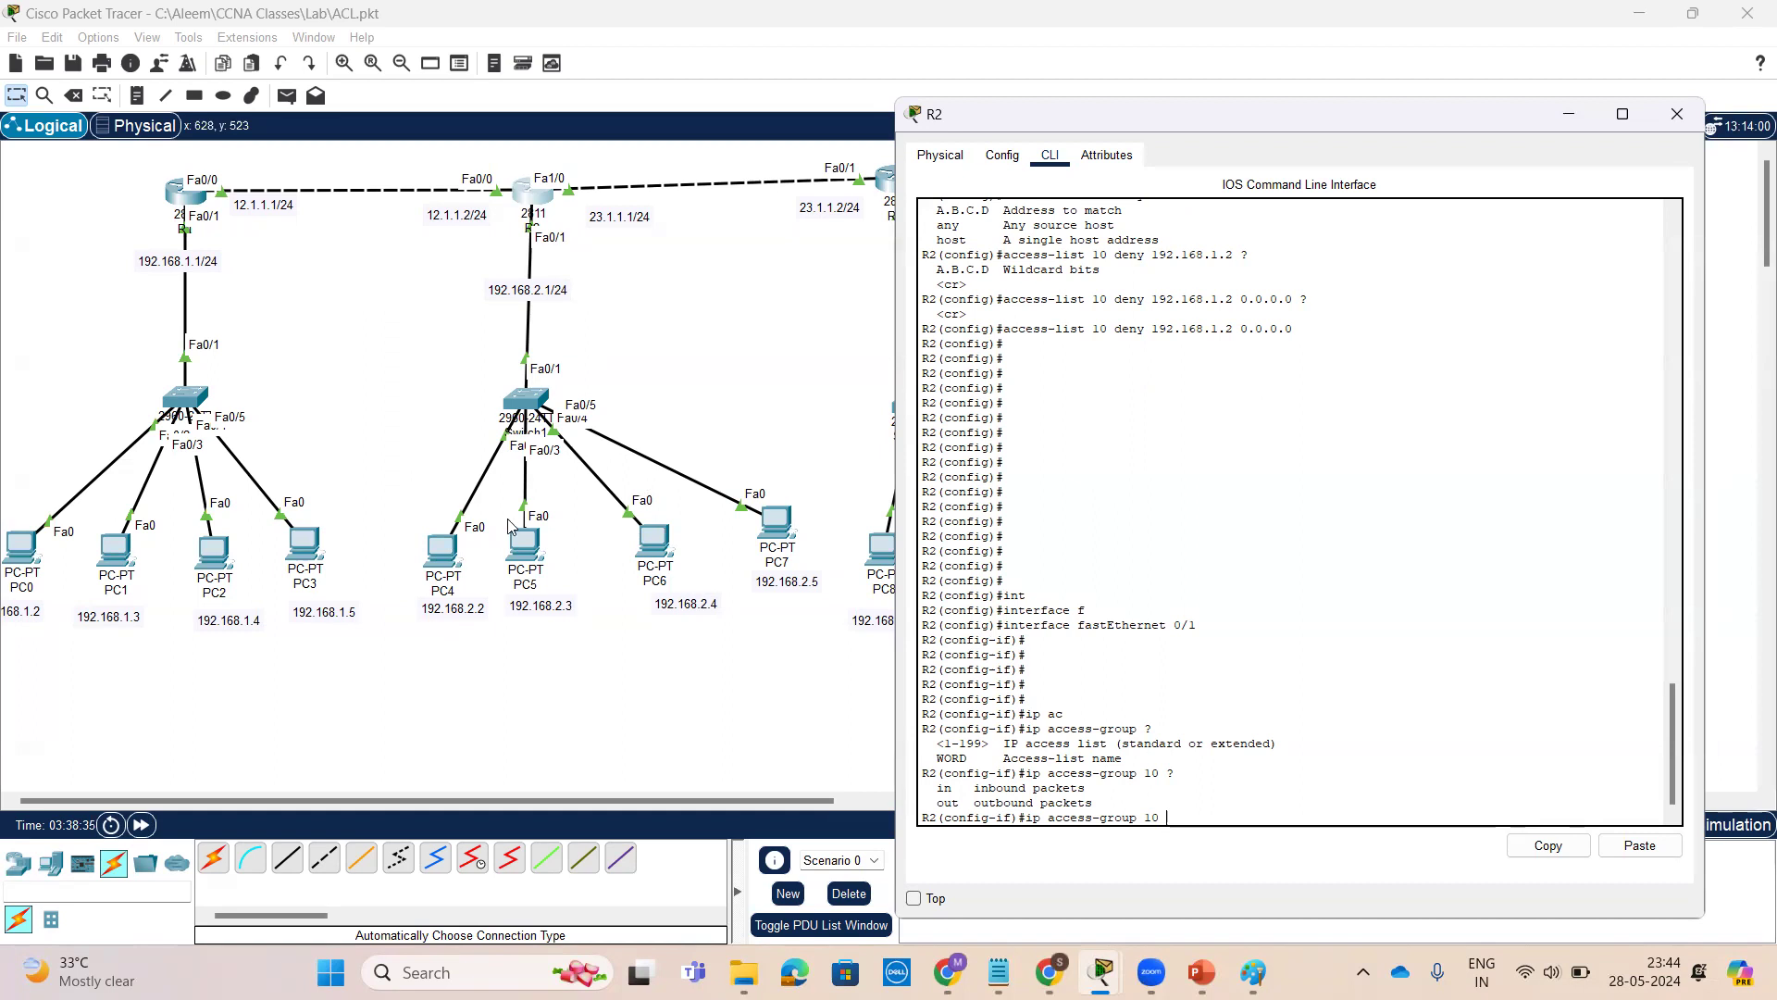
pyautogui.moveTo(80, 574)
pyautogui.mouseDown()
pyautogui.moveTo(190, 205)
pyautogui.moveTo(403, 368)
pyautogui.moveTo(431, 523)
pyautogui.moveTo(435, 508)
pyautogui.mouseUp()
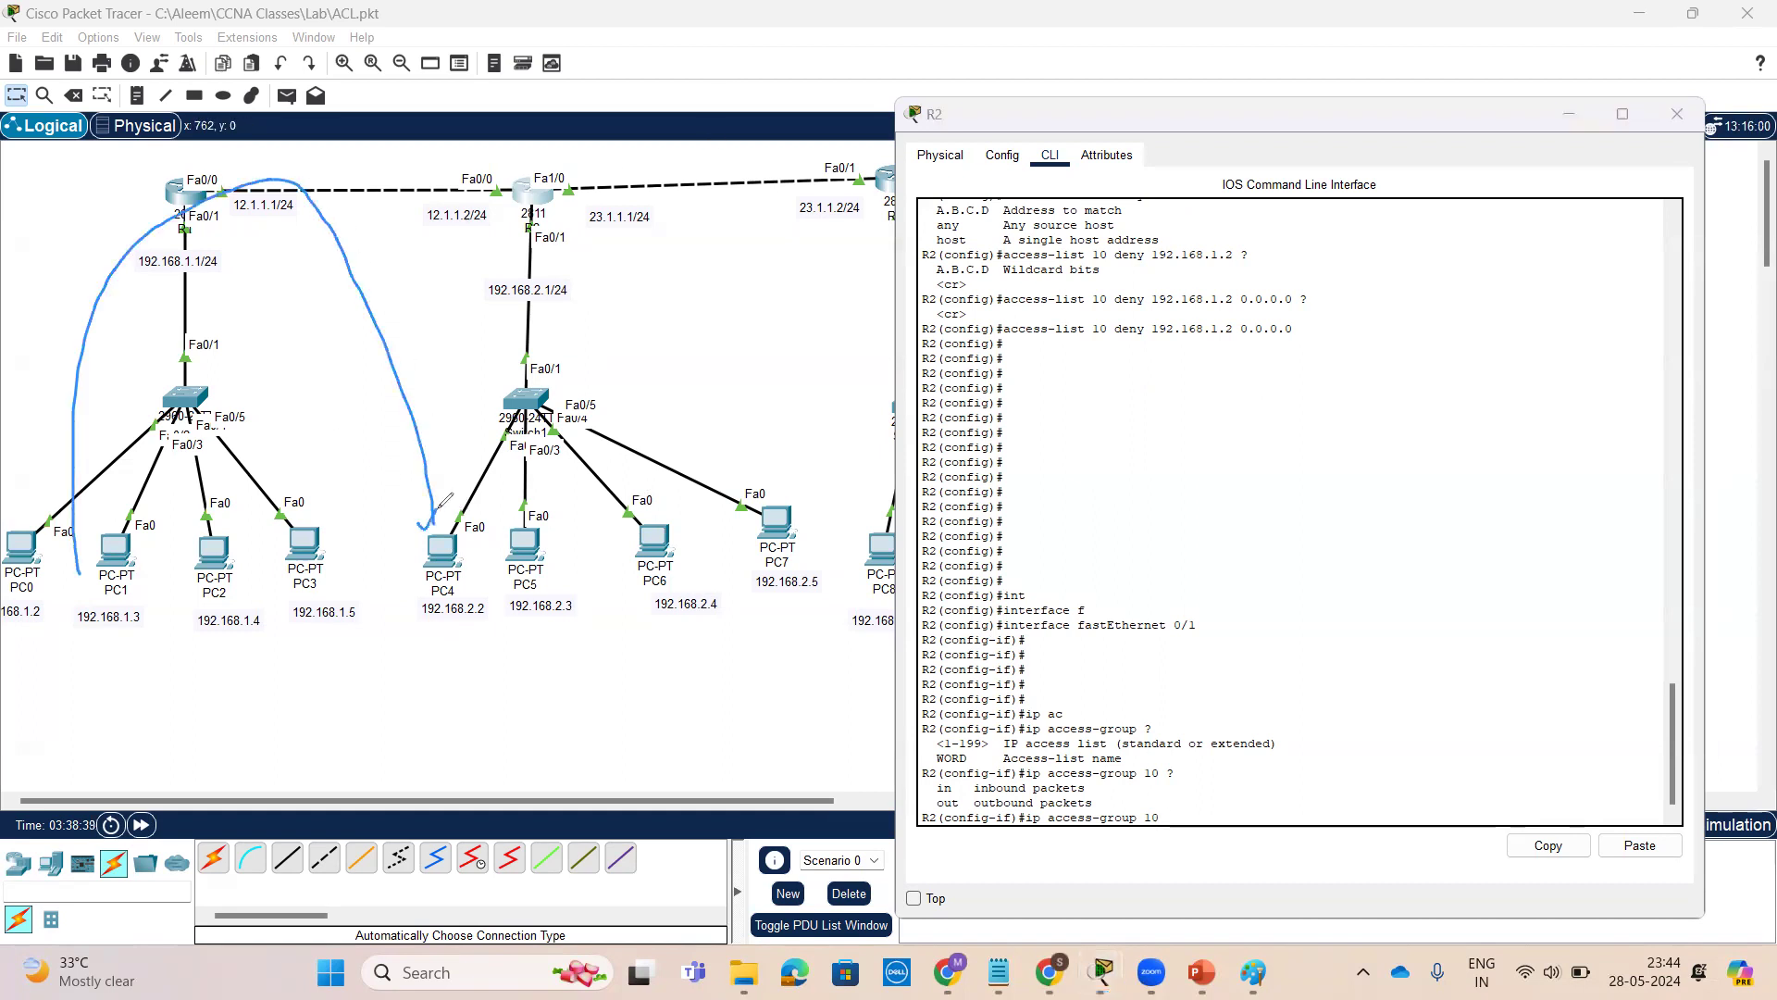
pyautogui.moveTo(868, 442)
pyautogui.mouseDown()
pyautogui.moveTo(673, 209)
pyautogui.moveTo(570, 427)
pyautogui.moveTo(608, 407)
pyautogui.mouseUp()
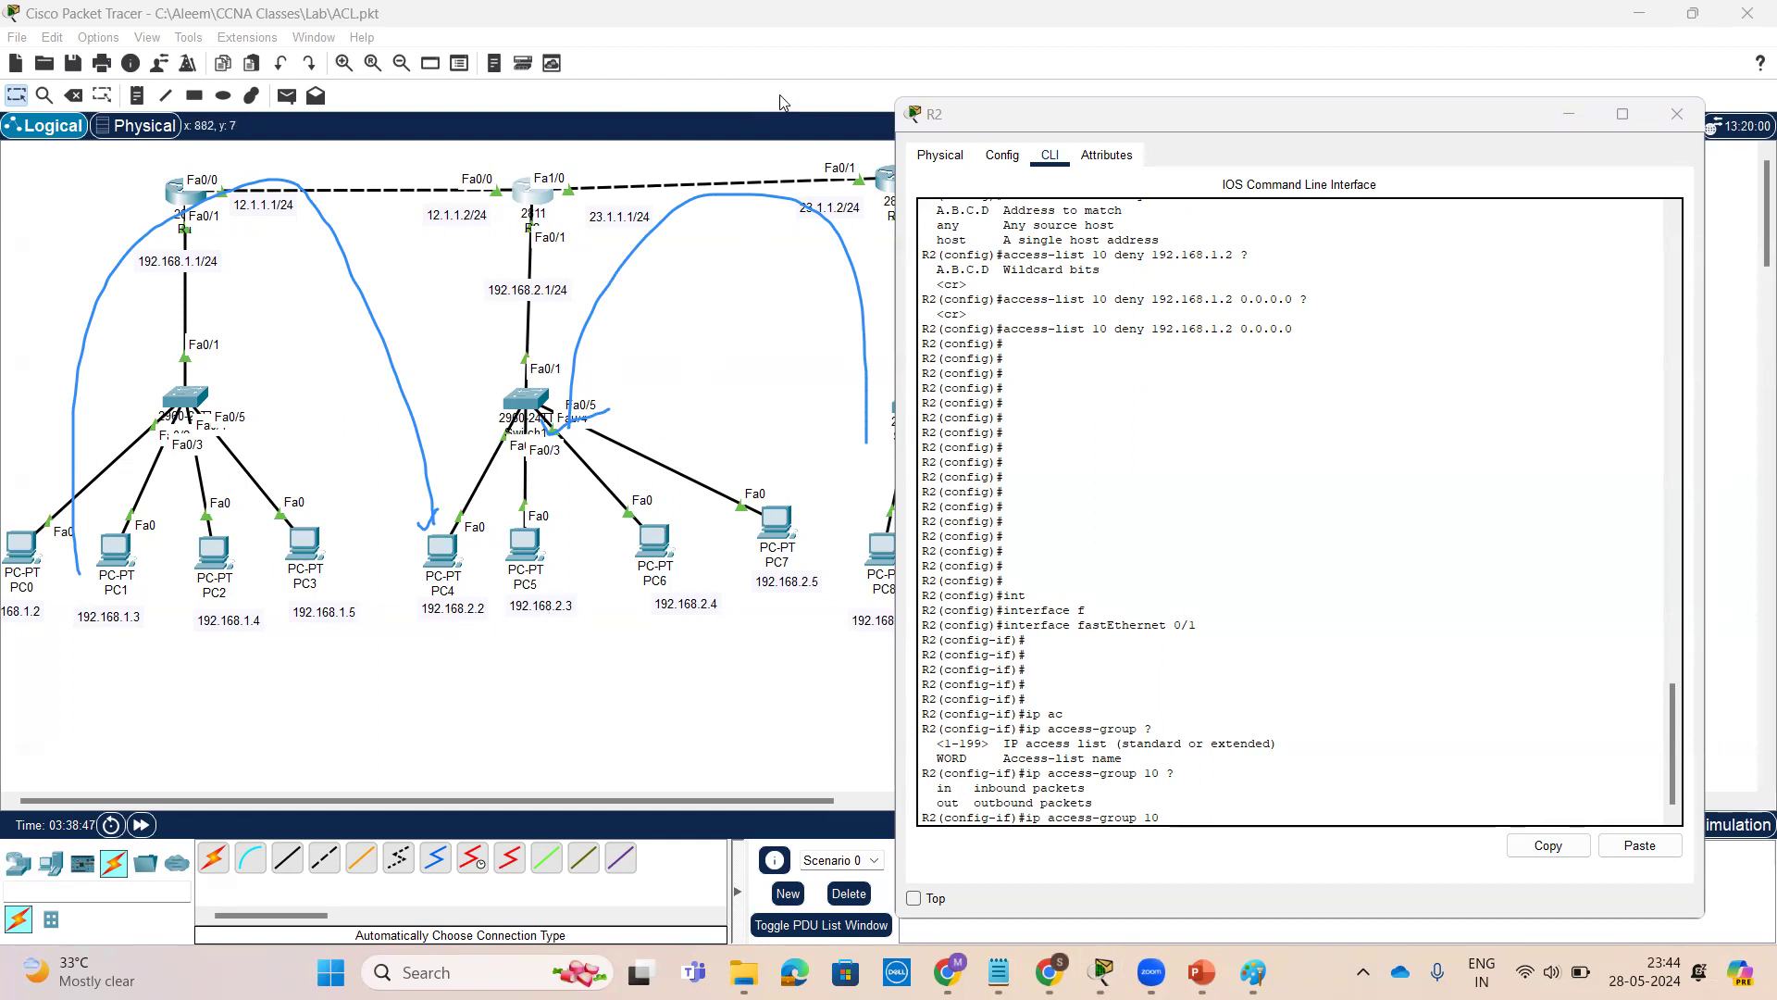
pyautogui.moveTo(494, 544)
pyautogui.mouseDown()
pyautogui.moveTo(447, 146)
pyautogui.moveTo(185, 398)
pyautogui.moveTo(172, 472)
pyautogui.moveTo(220, 409)
pyautogui.mouseUp()
pyautogui.moveTo(607, 498)
pyautogui.mouseDown()
pyautogui.moveTo(579, 296)
pyautogui.moveTo(845, 299)
pyautogui.mouseUp()
pyautogui.moveTo(861, 412)
pyautogui.mouseDown()
pyautogui.moveTo(881, 525)
pyautogui.moveTo(883, 454)
pyautogui.mouseUp()
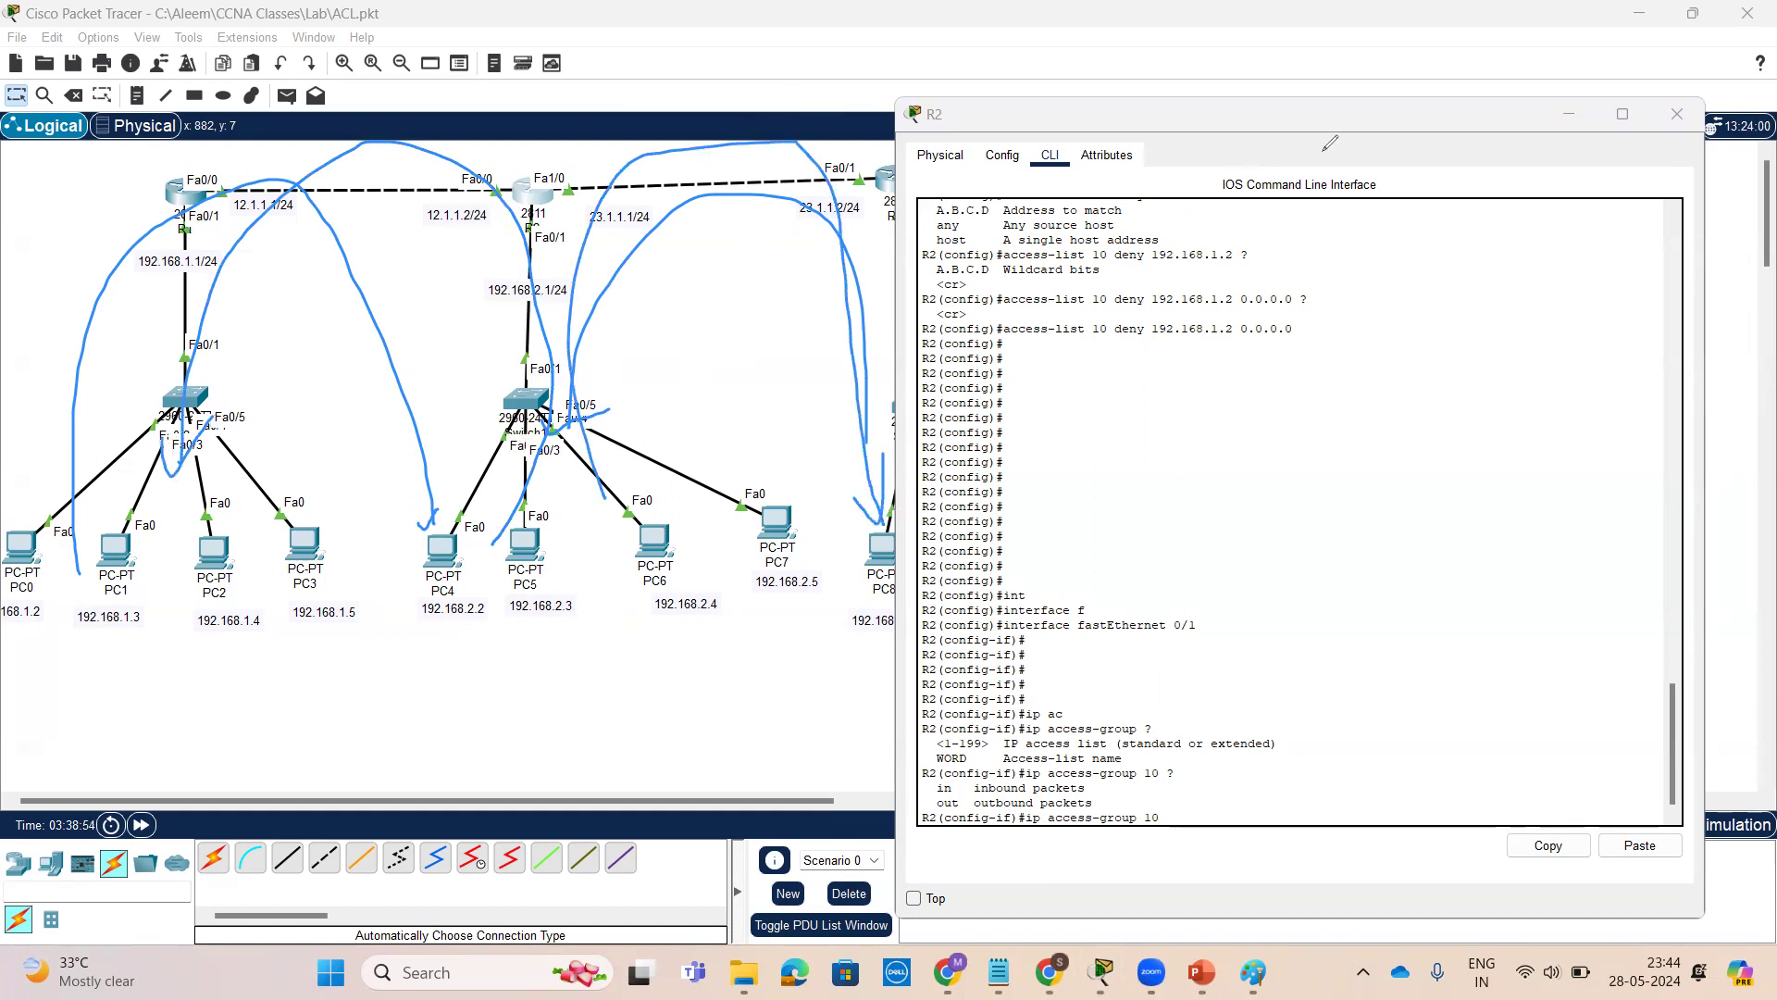
# Apply access list 10 outbound on FastEthernet 0/1 with ip access-group 10 out
pyautogui.click(1356, 720)
pyautogui.press('Tab')
pyautogui.press('Tab')
pyautogui.press('Tab')
pyautogui.press('Tab')
pyautogui.write('o')
pyautogui.press('Tab')
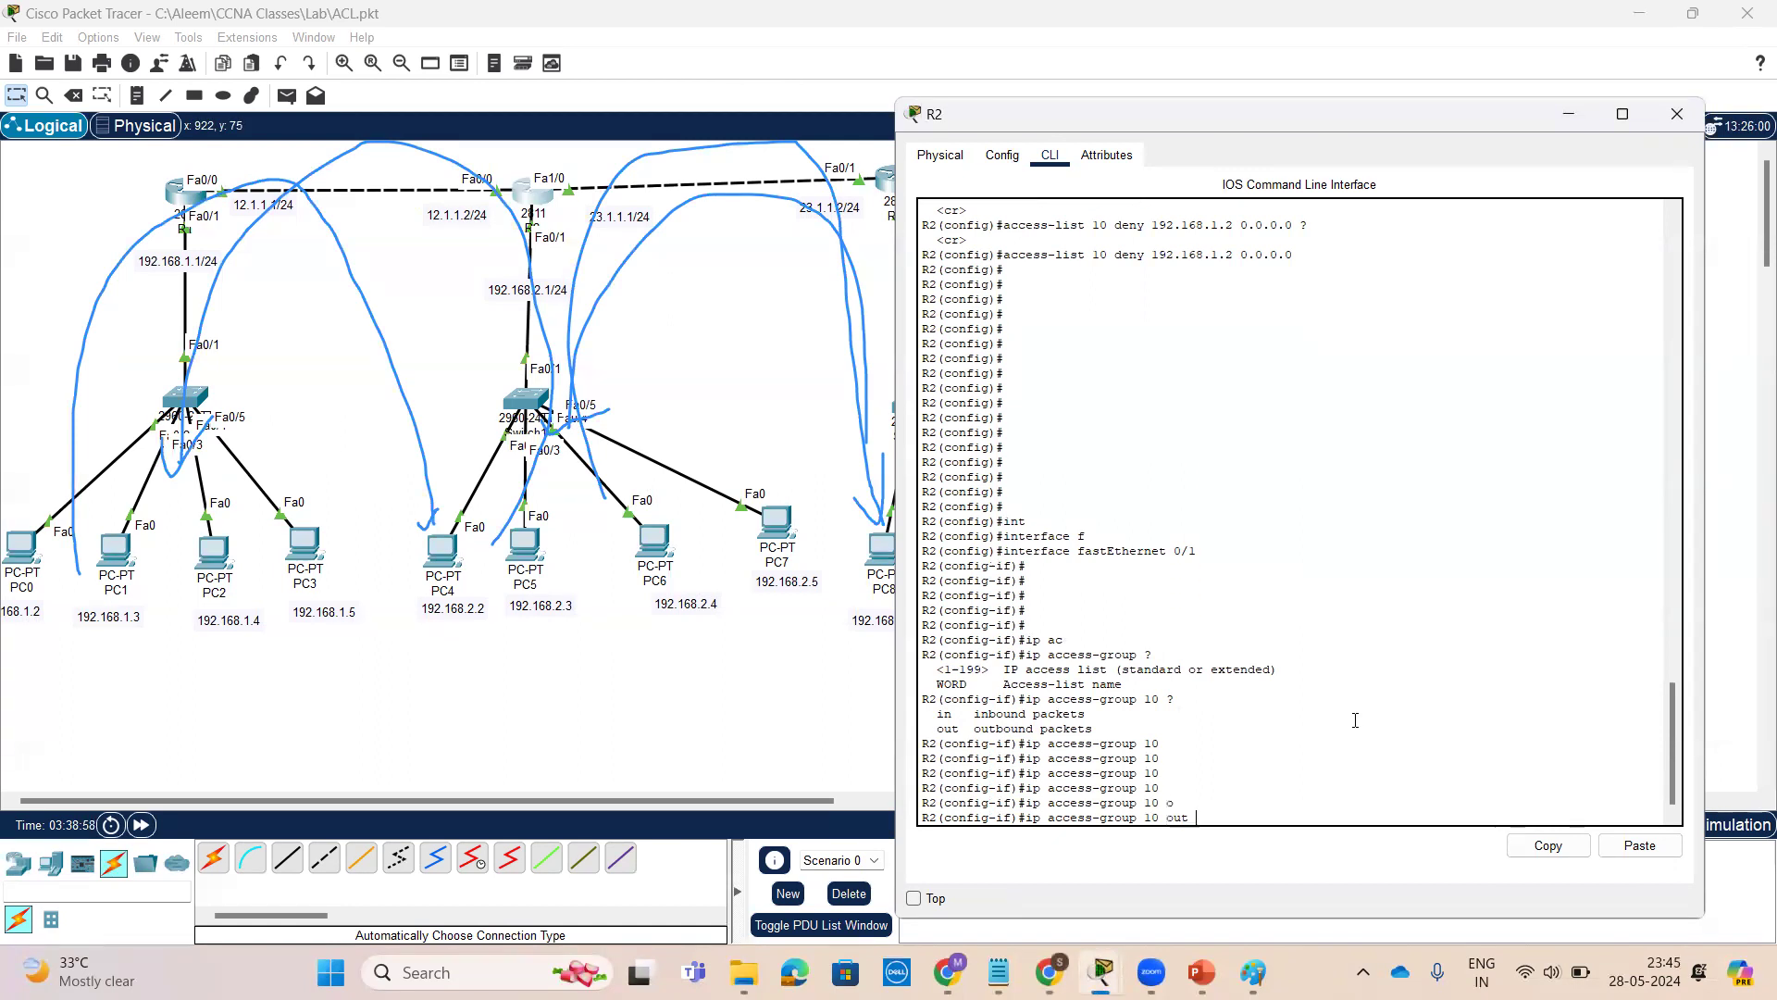
pyautogui.press('Return')
pyautogui.press('Return')
pyautogui.press('Return')
pyautogui.press('Return')
pyautogui.press('Return')
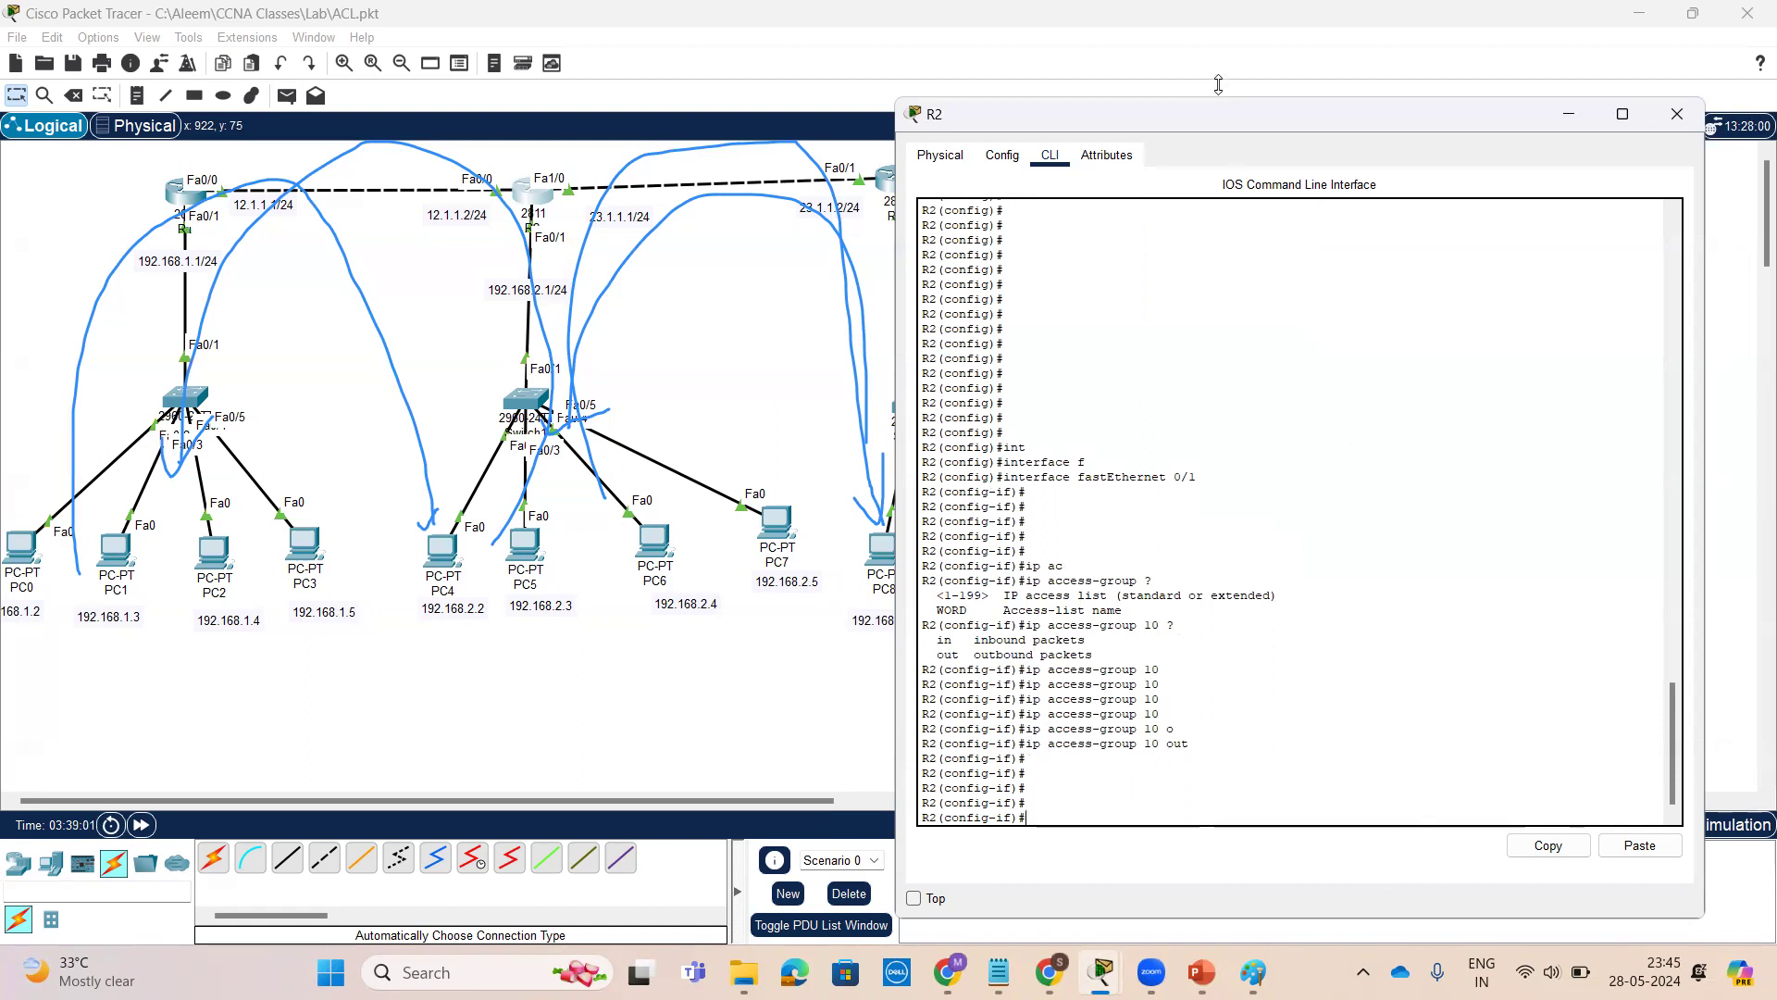
# Exit configuration mode and display all access lists with show access-lists
pyautogui.click(1099, 75)
pyautogui.press('Return')
pyautogui.press('Return')
pyautogui.press('Return')
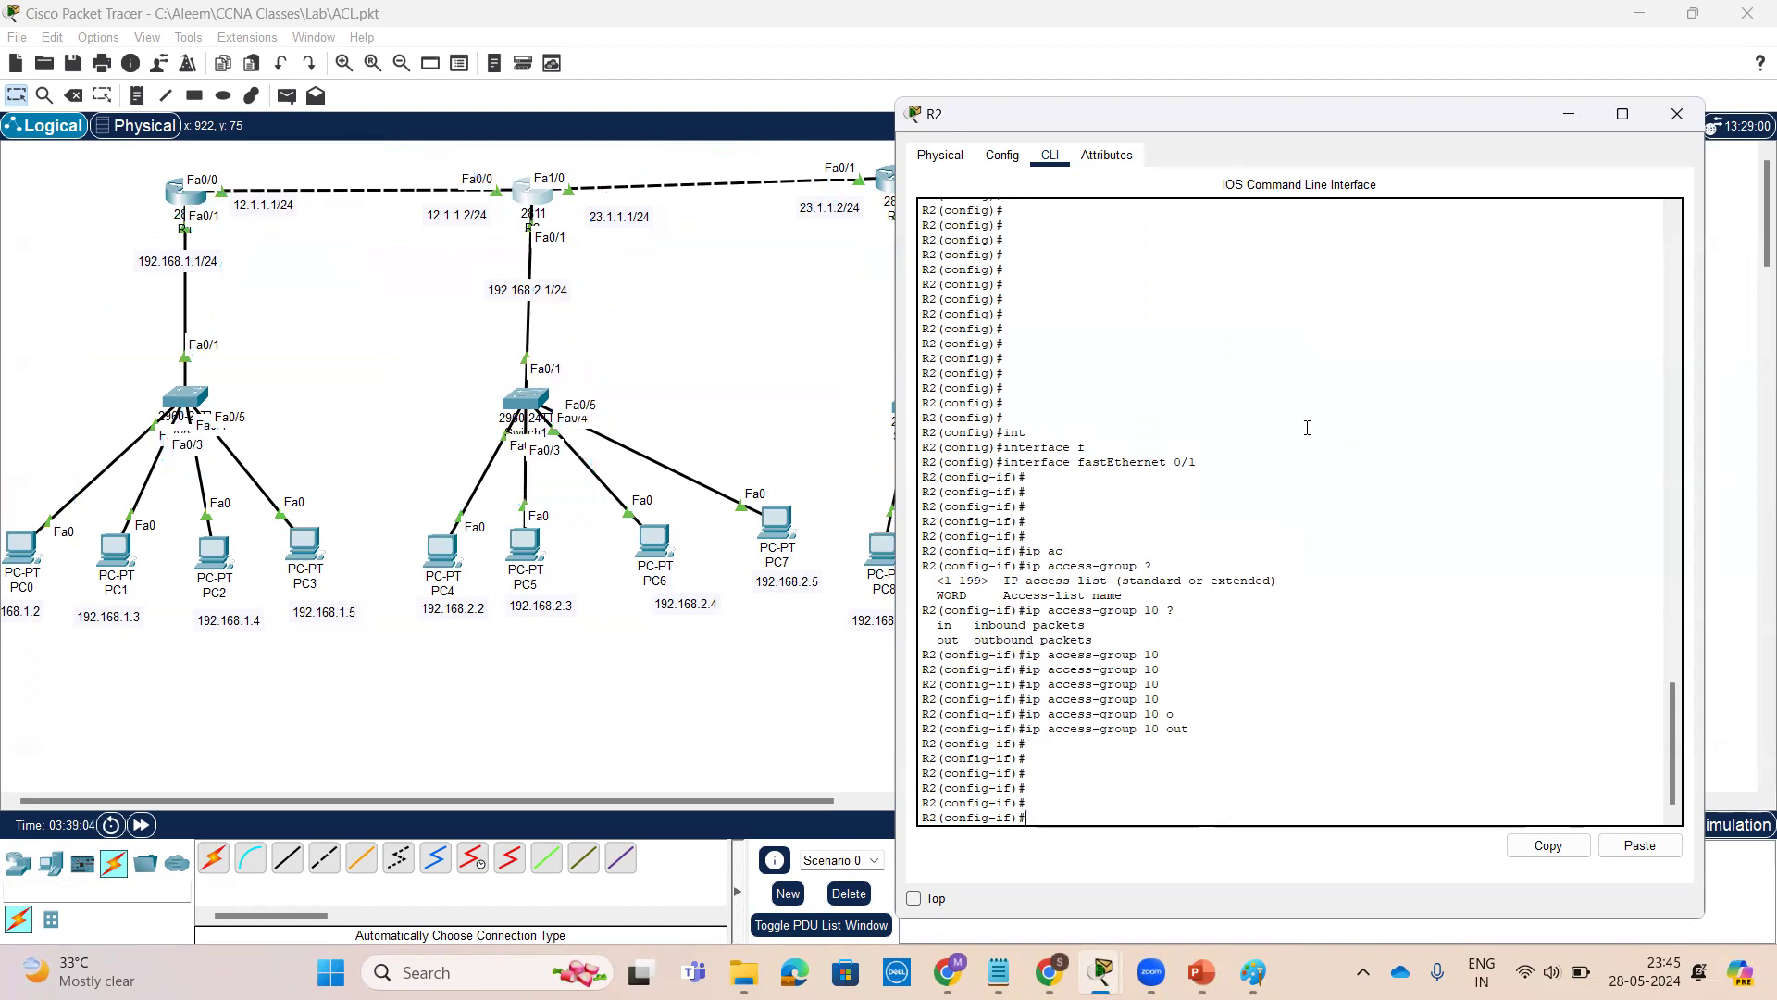
pyautogui.hotkey('ctrl', 'z')
pyautogui.press('Return')
pyautogui.press('Return')
pyautogui.press('Return')
pyautogui.write('sh')
pyautogui.press('Tab')
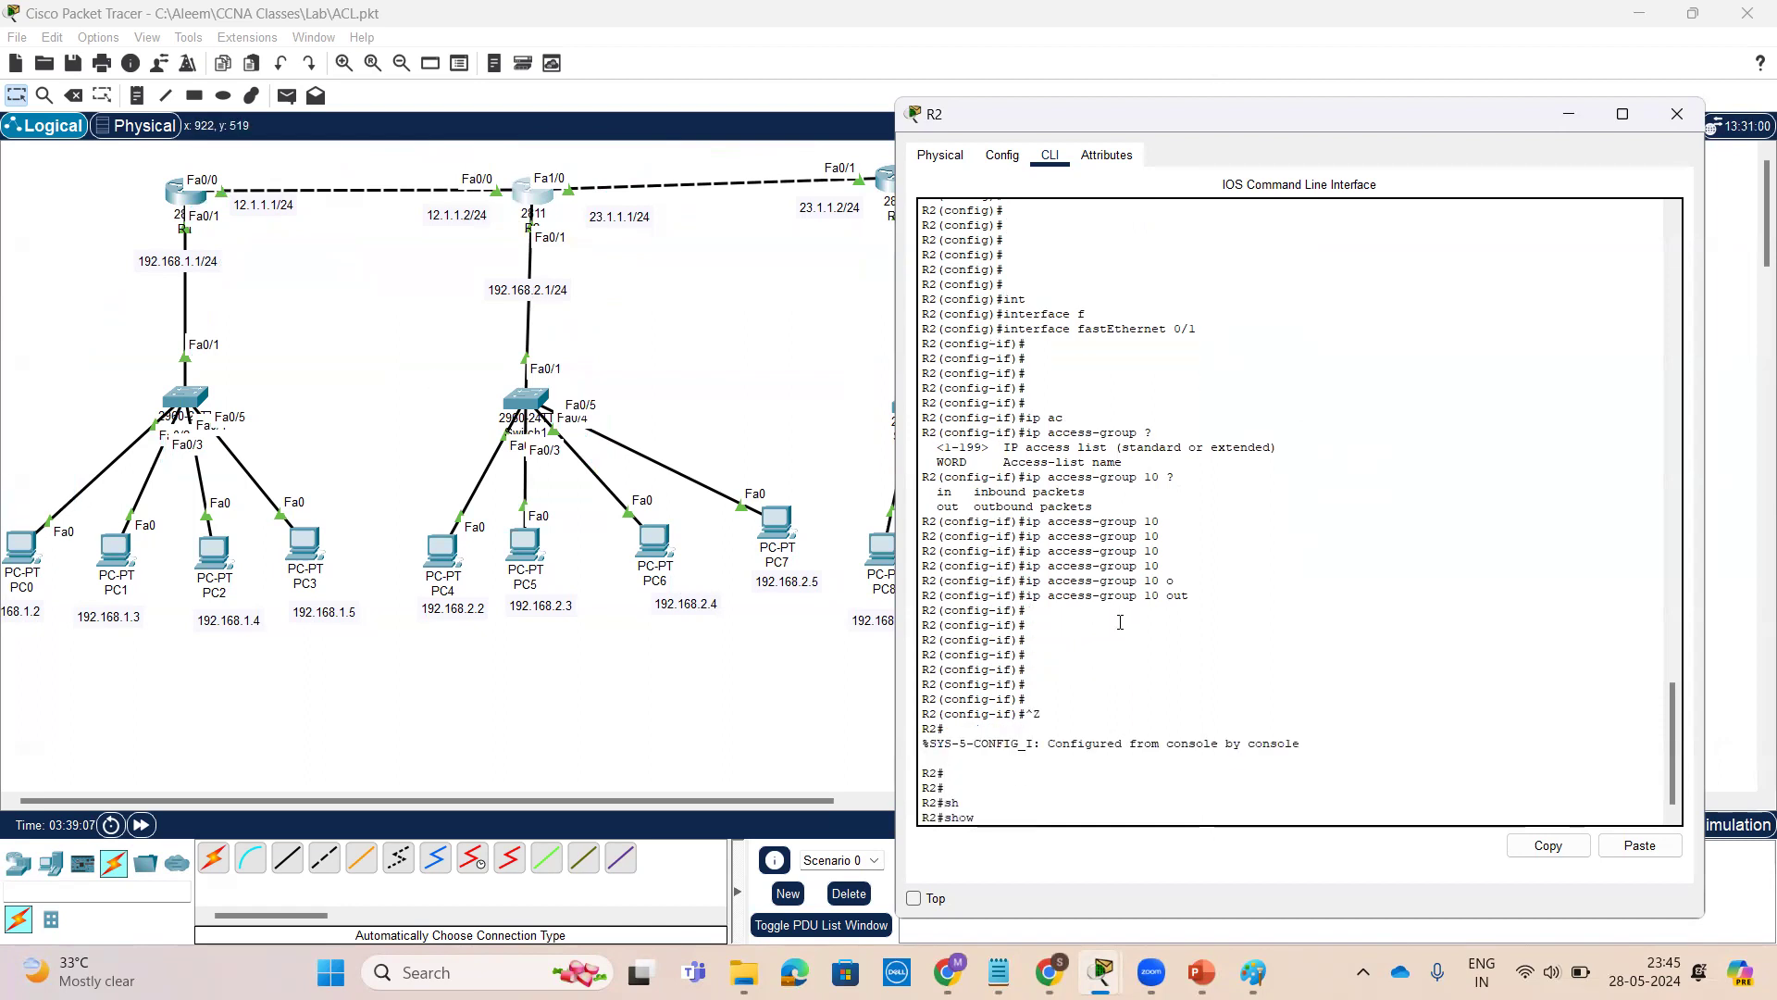
pyautogui.write('ac')
pyautogui.press('Tab')
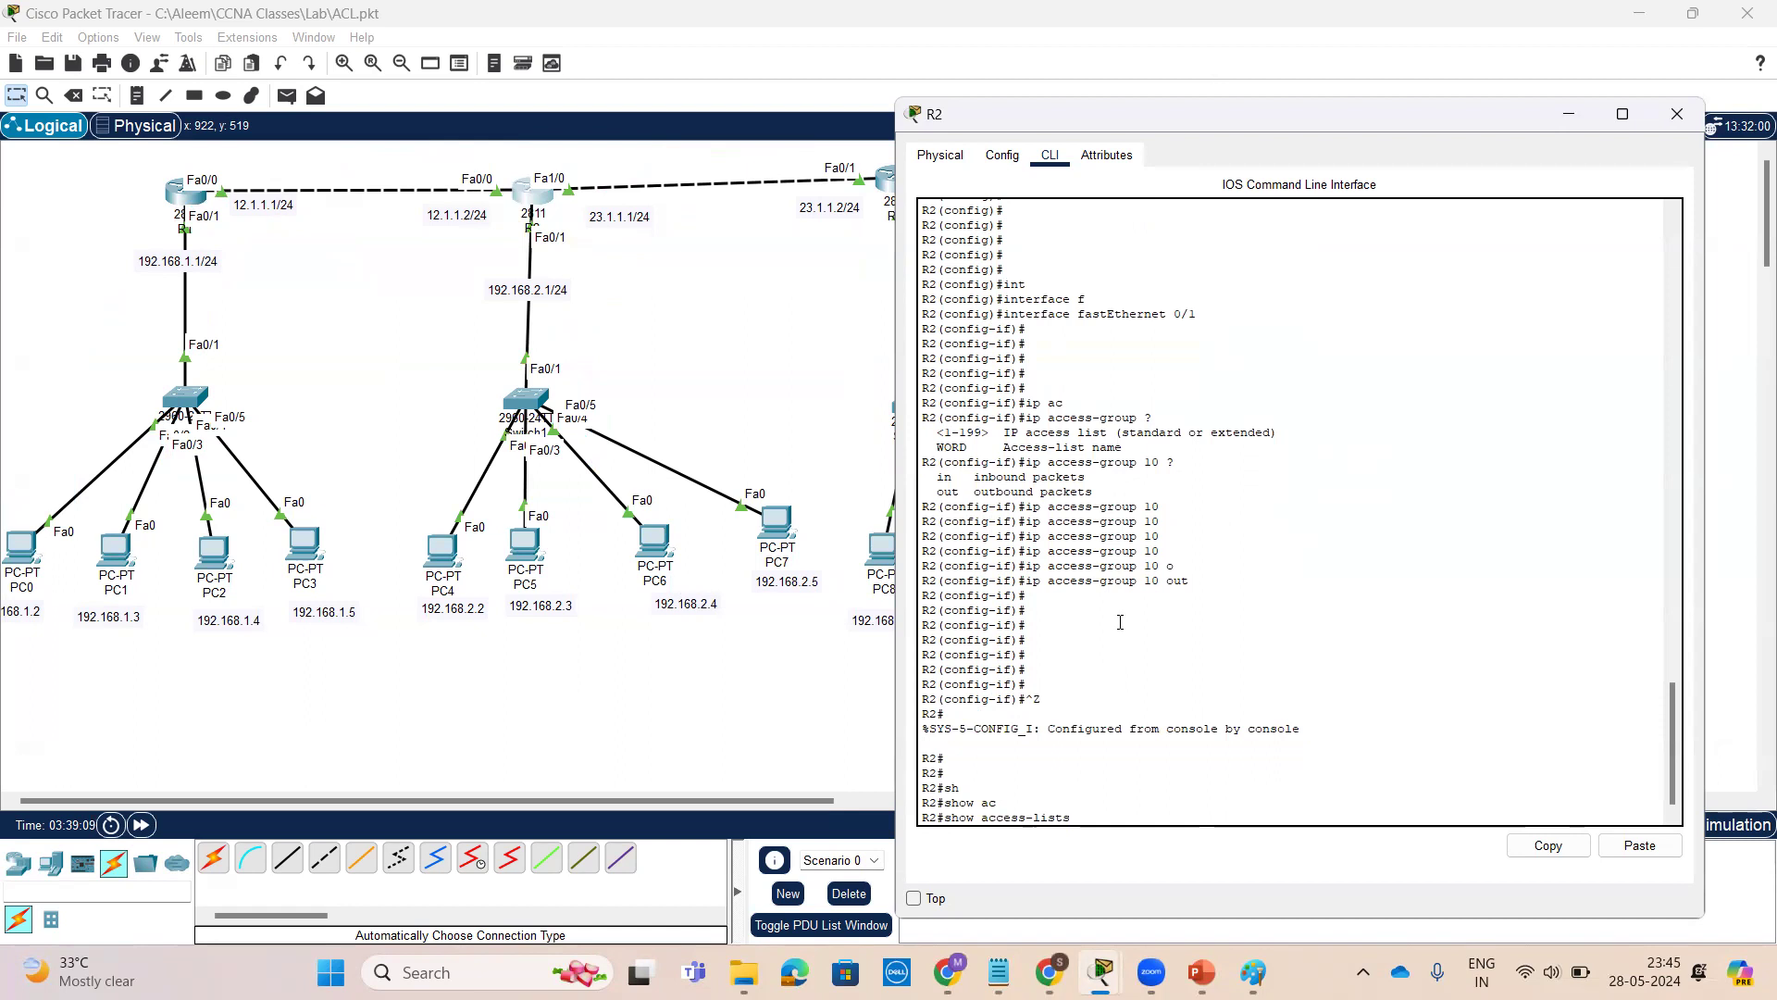
pyautogui.press('Return')
pyautogui.press('Return')
pyautogui.press('Return')
pyautogui.press('Return')
pyautogui.press('Return')
pyautogui.press('Return')
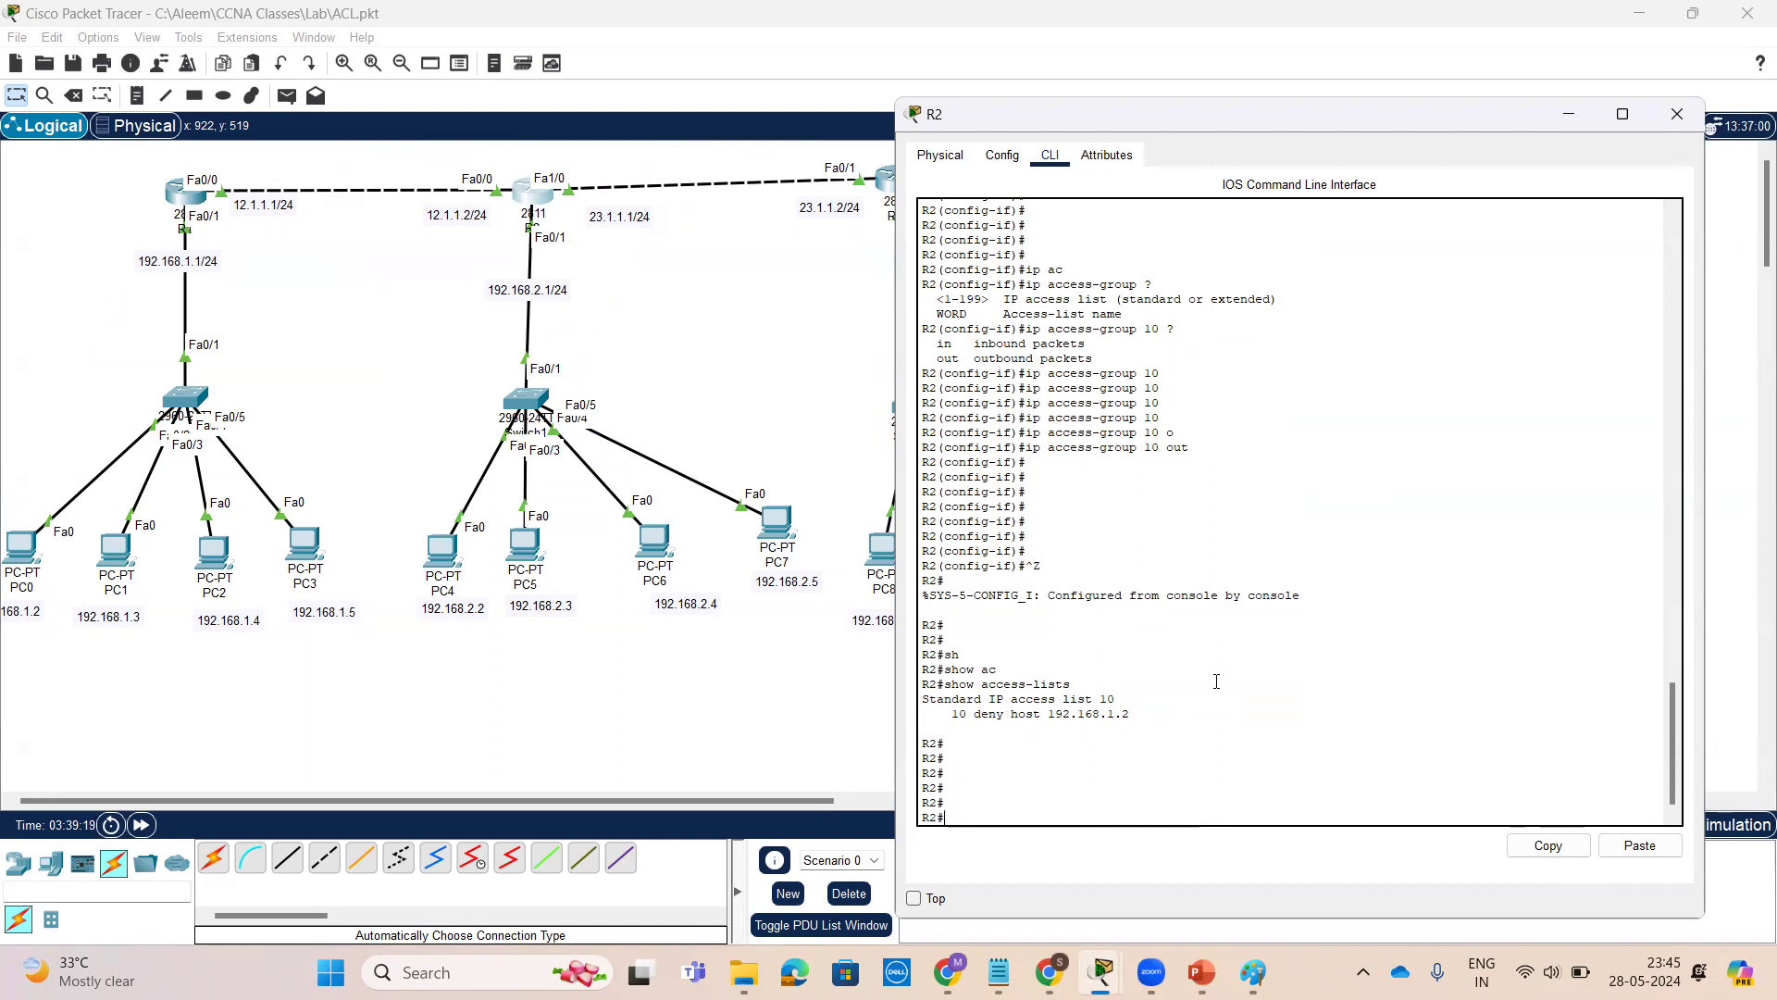
# Display only access list 10 with show access-lists 10, checking its help options first
pyautogui.press('Up')
pyautogui.write('?')
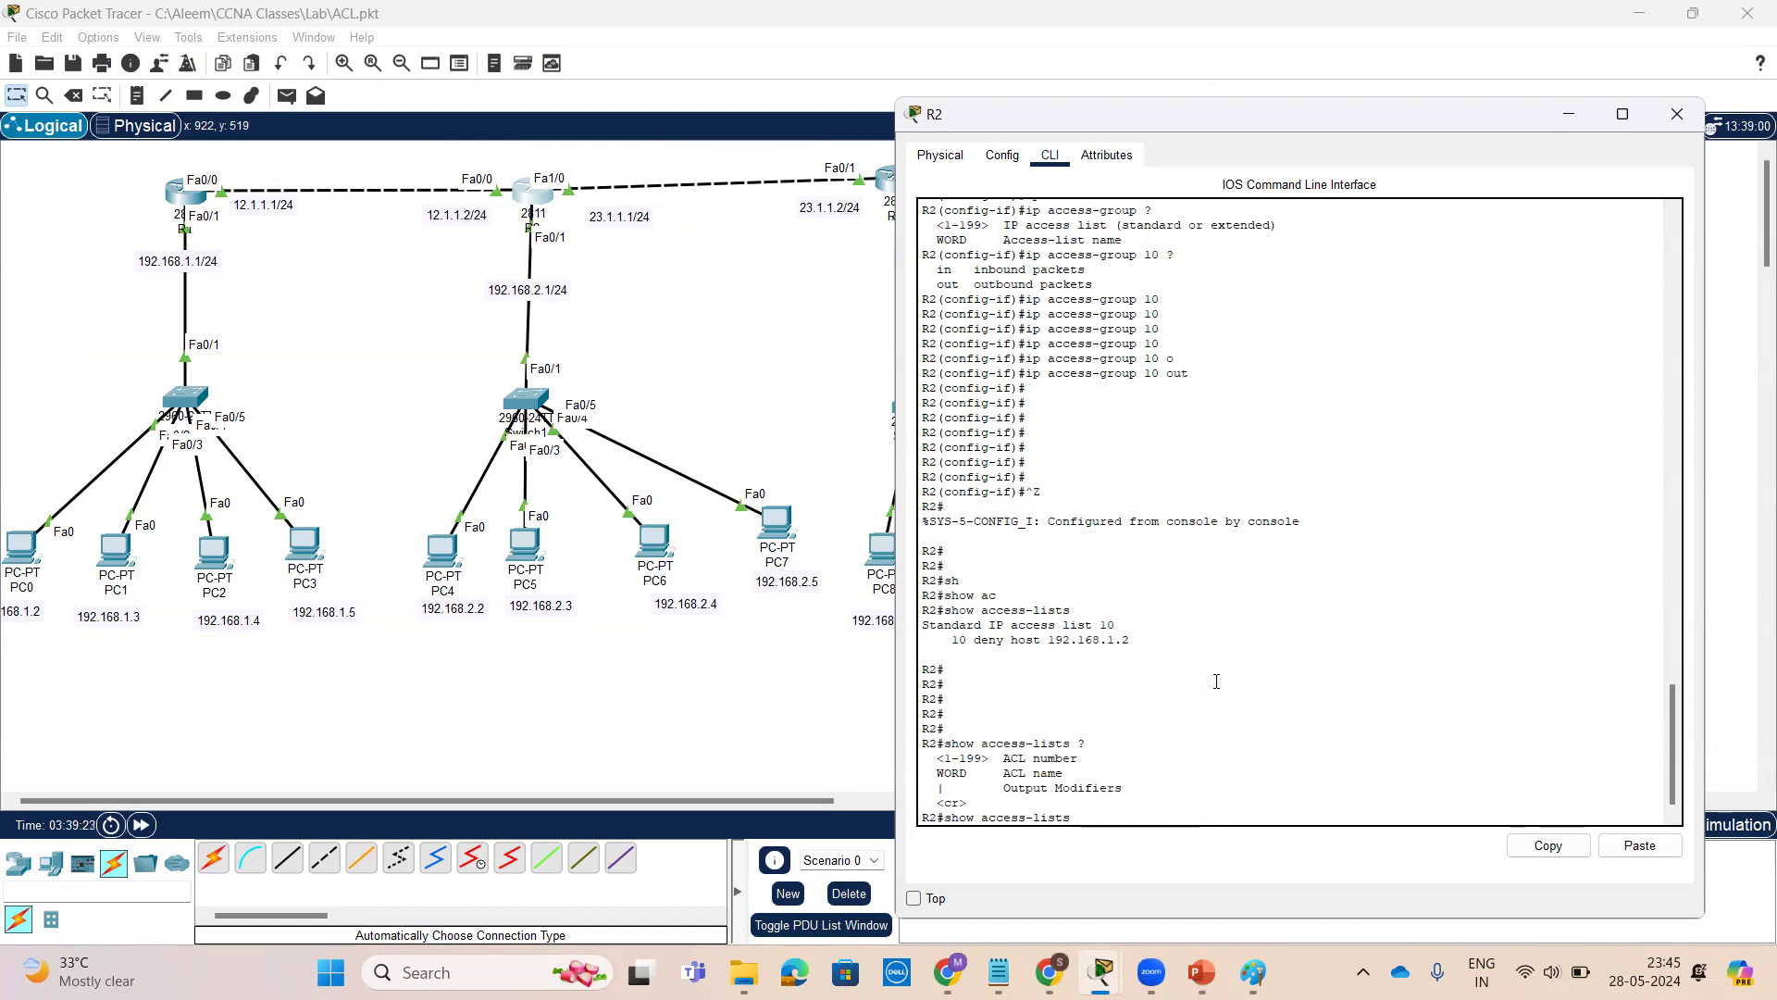
pyautogui.write('10 ?')
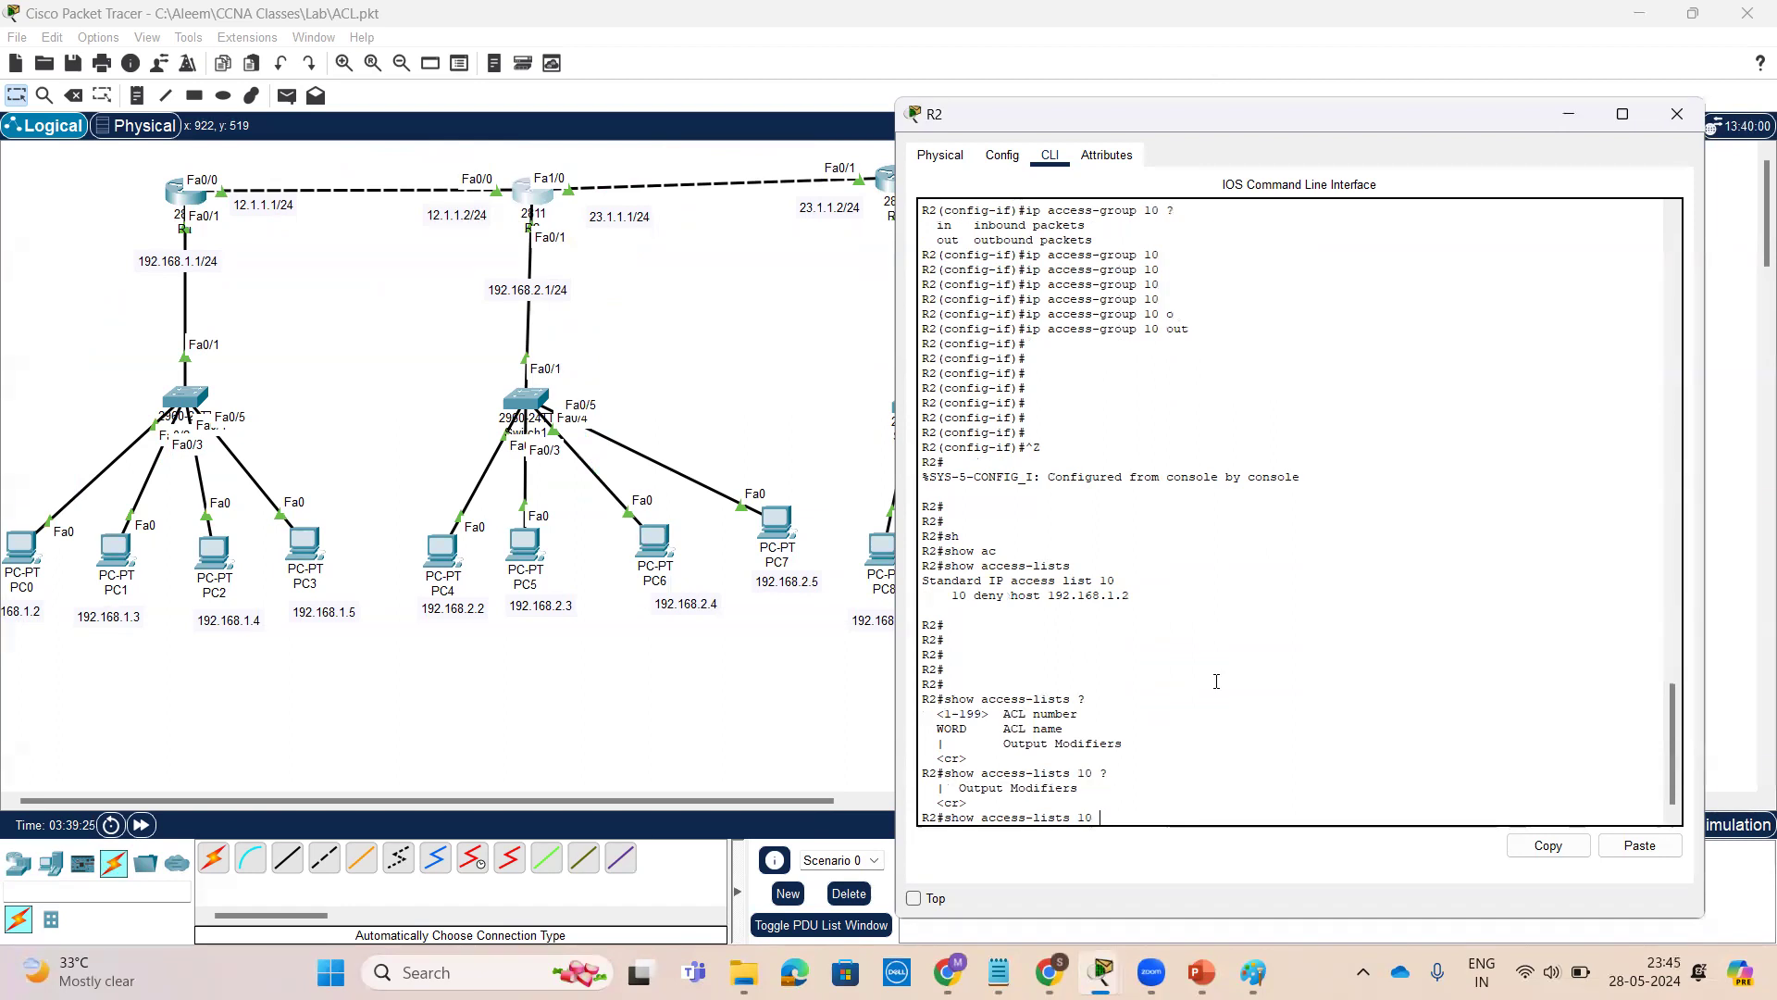
pyautogui.press('Return')
pyautogui.press('Return')
pyautogui.press('Return')
pyautogui.press('Return')
pyautogui.press('Return')
pyautogui.press('Return')
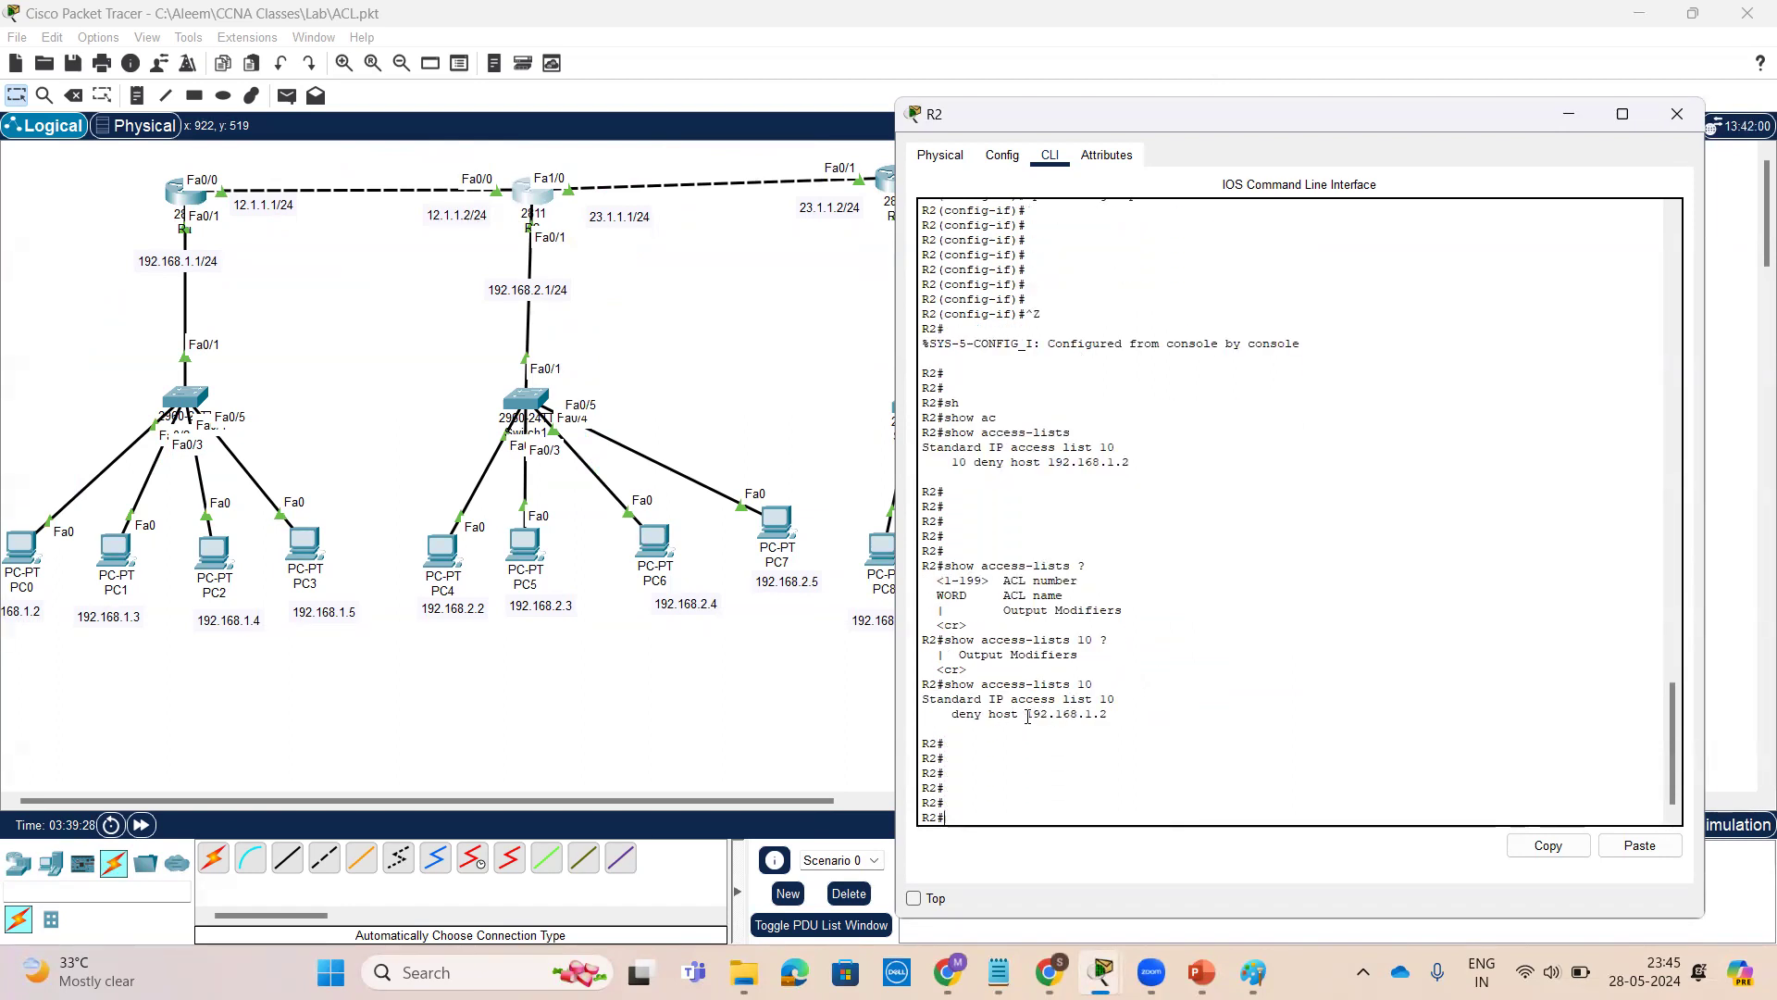
pyautogui.moveTo(1088, 685); pyautogui.dragTo(947, 684)
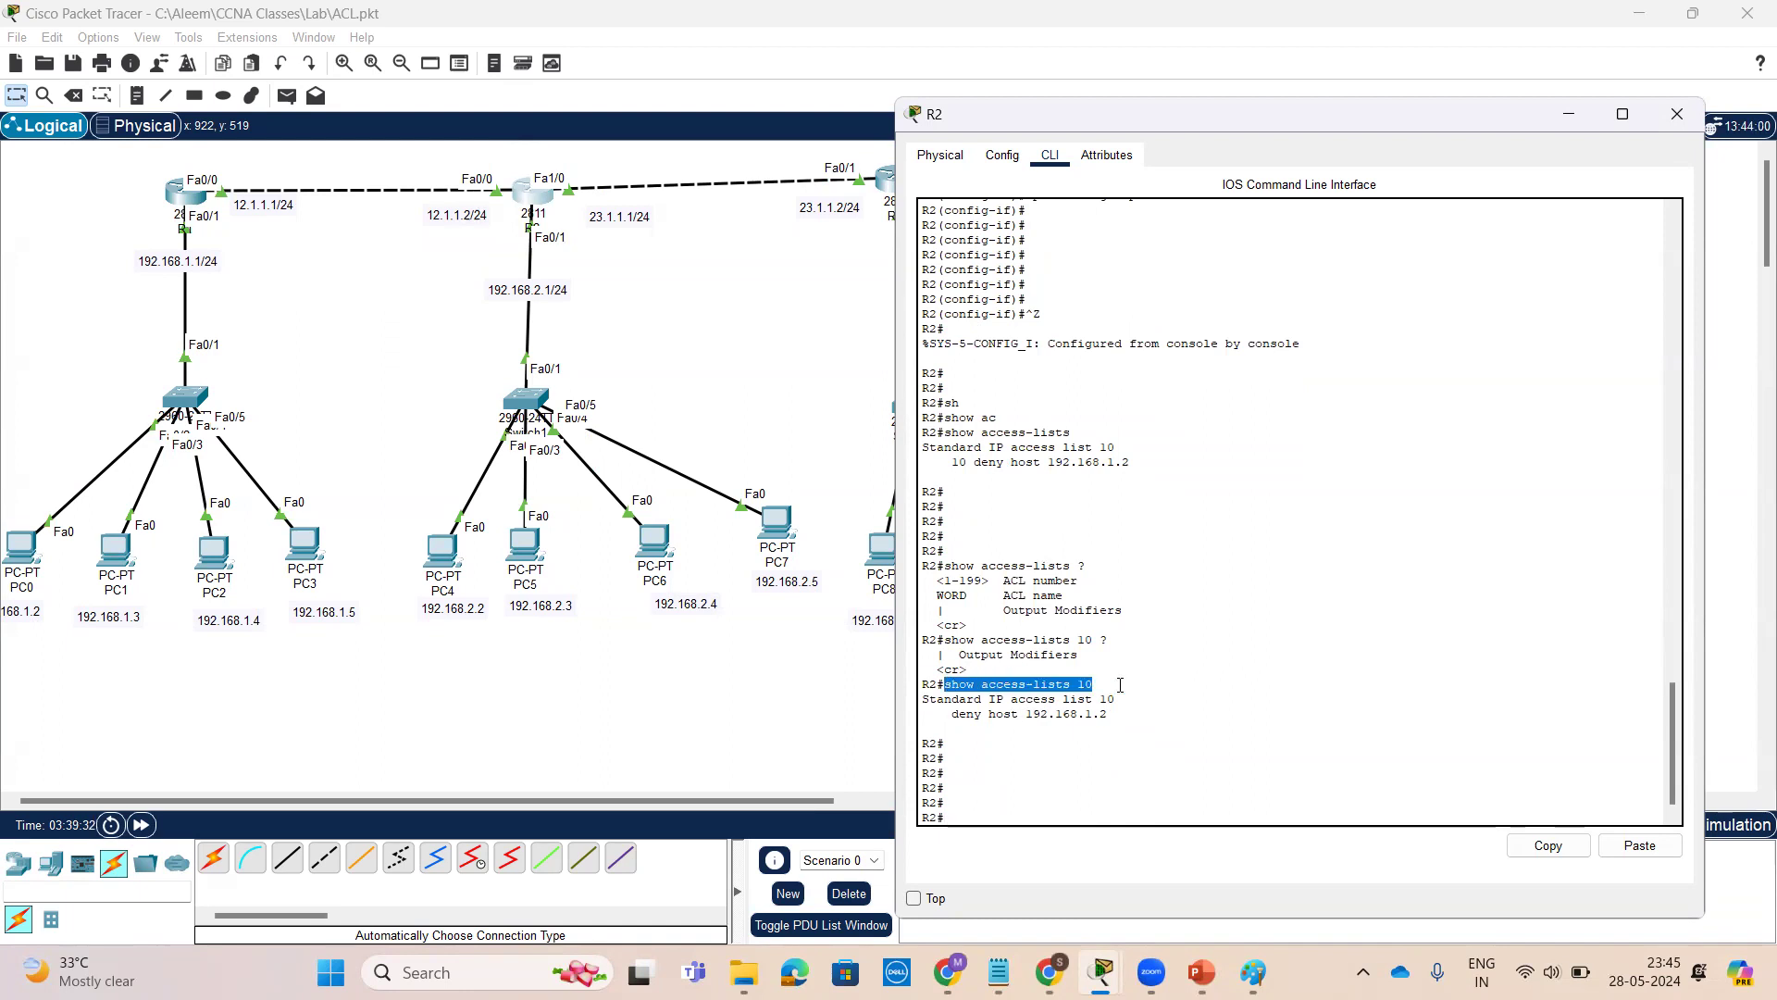
pyautogui.moveTo(1096, 685); pyautogui.dragTo(1074, 684)
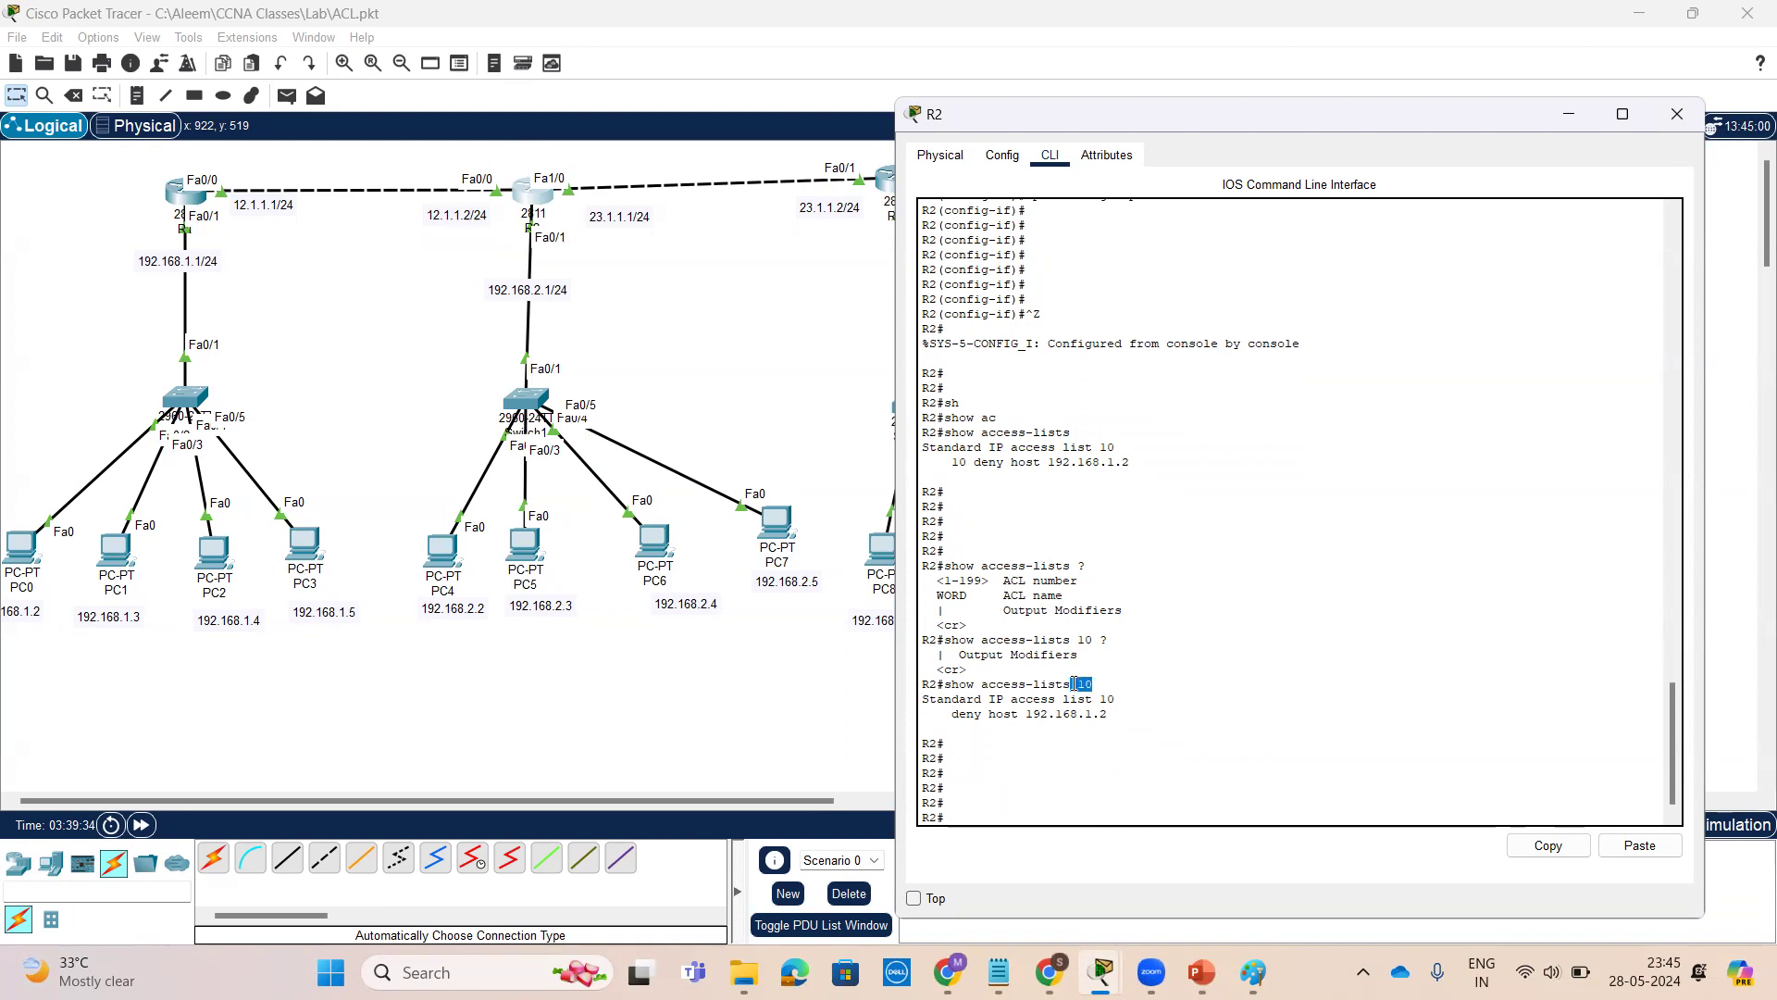
pyautogui.scroll(1, 1129, 552)
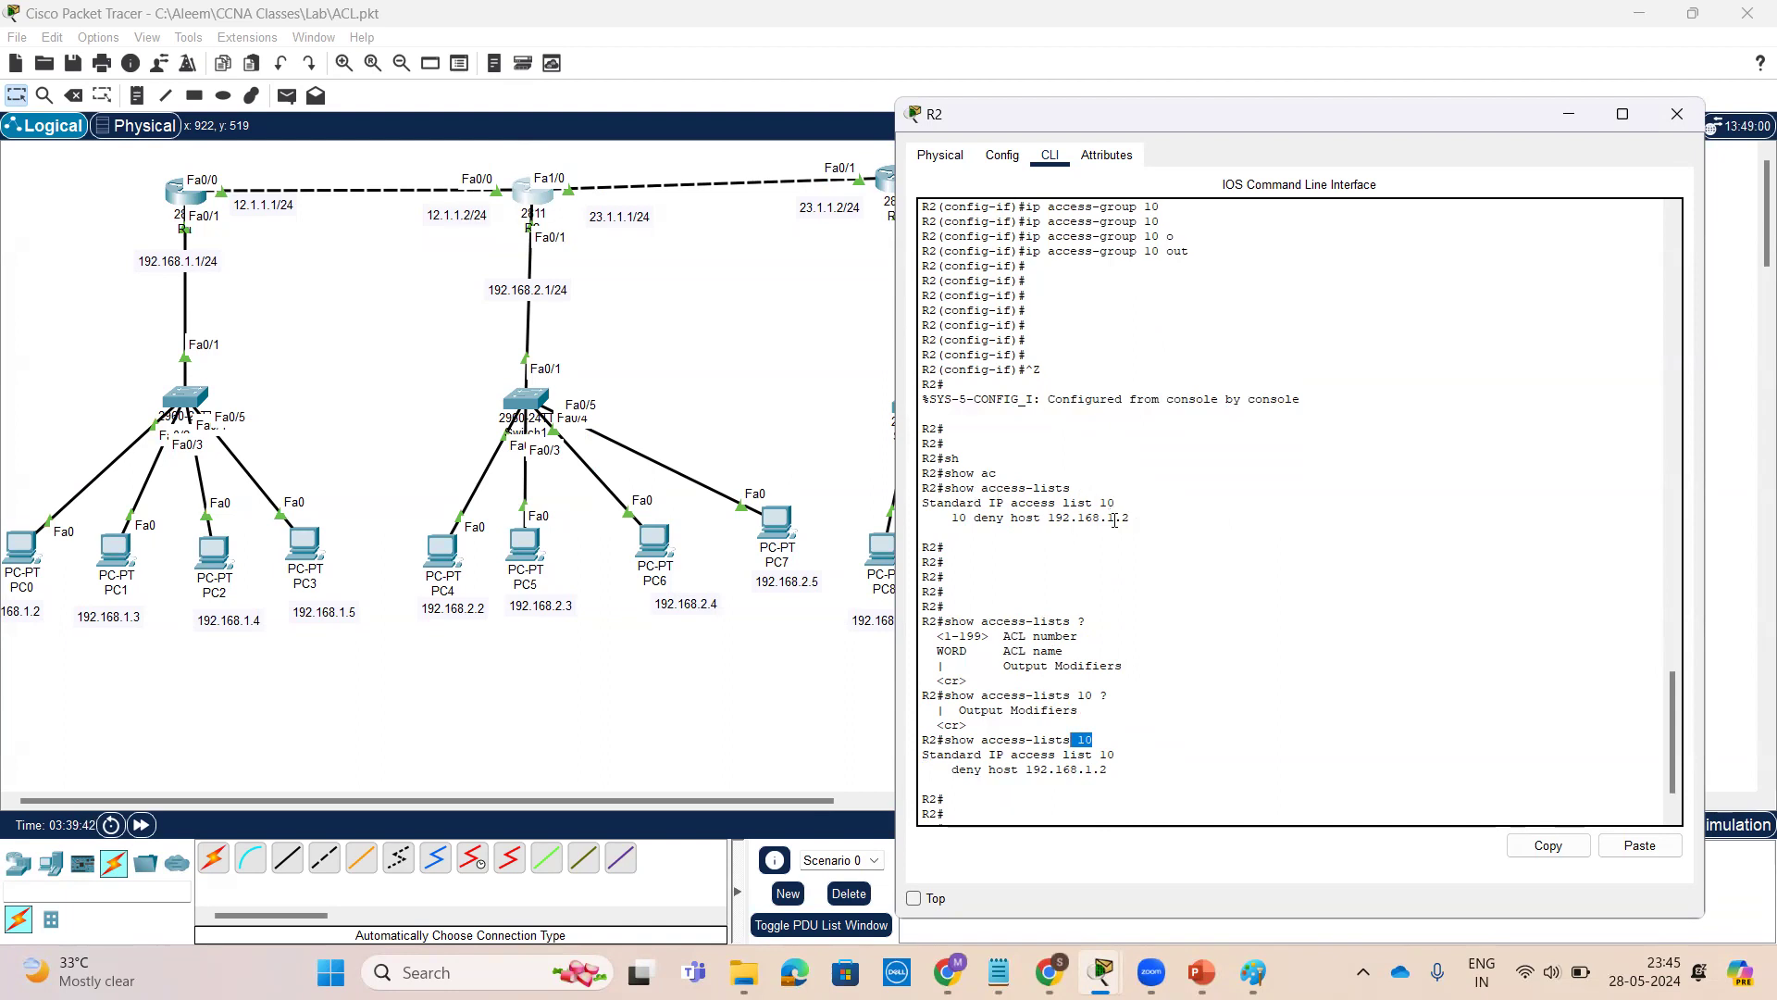
pyautogui.press('Return')
pyautogui.press('Return')
pyautogui.press('Return')
pyautogui.press('Return')
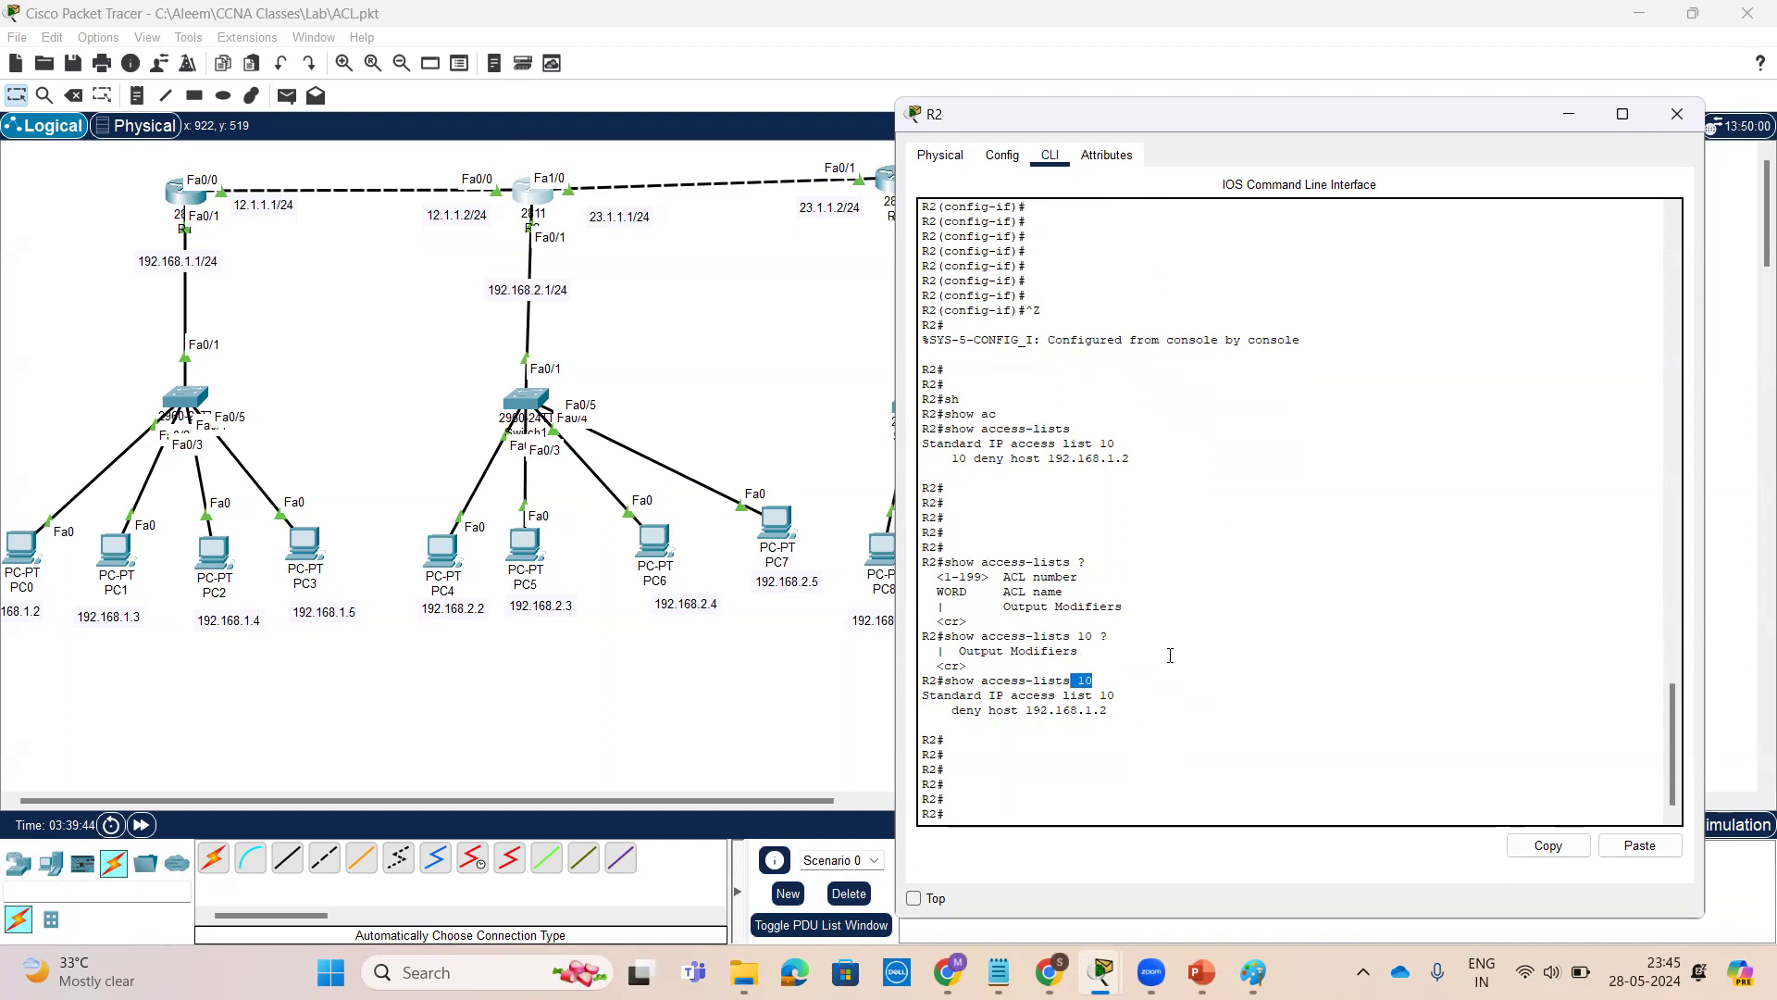
# Open PC0's command prompt and ping 192.168.2.2 to test the access list
pyautogui.click(14, 551)
pyautogui.click(14, 551)
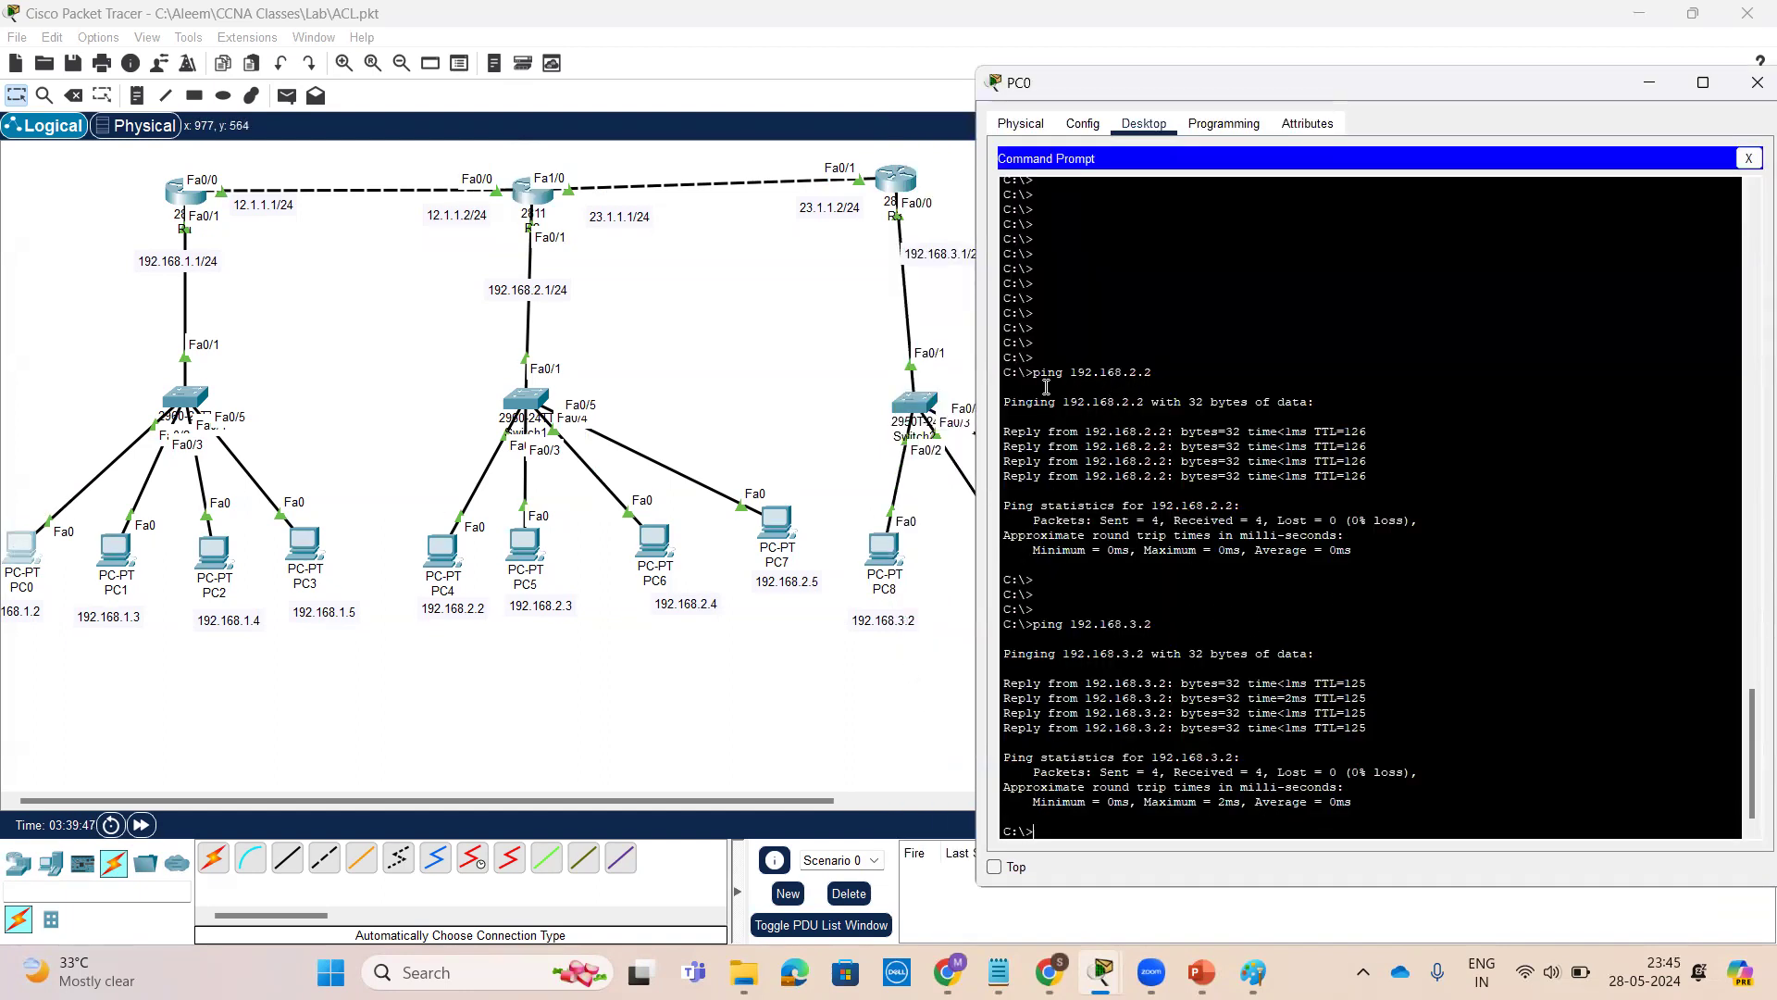
pyautogui.press('Return')
pyautogui.press('Return')
pyautogui.press('Return')
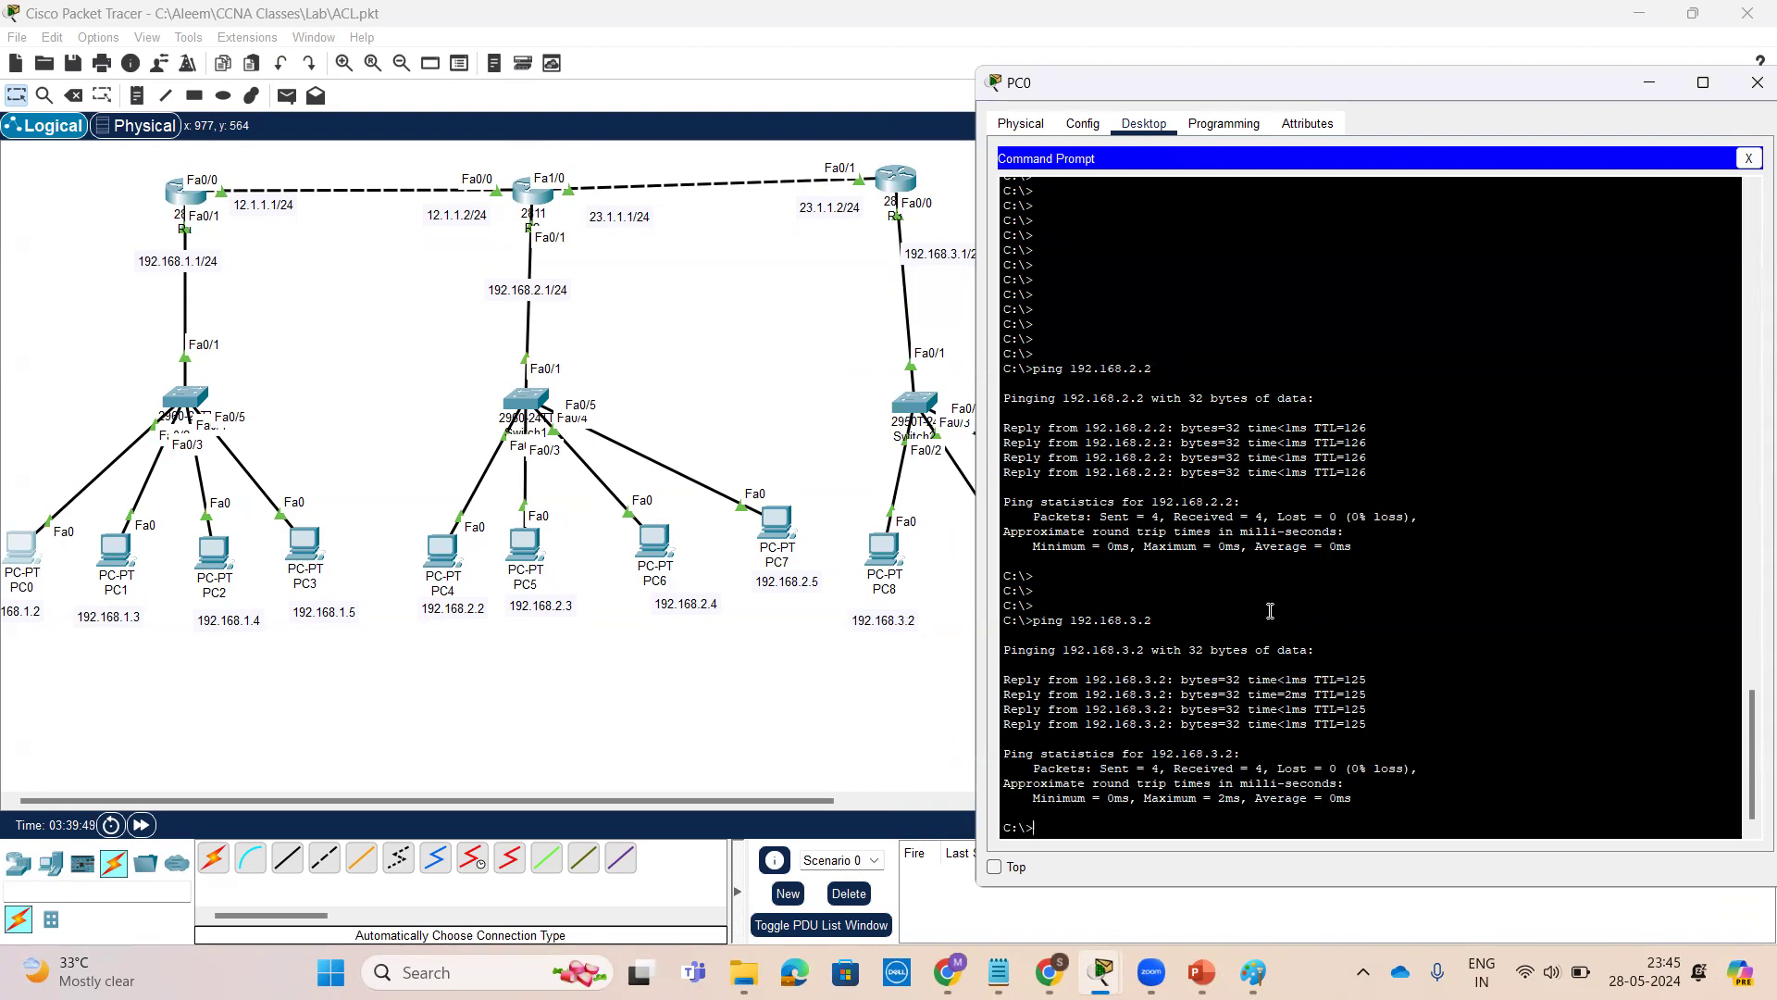
pyautogui.press('Up')
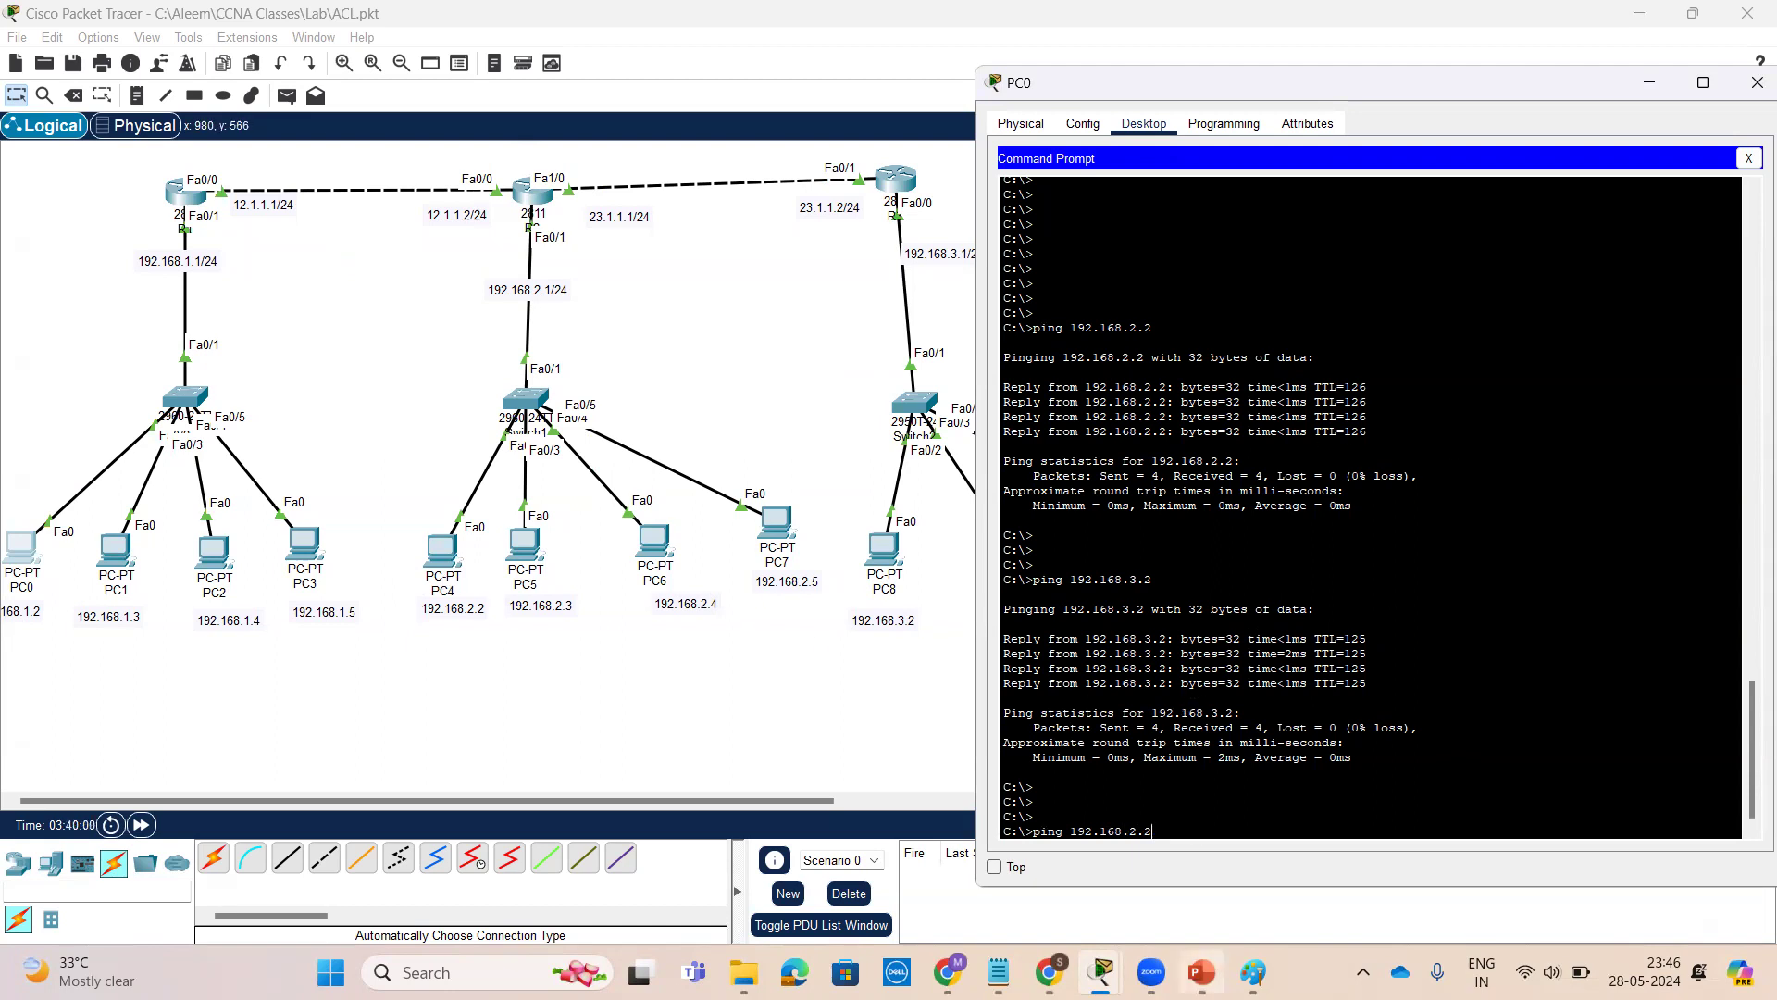
pyautogui.moveTo(1201, 972)
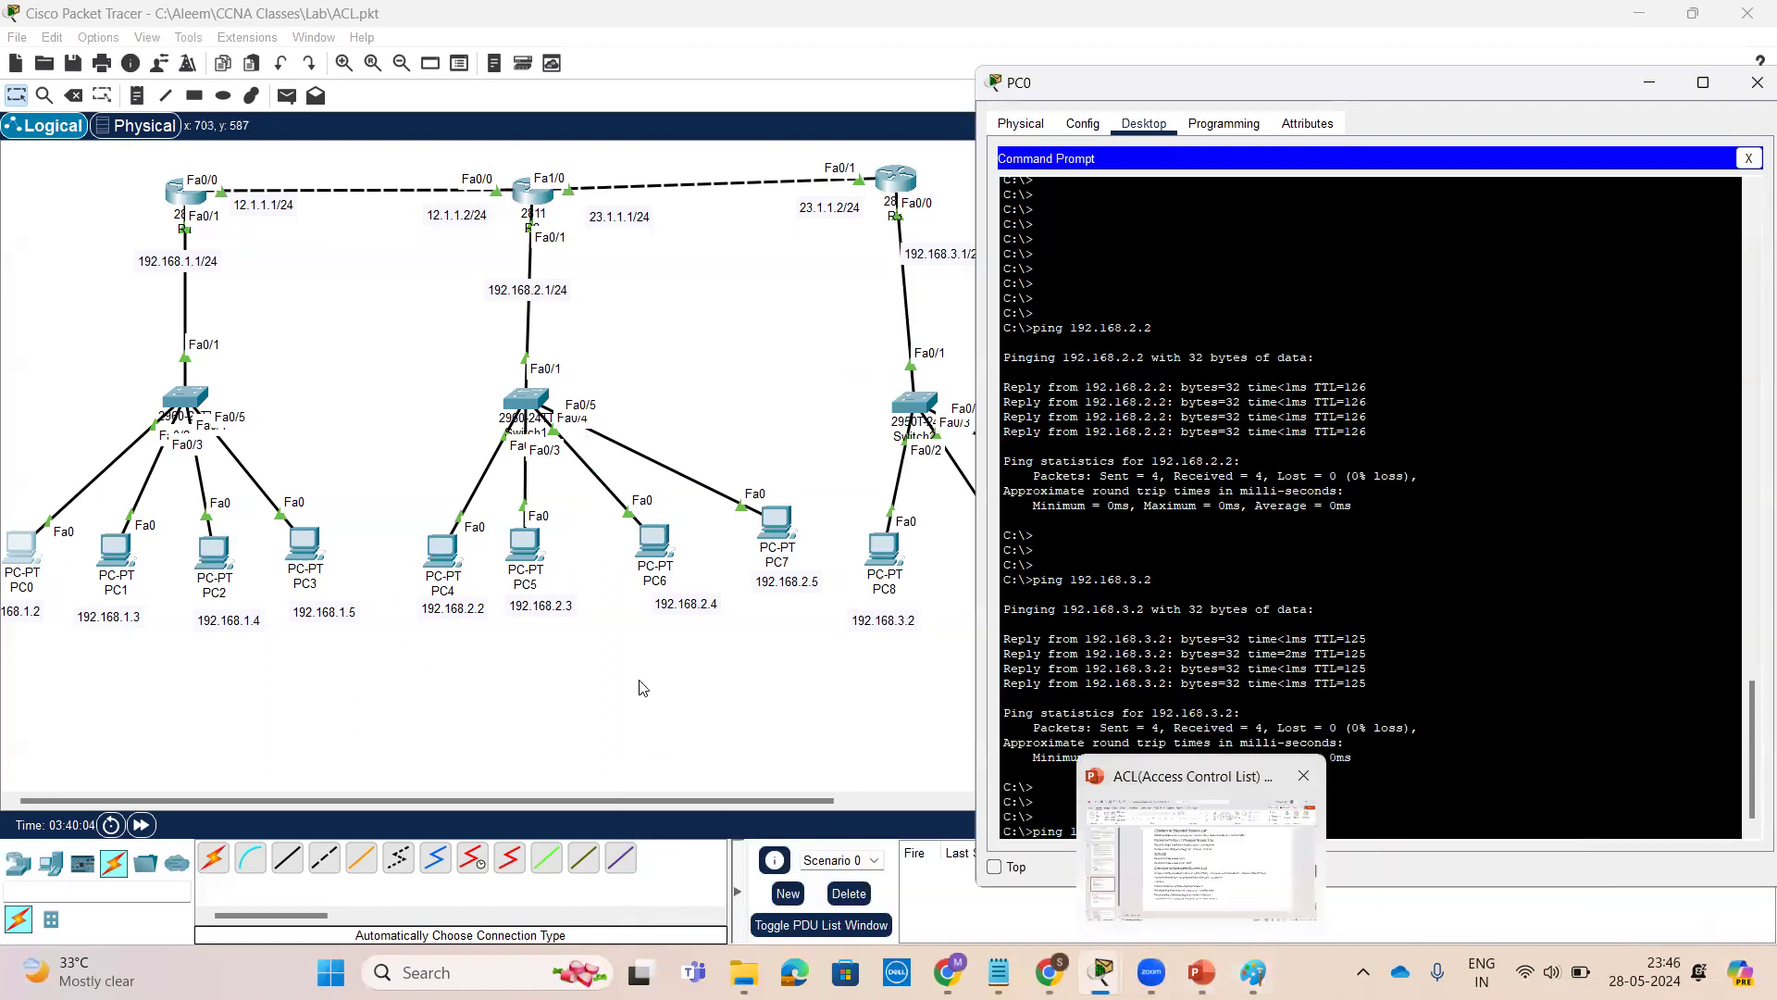
pyautogui.click(1372, 798)
pyautogui.press('Return')
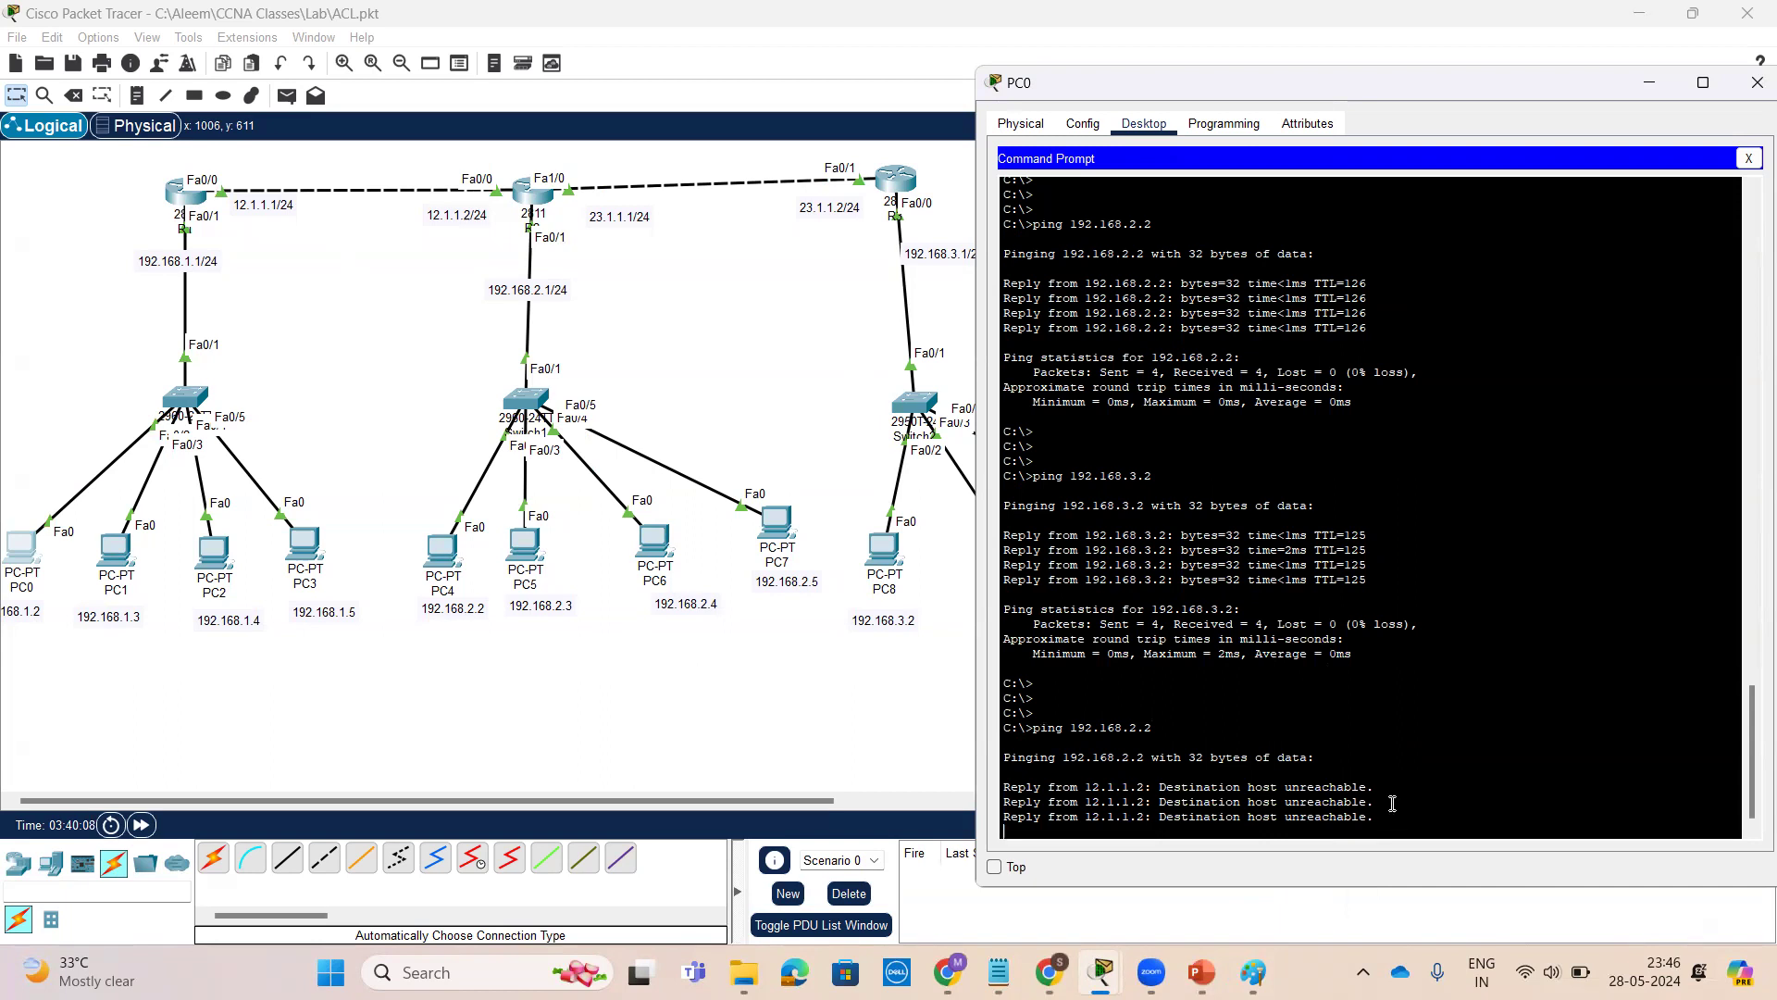
# Open PC1's command prompt and ping 192.168.2.2 again
pyautogui.click(114, 553)
pyautogui.click(114, 553)
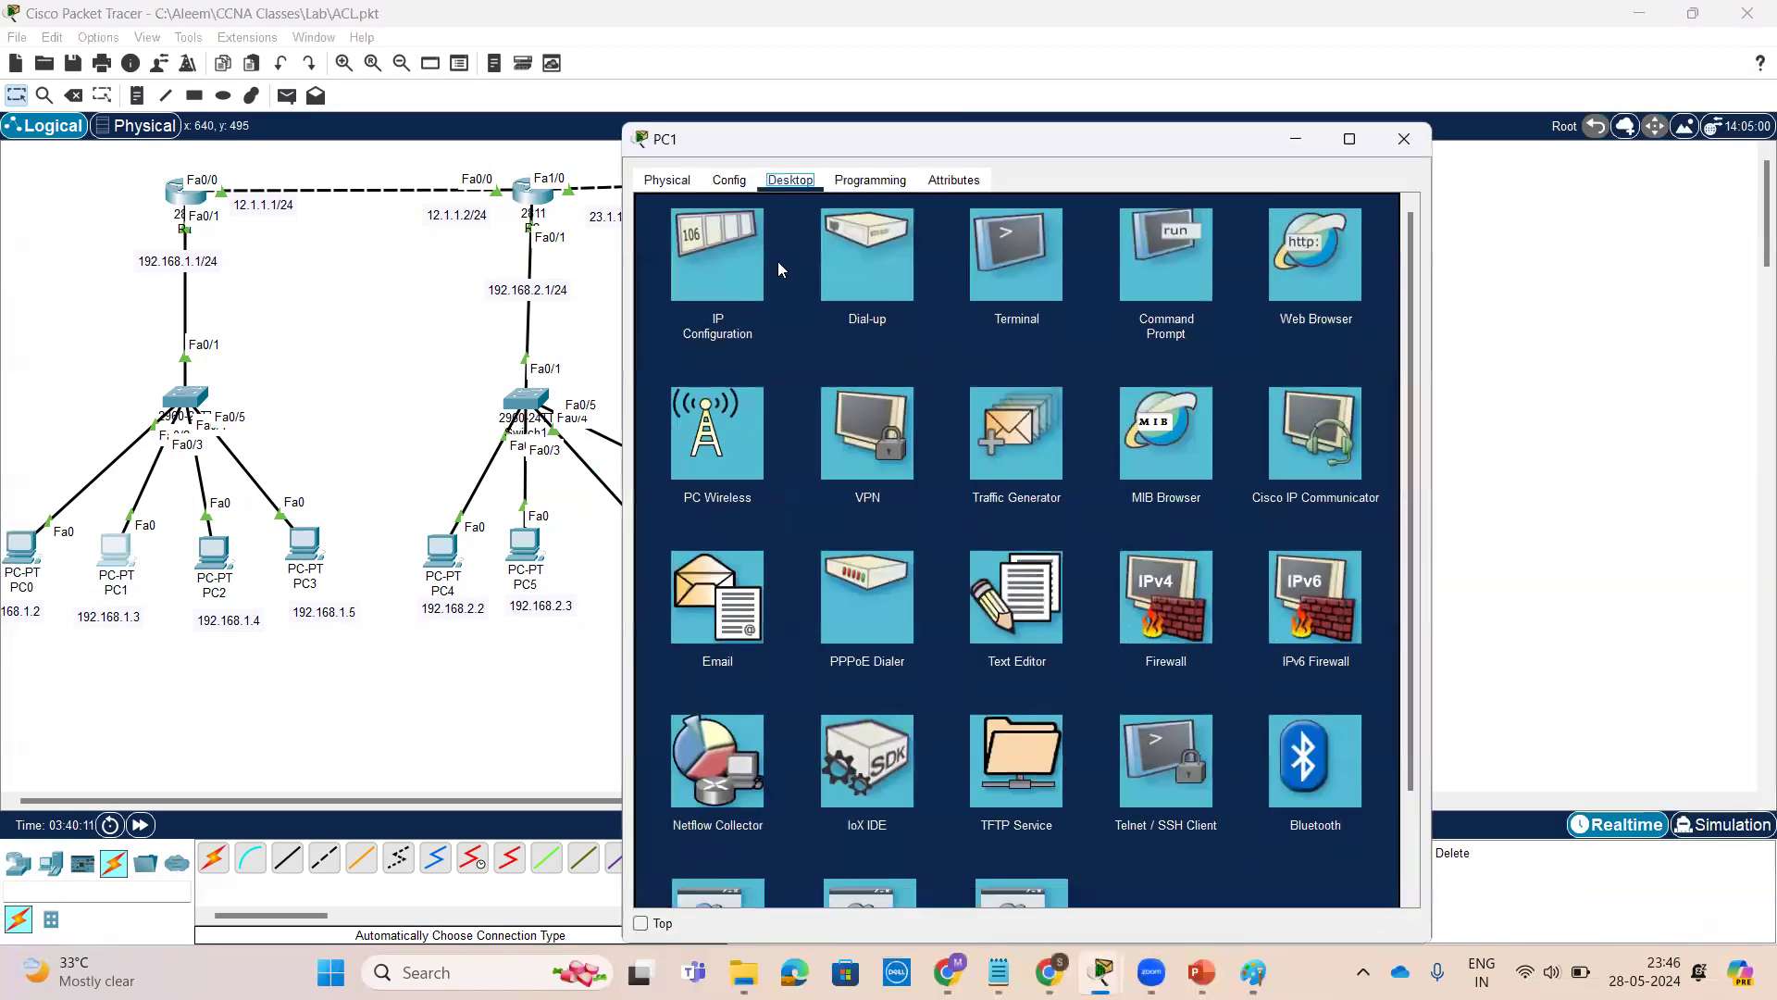
pyautogui.click(1178, 281)
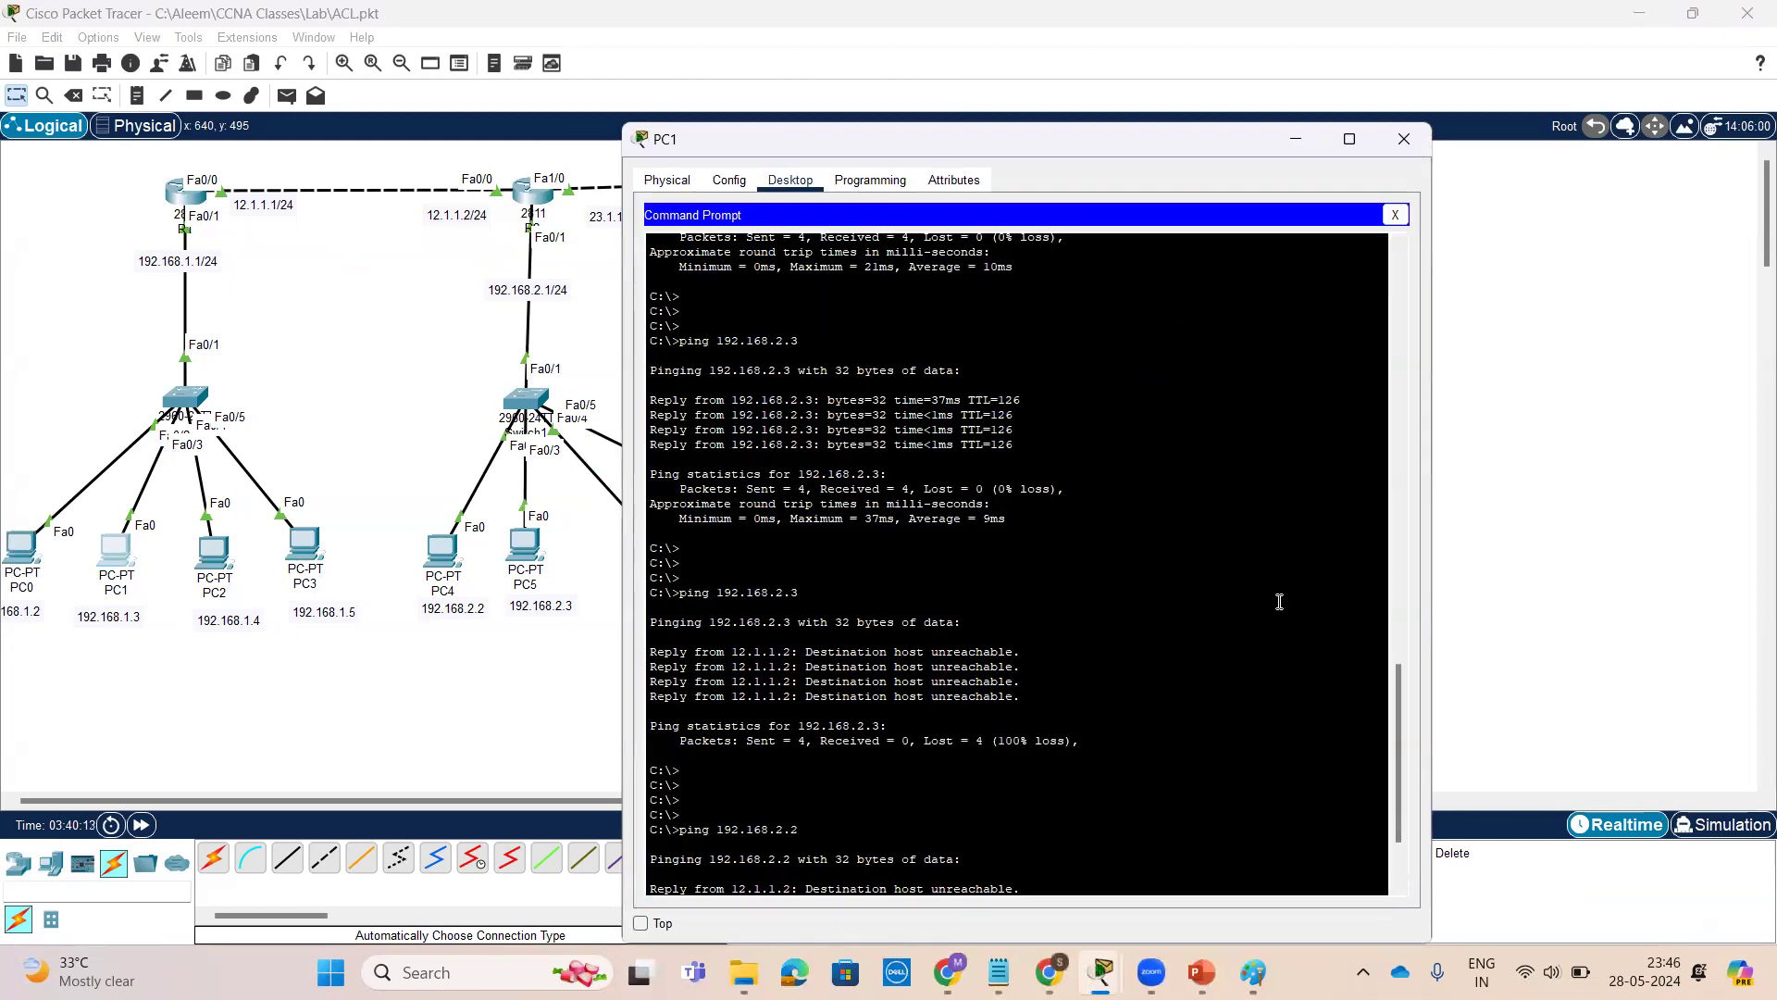
pyautogui.scroll(-10, 1280, 601)
pyautogui.press('Return')
pyautogui.press('Return')
pyautogui.press('Return')
pyautogui.press('Up')
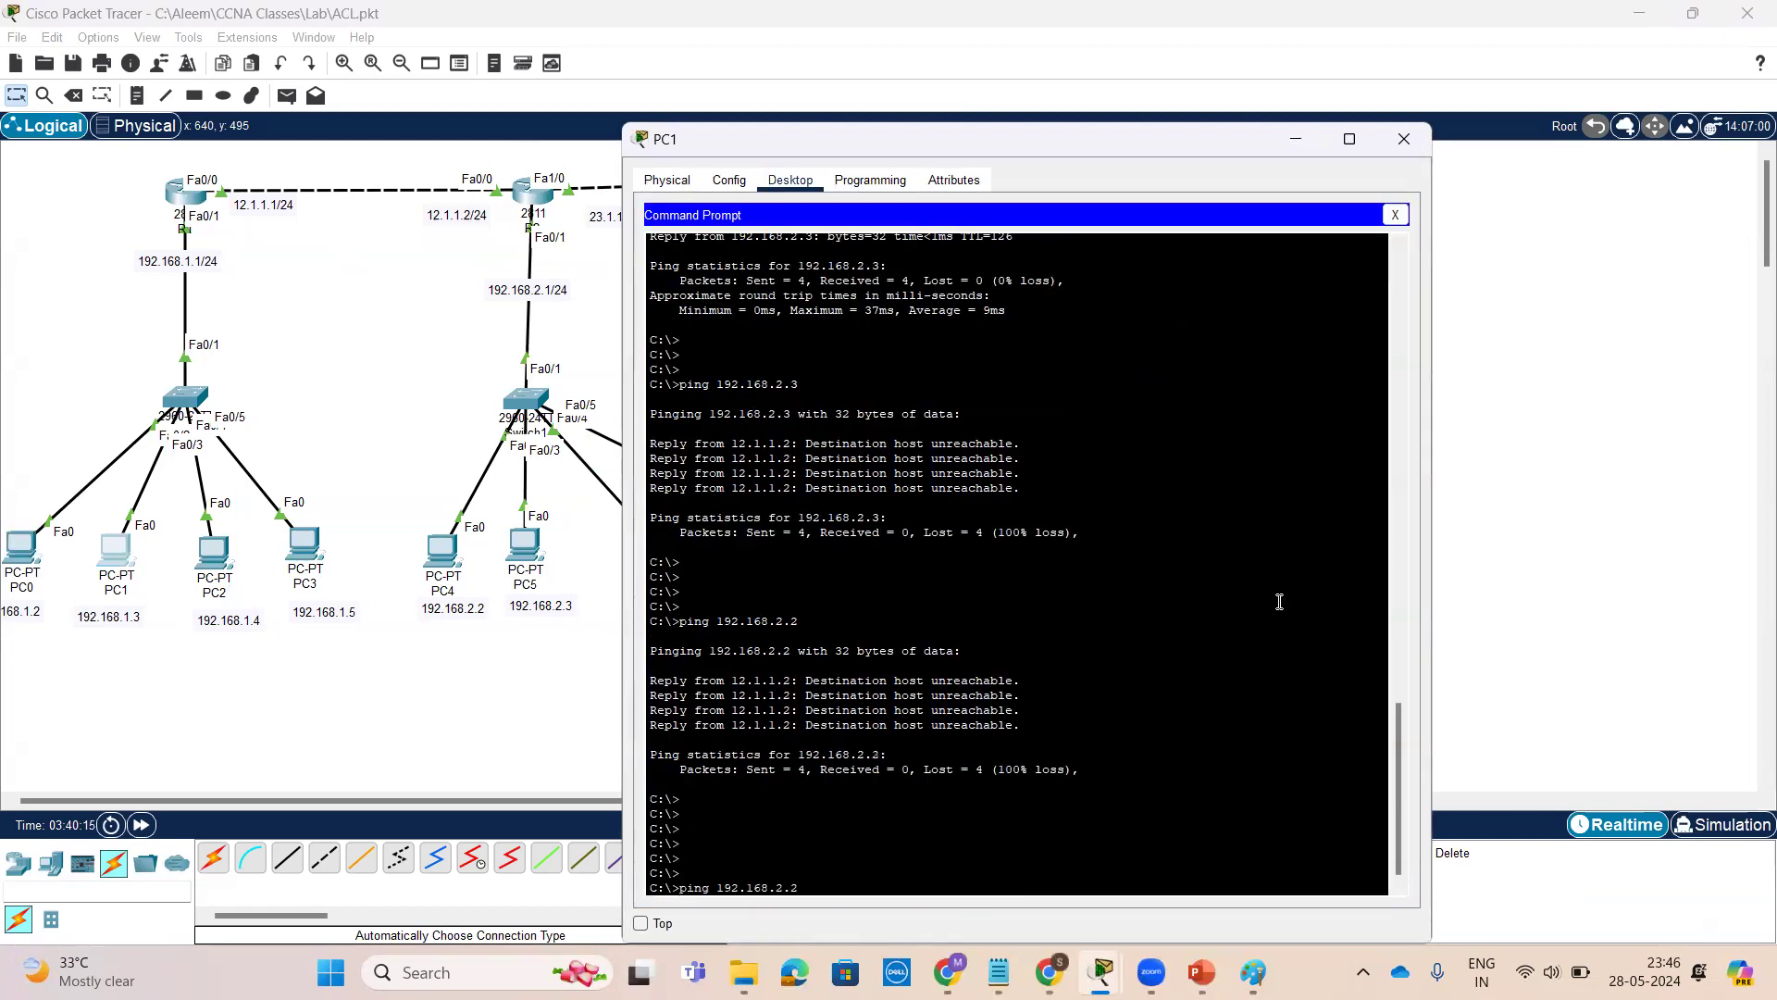
pyautogui.press('Return')
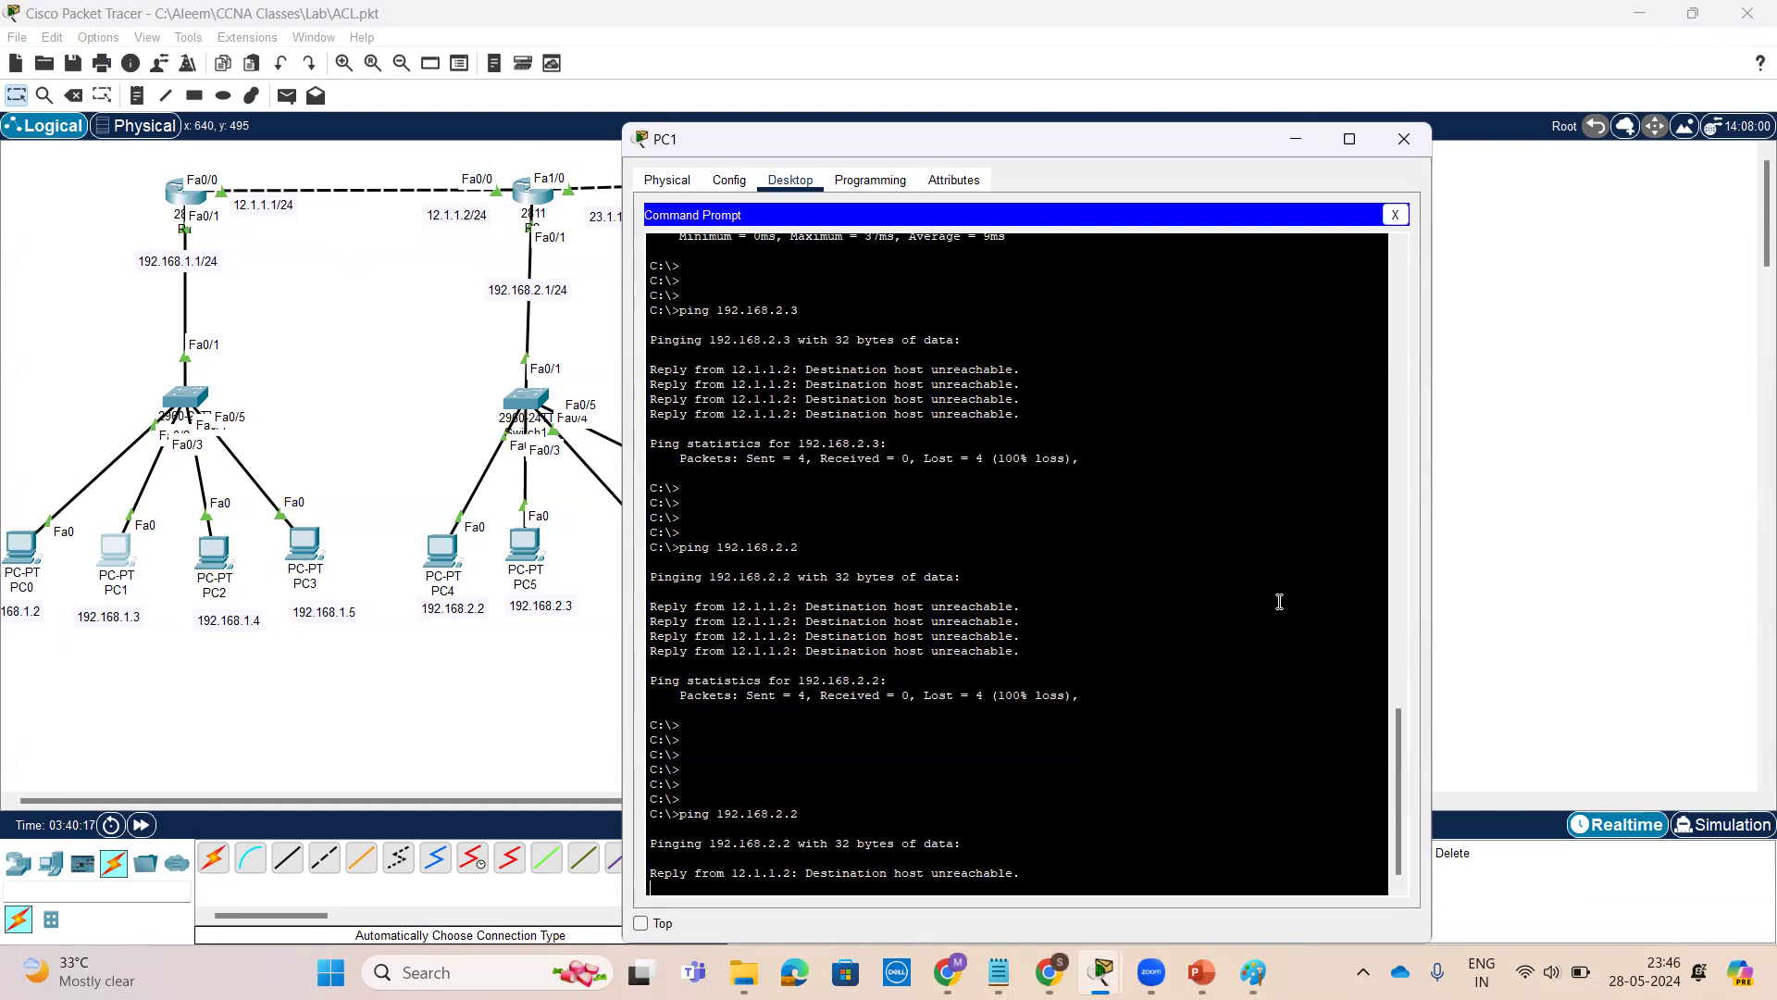
# Open PC2's command prompt and ping 192.168.2.2
pyautogui.click(212, 567)
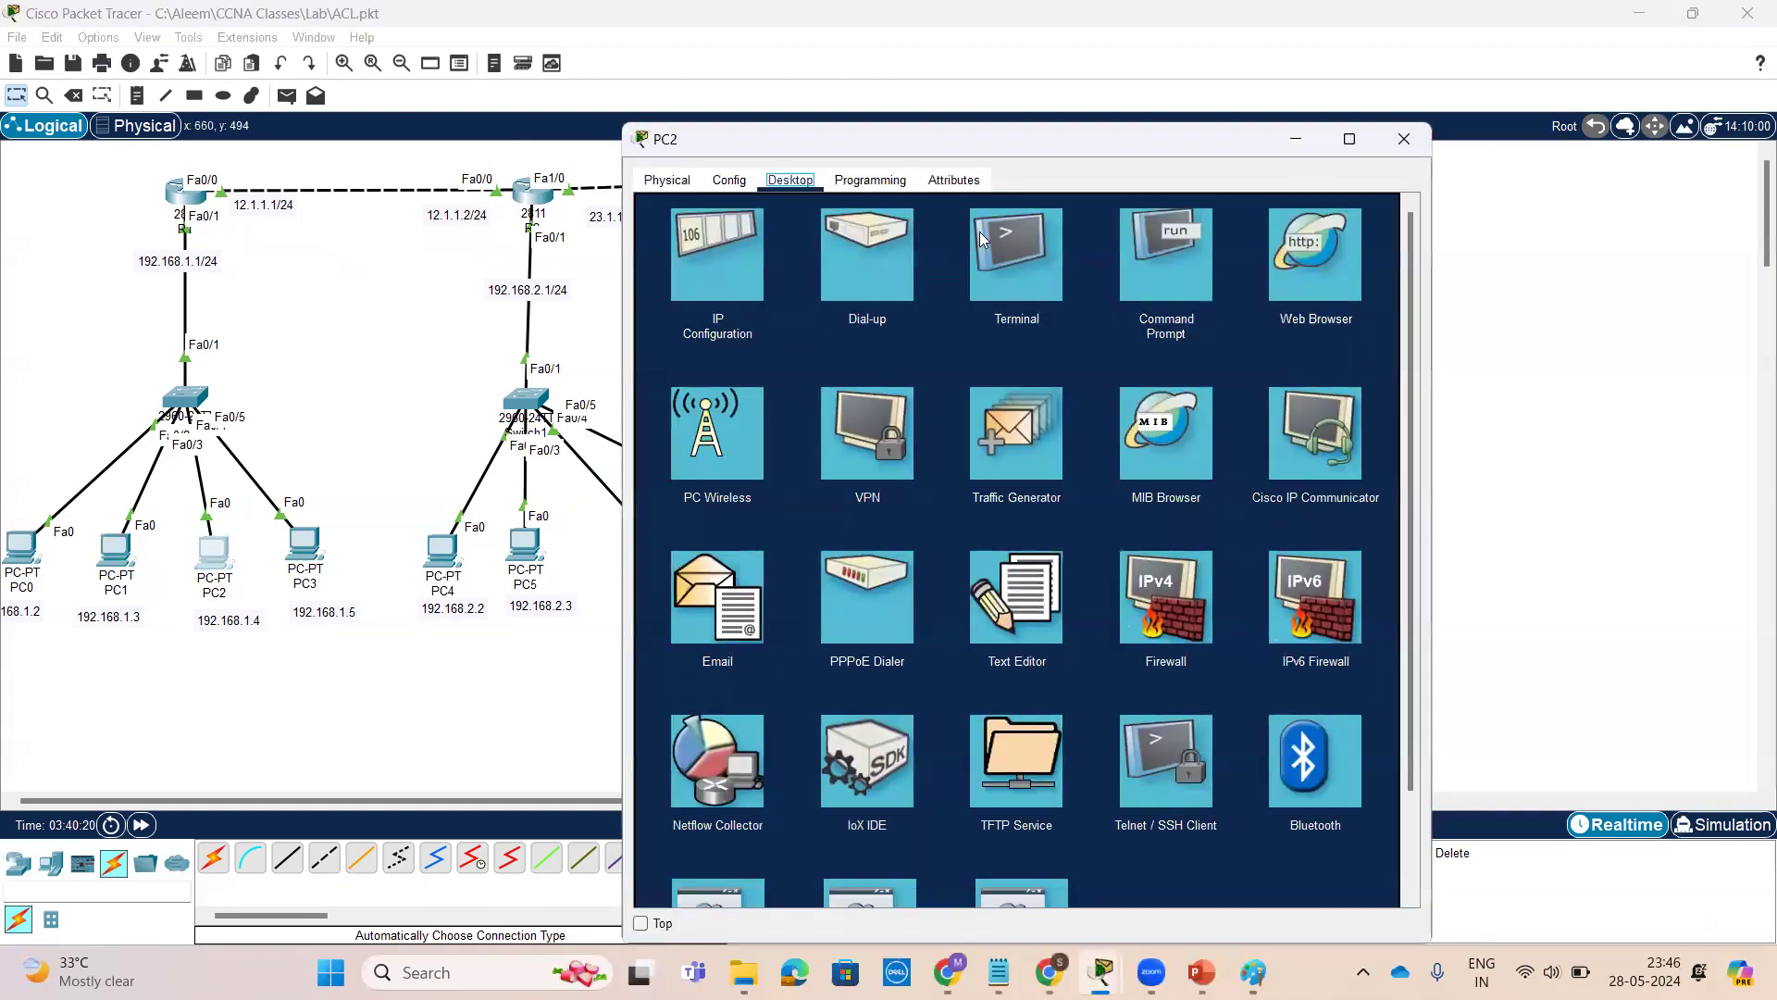
pyautogui.moveTo(1141, 142); pyautogui.dragTo(1440, 106)
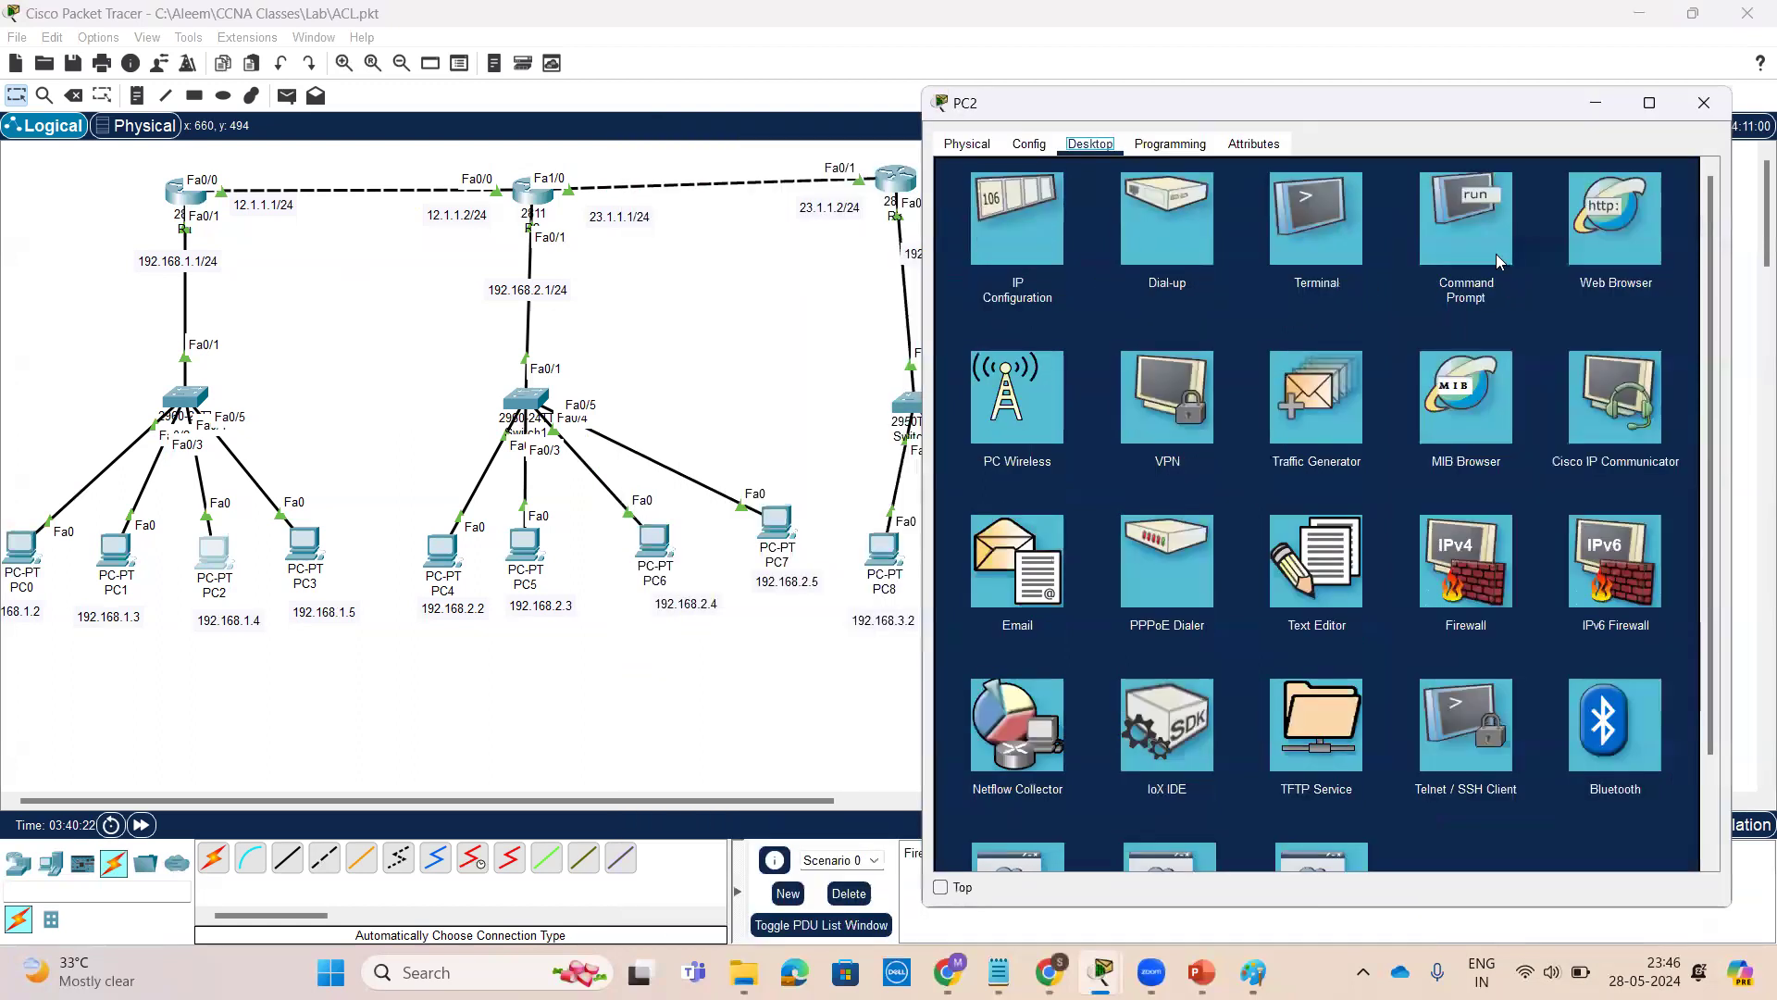
pyautogui.click(1481, 264)
pyautogui.press('Return')
pyautogui.press('Return')
pyautogui.press('Return')
pyautogui.press('Return')
pyautogui.press('Return')
pyautogui.press('Return')
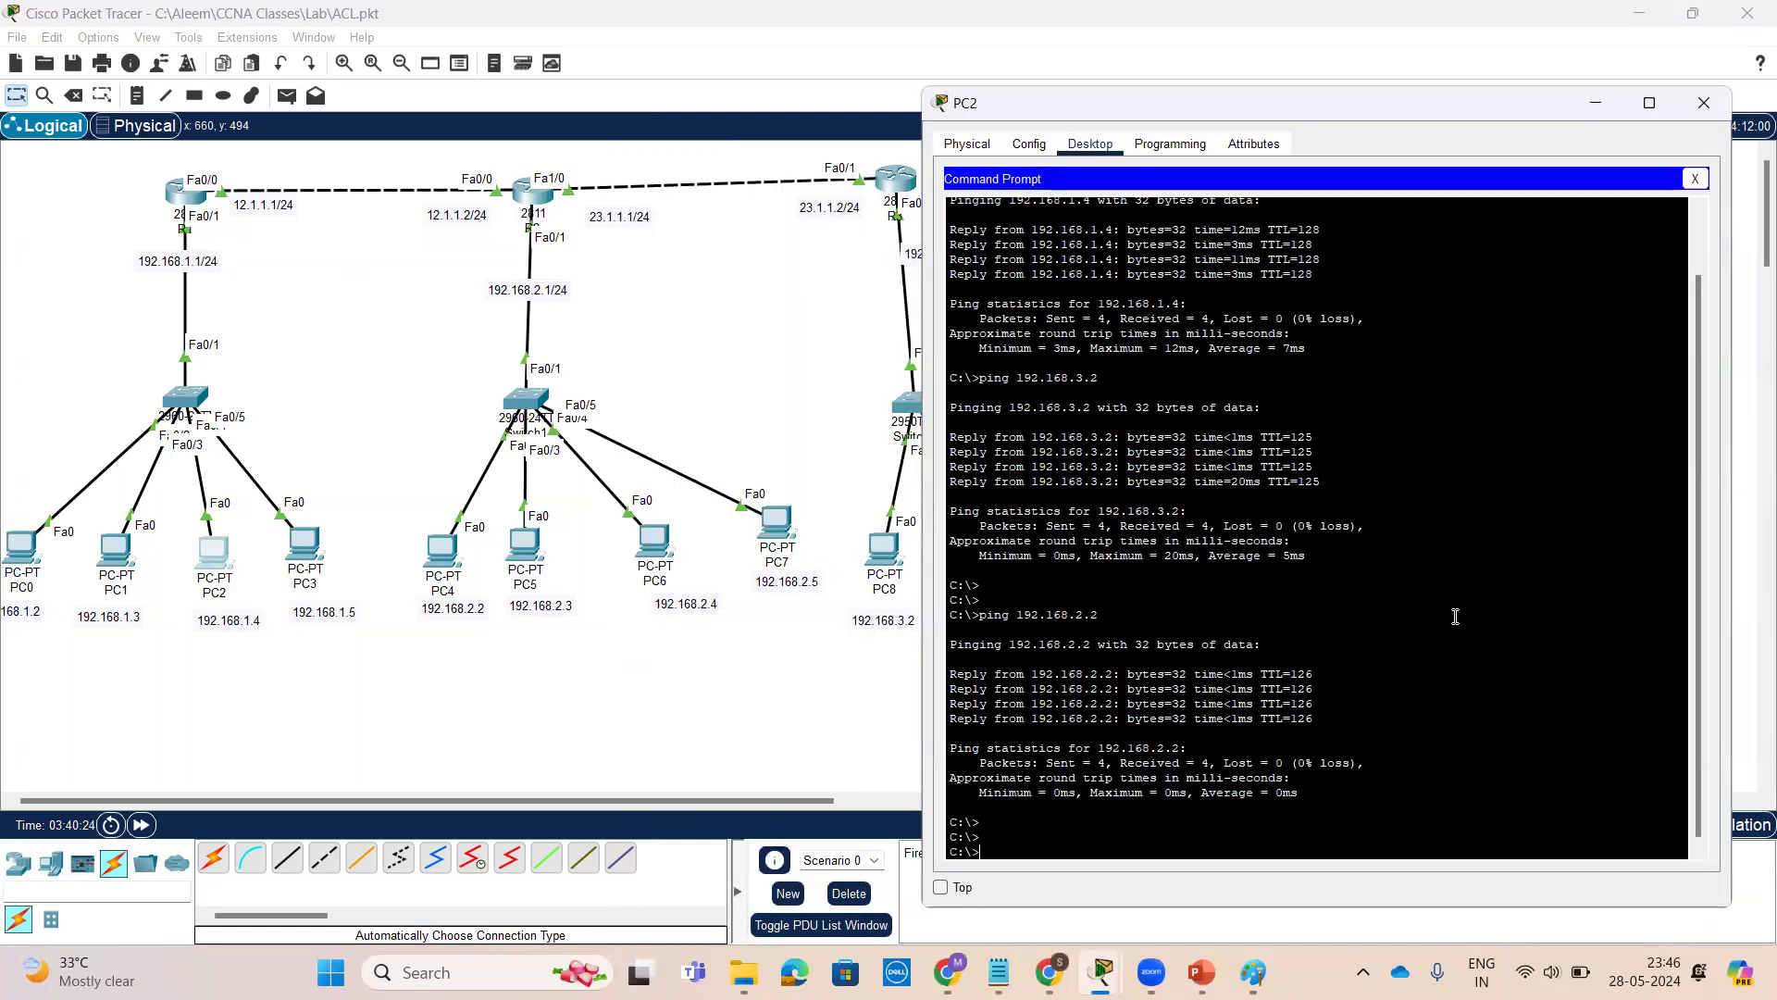
pyautogui.write('p')
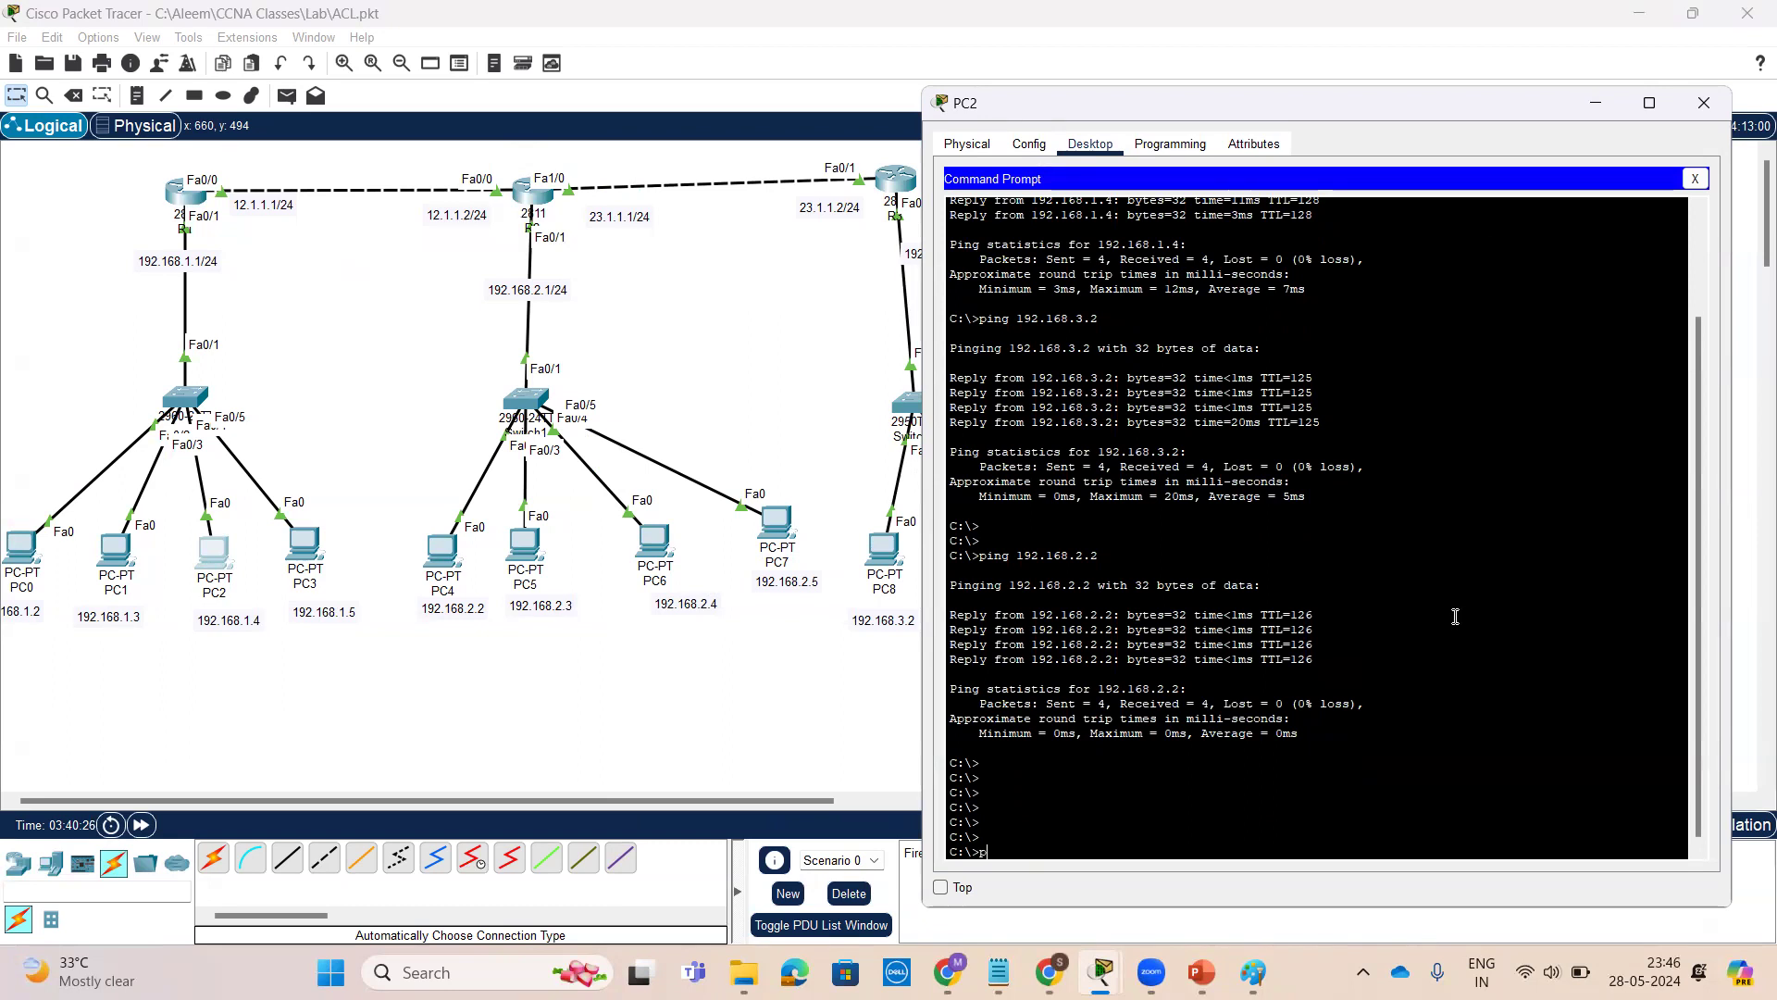
pyautogui.write('ing 192.168.2.2')
pyautogui.press('Return')
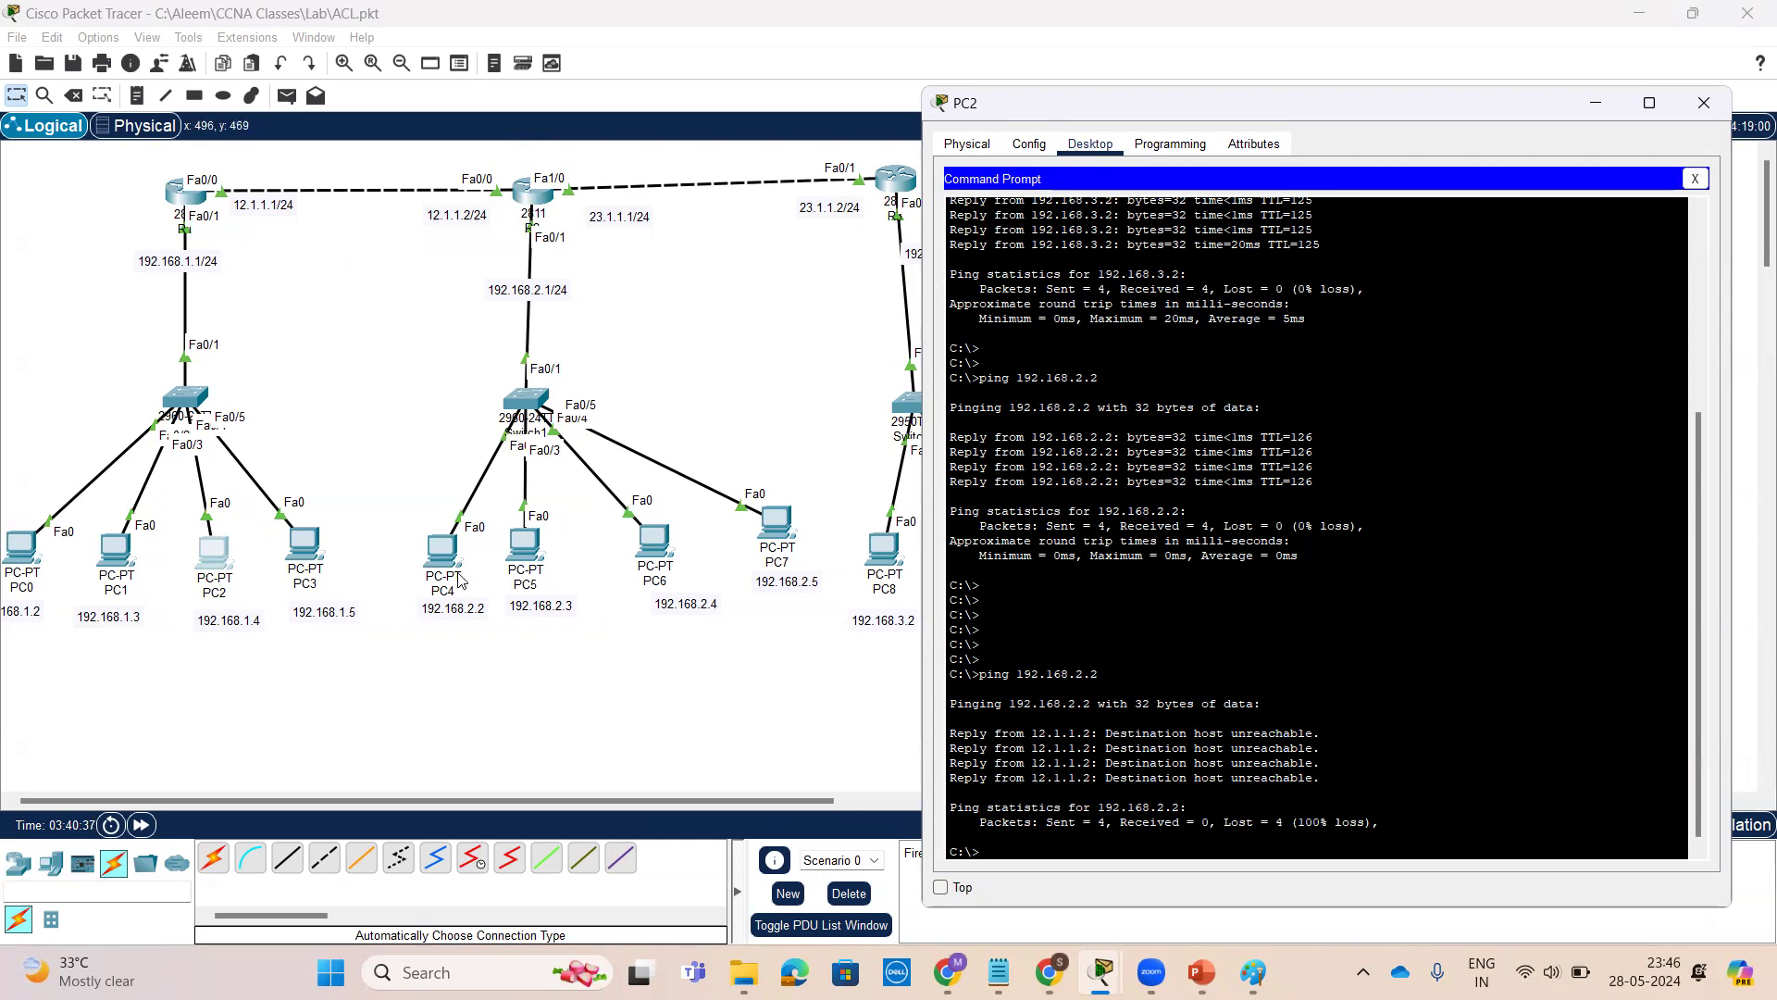
# Bring up R2's CLI briefly, then switch to the ACL slides with the standard access list syntax
pyautogui.click(529, 200)
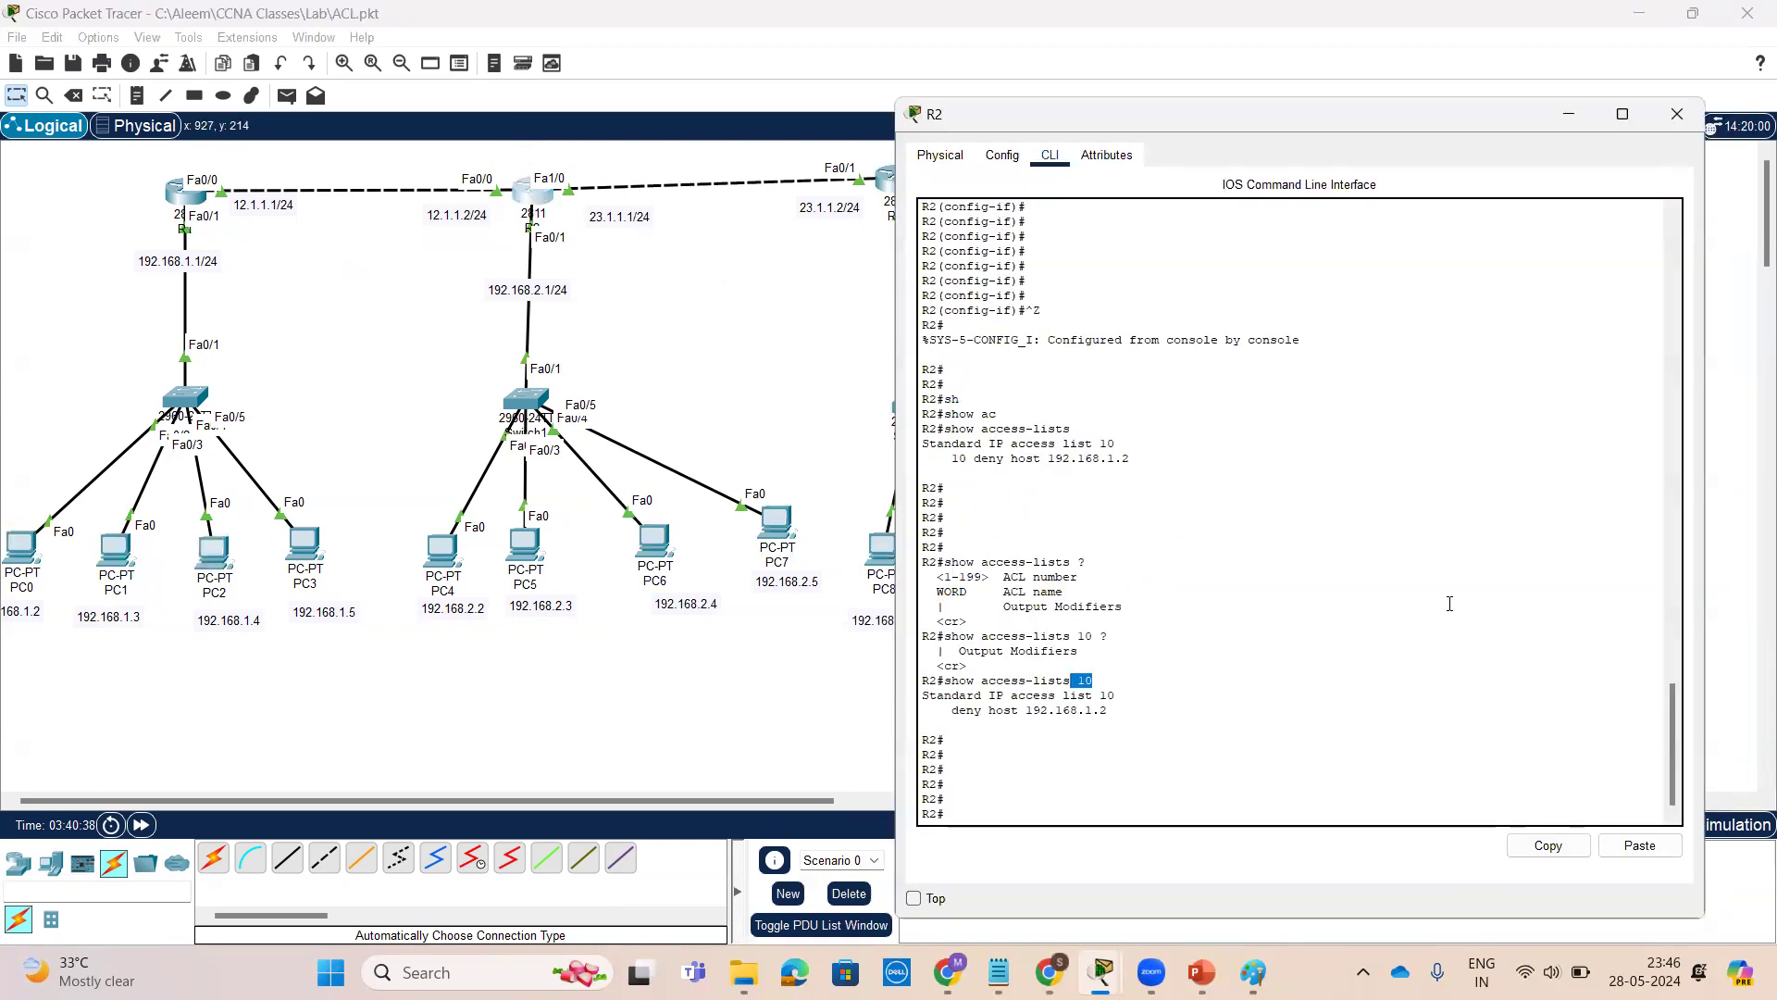
pyautogui.click(1196, 968)
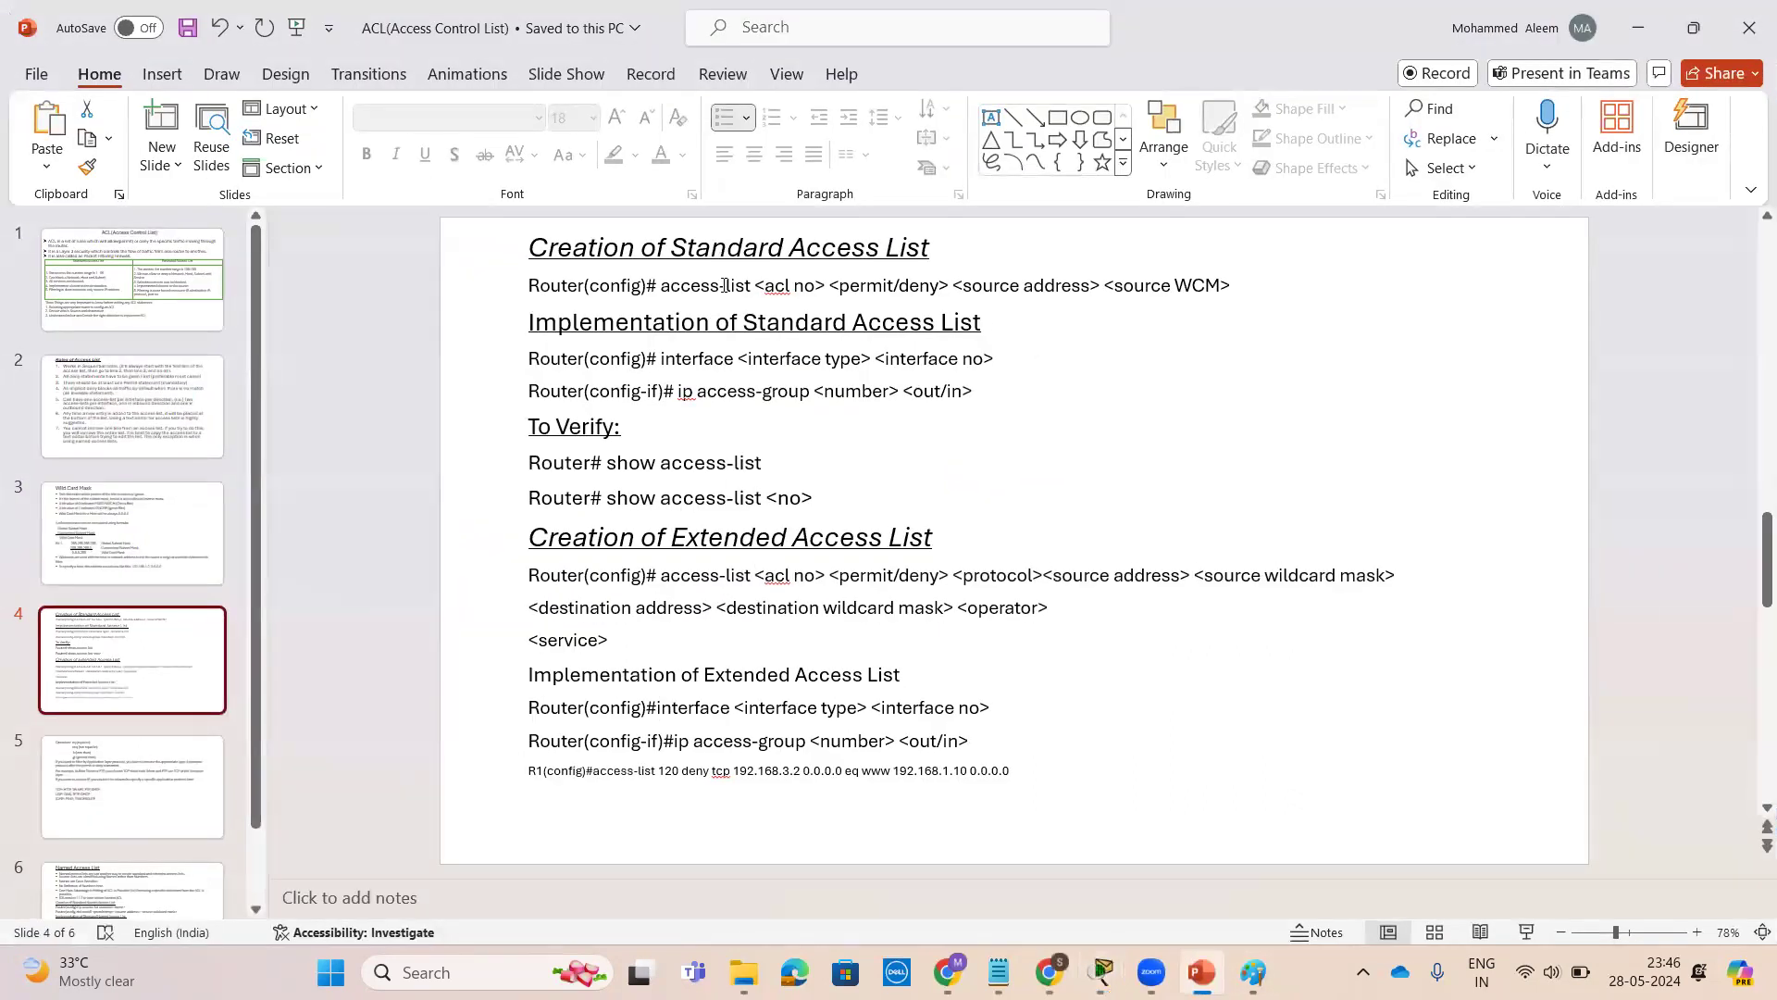
# Highlight the standard access list creation syntax line on the ACL slide
pyautogui.moveTo(673, 285); pyautogui.dragTo(883, 287)
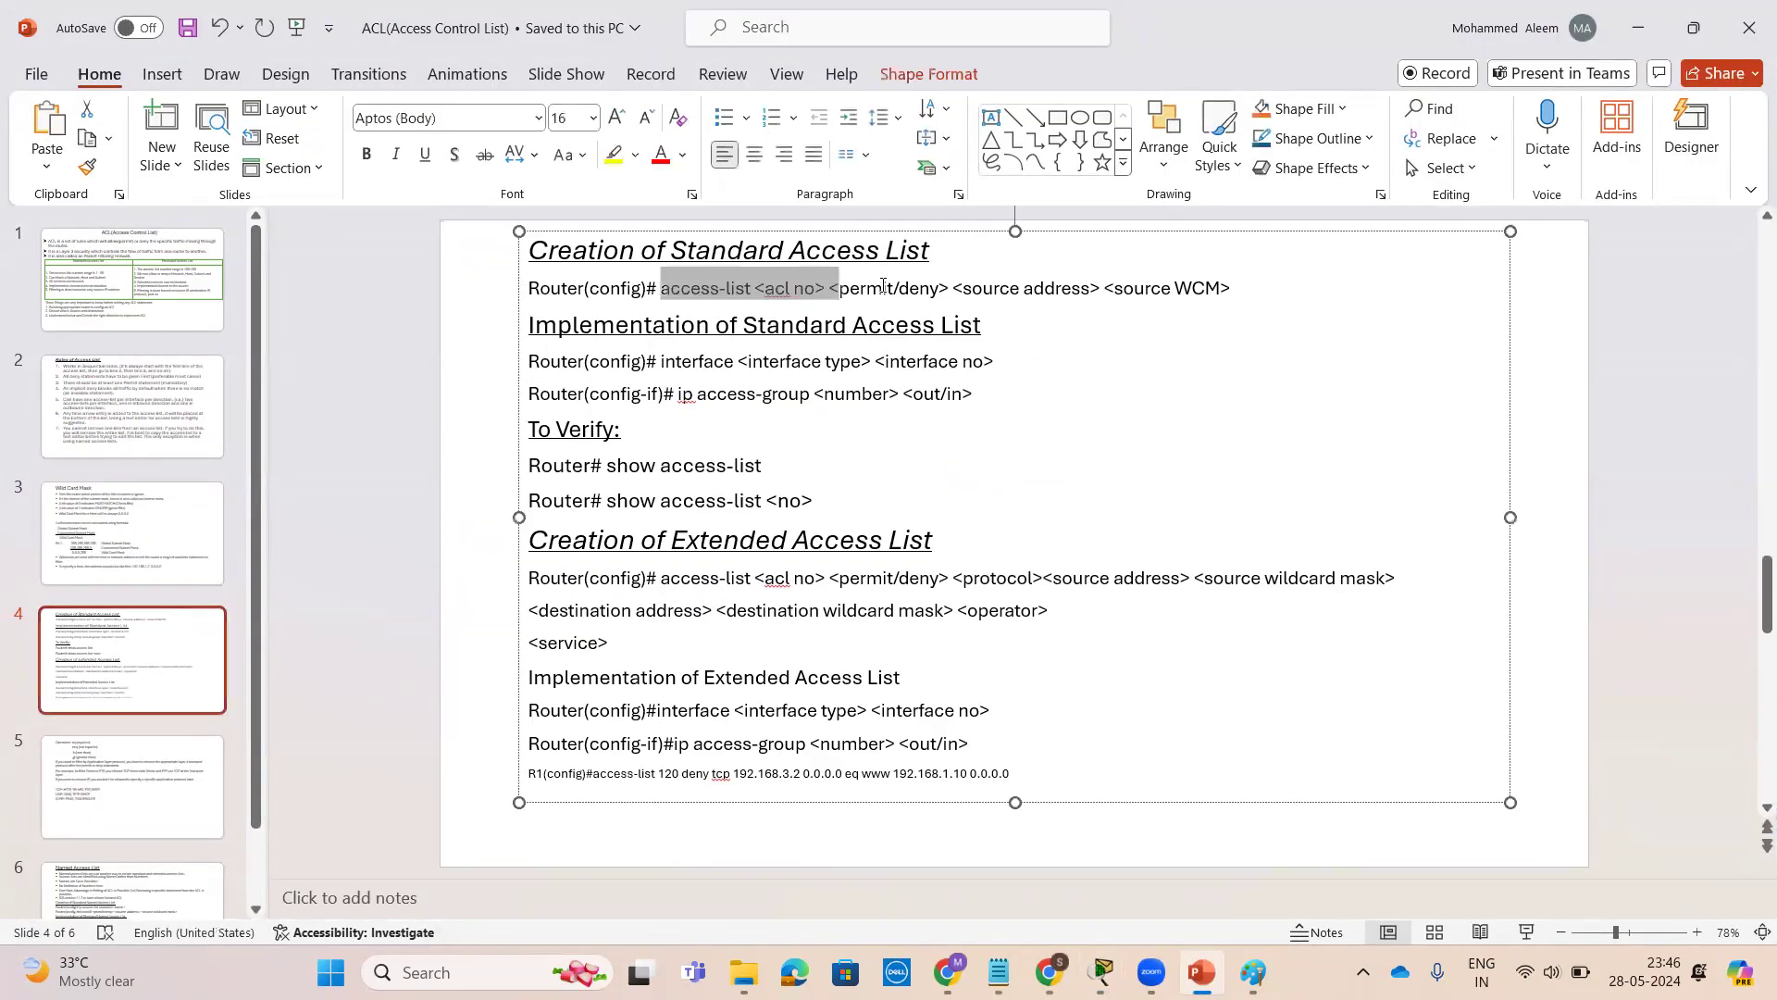
pyautogui.click(826, 437)
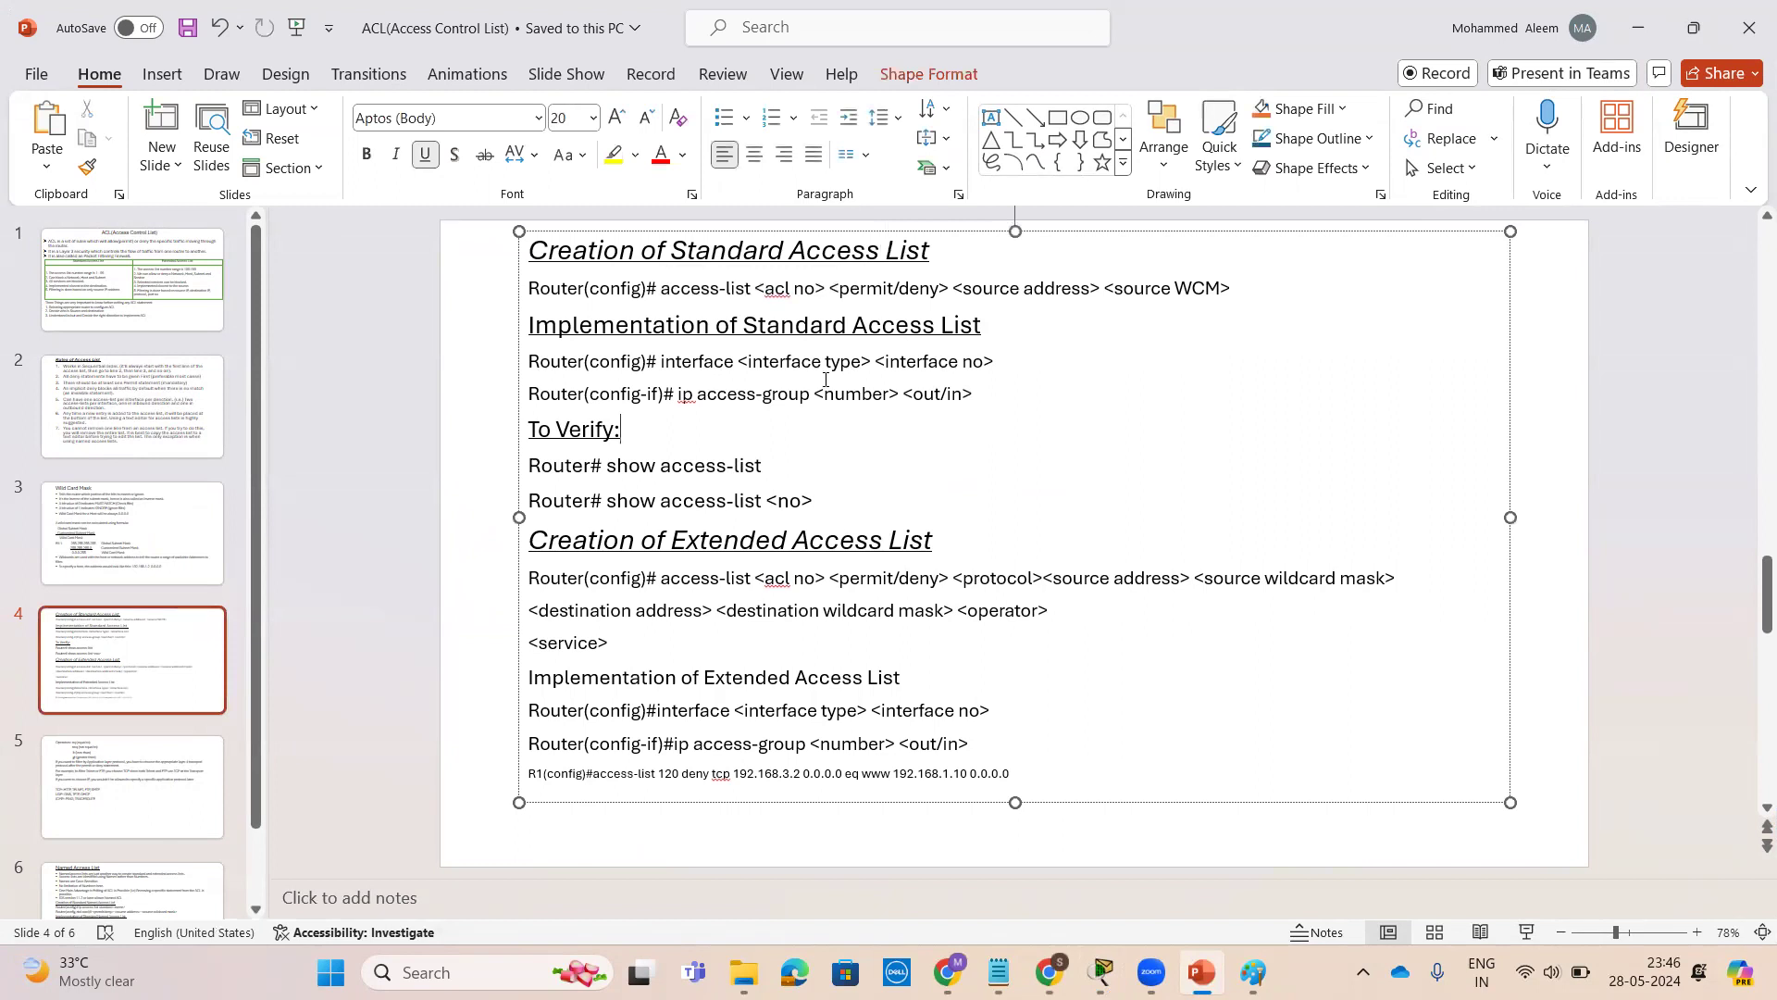
pyautogui.moveTo(663, 289); pyautogui.dragTo(1234, 289)
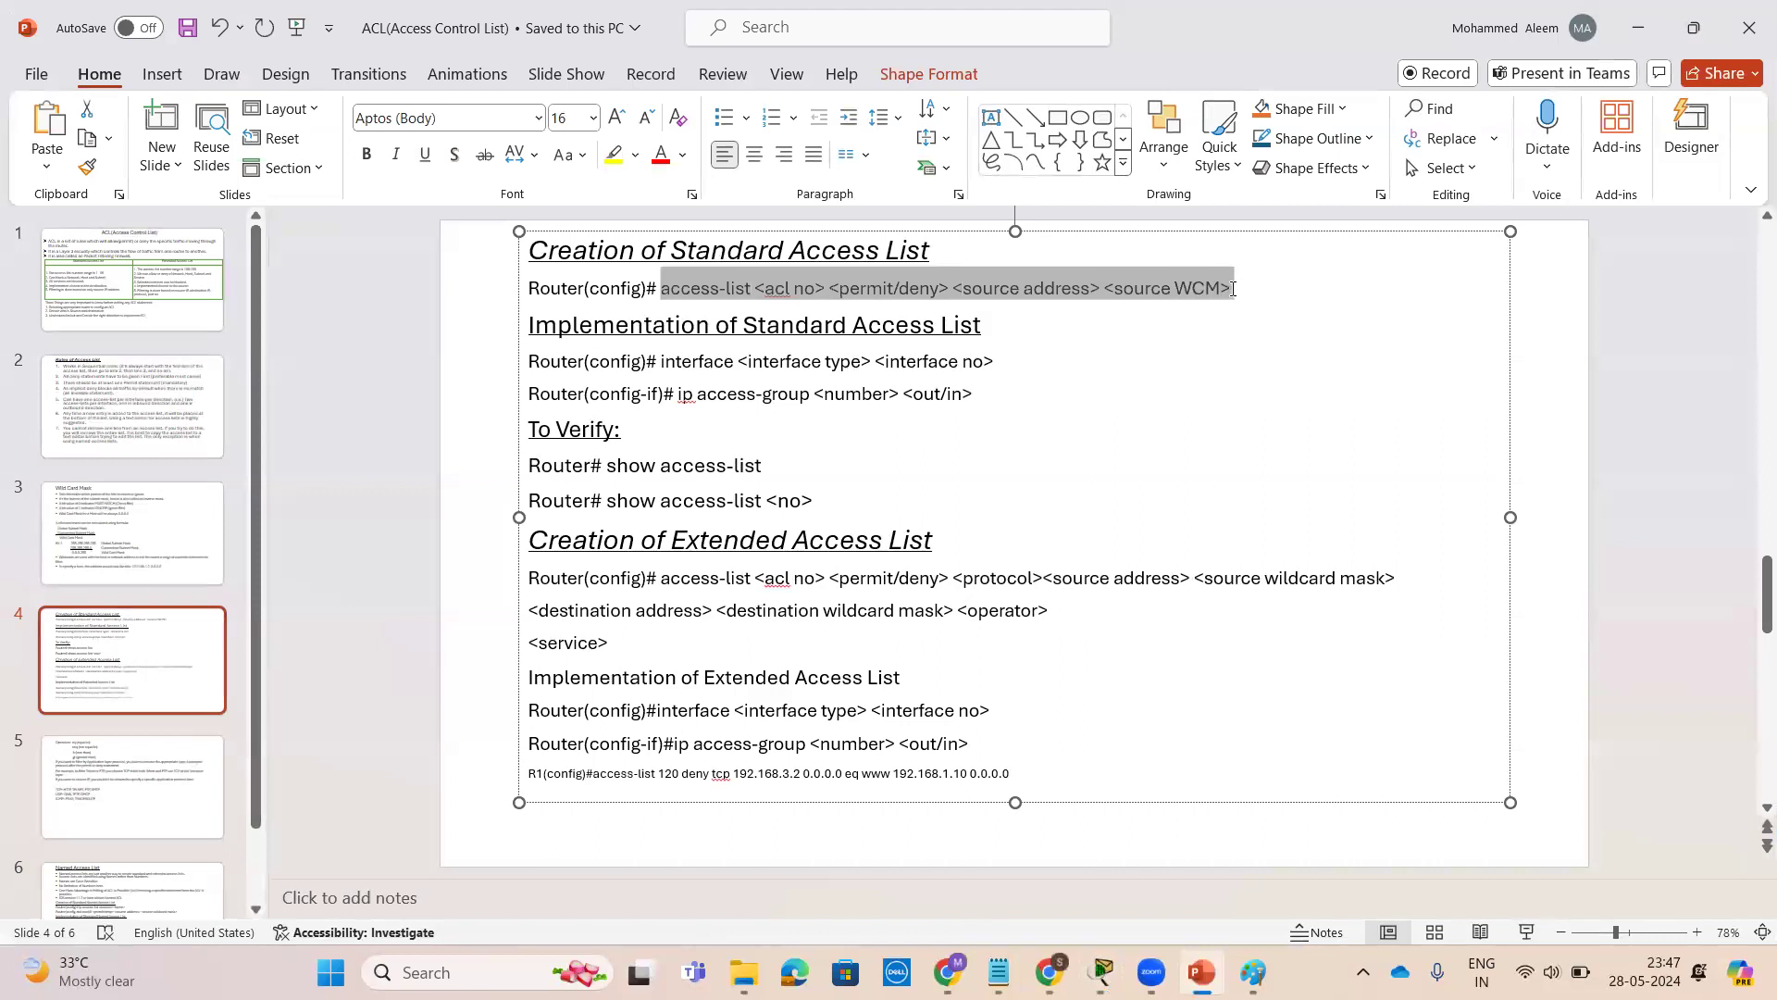
pyautogui.click(1188, 352)
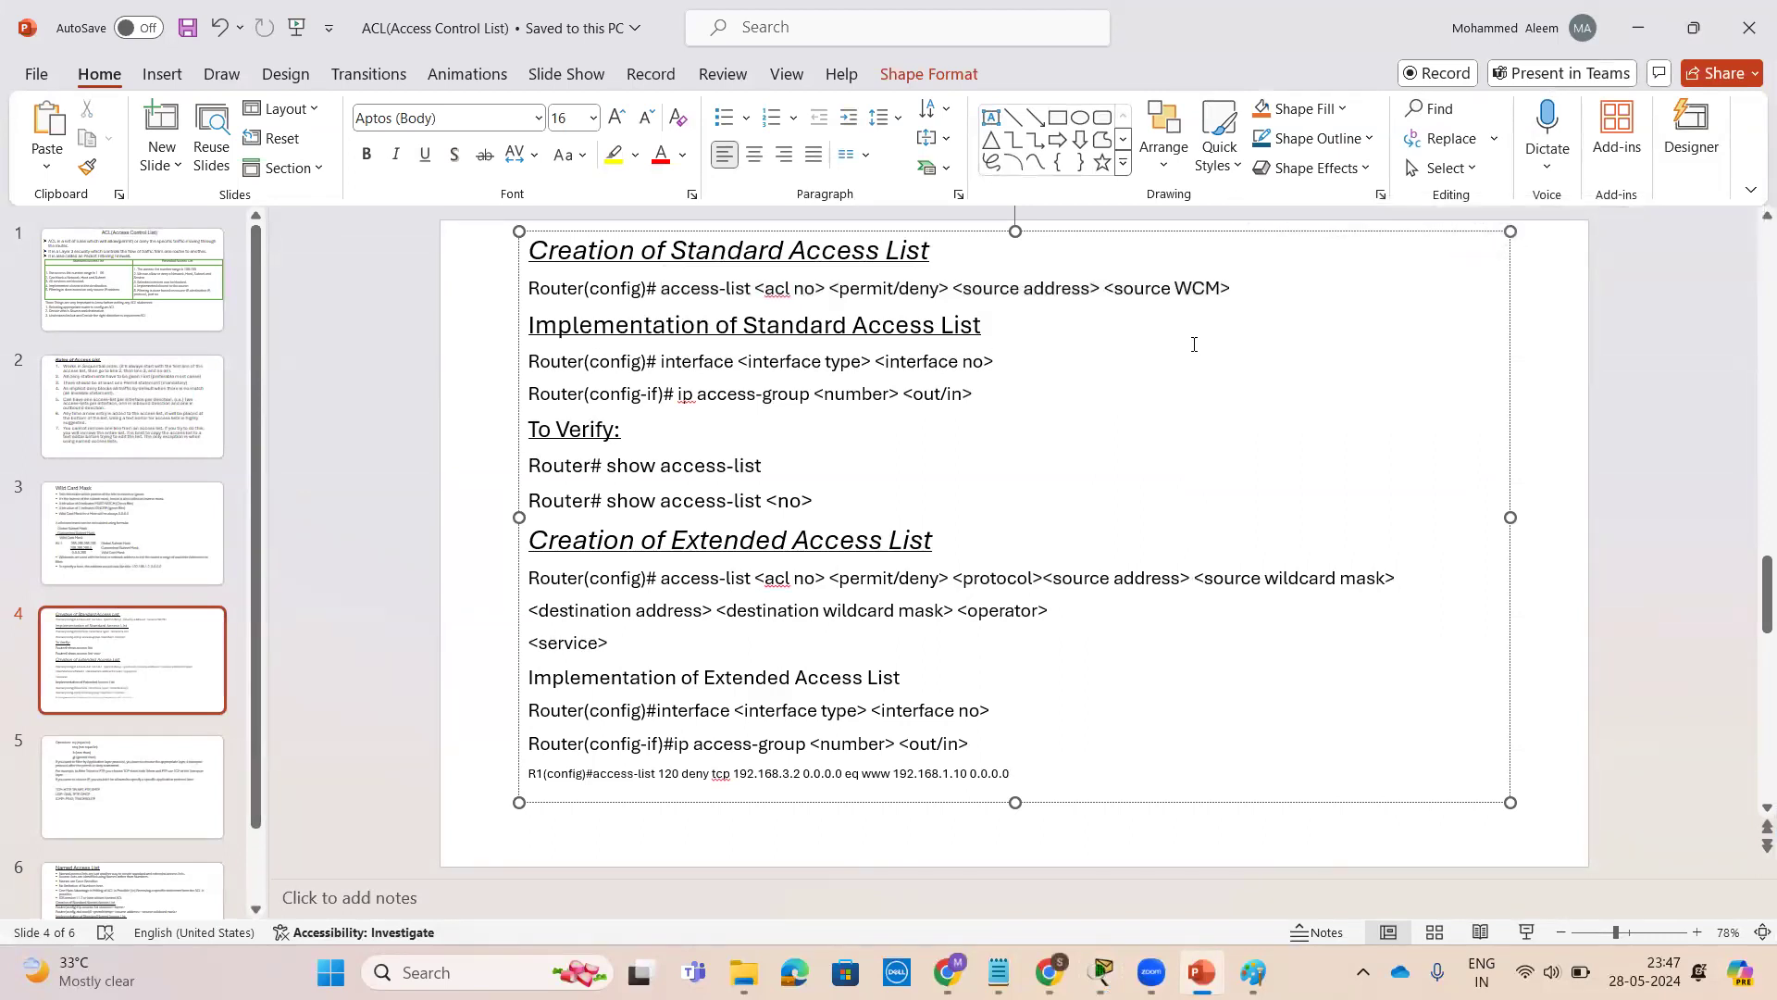
# Review the Rules of Access List slide, then return to R2's command line
pyautogui.click(1637, 27)
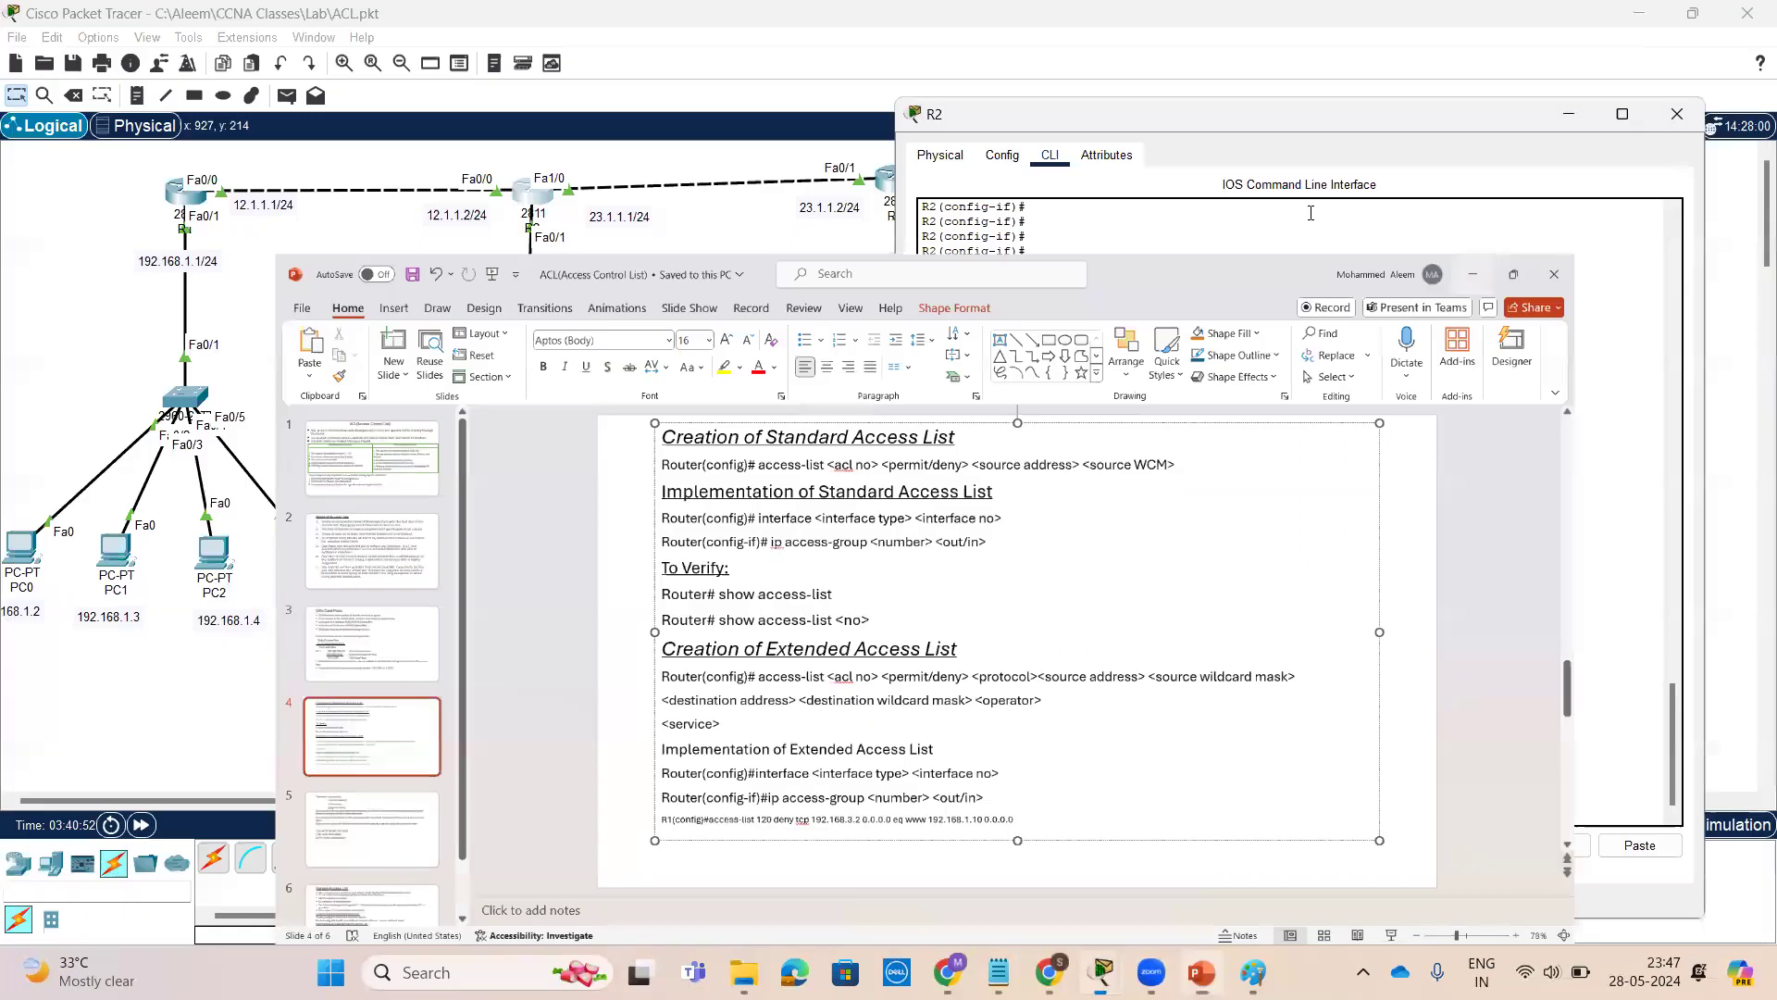
pyautogui.click(1201, 972)
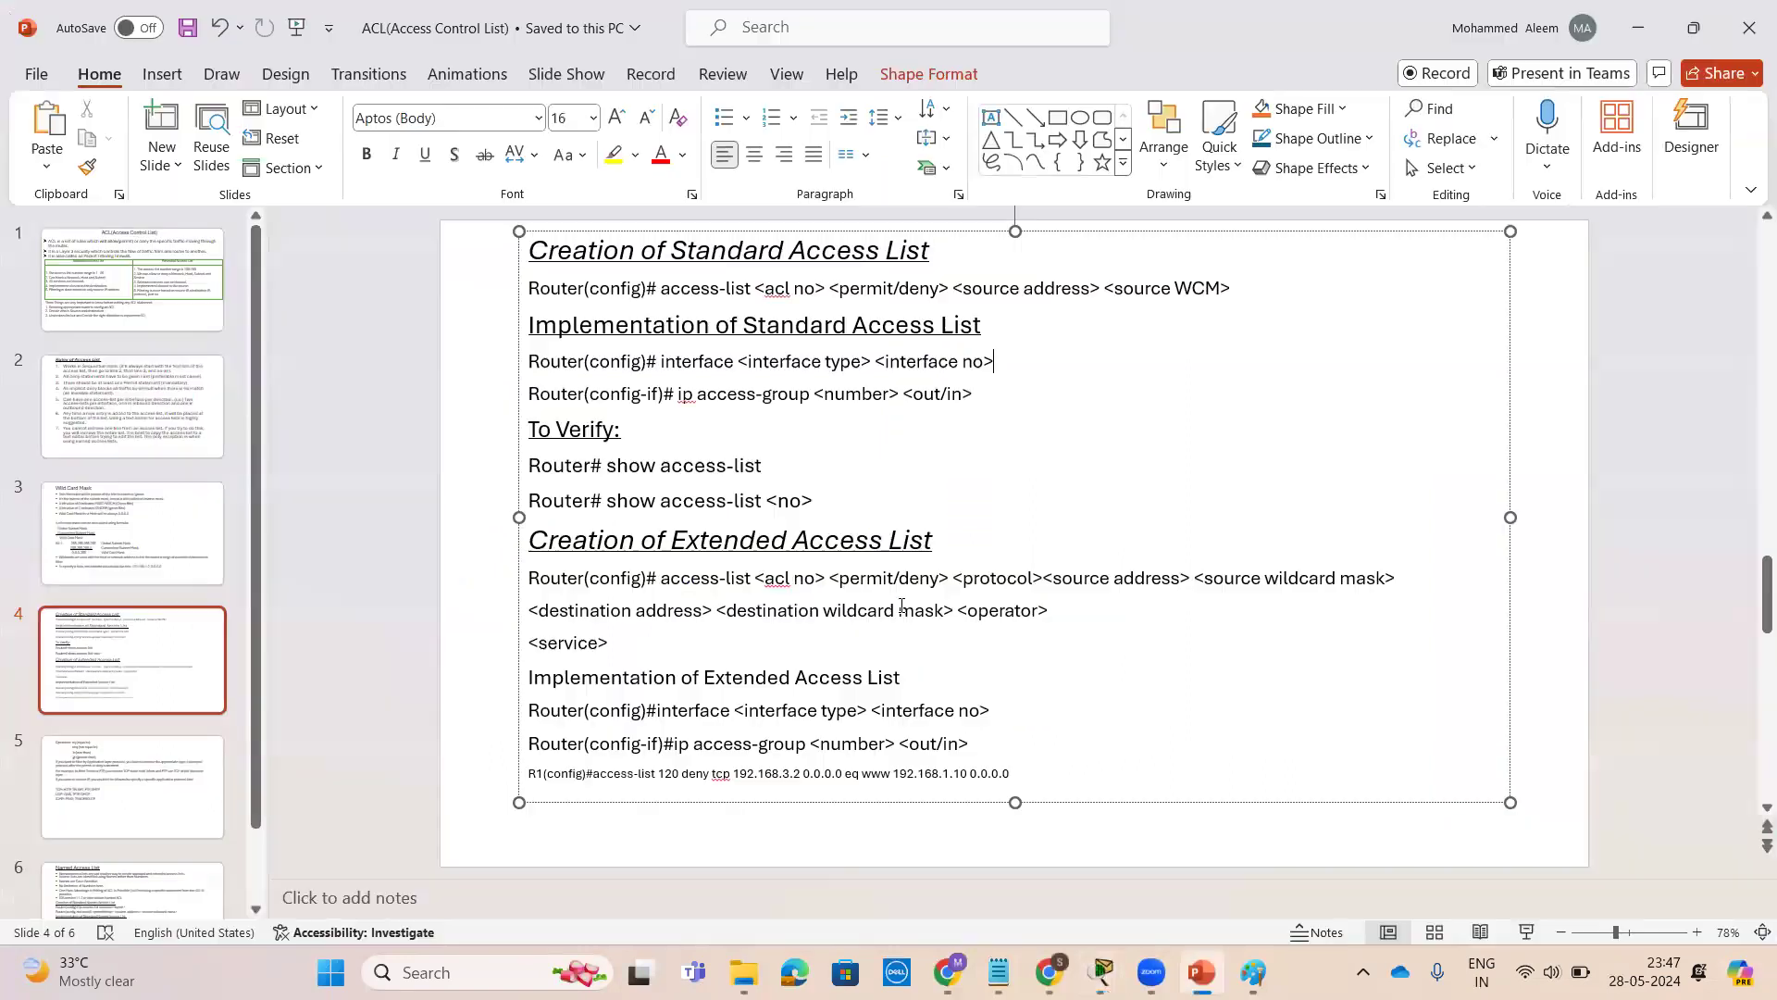
pyautogui.click(110, 415)
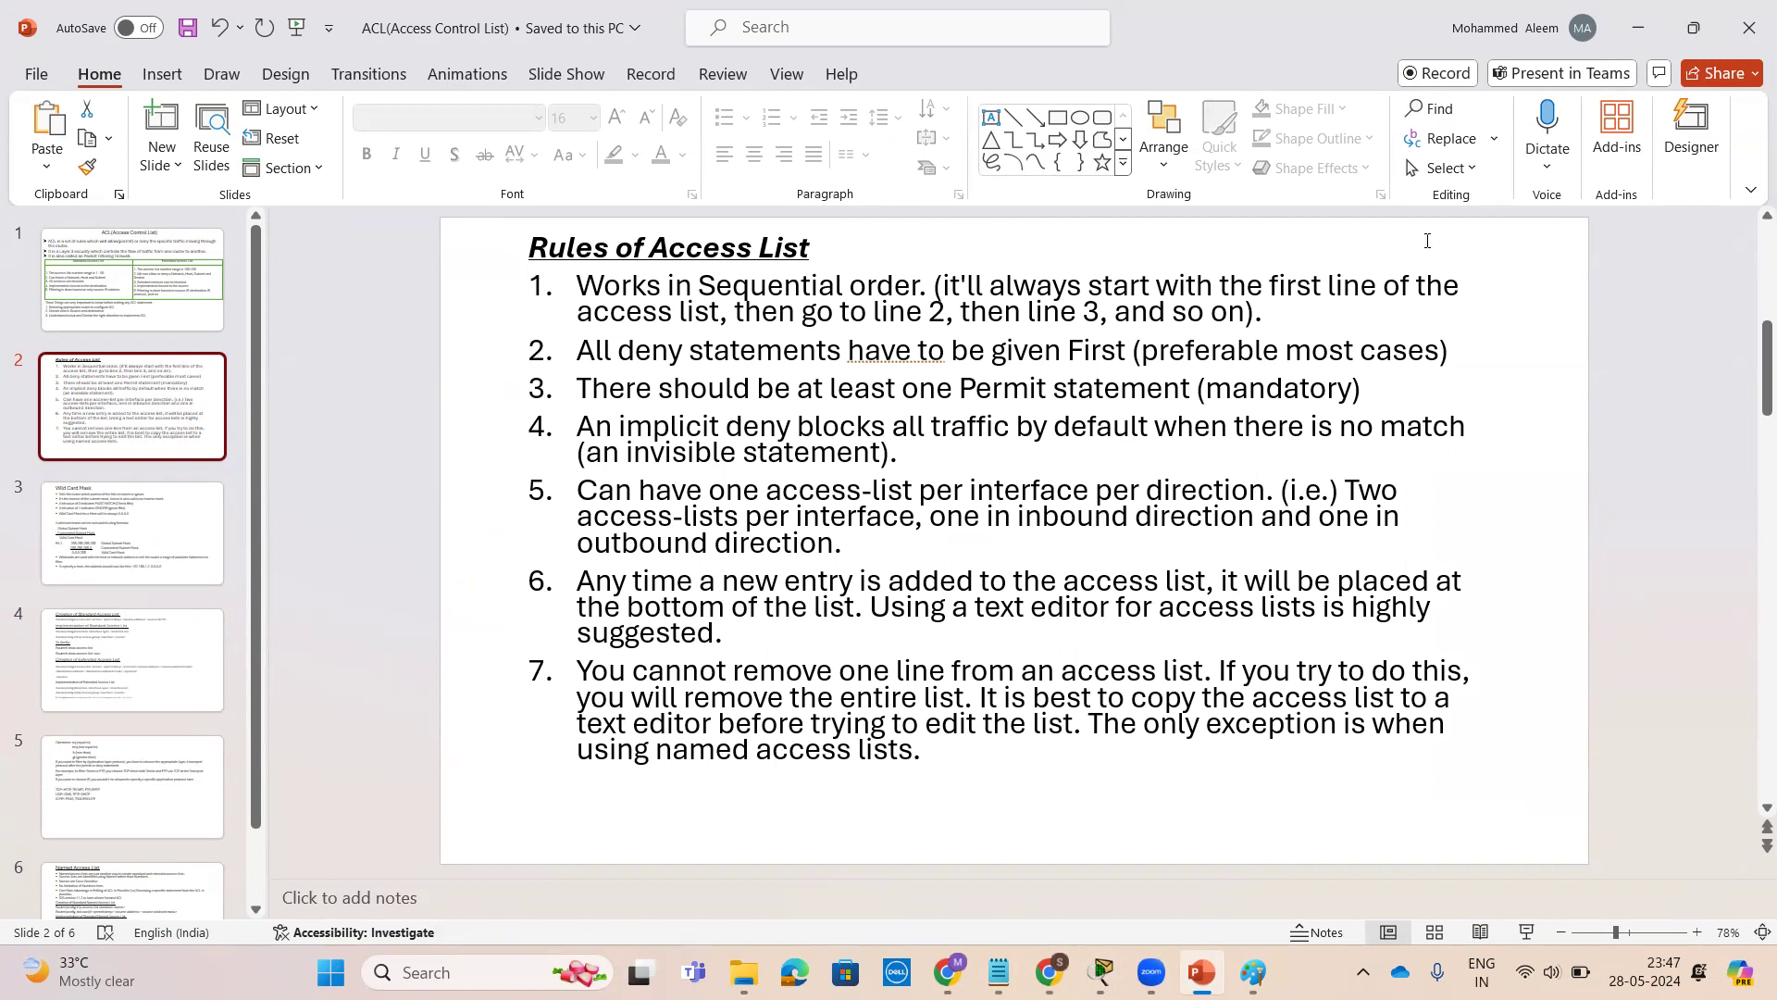
pyautogui.click(1638, 28)
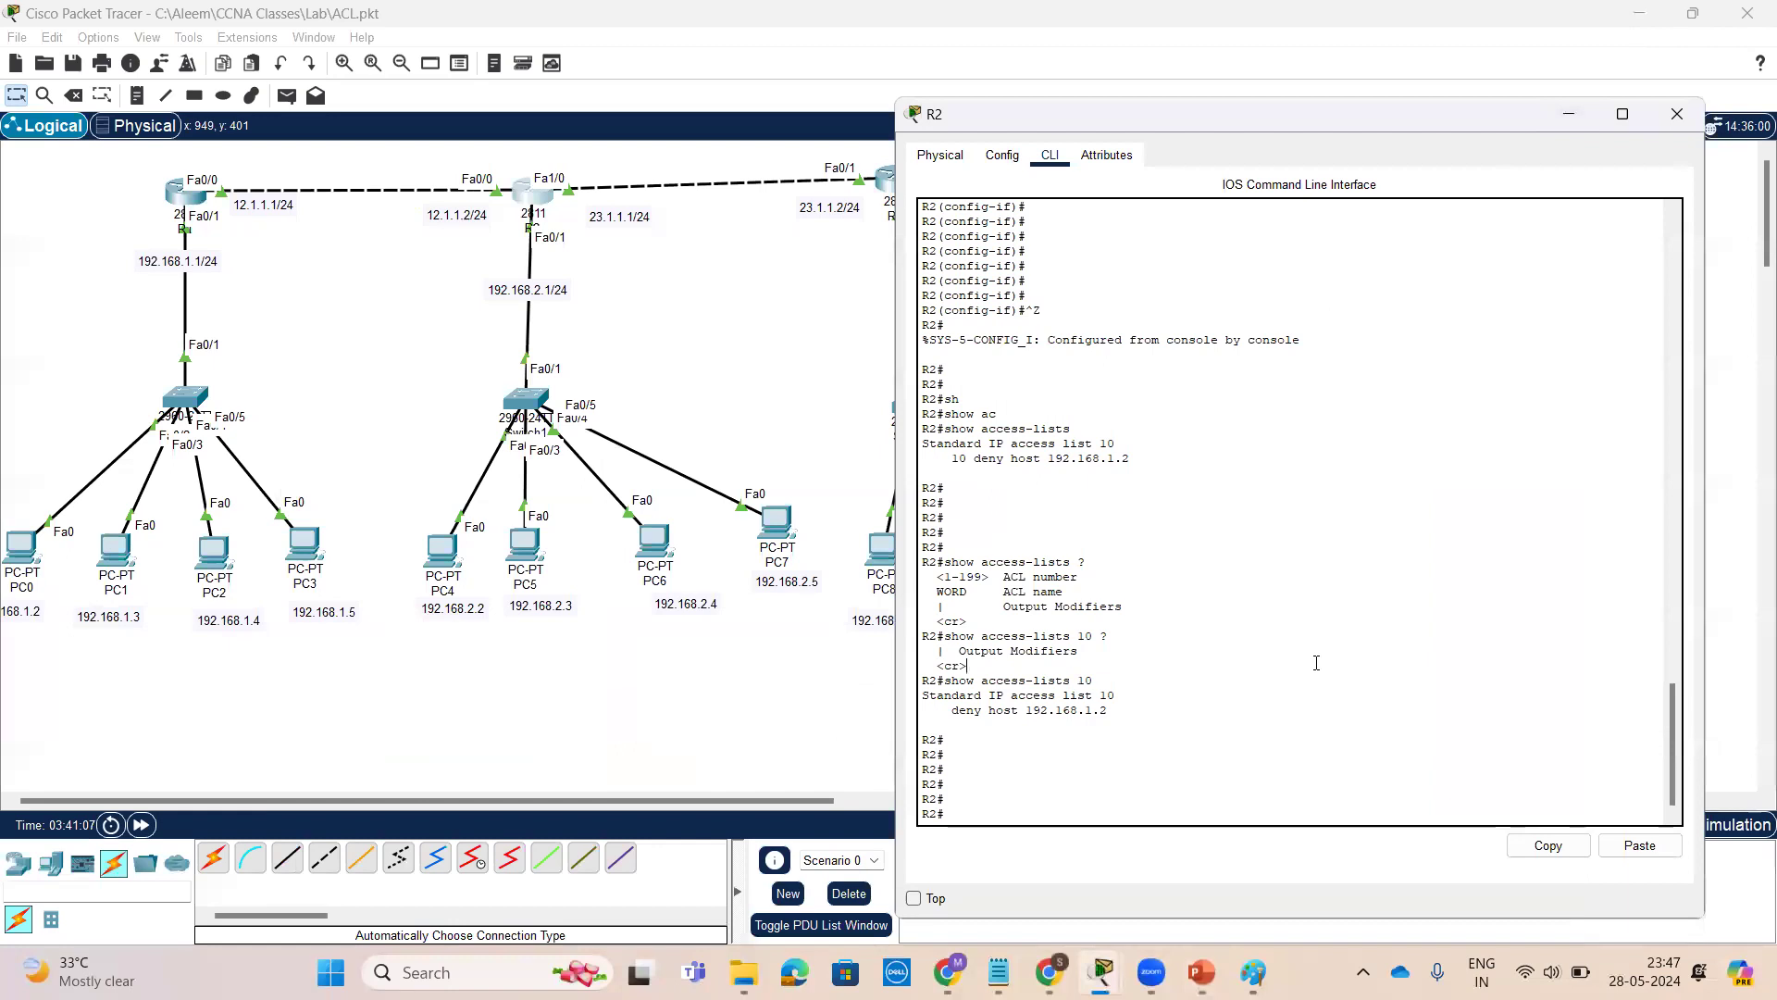
pyautogui.press('Return')
pyautogui.press('Return')
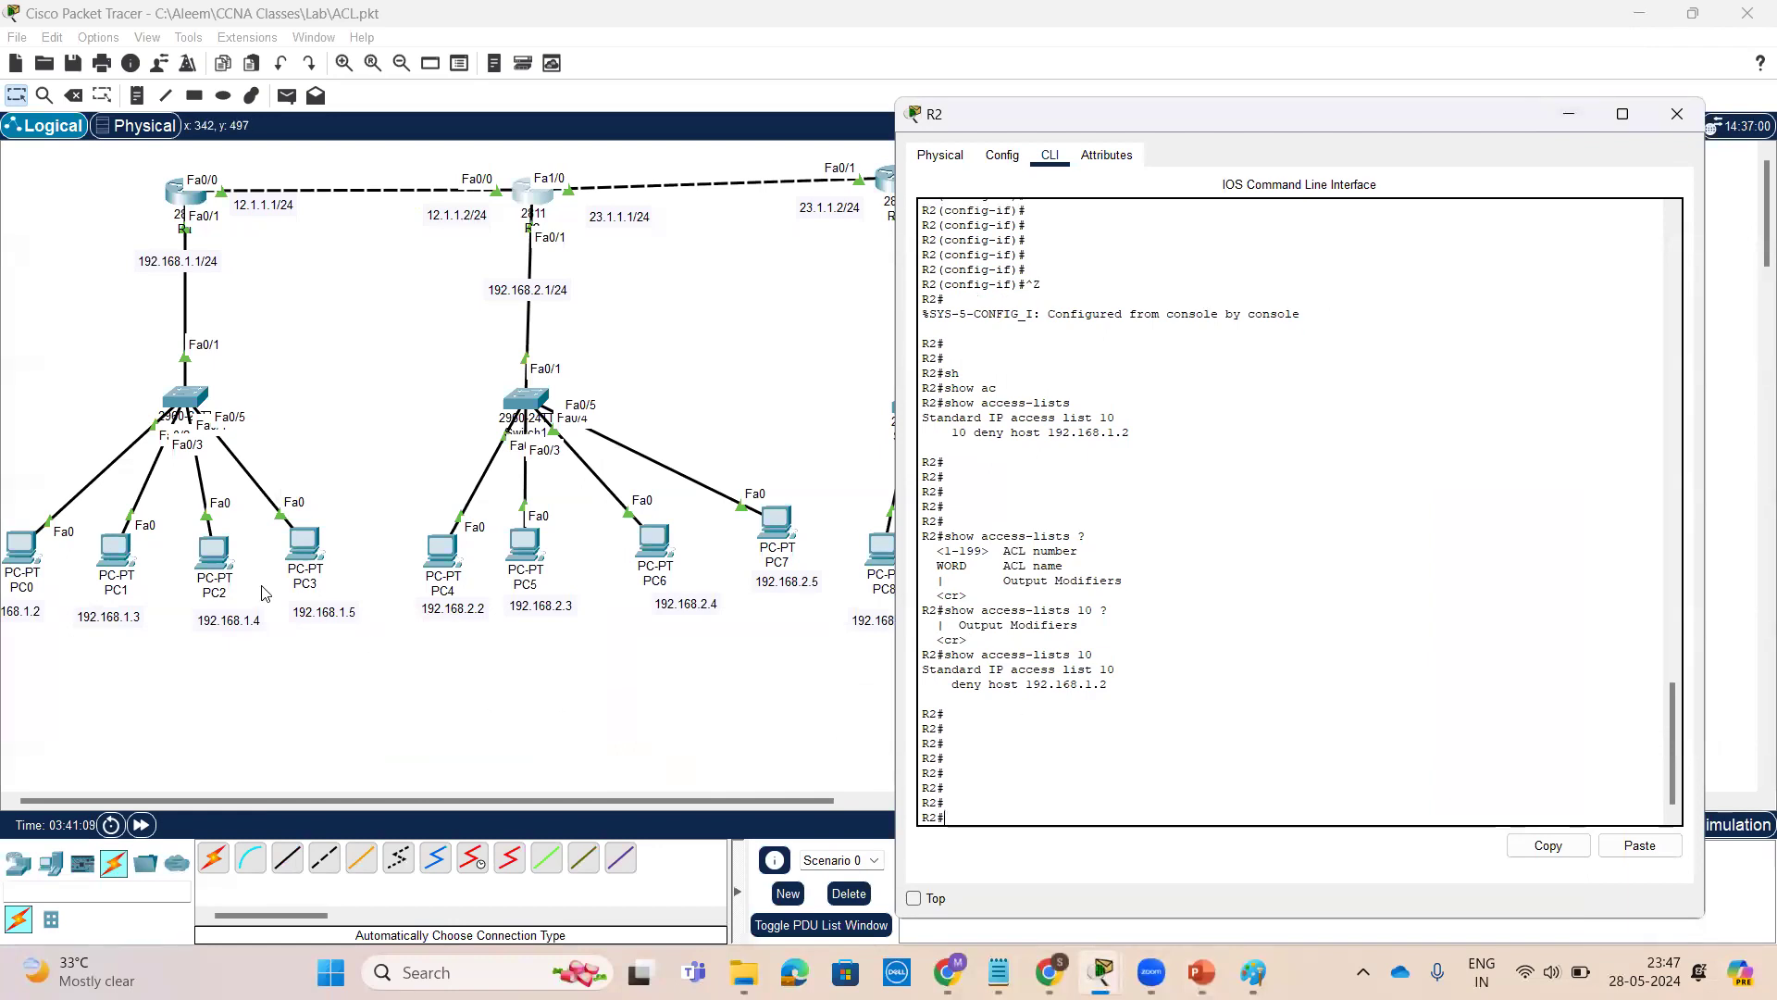
# Open PC3's command prompt and ping 192.168.2.2
pyautogui.click(214, 553)
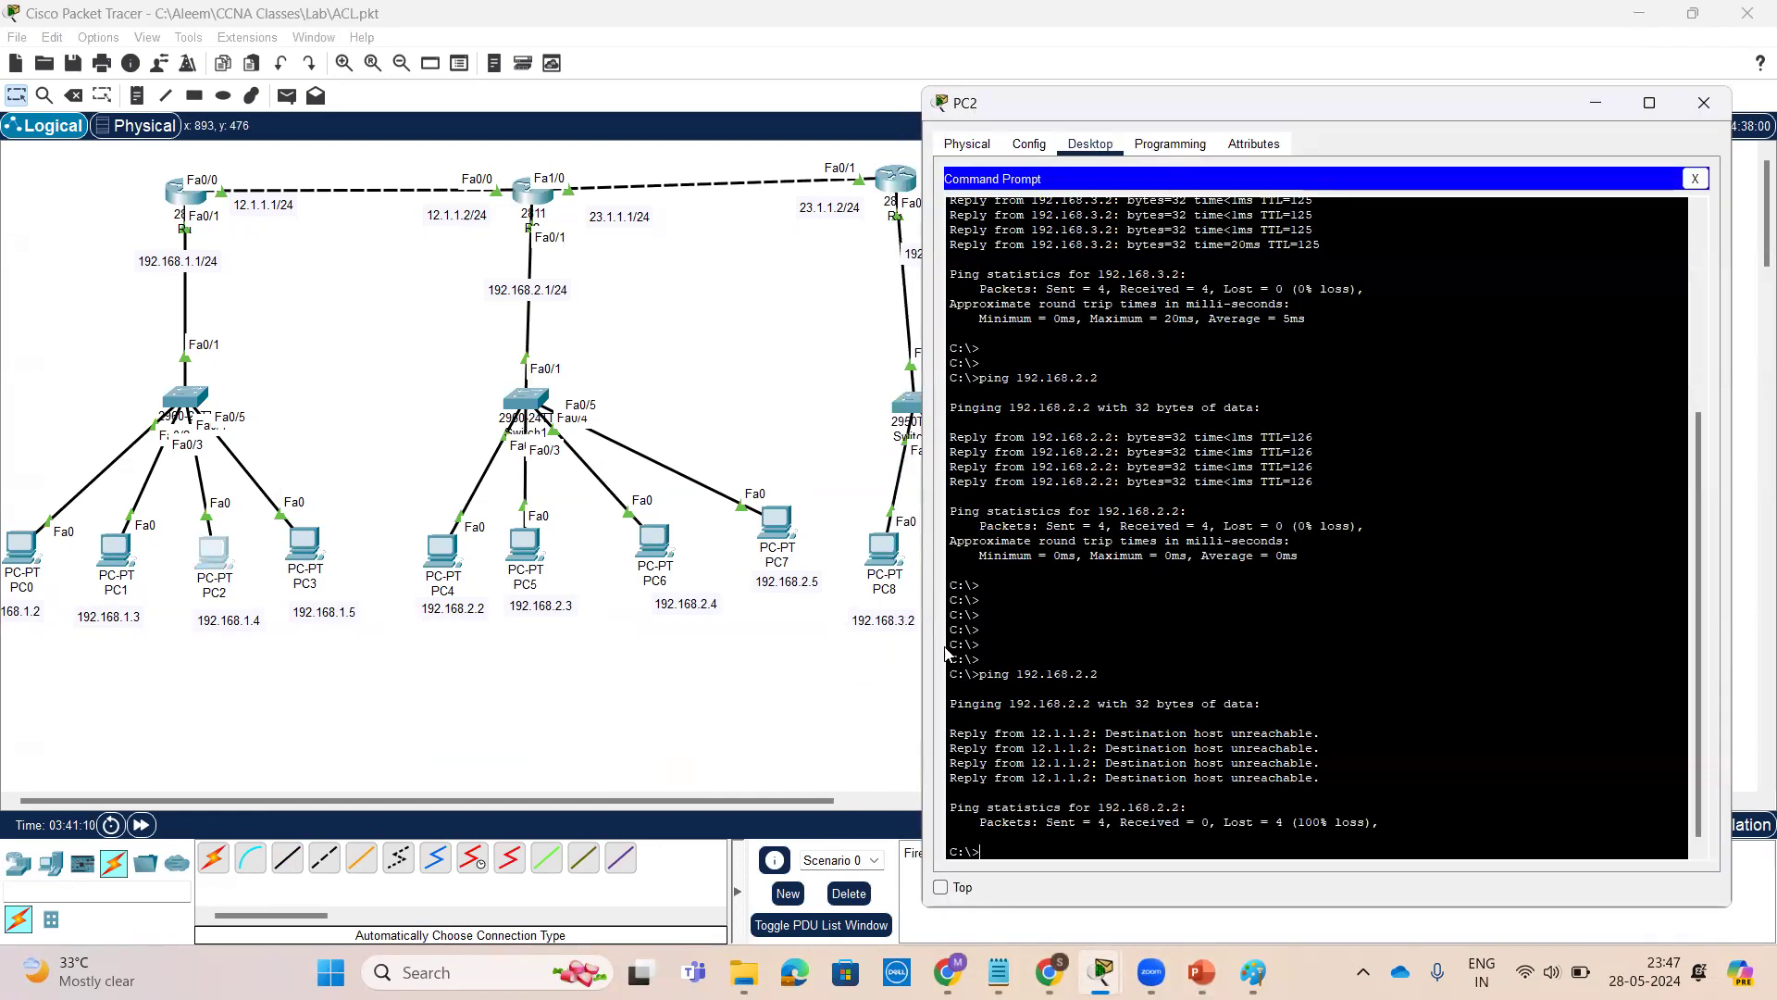
pyautogui.click(294, 538)
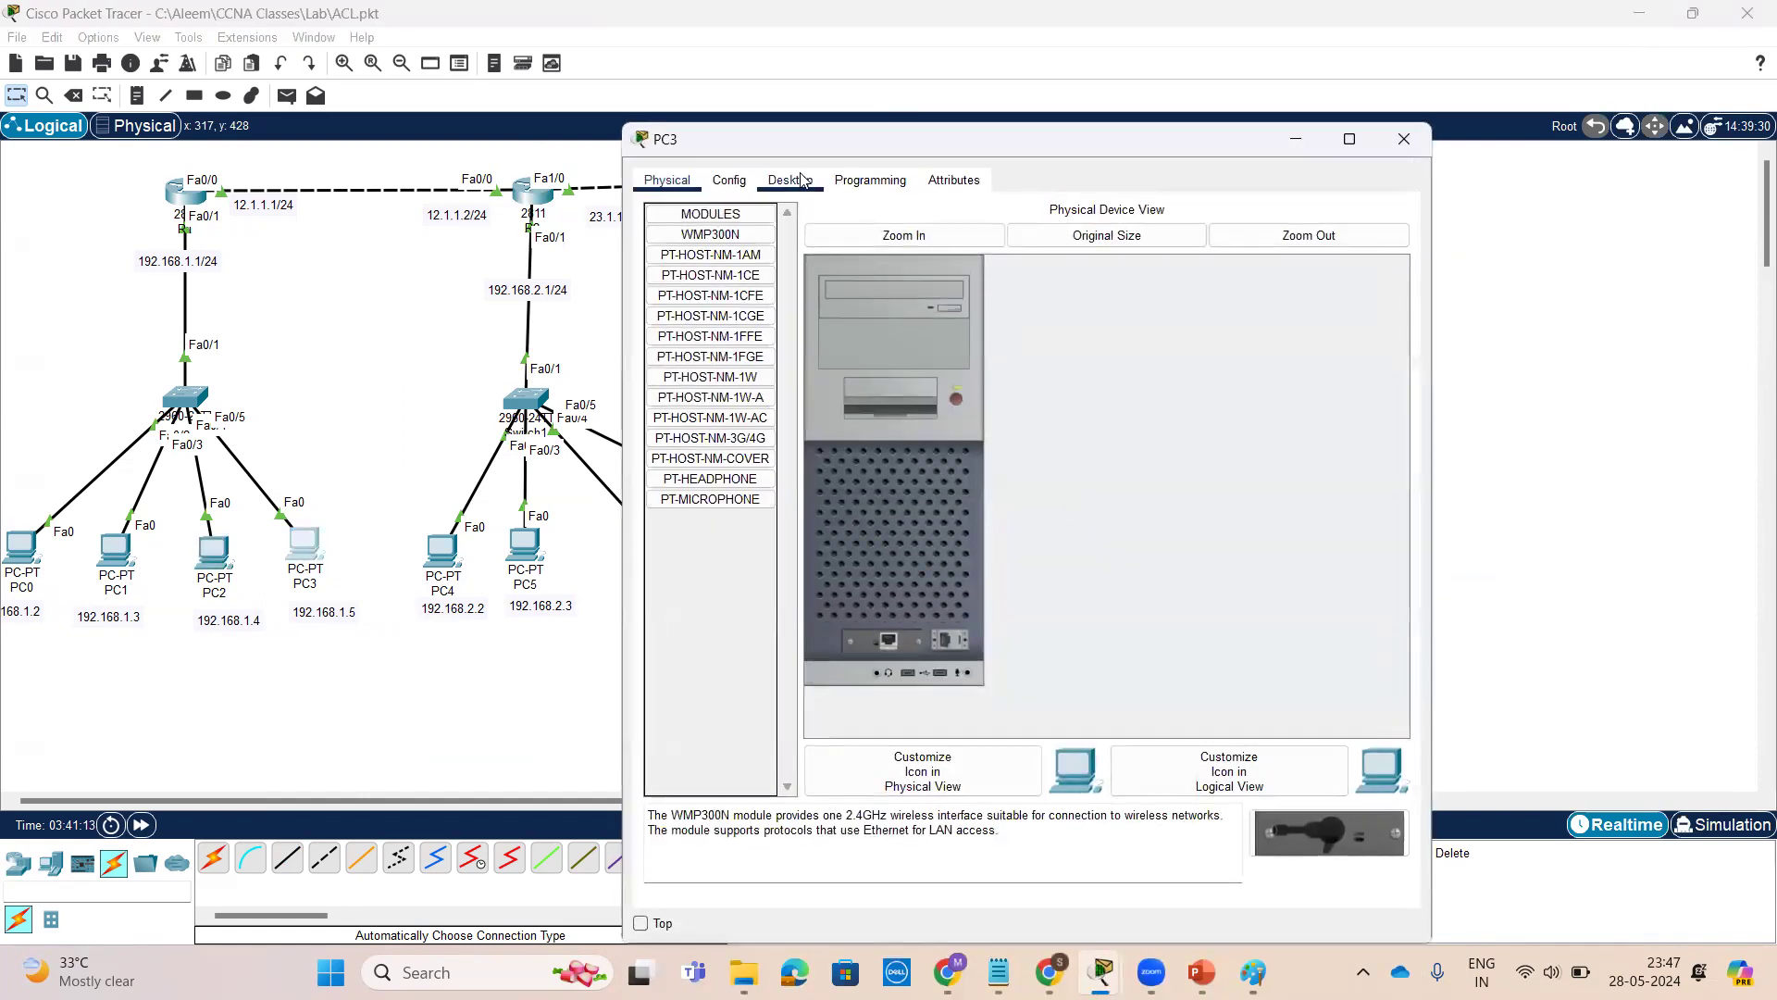
pyautogui.click(730, 179)
pyautogui.click(790, 180)
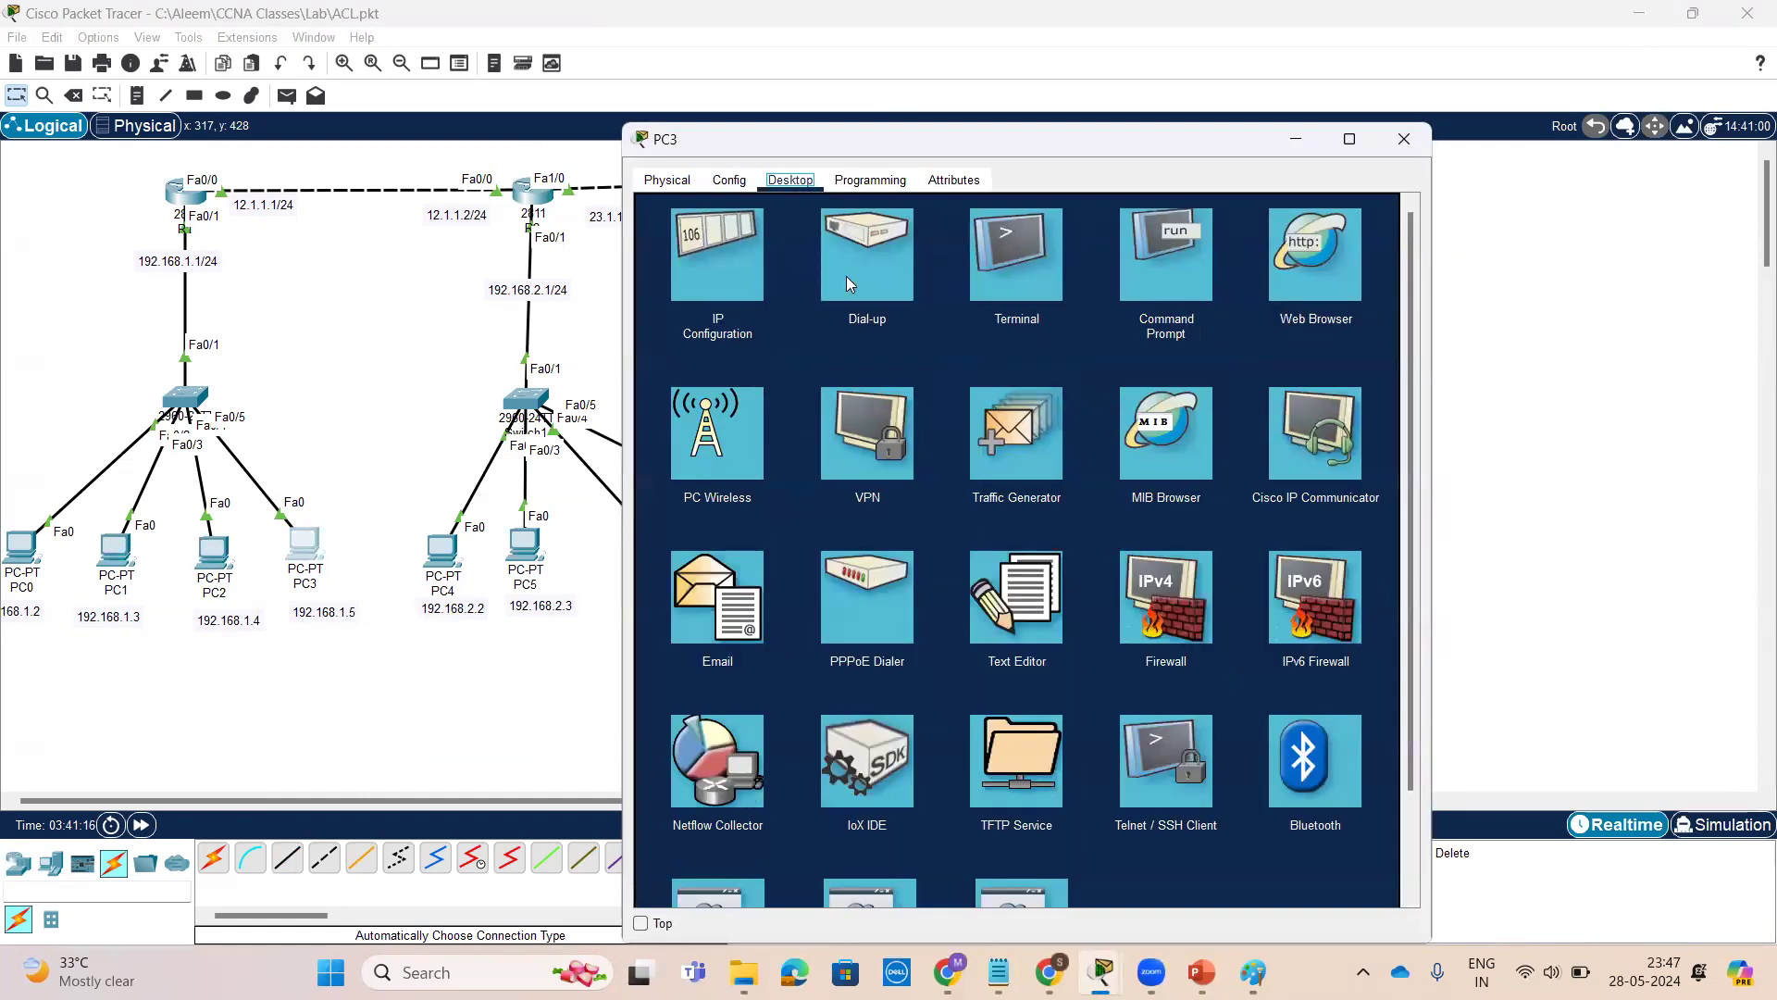
pyautogui.click(1151, 280)
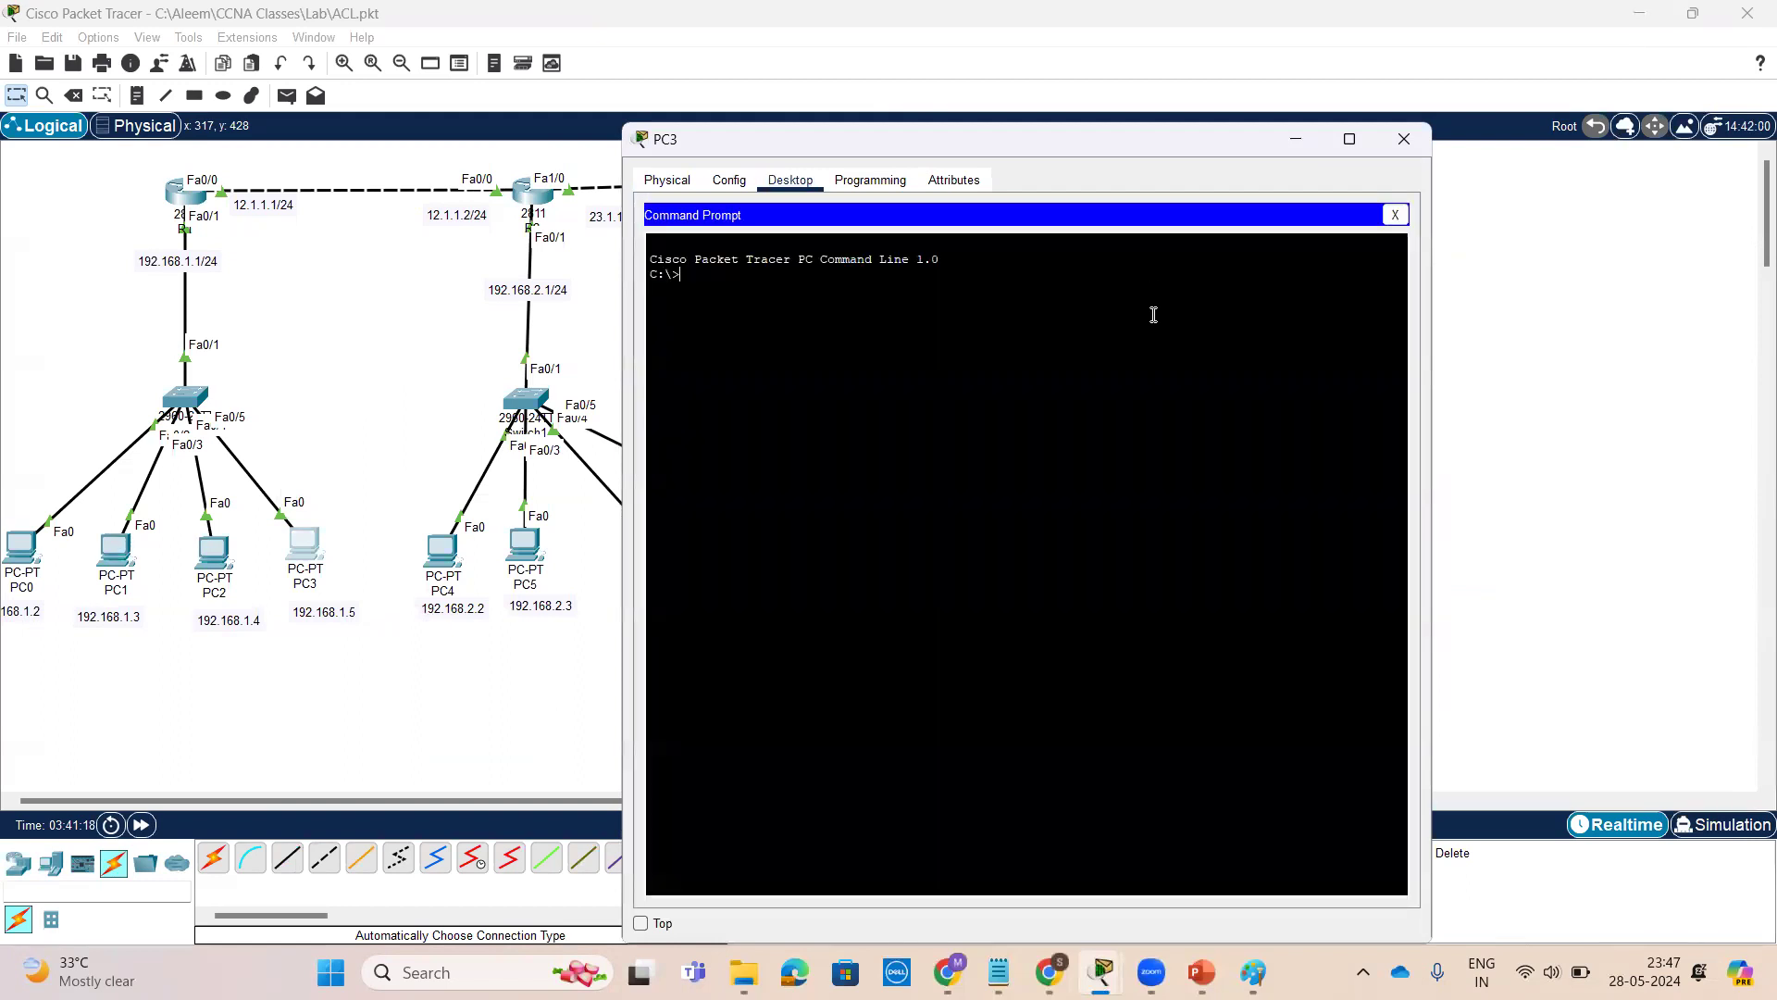
pyautogui.write('ping 192.168.2.2')
pyautogui.press('Return')
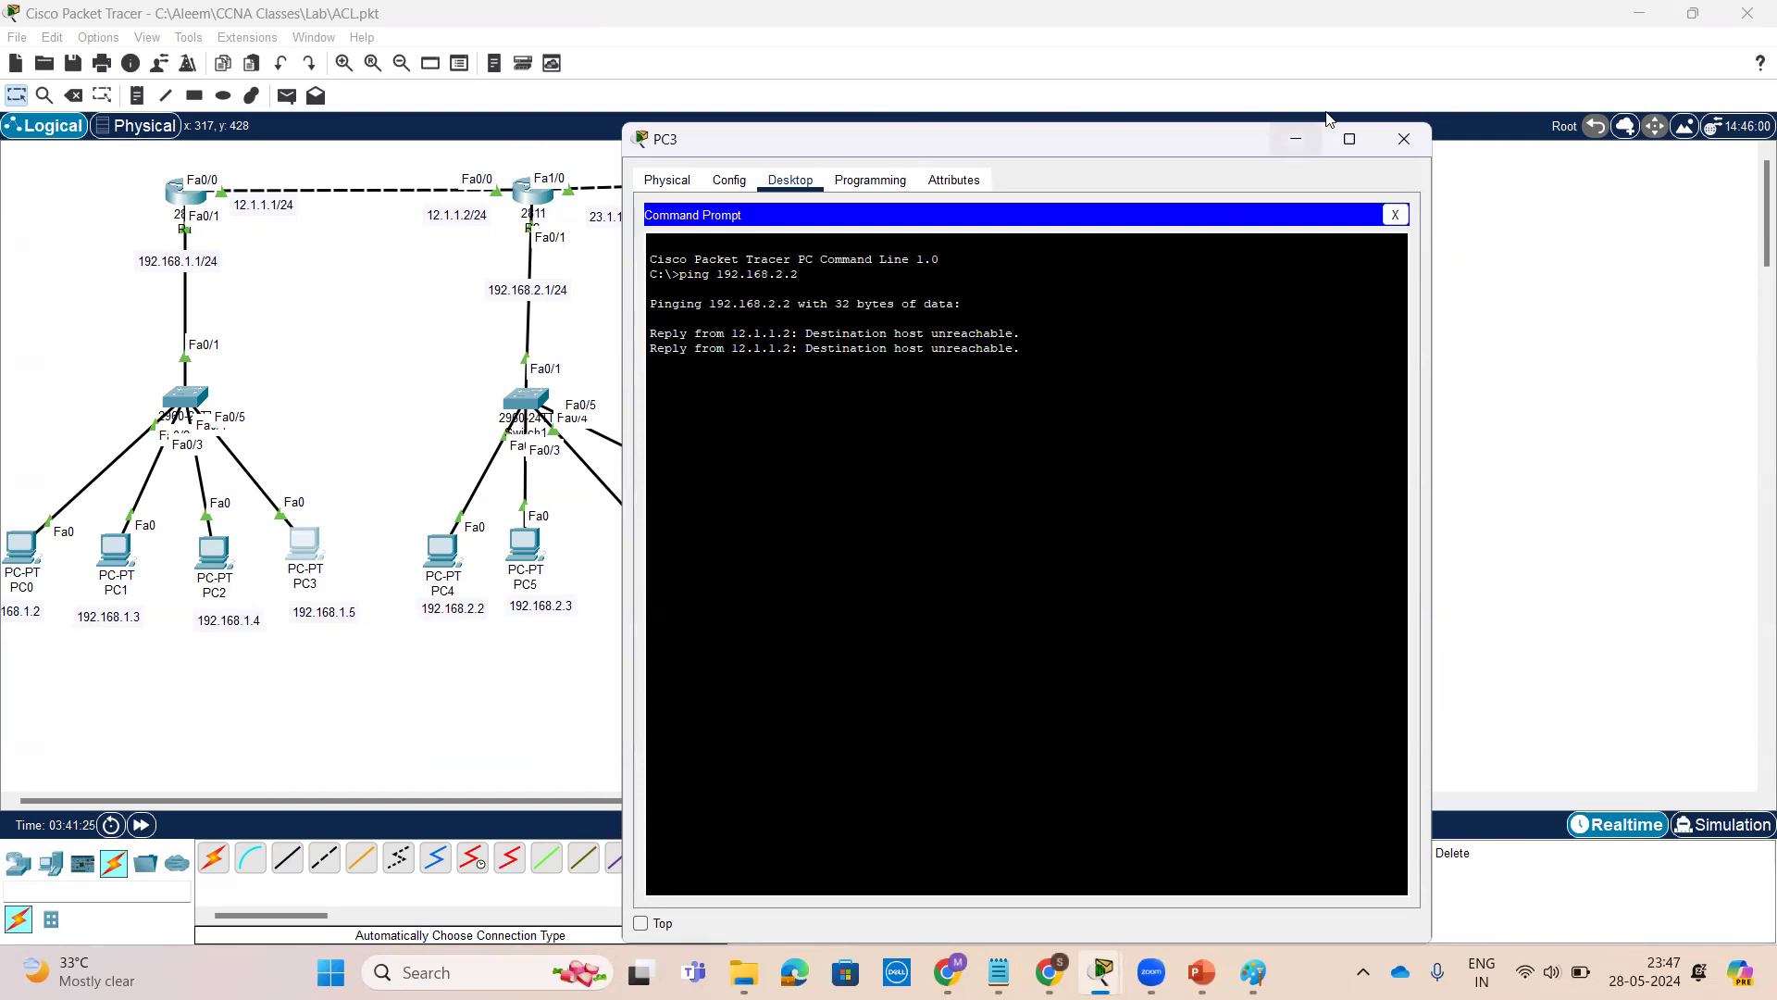
pyautogui.click(1296, 138)
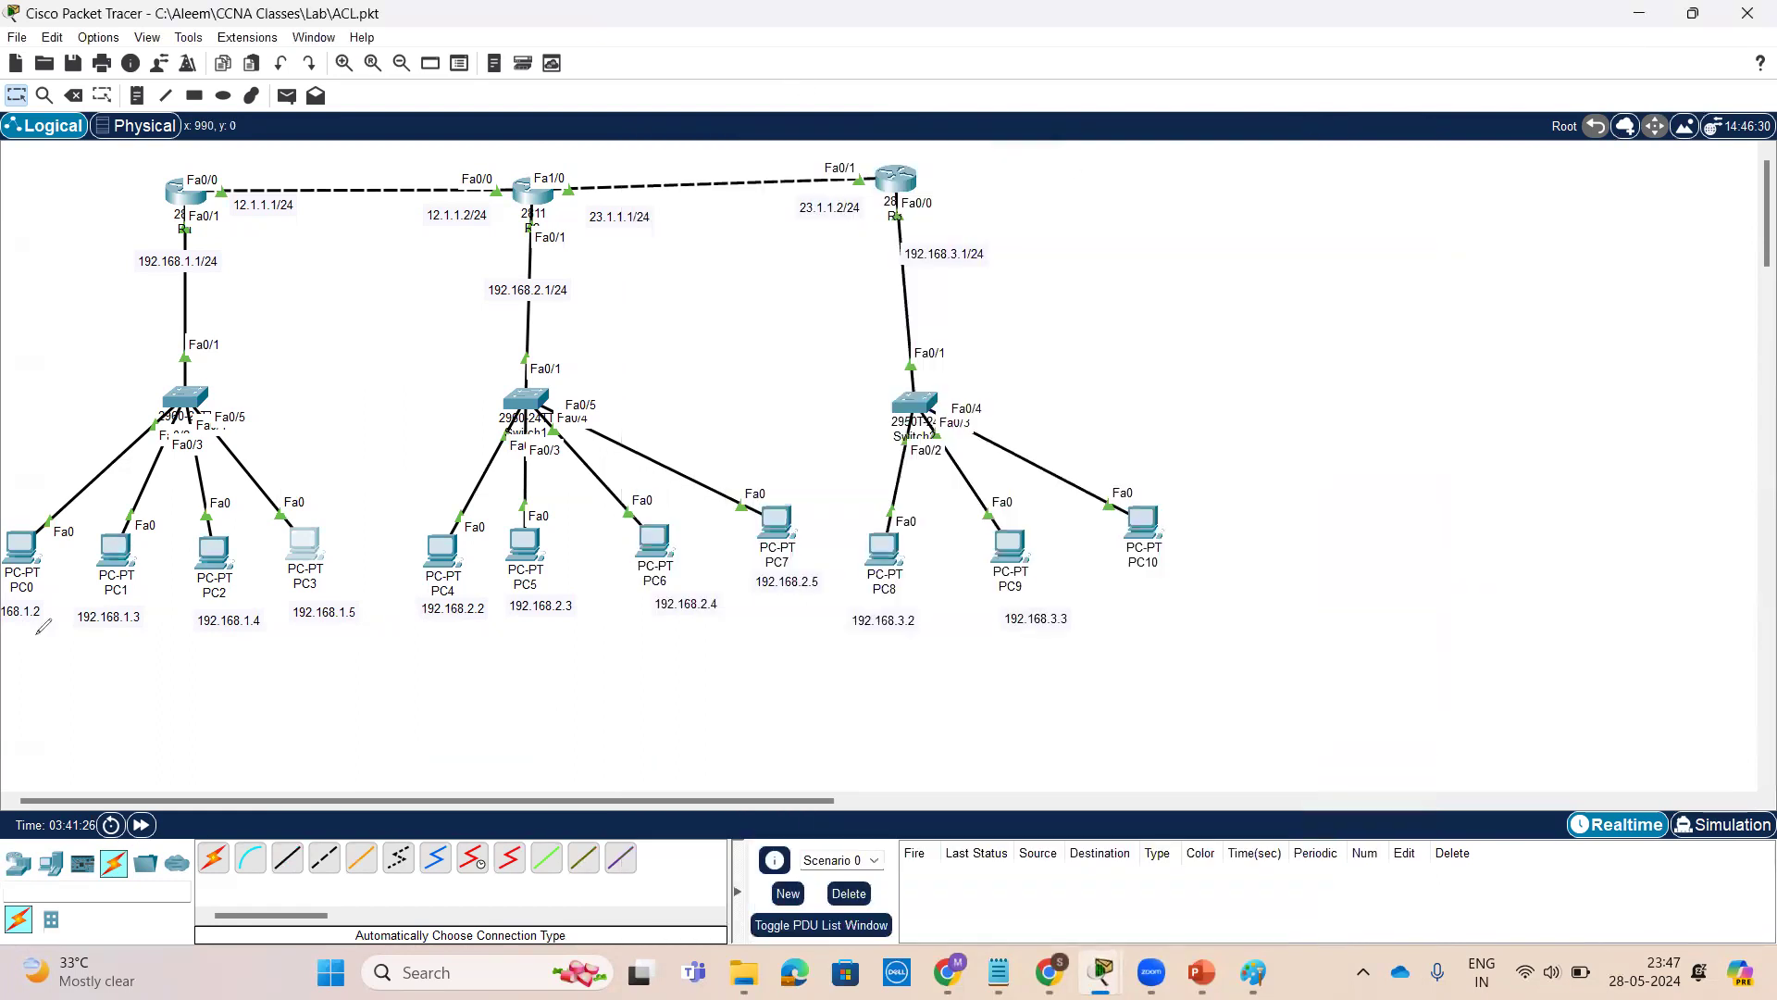
pyautogui.moveTo(63, 516)
pyautogui.mouseDown()
pyautogui.moveTo(11, 511)
pyautogui.moveTo(10, 639)
pyautogui.moveTo(82, 533)
pyautogui.mouseUp()
pyautogui.moveTo(20, 597)
pyautogui.mouseDown()
pyautogui.moveTo(69, 739)
pyautogui.moveTo(414, 698)
pyautogui.moveTo(505, 633)
pyautogui.moveTo(482, 685)
pyautogui.mouseUp()
pyautogui.moveTo(358, 696)
pyautogui.mouseDown()
pyautogui.moveTo(353, 773)
pyautogui.moveTo(428, 779)
pyautogui.moveTo(512, 713)
pyautogui.moveTo(515, 773)
pyautogui.moveTo(690, 739)
pyautogui.moveTo(653, 787)
pyautogui.mouseUp()
pyautogui.moveTo(713, 733)
pyautogui.mouseDown()
pyautogui.moveTo(730, 781)
pyautogui.moveTo(746, 755)
pyautogui.moveTo(876, 719)
pyautogui.mouseUp()
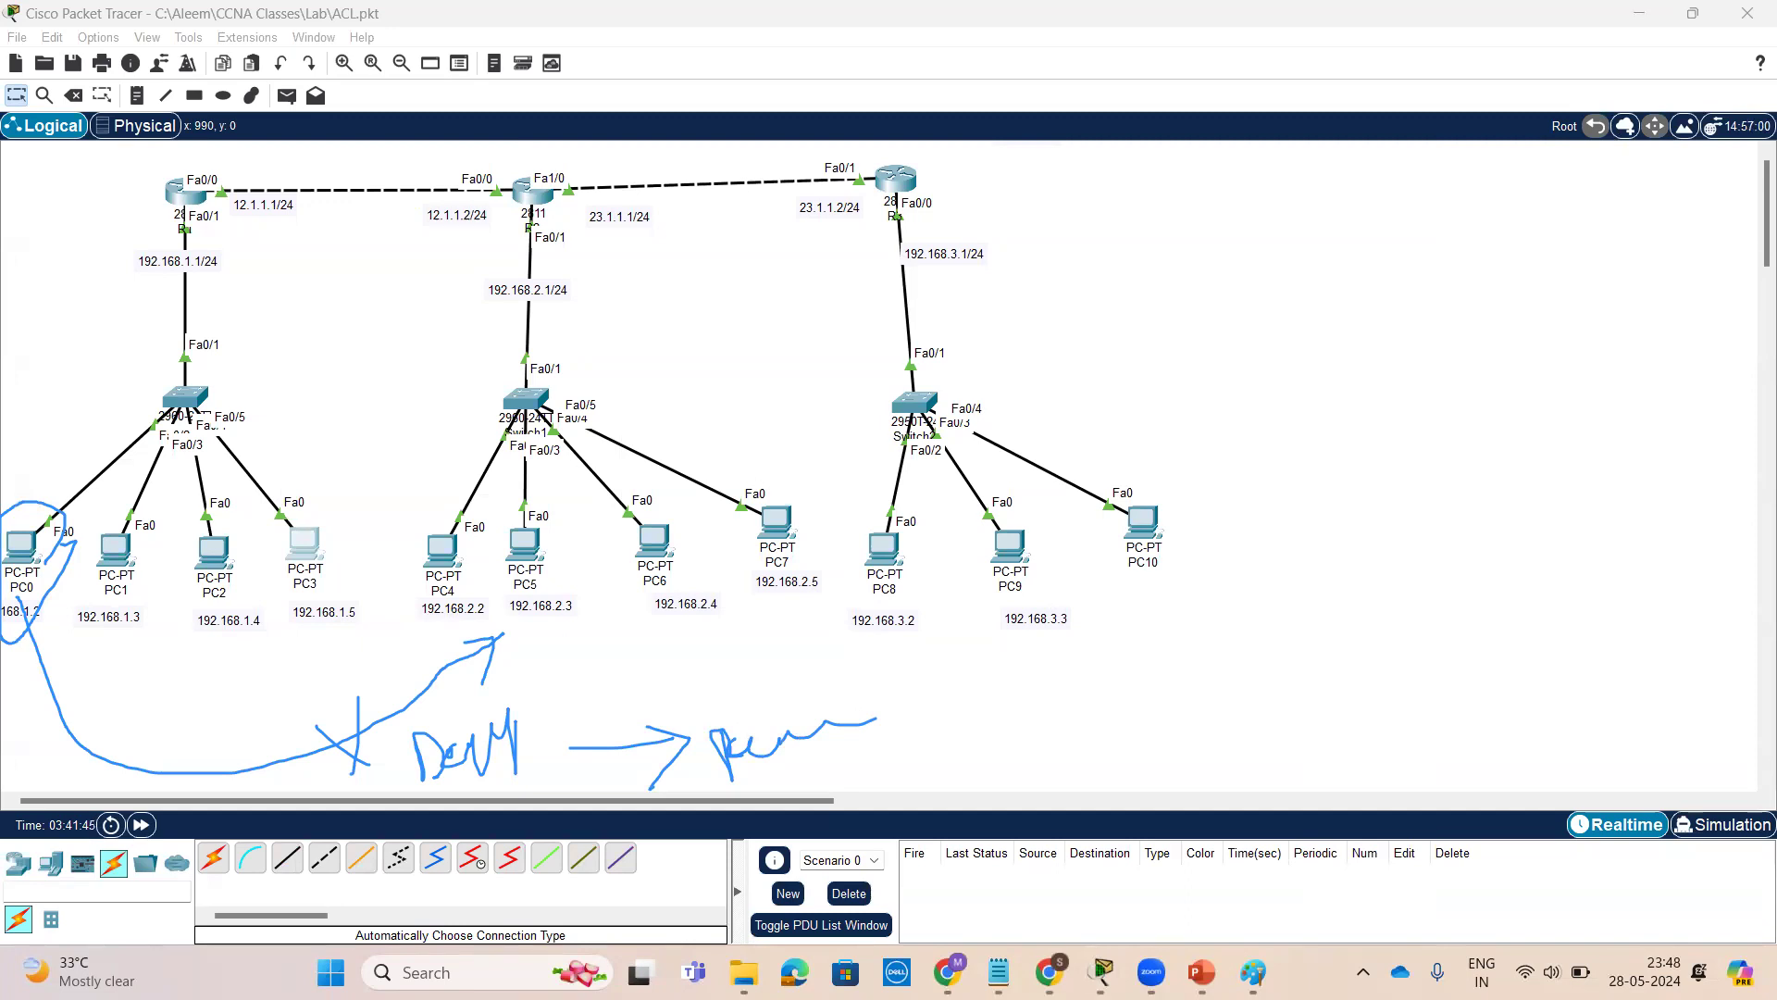
pyautogui.moveTo(134, 633)
pyautogui.mouseDown()
pyautogui.moveTo(435, 689)
pyautogui.moveTo(416, 697)
pyautogui.mouseUp()
pyautogui.moveTo(298, 634)
pyautogui.mouseDown()
pyautogui.moveTo(284, 688)
pyautogui.moveTo(315, 708)
pyautogui.mouseUp()
pyautogui.moveTo(248, 648)
pyautogui.mouseDown()
pyautogui.moveTo(542, 597)
pyautogui.moveTo(491, 644)
pyautogui.mouseUp()
pyautogui.moveTo(326, 619)
pyautogui.mouseDown()
pyautogui.moveTo(514, 659)
pyautogui.moveTo(537, 706)
pyautogui.mouseUp()
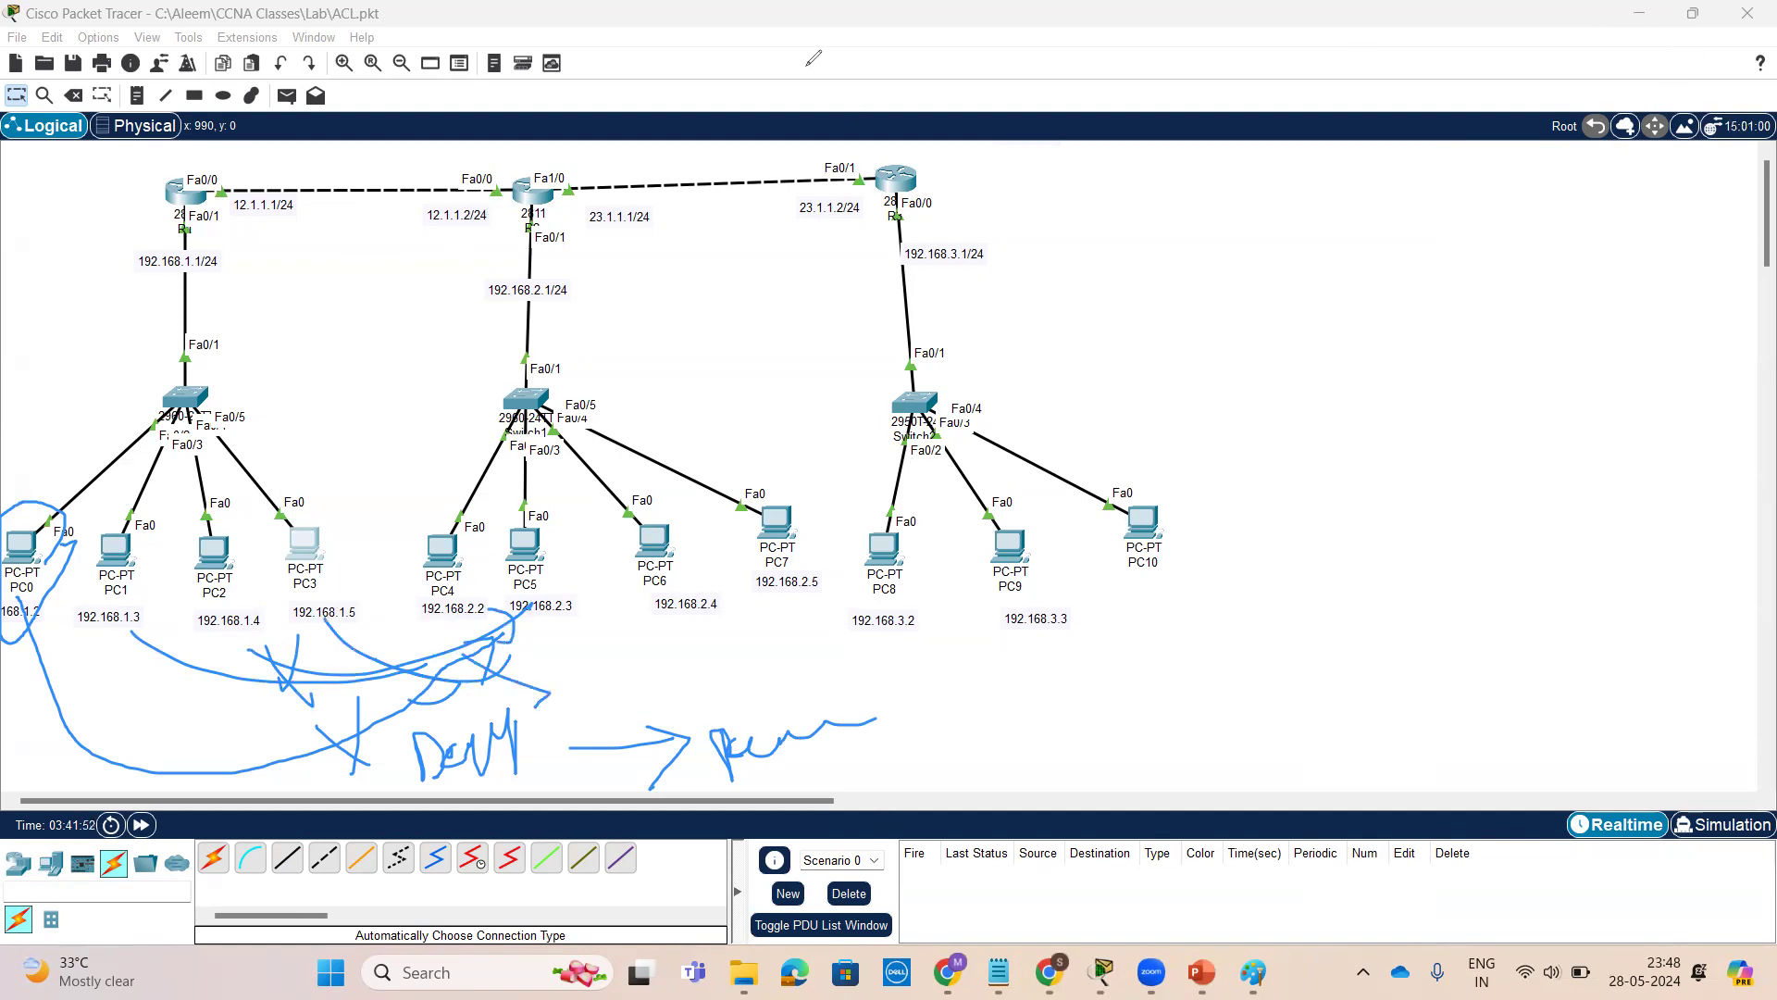
# Open R2's CLI and display the access lists
pyautogui.click(530, 194)
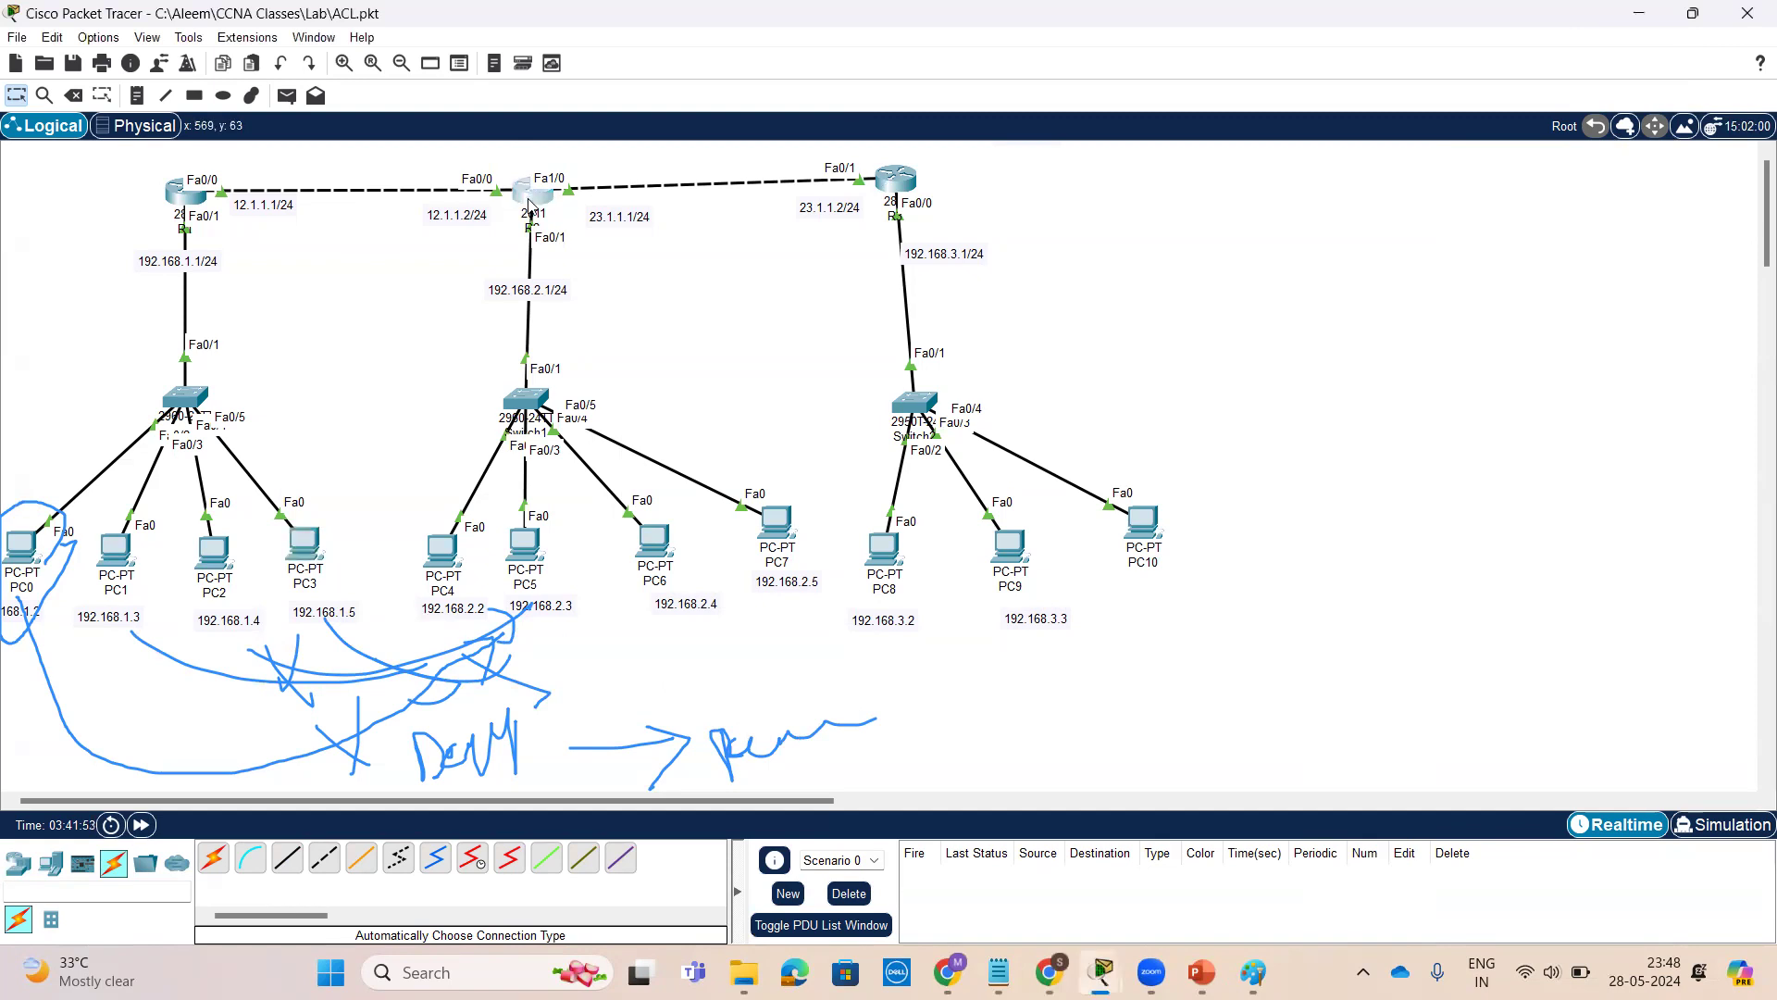
pyautogui.press('Return')
pyautogui.press('Return')
pyautogui.press('Return')
pyautogui.press('Return')
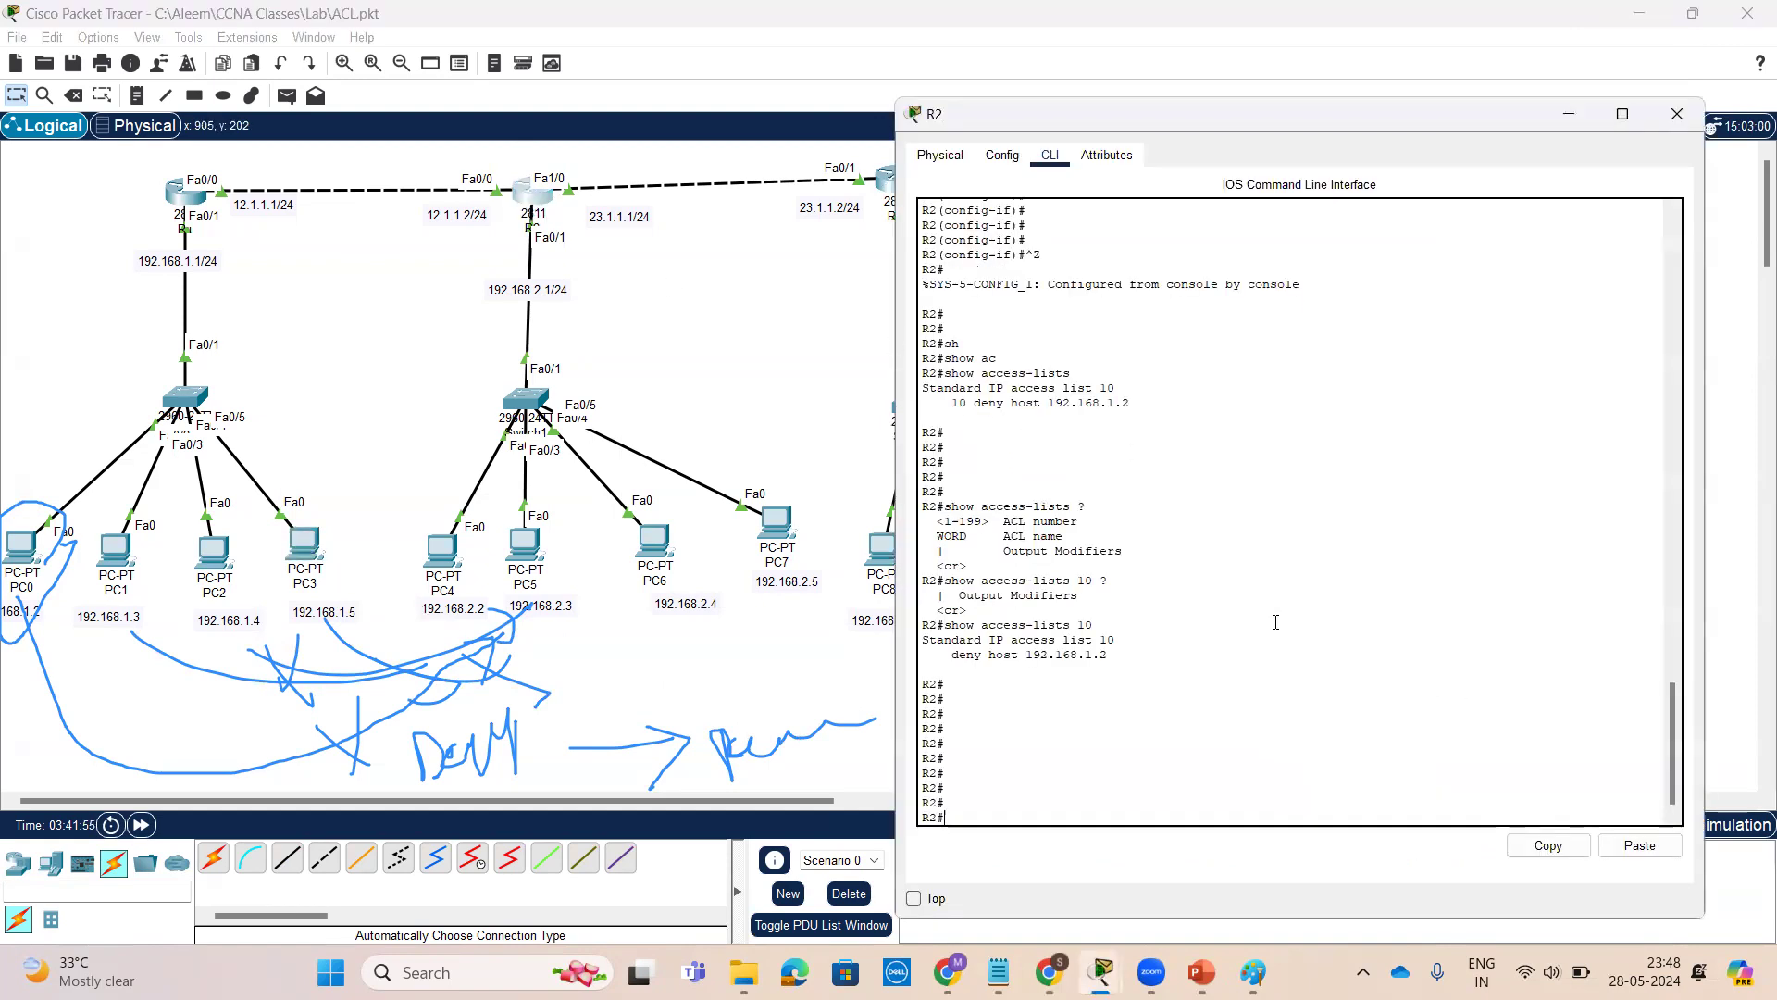
pyautogui.write('sh')
pyautogui.press('Return')
pyautogui.write('show ')
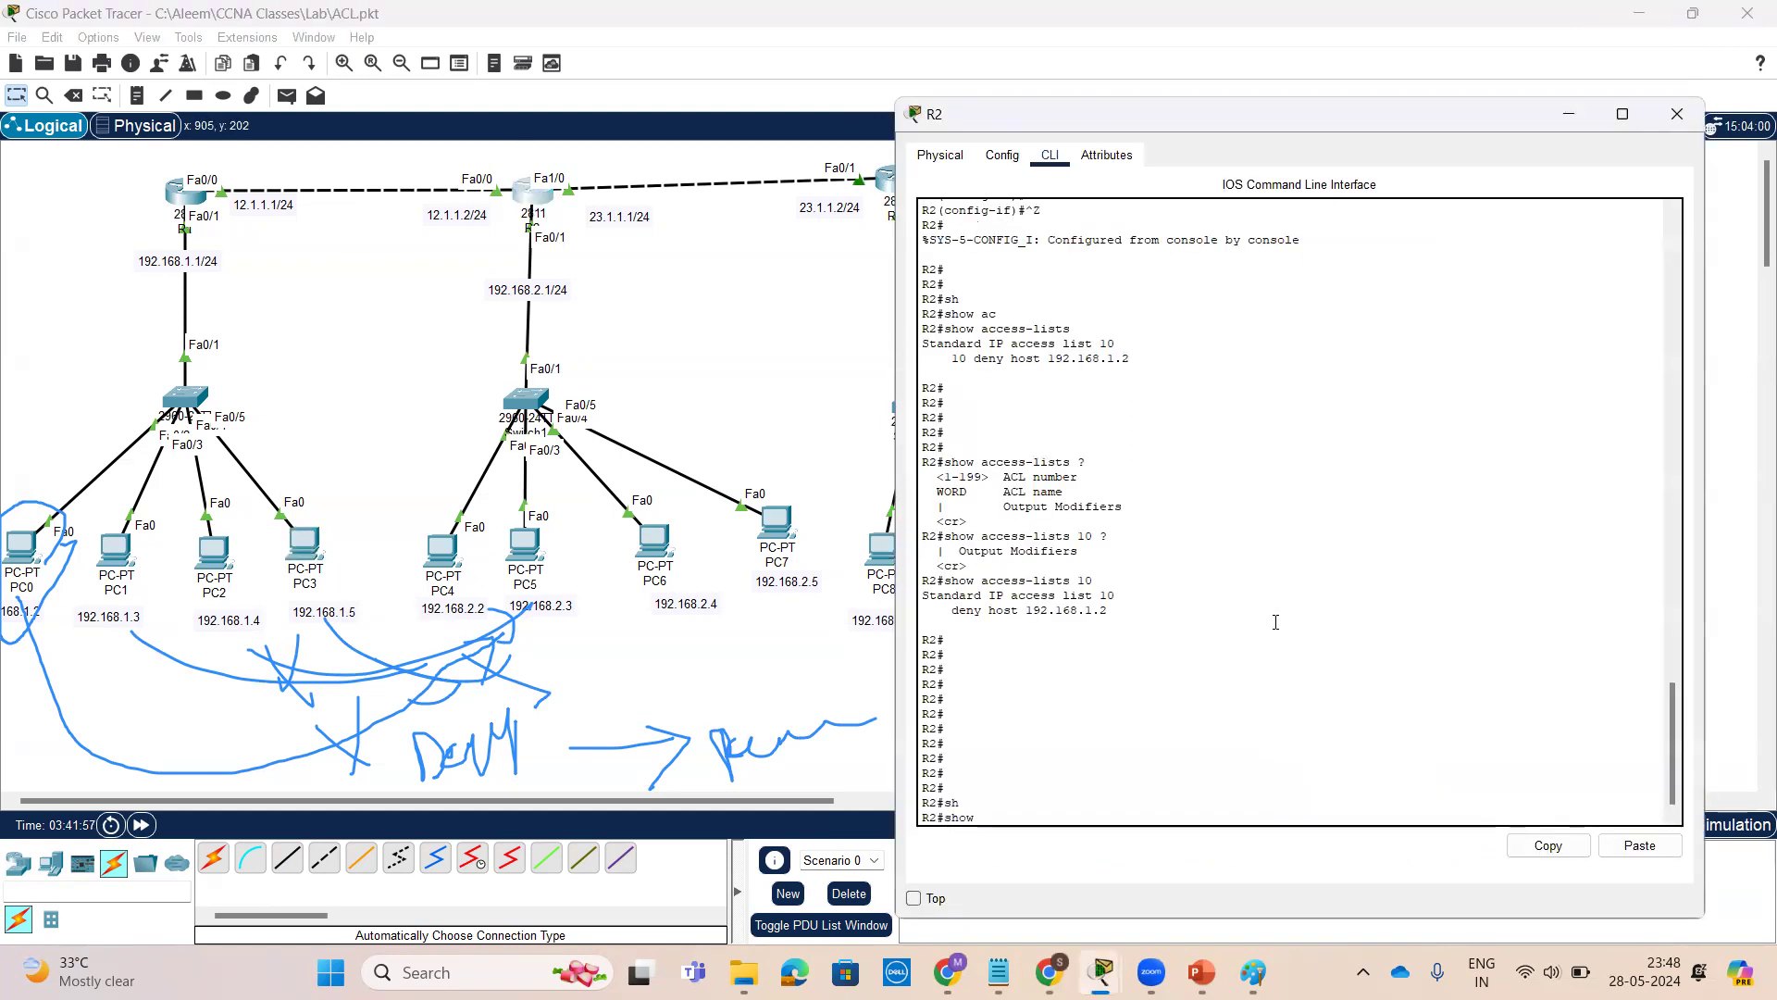
pyautogui.write('ac')
pyautogui.press('Tab')
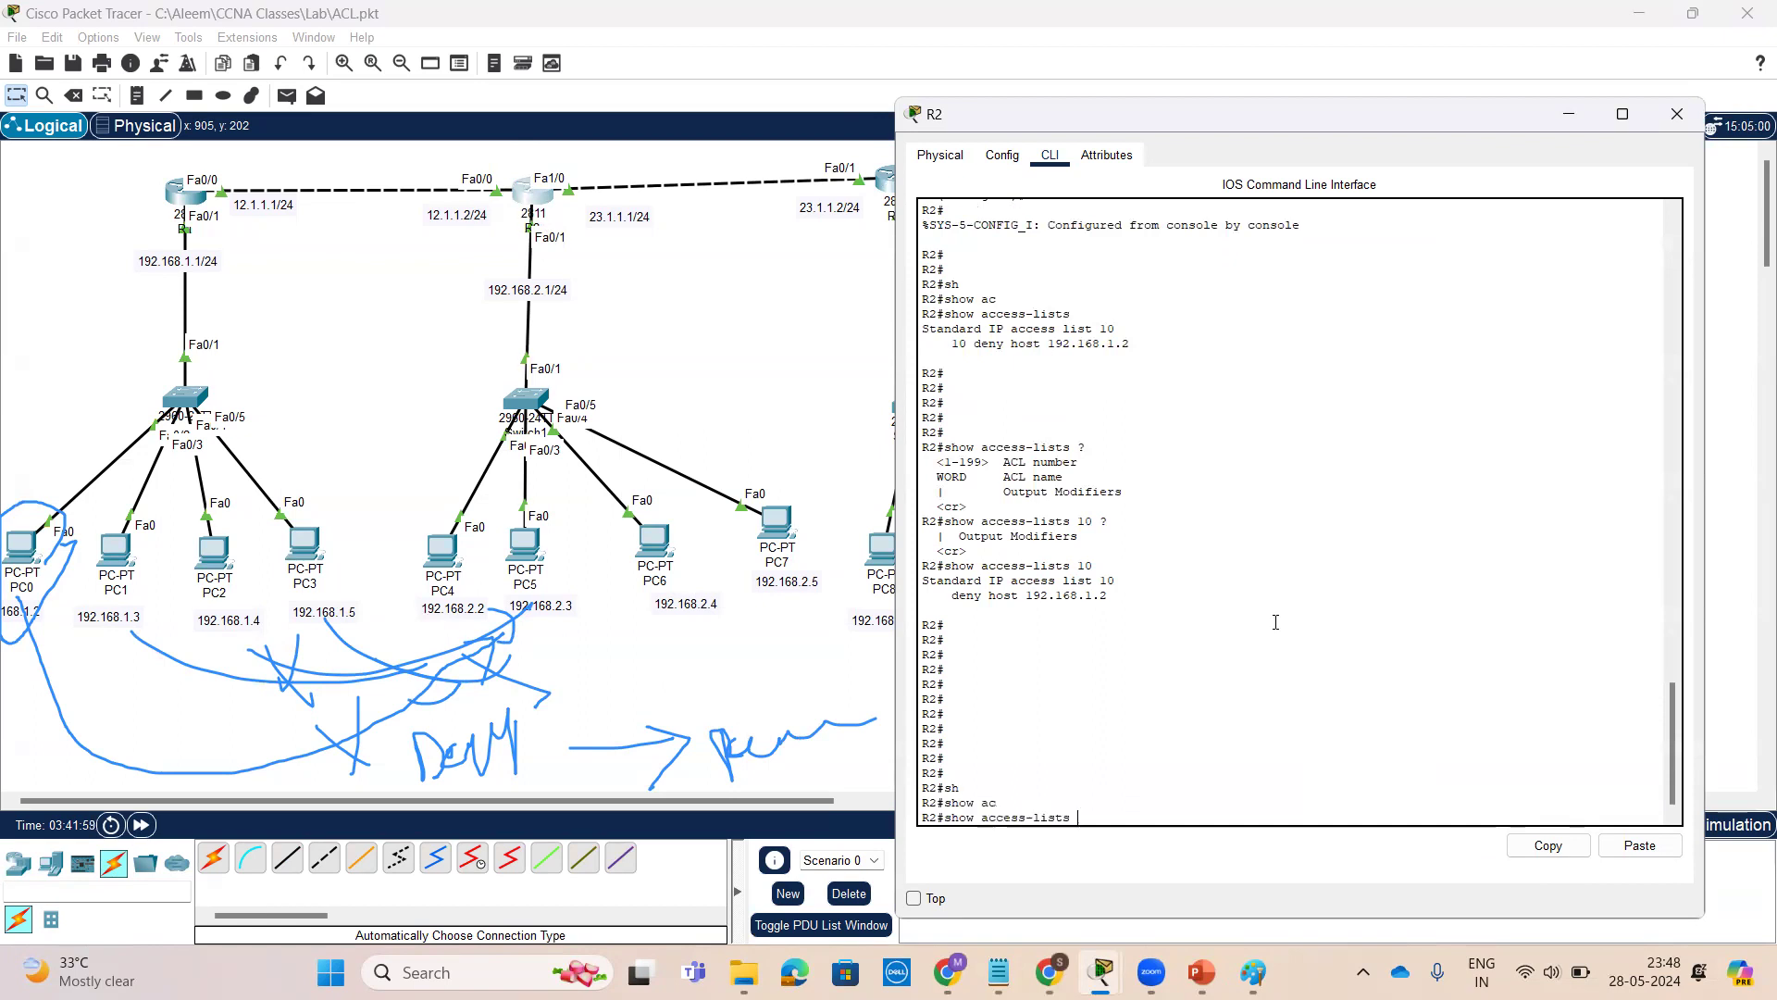
pyautogui.press('Return')
pyautogui.press('Return')
pyautogui.press('Return')
pyautogui.press('Return')
pyautogui.press('Return')
pyautogui.press('Return')
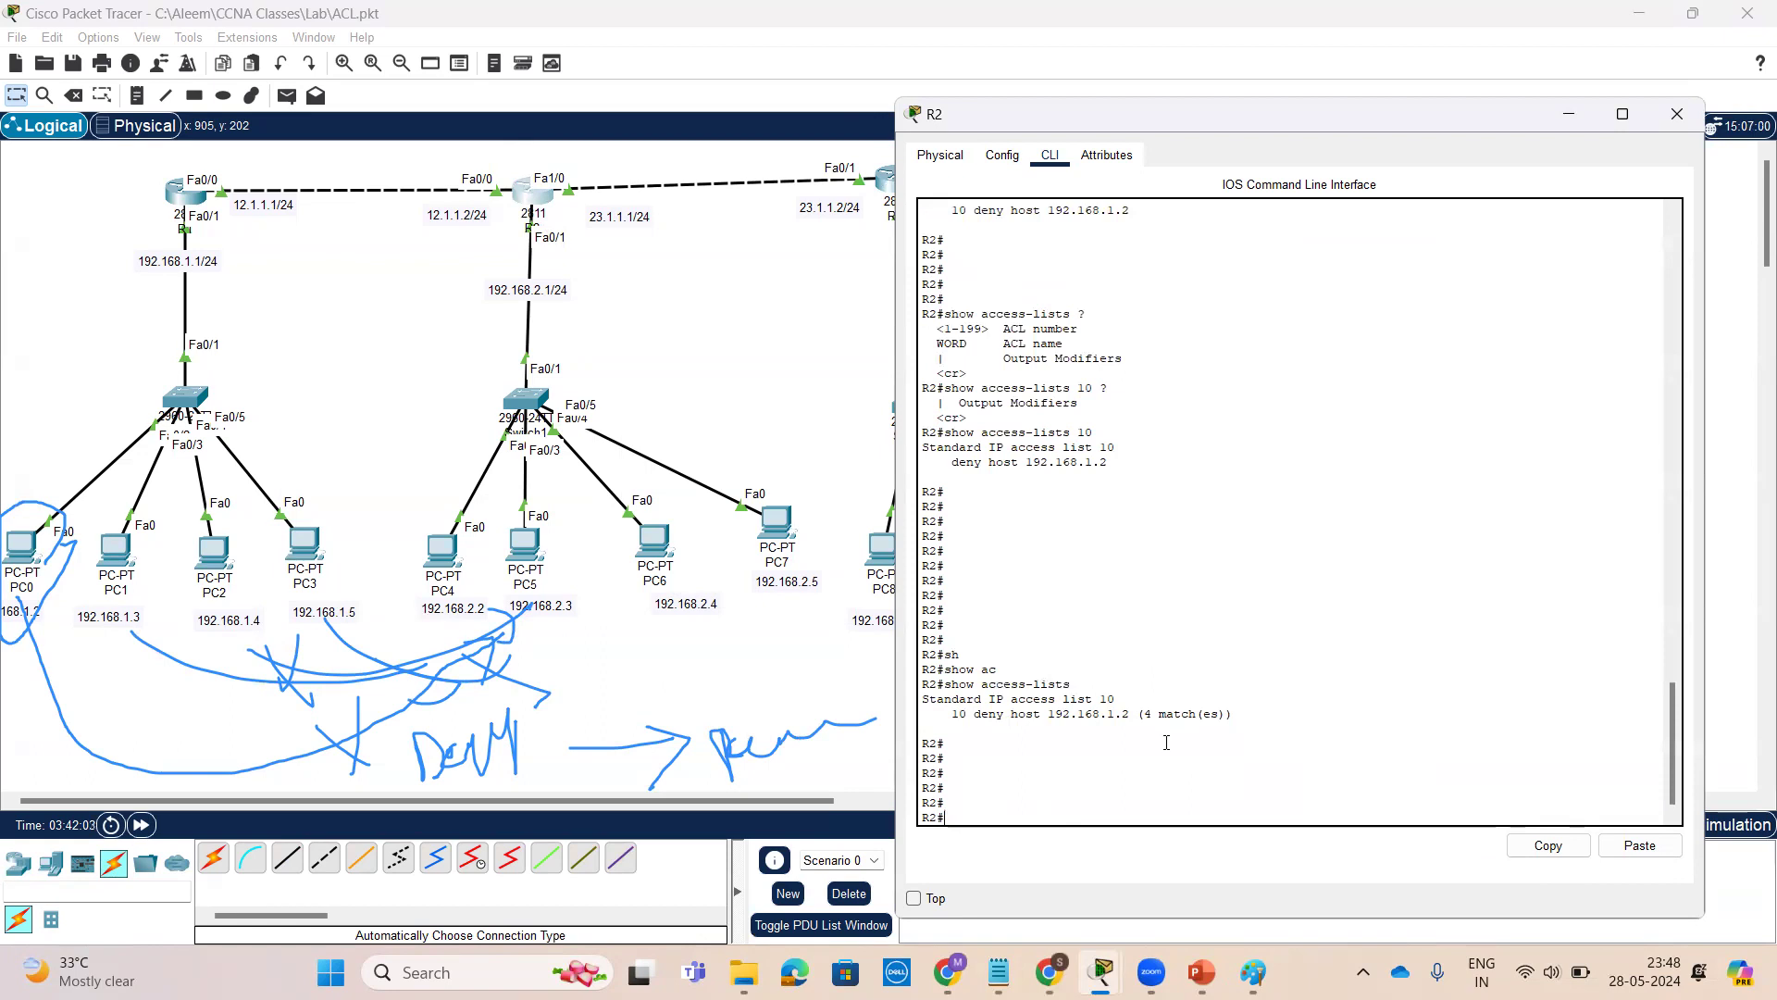
# Enter global configuration mode and add the entry access-list 10 permit any
pyautogui.write('conf t')
pyautogui.press('Return')
pyautogui.press('Return')
pyautogui.press('Return')
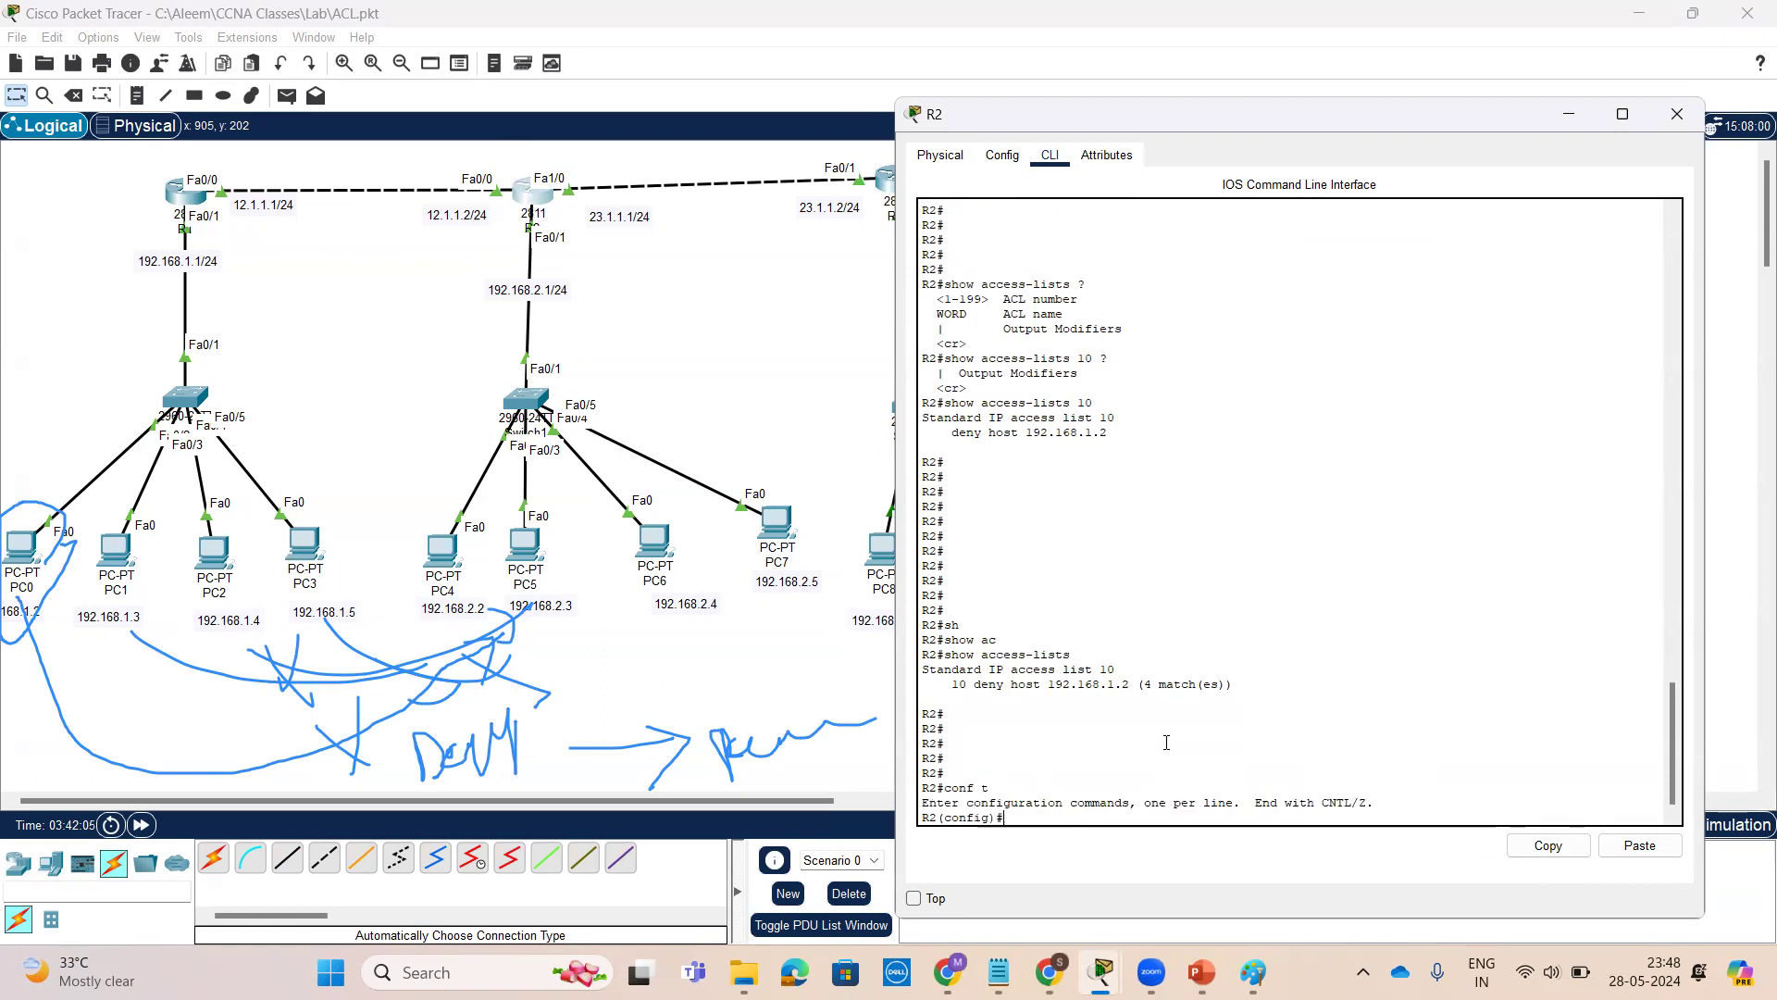
pyautogui.write('ac')
pyautogui.press('Tab')
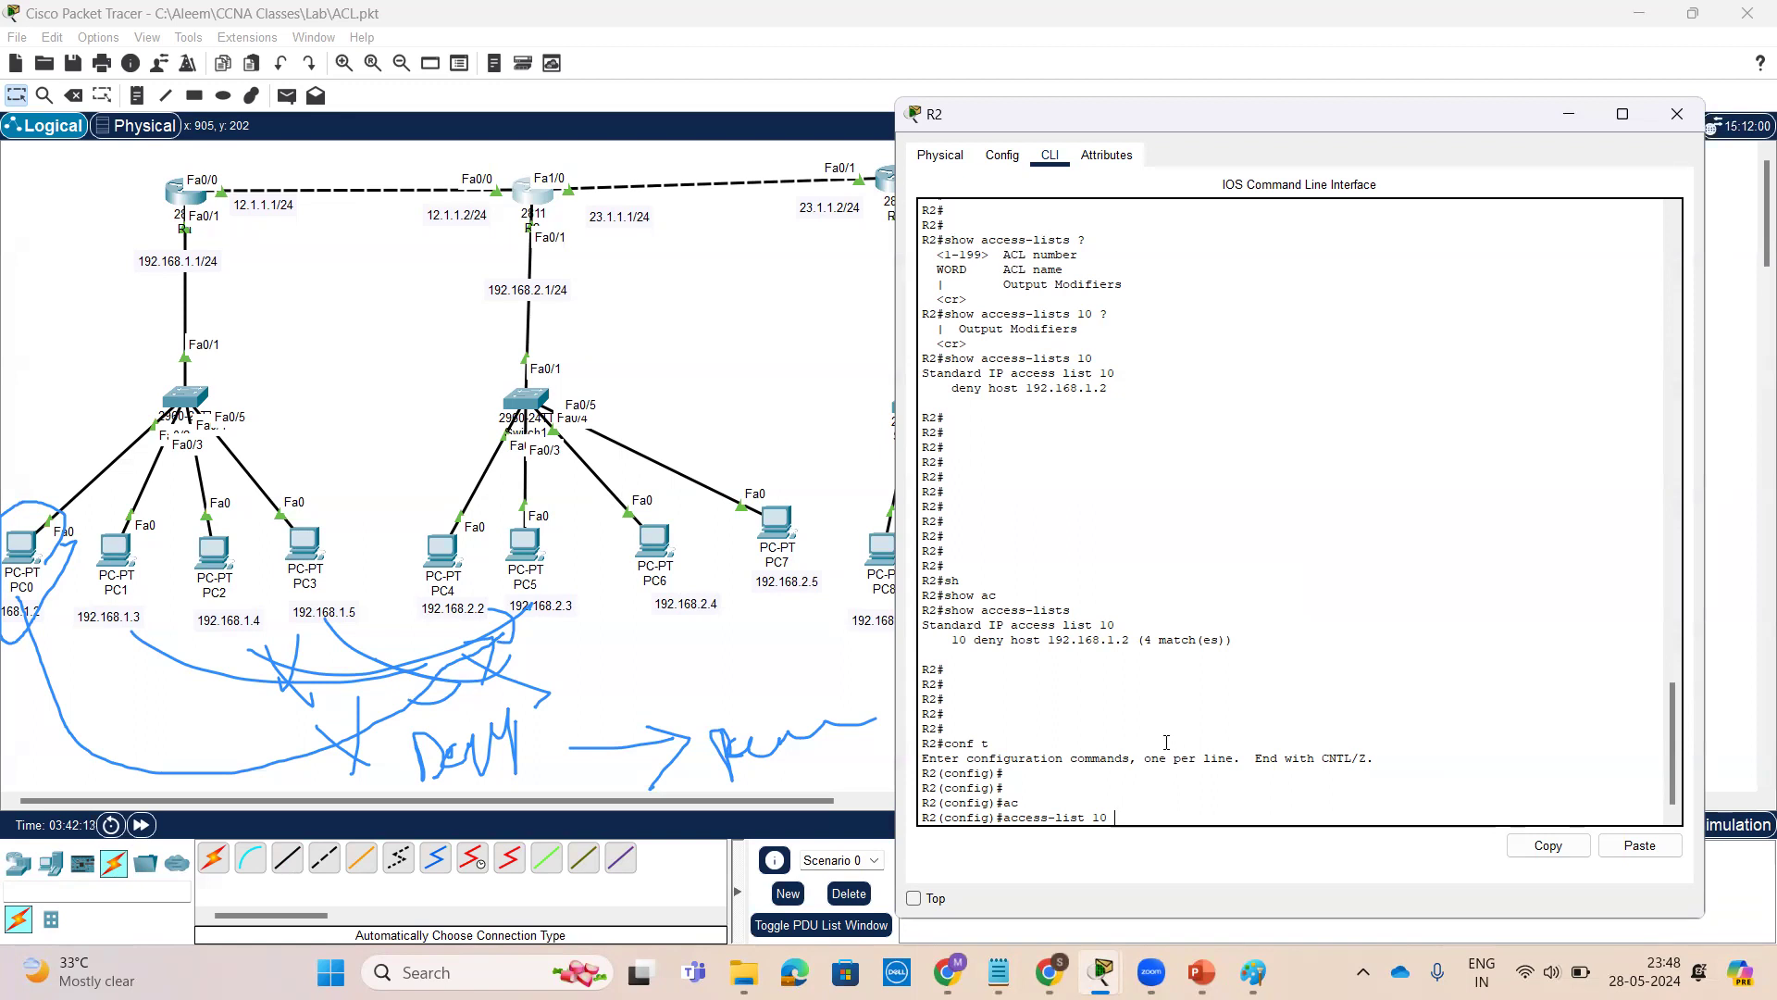
pyautogui.write('?')
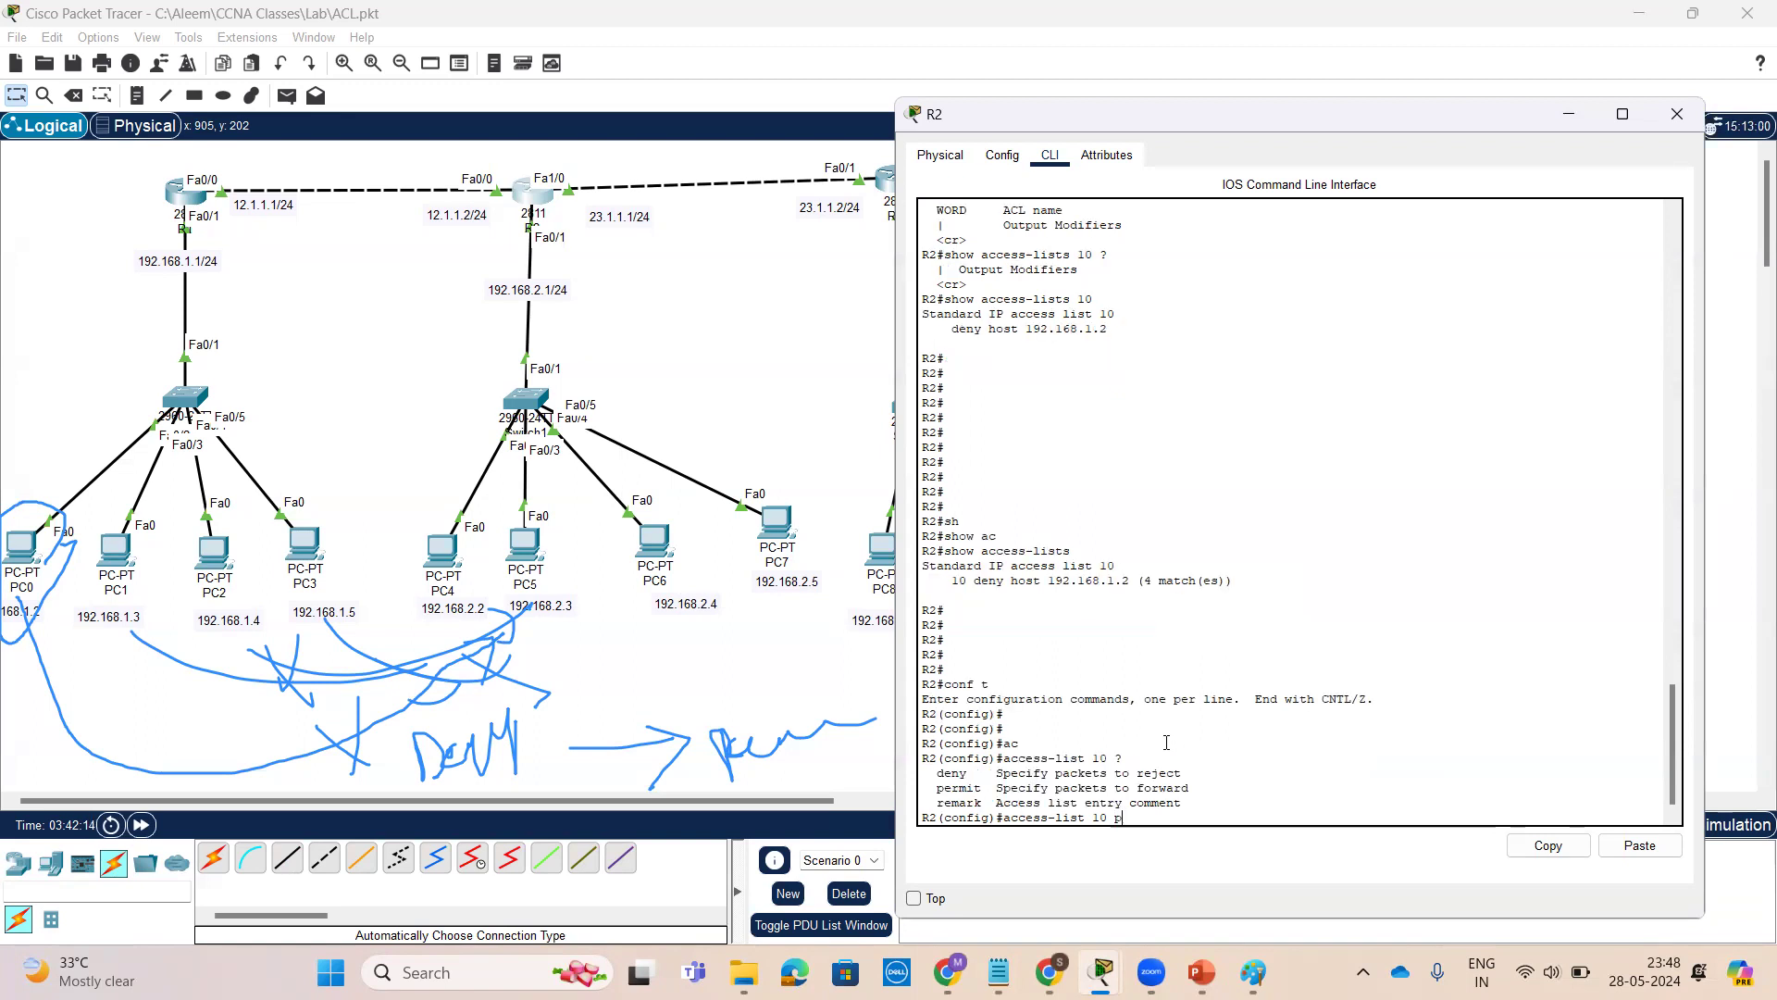
pyautogui.write('p')
pyautogui.press('Tab')
pyautogui.write('al')
pyautogui.press('Tab')
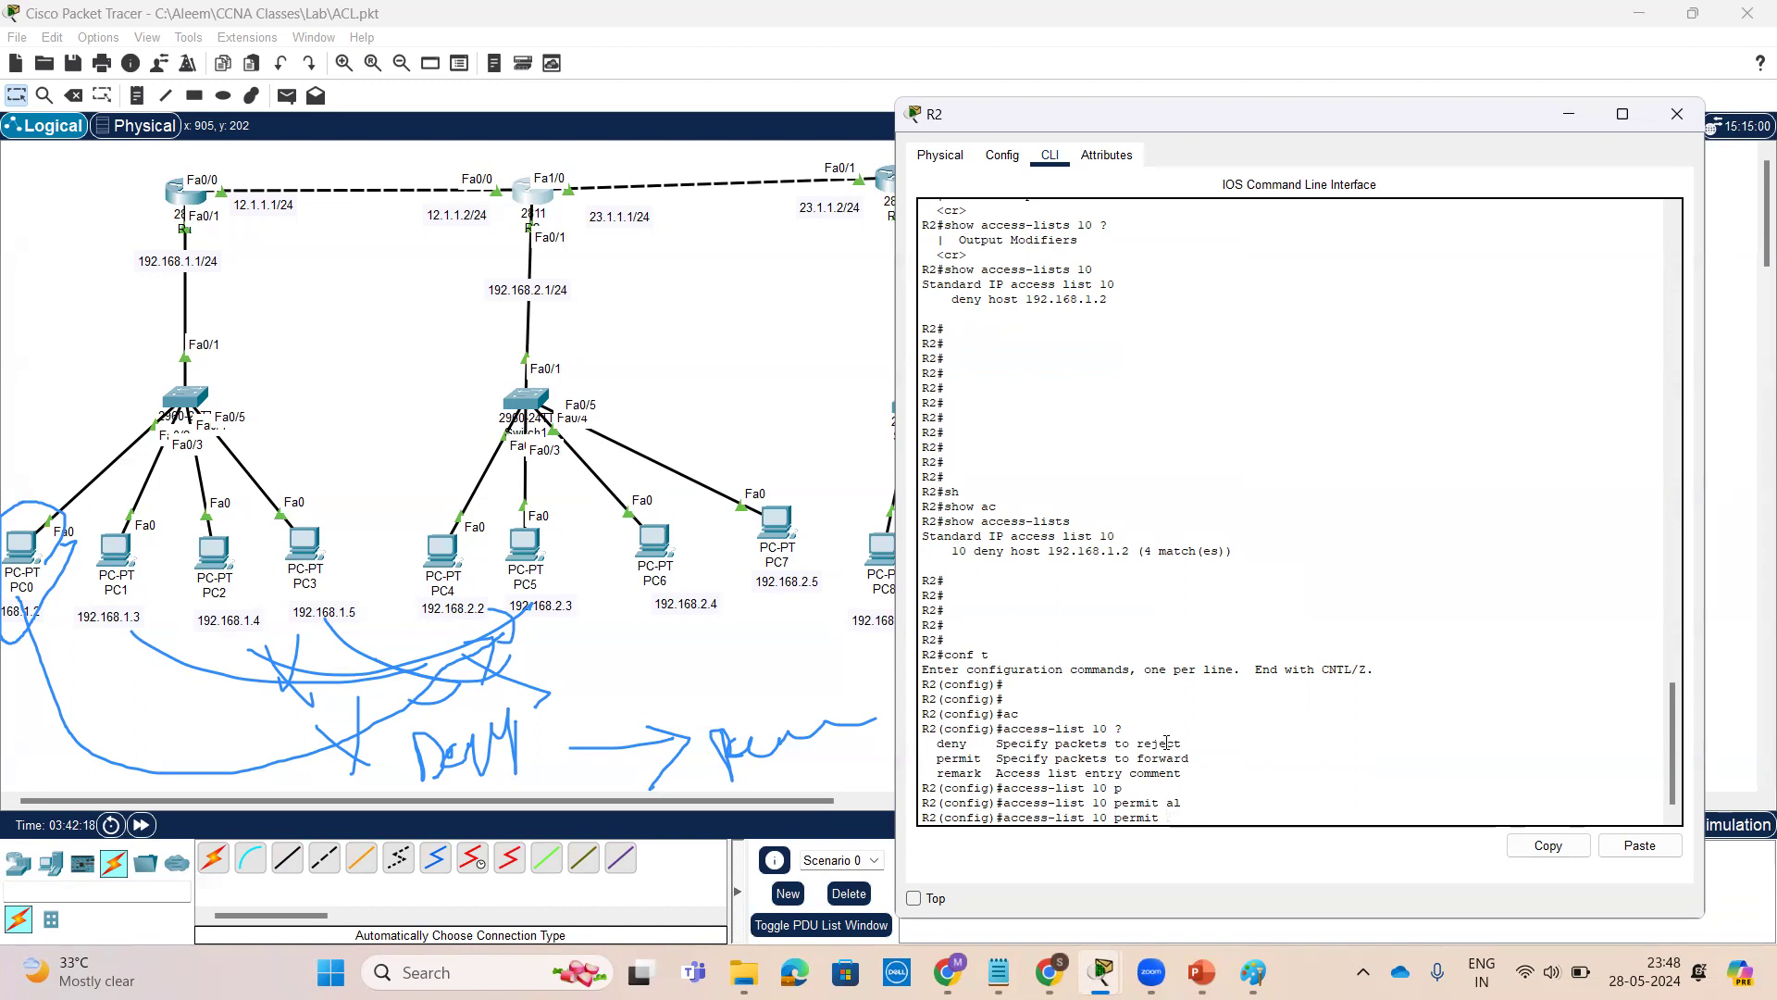
pyautogui.write('?')
pyautogui.write('a')
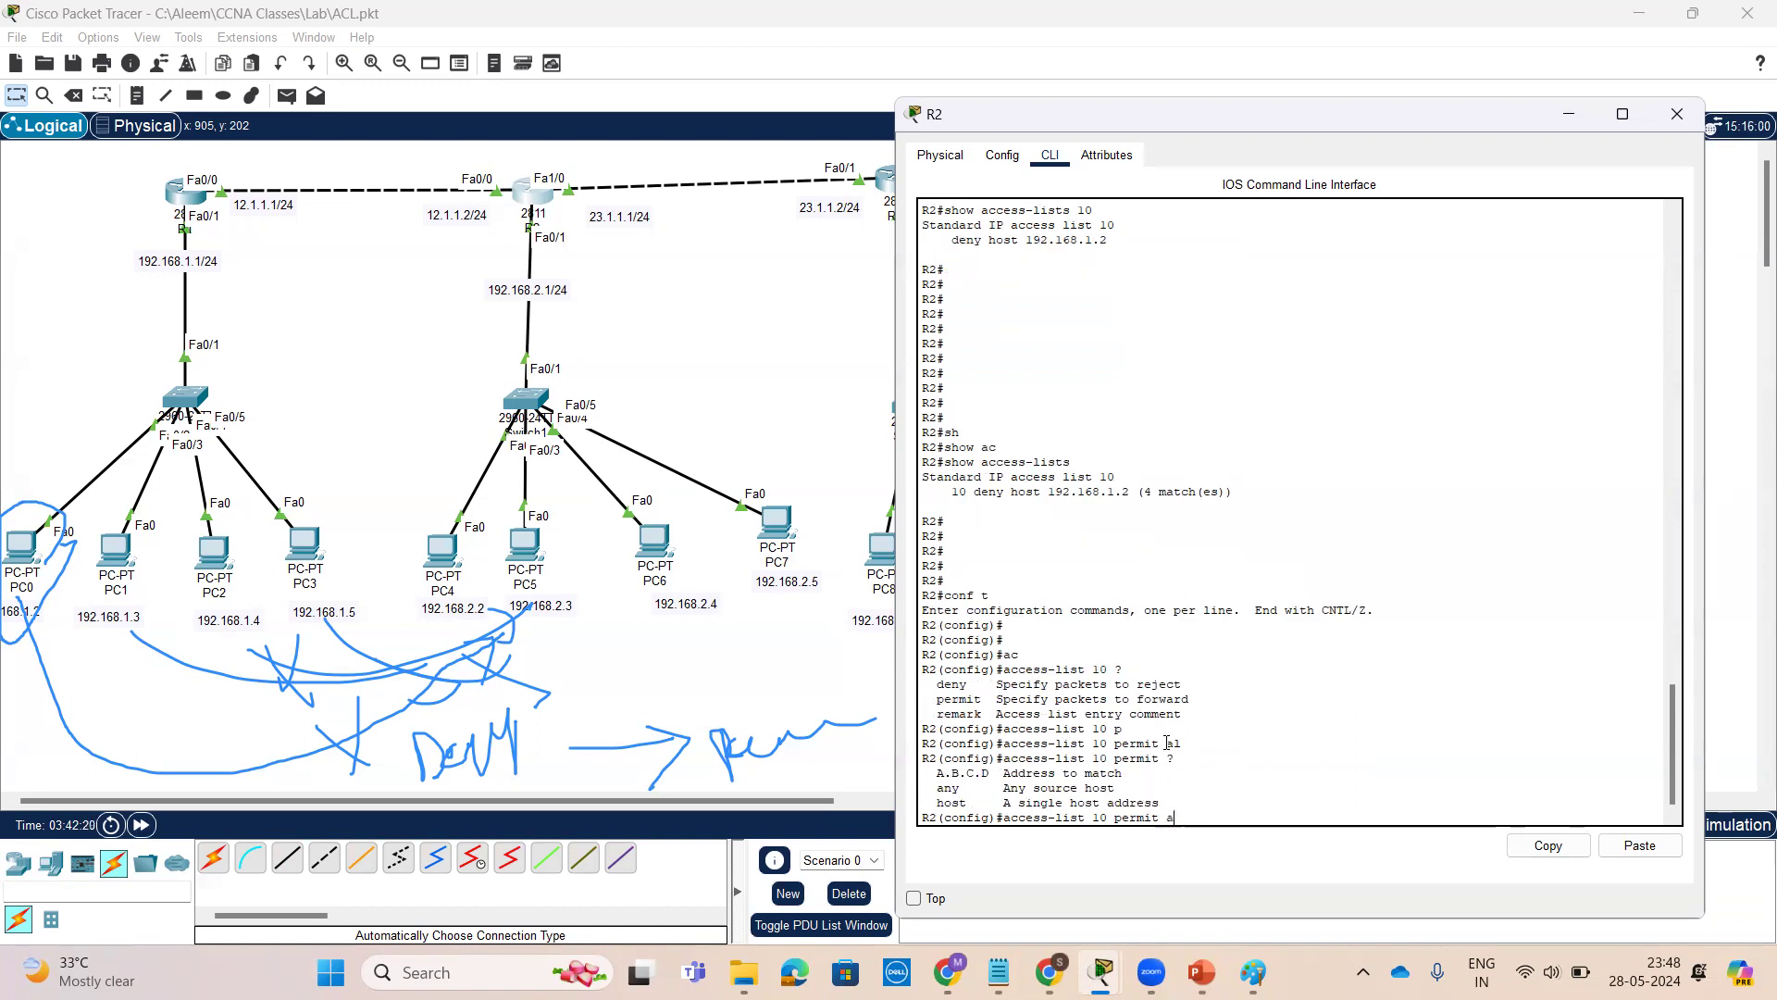
pyautogui.write('n')
pyautogui.press('Tab')
pyautogui.write('?')
pyautogui.press('Return')
pyautogui.press('Return')
pyautogui.press('Return')
pyautogui.press('Return')
pyautogui.press('Return')
pyautogui.press('Return')
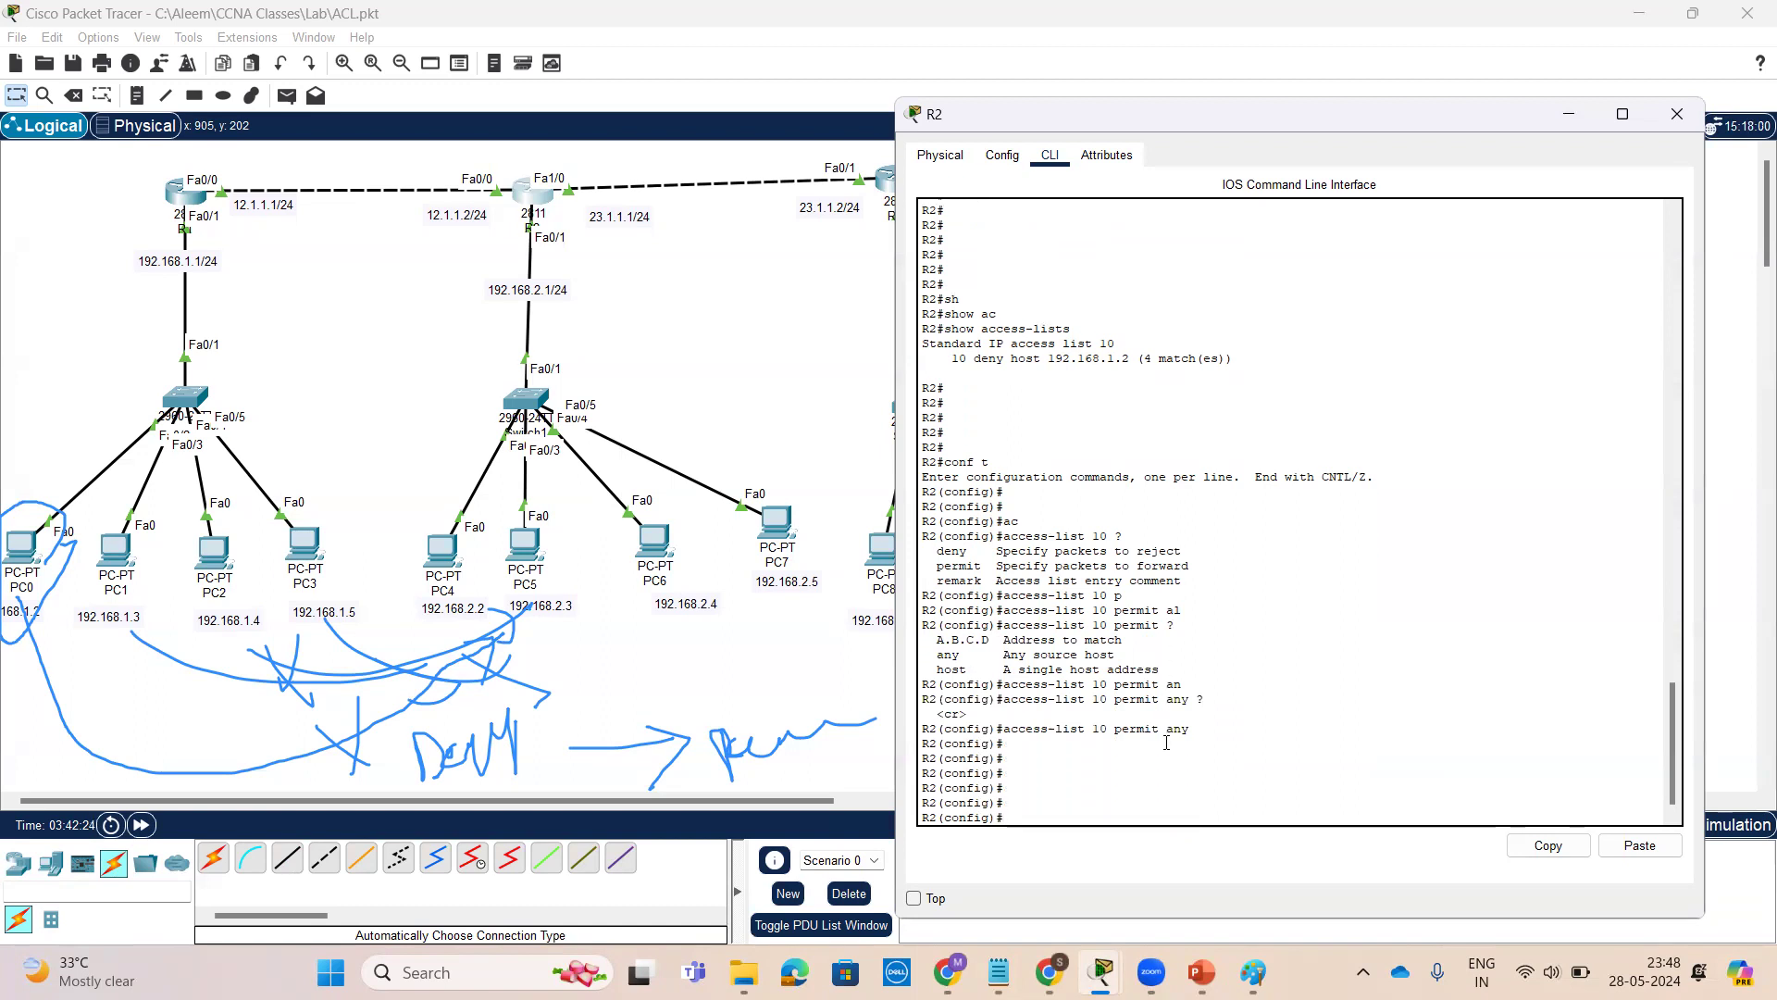
# Exit configuration mode and page through R2's running configuration to check the access list entries
pyautogui.hotkey('ctrl', 'z')
pyautogui.press('Return')
pyautogui.press('Return')
pyautogui.press('Return')
pyautogui.write('sh')
pyautogui.press('Tab')
pyautogui.write('r')
pyautogui.press('Tab')
pyautogui.press('Return')
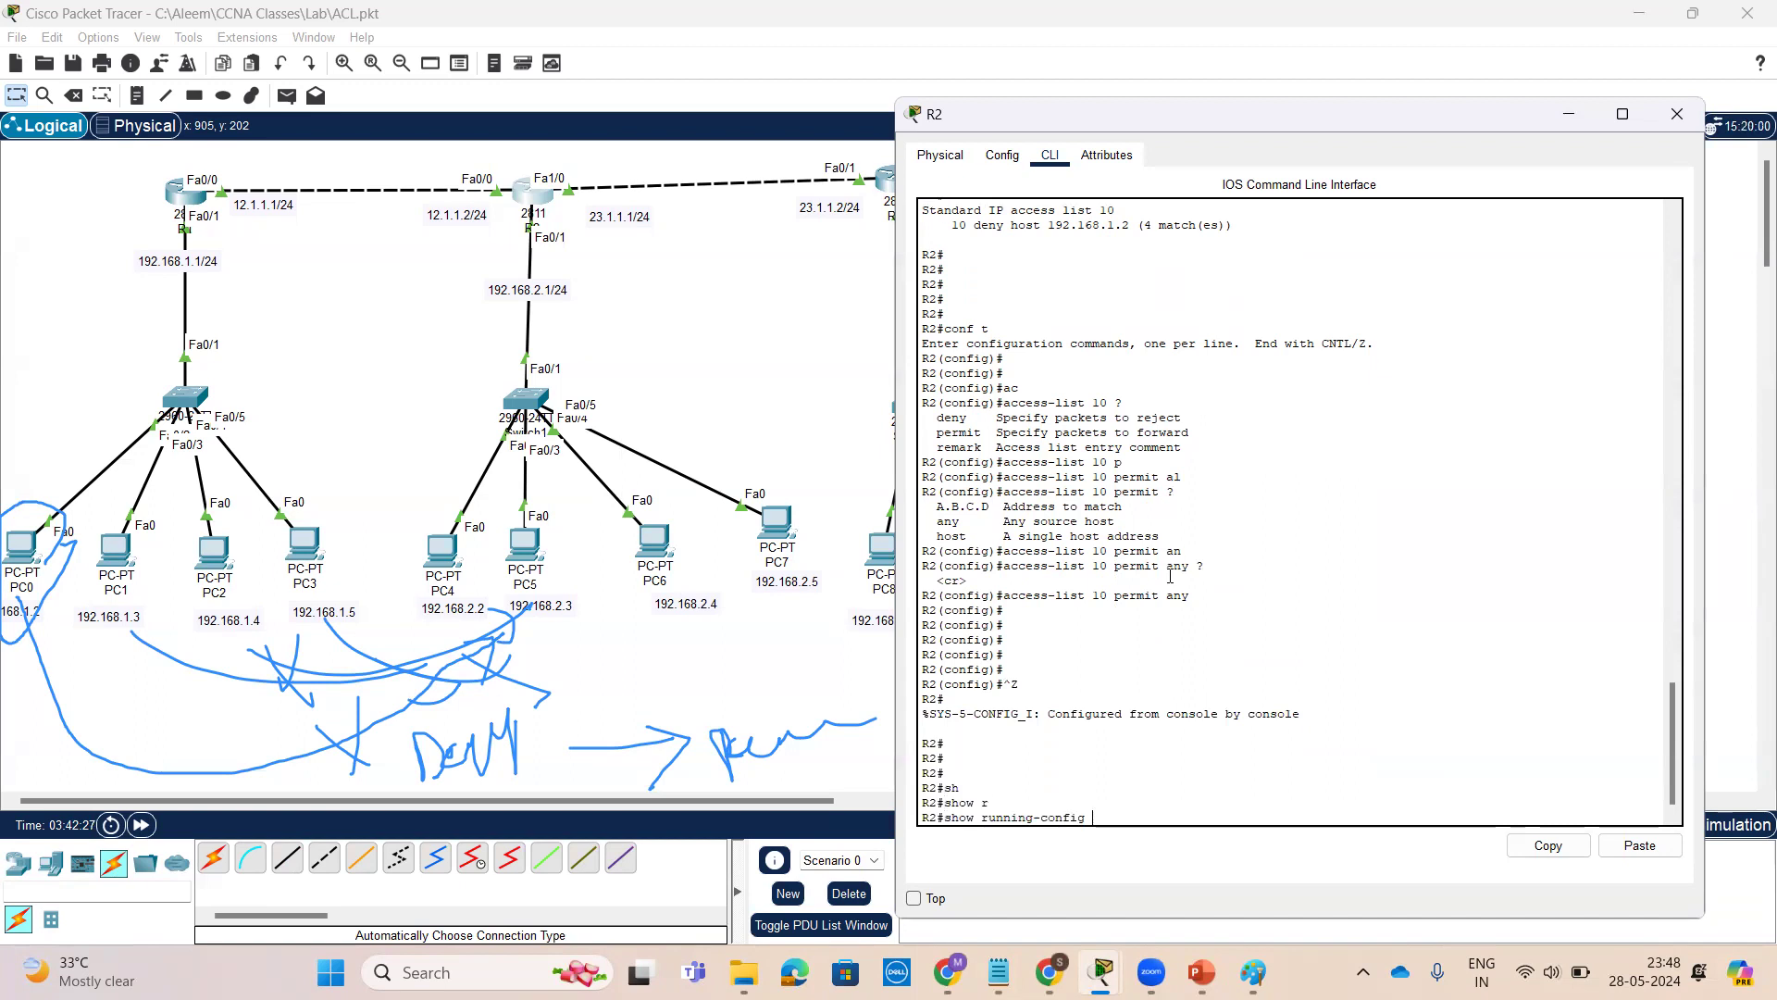
pyautogui.press('space')
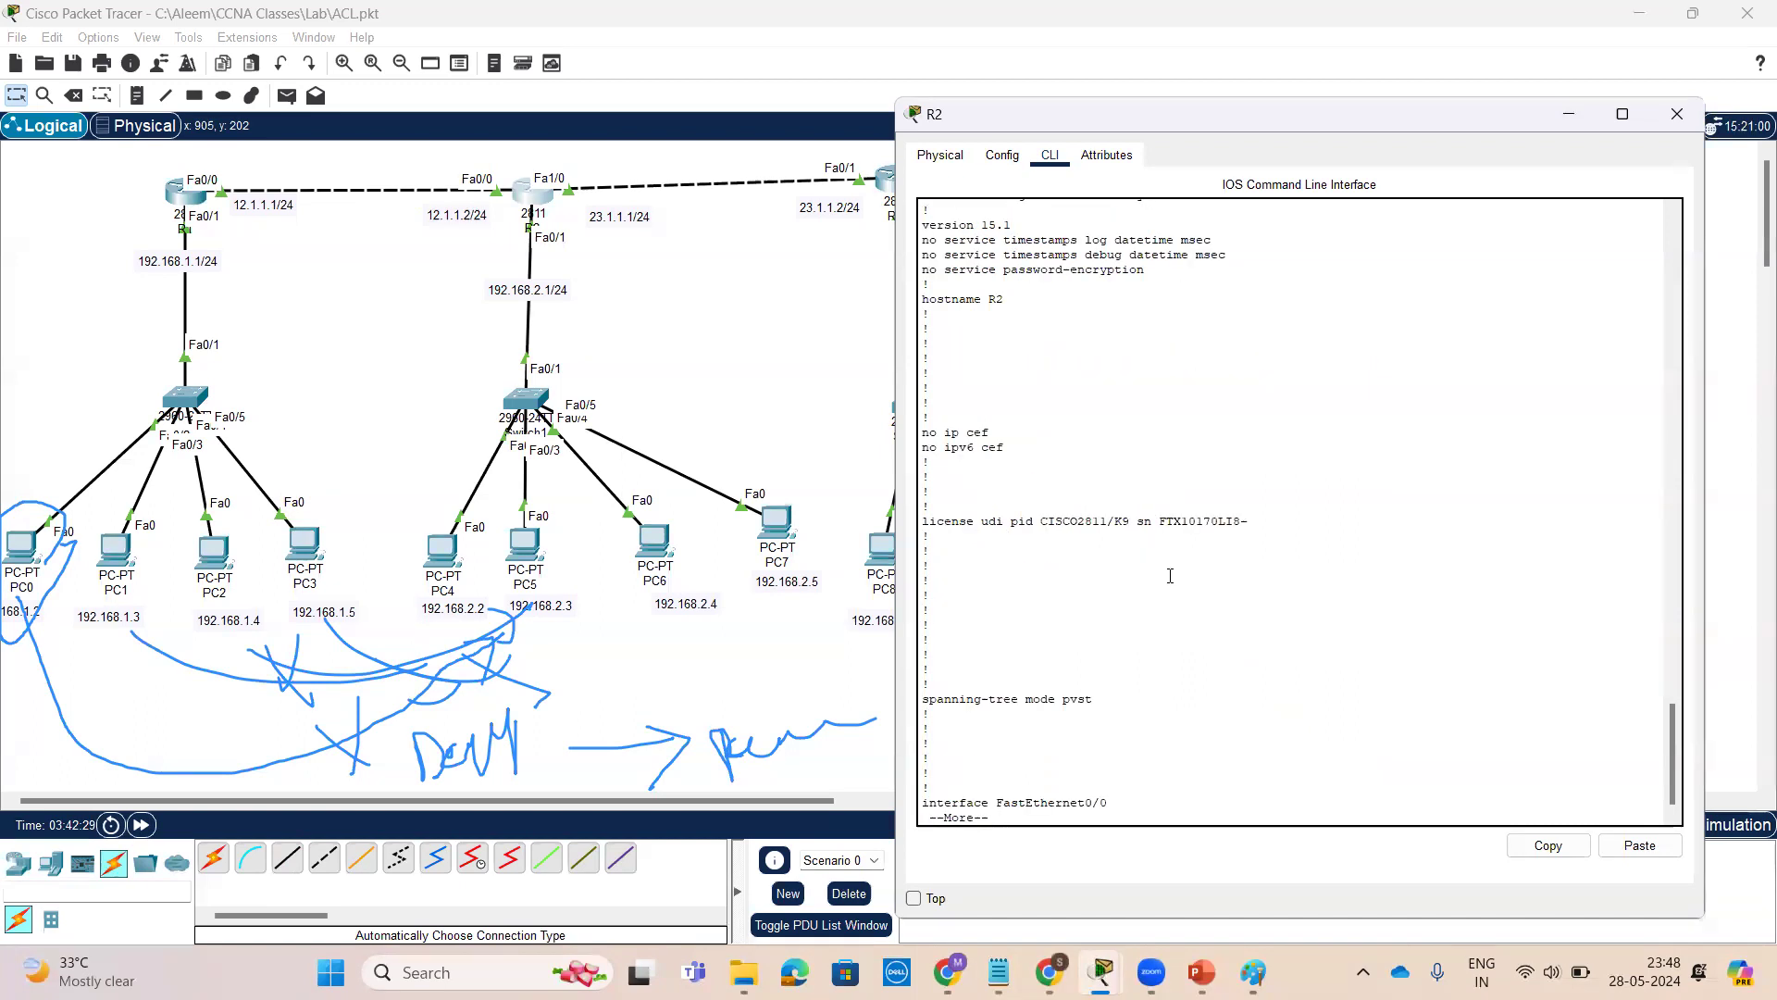
pyautogui.press('space')
pyautogui.press('space')
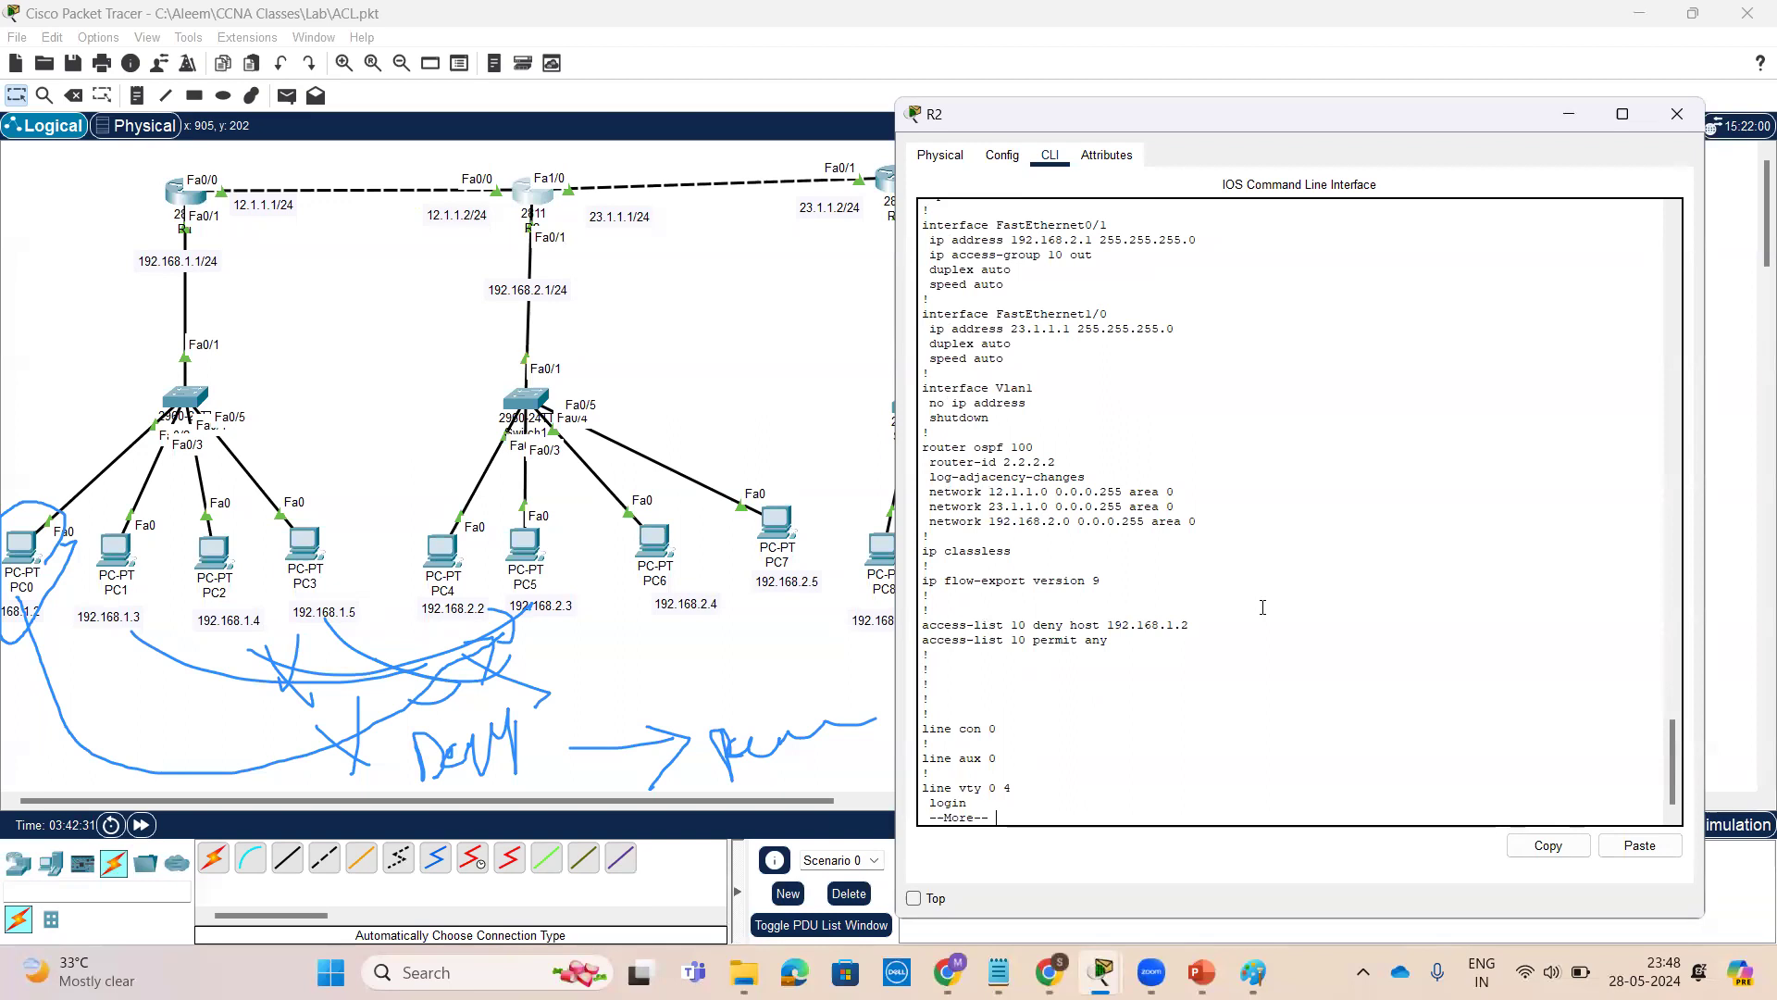
pyautogui.scroll(2, 1250, 607)
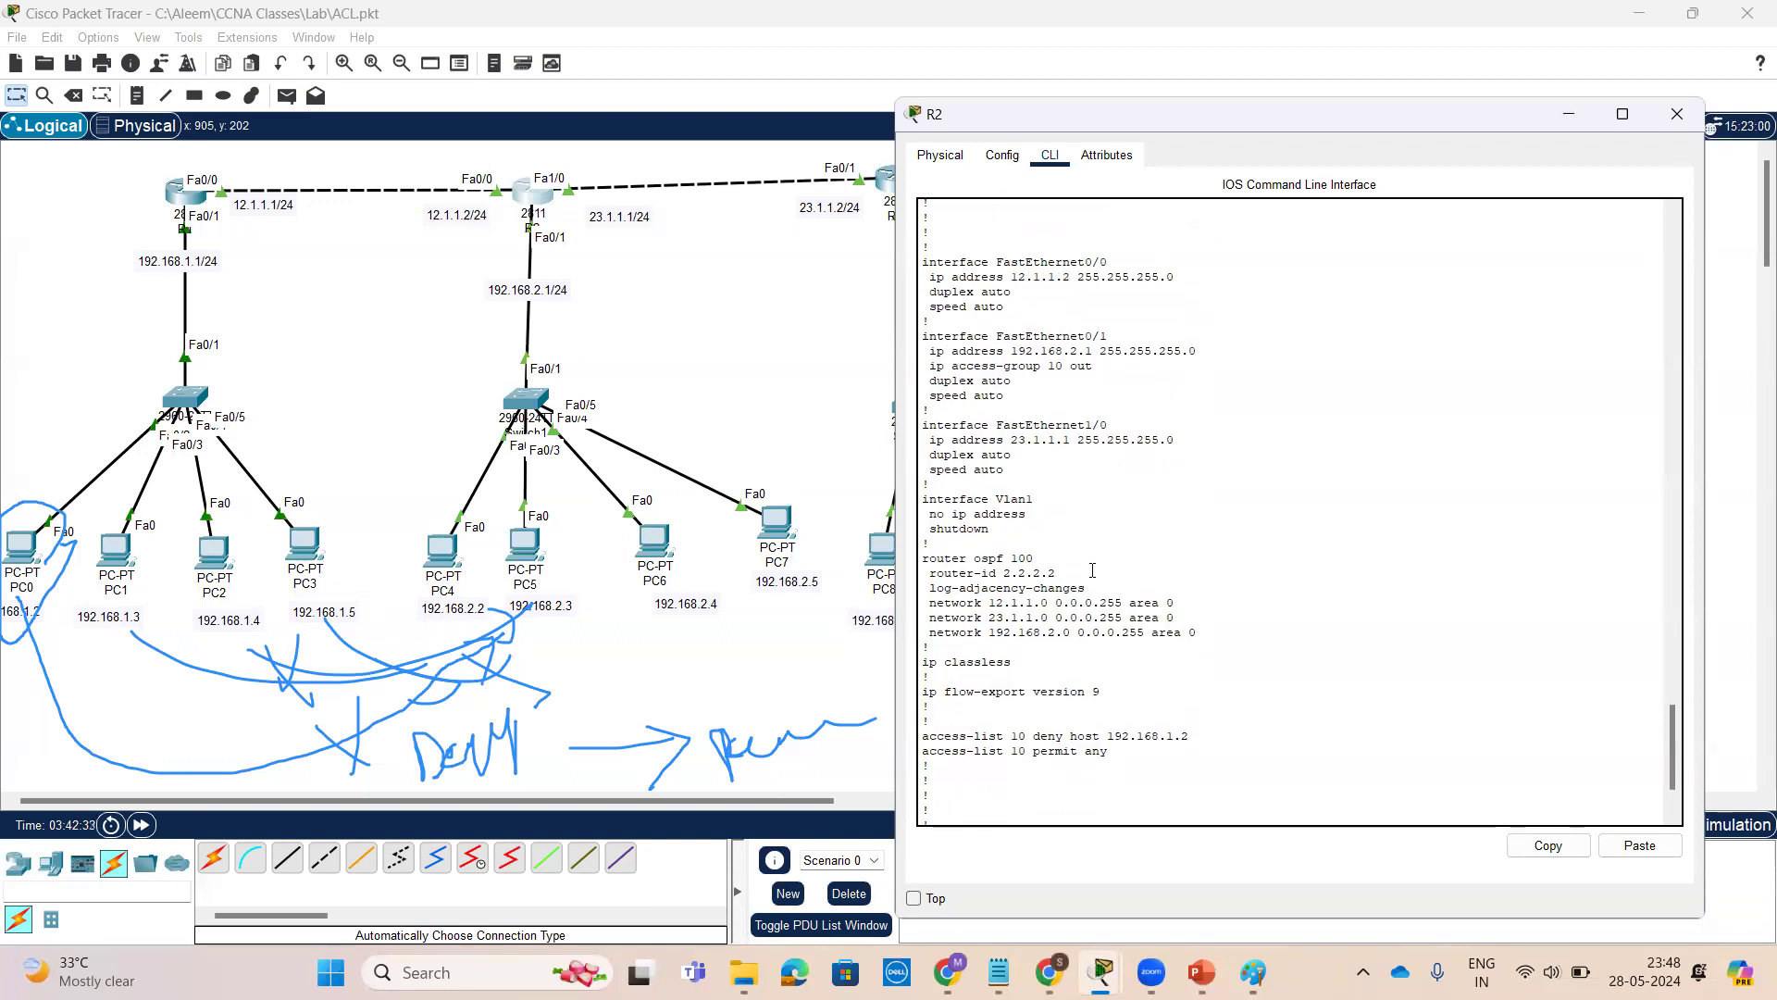
pyautogui.scroll(-2, 1096, 537)
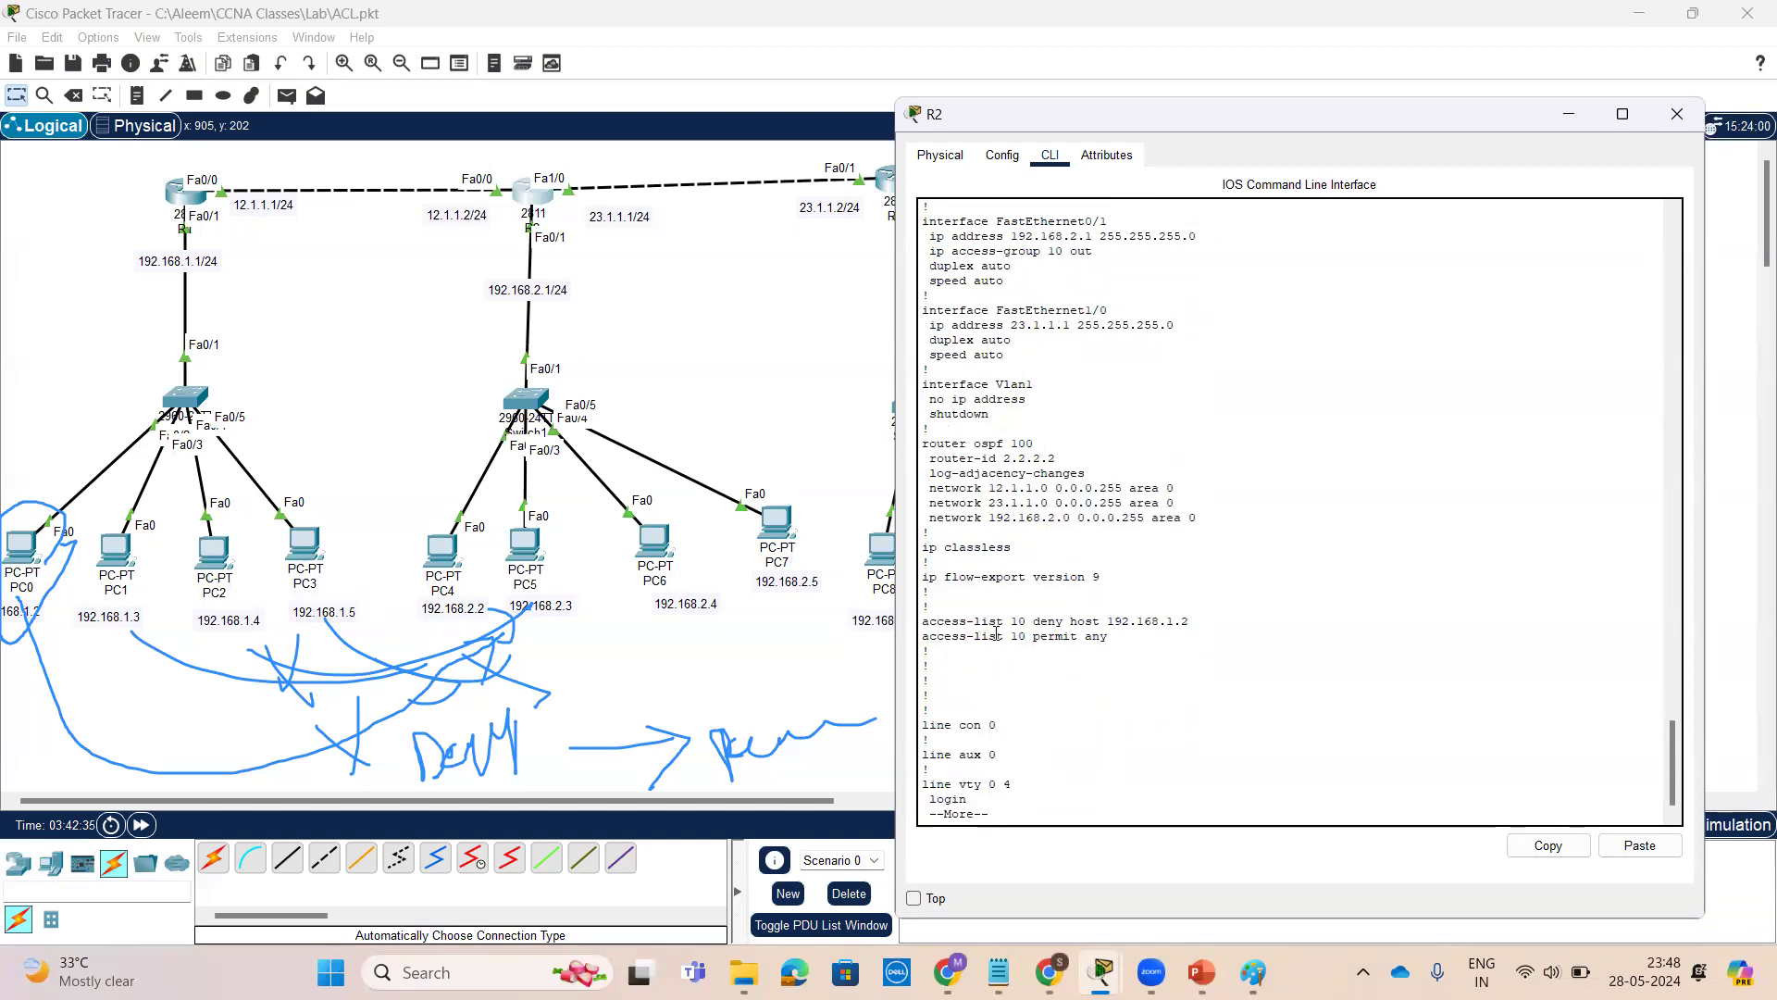
pyautogui.moveTo(1130, 635); pyautogui.dragTo(924, 621)
pyautogui.click(1182, 654)
pyautogui.press('space')
pyautogui.press('Return')
pyautogui.press('Return')
pyautogui.press('Return')
pyautogui.press('Return')
pyautogui.press('Return')
pyautogui.press('Return')
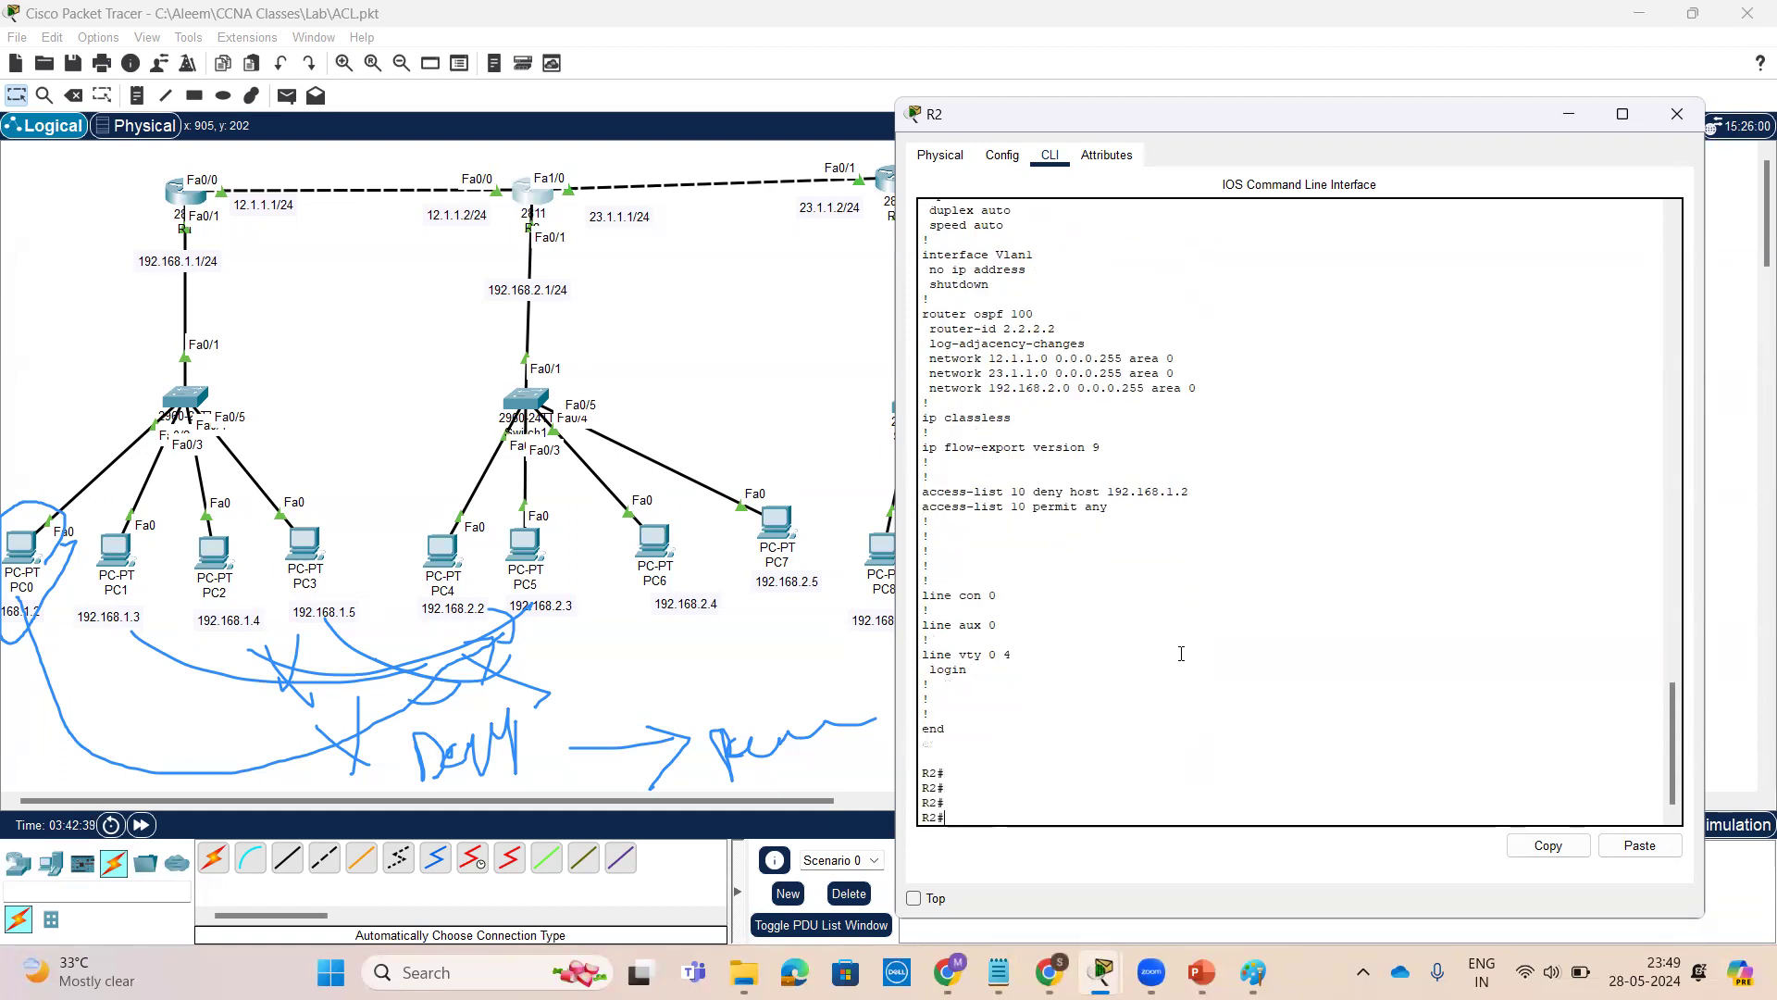
# Display the access lists on R2 again
pyautogui.write('sh')
pyautogui.press('Tab')
pyautogui.write('ac')
pyautogui.press('Tab')
pyautogui.press('Return')
pyautogui.press('Return')
pyautogui.press('Return')
pyautogui.press('Return')
pyautogui.press('Return')
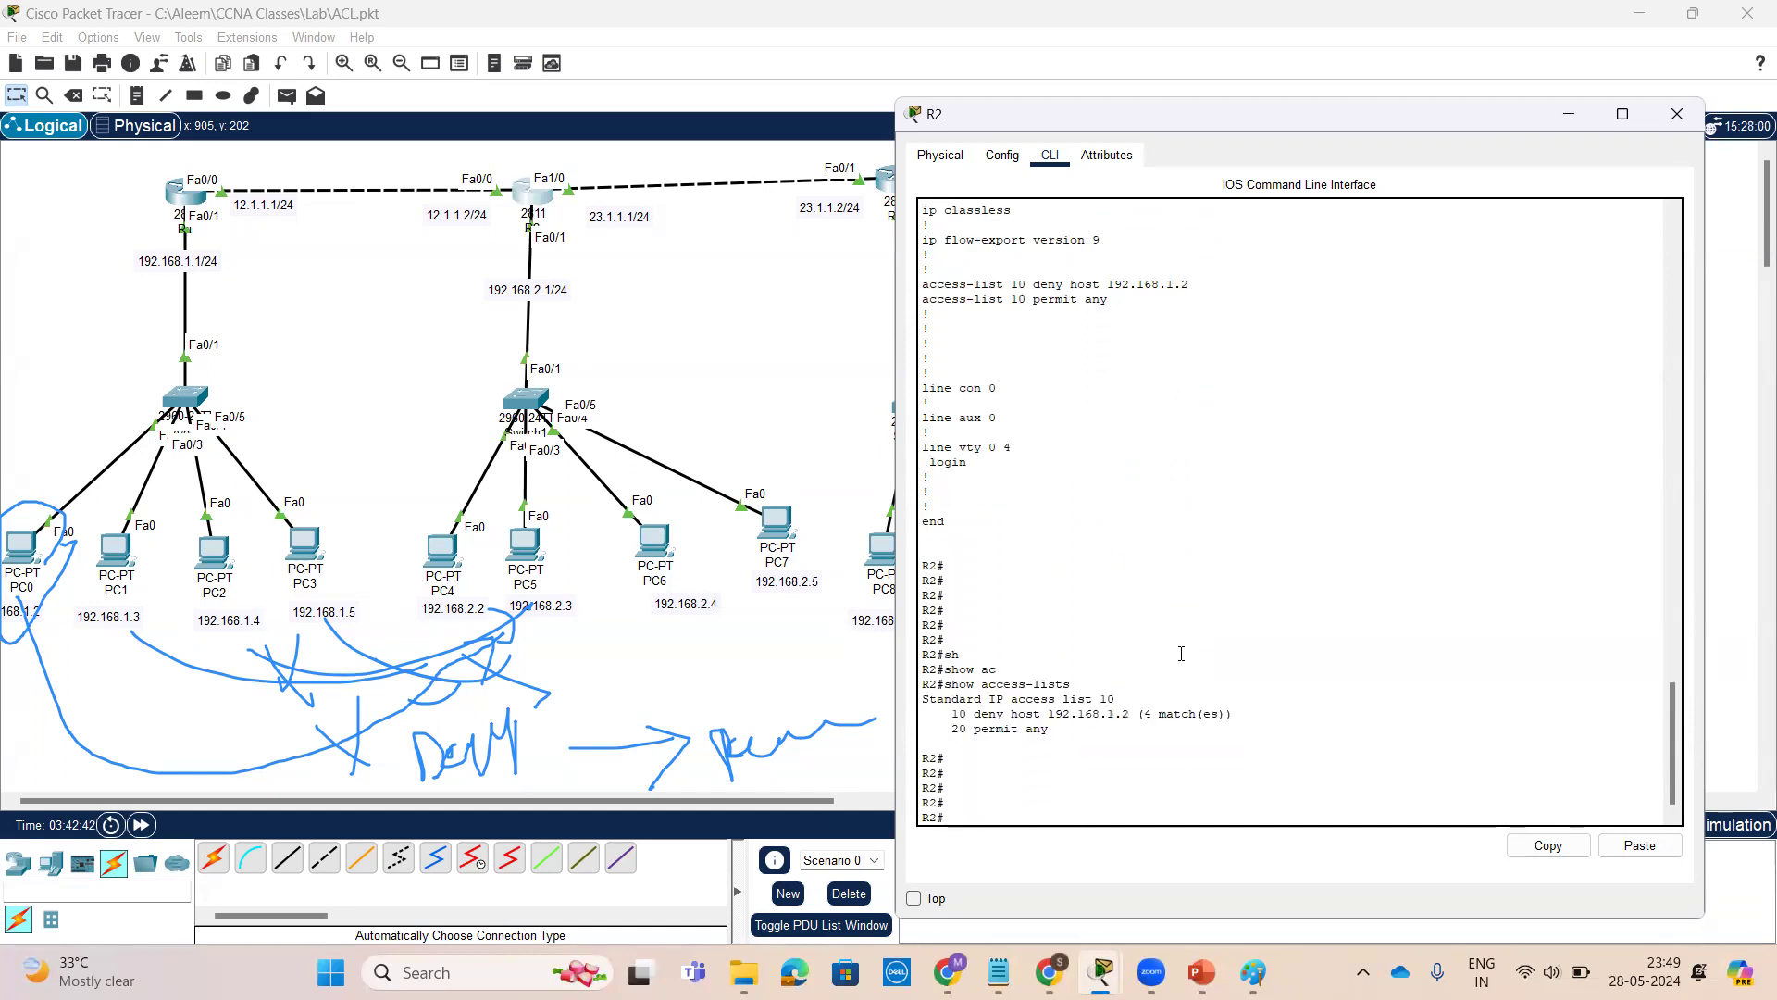
# Open PC0's command prompt and ping 192.168.2.2
pyautogui.doubleClick(958, 729)
pyautogui.click(28, 550)
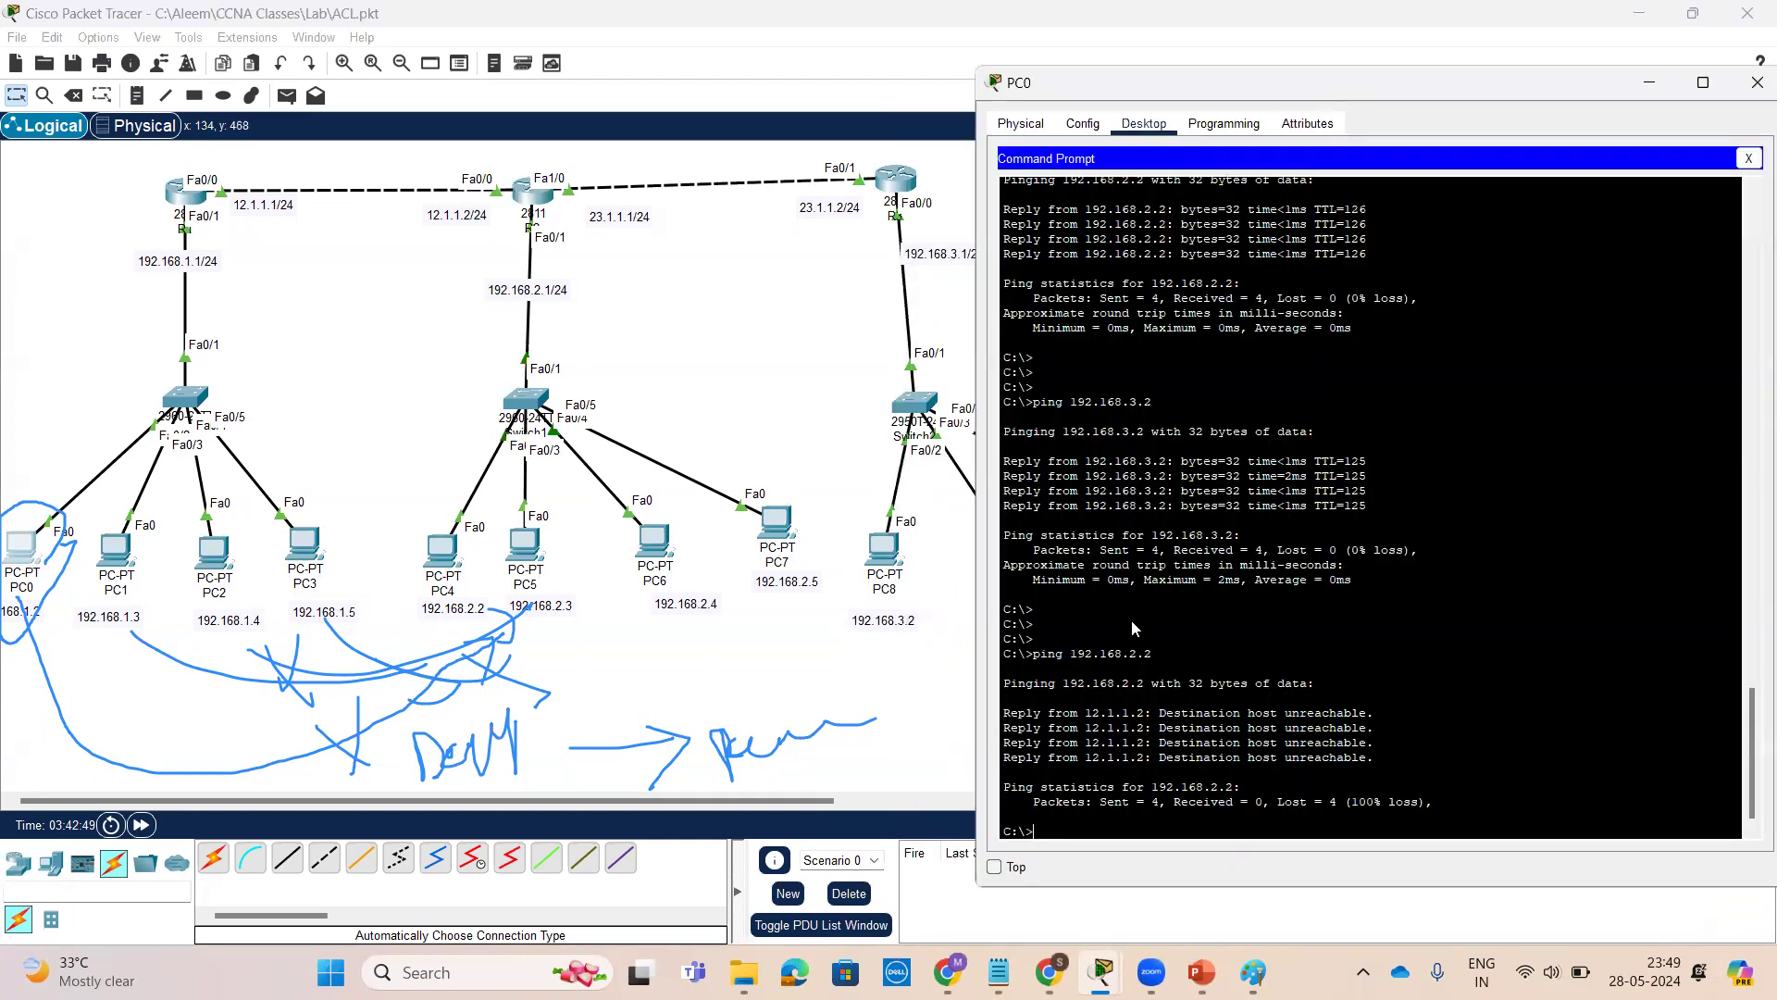
pyautogui.press('Return')
pyautogui.press('Return')
pyautogui.press('Return')
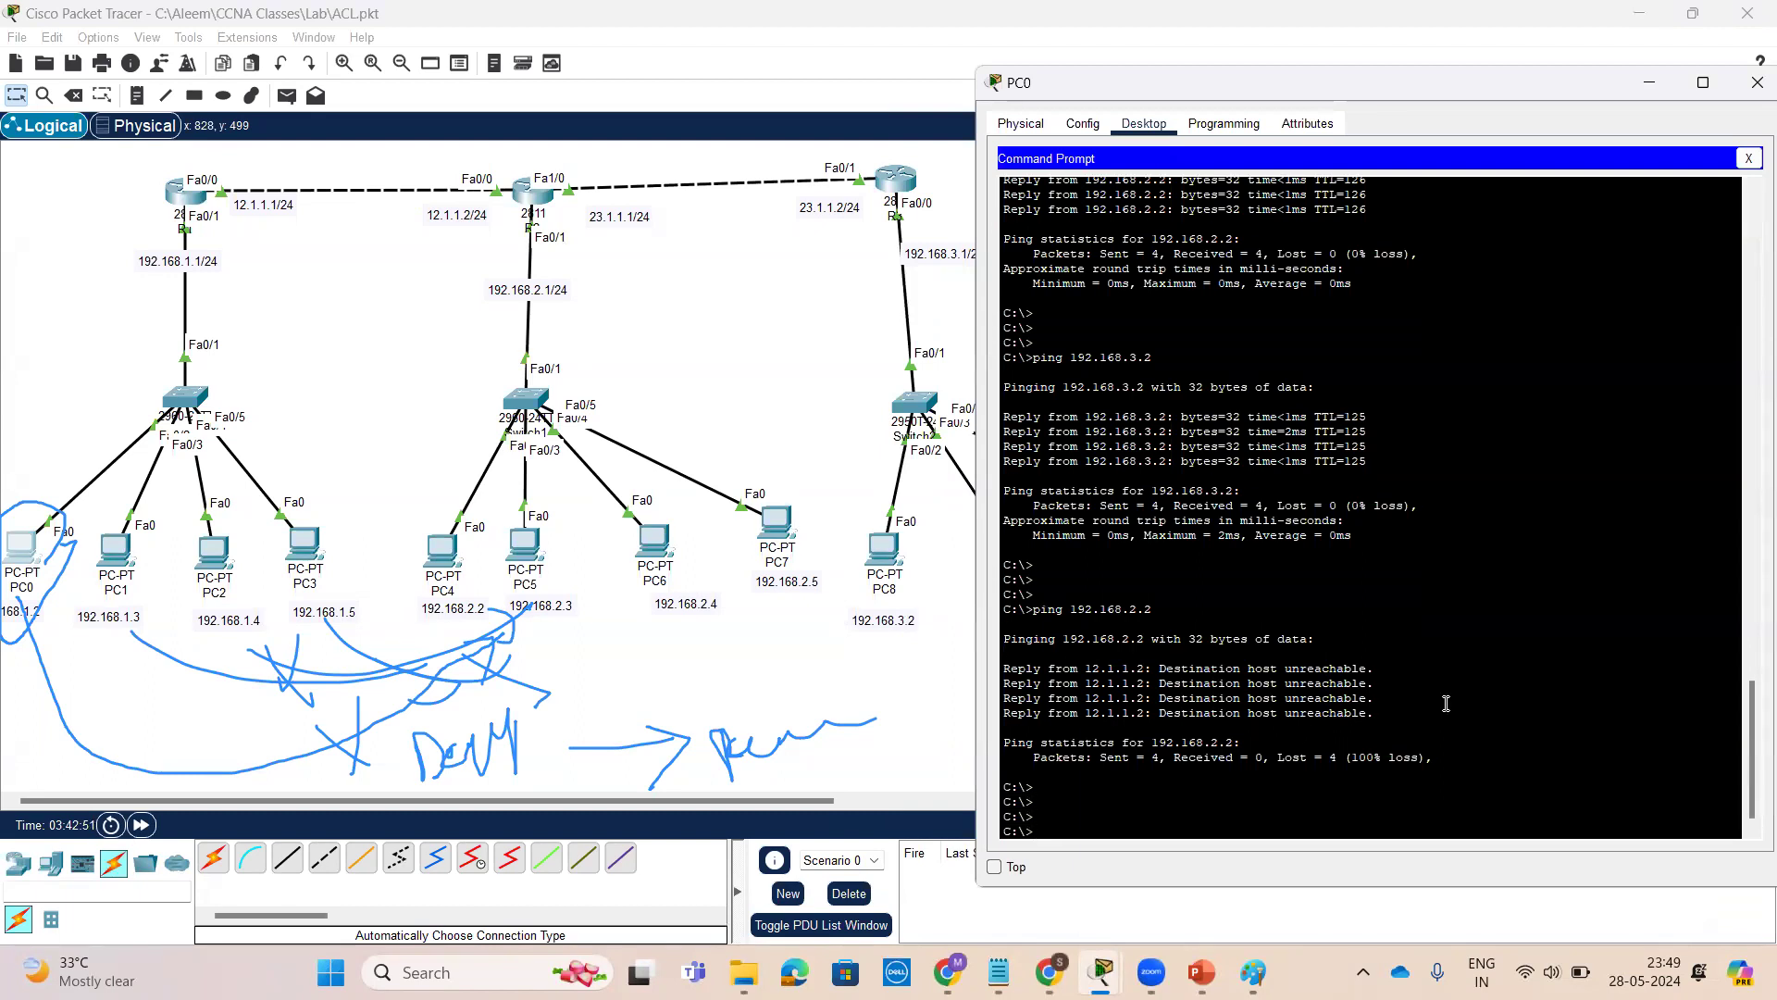
pyautogui.write('ping 192.168.2.2')
pyautogui.press('Return')
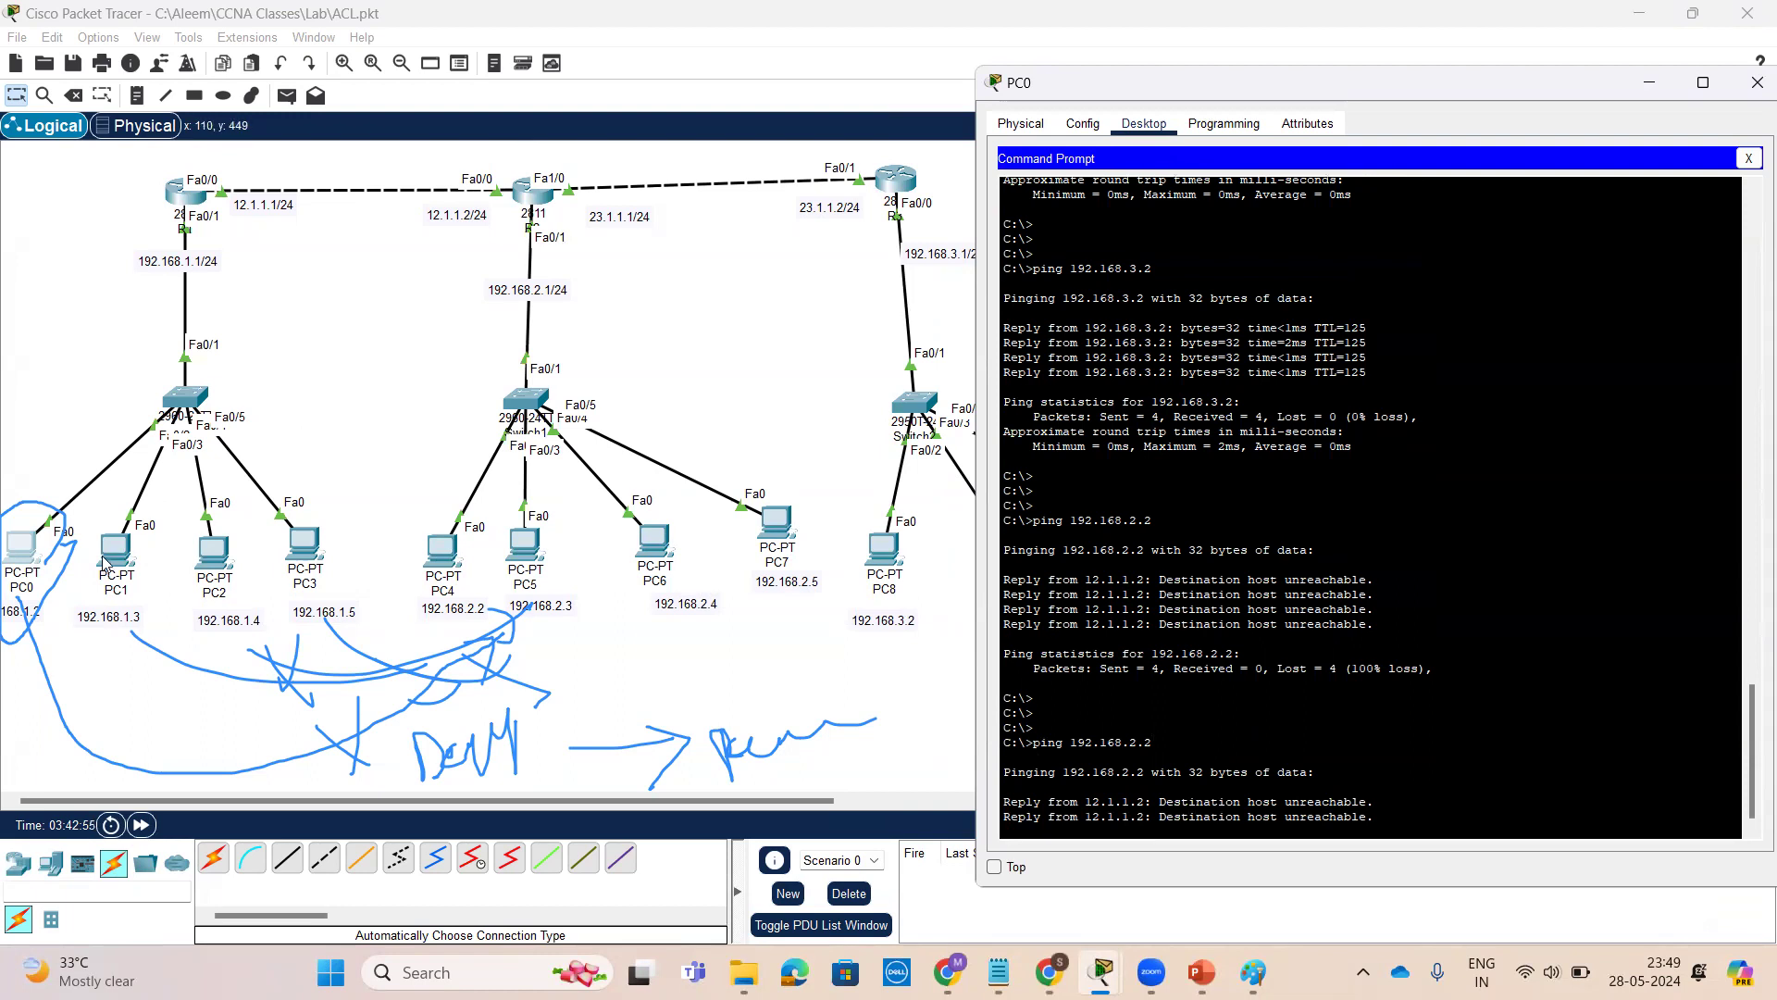
# Open PC1's command prompt, repeat the ping to 192.168.2.2, and move its window aside
pyautogui.click(115, 551)
pyautogui.press('Return')
pyautogui.press('Return')
pyautogui.press('Return')
pyautogui.press('Up')
pyautogui.press('Return')
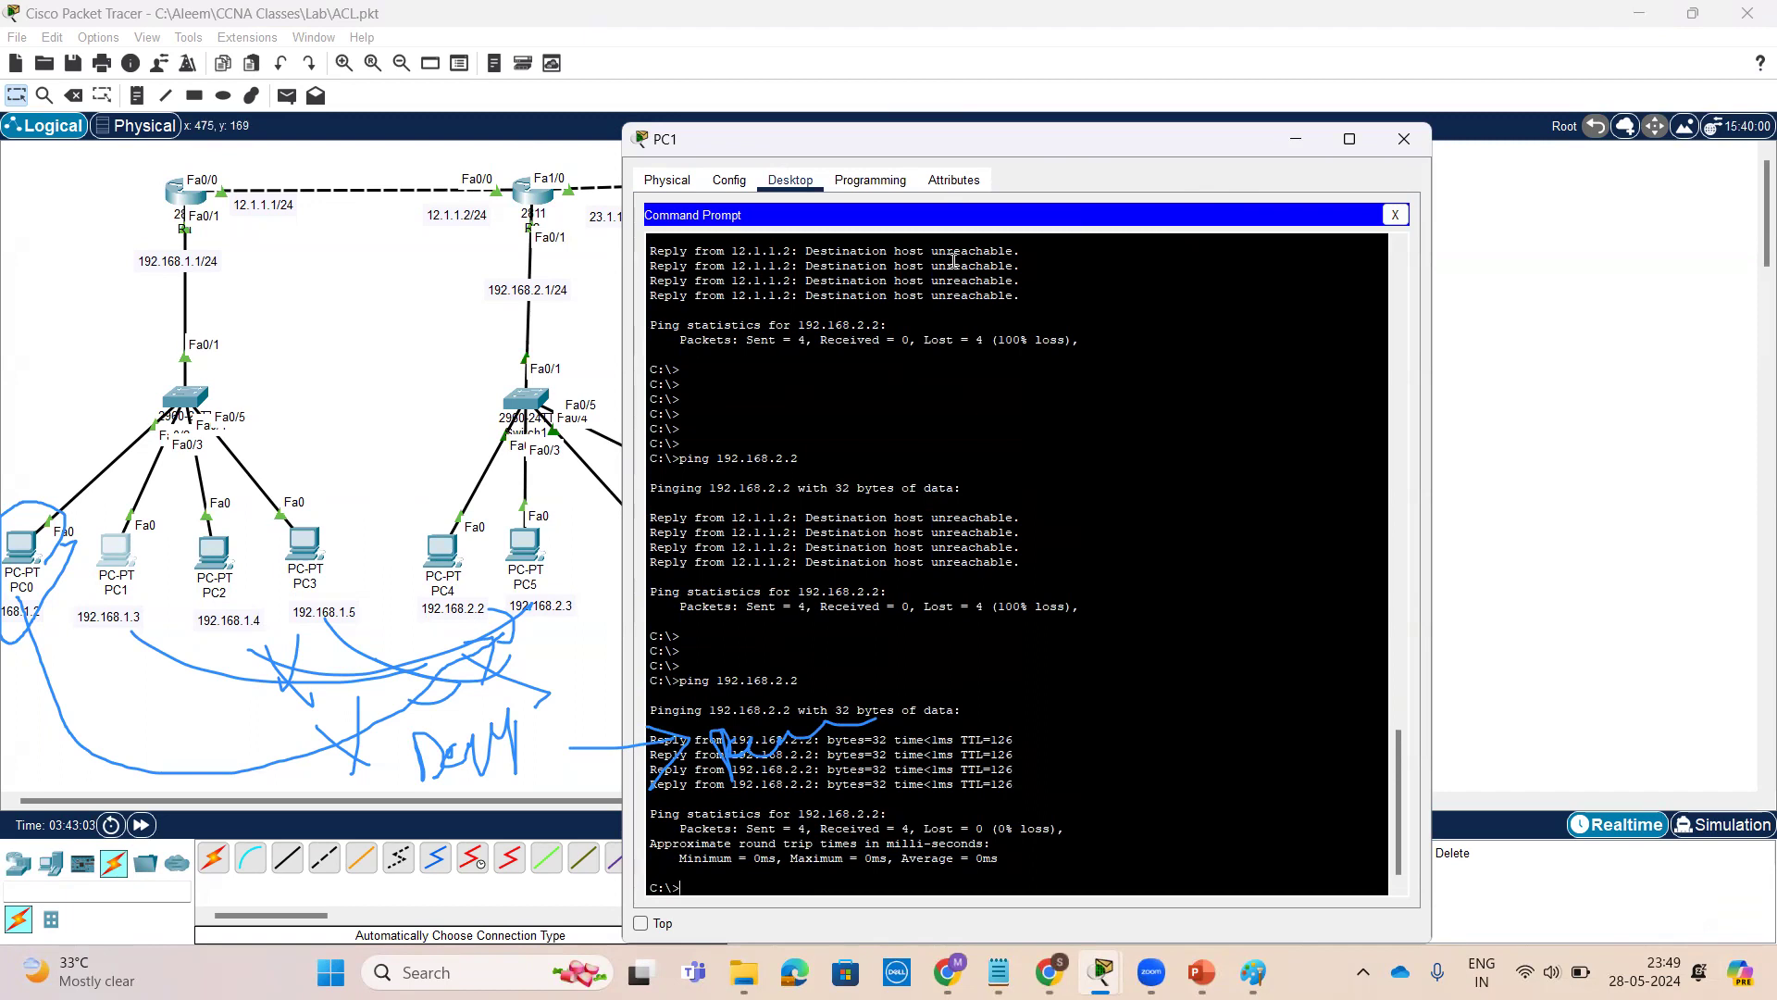
pyautogui.click(1109, 97)
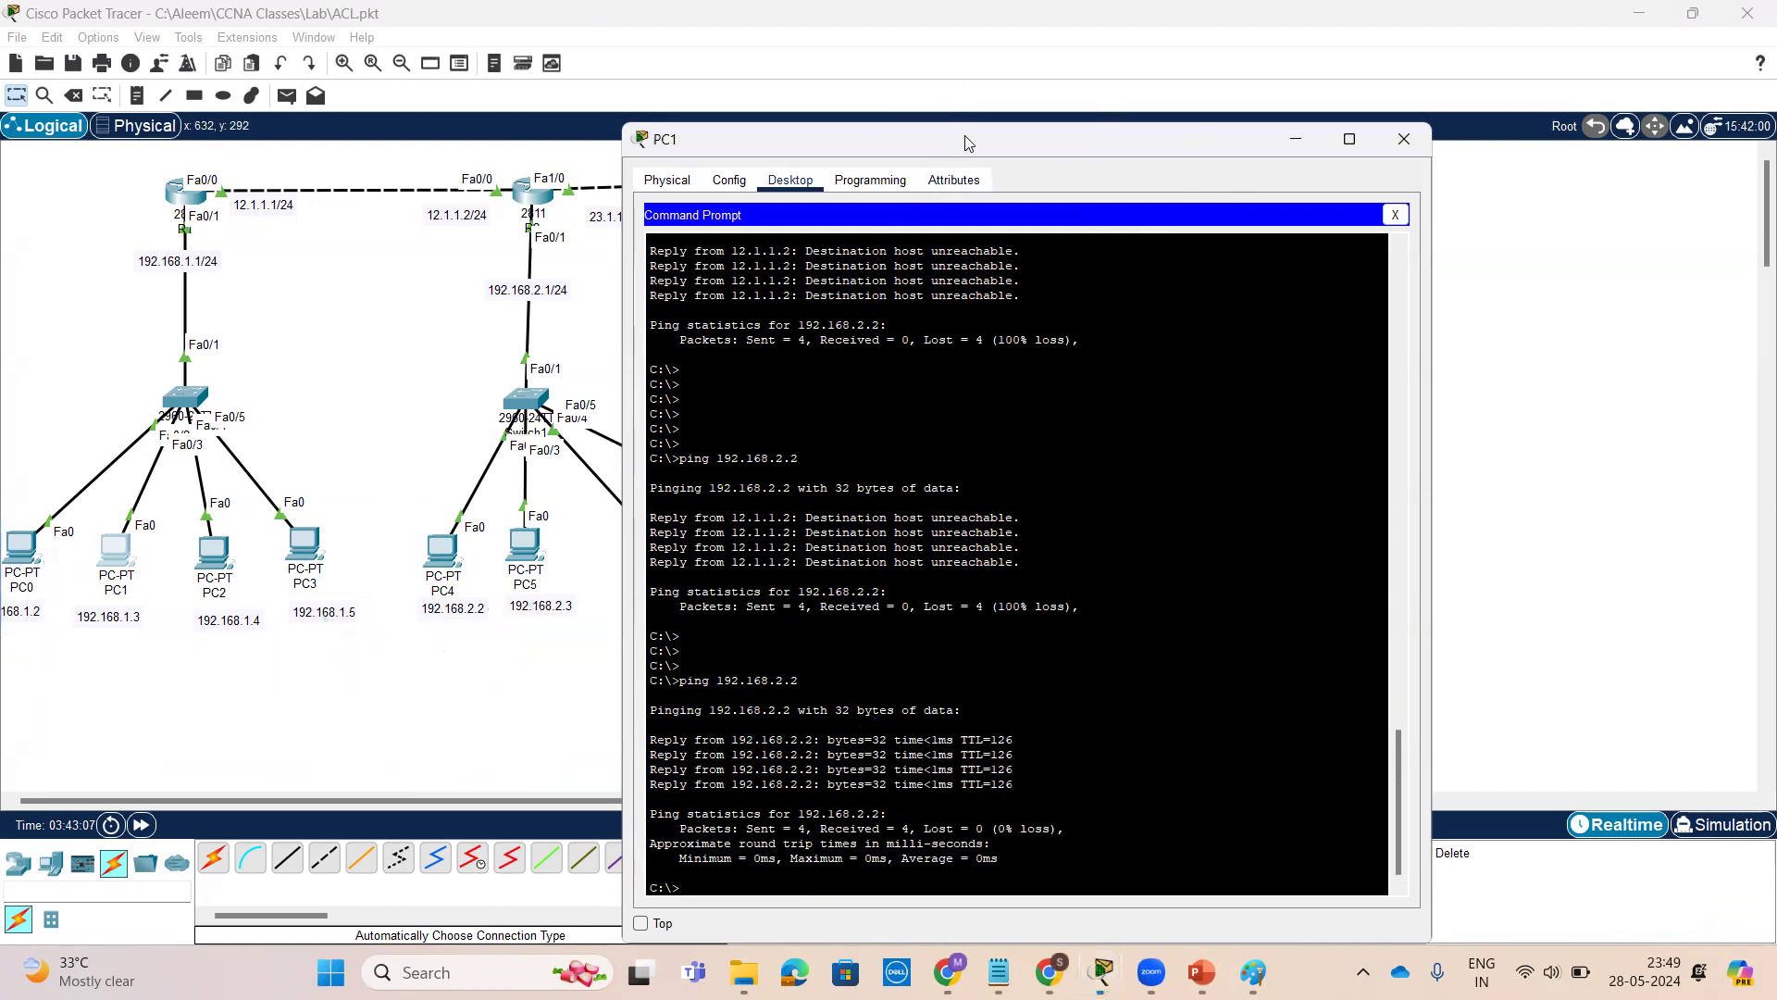
pyautogui.moveTo(964, 135); pyautogui.dragTo(1314, 98)
pyautogui.click(1551, 736)
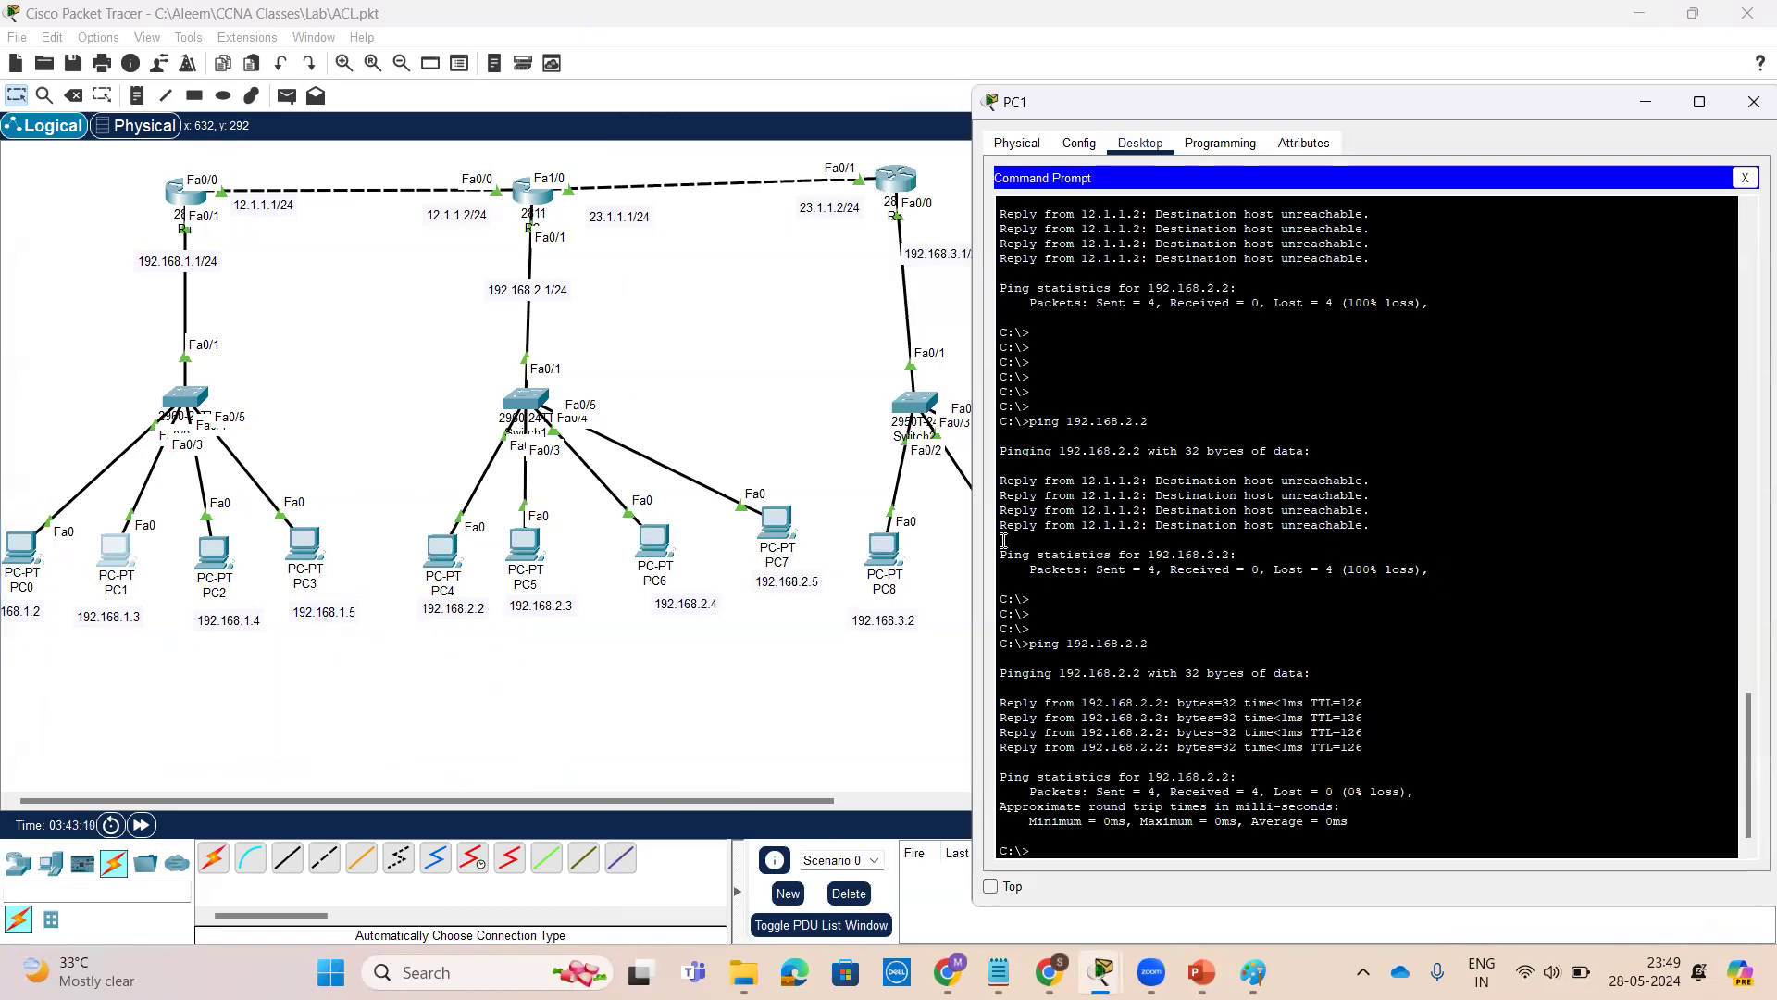
# Open R2's CLI and review the deny and permit entries of access list 10 against the PCs in the topology
pyautogui.click(534, 195)
pyautogui.moveTo(1050, 728); pyautogui.dragTo(953, 730)
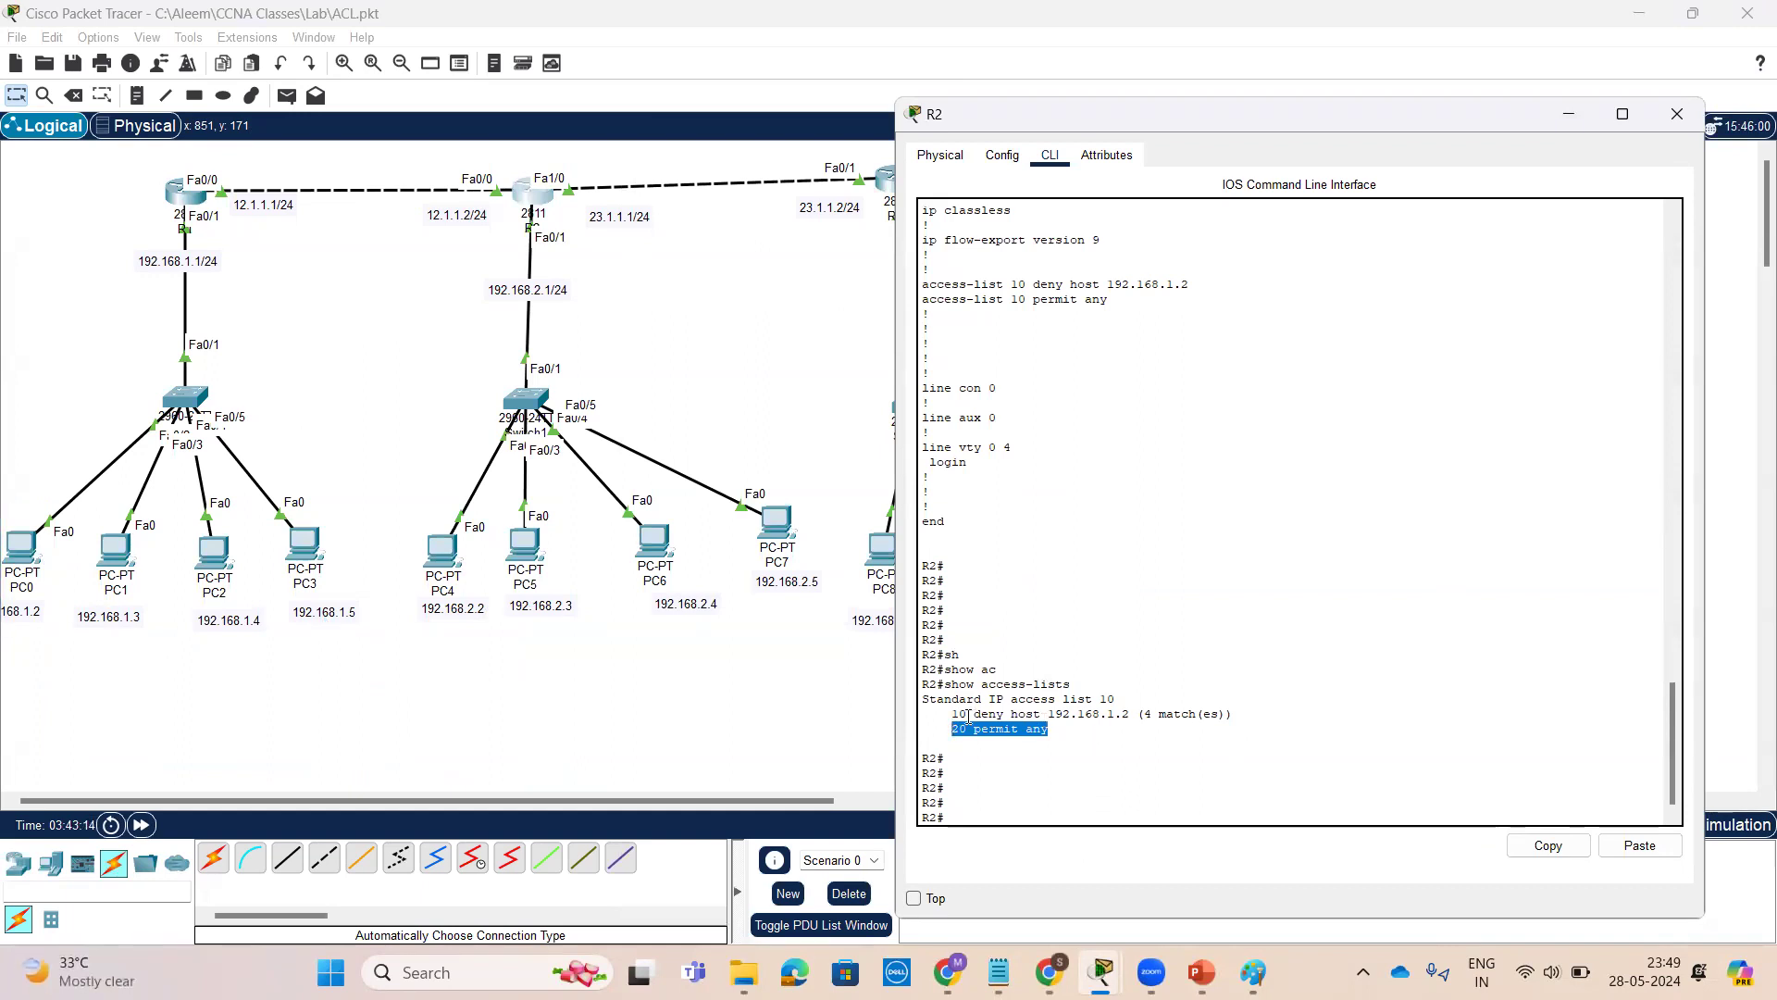
pyautogui.moveTo(1049, 713); pyautogui.dragTo(1118, 700)
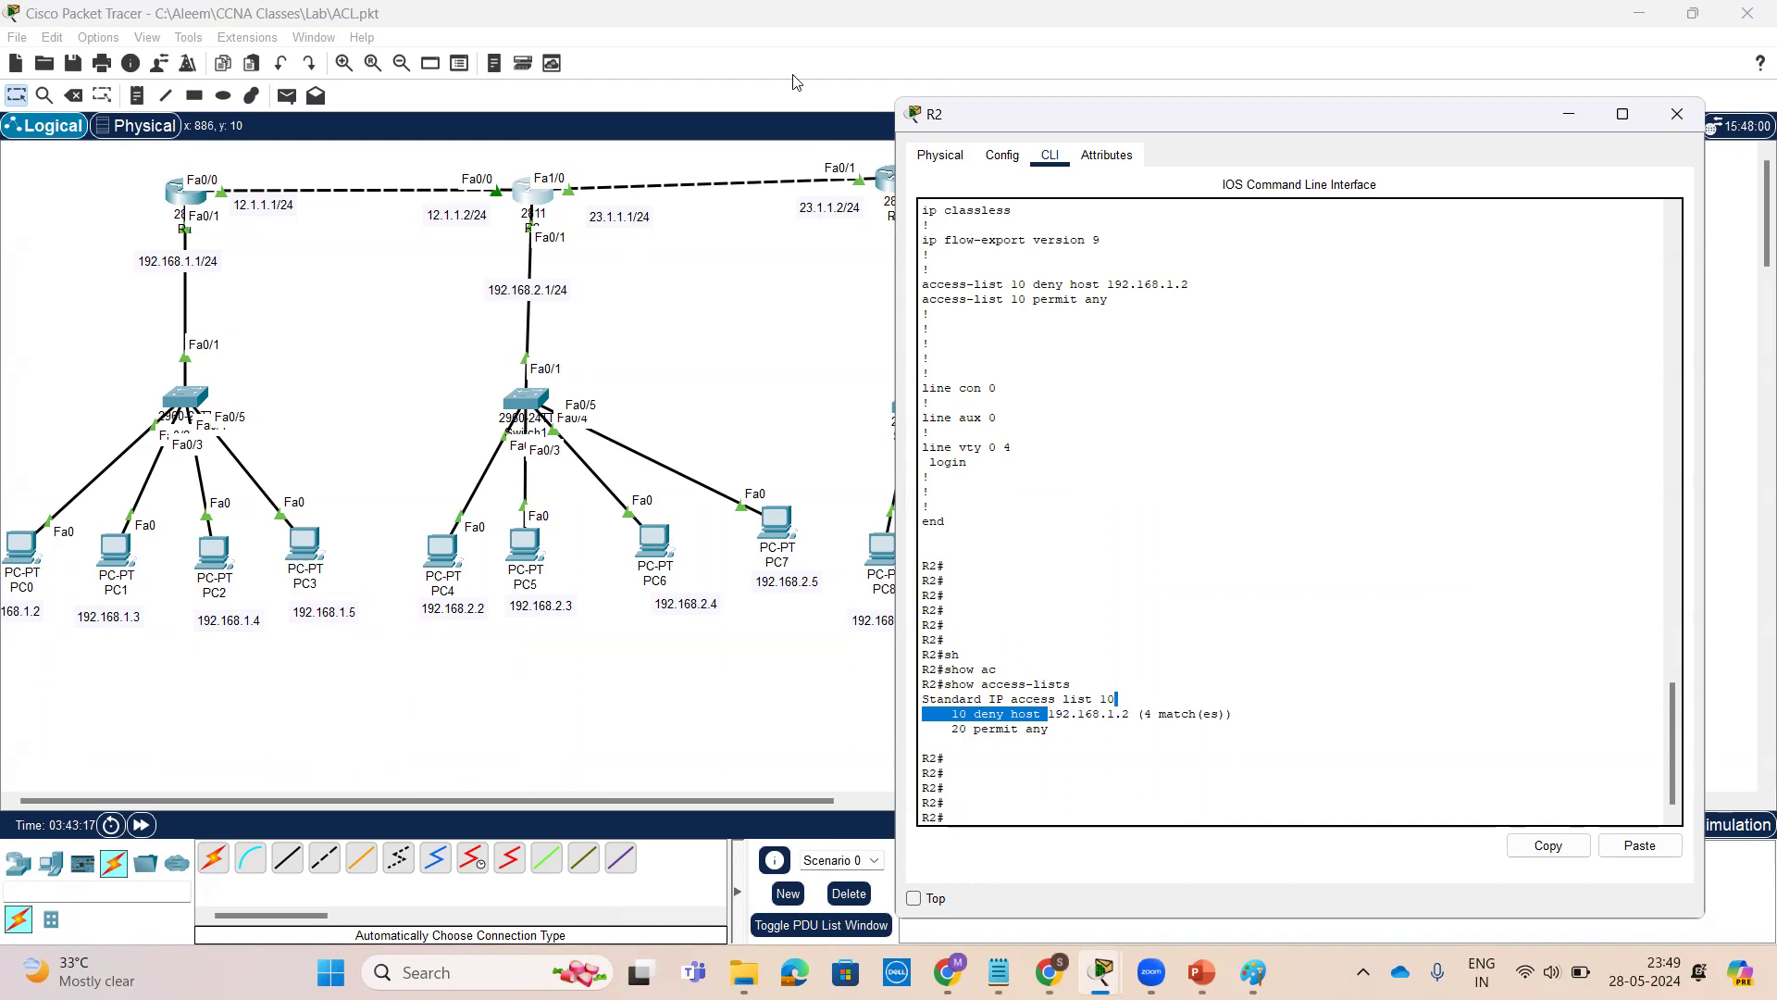
pyautogui.moveTo(34, 573)
pyautogui.mouseDown()
pyautogui.moveTo(33, 492)
pyautogui.moveTo(7, 545)
pyautogui.moveTo(28, 569)
pyautogui.moveTo(21, 535)
pyautogui.moveTo(51, 671)
pyautogui.moveTo(530, 708)
pyautogui.moveTo(528, 683)
pyautogui.moveTo(560, 676)
pyautogui.moveTo(562, 724)
pyautogui.mouseUp()
pyautogui.moveTo(394, 711); pyautogui.dragTo(395, 794)
pyautogui.moveTo(368, 755)
pyautogui.mouseDown()
pyautogui.moveTo(451, 783)
pyautogui.moveTo(443, 738)
pyautogui.moveTo(487, 738)
pyautogui.mouseUp()
pyautogui.moveTo(110, 638)
pyautogui.mouseDown()
pyautogui.moveTo(372, 642)
pyautogui.moveTo(273, 504)
pyautogui.moveTo(111, 541)
pyautogui.moveTo(110, 616)
pyautogui.mouseUp()
pyautogui.moveTo(271, 663)
pyautogui.mouseDown()
pyautogui.moveTo(569, 629)
pyautogui.moveTo(557, 661)
pyautogui.mouseUp()
pyautogui.moveTo(414, 646)
pyautogui.mouseDown()
pyautogui.moveTo(413, 661)
pyautogui.moveTo(439, 633)
pyautogui.mouseUp()
pyautogui.moveTo(1056, 732); pyautogui.dragTo(1106, 710)
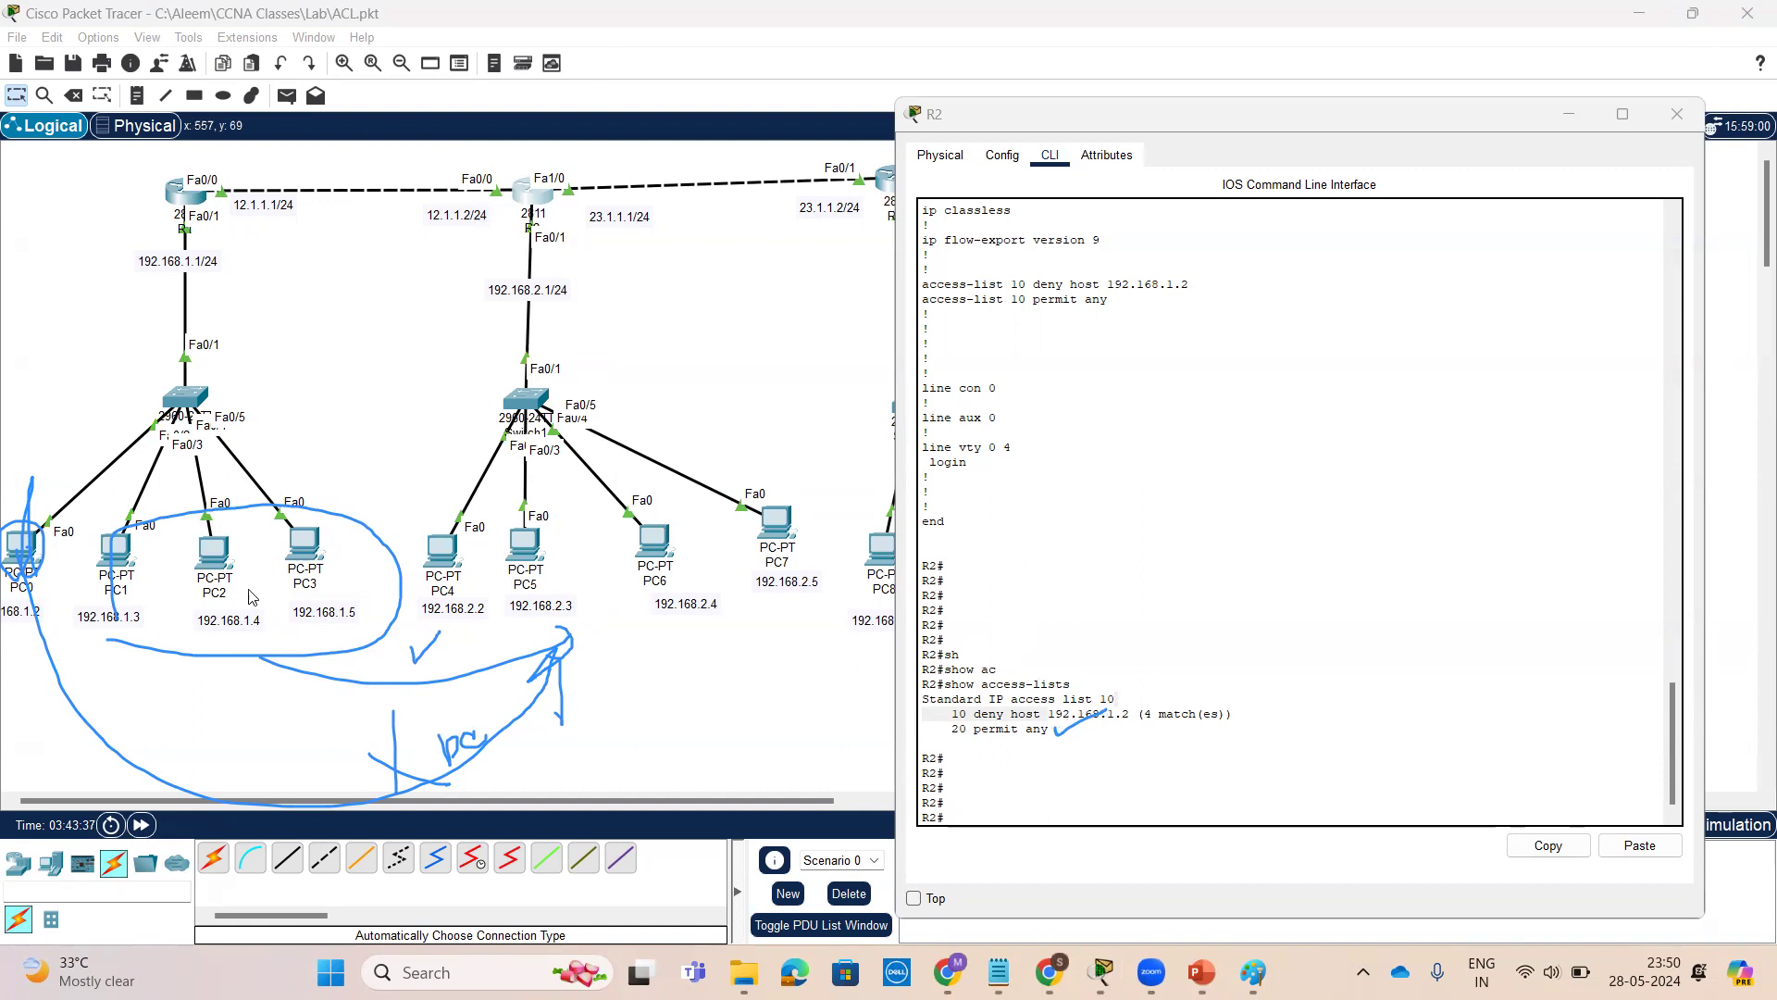
# Review the earlier ping results to 192.168.2.2 in the command prompts of PC1 and PC2
pyautogui.click(116, 549)
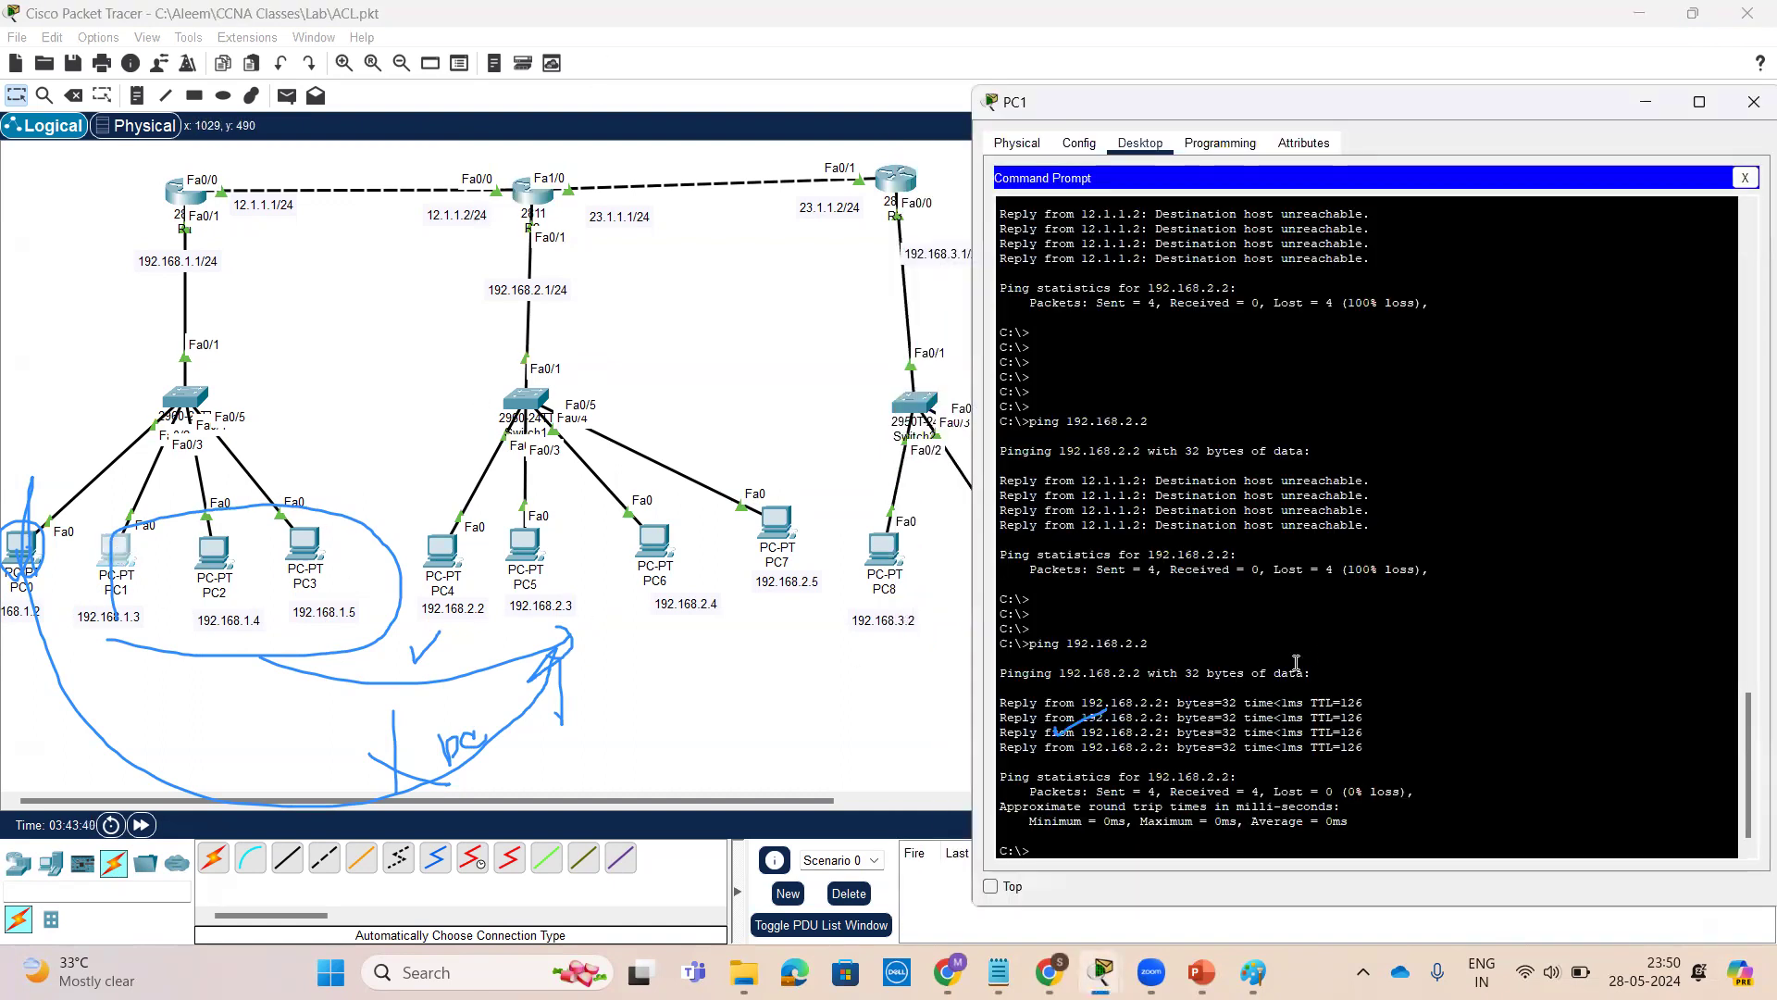
pyautogui.moveTo(1002, 474); pyautogui.dragTo(1370, 523)
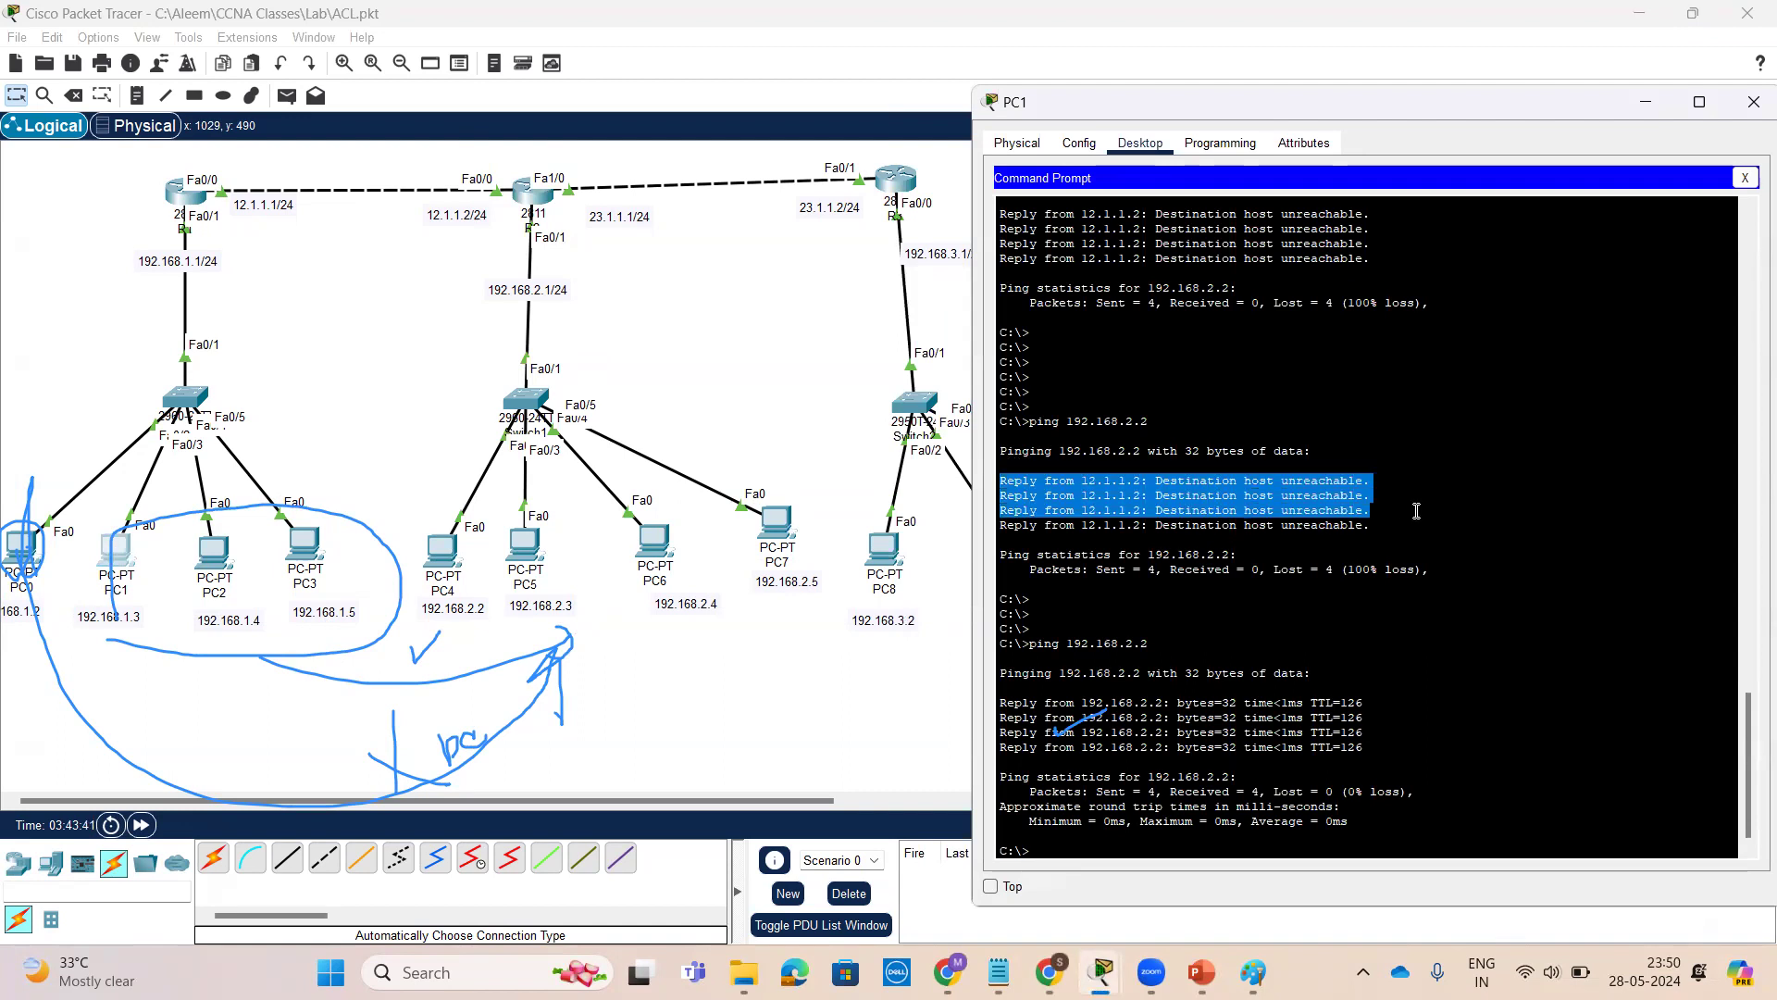
pyautogui.click(214, 554)
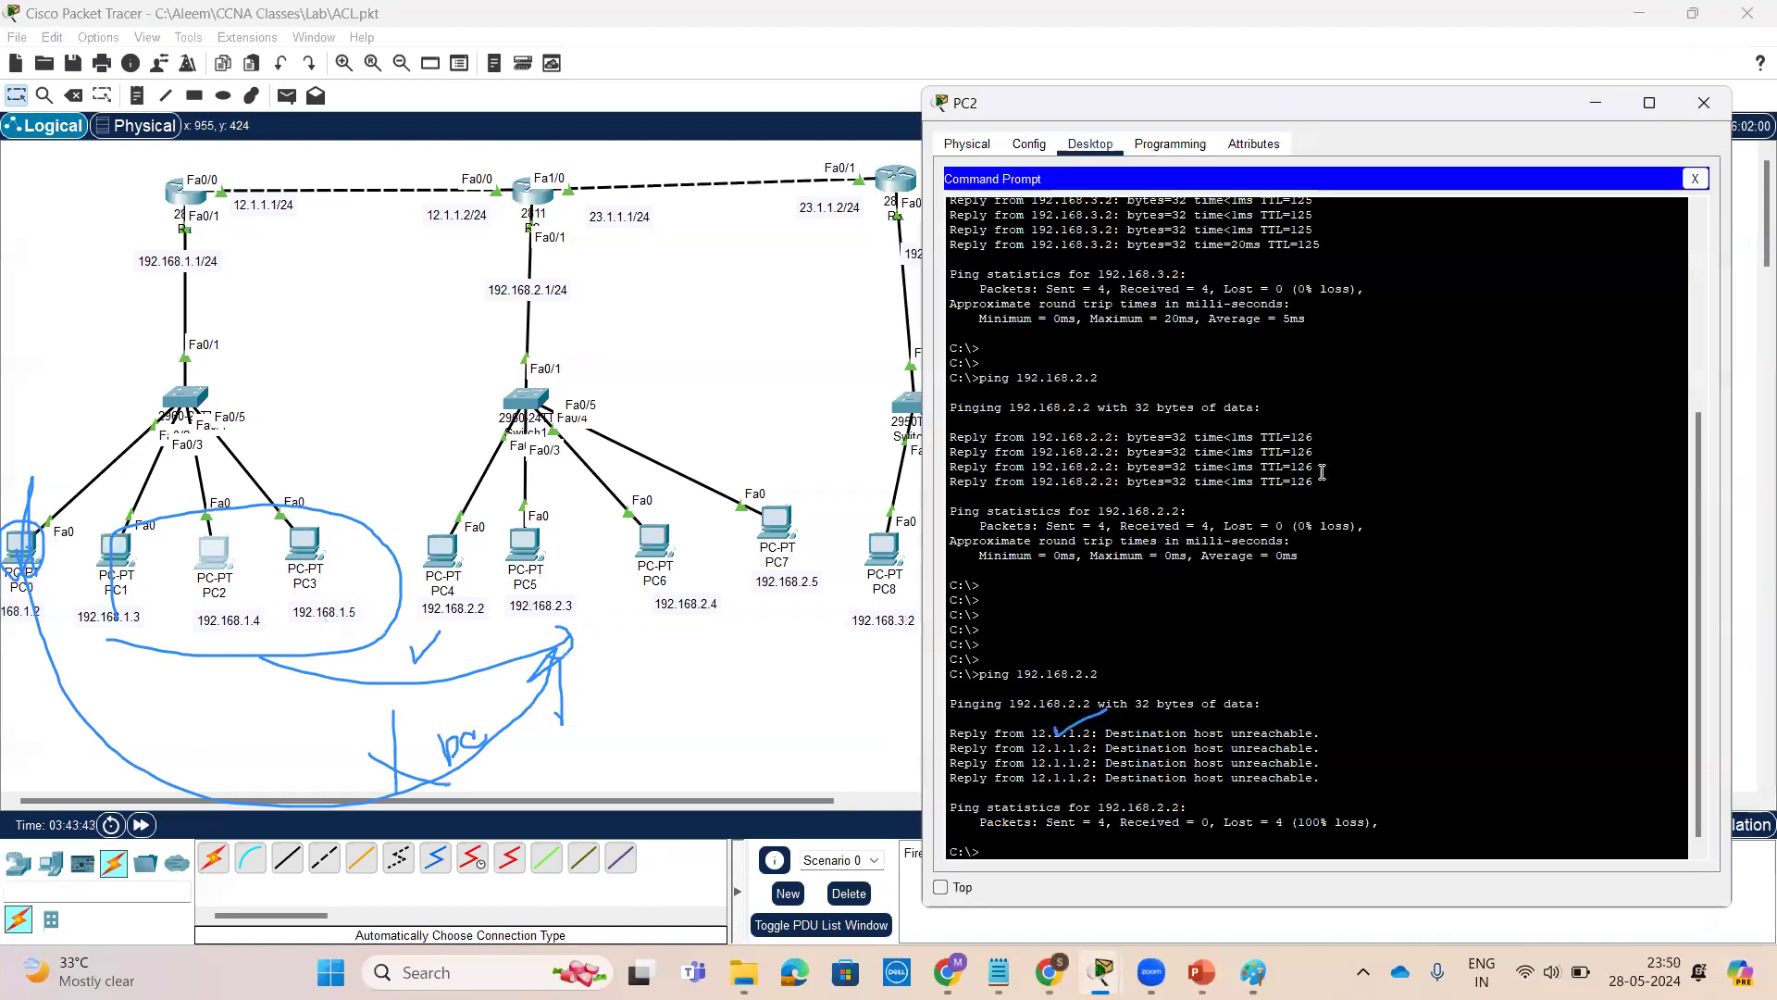
pyautogui.moveTo(1324, 775); pyautogui.dragTo(909, 730)
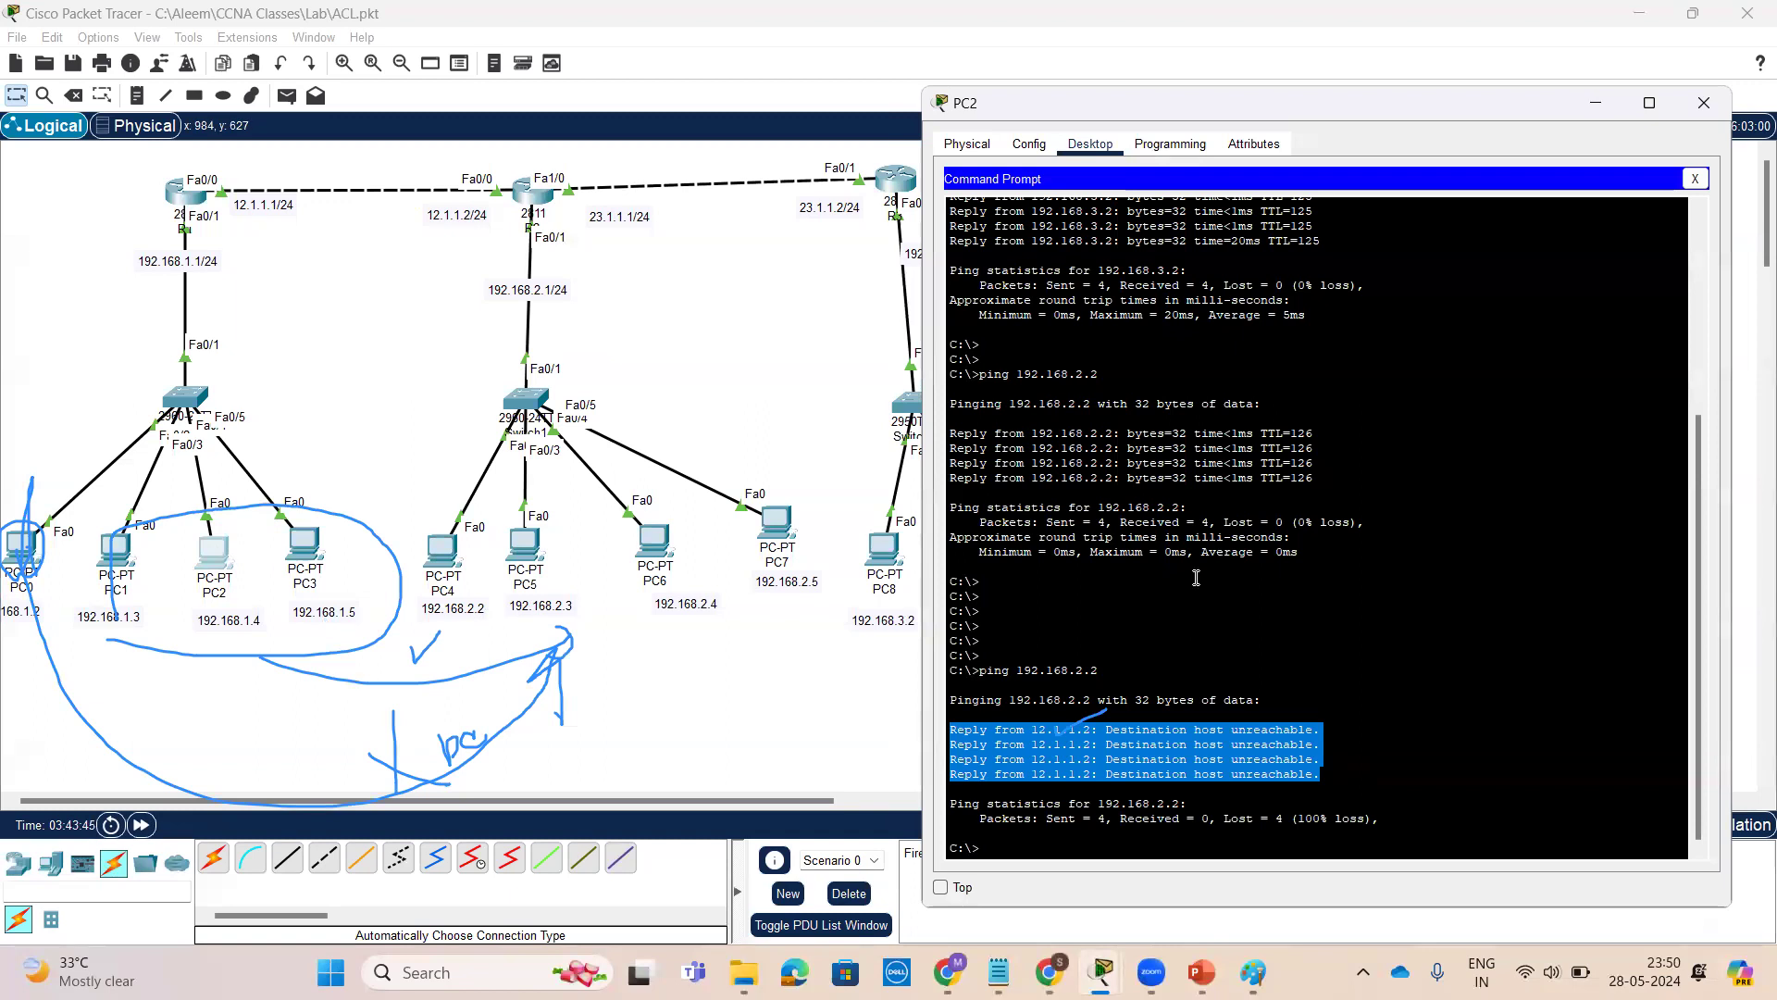
# Open PC3's command prompt and repeat the ping to 192.168.2.2
pyautogui.click(305, 546)
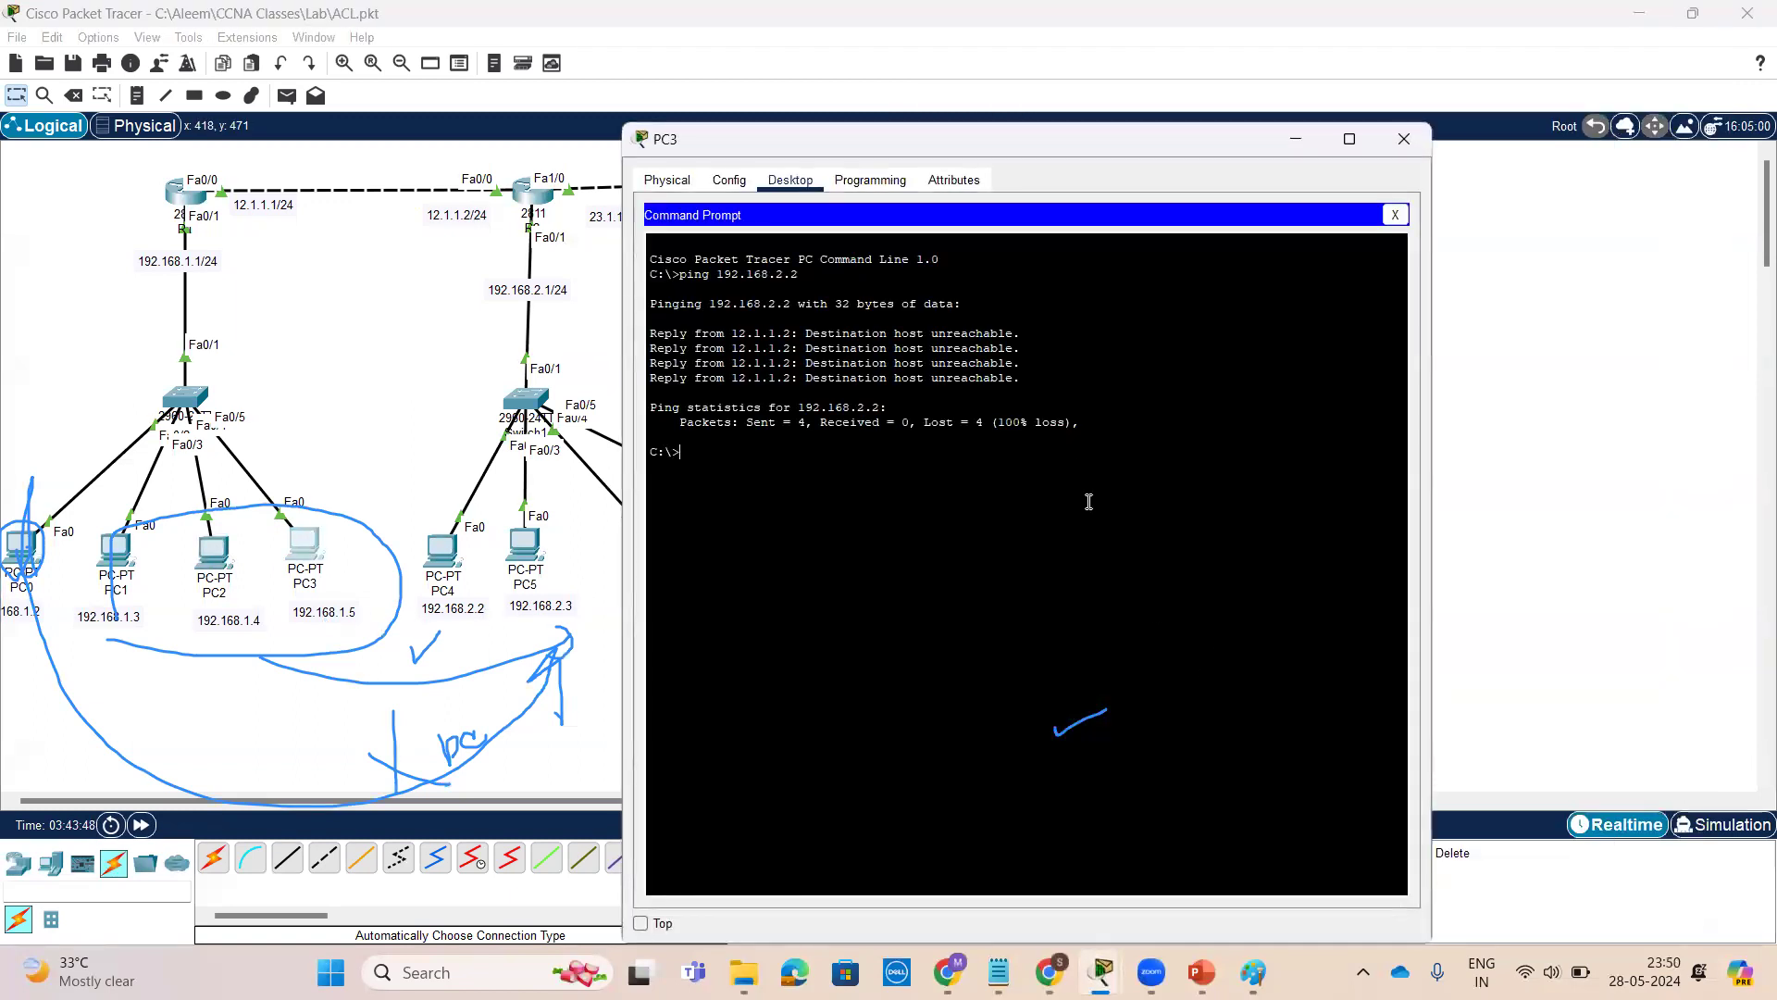
pyautogui.press('Up')
pyautogui.press('Return')
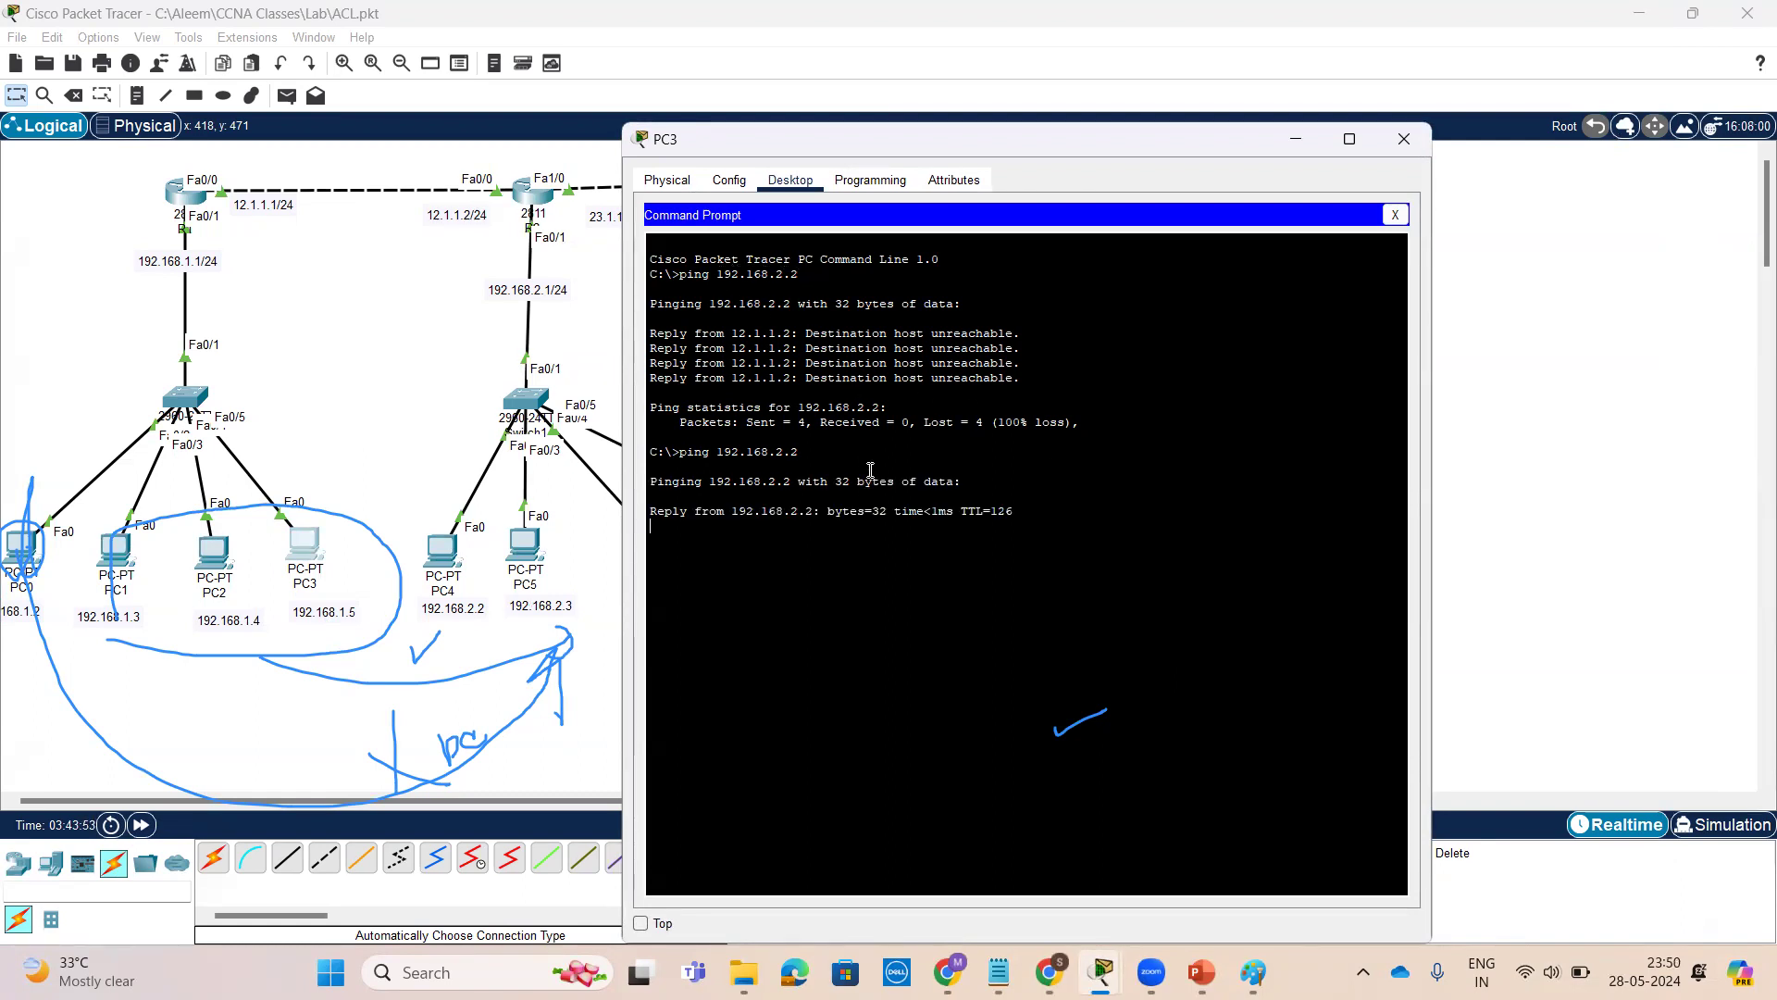
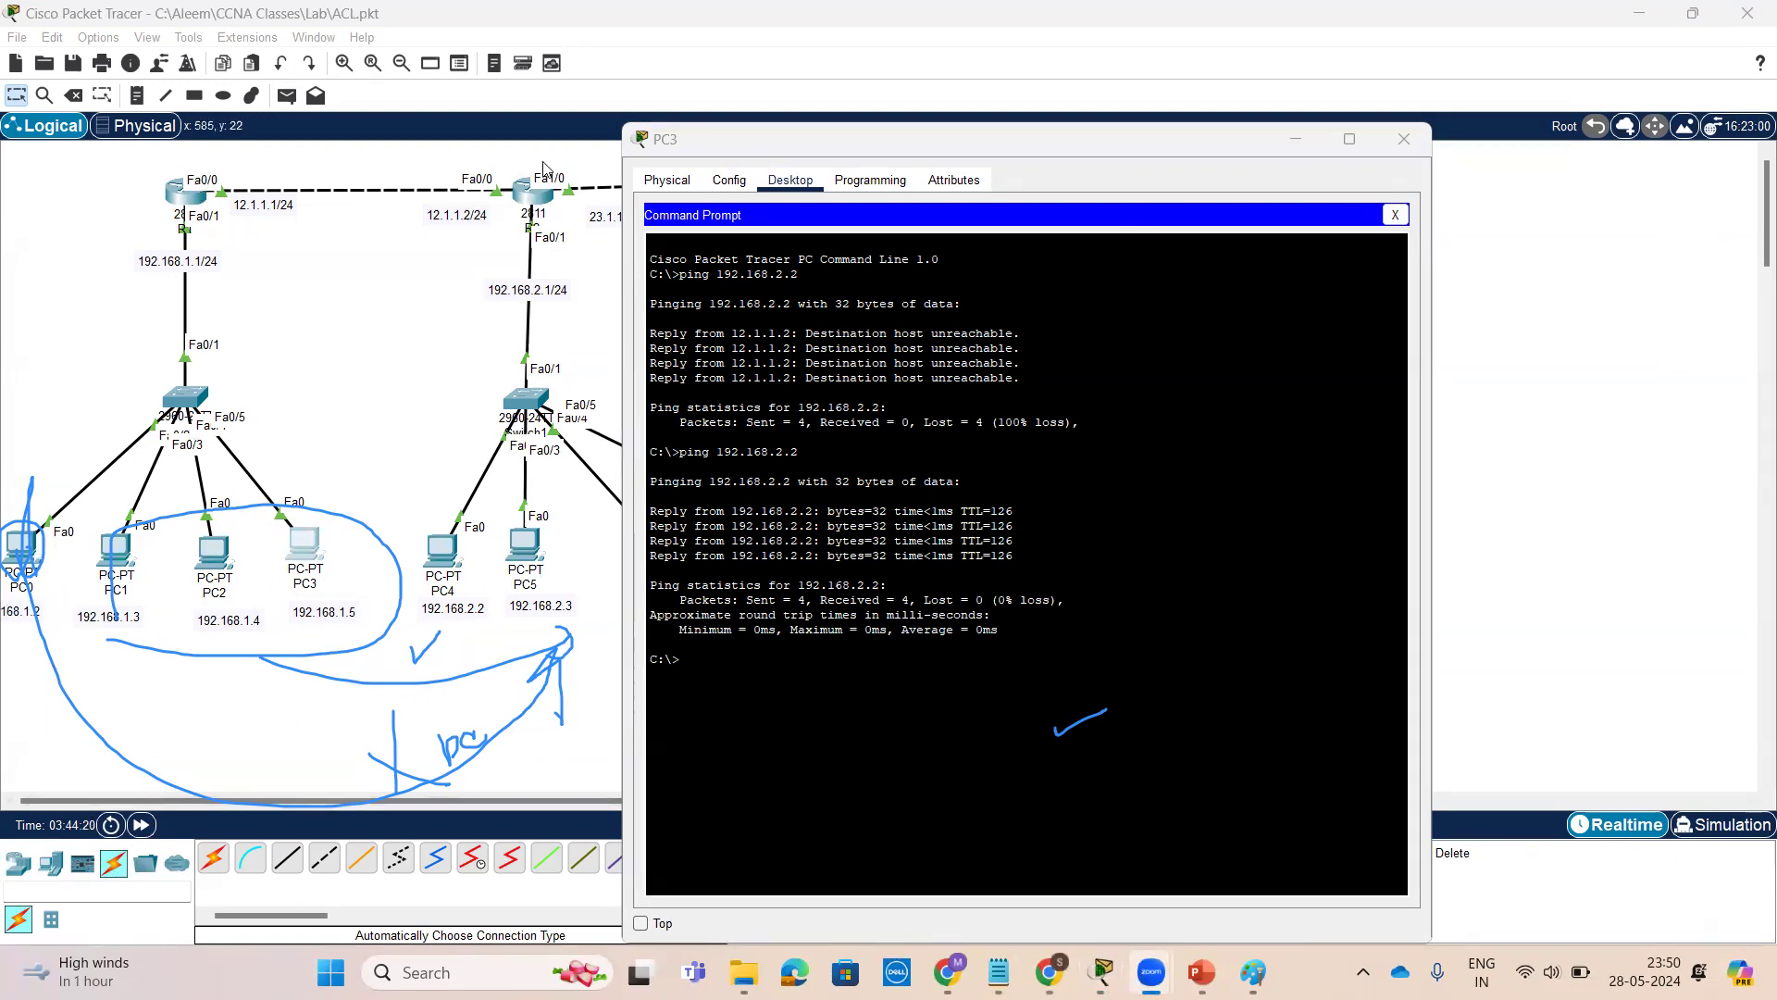
# Open R2's CLI and review the deny and permit entries of access list 10 against the topology
pyautogui.click(524, 197)
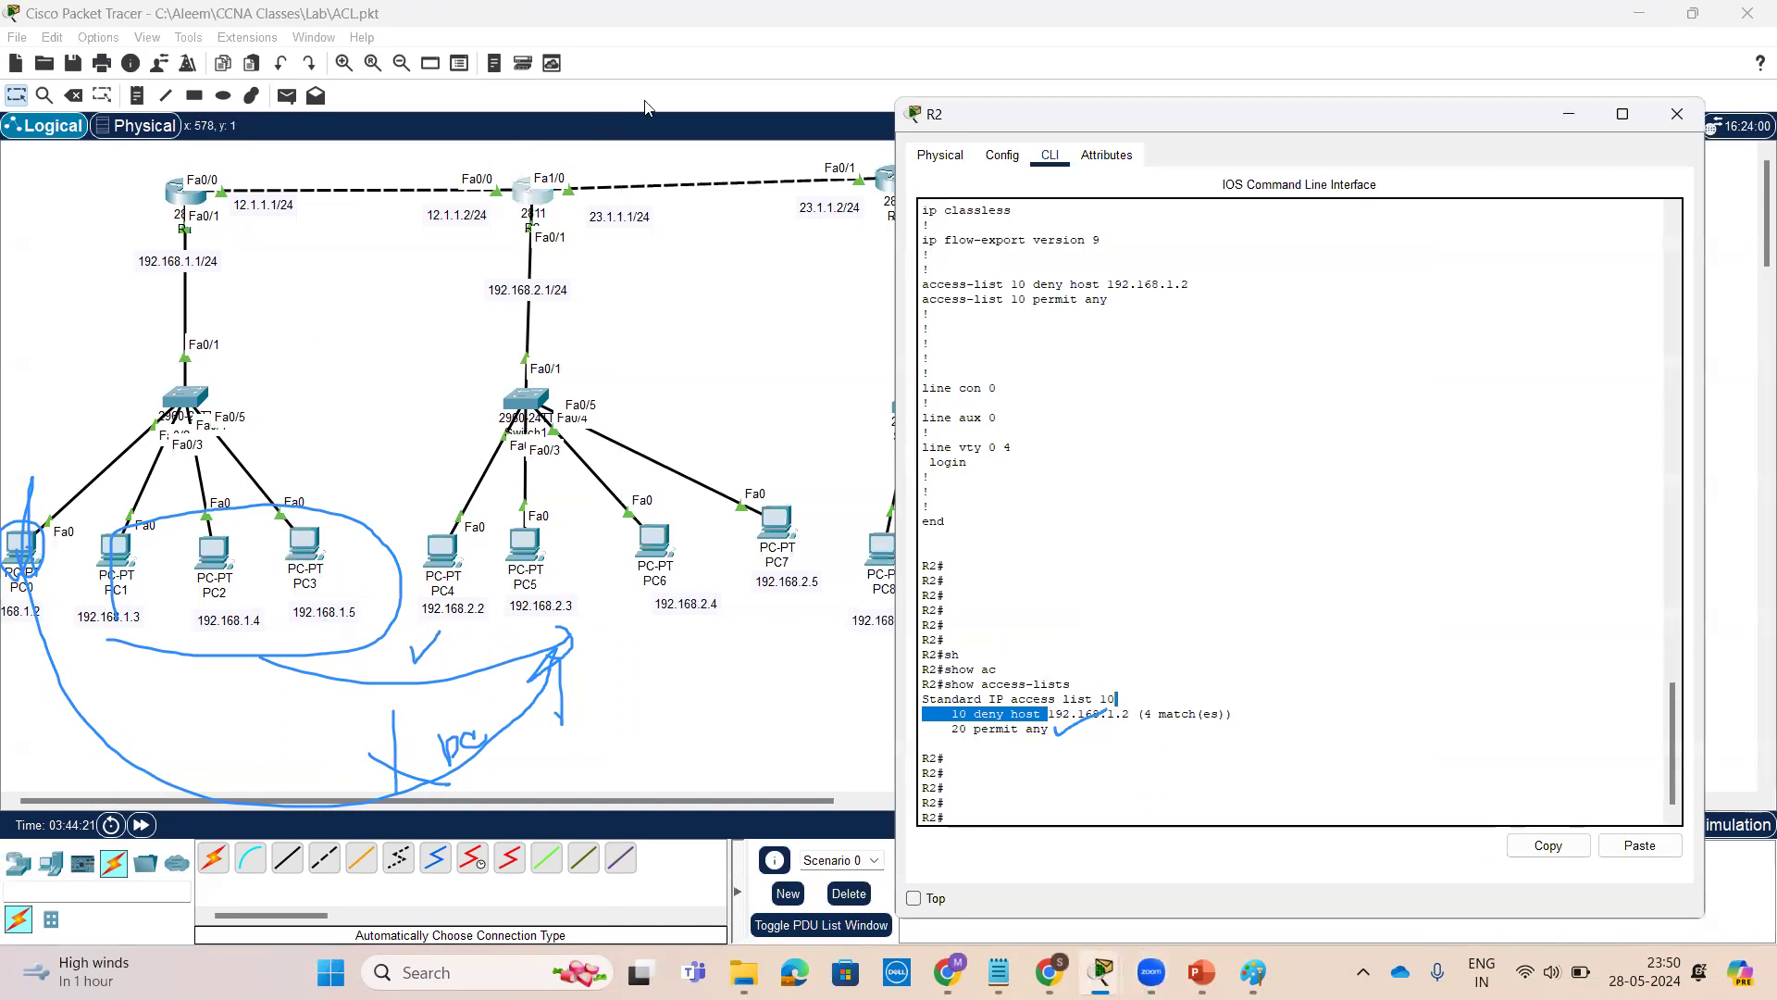
pyautogui.click(1067, 90)
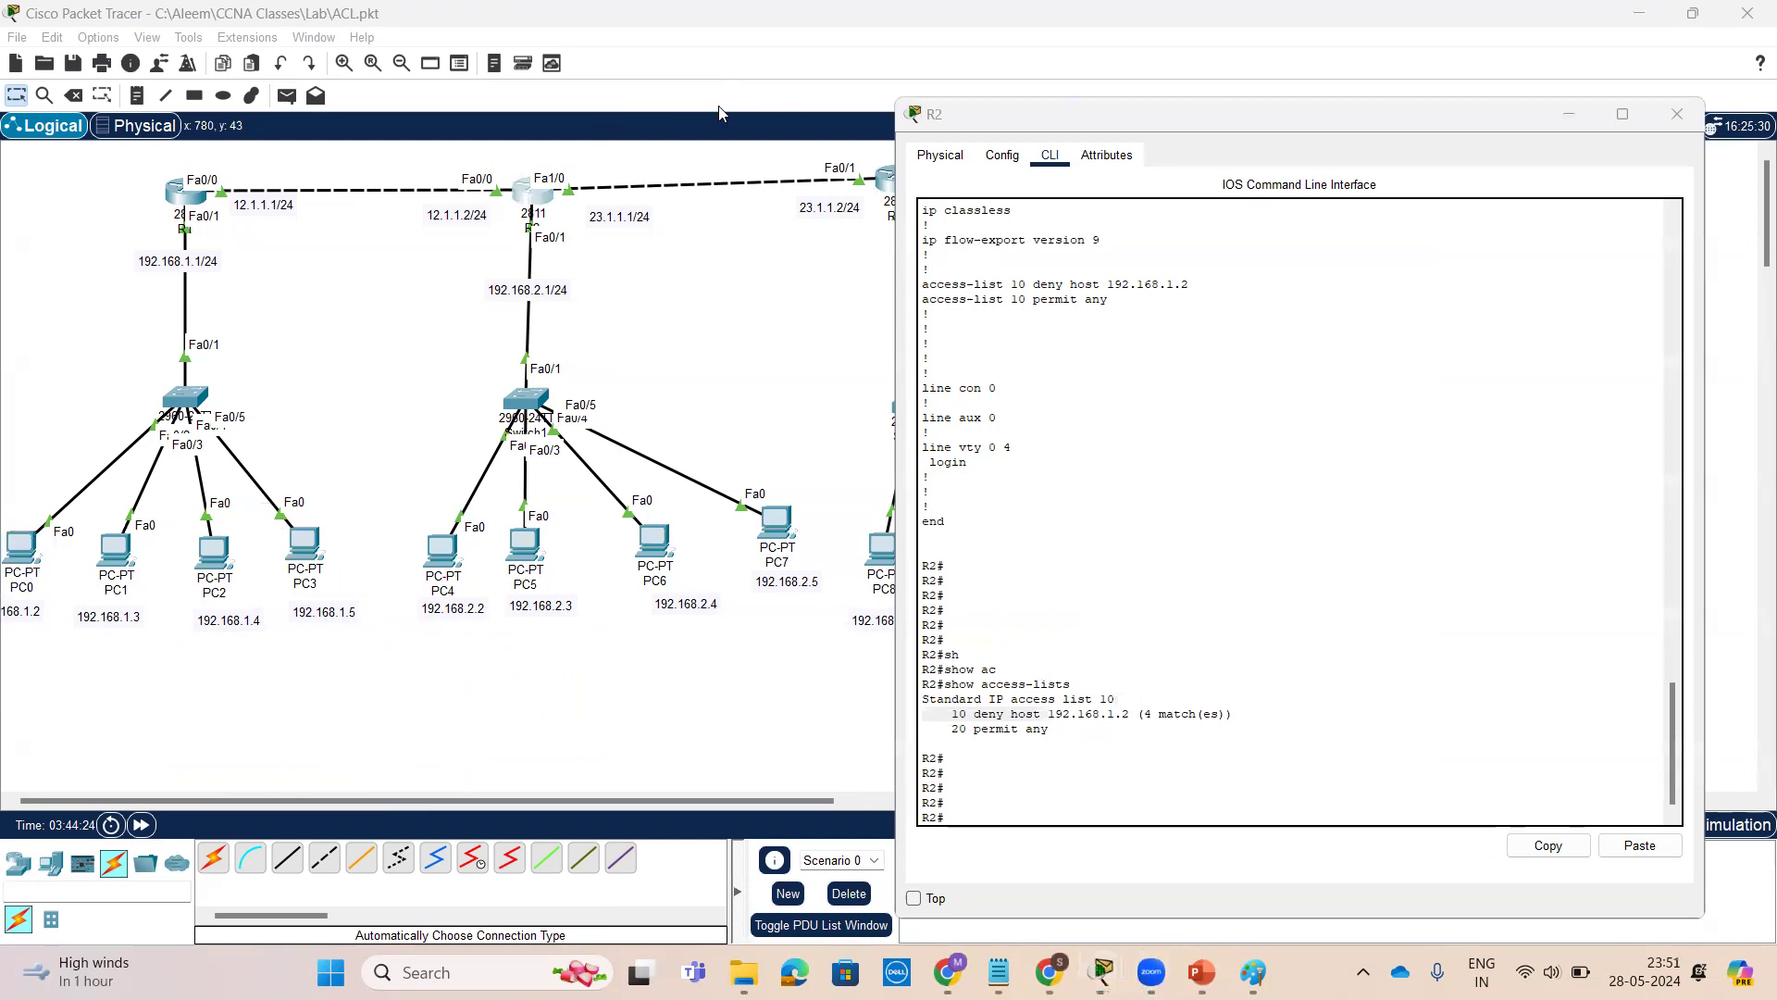
pyautogui.click(1379, 632)
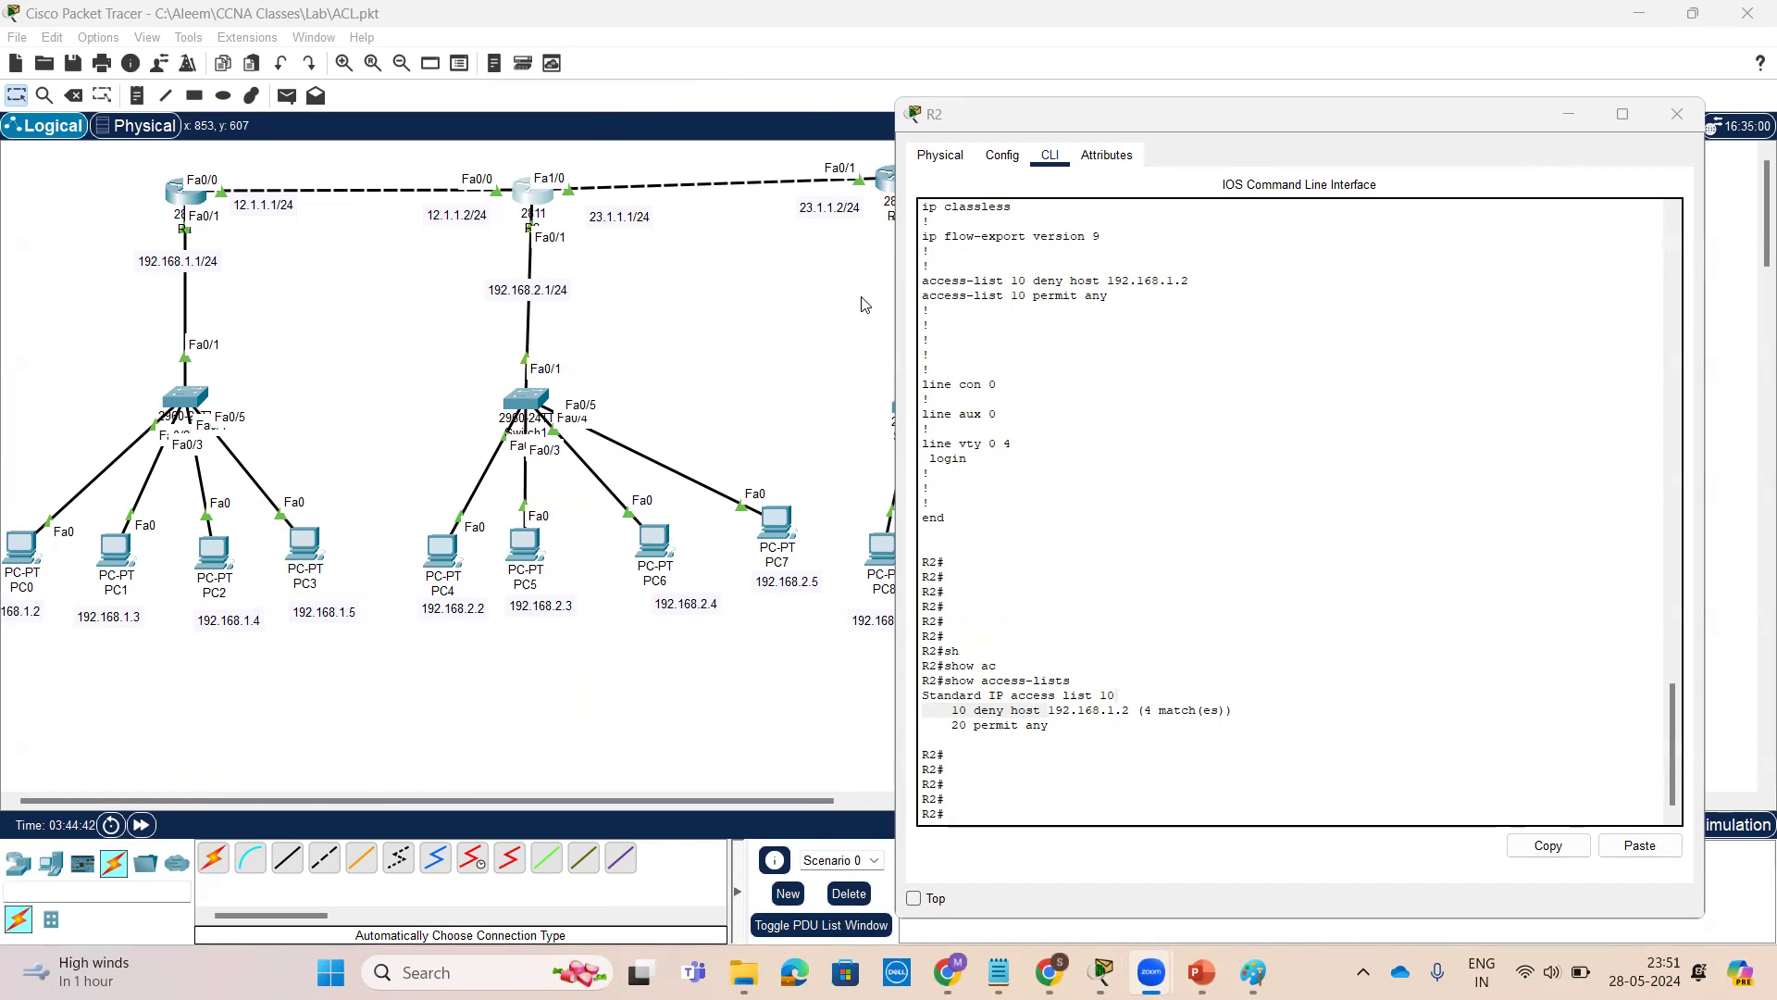
pyautogui.moveTo(574, 217)
pyautogui.mouseDown()
pyautogui.moveTo(523, 205)
pyautogui.moveTo(555, 270)
pyautogui.moveTo(588, 225)
pyautogui.moveTo(663, 262)
pyautogui.moveTo(646, 287)
pyautogui.mouseUp()
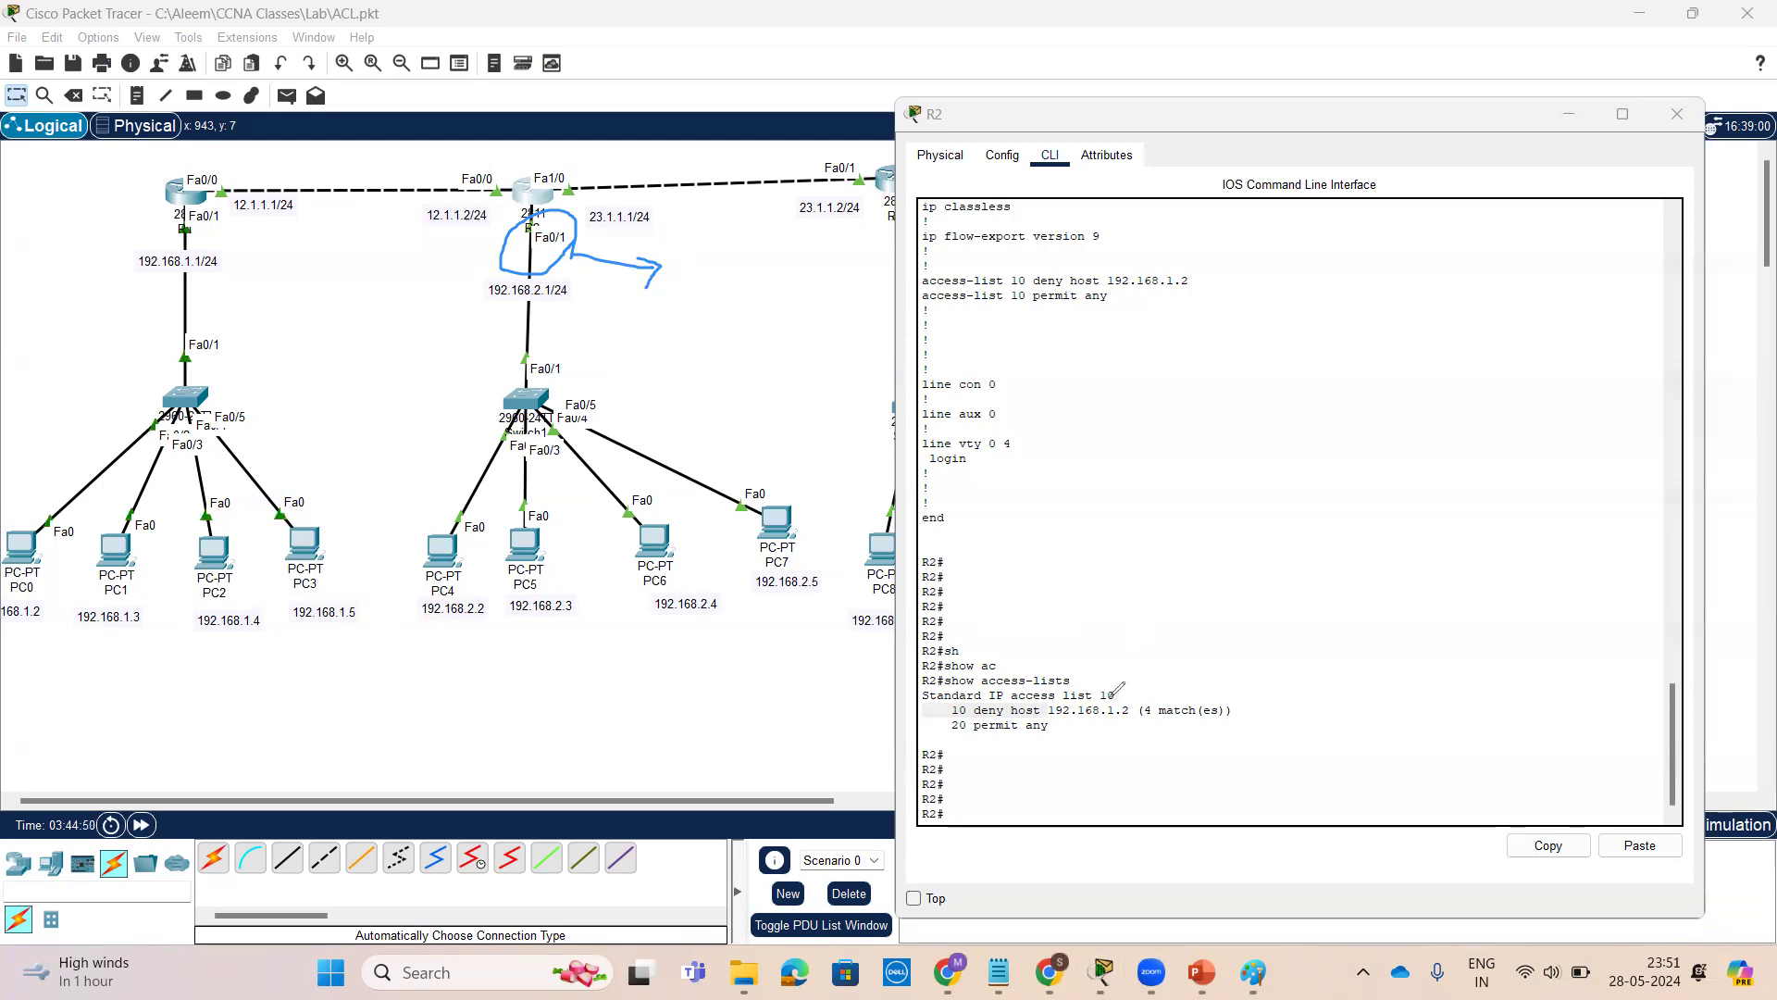
pyautogui.moveTo(1112, 672); pyautogui.dragTo(1152, 646)
pyautogui.moveTo(1009, 741)
pyautogui.mouseDown()
pyautogui.moveTo(1136, 738)
pyautogui.moveTo(1115, 690)
pyautogui.moveTo(967, 715)
pyautogui.moveTo(1010, 740)
pyautogui.mouseUp()
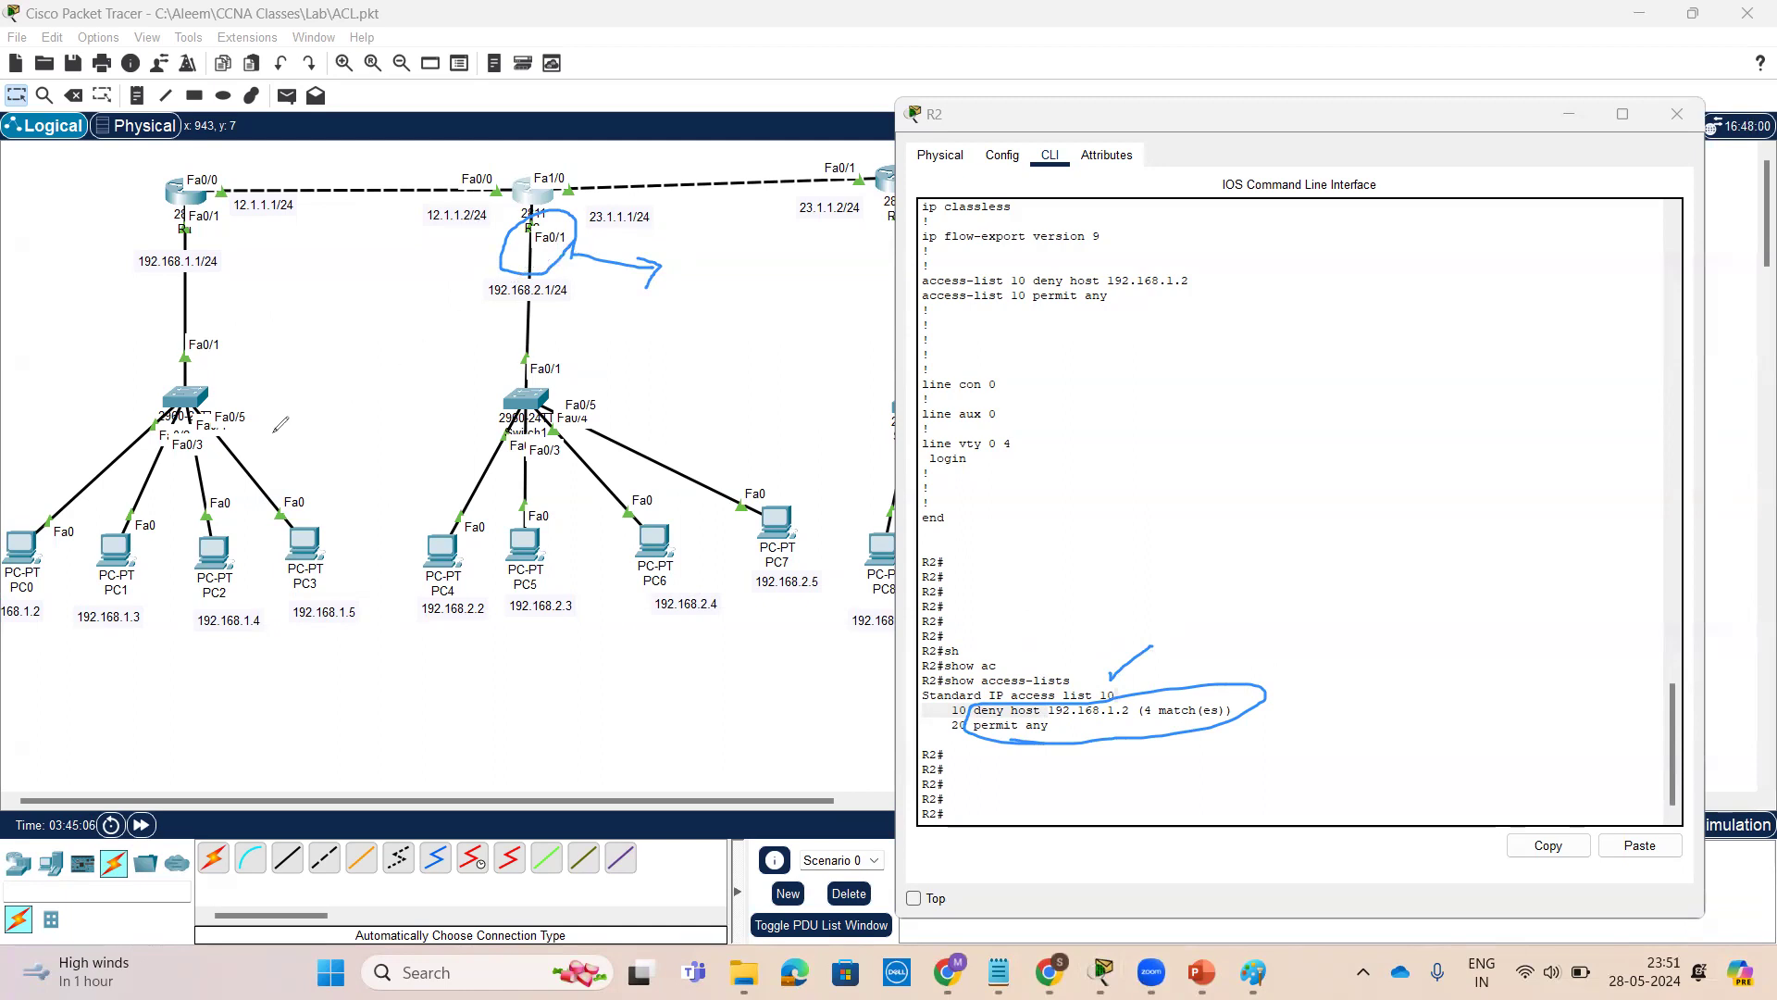
pyautogui.moveTo(414, 414); pyautogui.dragTo(420, 444)
pyautogui.moveTo(380, 425); pyautogui.dragTo(448, 393)
pyautogui.moveTo(404, 459)
pyautogui.mouseDown()
pyautogui.moveTo(490, 406)
pyautogui.moveTo(511, 435)
pyautogui.mouseUp()
pyautogui.moveTo(513, 380)
pyautogui.mouseDown()
pyautogui.moveTo(515, 438)
pyautogui.moveTo(583, 408)
pyautogui.moveTo(601, 352)
pyautogui.moveTo(590, 371)
pyautogui.moveTo(652, 354)
pyautogui.mouseUp()
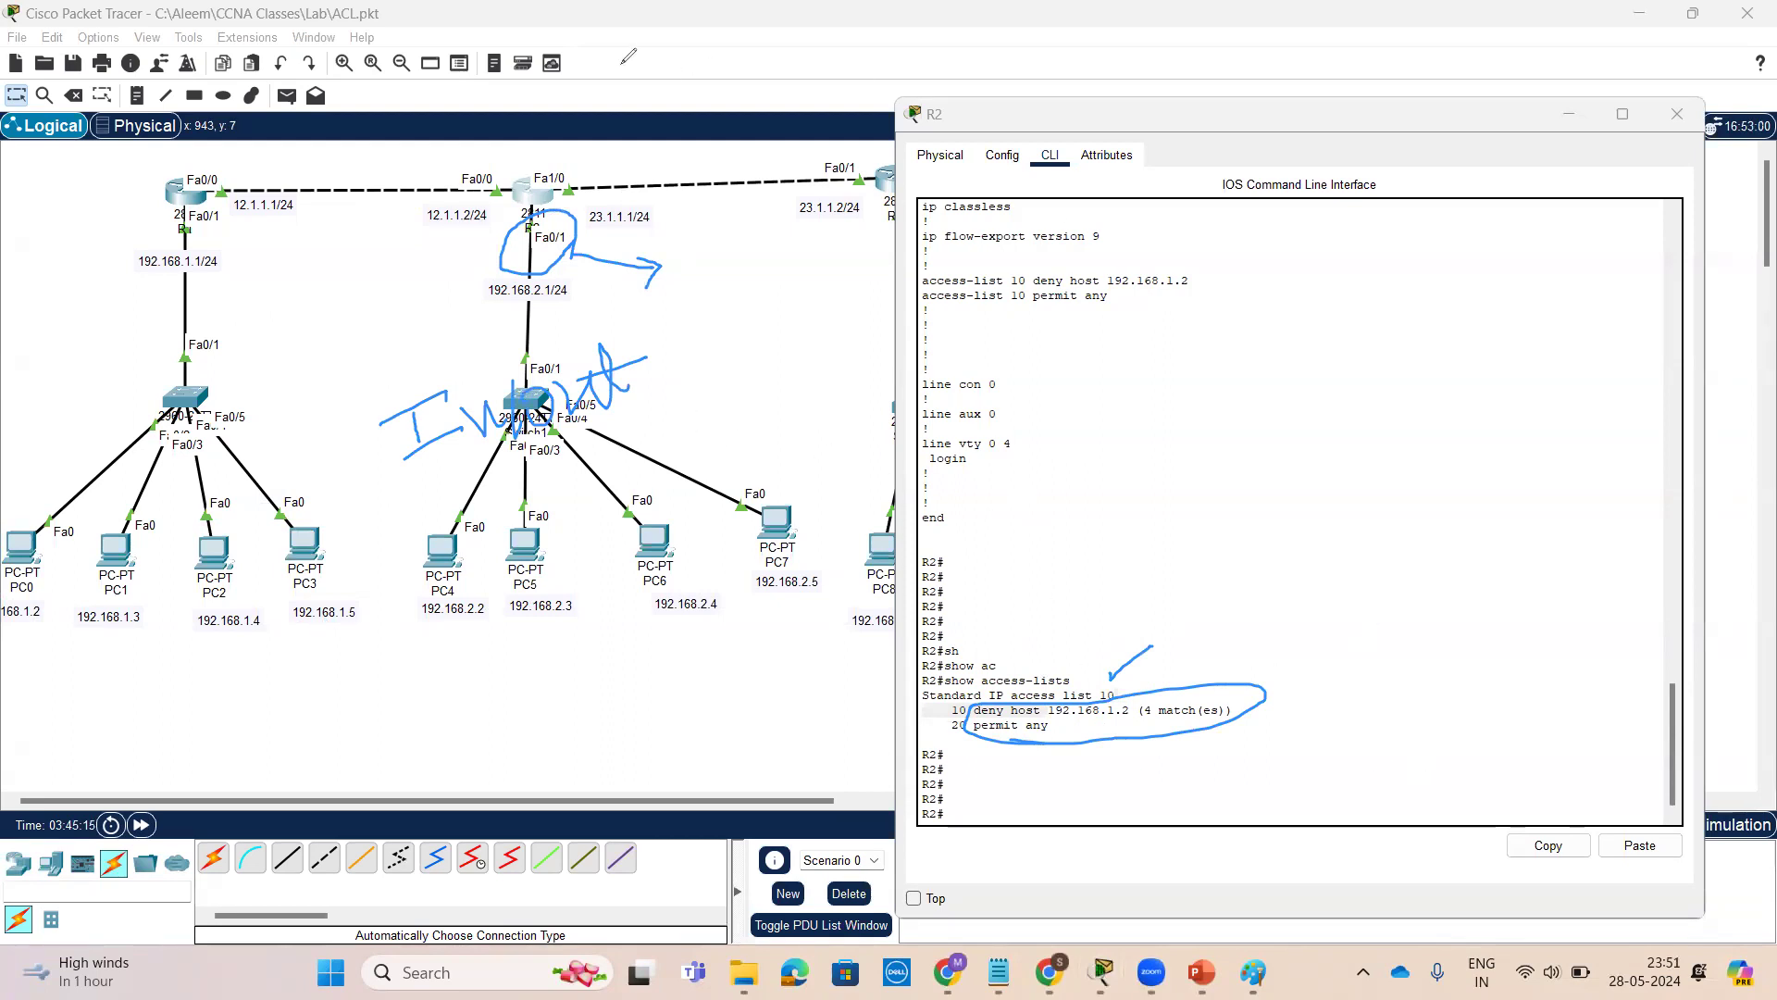
pyautogui.moveTo(116, 624)
pyautogui.mouseDown()
pyautogui.moveTo(176, 568)
pyautogui.moveTo(93, 549)
pyautogui.moveTo(121, 633)
pyautogui.moveTo(259, 713)
pyautogui.moveTo(537, 640)
pyautogui.moveTo(505, 685)
pyautogui.mouseUp()
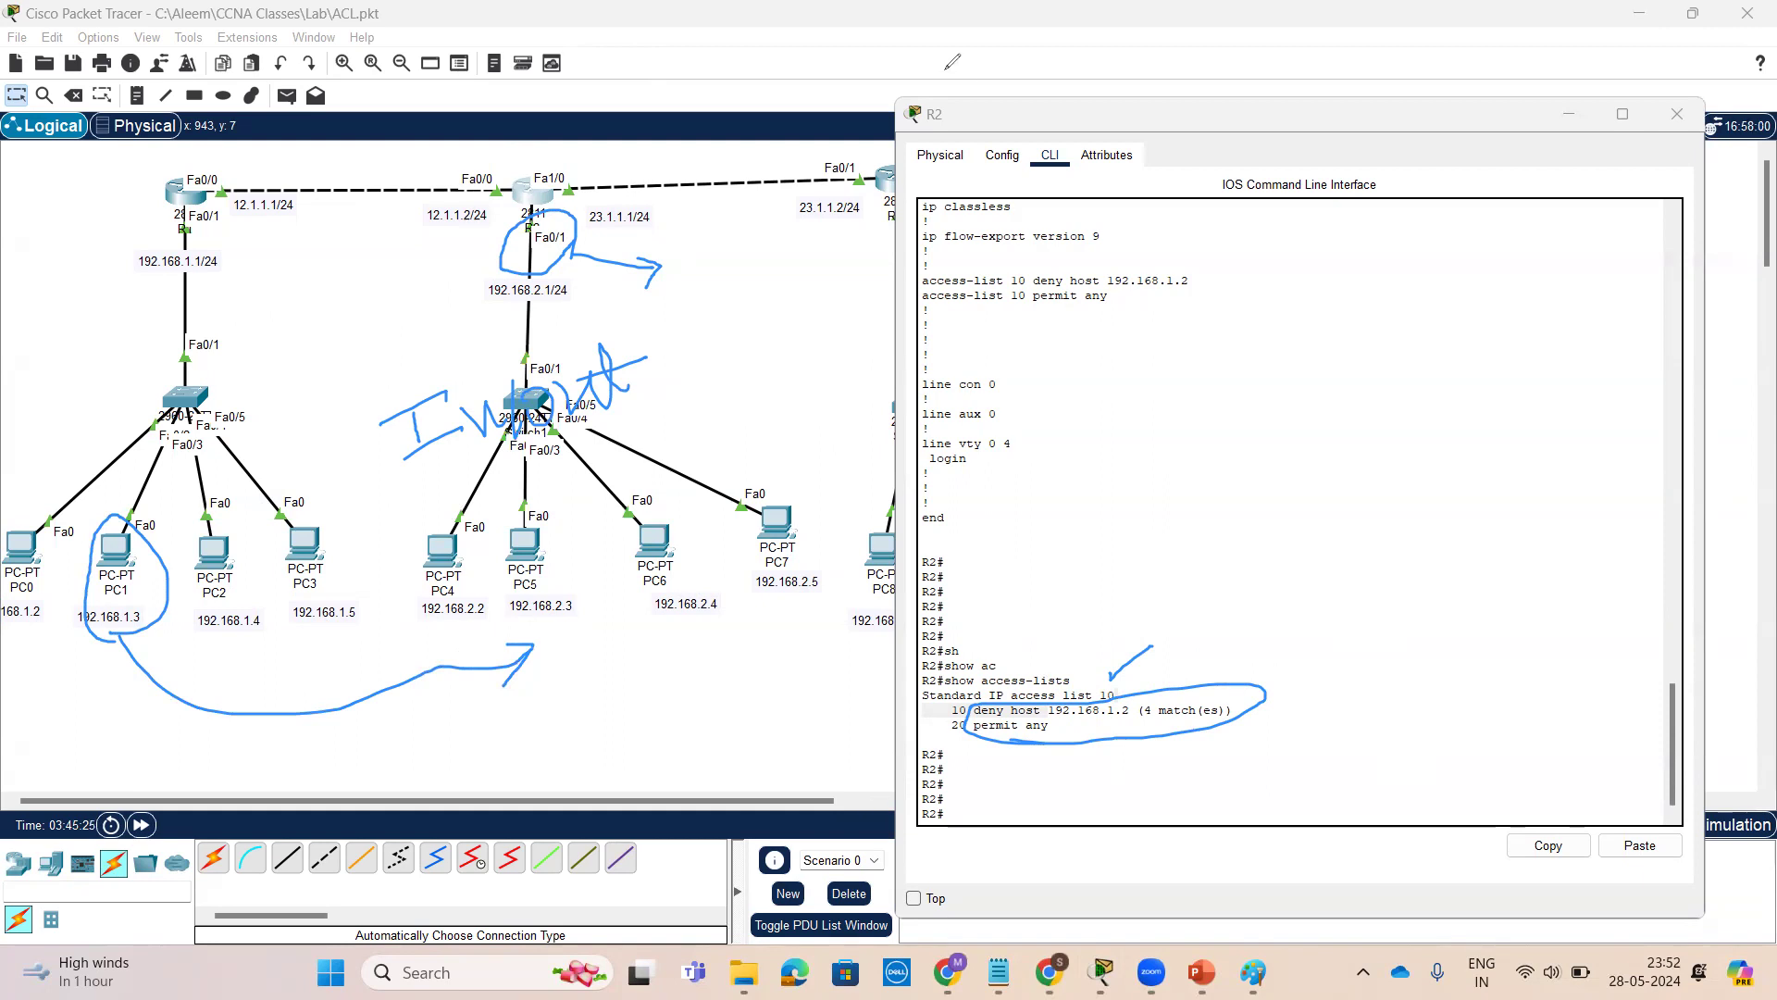
pyautogui.click(1073, 90)
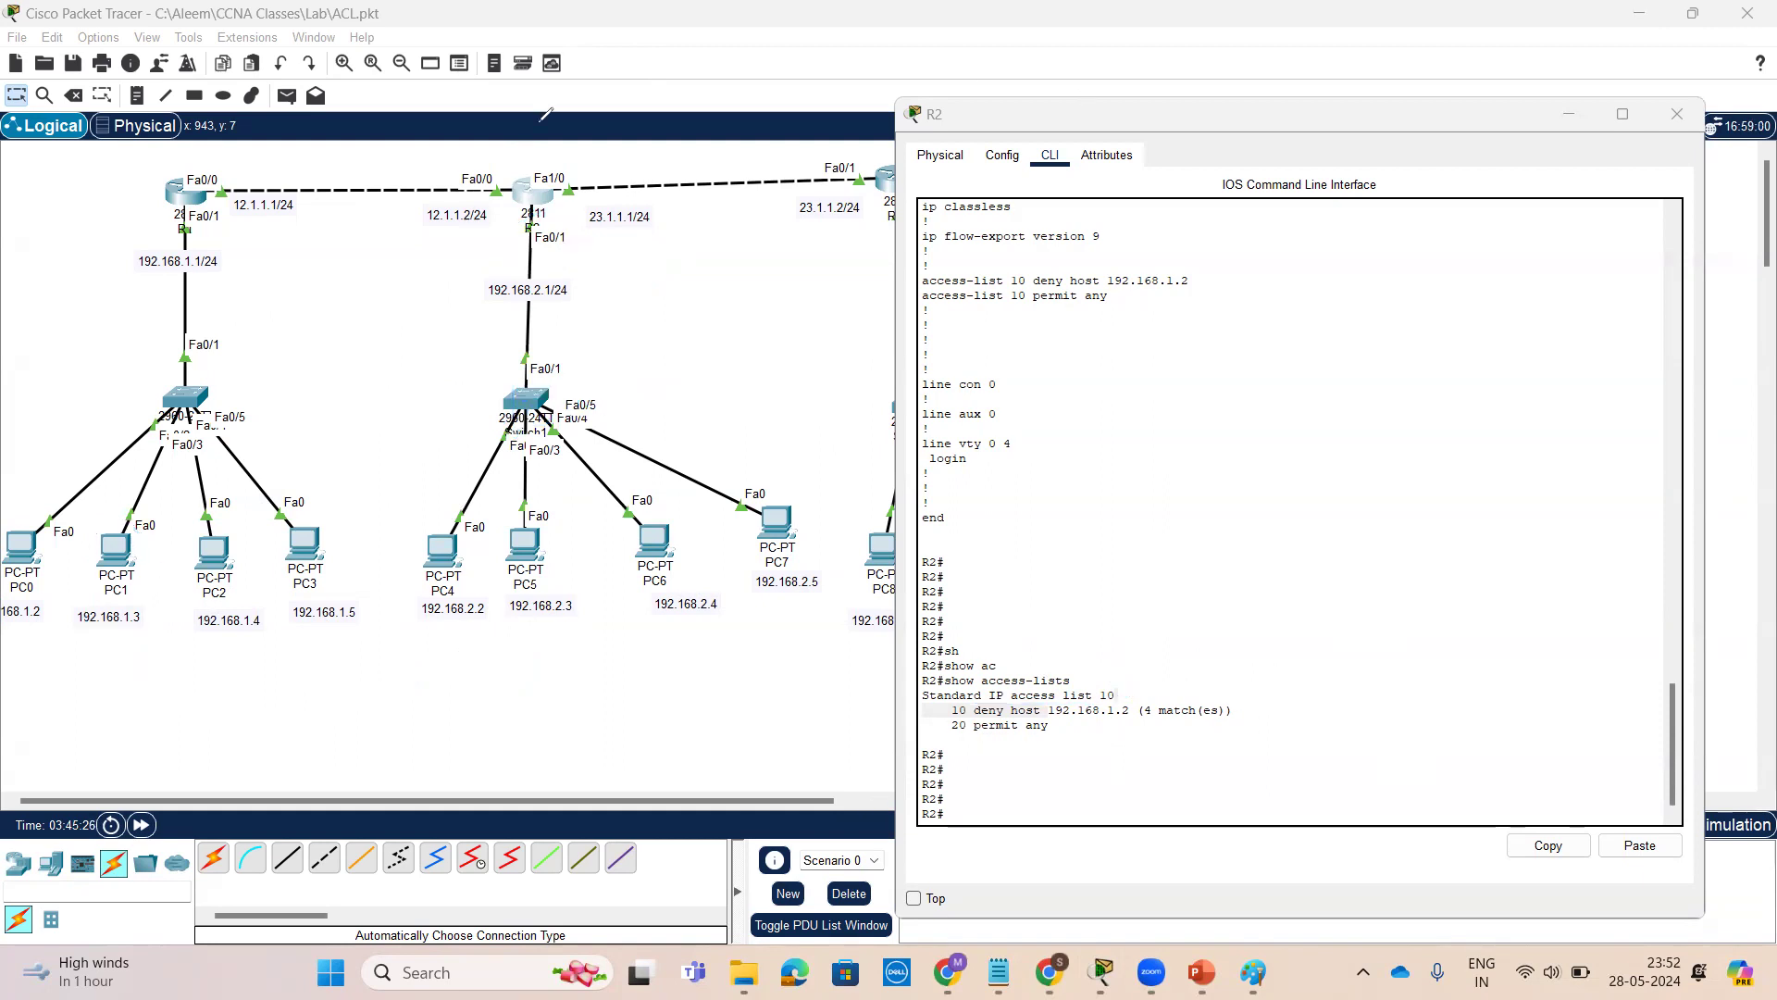
# Open PC1's command prompt and ping 192.168.2.2
pyautogui.click(115, 551)
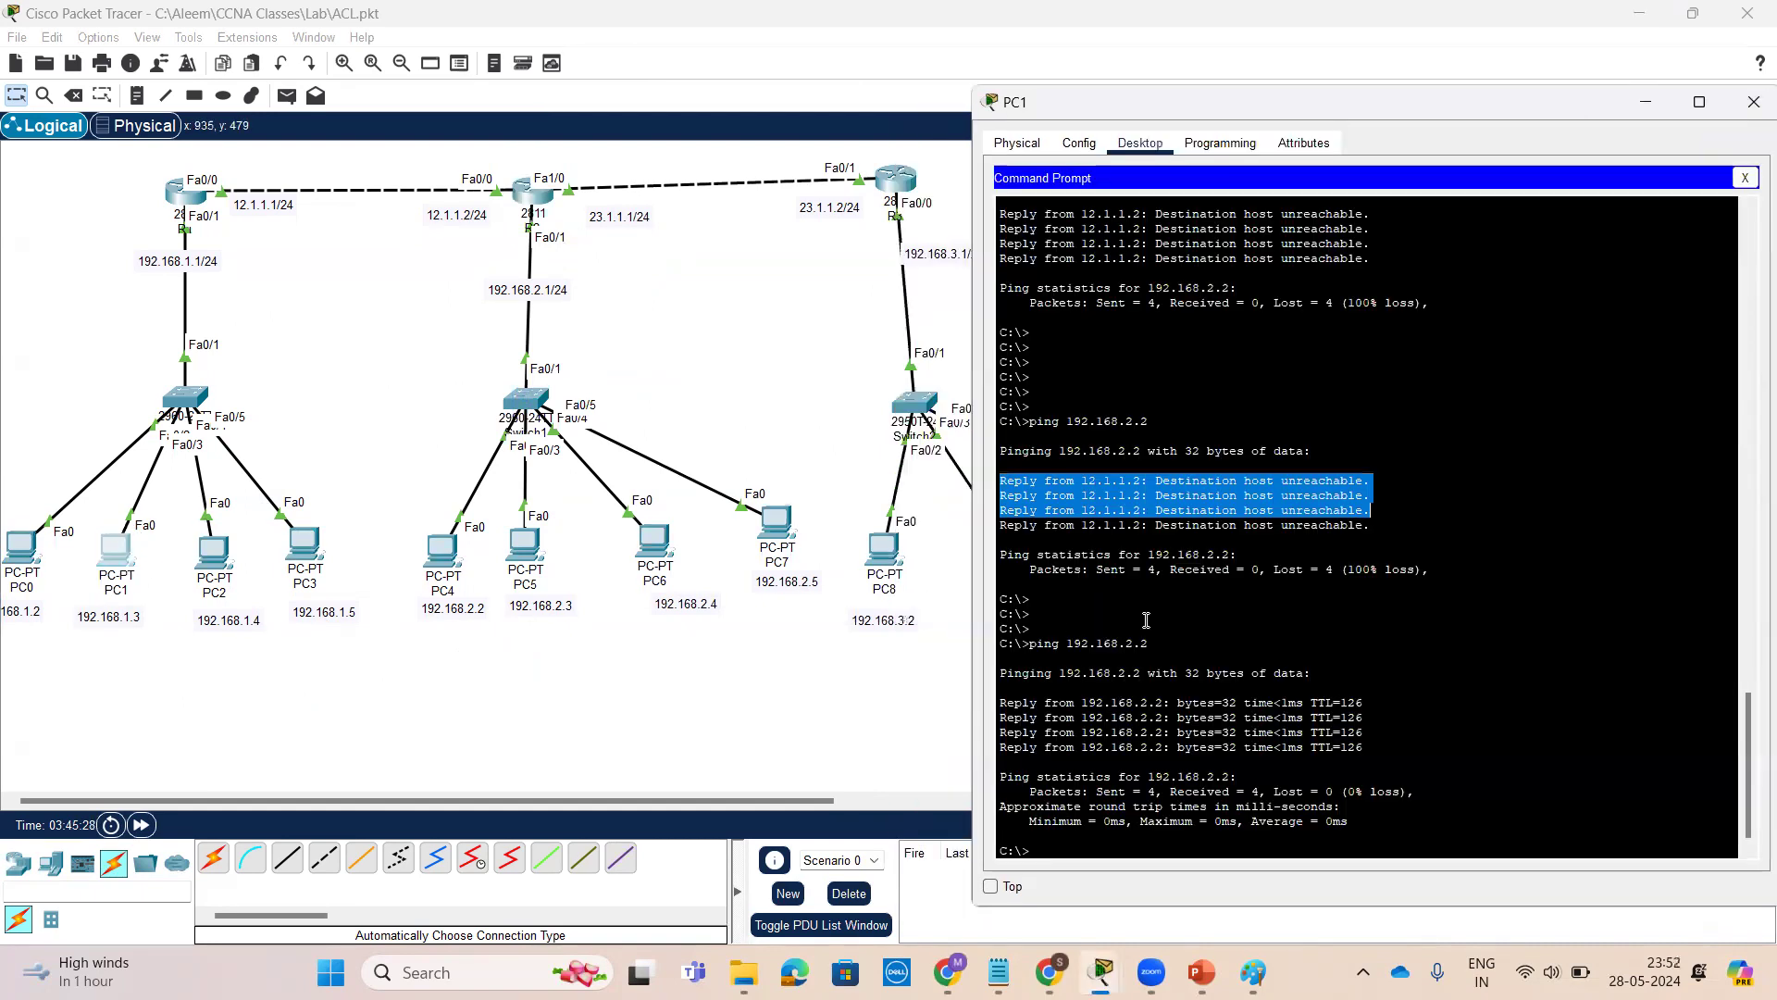
pyautogui.press('Return')
pyautogui.press('Return')
pyautogui.press('Return')
pyautogui.press('Return')
pyautogui.press('Return')
pyautogui.press('Return')
pyautogui.press('Return')
pyautogui.press('Return')
pyautogui.press('Return')
pyautogui.press('Return')
pyautogui.press('Return')
pyautogui.press('Return')
pyautogui.press('Return')
pyautogui.press('Return')
pyautogui.press('Return')
pyautogui.press('Return')
pyautogui.press('Return')
pyautogui.press('Return')
pyautogui.press('Return')
pyautogui.press('Return')
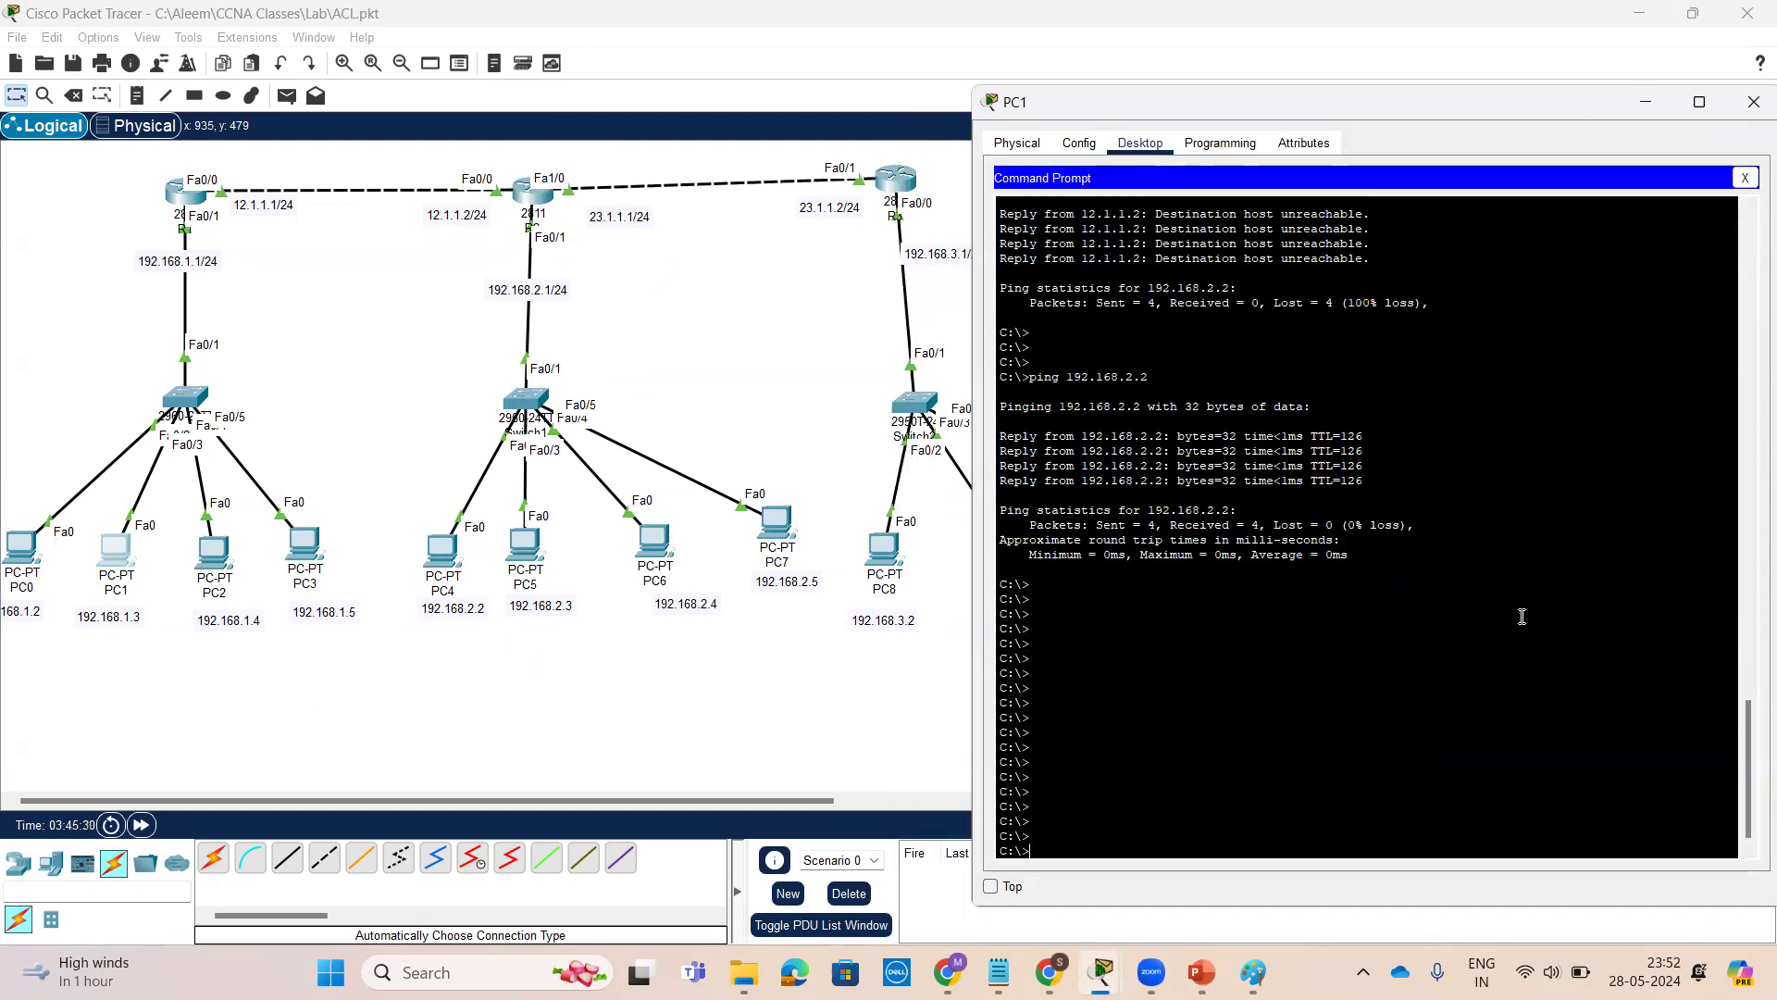
pyautogui.write('ping')
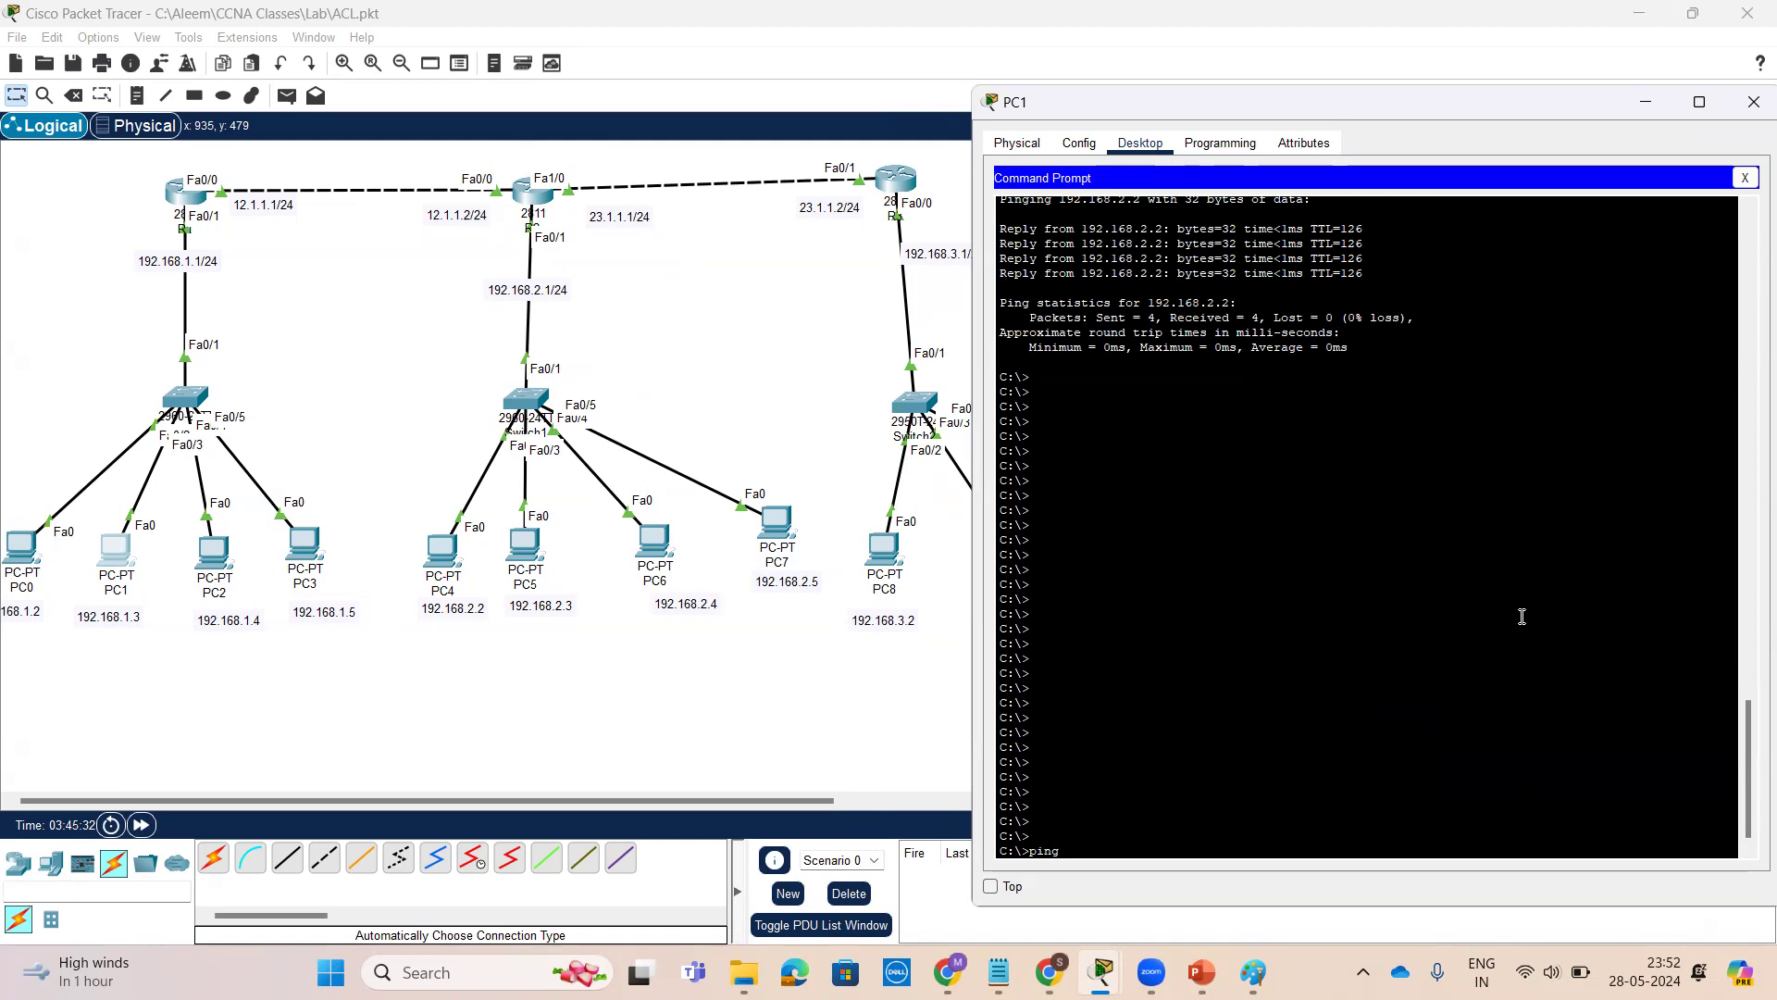
pyautogui.write(' 192.168.2.2')
pyautogui.press('Return')
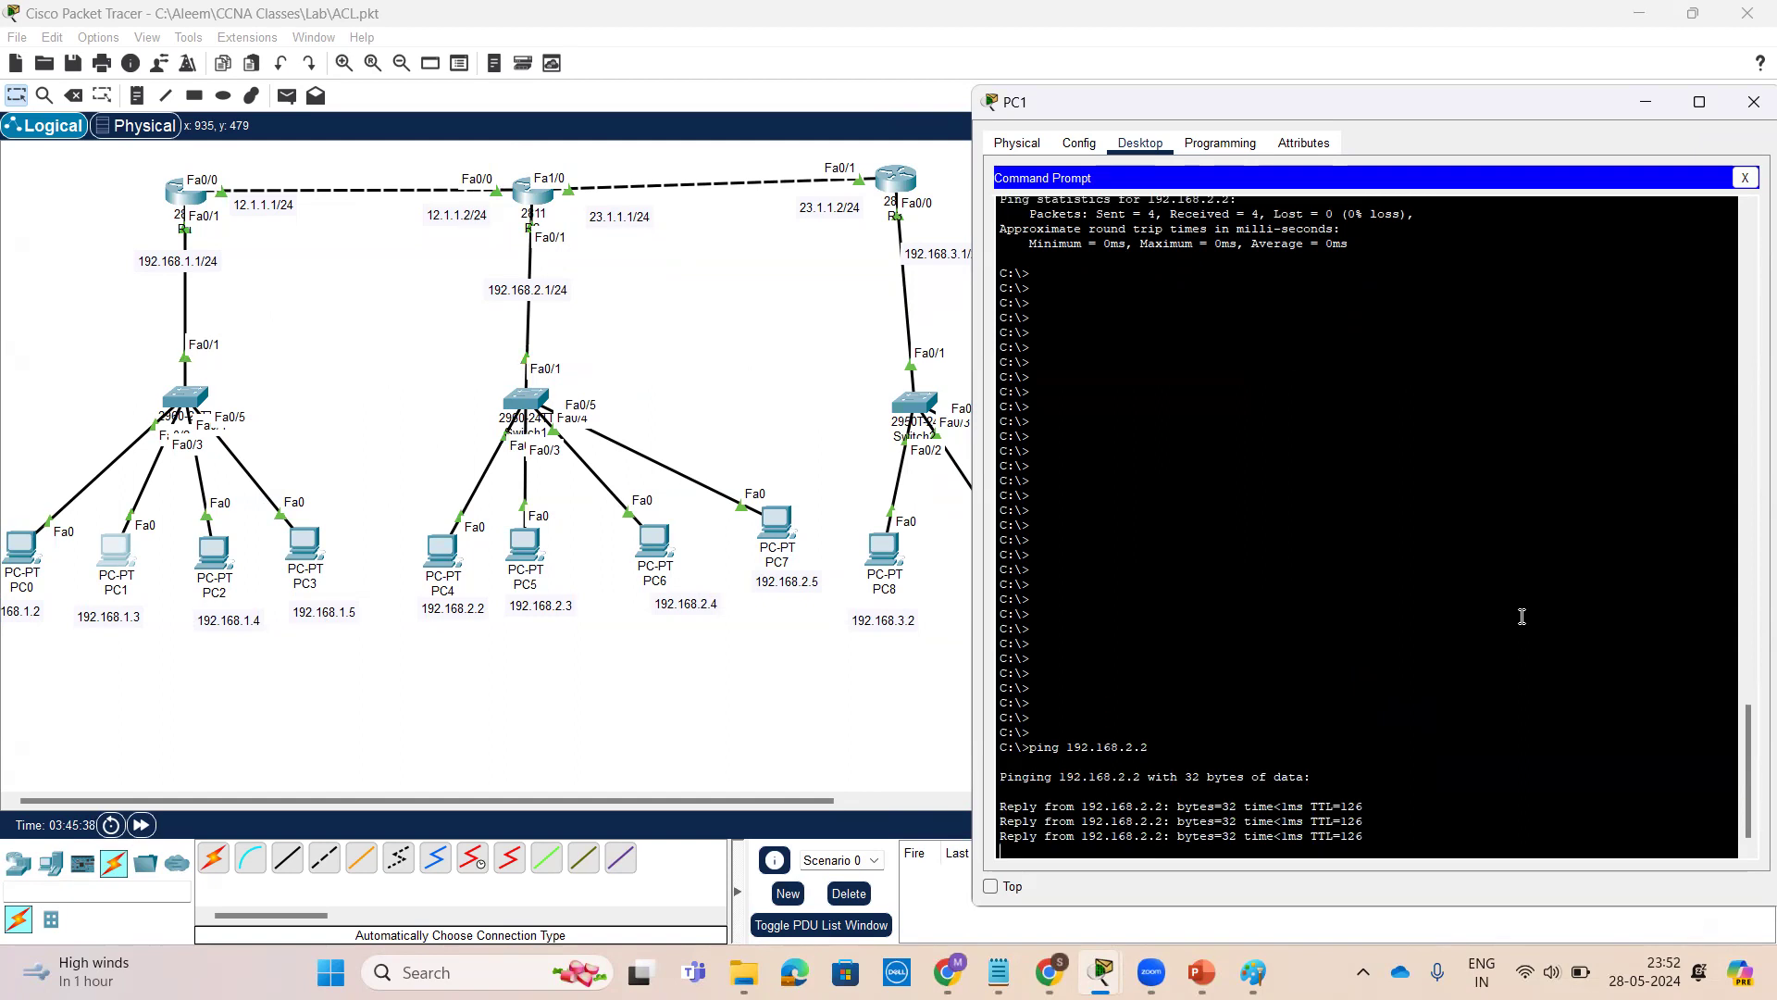
# Ping 192.168.2.3 and then 192.168.2.4 from PC1's command prompt
pyautogui.press('Up')
pyautogui.press('BackSpace')
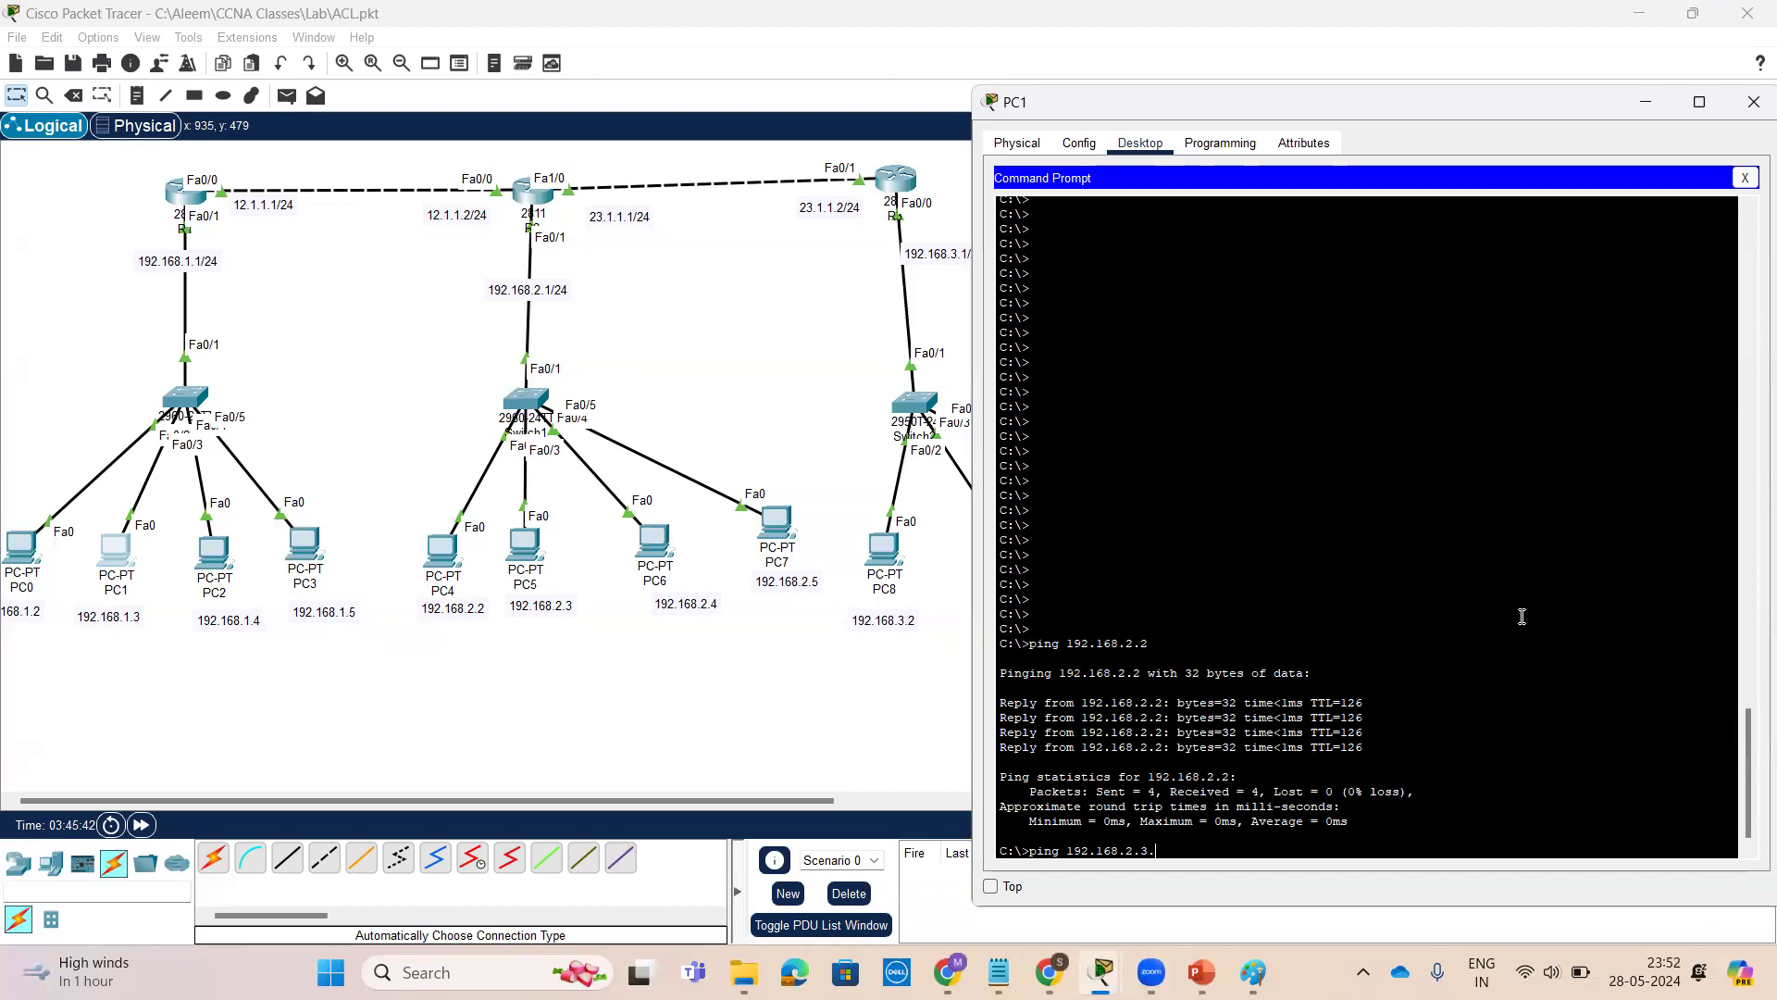
pyautogui.write('3.')
pyautogui.press('BackSpace')
pyautogui.press('Return')
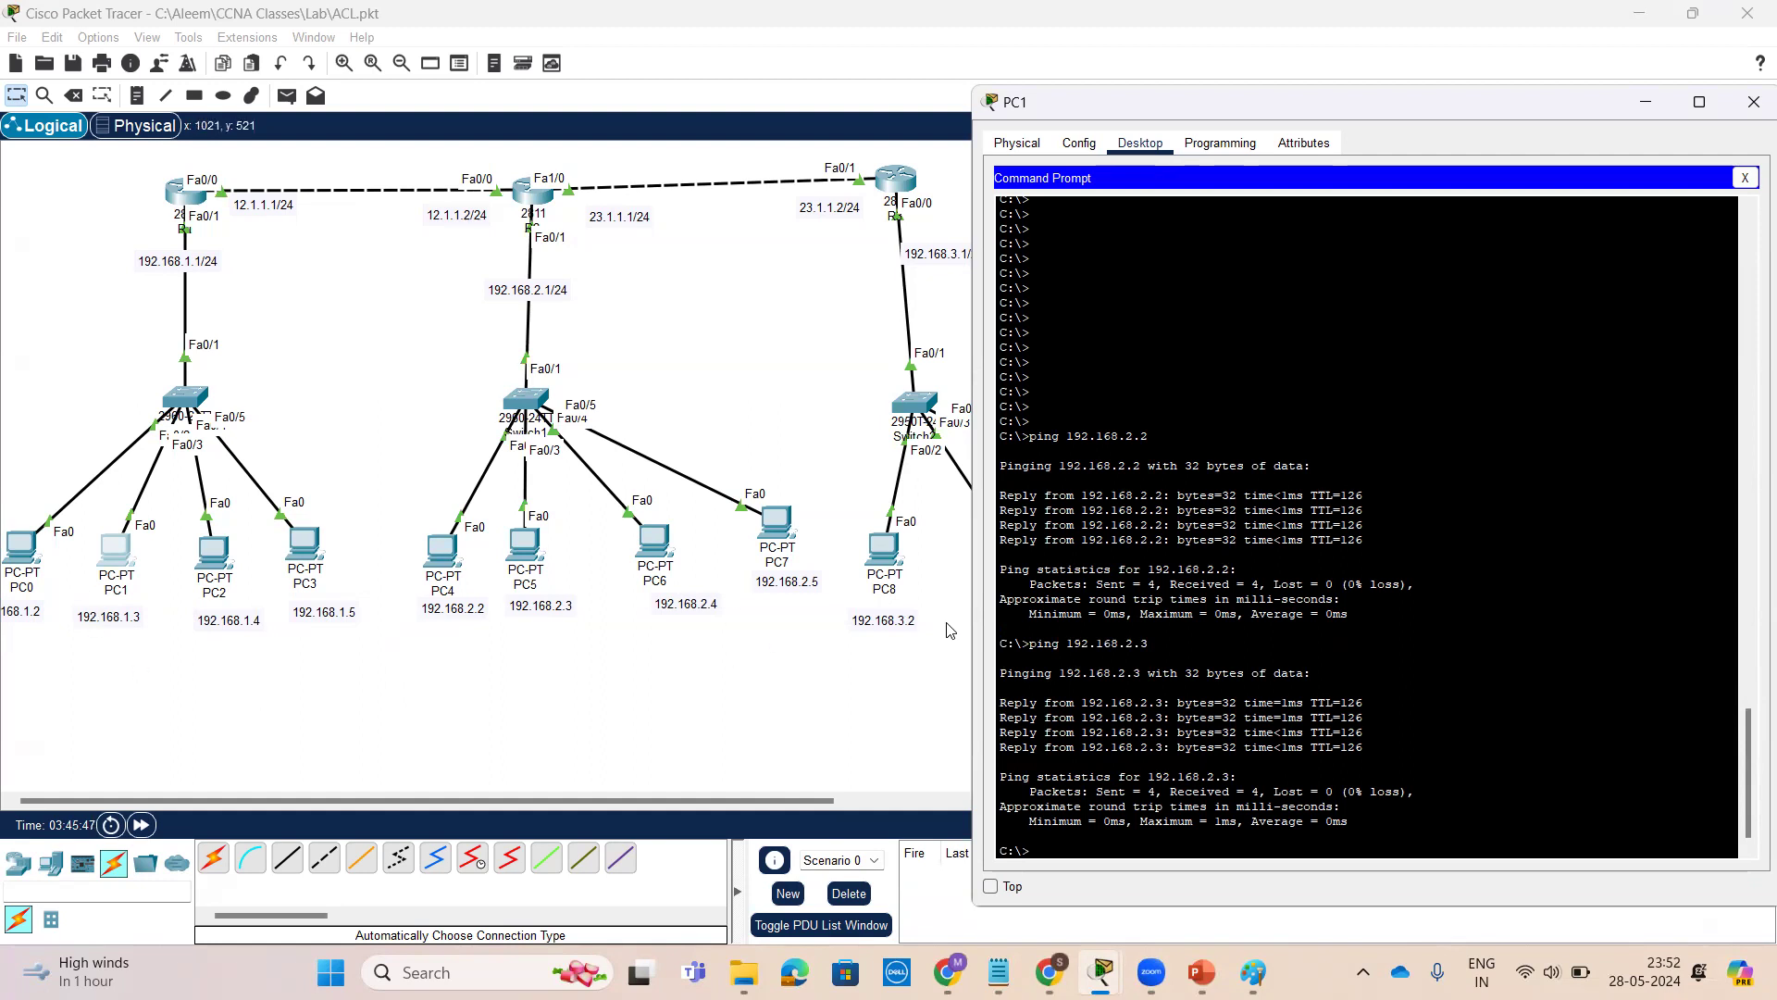
pyautogui.press('Up')
pyautogui.press('BackSpace')
pyautogui.write('4')
pyautogui.press('Return')
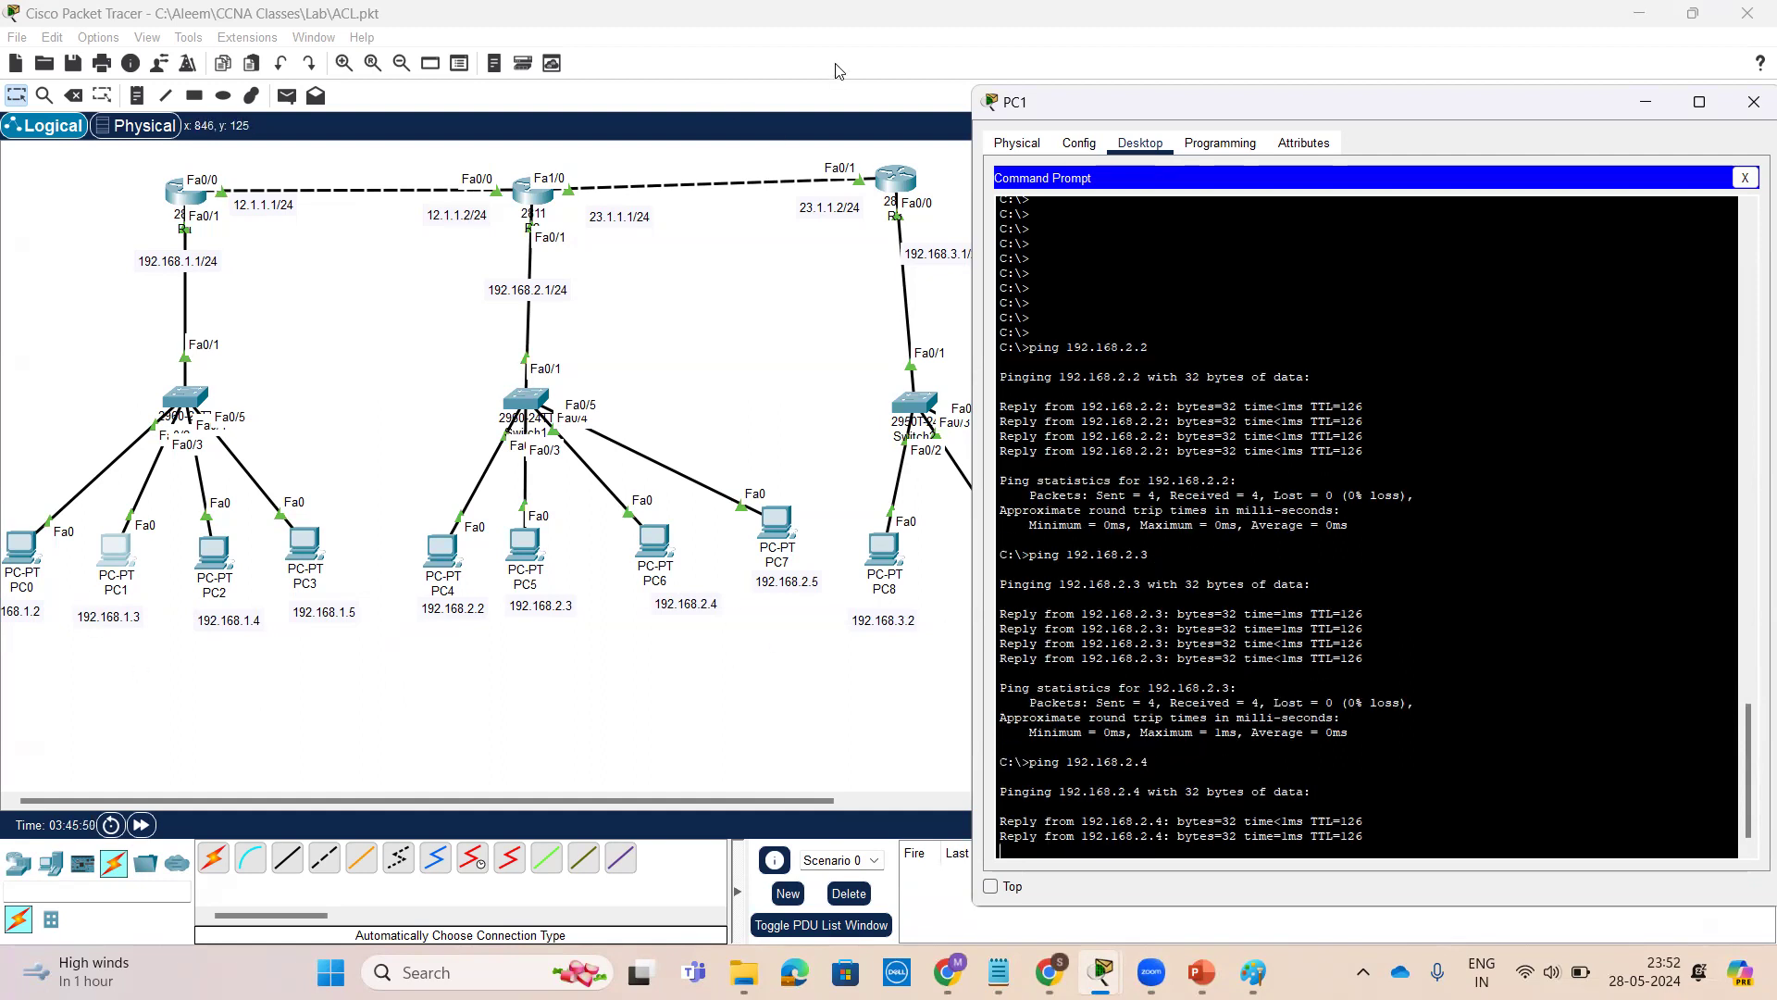
# Ping 192.168.2.5 from PC1's command prompt
pyautogui.moveTo(88, 589)
pyautogui.mouseDown()
pyautogui.moveTo(412, 643)
pyautogui.moveTo(474, 618)
pyautogui.moveTo(463, 632)
pyautogui.moveTo(435, 601)
pyautogui.mouseUp()
pyautogui.moveTo(110, 565)
pyautogui.mouseDown()
pyautogui.moveTo(448, 706)
pyautogui.moveTo(540, 619)
pyautogui.moveTo(545, 637)
pyautogui.moveTo(146, 675)
pyautogui.moveTo(680, 654)
pyautogui.moveTo(676, 615)
pyautogui.moveTo(689, 637)
pyautogui.mouseUp()
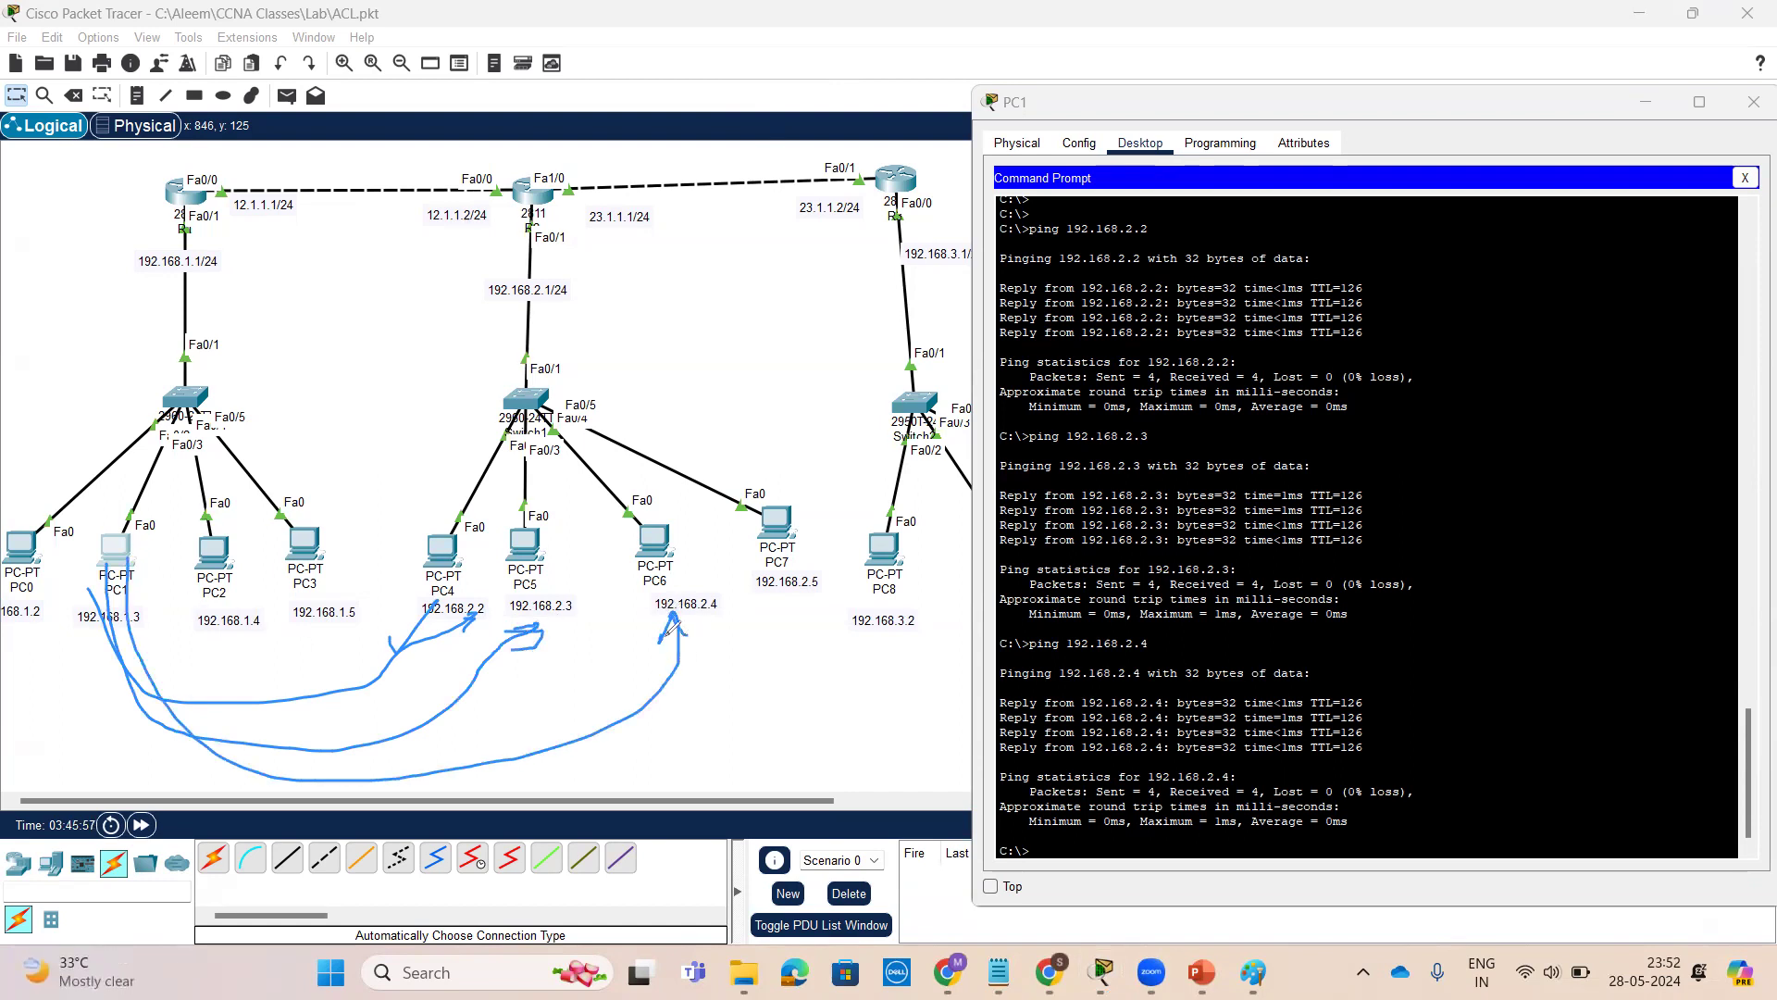
pyautogui.moveTo(130, 583)
pyautogui.mouseDown()
pyautogui.moveTo(848, 611)
pyautogui.moveTo(793, 615)
pyautogui.mouseUp()
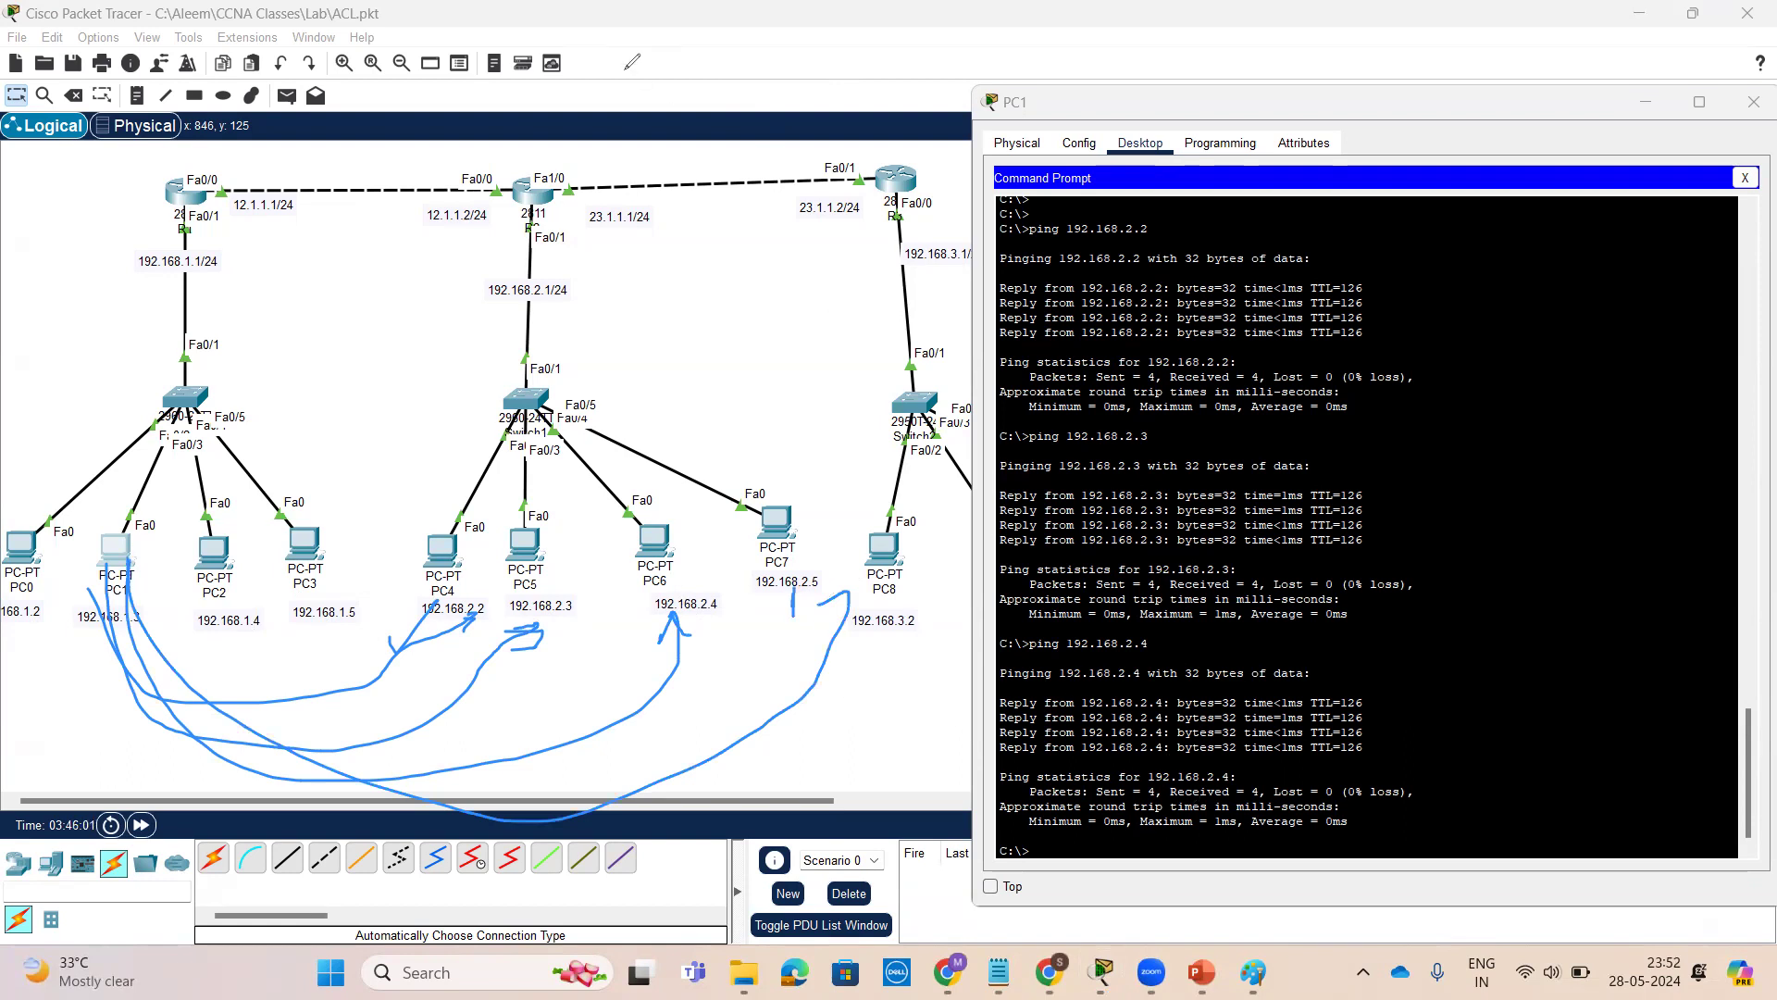
pyautogui.click(1435, 766)
pyautogui.press('Return')
pyautogui.press('Return')
pyautogui.press('Return')
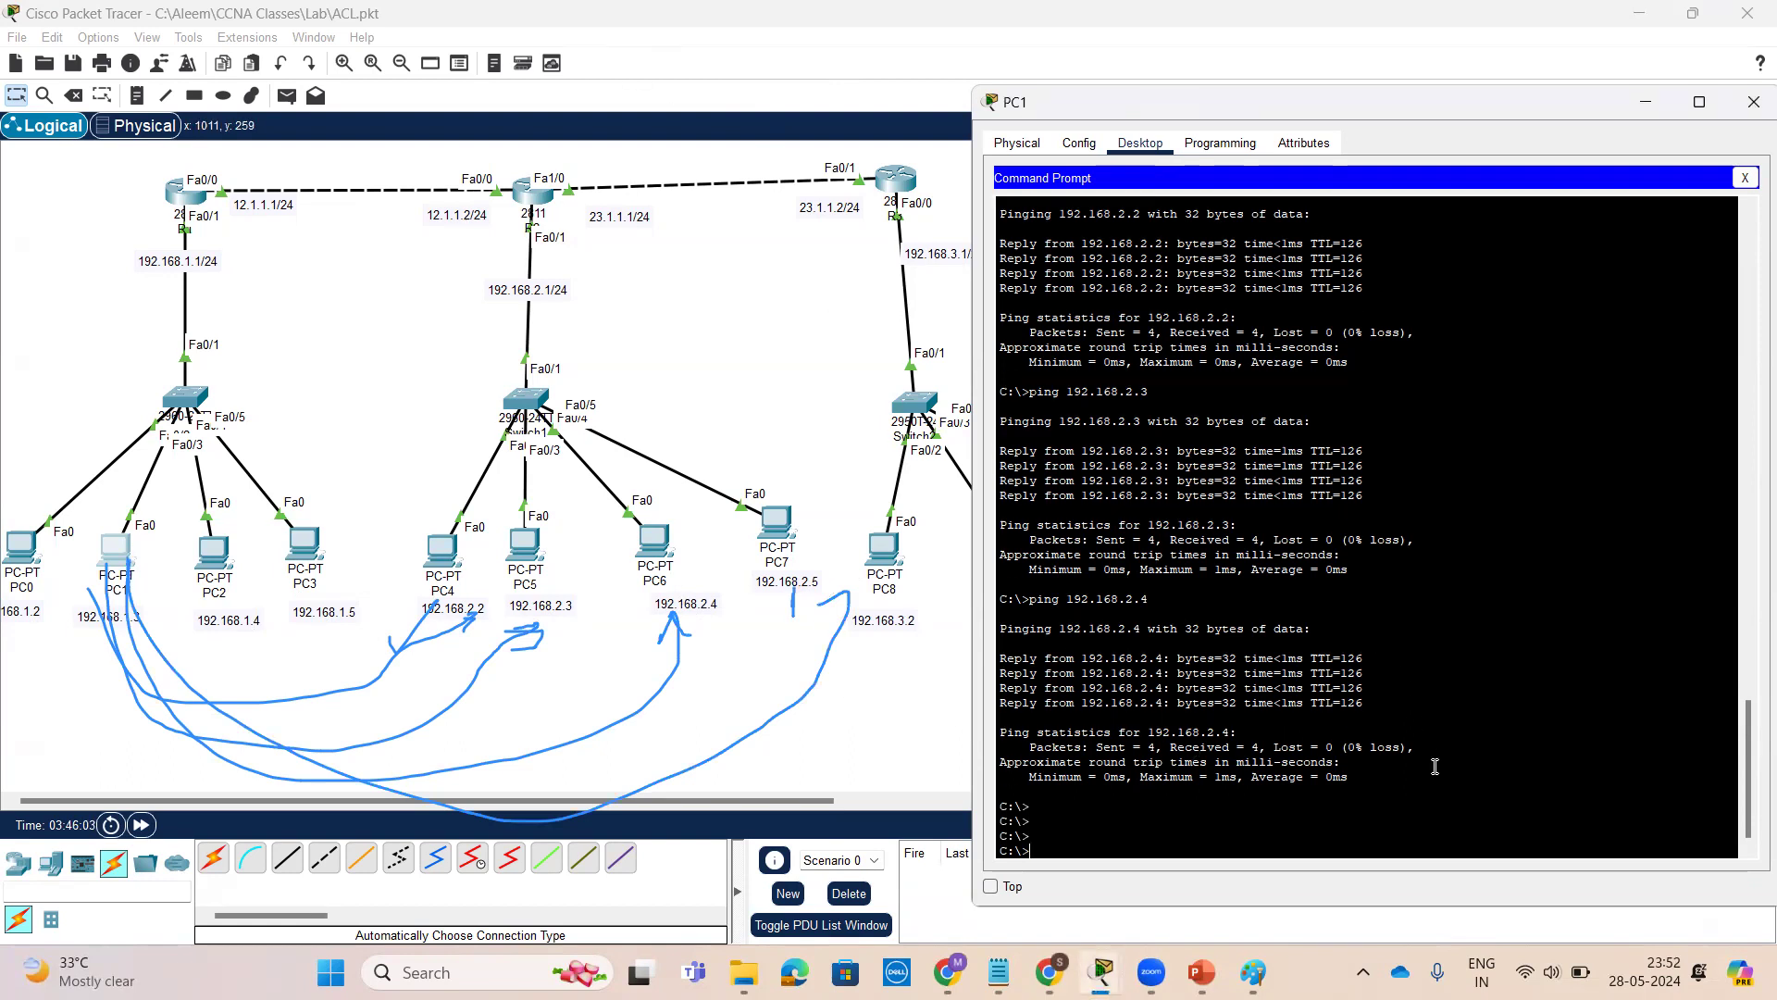
pyautogui.press('Up')
pyautogui.press('Return')
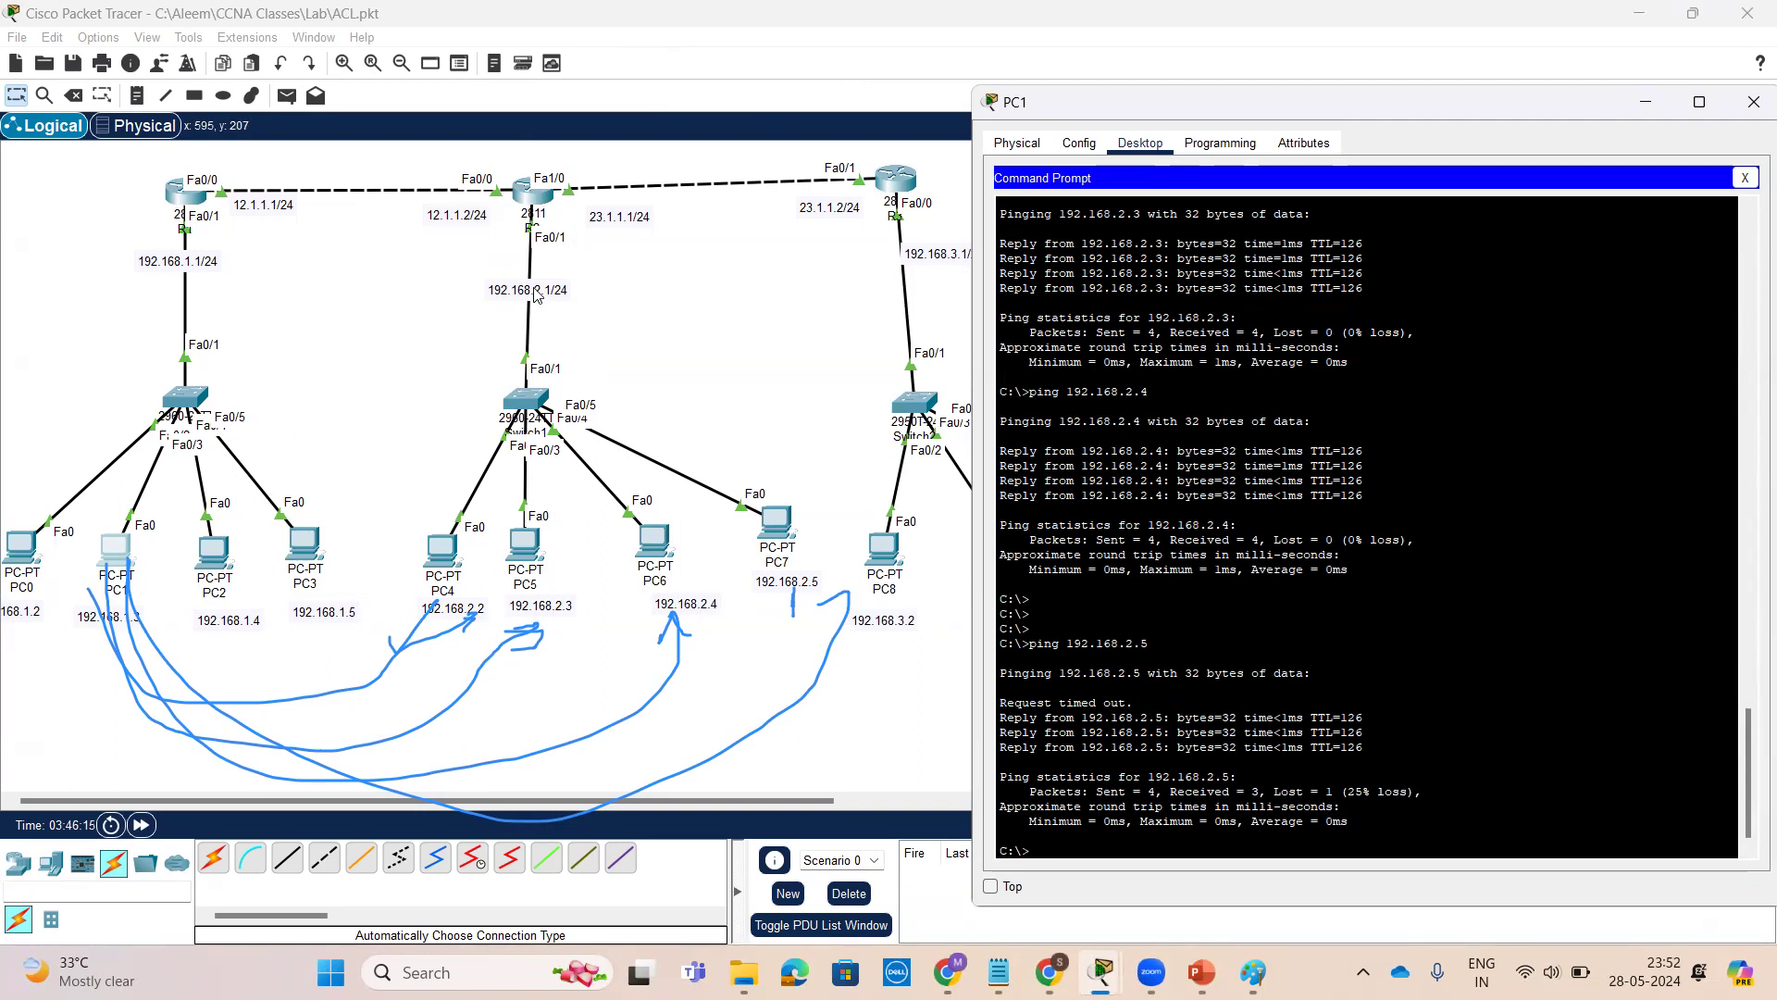
# On R2, enter global configuration and add a deny entry to access list 10 for 192.168.1.3 with wildcard 0.0.0.0
pyautogui.click(533, 194)
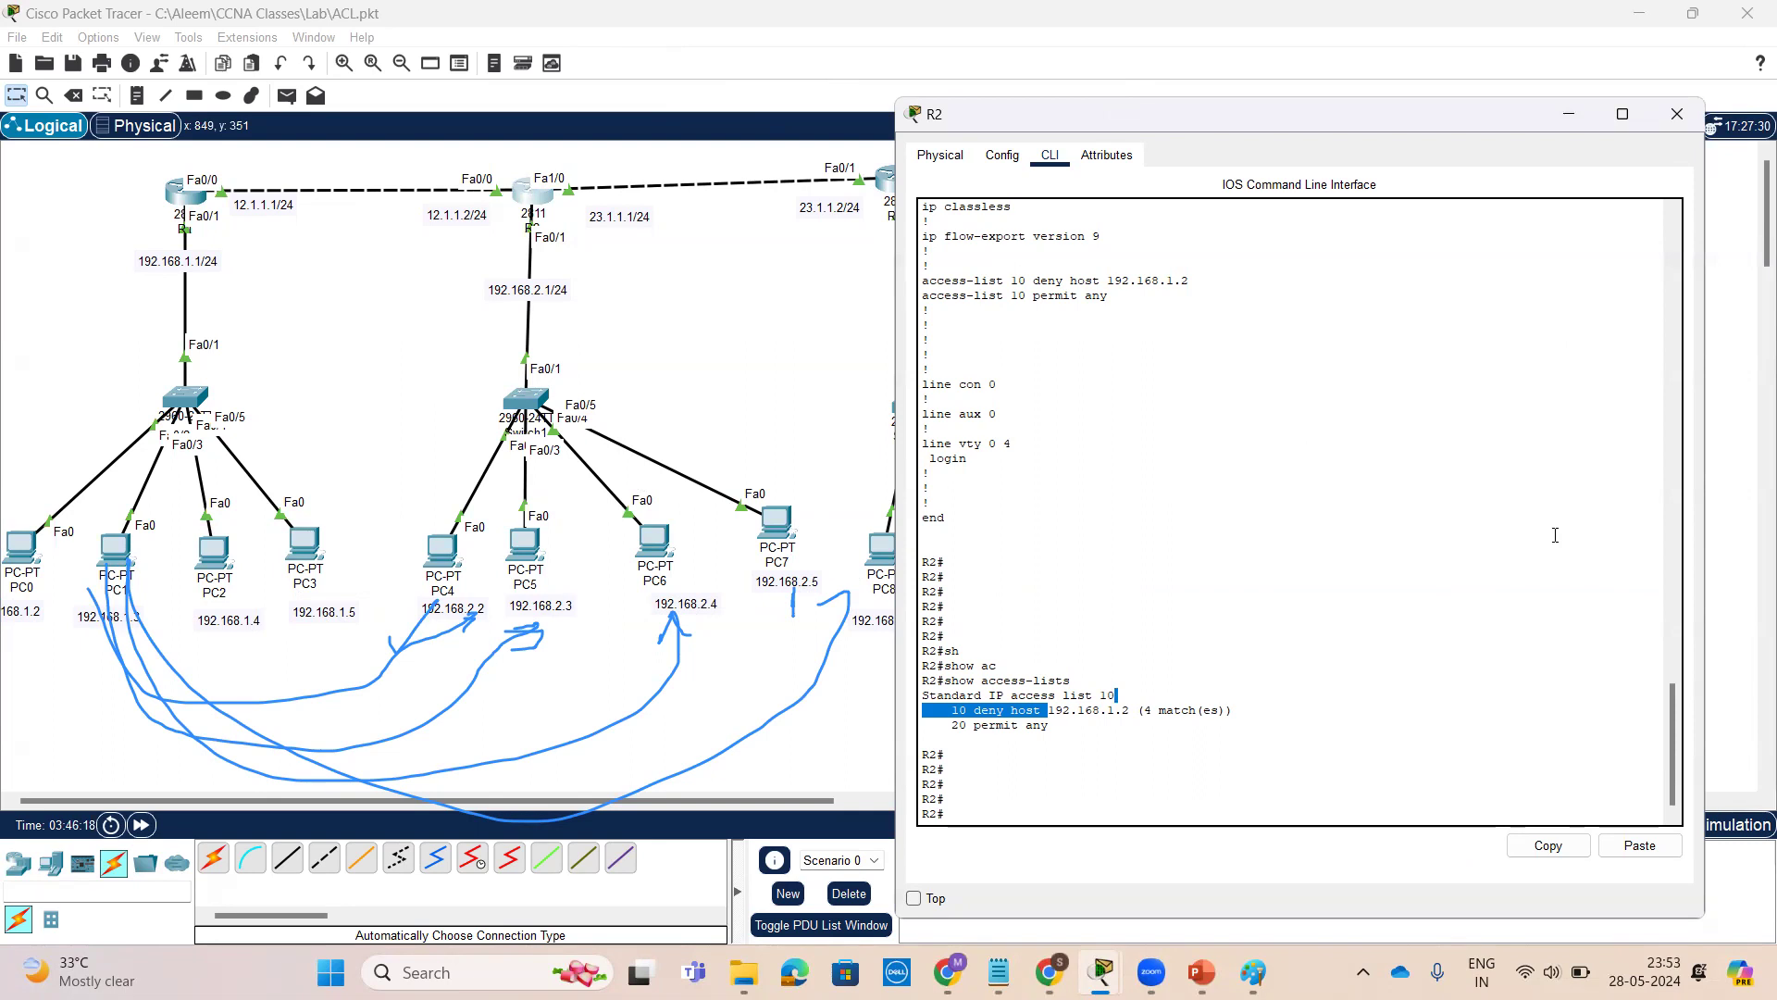
pyautogui.press('Return')
pyautogui.press('Return')
pyautogui.press('Return')
pyautogui.press('Return')
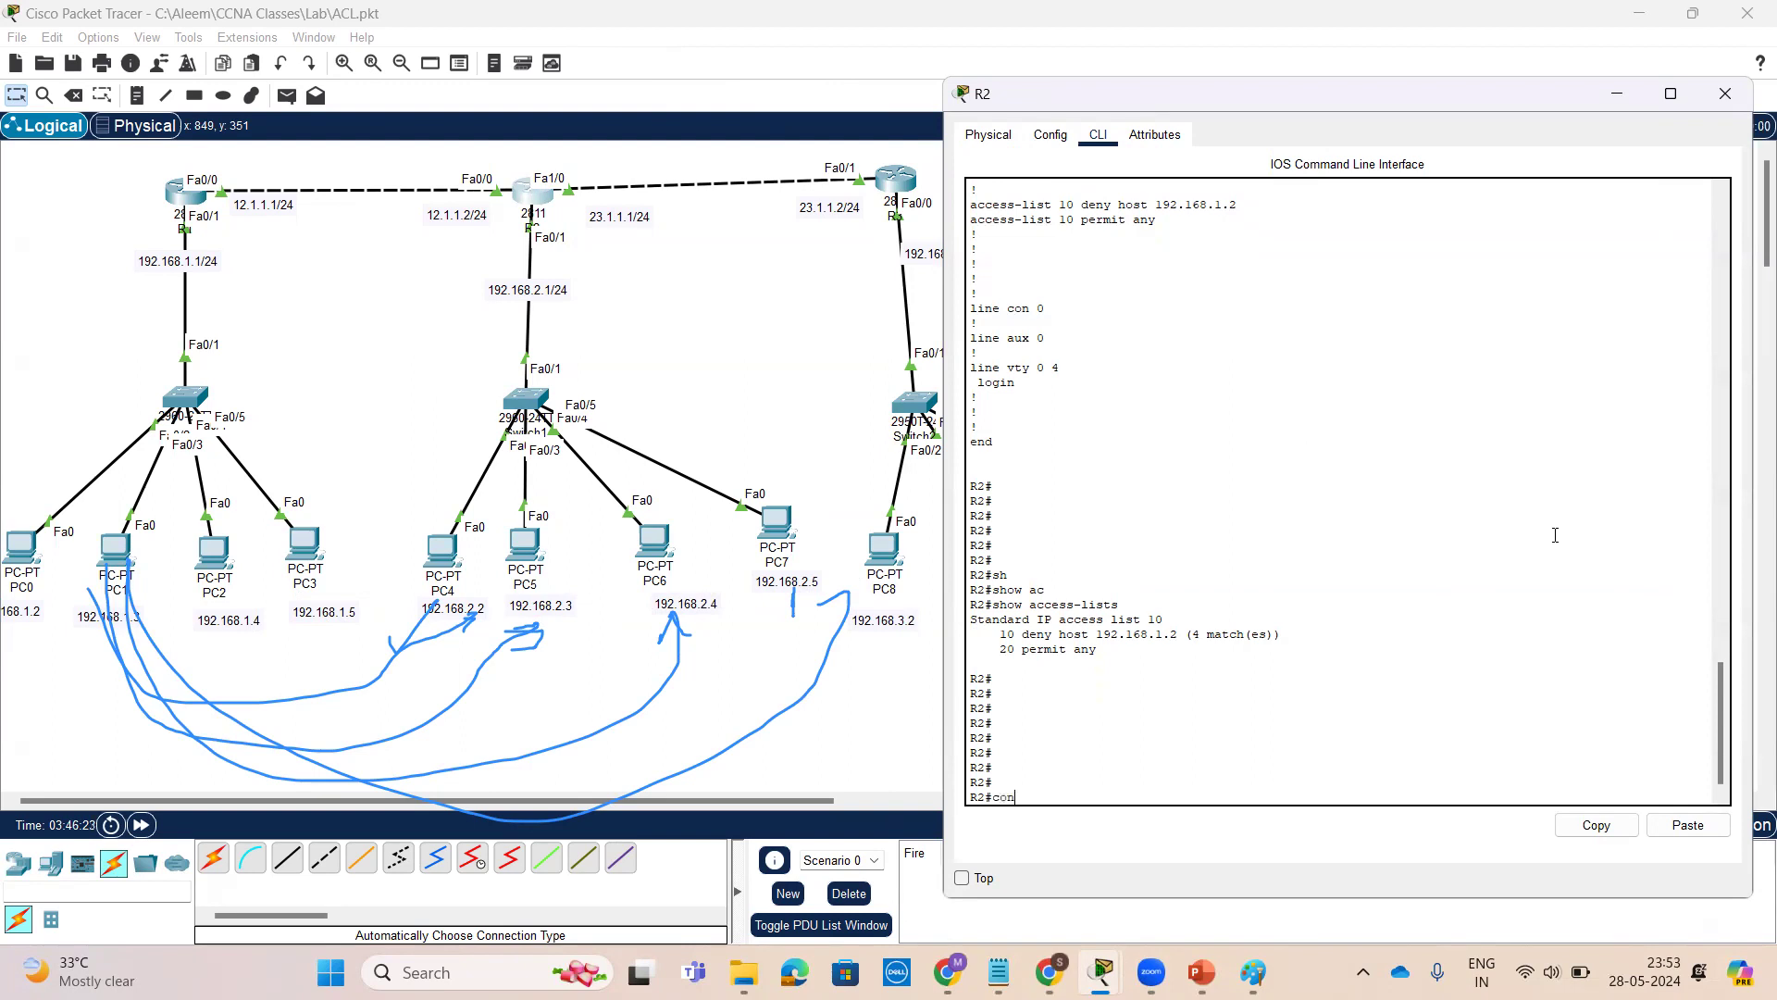
pyautogui.write('conf t')
pyautogui.press('Return')
pyautogui.press('Return')
pyautogui.press('Return')
pyautogui.press('Return')
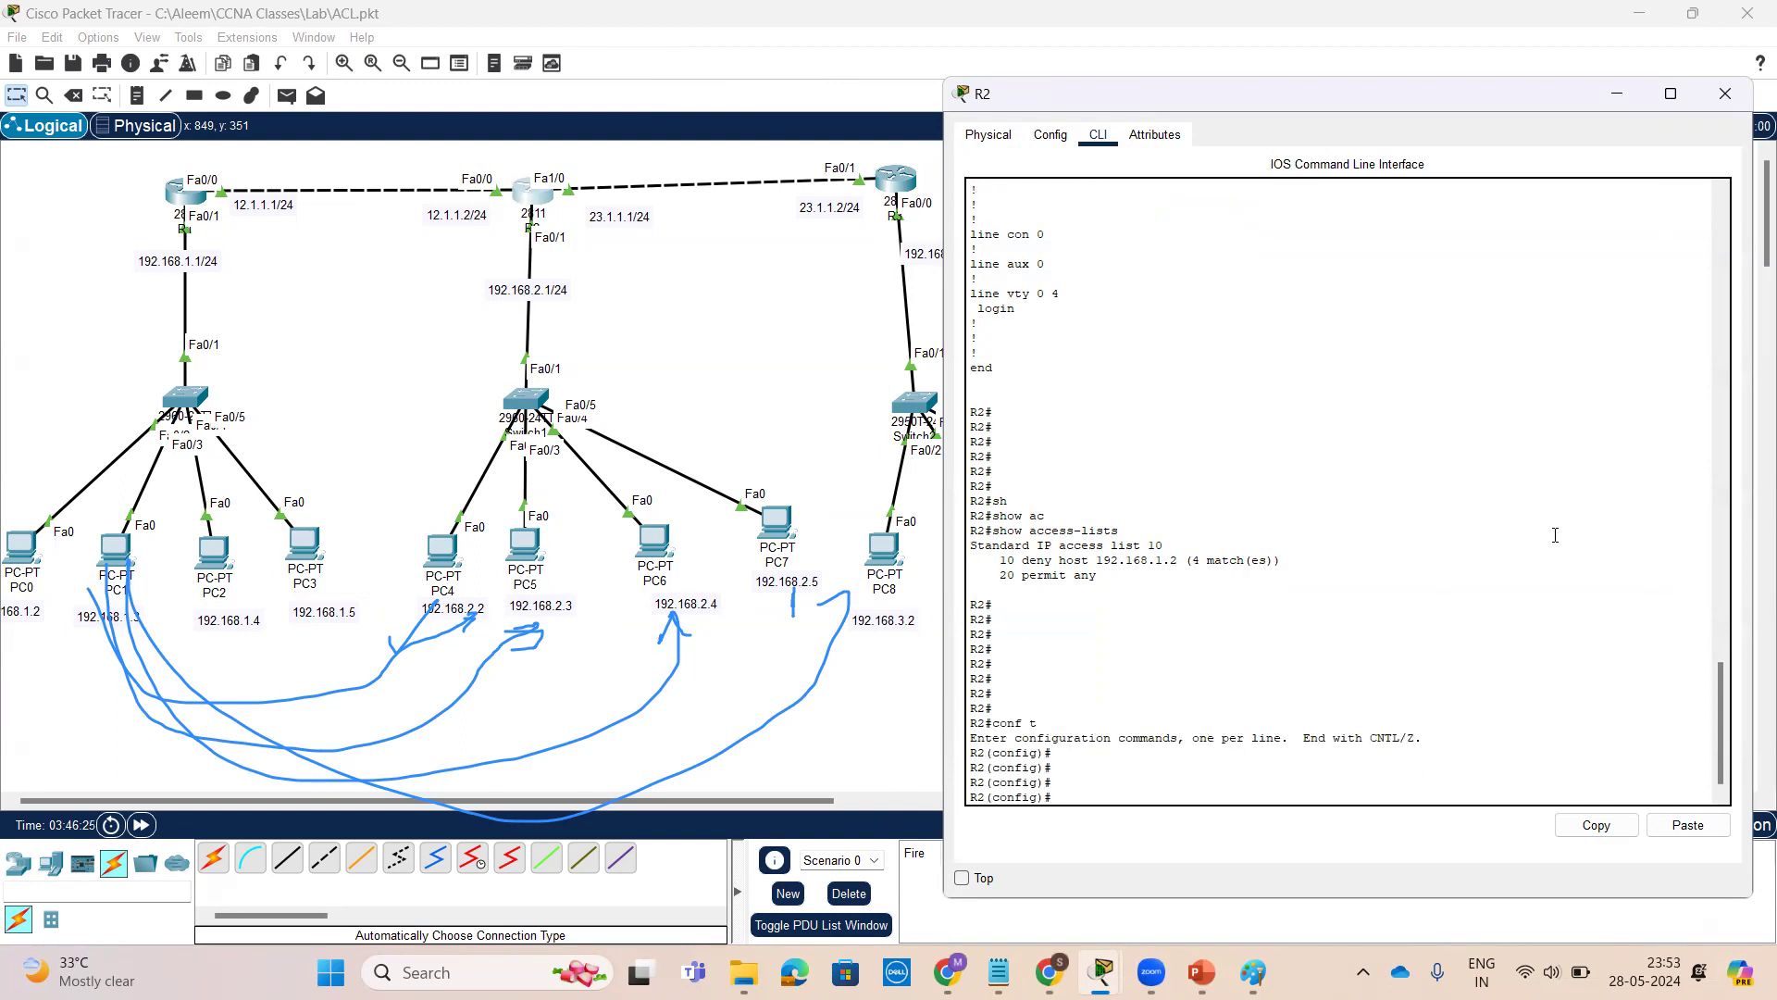
pyautogui.write('ac')
pyautogui.press('Tab')
pyautogui.write('10')
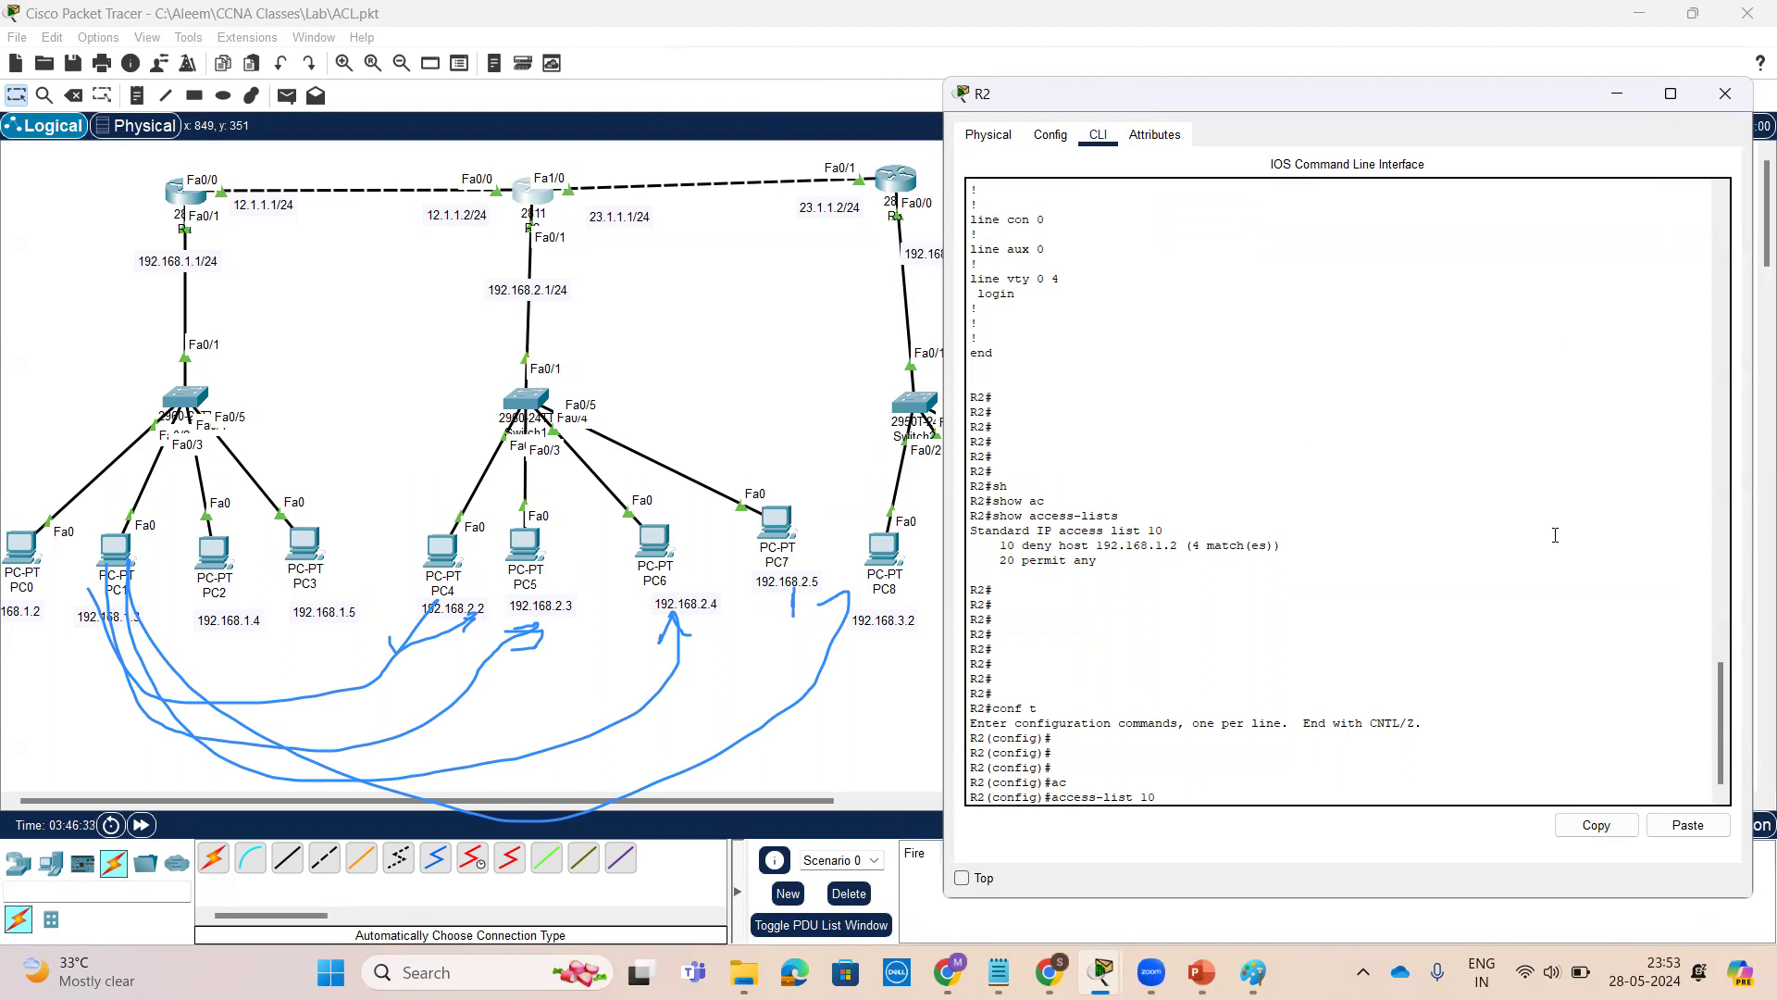
pyautogui.write(' d')
pyautogui.press('Tab')
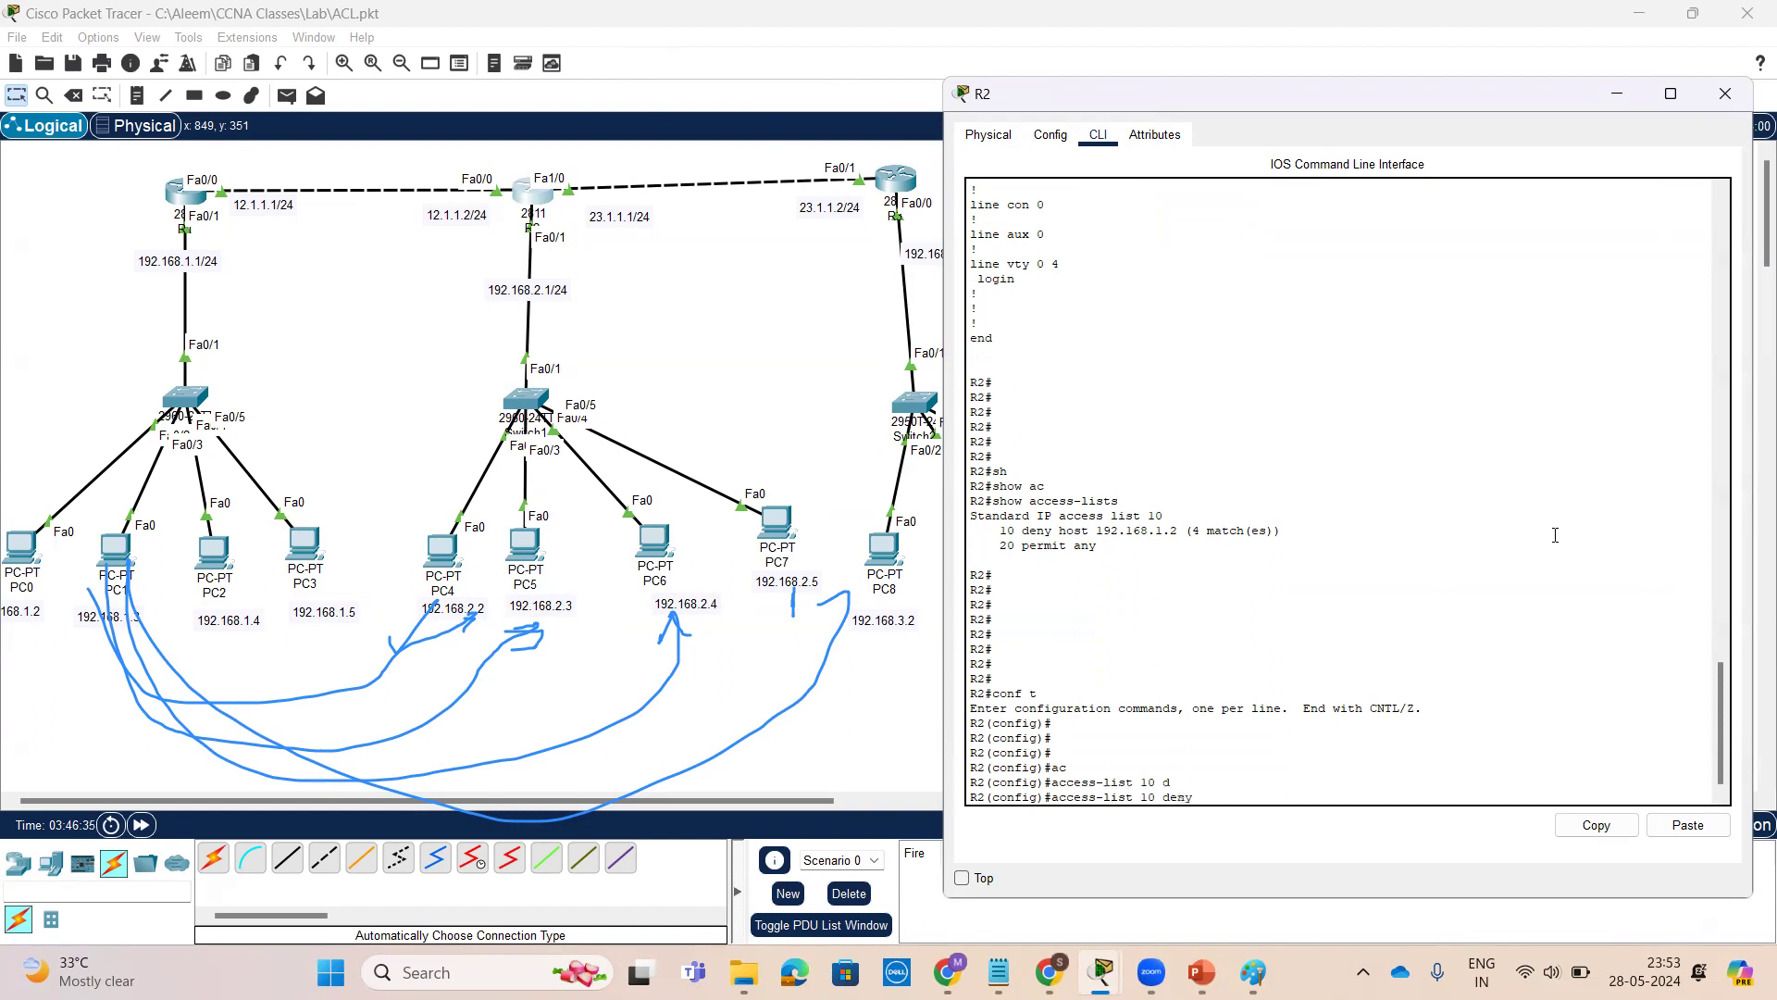
pyautogui.write('?')
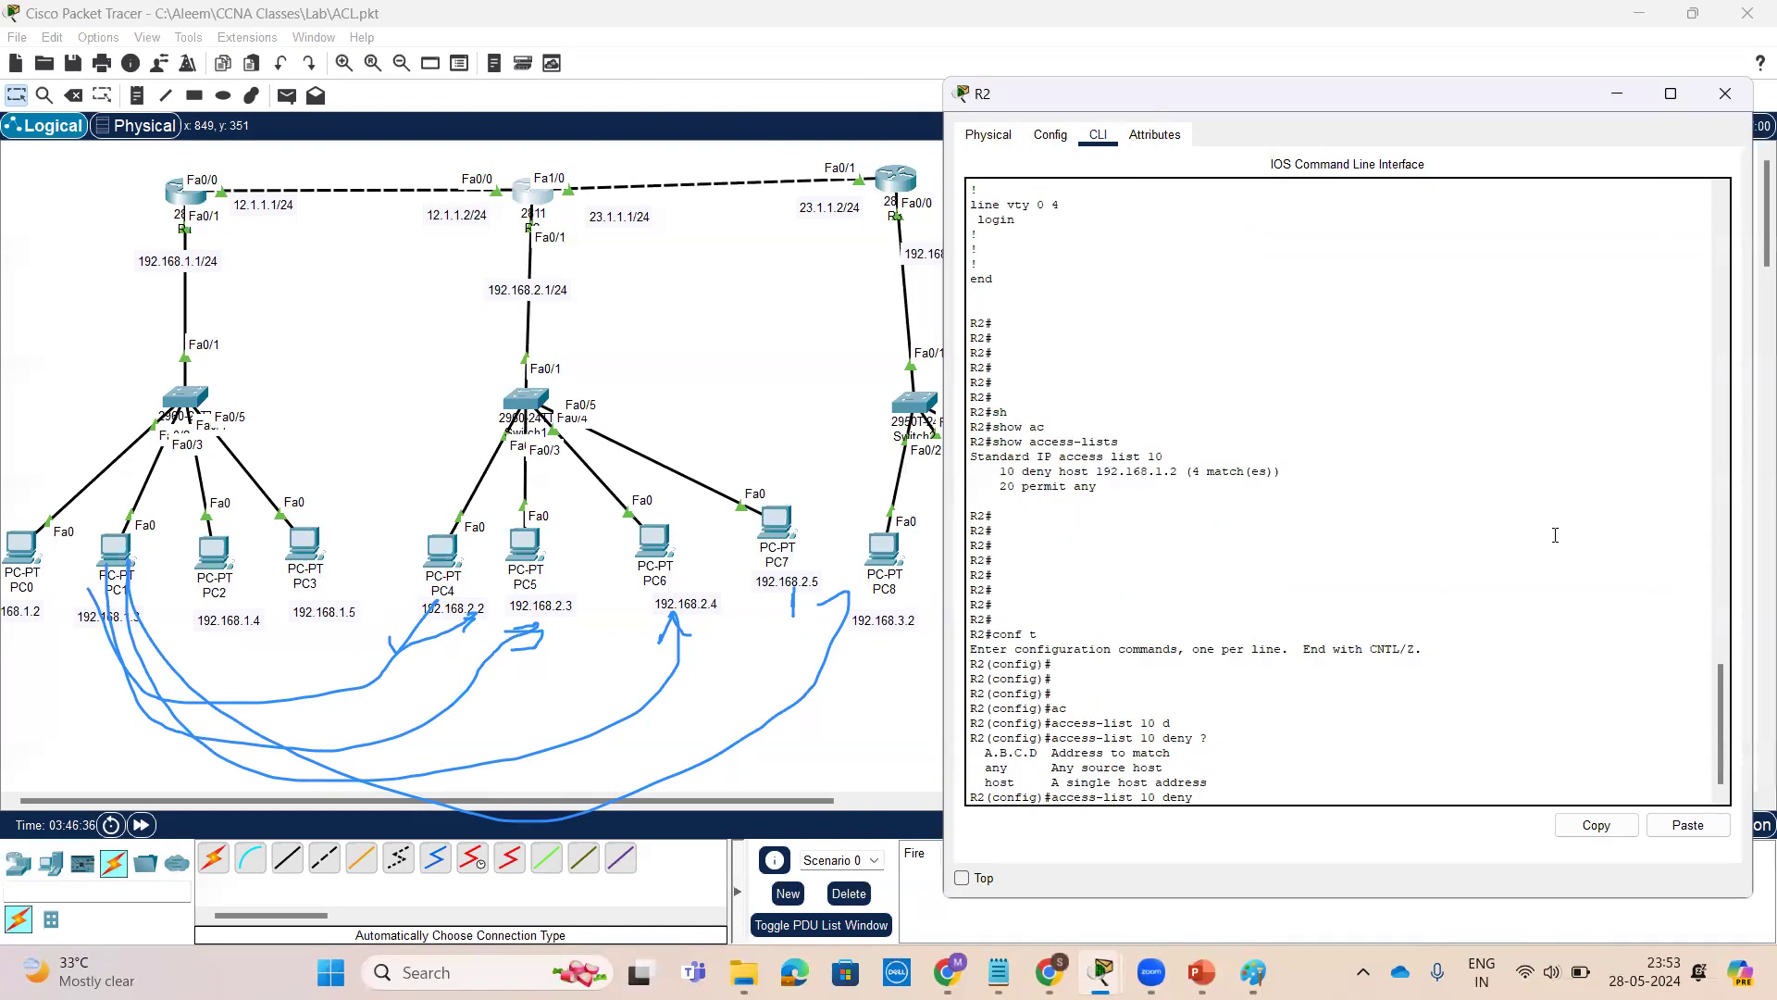
pyautogui.write('192.168')
pyautogui.press('BackSpace')
pyautogui.write('2')
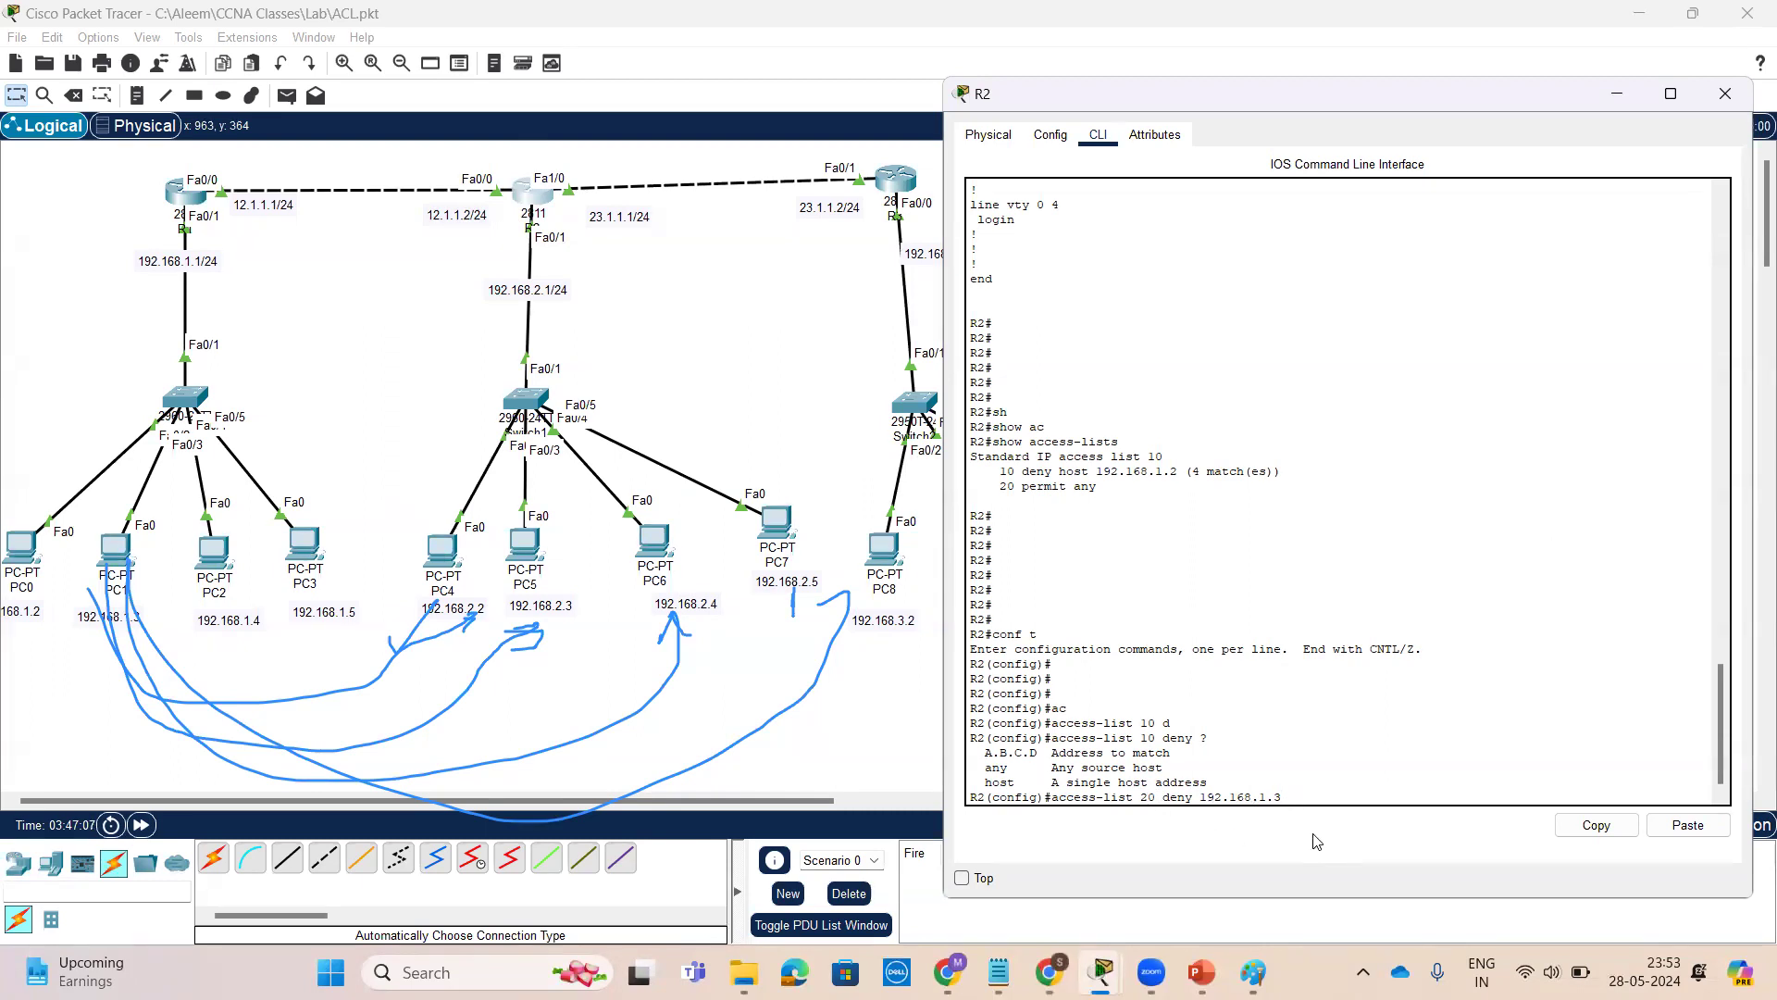
pyautogui.press('BackSpace')
pyautogui.write('1')
pyautogui.write('?')
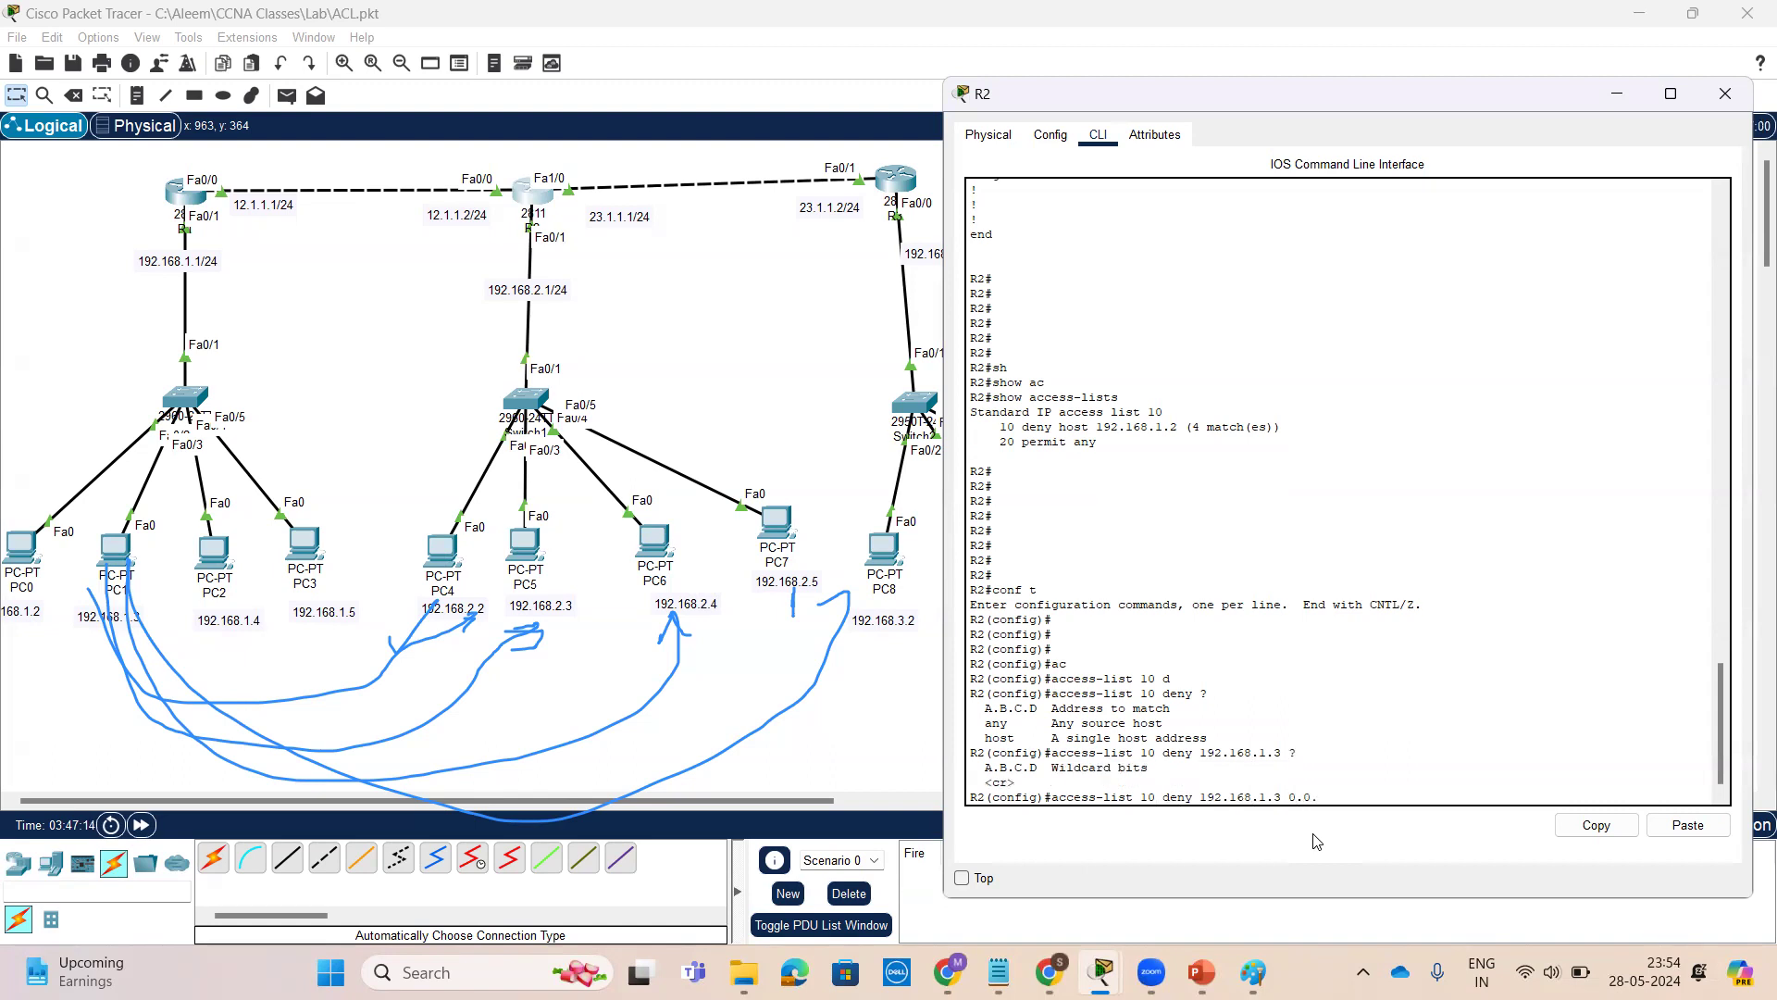
pyautogui.write('0.0.0.0 ?')
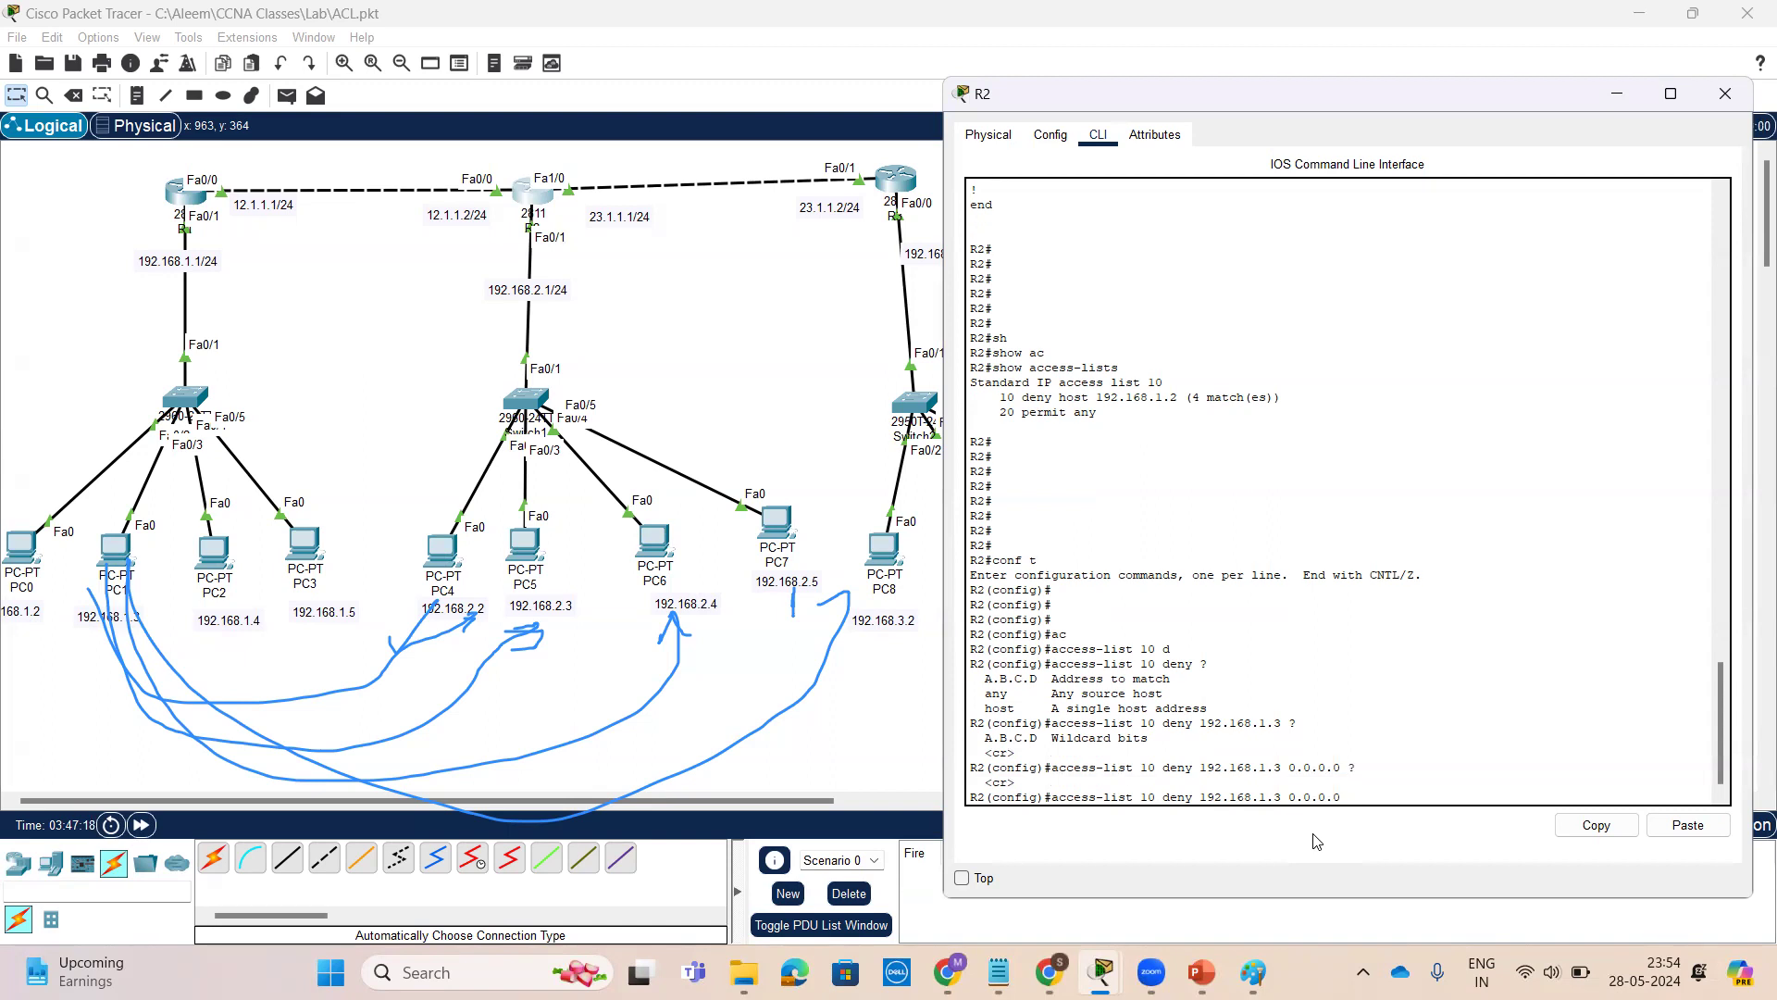
pyautogui.doubleClick(1148, 798)
pyautogui.press('Return')
pyautogui.press('Return')
pyautogui.press('Return')
pyautogui.press('Return')
pyautogui.press('Return')
pyautogui.press('Return')
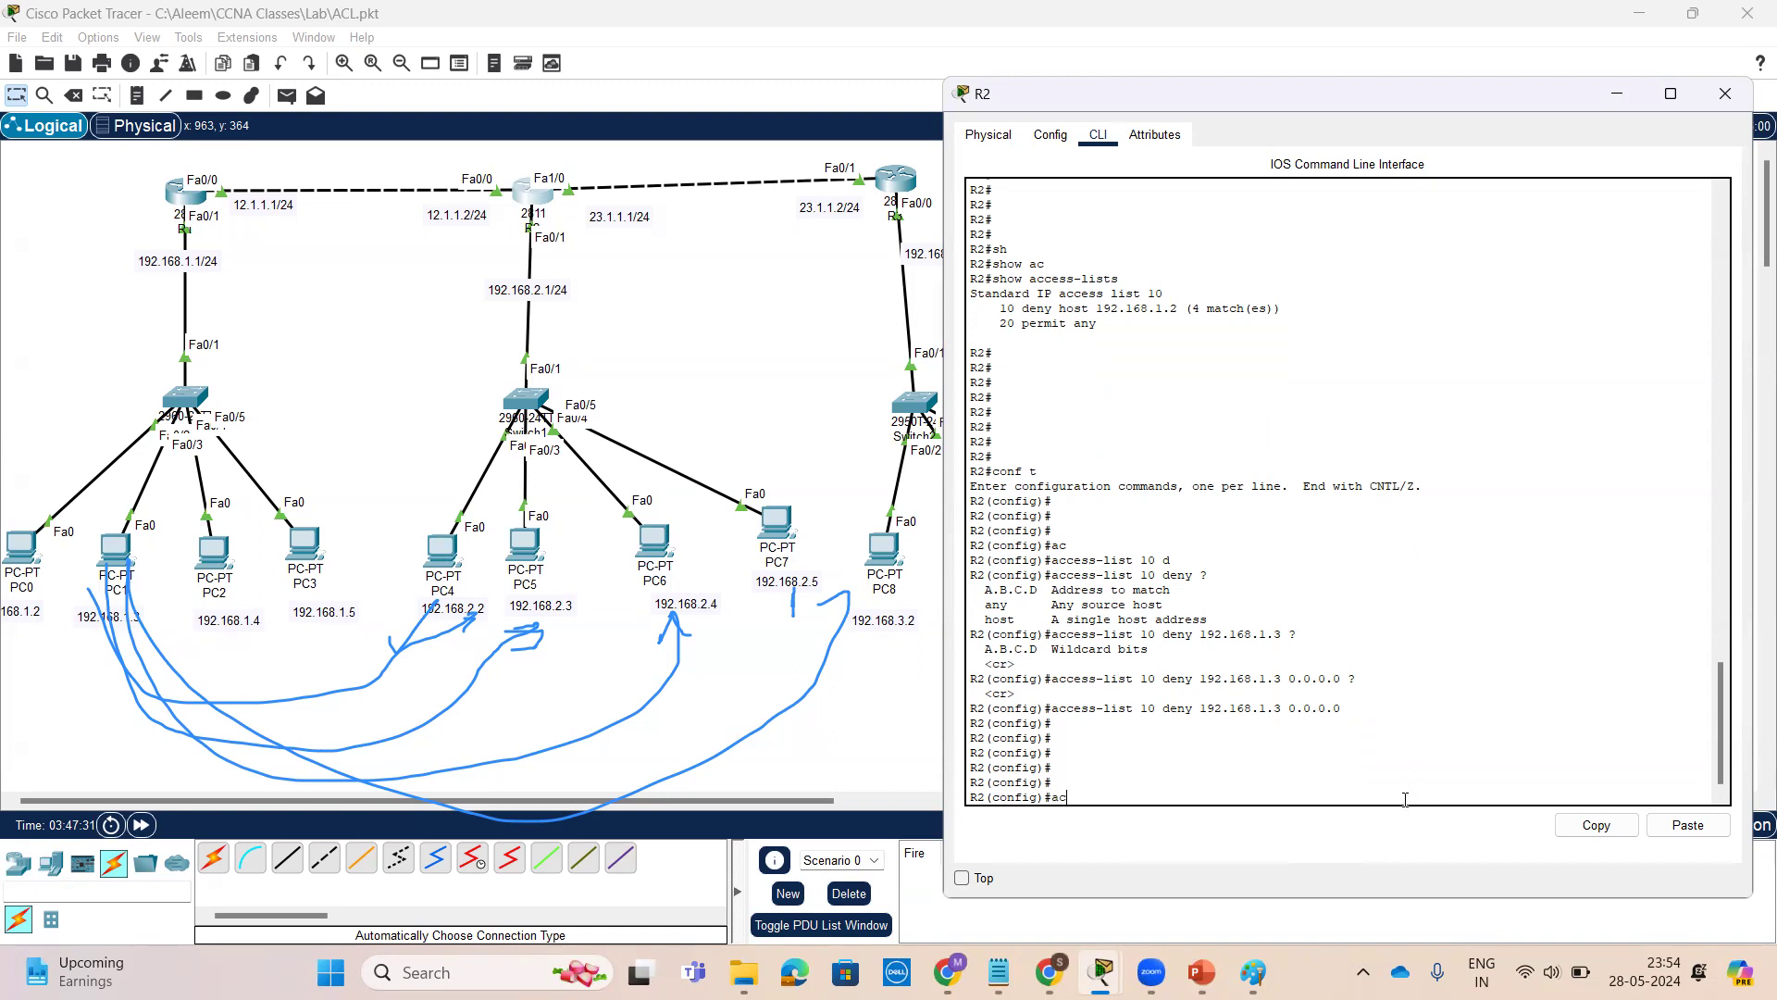
# Add a permit any entry to access list 10 on R2
pyautogui.write('ac')
pyautogui.press('Tab')
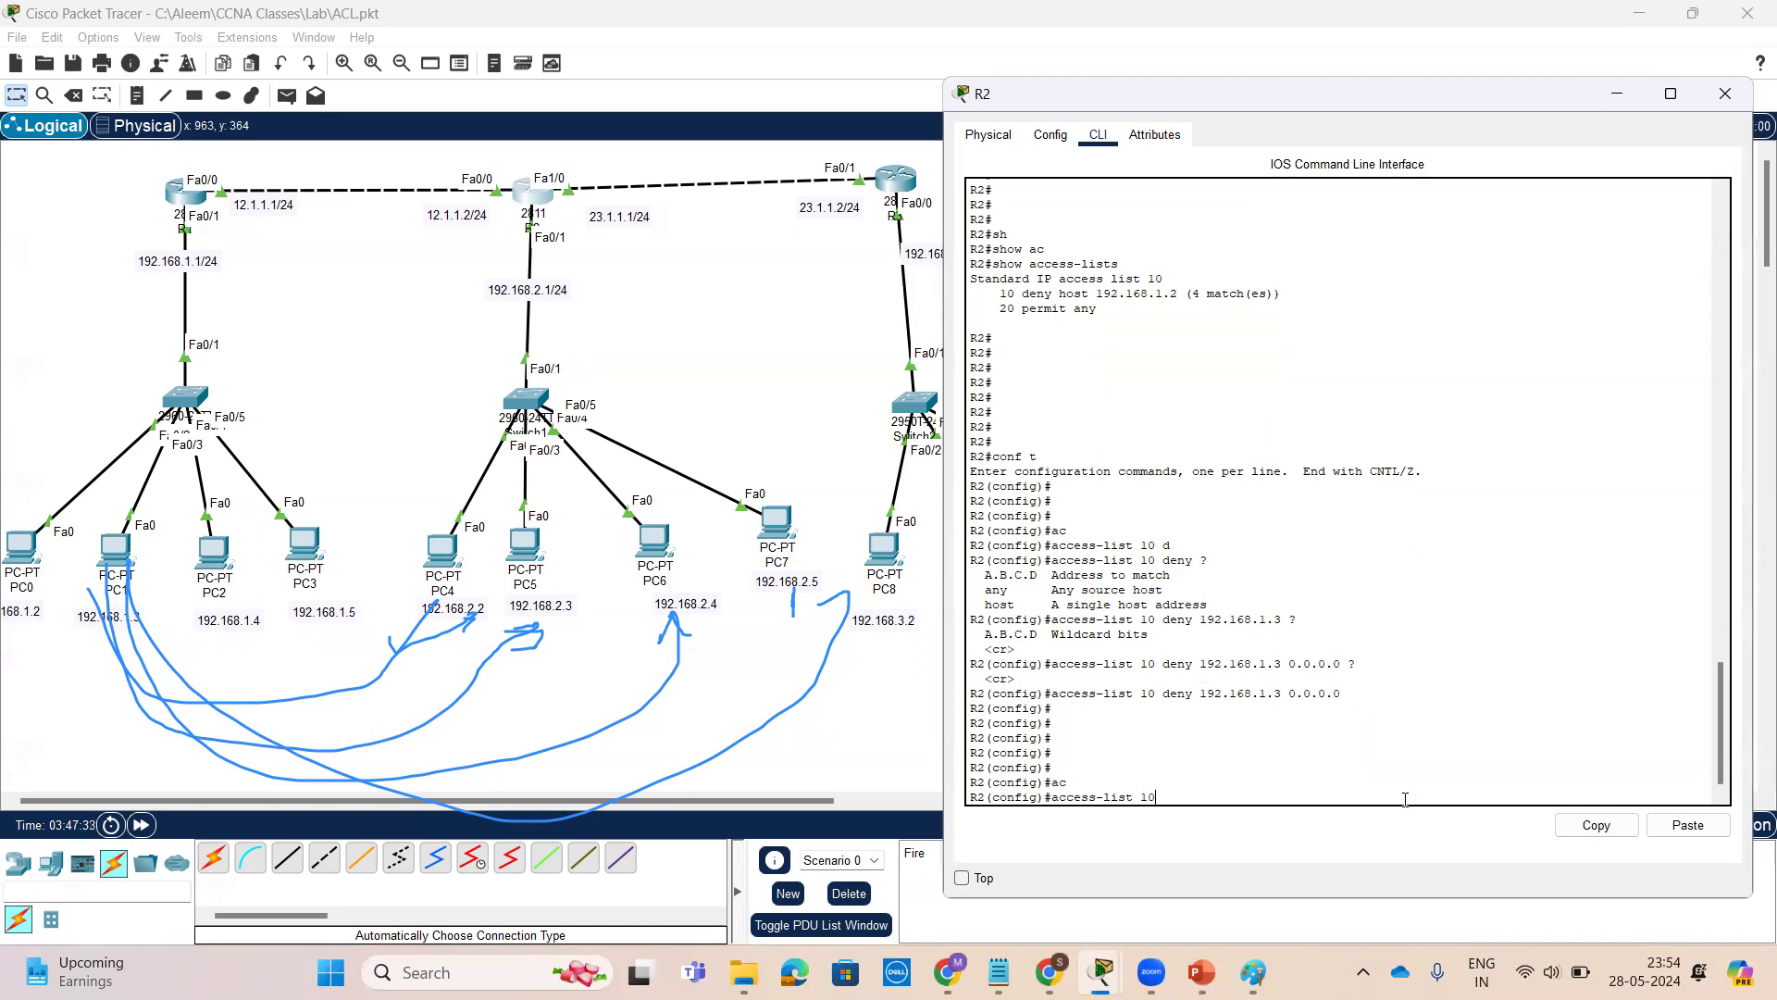
pyautogui.write('10 pe')
pyautogui.press('Tab')
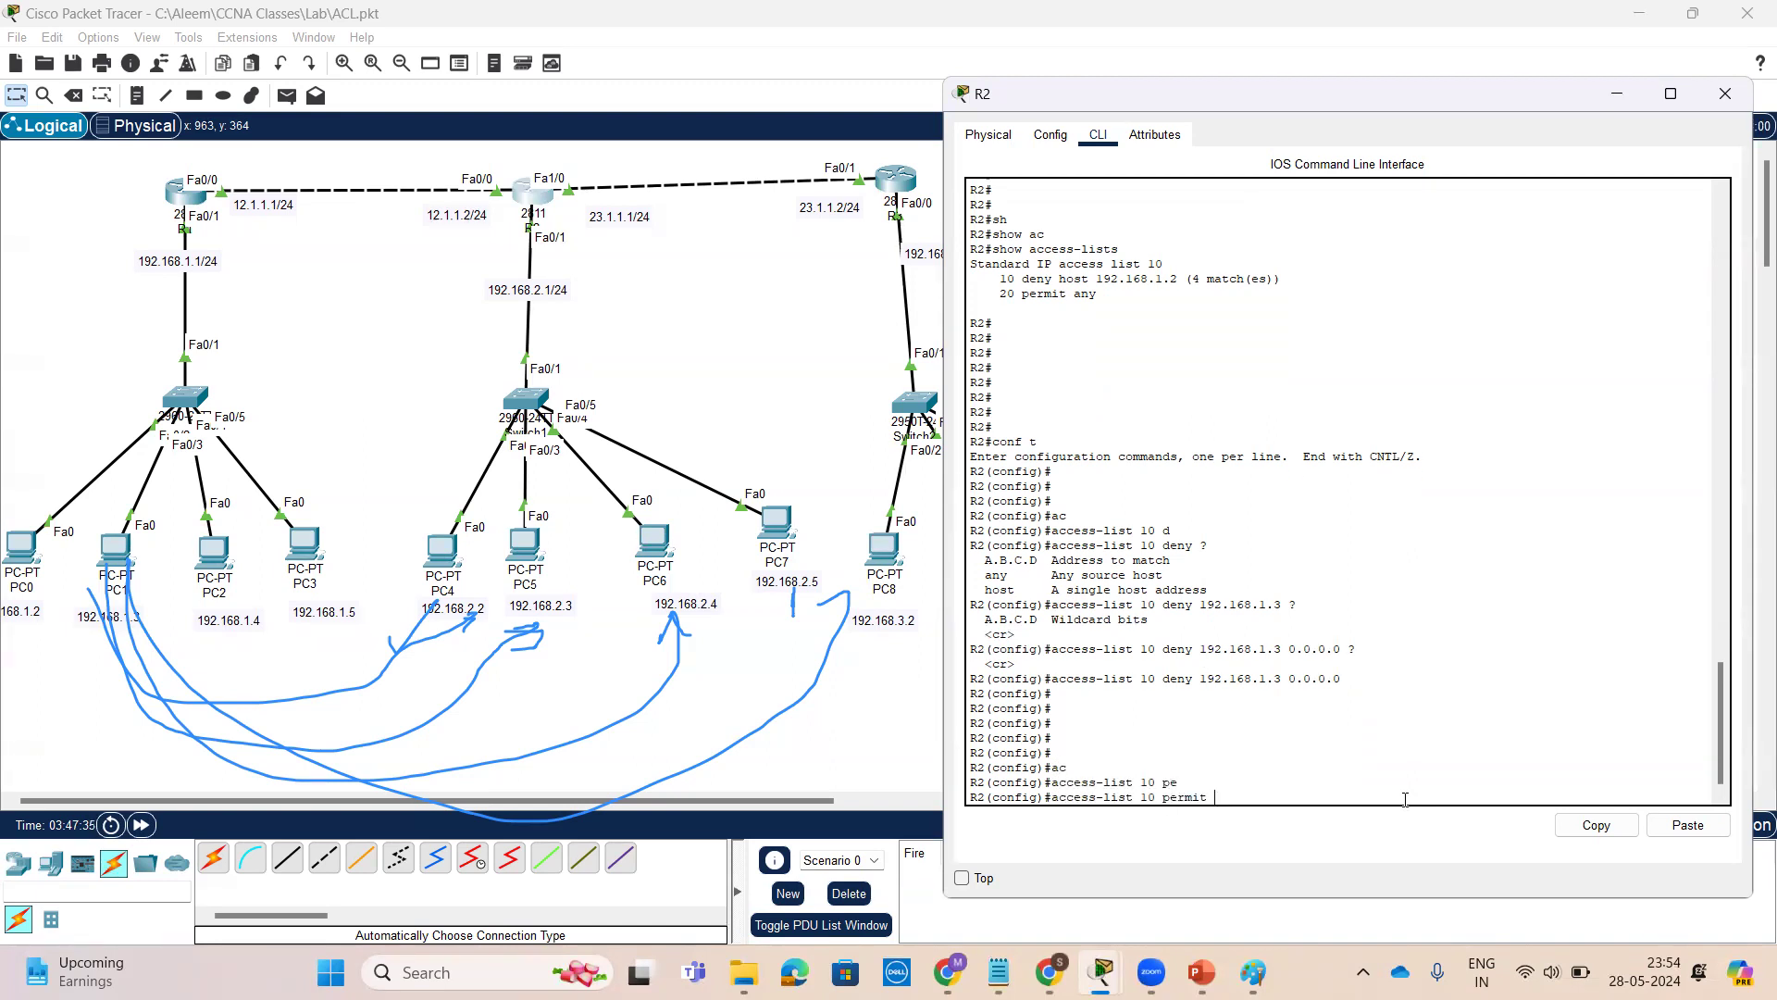
pyautogui.write('an')
pyautogui.press('Tab')
pyautogui.press('Return')
pyautogui.press('Return')
pyautogui.press('Return')
pyautogui.press('Return')
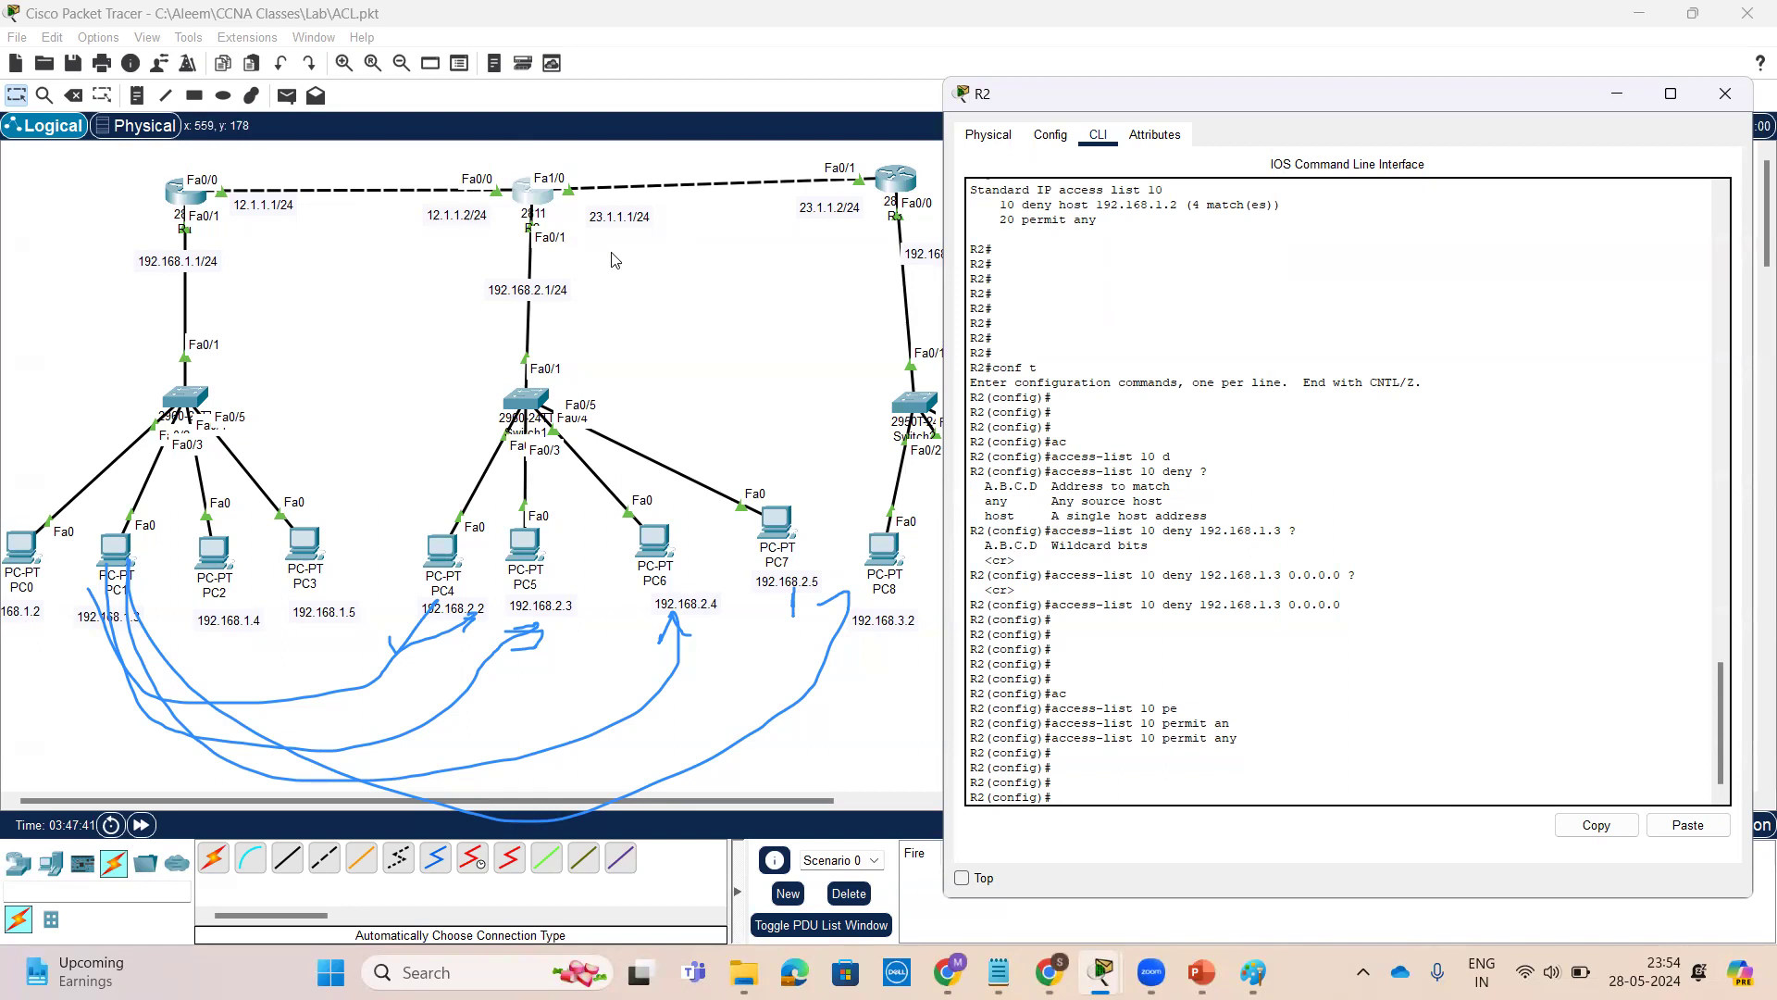
# Display R2's running configuration from configuration mode with do sh run
pyautogui.scroll(5, 1266, 528)
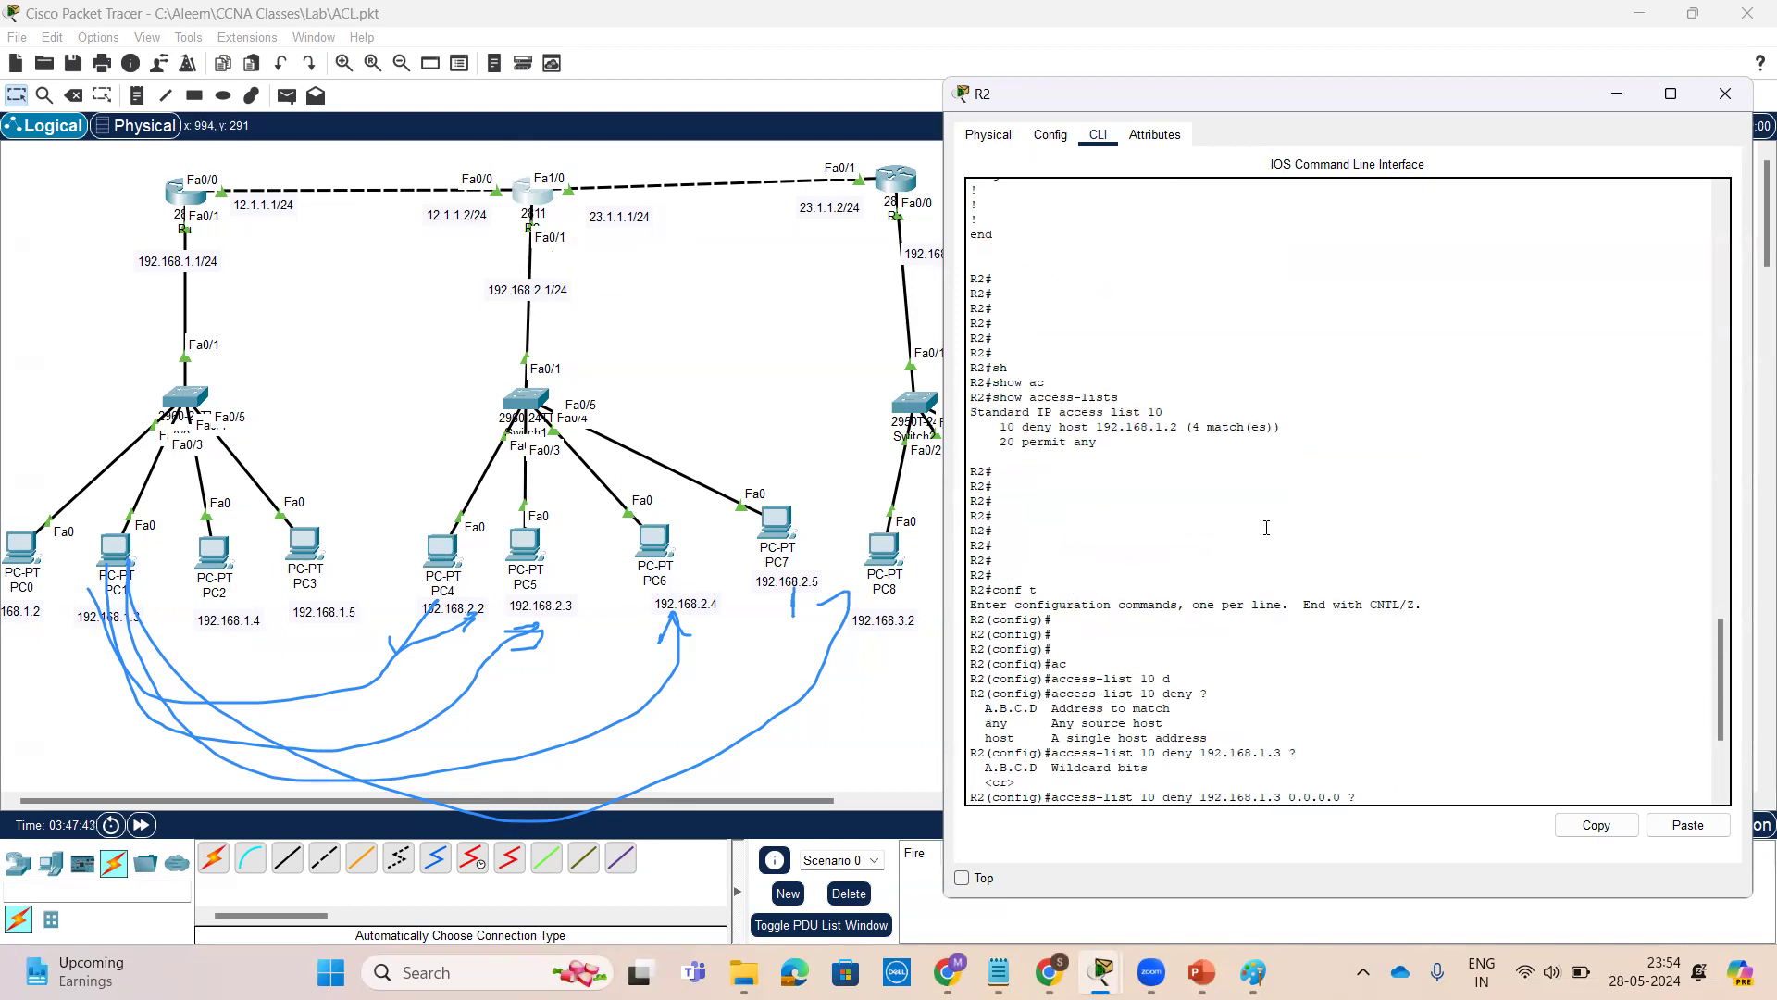
pyautogui.scroll(-6, 1270, 534)
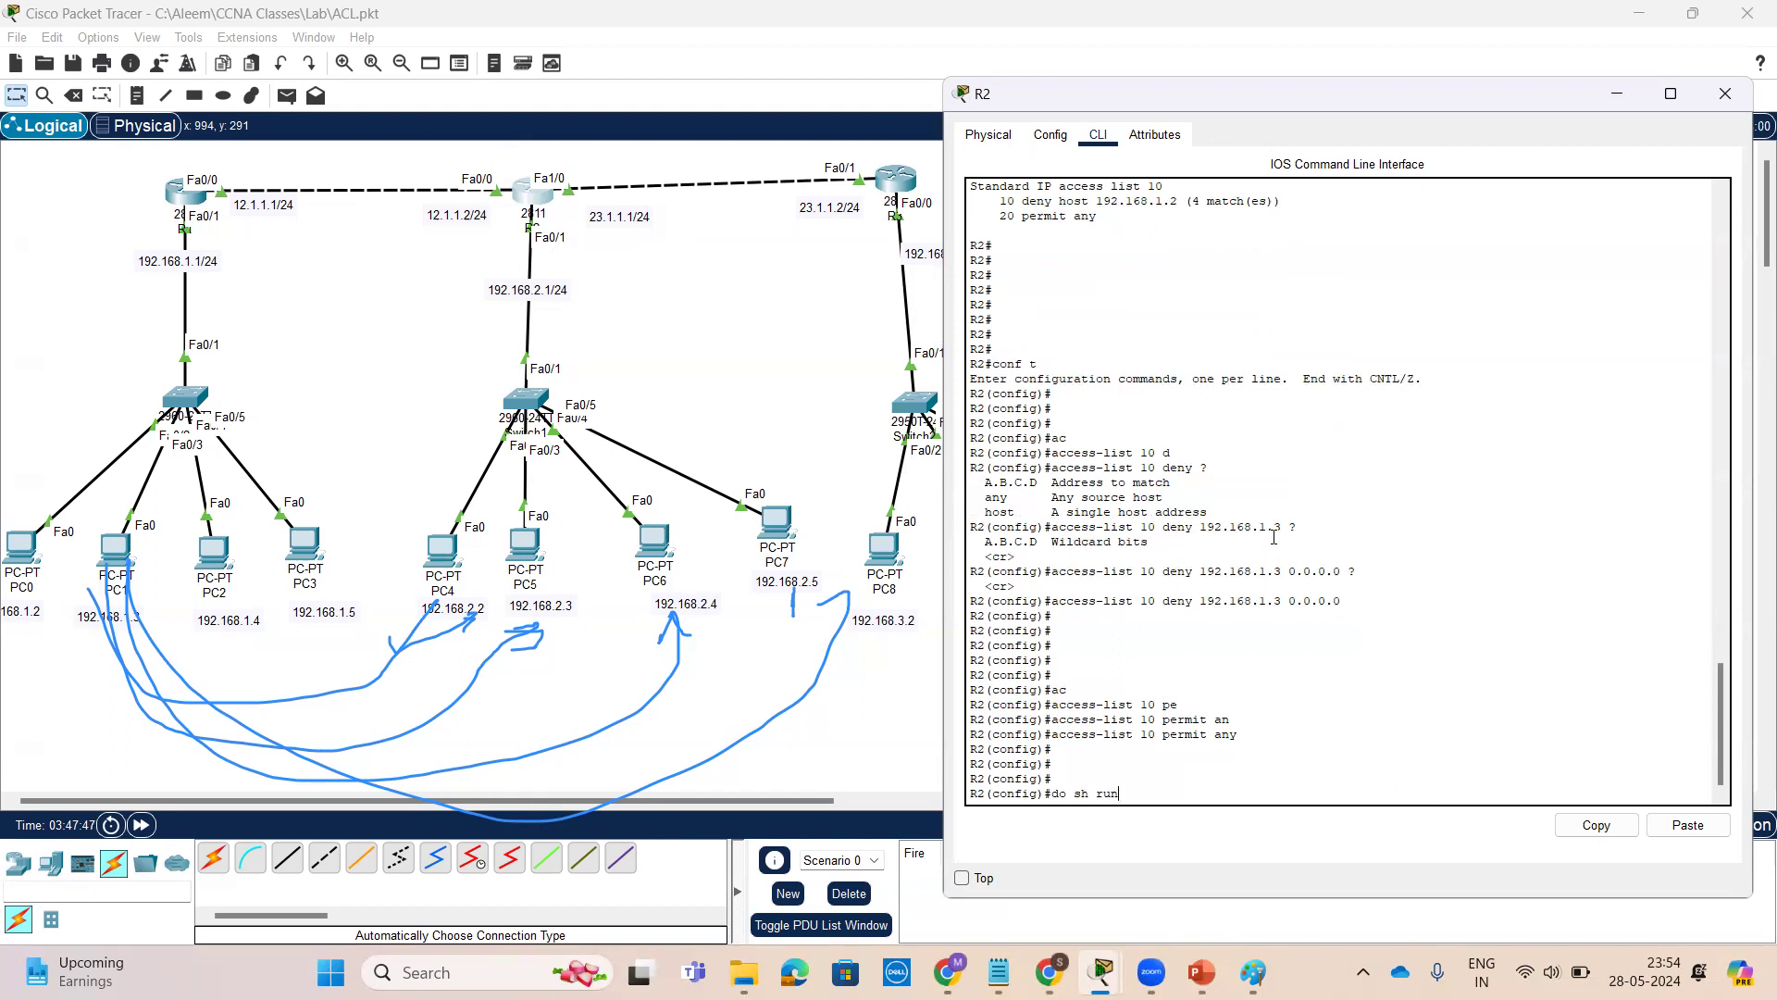
pyautogui.press('Return')
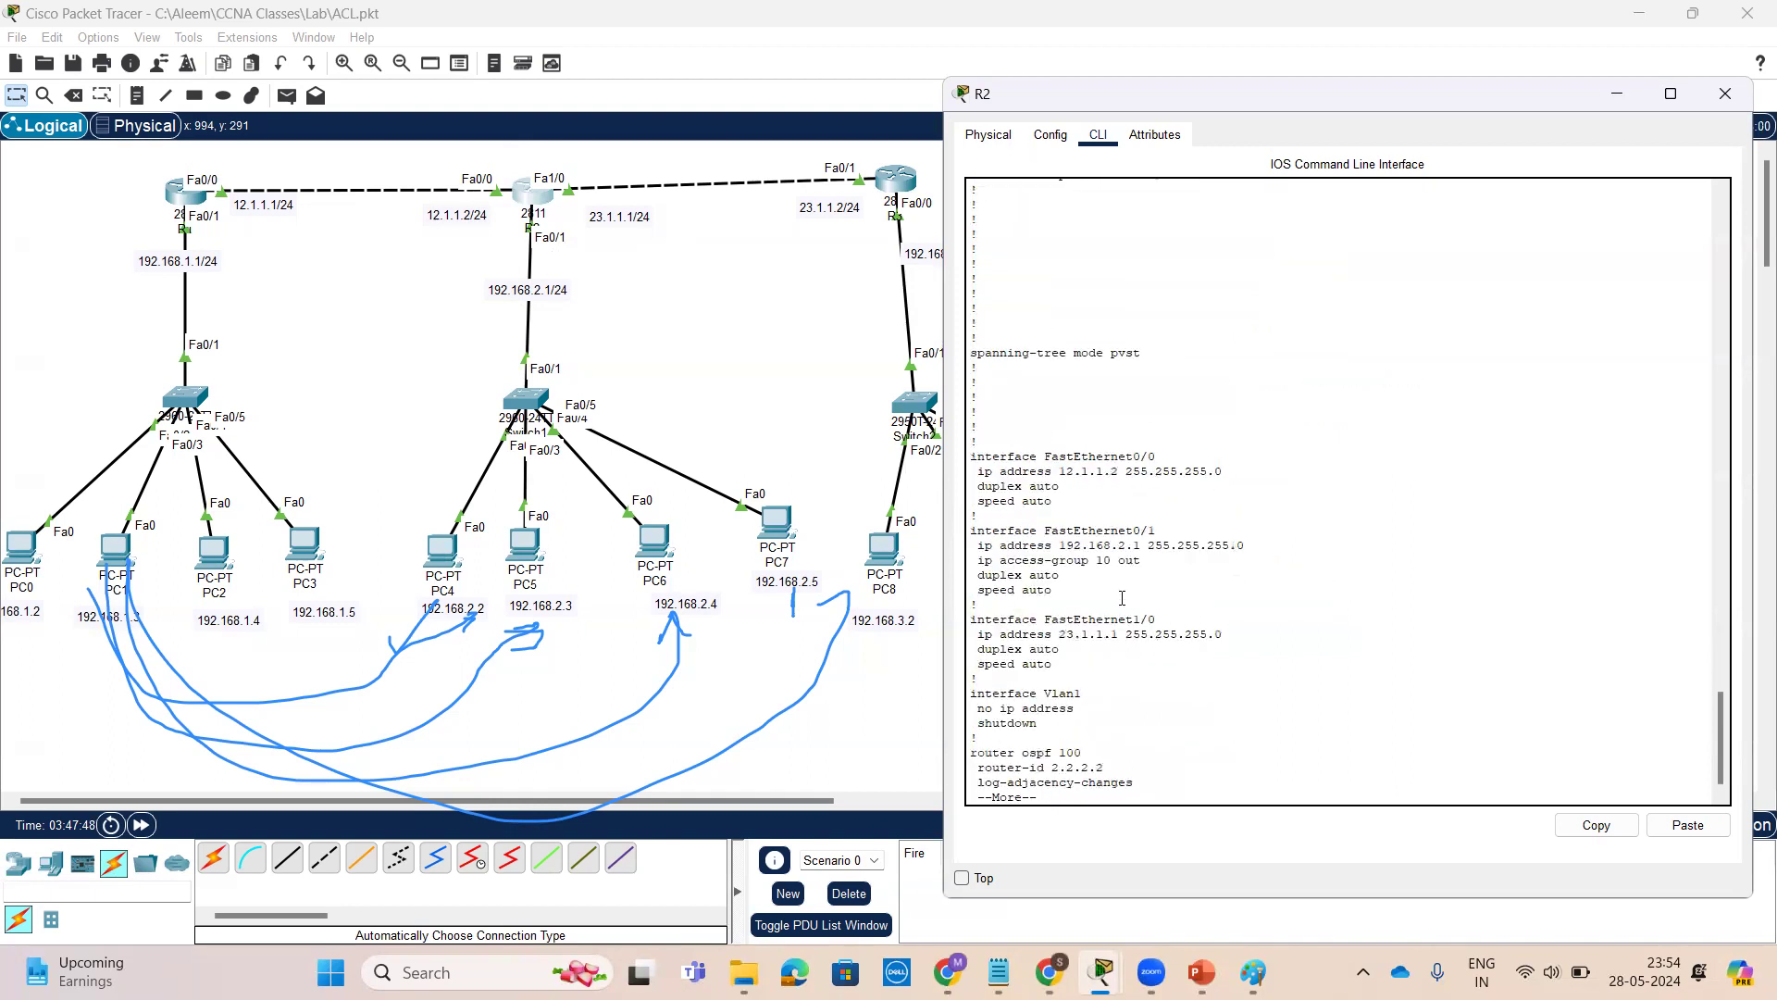
# Examine the access-group 10 out line under interface FastEthernet0/1 in R2's running configuration
pyautogui.moveTo(1142, 561); pyautogui.dragTo(977, 561)
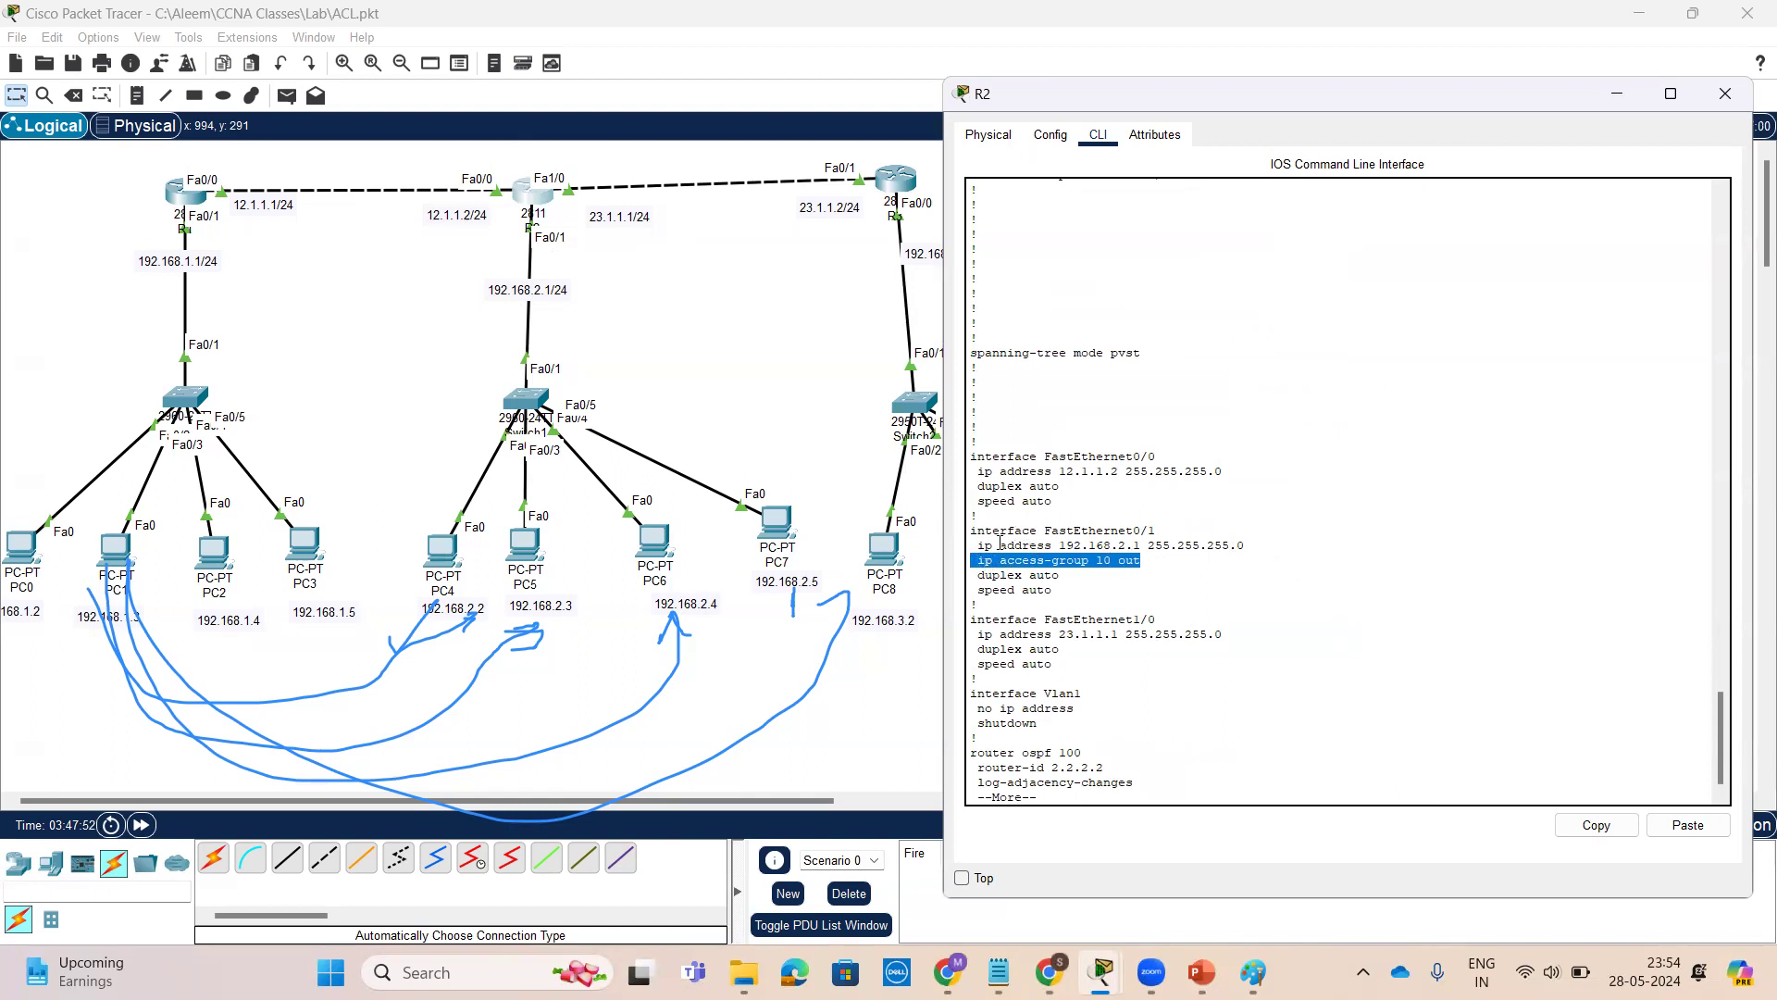
pyautogui.moveTo(1140, 561); pyautogui.dragTo(995, 545)
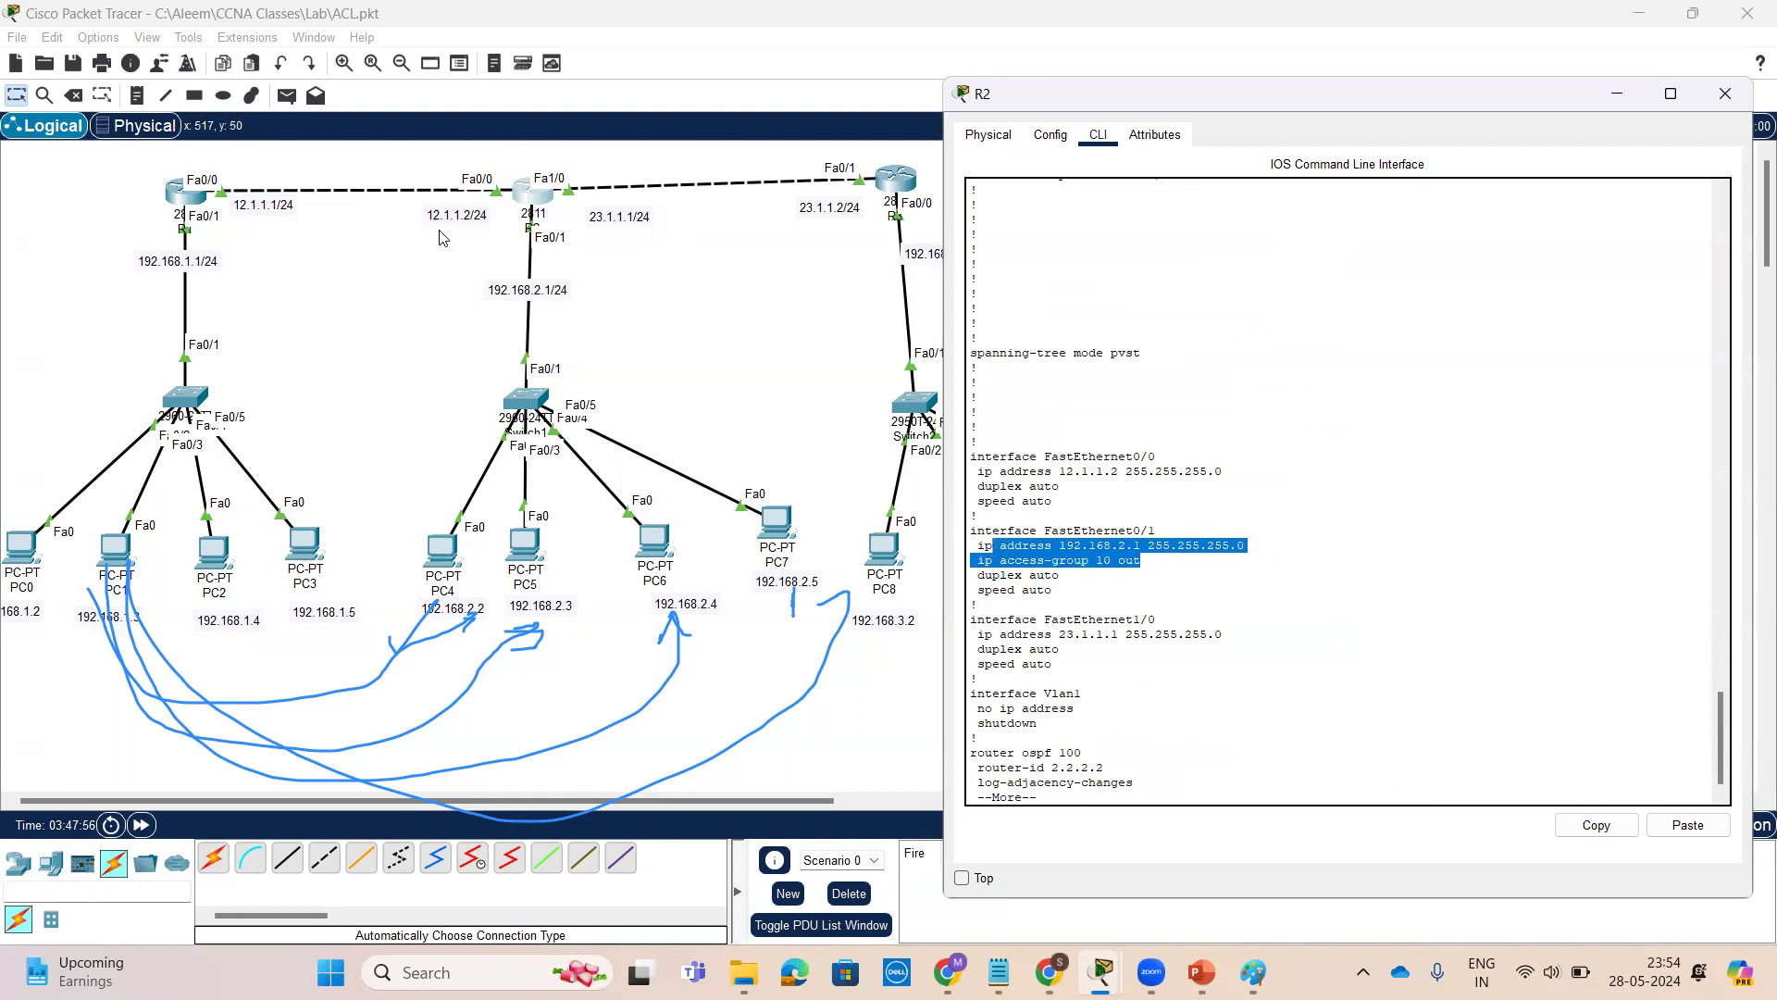
pyautogui.click(1159, 566)
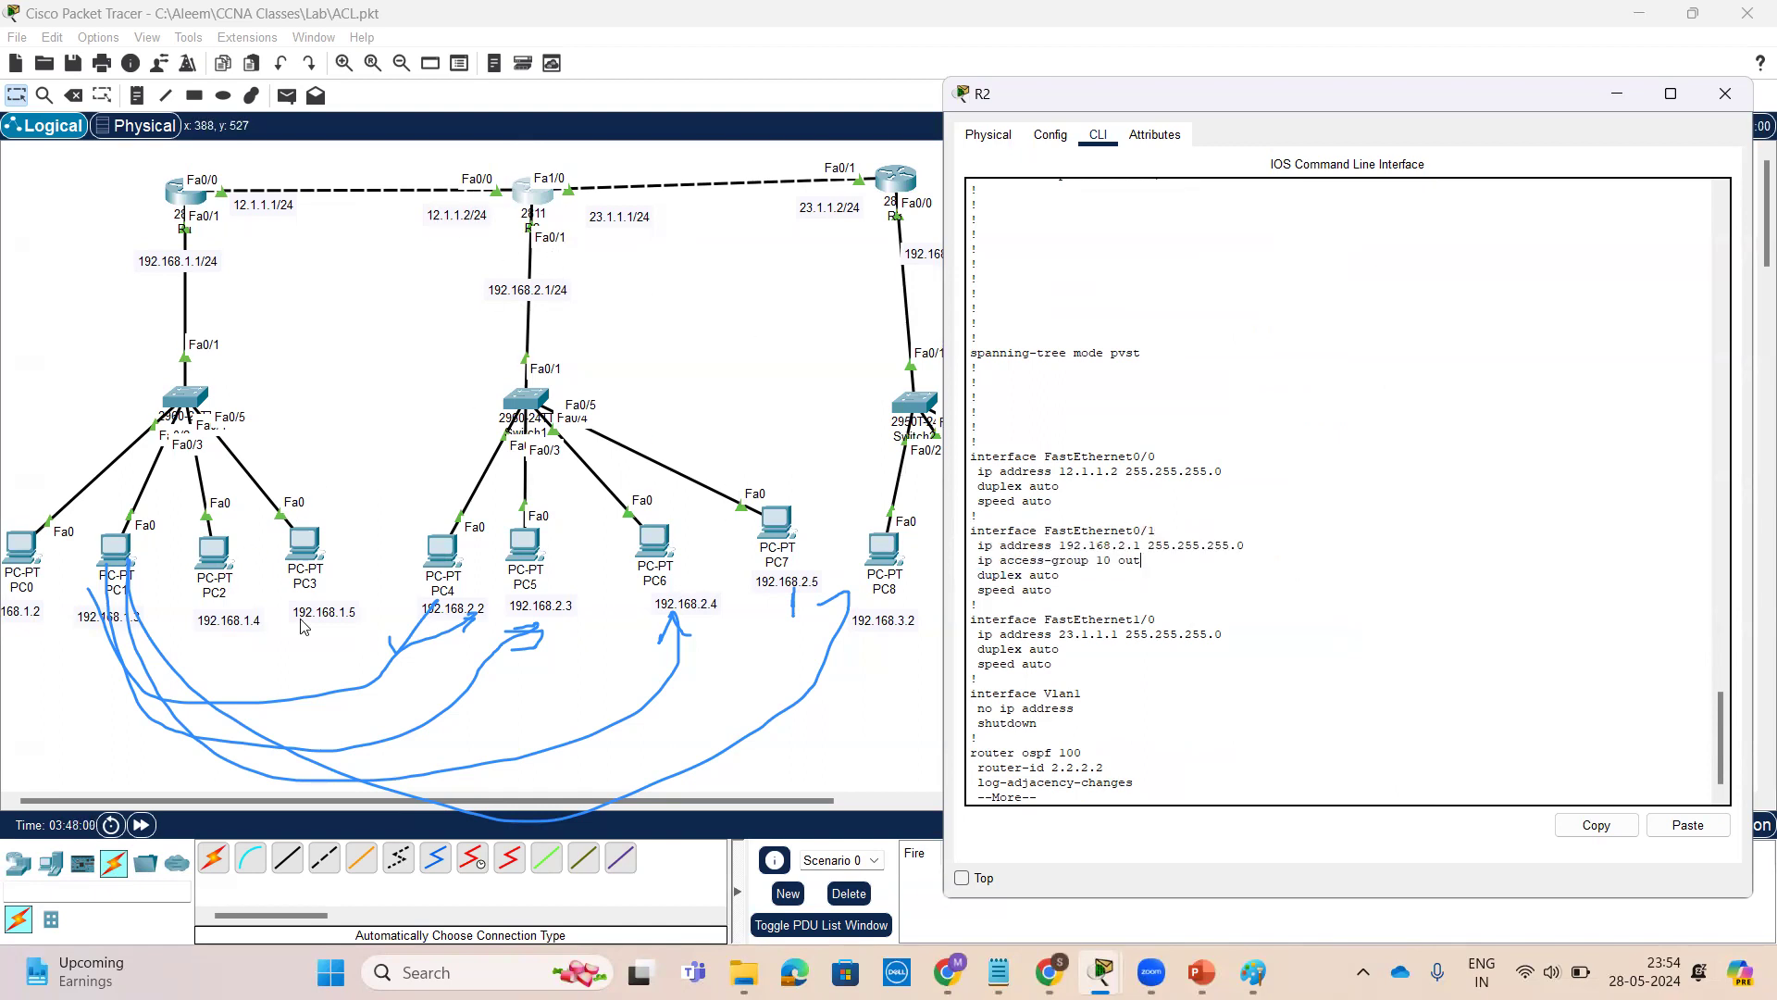
# From PC1's command prompt, ping 192.168.2.5 again and then ping 192.168.2.4
pyautogui.click(113, 548)
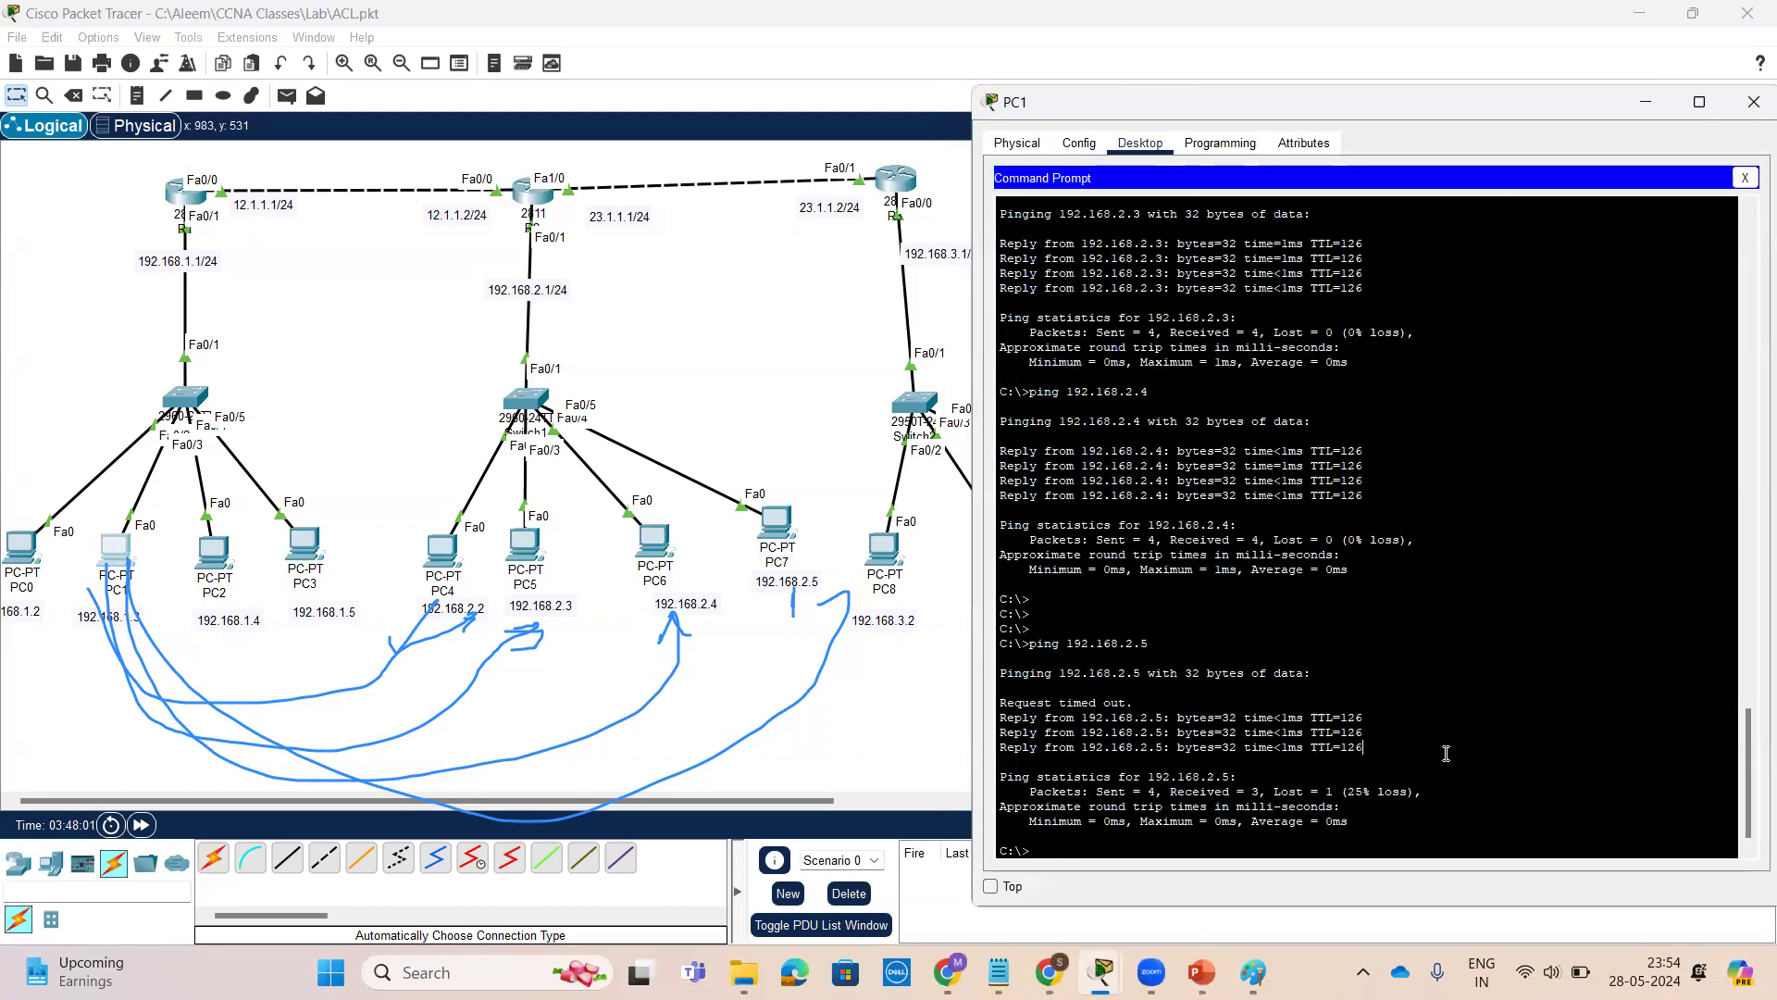
pyautogui.press('Return')
pyautogui.press('Return')
pyautogui.press('Return')
pyautogui.press('Return')
pyautogui.press('Up')
pyautogui.press('Return')
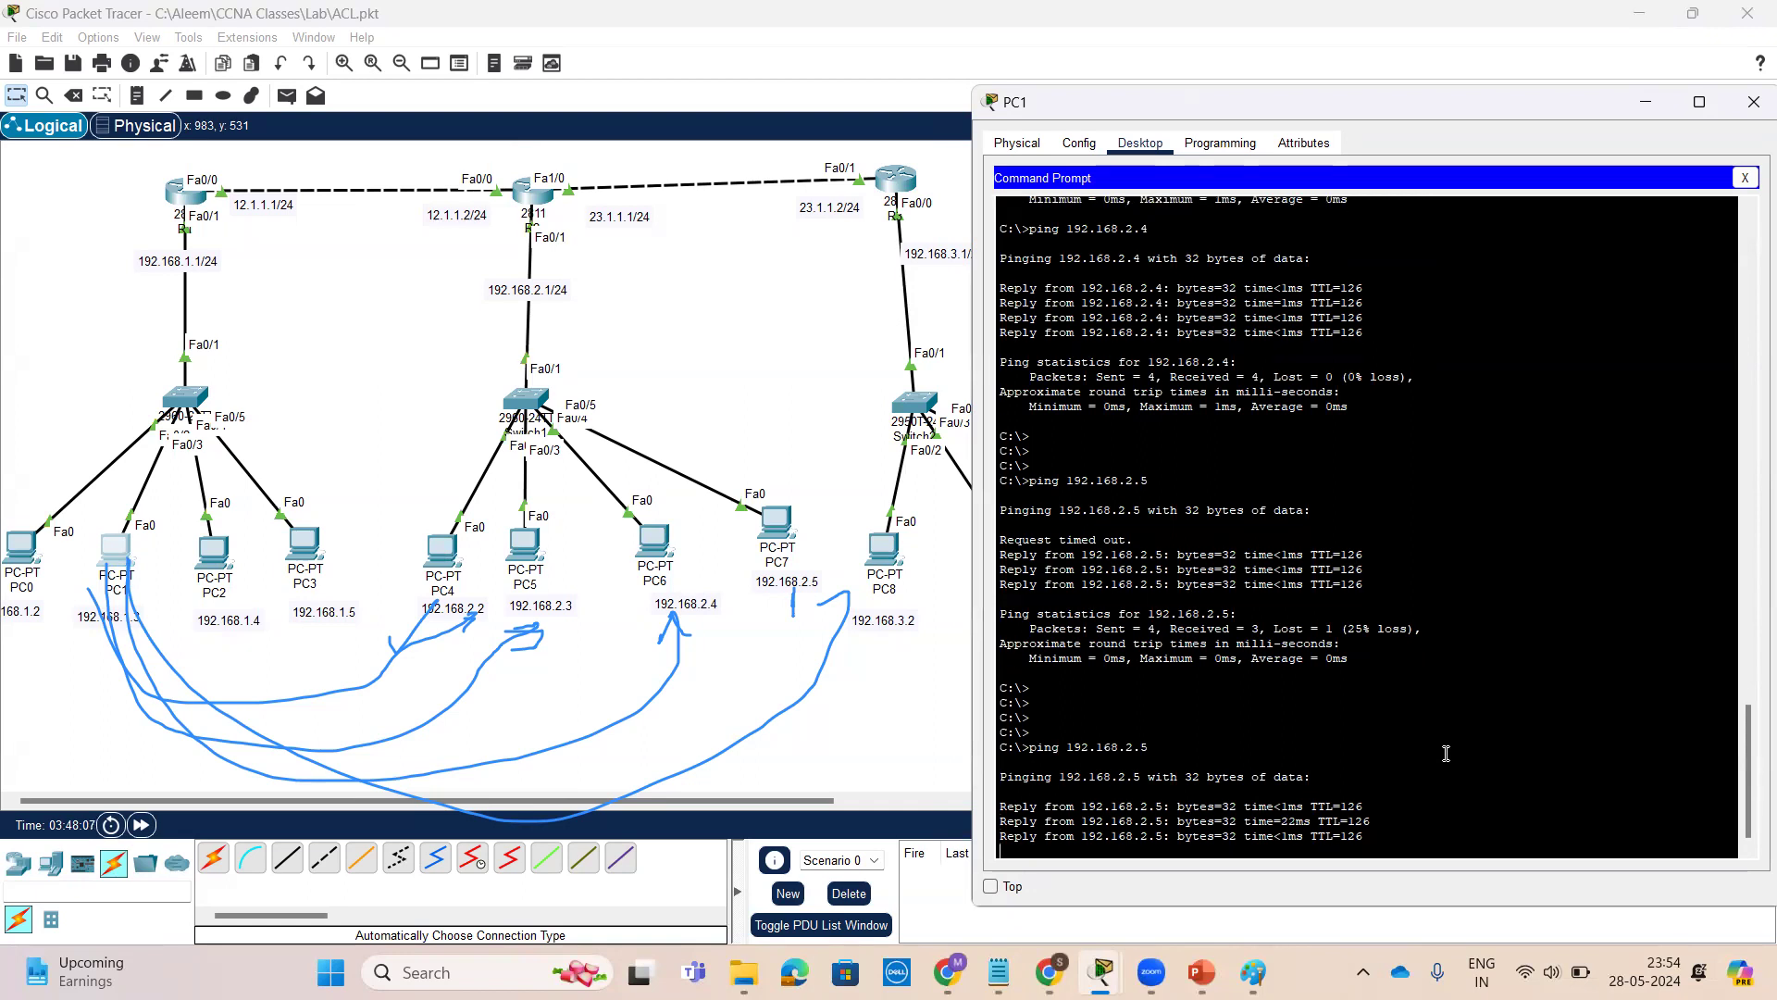
pyautogui.press('Up')
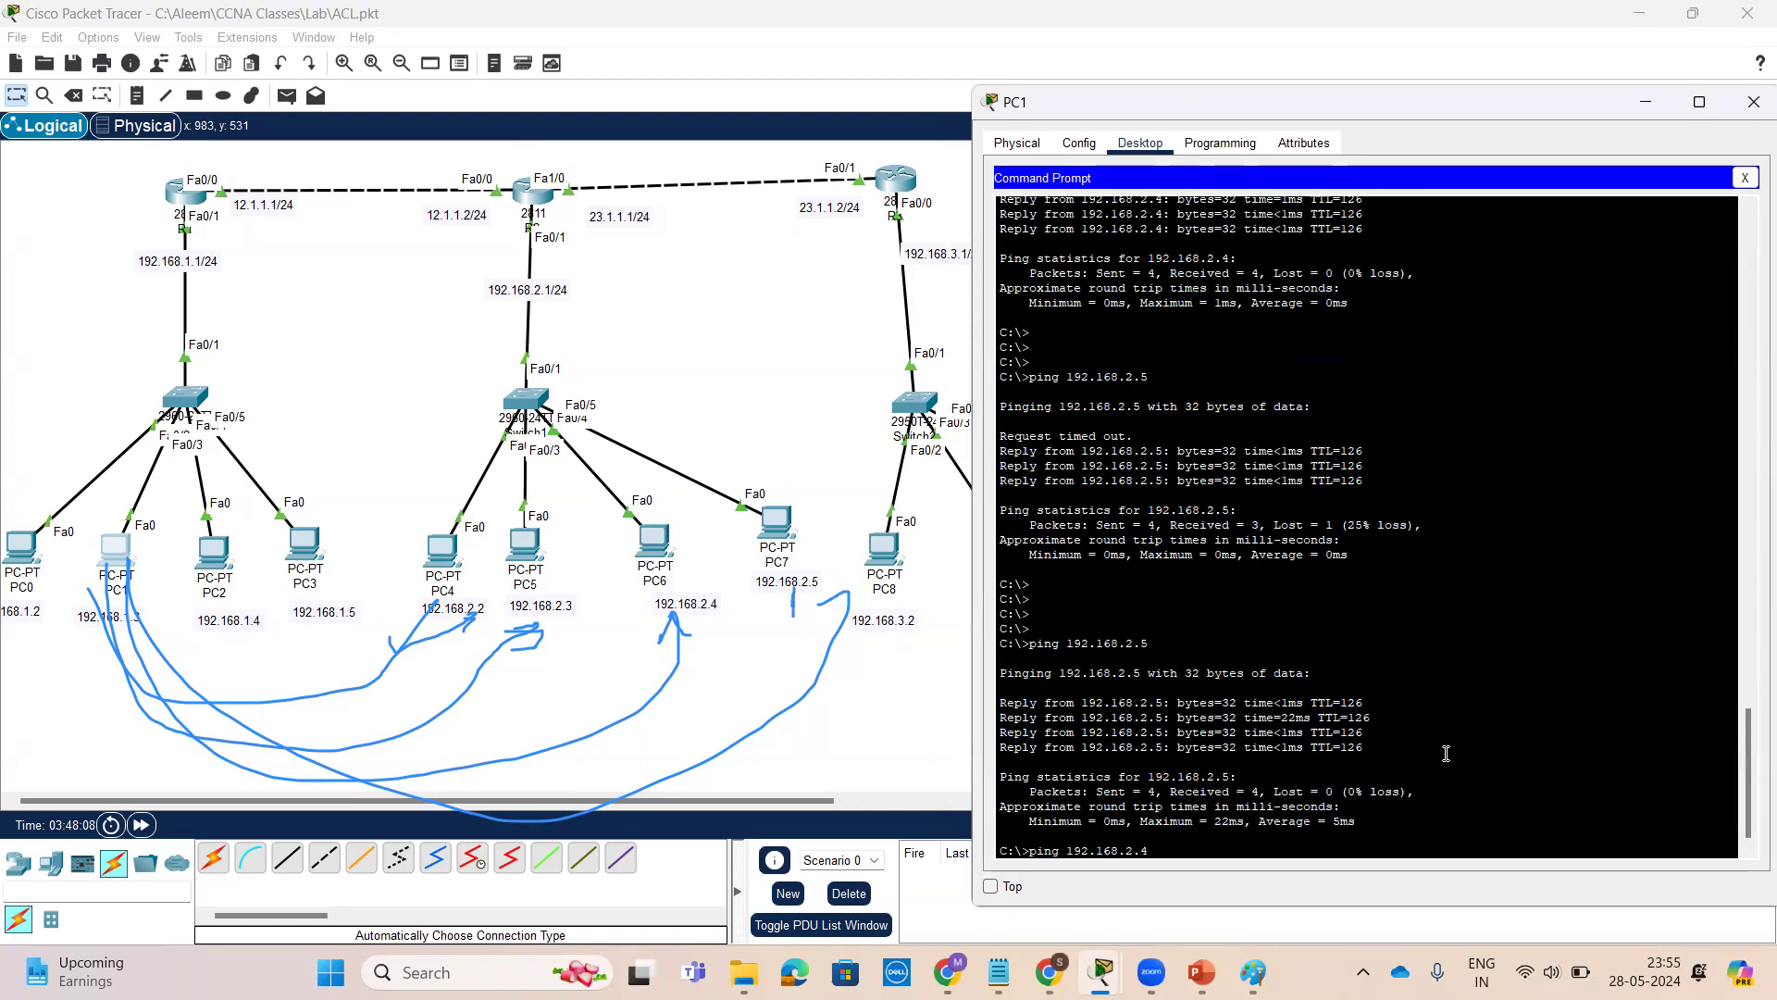
pyautogui.press('Return')
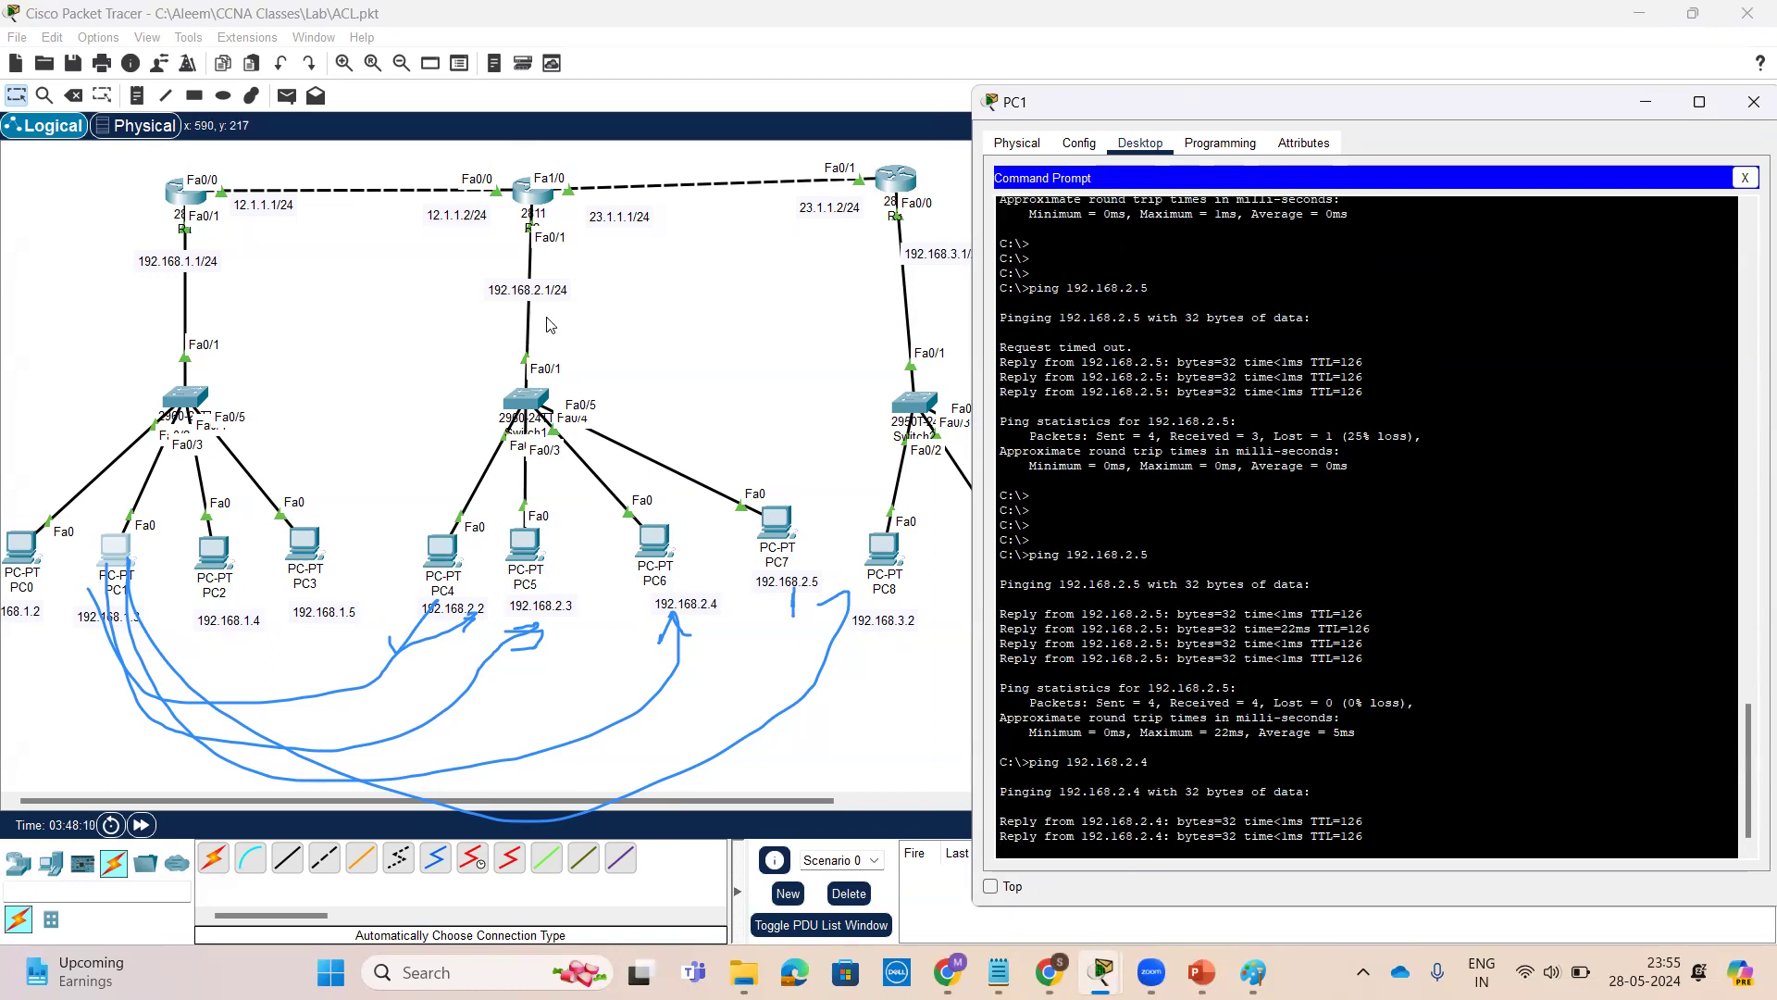
# On R2, leave configuration mode and display the access lists with show access-lists
pyautogui.click(529, 198)
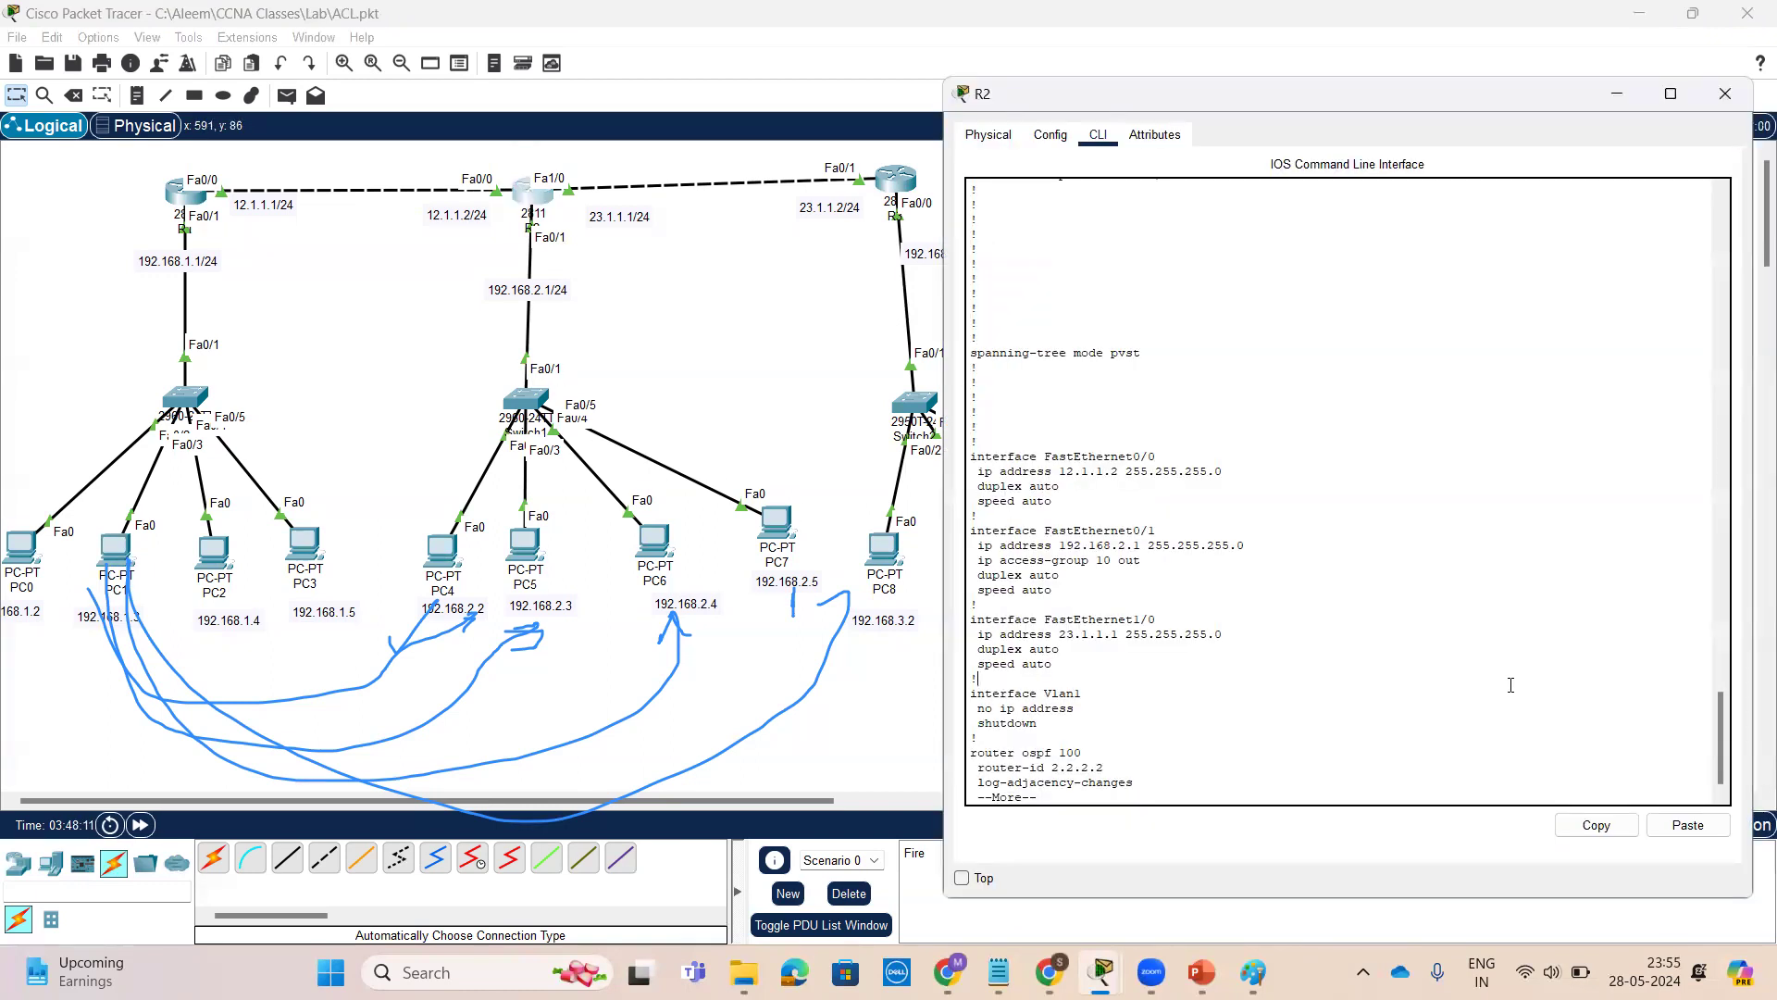
pyautogui.press('Return')
pyautogui.press('Return')
pyautogui.press('Return')
pyautogui.press('Return')
pyautogui.press('Return')
pyautogui.press('Return')
pyautogui.press('Return')
pyautogui.press('Return')
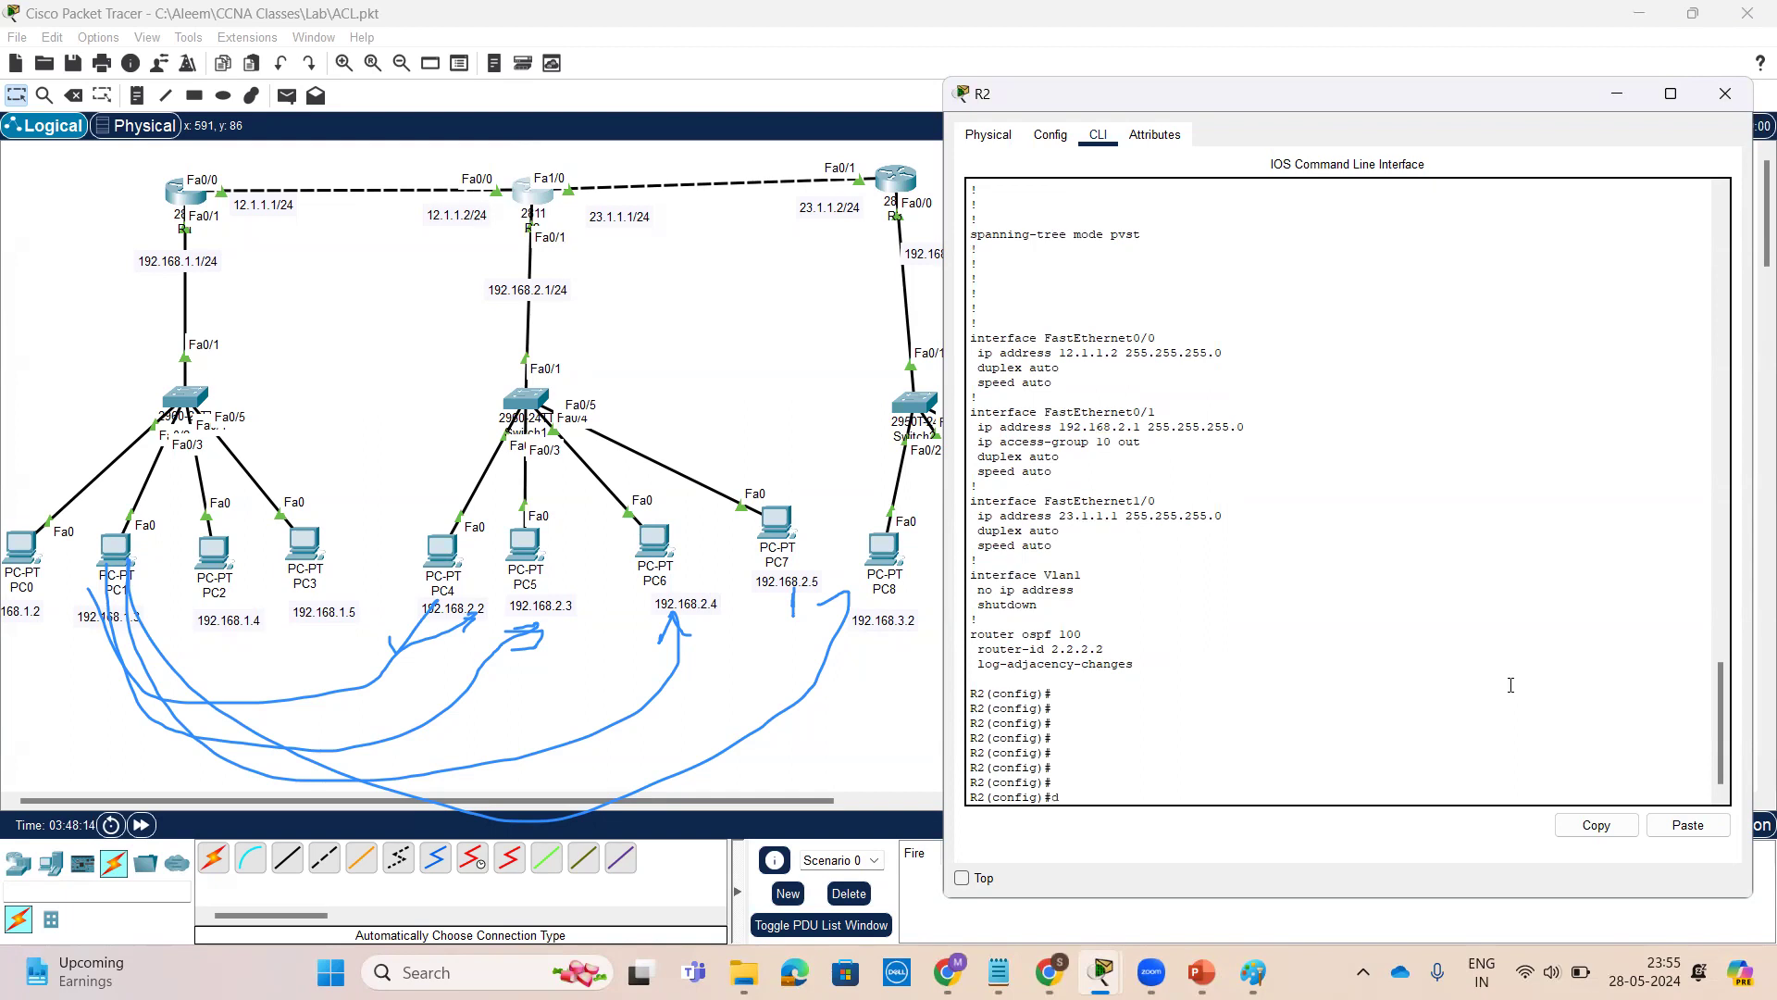
pyautogui.hotkey('ctrl', 'z')
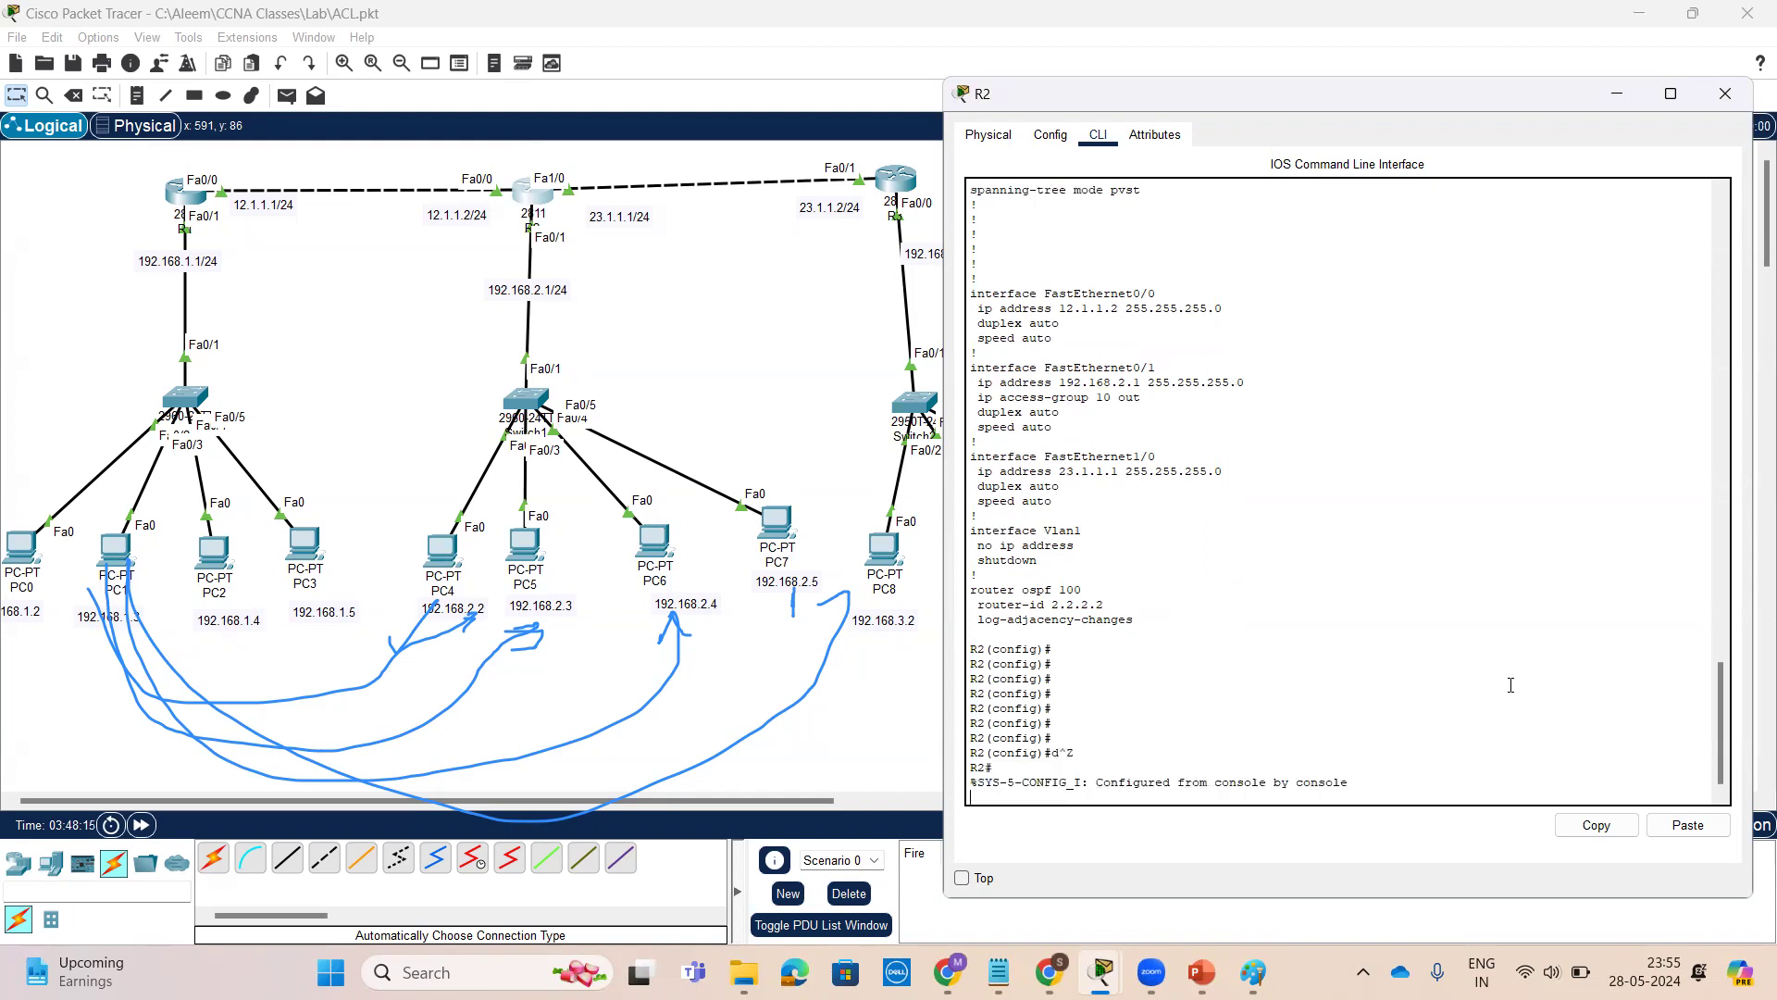
pyautogui.press('Return')
pyautogui.press('Return')
pyautogui.press('Return')
pyautogui.write('sh ac')
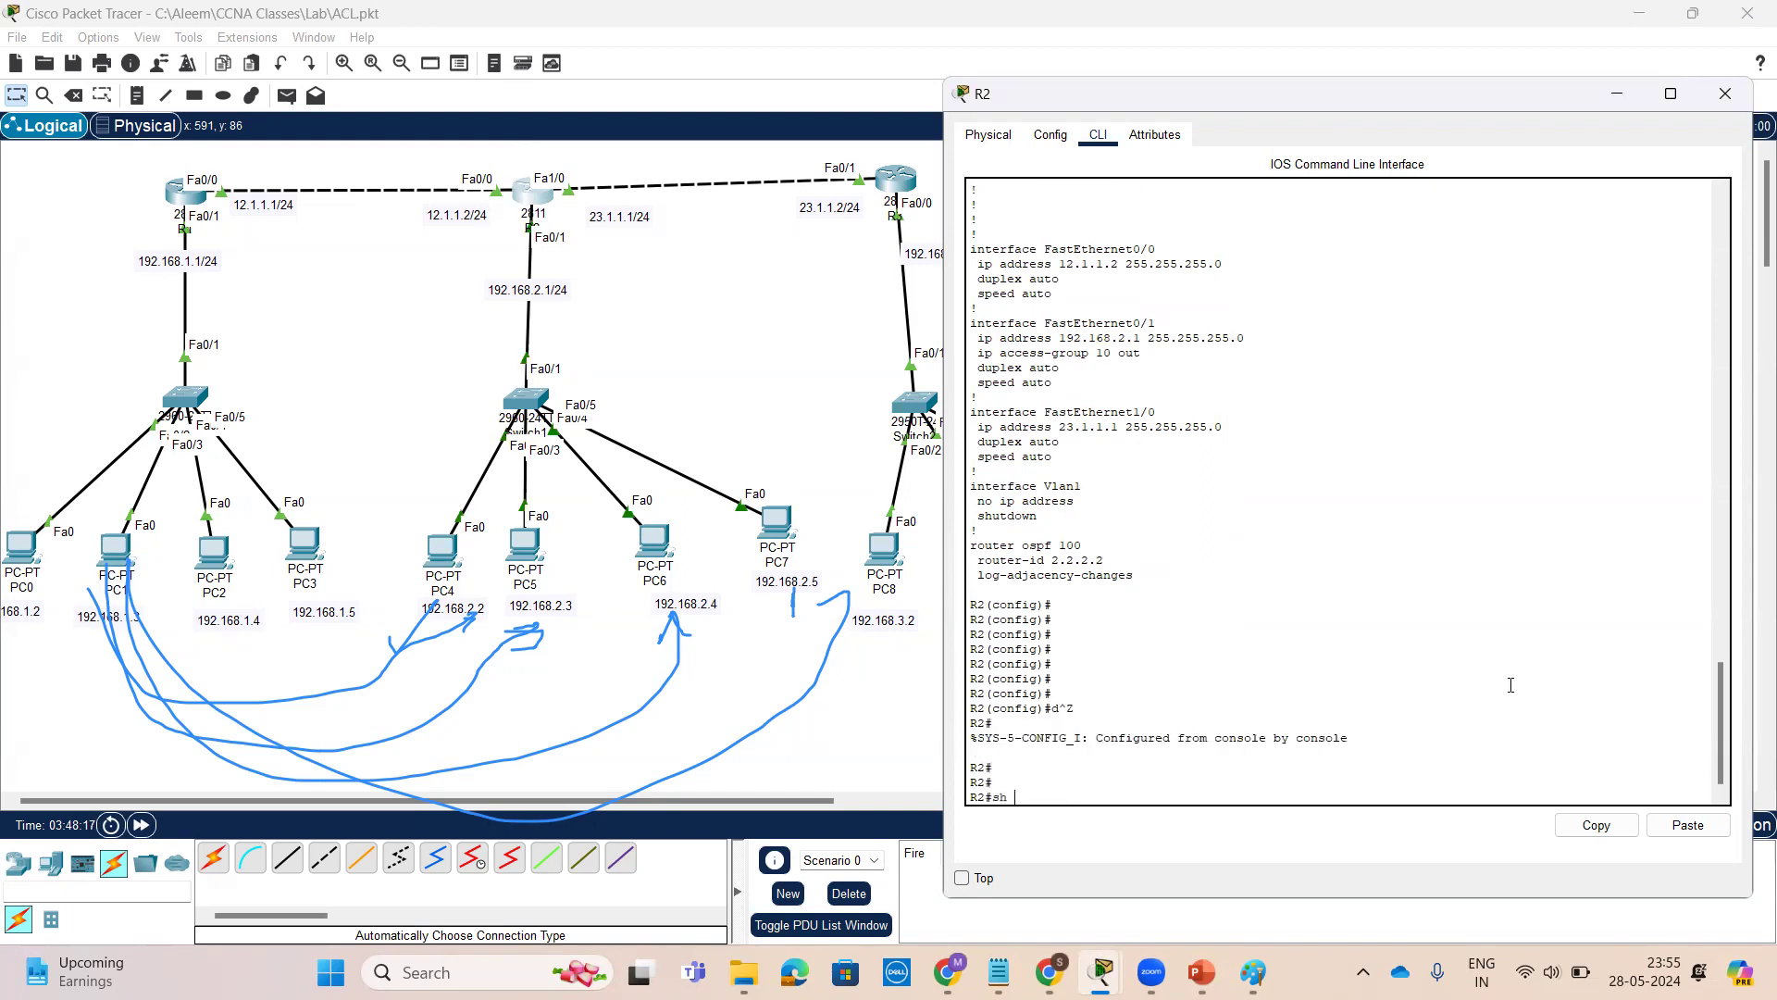
pyautogui.press('Tab')
pyautogui.press('Return')
pyautogui.press('Return')
pyautogui.press('Return')
pyautogui.press('Return')
pyautogui.press('Return')
pyautogui.press('Return')
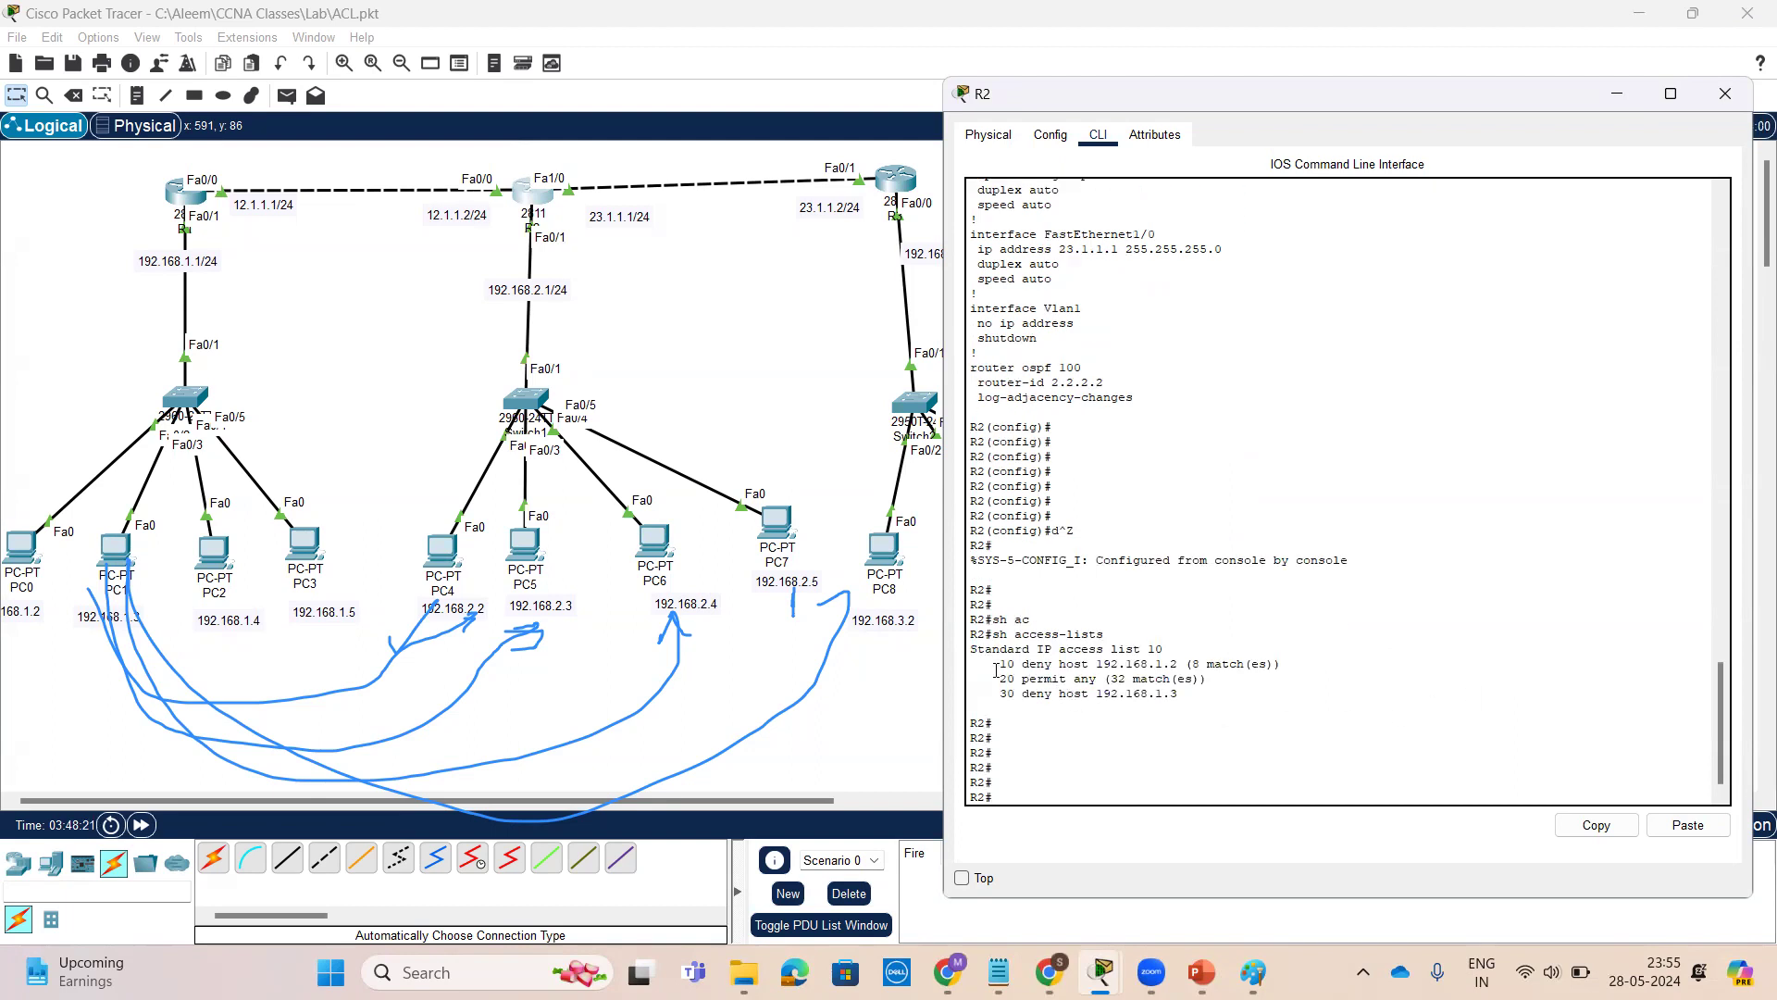
# Examine the deny and permit entries of standard access list 10 and their match counts
pyautogui.moveTo(1006, 664); pyautogui.dragTo(1282, 665)
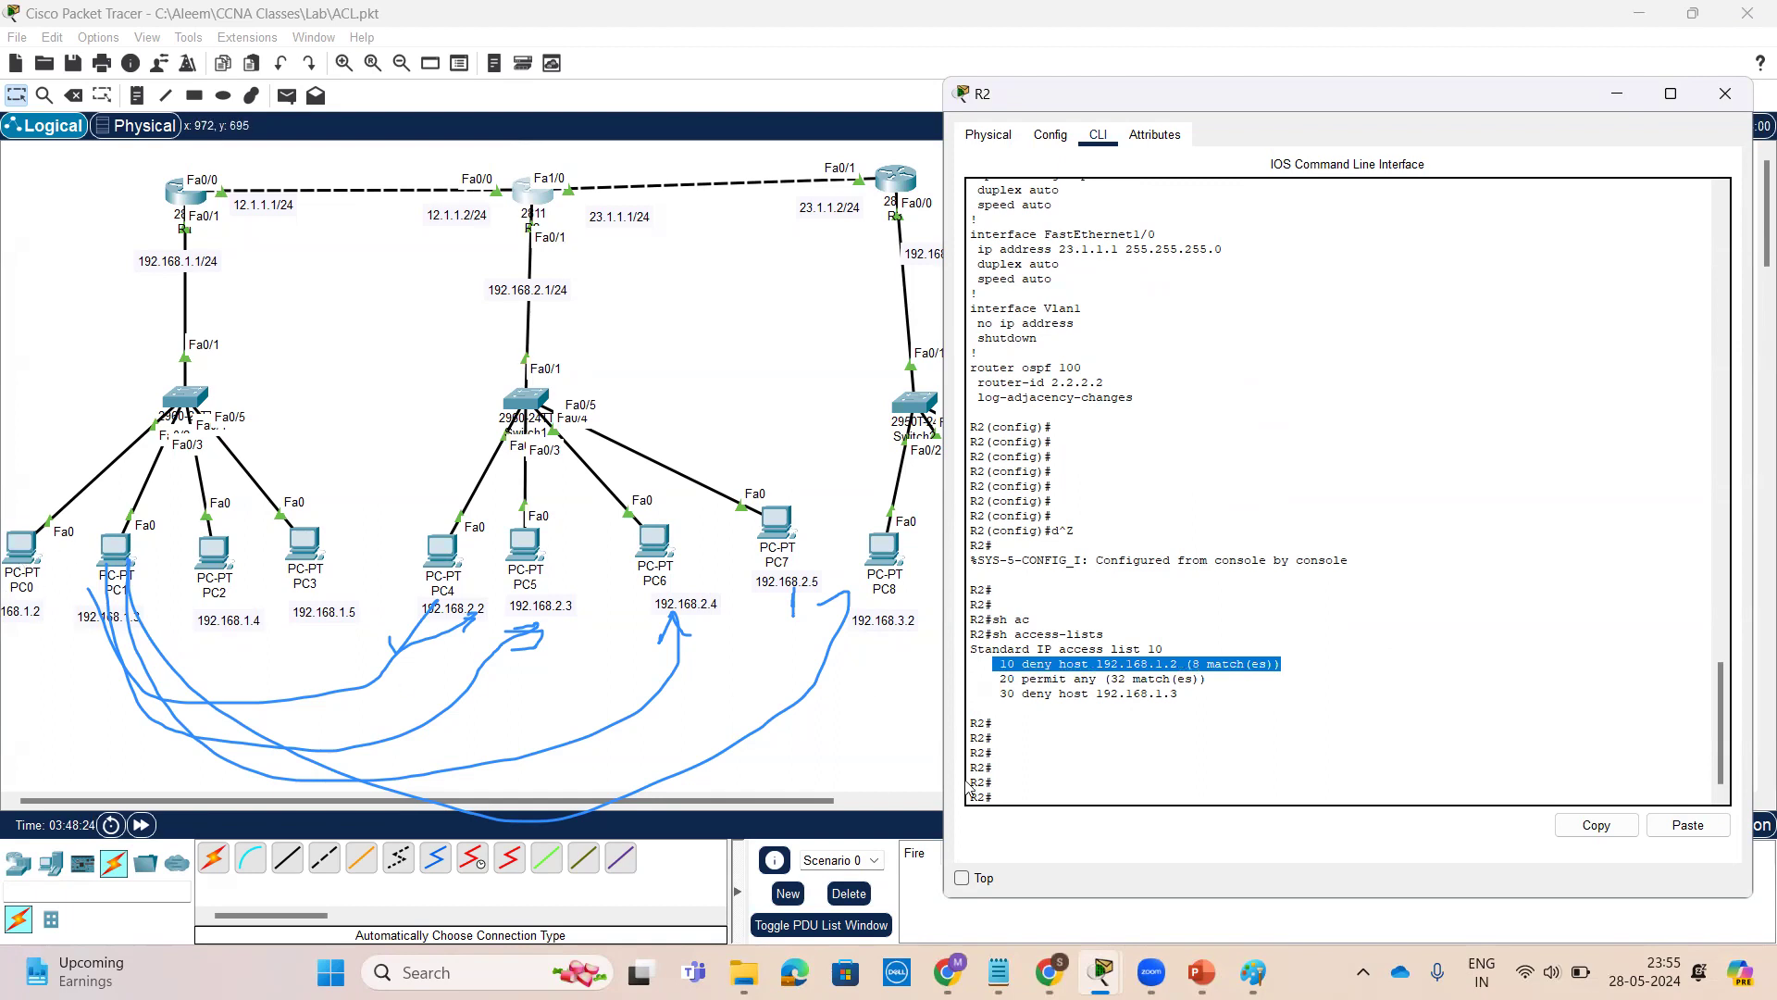
pyautogui.click(1179, 667)
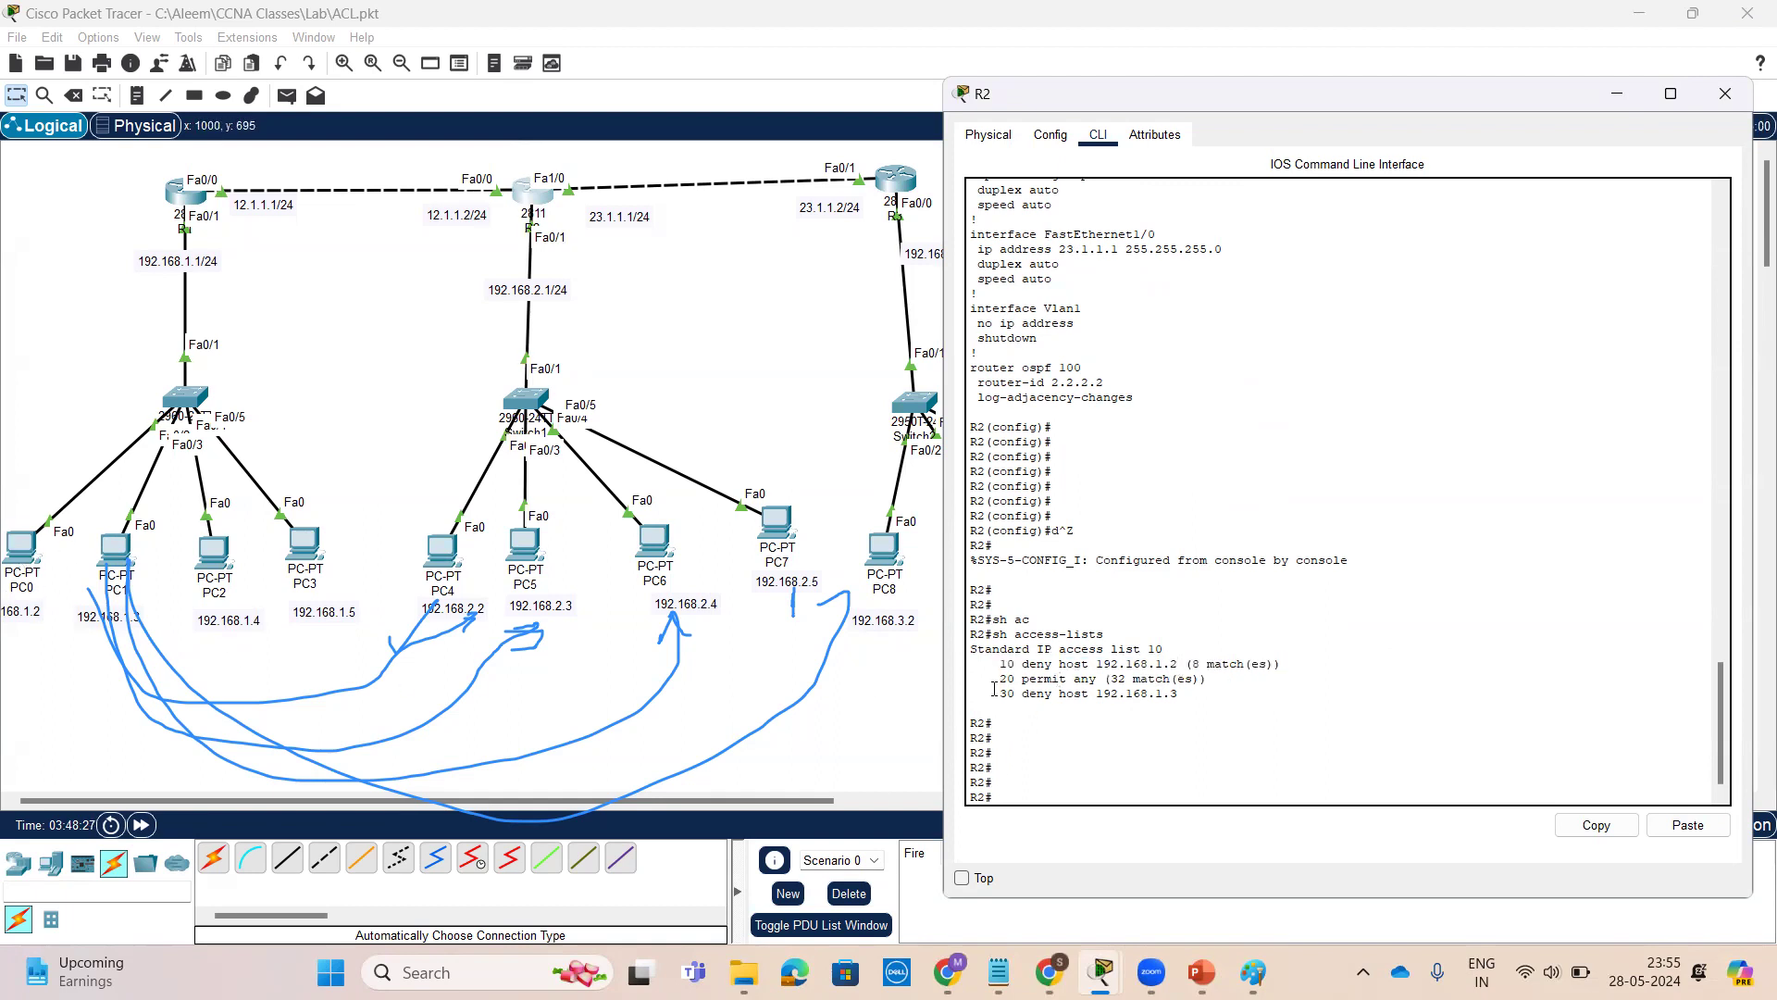
pyautogui.moveTo(998, 683); pyautogui.dragTo(1222, 683)
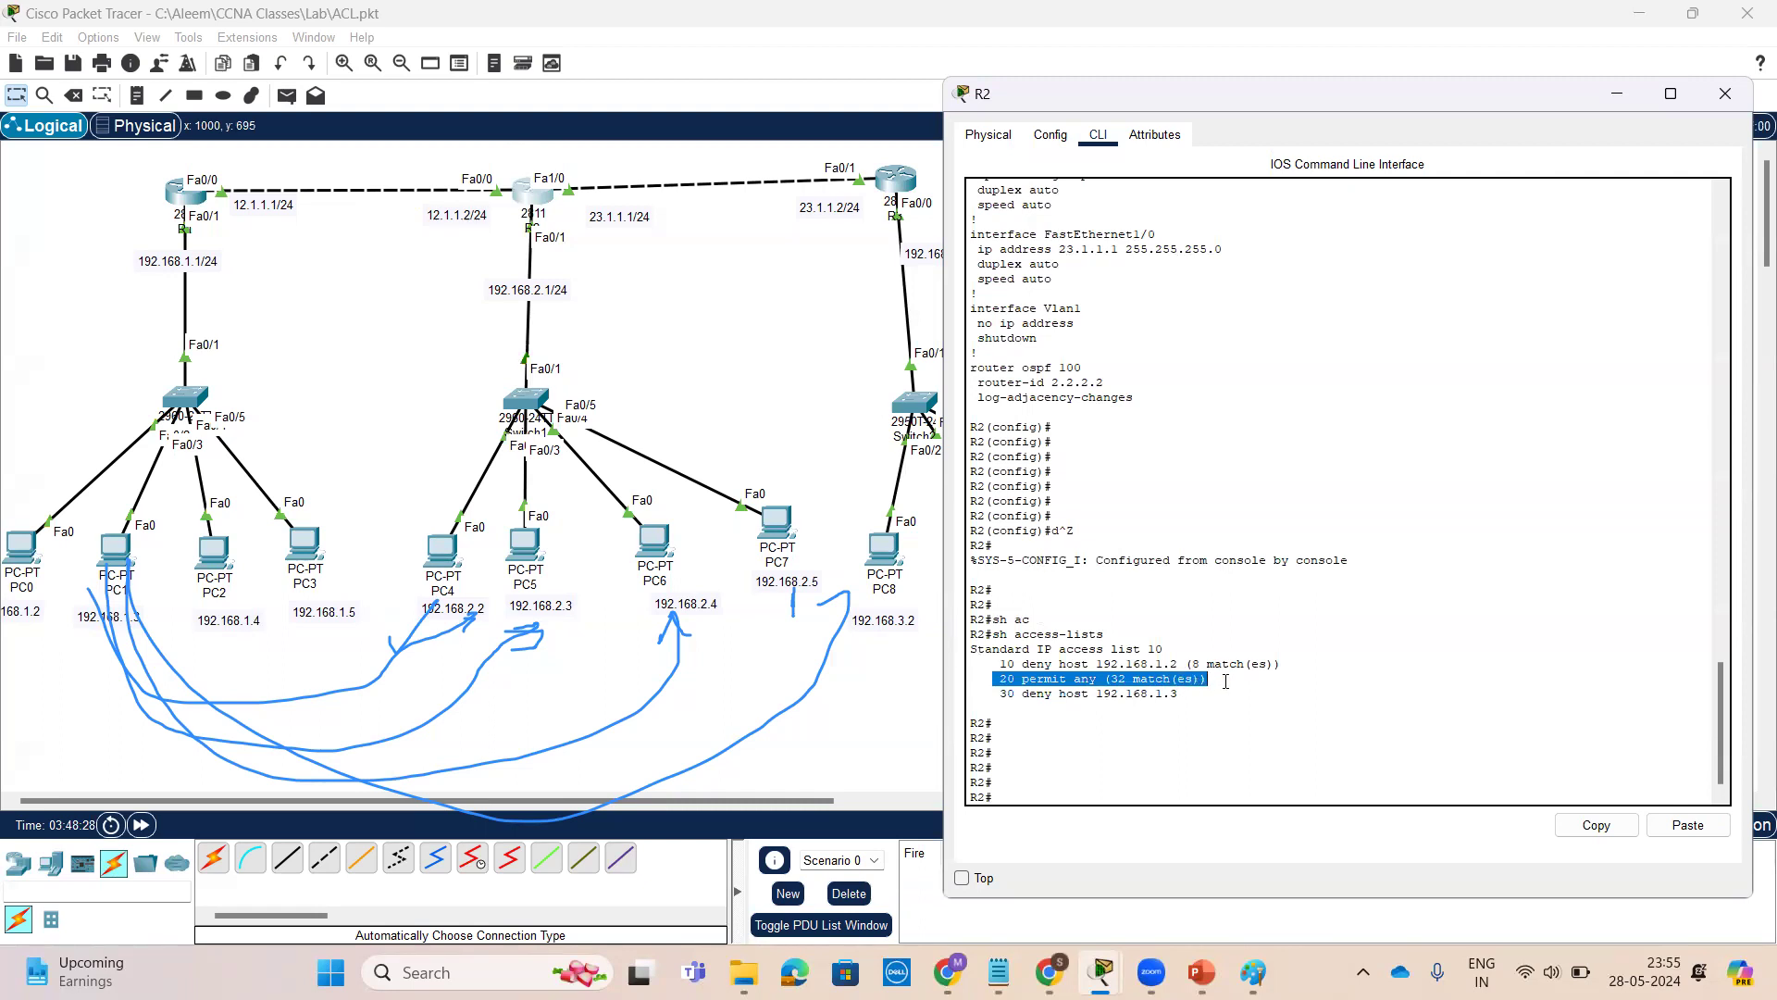
pyautogui.click(1279, 696)
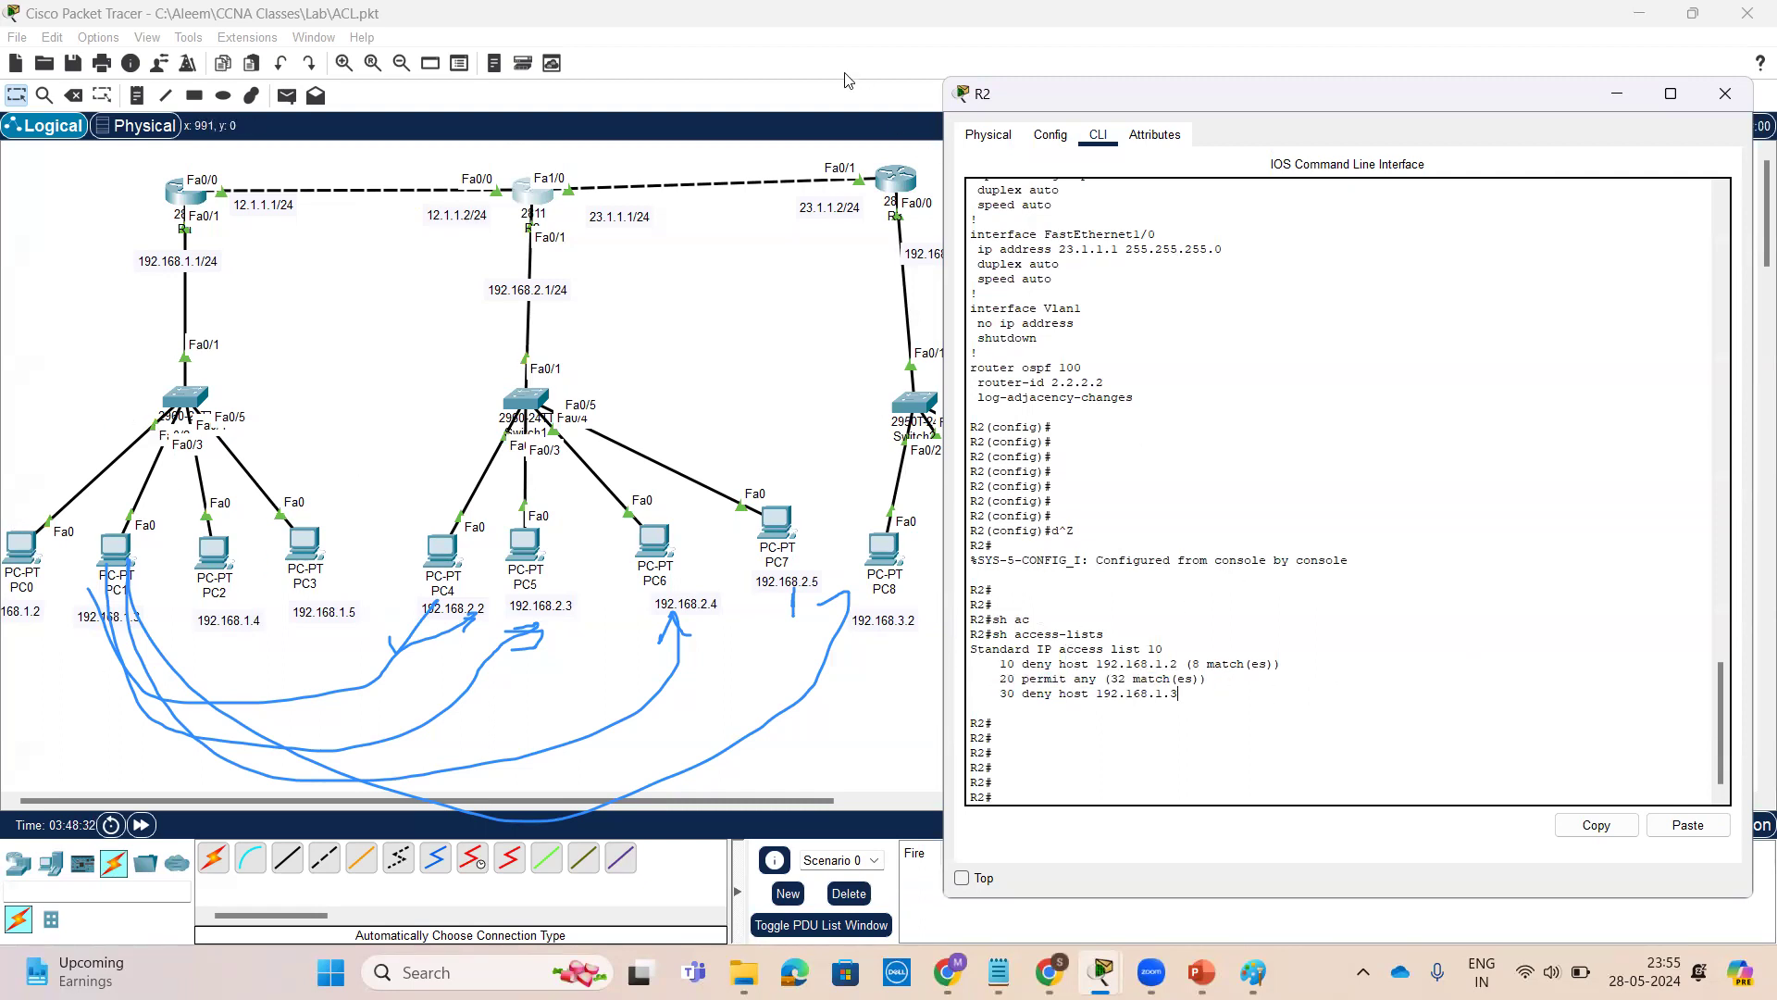
pyautogui.moveTo(1435, 489)
pyautogui.mouseDown()
pyautogui.moveTo(1438, 678)
pyautogui.moveTo(1459, 636)
pyautogui.mouseUp()
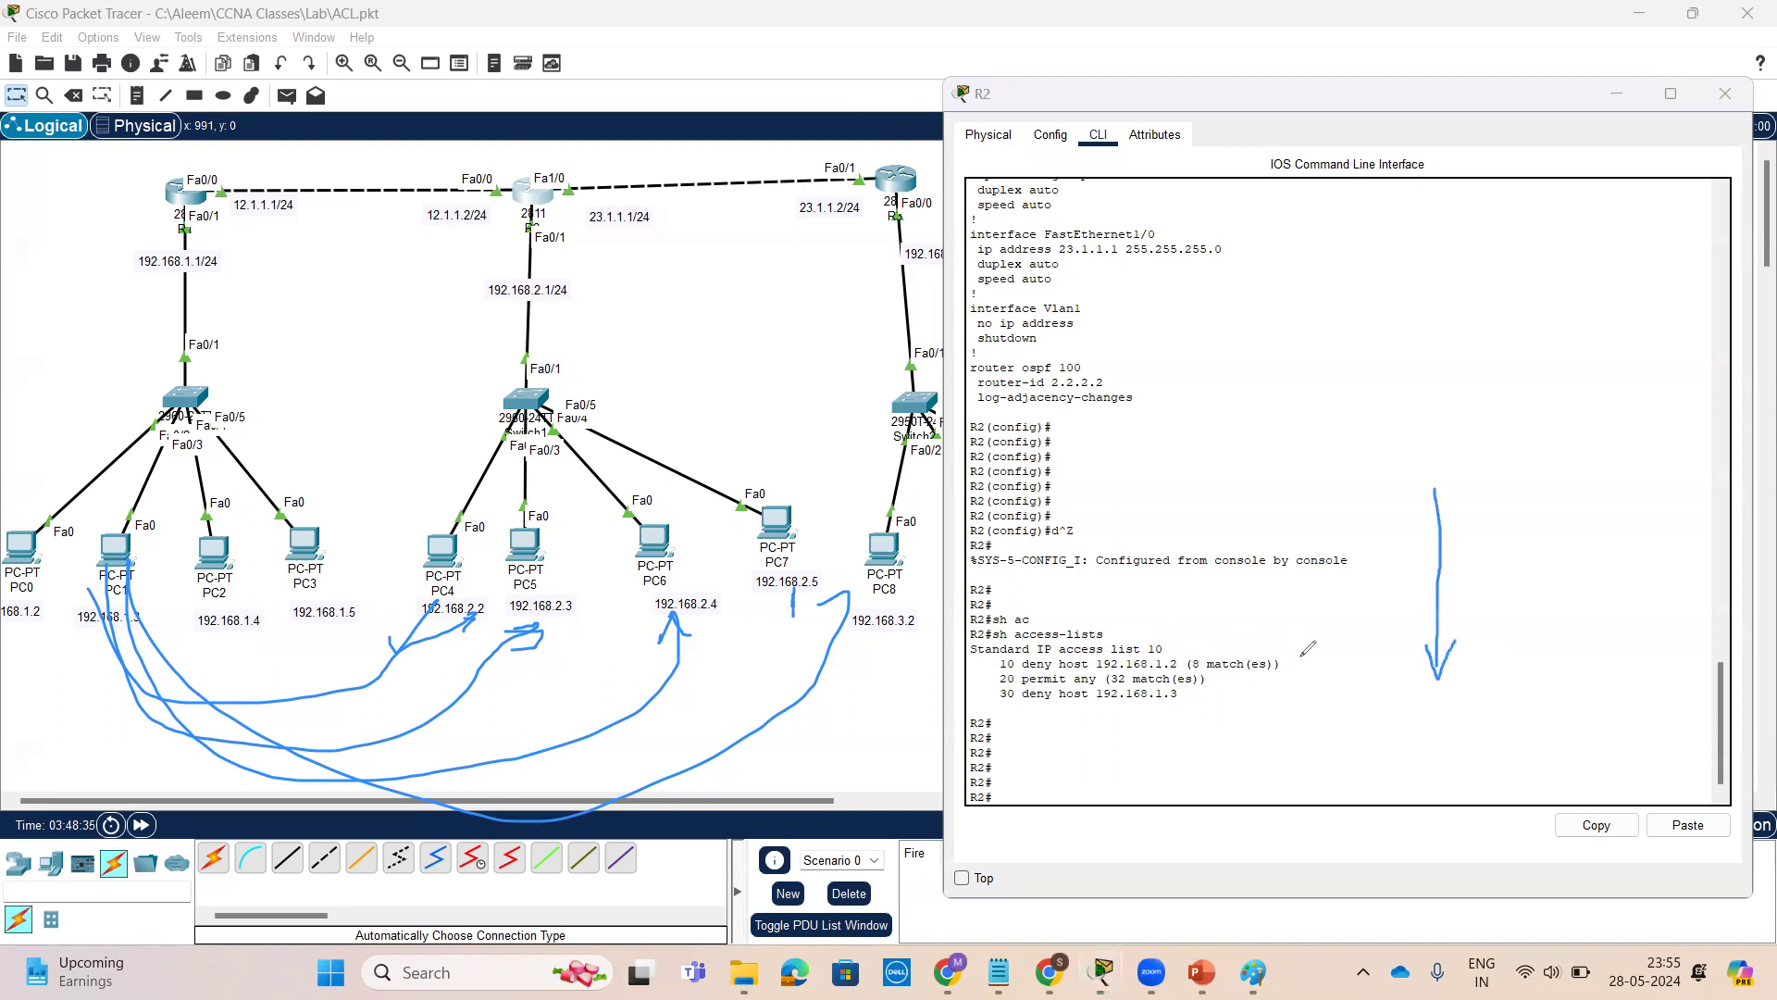
pyautogui.moveTo(1284, 654); pyautogui.dragTo(1320, 640)
pyautogui.moveTo(1216, 679); pyautogui.dragTo(1274, 666)
pyautogui.moveTo(1015, 673)
pyautogui.mouseDown()
pyautogui.moveTo(956, 687)
pyautogui.moveTo(1017, 660)
pyautogui.mouseUp()
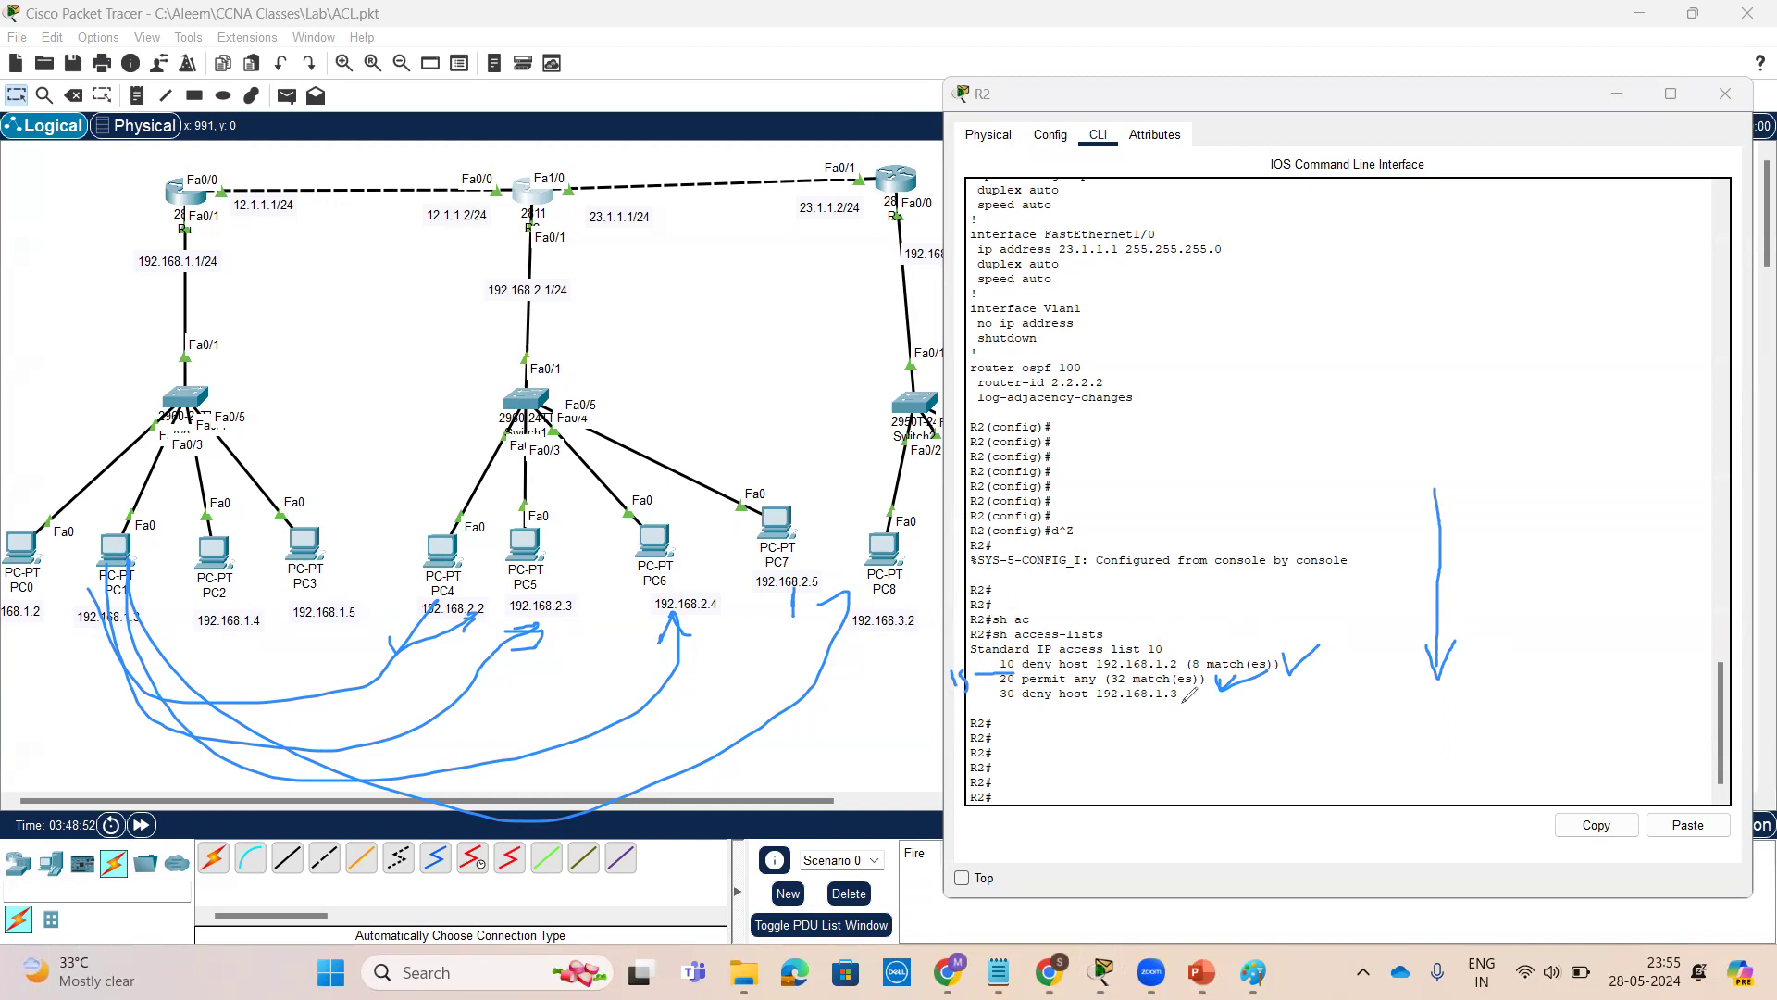
pyautogui.moveTo(1191, 691)
pyautogui.mouseDown()
pyautogui.moveTo(1174, 688)
pyautogui.moveTo(1223, 692)
pyautogui.mouseUp()
pyautogui.moveTo(1002, 679)
pyautogui.mouseDown()
pyautogui.moveTo(997, 722)
pyautogui.moveTo(1111, 764)
pyautogui.moveTo(1114, 747)
pyautogui.mouseUp()
pyautogui.moveTo(1150, 752)
pyautogui.mouseDown()
pyautogui.moveTo(1223, 746)
pyautogui.moveTo(1208, 772)
pyautogui.mouseUp()
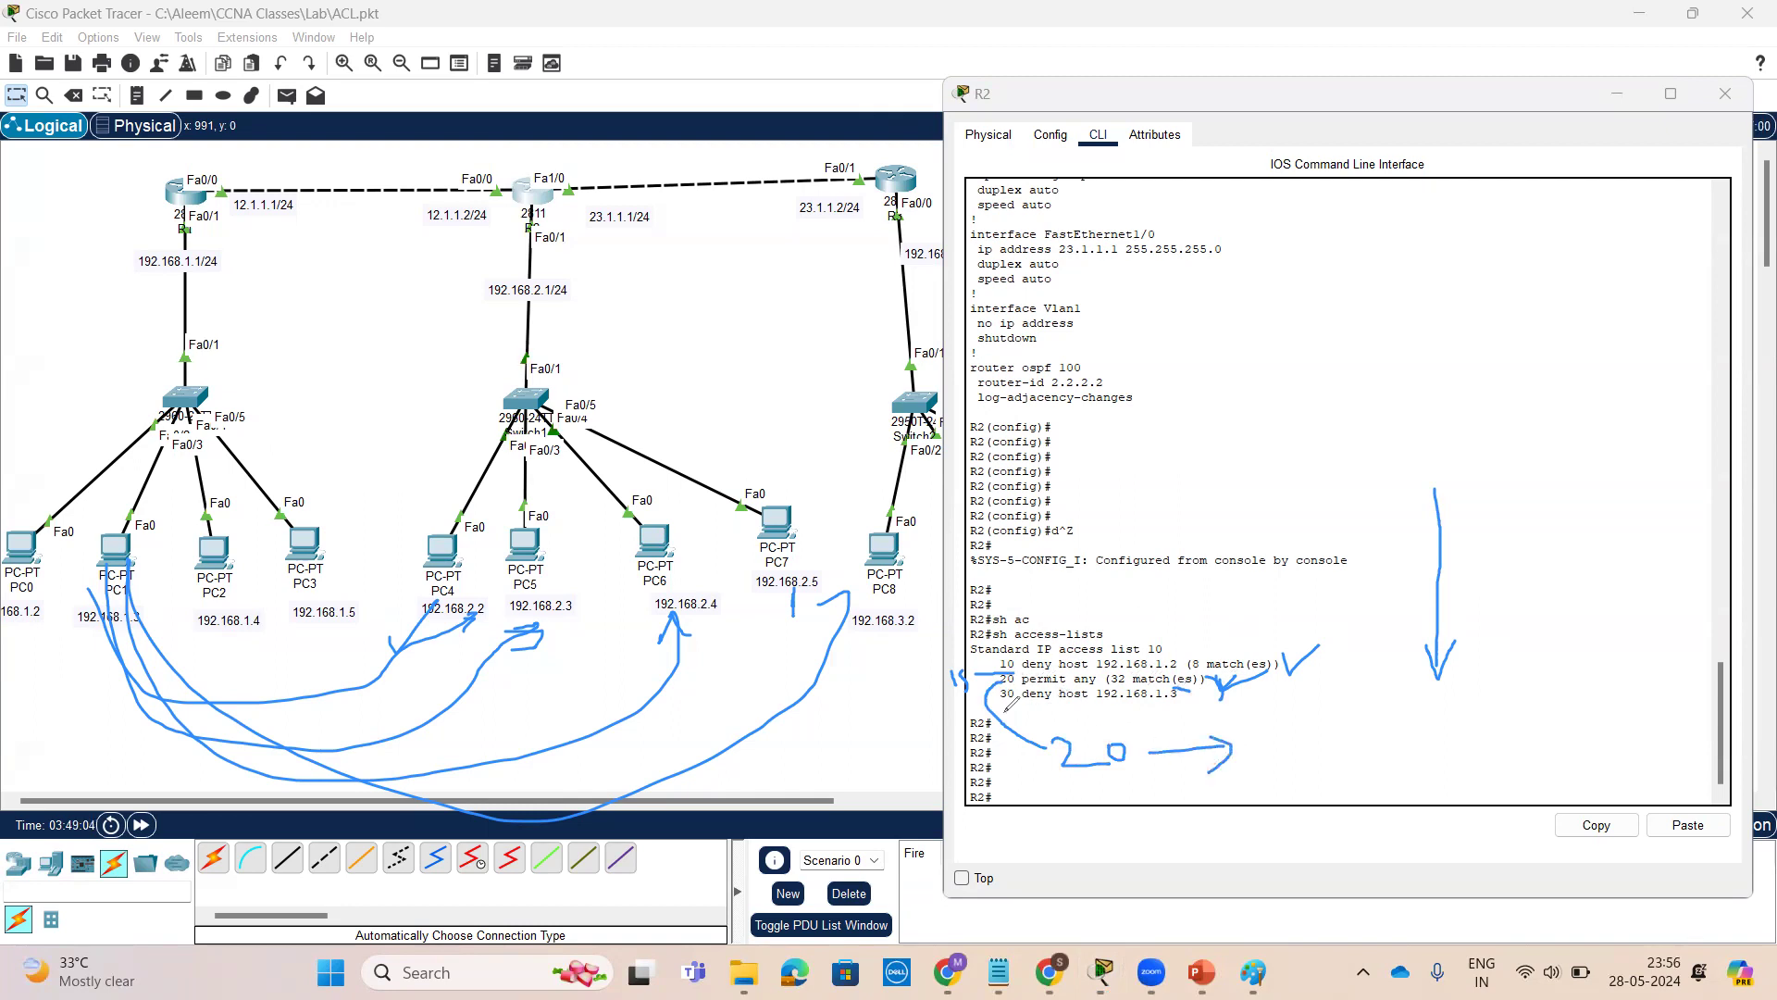
pyautogui.moveTo(1003, 700)
pyautogui.mouseDown()
pyautogui.moveTo(1122, 712)
pyautogui.moveTo(1107, 723)
pyautogui.mouseUp()
pyautogui.moveTo(1386, 505)
pyautogui.mouseDown()
pyautogui.moveTo(1389, 691)
pyautogui.moveTo(1396, 653)
pyautogui.mouseUp()
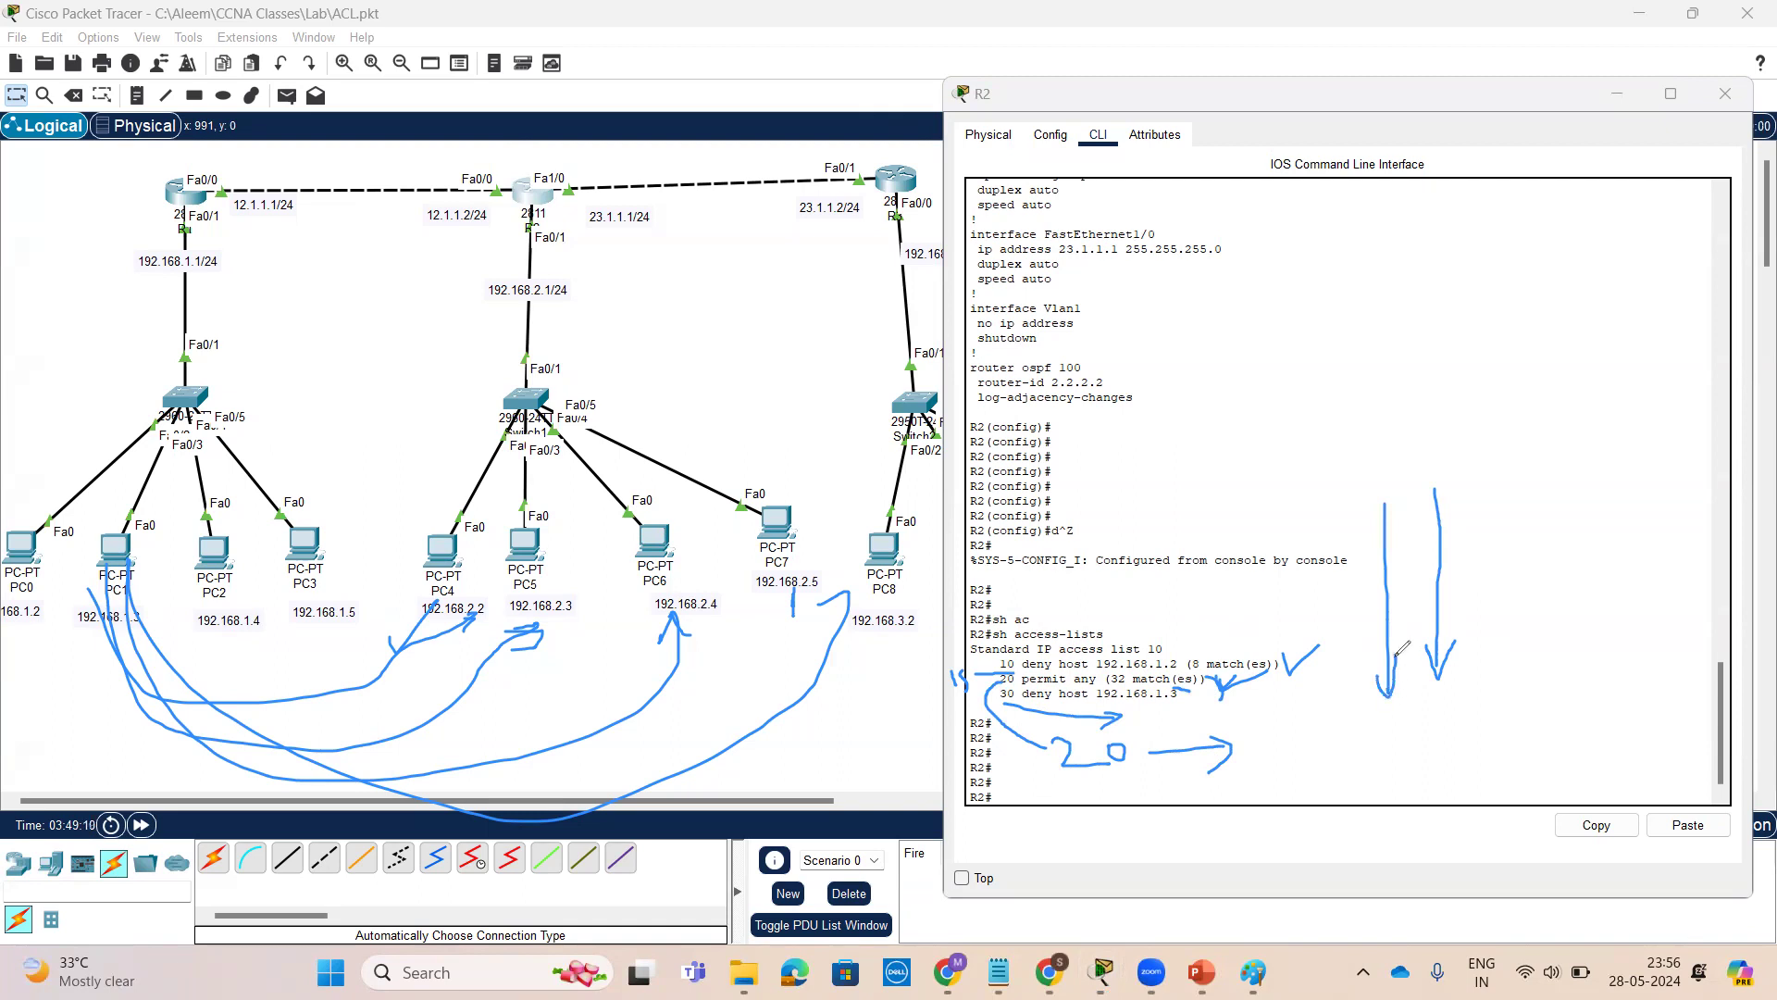
pyautogui.moveTo(1550, 507); pyautogui.dragTo(1574, 567)
pyautogui.moveTo(14, 639)
pyautogui.mouseDown()
pyautogui.moveTo(55, 592)
pyautogui.moveTo(5, 629)
pyautogui.mouseUp()
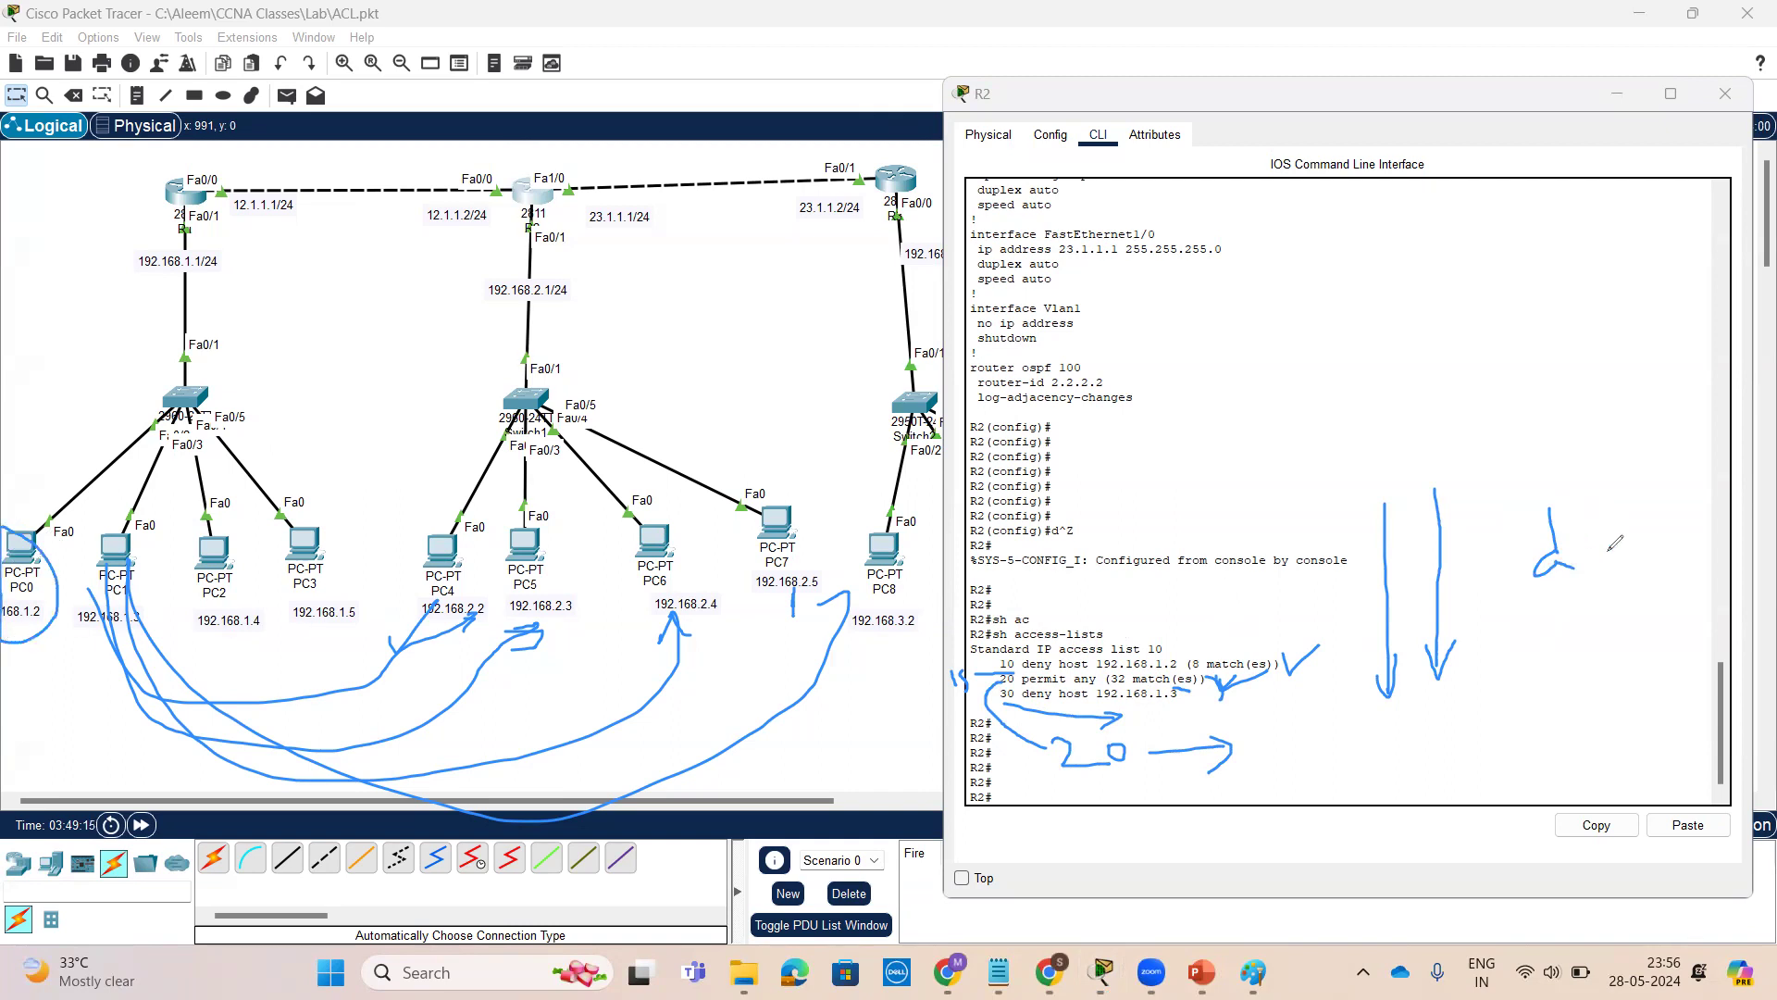
pyautogui.moveTo(1557, 611)
pyautogui.mouseDown()
pyautogui.moveTo(1558, 659)
pyautogui.moveTo(1563, 636)
pyautogui.mouseUp()
pyautogui.moveTo(1461, 506); pyautogui.dragTo(1472, 663)
pyautogui.moveTo(1459, 639)
pyautogui.mouseDown()
pyautogui.moveTo(1471, 659)
pyautogui.moveTo(1488, 635)
pyautogui.mouseUp()
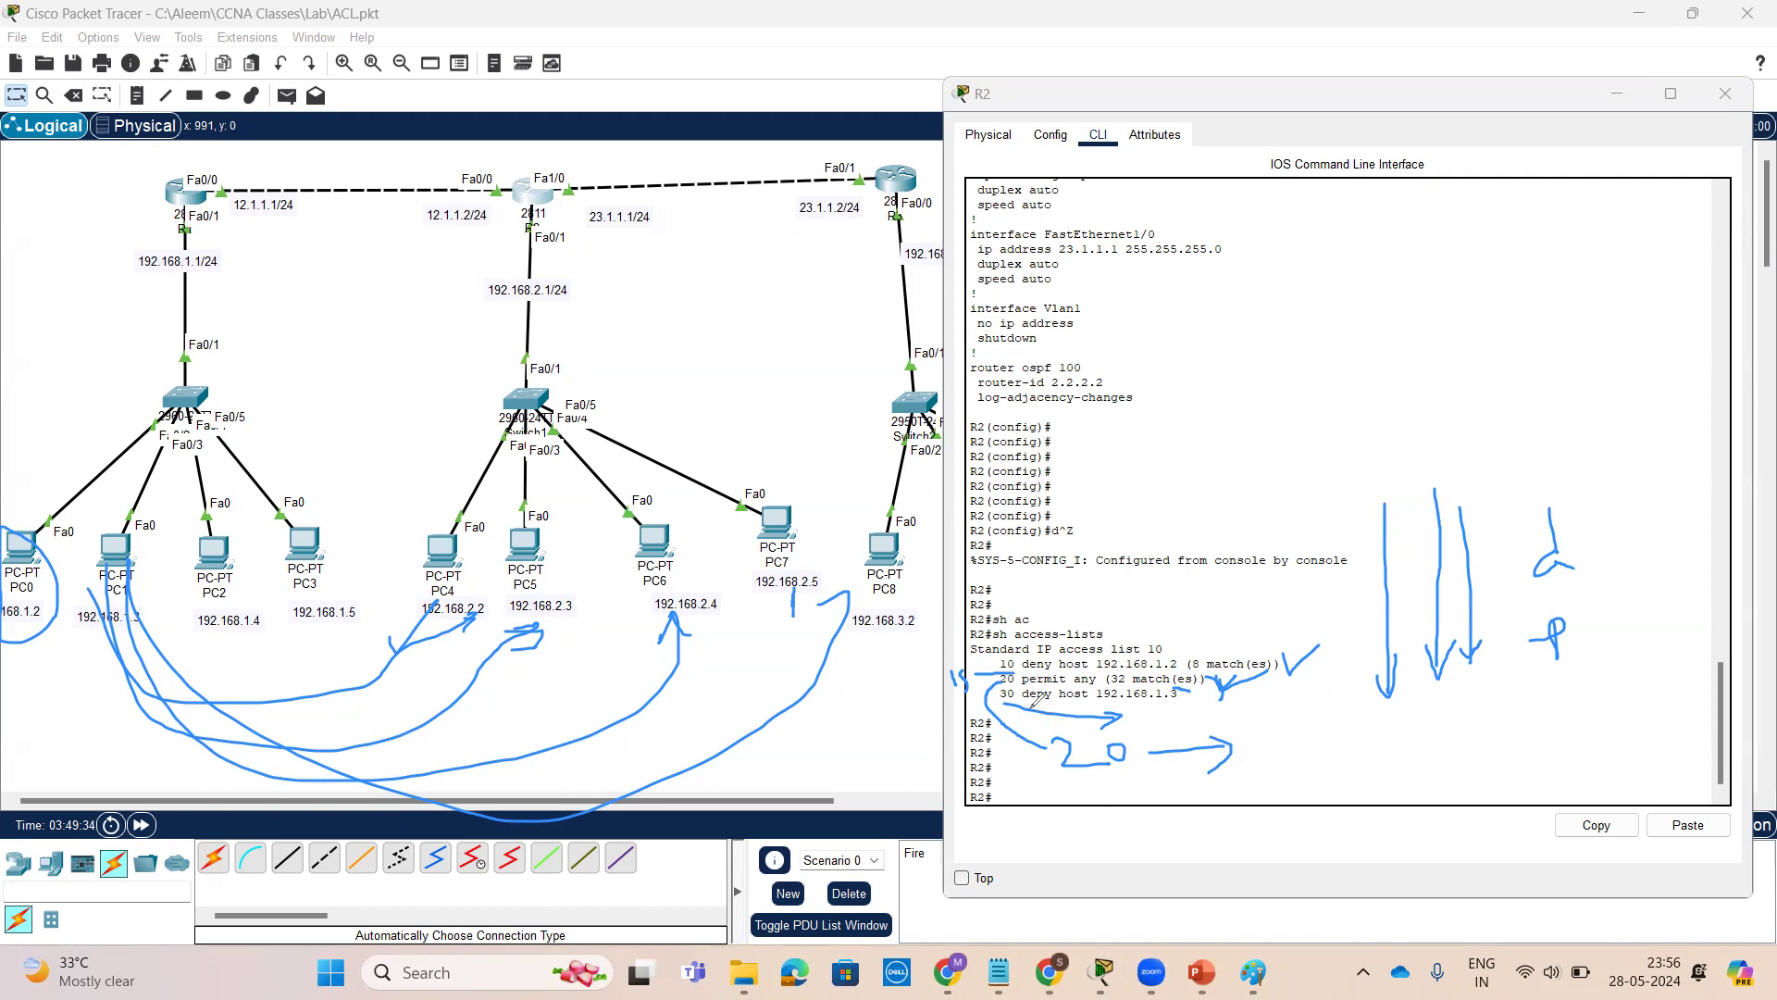
pyautogui.moveTo(1006, 700); pyautogui.dragTo(1196, 711)
pyautogui.moveTo(1626, 477); pyautogui.dragTo(1642, 682)
pyautogui.moveTo(1618, 662); pyautogui.dragTo(1653, 660)
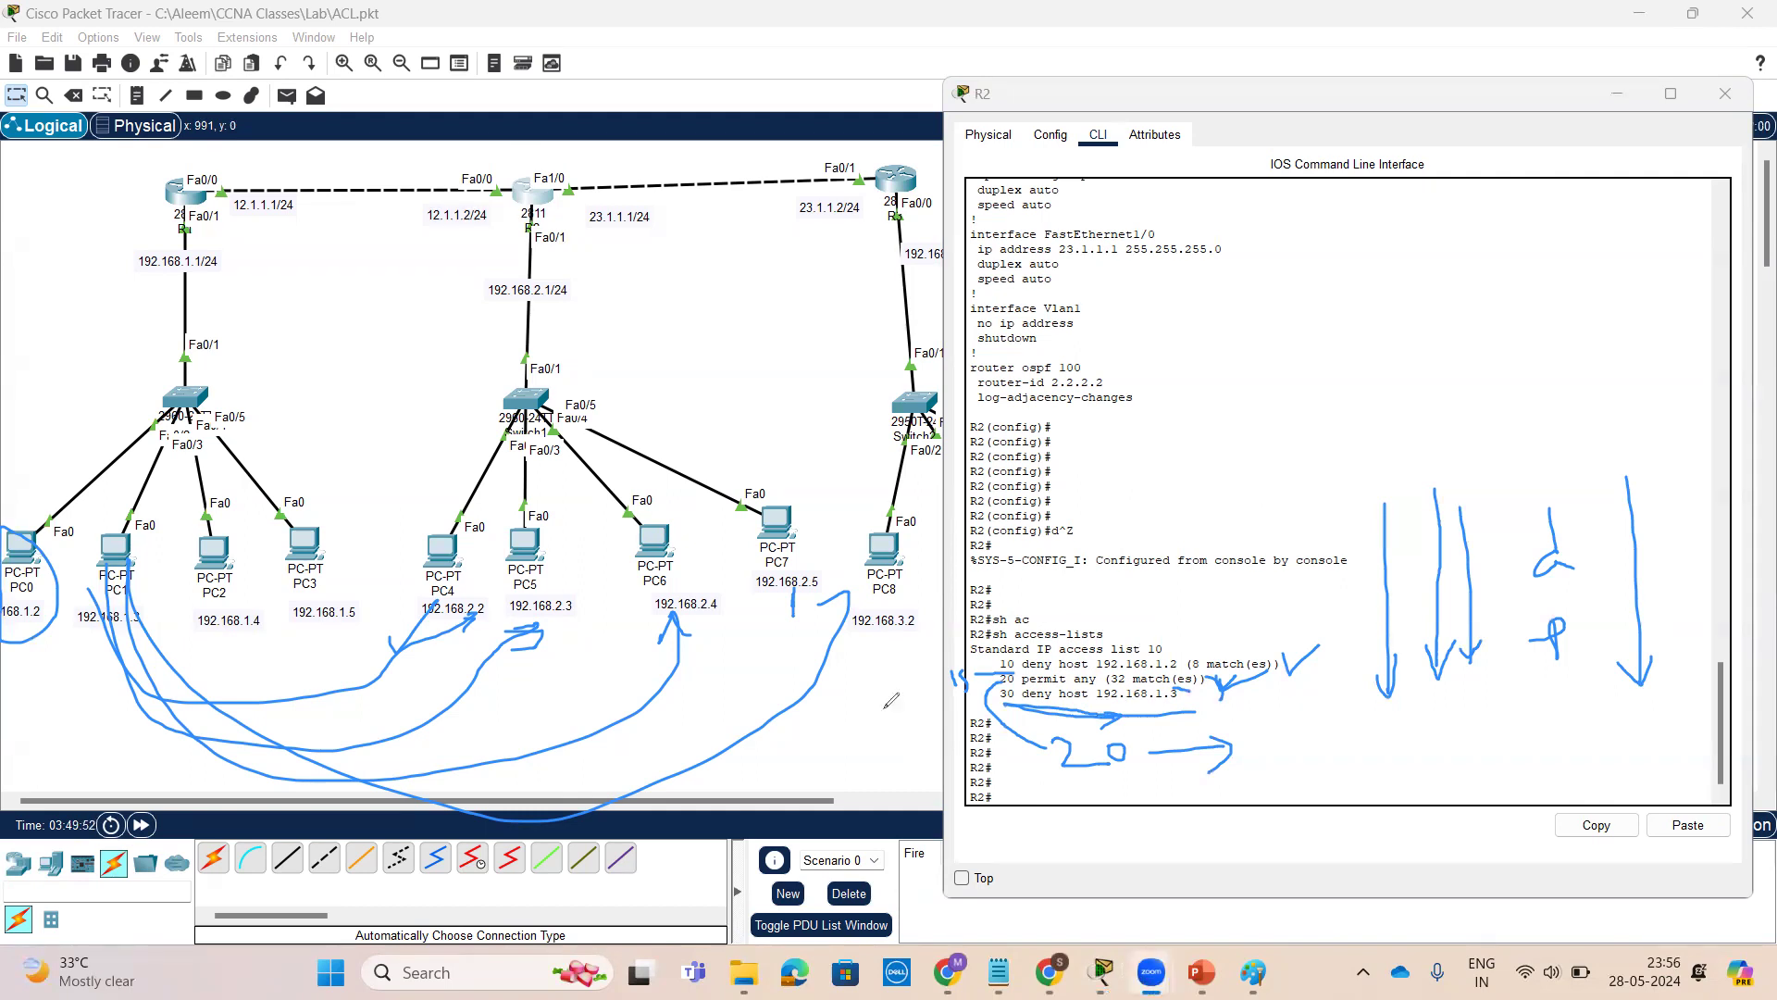
pyautogui.moveTo(1268, 350)
pyautogui.mouseDown()
pyautogui.moveTo(1267, 505)
pyautogui.moveTo(1288, 484)
pyautogui.mouseUp()
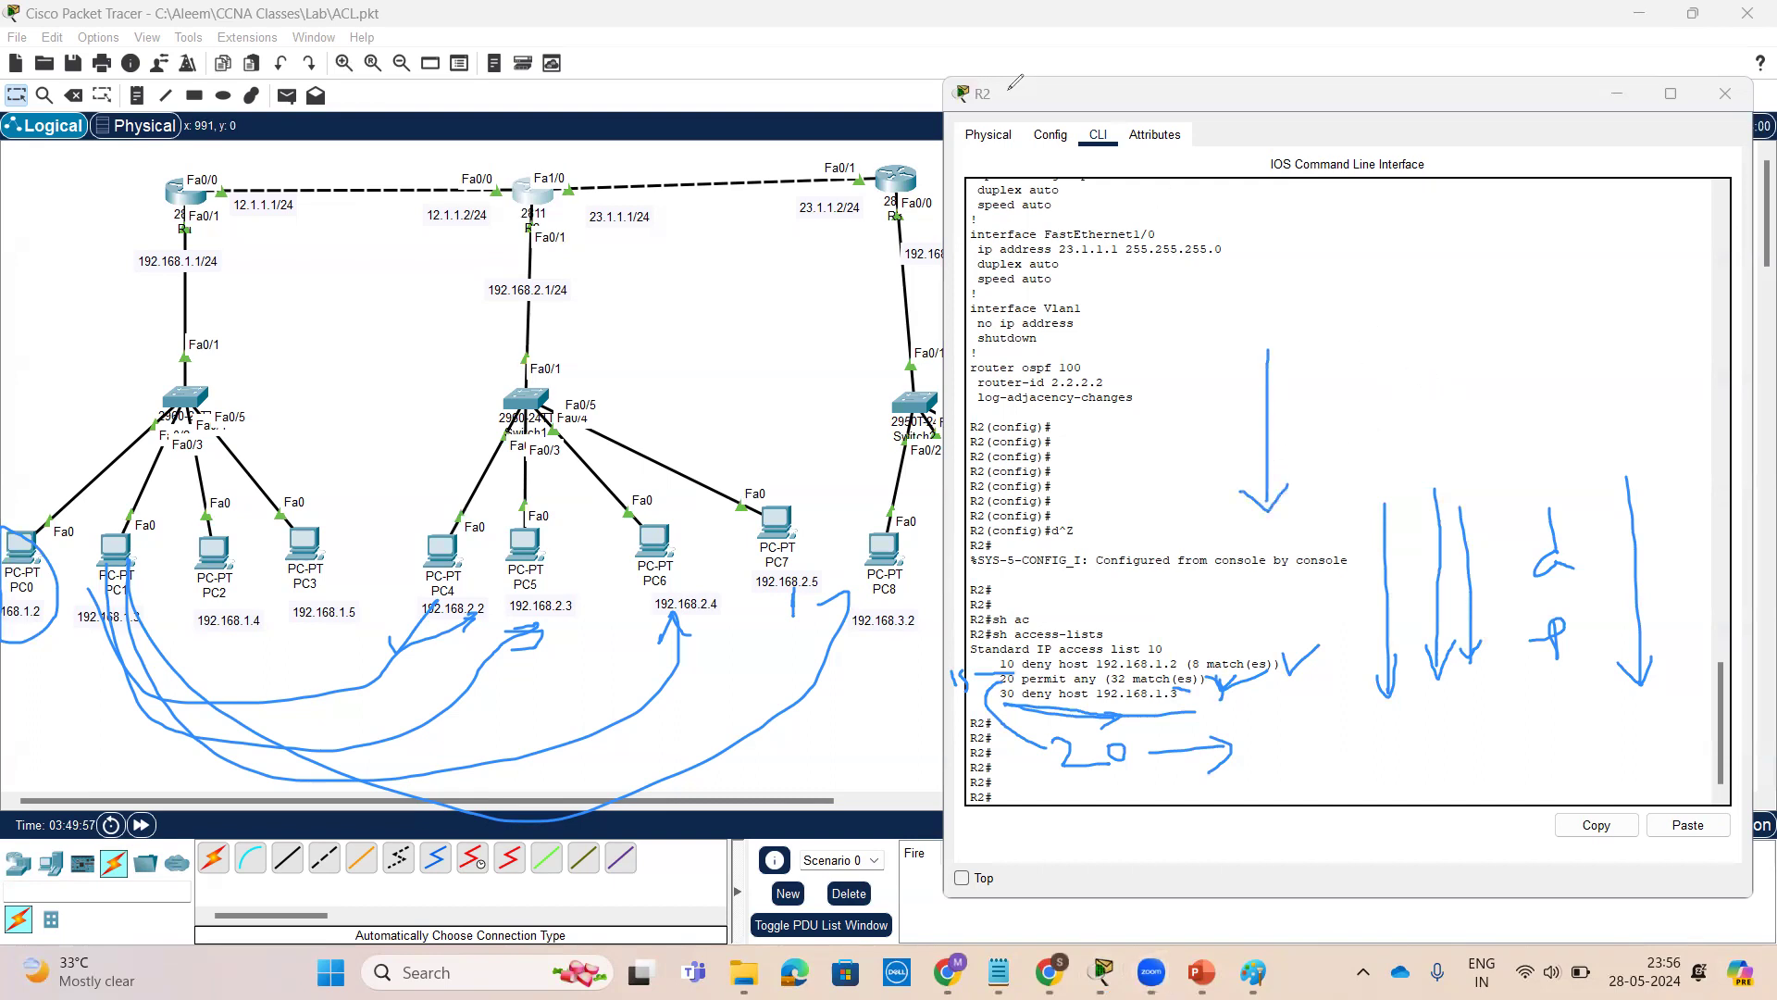
pyautogui.click(1115, 112)
pyautogui.moveTo(1335, 328); pyautogui.dragTo(1334, 463)
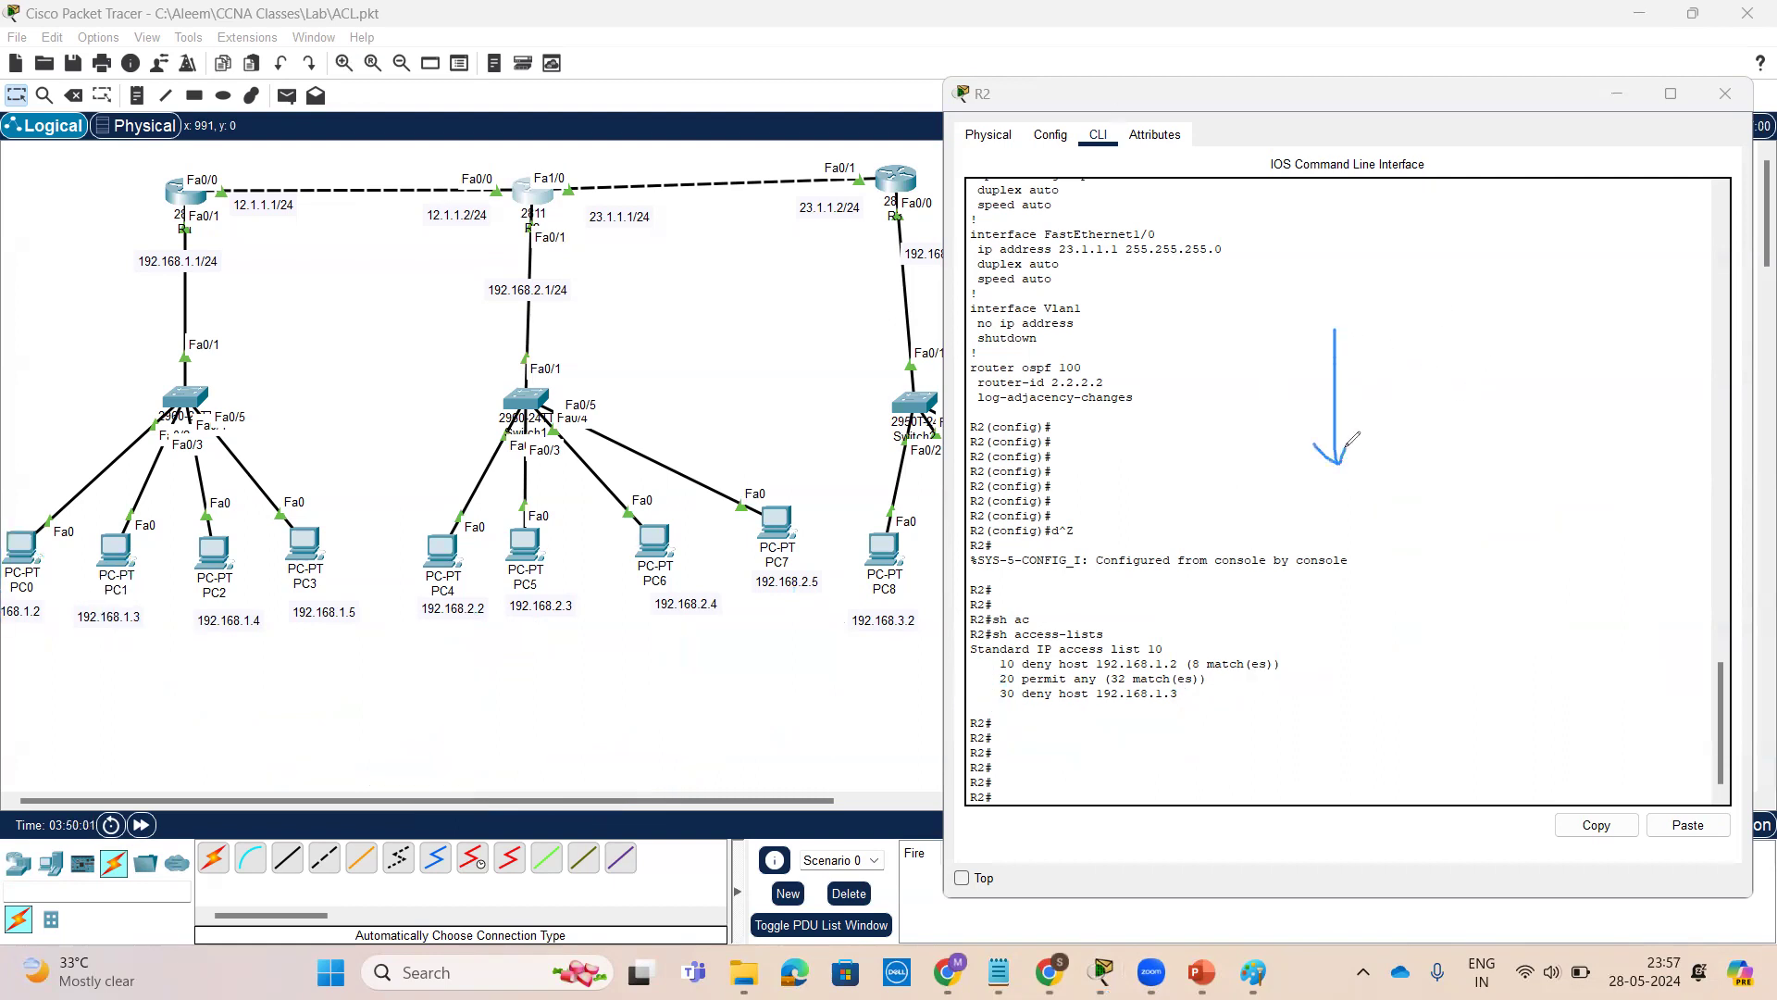
pyautogui.moveTo(1412, 332)
pyautogui.mouseDown()
pyautogui.moveTo(1416, 361)
pyautogui.moveTo(1431, 335)
pyautogui.moveTo(1473, 332)
pyautogui.mouseUp()
pyautogui.moveTo(1399, 379); pyautogui.dragTo(1535, 335)
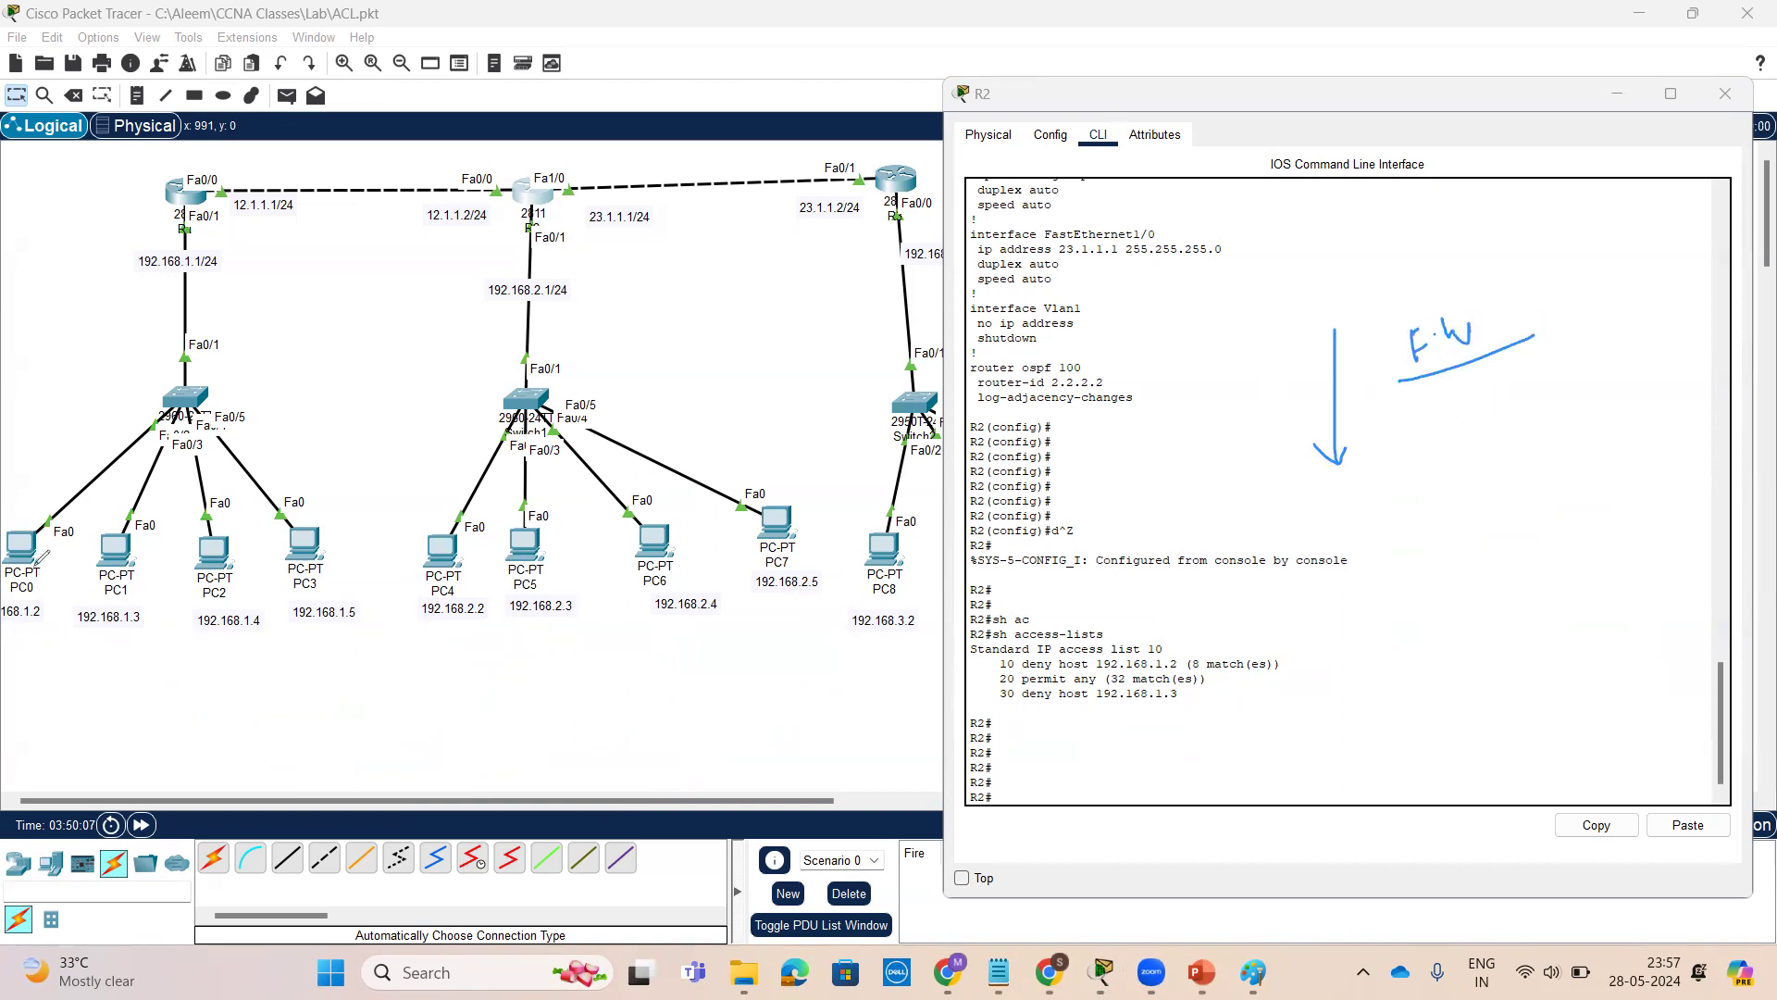
pyautogui.click(1423, 408)
pyautogui.moveTo(25, 509)
pyautogui.mouseDown()
pyautogui.moveTo(14, 634)
pyautogui.moveTo(53, 623)
pyautogui.mouseUp()
pyautogui.moveTo(29, 550)
pyautogui.mouseDown()
pyautogui.moveTo(284, 174)
pyautogui.moveTo(498, 553)
pyautogui.mouseUp()
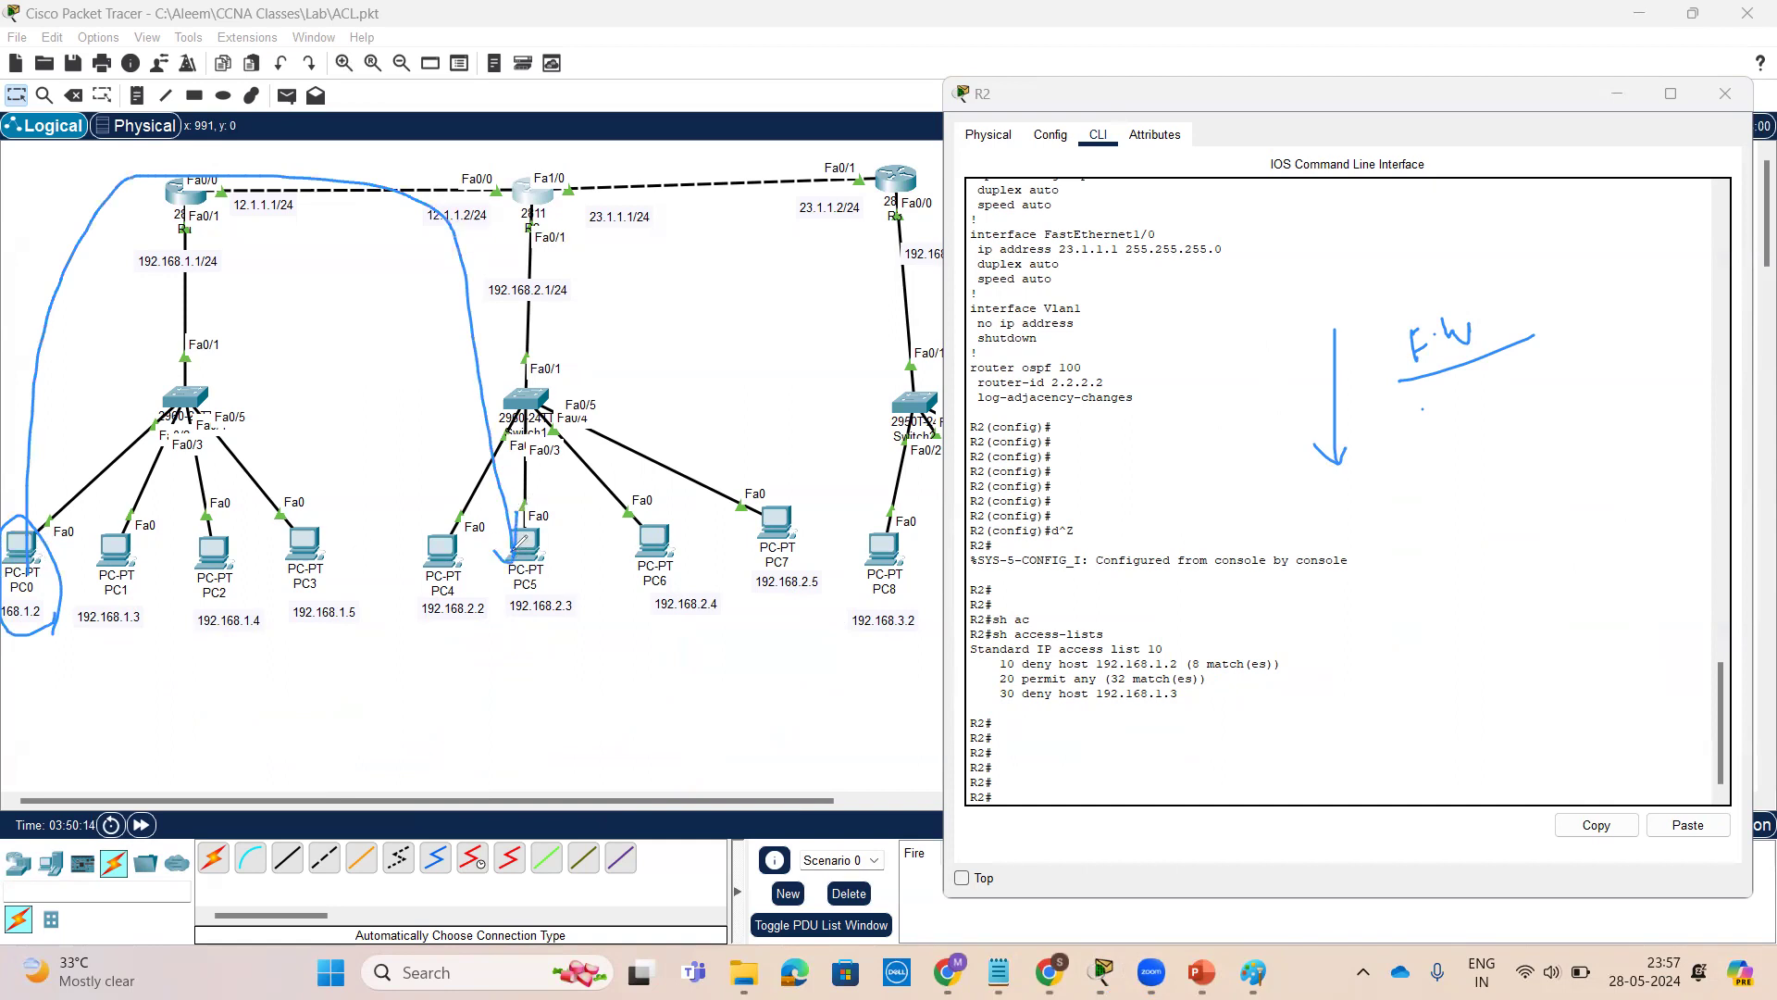
pyautogui.moveTo(69, 315)
pyautogui.mouseDown()
pyautogui.moveTo(83, 310)
pyautogui.moveTo(70, 345)
pyautogui.mouseUp()
pyautogui.click(128, 306)
pyautogui.moveTo(167, 611)
pyautogui.mouseDown()
pyautogui.moveTo(116, 504)
pyautogui.moveTo(102, 653)
pyautogui.moveTo(162, 630)
pyautogui.mouseUp()
pyautogui.moveTo(139, 533); pyautogui.dragTo(176, 350)
pyautogui.moveTo(229, 286)
pyautogui.mouseDown()
pyautogui.moveTo(477, 445)
pyautogui.moveTo(483, 483)
pyautogui.mouseUp()
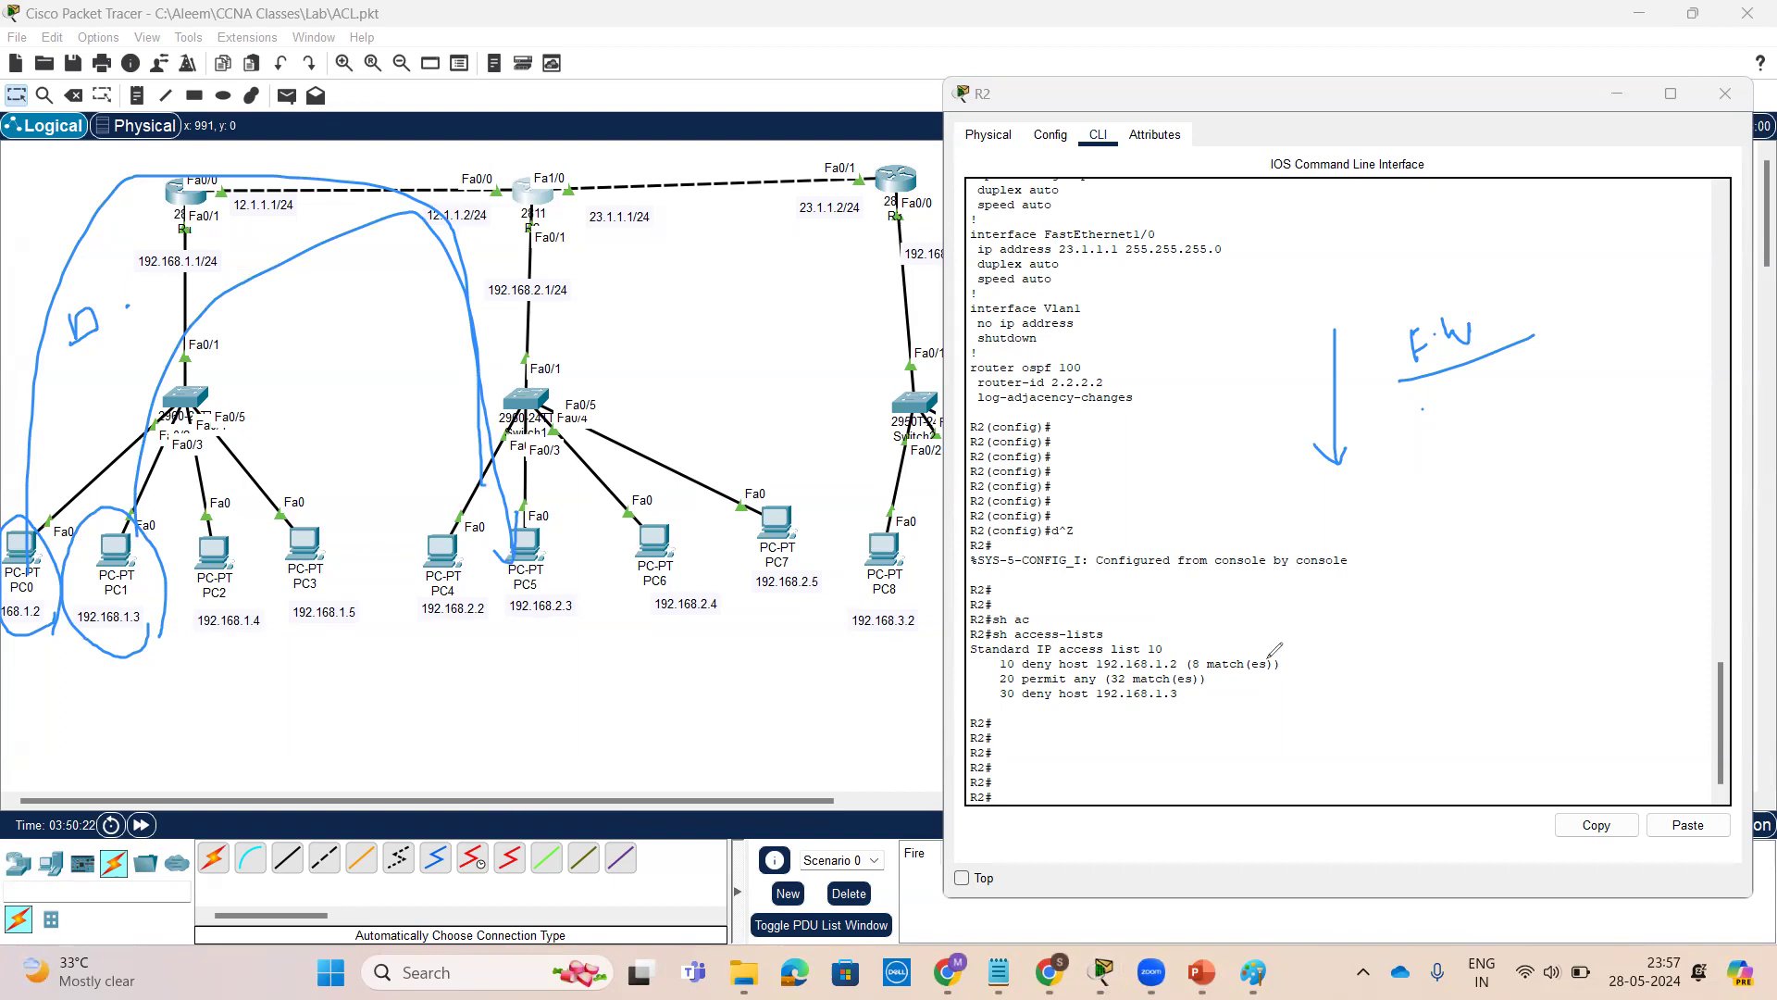
pyautogui.moveTo(1286, 658)
pyautogui.mouseDown()
pyautogui.moveTo(1348, 626)
pyautogui.moveTo(1342, 680)
pyautogui.mouseUp()
pyautogui.moveTo(92, 637); pyautogui.dragTo(148, 638)
pyautogui.moveTo(1176, 650); pyautogui.dragTo(1222, 625)
pyautogui.moveTo(1218, 686); pyautogui.dragTo(1278, 674)
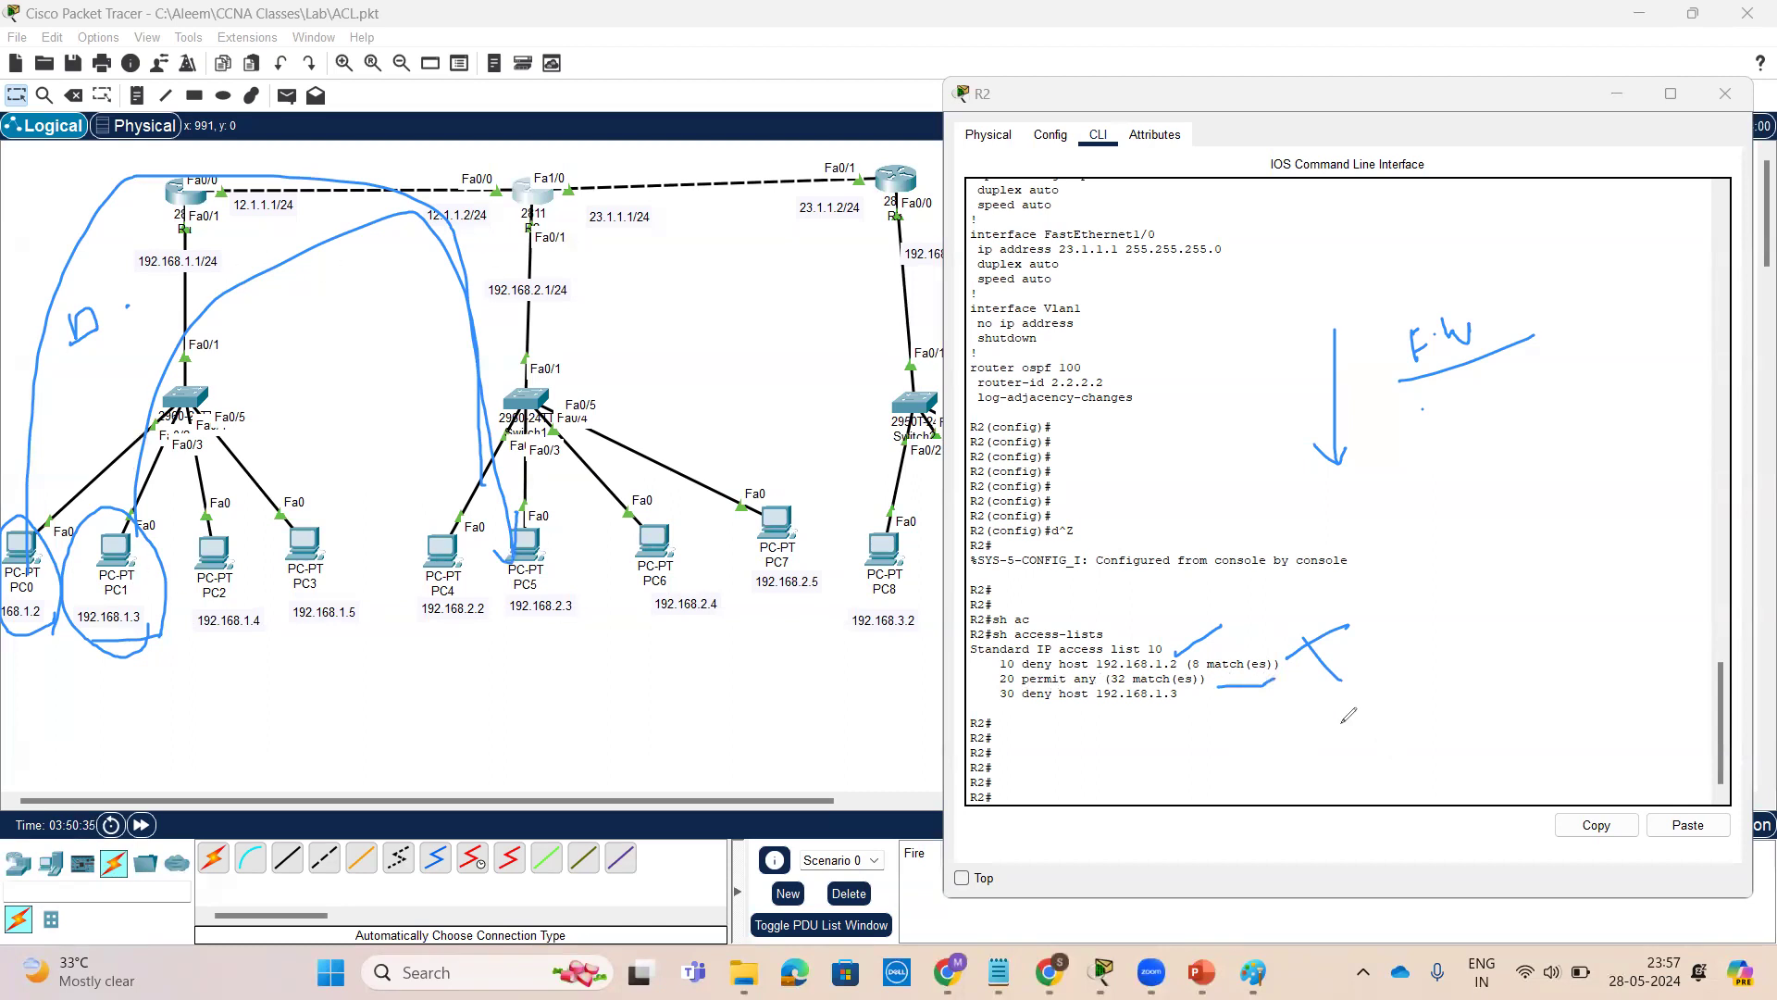
pyautogui.moveTo(1183, 696); pyautogui.dragTo(1402, 716)
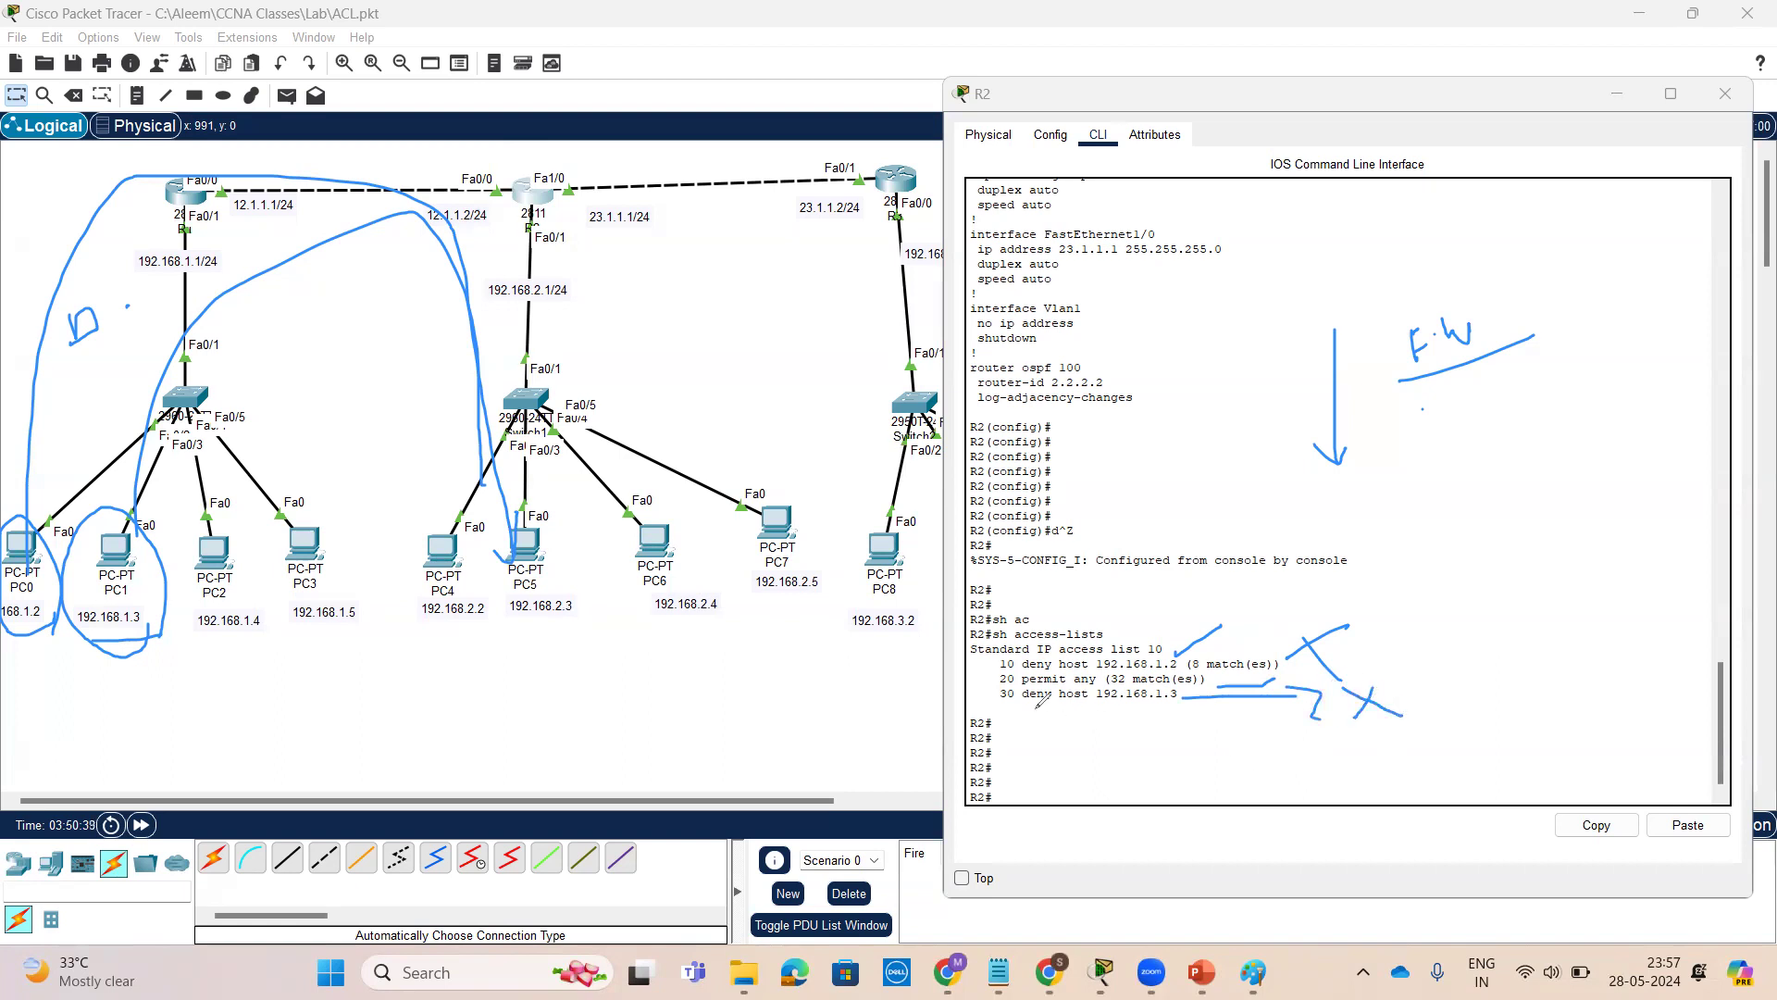
pyautogui.moveTo(1000, 651)
pyautogui.mouseDown()
pyautogui.moveTo(995, 664)
pyautogui.moveTo(1048, 613)
pyautogui.mouseUp()
pyautogui.moveTo(1138, 657); pyautogui.dragTo(1126, 671)
pyautogui.moveTo(1505, 532); pyautogui.dragTo(1527, 730)
pyautogui.moveTo(1508, 700)
pyautogui.mouseDown()
pyautogui.moveTo(1527, 730)
pyautogui.moveTo(1553, 662)
pyautogui.mouseUp()
pyautogui.moveTo(1579, 514)
pyautogui.mouseDown()
pyautogui.moveTo(1631, 727)
pyautogui.moveTo(1649, 668)
pyautogui.mouseUp()
pyautogui.moveTo(1651, 513); pyautogui.dragTo(1701, 674)
pyautogui.moveTo(1653, 591); pyautogui.dragTo(1650, 620)
pyautogui.moveTo(1657, 604)
pyautogui.mouseDown()
pyautogui.moveTo(1706, 558)
pyautogui.moveTo(1676, 622)
pyautogui.mouseUp()
pyautogui.moveTo(1522, 546); pyautogui.dragTo(1552, 475)
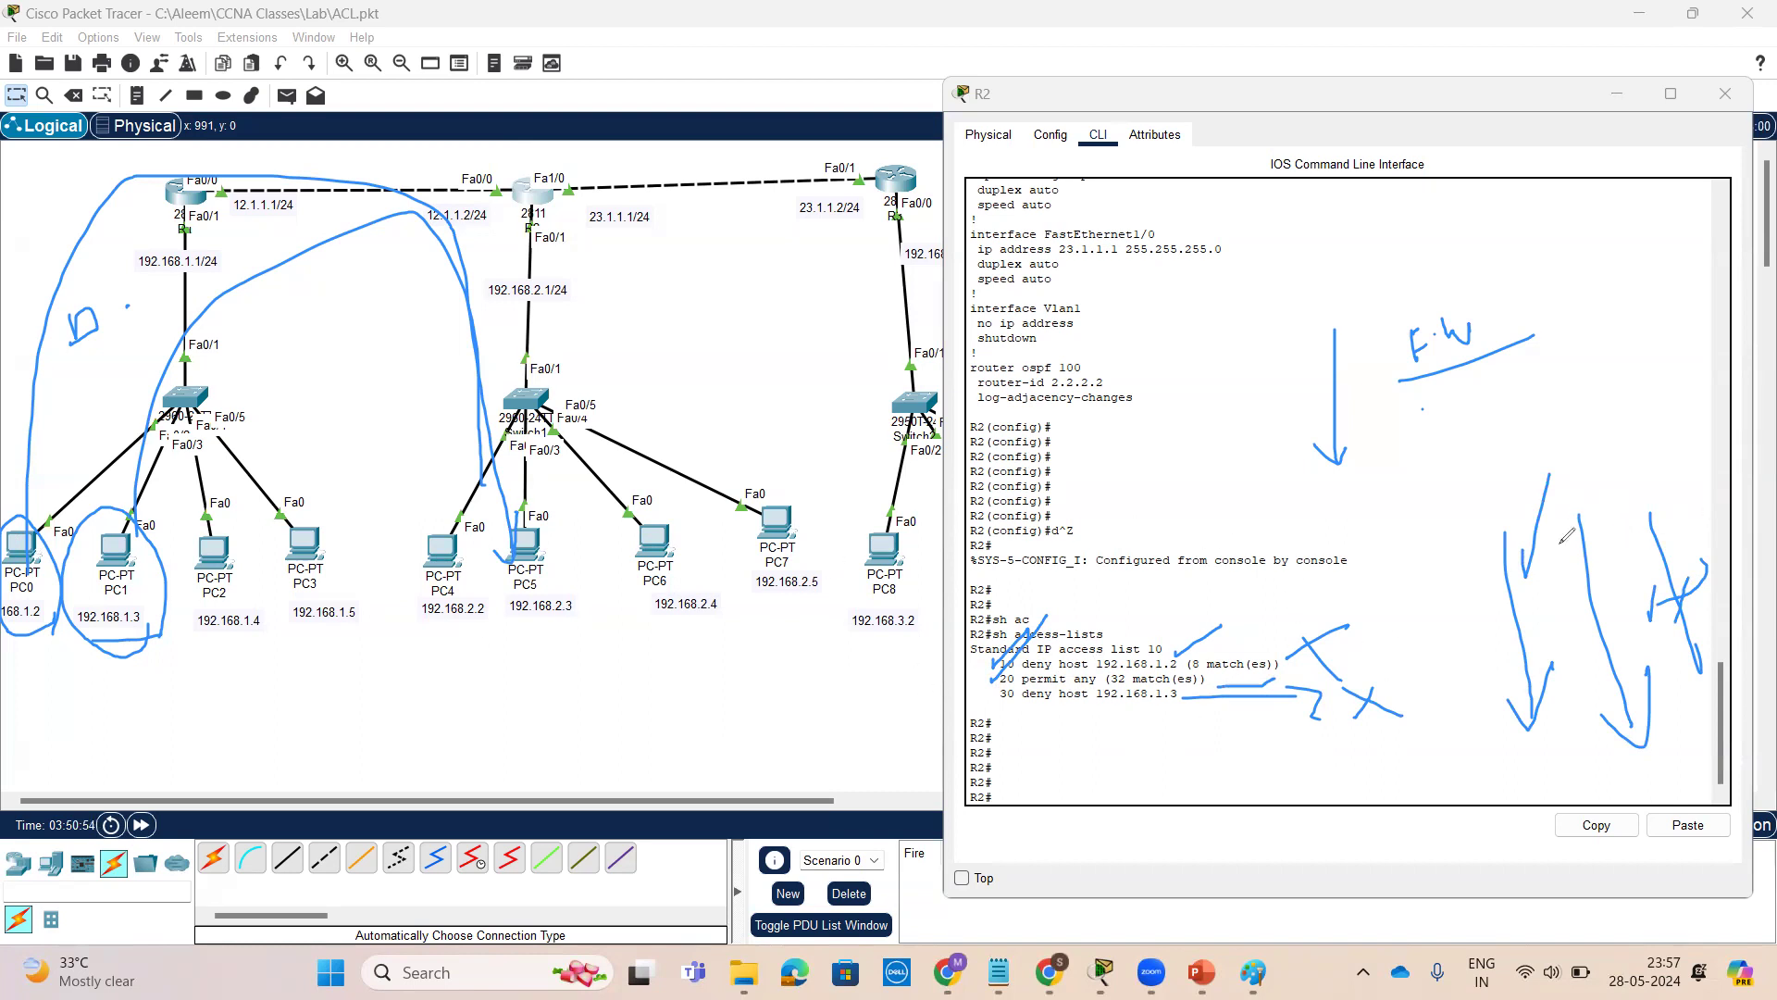
pyautogui.moveTo(1622, 439); pyautogui.dragTo(1603, 515)
pyautogui.moveTo(1089, 709); pyautogui.dragTo(1029, 706)
pyautogui.click(1618, 94)
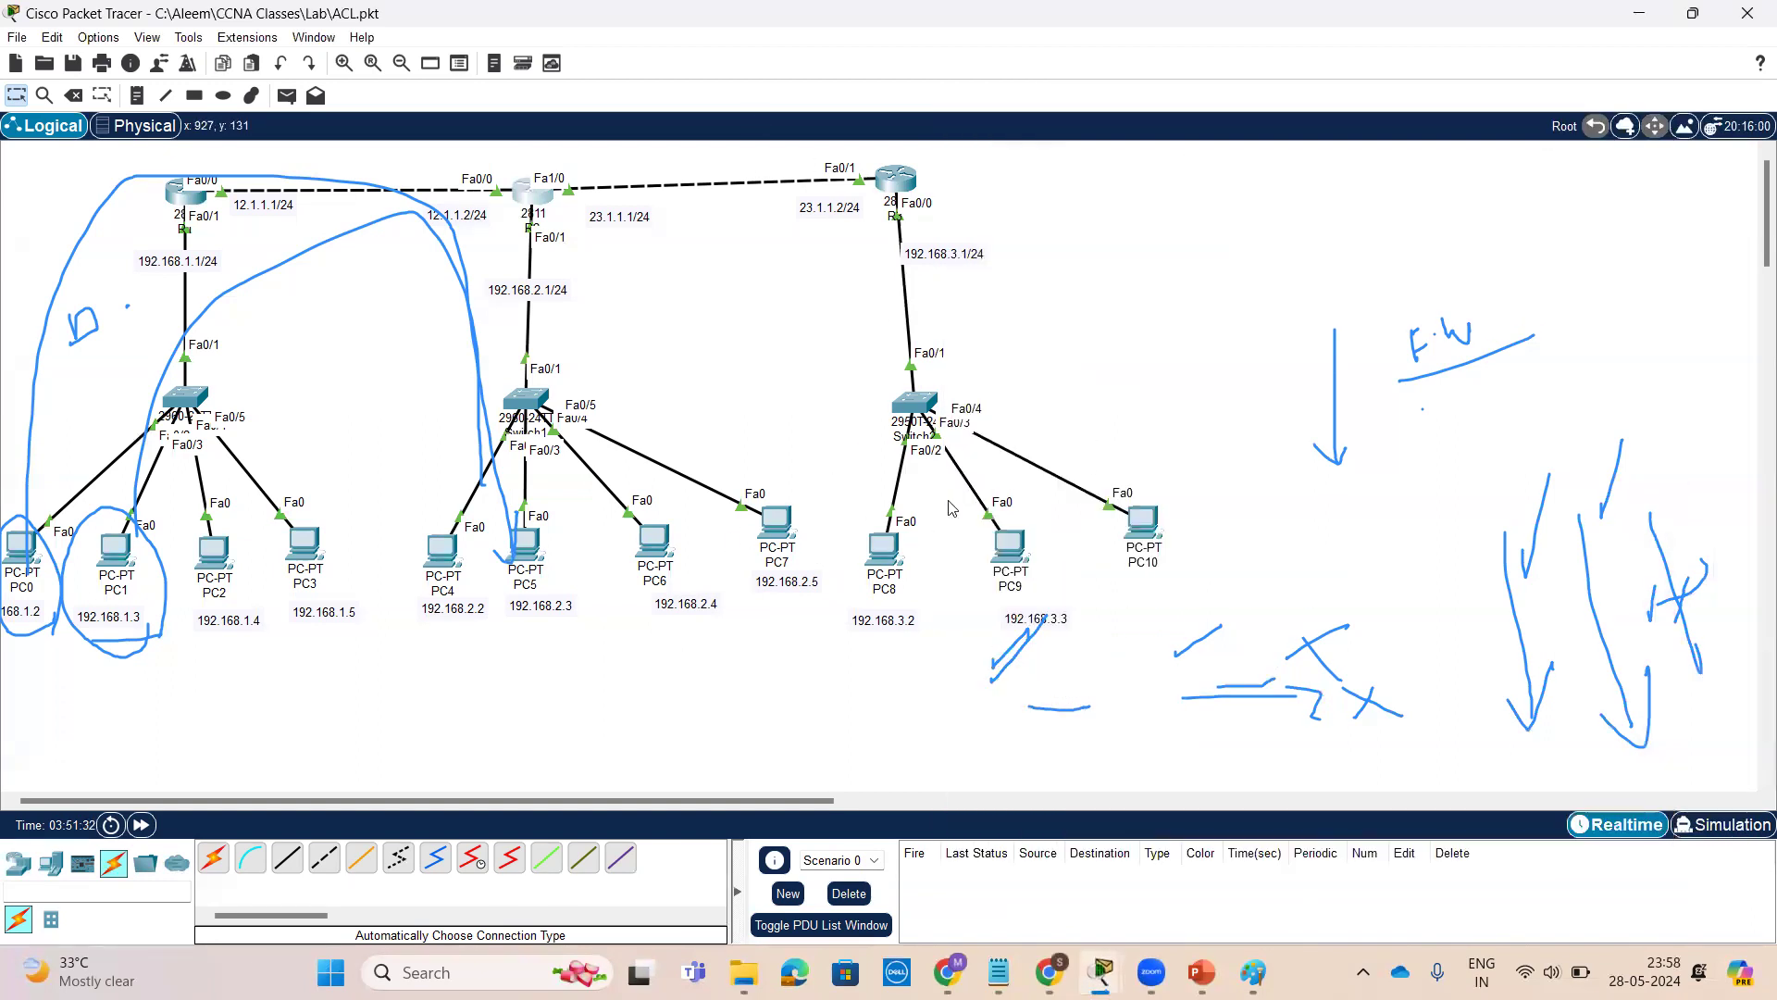
pyautogui.moveTo(1130, 477)
pyautogui.mouseDown()
pyautogui.moveTo(1038, 617)
pyautogui.moveTo(1102, 451)
pyautogui.mouseUp()
pyautogui.moveTo(936, 638)
pyautogui.mouseDown()
pyautogui.moveTo(954, 504)
pyautogui.moveTo(705, 361)
pyautogui.moveTo(667, 428)
pyautogui.moveTo(701, 421)
pyautogui.mouseUp()
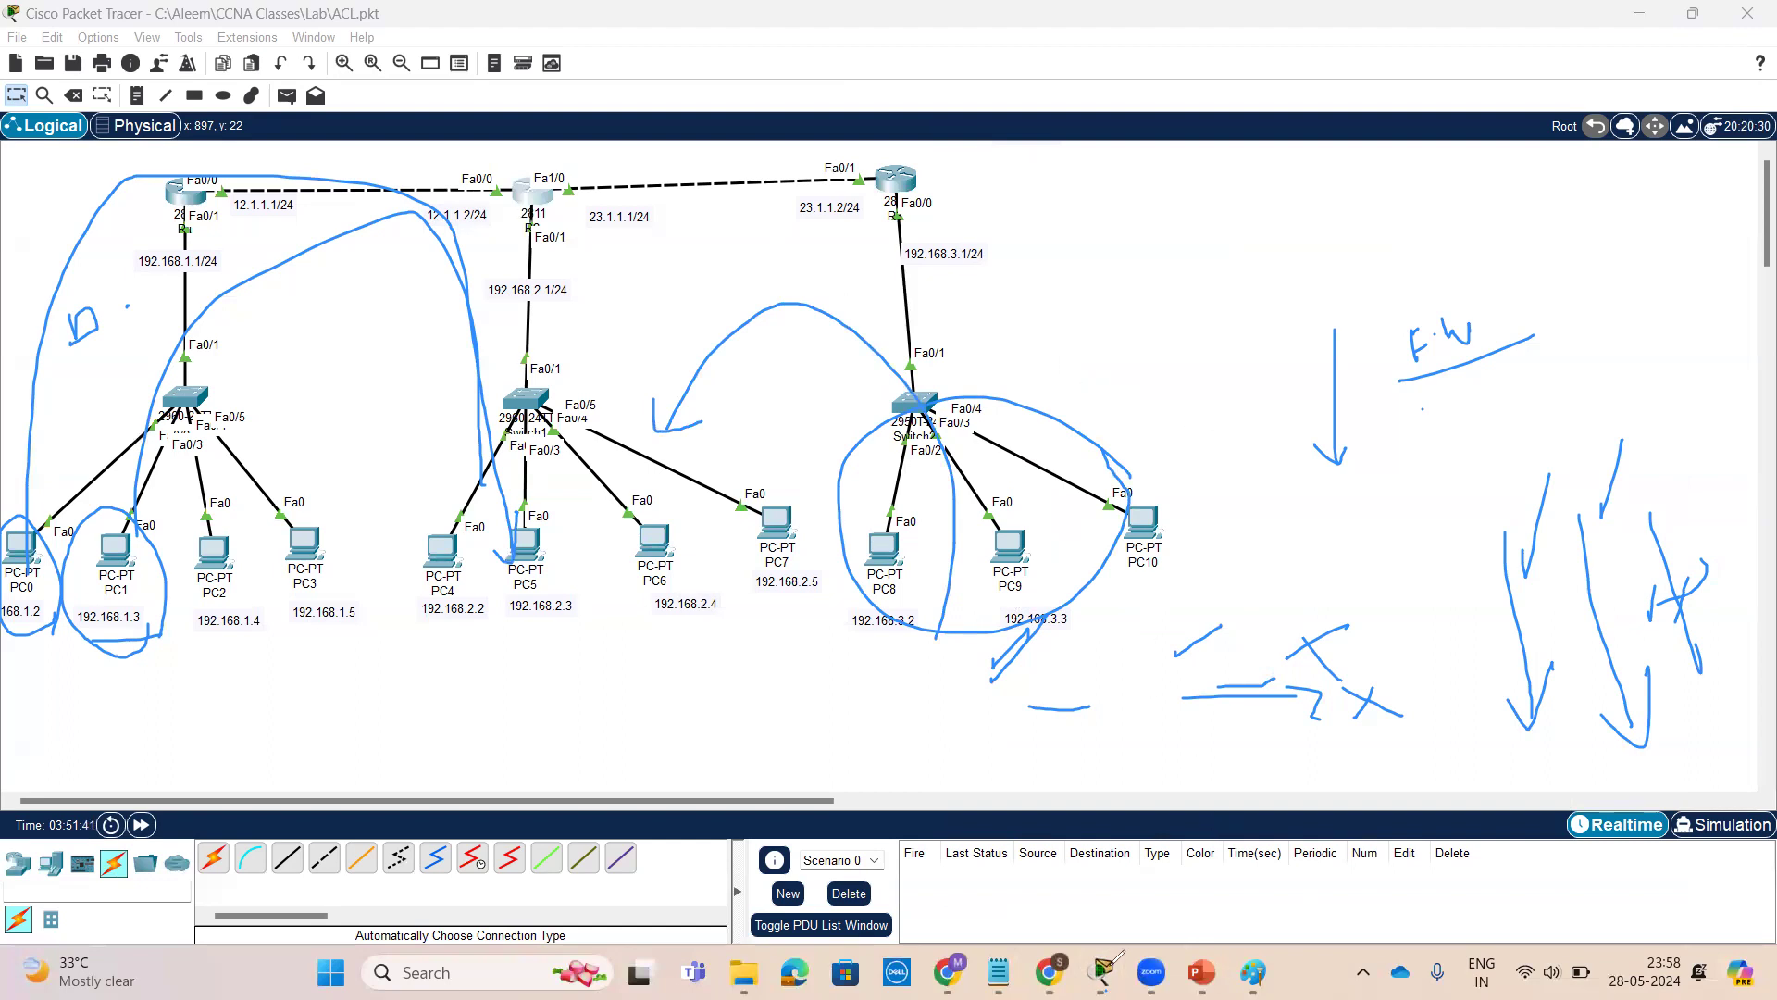
pyautogui.moveTo(1103, 972)
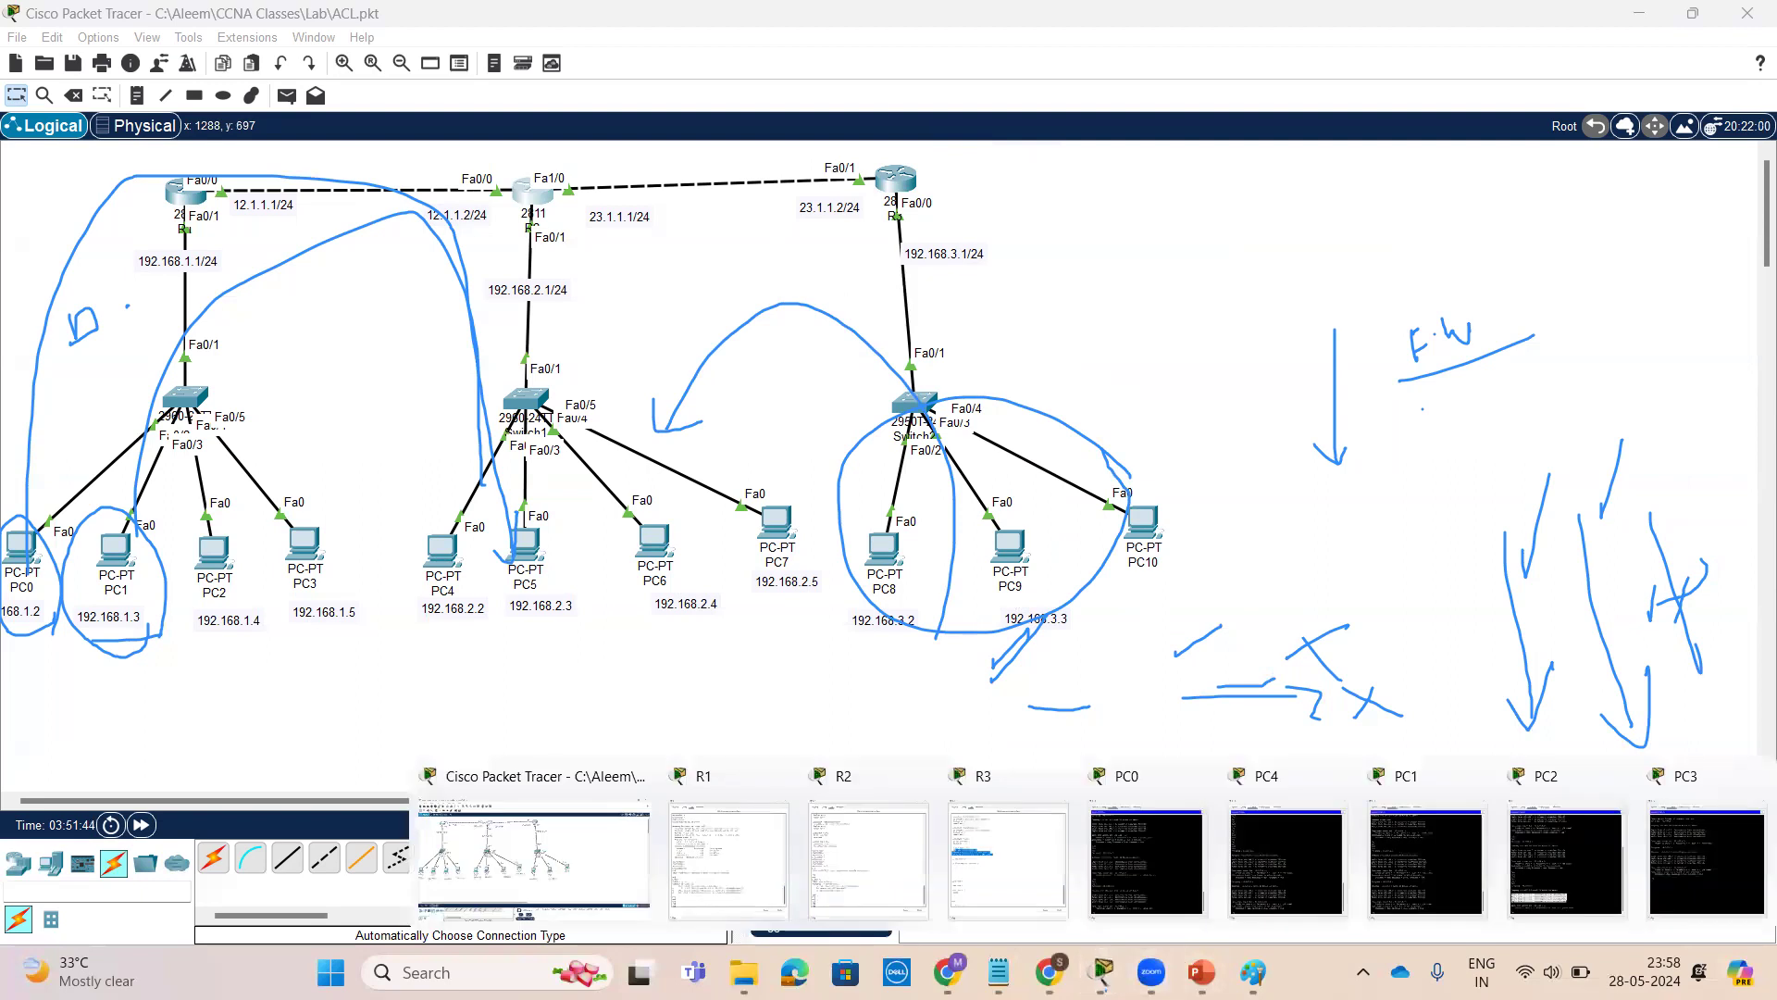
pyautogui.click(856, 815)
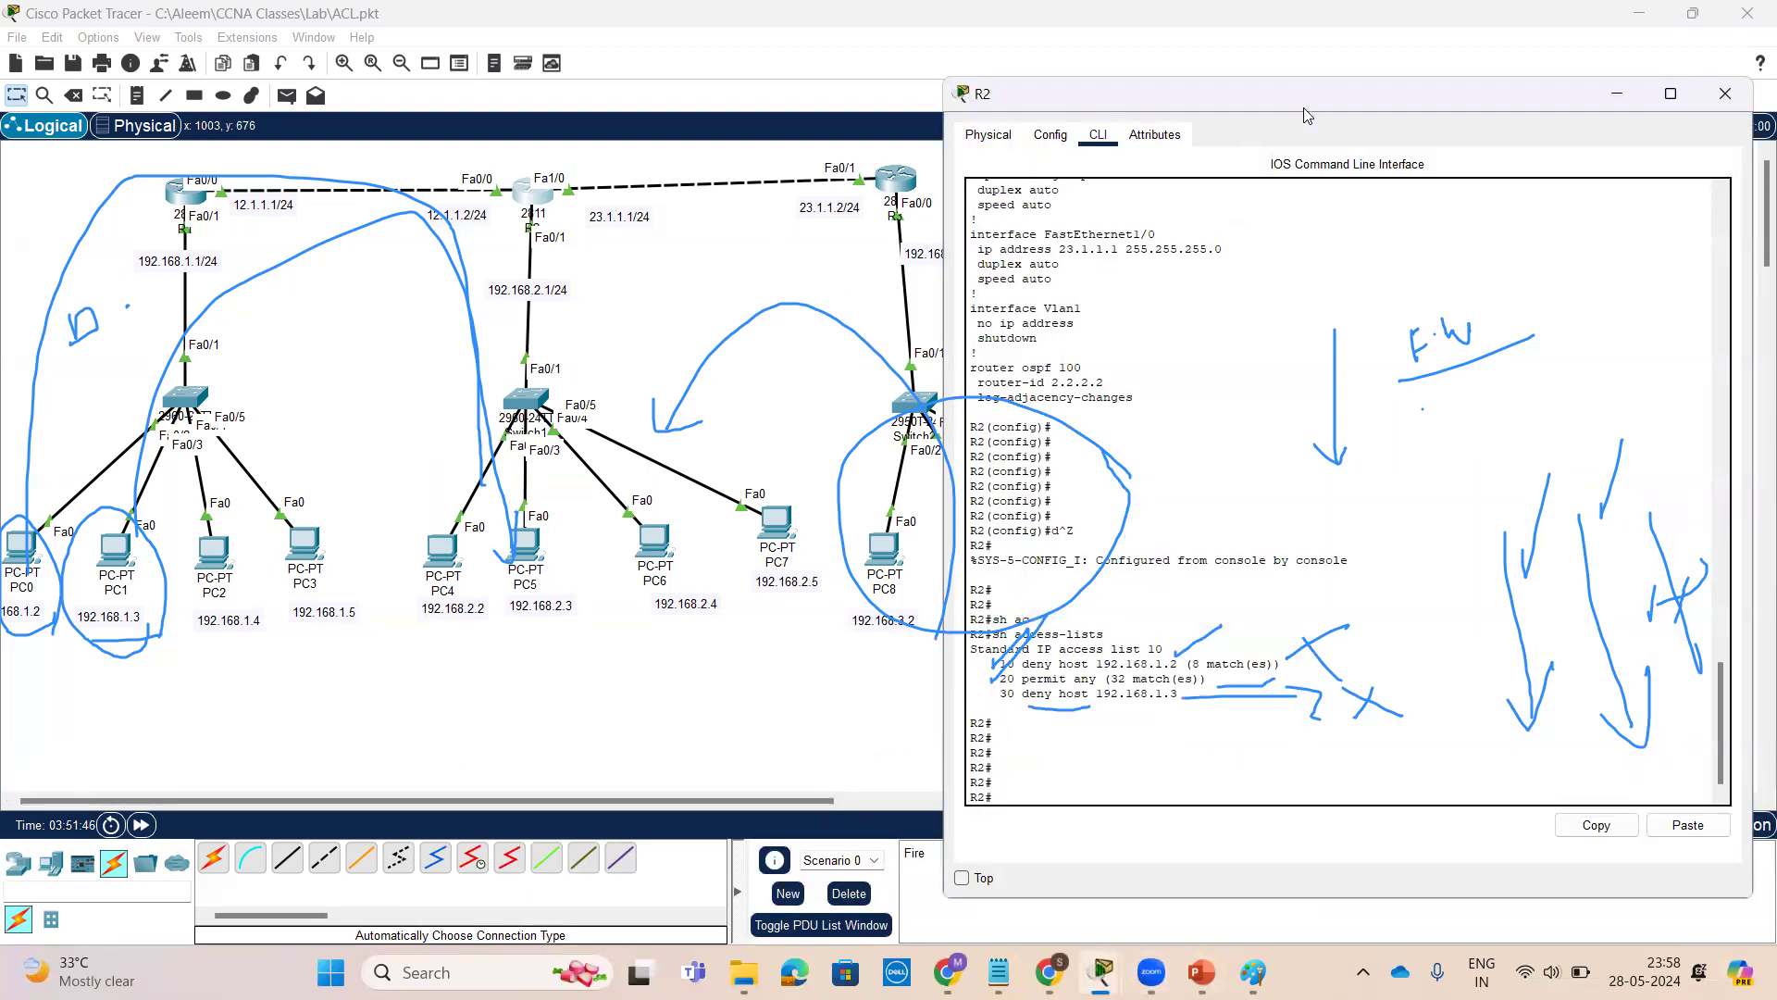
# Open PC8's command prompt and ping 192.168.2.3
pyautogui.click(884, 547)
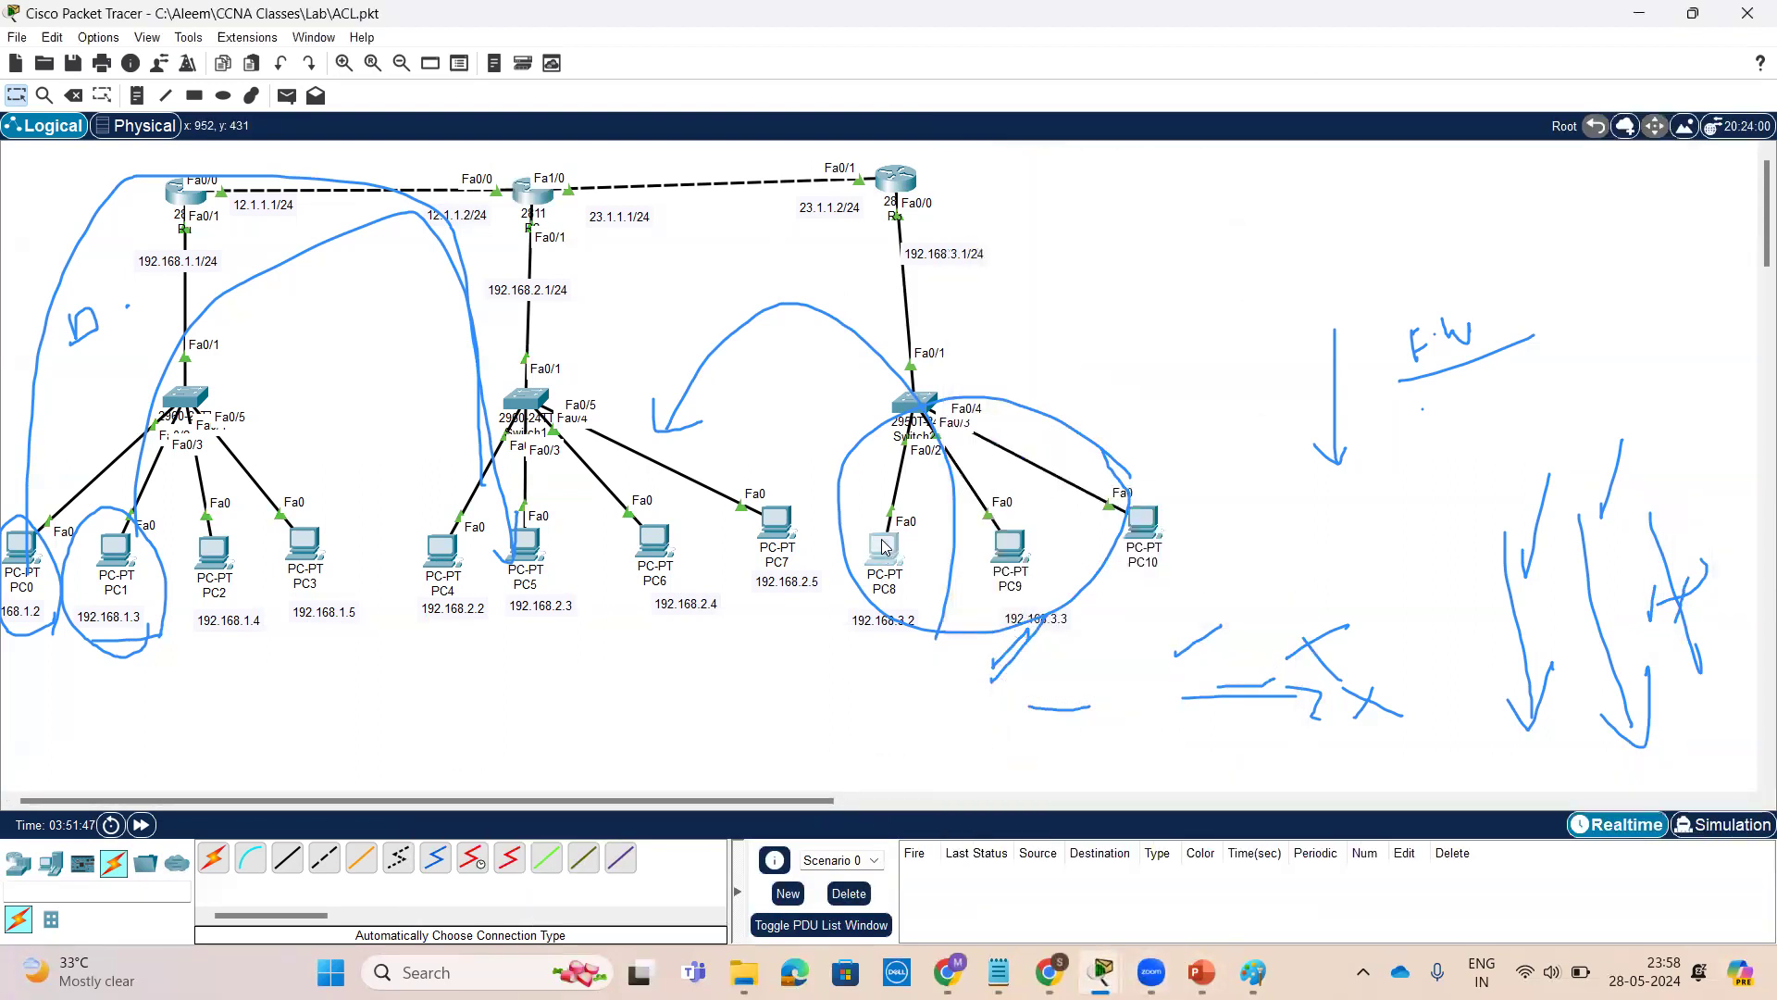
pyautogui.click(884, 551)
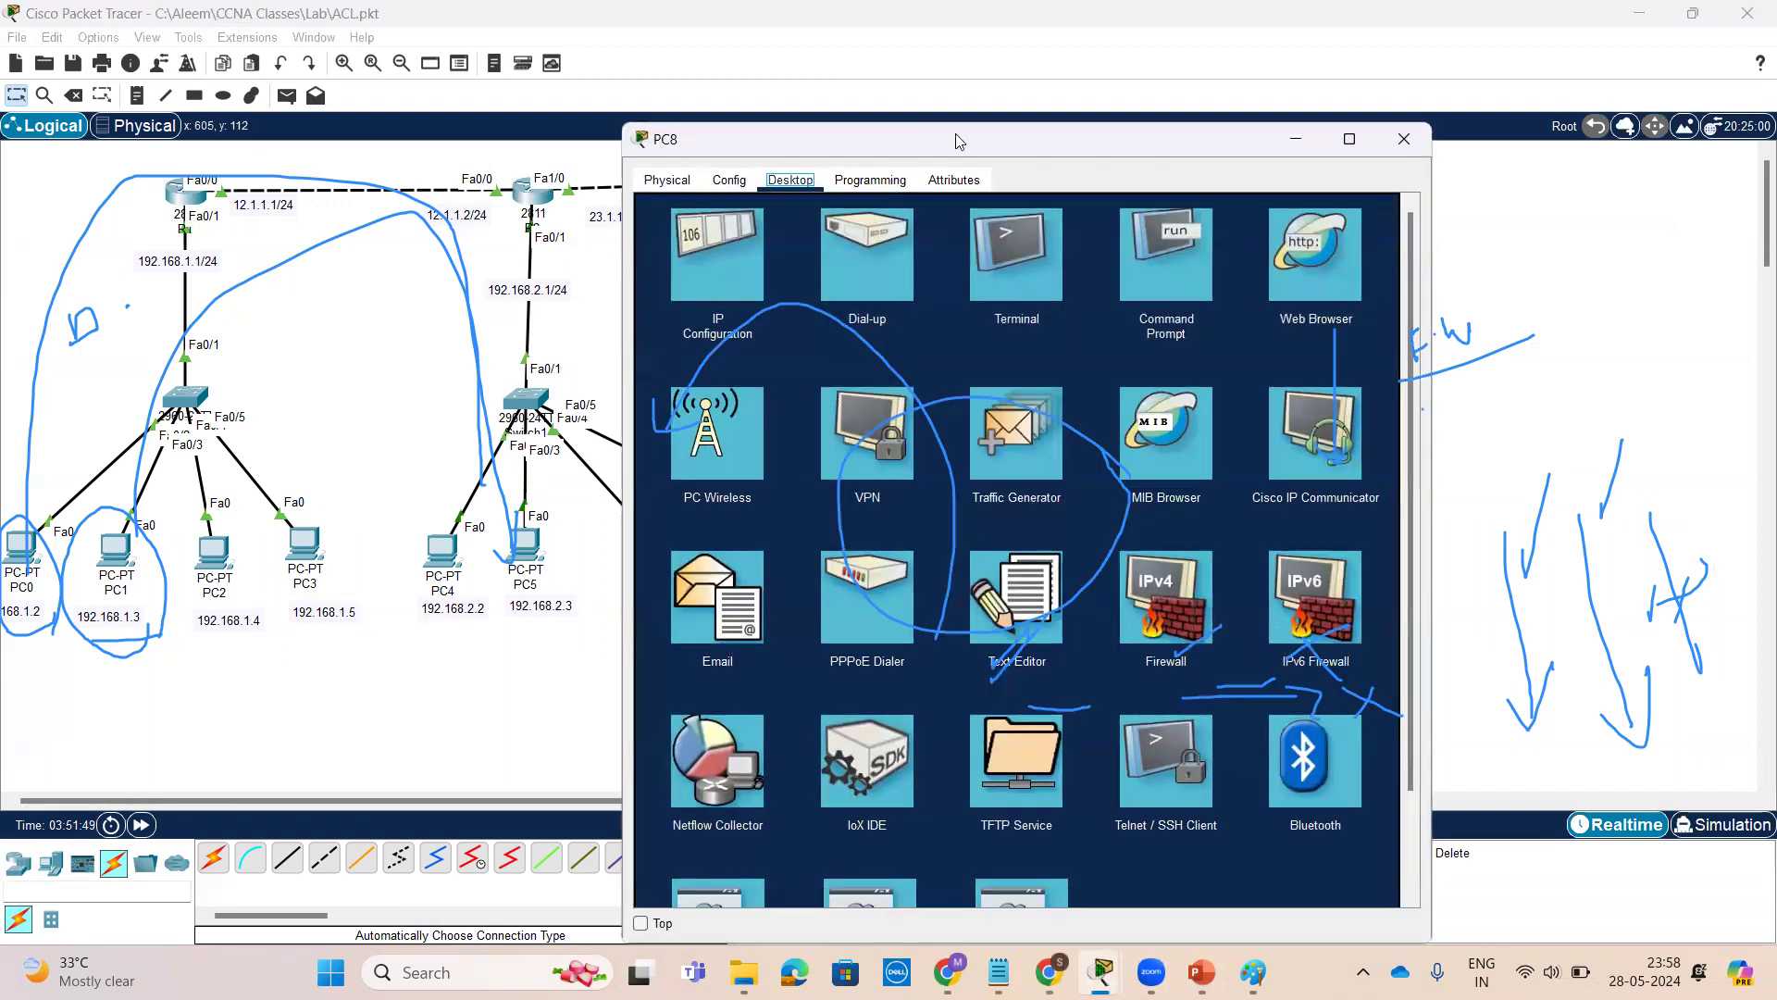
pyautogui.moveTo(1033, 131); pyautogui.dragTo(1360, 29)
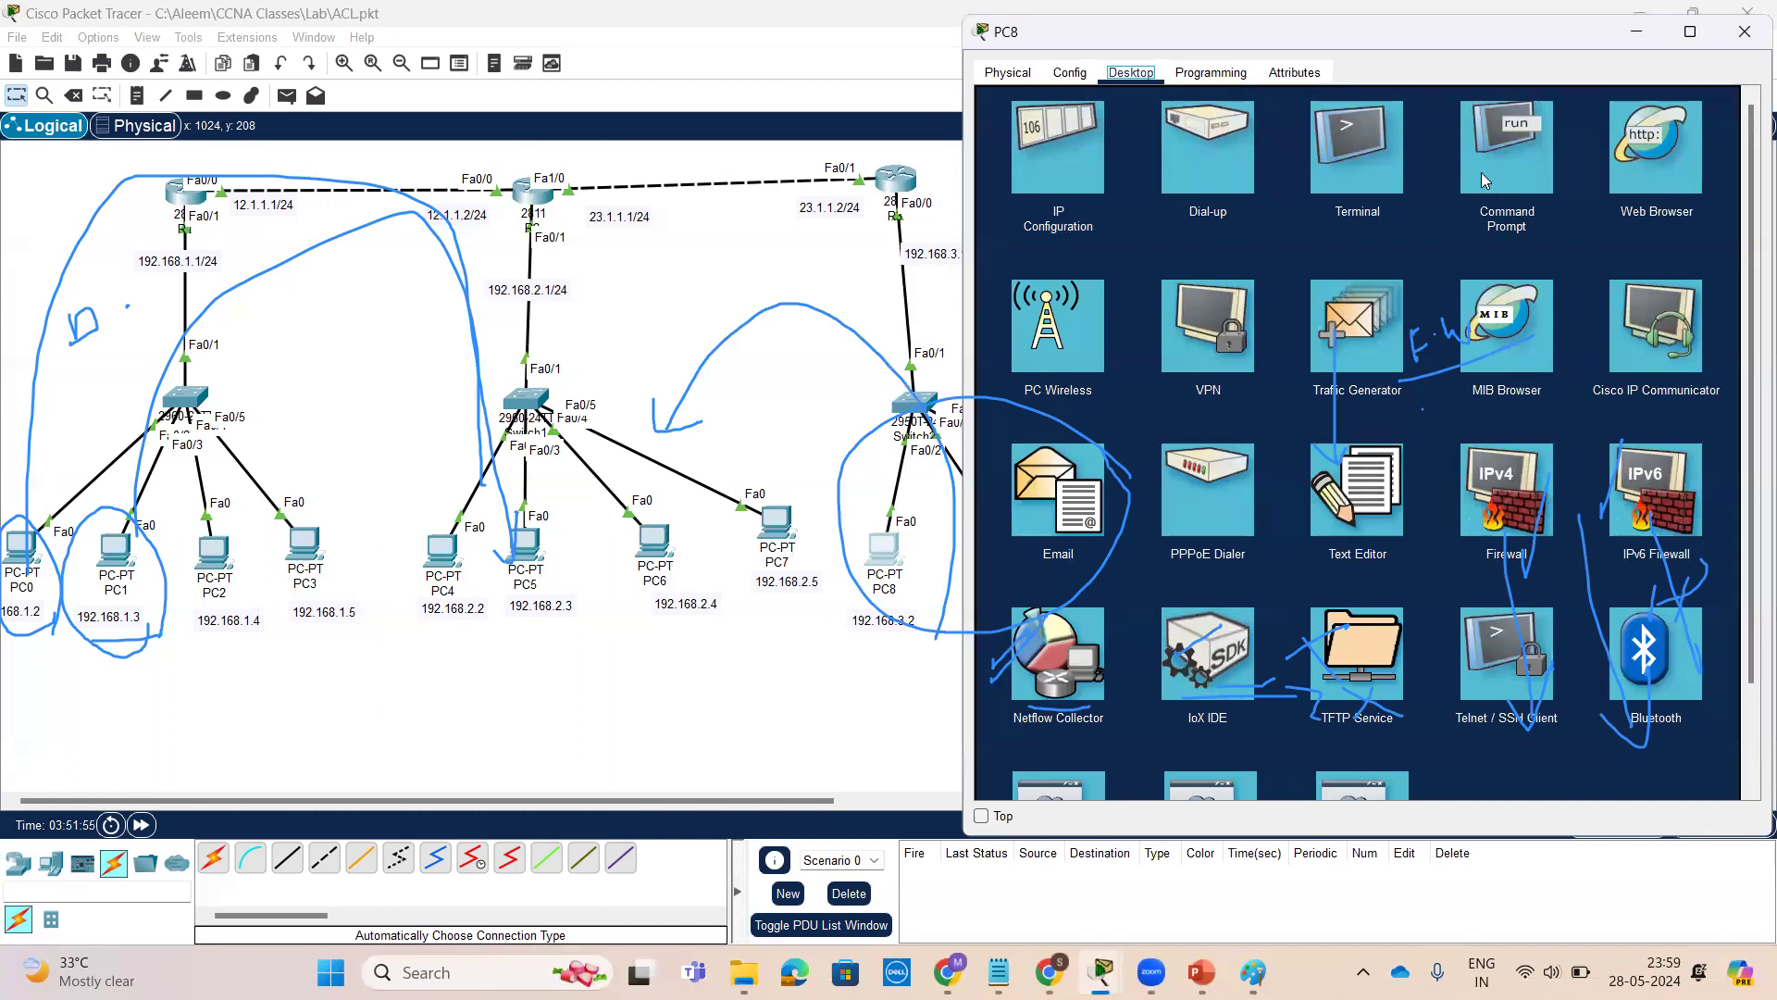
pyautogui.click(1511, 152)
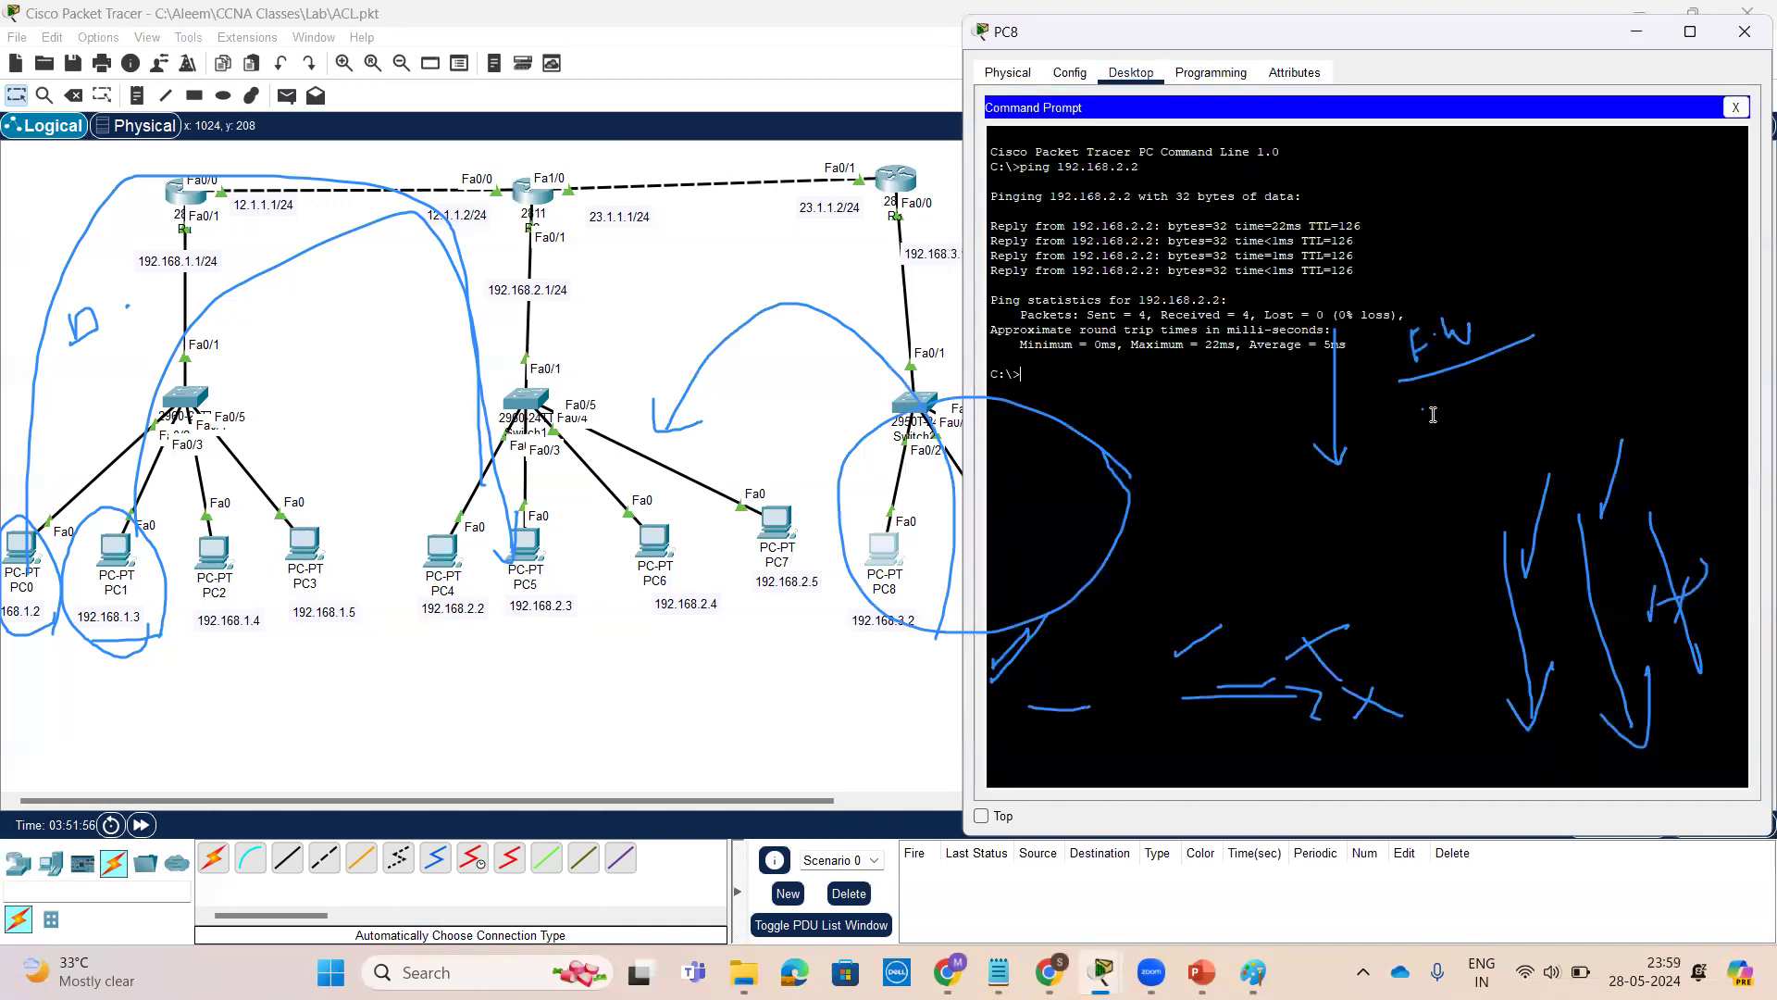
pyautogui.click(1115, 72)
pyautogui.click(1461, 344)
pyautogui.press('Return')
pyautogui.press('Return')
pyautogui.press('Up')
pyautogui.write('3')
pyautogui.press('Return')
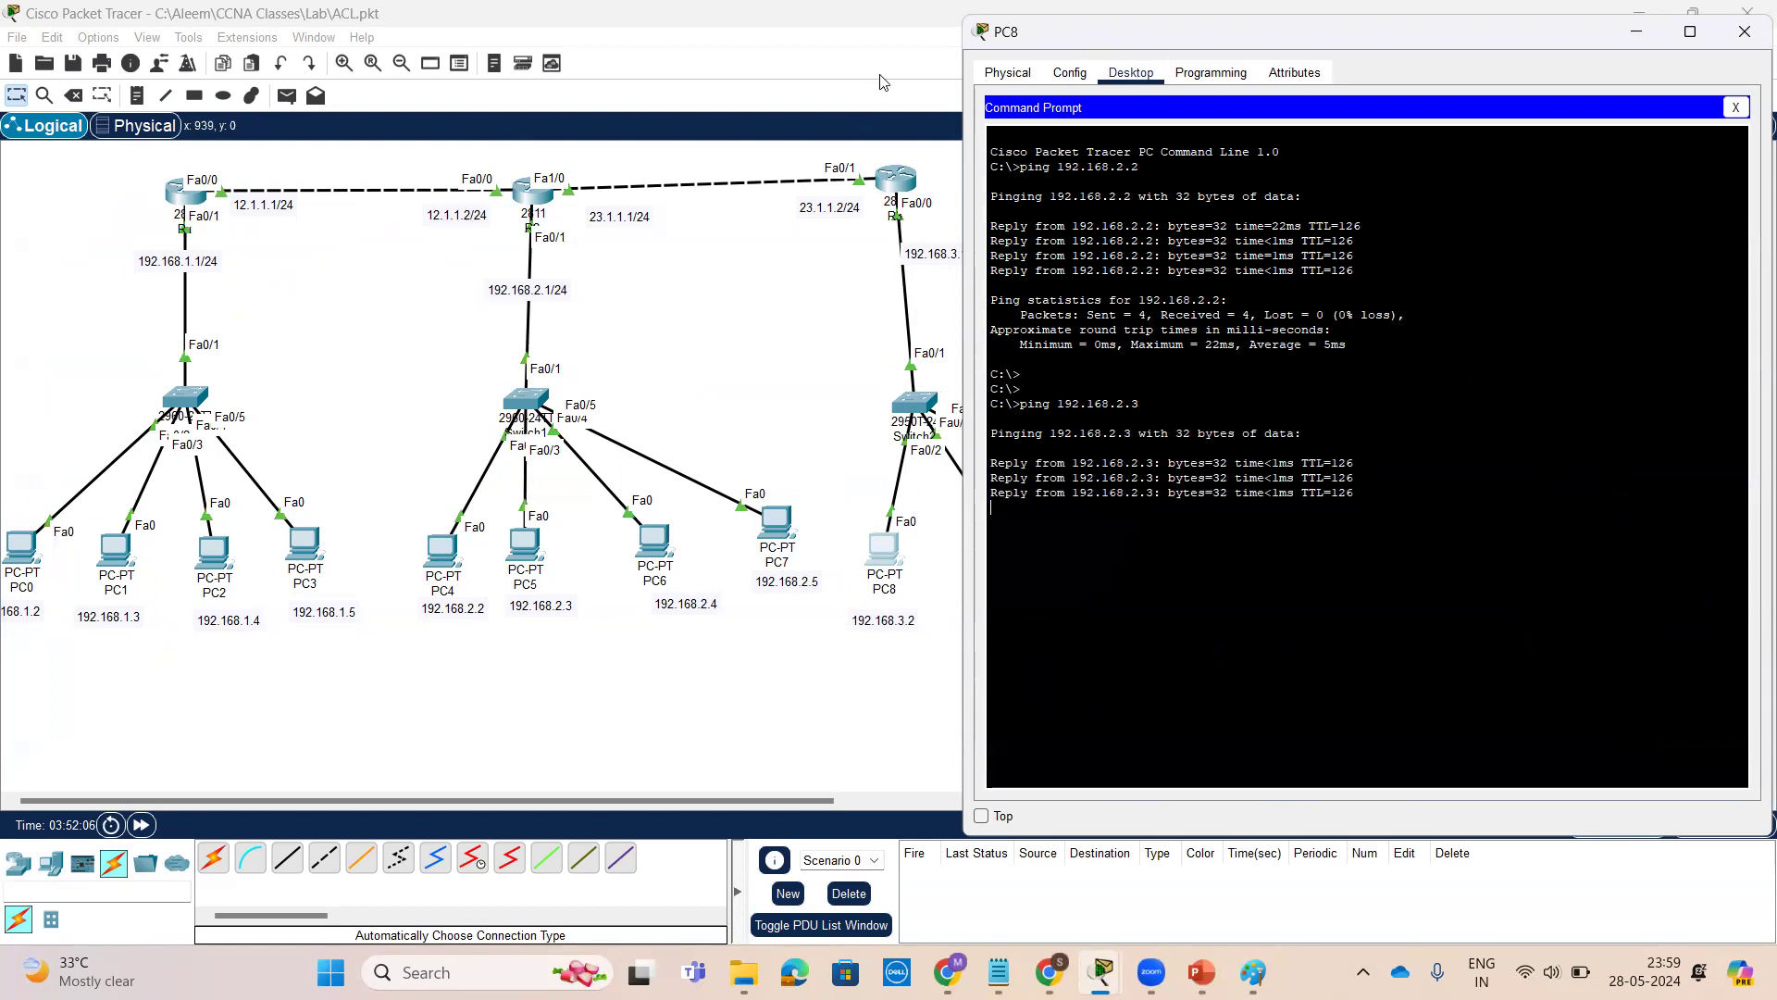
# From PC8, ping 192.168.2.4 and then 192.168.2.5
pyautogui.moveTo(865, 545)
pyautogui.mouseDown()
pyautogui.moveTo(514, 431)
pyautogui.moveTo(497, 519)
pyautogui.mouseUp()
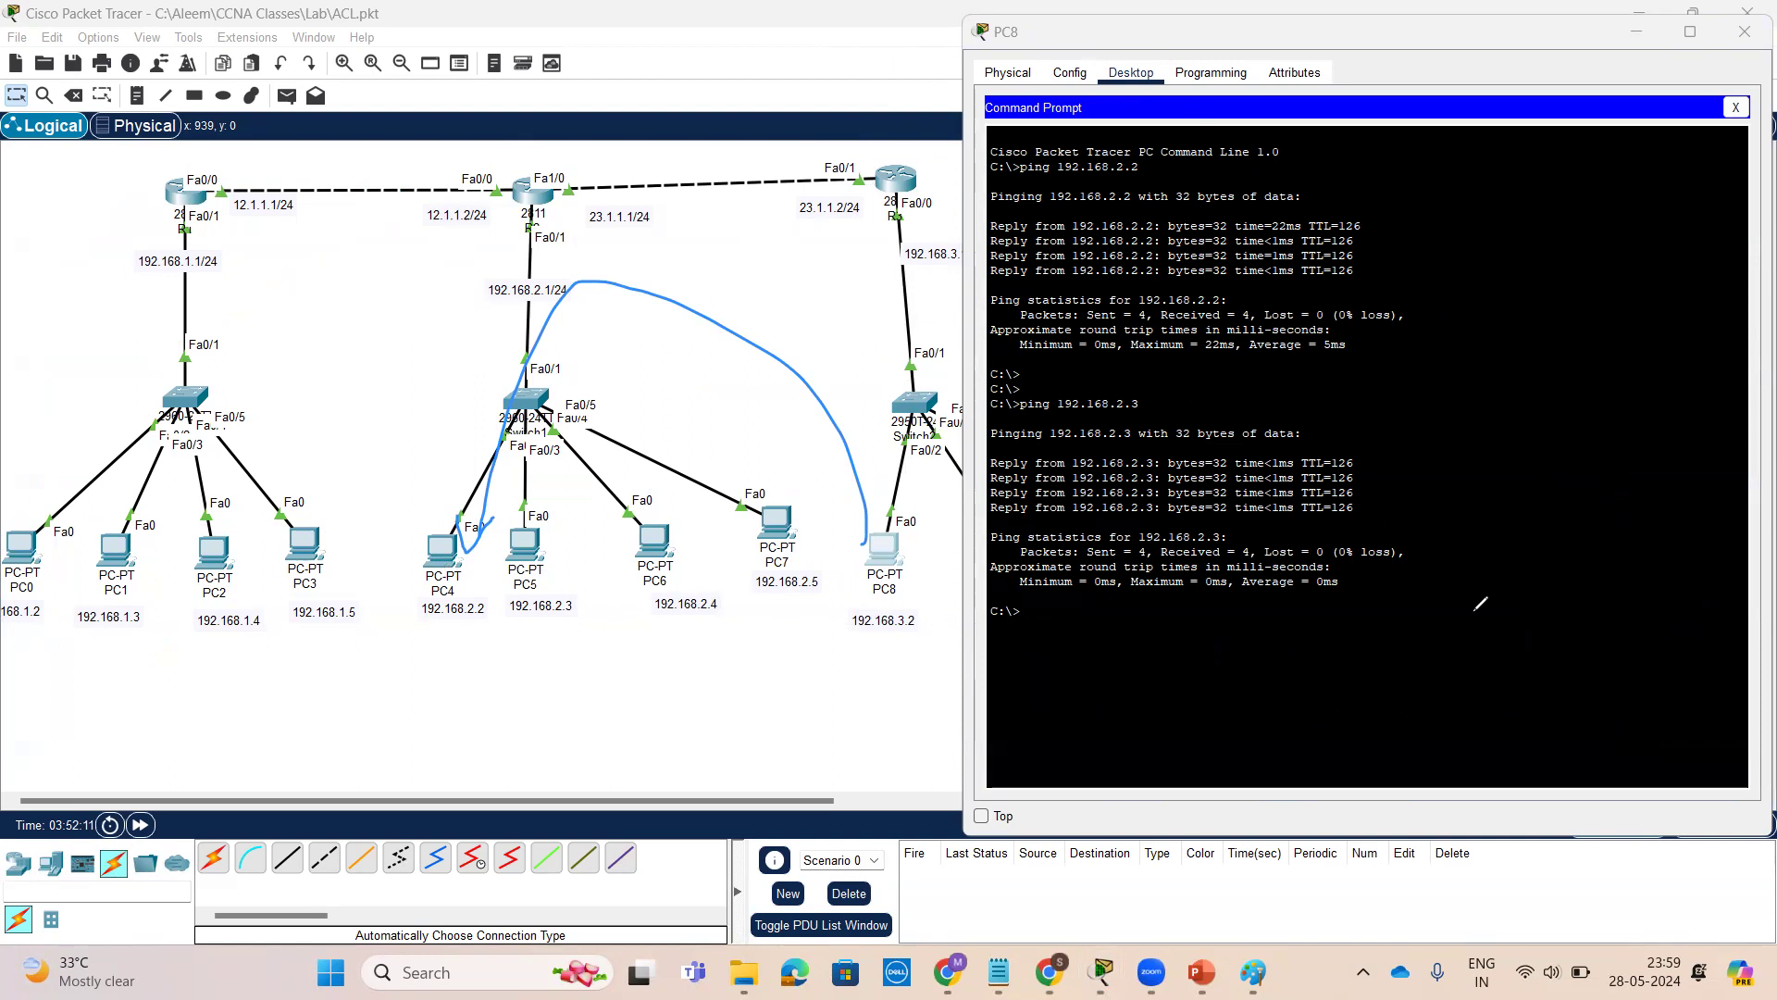
pyautogui.press('Return')
pyautogui.press('Return')
pyautogui.press('Up')
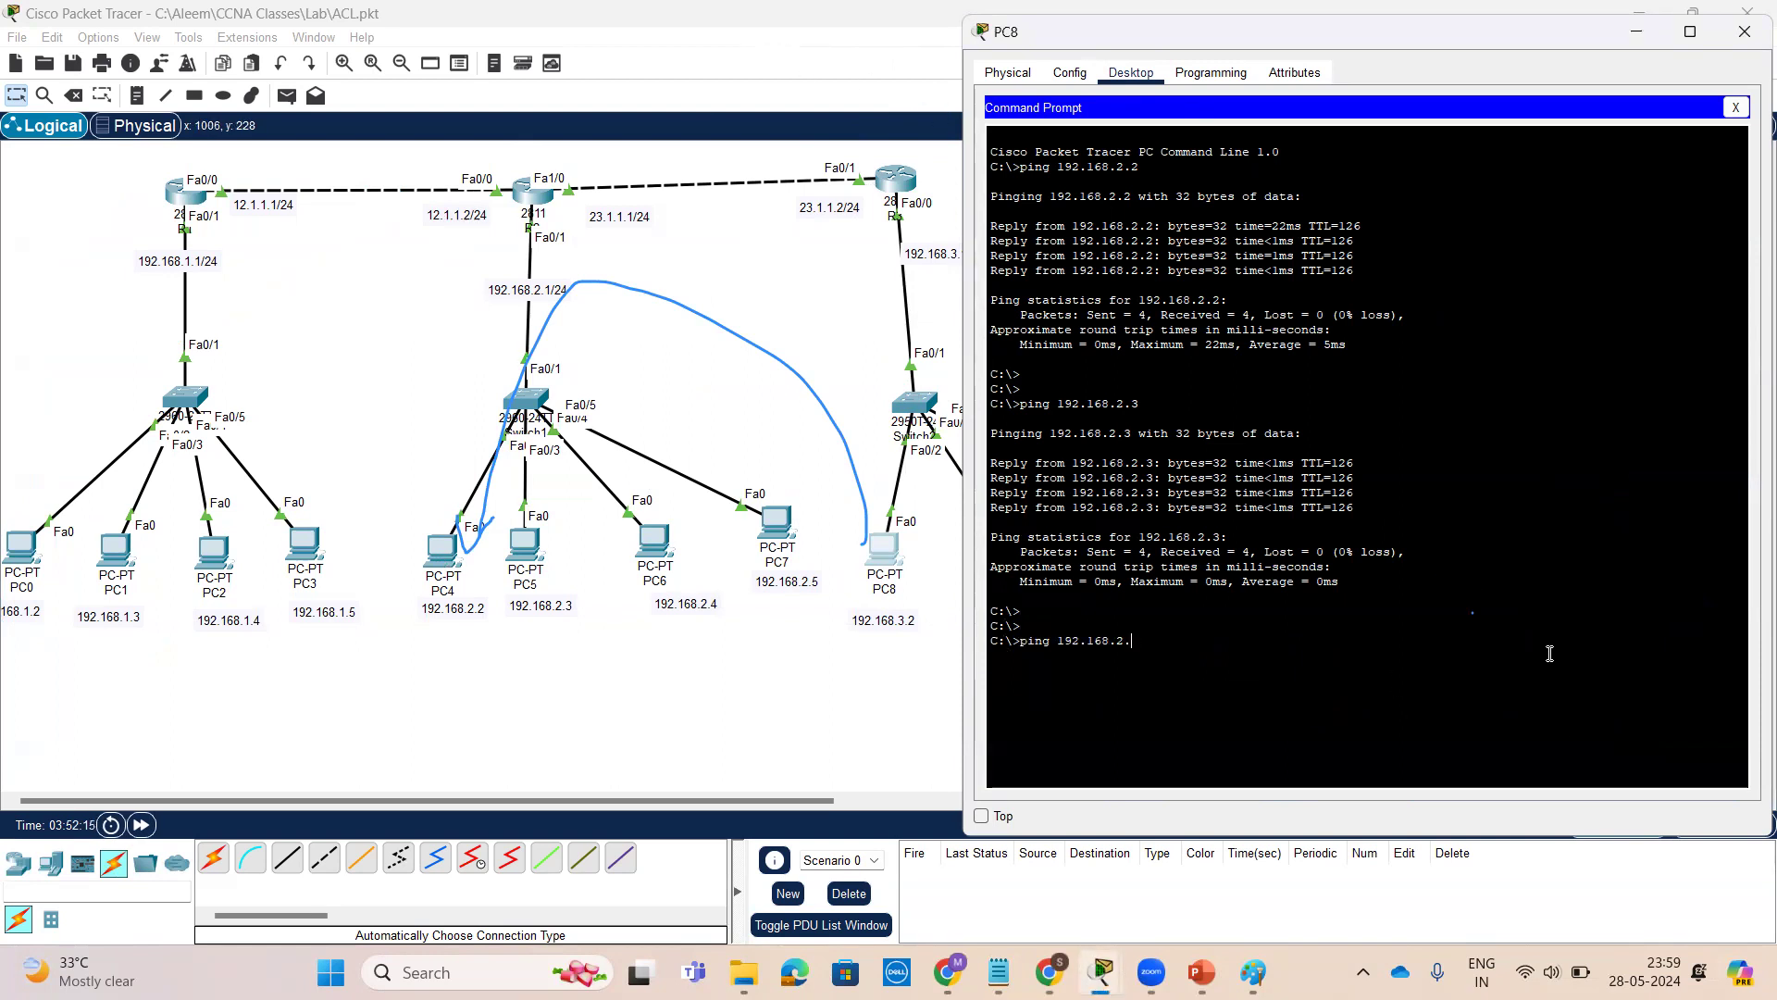
pyautogui.press('Return')
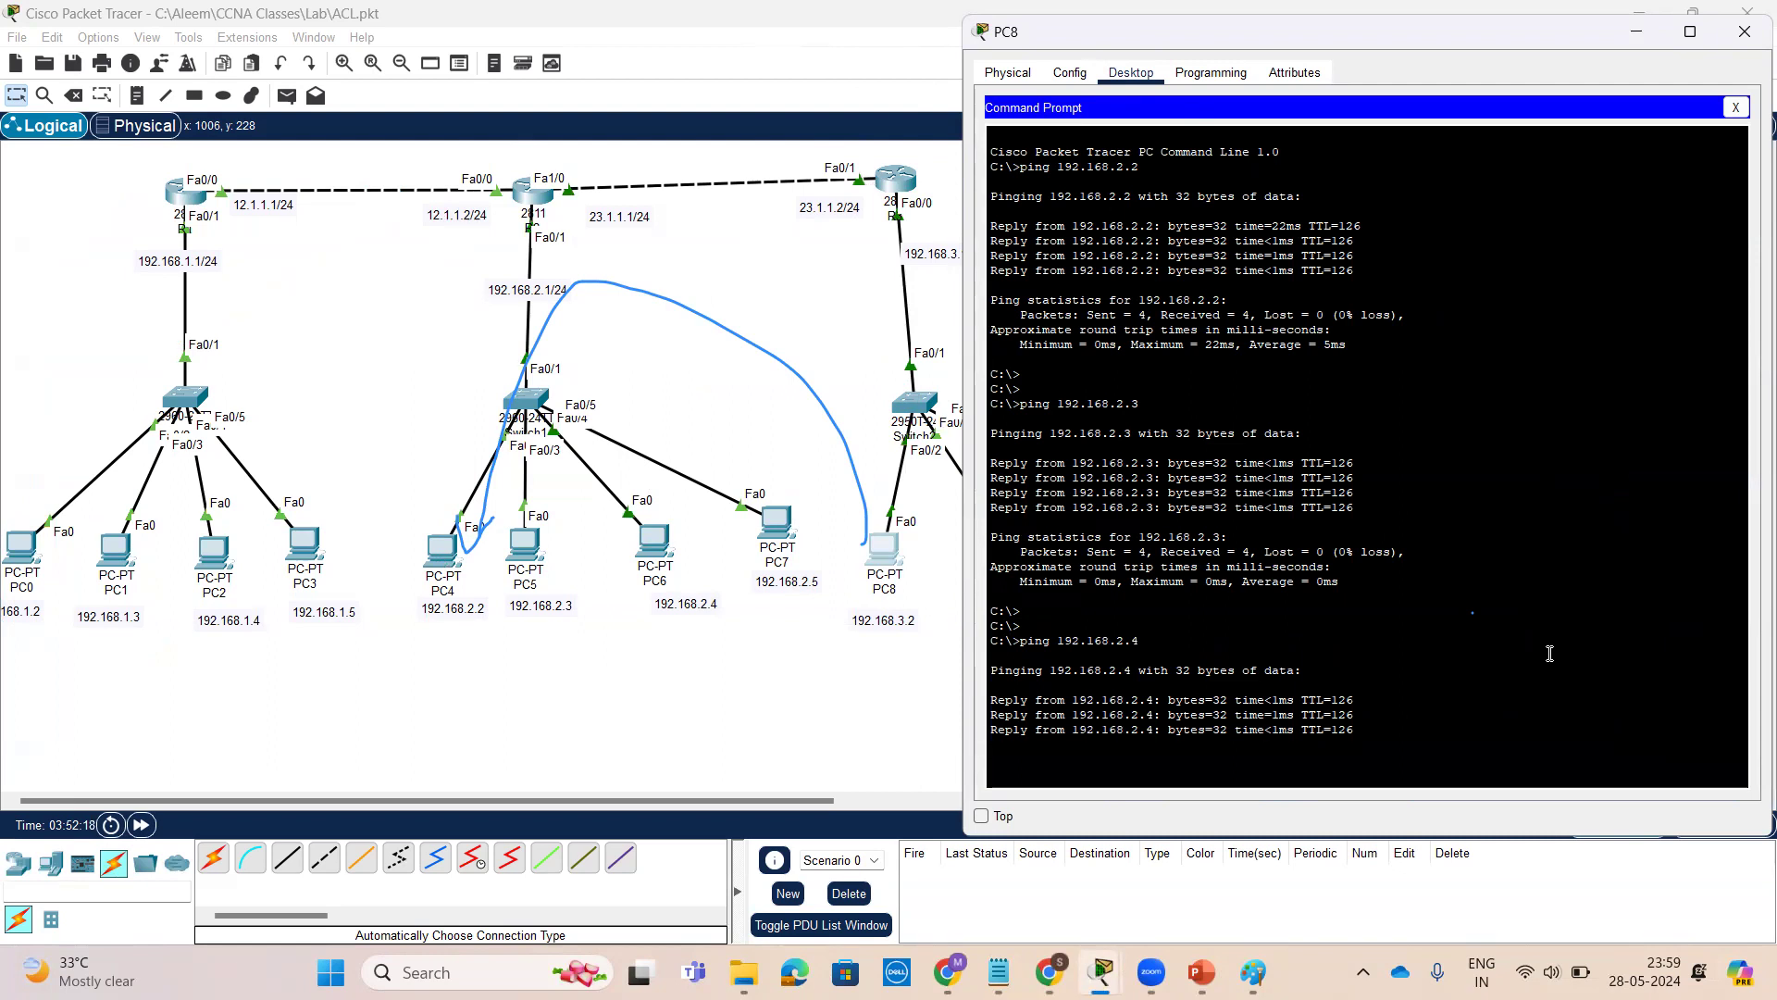
pyautogui.press('Up')
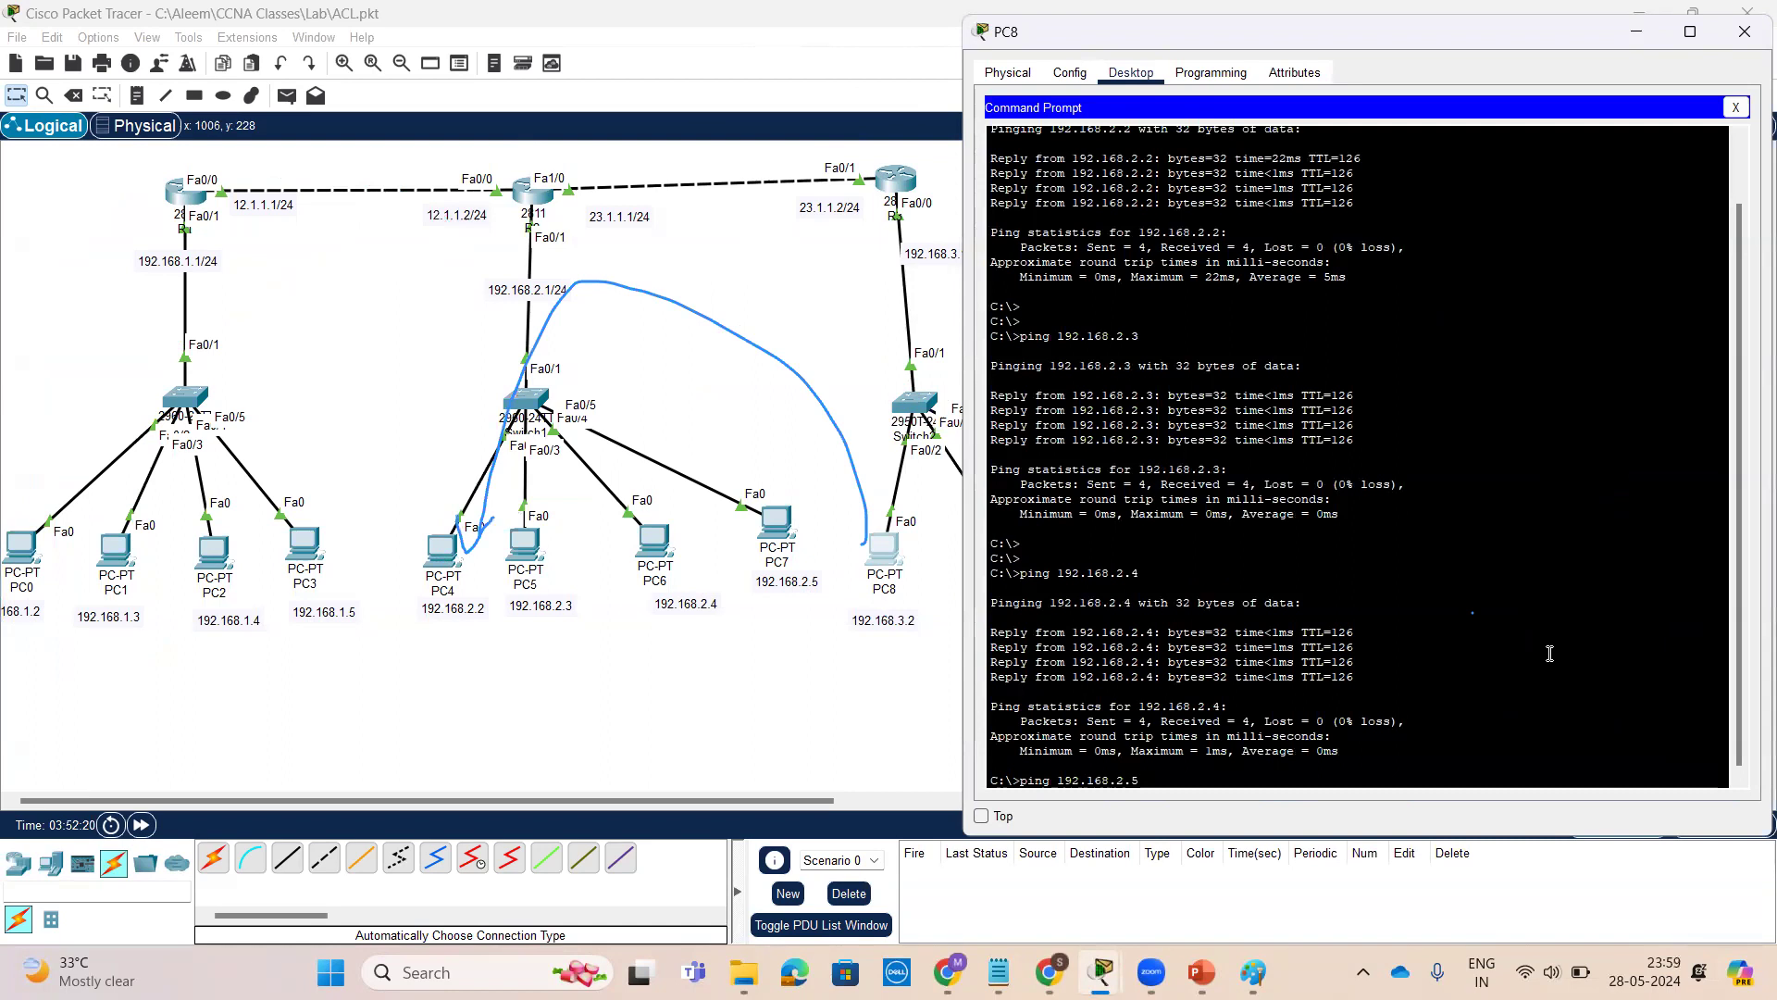
pyautogui.press('Return')
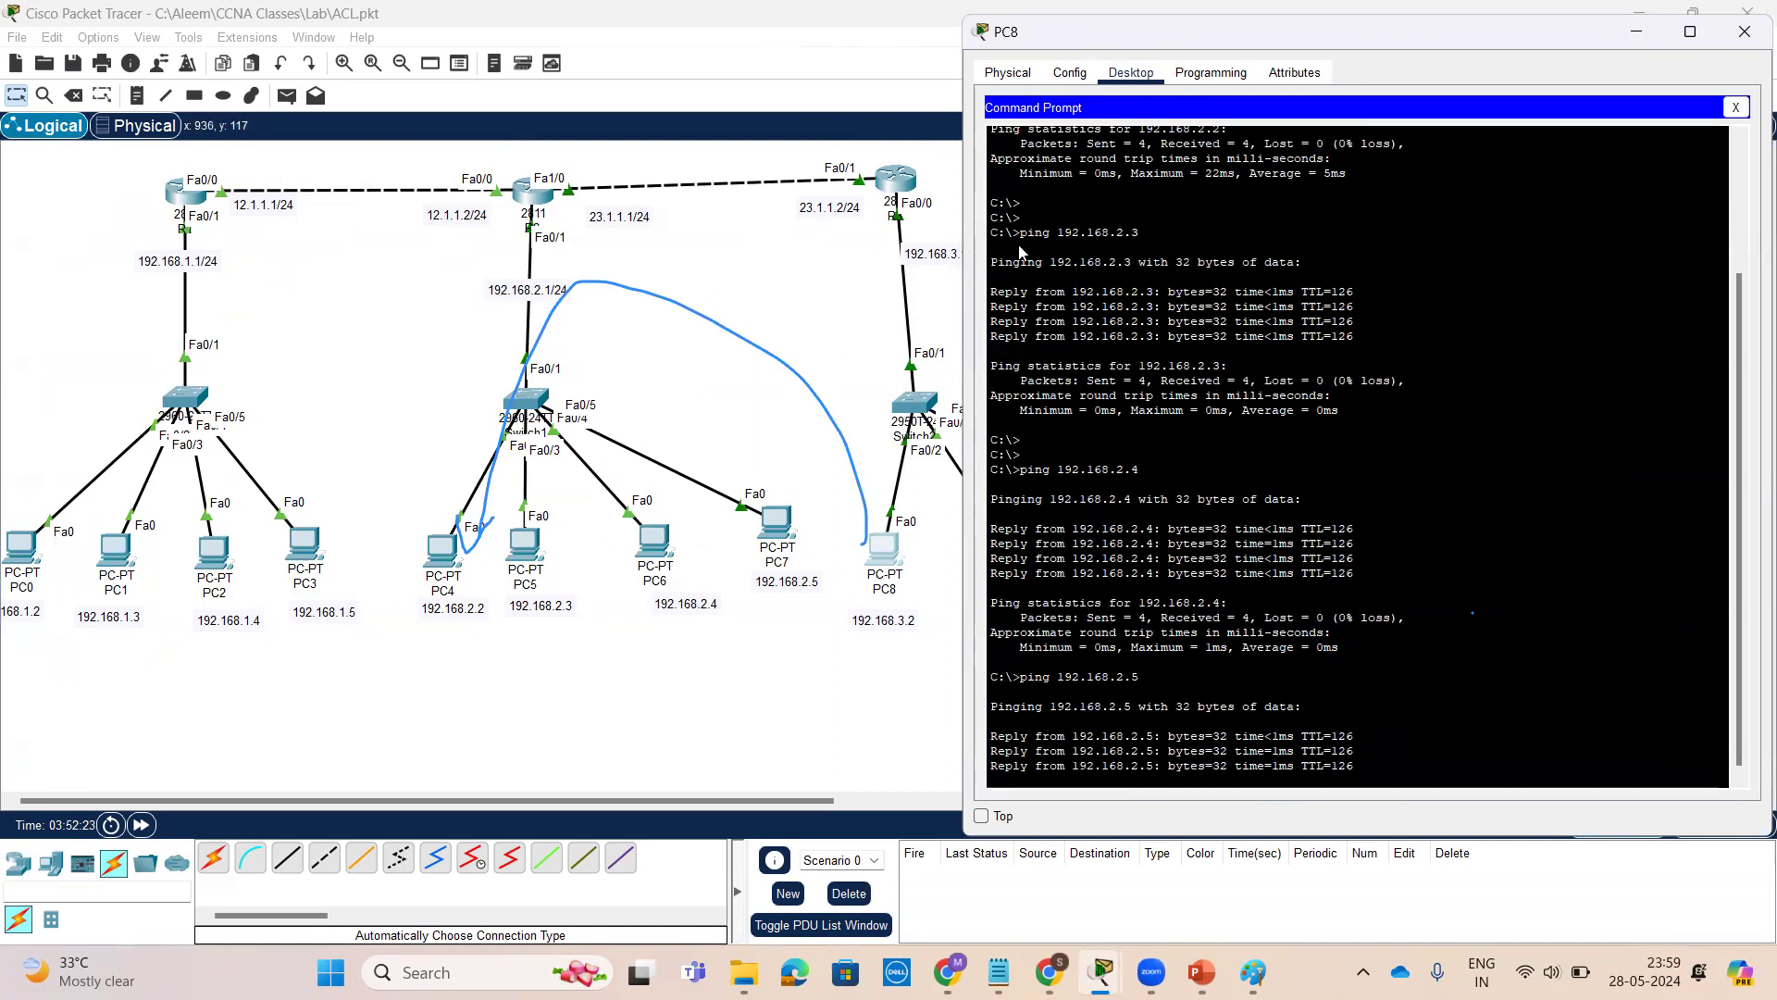
# On R2, display the access lists with show access-lists and examine the match counts of access list 10
pyautogui.click(535, 209)
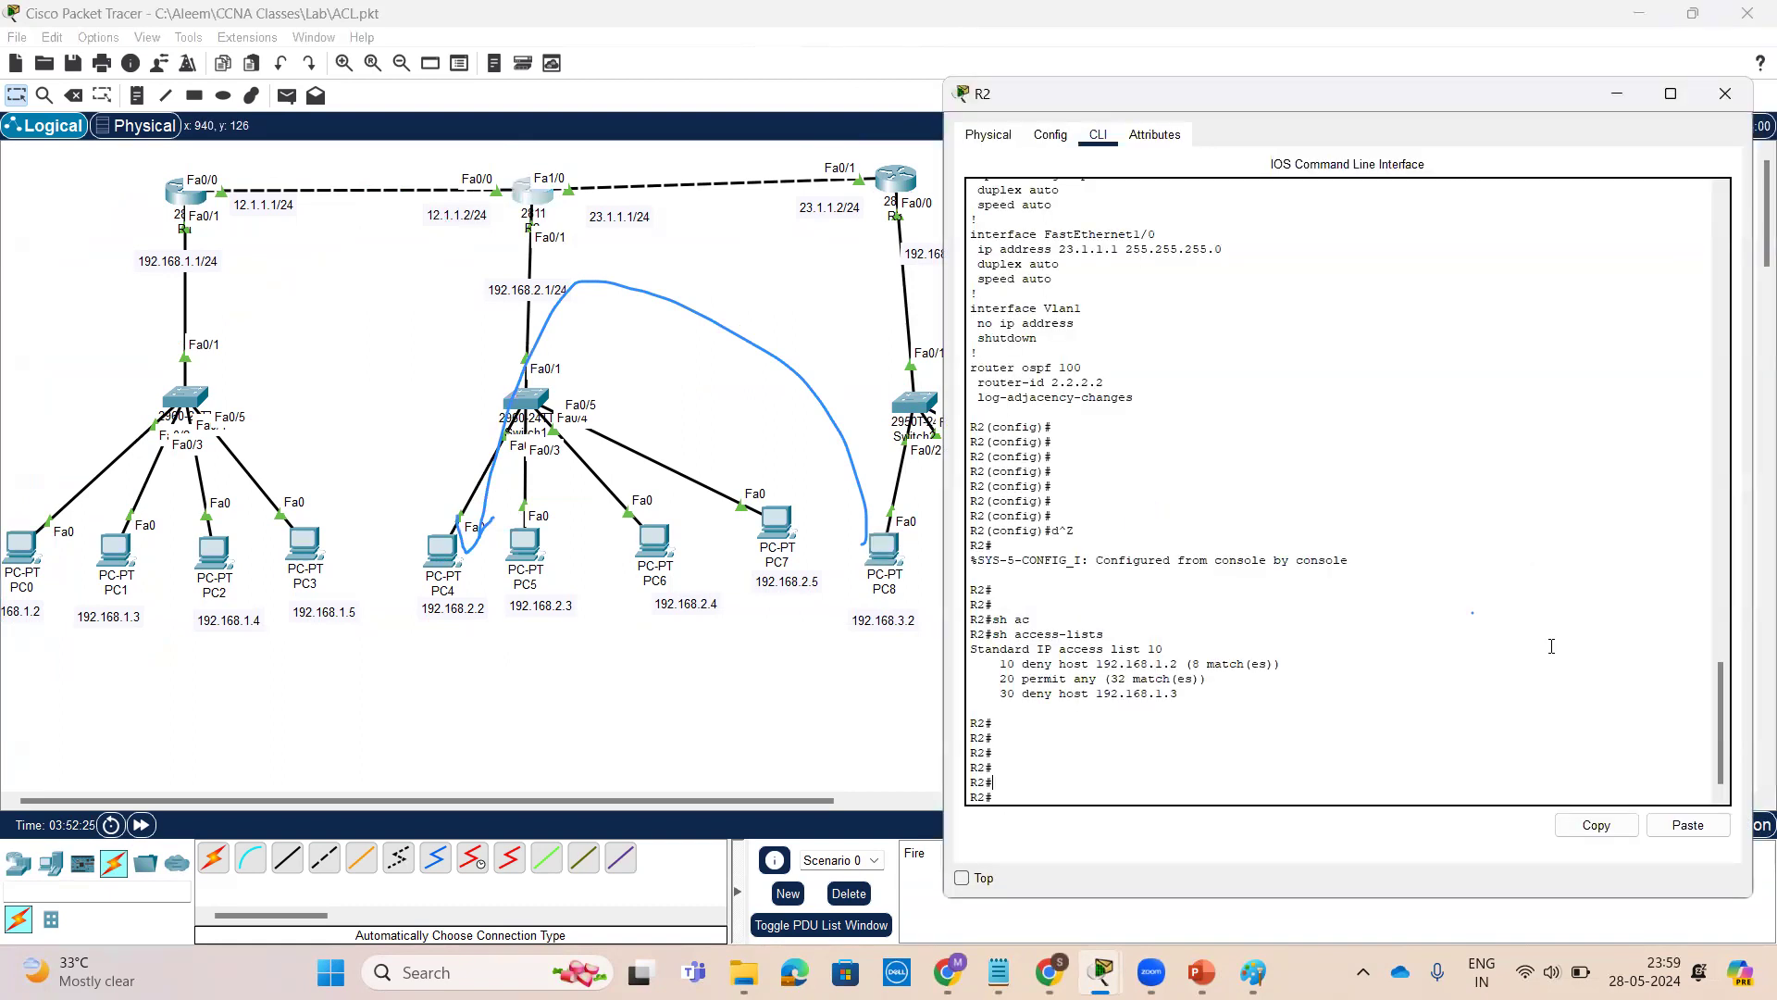
pyautogui.press('Return')
pyautogui.press('Return')
pyautogui.press('Return')
pyautogui.press('Return')
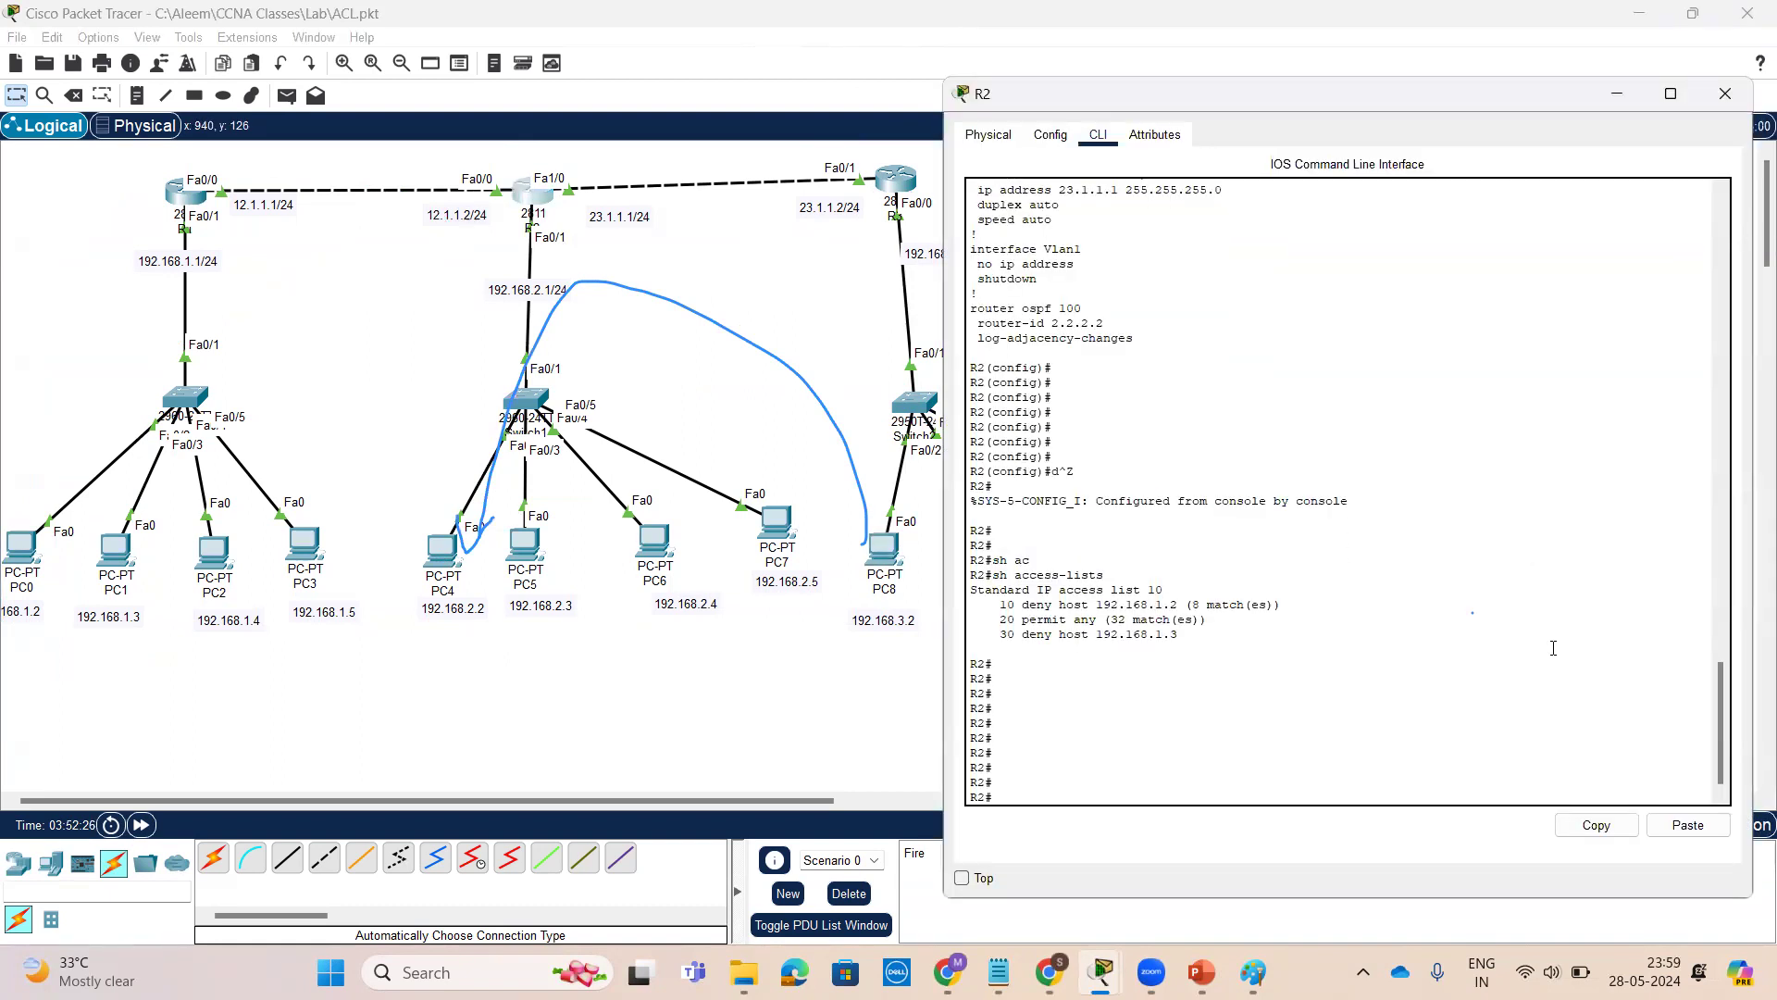
pyautogui.write('sh')
pyautogui.press('Tab')
pyautogui.write('ac')
pyautogui.press('Tab')
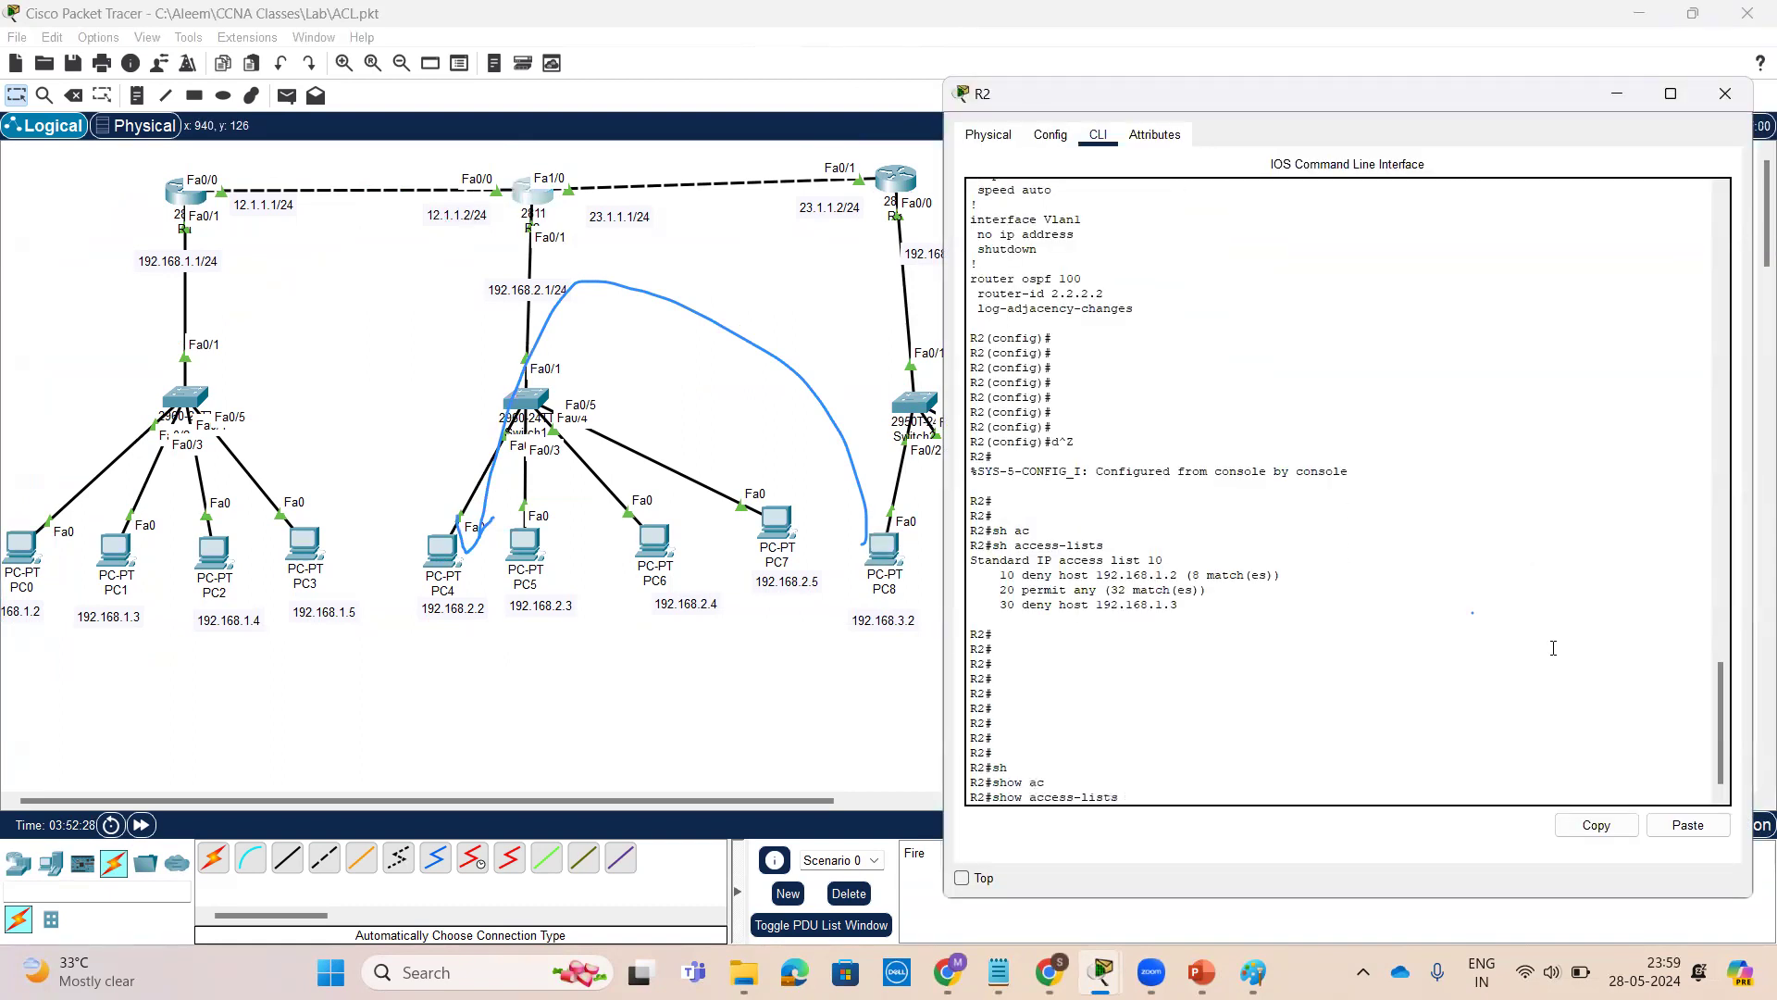
pyautogui.press('Return')
pyautogui.press('Return')
pyautogui.press('Return')
pyautogui.press('Return')
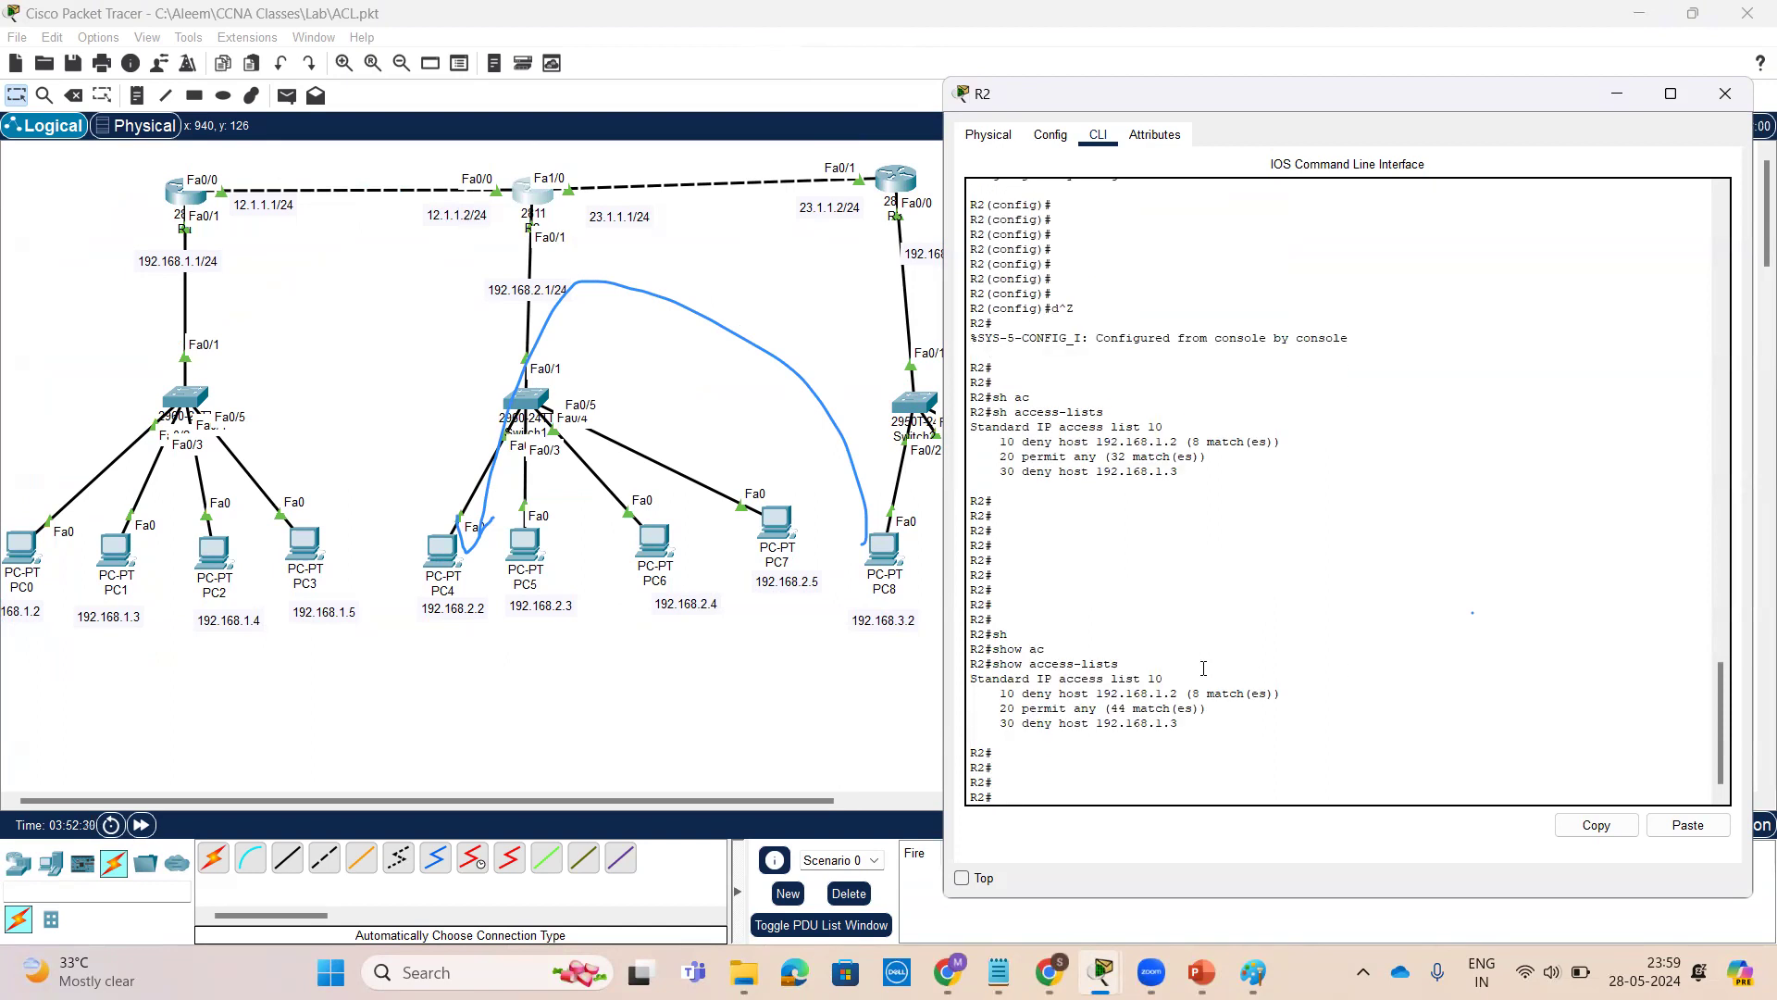
pyautogui.moveTo(1145, 677); pyautogui.dragTo(963, 678)
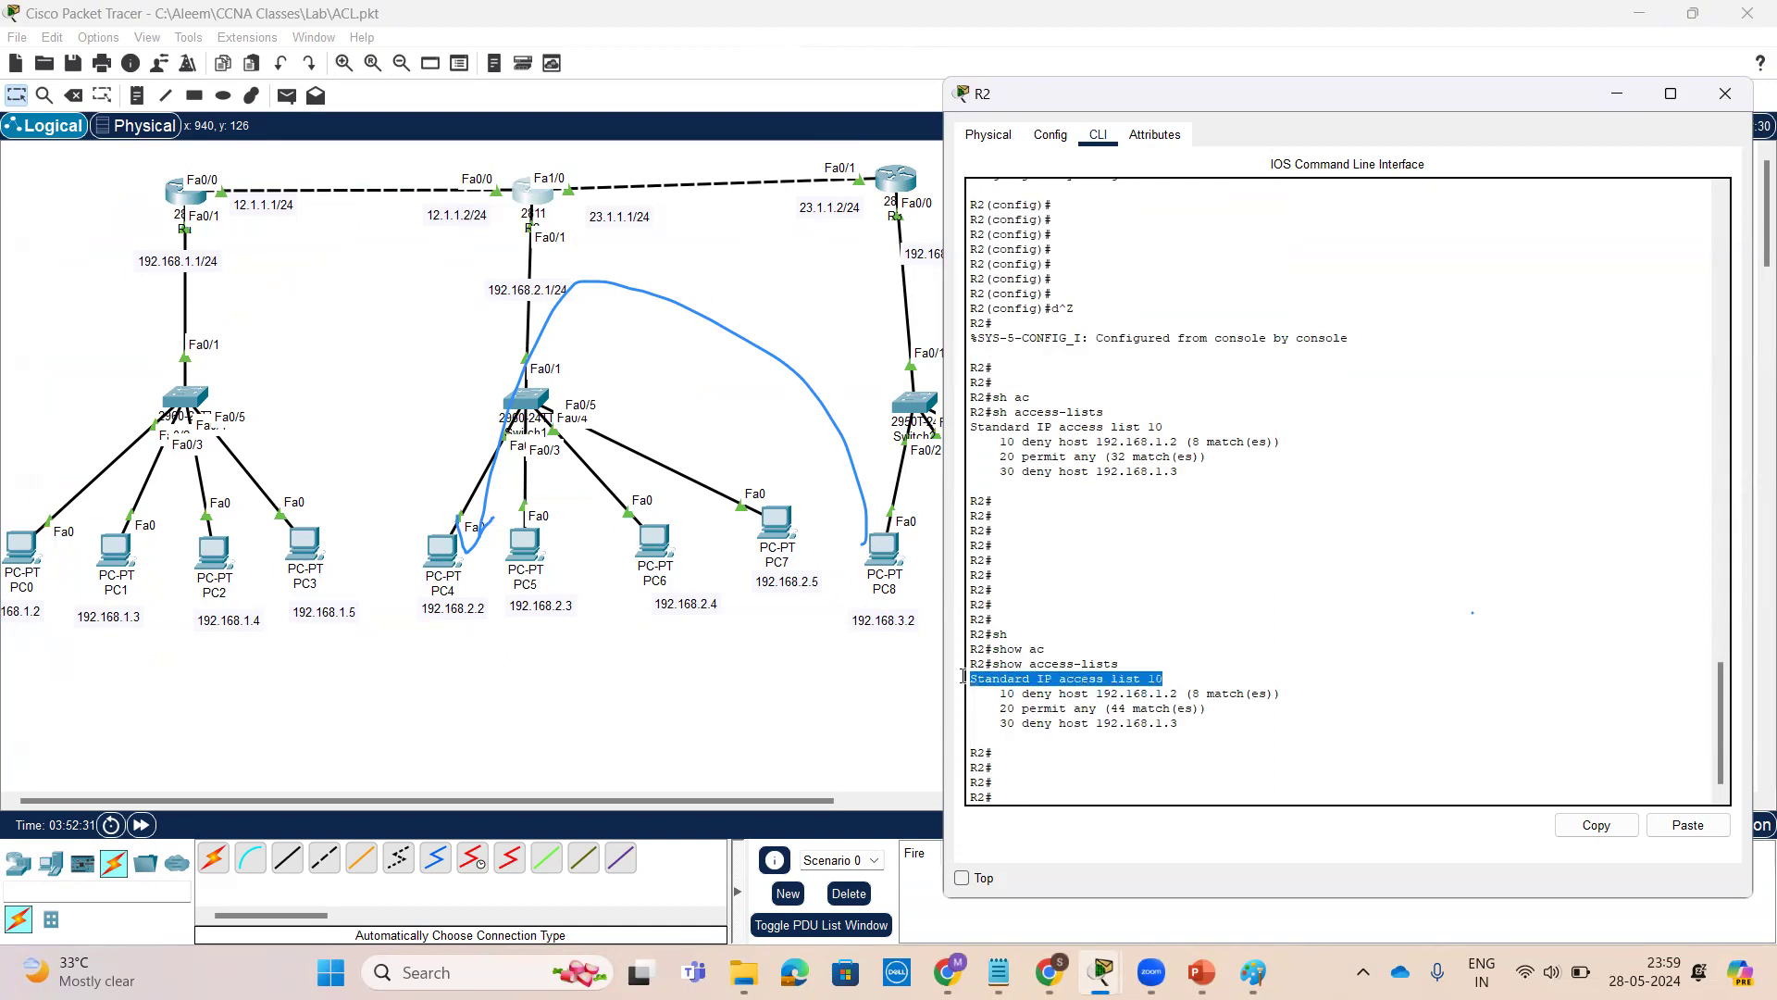
pyautogui.click(1194, 674)
pyautogui.press('Return')
pyautogui.press('Return')
pyautogui.press('Return')
pyautogui.press('Return')
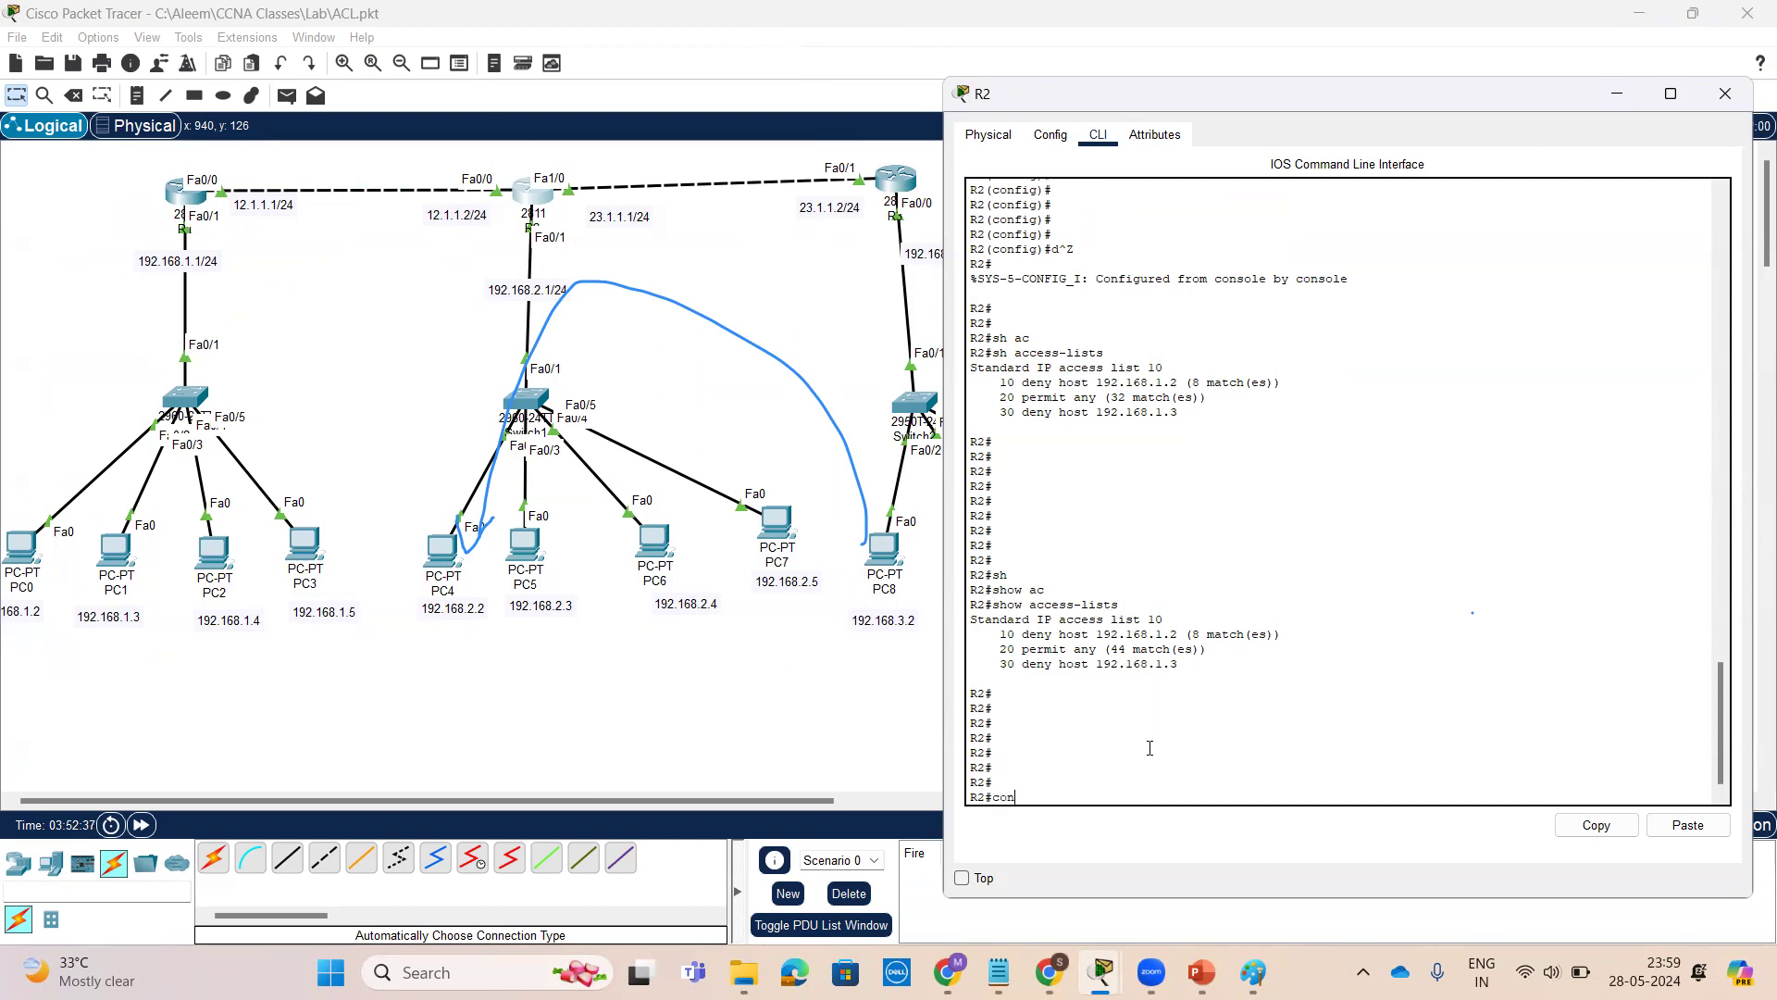
# Enter global configuration mode and add standard access list 20 denying network 192.168.3.0 with wildcard 0.0.0.255
pyautogui.write('conf t')
pyautogui.press('Return')
pyautogui.press('Return')
pyautogui.press('Return')
pyautogui.press('Return')
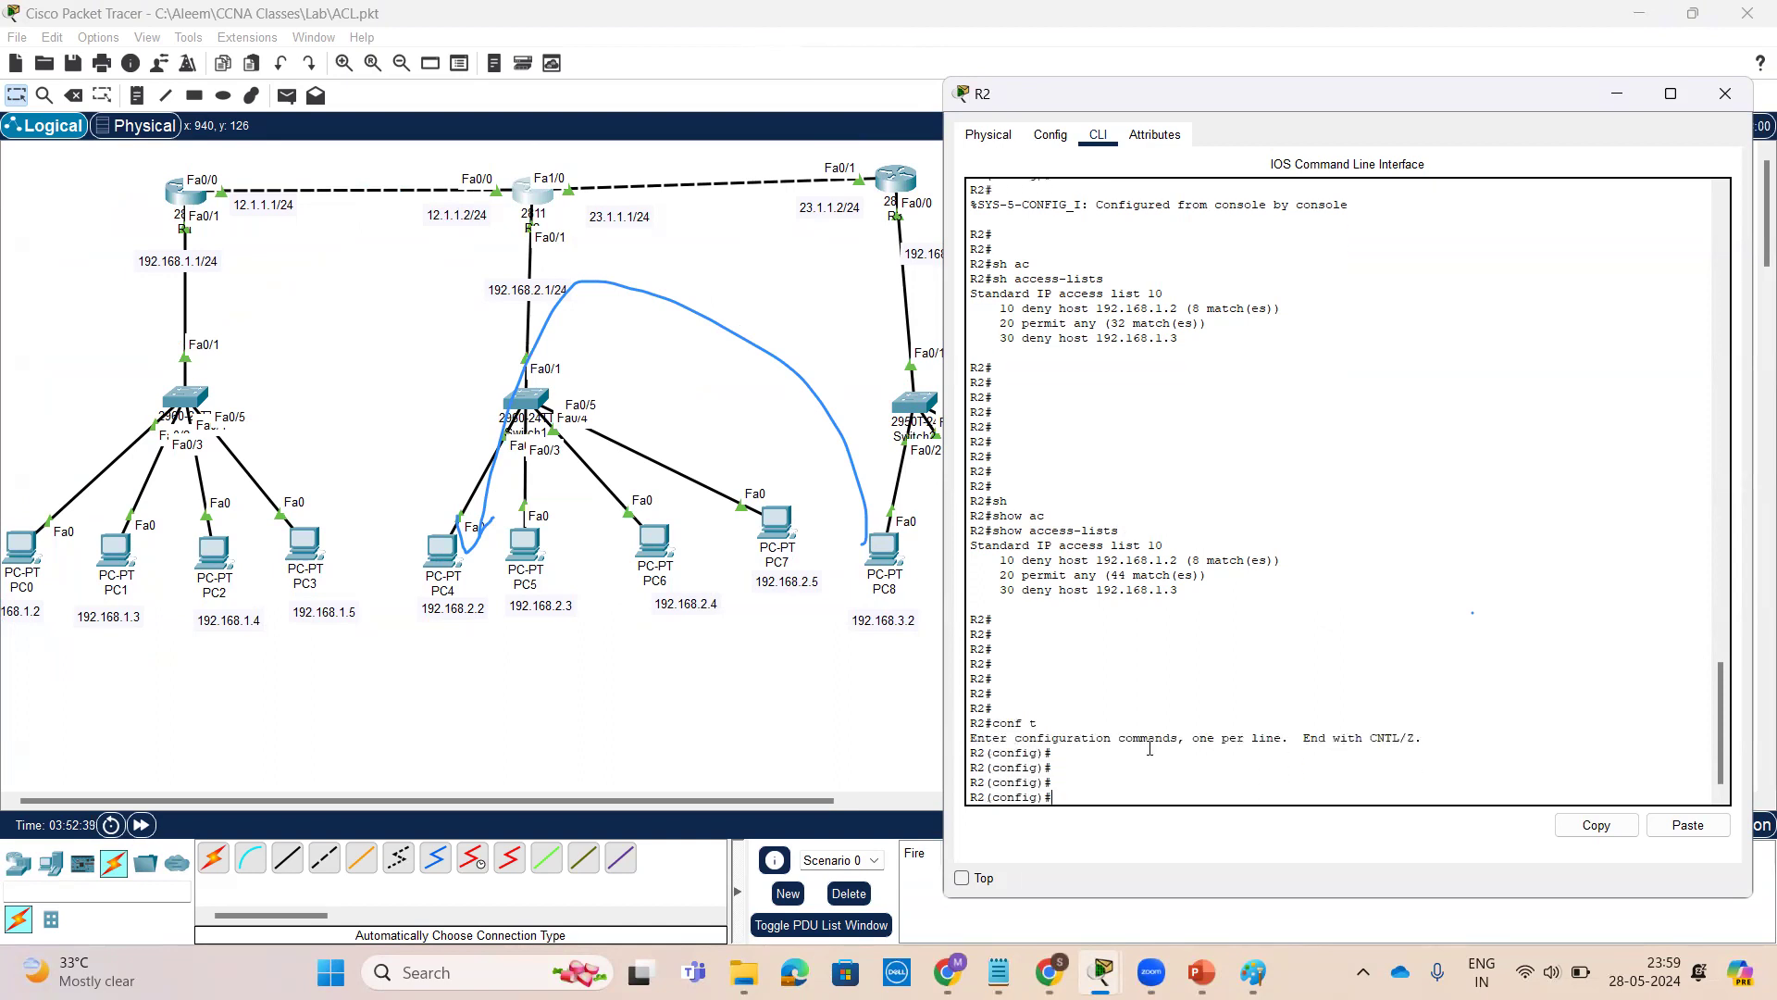
pyautogui.write('ac')
pyautogui.press('Tab')
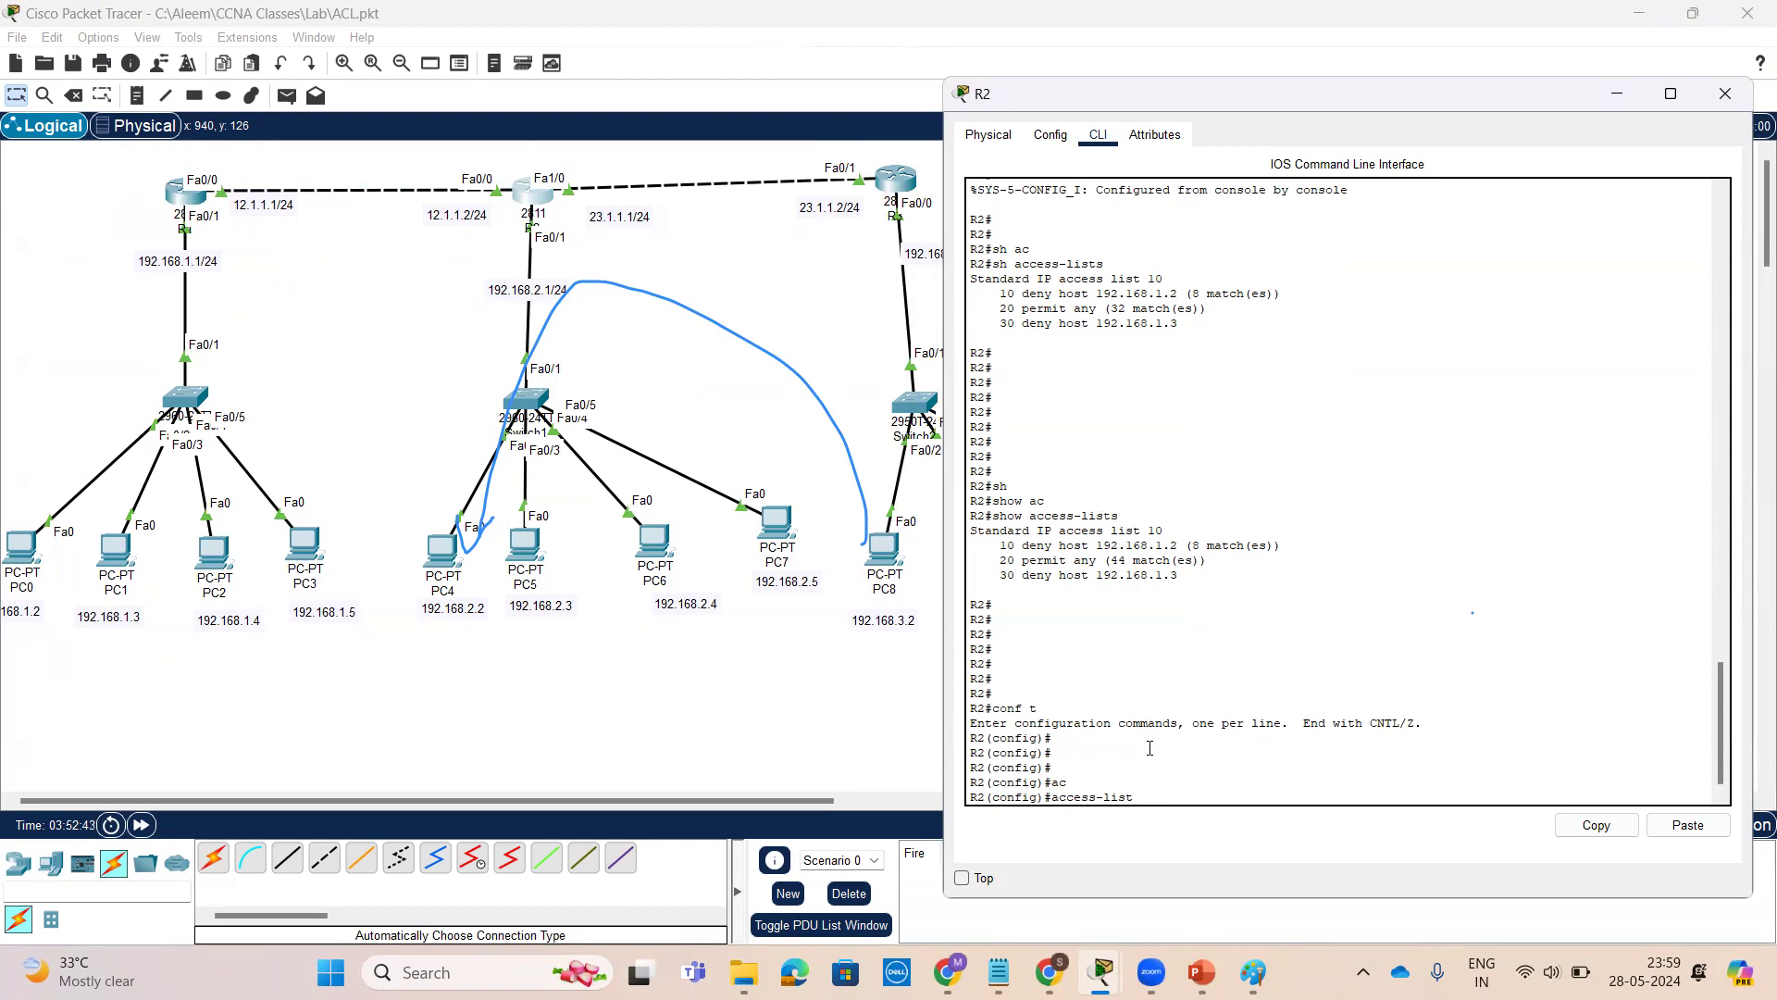
pyautogui.write('20')
pyautogui.press('Tab')
pyautogui.press('Tab')
pyautogui.press('Tab')
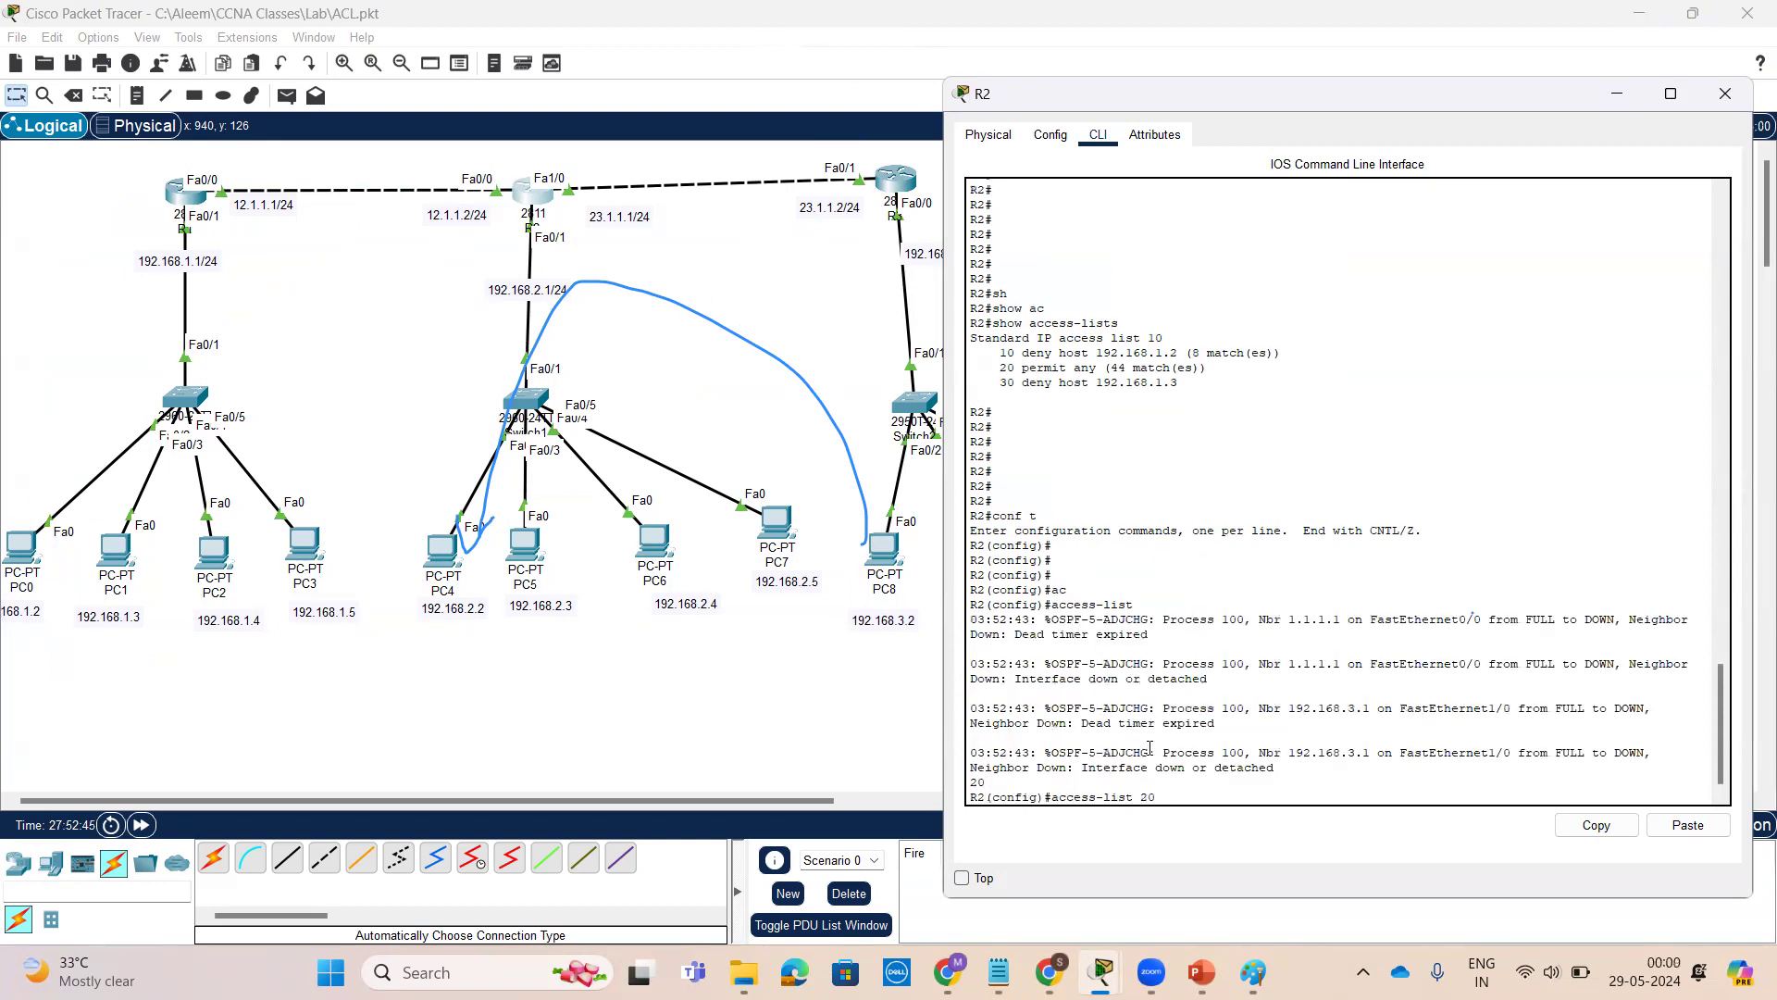
pyautogui.press('Tab')
pyautogui.press('Tab')
pyautogui.press('Tab')
pyautogui.press('Tab')
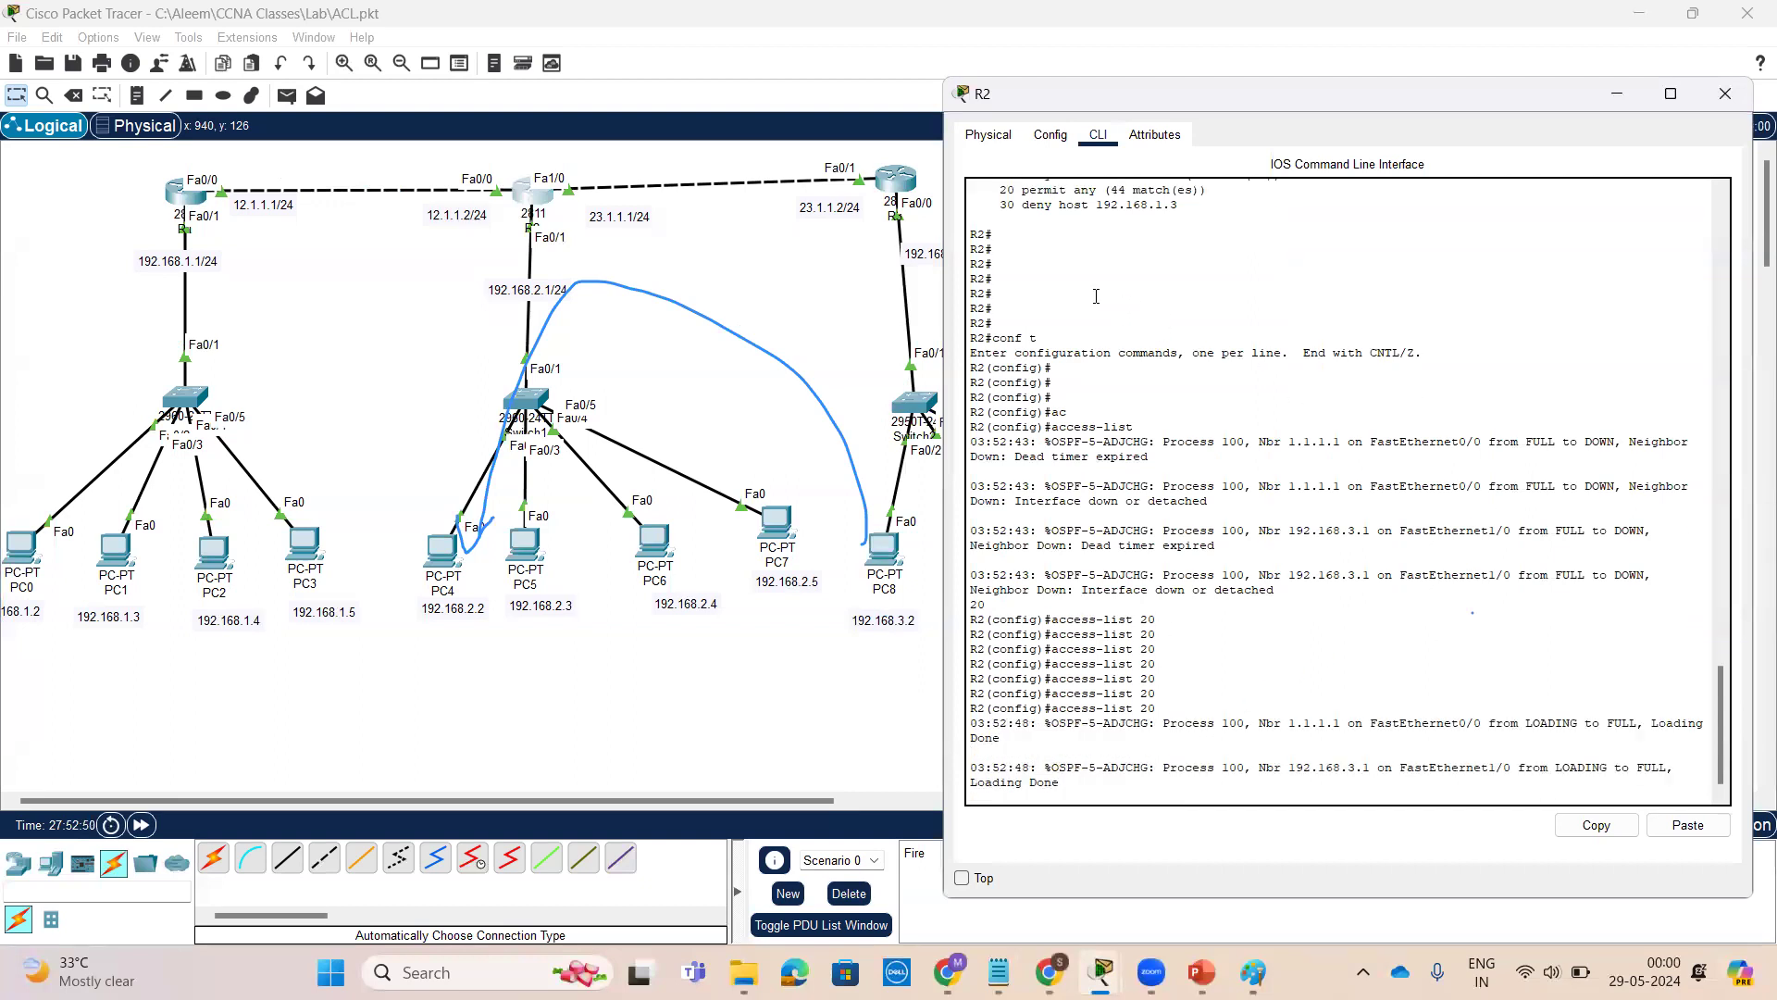
pyautogui.press('Tab')
pyautogui.press('Tab')
pyautogui.press('Tab')
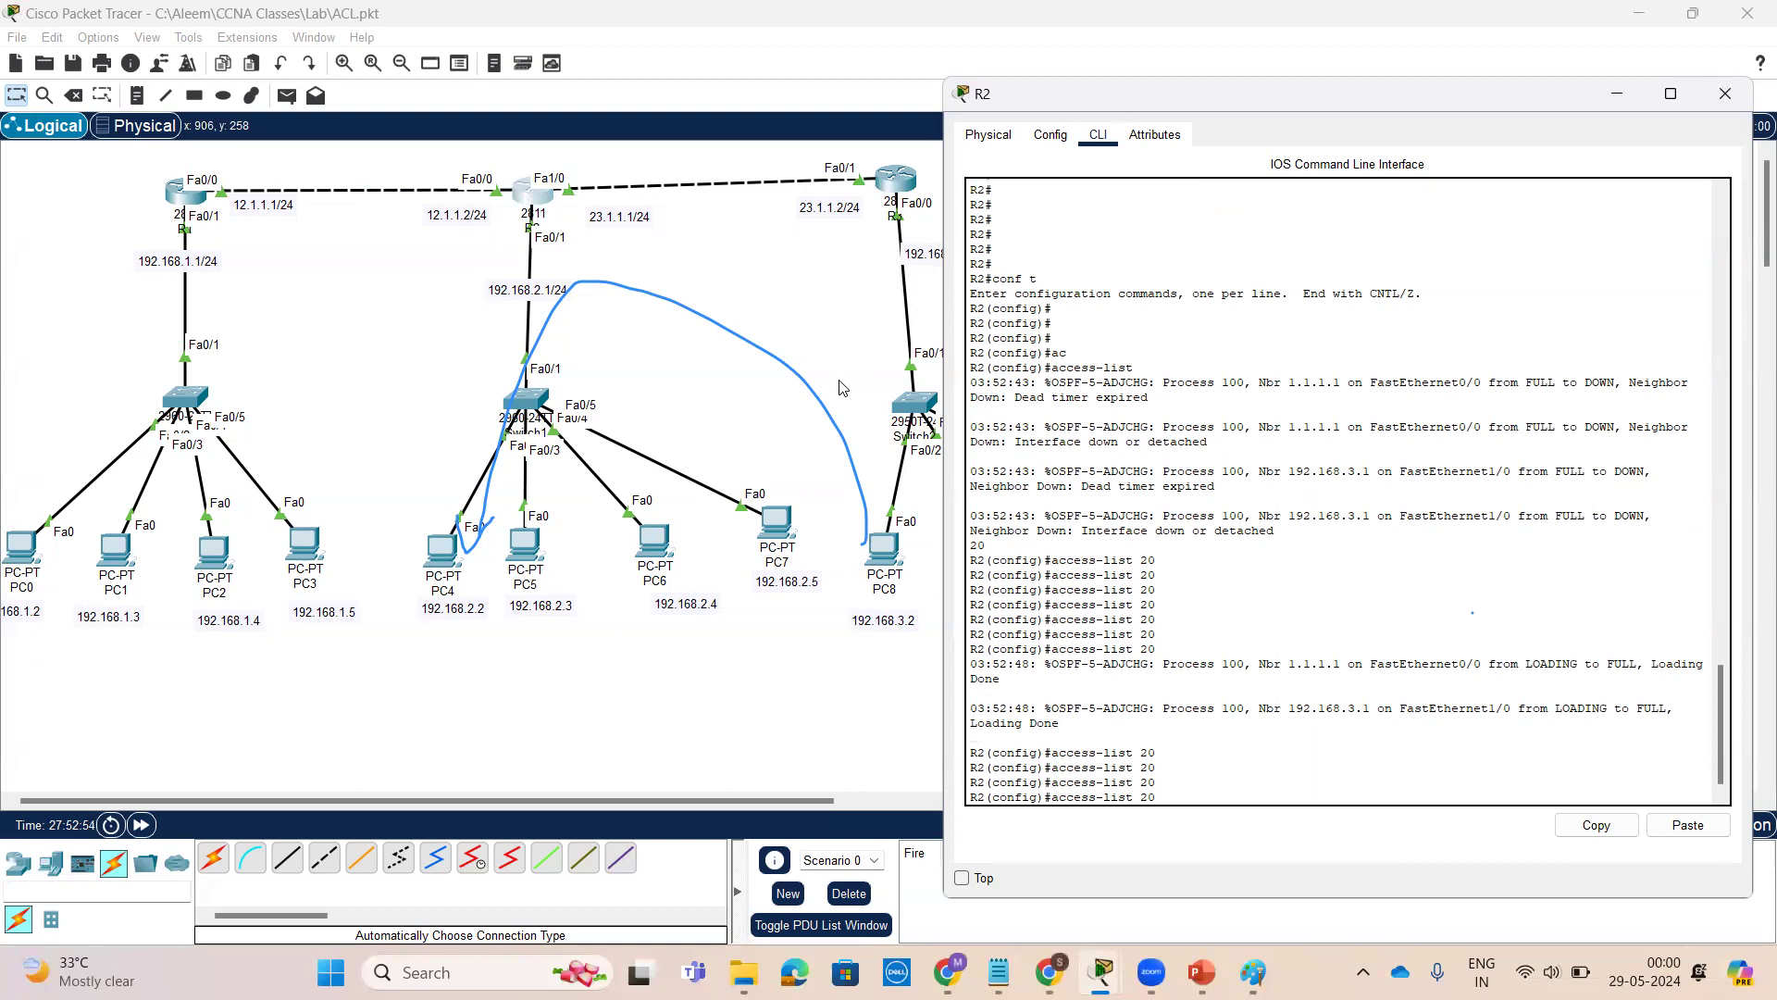
pyautogui.press('Tab')
pyautogui.press('Tab')
pyautogui.press('Tab')
pyautogui.press('Tab')
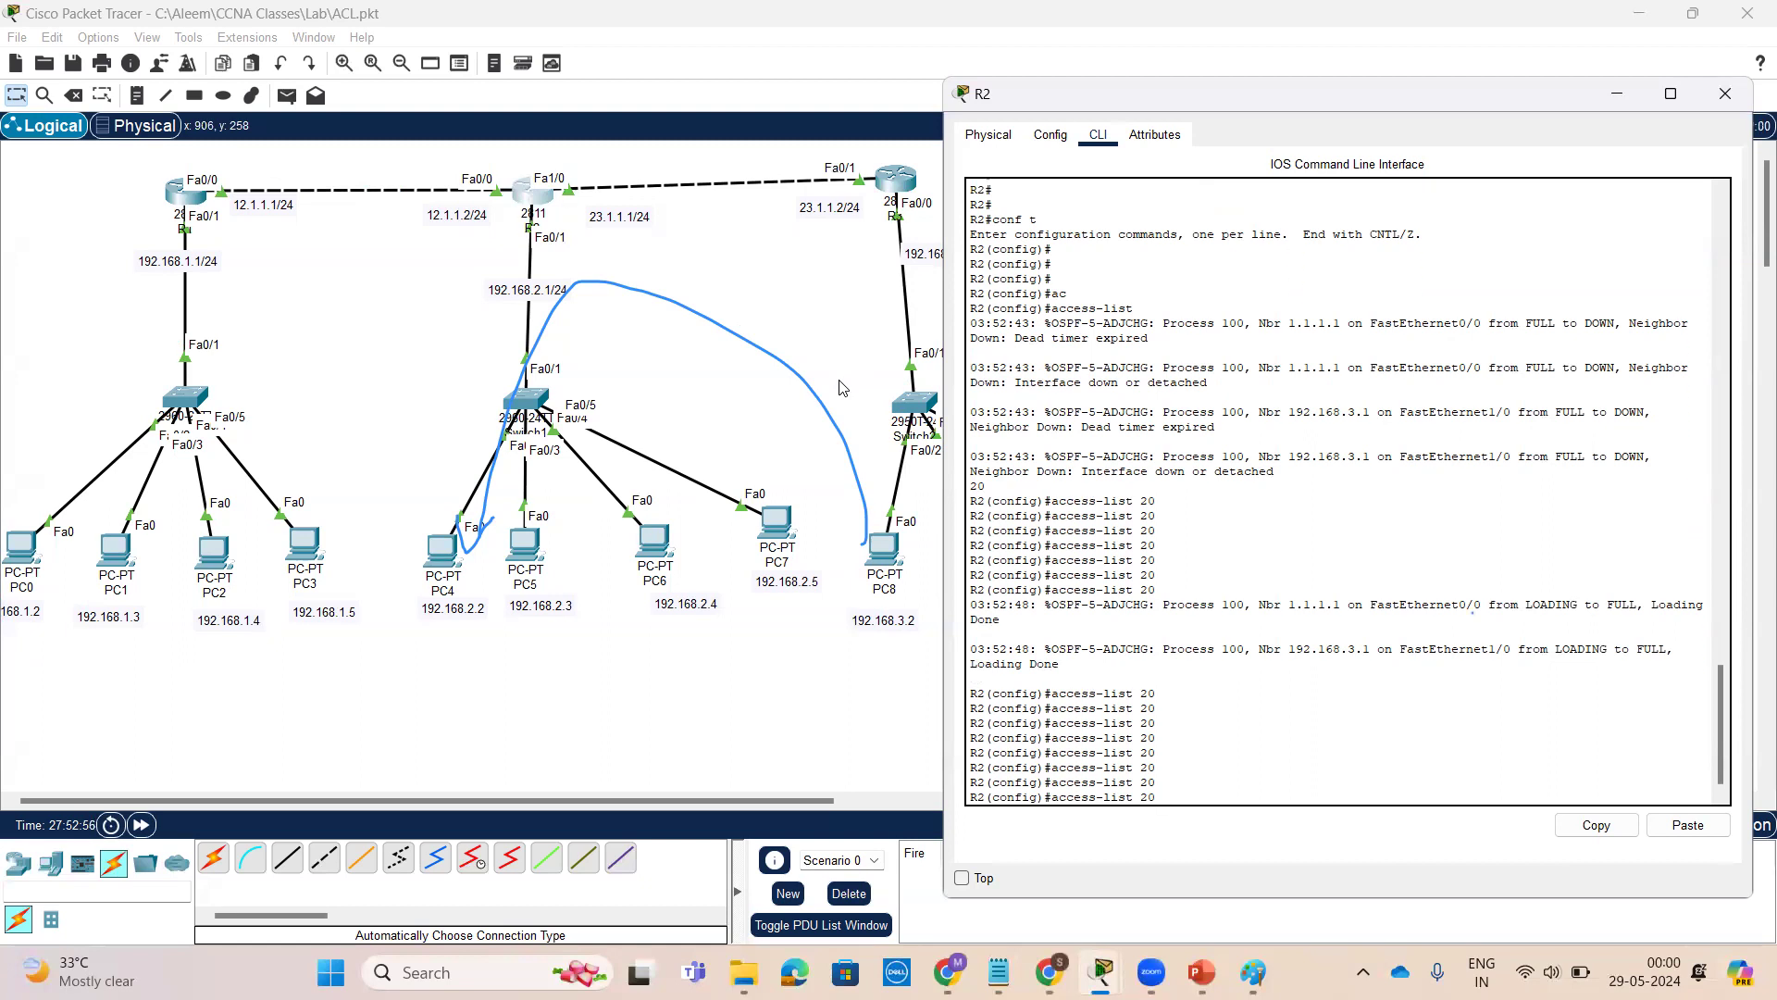
pyautogui.write('?')
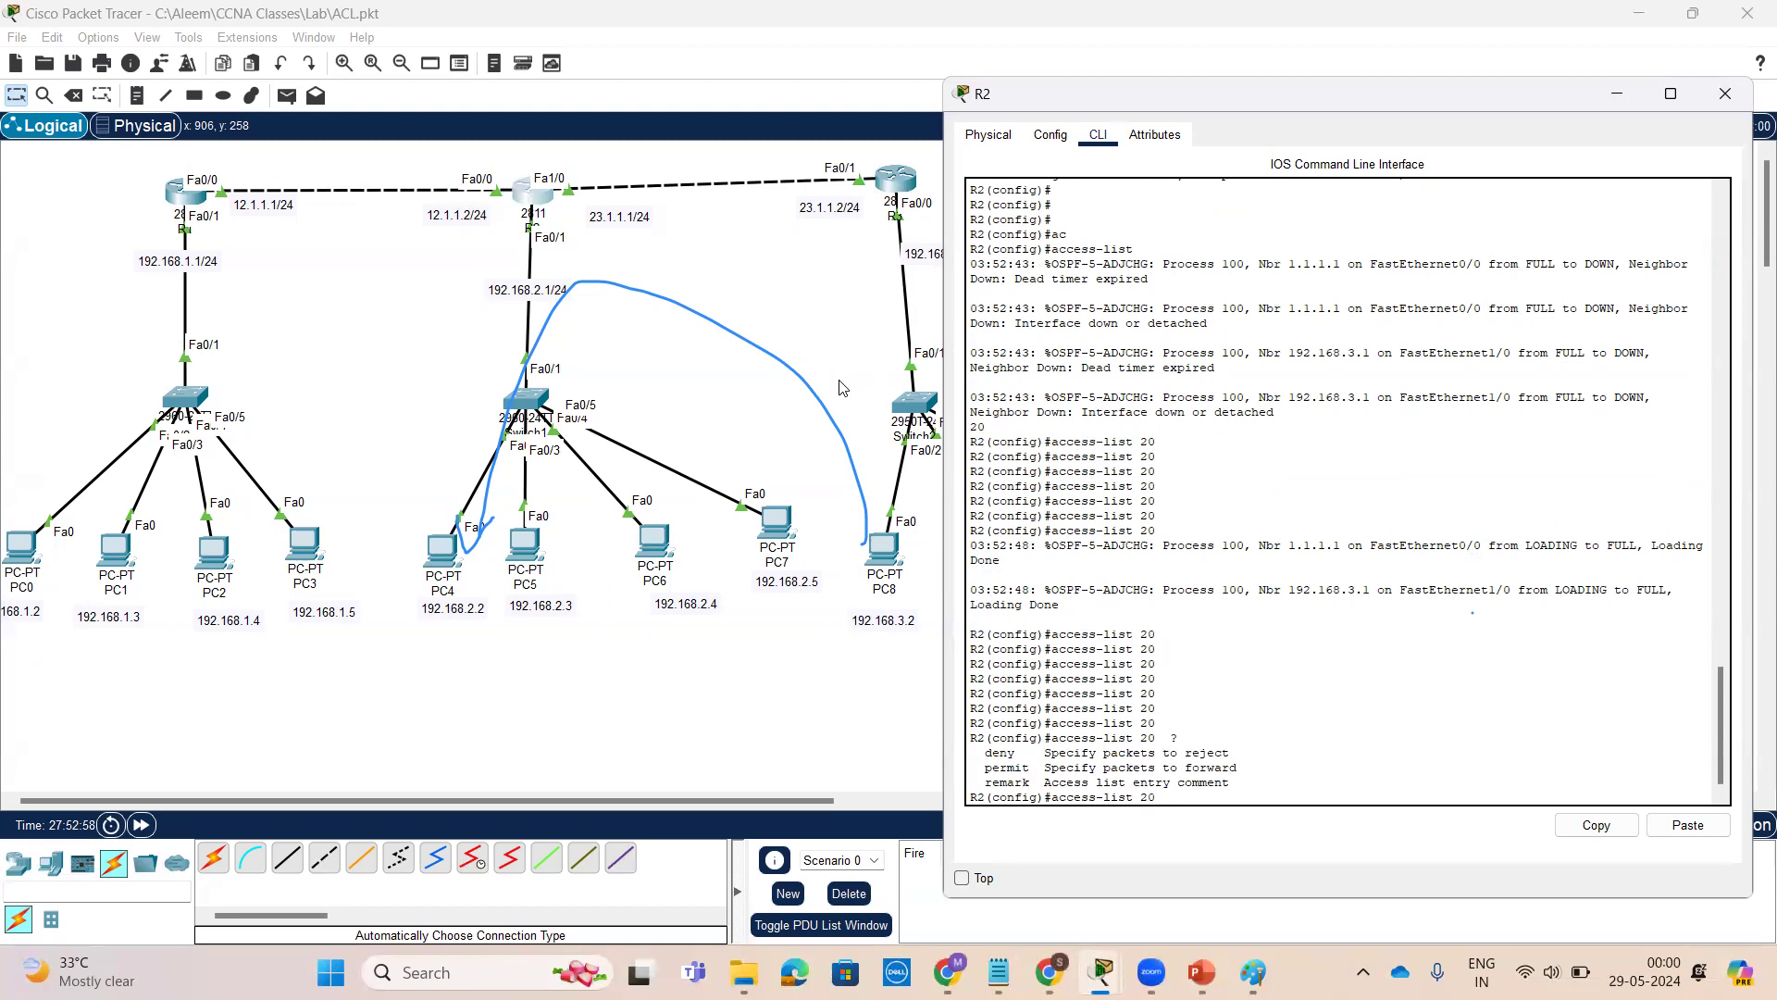
pyautogui.write('d')
pyautogui.press('Tab')
pyautogui.write('?')
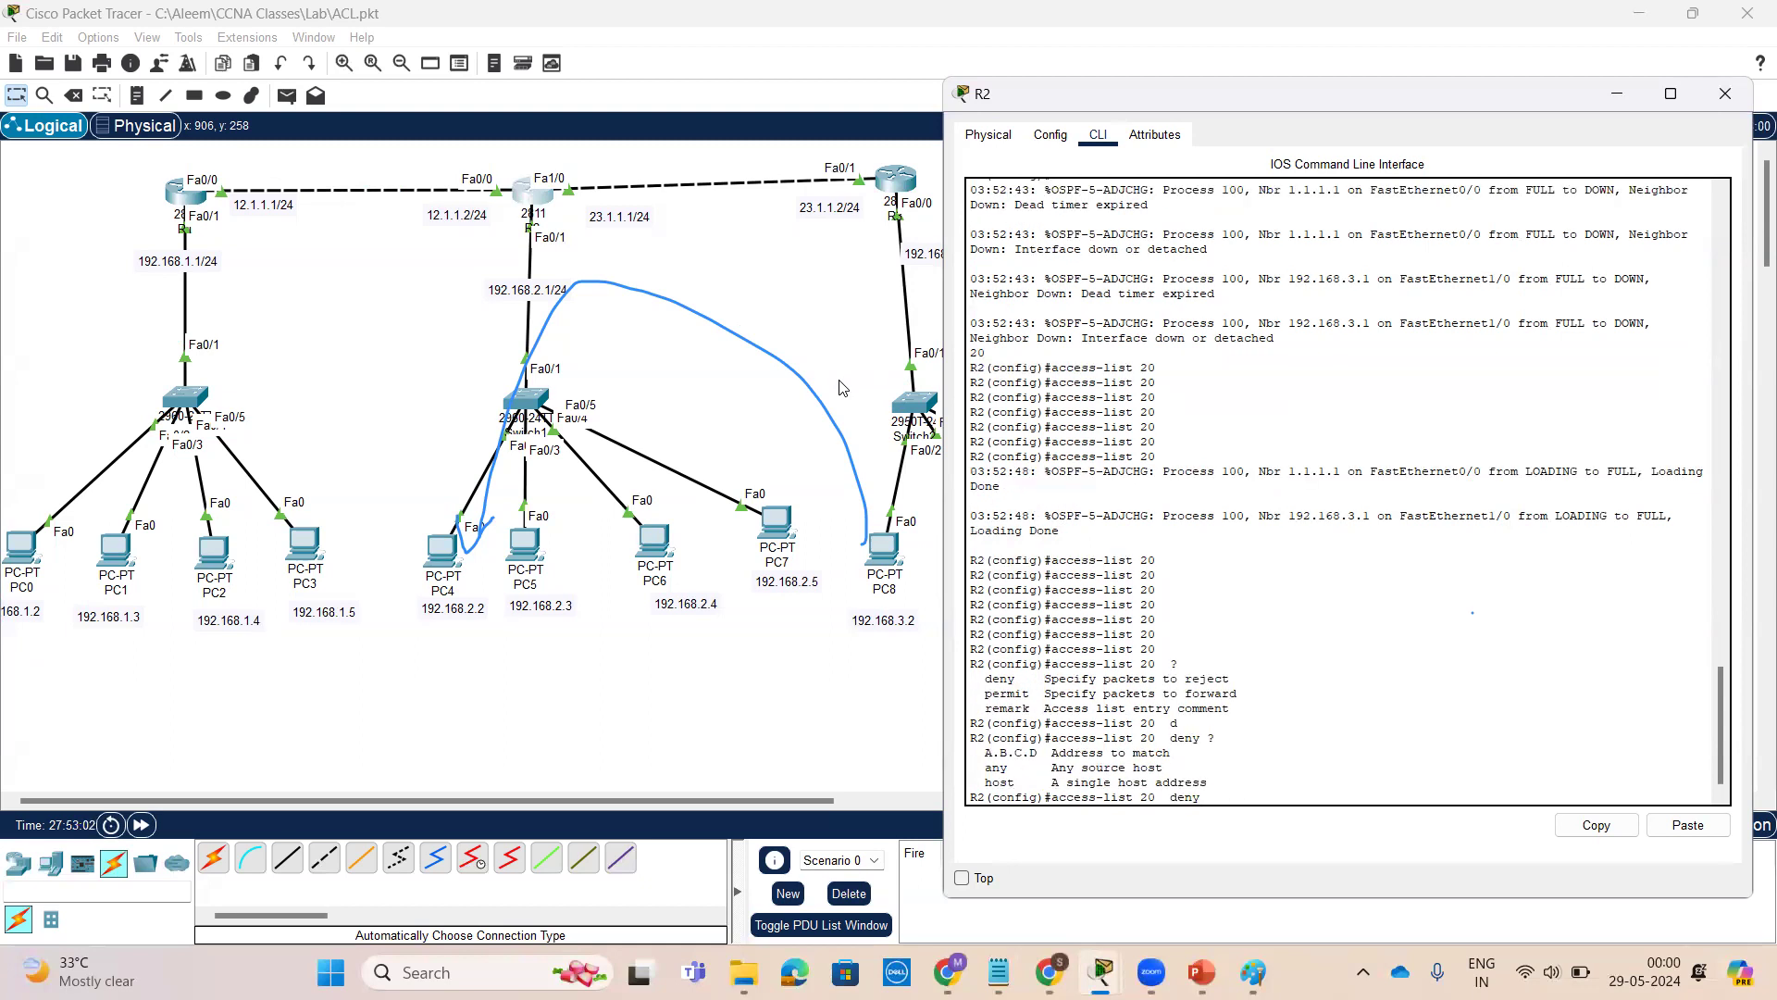
pyautogui.write('192.1')
pyautogui.write('68.3.0 ?')
pyautogui.write('0.0.0.')
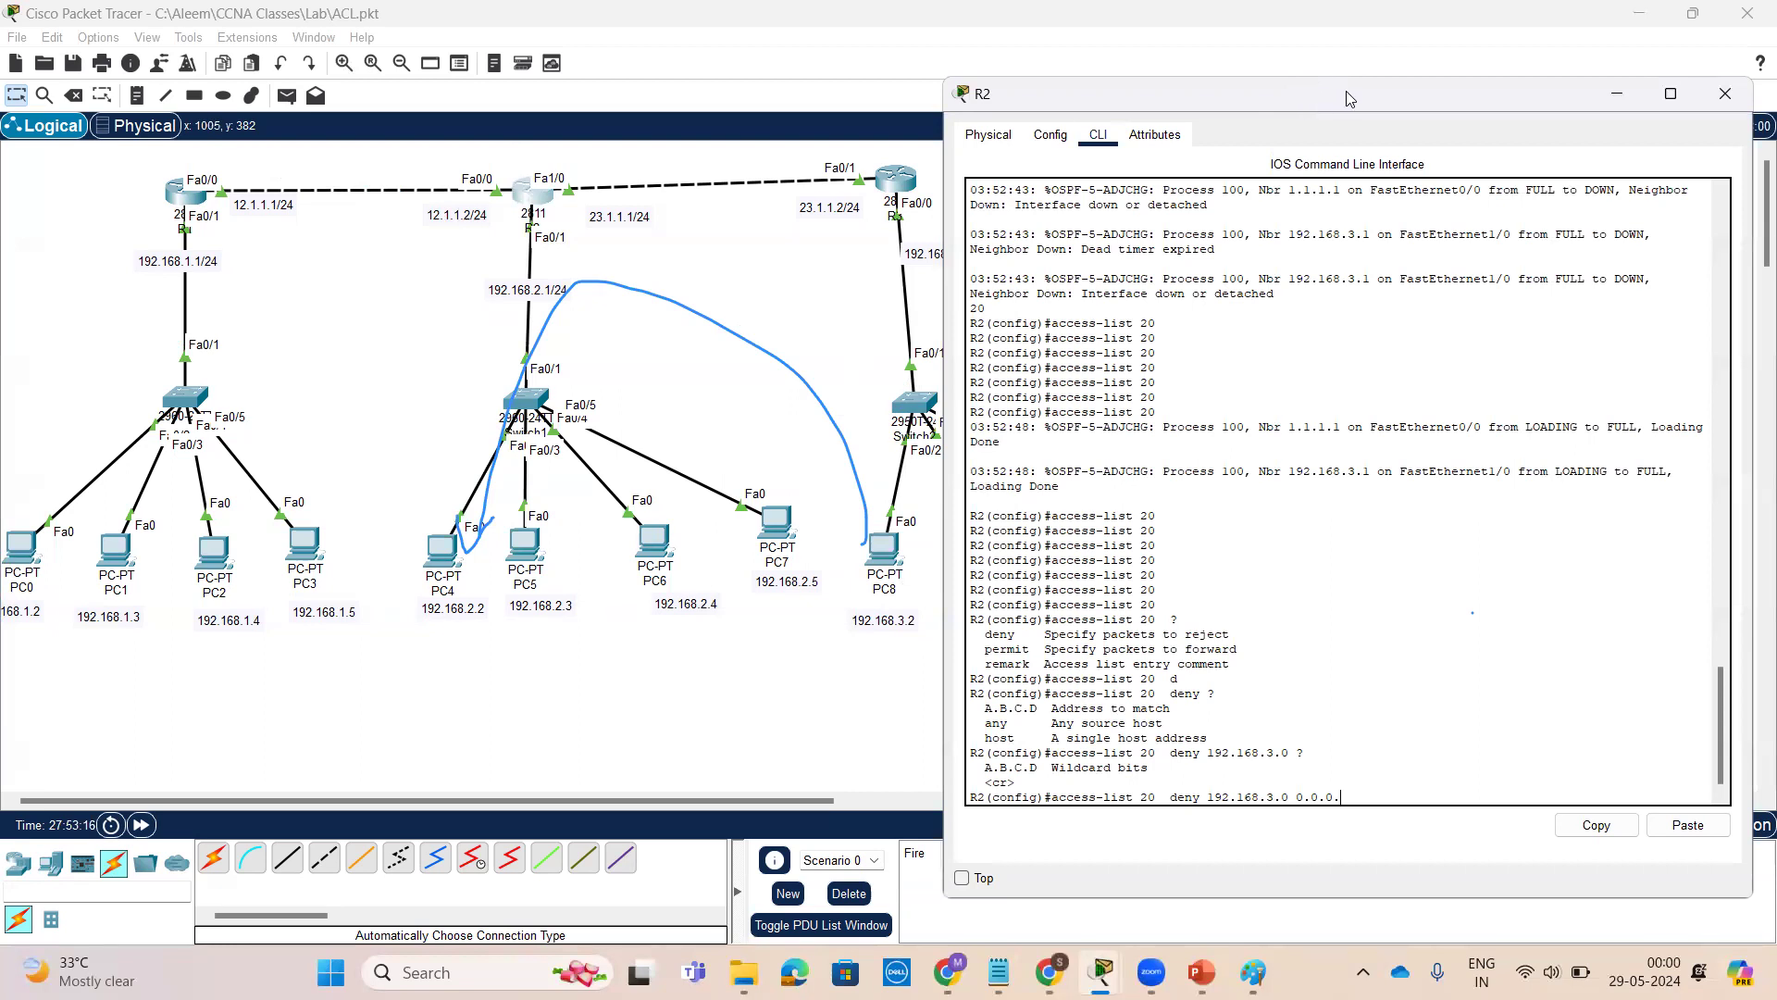
pyautogui.moveTo(1351, 98); pyautogui.dragTo(1448, 82)
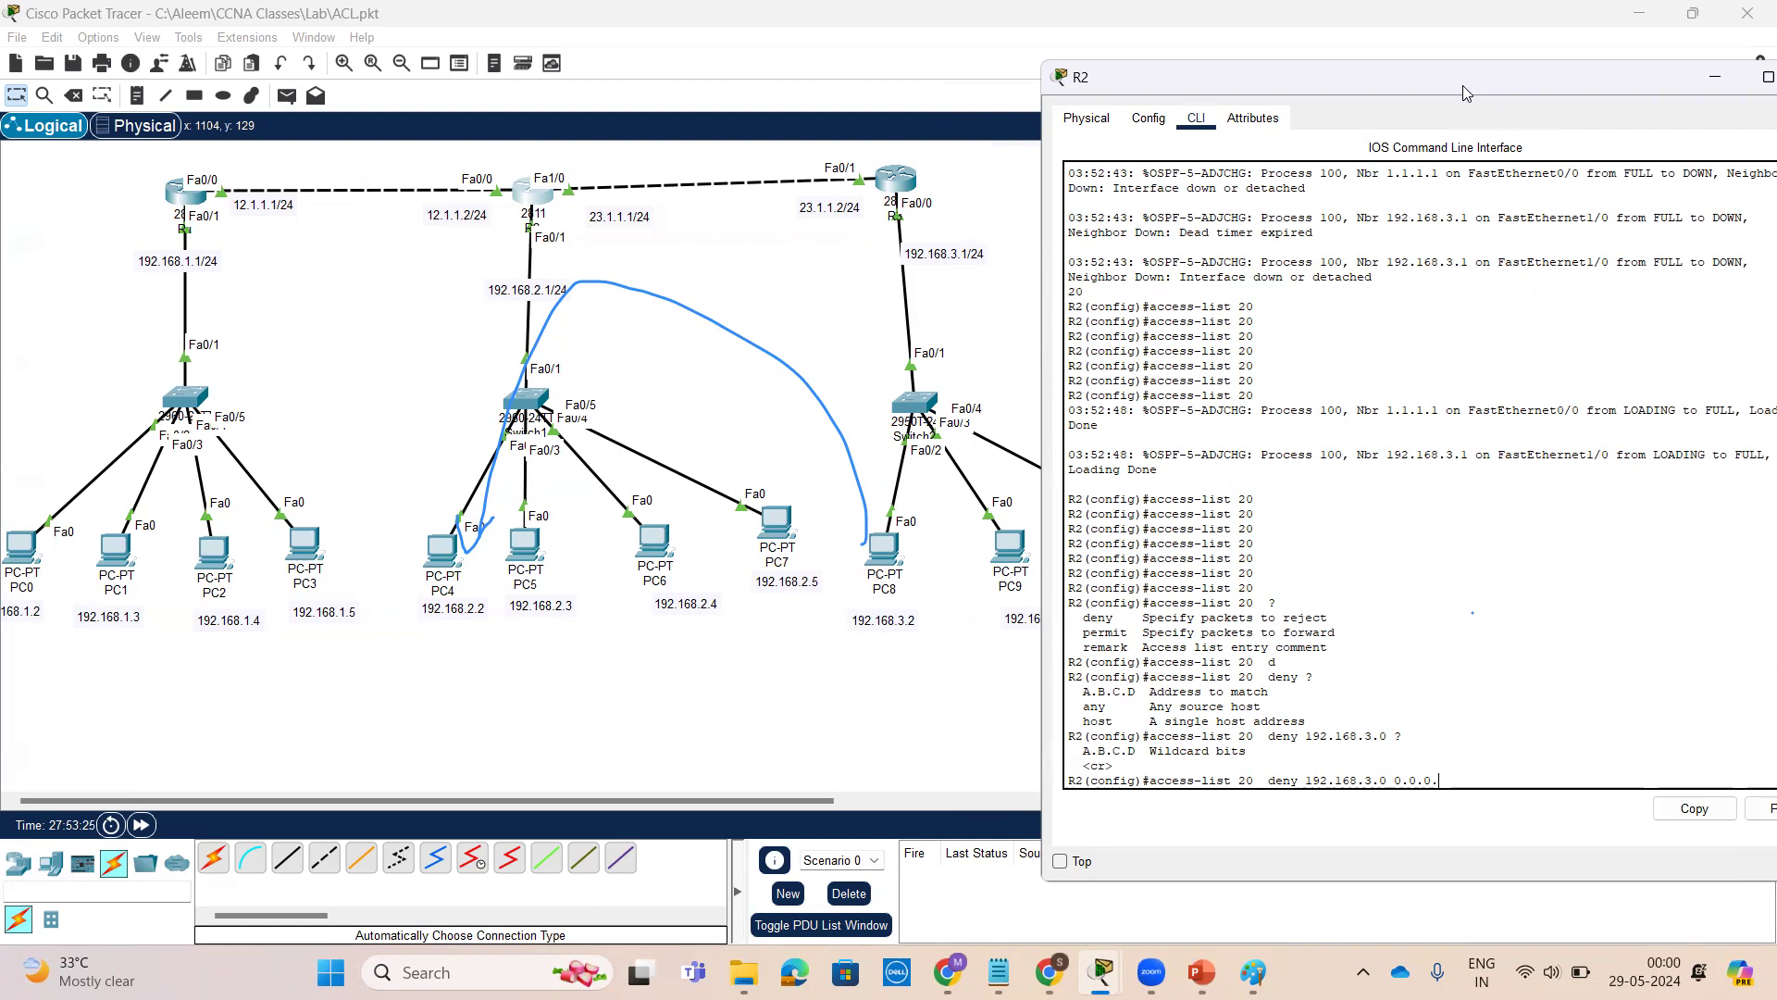
pyautogui.moveTo(1463, 93); pyautogui.dragTo(1390, 71)
pyautogui.write('255 ?')
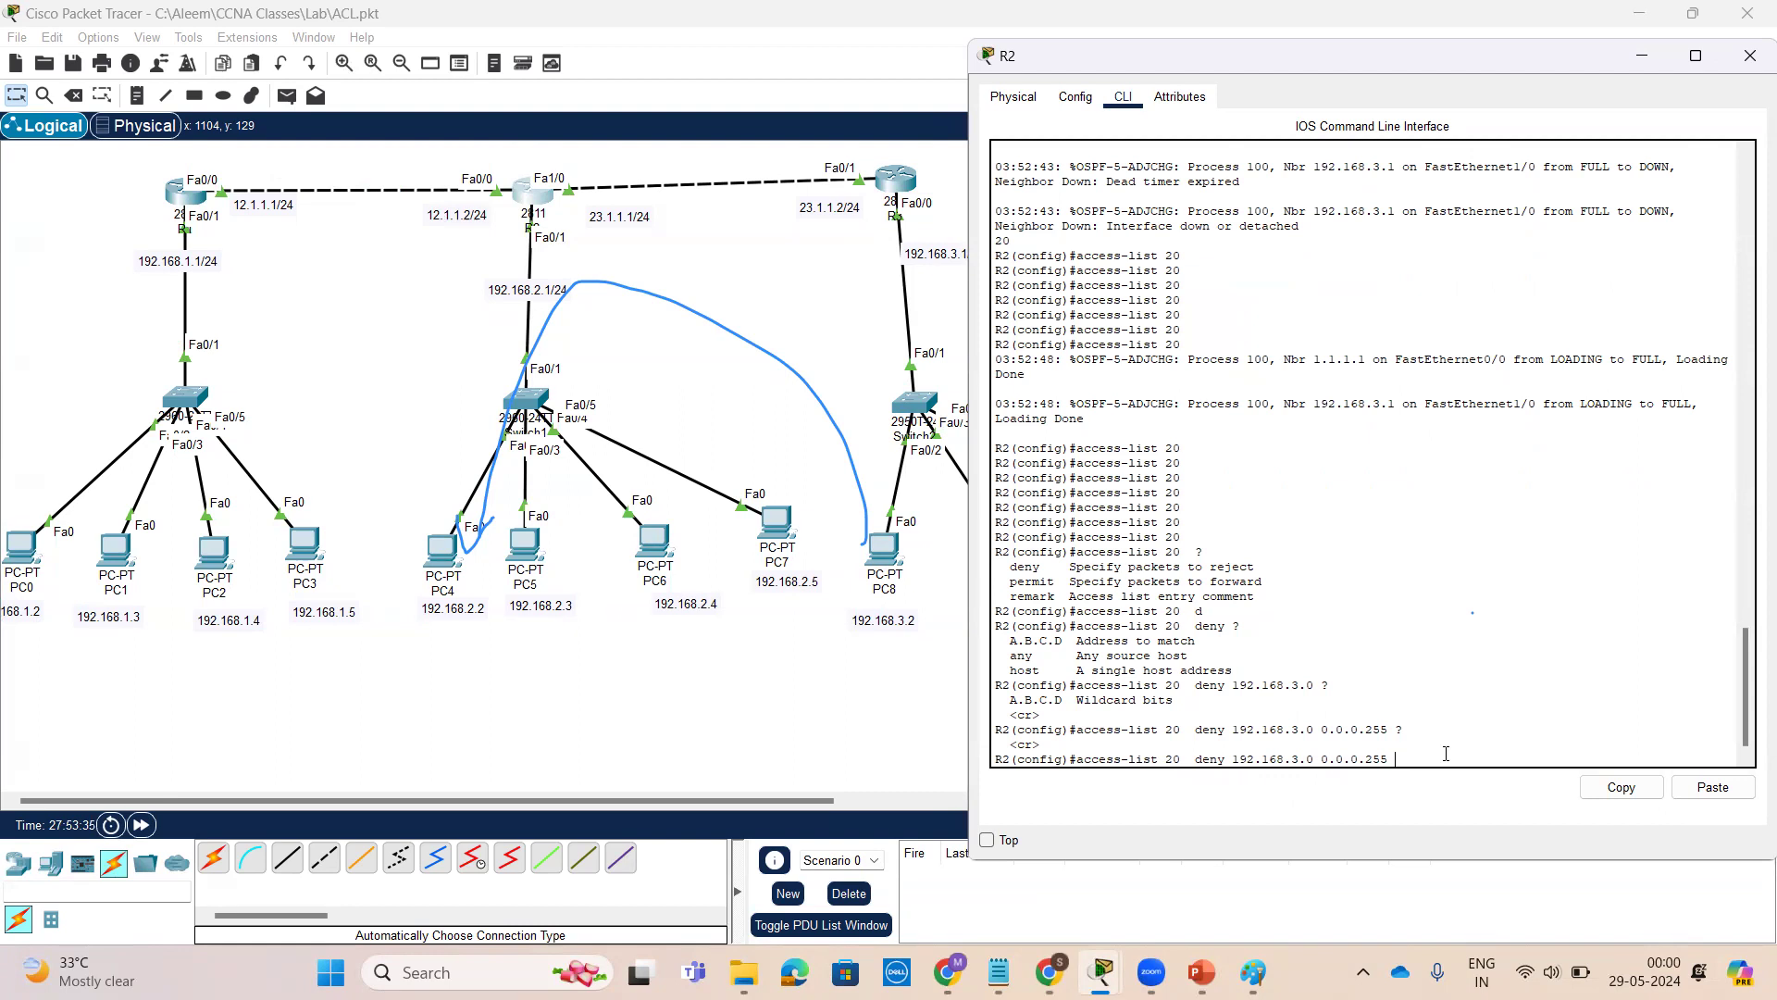
pyautogui.press('Return')
pyautogui.press('Return')
pyautogui.press('Return')
pyautogui.press('Return')
# Add a permit any entry to access list 20
pyautogui.write('ac')
pyautogui.press('Tab')
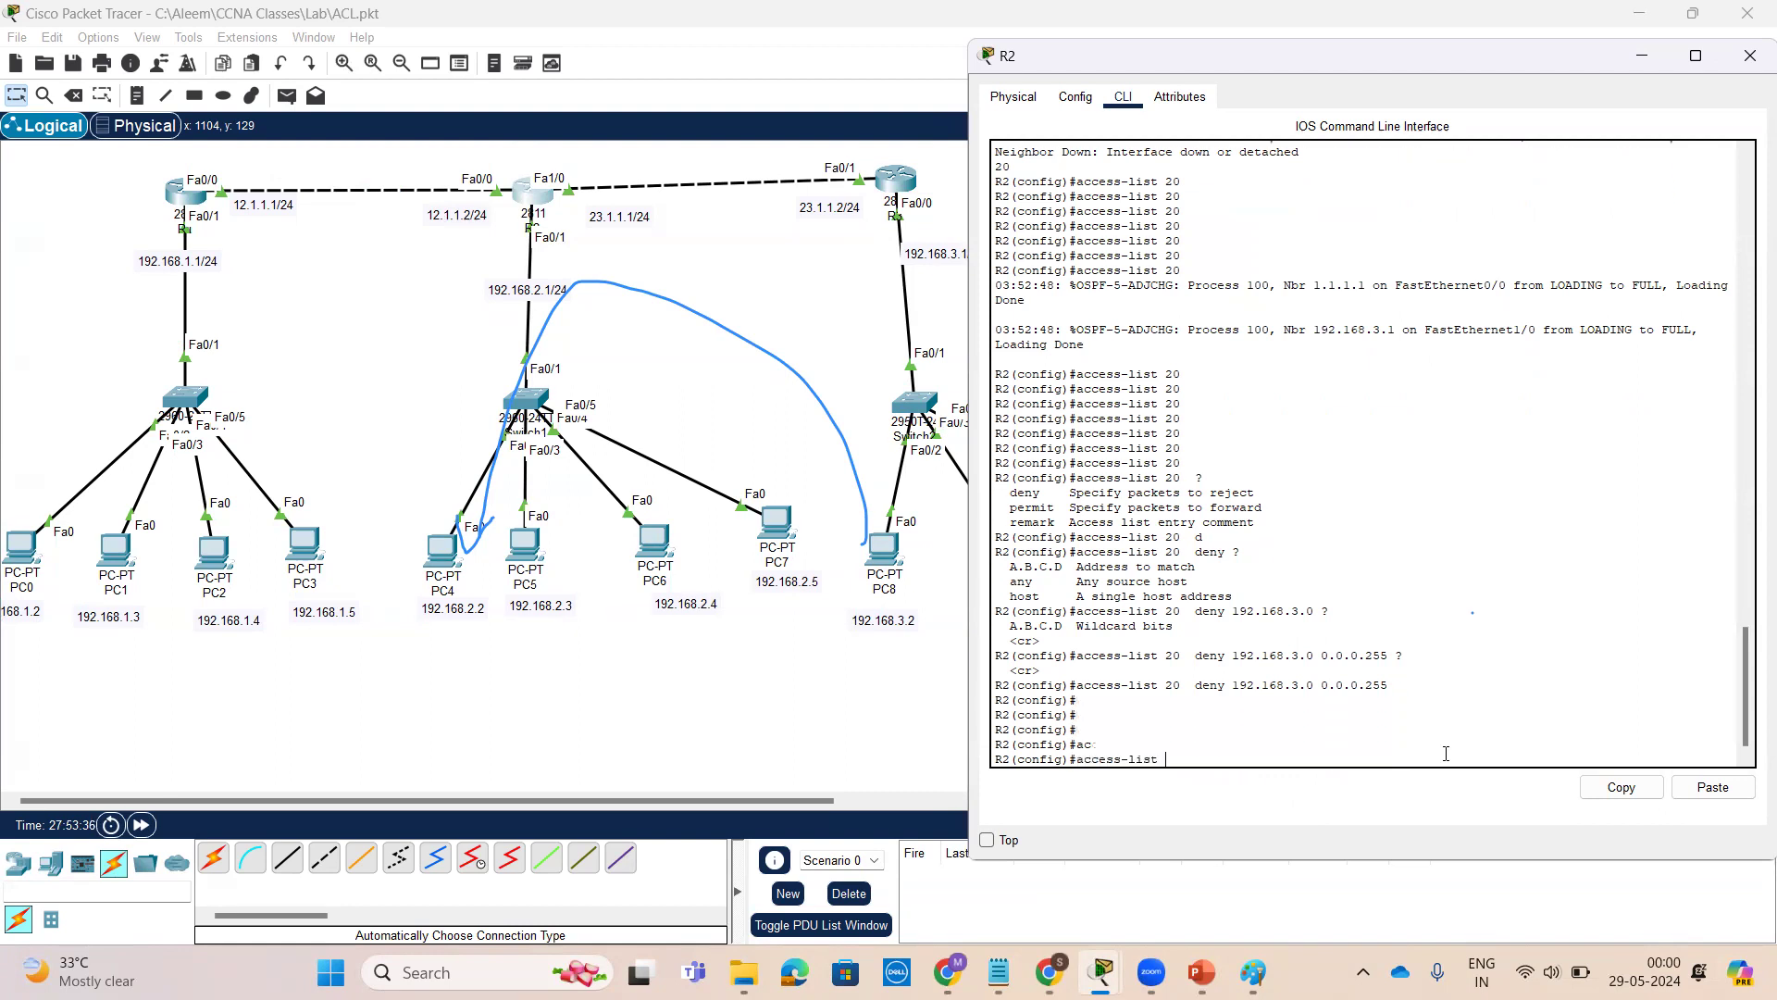
pyautogui.write('20 pe')
pyautogui.press('Tab')
pyautogui.write('an')
pyautogui.press('Tab')
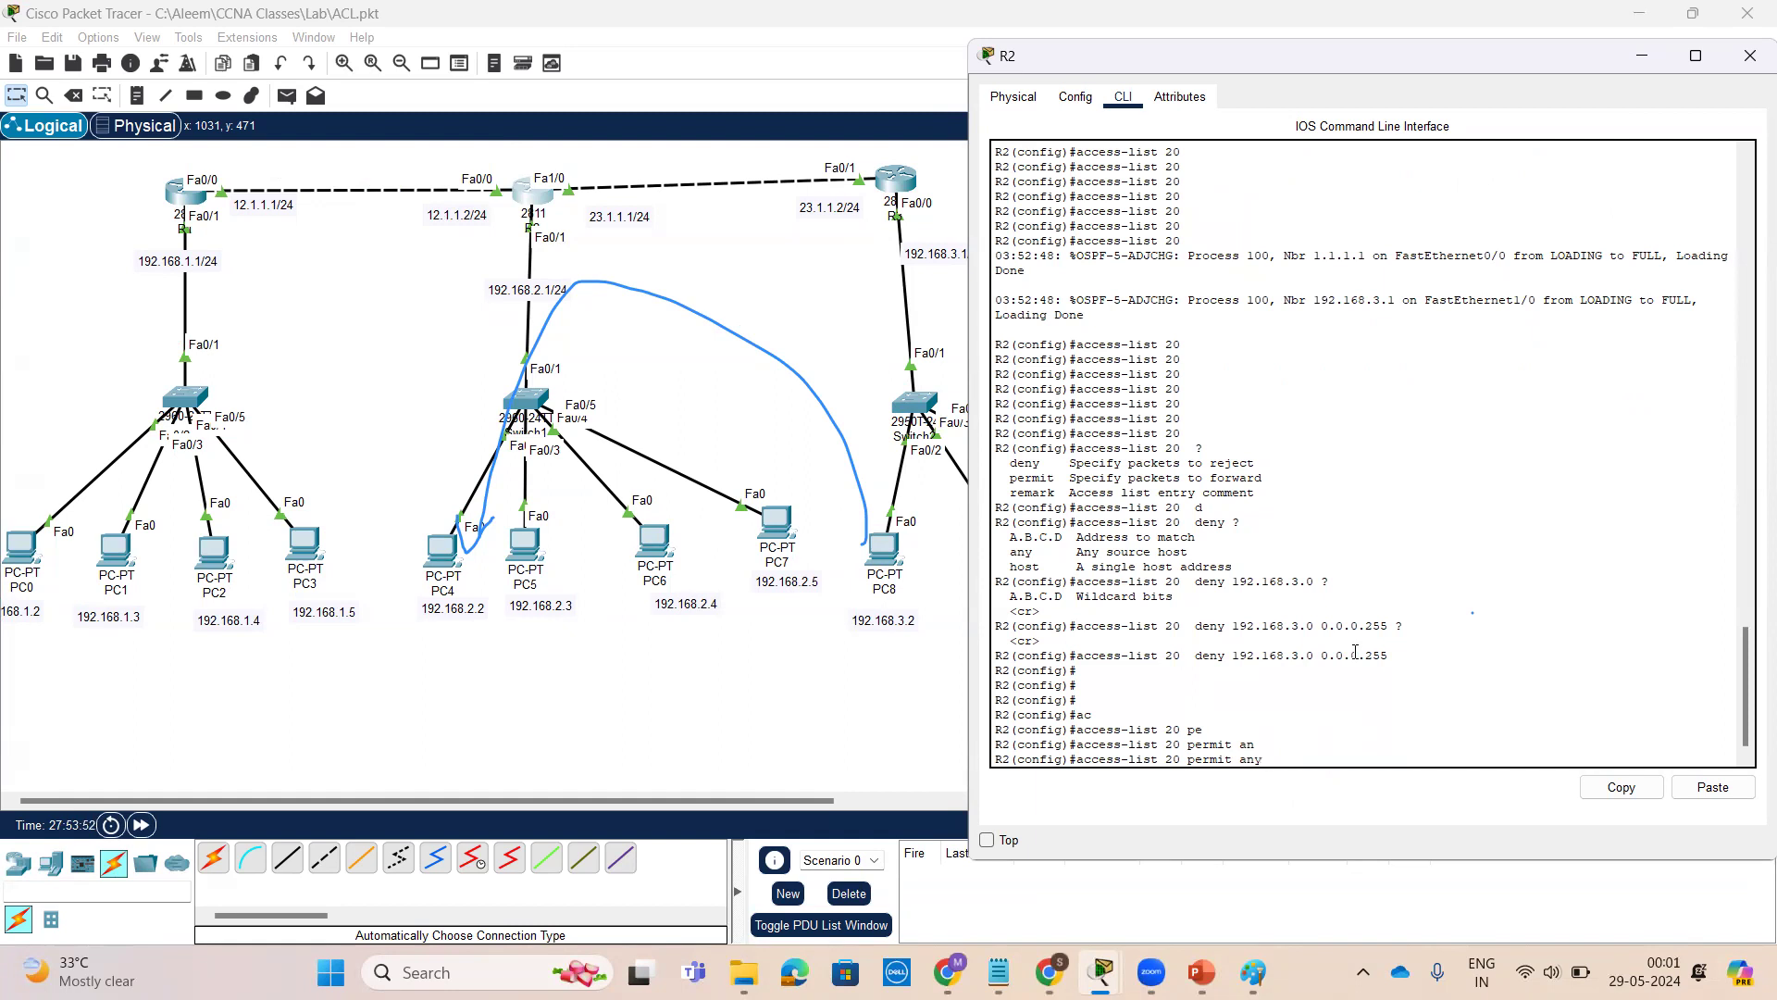
pyautogui.press('Return')
pyautogui.press('Return')
pyautogui.press('Return')
pyautogui.press('Return')
pyautogui.press('Return')
pyautogui.press('Return')
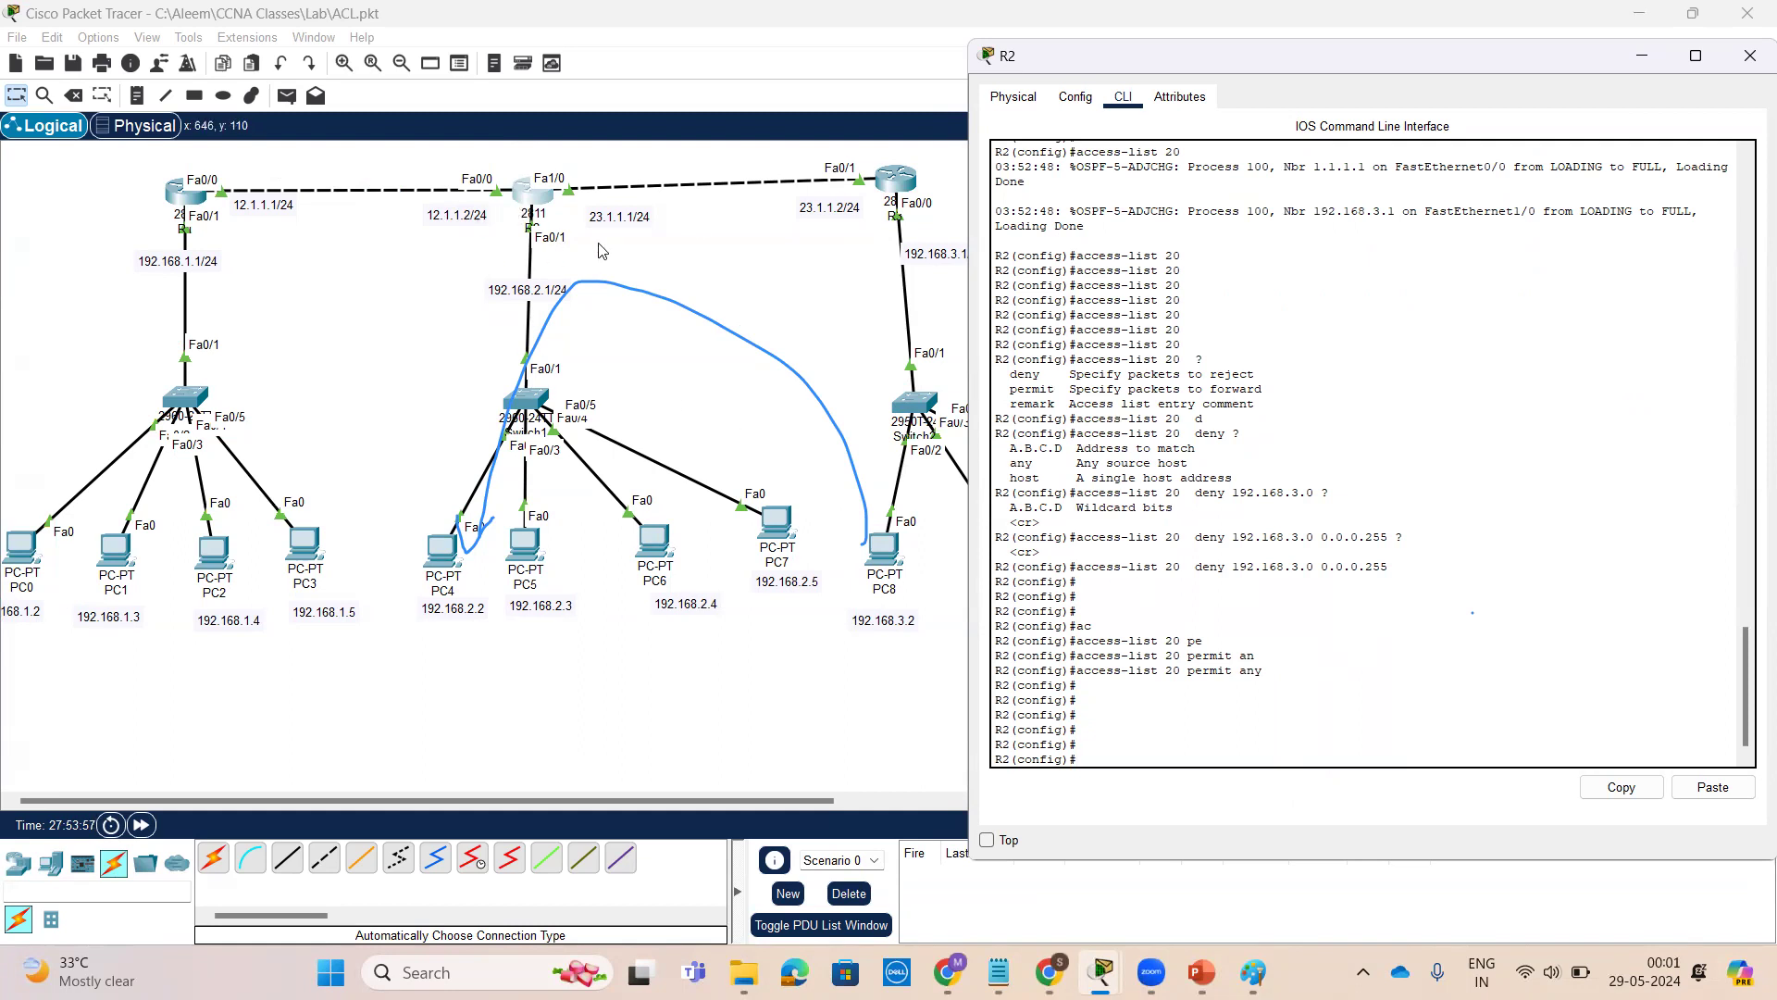
# Enter interface configuration mode for FastEthernet0/1 on R2
pyautogui.write('inf')
pyautogui.press('Tab')
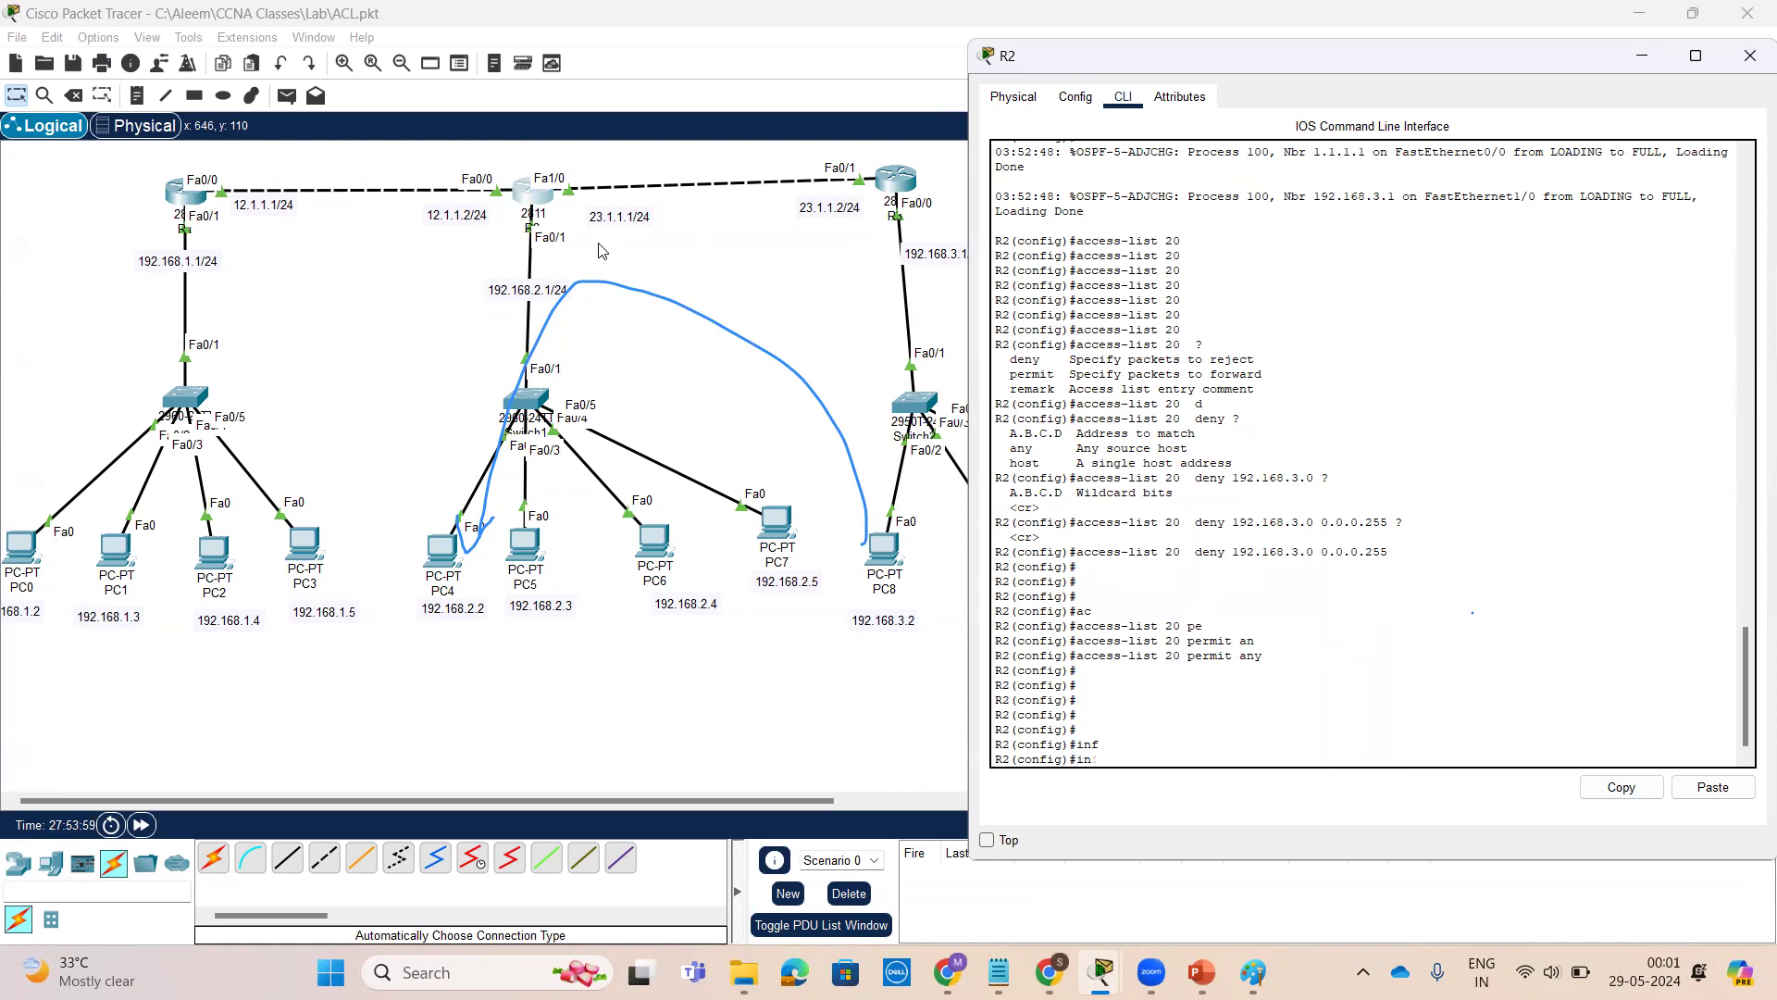
pyautogui.write('n')
pyautogui.press('Tab')
pyautogui.press('BackSpace')
pyautogui.press('BackSpace')
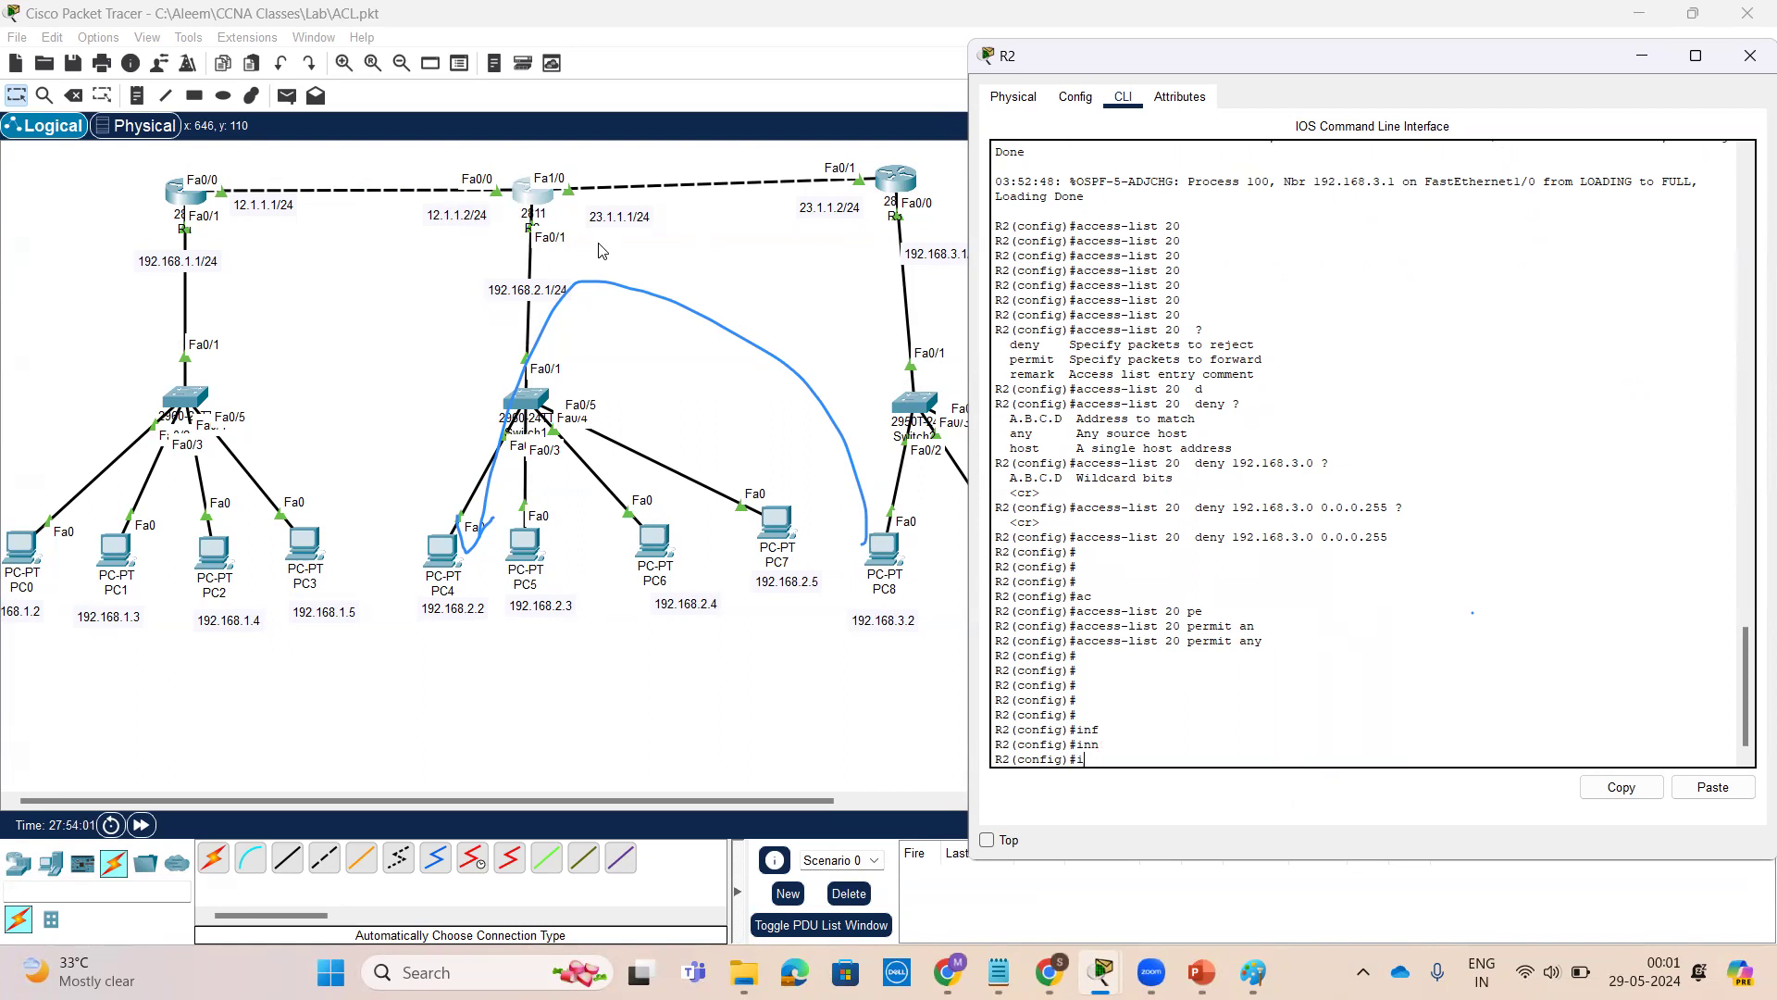
pyautogui.write('nt')
pyautogui.press('Tab')
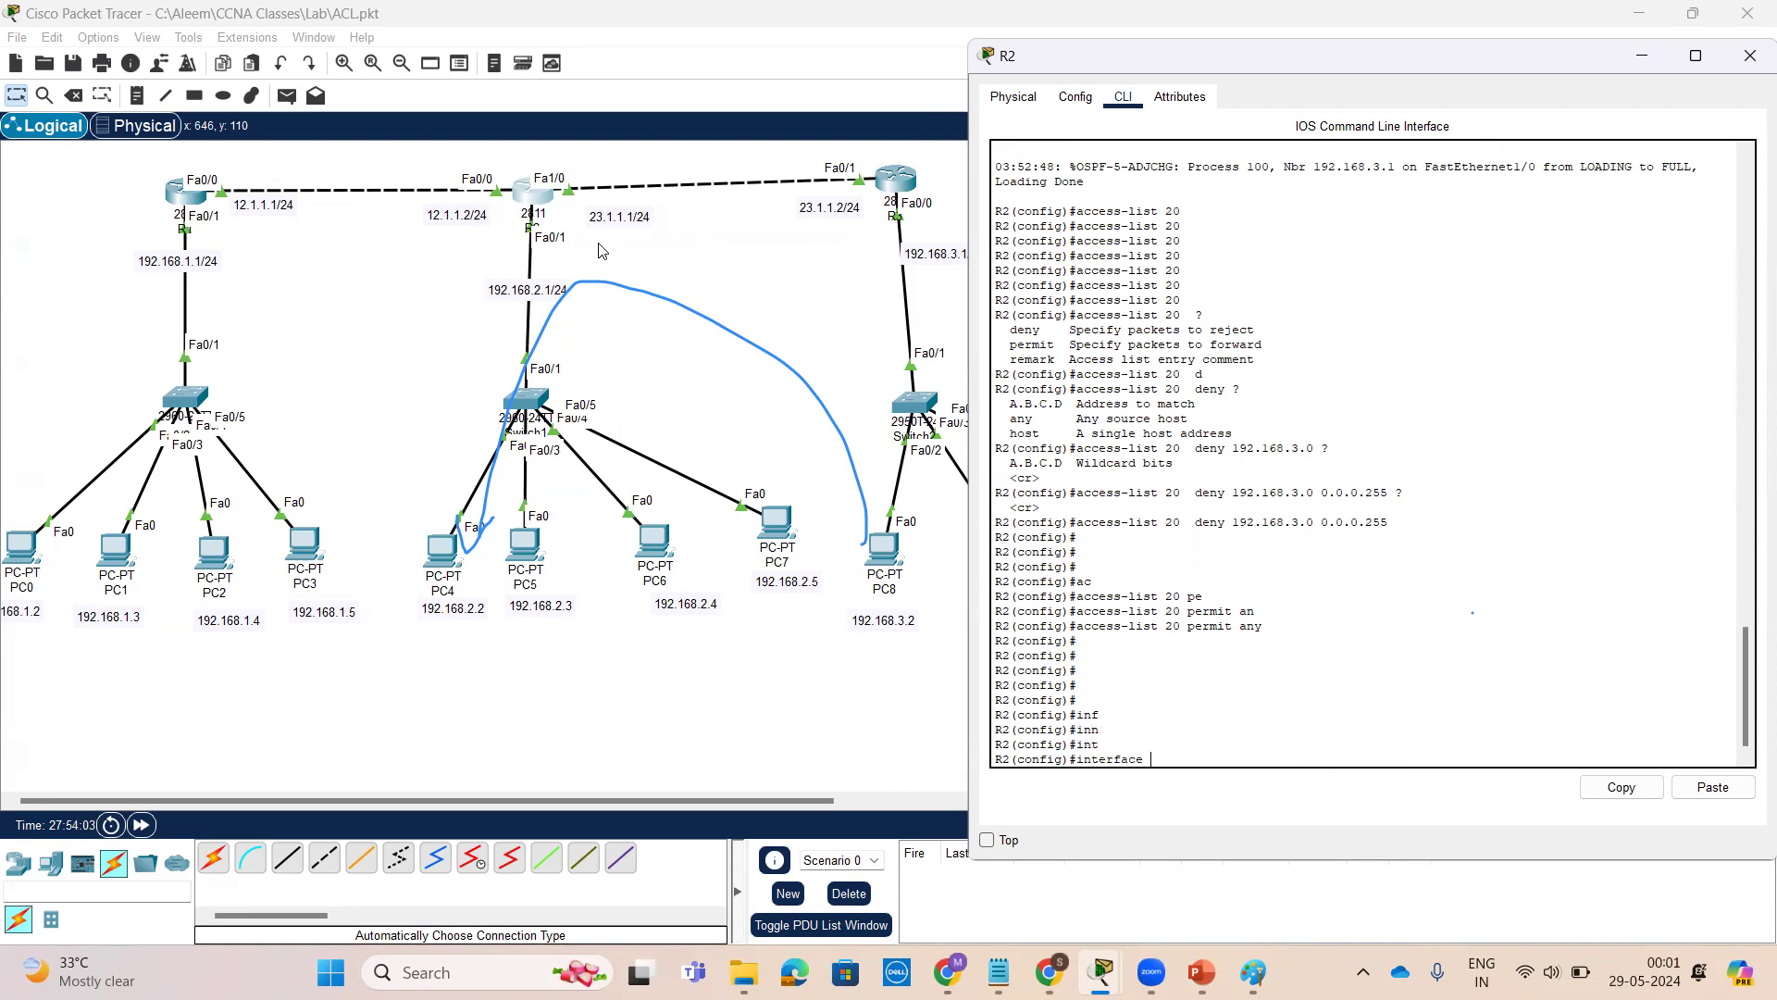
pyautogui.write('f')
pyautogui.press('Tab')
pyautogui.write('0/1')
pyautogui.press('Return')
pyautogui.press('Return')
pyautogui.press('Return')
pyautogui.press('Return')
# Apply access list 20 in the outbound direction on FastEthernet0/1 with ip access-group 20 out
pyautogui.write('ip a')
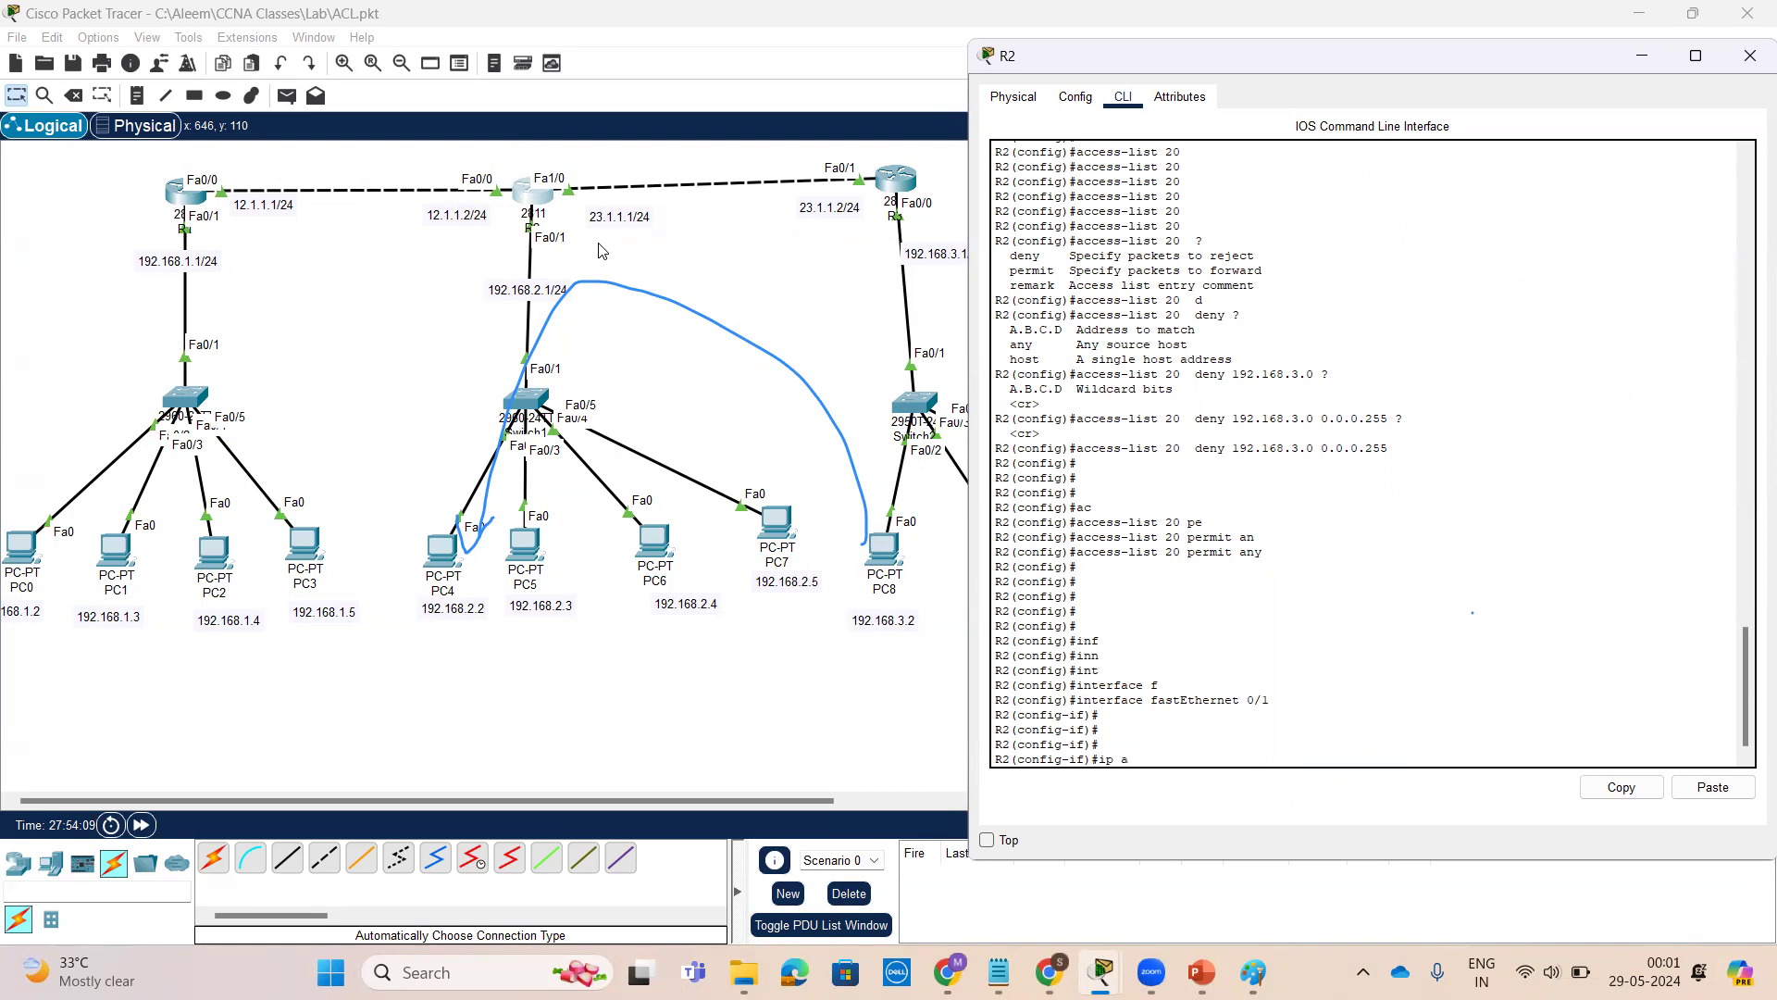
pyautogui.write('c')
pyautogui.press('Tab')
pyautogui.write('20 ?')
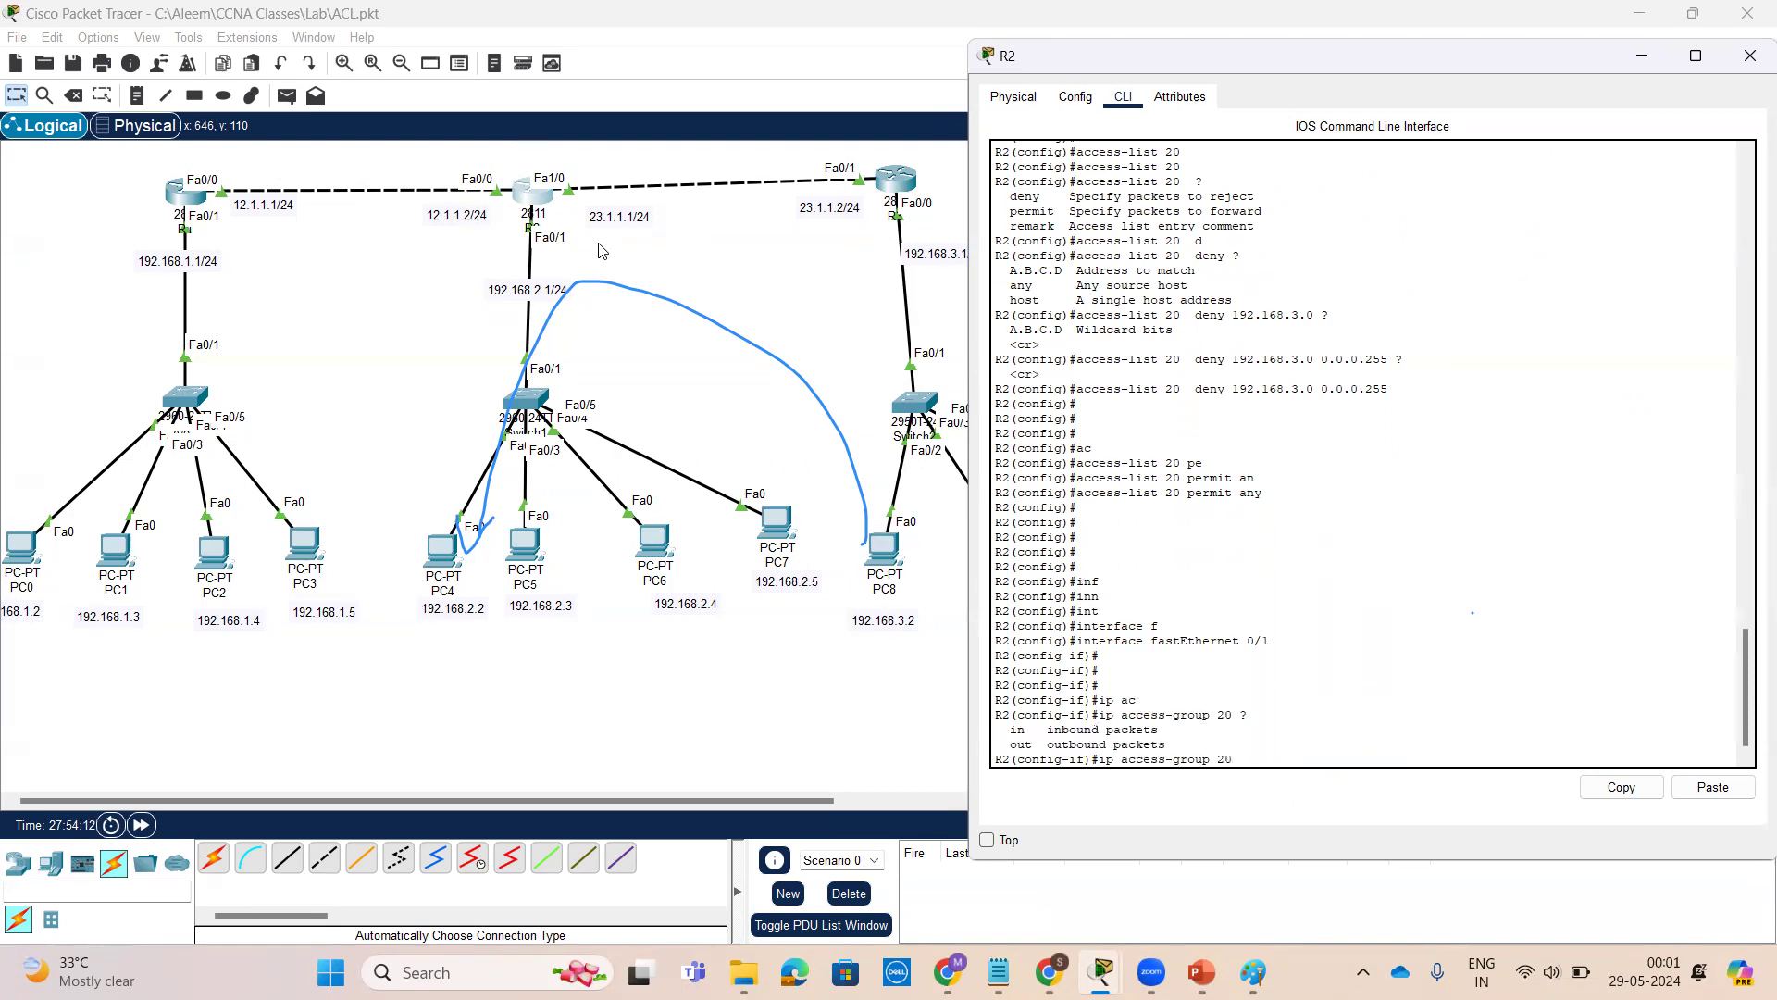
pyautogui.write('ou')
pyautogui.press('Tab')
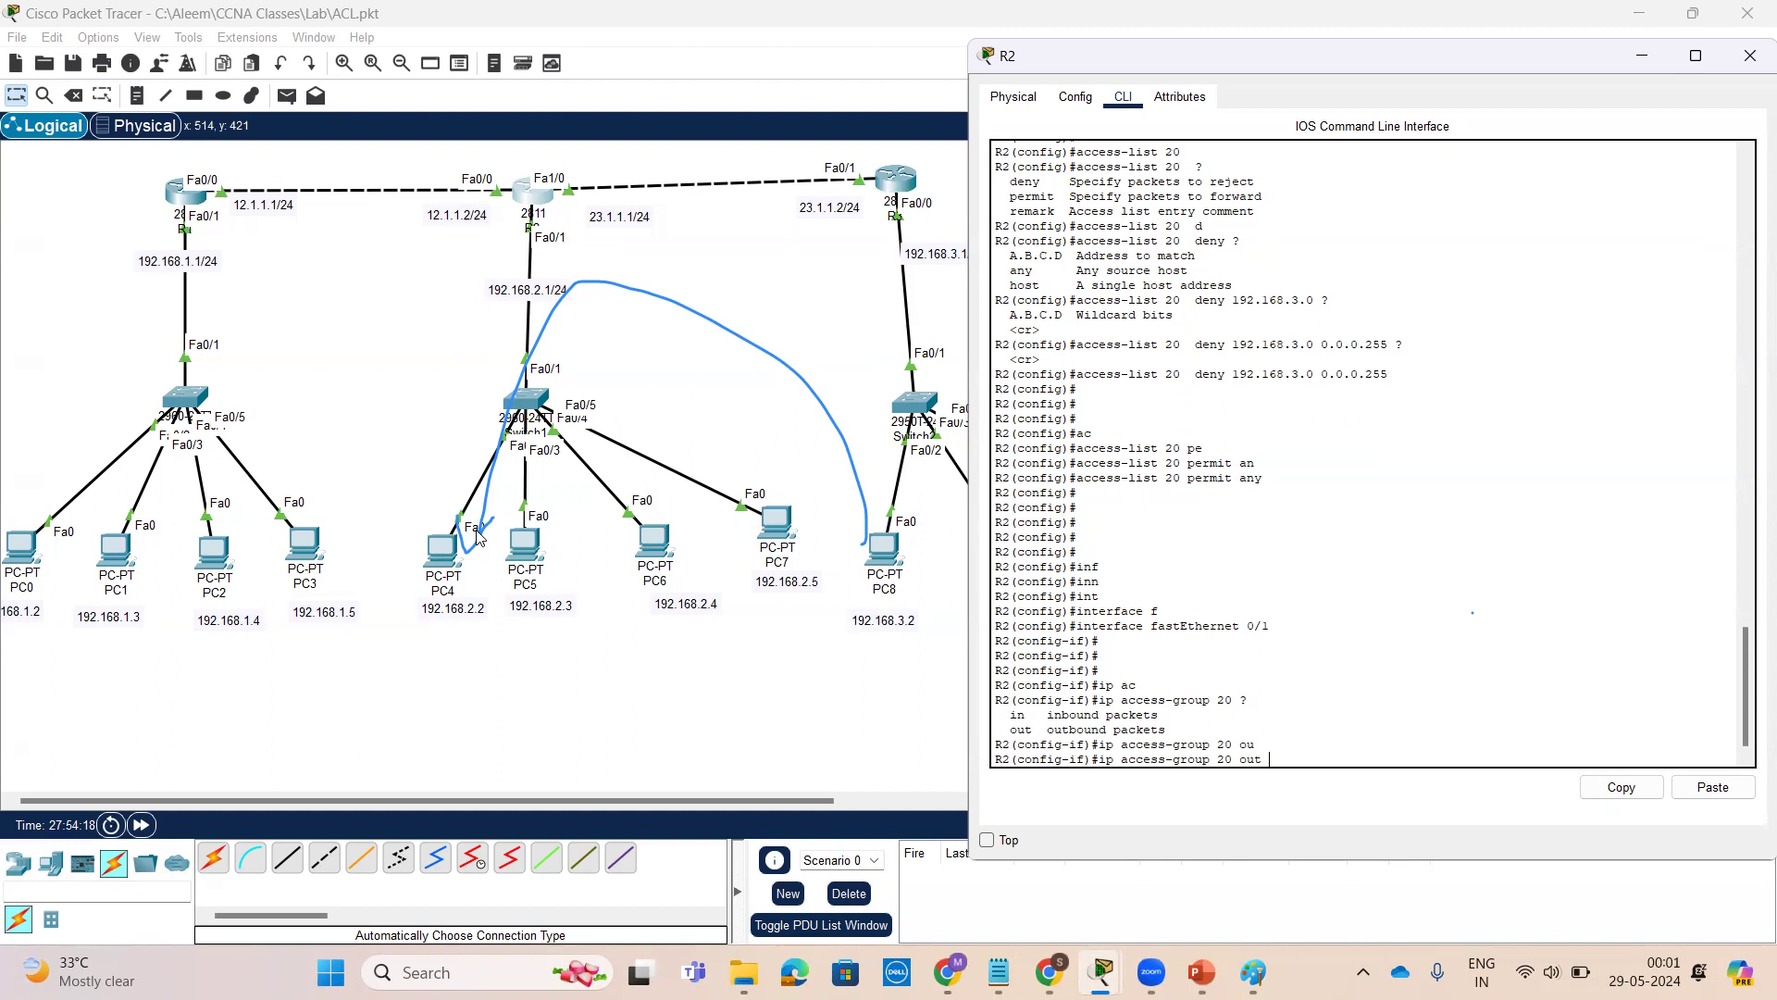
pyautogui.press('Return')
pyautogui.press('Return')
pyautogui.press('Return')
pyautogui.press('Return')
pyautogui.press('Return')
pyautogui.press('Return')
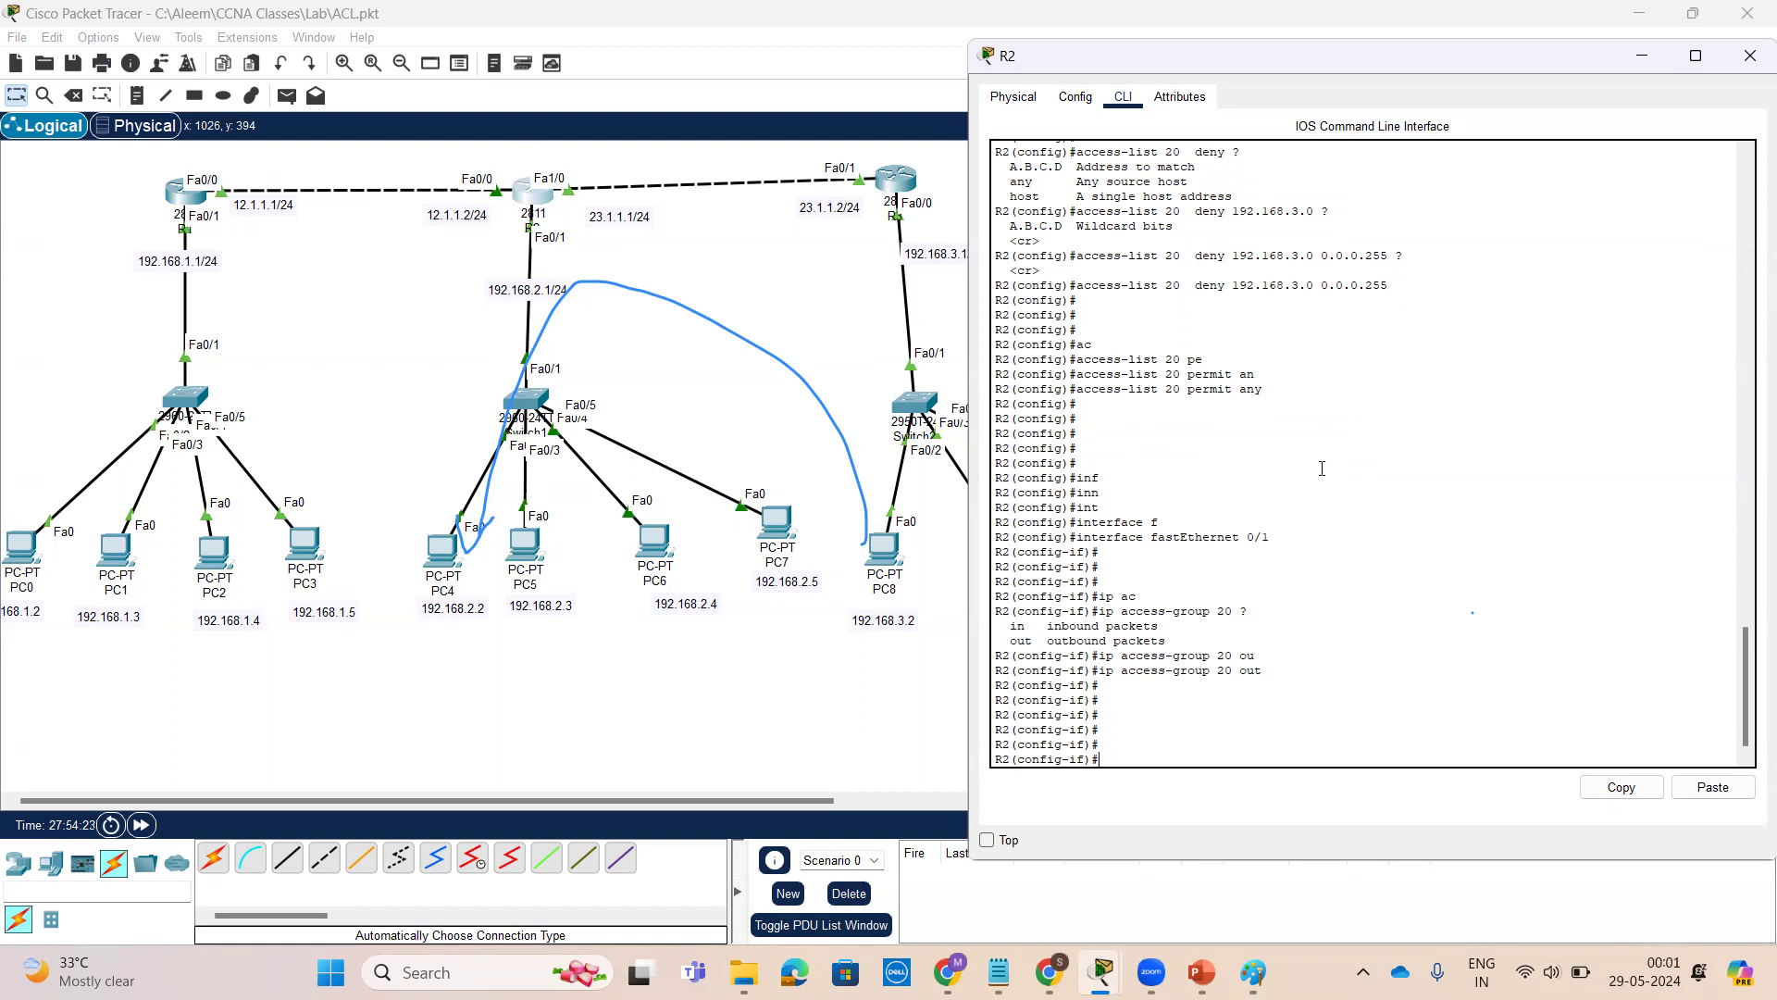
# Review the standard access list creation and implementation syntax in the presentation slides
pyautogui.click(1201, 972)
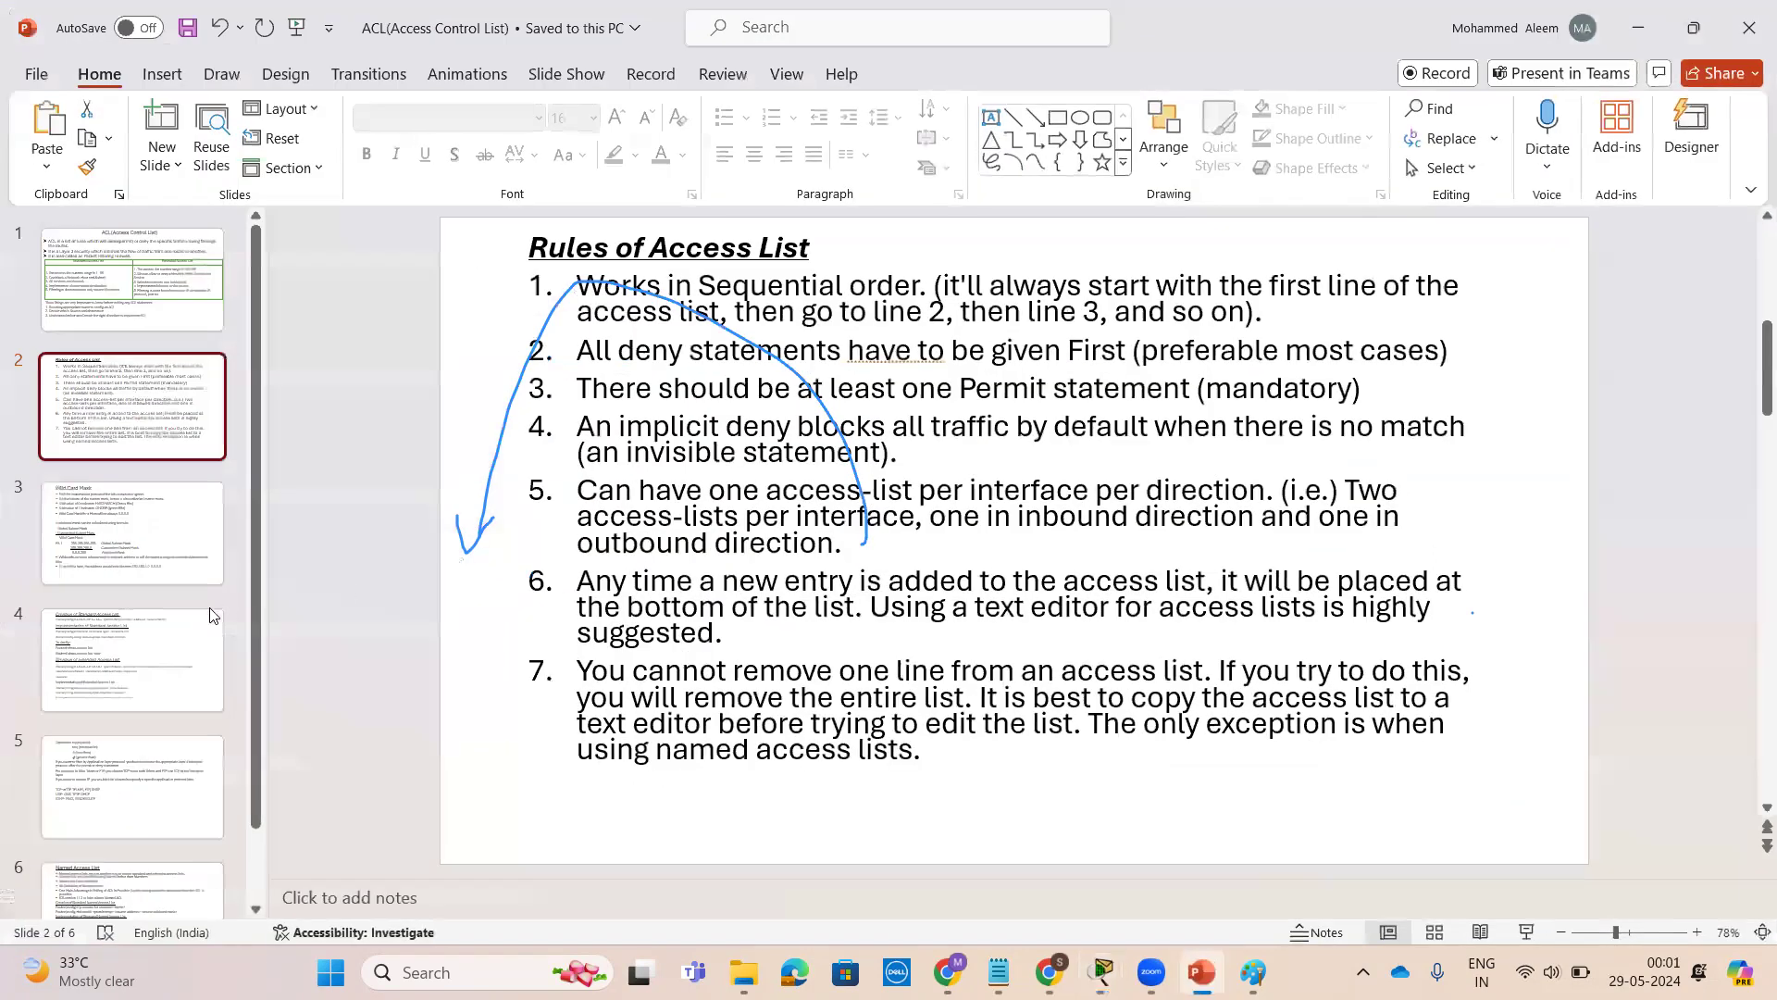
pyautogui.click(155, 643)
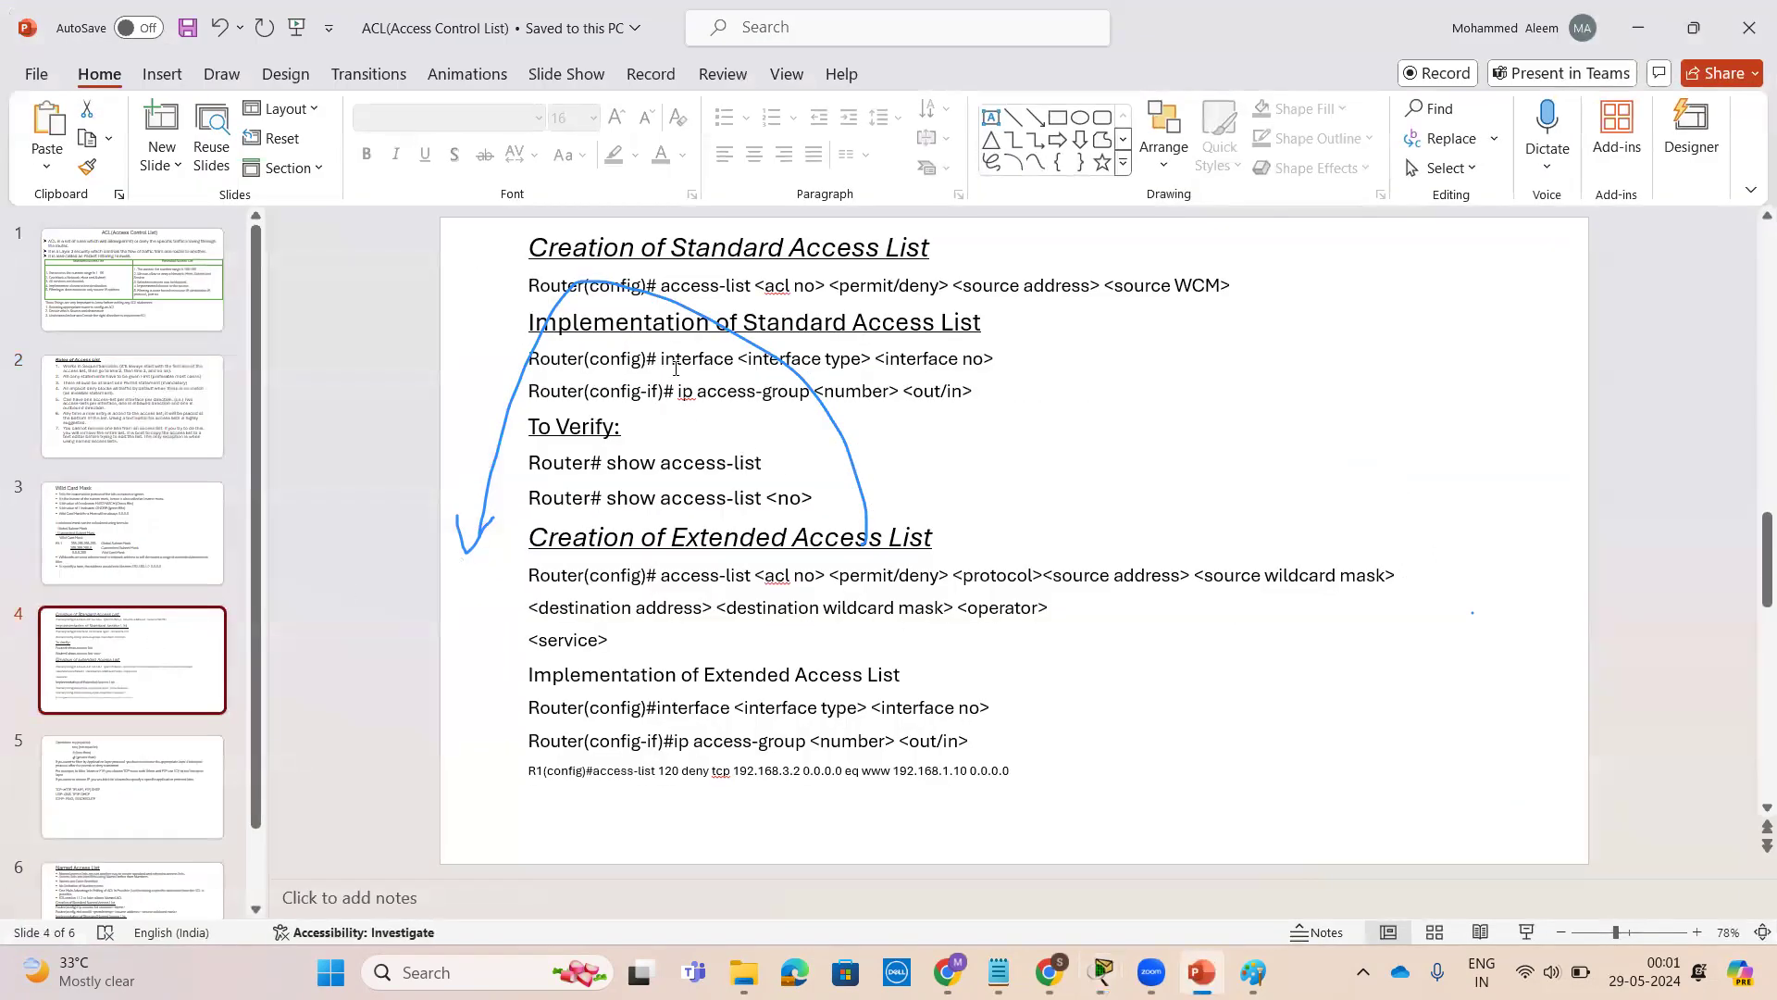
pyautogui.click(1065, 70)
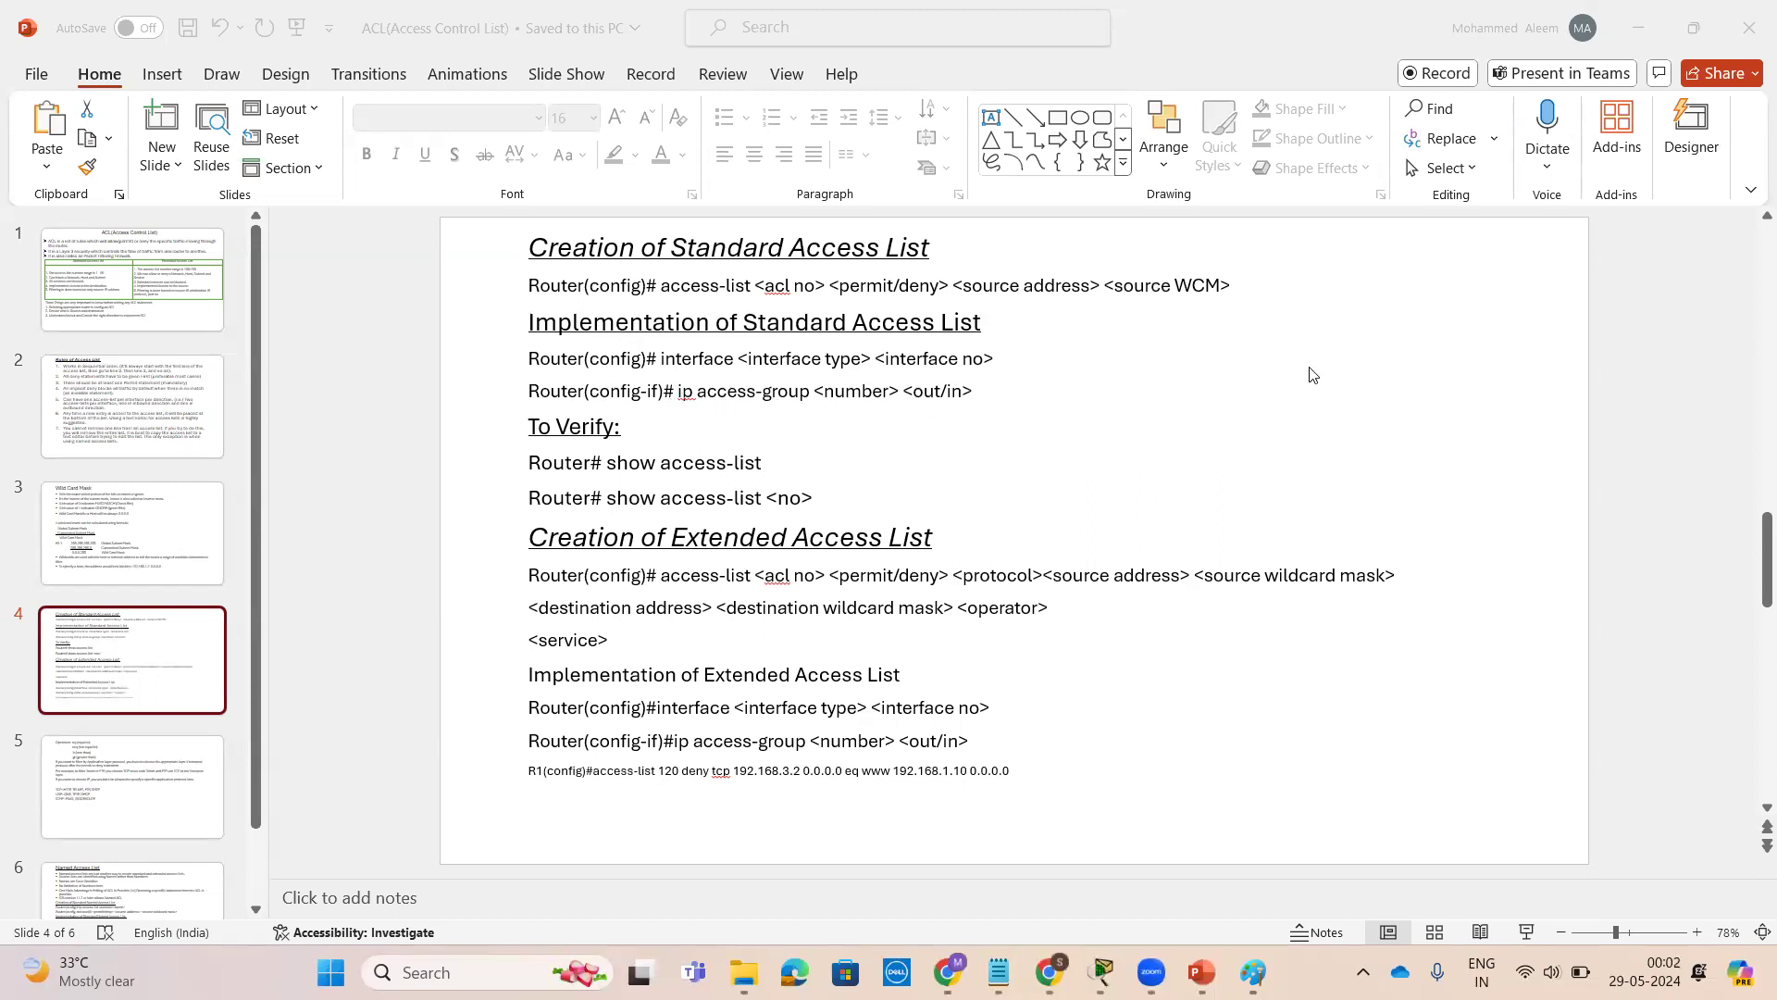
pyautogui.click(1638, 28)
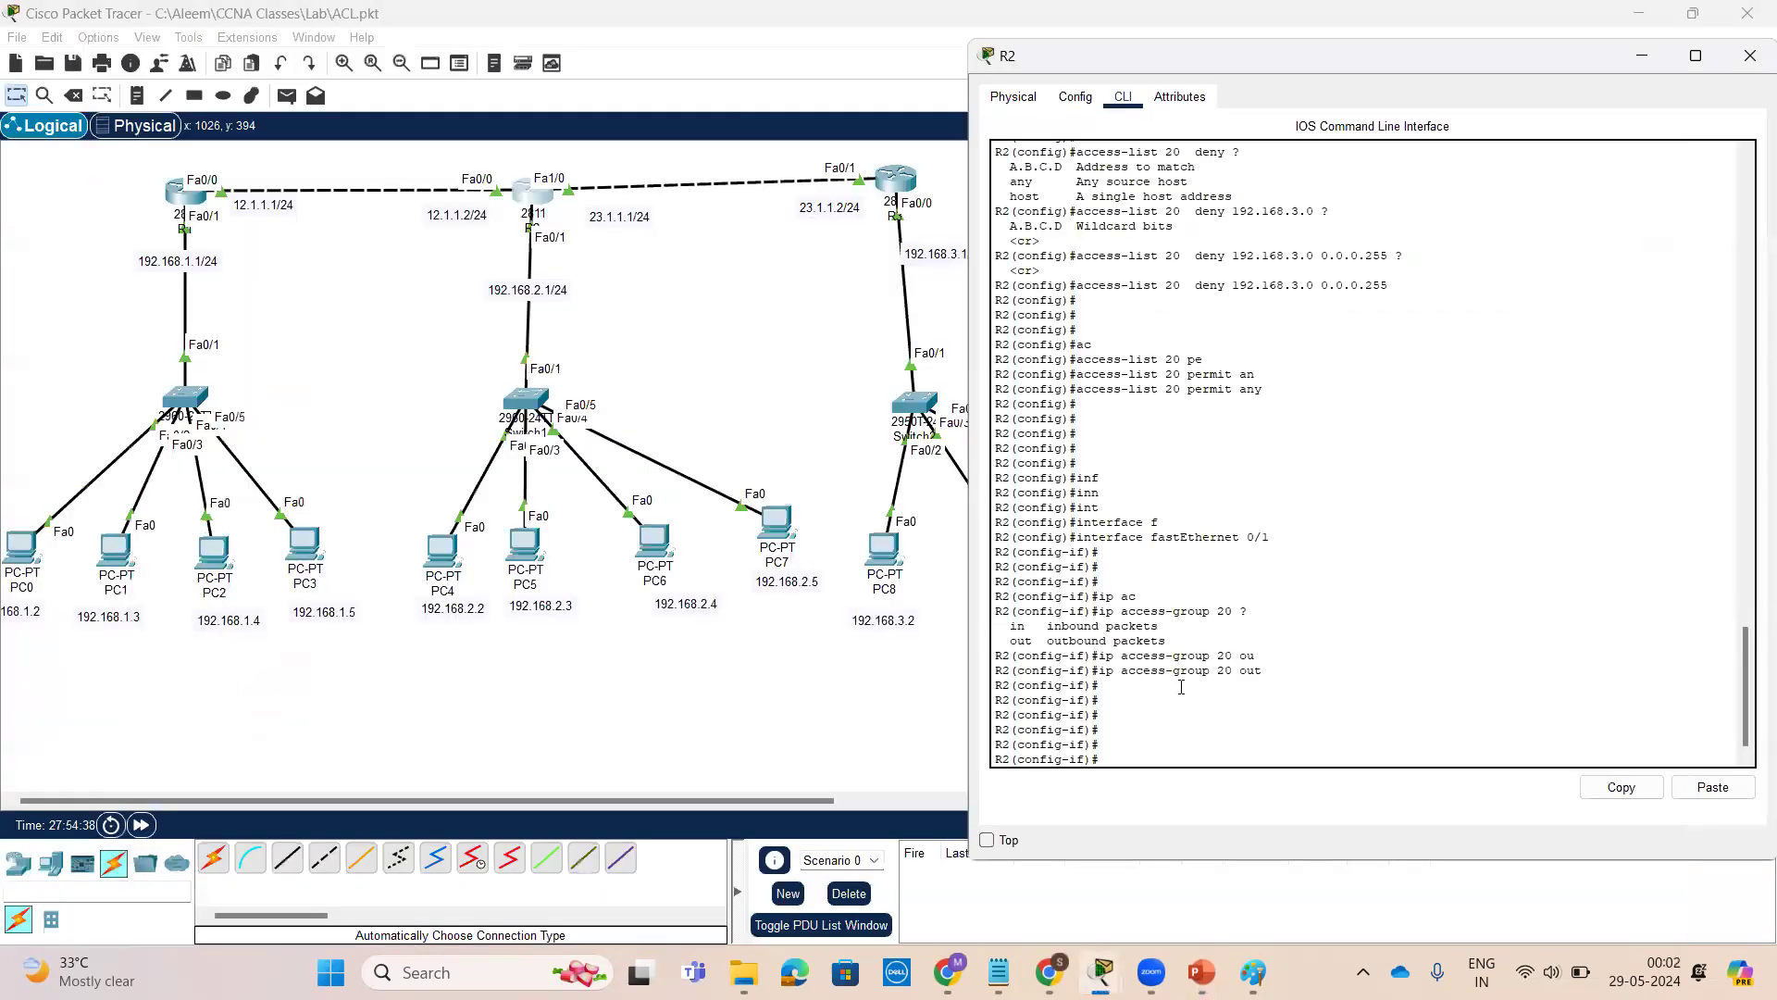
# Exit configuration mode on R2 and display the access lists with show access-lists
pyautogui.press('Return')
pyautogui.press('Return')
pyautogui.press('Return')
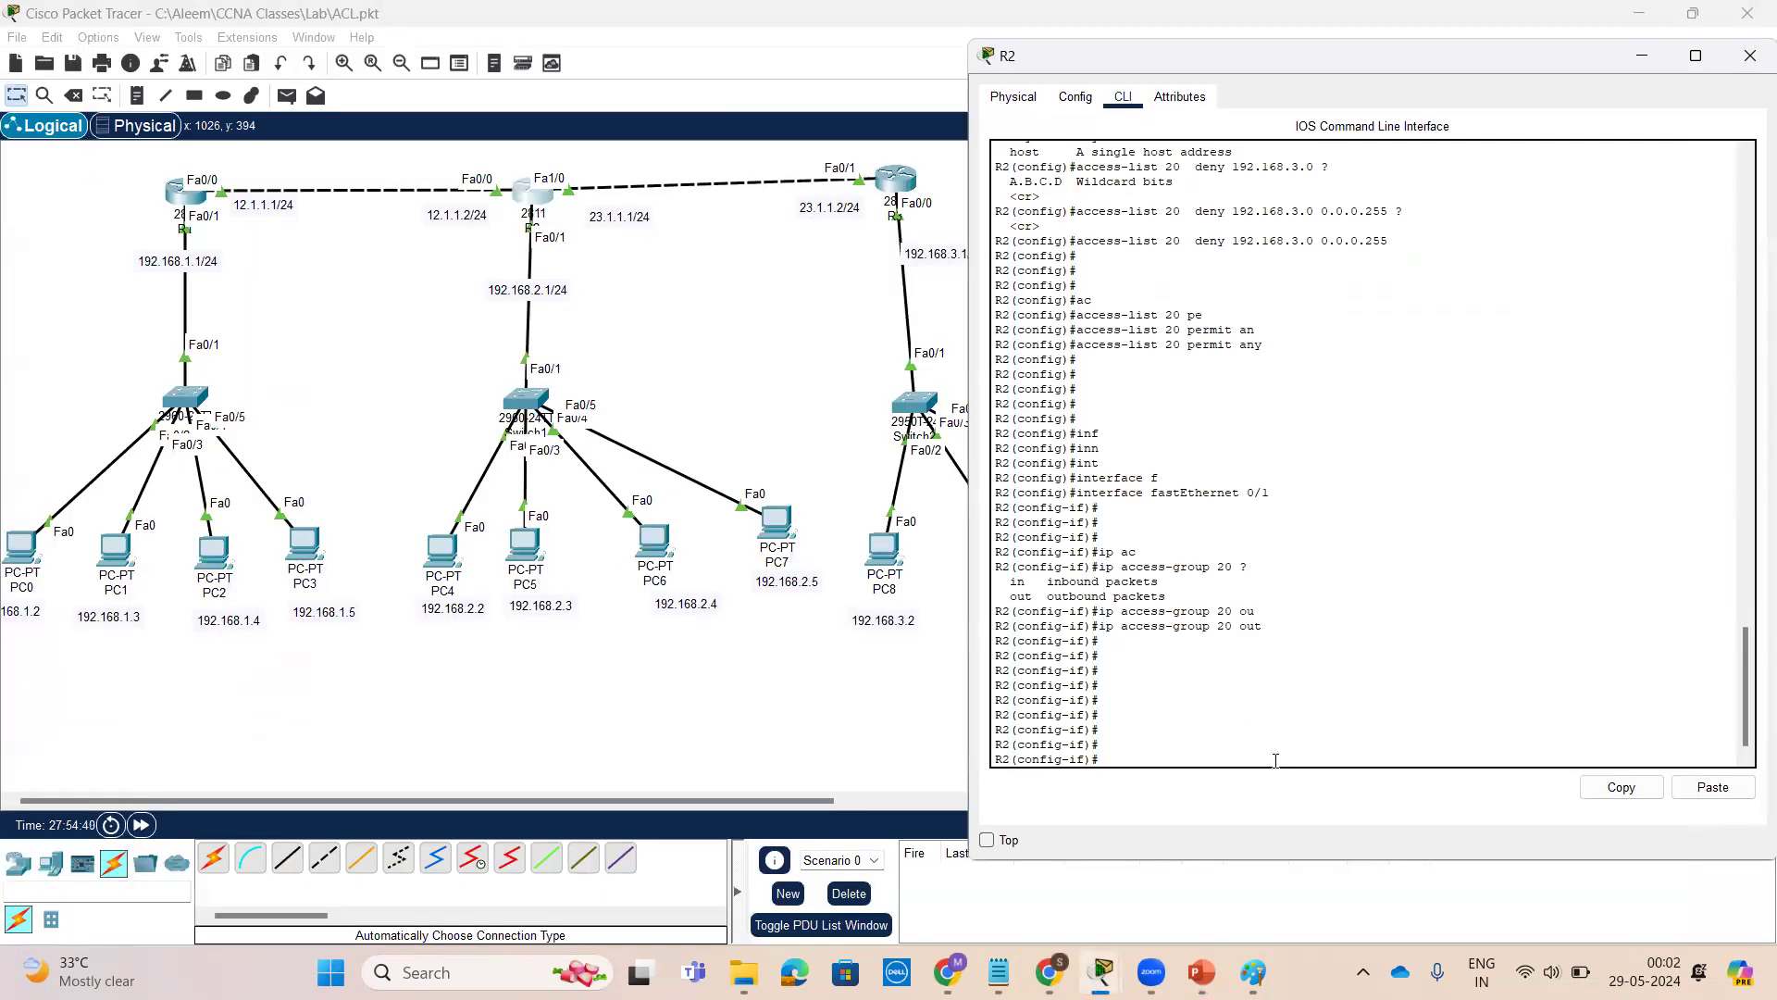
pyautogui.hotkey('ctrl', 'z')
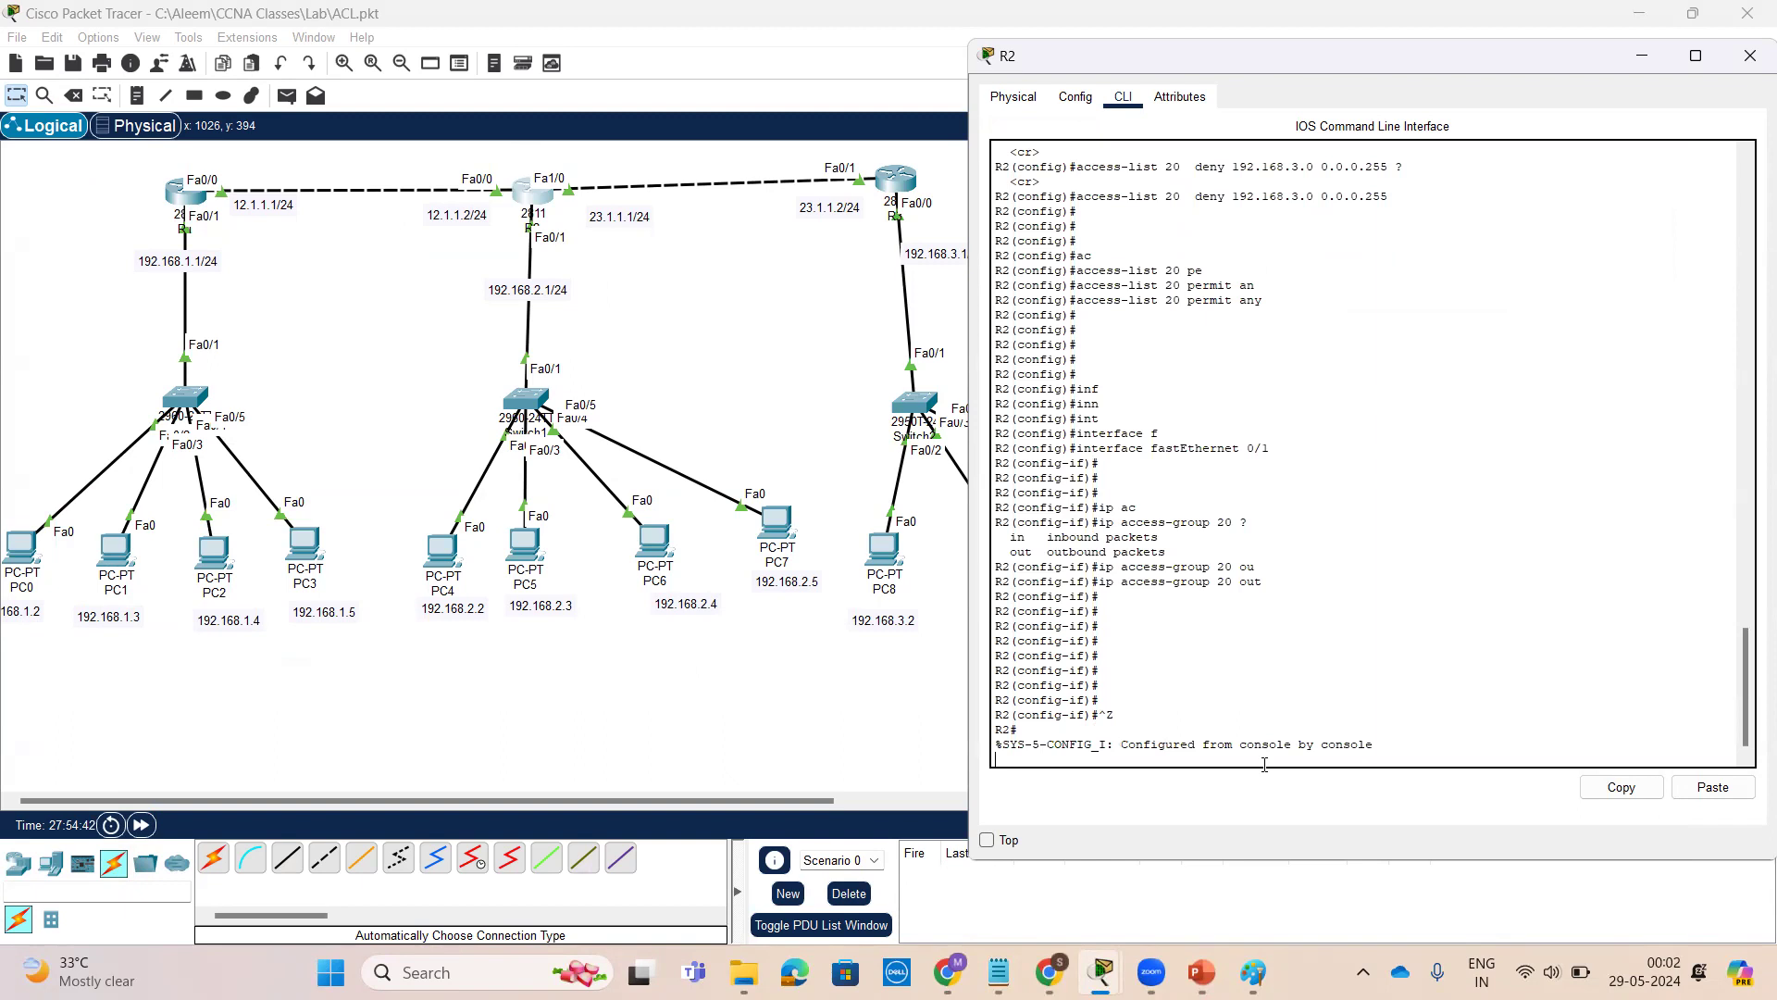
pyautogui.press('Return')
pyautogui.press('Return')
pyautogui.press('Return')
pyautogui.press('Return')
pyautogui.press('Return')
pyautogui.press('Return')
pyautogui.write('sh')
pyautogui.press('Tab')
pyautogui.write('ac')
pyautogui.press('Tab')
pyautogui.press('Return')
pyautogui.press('Return')
pyautogui.press('Return')
pyautogui.press('Return')
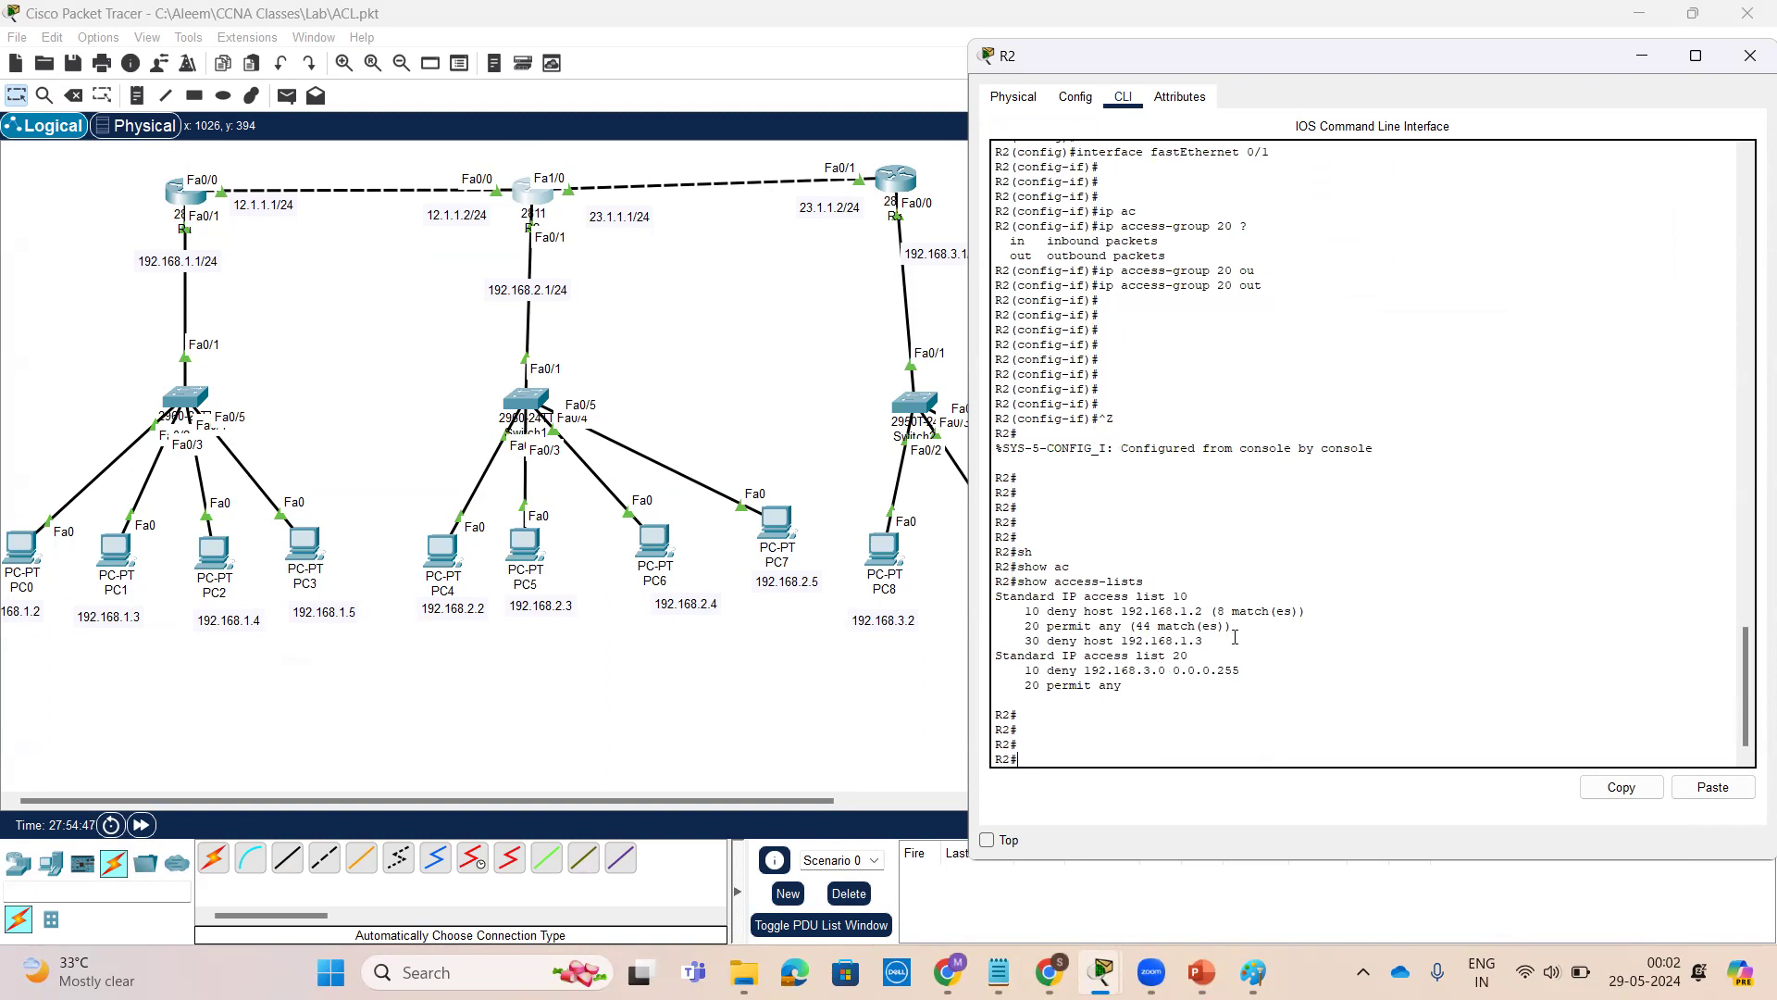
# Highlight the entries of access list 20 in the output
pyautogui.moveTo(1148, 686); pyautogui.dragTo(1006, 640)
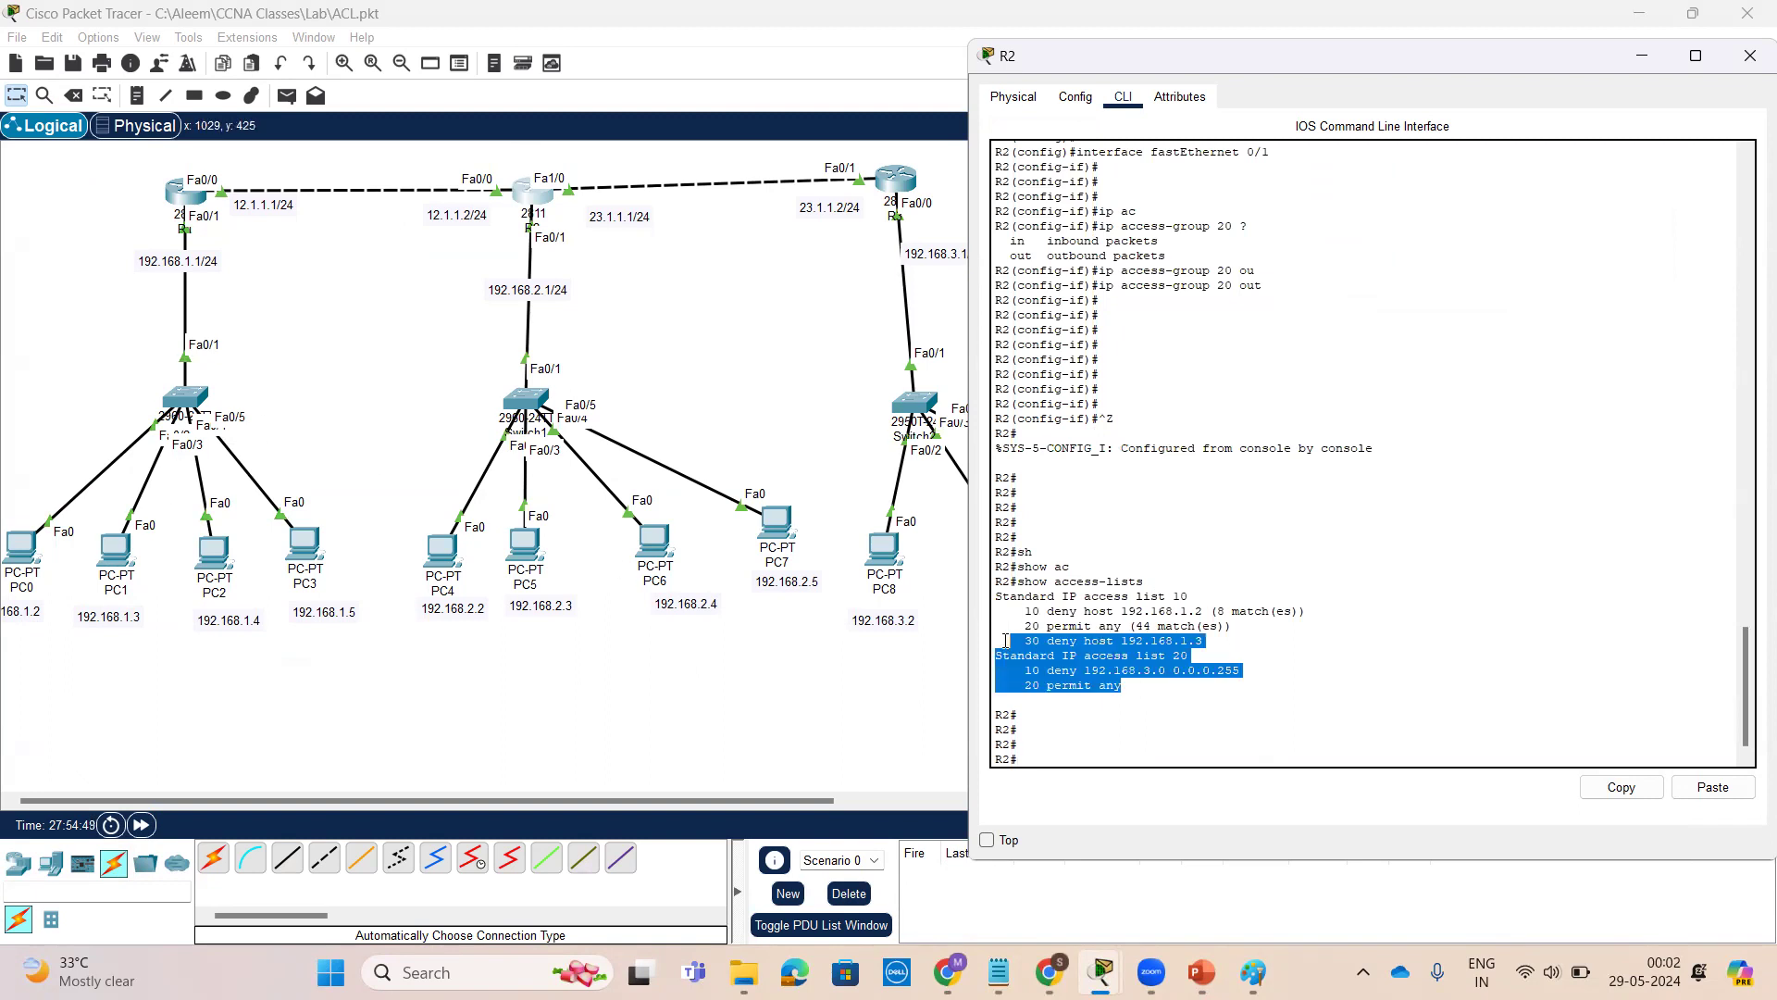
pyautogui.click(1144, 681)
pyautogui.moveTo(1125, 686); pyautogui.dragTo(989, 657)
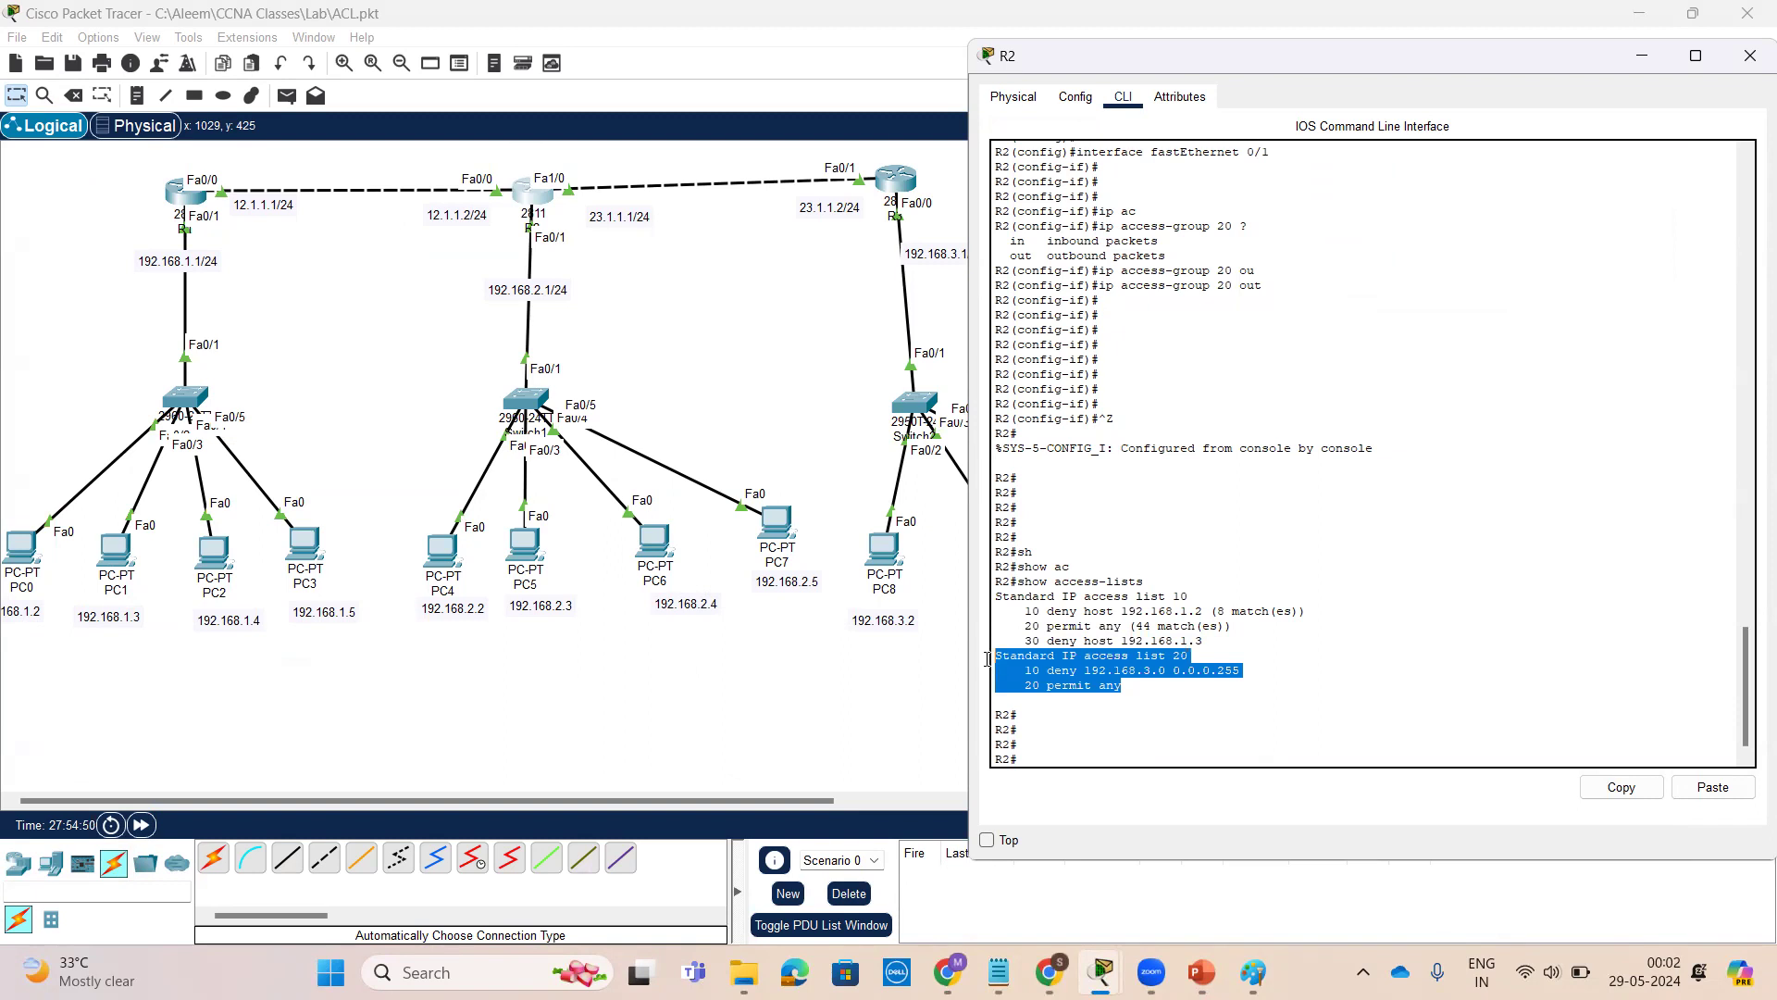
pyautogui.click(827, 324)
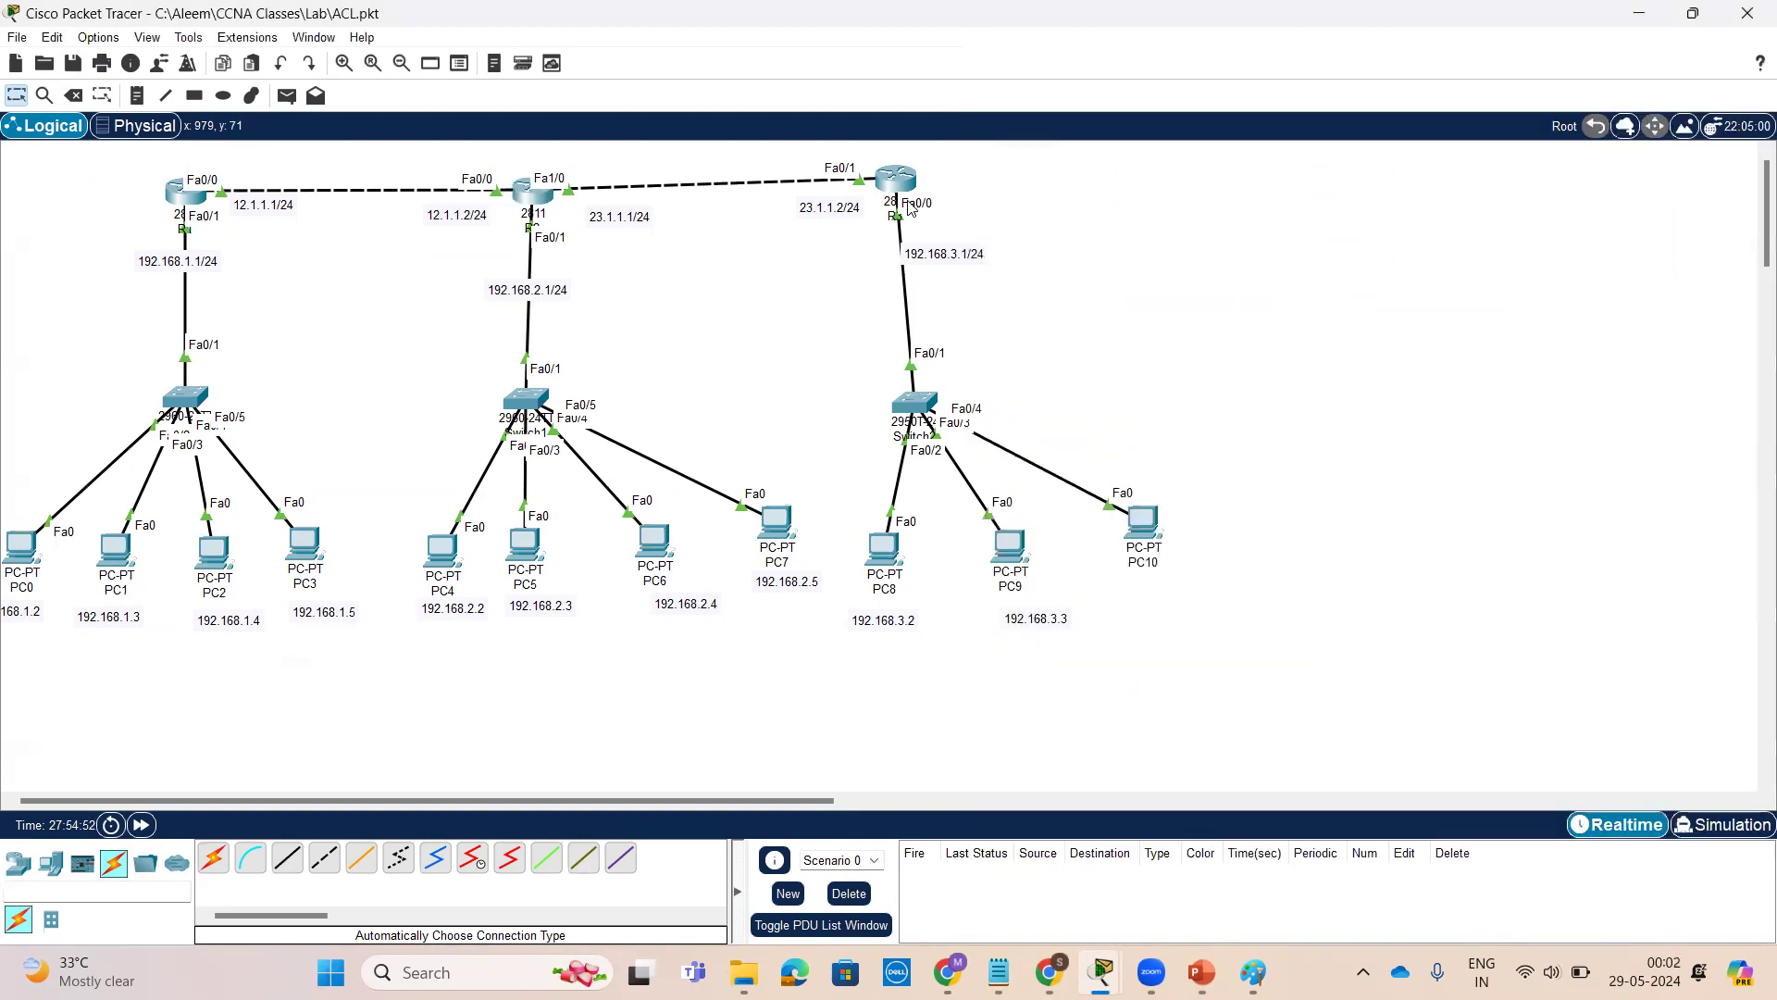
# Open PC8's command prompt and re-run the ping to 192.168.2.5
pyautogui.click(896, 179)
pyautogui.click(1299, 139)
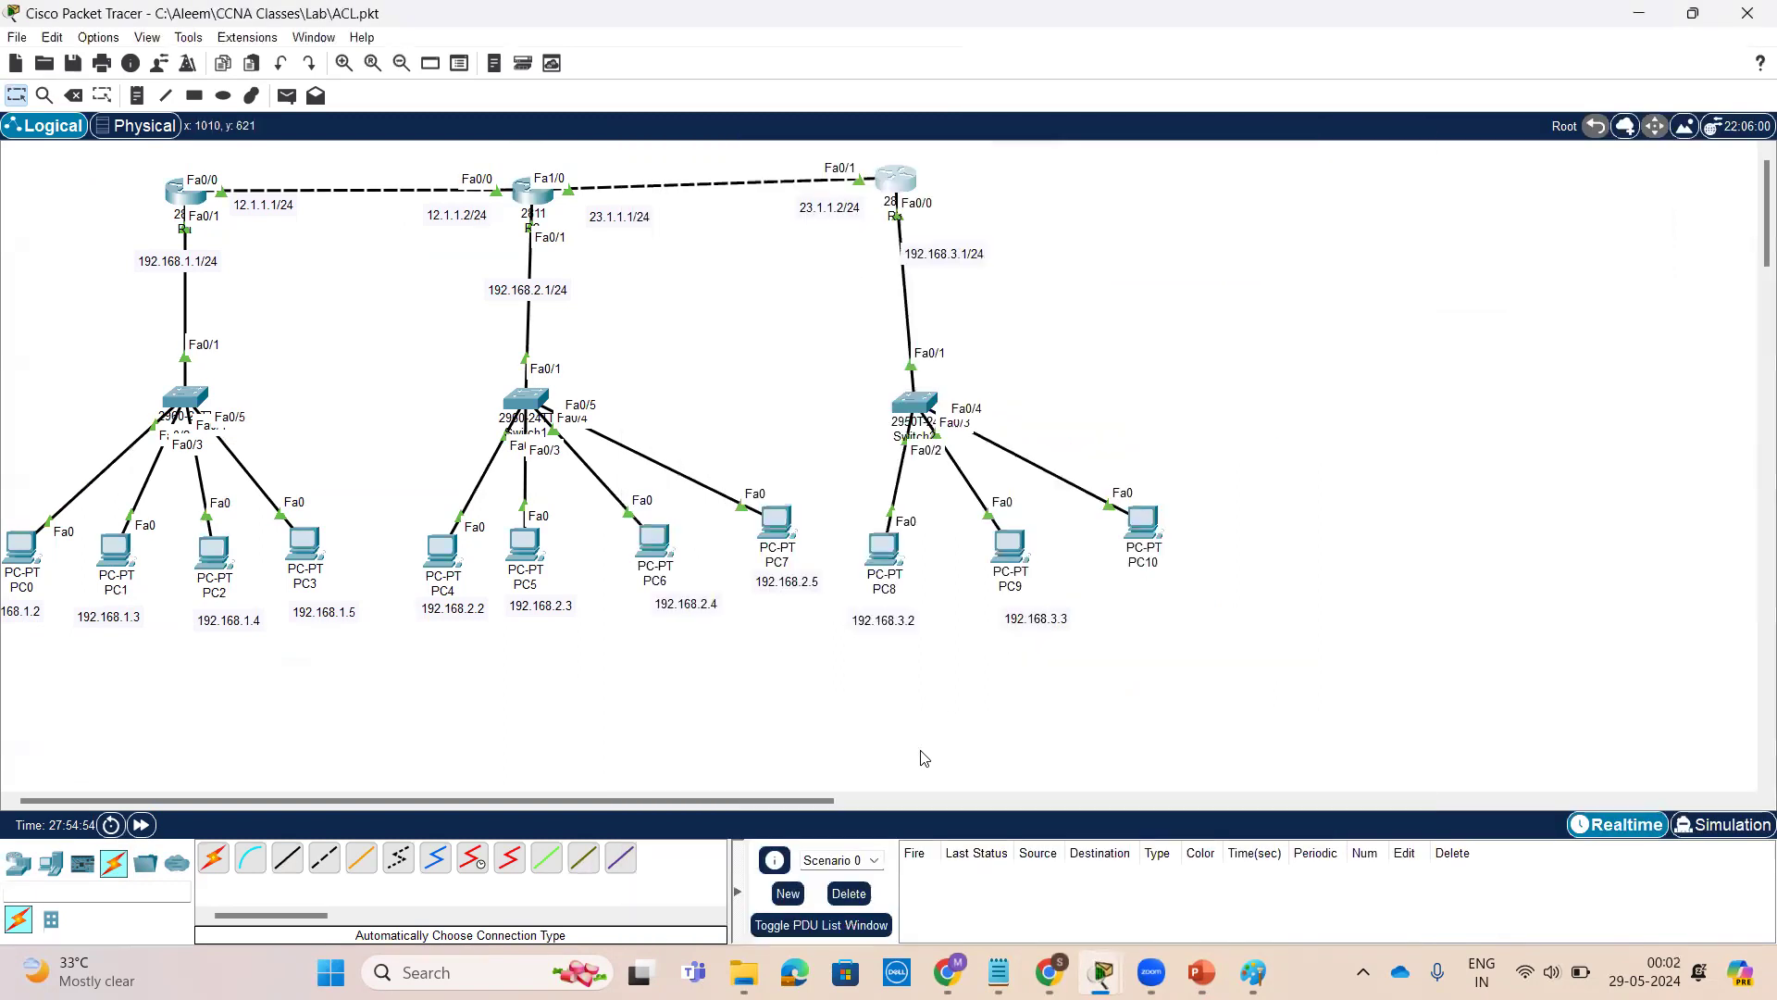
pyautogui.click(882, 551)
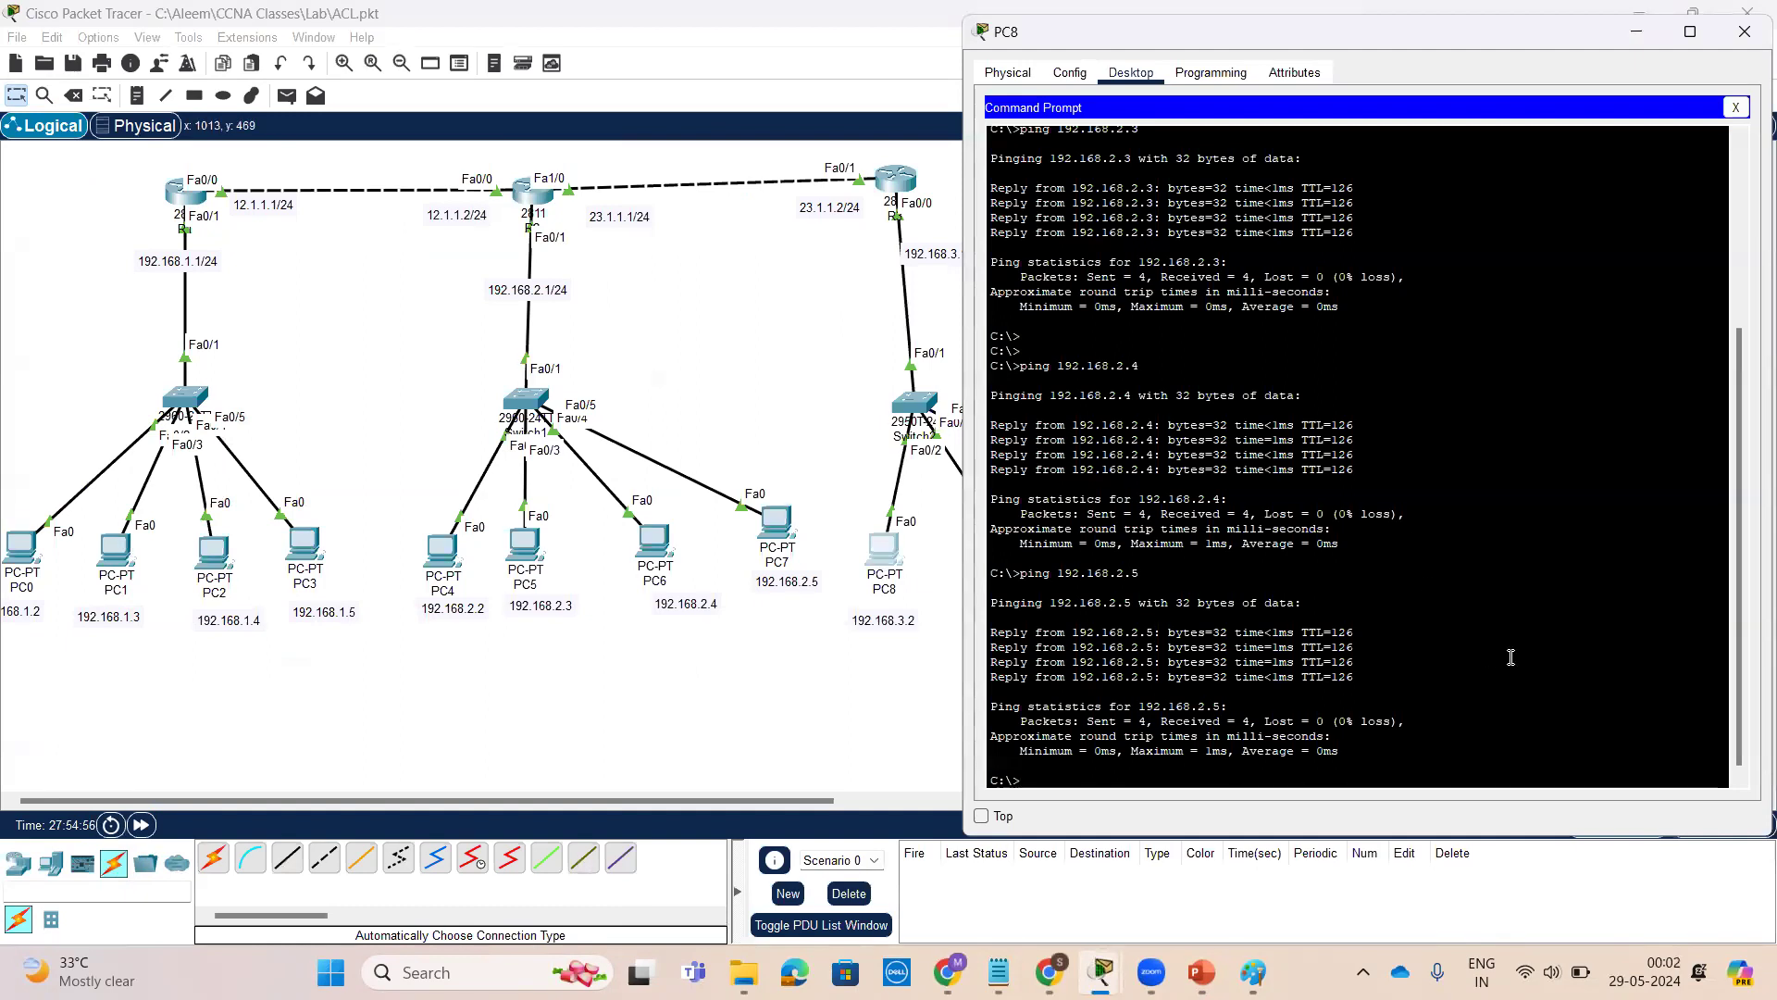
pyautogui.press('Return')
pyautogui.press('Return')
pyautogui.press('Return')
pyautogui.press('Return')
pyautogui.press('Up')
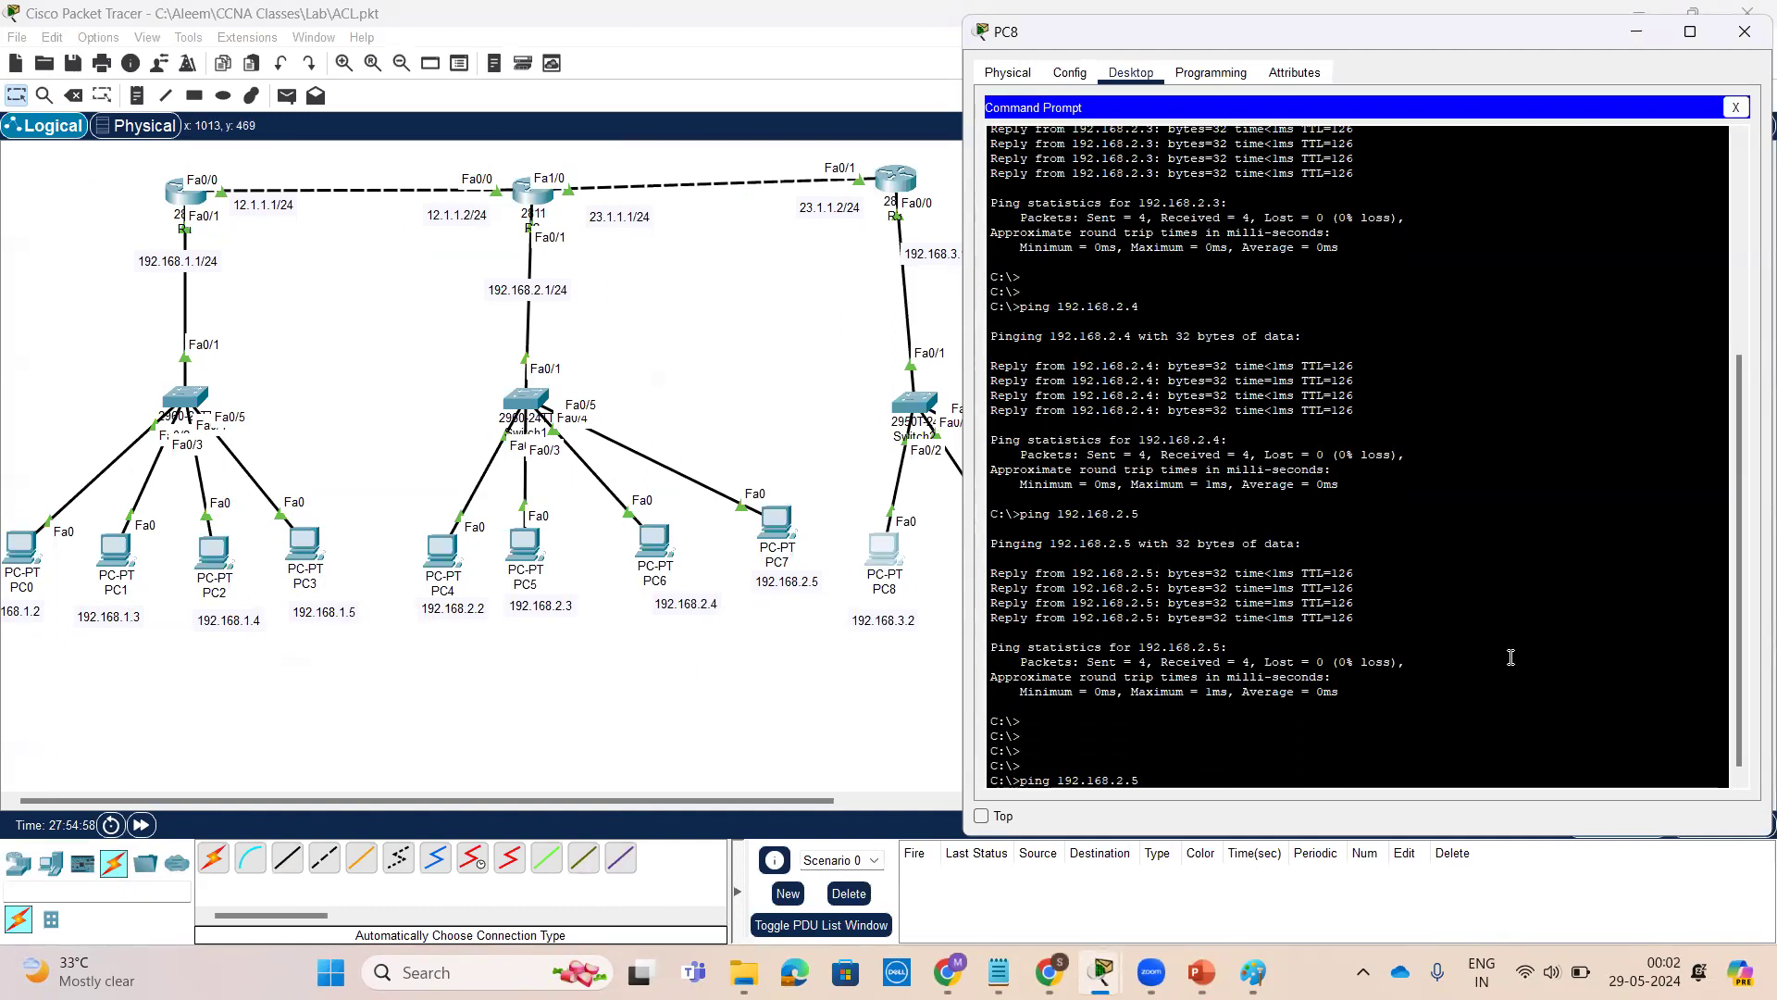
pyautogui.press('Return')
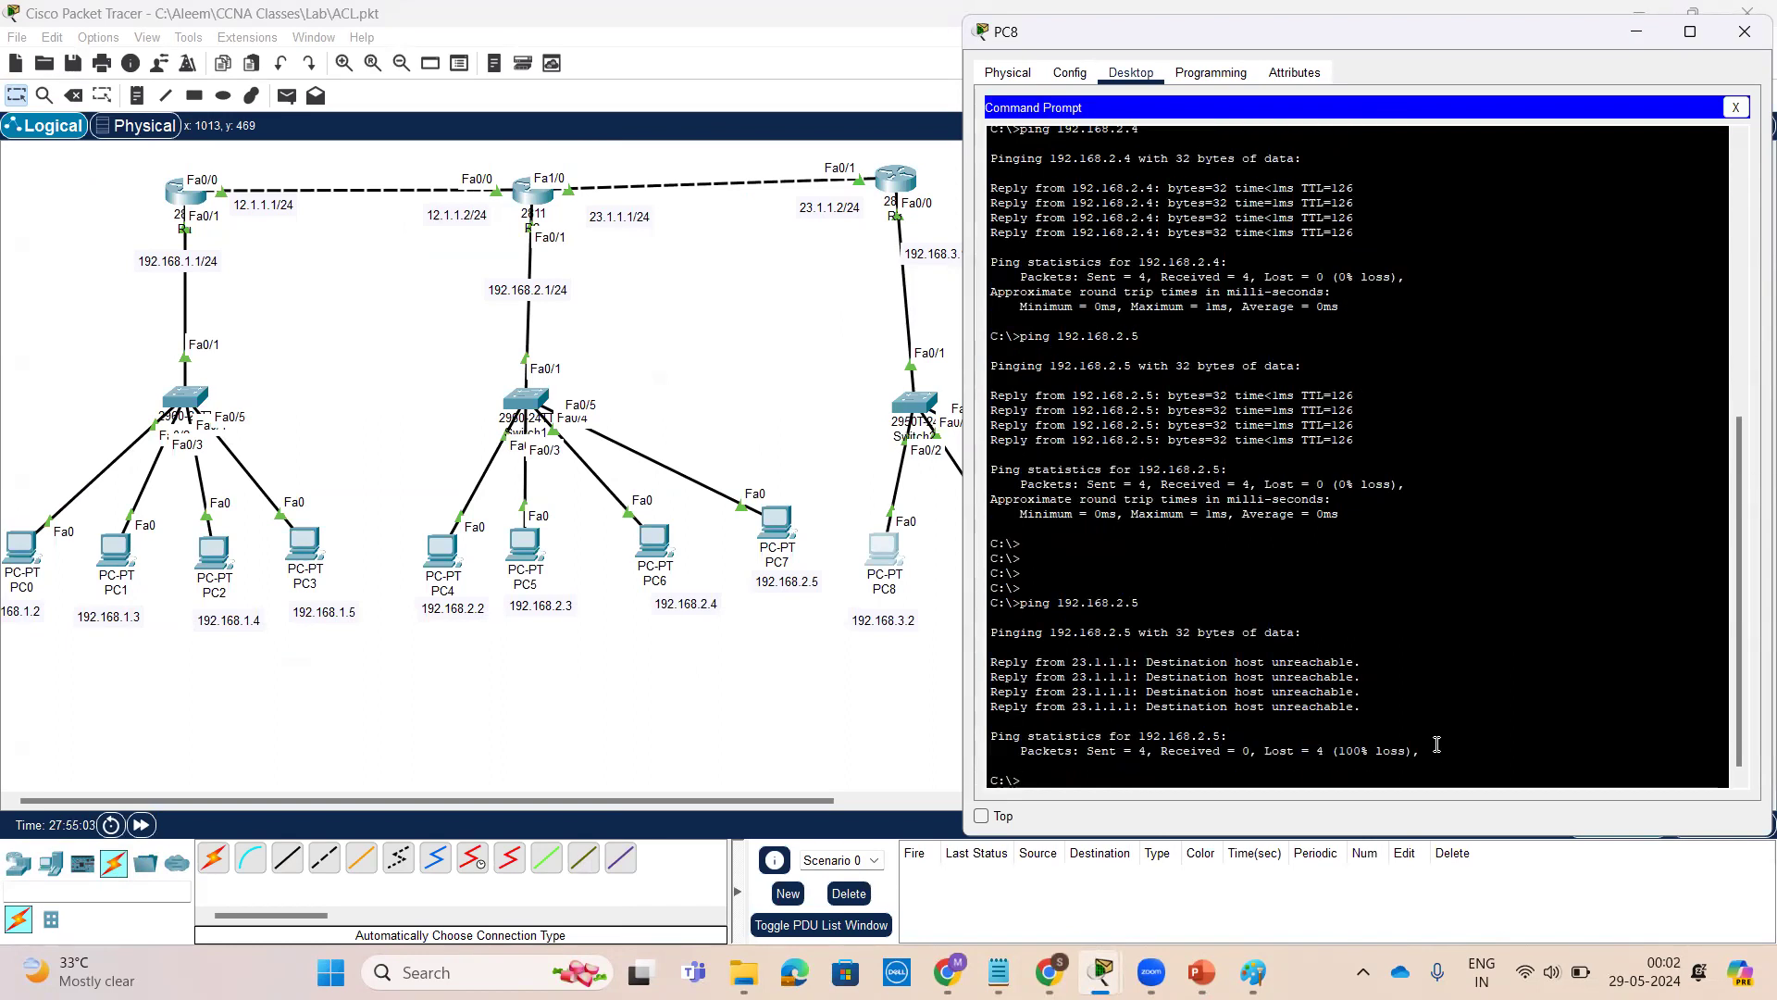
# Repeat the ping to 192.168.2.5 from PC8
pyautogui.press('Return')
pyautogui.press('Return')
pyautogui.press('Return')
pyautogui.press('Return')
pyautogui.press('Up')
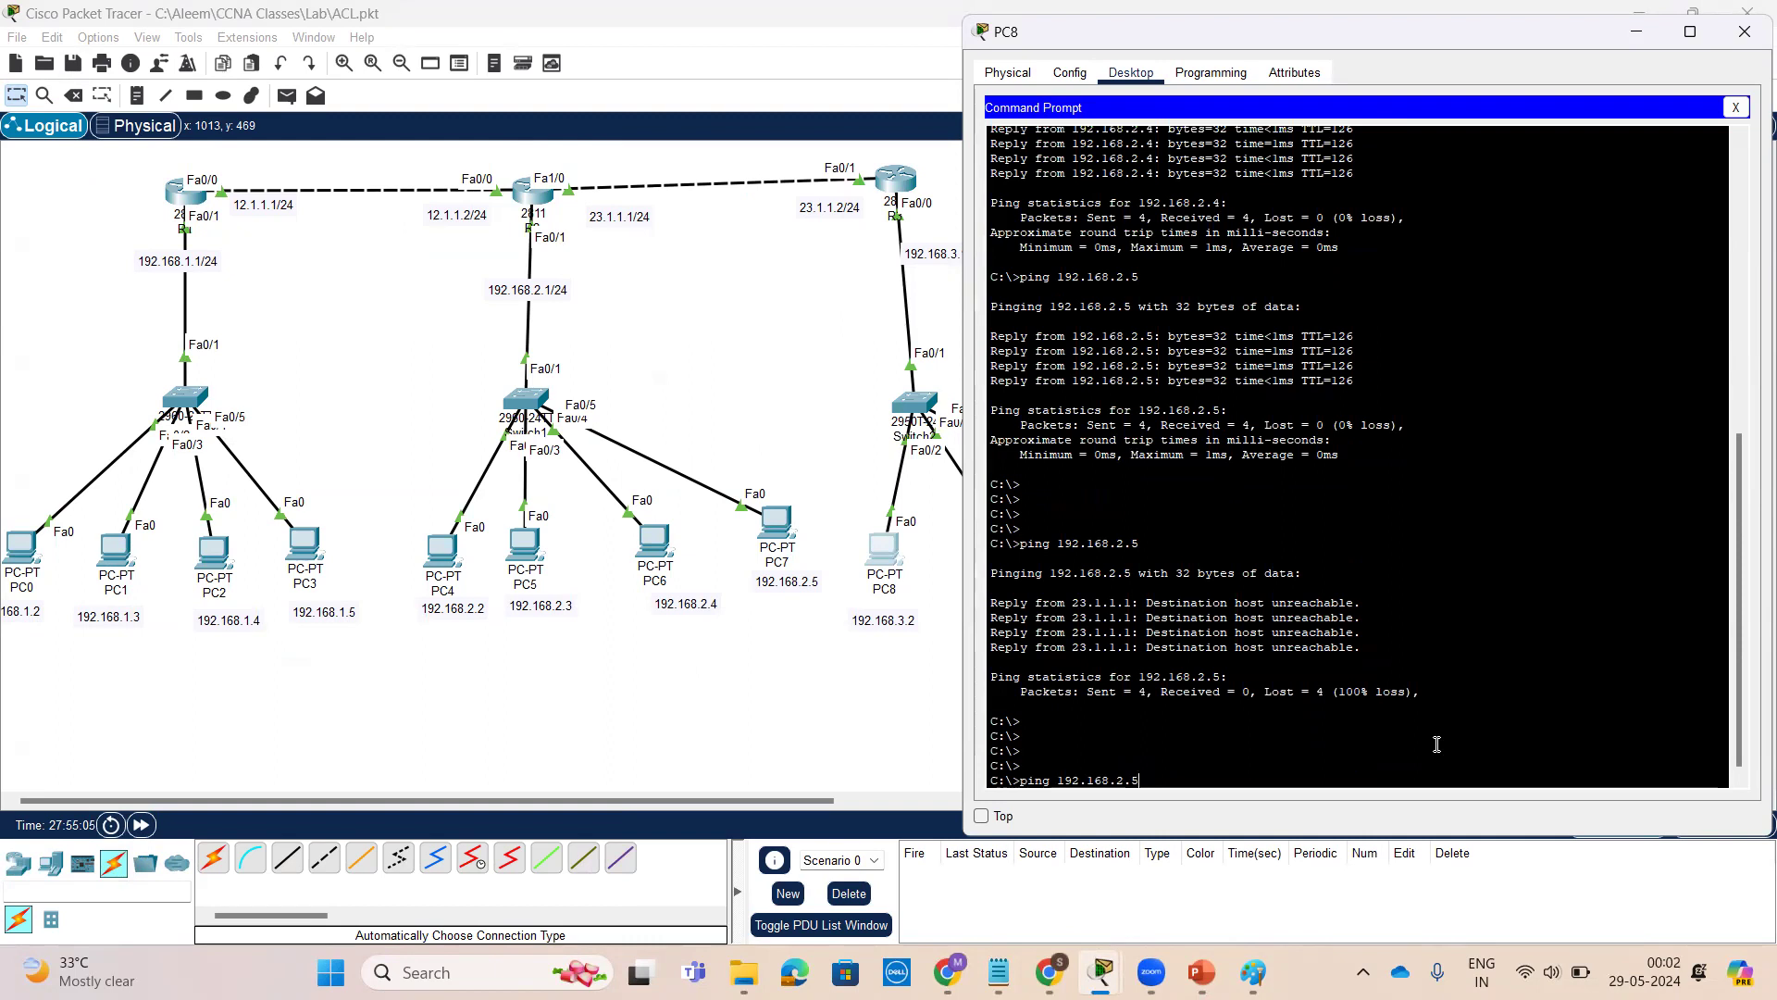
pyautogui.press('BackSpace')
pyautogui.write('68.2.5')
pyautogui.press('Return')
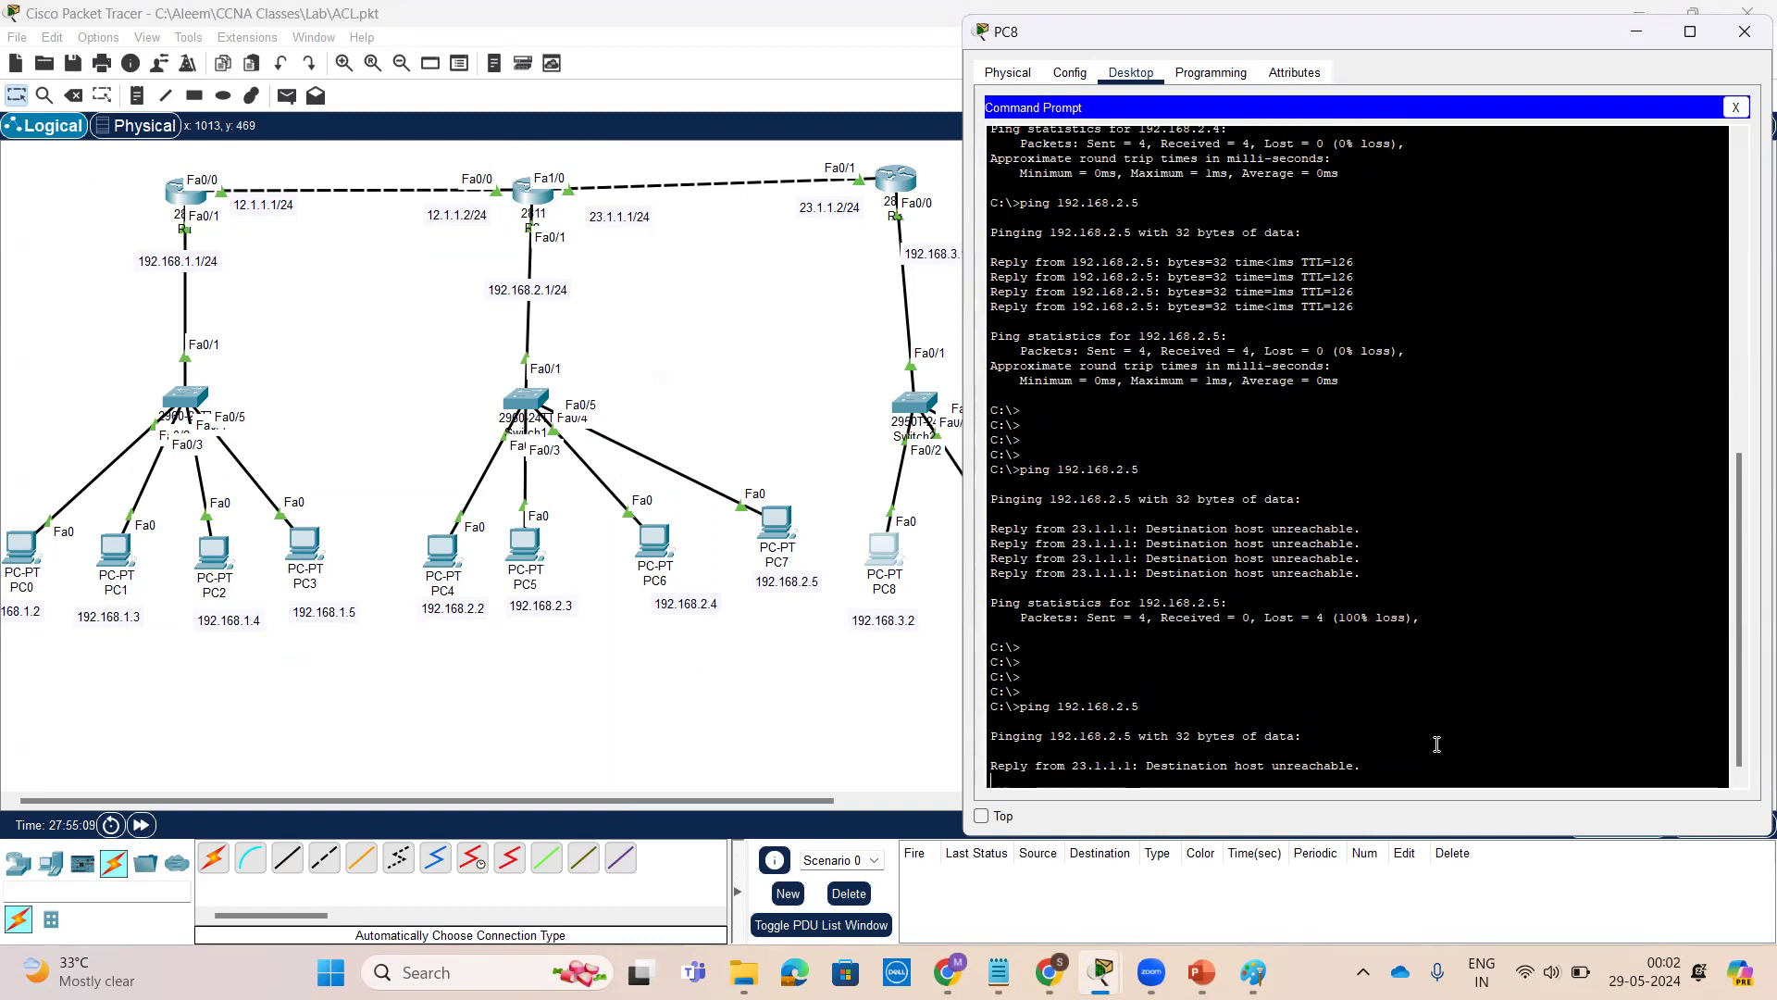
# Open PC9, check its IP configuration, and ping 192.168.2.2 from its command prompt
pyautogui.click(884, 715)
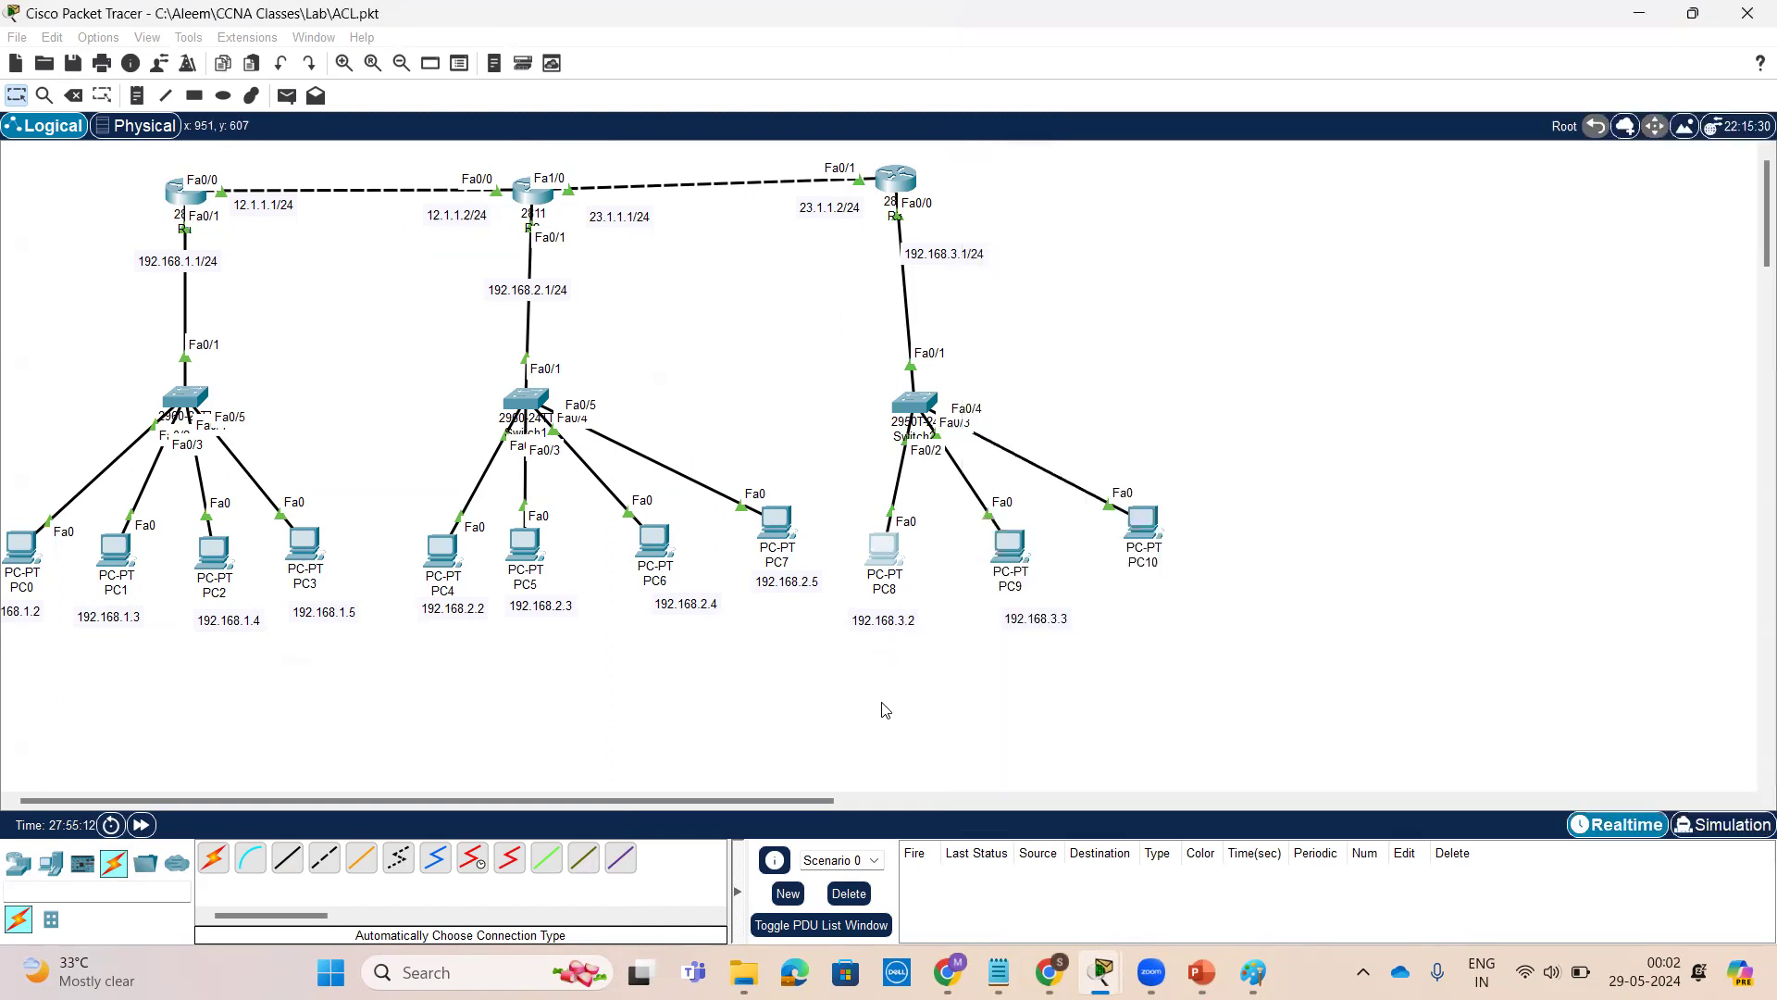
pyautogui.click(1014, 530)
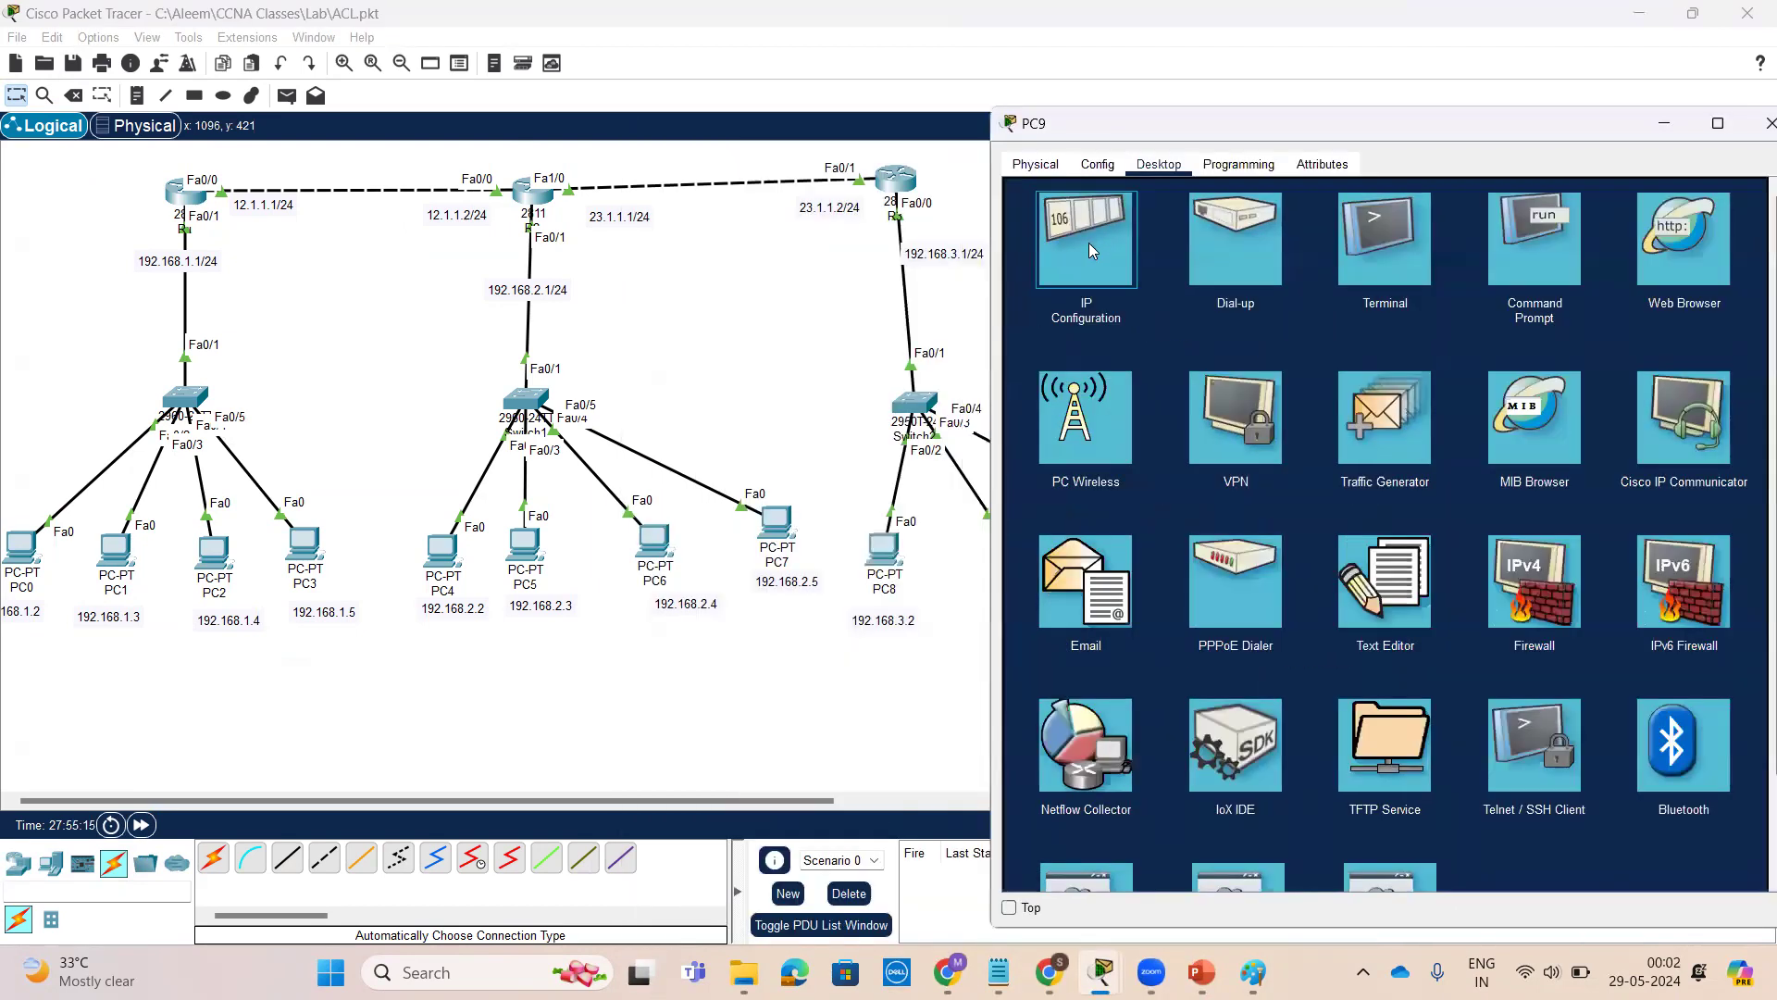
pyautogui.click(1089, 243)
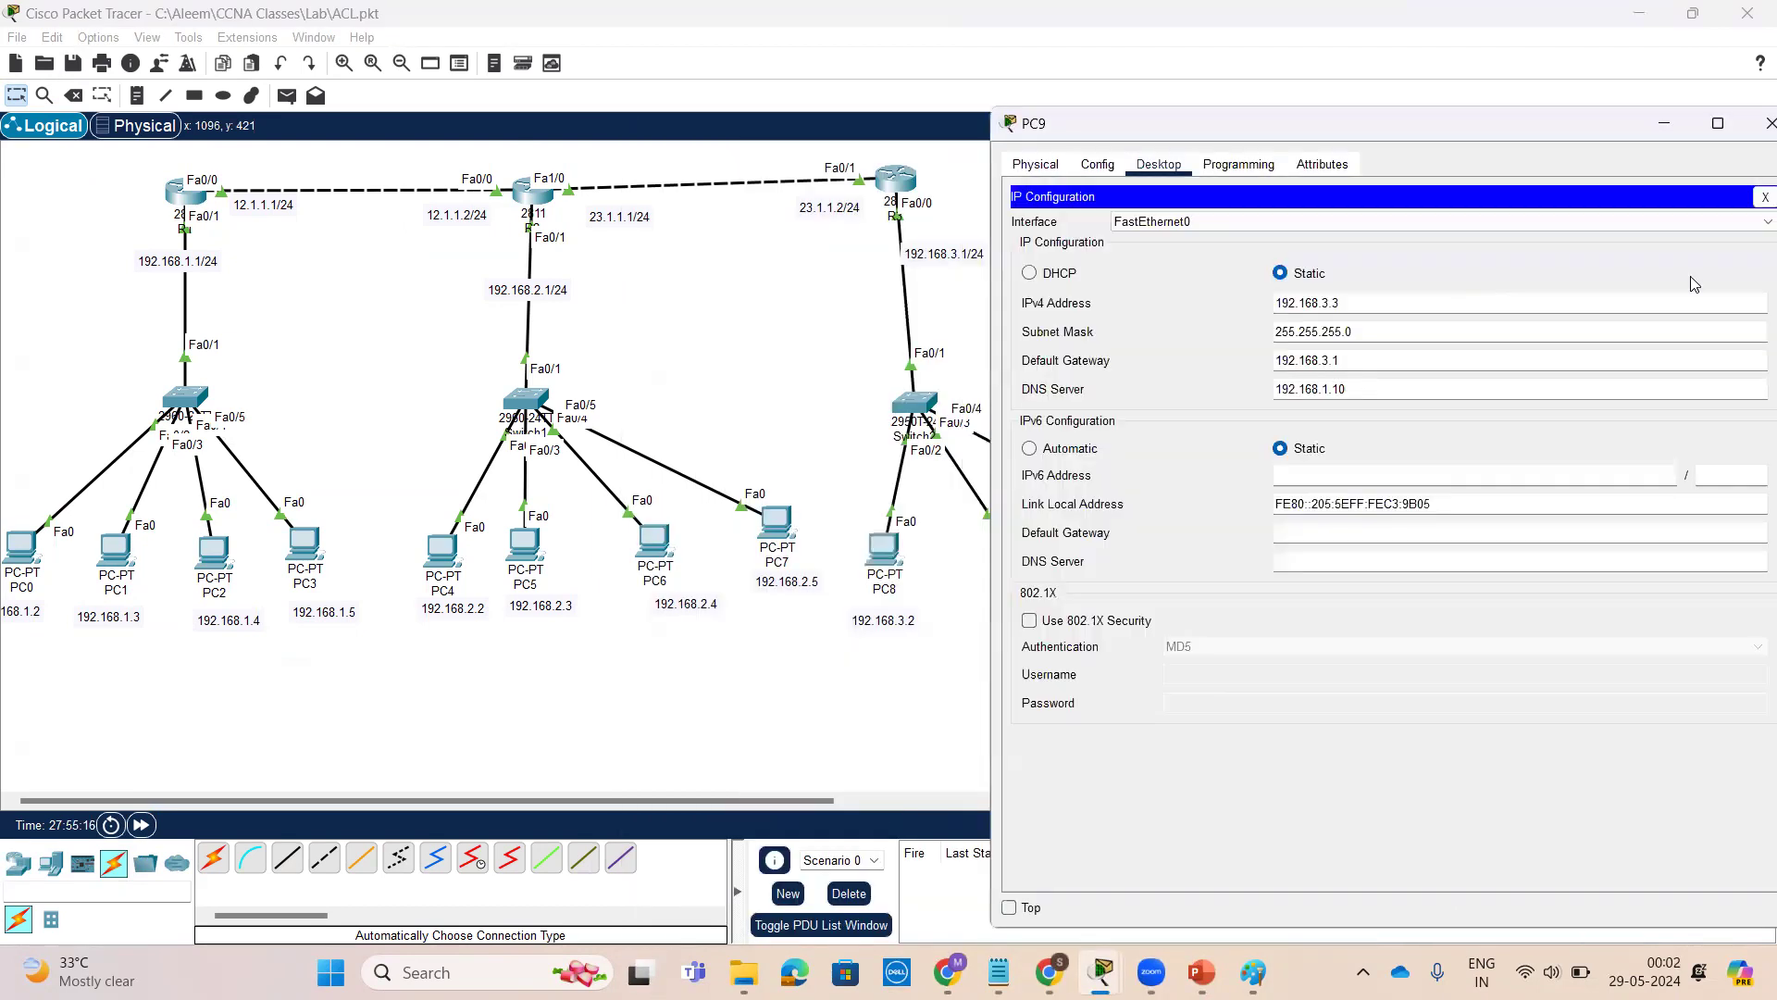
pyautogui.click(1594, 97)
pyautogui.click(1007, 562)
pyautogui.click(1753, 197)
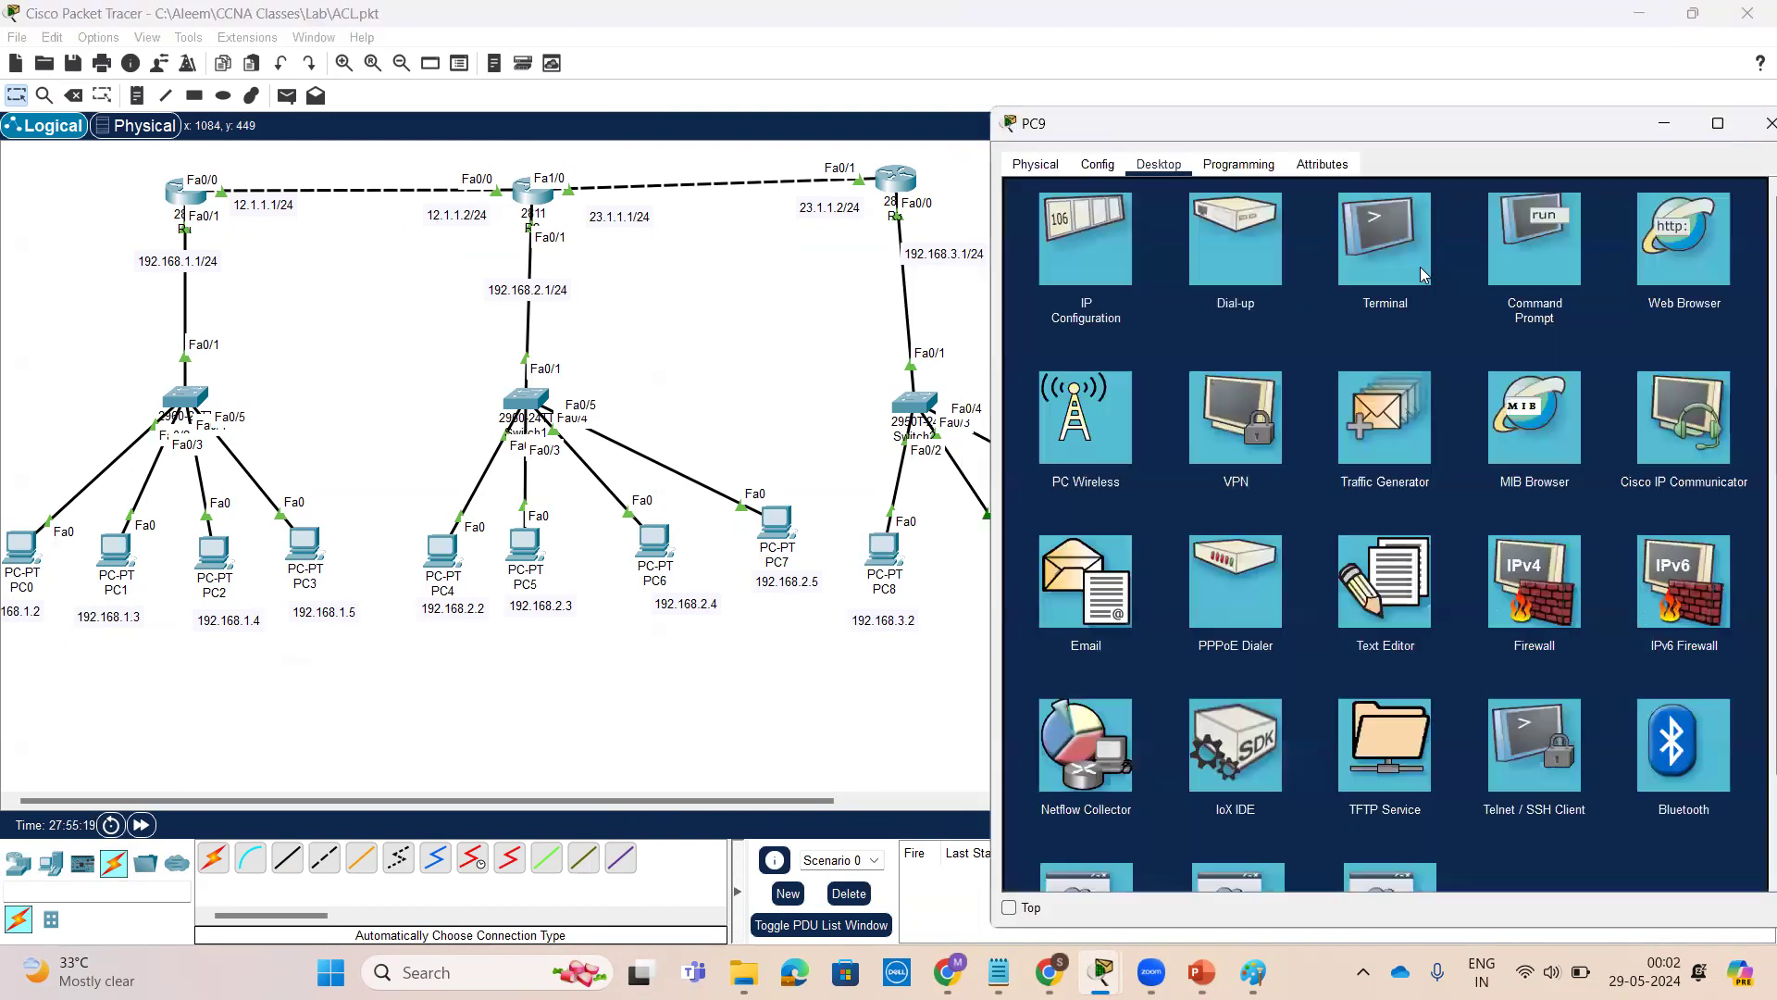
pyautogui.click(1522, 274)
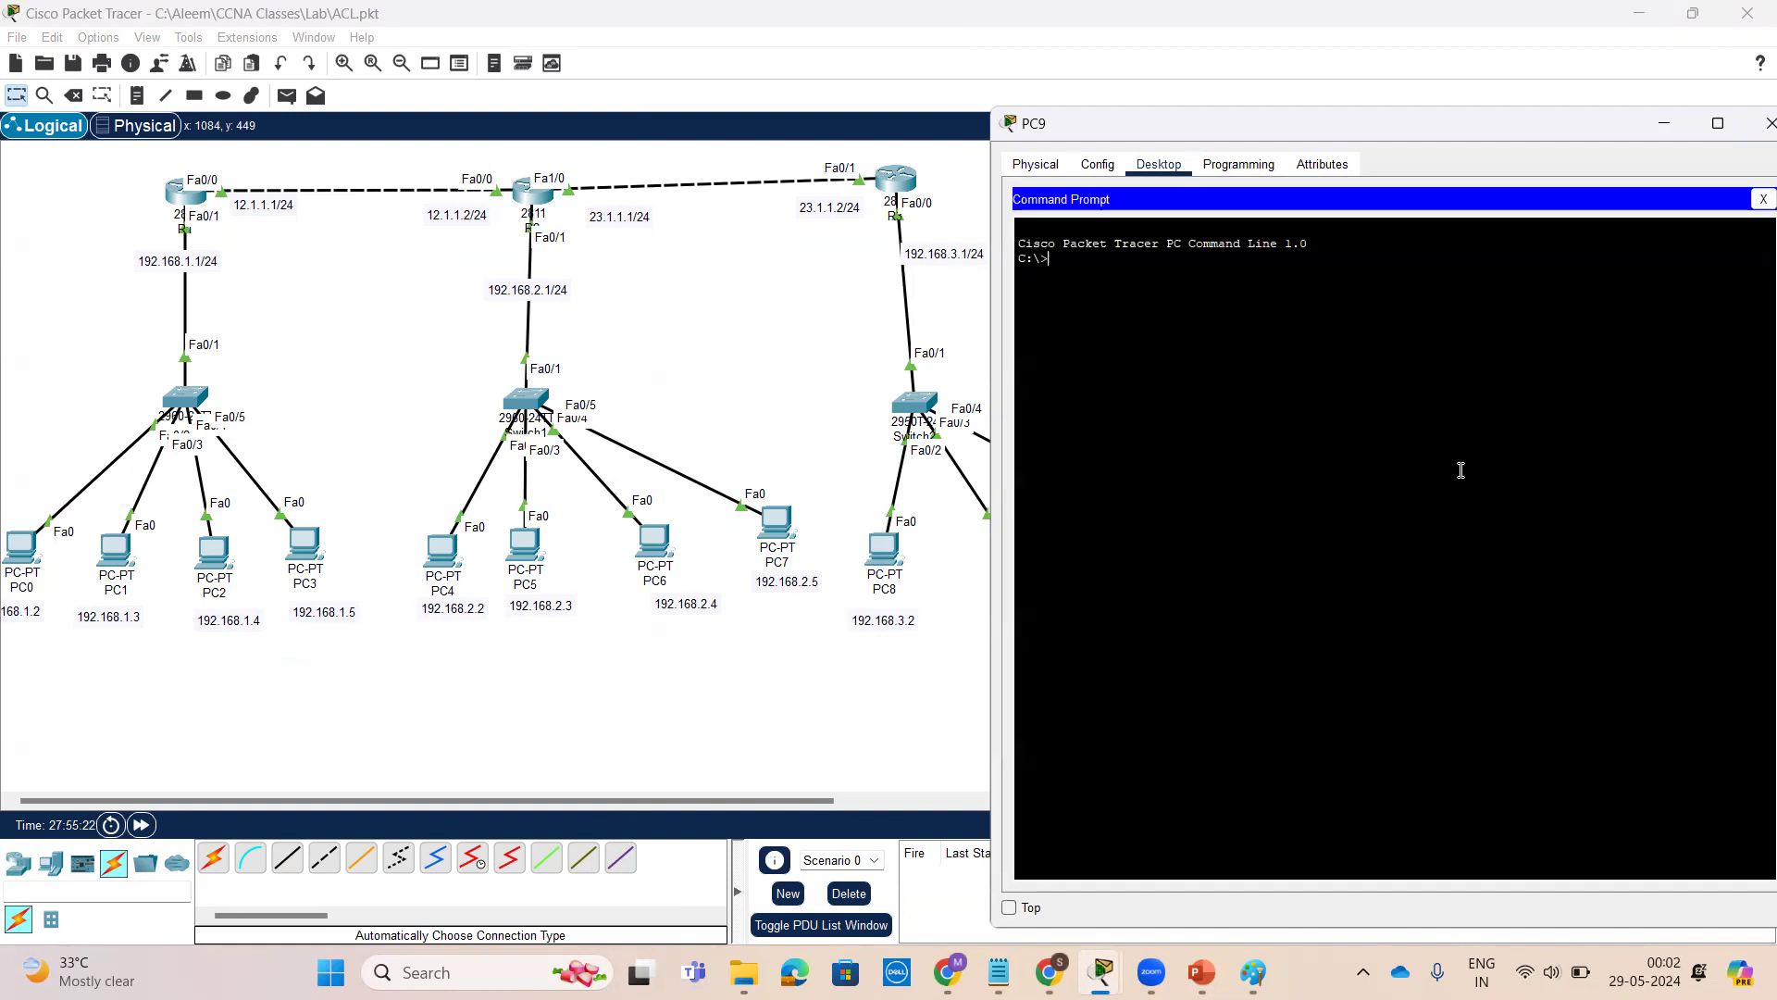
pyautogui.write('ping 192.168.2.2')
pyautogui.press('Return')
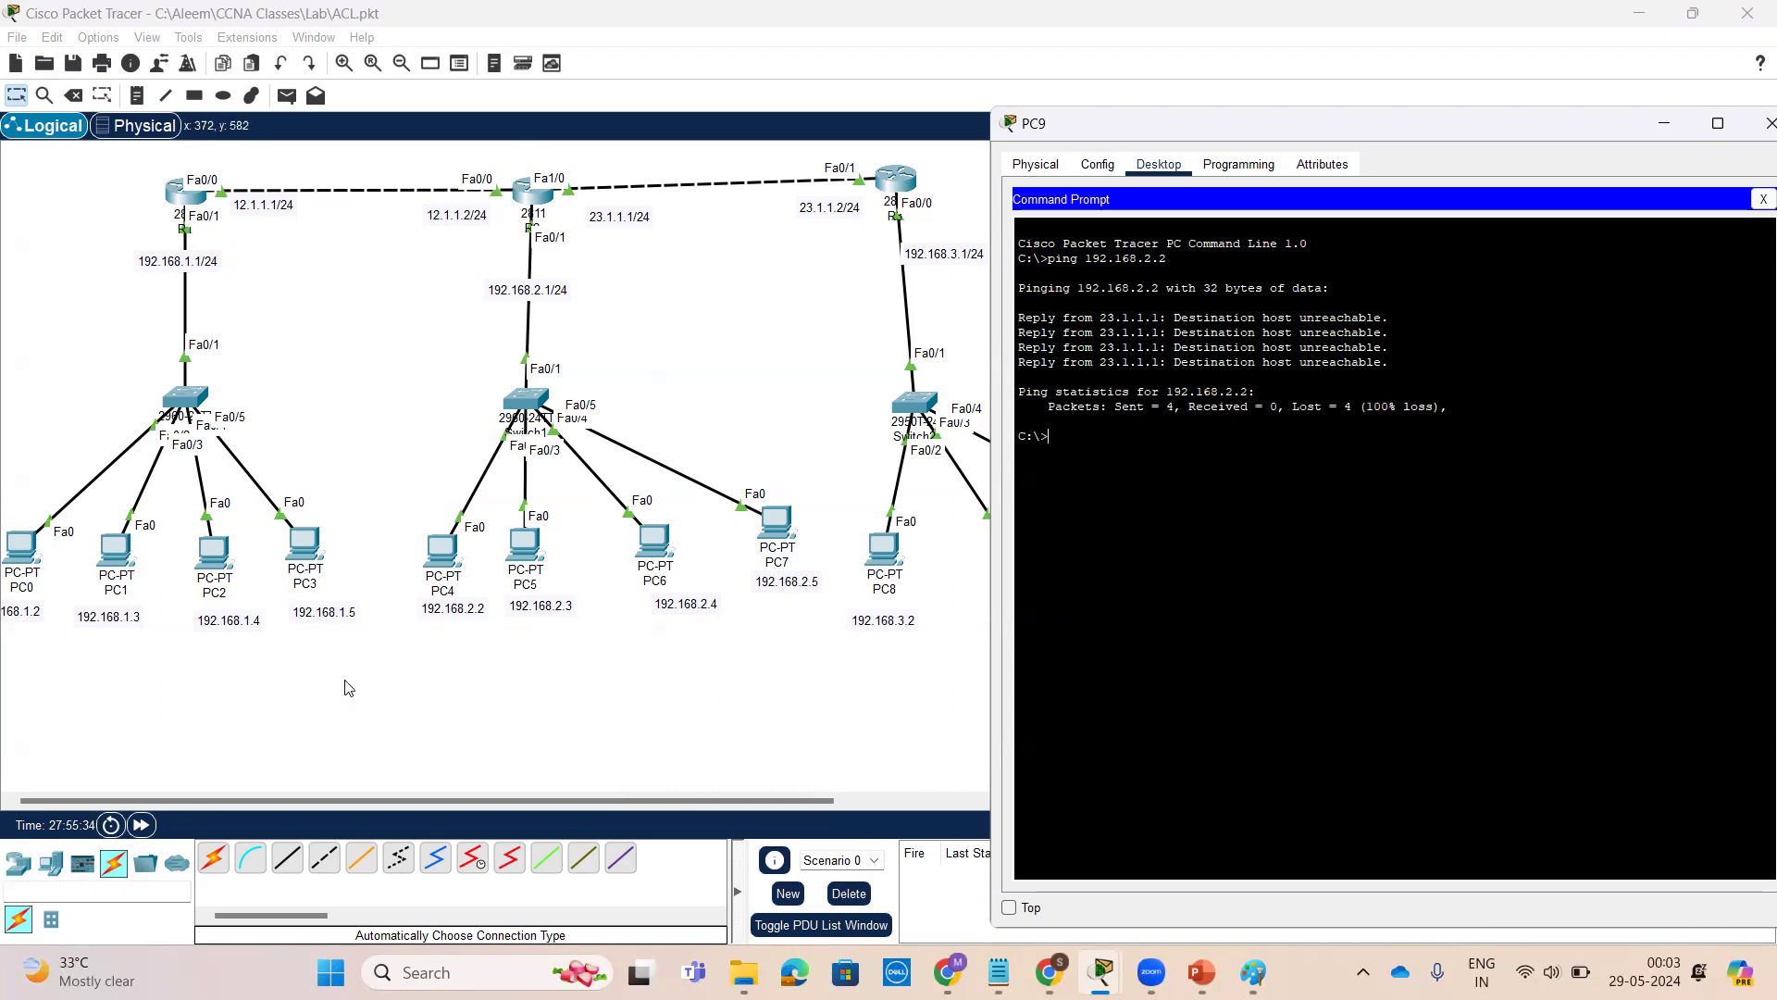
# From PC9, ping 192.168.1.2 and then 192.168.1.3
pyautogui.write('ping 192.168.1.2')
pyautogui.press('Return')
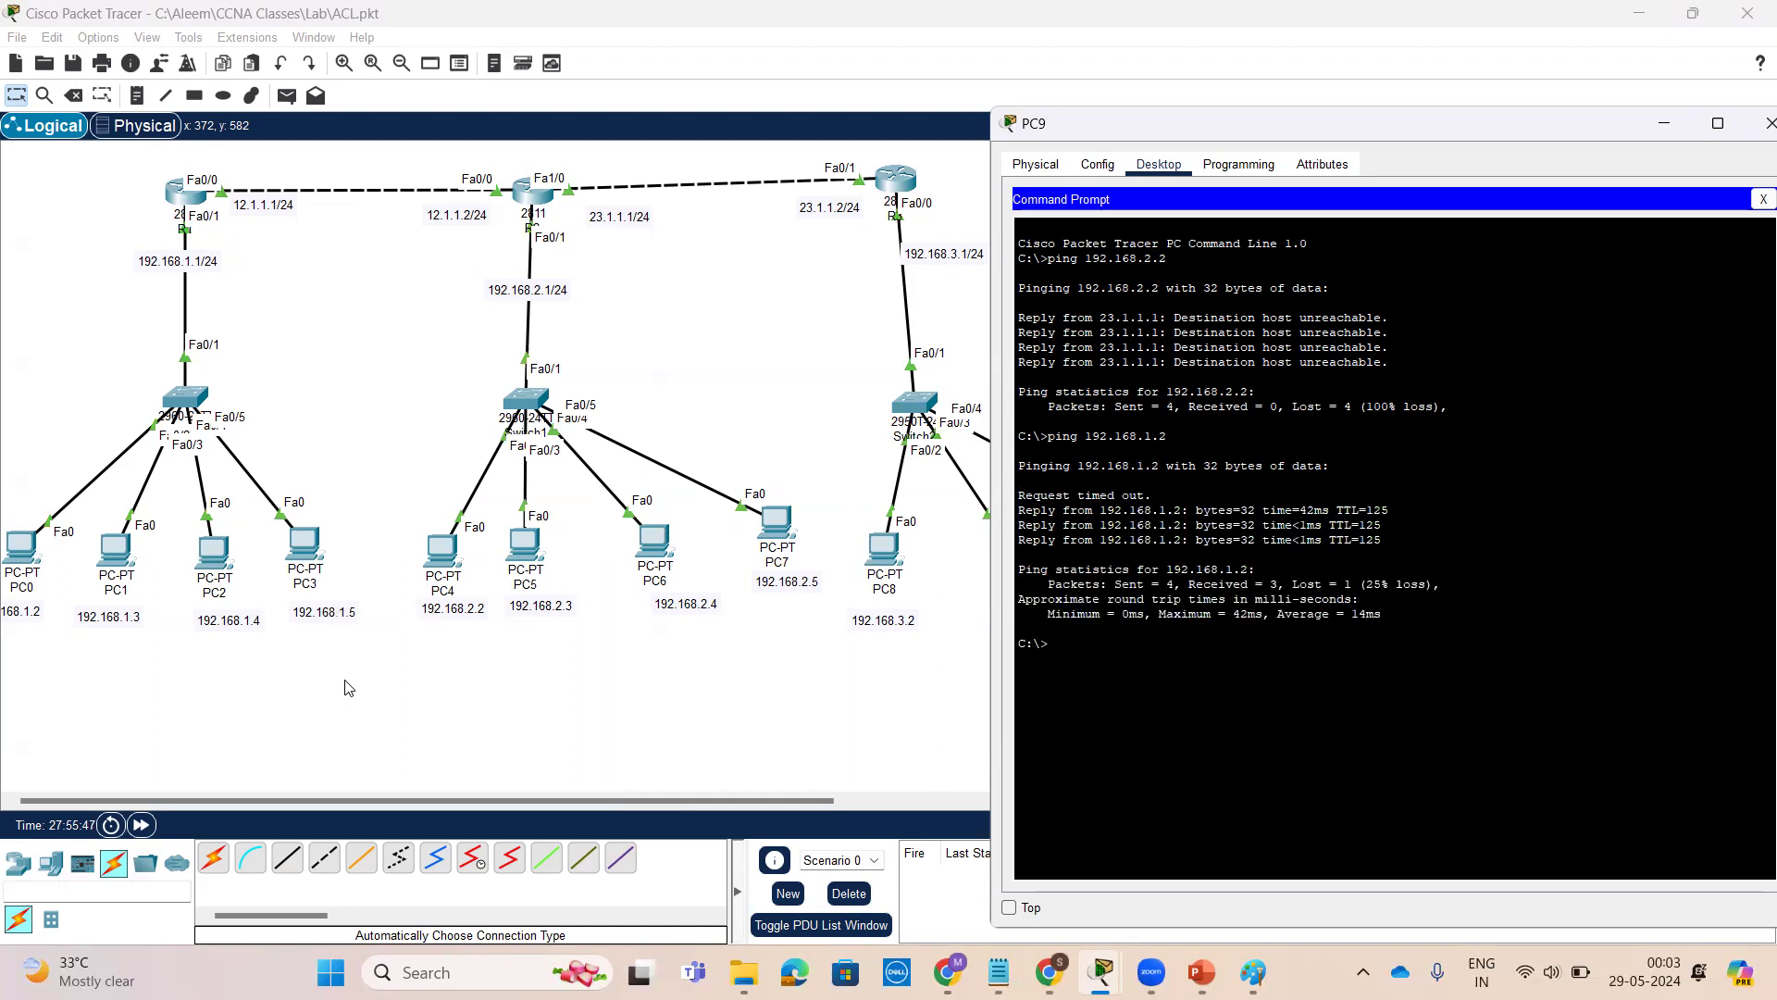
pyautogui.press('Up')
pyautogui.press('BackSpace')
pyautogui.write('3')
pyautogui.press('Return')
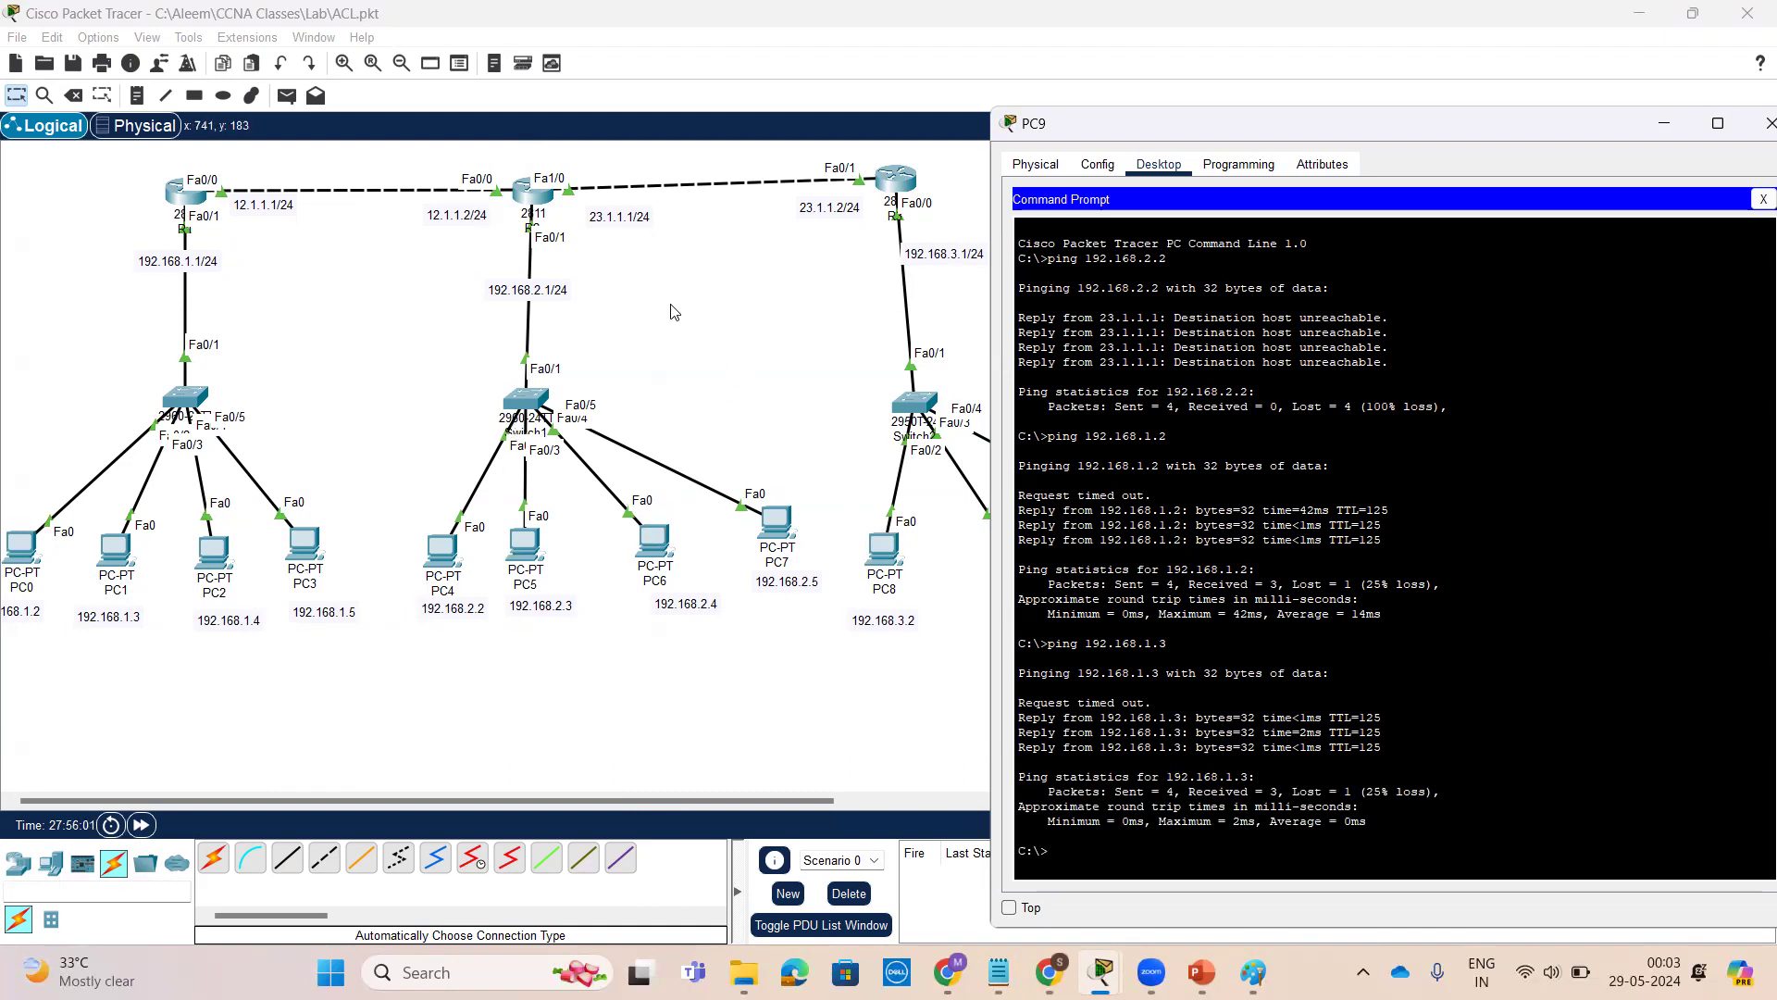
# Return to R2's CLI and enter global configuration mode with conf t
pyautogui.click(546, 202)
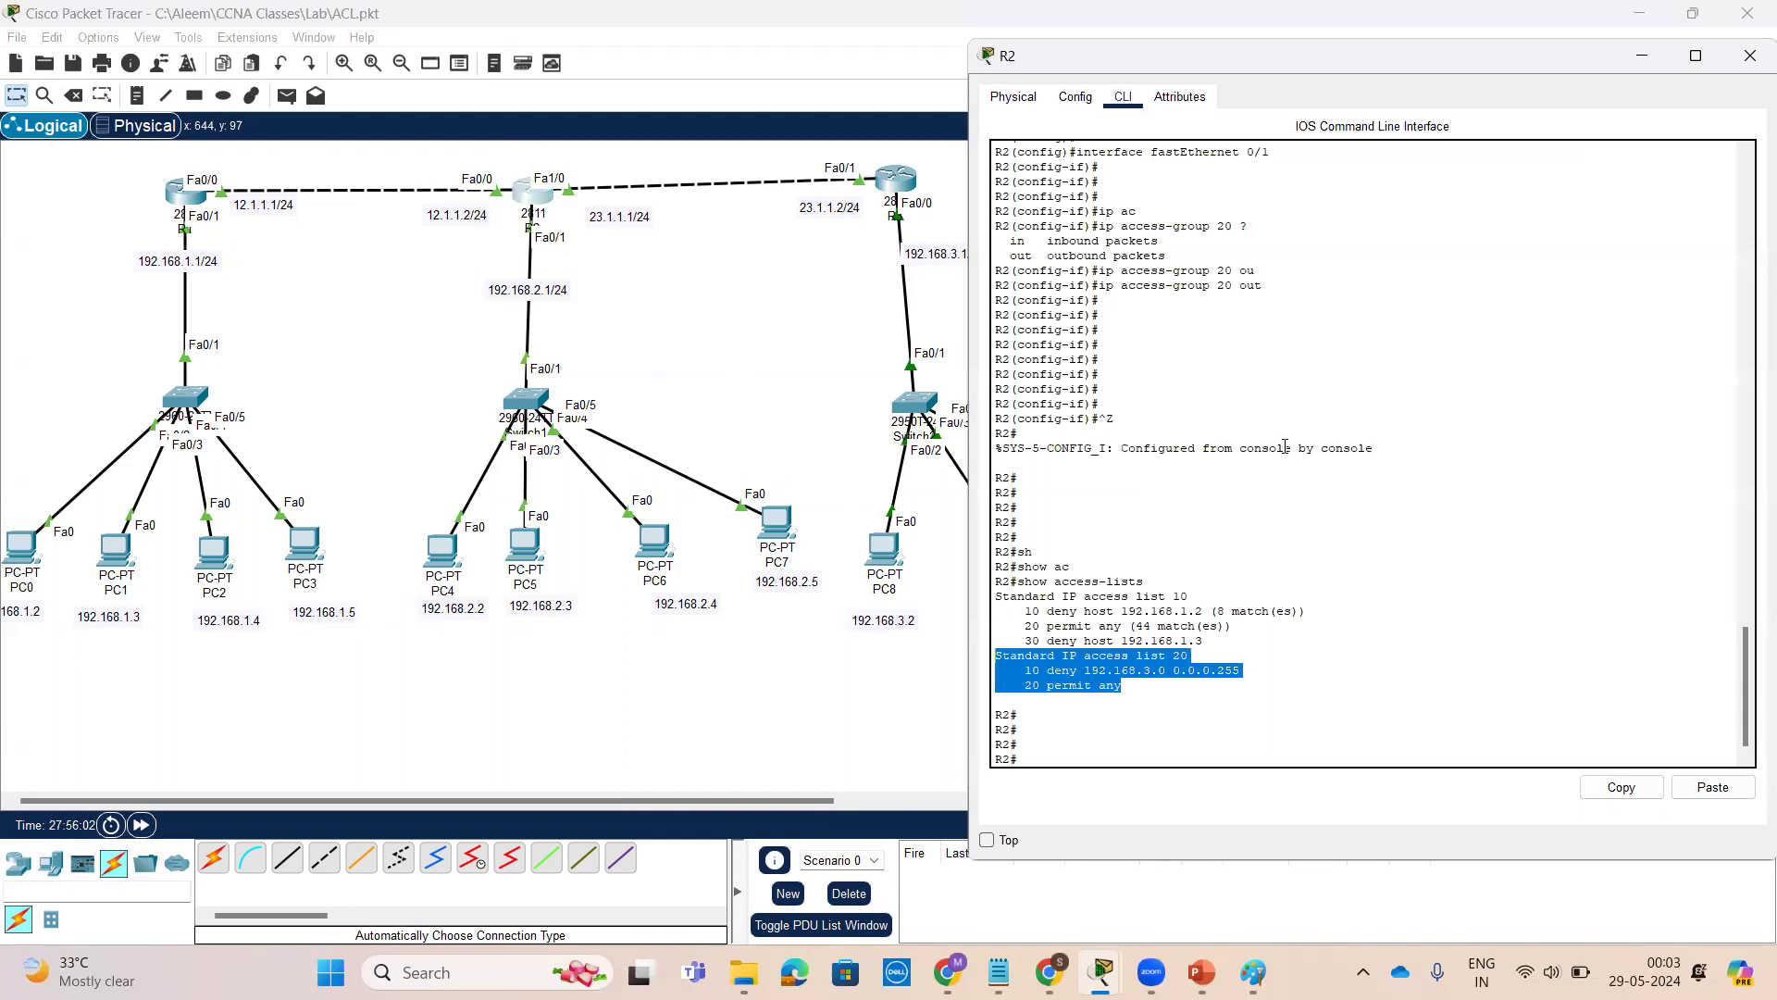
pyautogui.click(1457, 611)
pyautogui.press('Return')
pyautogui.press('Return')
pyautogui.press('Return')
pyautogui.press('Return')
pyautogui.write('con fty')
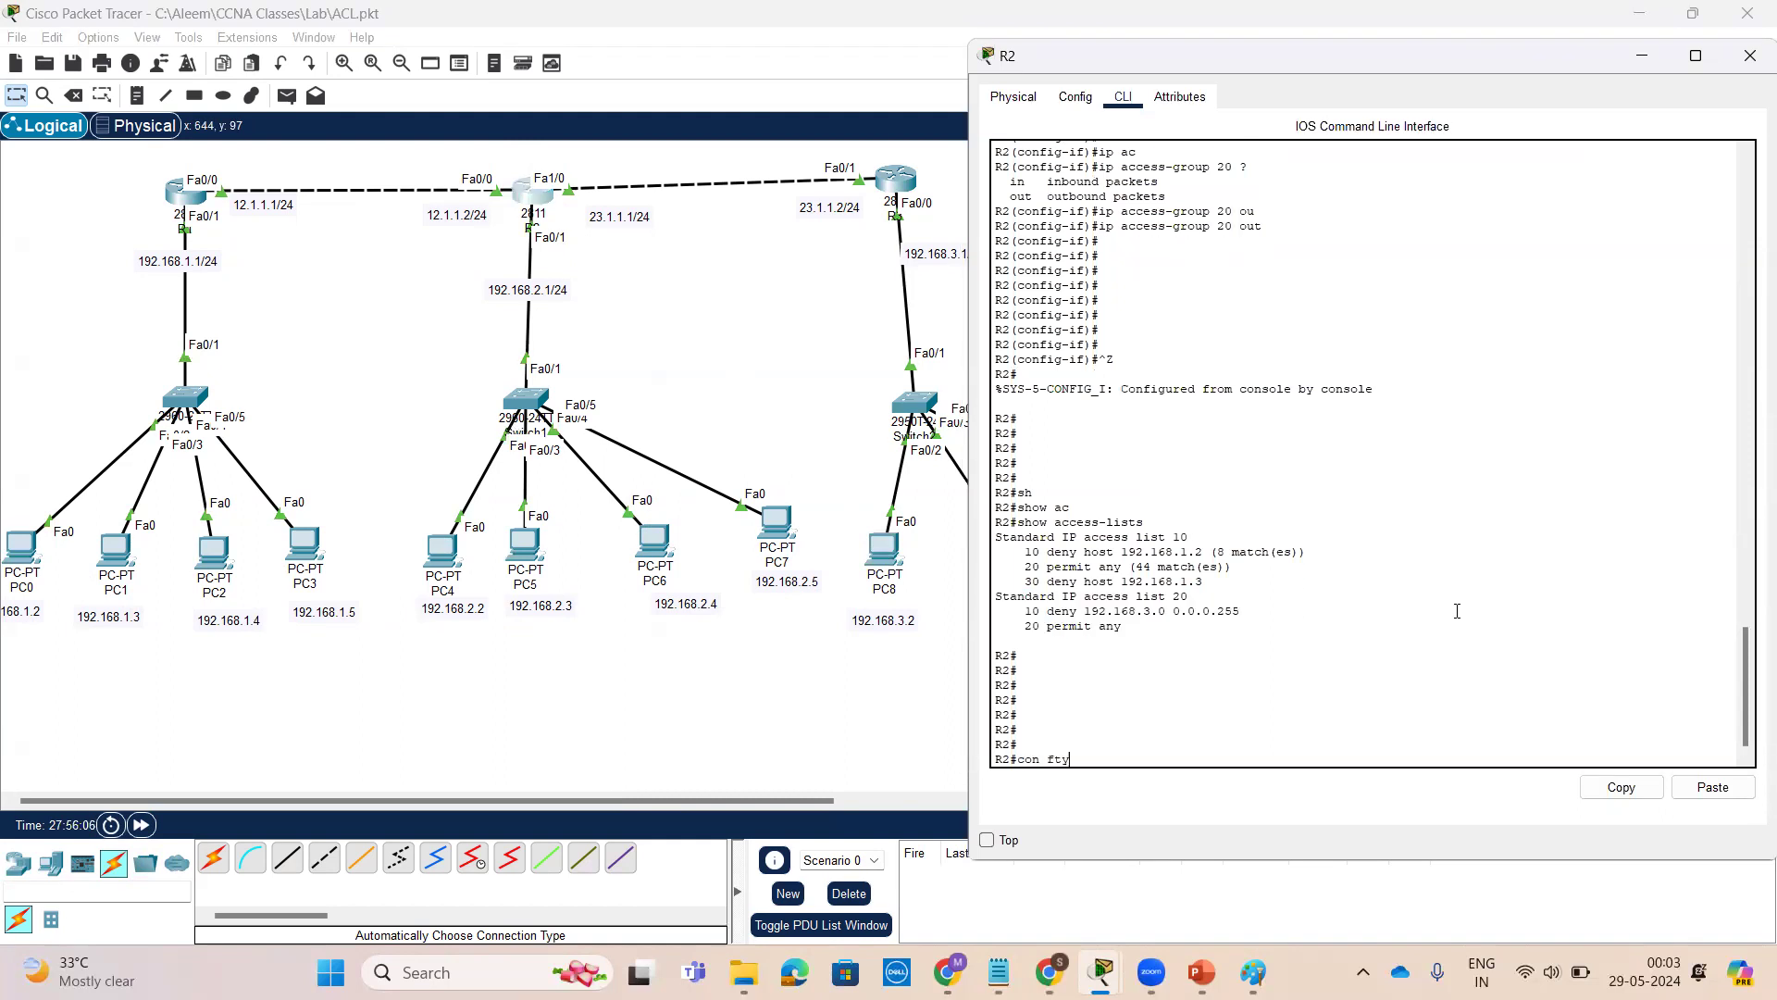
pyautogui.press('BackSpace')
pyautogui.press('BackSpace')
pyautogui.write('f t')
pyautogui.press('Return')
pyautogui.press('Return')
pyautogui.press('Return')
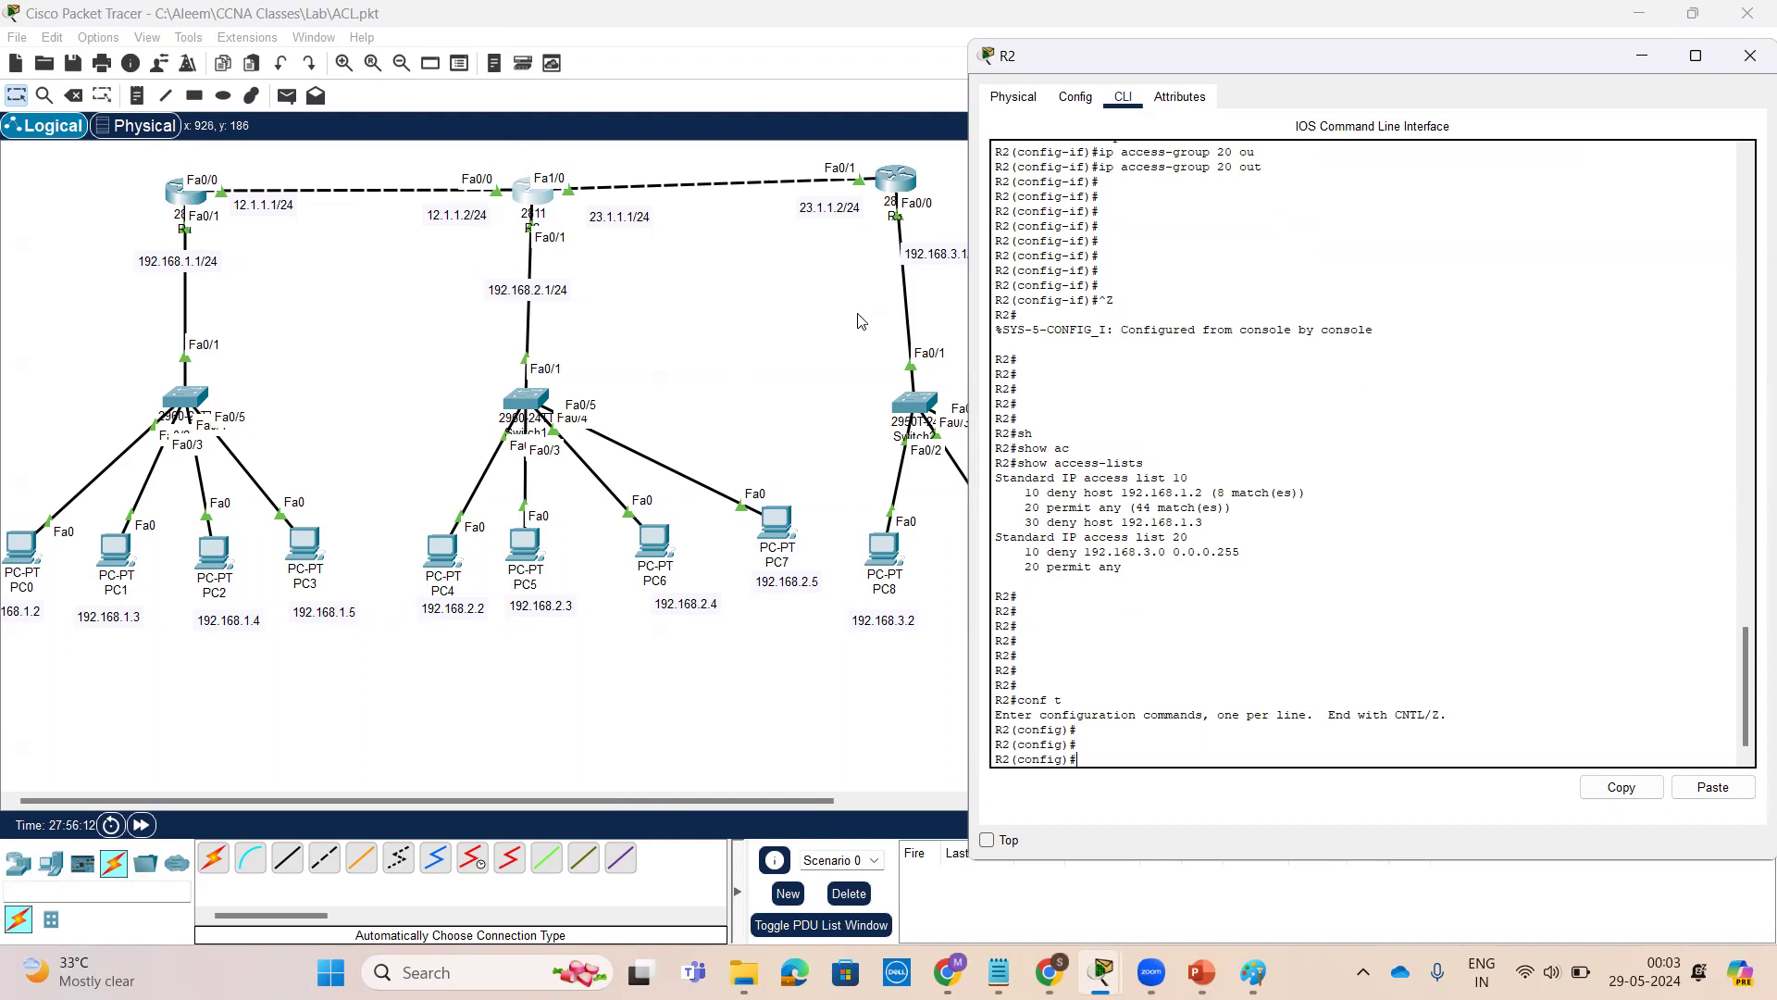
pyautogui.click(856, 310)
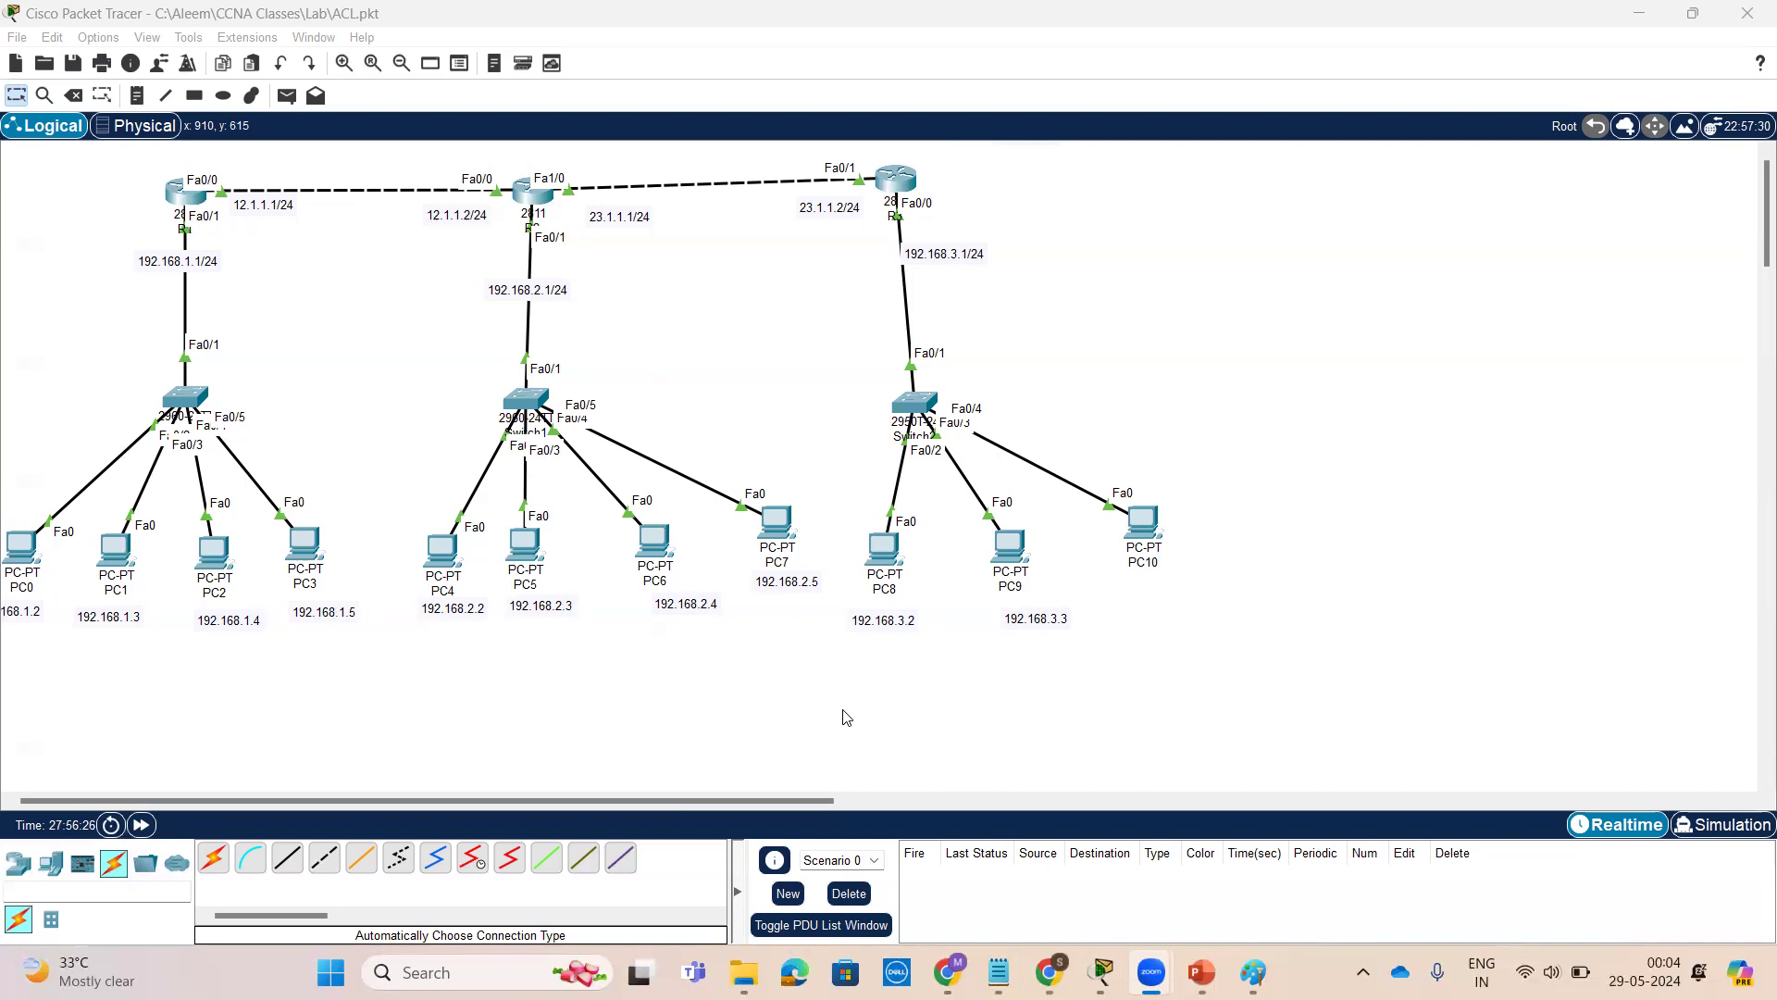
# Open R2's CLI and delete standard access lists 10 and 20 in global configuration mode
pyautogui.click(523, 197)
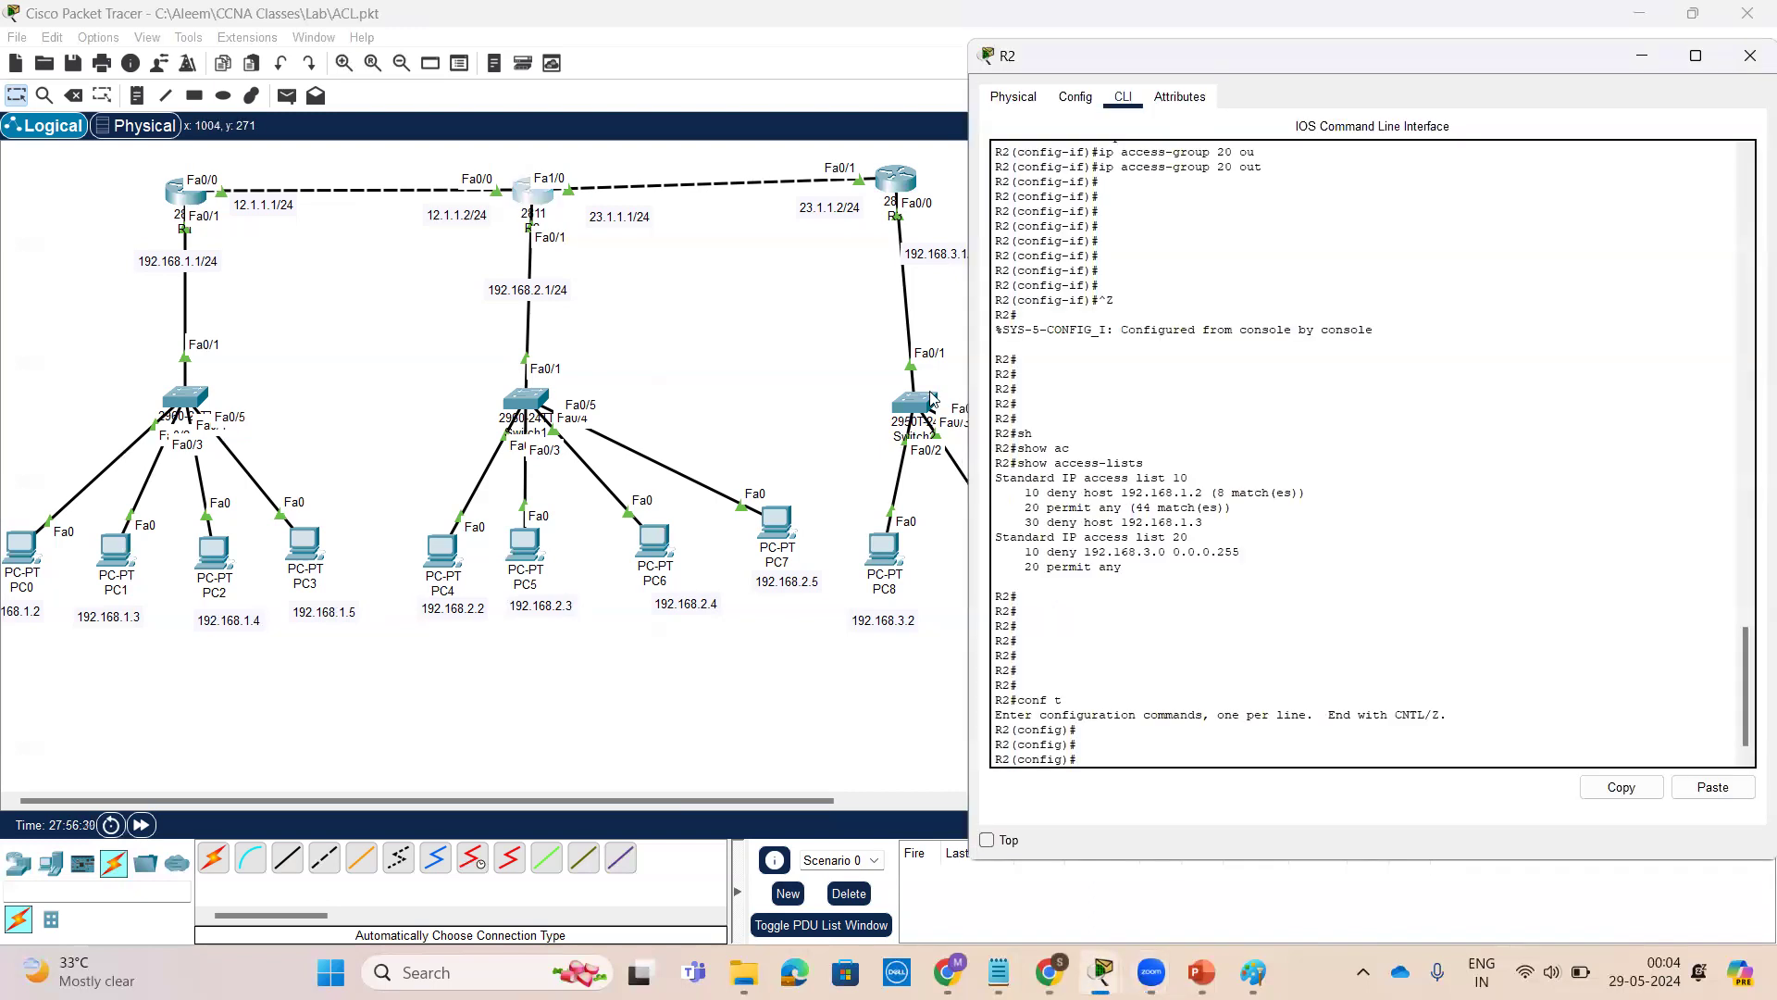
pyautogui.click(1447, 732)
pyautogui.press('Return')
pyautogui.press('Return')
pyautogui.press('Return')
pyautogui.press('Return')
pyautogui.press('Return')
pyautogui.press('Return')
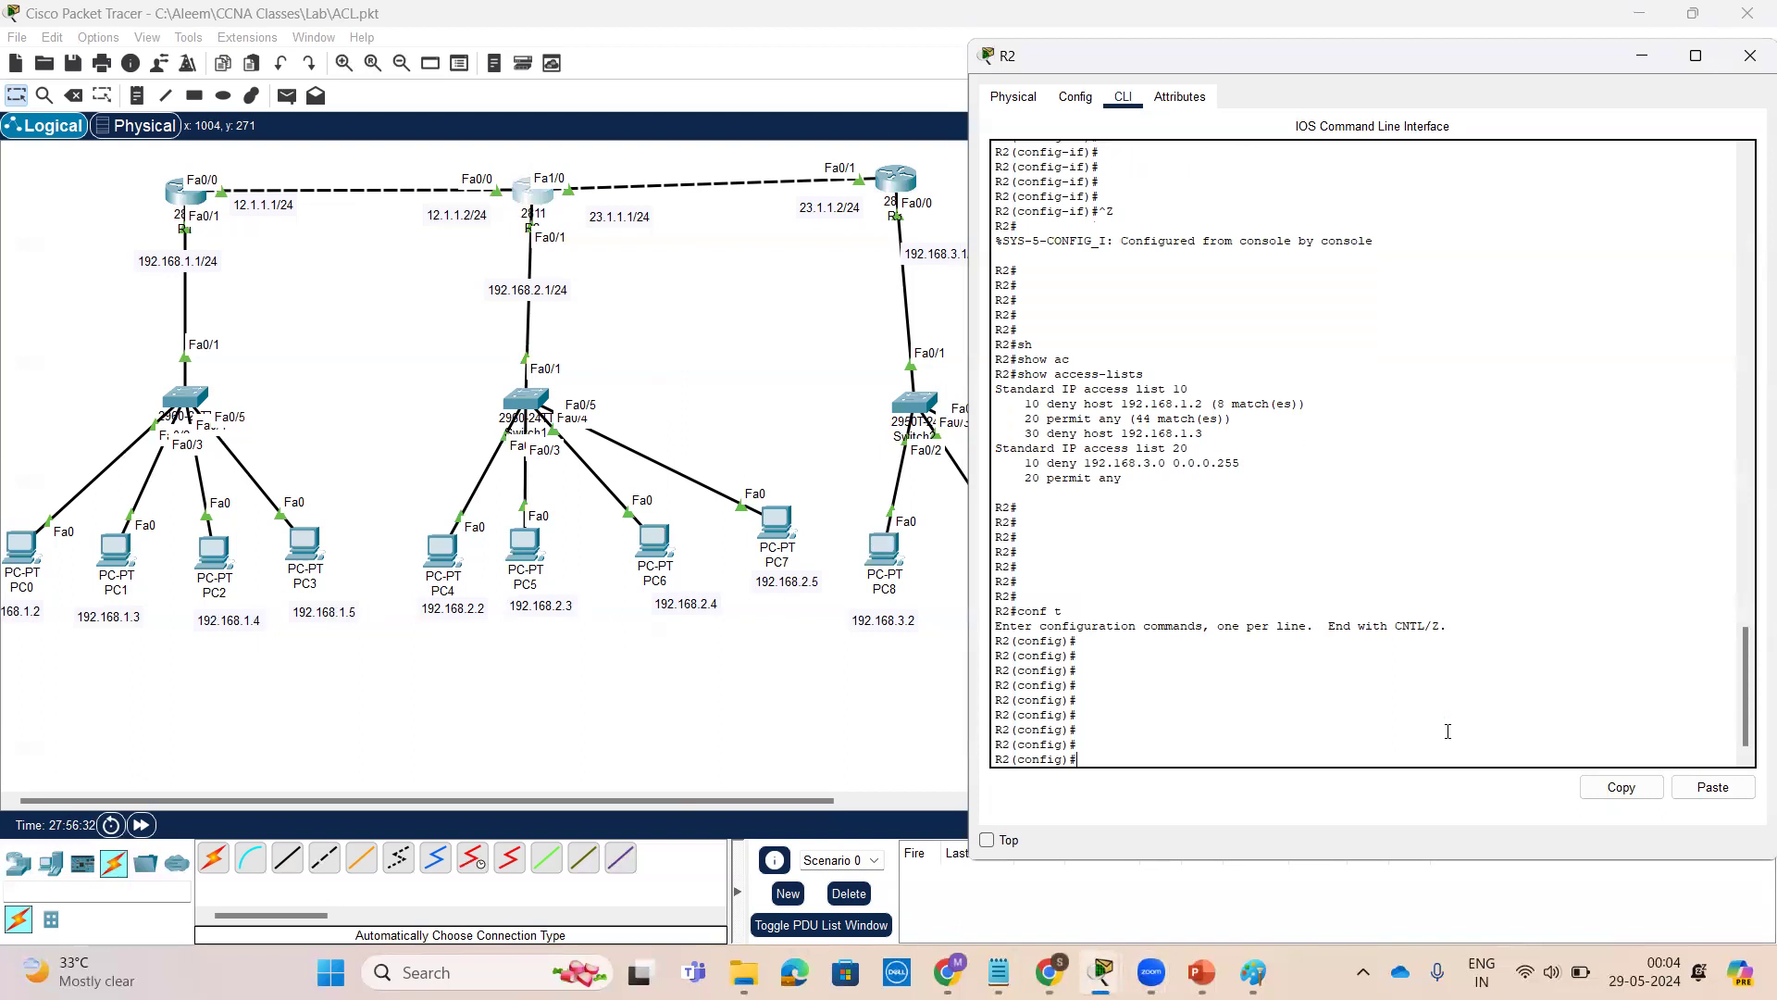
pyautogui.write('no ac')
pyautogui.press('Tab')
pyautogui.press('Return')
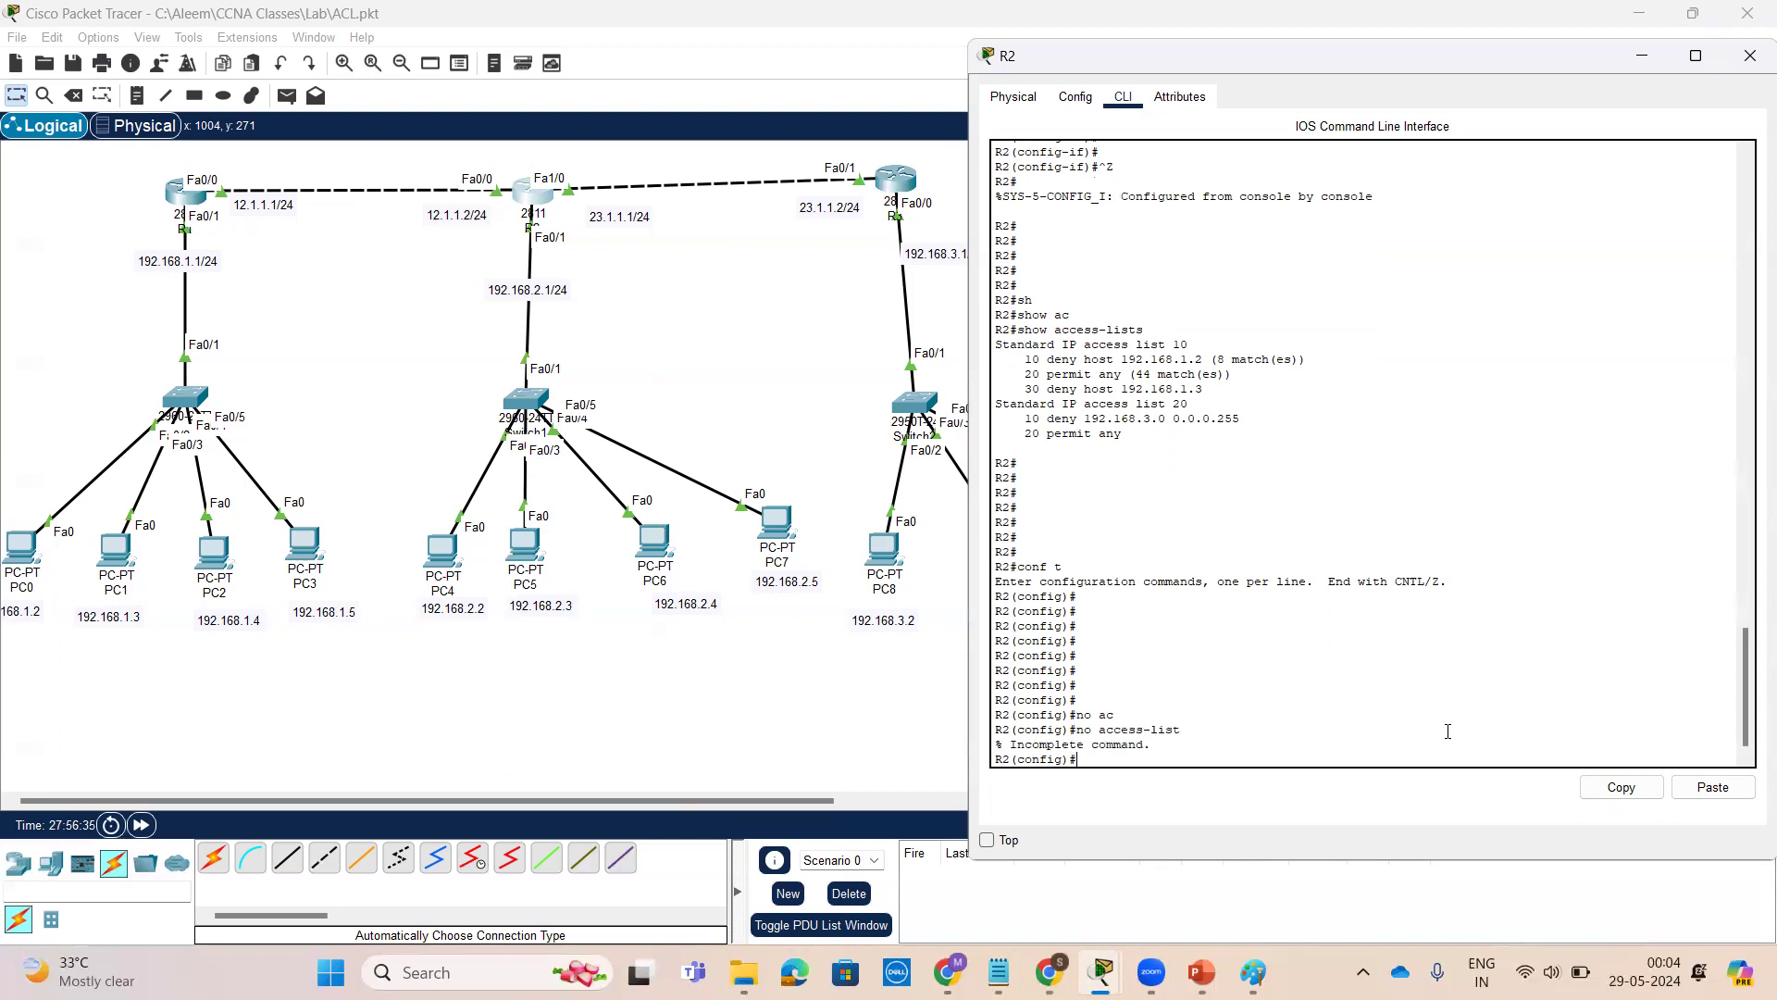
pyautogui.press('Return')
pyautogui.press('Up')
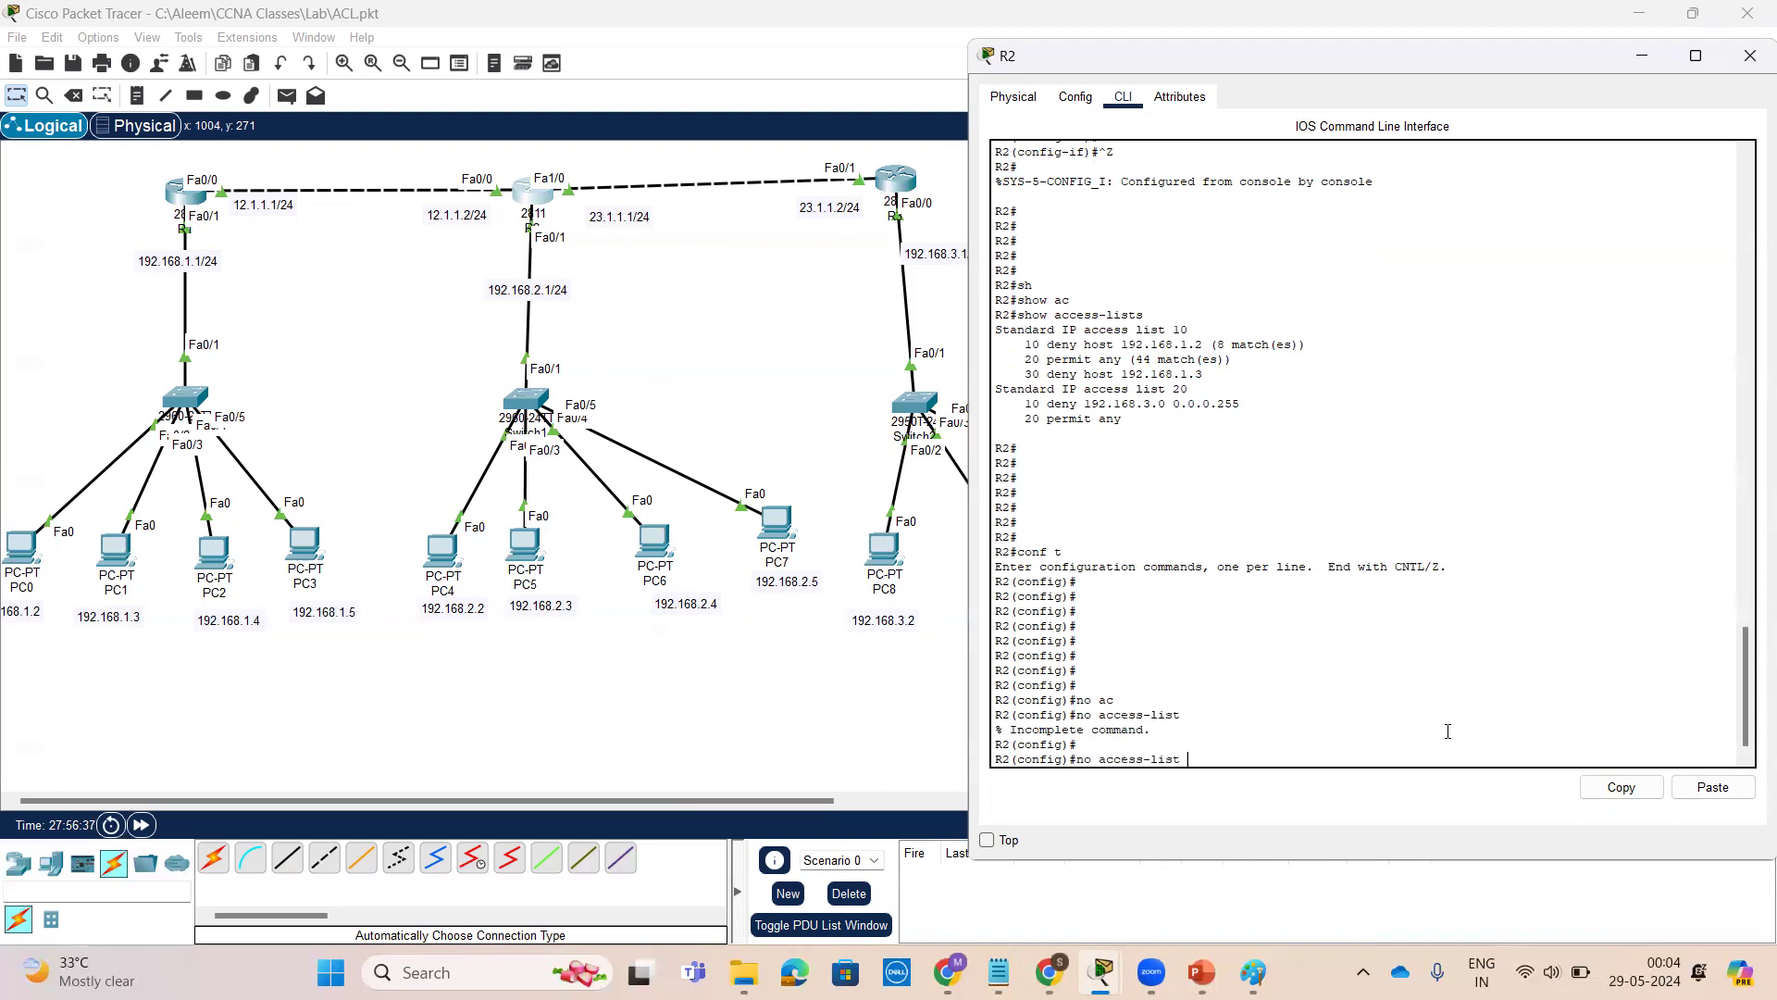
pyautogui.write('10')
pyautogui.press('Return')
pyautogui.press('Up')
pyautogui.press('BackSpace')
pyautogui.press('BackSpace')
pyautogui.write('20')
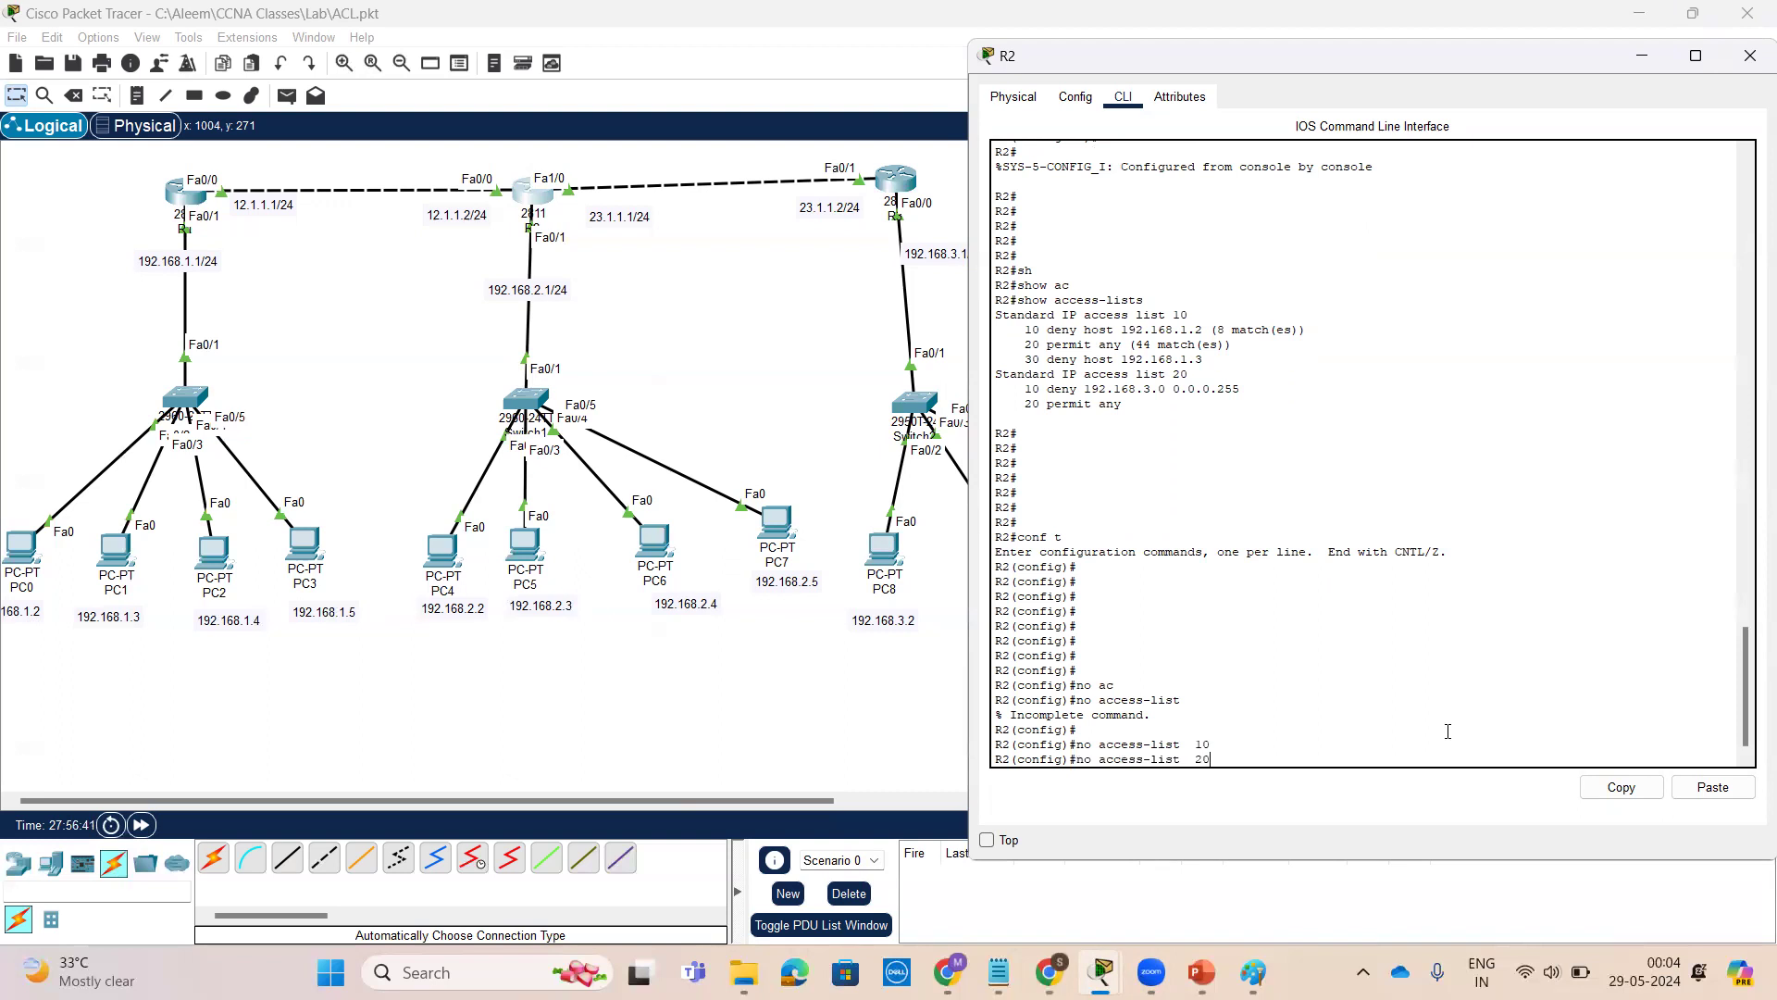
pyautogui.press('Return')
# Enter interface FastEthernet 0/1 and remove access group 10 applied outbound
pyautogui.scroll(10, 1448, 732)
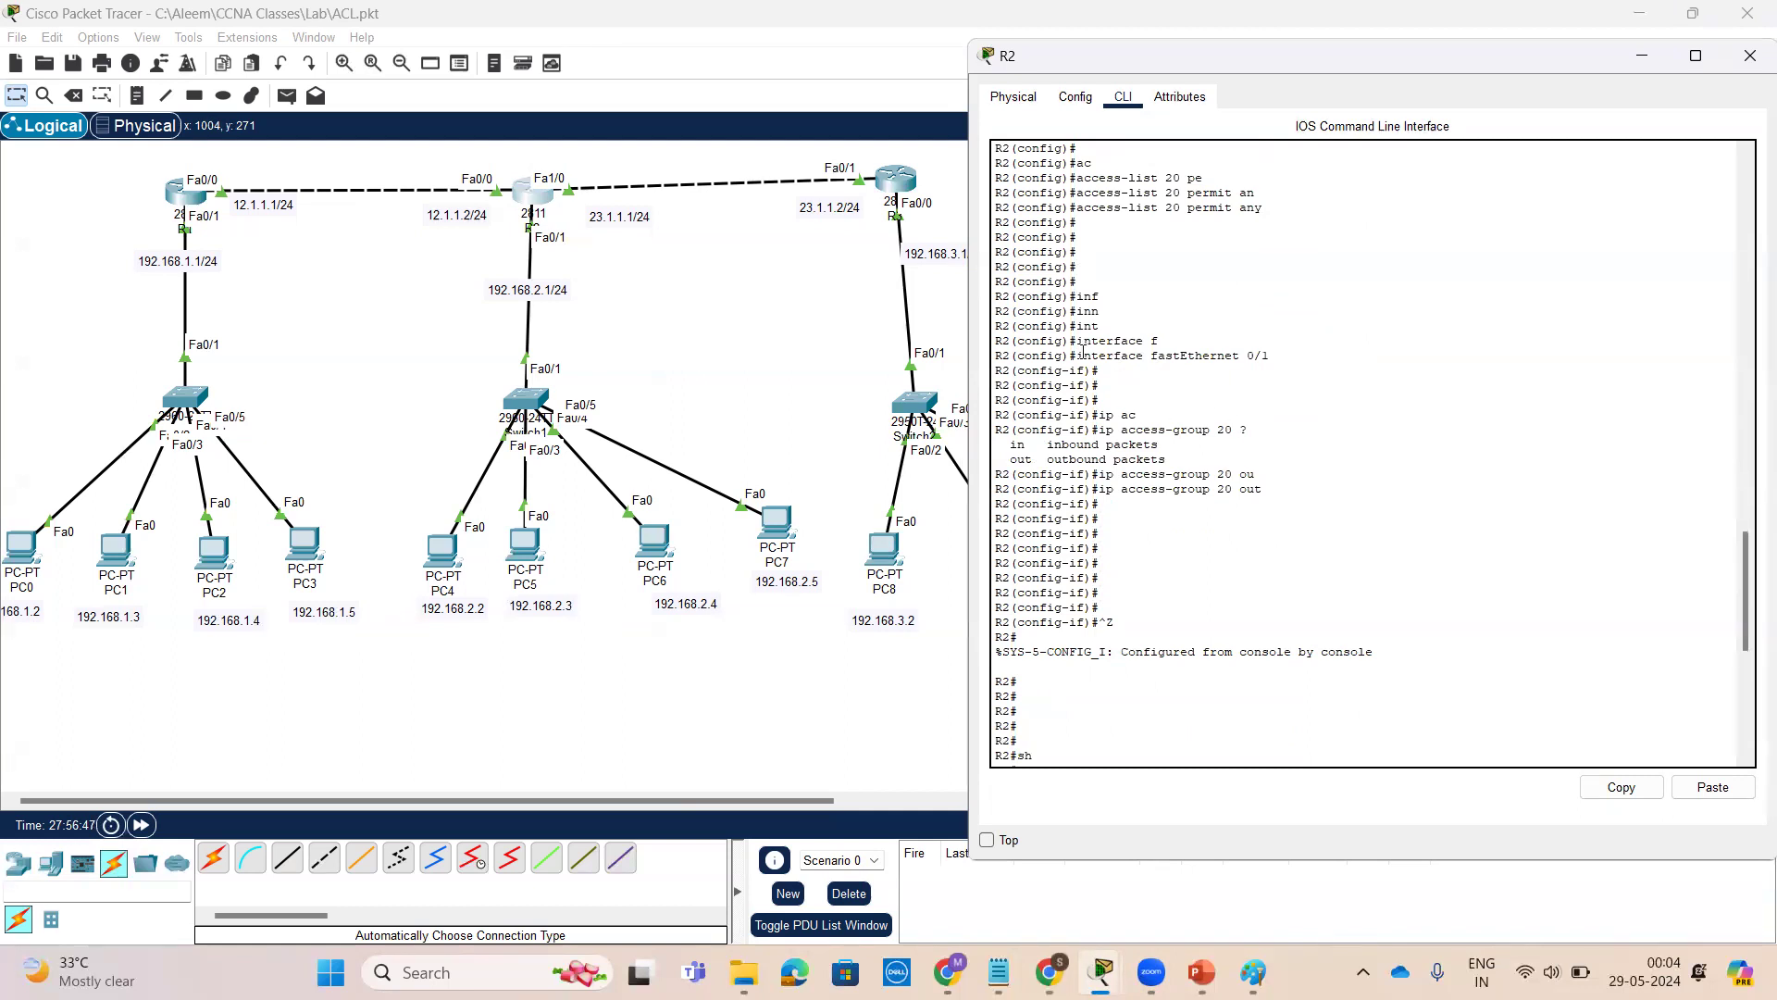
pyautogui.scroll(-10, 1248, 511)
pyautogui.write('in')
pyautogui.press('Tab')
pyautogui.write('f')
pyautogui.press('Tab')
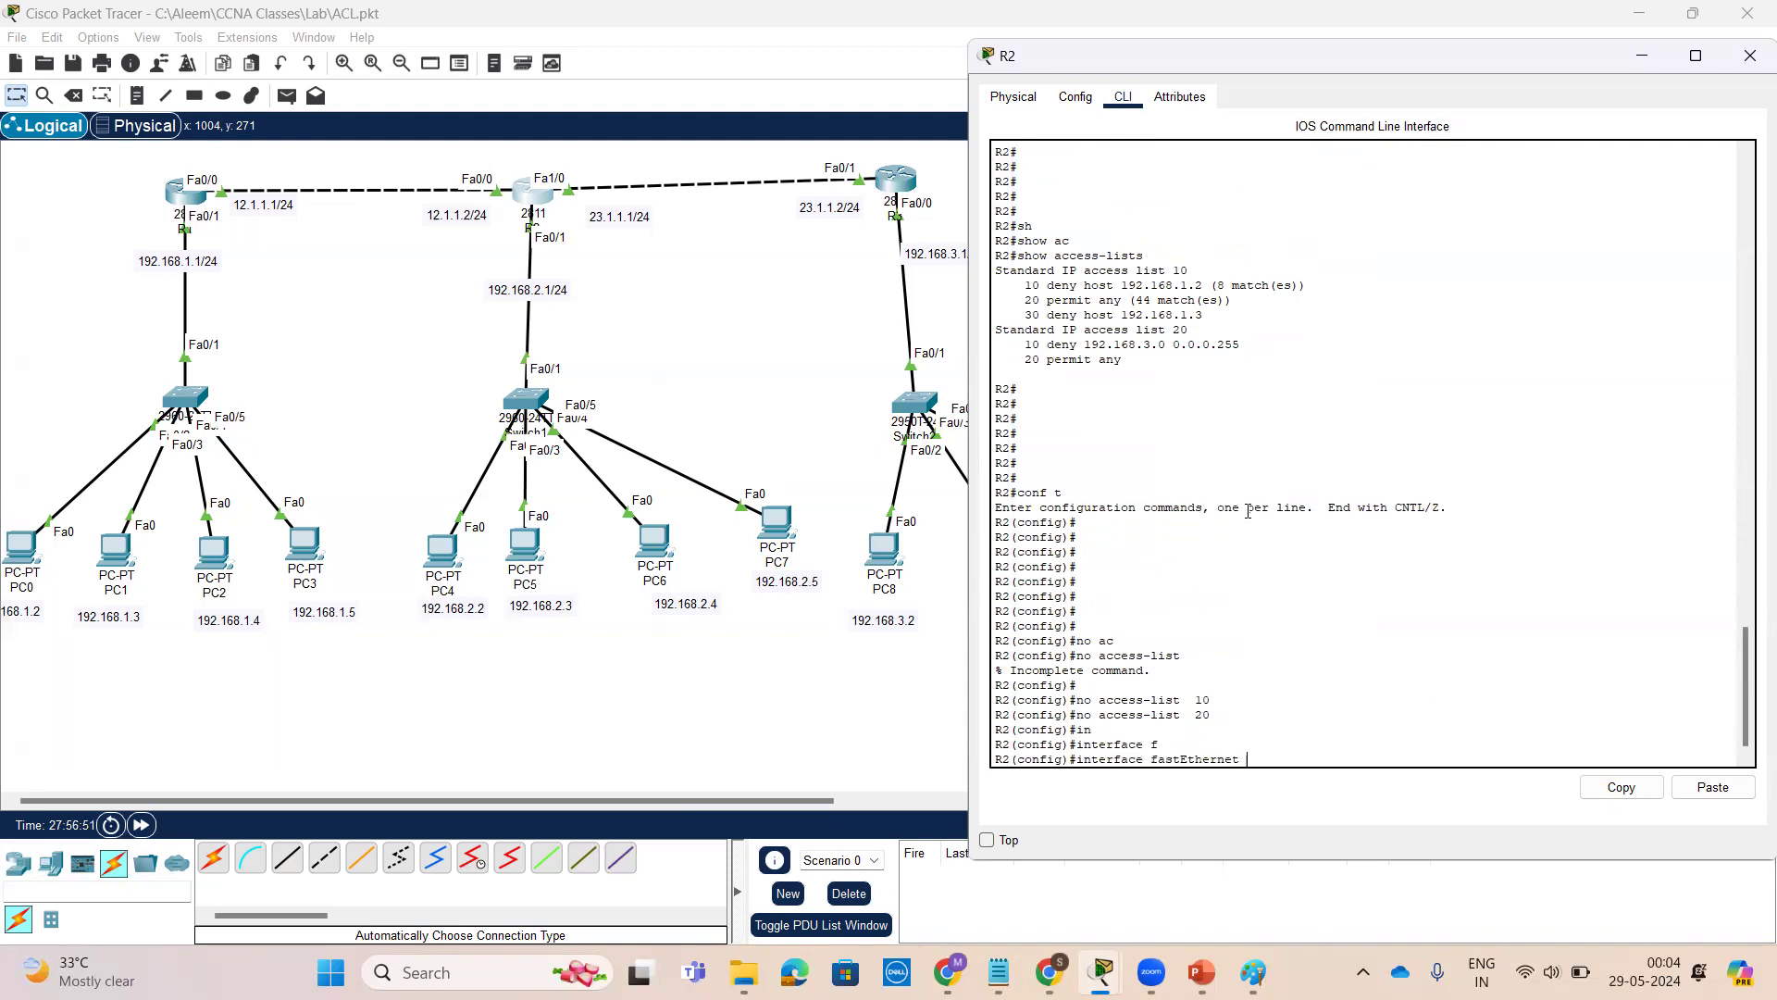
pyautogui.write('0/1')
pyautogui.press('Return')
pyautogui.press('Return')
pyautogui.press('Return')
pyautogui.write('ip acc')
pyautogui.press('Tab')
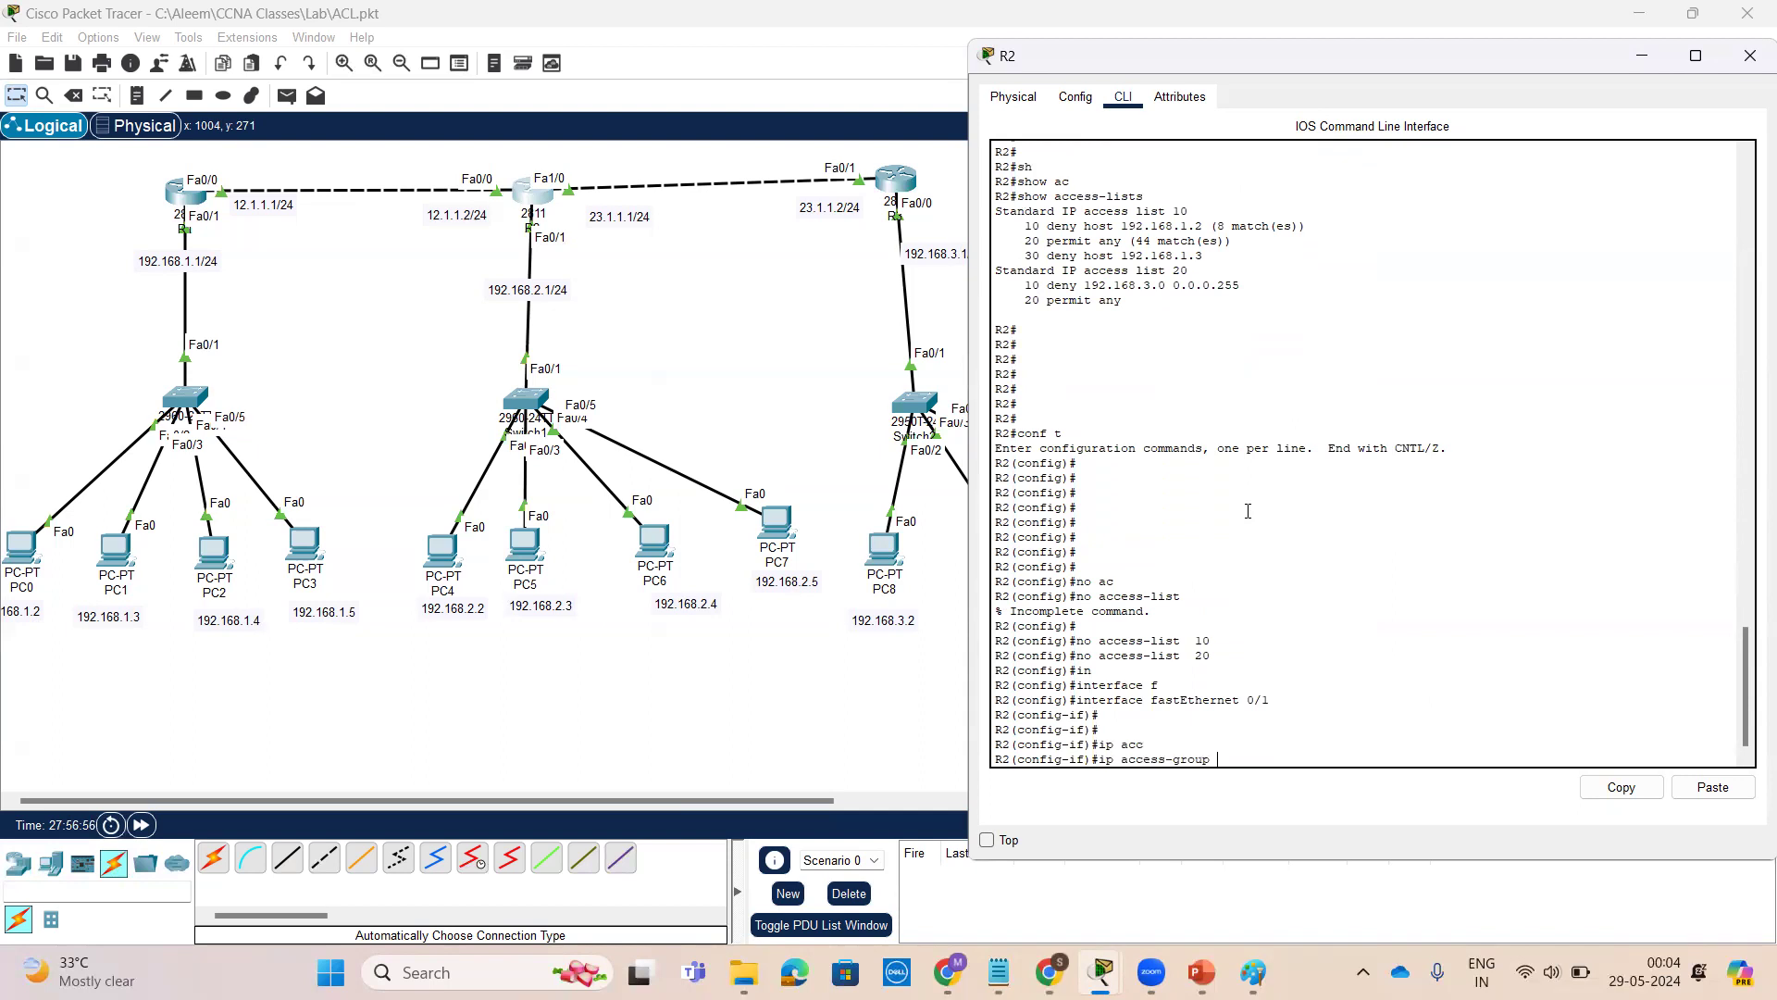
pyautogui.write('10')
pyautogui.press('Home')
pyautogui.write('no')
pyautogui.press('Return')
pyautogui.press('Up')
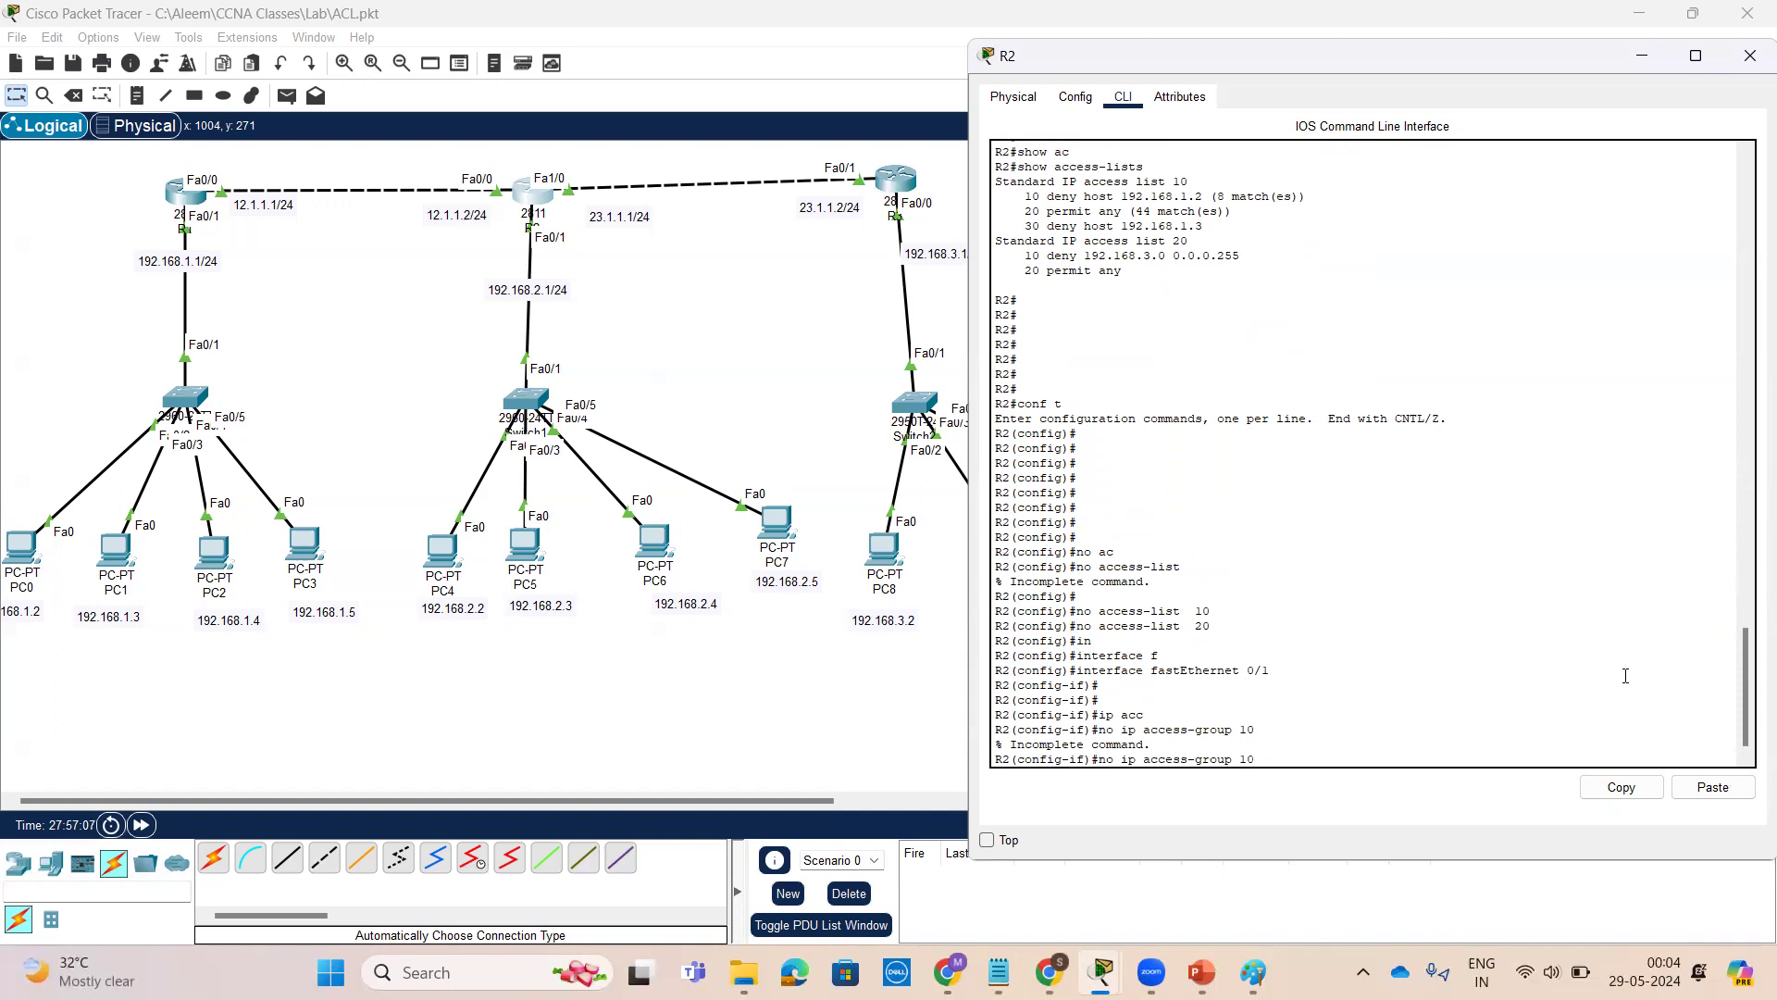
pyautogui.scroll(5, 1390, 591)
pyautogui.scroll(7, 1391, 591)
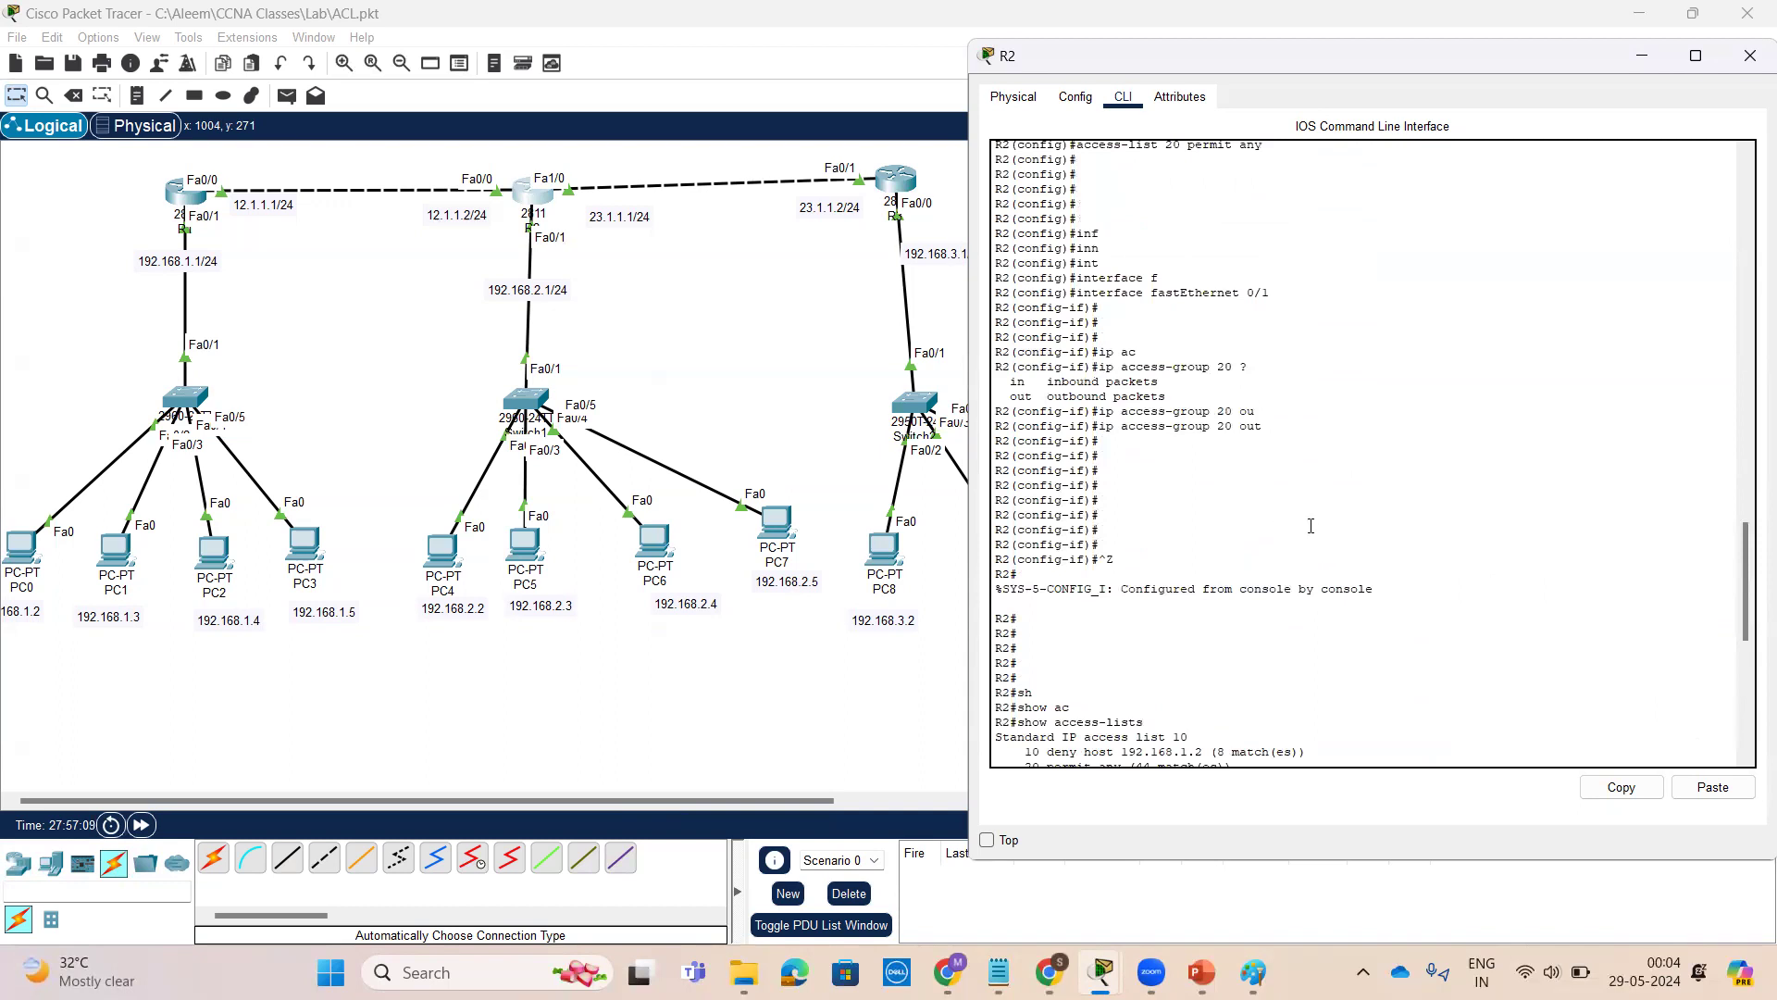
pyautogui.scroll(-12, 1308, 537)
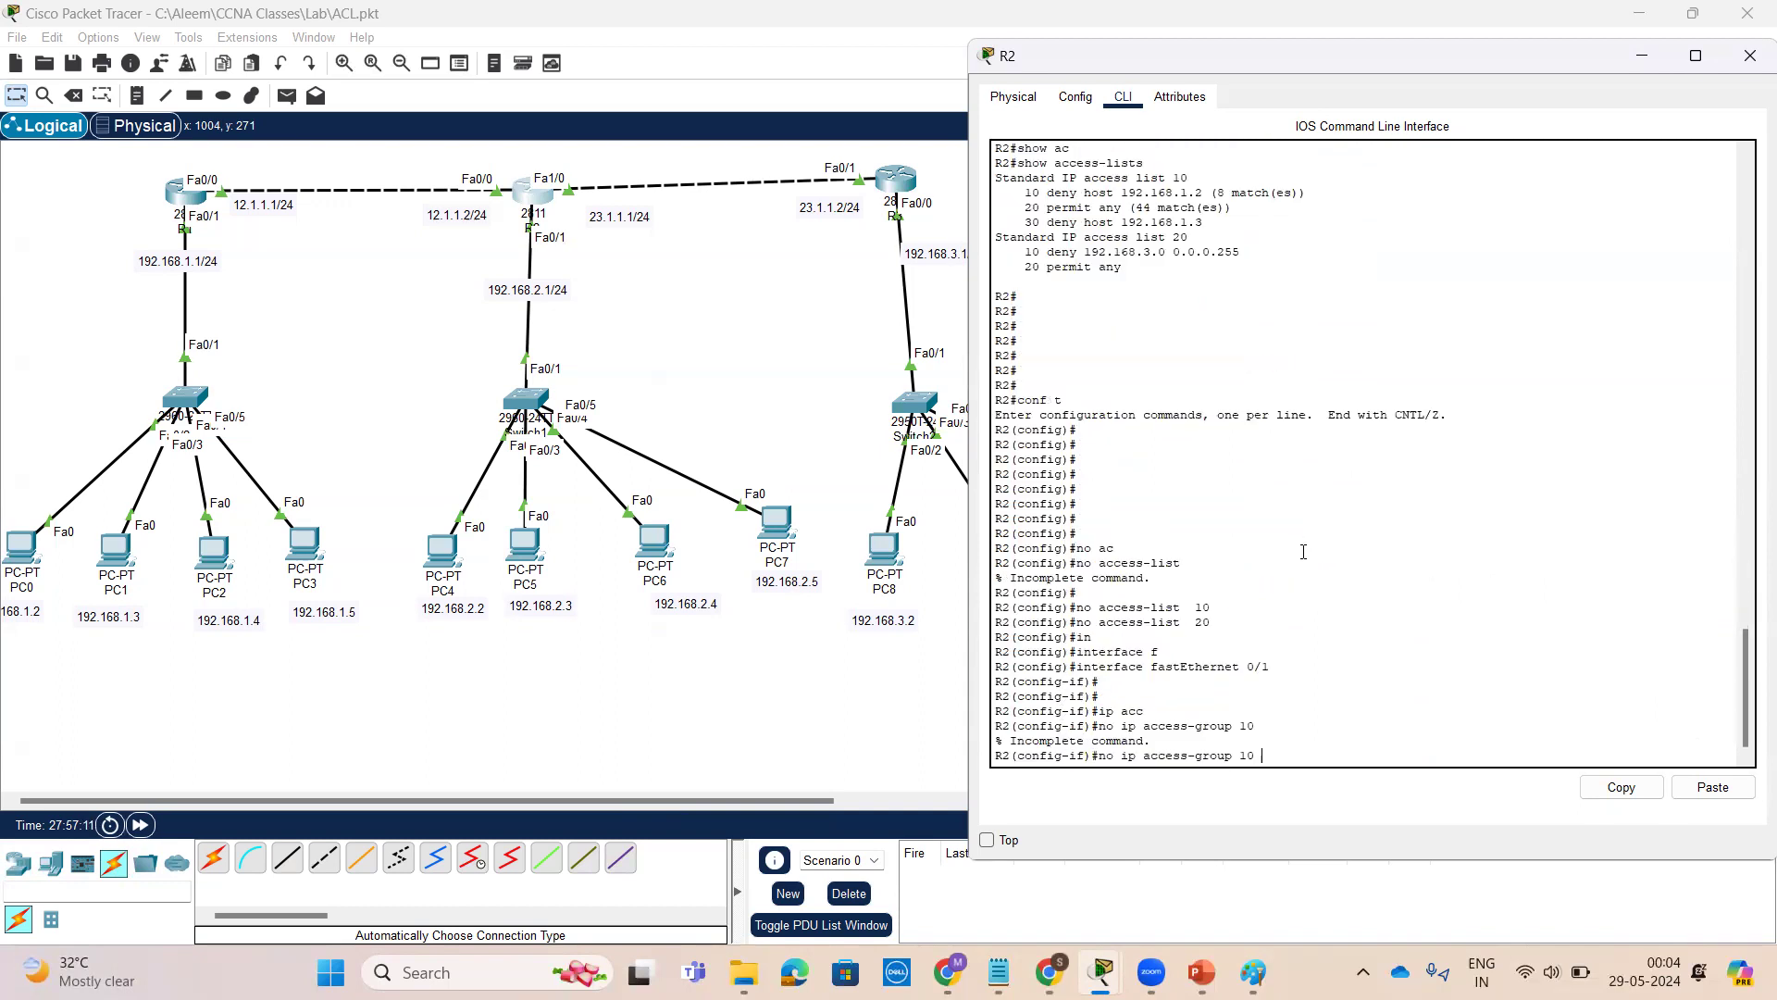
pyautogui.write('ou')
pyautogui.press('Tab')
pyautogui.press('Return')
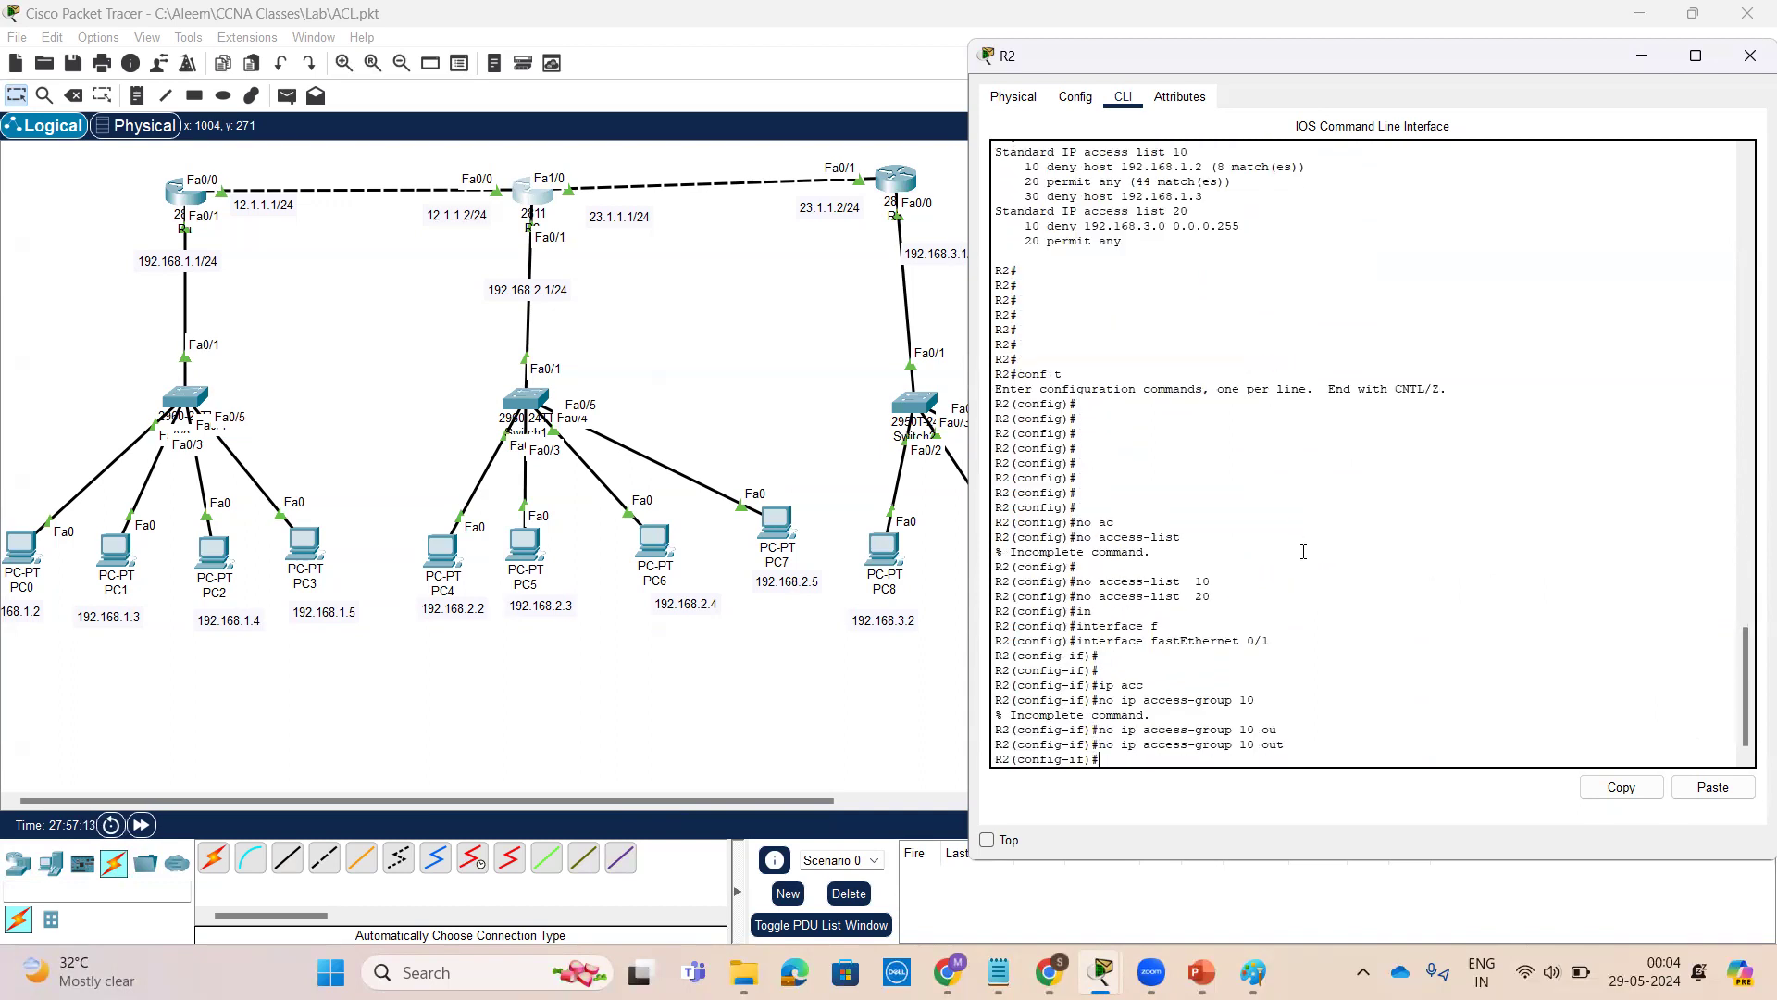
# Remove outbound access group 20 from the same interface
pyautogui.press('Up')
pyautogui.press('BackSpace')
pyautogui.write('2')
pyautogui.press('Return')
pyautogui.press('Return')
pyautogui.press('Return')
pyautogui.press('Return')
pyautogui.press('Return')
pyautogui.press('Return')
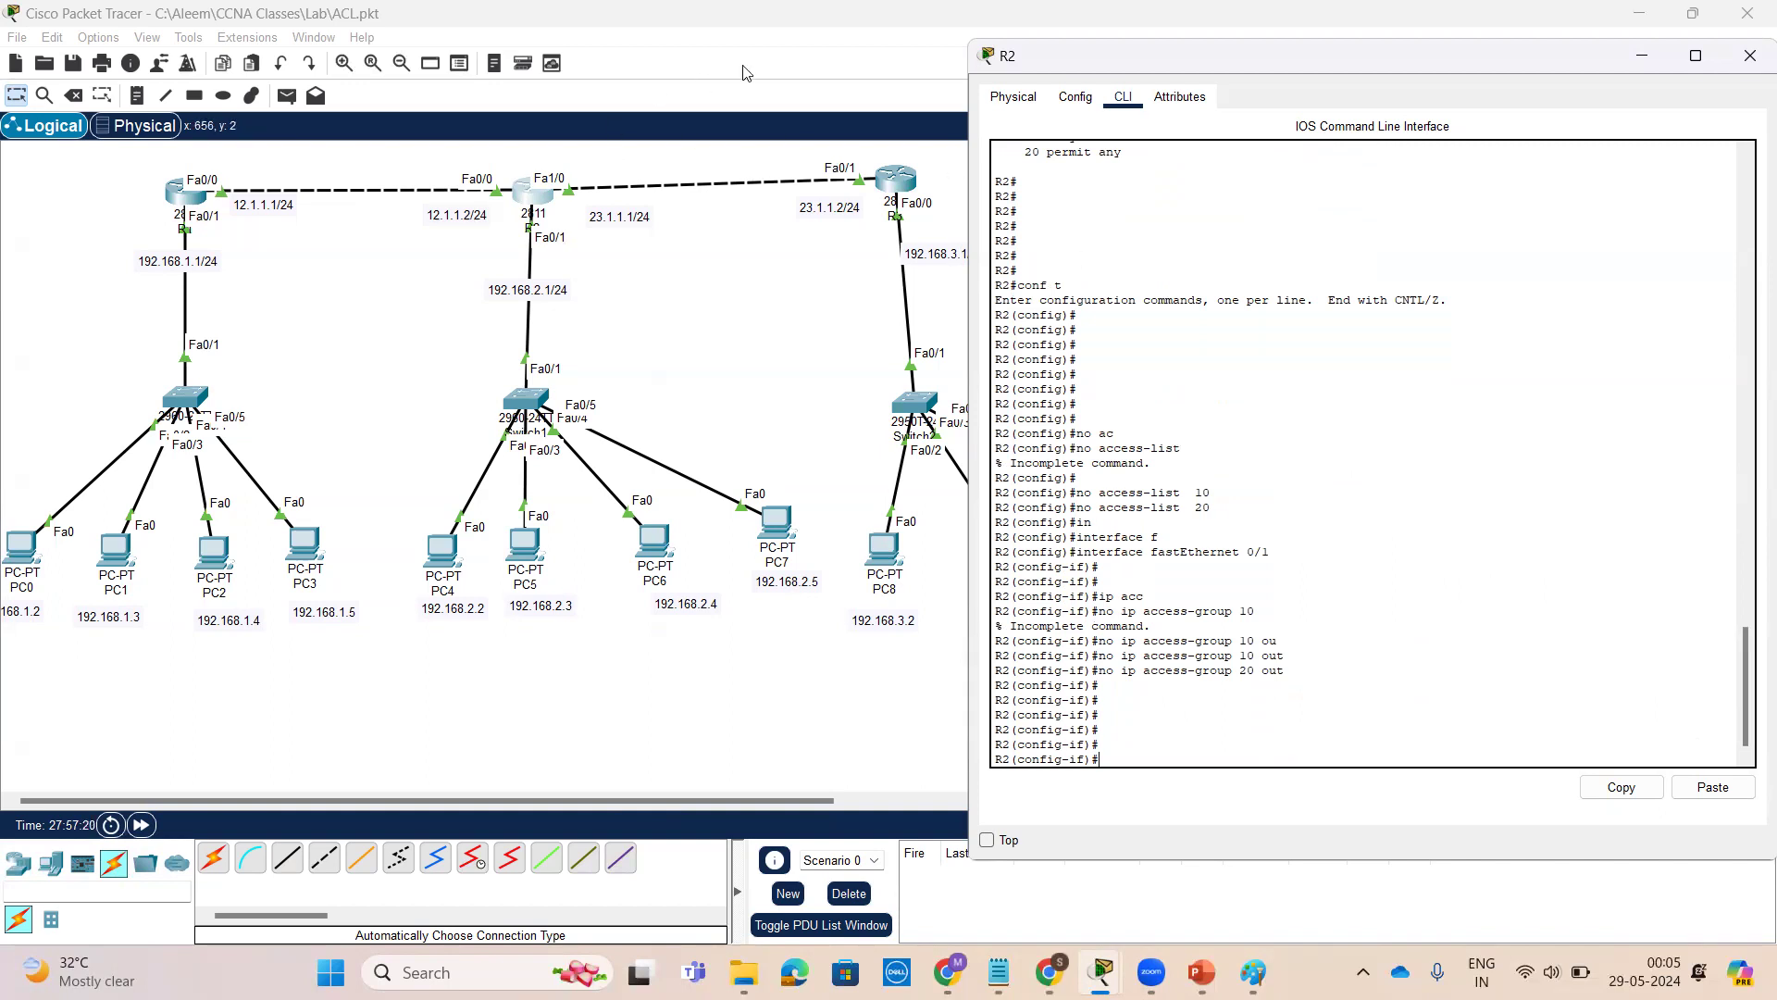
pyautogui.moveTo(139, 552)
pyautogui.mouseDown()
pyautogui.moveTo(83, 560)
pyautogui.moveTo(57, 601)
pyautogui.moveTo(519, 696)
pyautogui.moveTo(544, 662)
pyautogui.moveTo(535, 705)
pyautogui.mouseUp()
pyautogui.moveTo(972, 545)
pyautogui.mouseDown()
pyautogui.moveTo(880, 583)
pyautogui.moveTo(905, 511)
pyautogui.mouseUp()
pyautogui.moveTo(933, 600)
pyautogui.mouseDown()
pyautogui.moveTo(798, 683)
pyautogui.moveTo(564, 639)
pyautogui.moveTo(581, 624)
pyautogui.mouseUp()
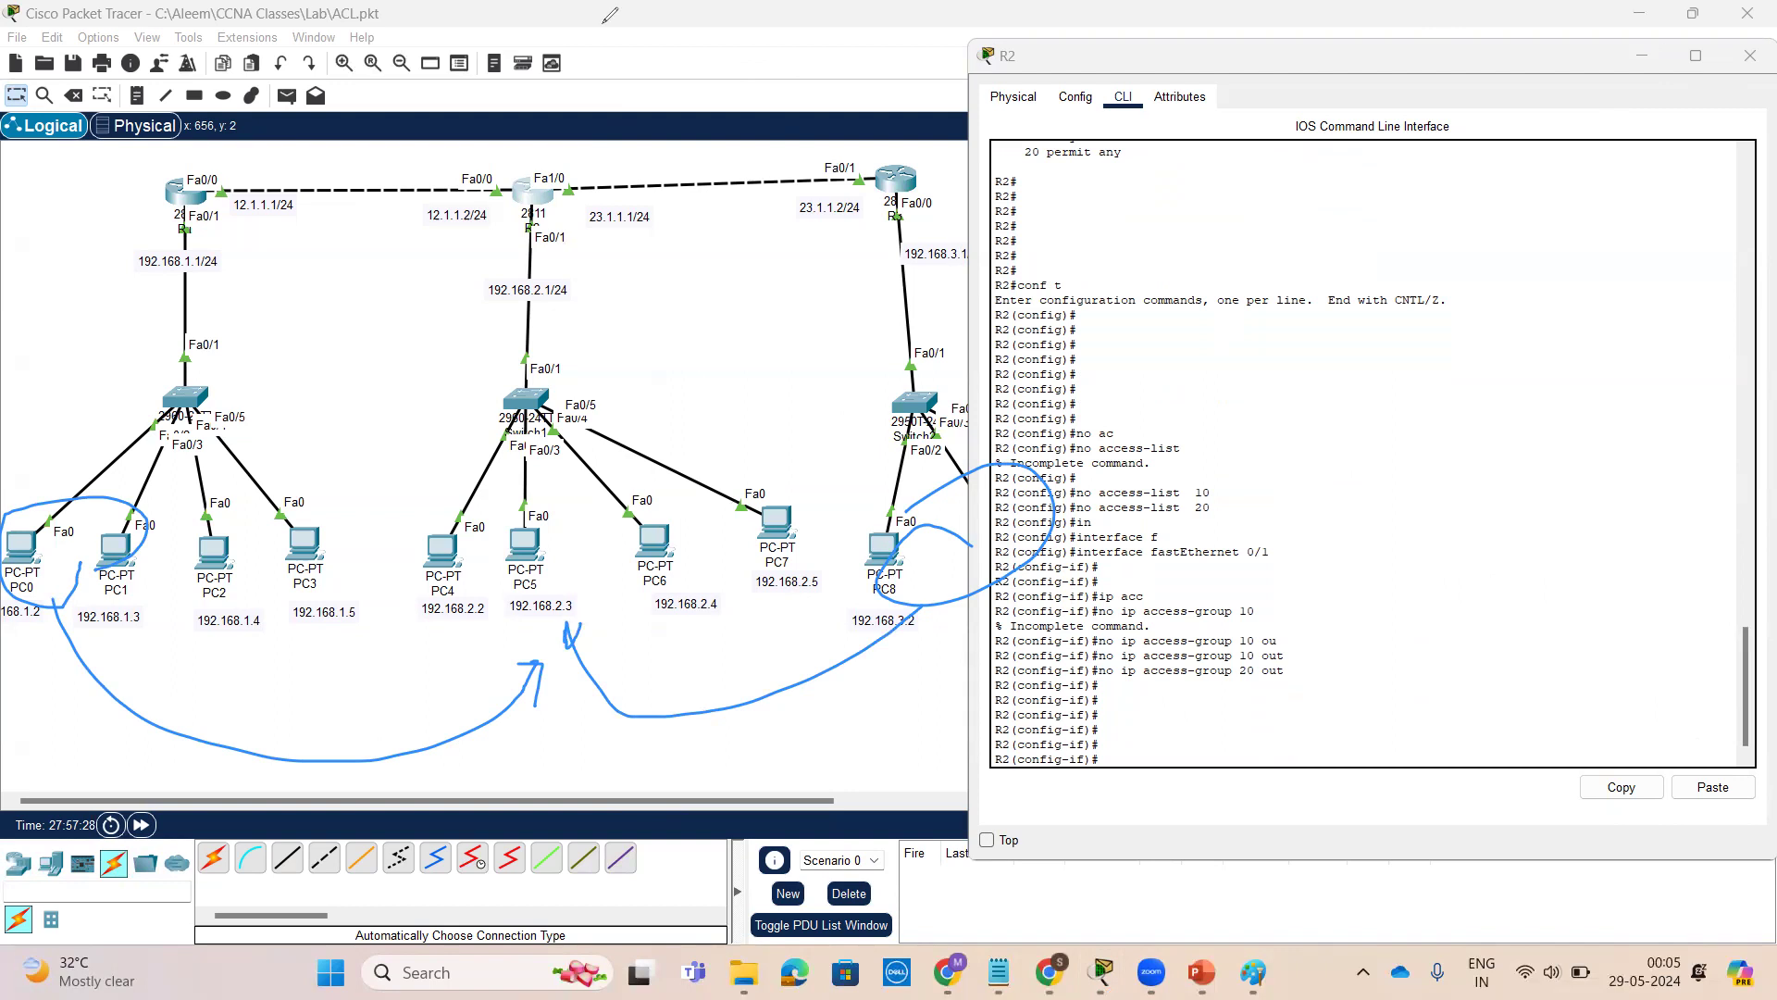
# From PC0's command prompt, ping 192.168.2.2 again and examine the replies
pyautogui.click(102, 472)
pyautogui.click(18, 551)
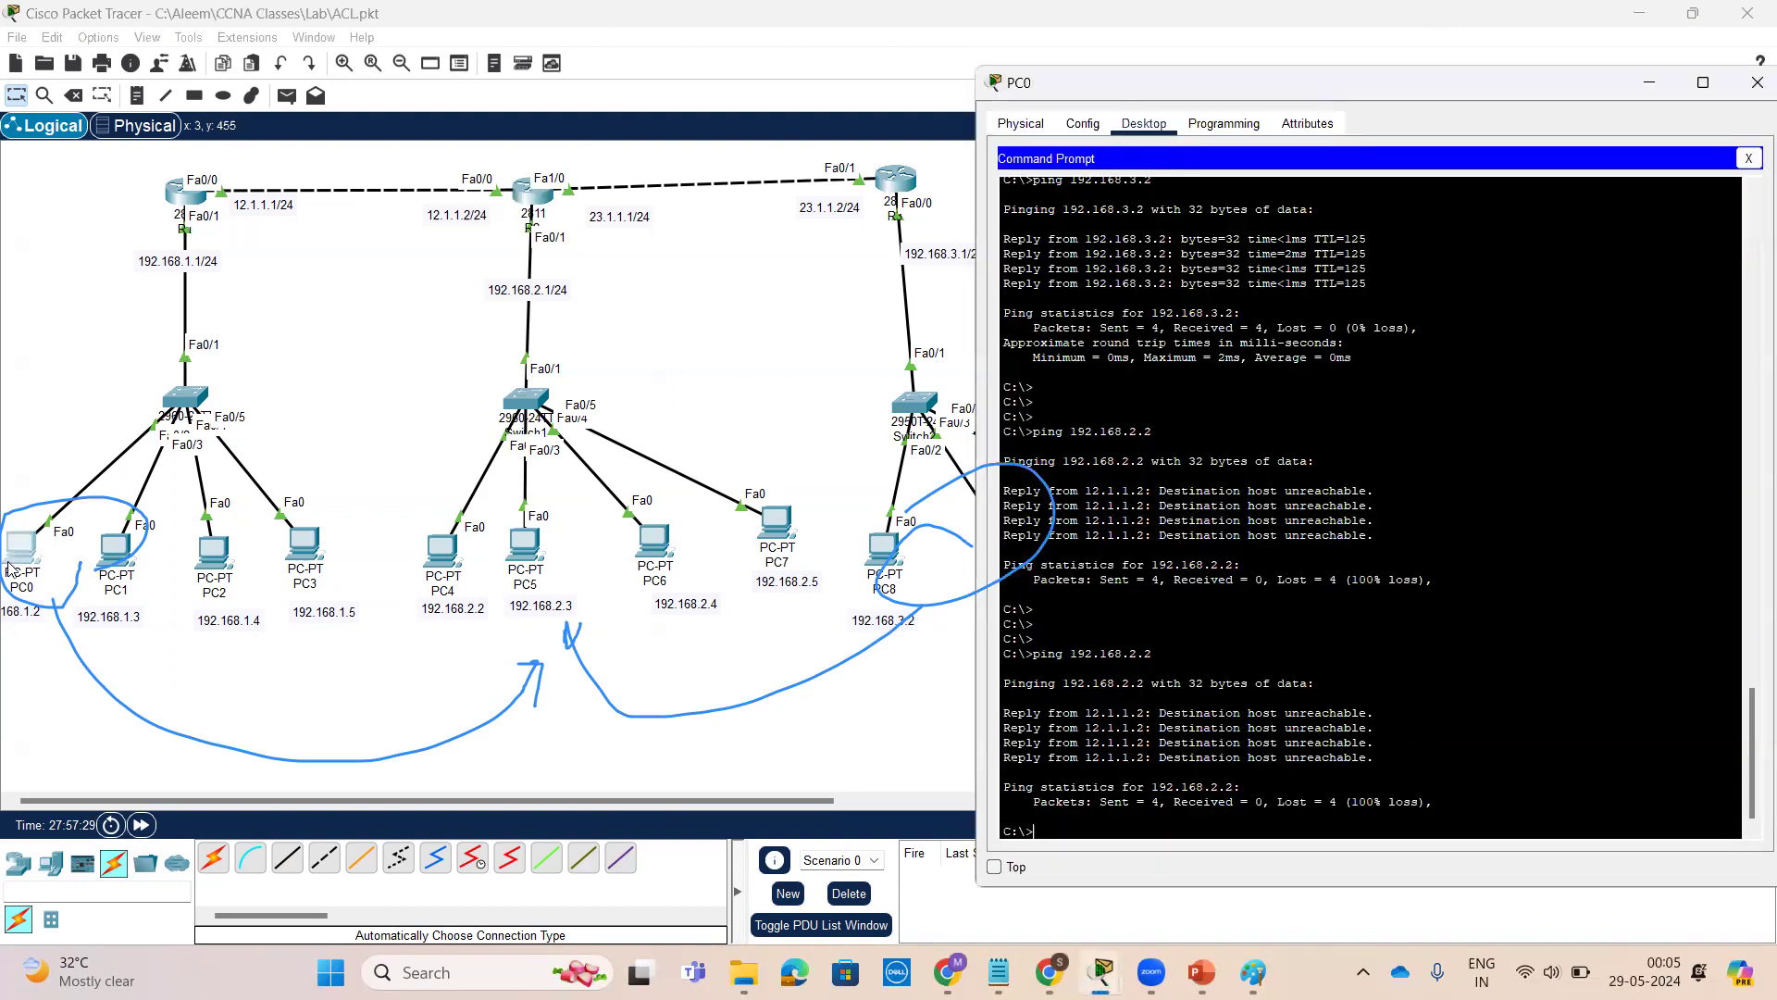
pyautogui.press('Return')
pyautogui.press('Return')
pyautogui.press('Return')
pyautogui.press('Return')
pyautogui.press('Return')
pyautogui.press('Up')
pyautogui.press('Return')
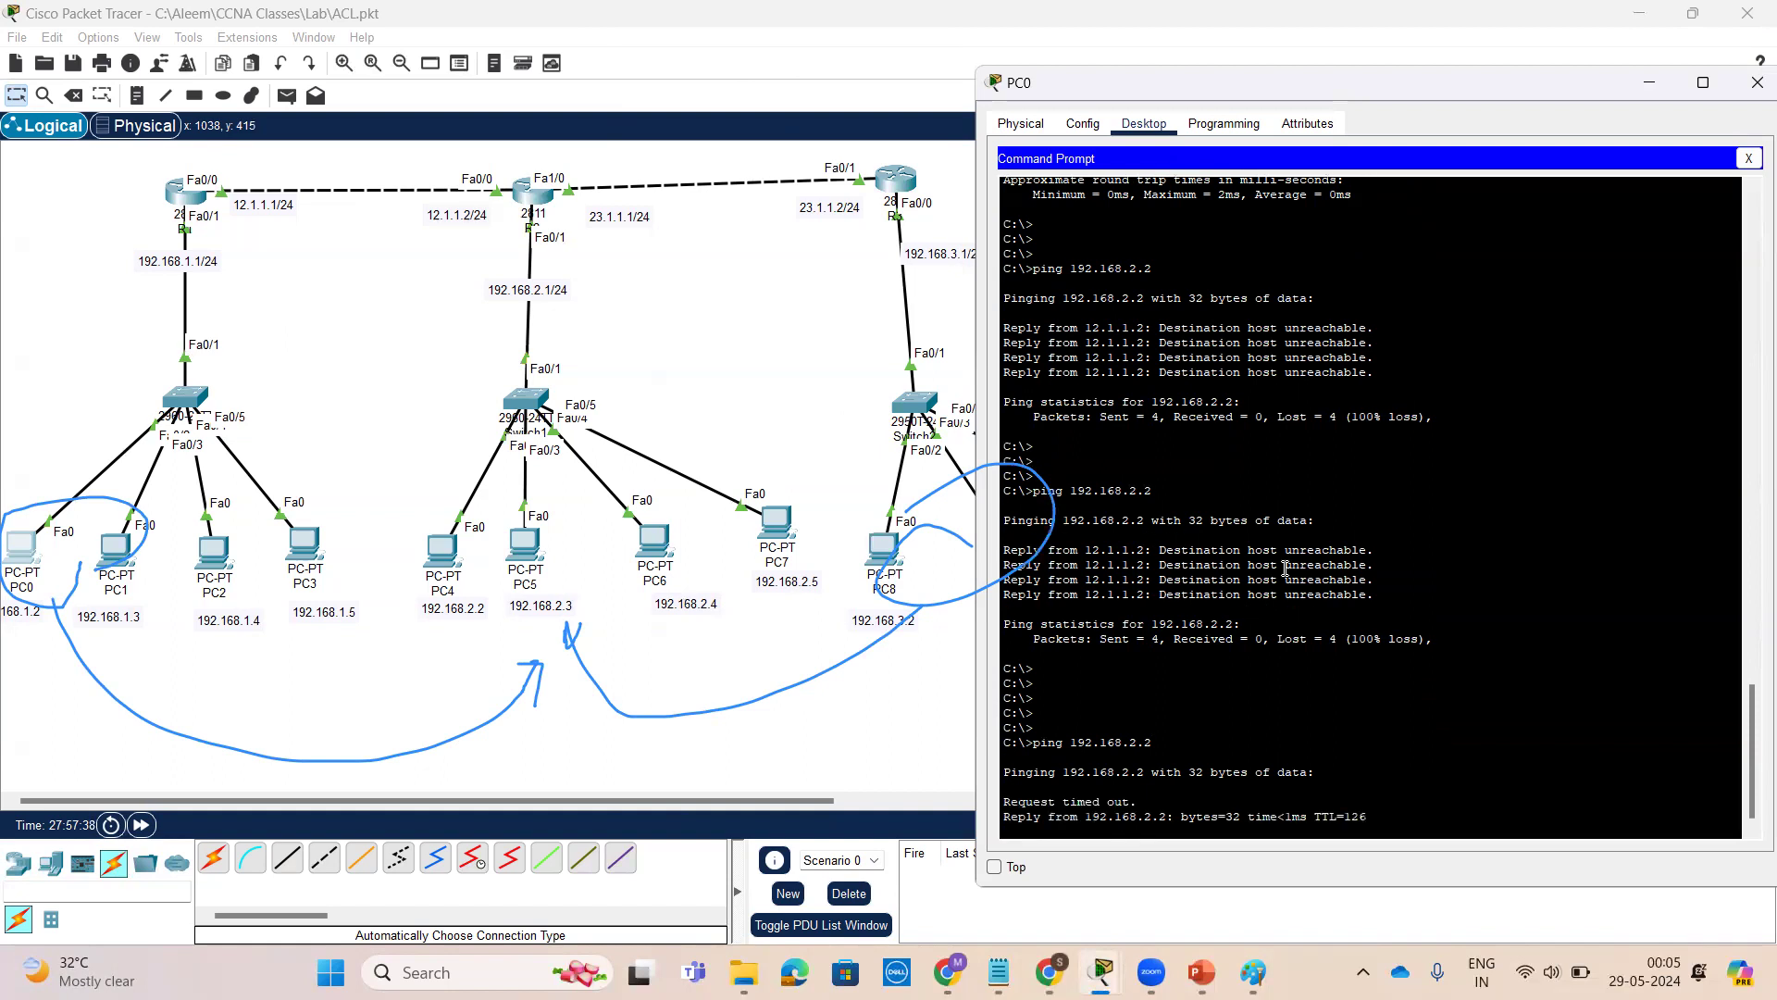
pyautogui.click(1057, 68)
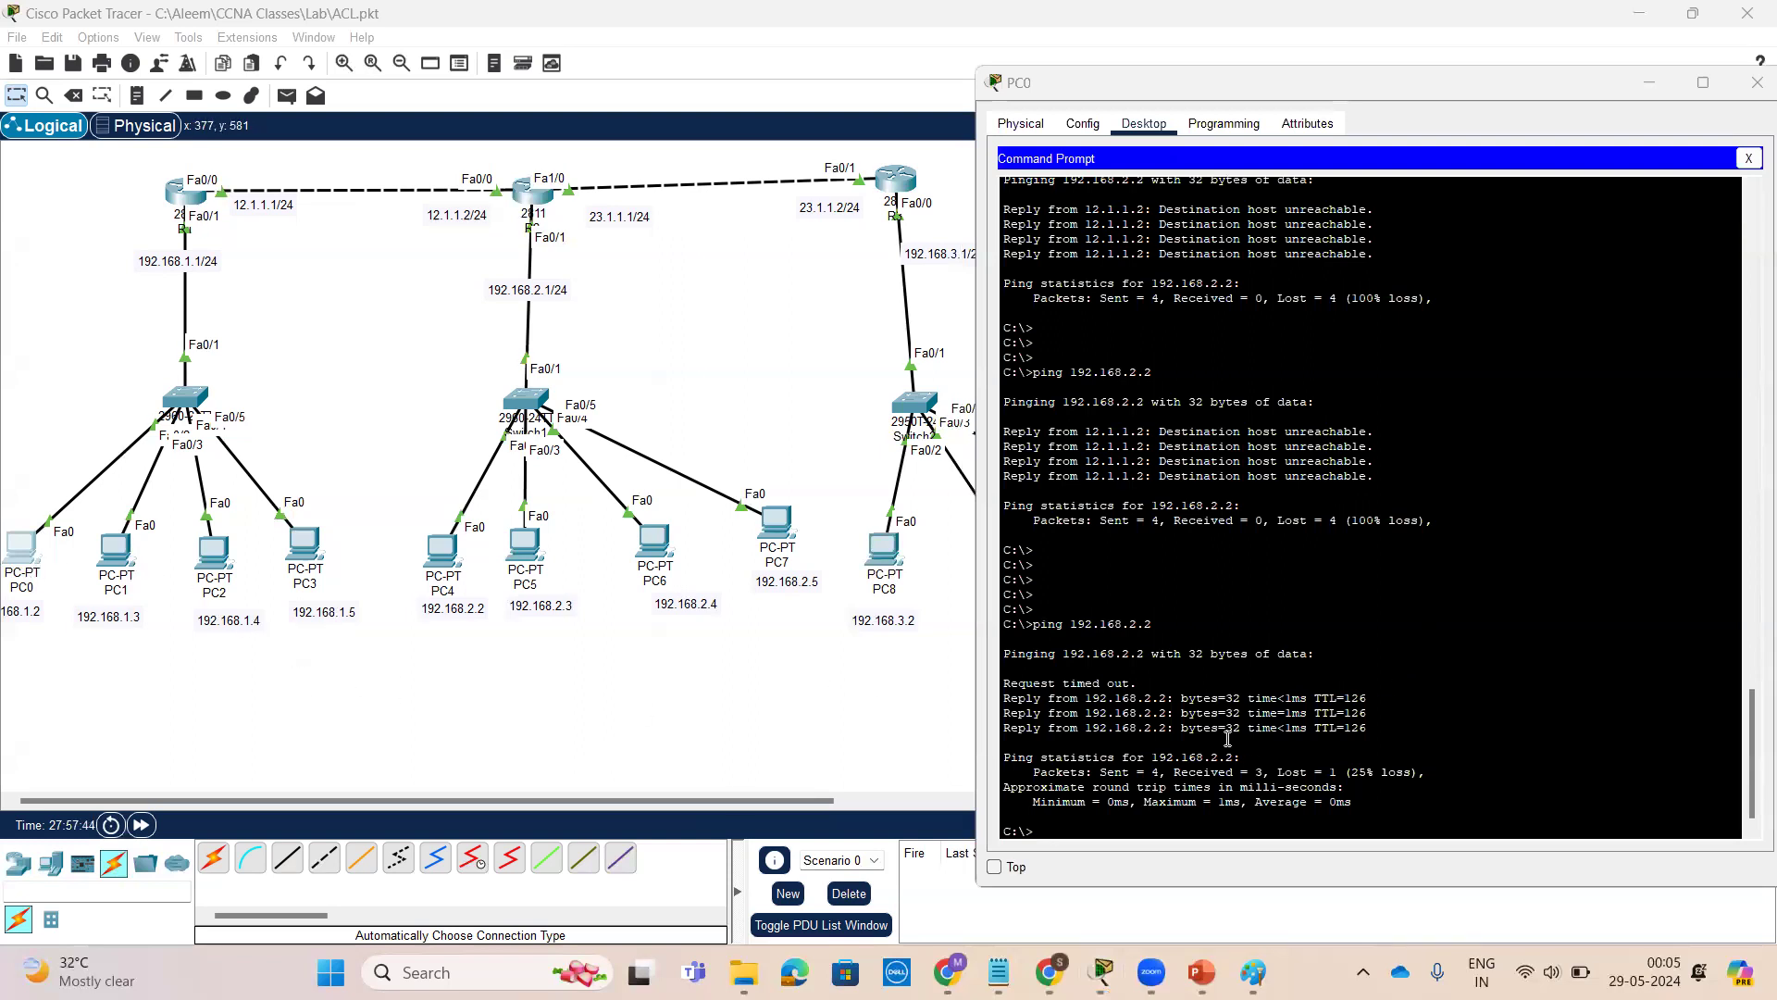
pyautogui.moveTo(1156, 629); pyautogui.dragTo(1073, 626)
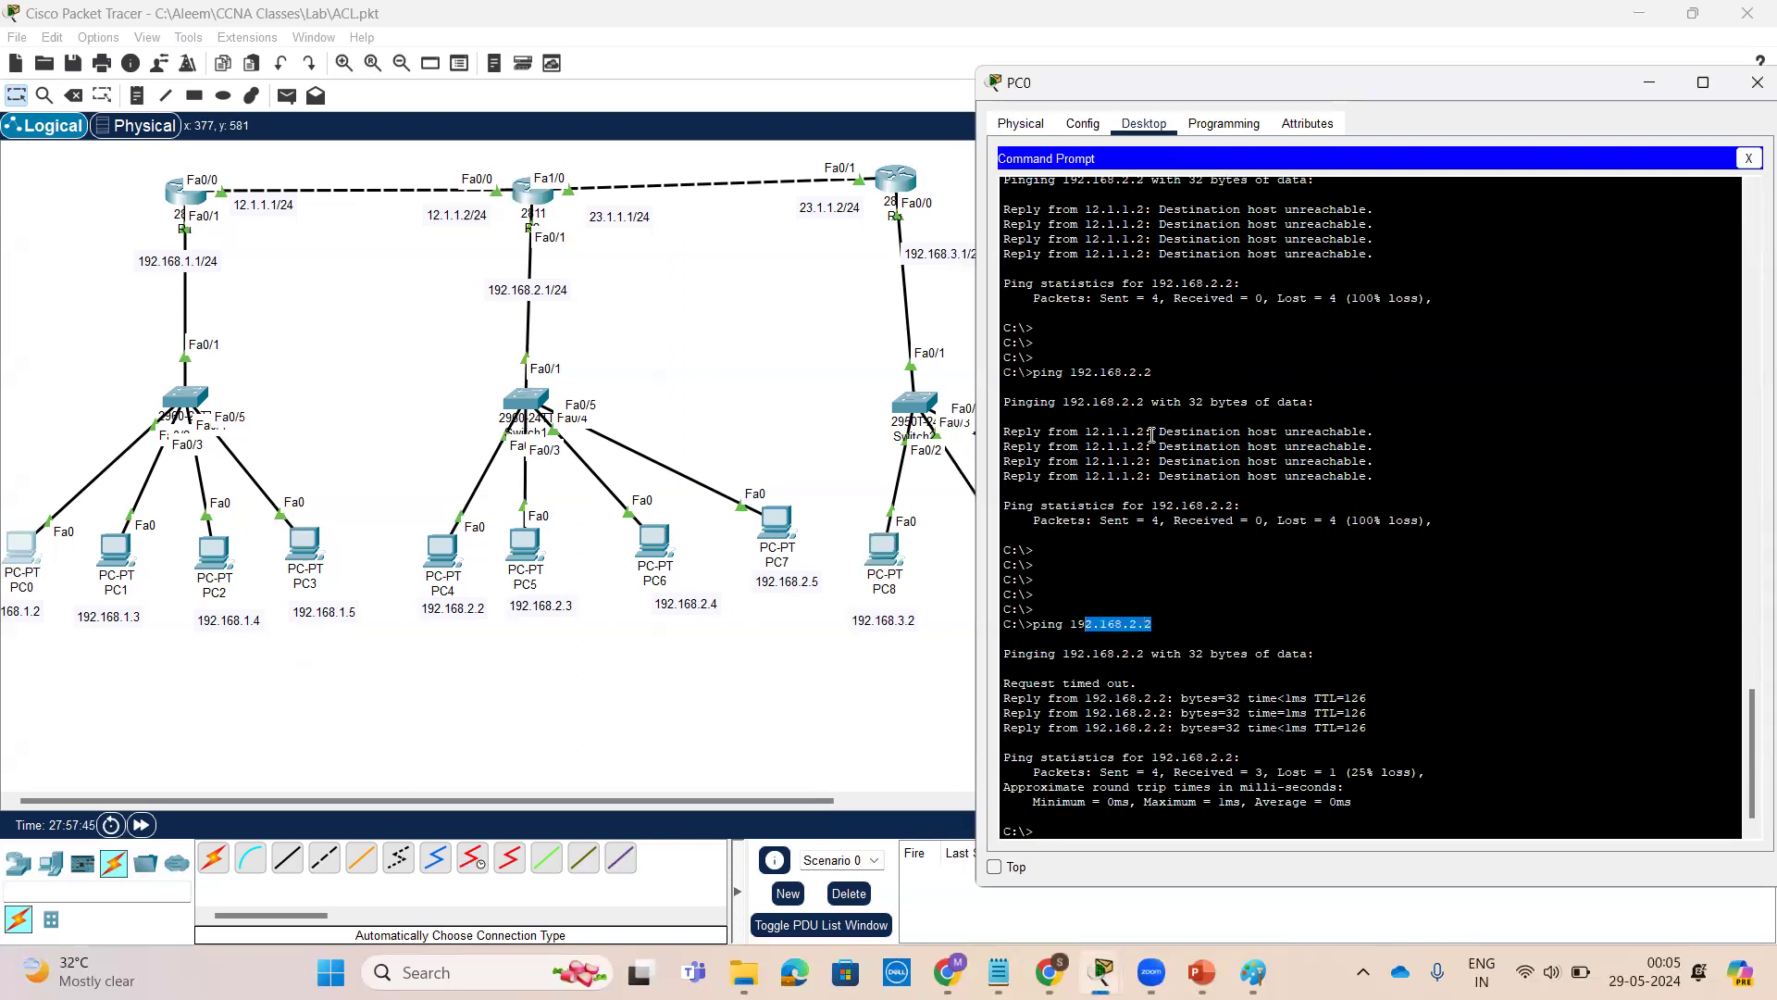
pyautogui.moveTo(1400, 468); pyautogui.dragTo(1204, 428)
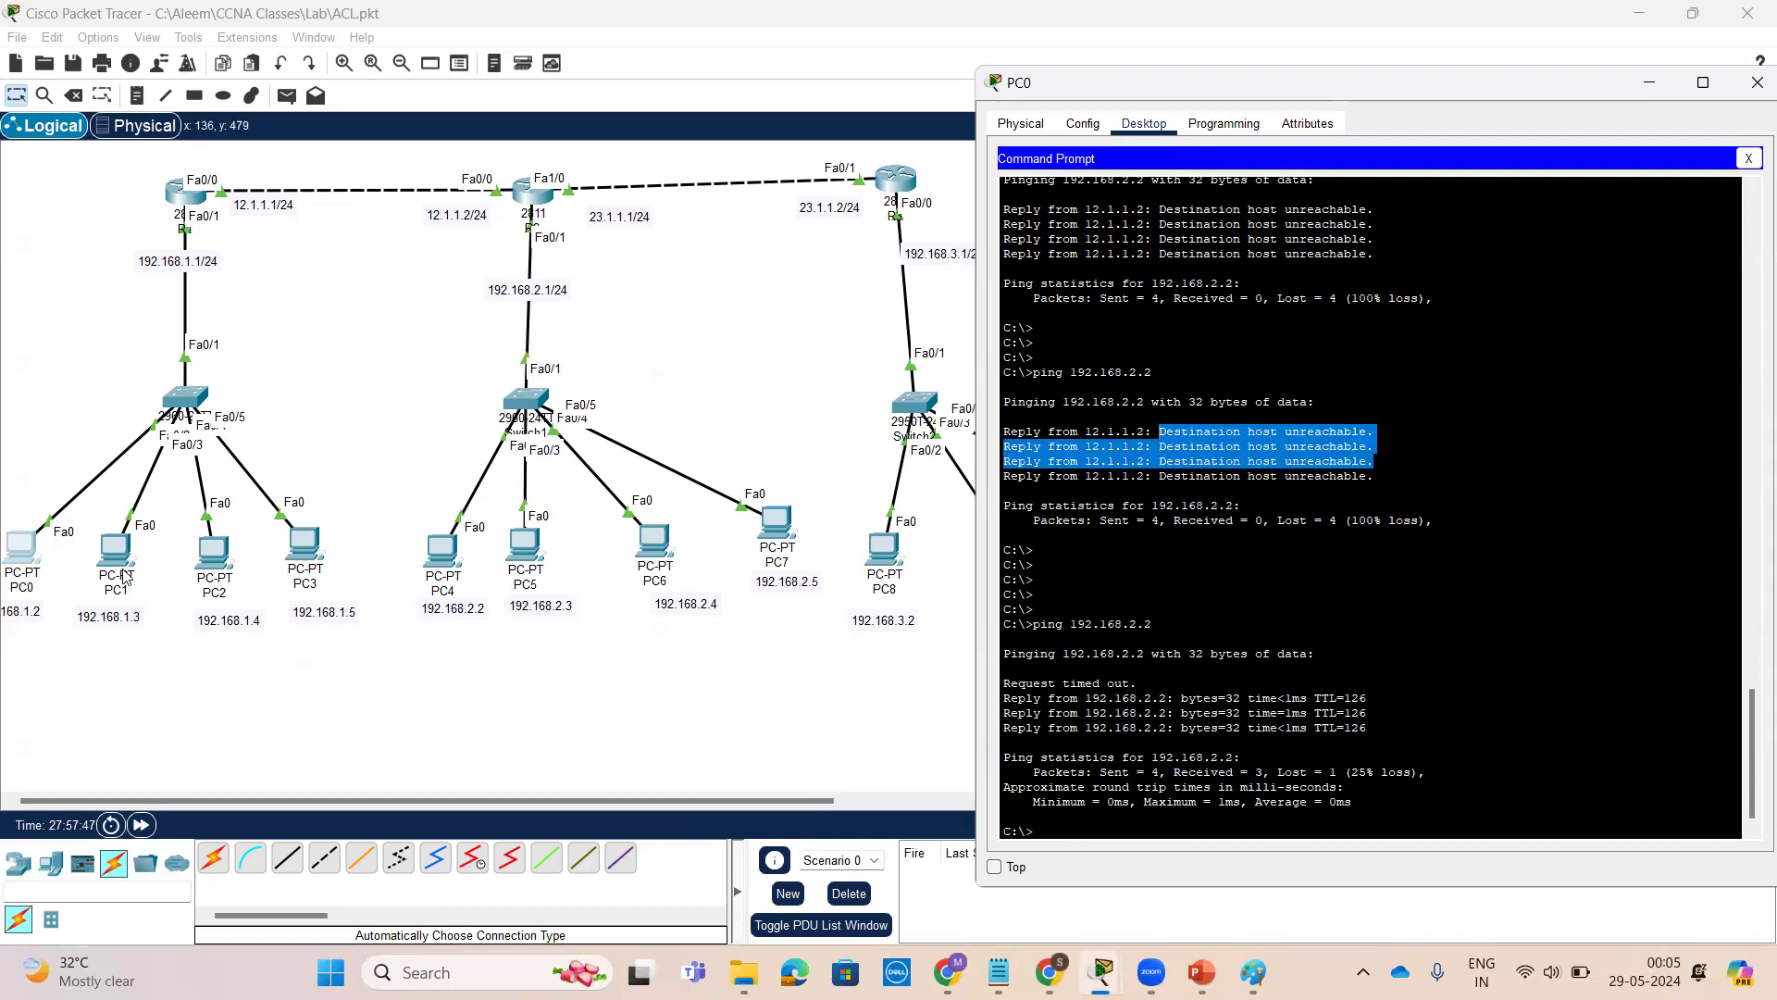
# From PC1's command prompt, ping 192.168.2.2
pyautogui.click(114, 552)
pyautogui.press('Return')
pyautogui.press('Return')
pyautogui.press('Return')
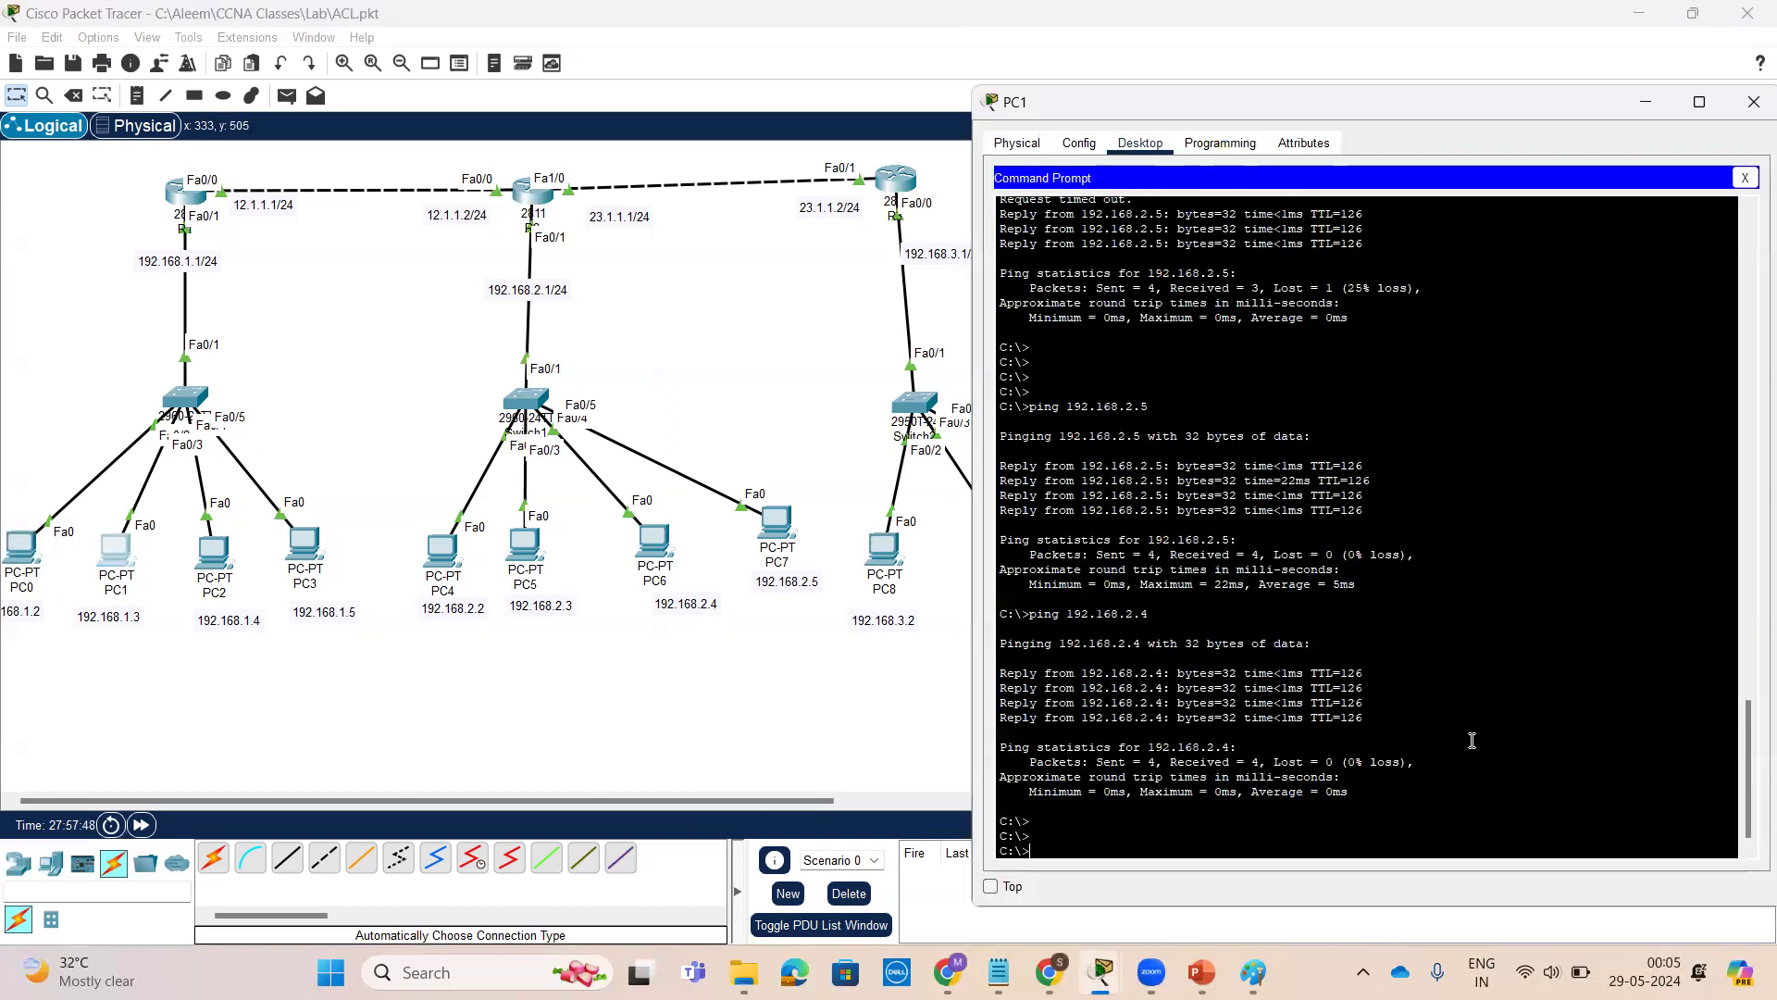
pyautogui.press('Up')
pyautogui.press('BackSpace')
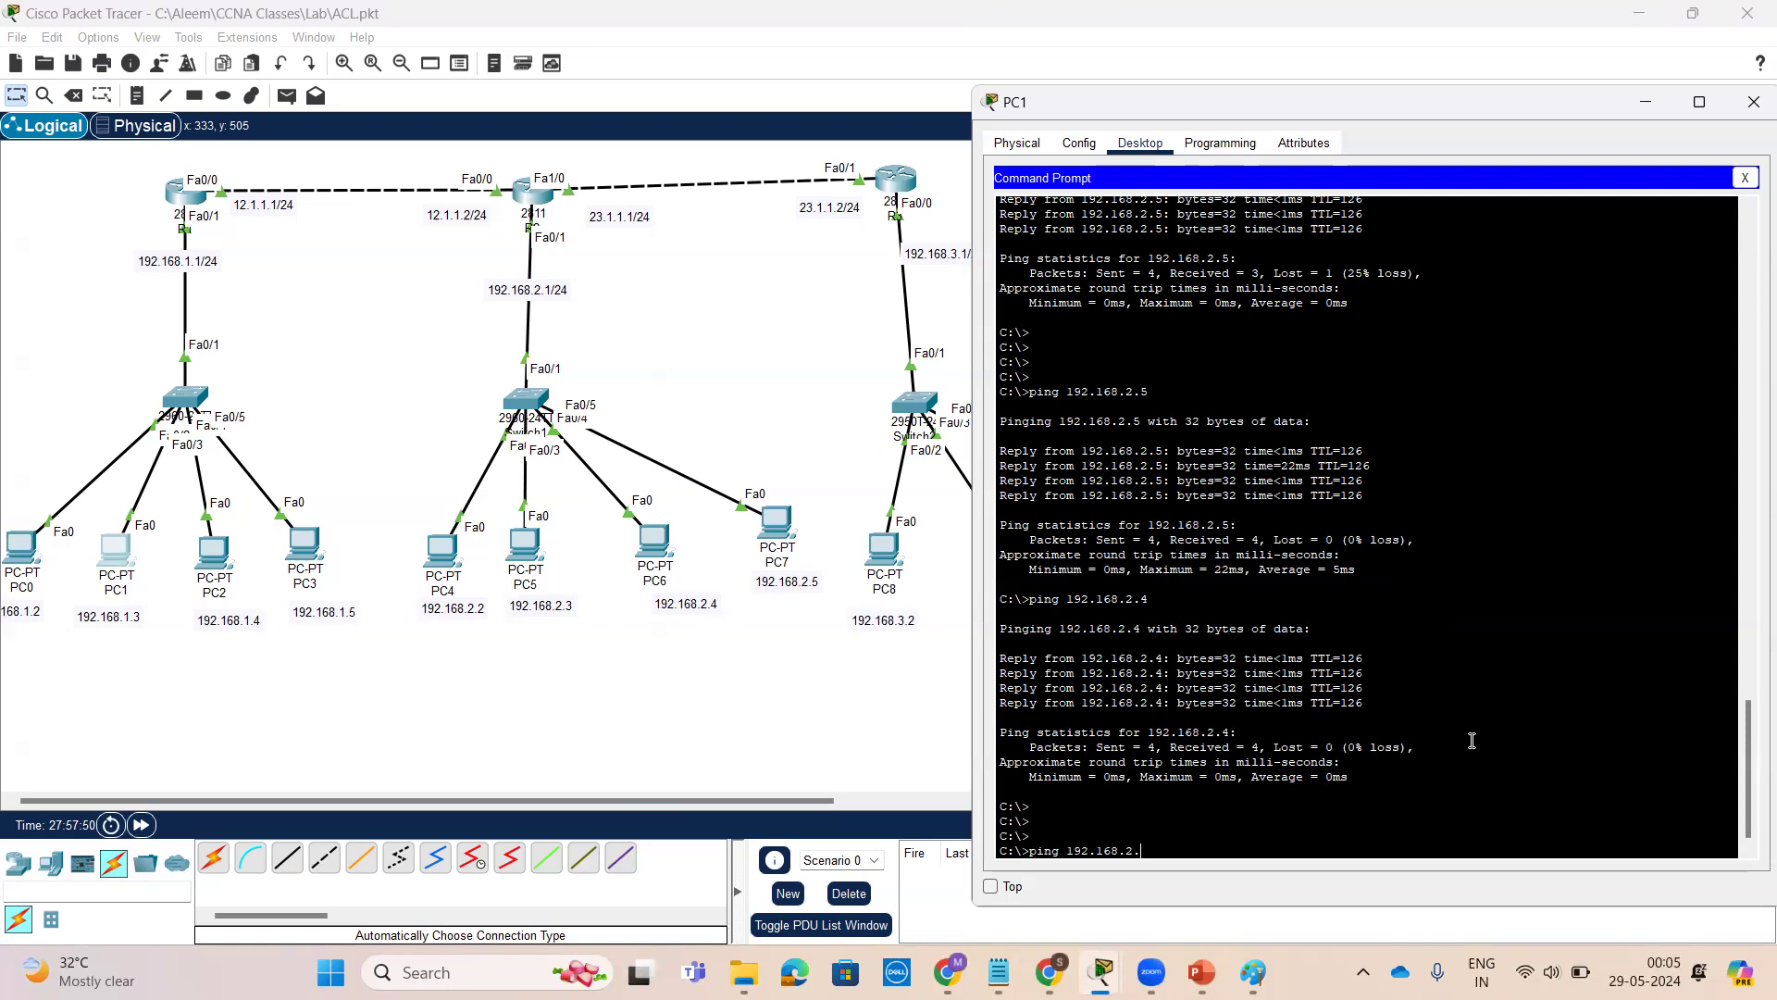
pyautogui.press('Return')
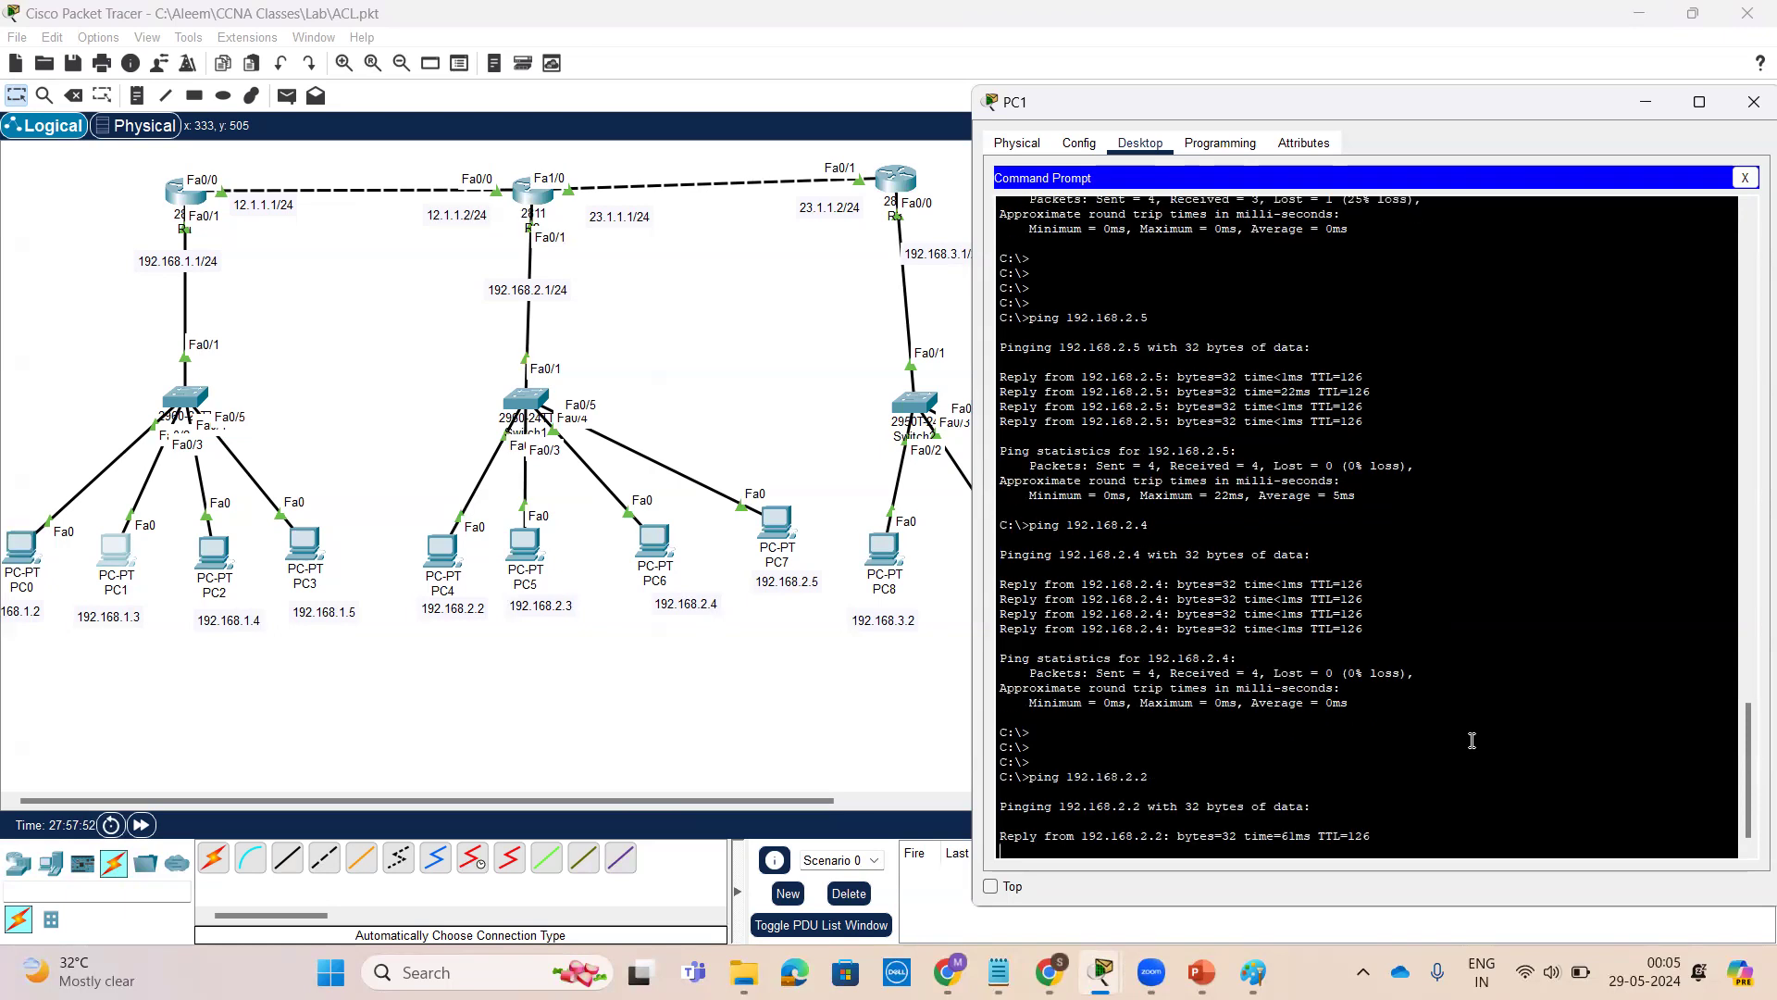
# From PC8's command prompt, repeat the ping to 192.168.2.5
pyautogui.click(879, 554)
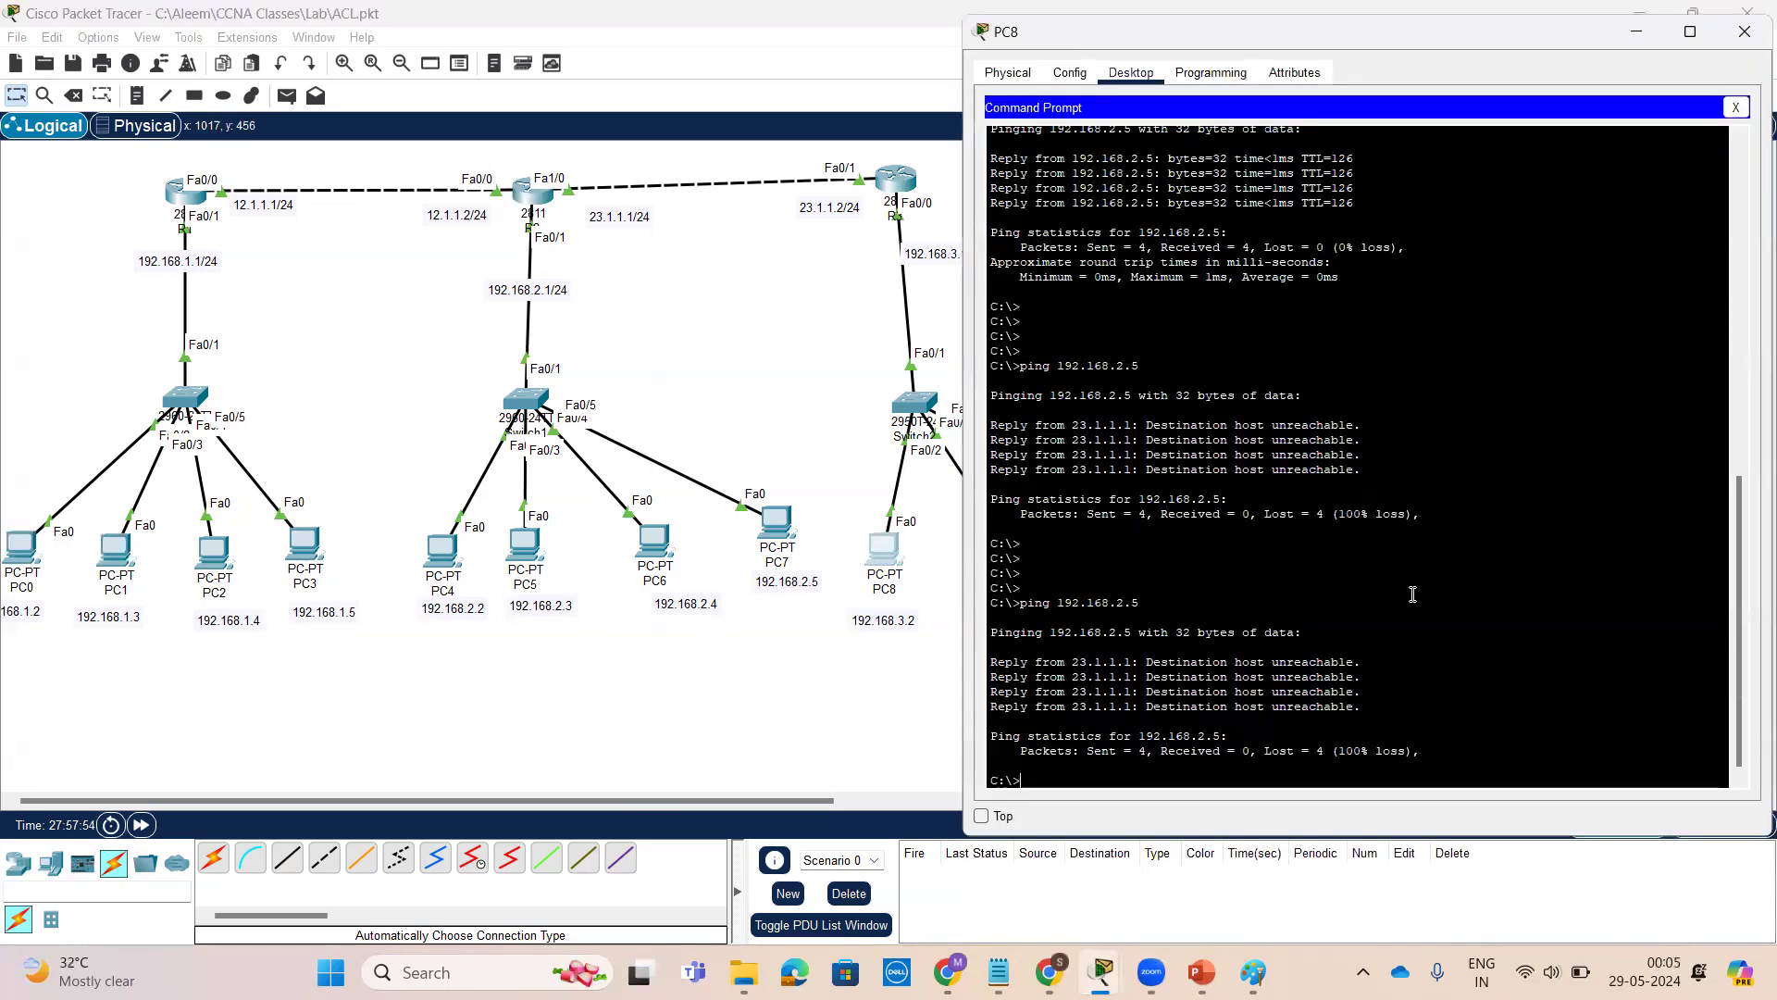
pyautogui.press('Up')
pyautogui.press('Return')
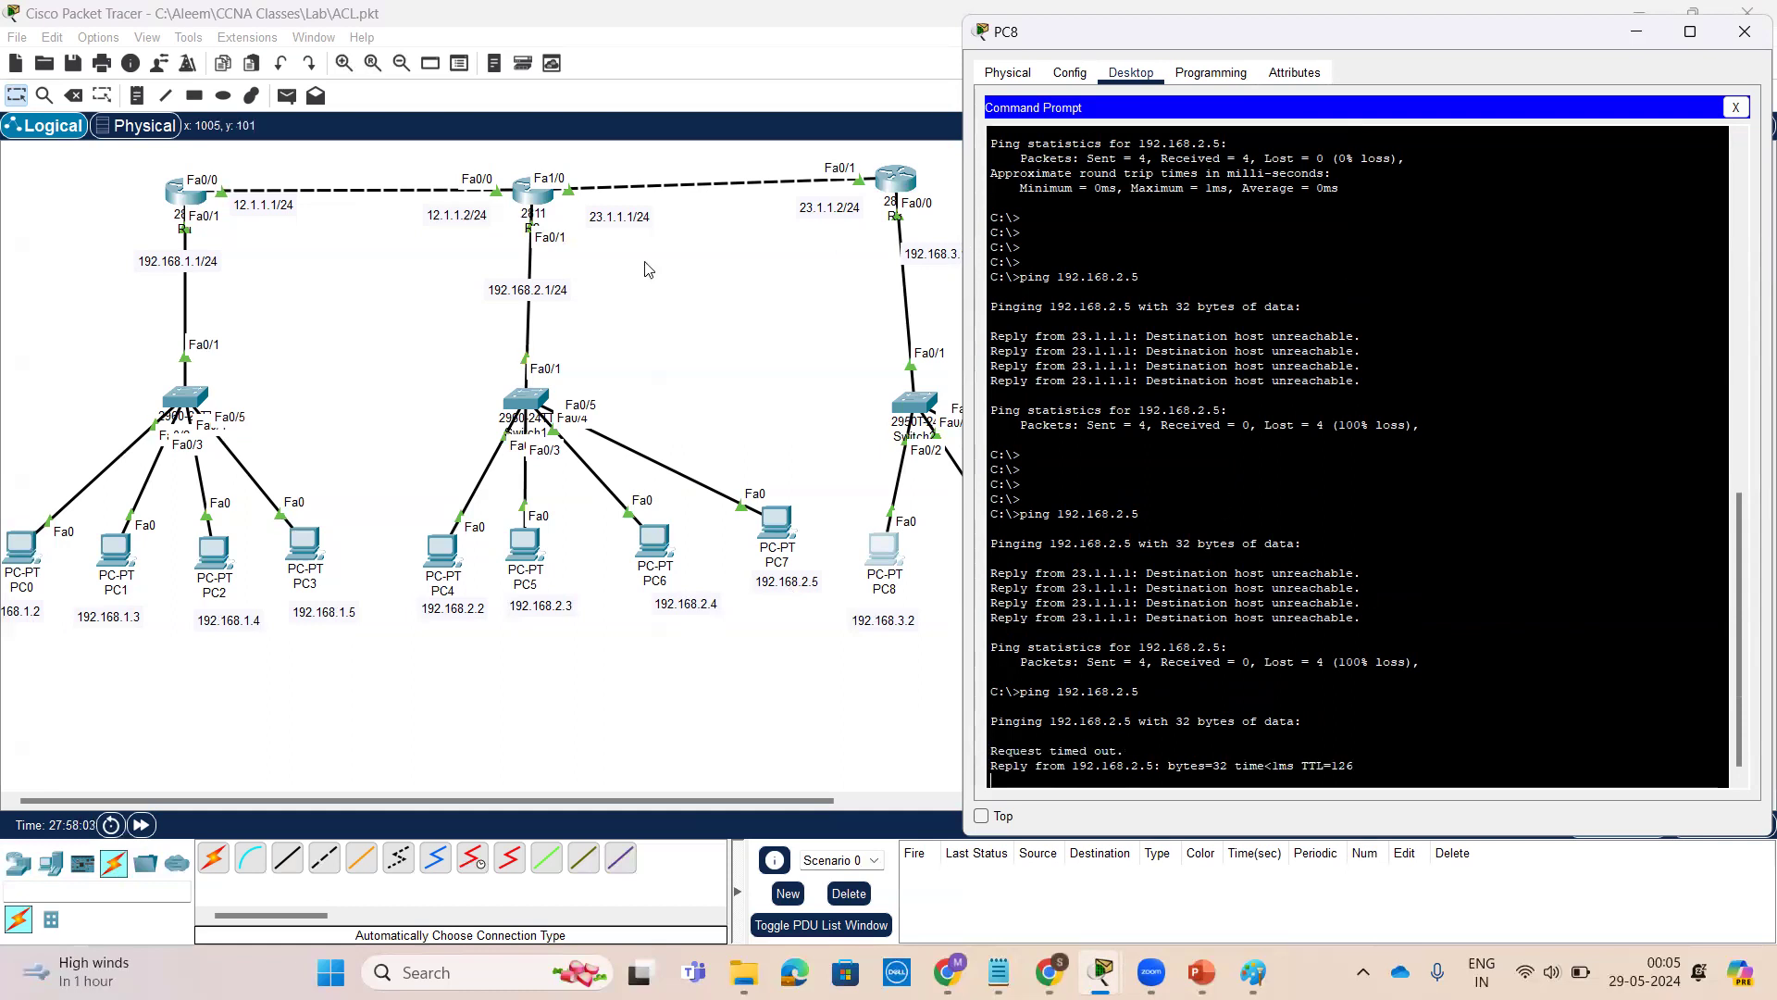
# Return to R2's CLI and exit interface configuration mode back to global configuration
pyautogui.click(545, 196)
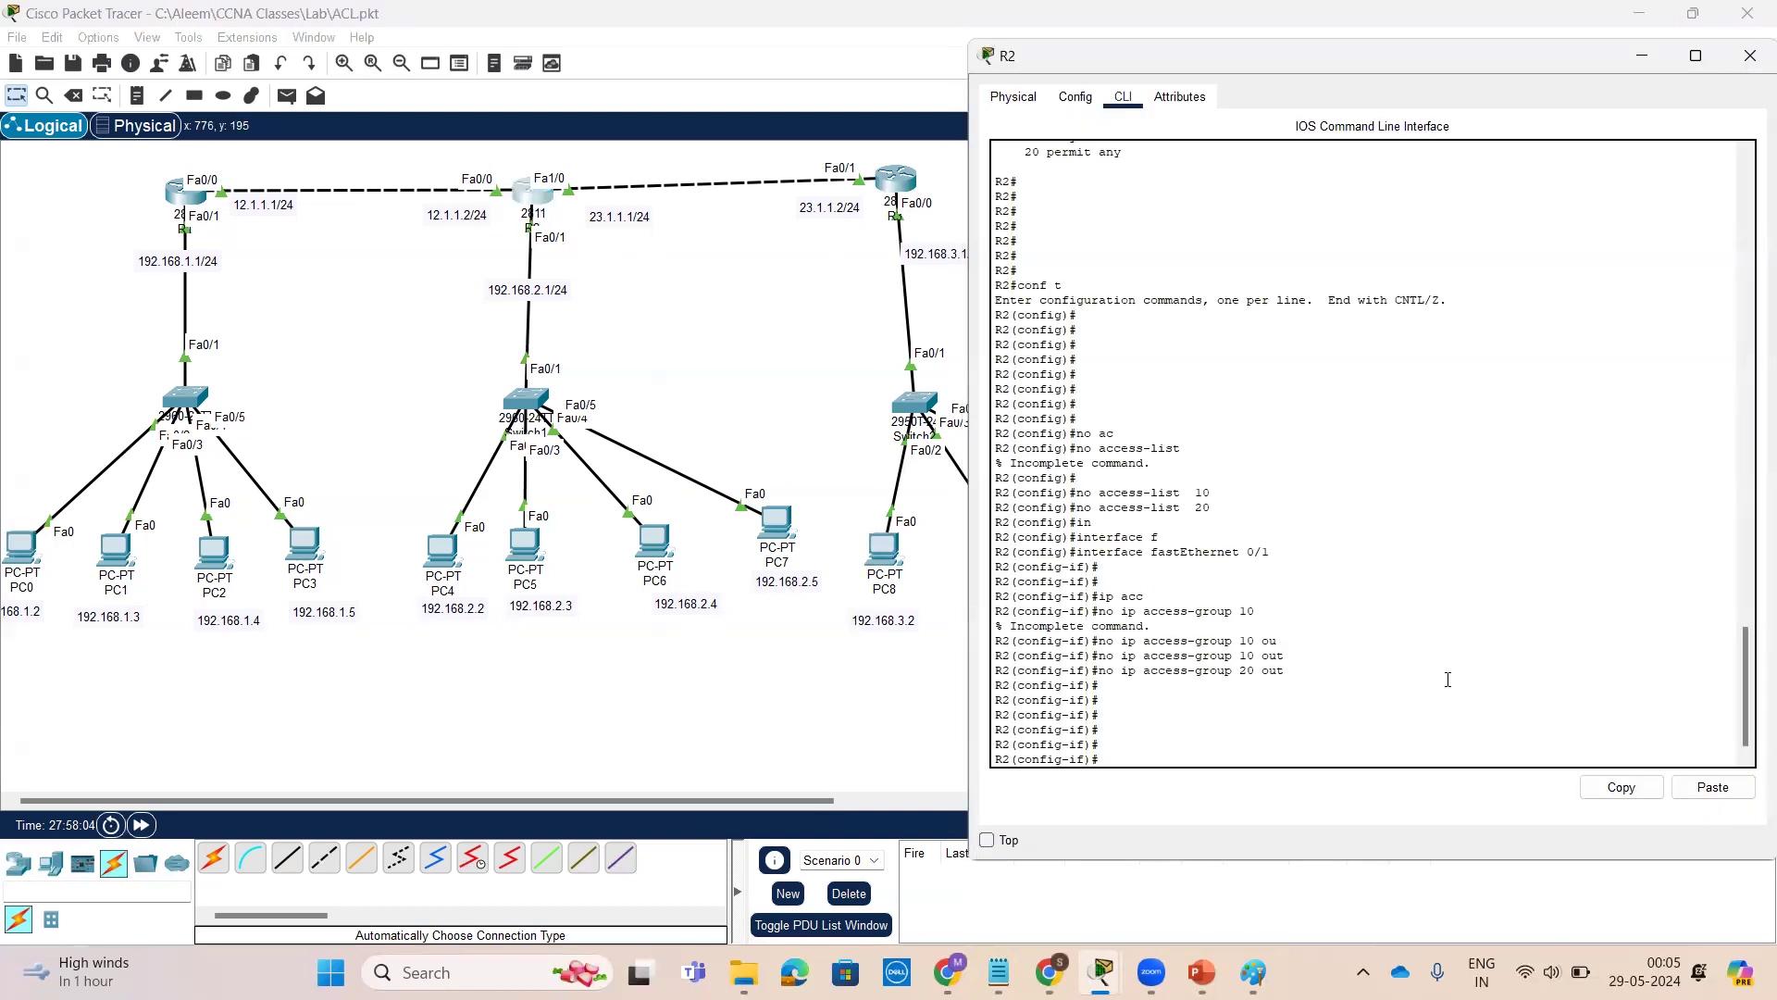
pyautogui.press('Return')
pyautogui.press('Return')
pyautogui.press('Return')
pyautogui.press('Return')
pyautogui.press('Return')
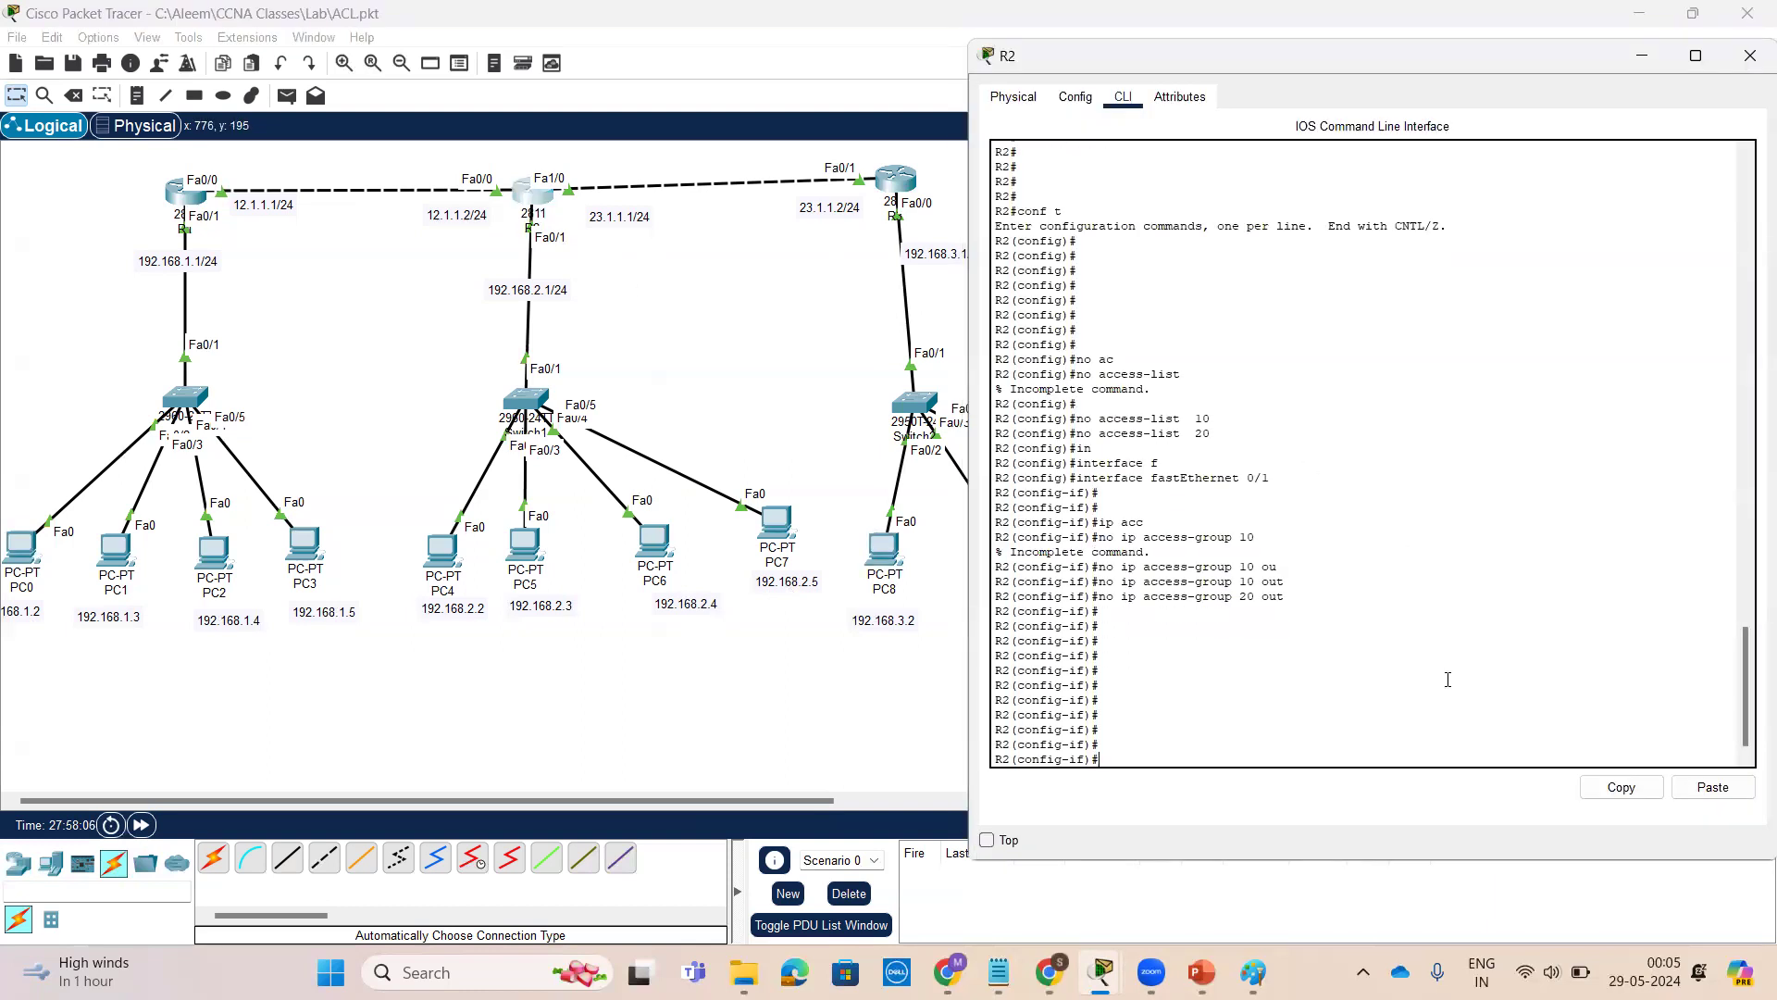
pyautogui.write('ex')
pyautogui.press('Return')
pyautogui.press('Return')
pyautogui.press('Return')
pyautogui.press('Return')
# Create standard access list 25 denying 192.168.1.2 with wildcard 0.0.0.0, using help to see options
pyautogui.write('a')
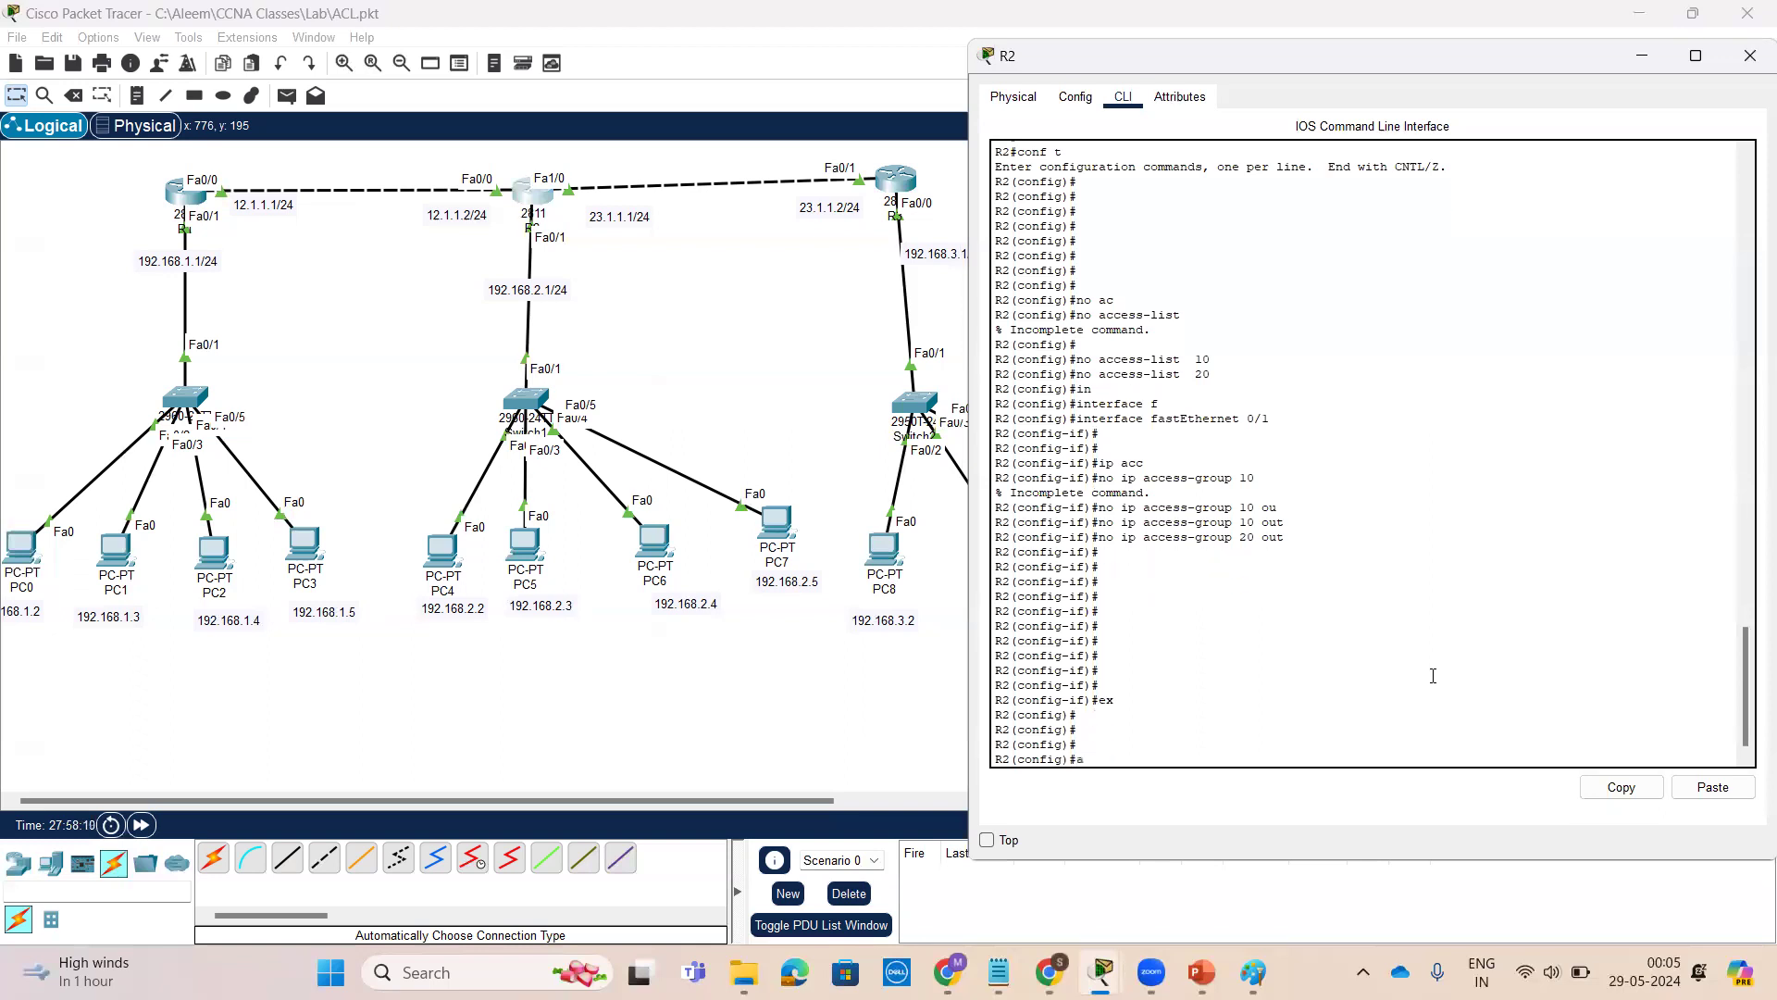
pyautogui.write('c')
pyautogui.press('Tab')
pyautogui.write('1')
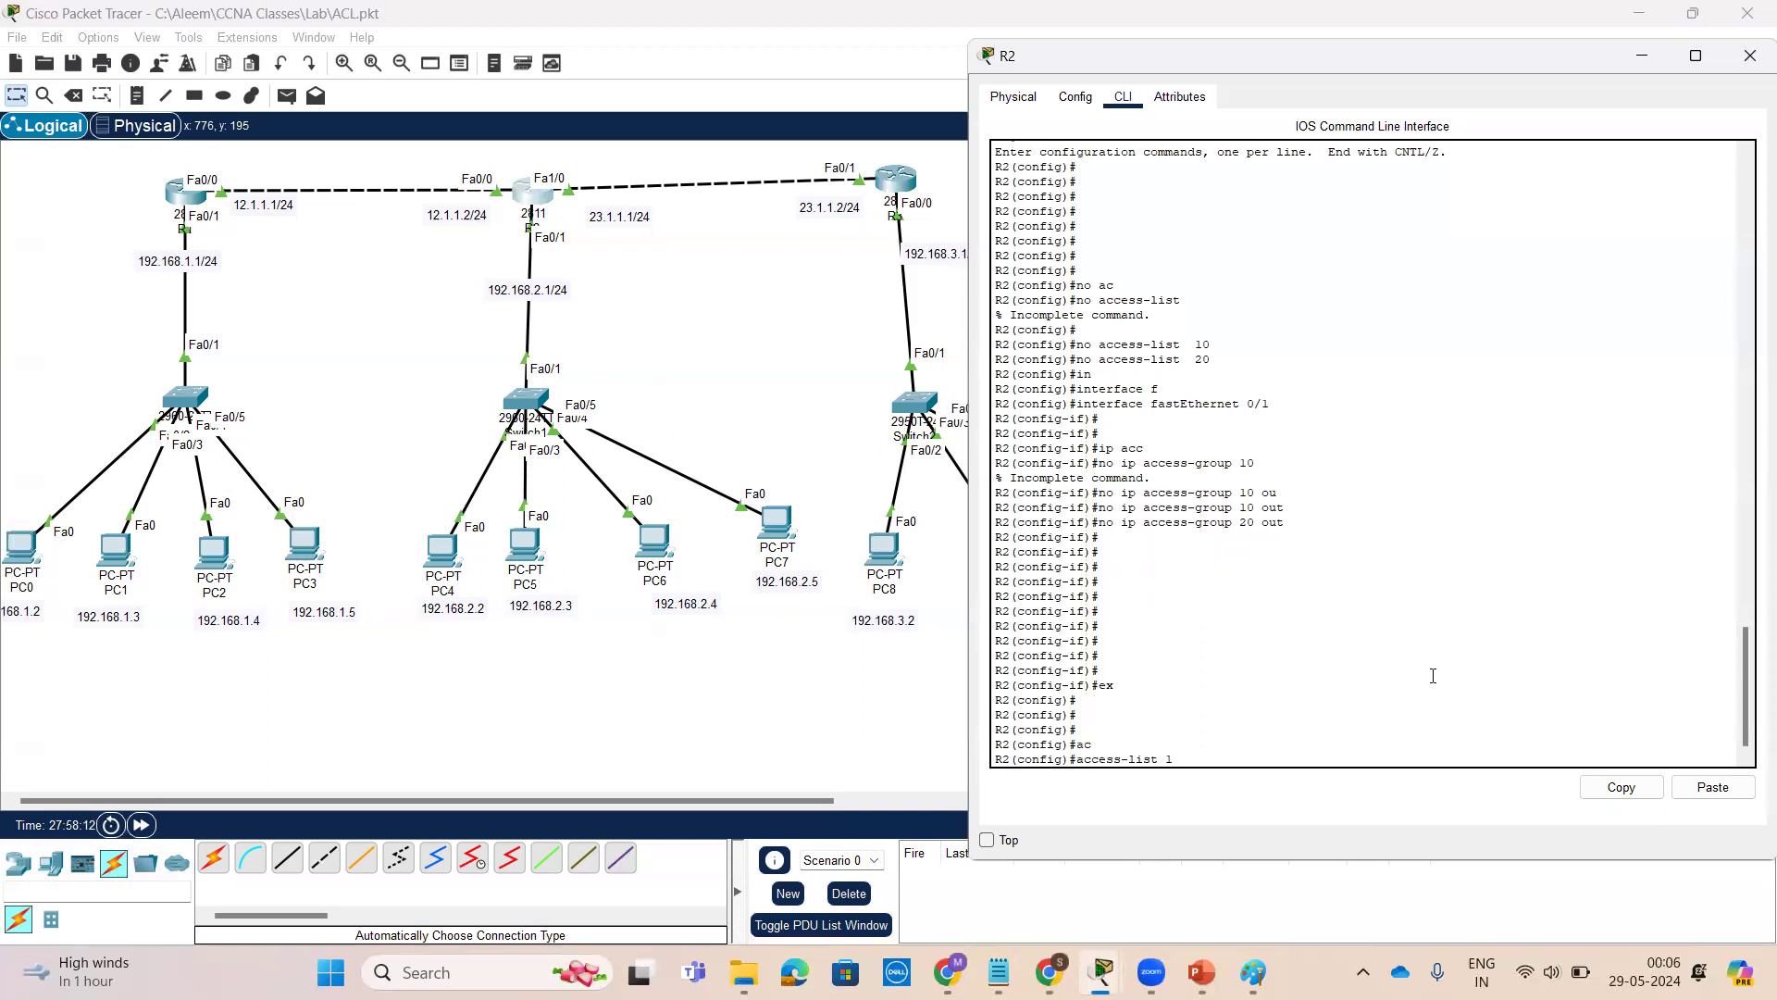
pyautogui.press('BackSpace')
pyautogui.press('BackSpace')
pyautogui.write('25 ?')
pyautogui.write('d')
pyautogui.press('Tab')
pyautogui.write('?')
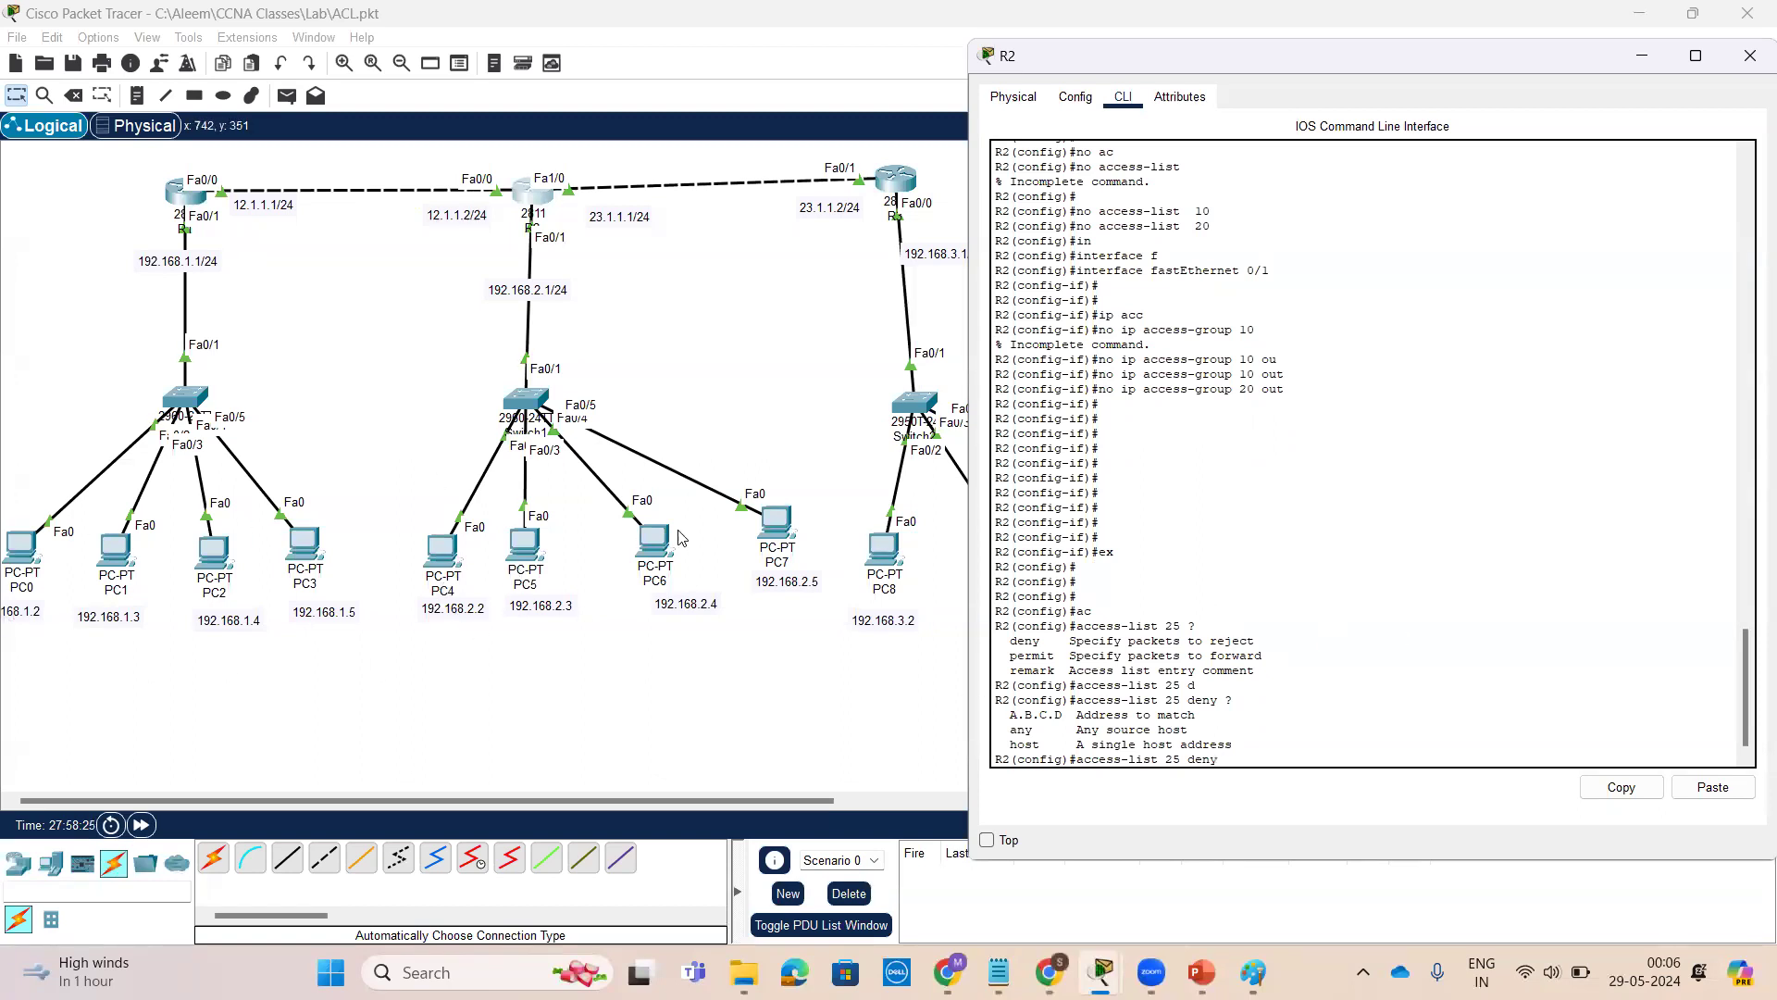
pyautogui.write('192.168.1.2 0.0.0.0 ?')
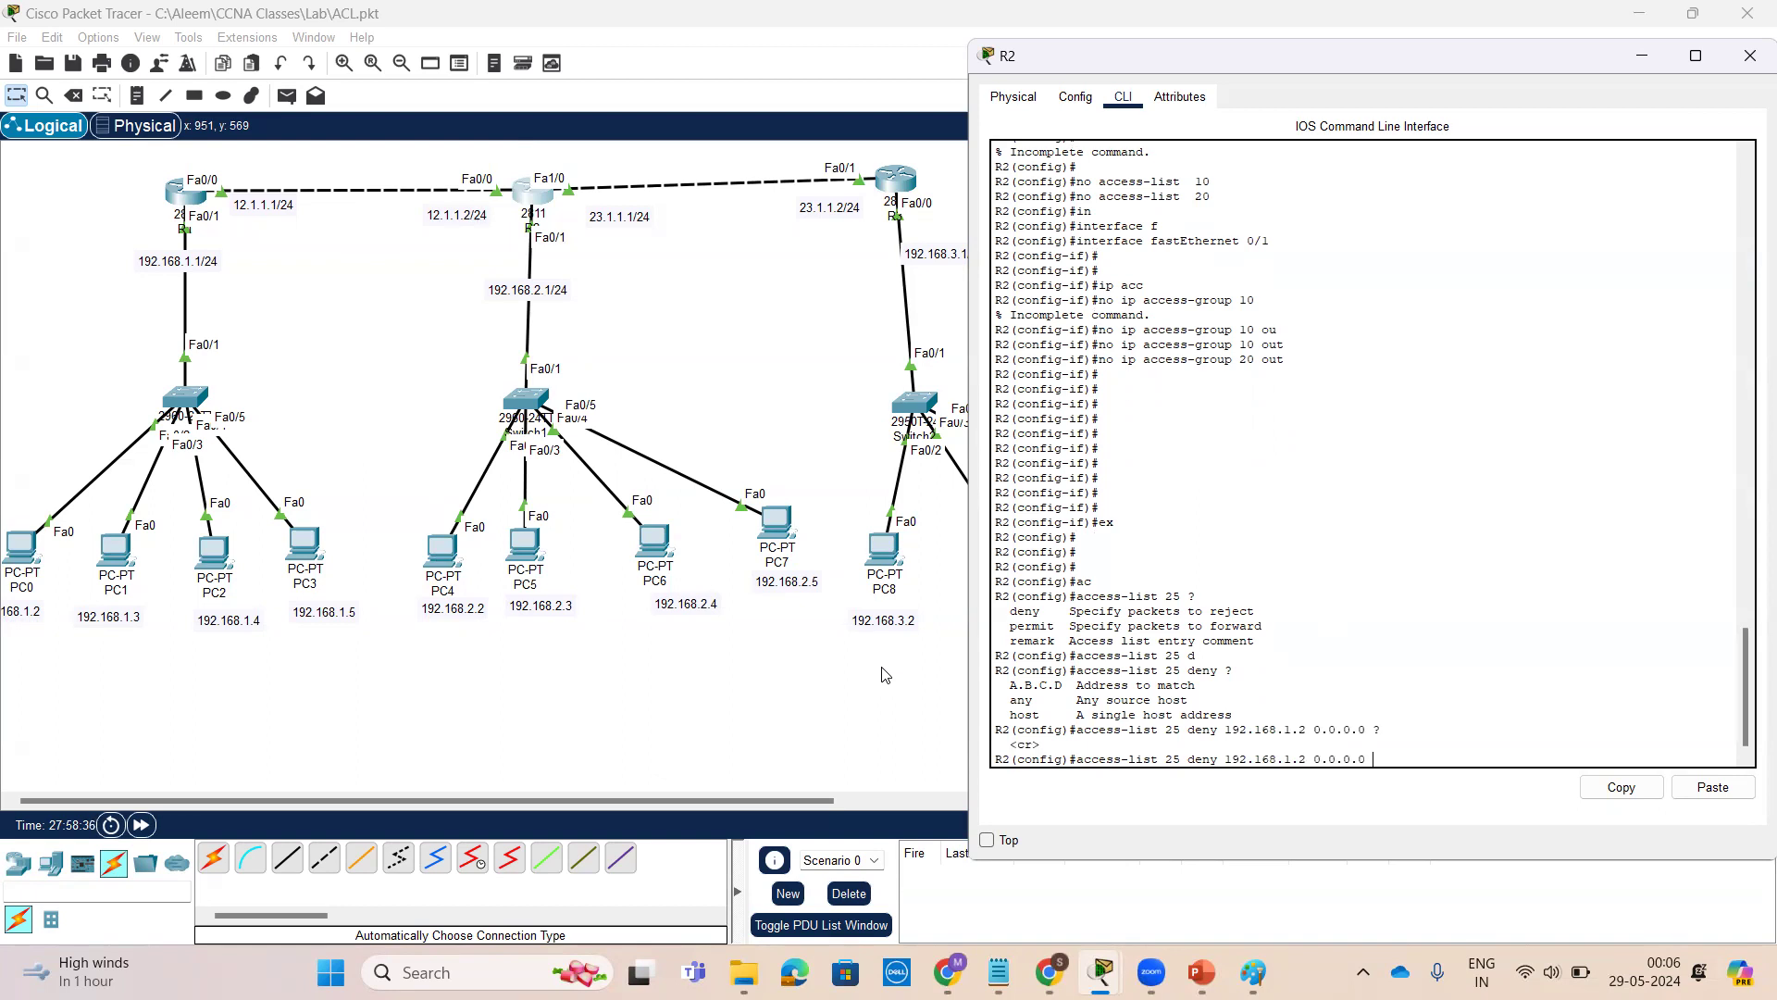
pyautogui.press('Return')
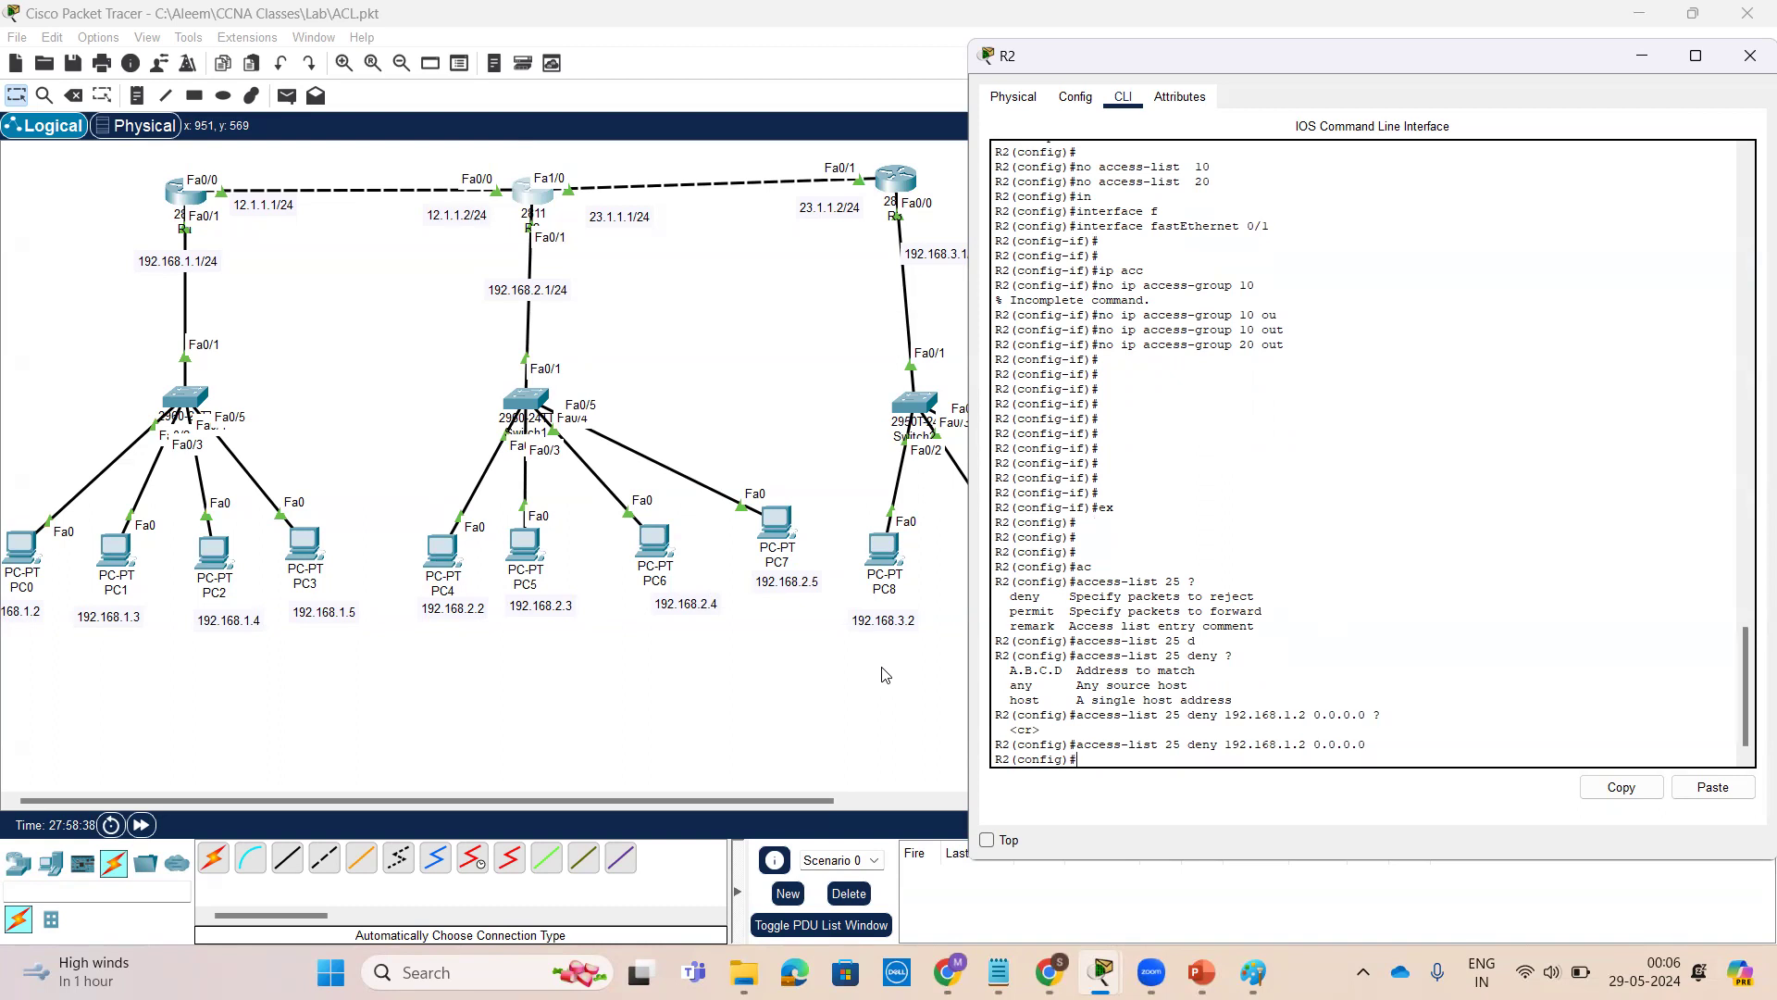
# Add an access list 25 entry denying 192.168.1.3 with wildcard 0.0.0.0
pyautogui.press('Return')
pyautogui.press('Return')
pyautogui.press('Up')
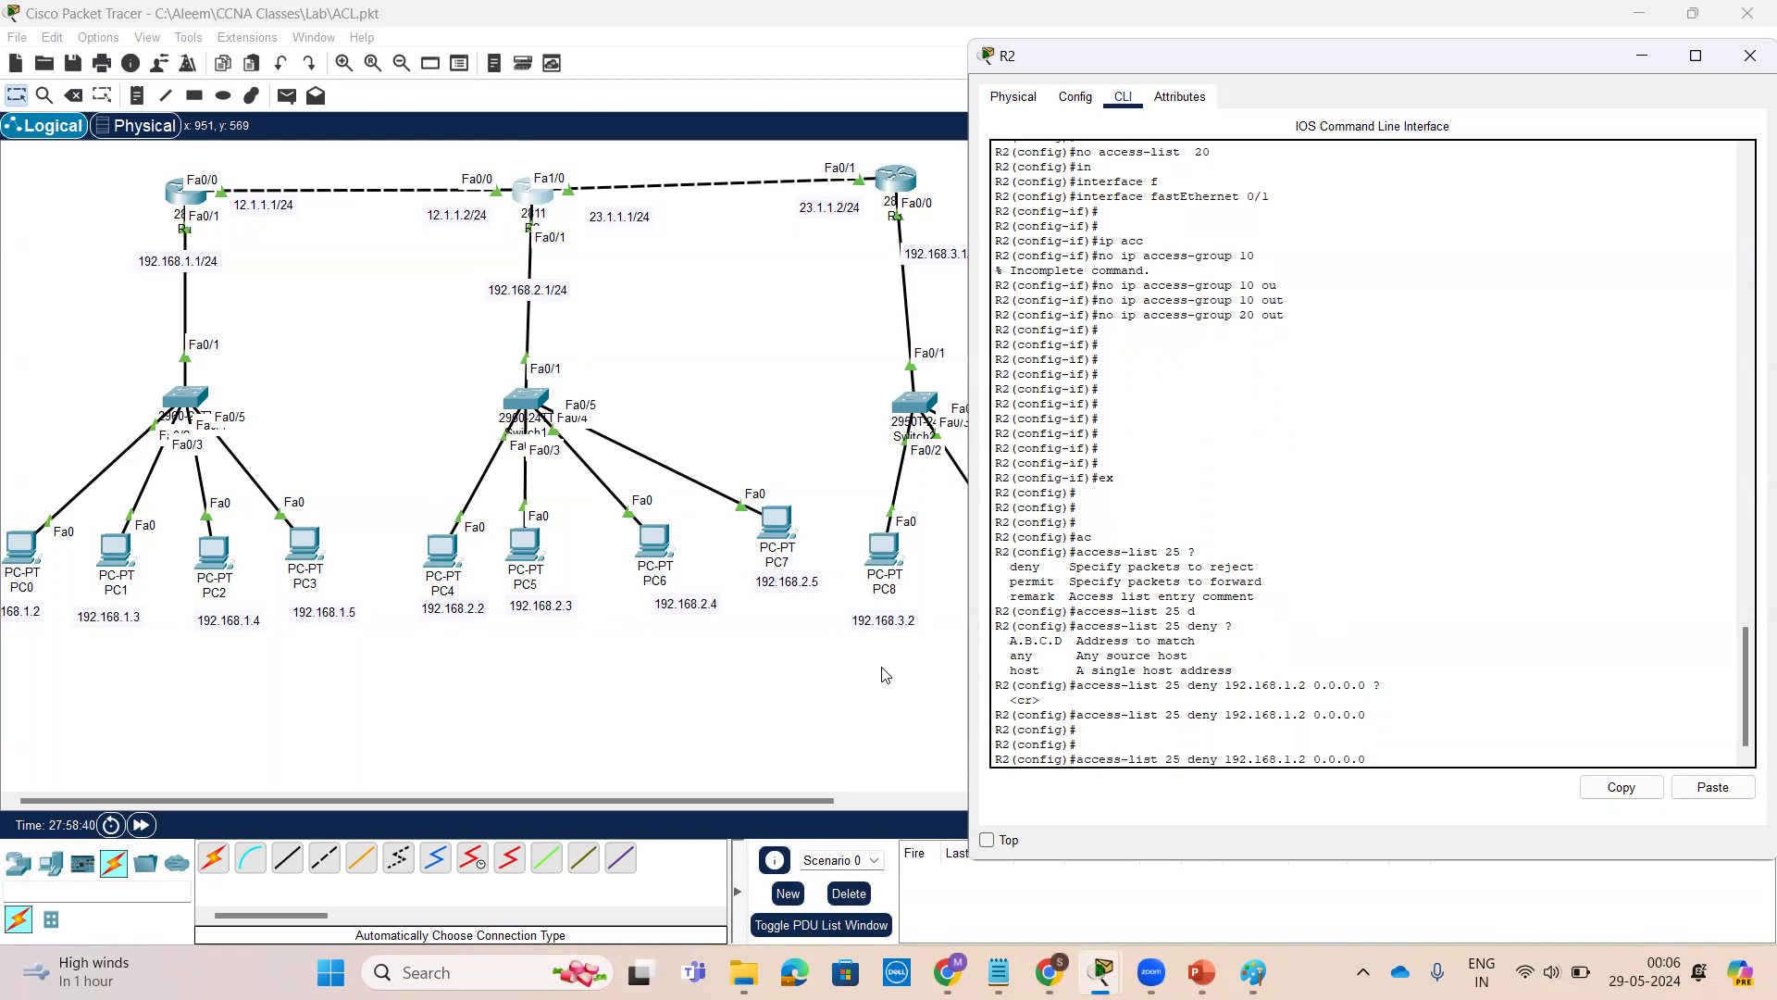
pyautogui.press('Left')
pyautogui.press('Left')
pyautogui.press('Left')
pyautogui.press('Left')
pyautogui.press('Left')
pyautogui.press('Left')
pyautogui.press('BackSpace')
pyautogui.write('3')
pyautogui.press('Return')
pyautogui.press('Return')
pyautogui.press('Return')
pyautogui.press('Return')
pyautogui.press('Return')
pyautogui.press('Return')
pyautogui.press('Return')
pyautogui.press('Return')
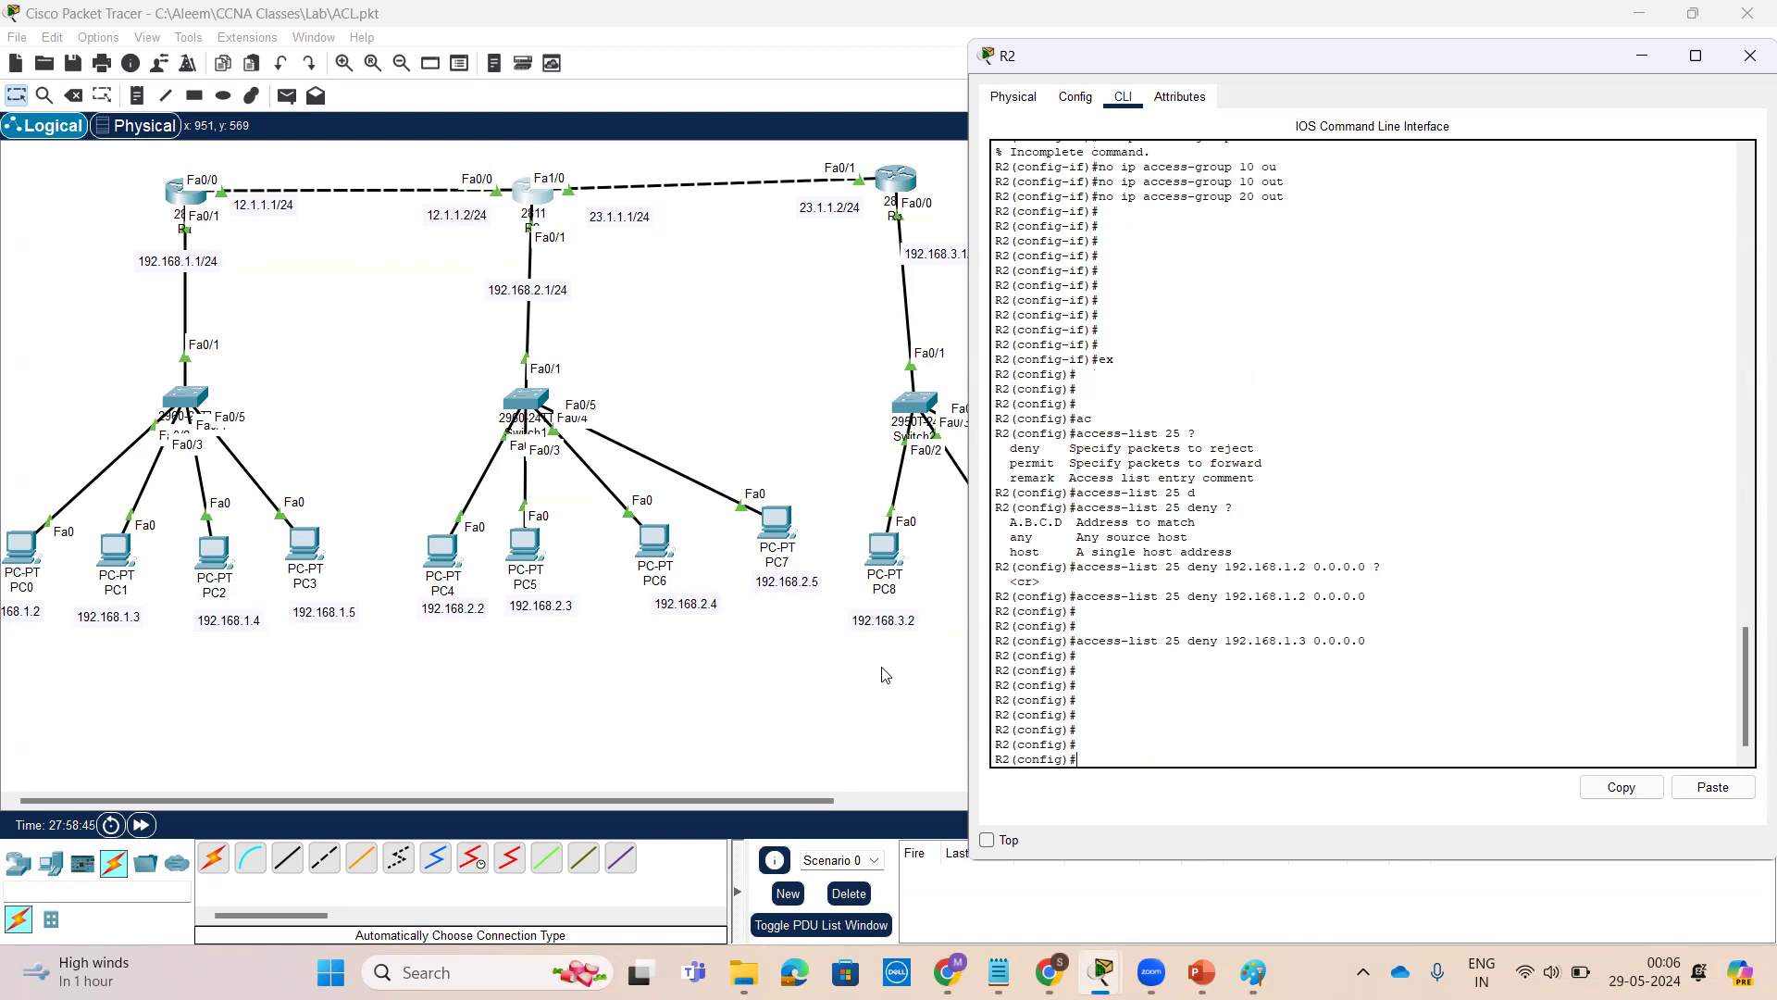
# Add an access list 25 entry denying network 192.168.3.0 with wildcard 0.0.0.255, checking options with help
pyautogui.write('ac')
pyautogui.press('Tab')
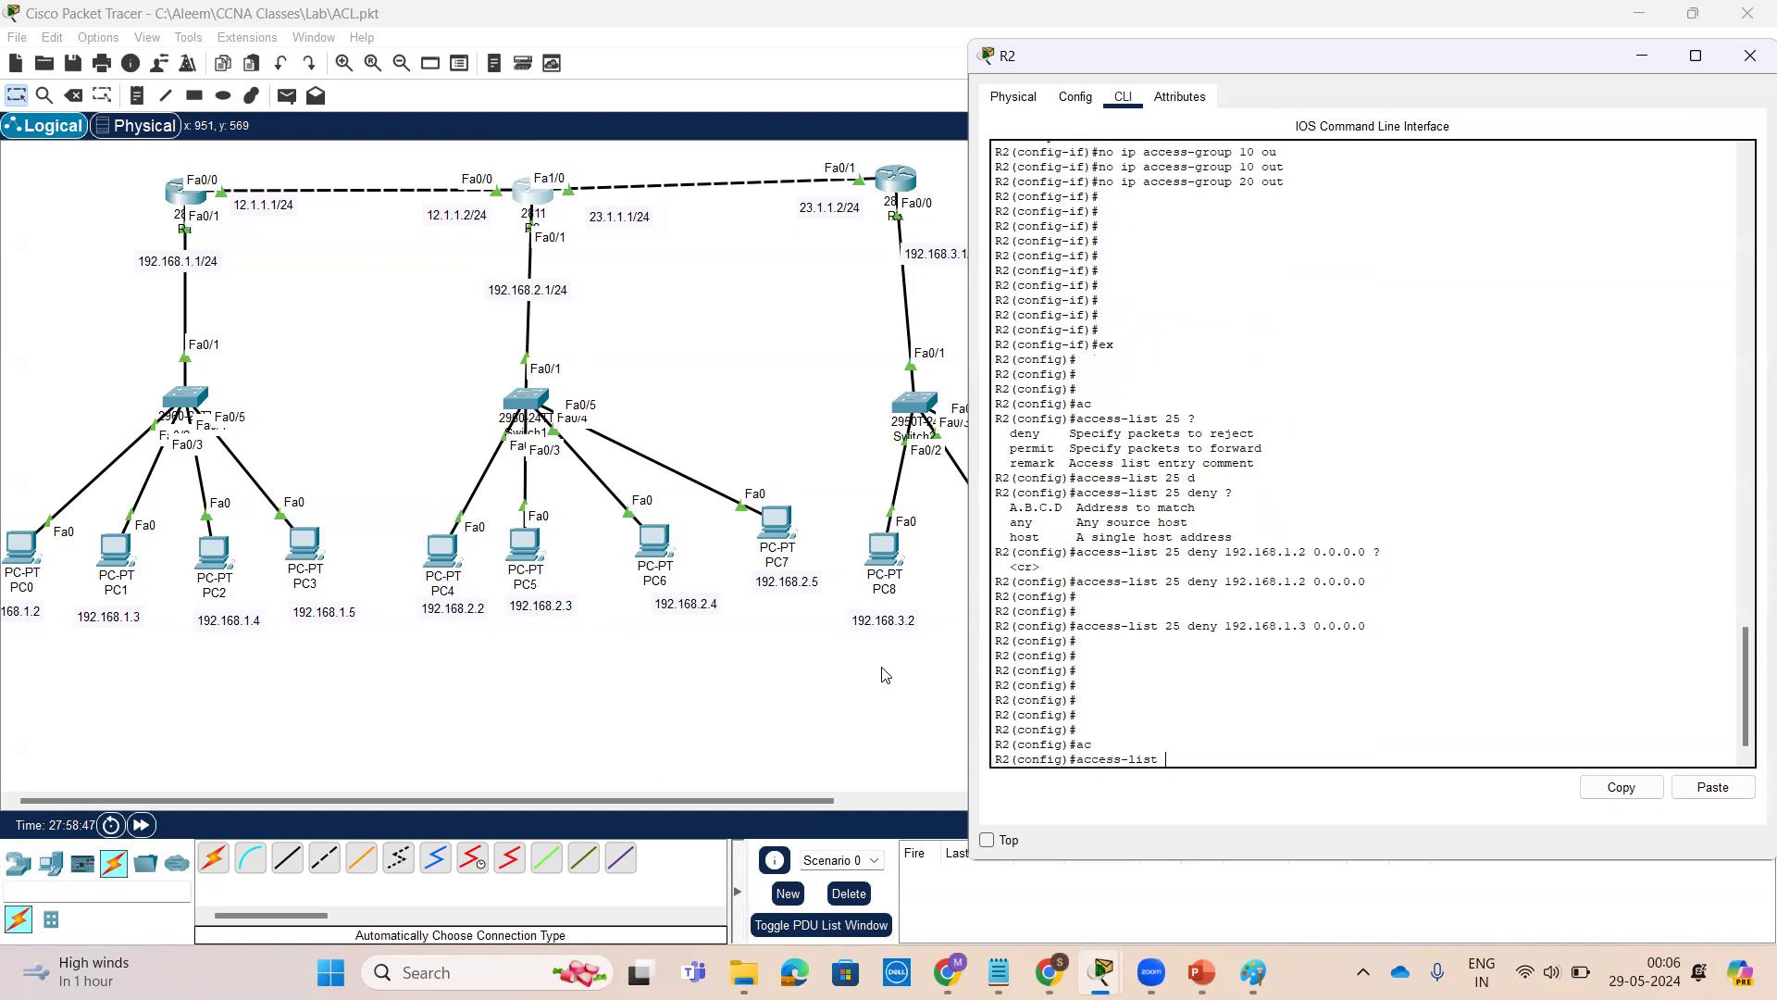
pyautogui.write('25 de')
pyautogui.press('Tab')
pyautogui.write('192.168')
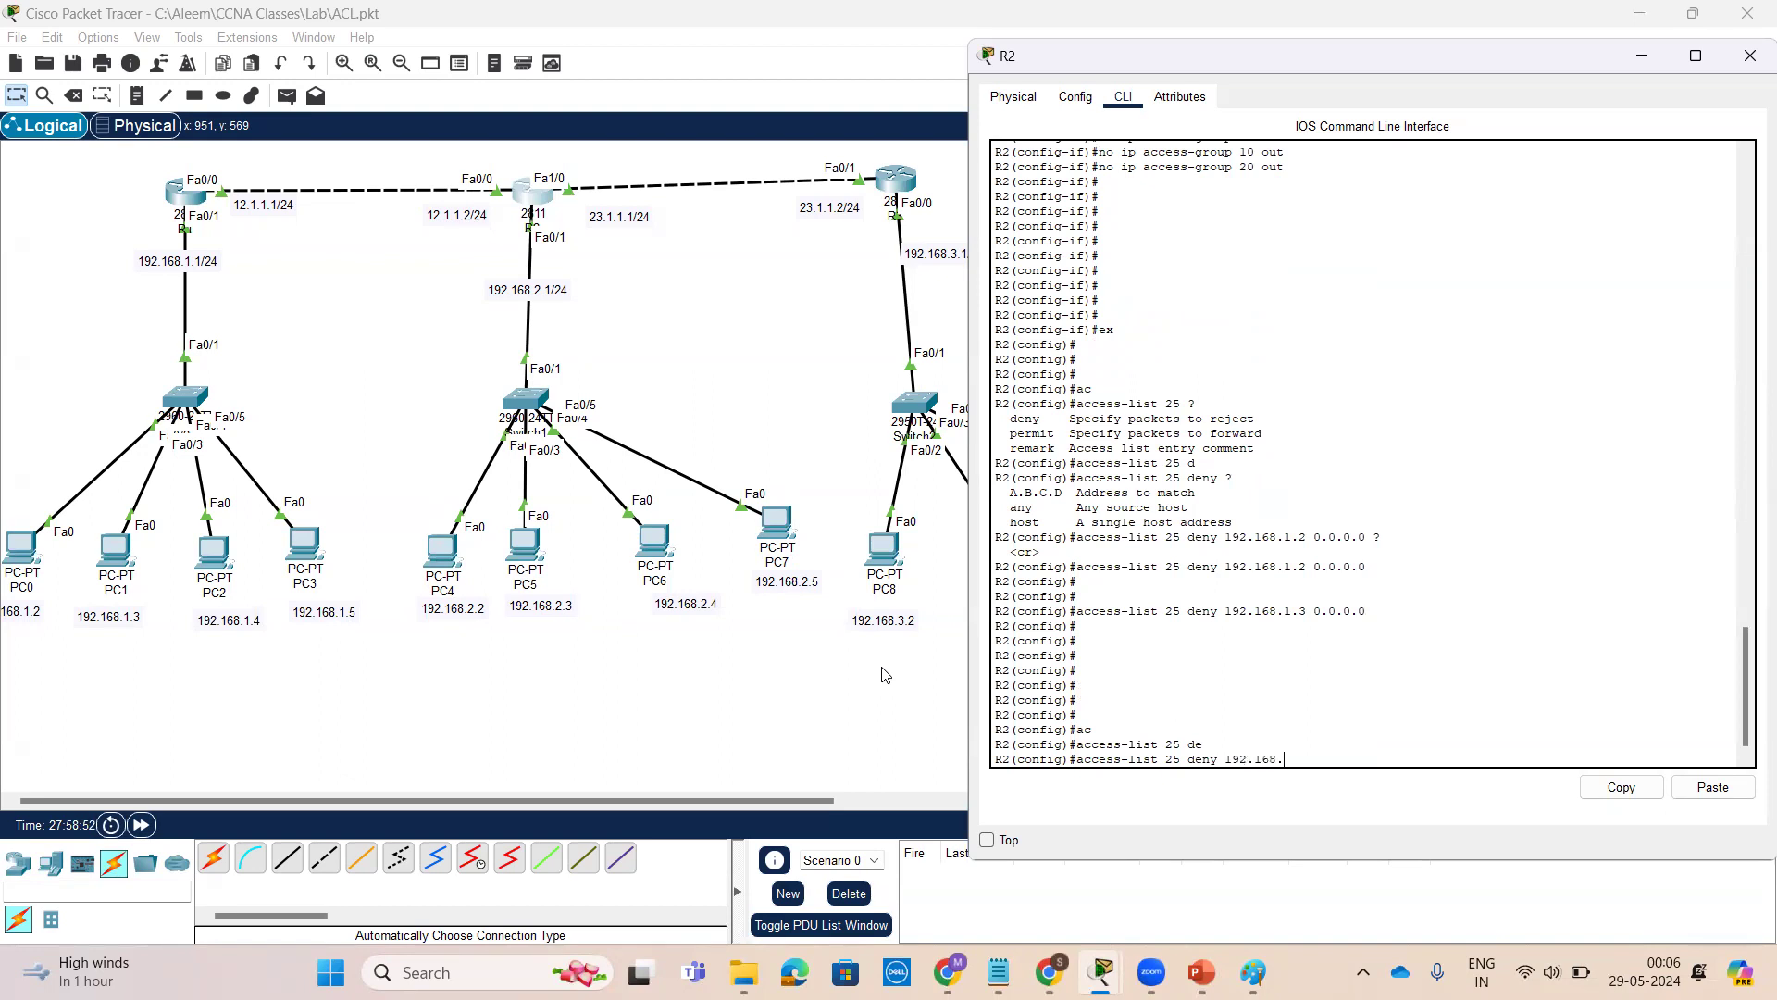
pyautogui.write('.3.0 0.0.0.255')
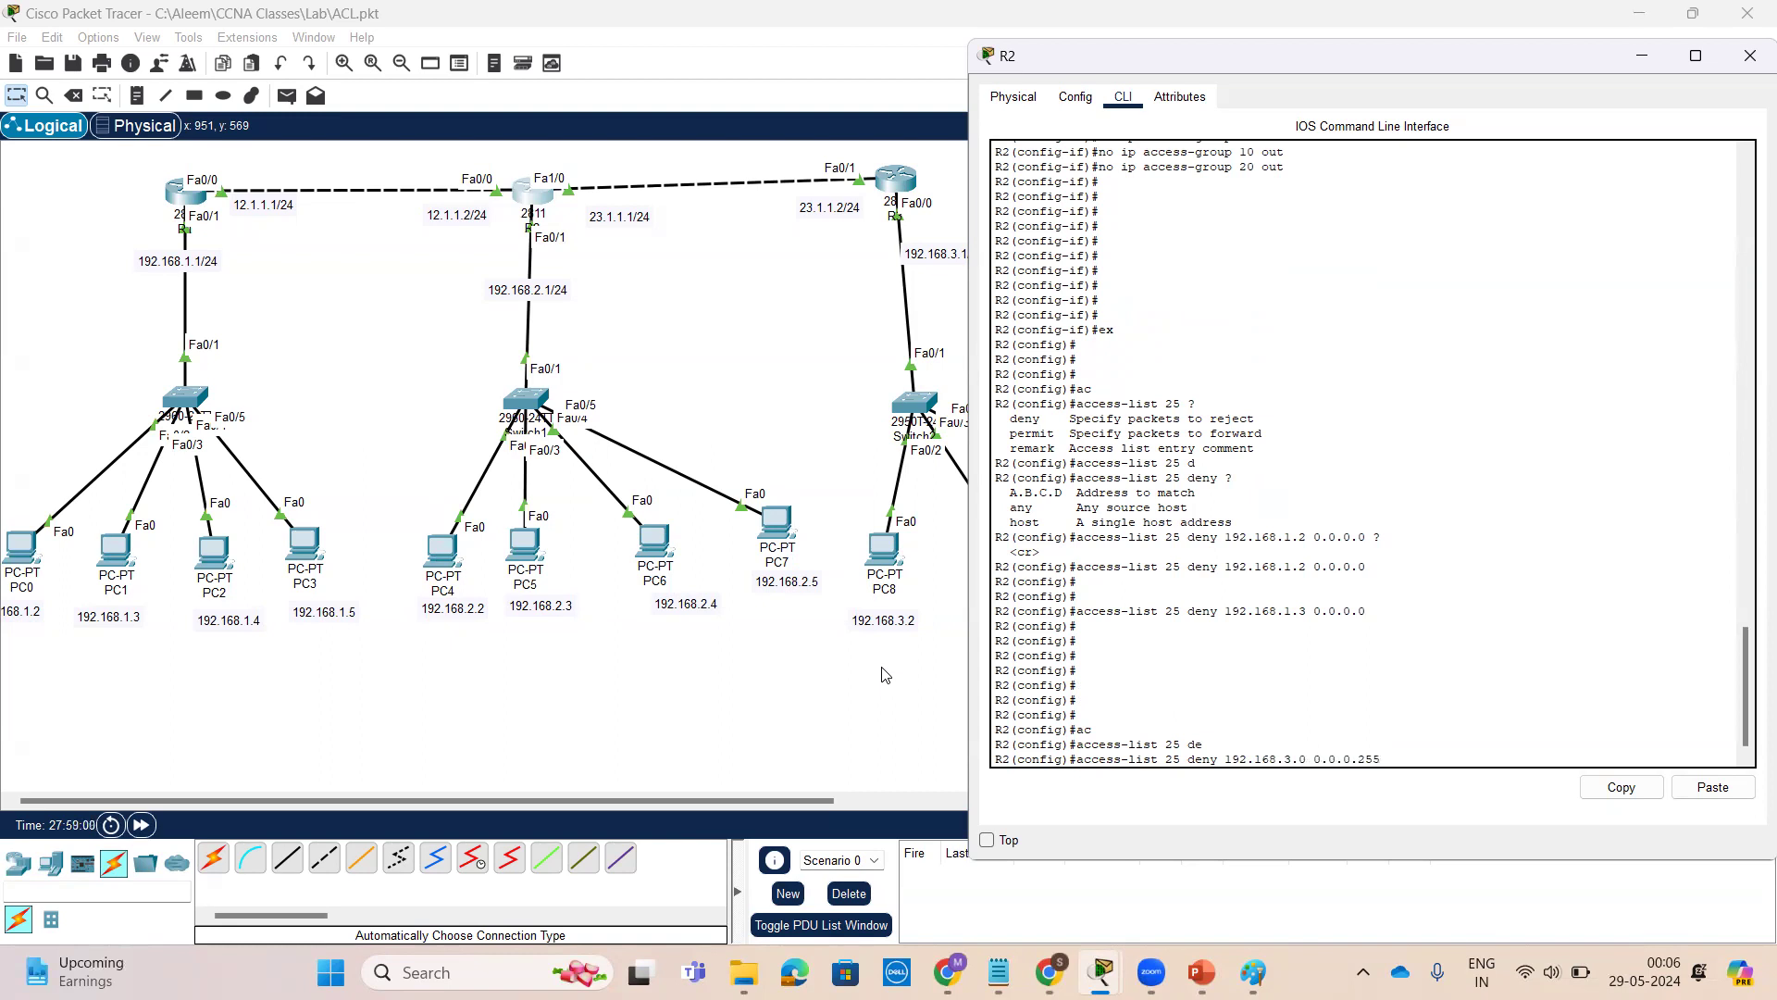
pyautogui.write(' ?')
pyautogui.press('Return')
pyautogui.press('Return')
pyautogui.press('Return')
pyautogui.press('Return')
# Add an access list 25 entry permitting any source
pyautogui.write('ac')
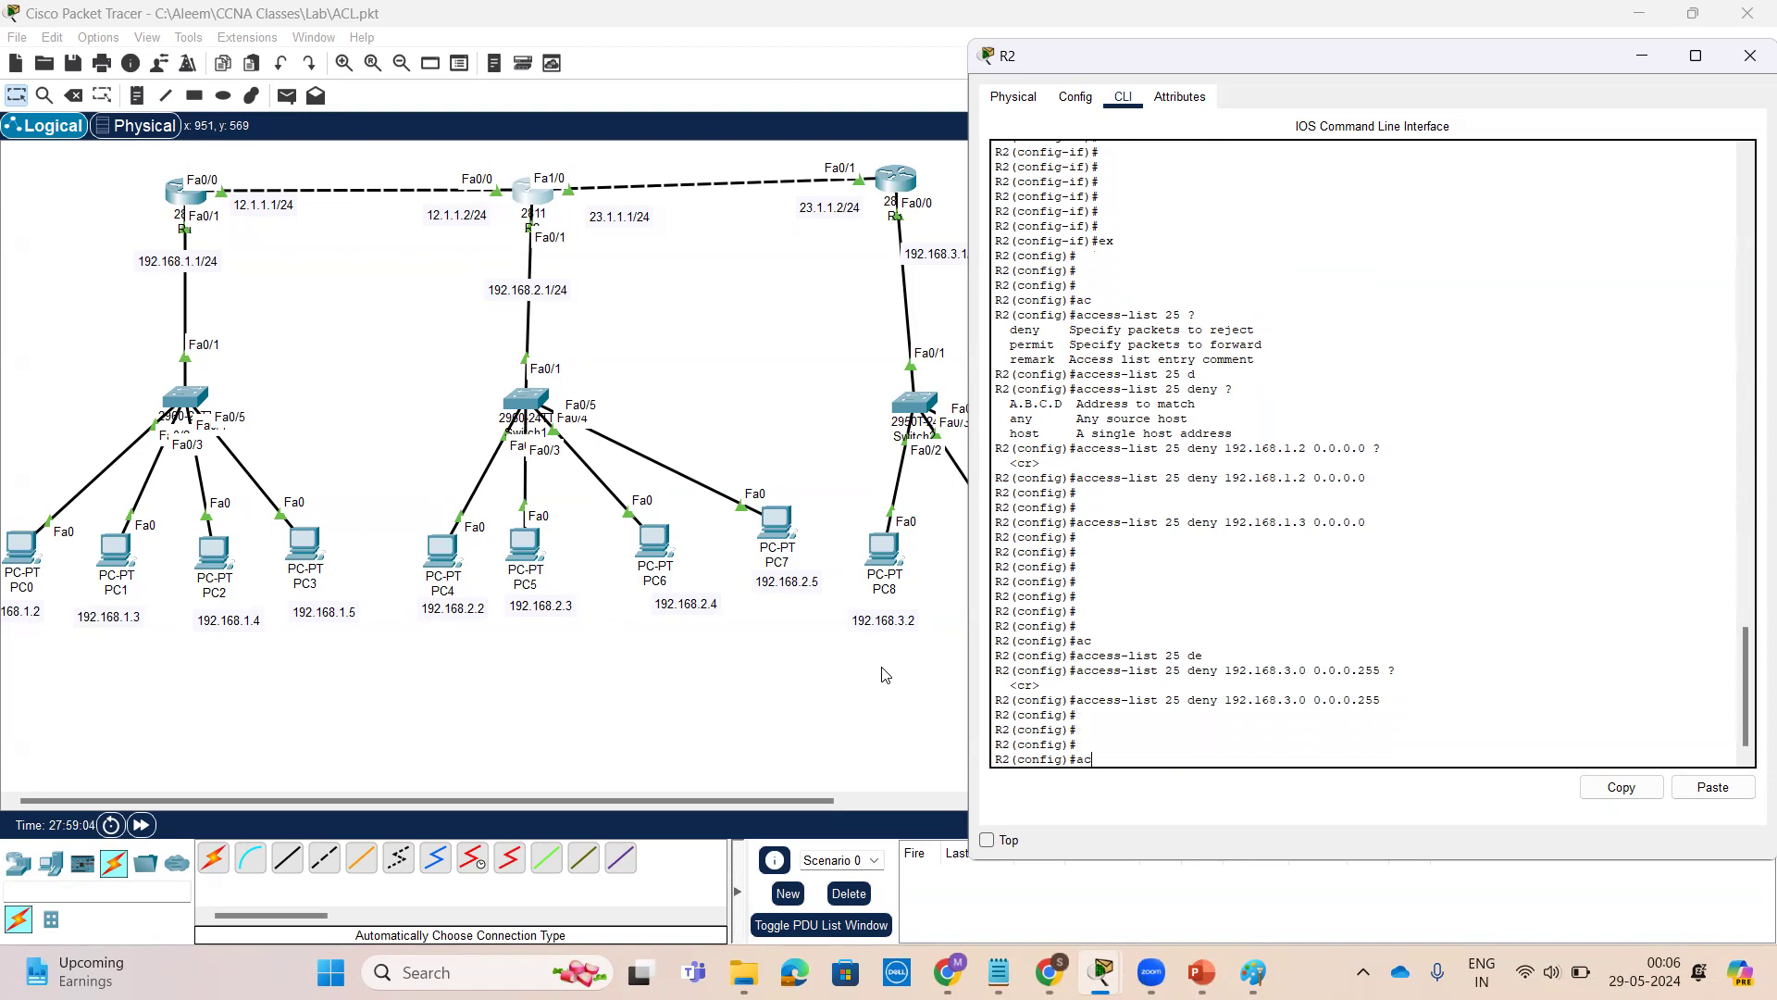
pyautogui.press('Tab')
pyautogui.write('25 ')
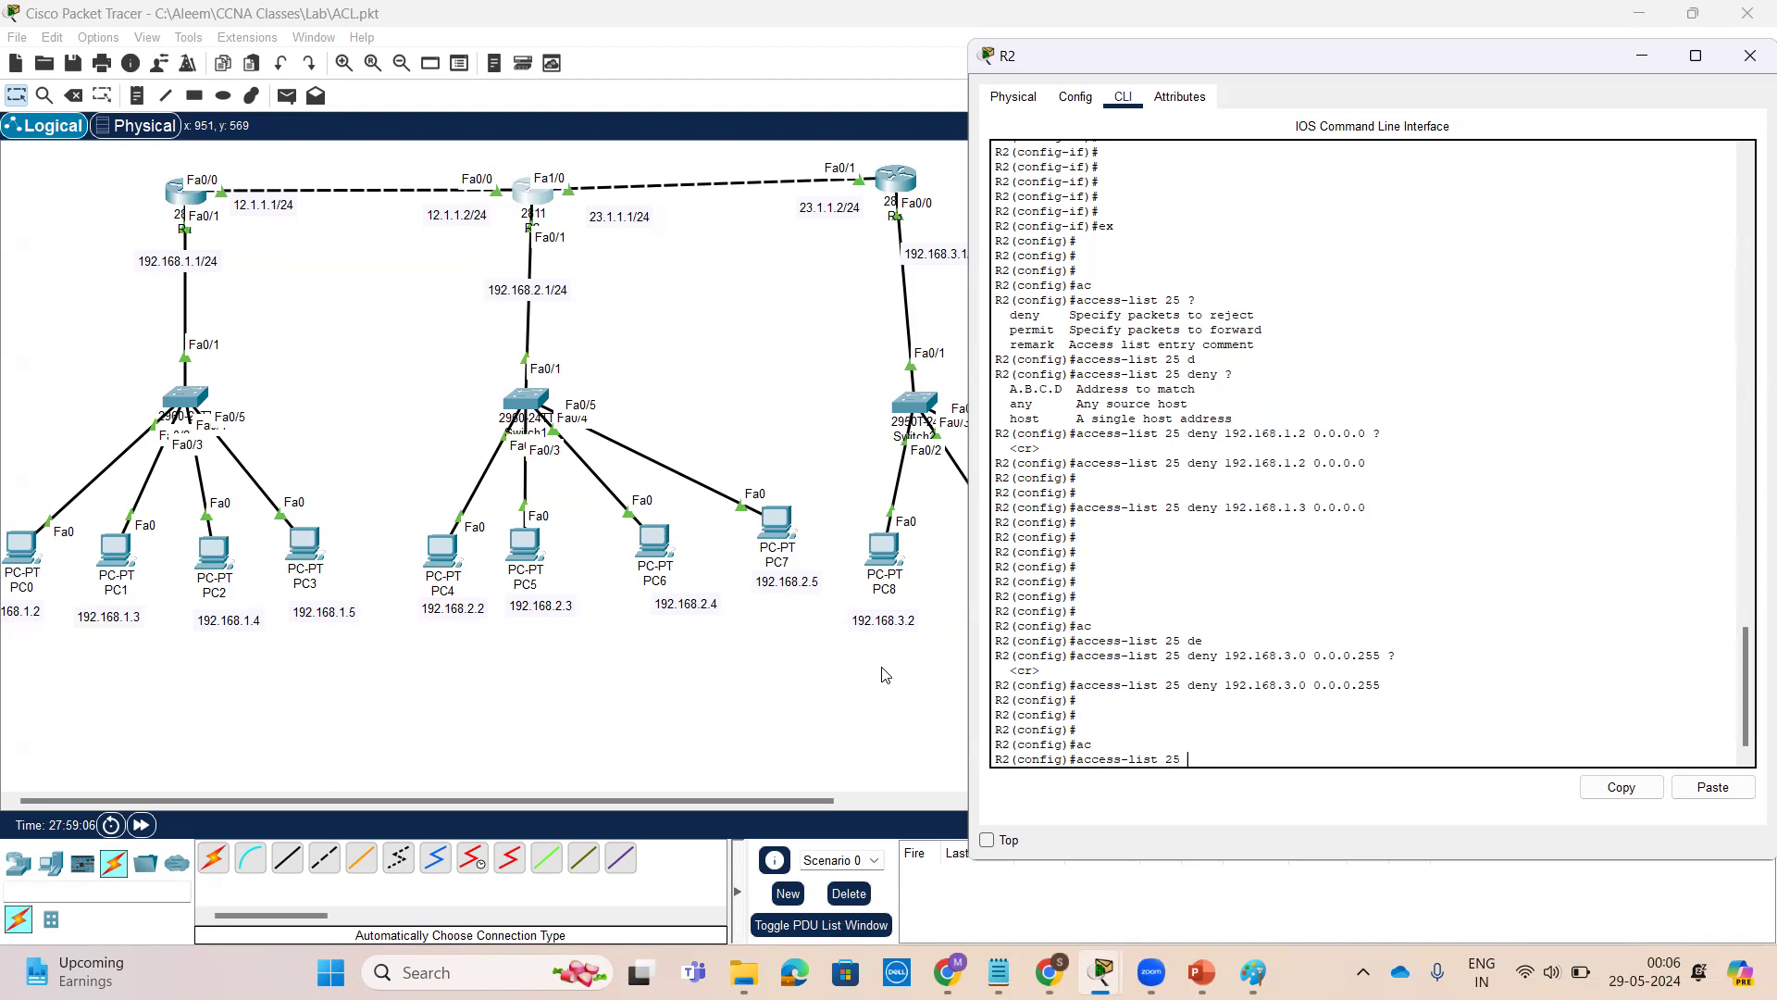
pyautogui.write('pe')
pyautogui.press('Tab')
pyautogui.write('an')
pyautogui.press('Tab')
pyautogui.write('?')
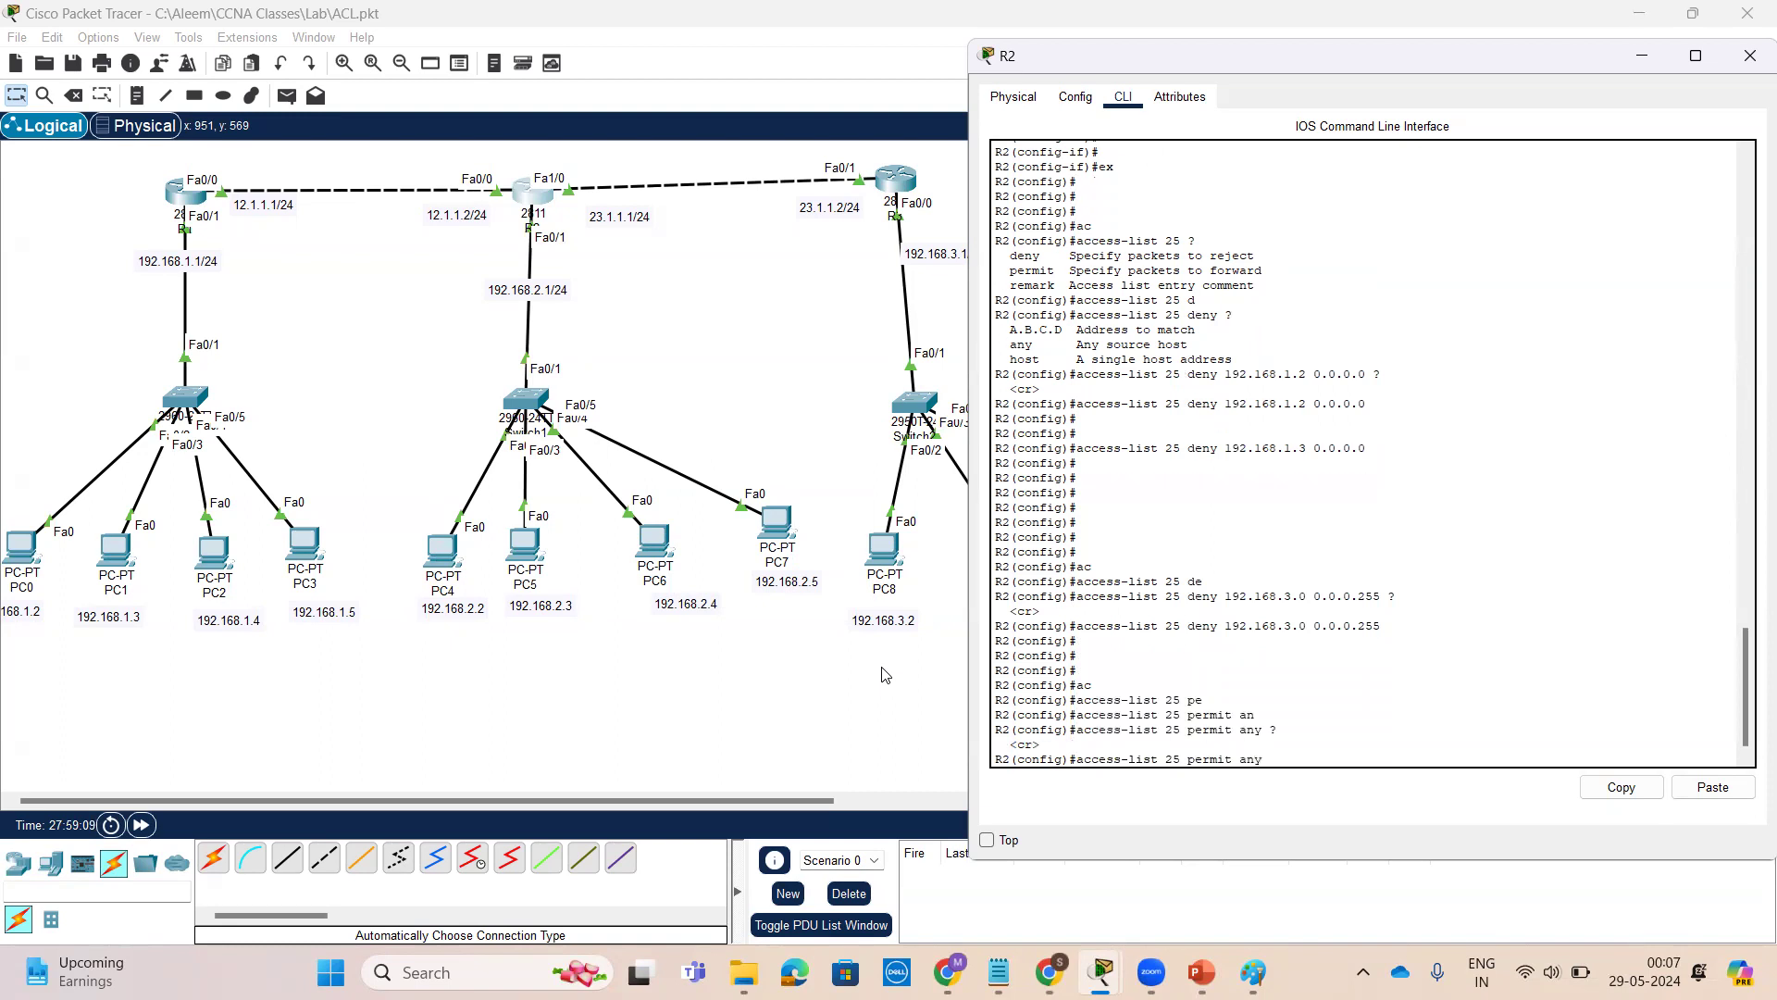
pyautogui.press('Return')
pyautogui.press('Return')
pyautogui.press('Return')
pyautogui.press('Return')
pyautogui.press('Return')
pyautogui.press('Return')
pyautogui.press('Return')
pyautogui.press('Return')
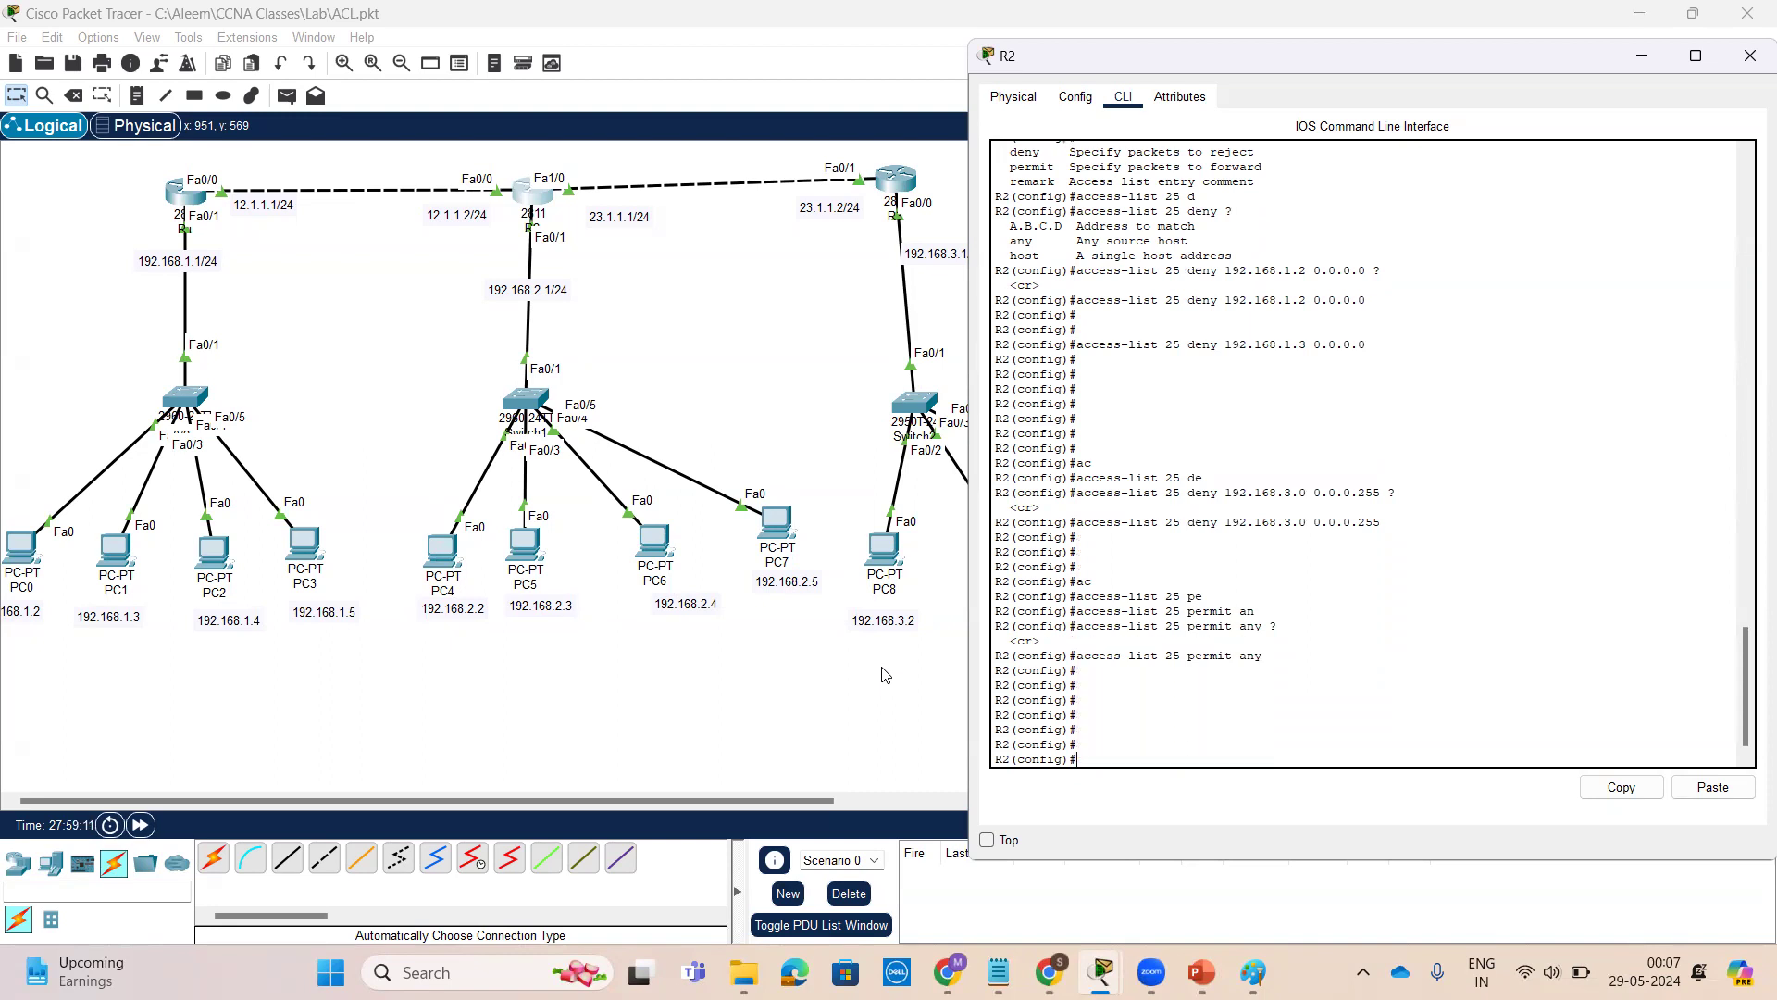
# Apply access list 25 outbound on interface FastEthernet 0/1, using help to see direction options
pyautogui.write('int')
pyautogui.press('Tab')
pyautogui.write('f')
pyautogui.press('Tab')
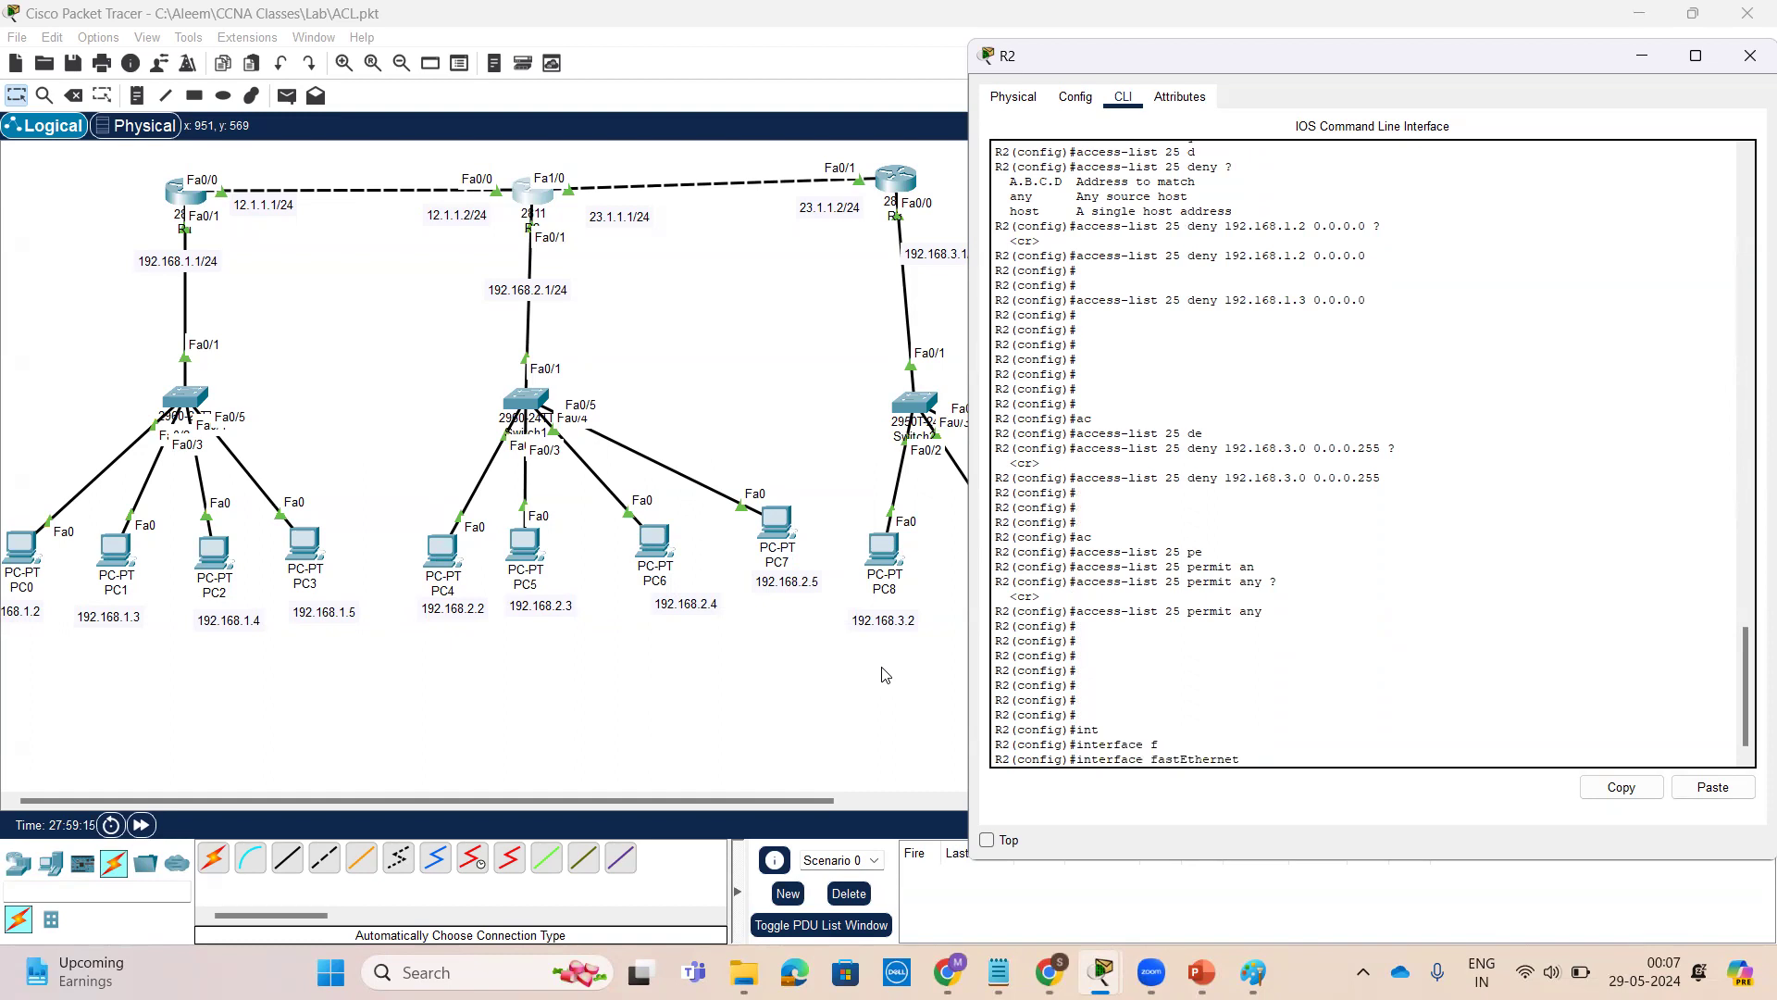
pyautogui.write('0/1')
pyautogui.press('Return')
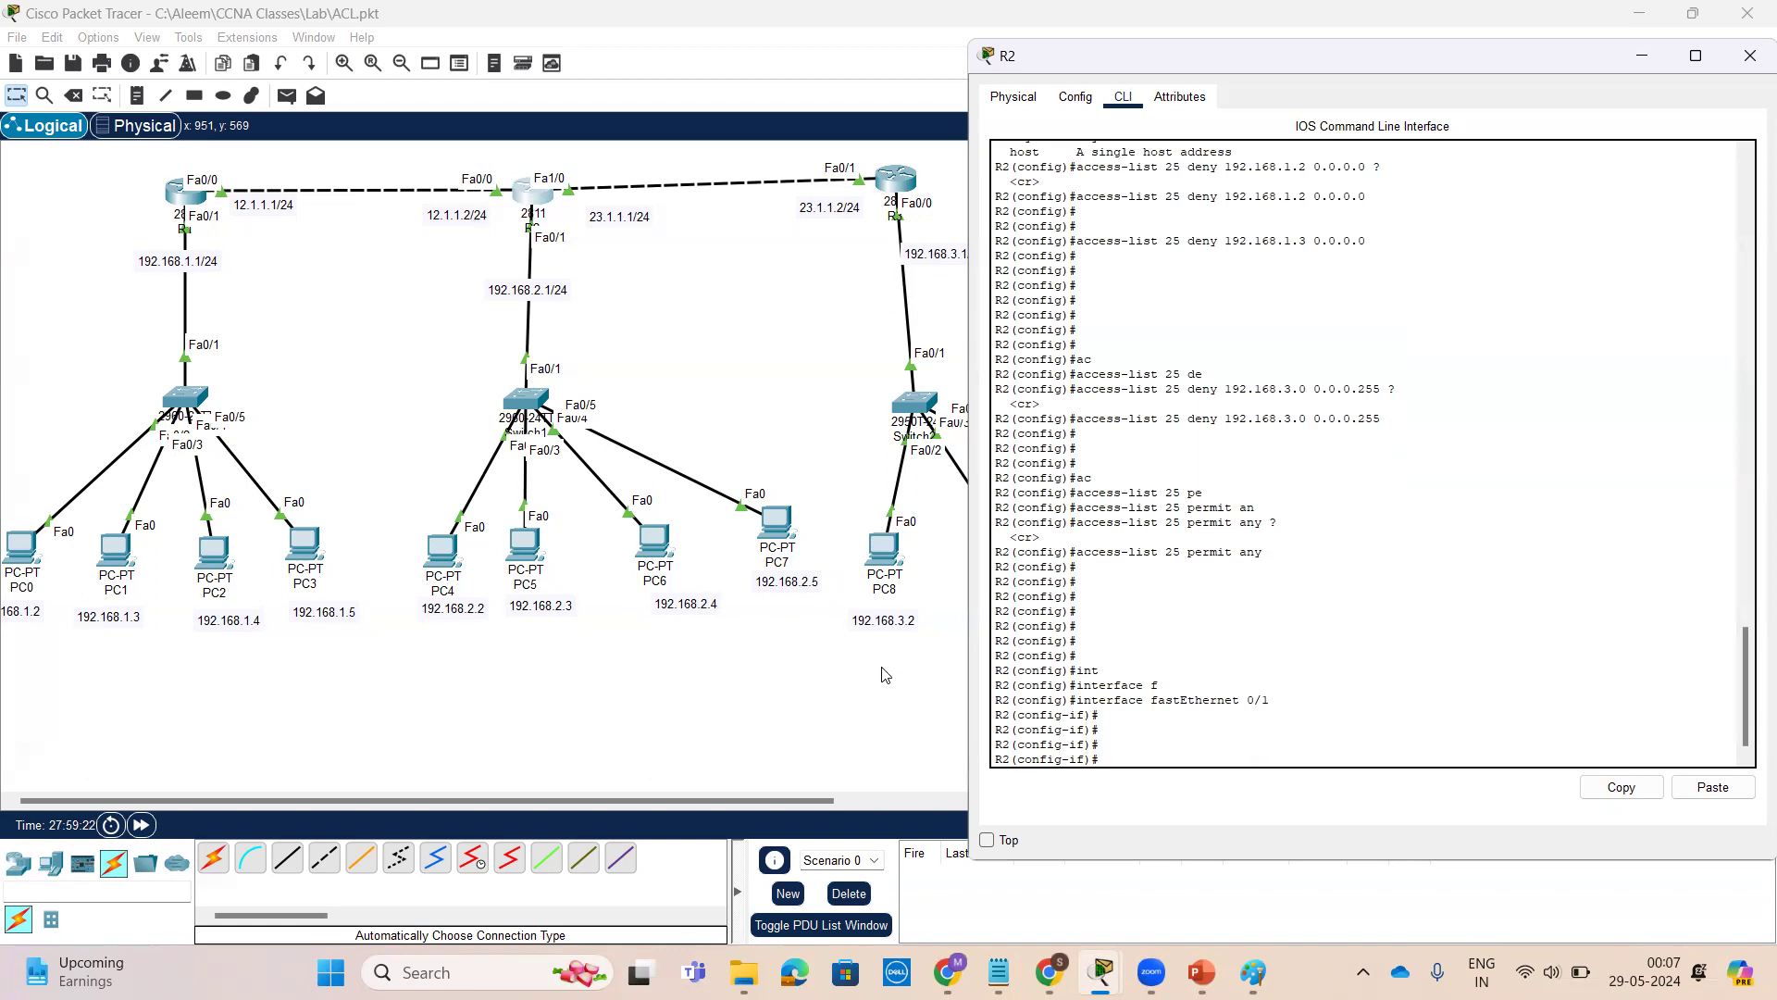
pyautogui.press('Tab')
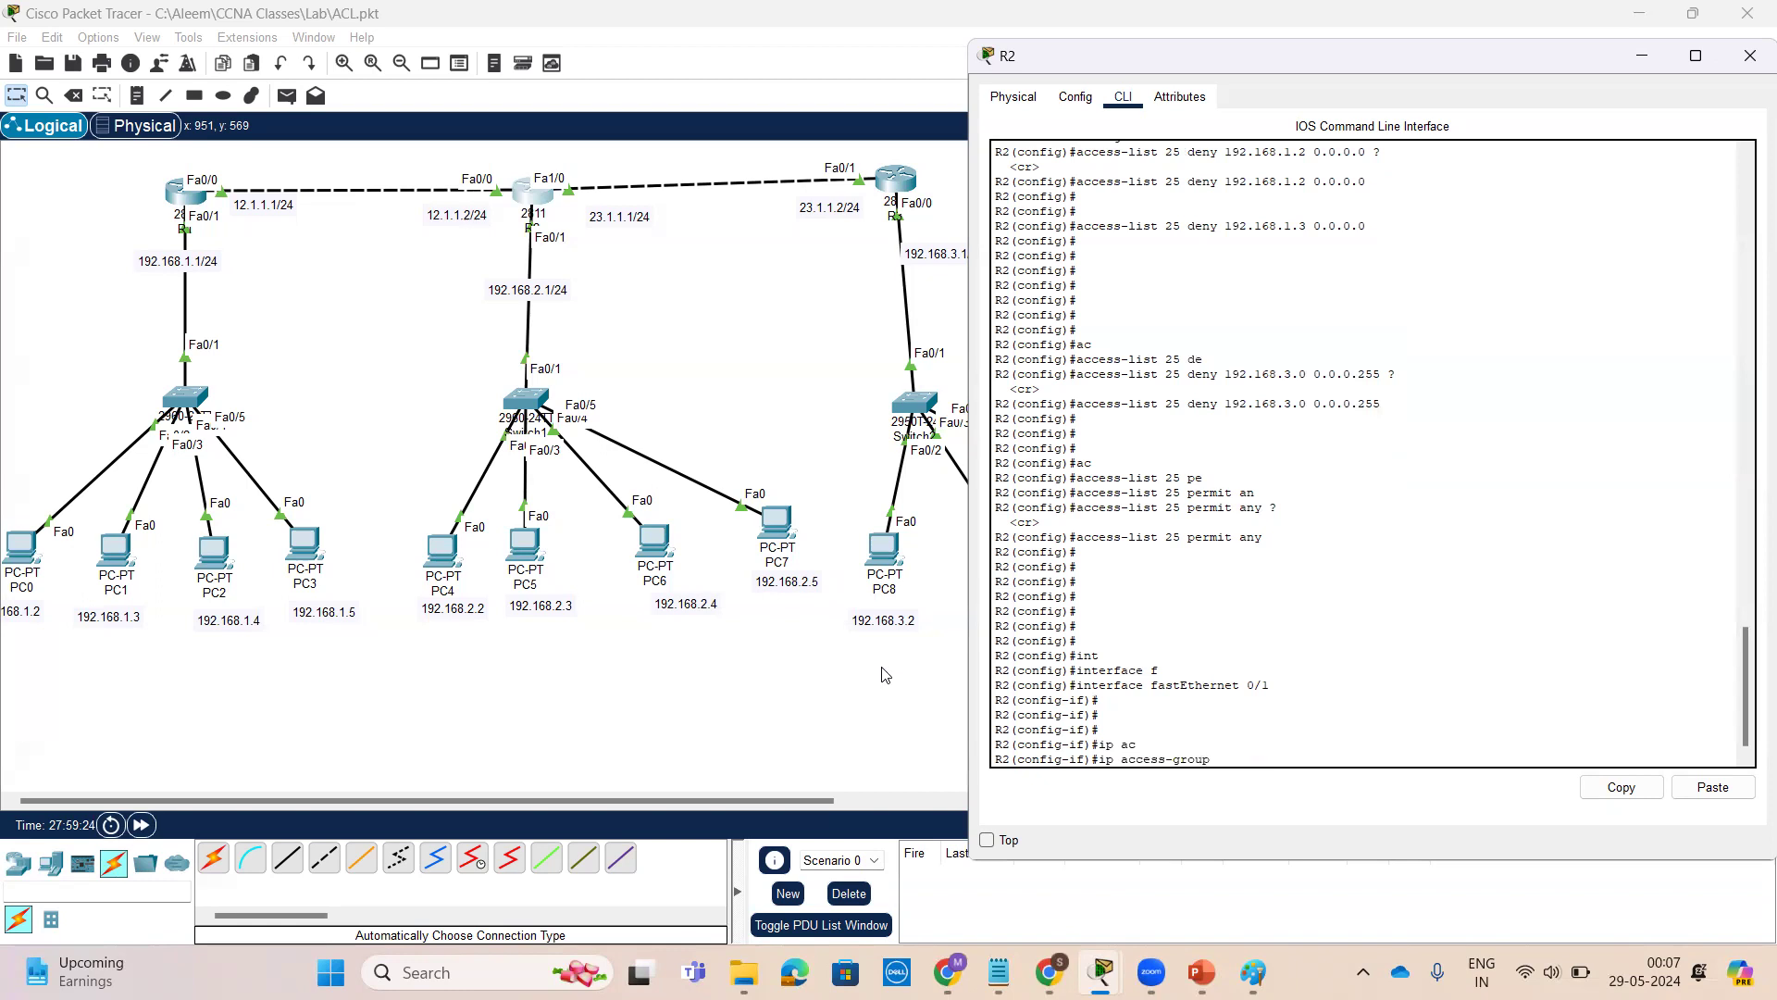
pyautogui.write('25 ?')
pyautogui.write('o')
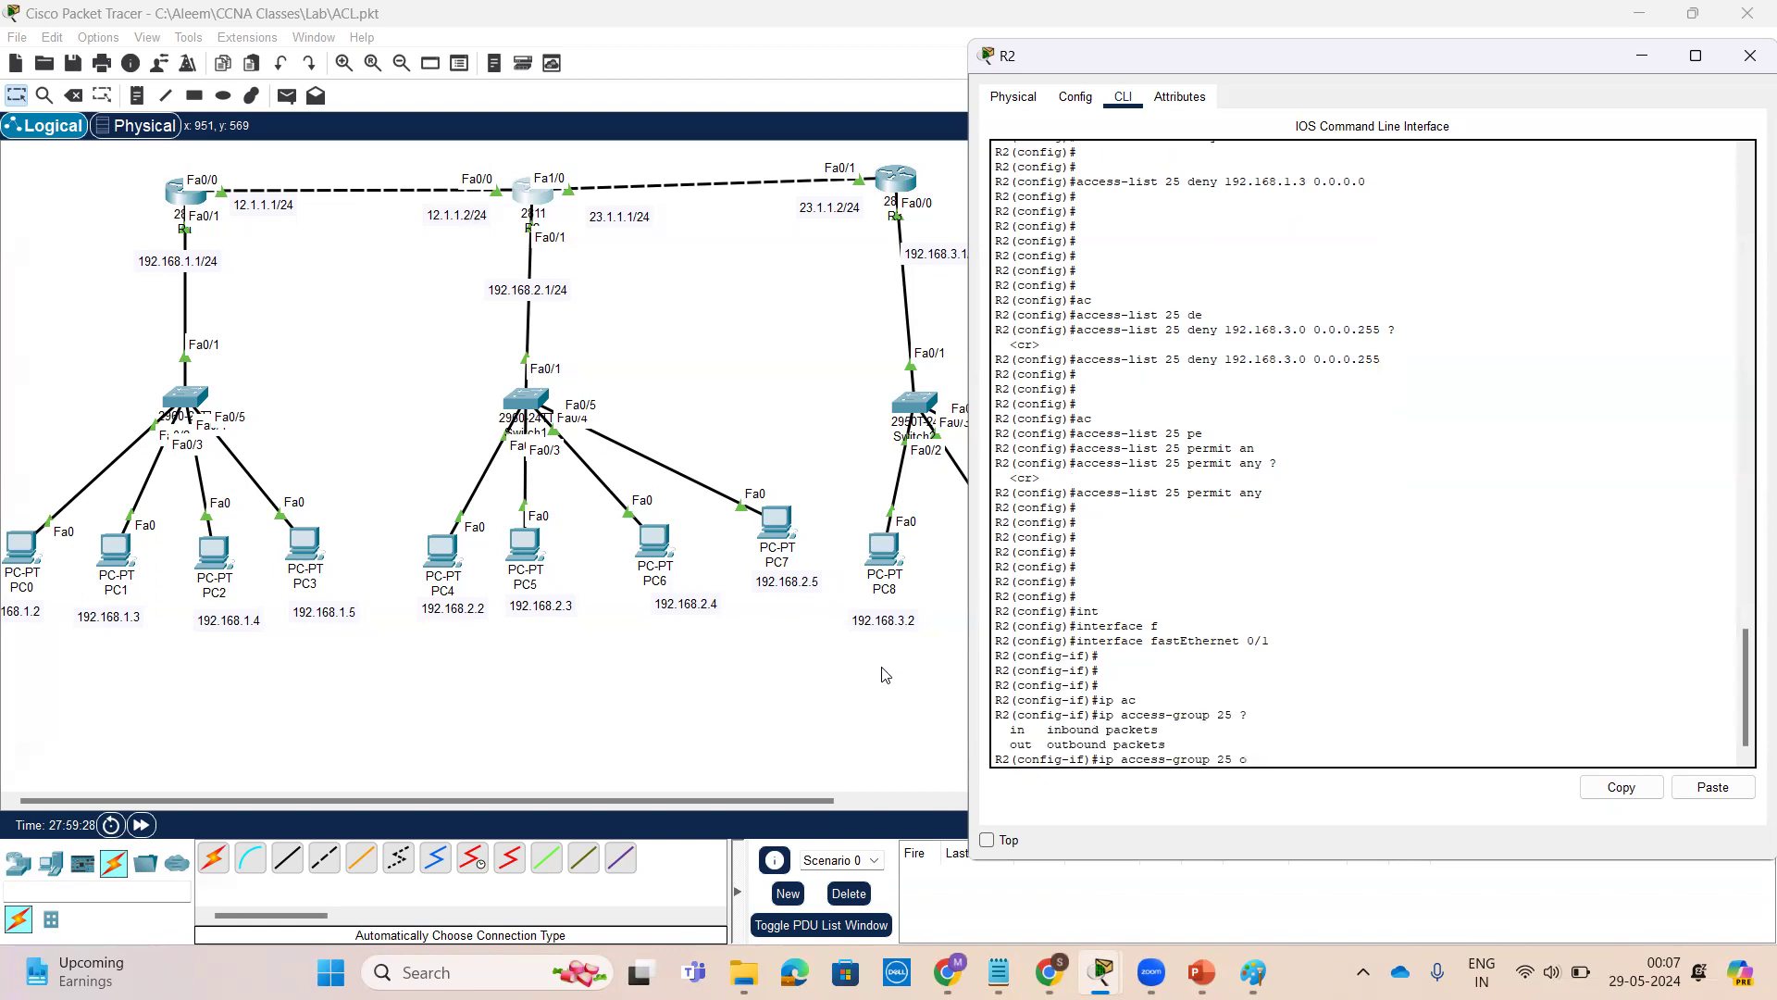
pyautogui.write('u')
pyautogui.press('Tab')
pyautogui.write('?')
pyautogui.press('Return')
pyautogui.press('Return')
pyautogui.press('Return')
pyautogui.press('Return')
pyautogui.press('Return')
pyautogui.press('Return')
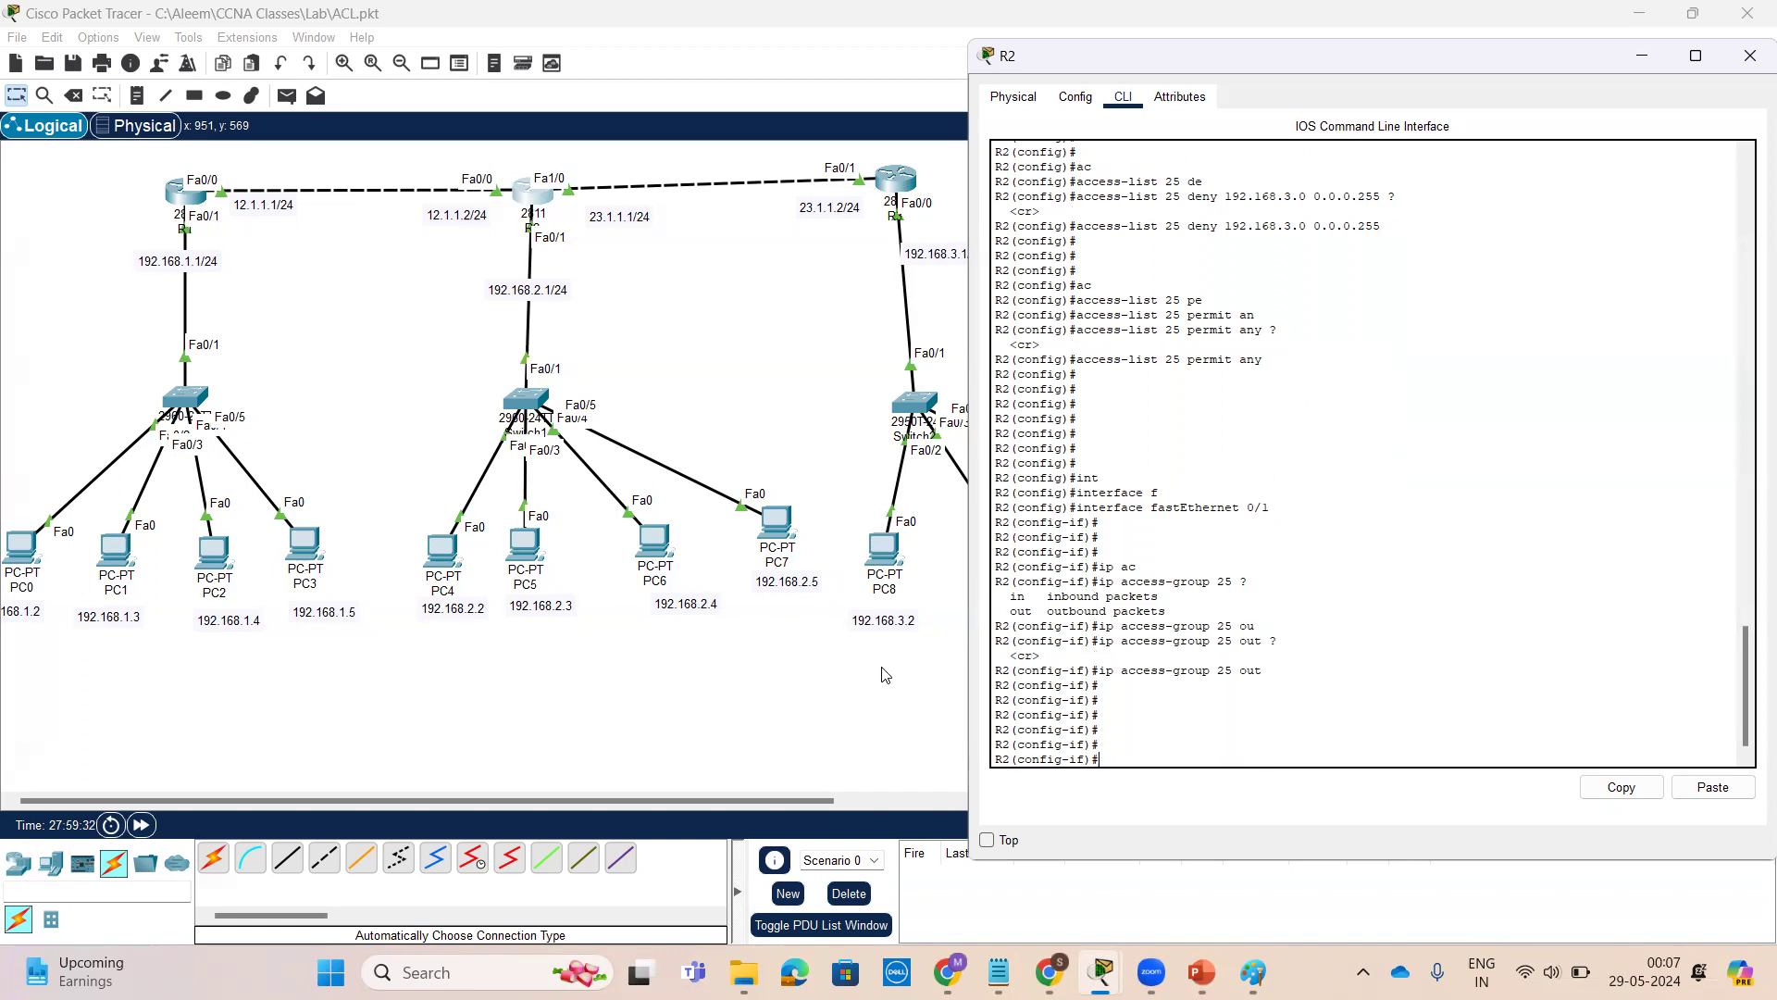
# Leave configuration mode and display the router's access lists
pyautogui.hotkey('ctrl', 'z')
pyautogui.press('Return')
pyautogui.press('Return')
pyautogui.press('Return')
pyautogui.press('Return')
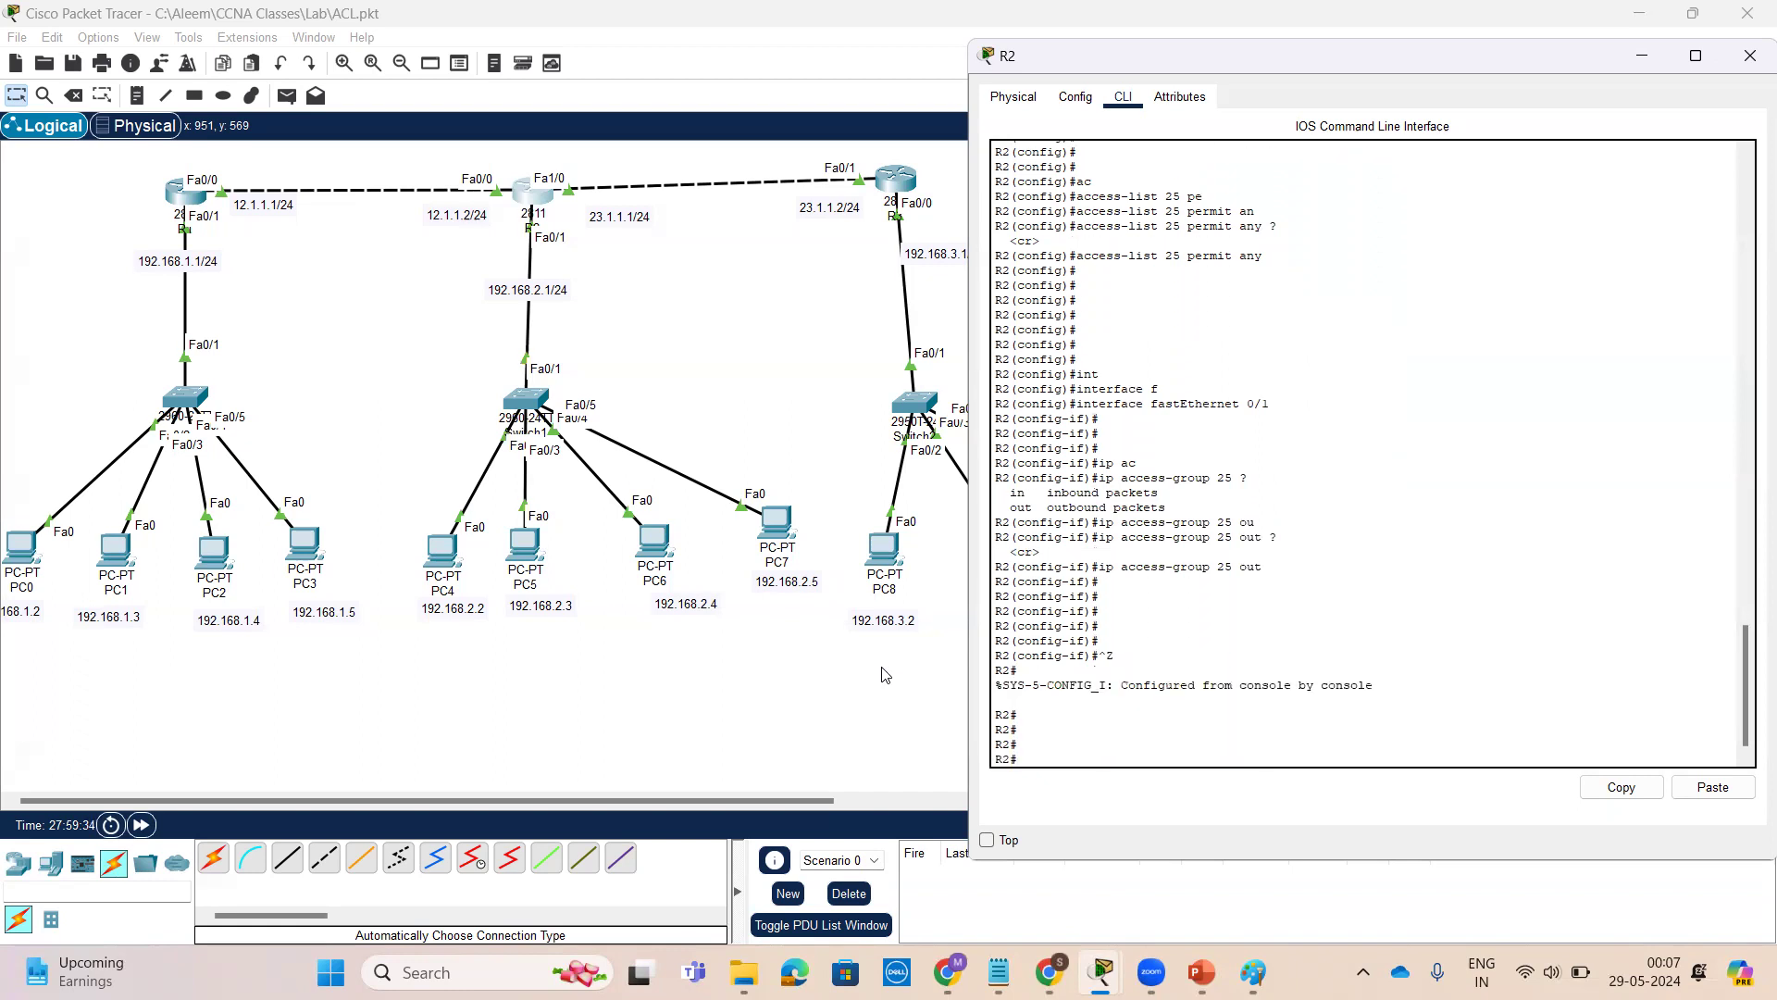
pyautogui.write('sh')
pyautogui.press('Tab')
pyautogui.write('ac')
pyautogui.press('Tab')
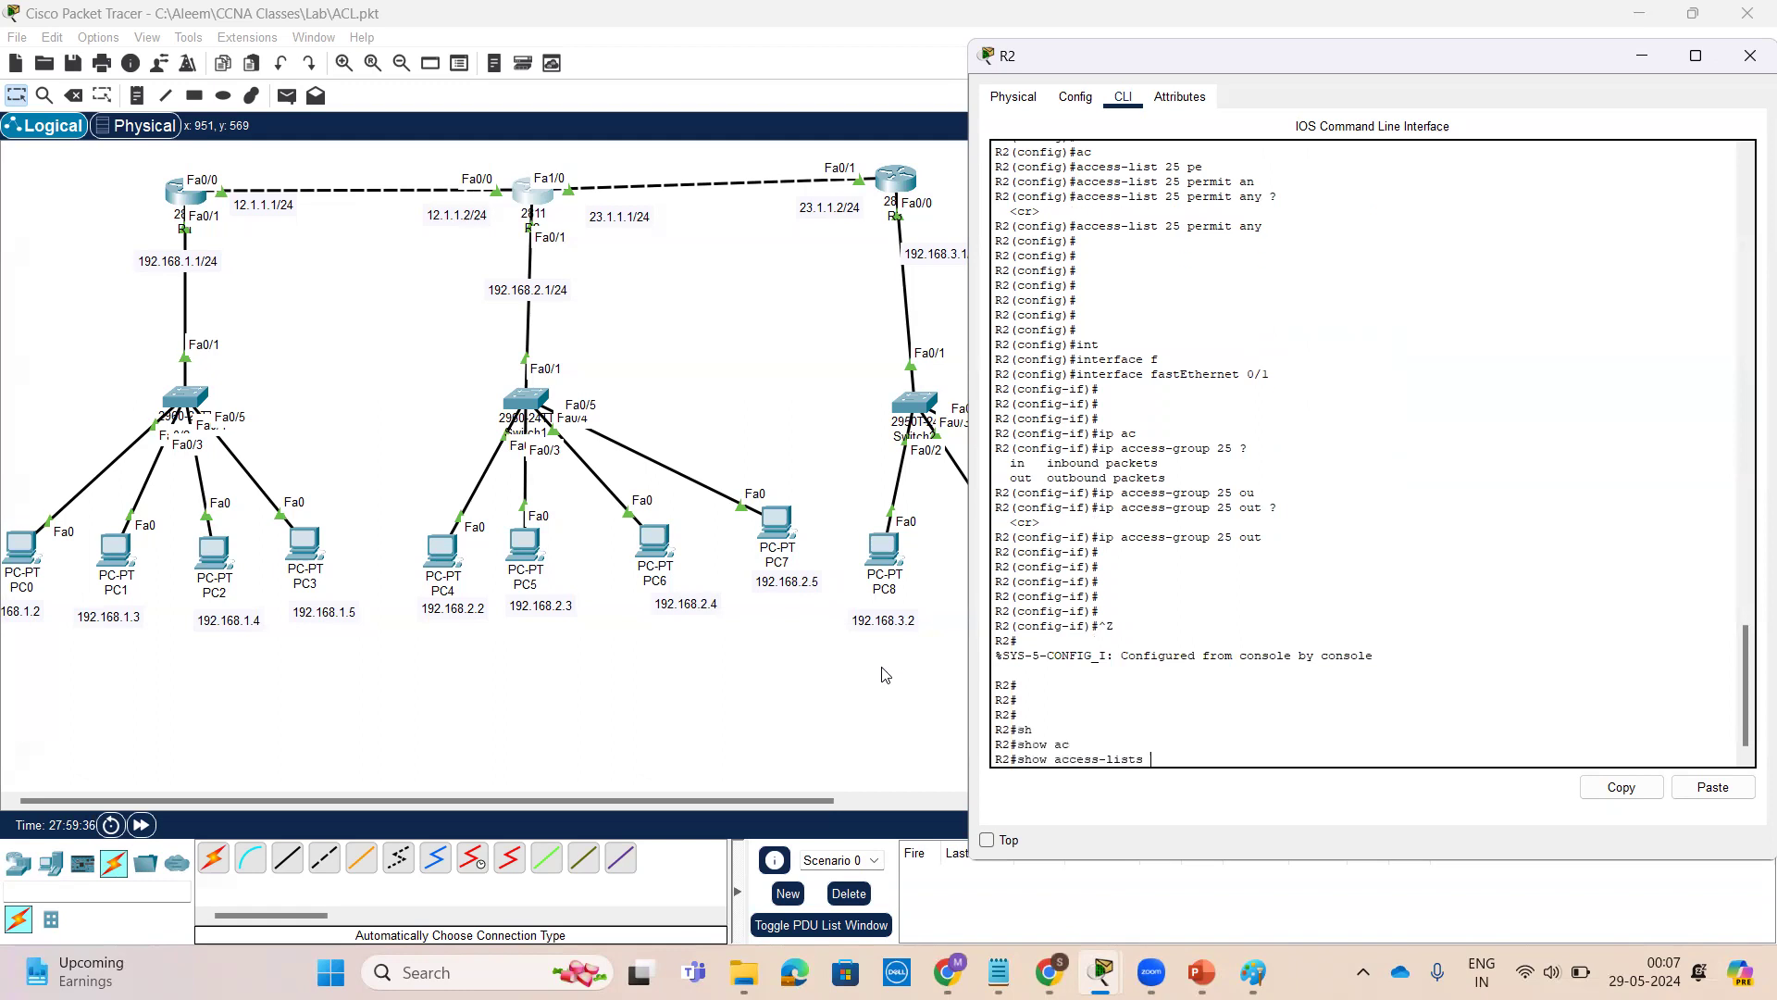
pyautogui.press('Return')
pyautogui.press('Return')
pyautogui.press('Return')
pyautogui.press('Return')
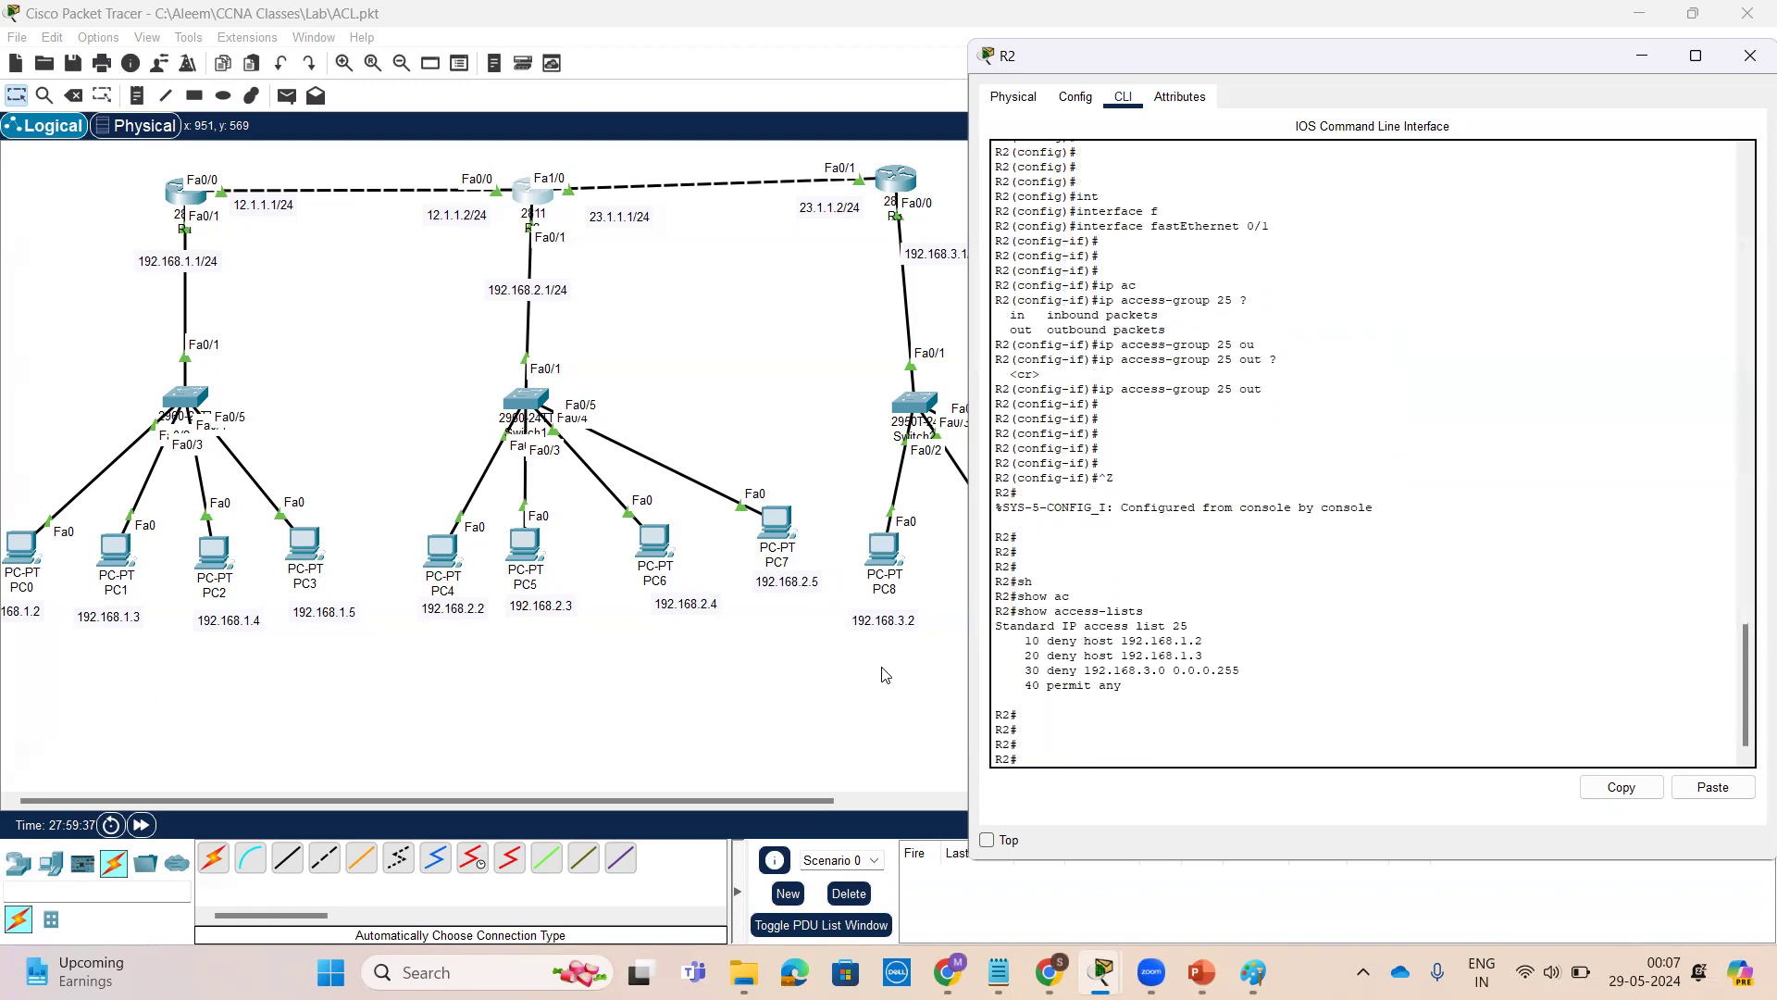
# Review the access list 25 entries against the hosts in the topology
pyautogui.moveTo(1044, 638); pyautogui.dragTo(1010, 659)
pyautogui.click(1211, 639)
pyautogui.moveTo(1203, 655); pyautogui.dragTo(1019, 655)
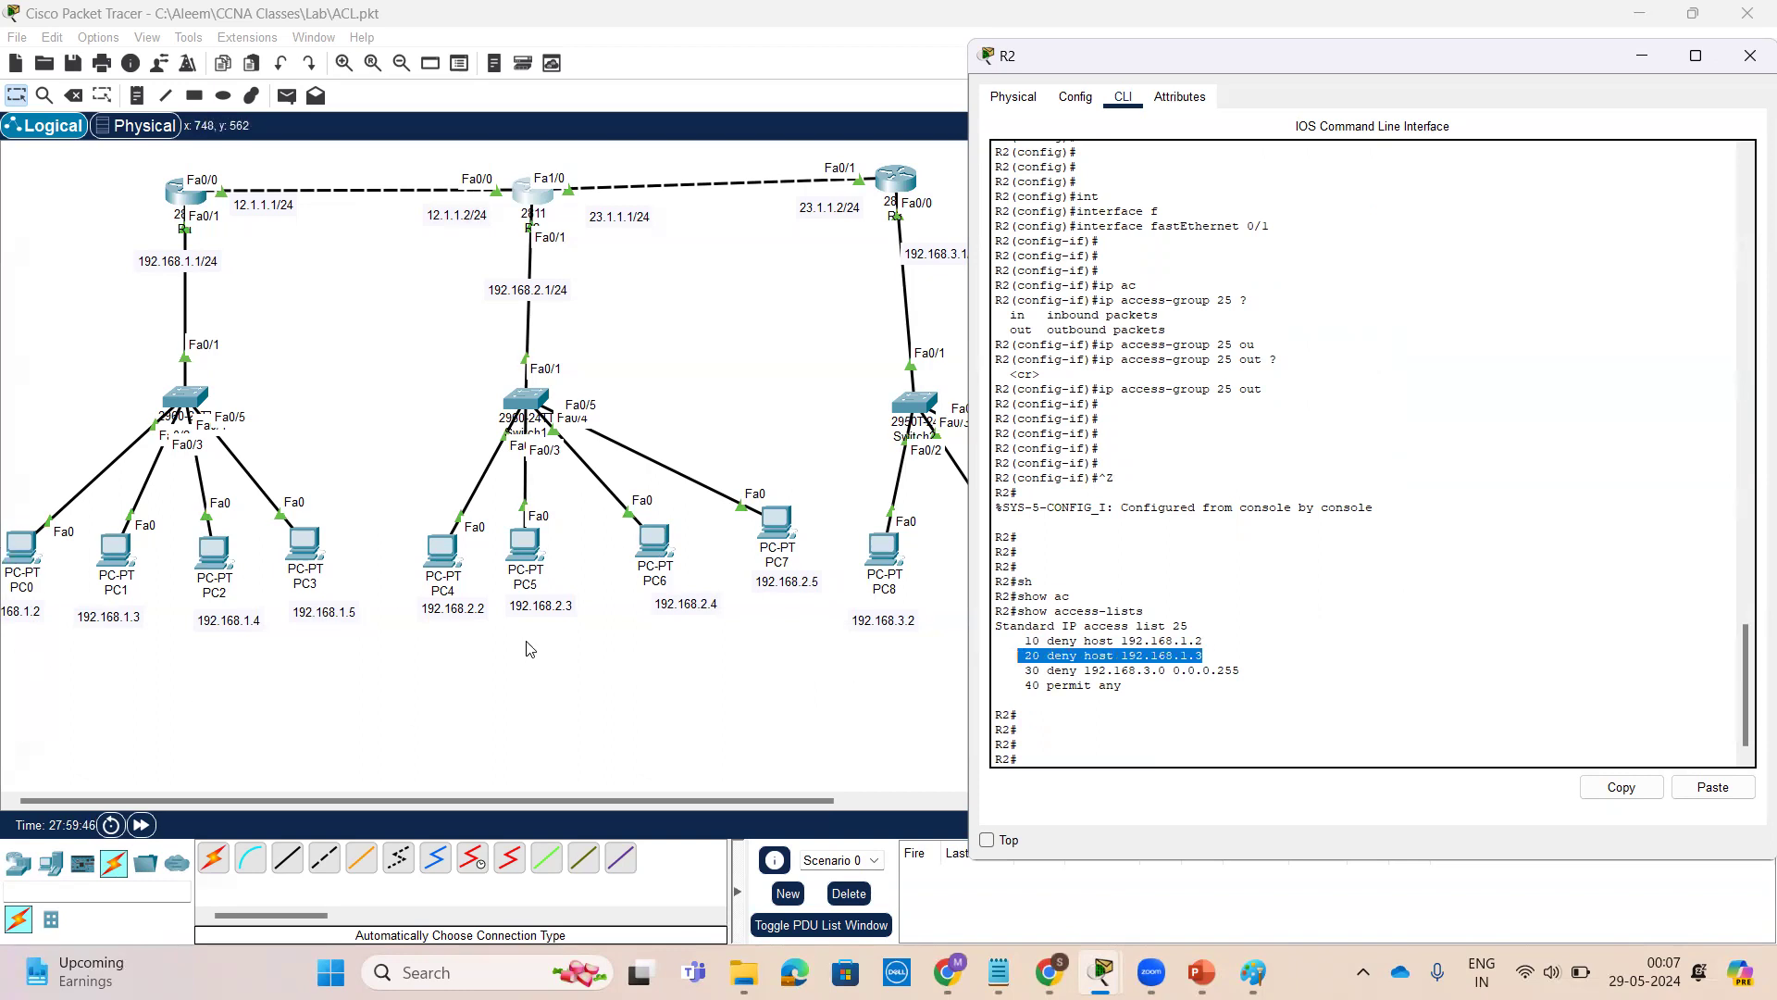
pyautogui.click(714, 76)
pyautogui.moveTo(1027, 641); pyautogui.dragTo(948, 641)
pyautogui.moveTo(58, 515)
pyautogui.mouseDown()
pyautogui.moveTo(11, 528)
pyautogui.moveTo(68, 564)
pyautogui.moveTo(63, 627)
pyautogui.moveTo(618, 589)
pyautogui.mouseUp()
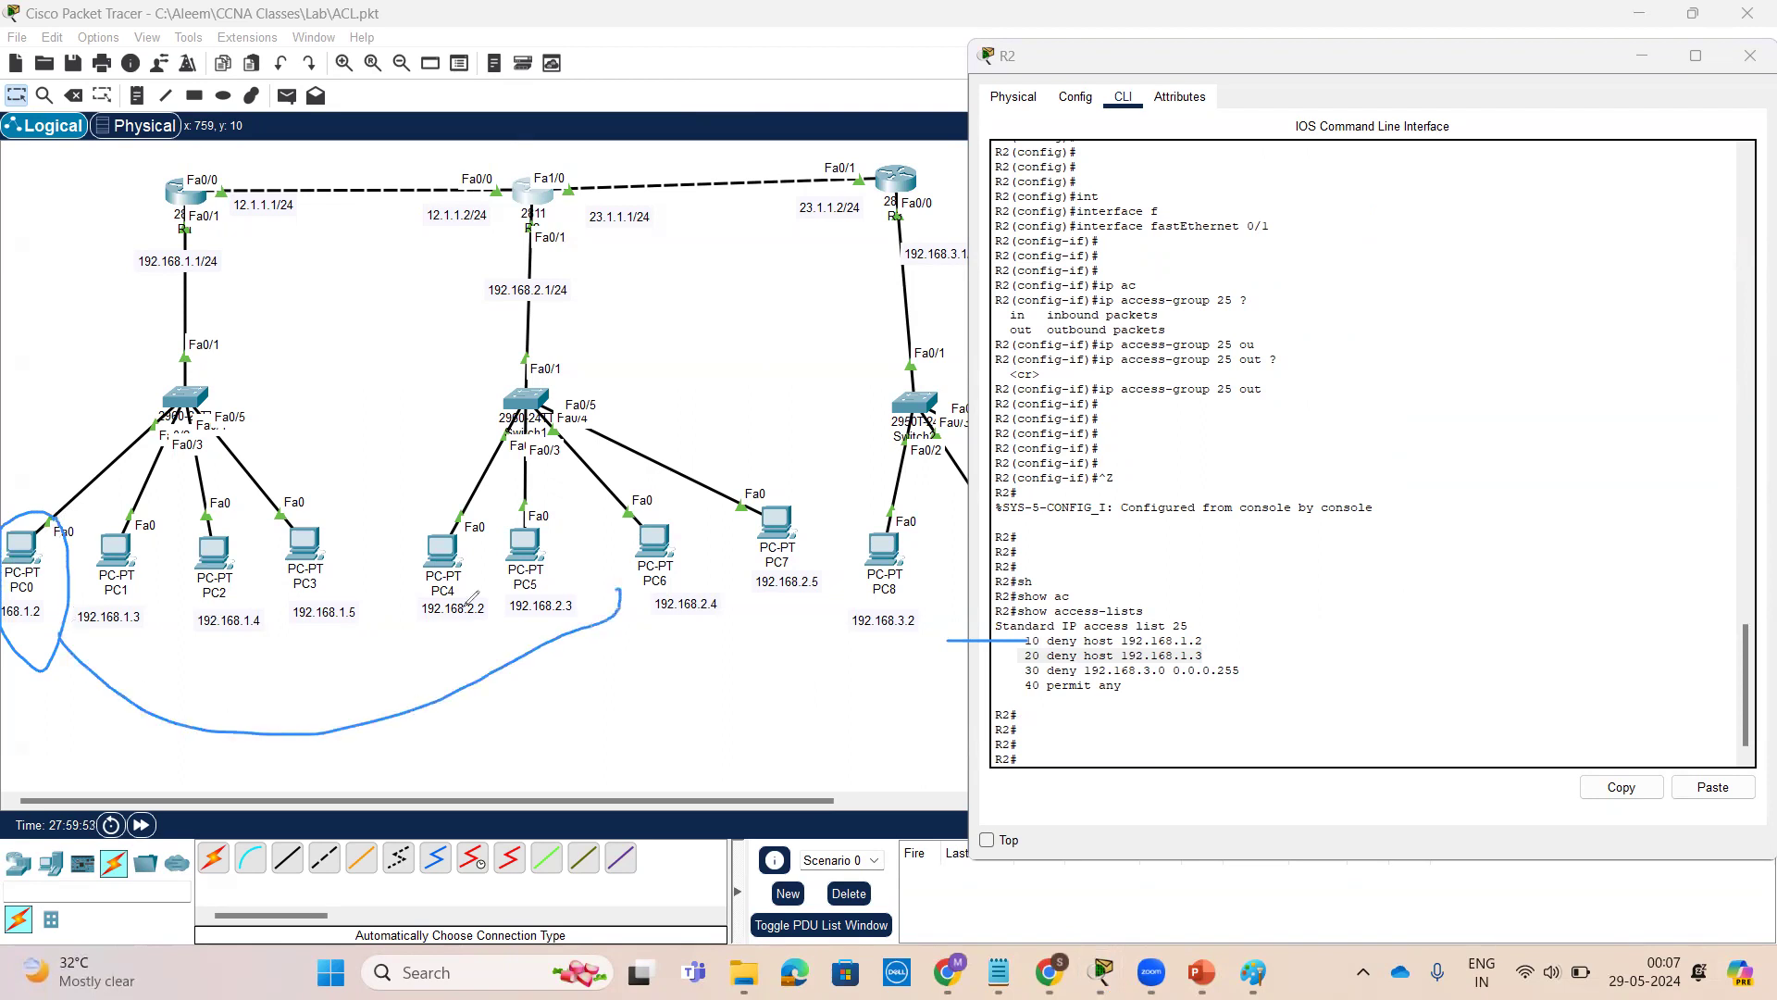
pyautogui.moveTo(158, 546)
pyautogui.mouseDown()
pyautogui.moveTo(140, 523)
pyautogui.moveTo(150, 653)
pyautogui.moveTo(450, 640)
pyautogui.moveTo(465, 668)
pyautogui.mouseUp()
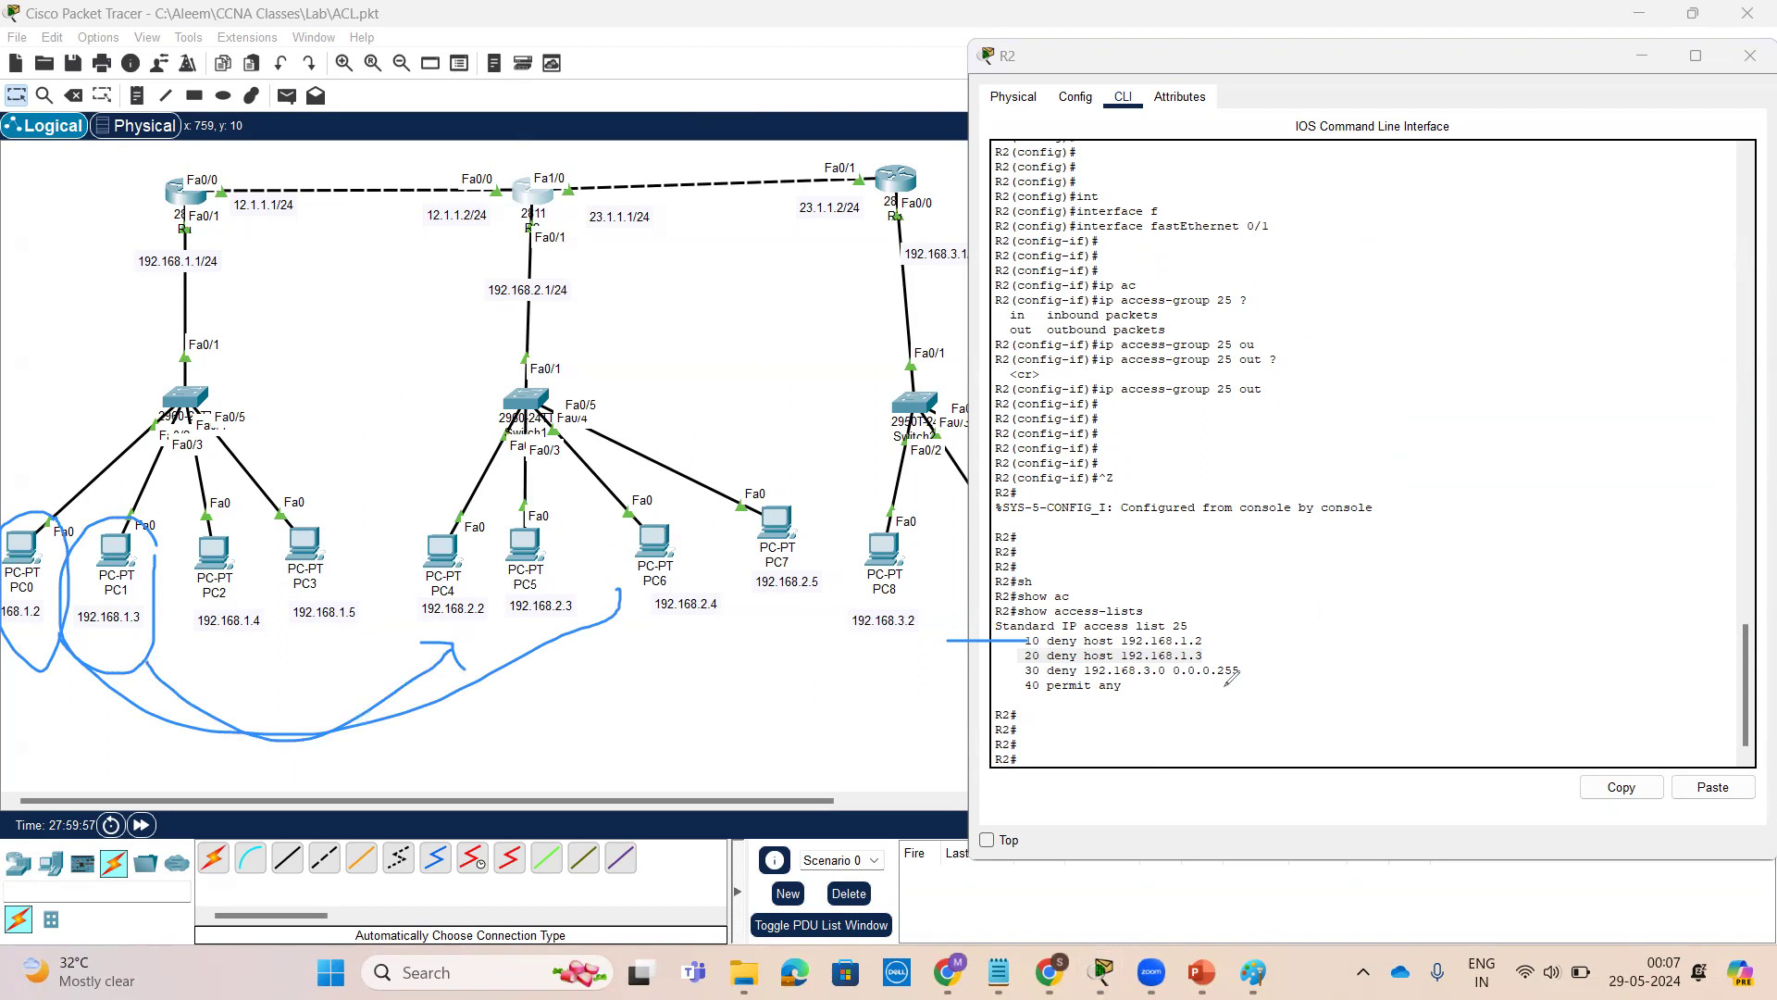
pyautogui.moveTo(914, 371)
pyautogui.mouseDown()
pyautogui.moveTo(903, 551)
pyautogui.moveTo(912, 369)
pyautogui.mouseUp()
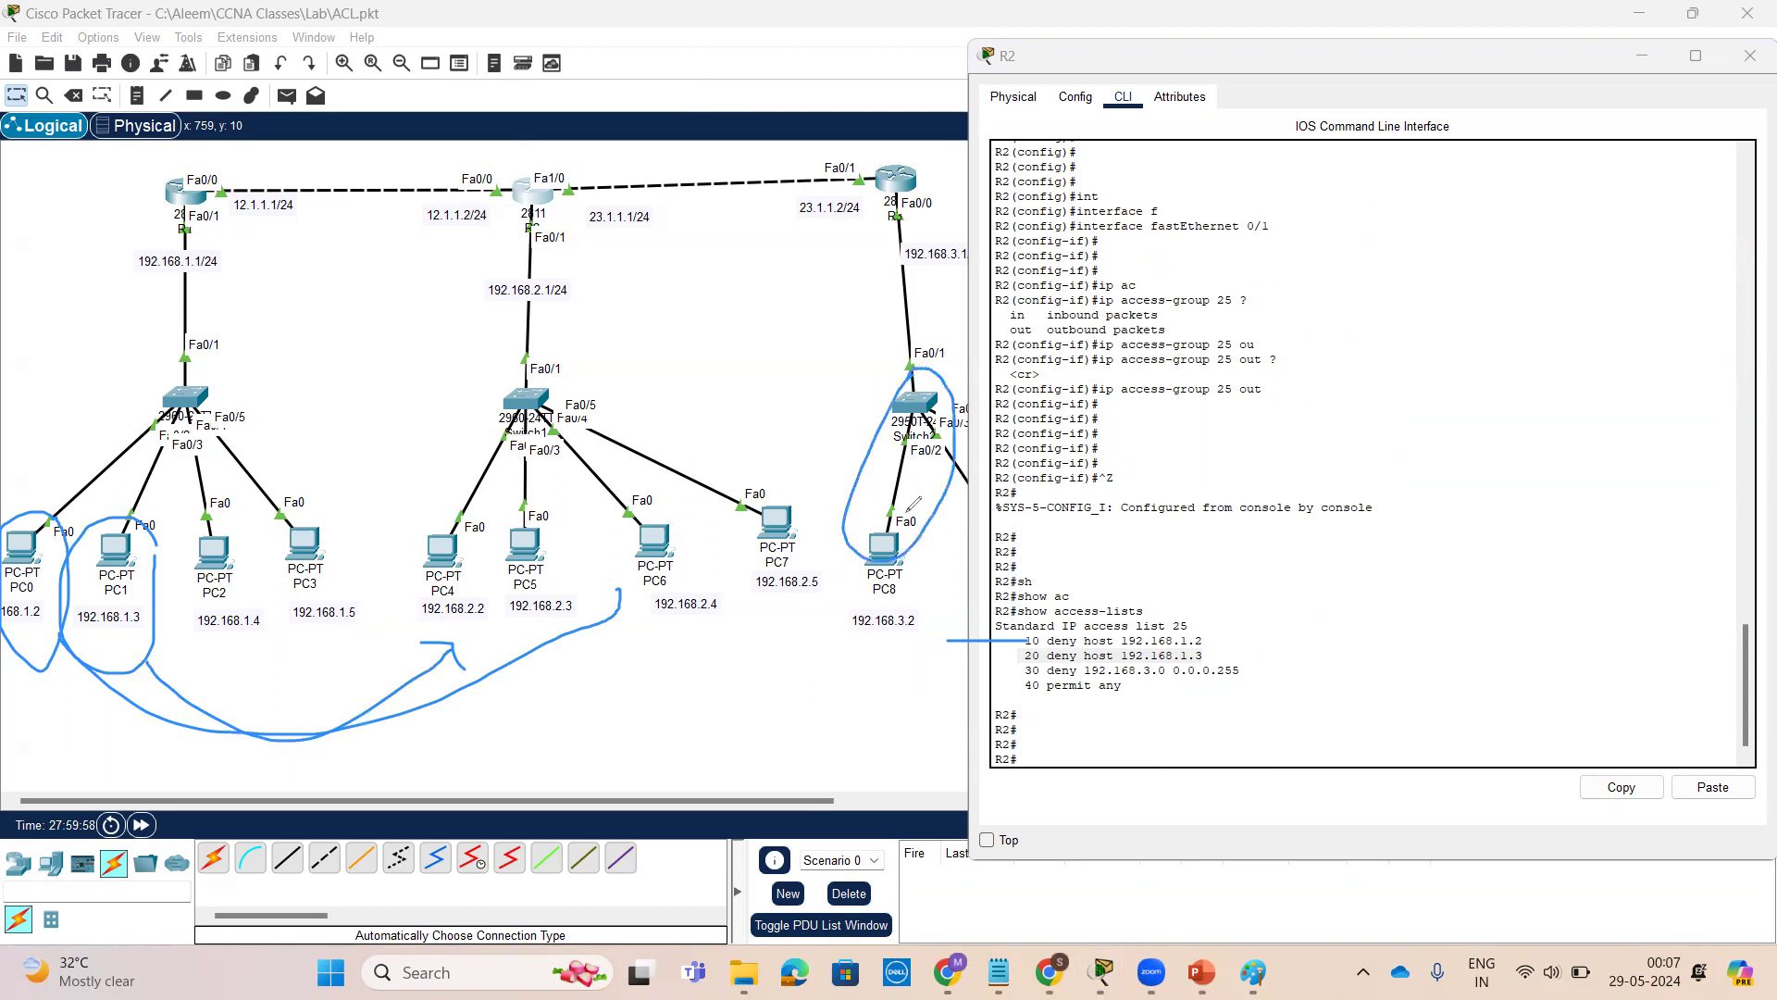
pyautogui.moveTo(876, 544)
pyautogui.mouseDown()
pyautogui.moveTo(653, 615)
pyautogui.moveTo(682, 638)
pyautogui.mouseUp()
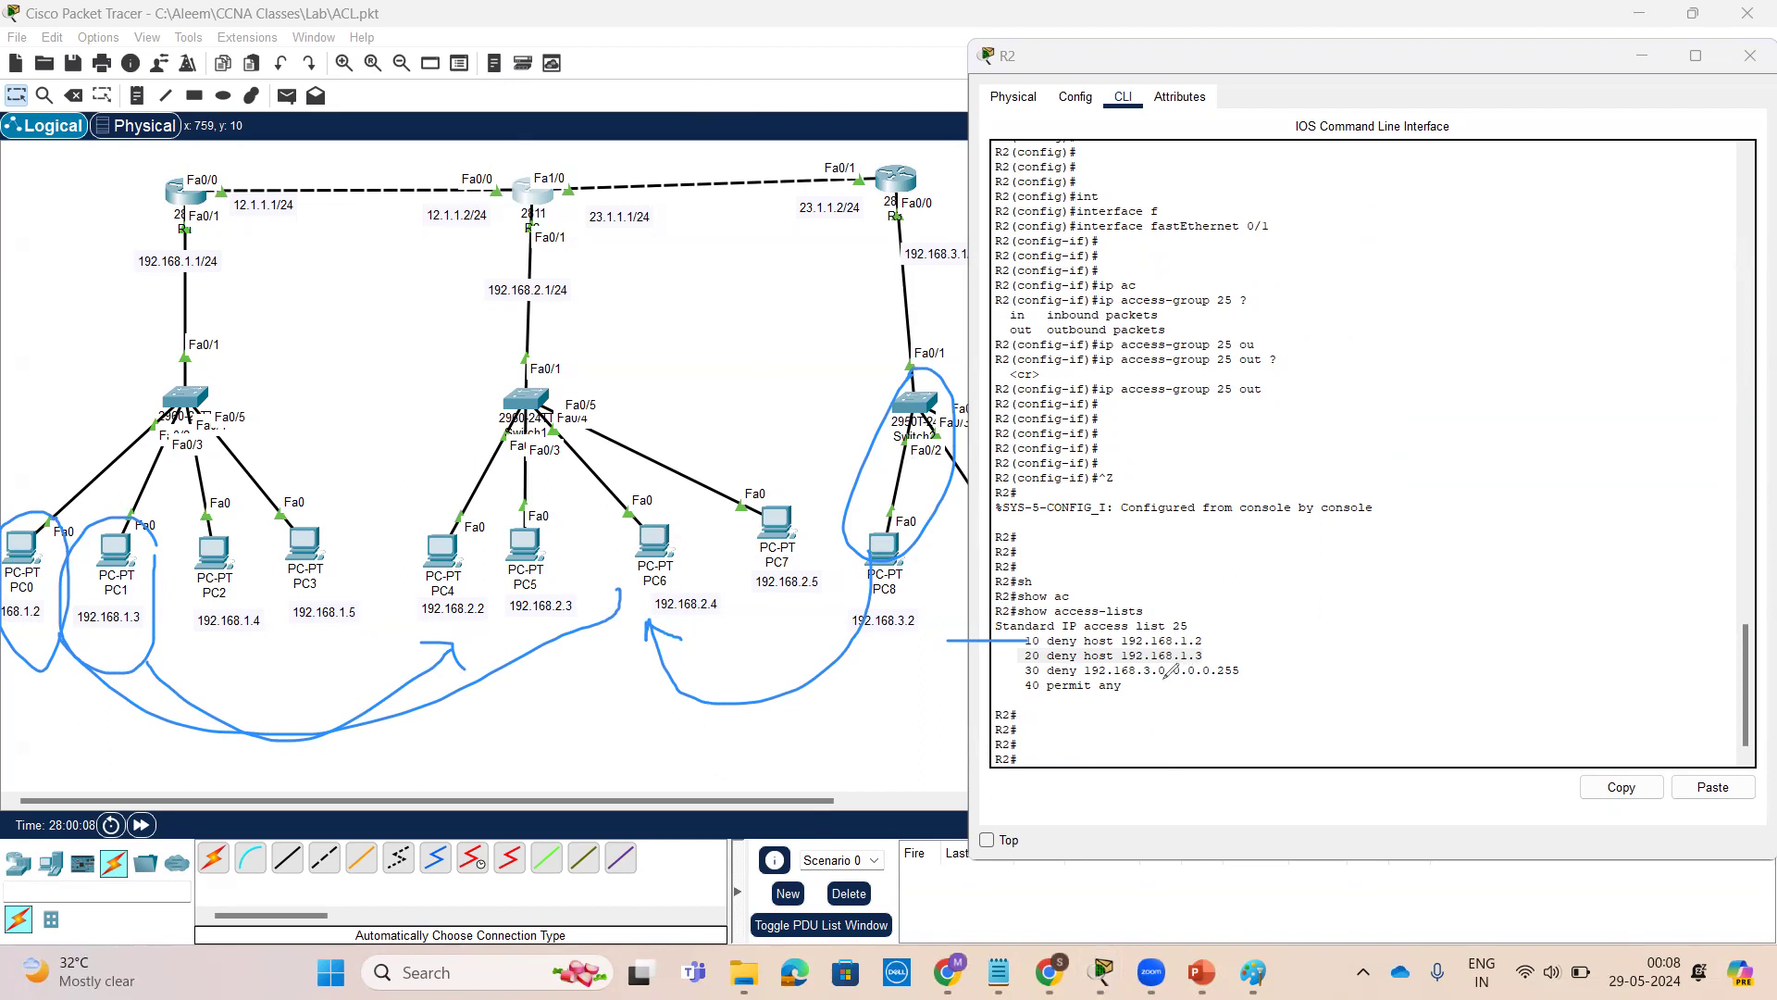
pyautogui.moveTo(1131, 687); pyautogui.dragTo(1200, 663)
# From PC0's command prompt, repeat the ping to 192.168.2.2
pyautogui.click(14, 565)
pyautogui.click(1520, 649)
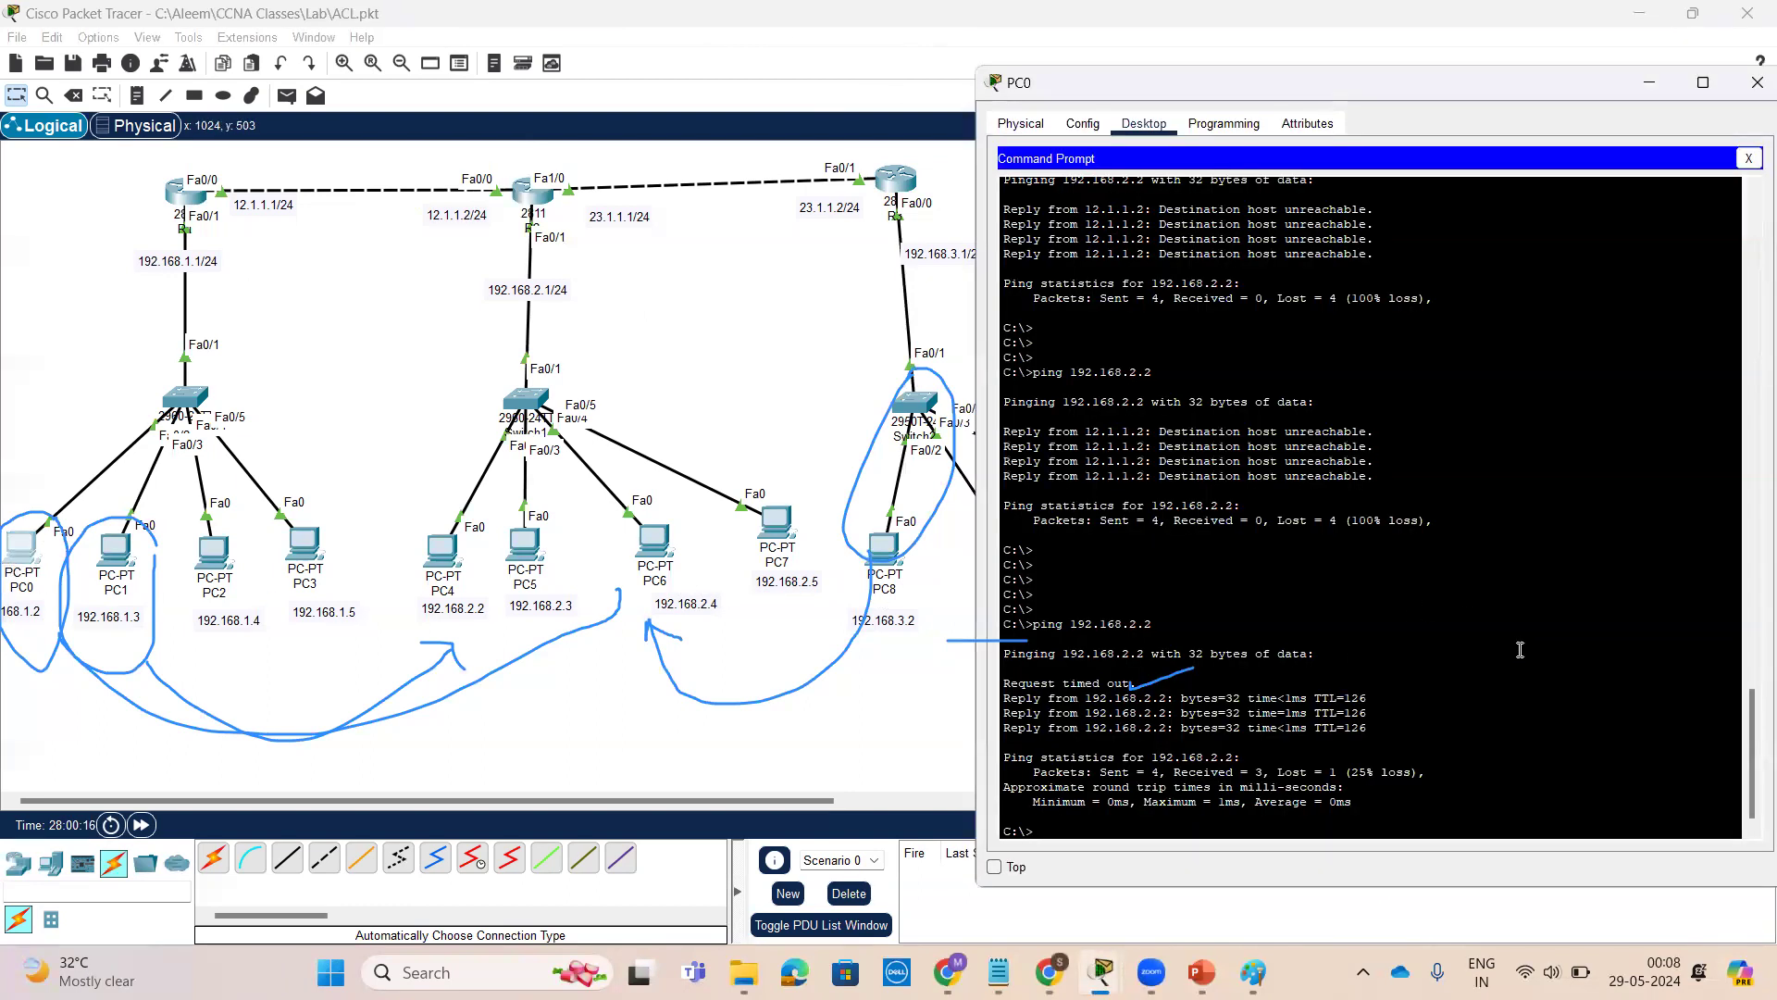
pyautogui.press('Return')
pyautogui.press('Return')
pyautogui.press('Return')
pyautogui.press('Return')
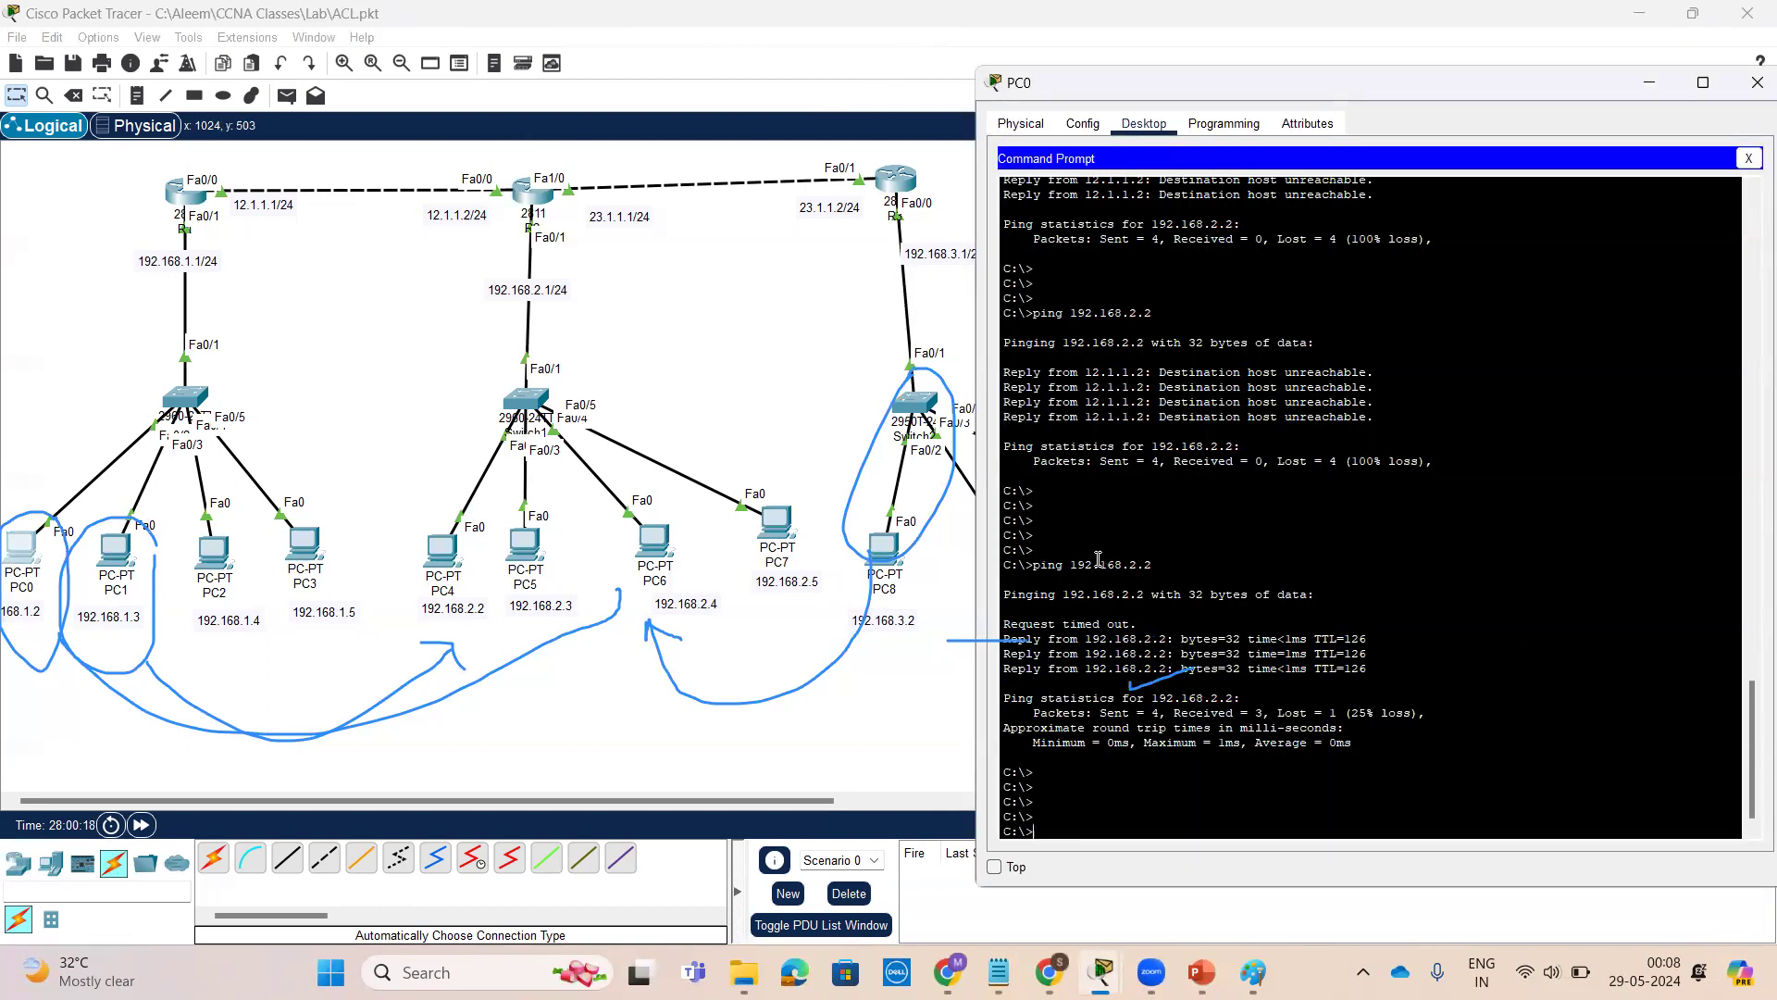
pyautogui.moveTo(1066, 565); pyautogui.dragTo(1154, 564)
pyautogui.press('Up')
pyautogui.press('Return')
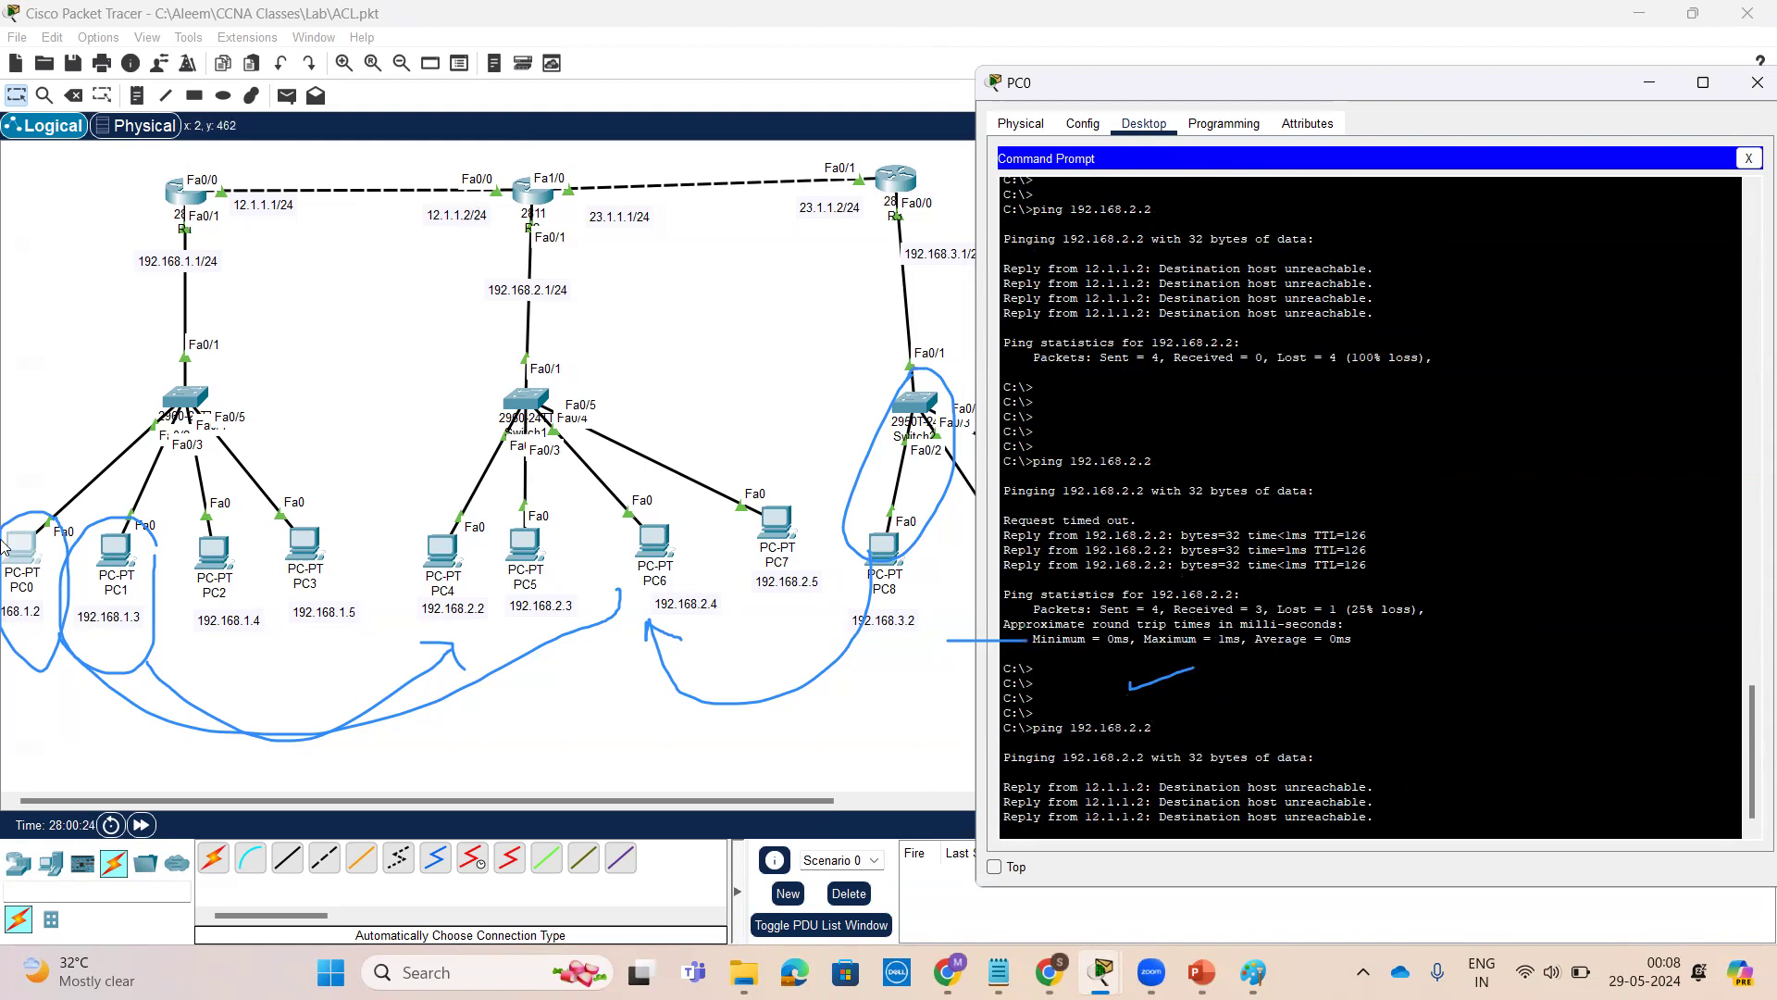
# From PC1's command prompt, repeat the ping to 192.168.2.2
pyautogui.click(113, 546)
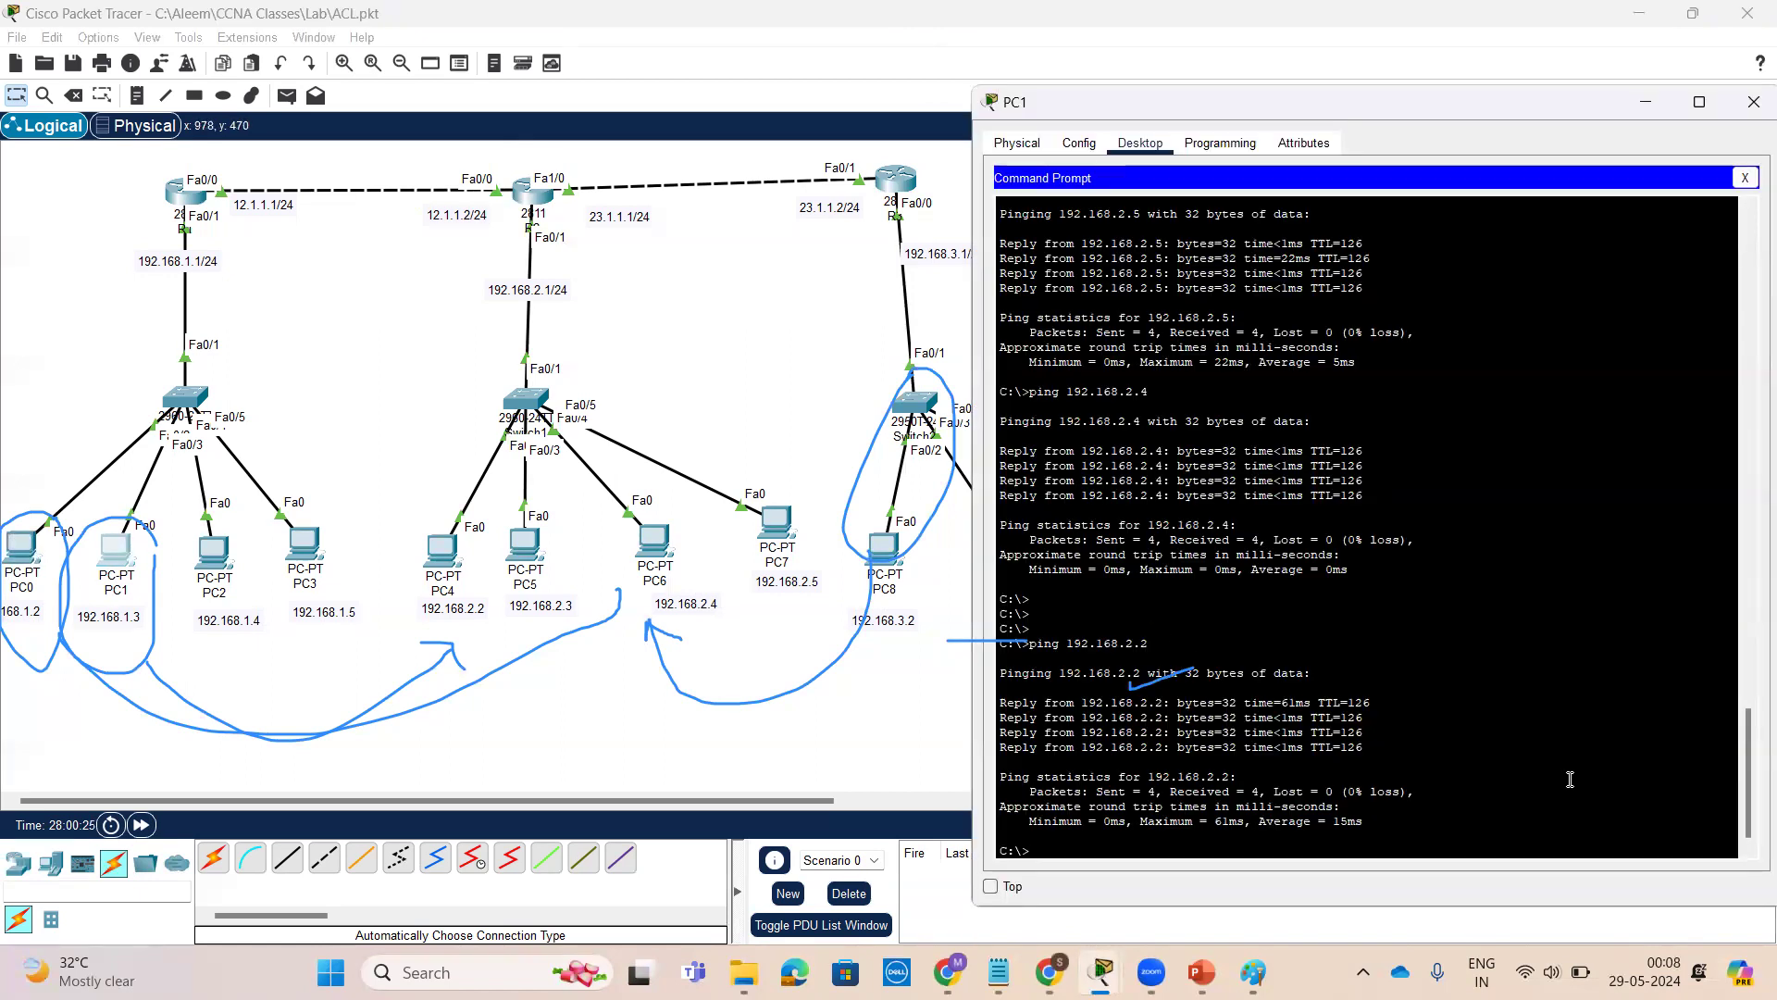
pyautogui.press('Return')
pyautogui.press('Return')
pyautogui.press('Return')
pyautogui.press('Return')
pyautogui.press('Return')
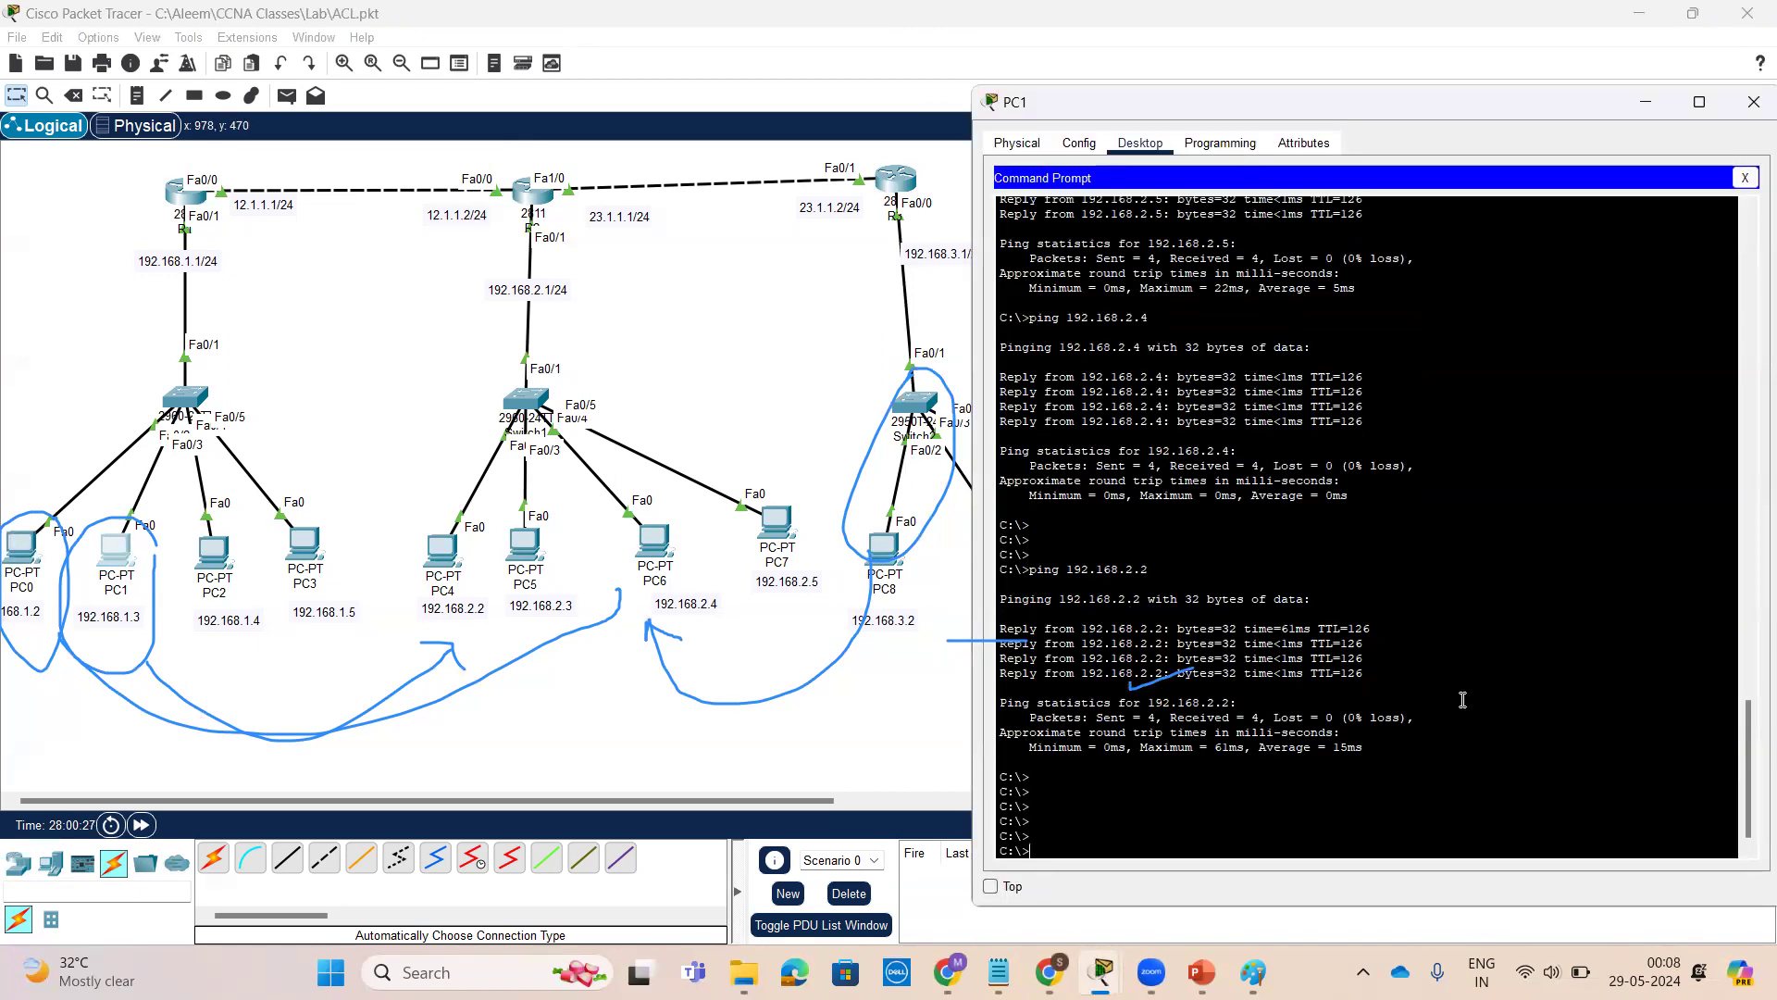
pyautogui.press('Up')
pyautogui.press('Return')
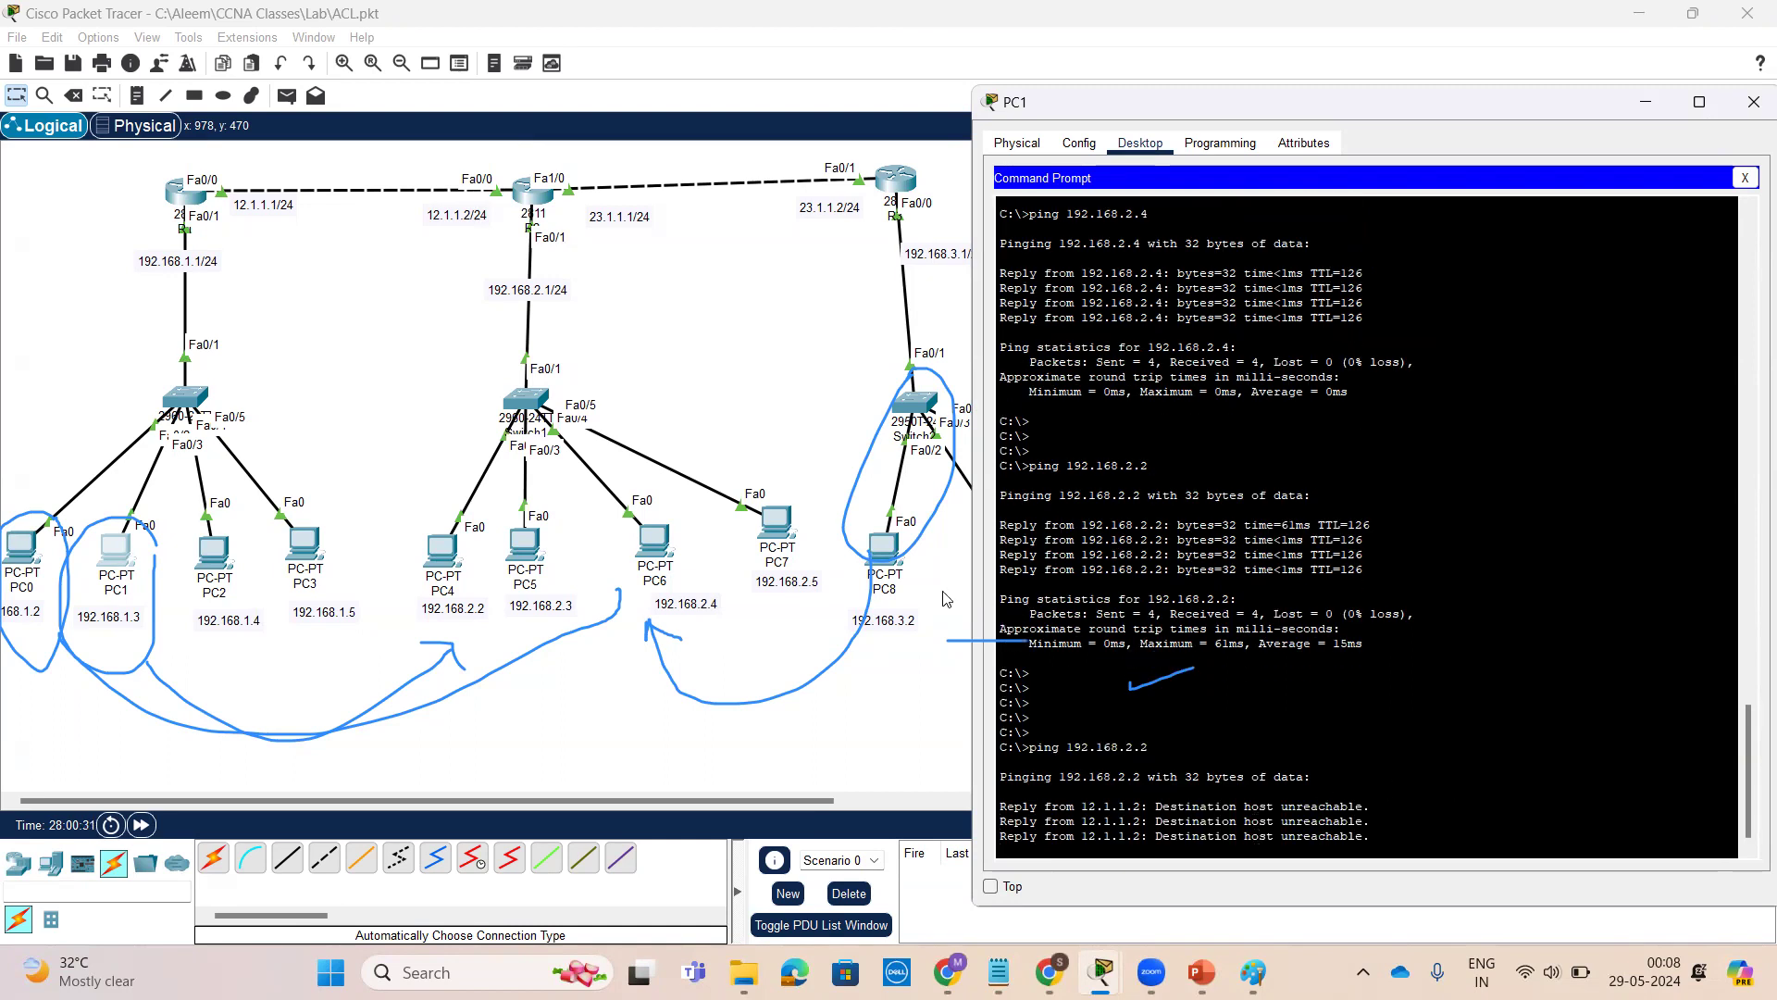
# From PC2's command prompt, ping 192.168.2.2
pyautogui.click(210, 553)
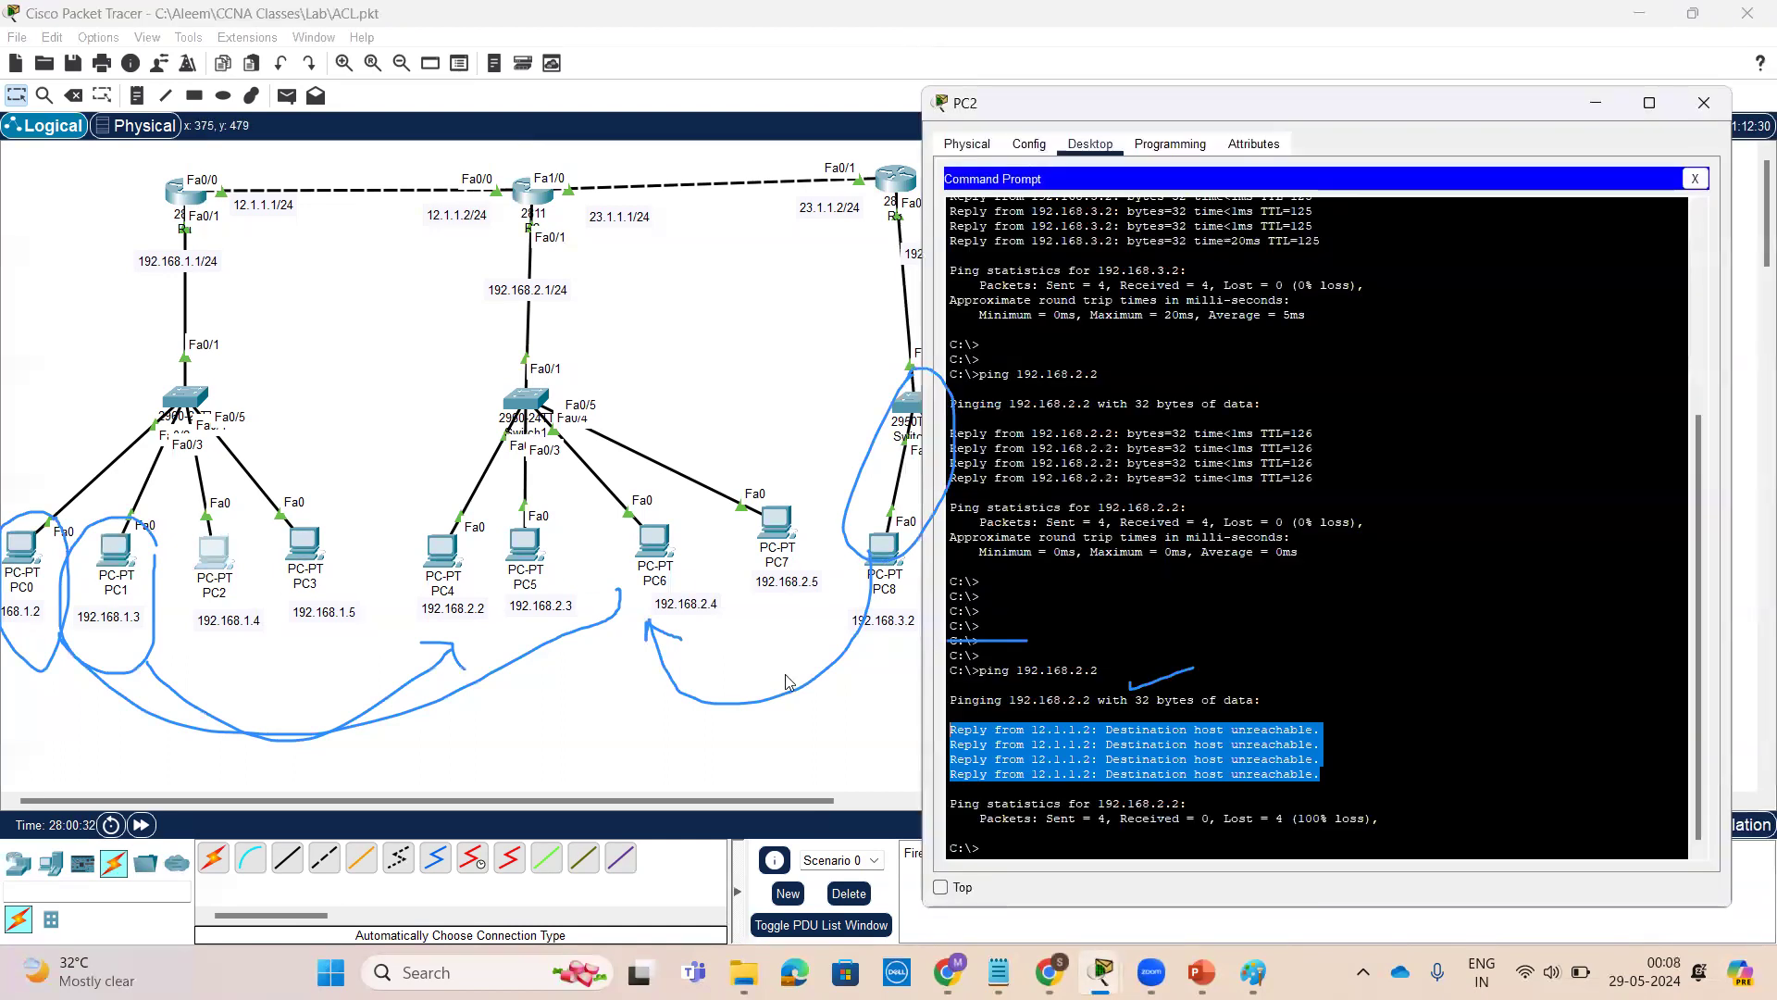
pyautogui.press('Return')
pyautogui.press('Return')
pyautogui.press('Return')
pyautogui.press('Return')
pyautogui.press('Return')
pyautogui.write('ping 192.168.2.2')
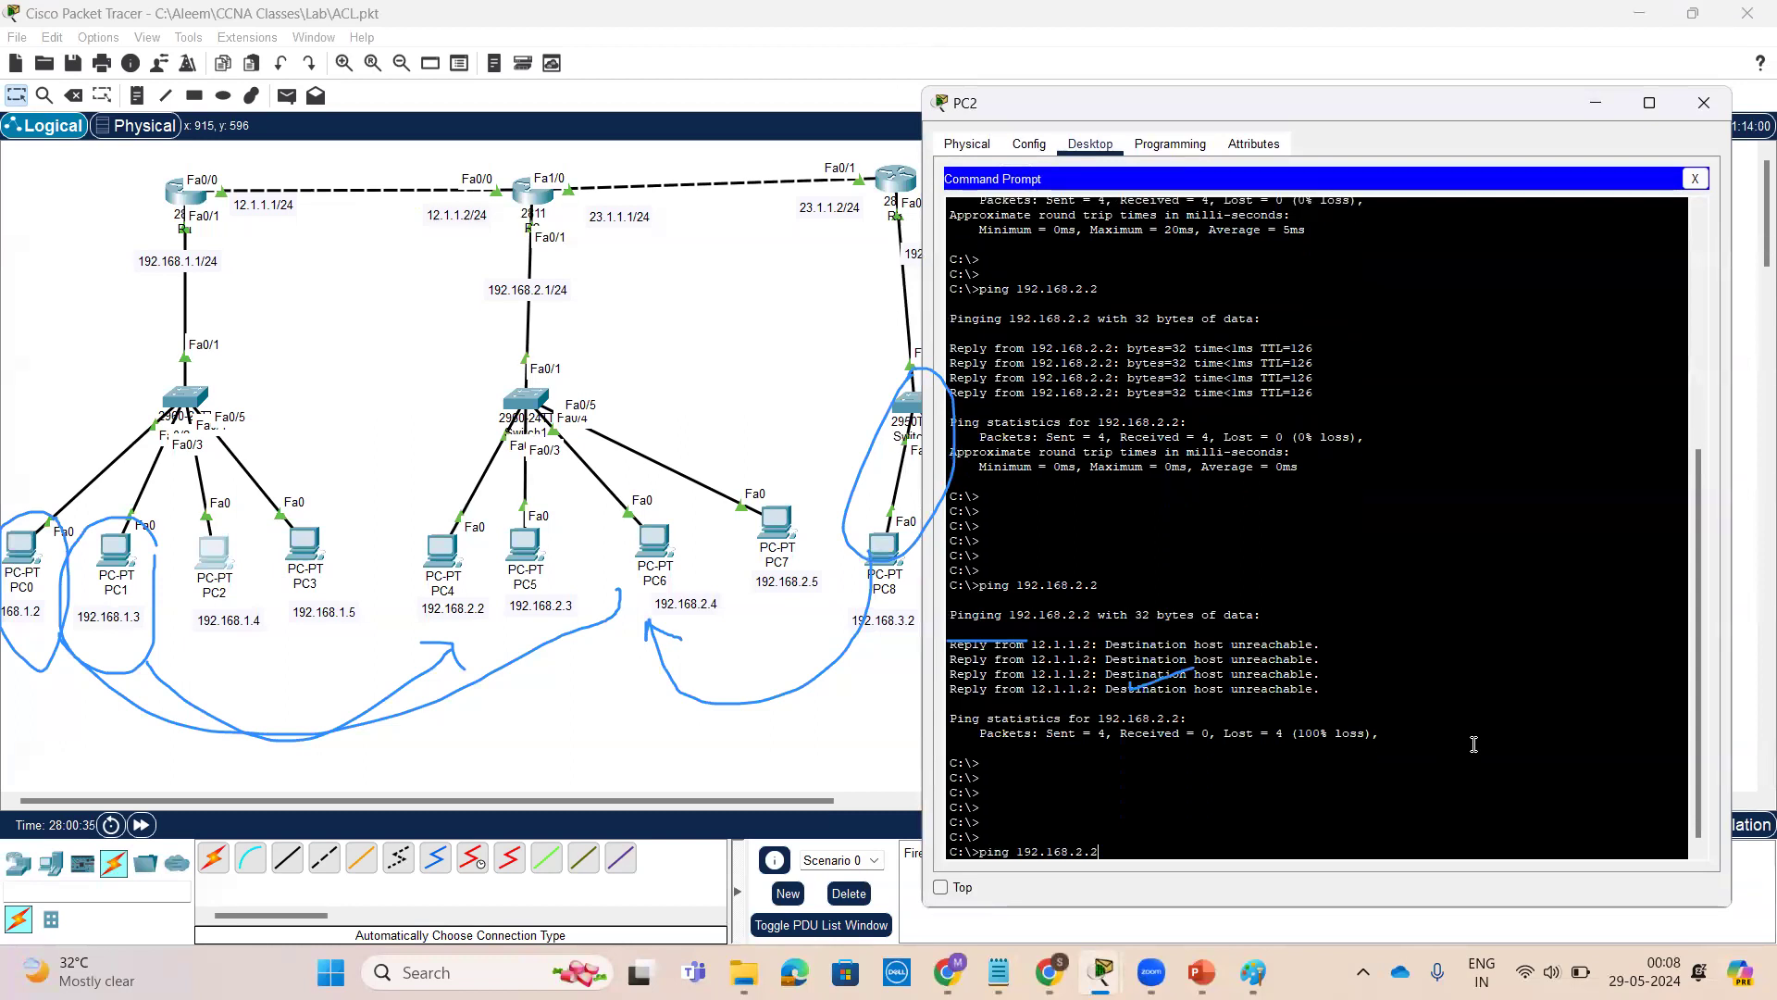
pyautogui.press('Return')
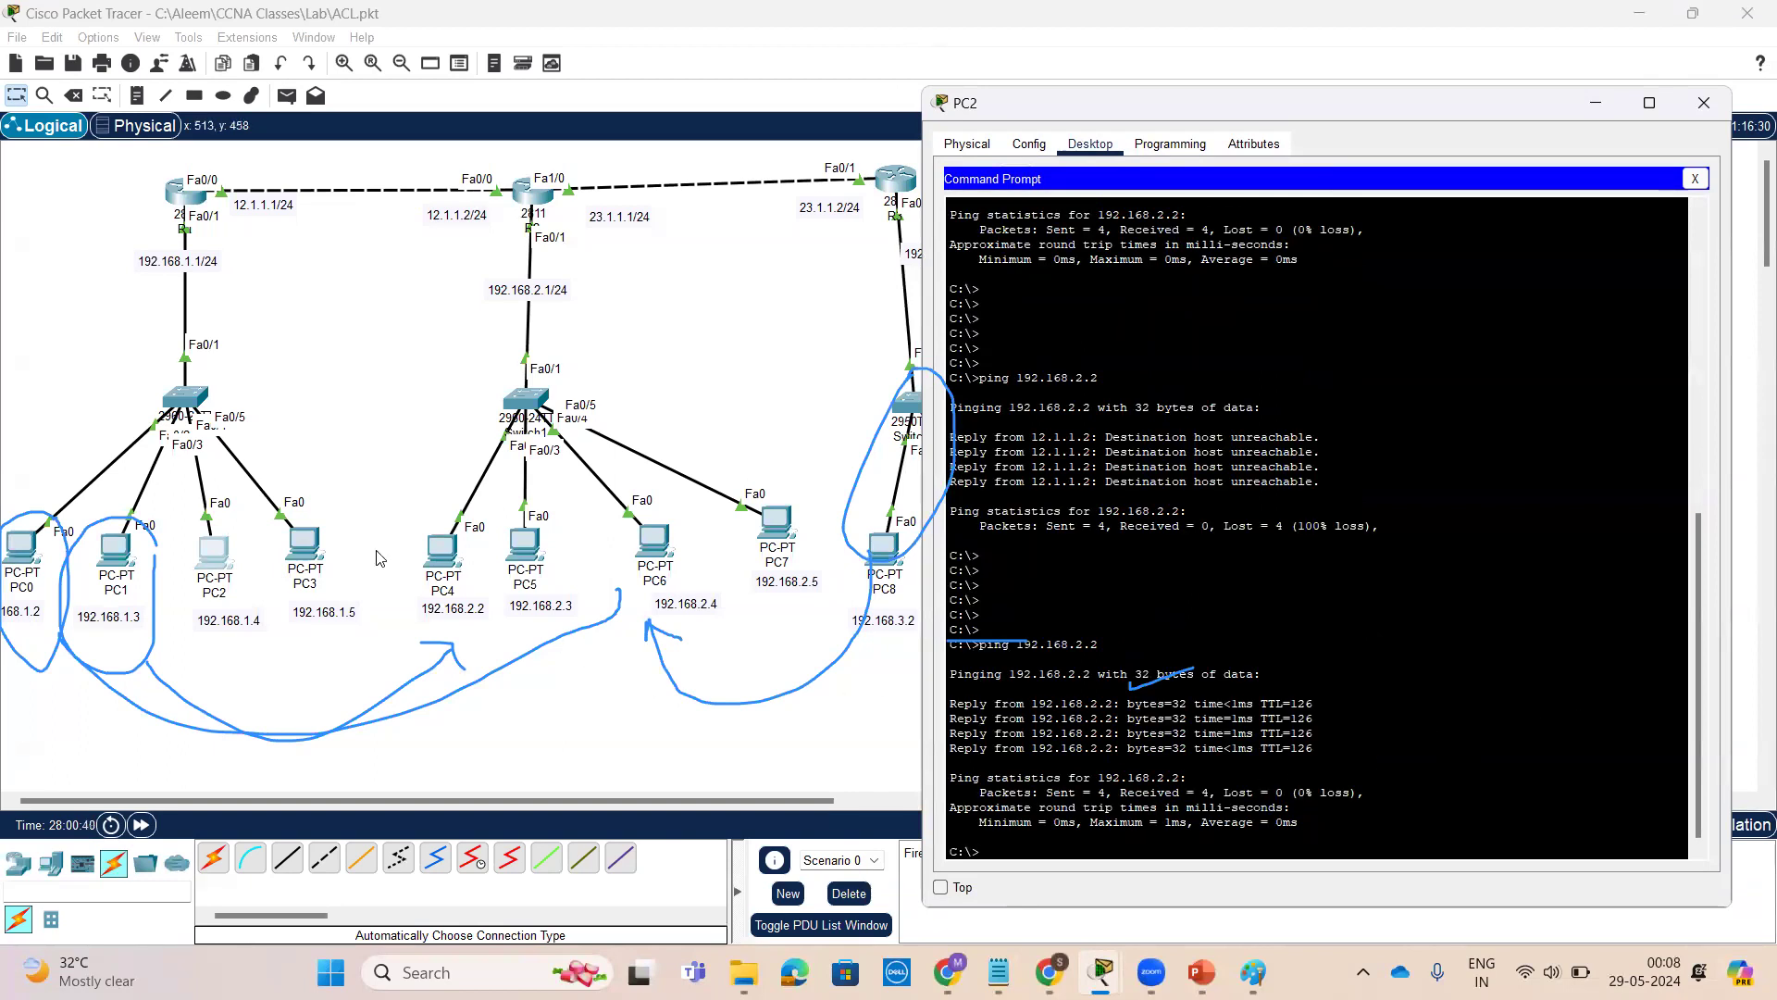
# From PC3's command prompt, repeat the ping to 192.168.2.2
pyautogui.click(309, 551)
pyautogui.press('Return')
pyautogui.press('Return')
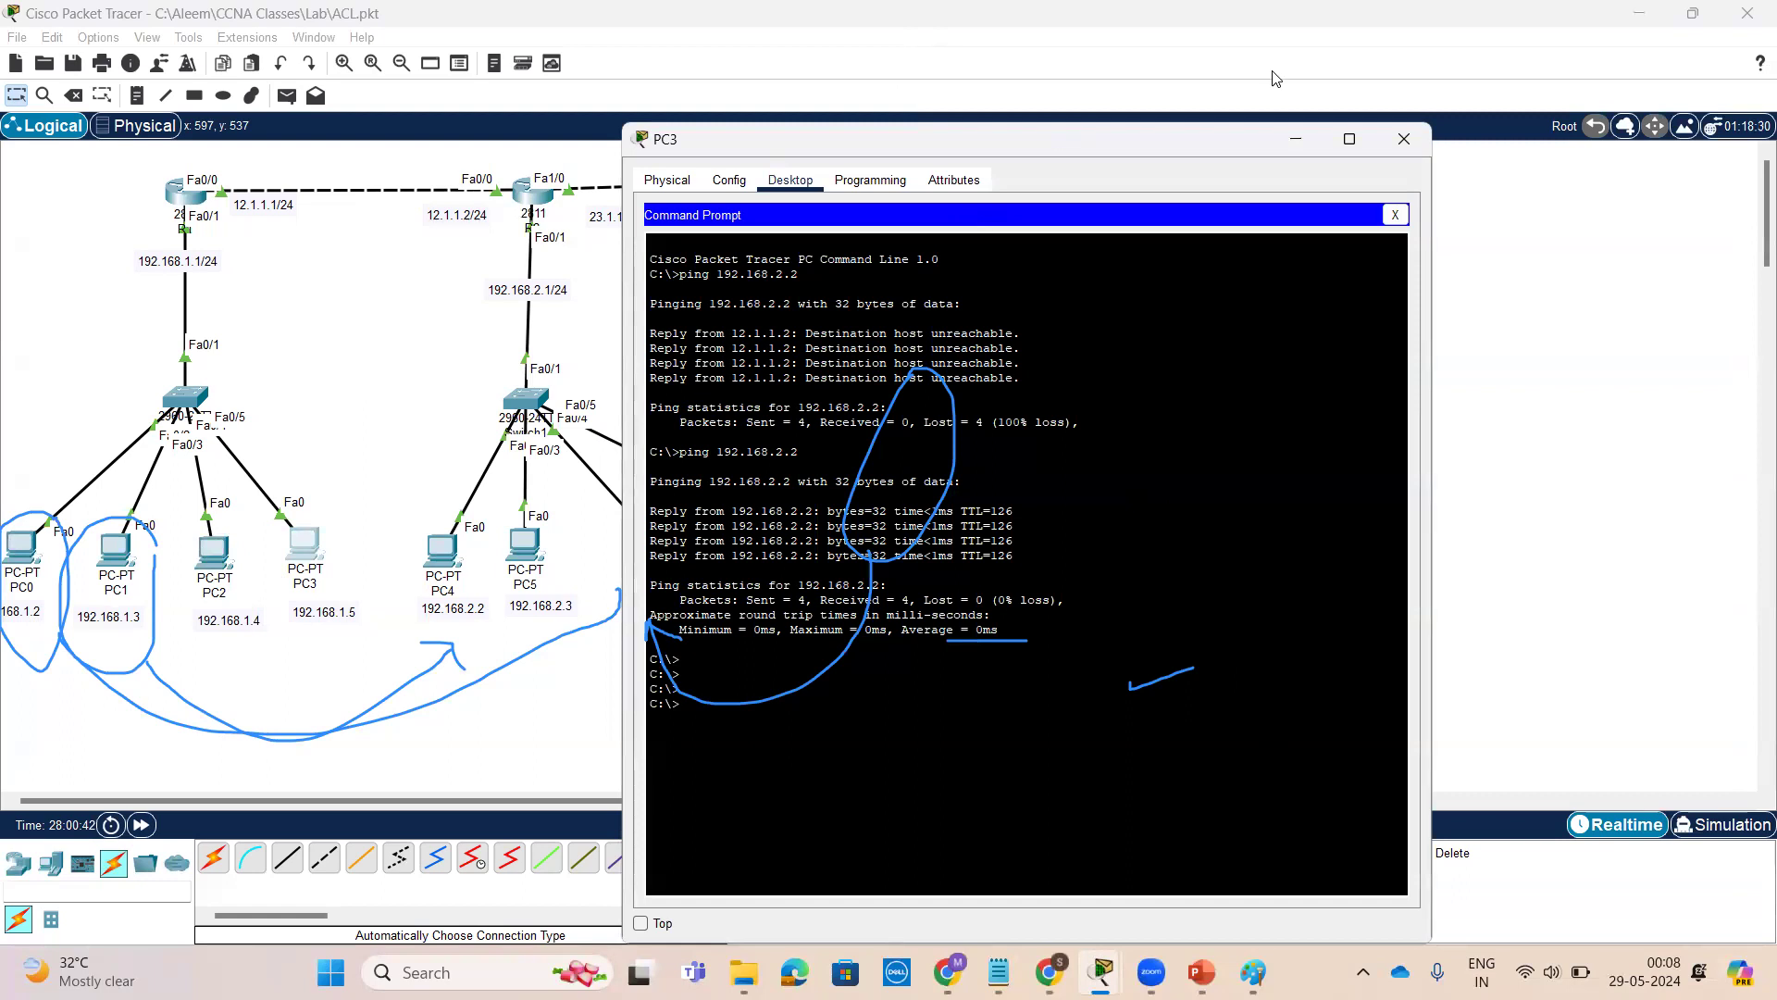
pyautogui.press('Escape')
pyautogui.press('Return')
pyautogui.press('Return')
pyautogui.press('Return')
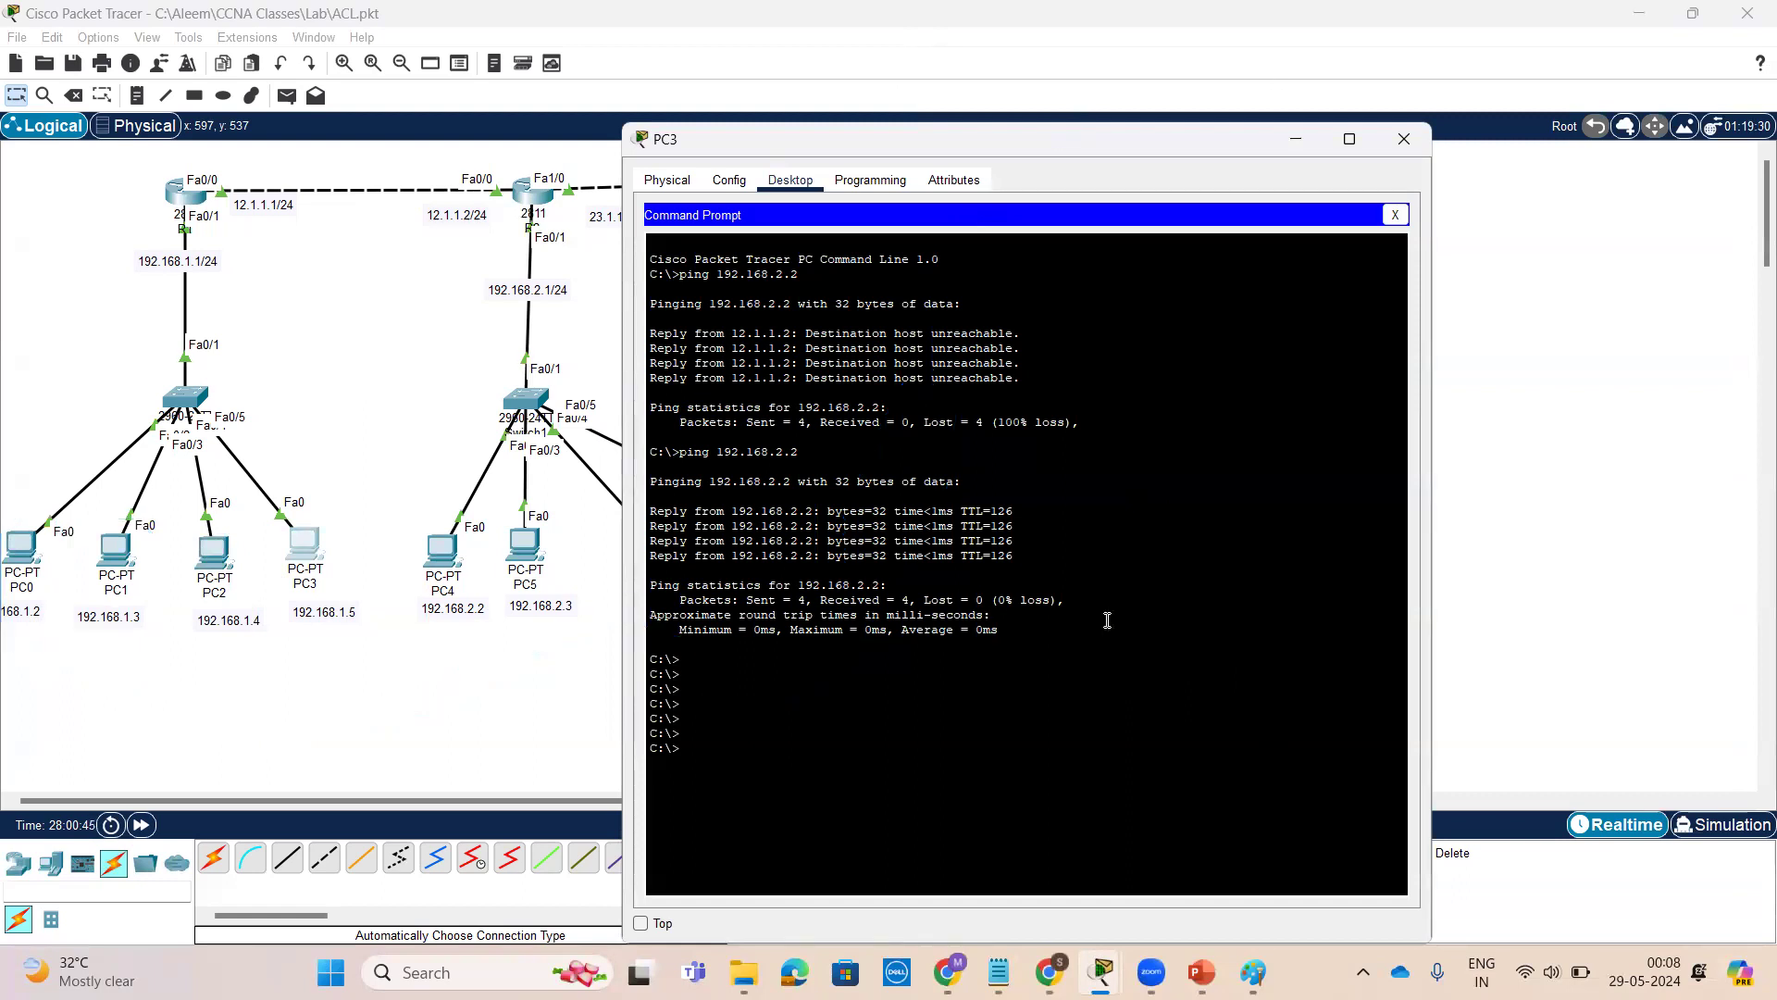
pyautogui.press('Up')
pyautogui.press('Return')
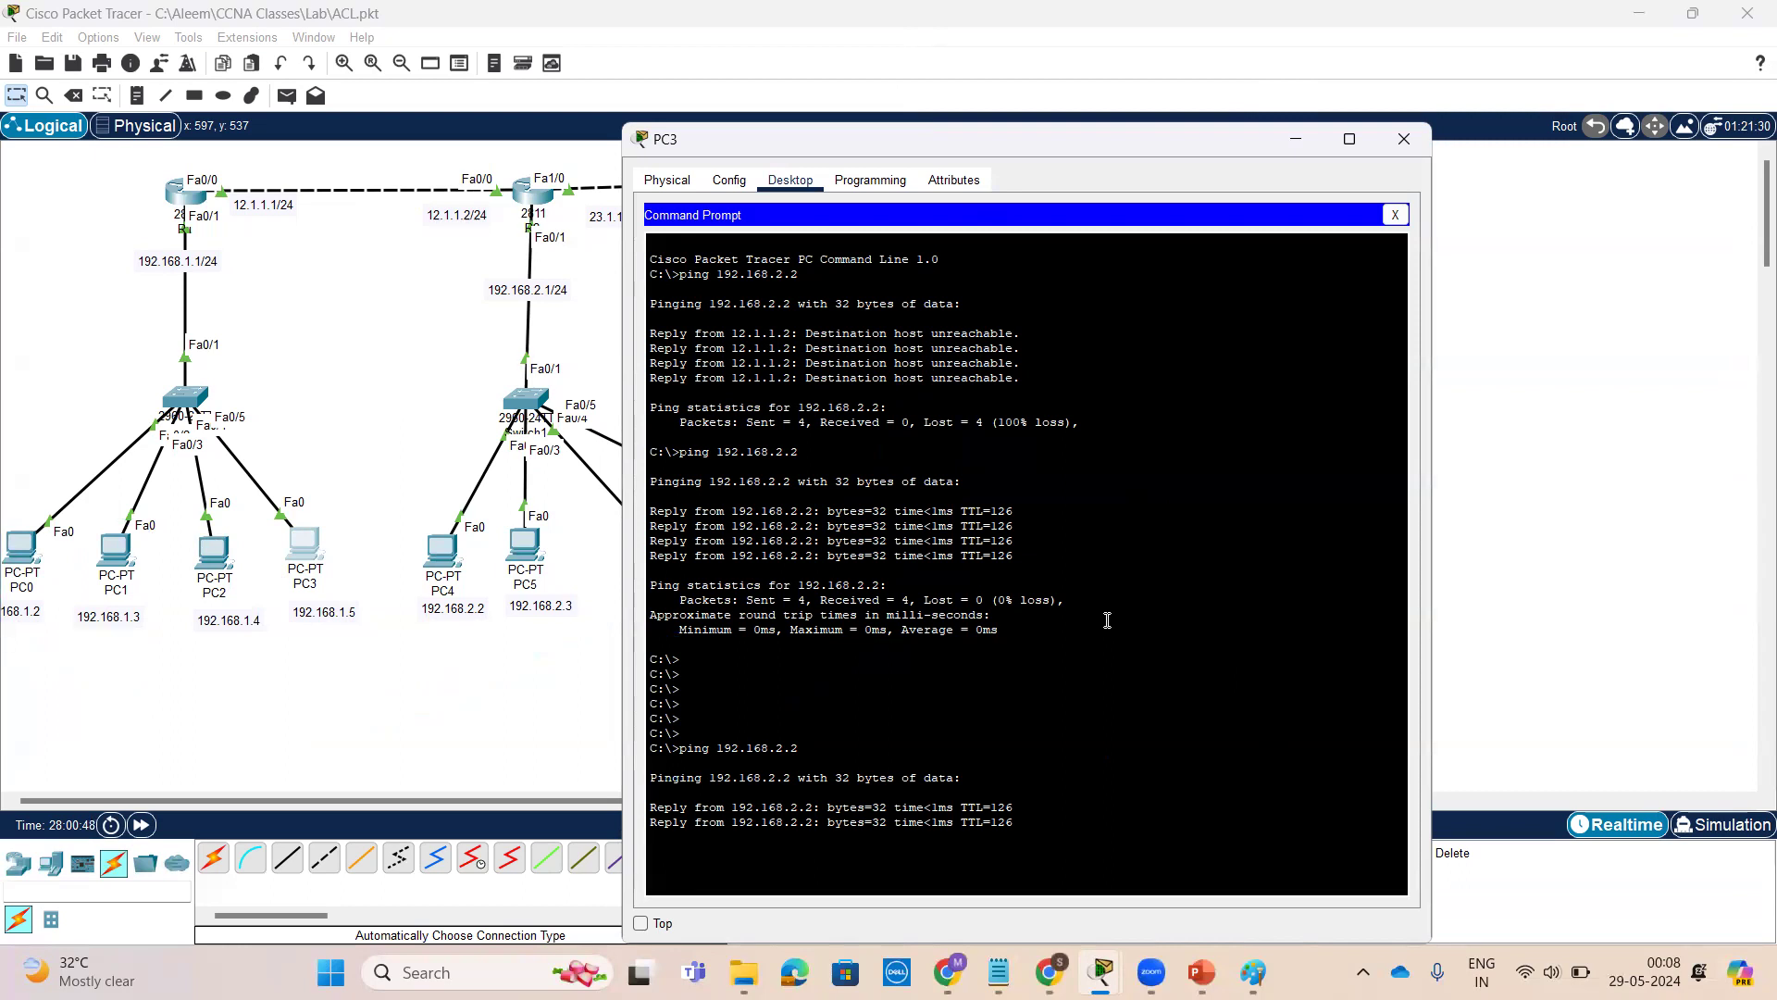
# From PC3's command prompt, ping 192.168.2.3
pyautogui.press('Up')
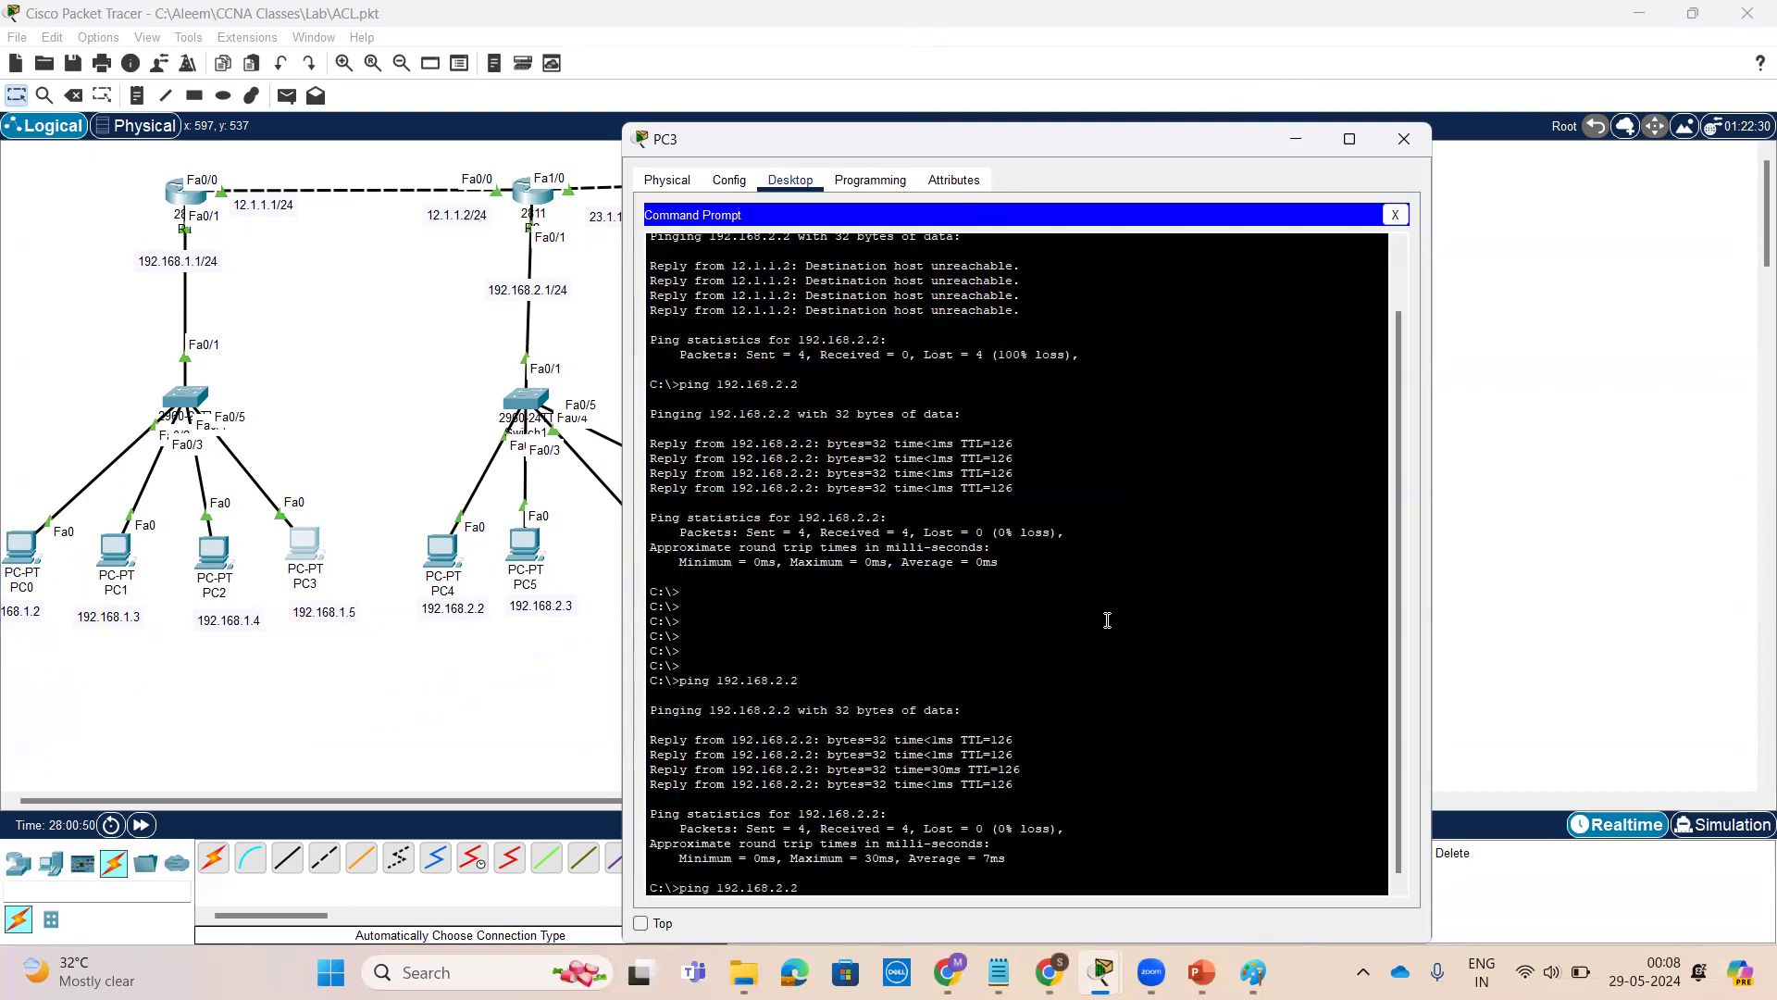
pyautogui.write('3')
pyautogui.press('Return')
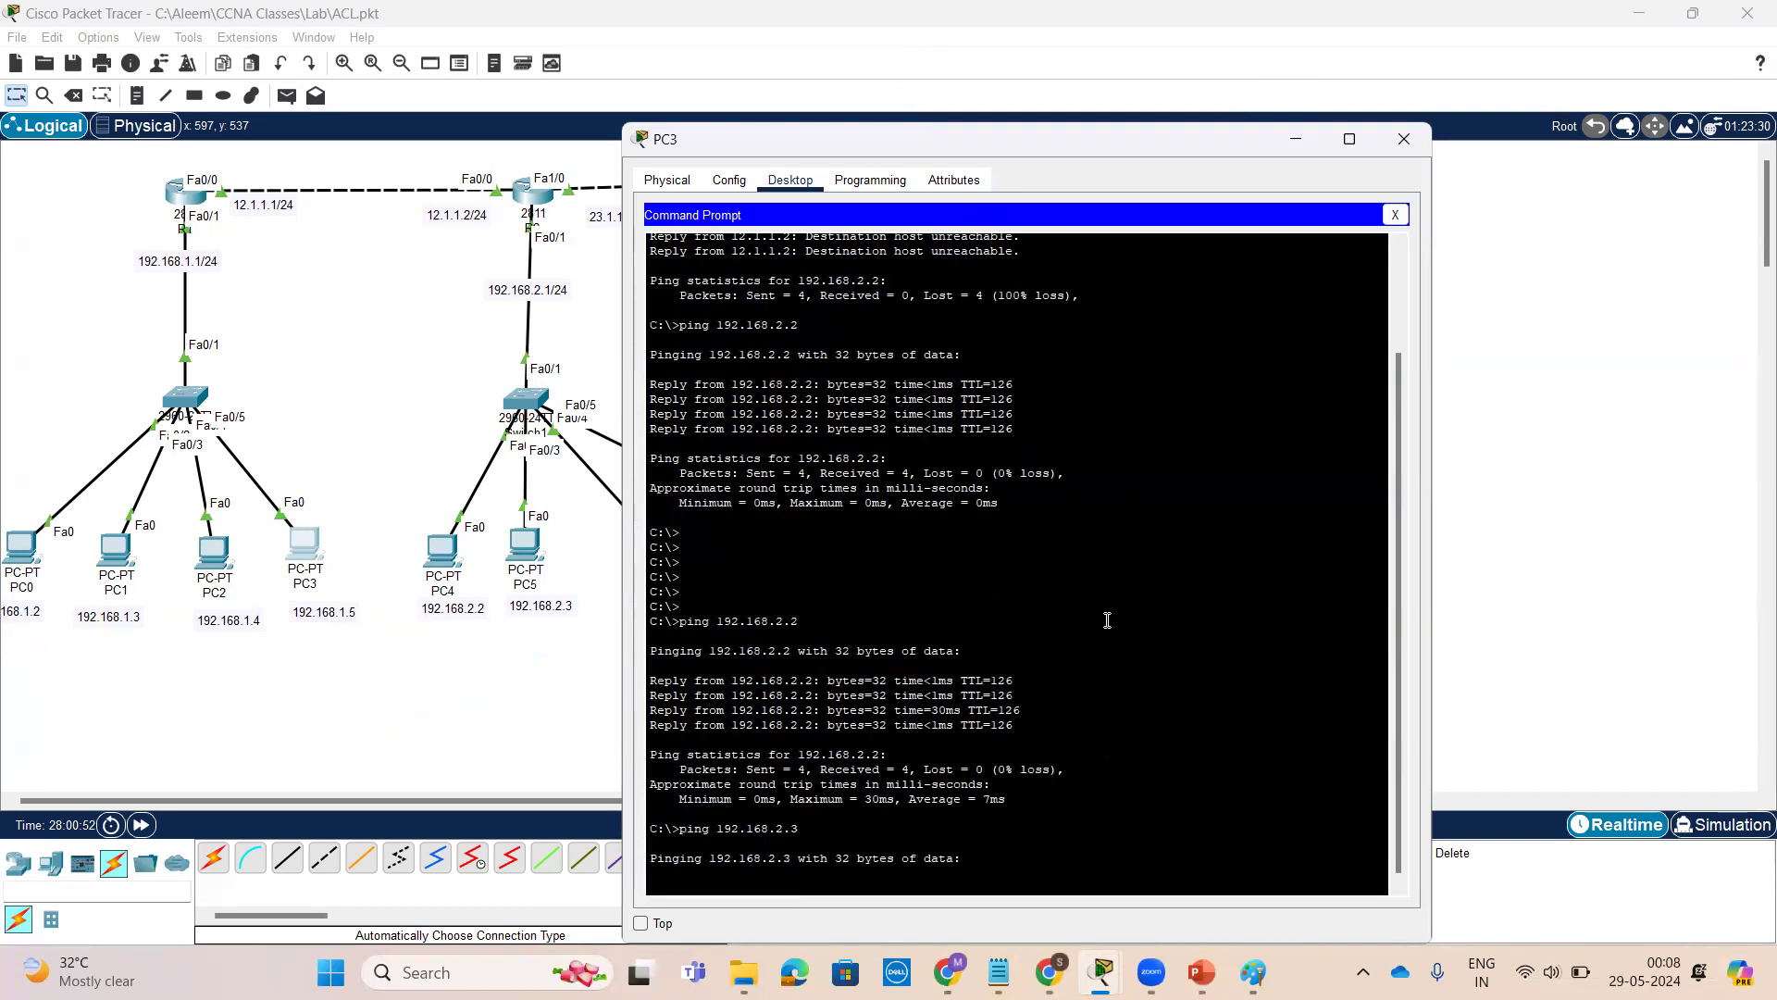
pyautogui.moveTo(1064, 135); pyautogui.dragTo(1299, 99)
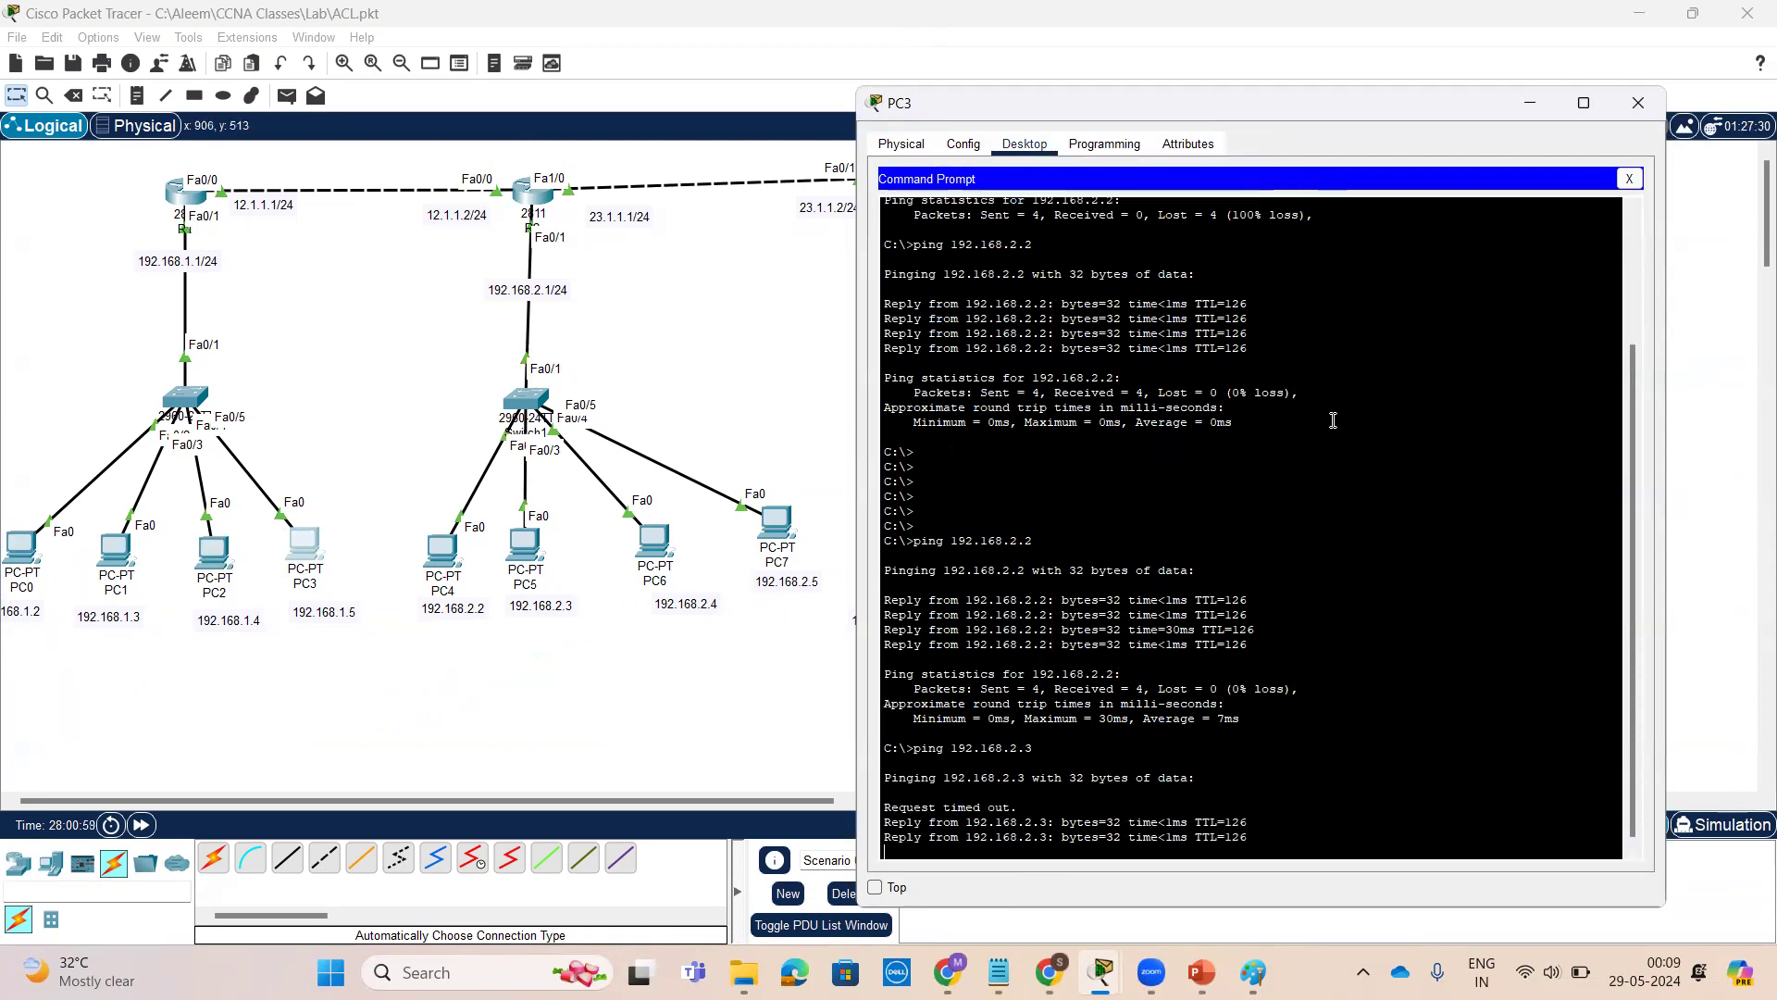
# Close PC3's window and, from PC8's command prompt, repeat the ping to 192.168.2.5
pyautogui.click(1530, 103)
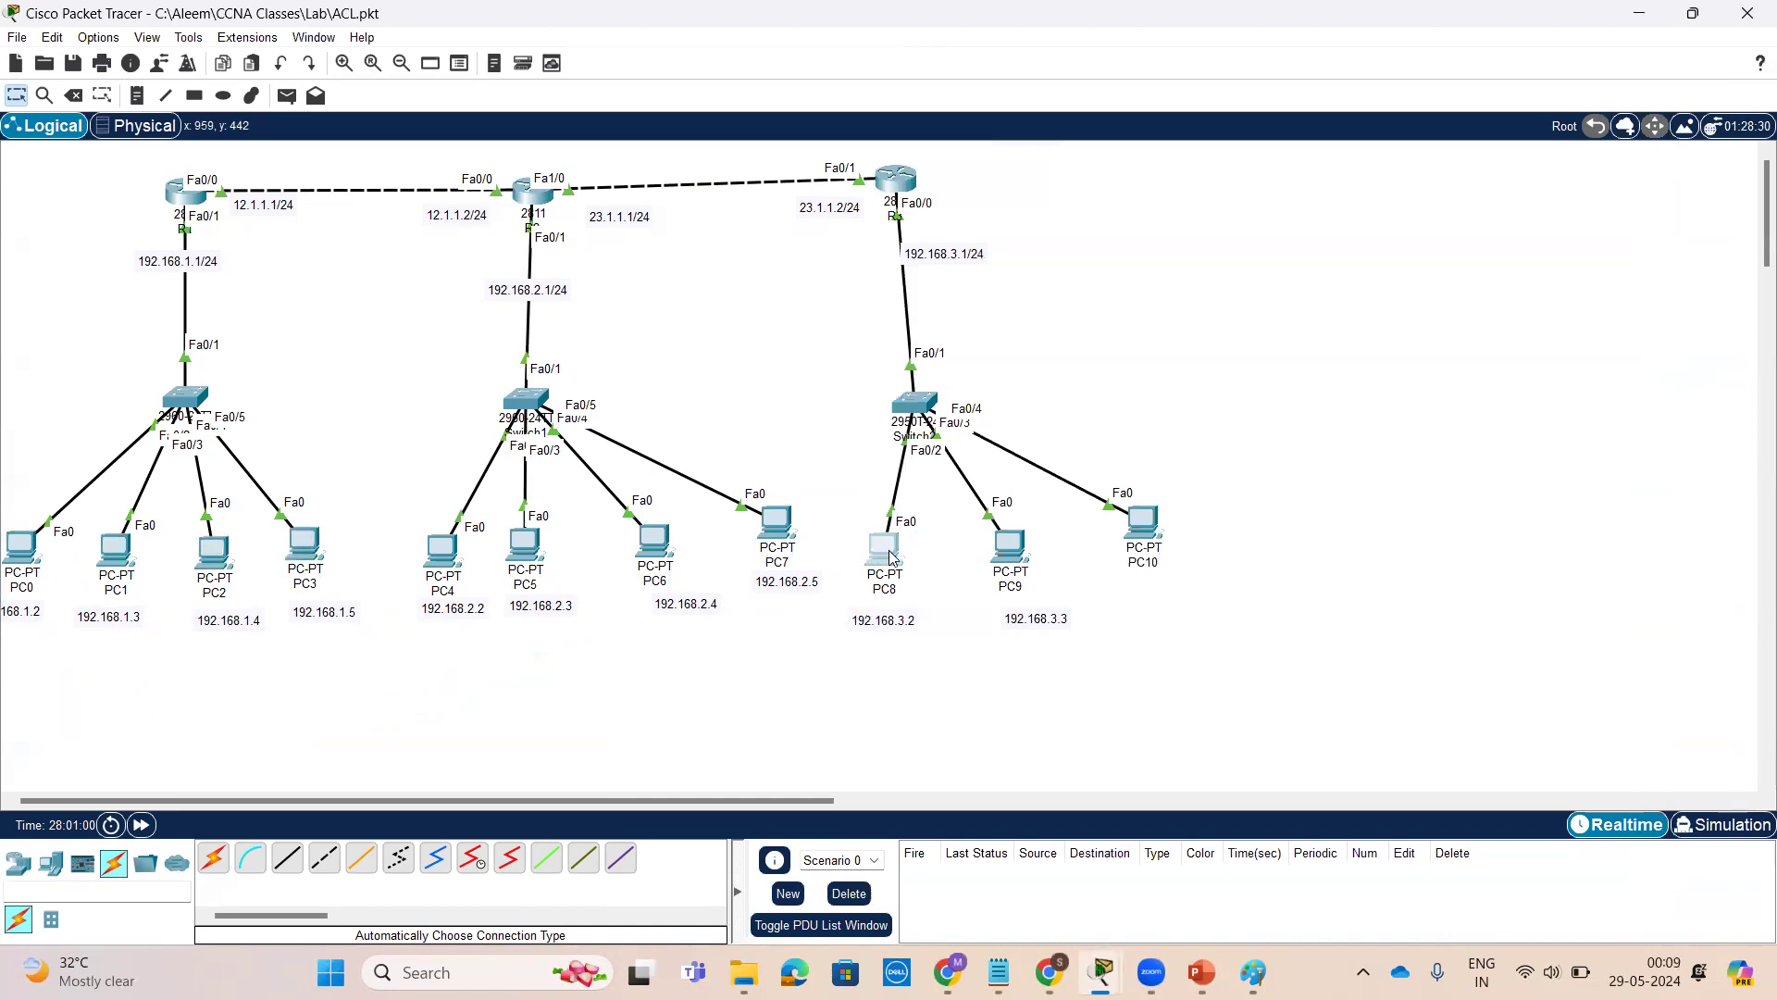
pyautogui.click(889, 549)
pyautogui.press('Return')
pyautogui.press('Return')
pyautogui.press('Return')
pyautogui.press('Return')
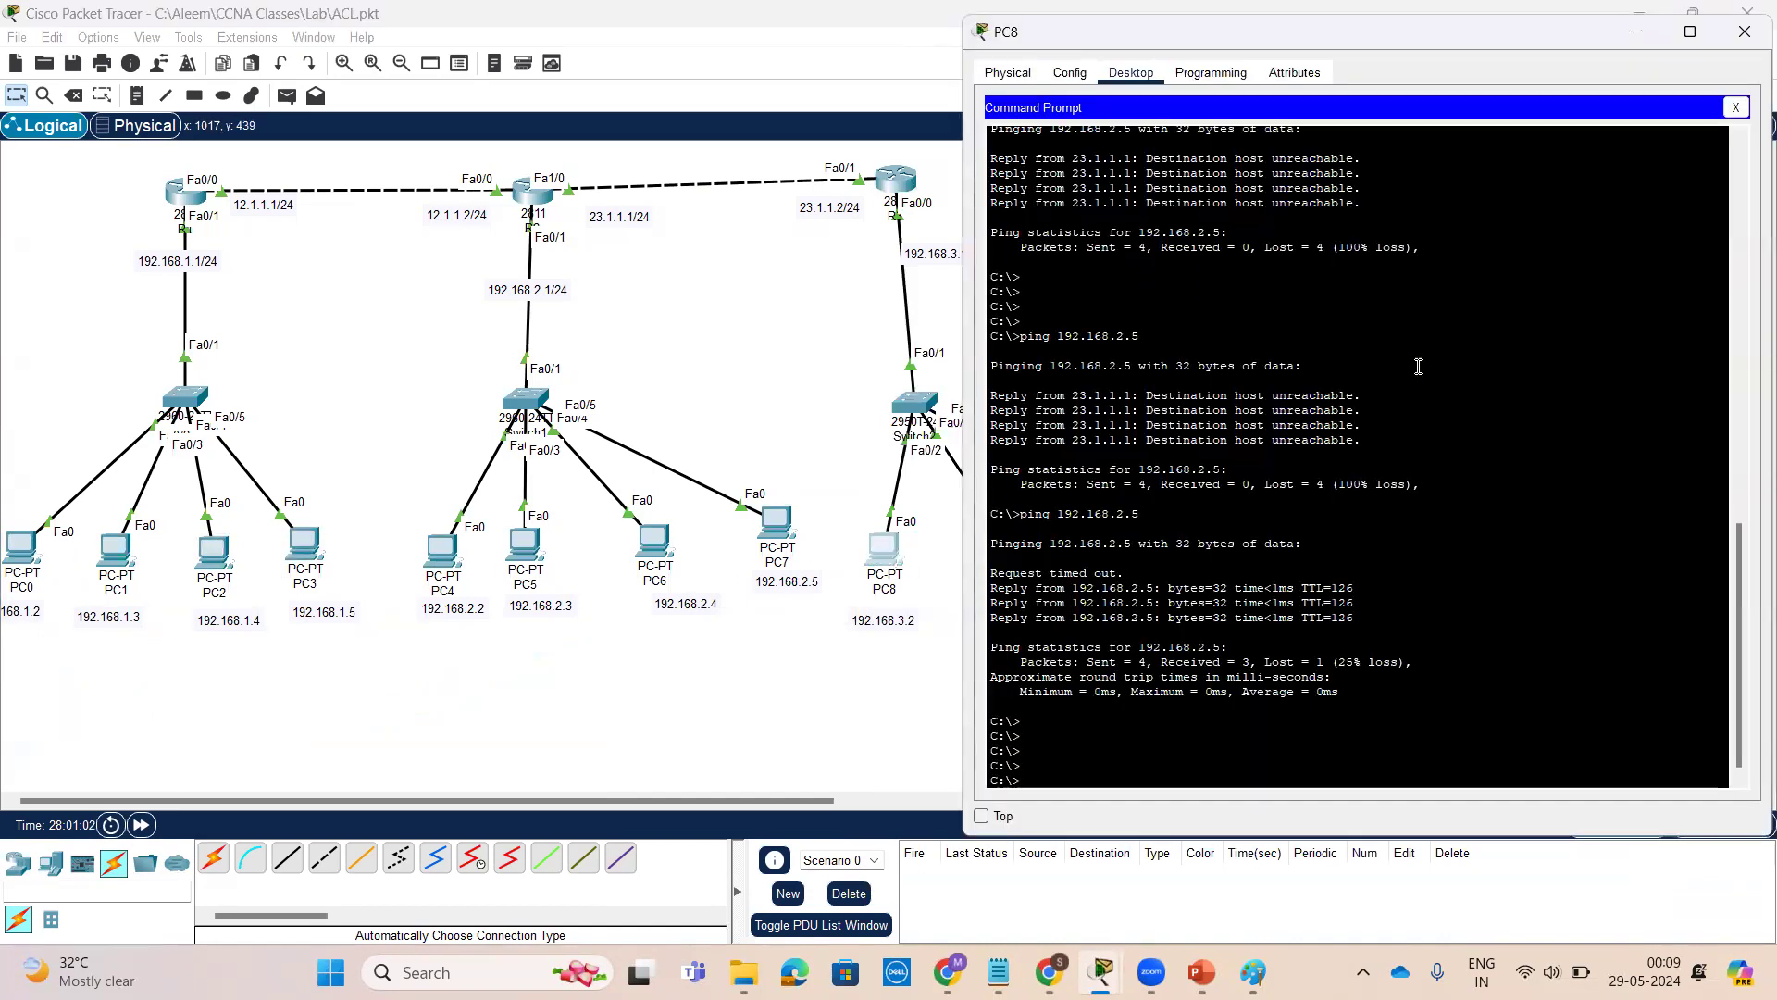
pyautogui.press('Up')
pyautogui.press('Return')
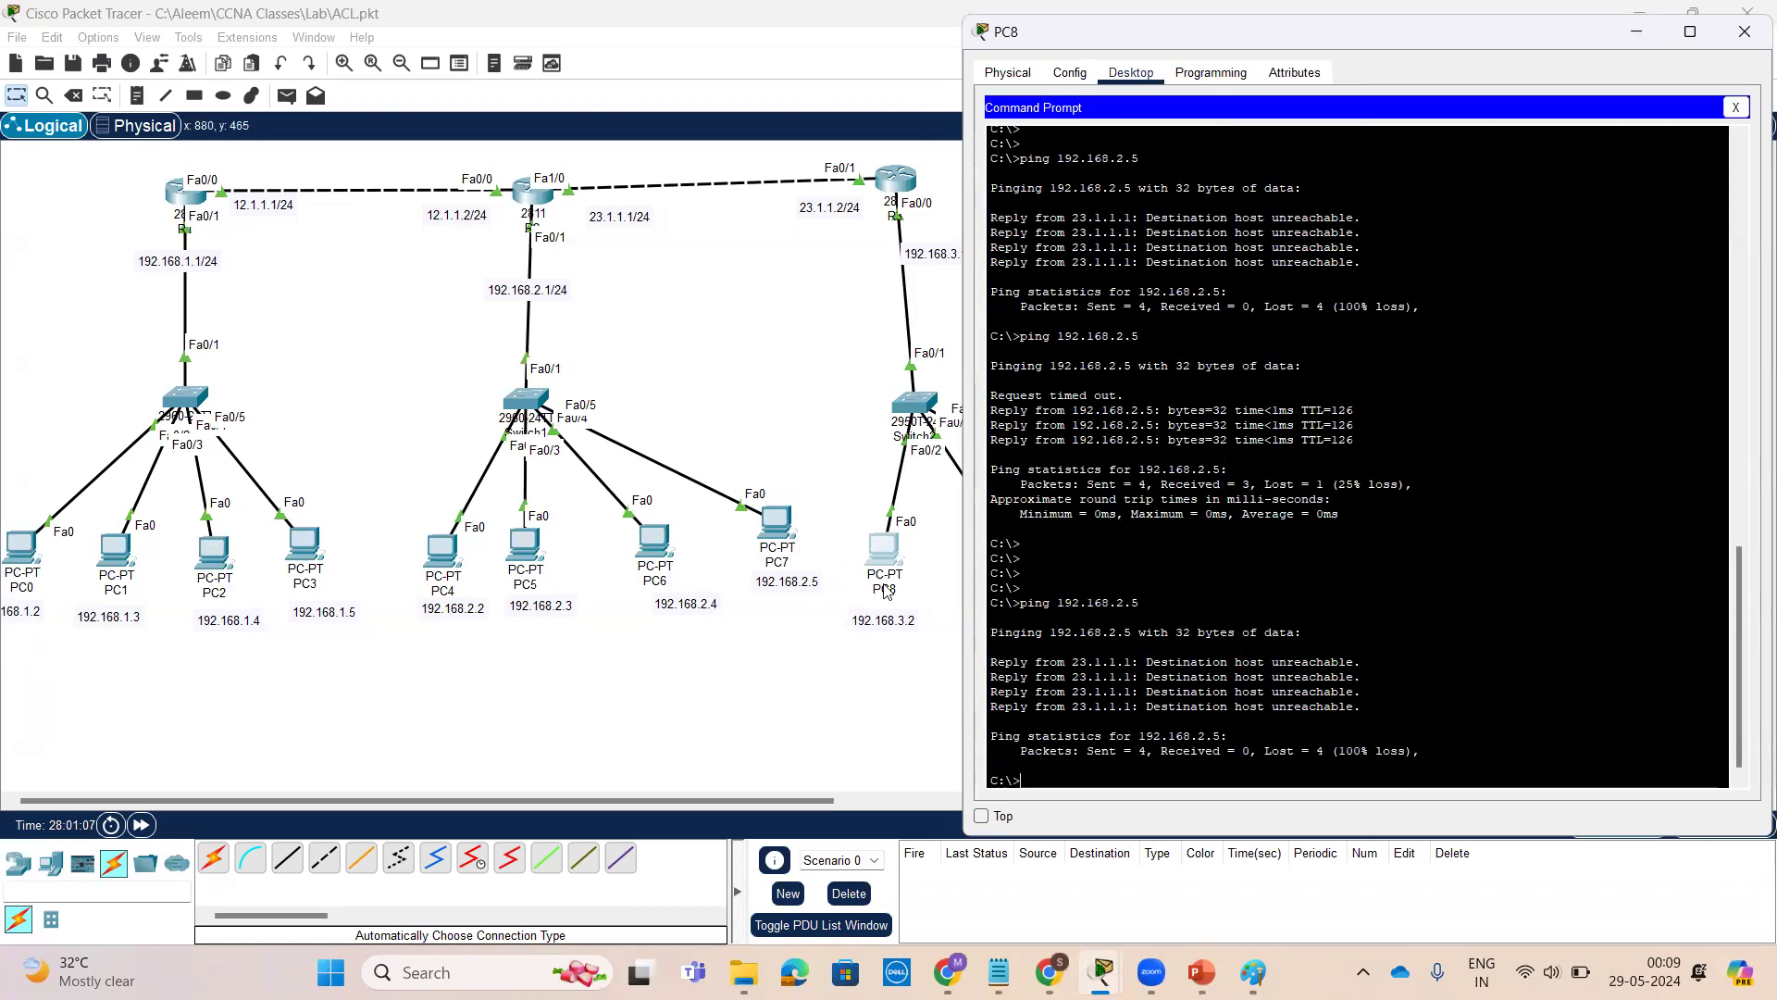
# From PC9's command prompt, repeat the ping to 192.168.1.3
pyautogui.click(961, 541)
pyautogui.click(1014, 554)
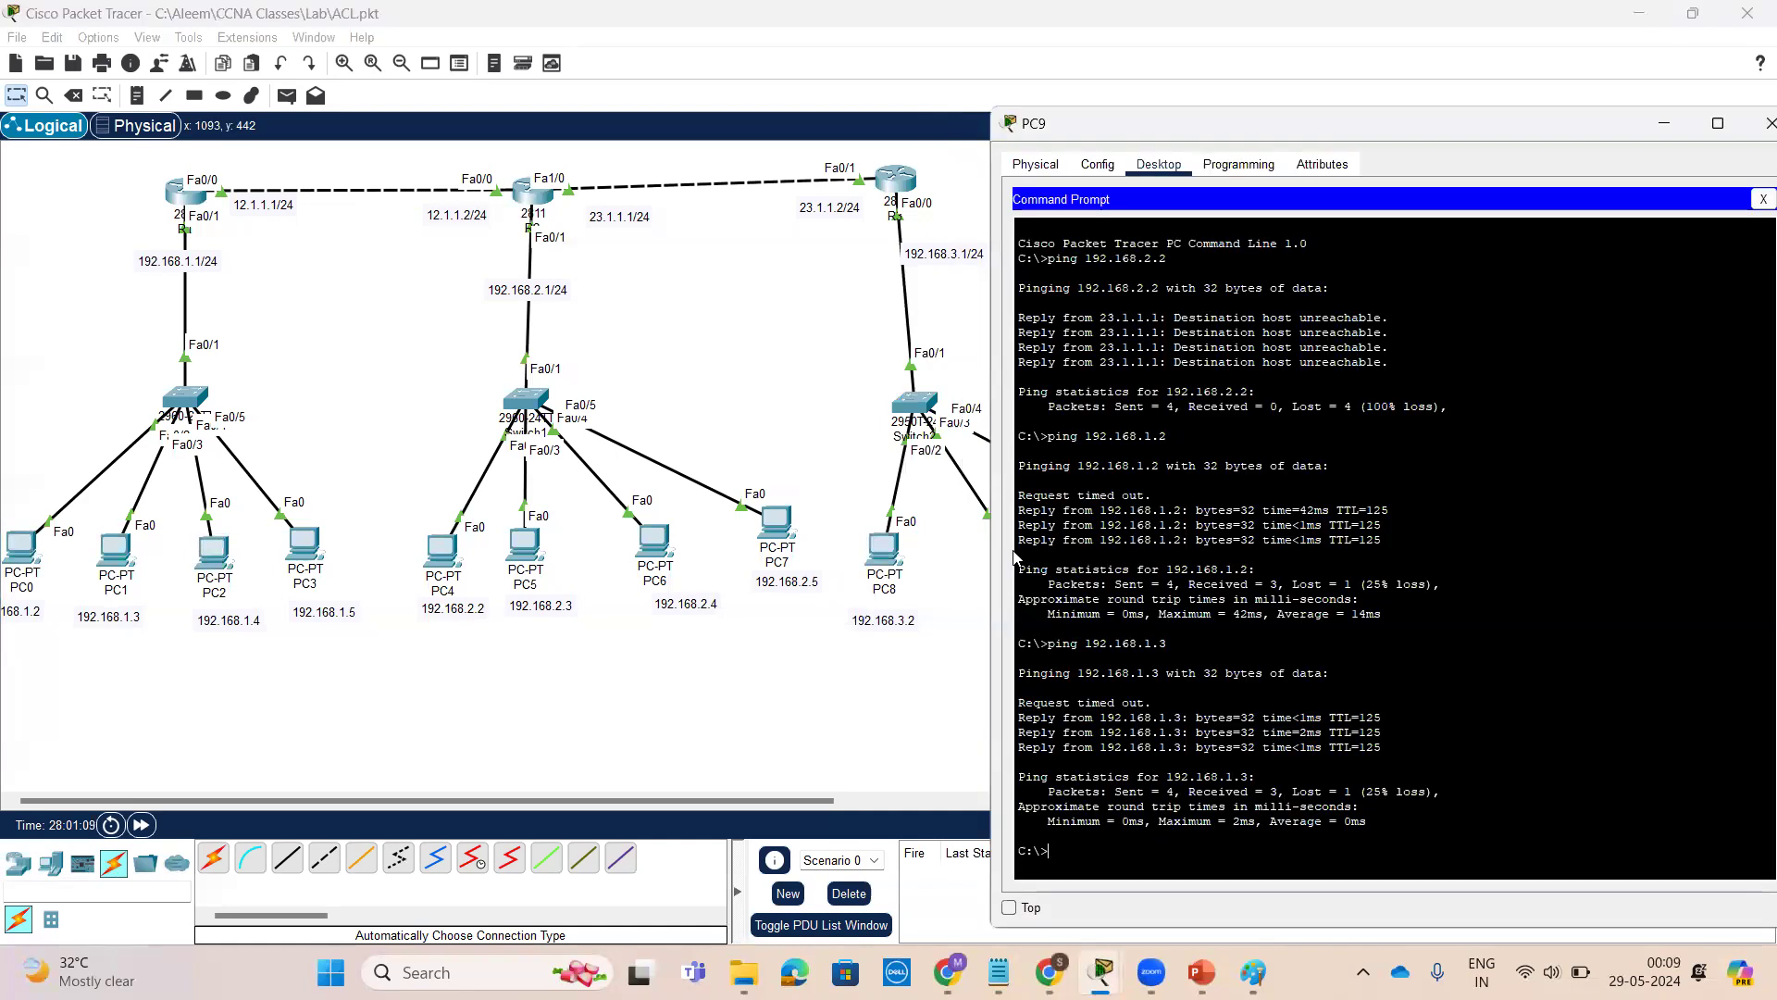
pyautogui.press('Return')
pyautogui.press('Return')
pyautogui.press('Return')
pyautogui.press('Up')
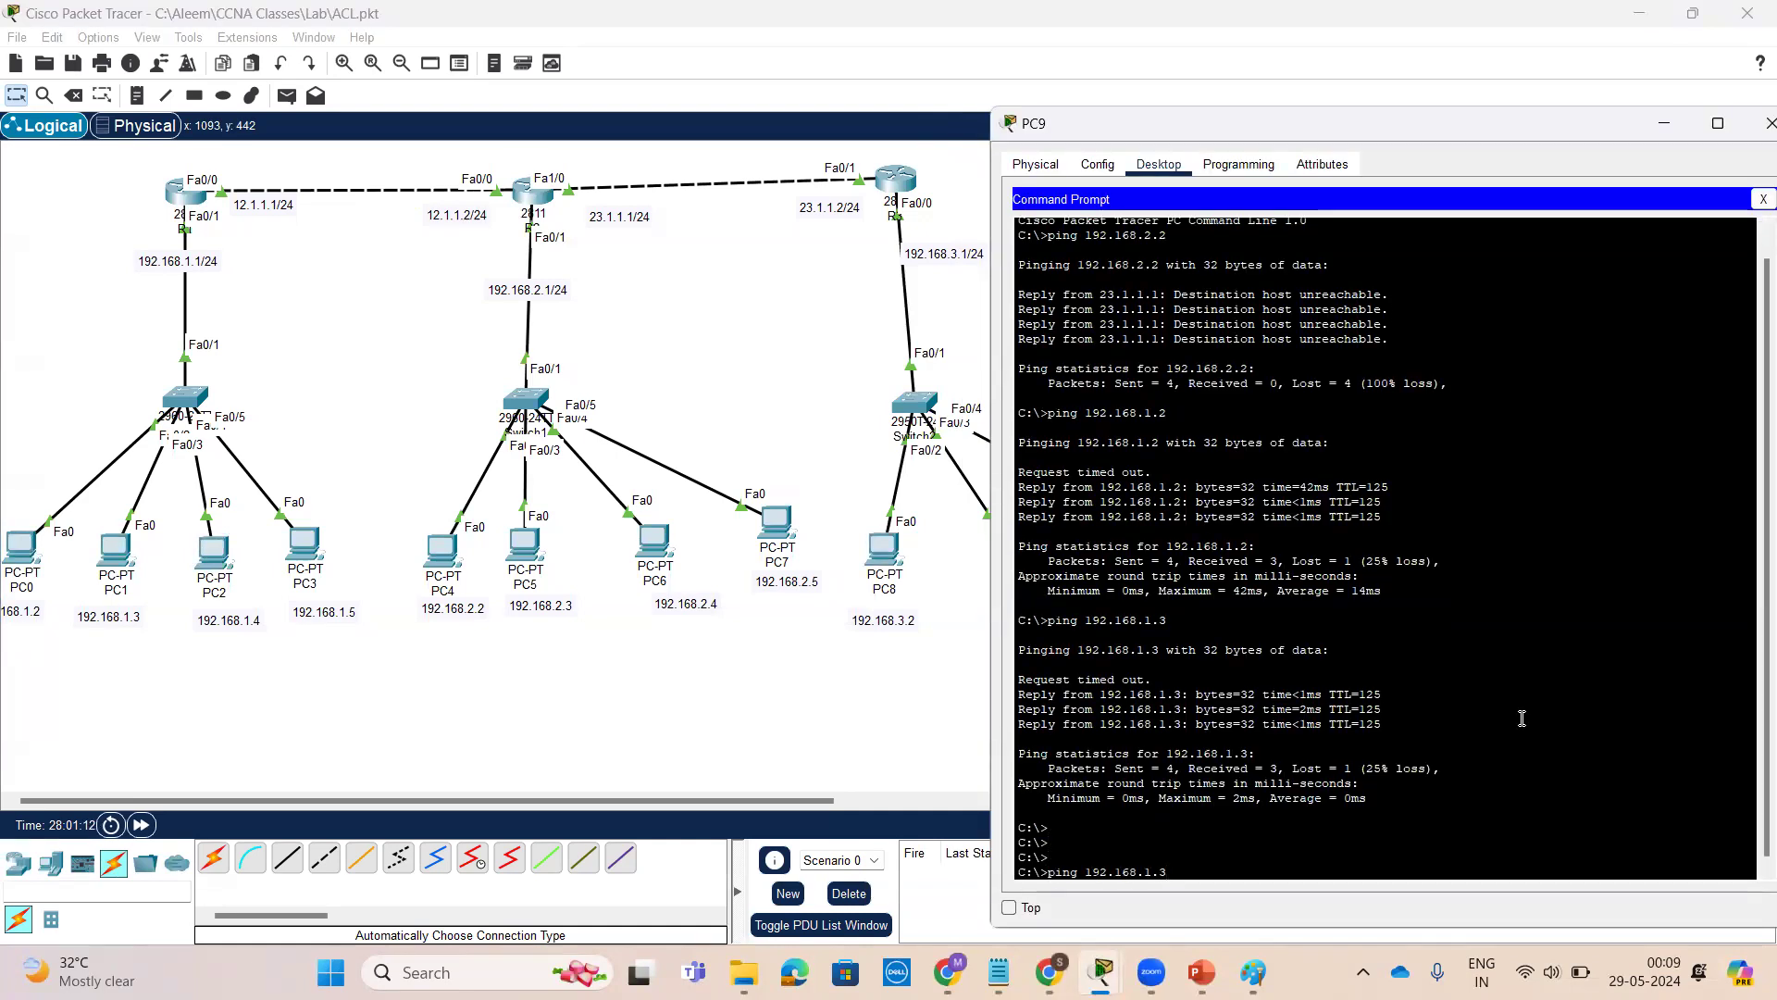
pyautogui.press('Return')
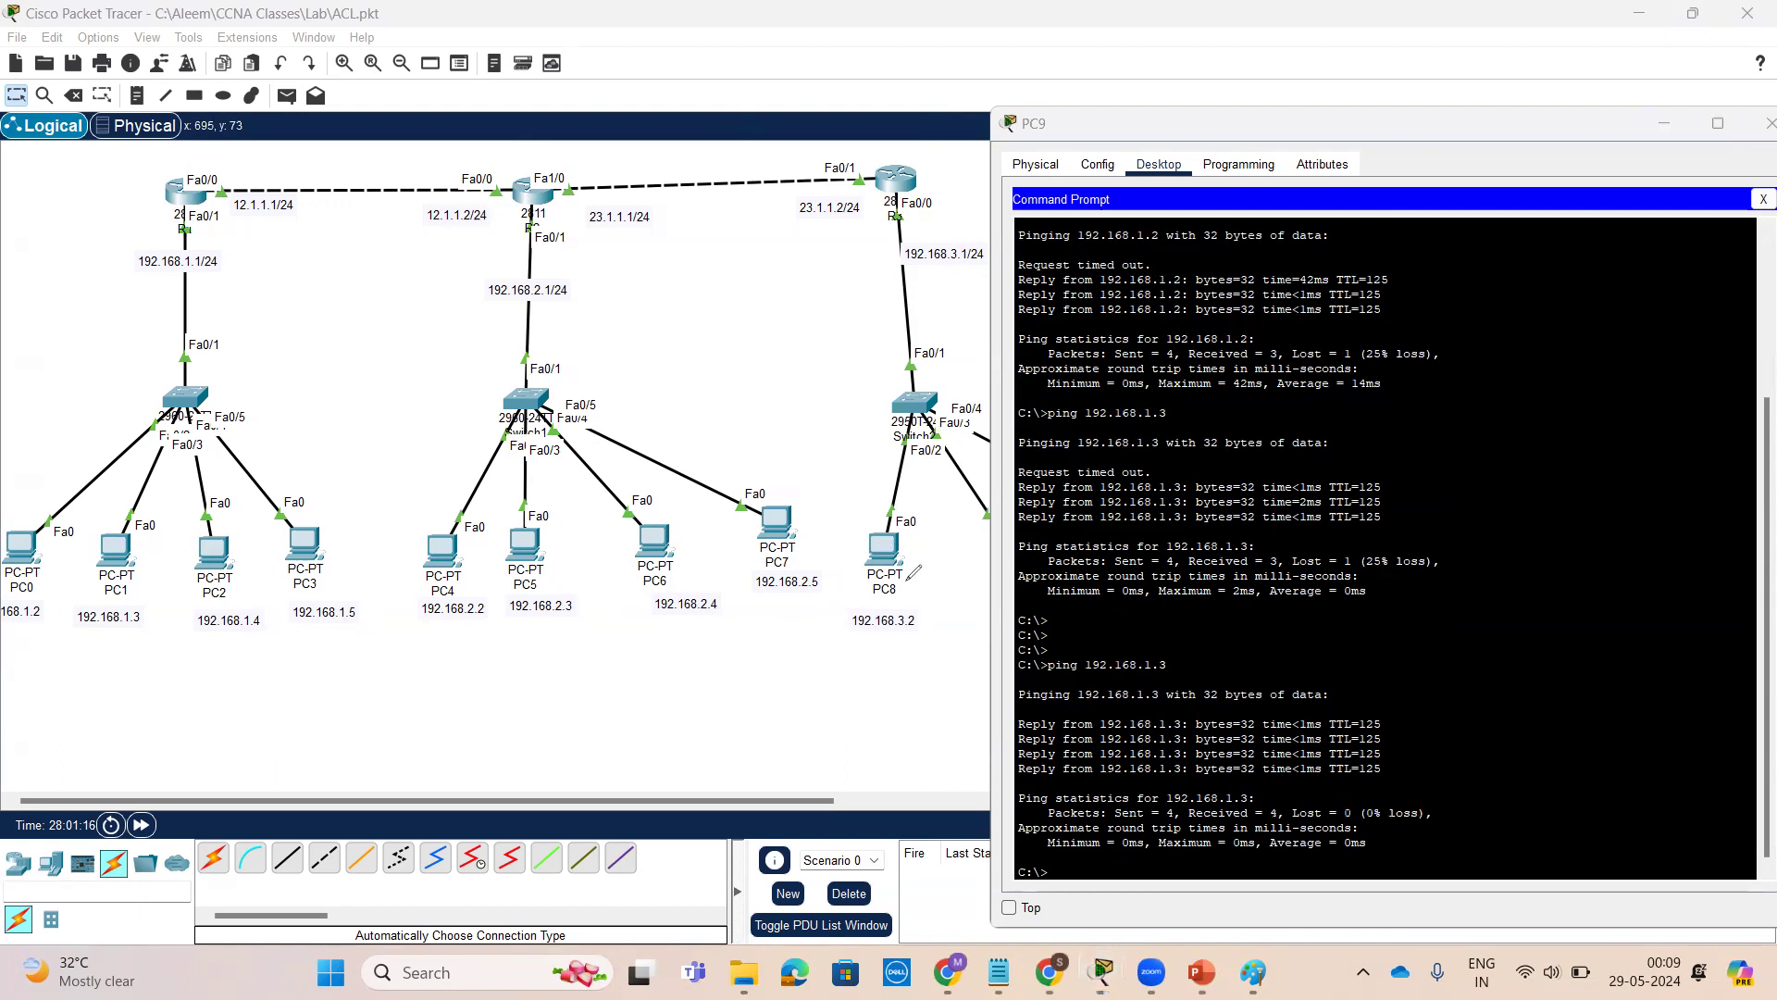
pyautogui.moveTo(930, 558)
pyautogui.mouseDown()
pyautogui.moveTo(193, 637)
pyautogui.moveTo(187, 653)
pyautogui.moveTo(208, 632)
pyautogui.mouseUp()
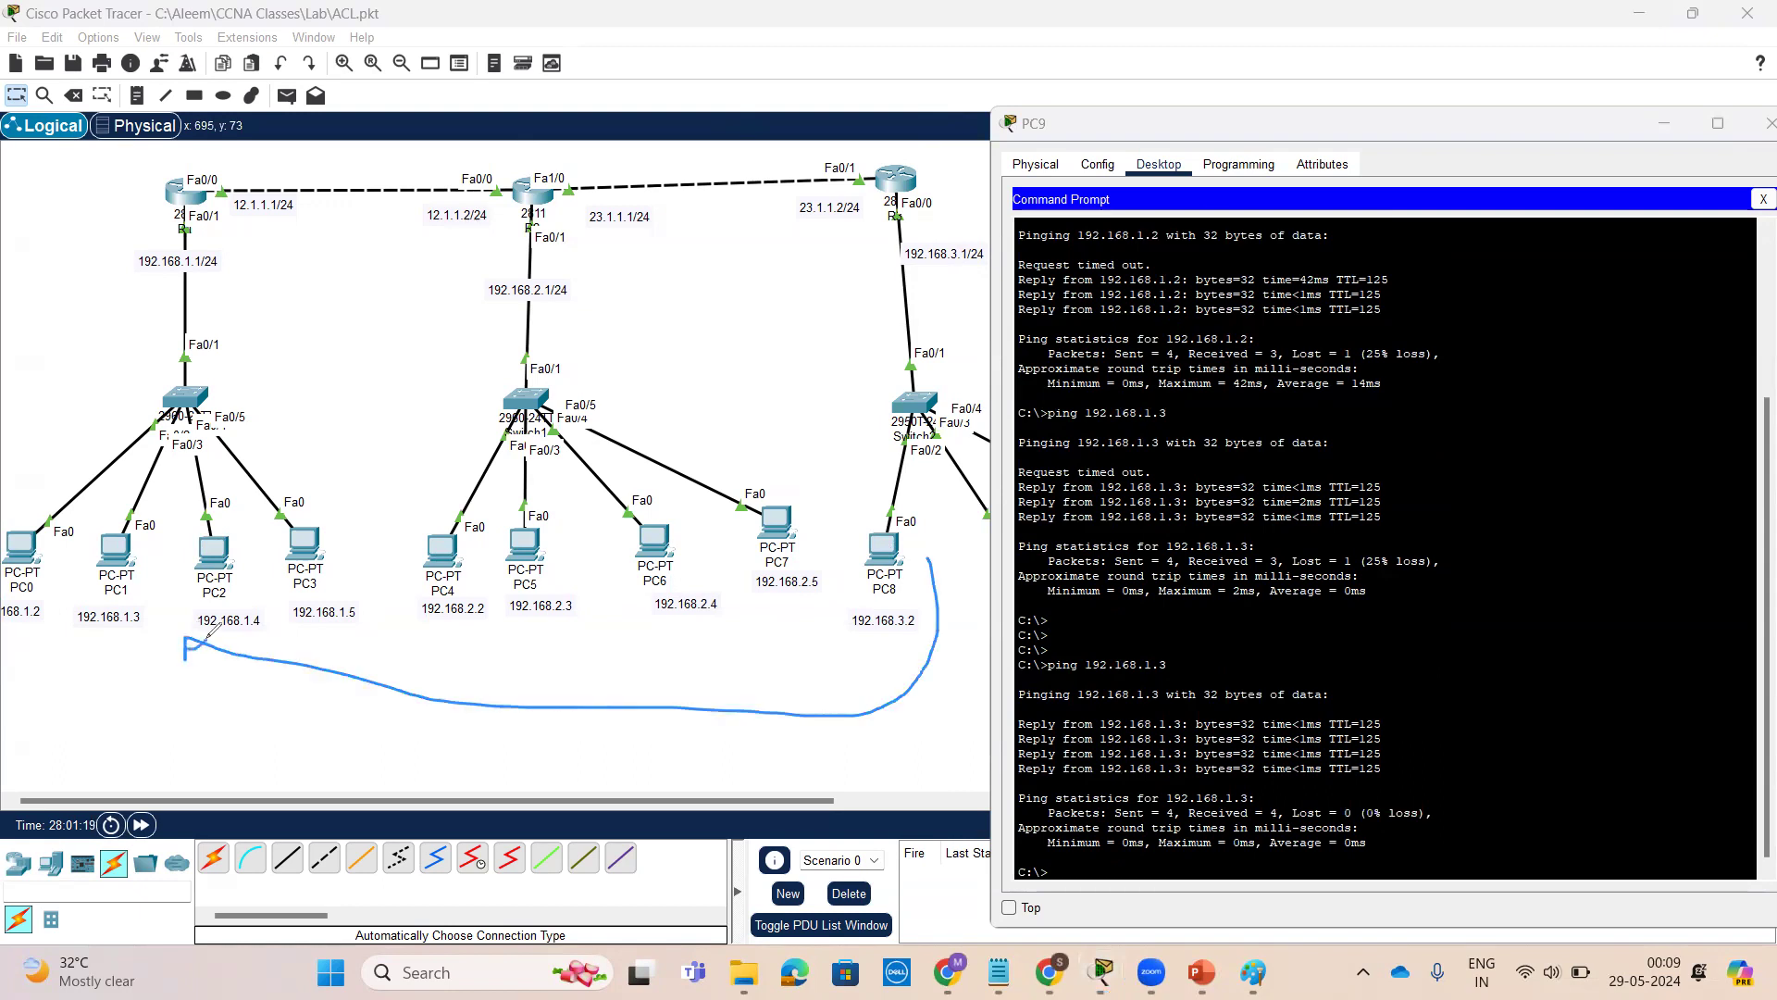
pyautogui.moveTo(222, 435); pyautogui.dragTo(435, 292)
pyautogui.moveTo(829, 535); pyautogui.dragTo(505, 588)
pyautogui.moveTo(578, 477)
pyautogui.mouseDown()
pyautogui.moveTo(507, 588)
pyautogui.moveTo(656, 350)
pyautogui.moveTo(574, 582)
pyautogui.mouseUp()
pyautogui.moveTo(561, 424); pyautogui.dragTo(759, 529)
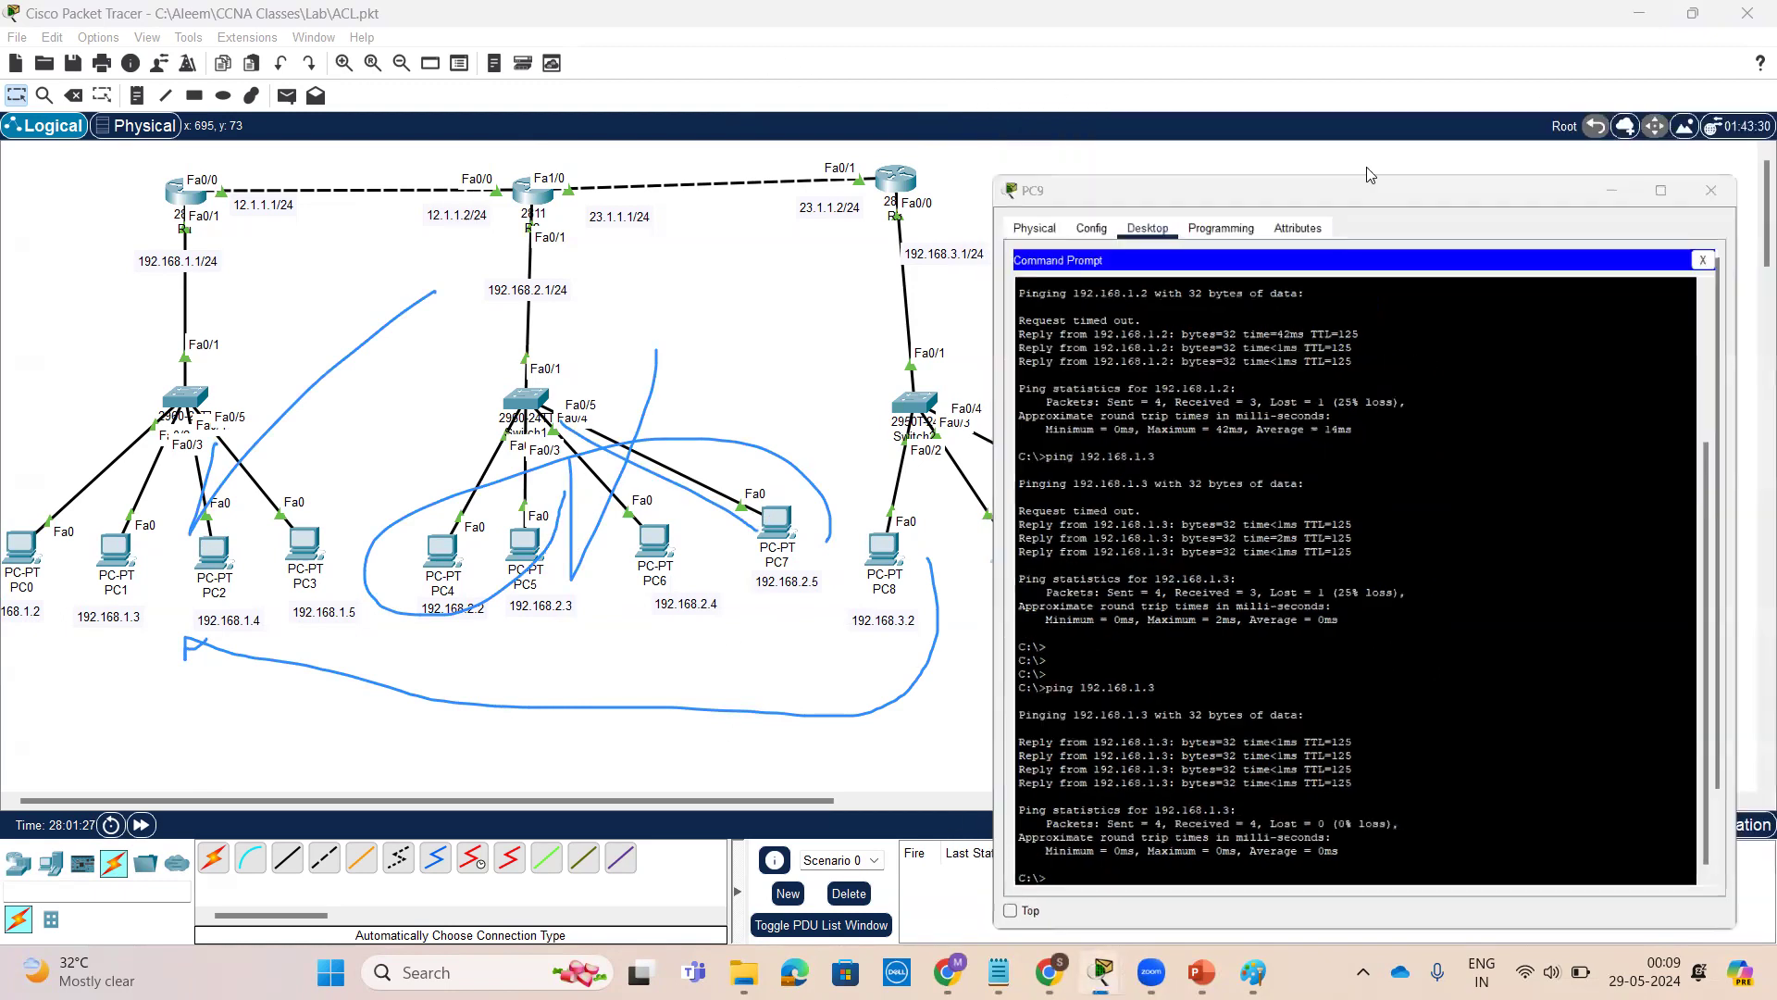
# Close PC9's window, switch to the ACL (Access Control List) PowerPoint presentation and return to slide 1
pyautogui.click(1662, 124)
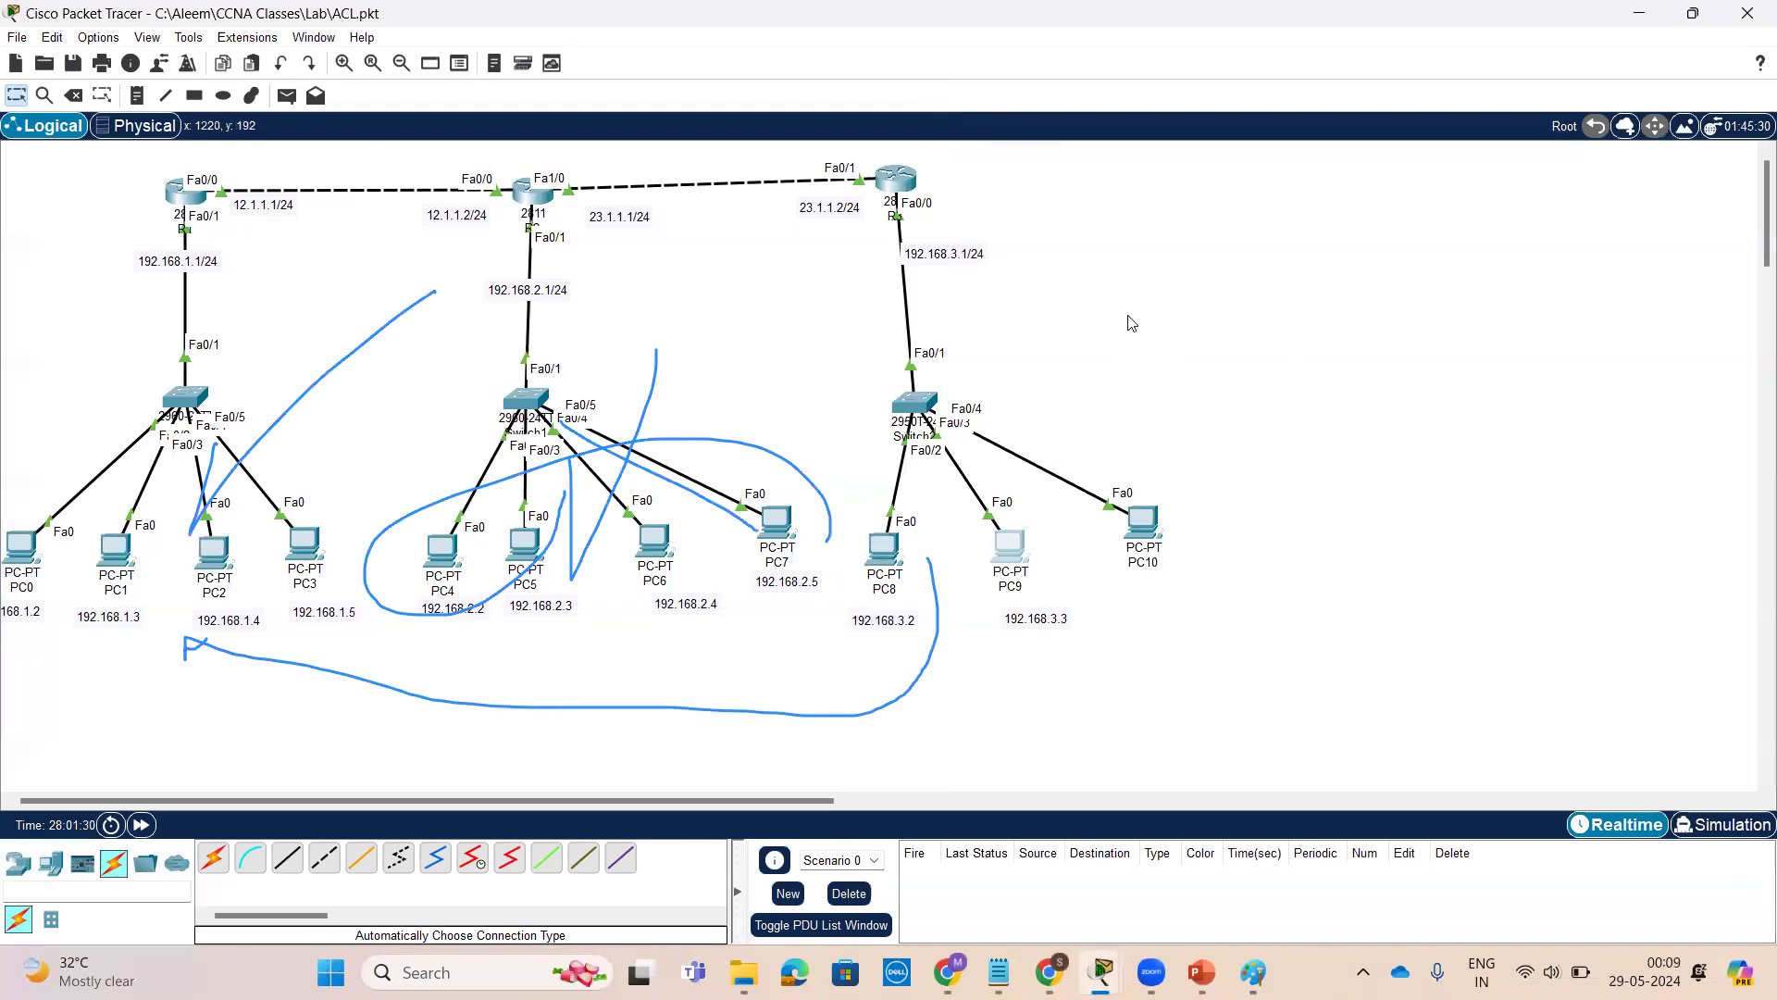
pyautogui.click(907, 944)
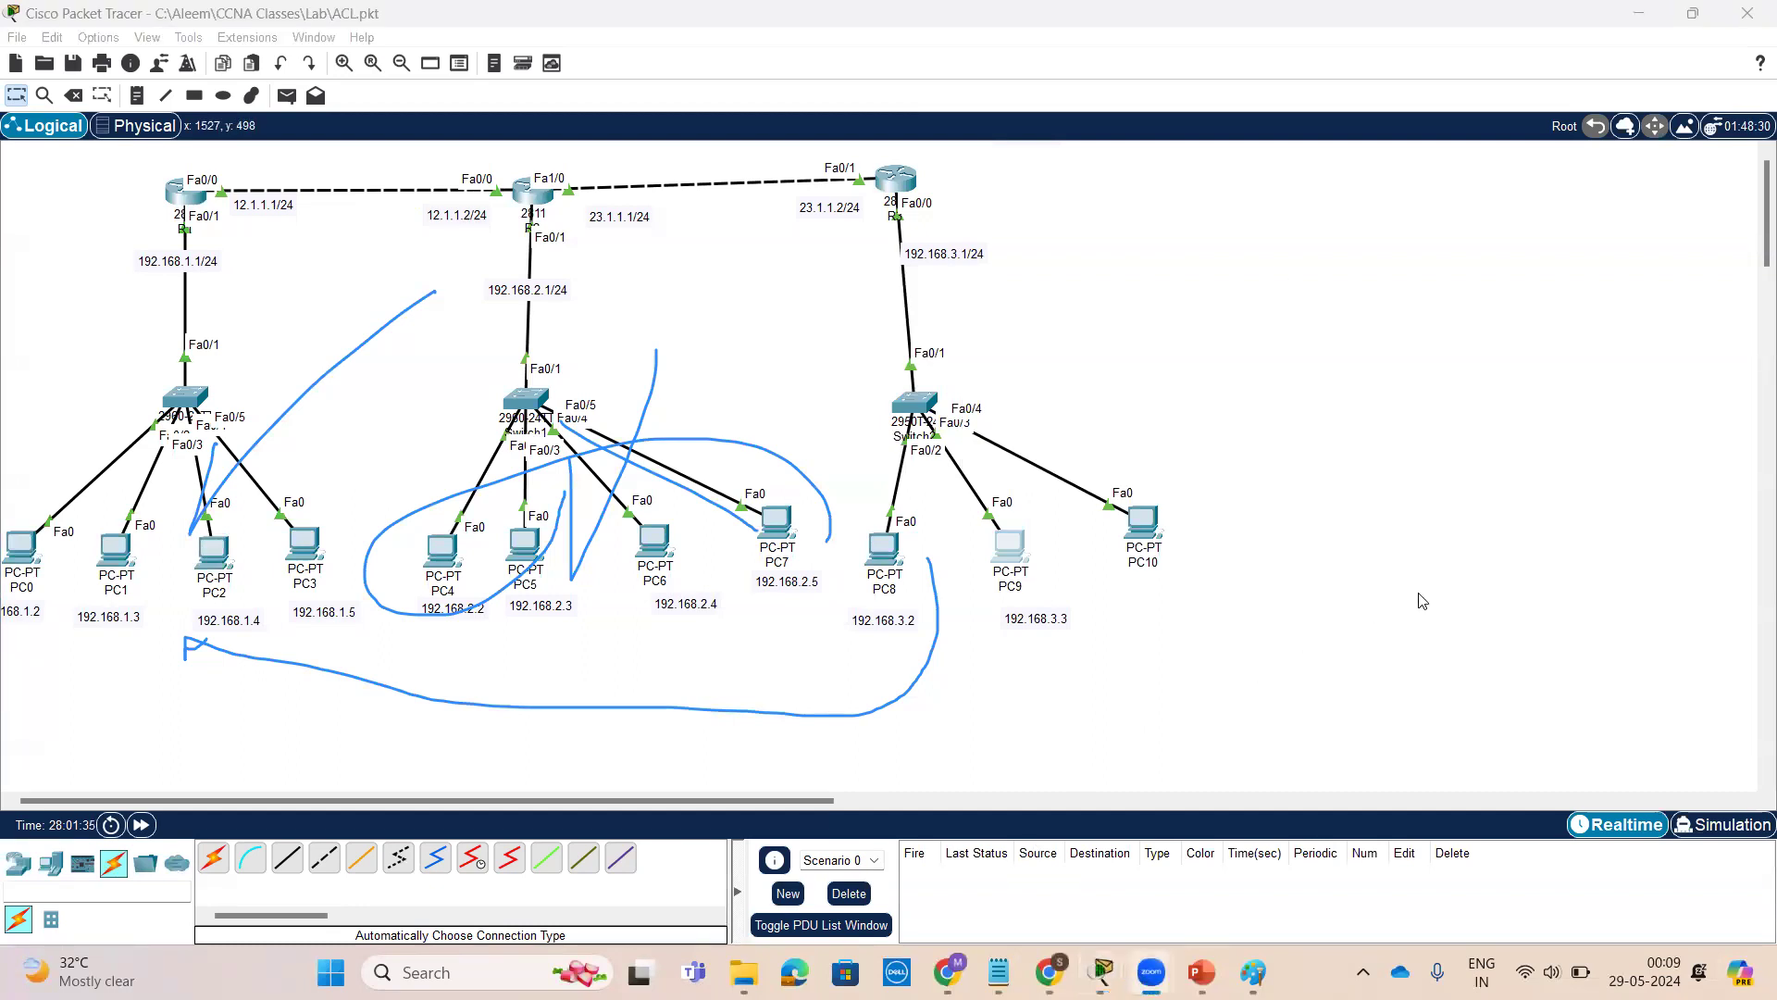
pyautogui.click(1202, 972)
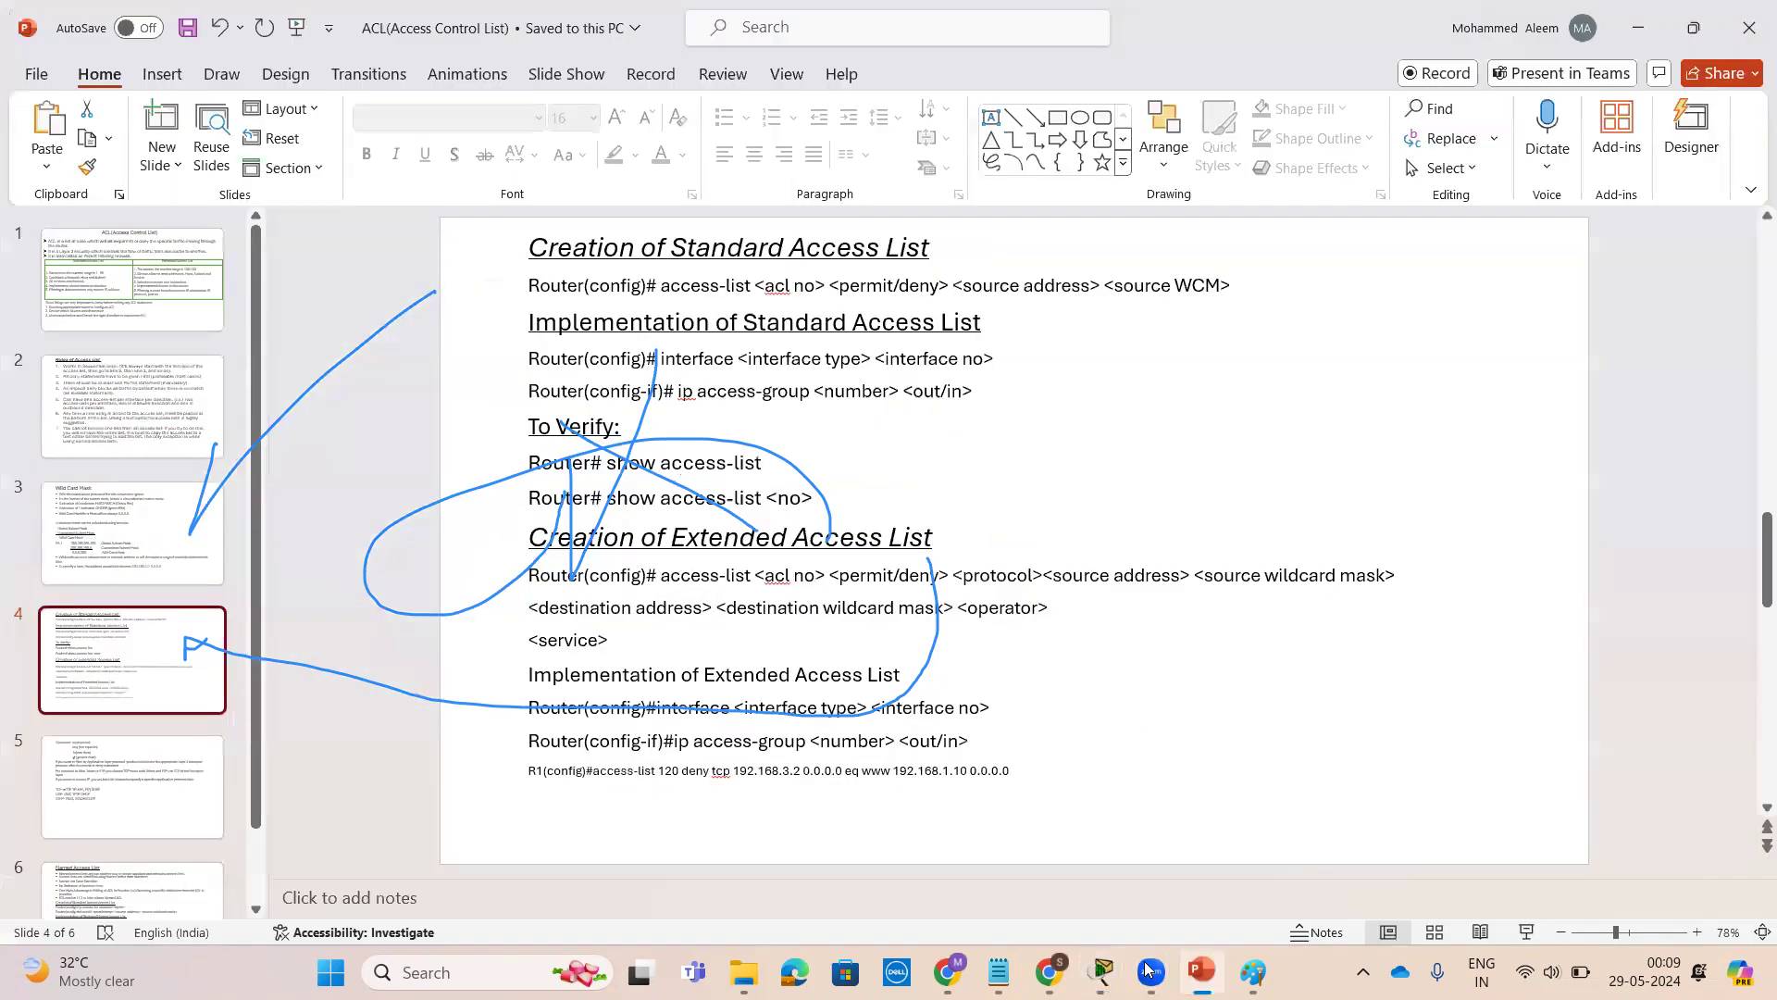
pyautogui.click(1097, 101)
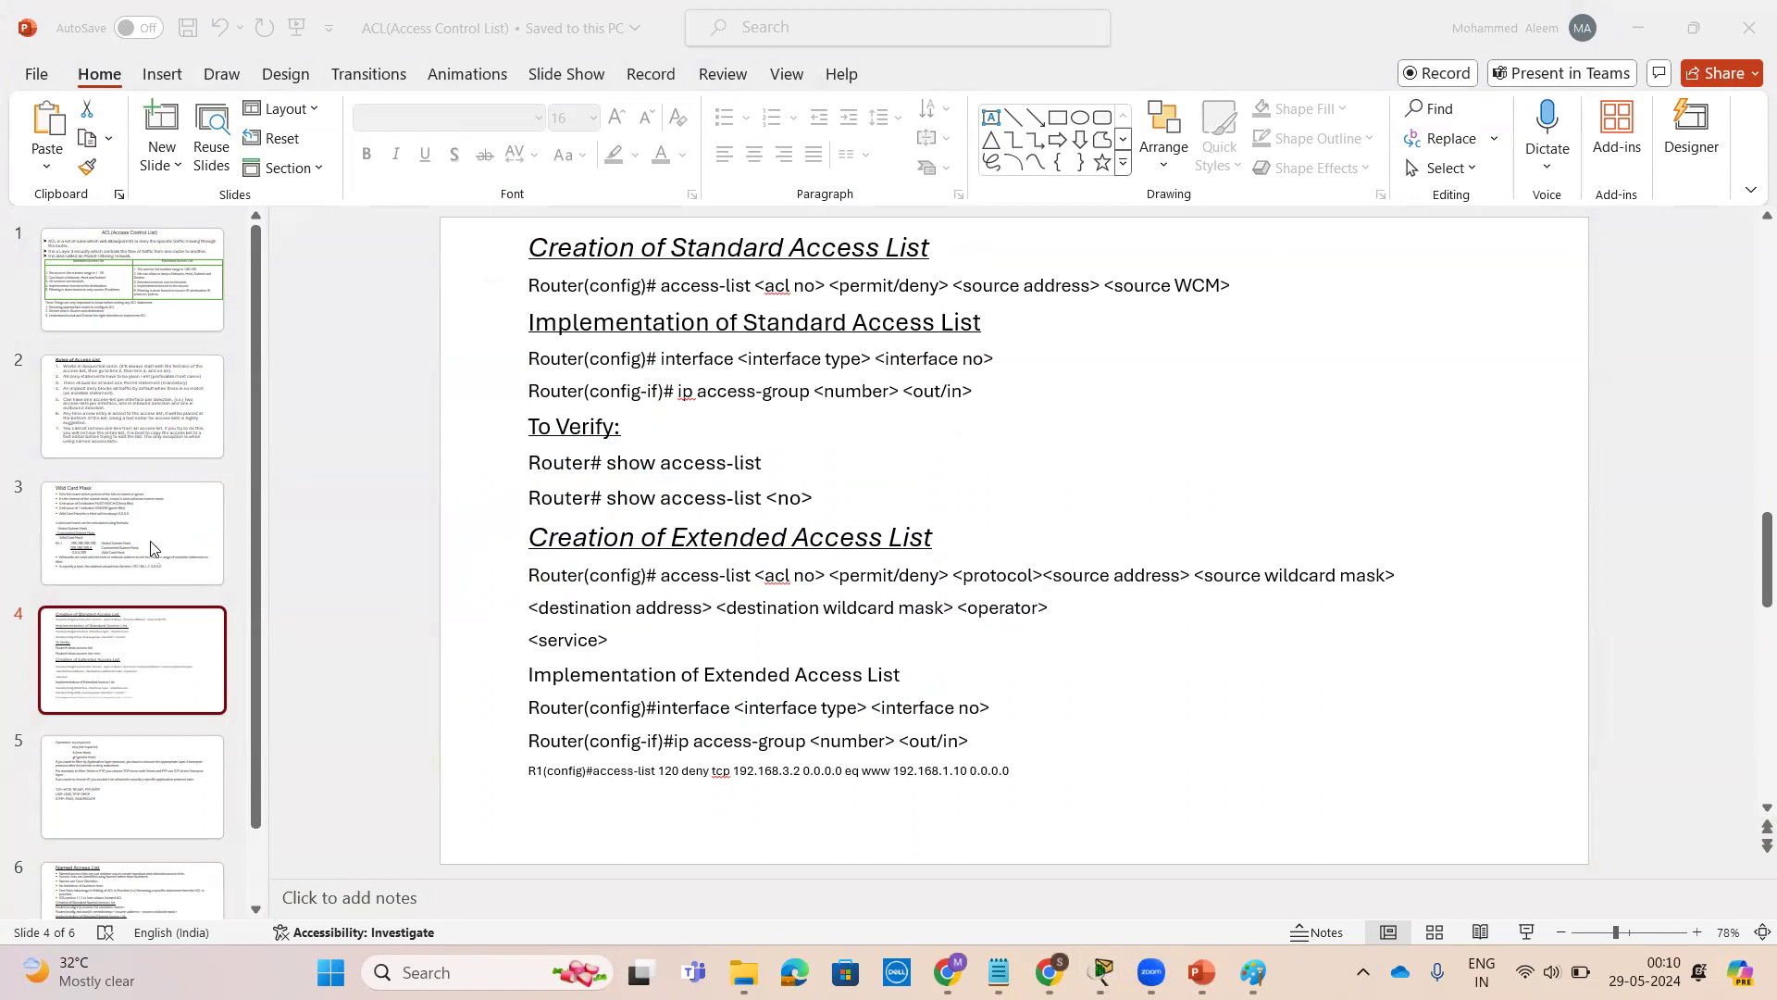
pyautogui.click(140, 513)
pyautogui.click(135, 297)
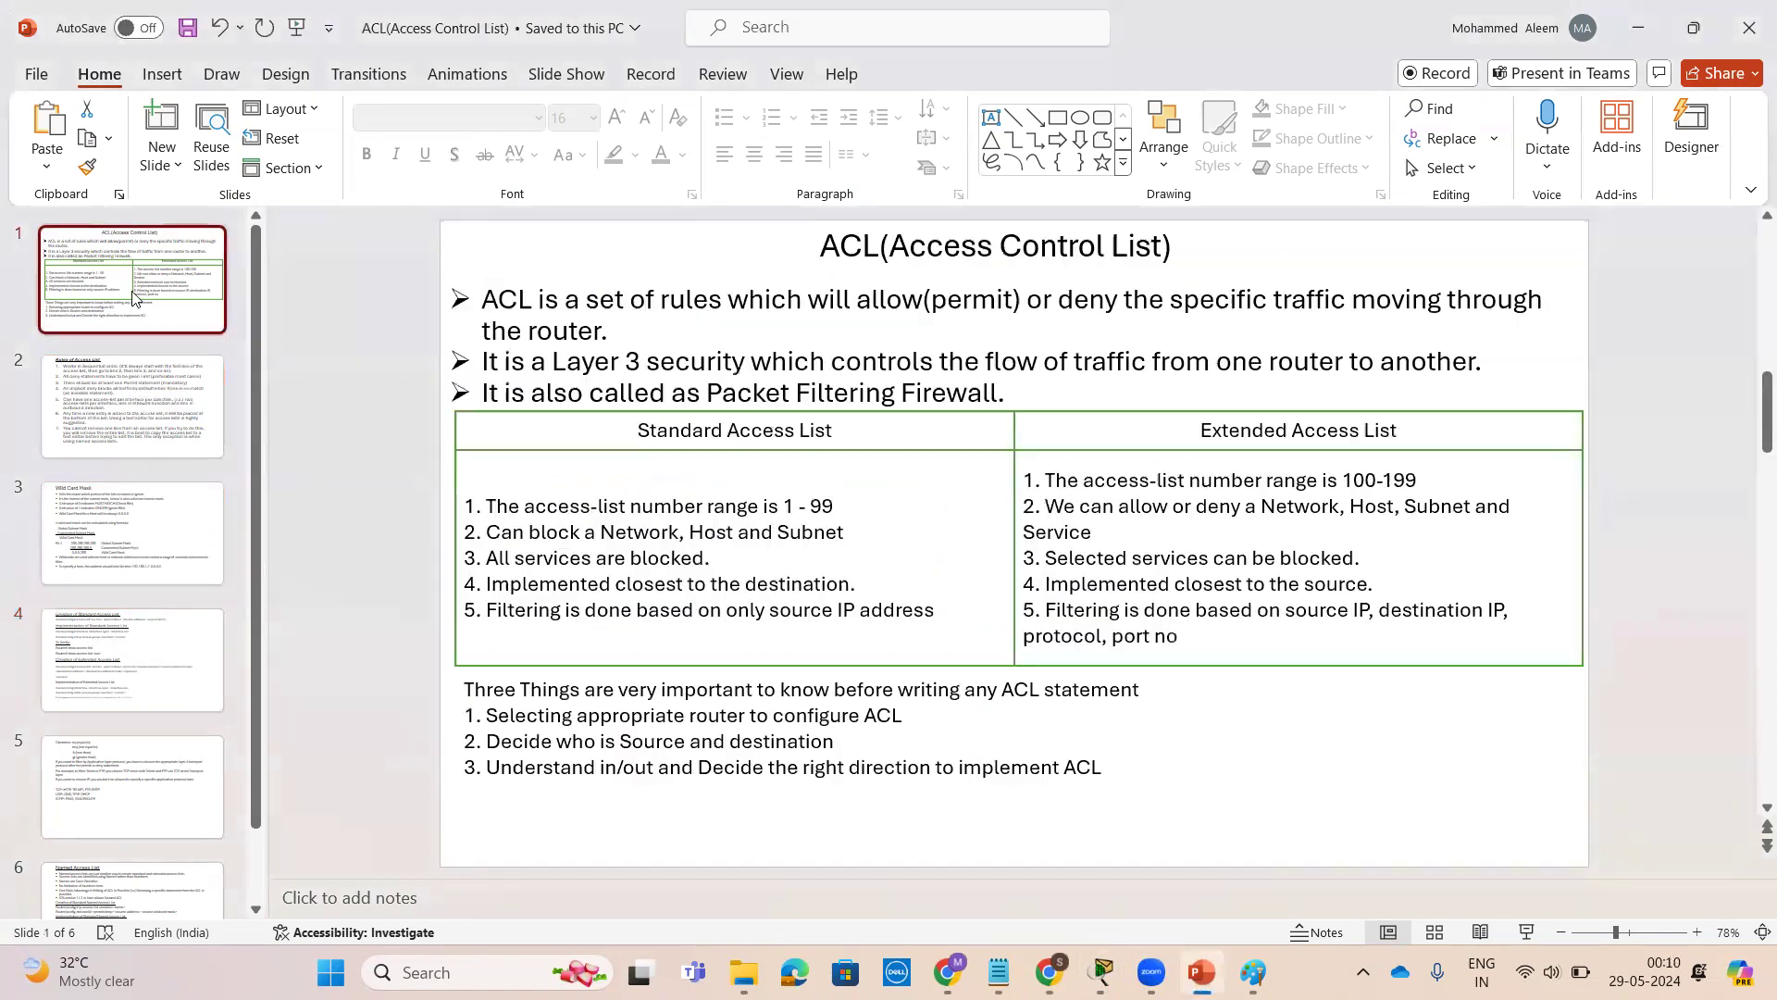